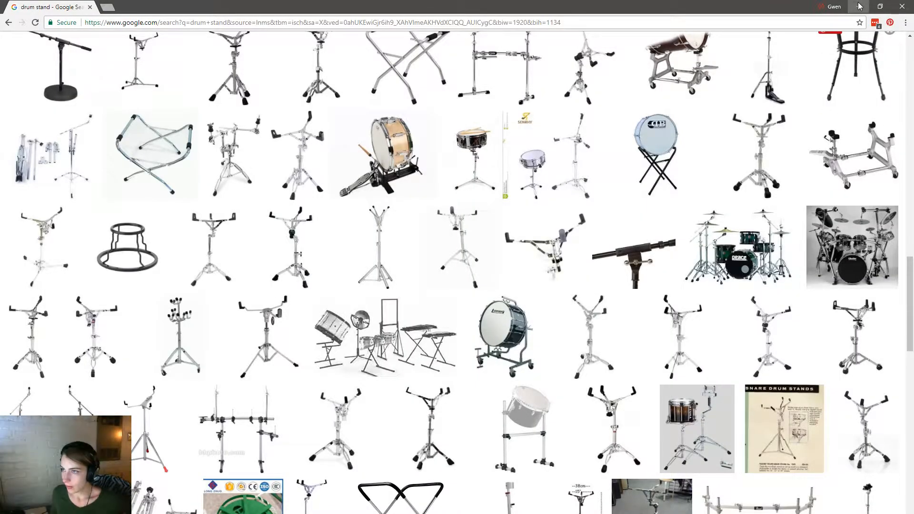
Step: Switch to the Unreal level editor, start play mode with the modified blueprints recompiled, and launch an Opening level
{"action": "left_click", "coordinate": [860, 6]}
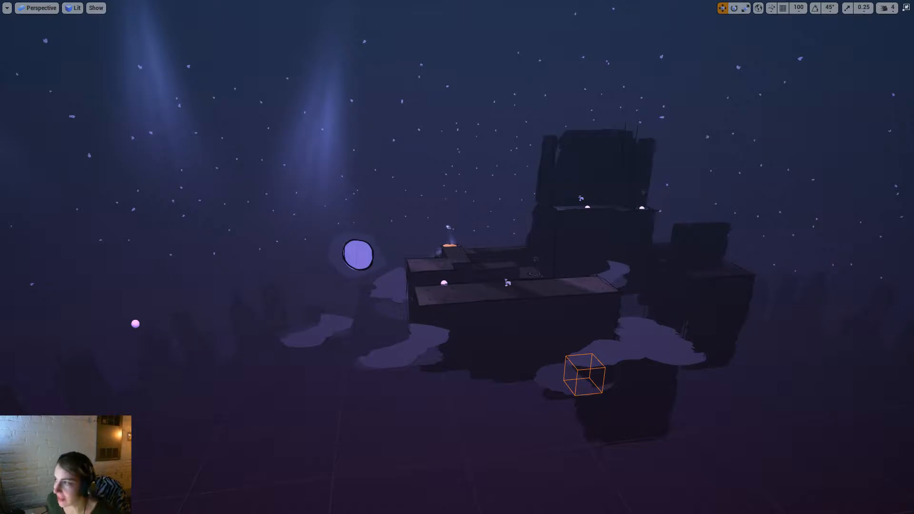
{"action": "right_click_drag", "start_coordinate": [610, 184], "coordinate": [605, 184]}
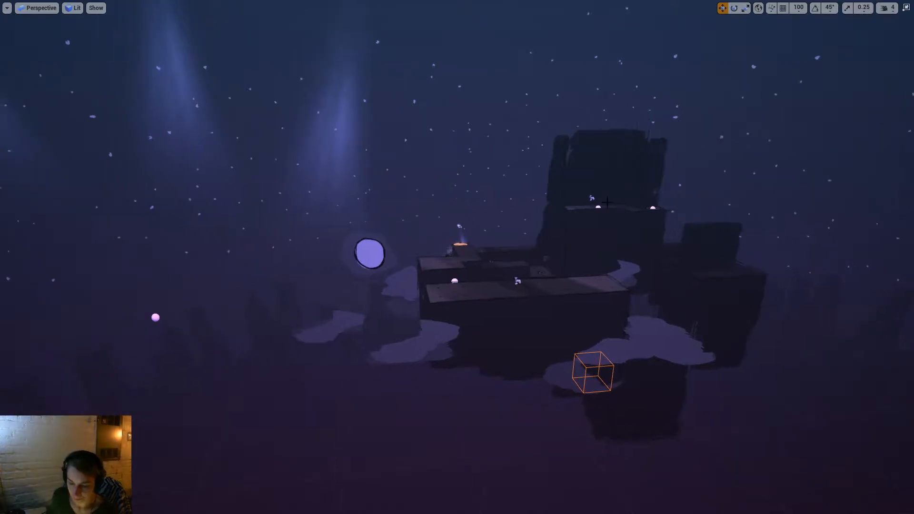
{"action": "key", "text": "alt+p"}
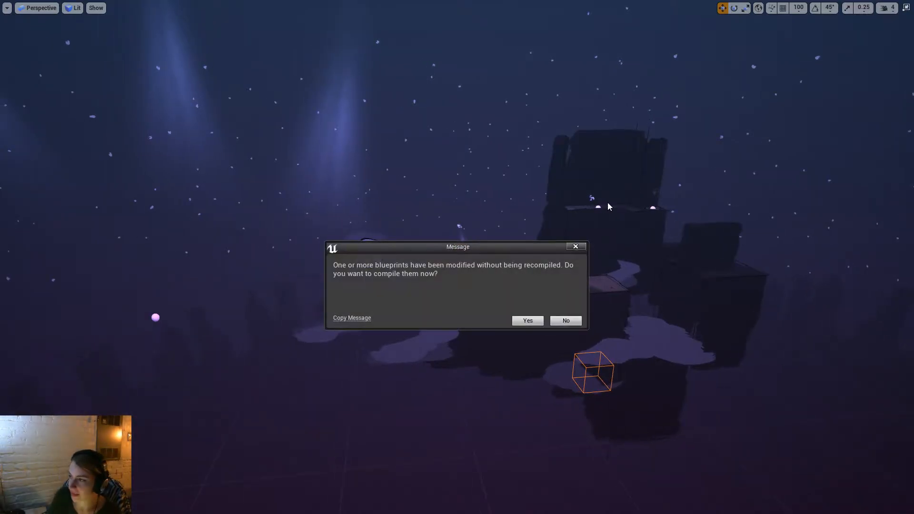
{"action": "left_click", "coordinate": [527, 322]}
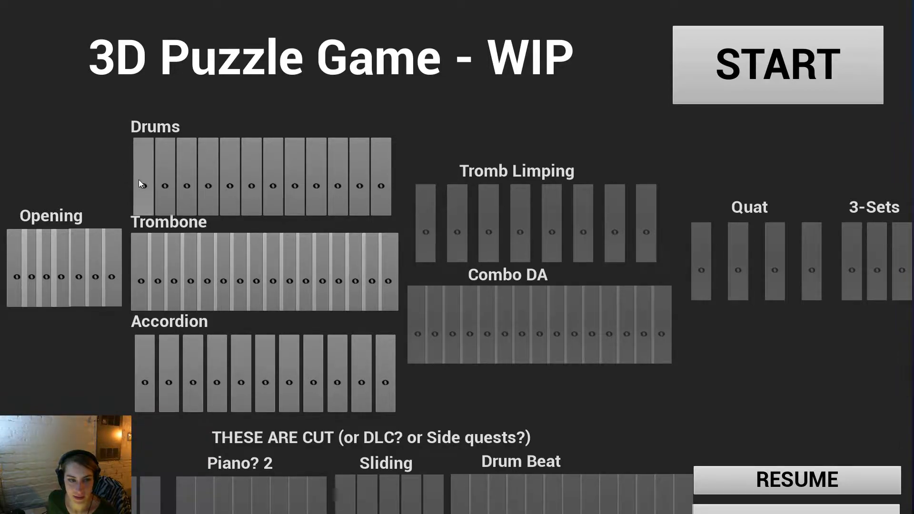
{"action": "left_click", "coordinate": [84, 275]}
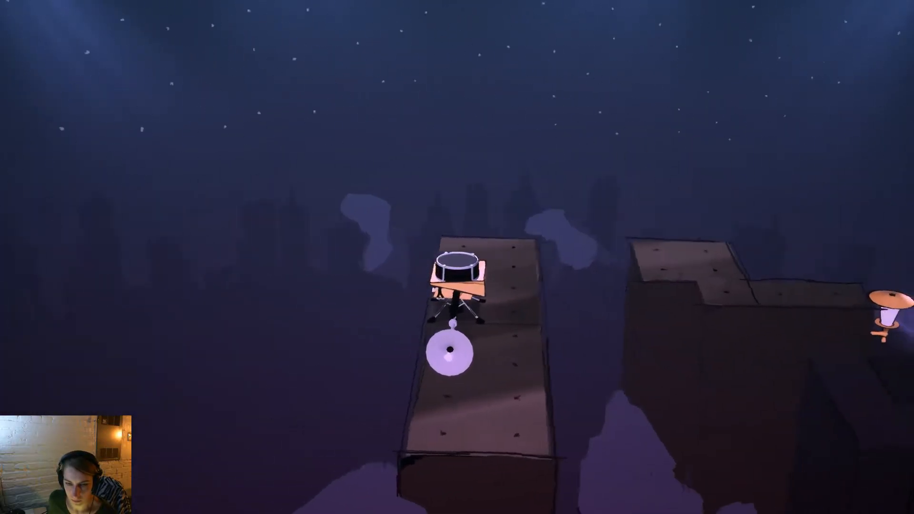
Step: Move the drummer character along the platform and extend its cymbal arm in both directions to examine its in-game look
{"action": "key", "text": "w"}
{"action": "key", "text": "s"}
{"action": "key", "text": "a"}
{"action": "key", "text": "a"}
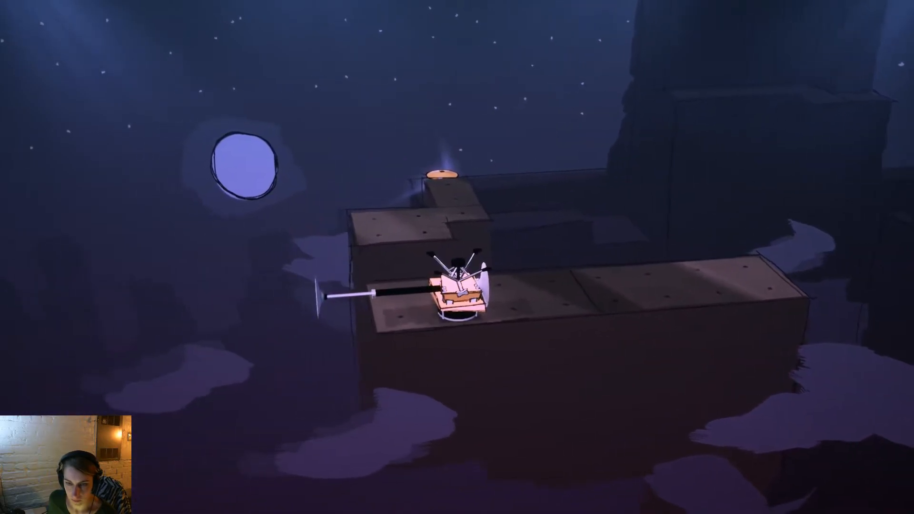
{"action": "key", "text": "d"}
{"action": "key", "text": "d"}
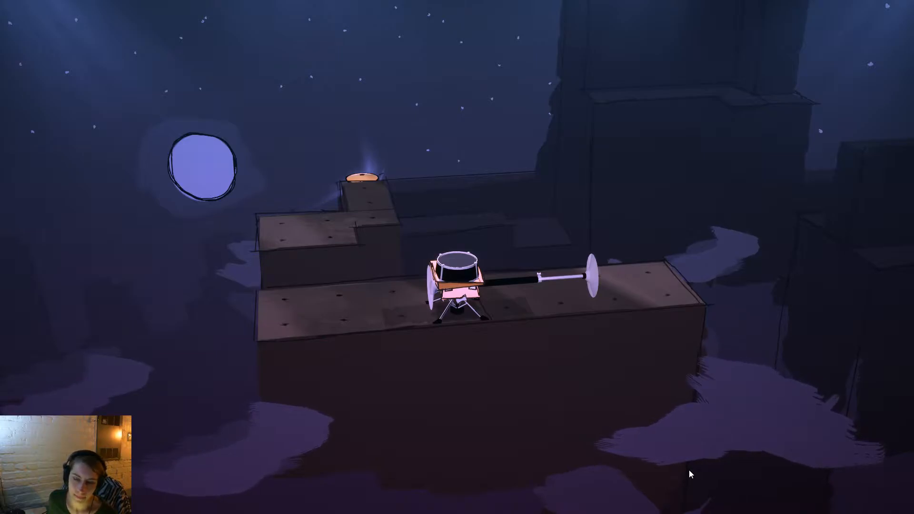
{"action": "key", "text": "space"}
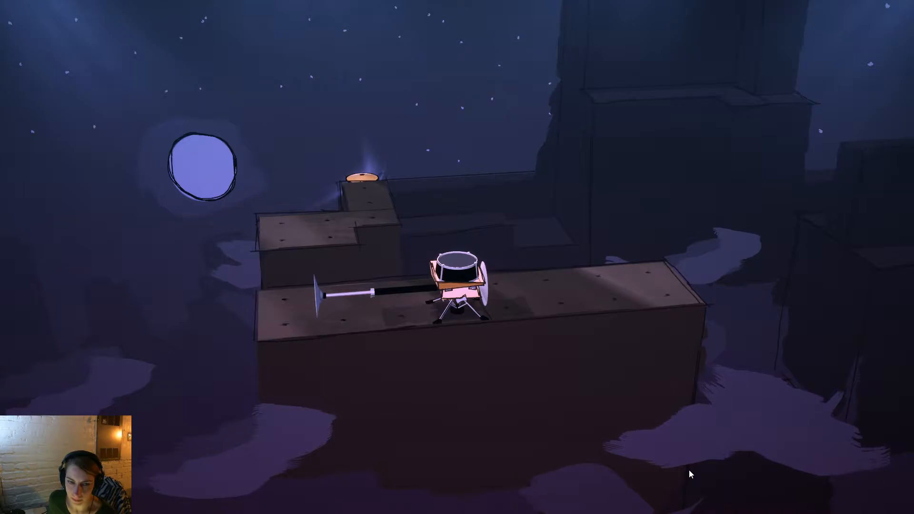
{"action": "key", "text": "Right"}
{"action": "left_click_drag", "start_coordinate": [472, 418], "coordinate": [633, 342]}
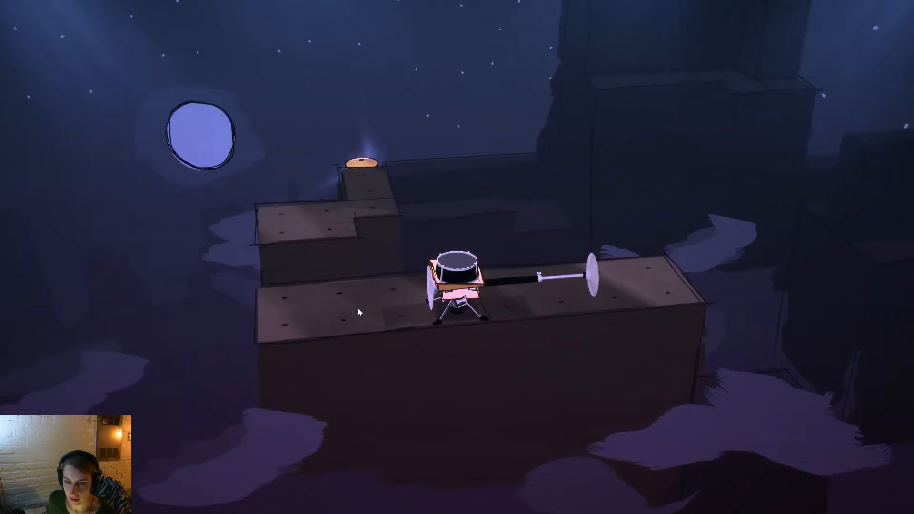
{"action": "left_click_drag", "start_coordinate": [374, 328], "coordinate": [740, 351]}
{"action": "left_click_drag", "start_coordinate": [575, 265], "coordinate": [482, 367]}
{"action": "left_click_drag", "start_coordinate": [563, 324], "coordinate": [615, 409]}
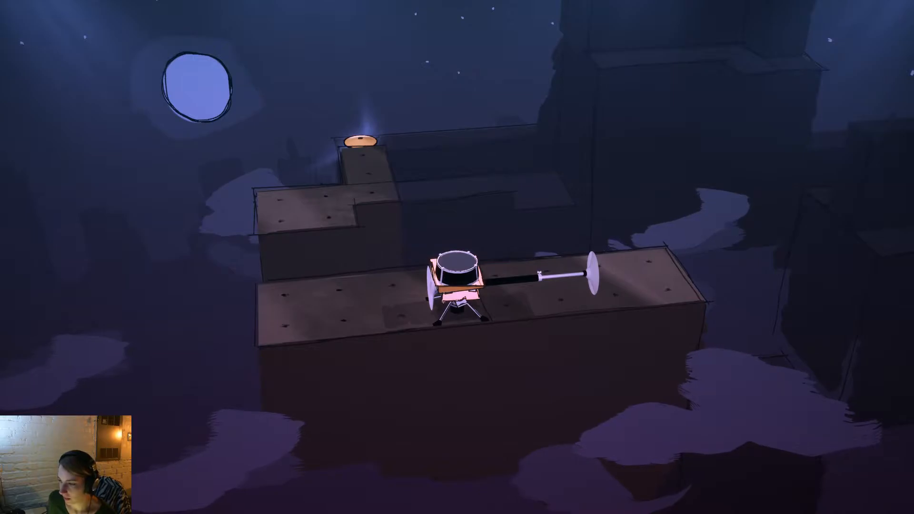
Step: Switch to Maya and open the scene Appendage_MasterRig.ma from the Player\Appendages folder
{"action": "key", "text": "alt+Tab"}
{"action": "left_click", "coordinate": [35, 132]}
{"action": "left_click", "coordinate": [36, 141]}
{"action": "left_click", "coordinate": [36, 150]}
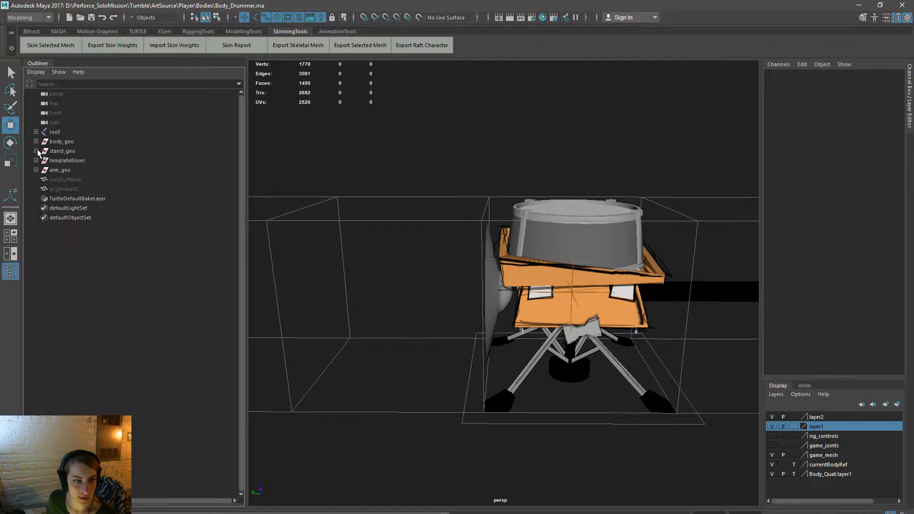
{"action": "middle_click_drag", "start_coordinate": [507, 360], "coordinate": [467, 422], "text": "alt"}
{"action": "key", "text": "ctrl+o"}
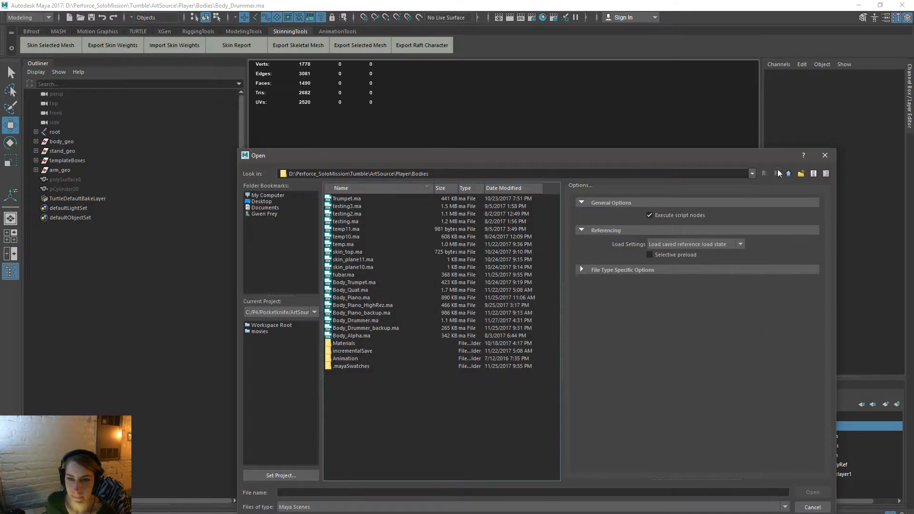
{"action": "left_click", "coordinate": [788, 174]}
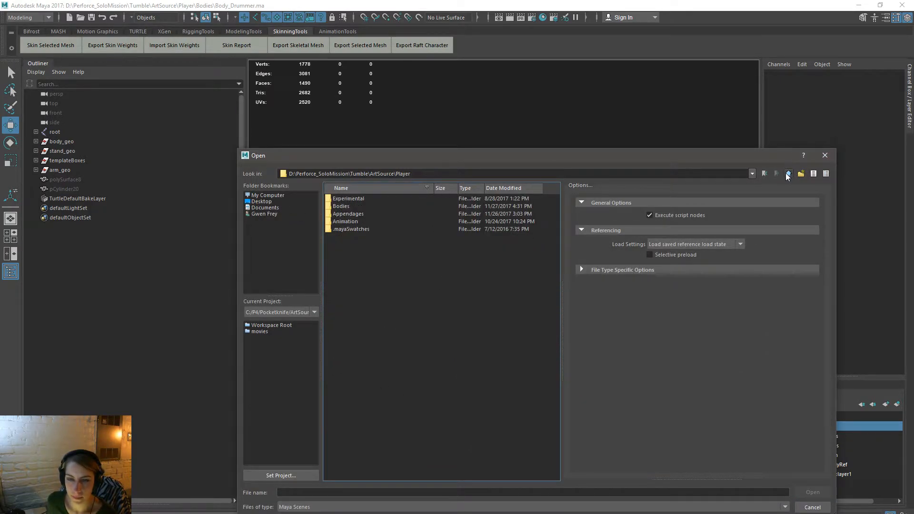
{"action": "double_click", "coordinate": [346, 214]}
{"action": "left_click", "coordinate": [401, 275]}
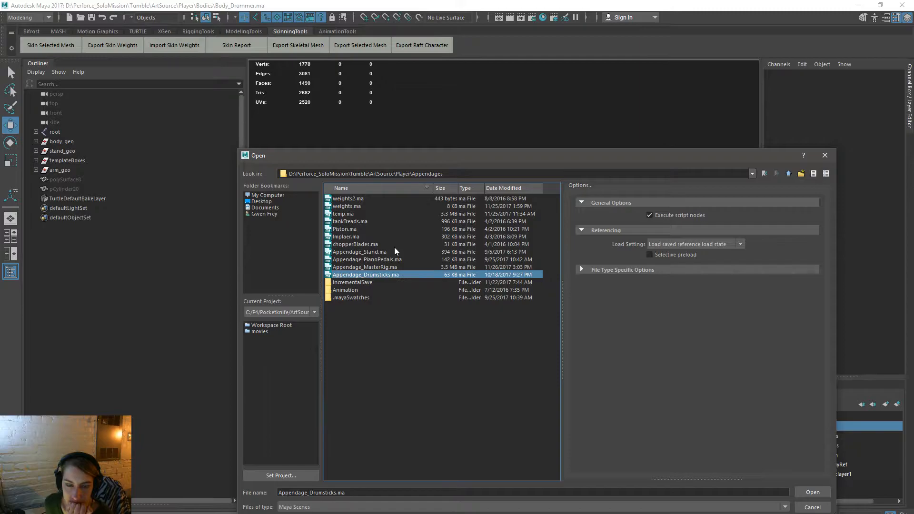
{"action": "double_click", "coordinate": [401, 265]}
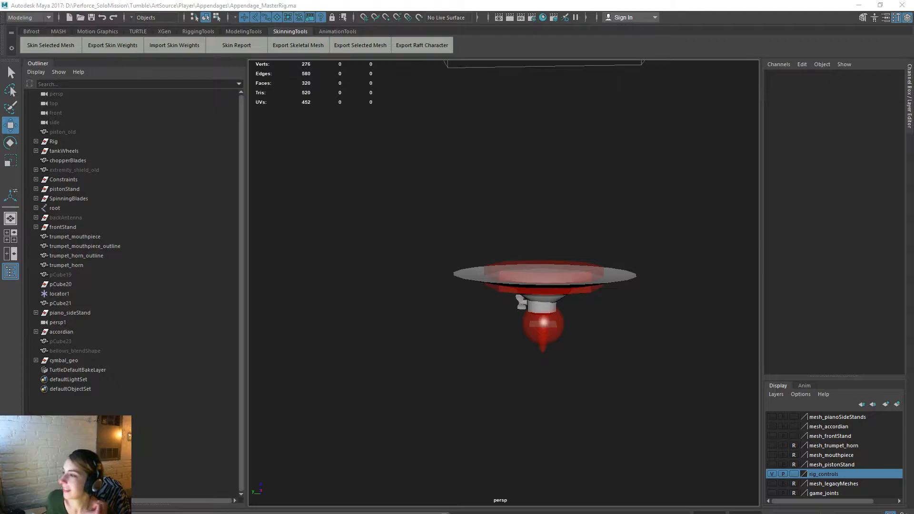
Step: Raise the extremity control along Z so the cymbal arm extends to the upper face of the wireframe cube
{"action": "left_click_drag", "start_coordinate": [576, 347], "coordinate": [556, 394], "text": "alt"}
{"action": "left_click", "coordinate": [551, 324]}
{"action": "left_click_drag", "start_coordinate": [551, 324], "coordinate": [573, 369], "text": "alt"}
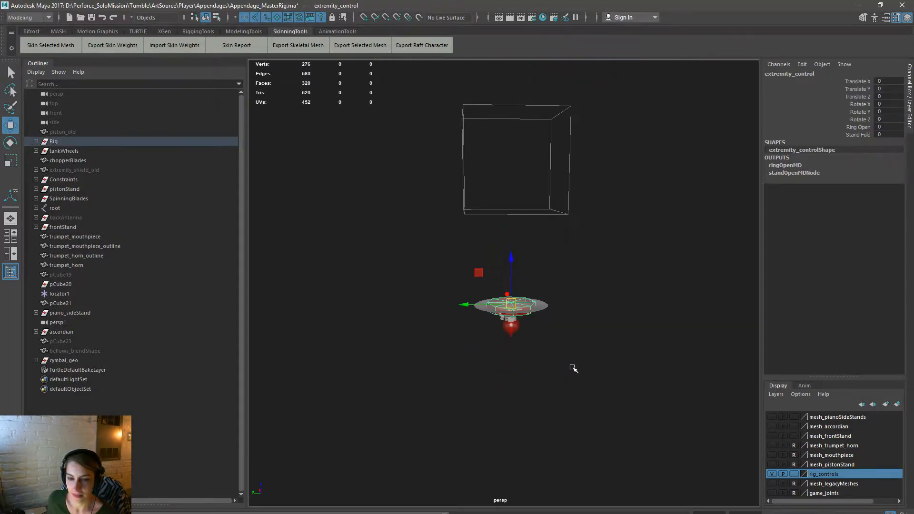
{"action": "left_click_drag", "start_coordinate": [515, 265], "coordinate": [511, 110]}
{"action": "left_click", "coordinate": [876, 95]}
{"action": "type", "text": "100"}
{"action": "key", "text": "Return"}
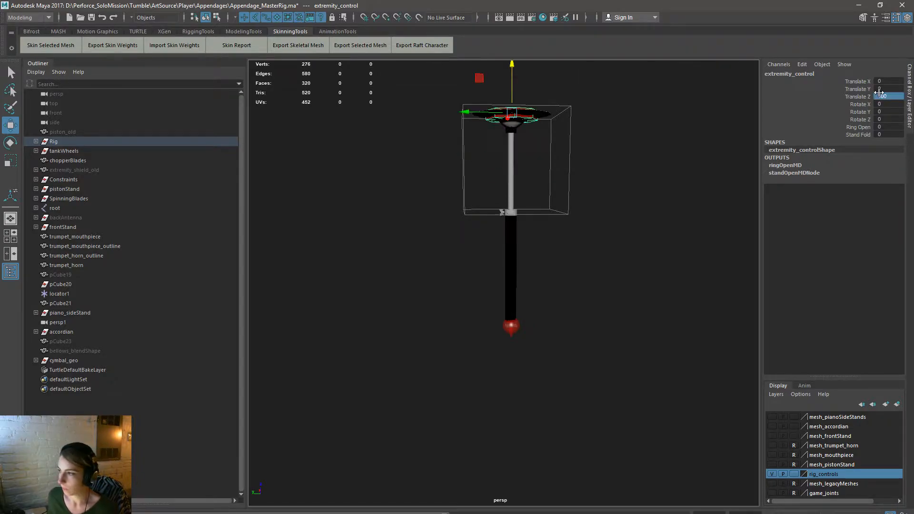
Step: Create a polygon plane at the base of the cymbal arm and scale it up uniformly to about 434
{"action": "left_click", "coordinate": [629, 383]}
{"action": "middle_click_drag", "start_coordinate": [541, 357], "coordinate": [519, 510], "text": "alt"}
{"action": "right_click_drag", "start_coordinate": [399, 340], "coordinate": [593, 378], "text": "alt"}
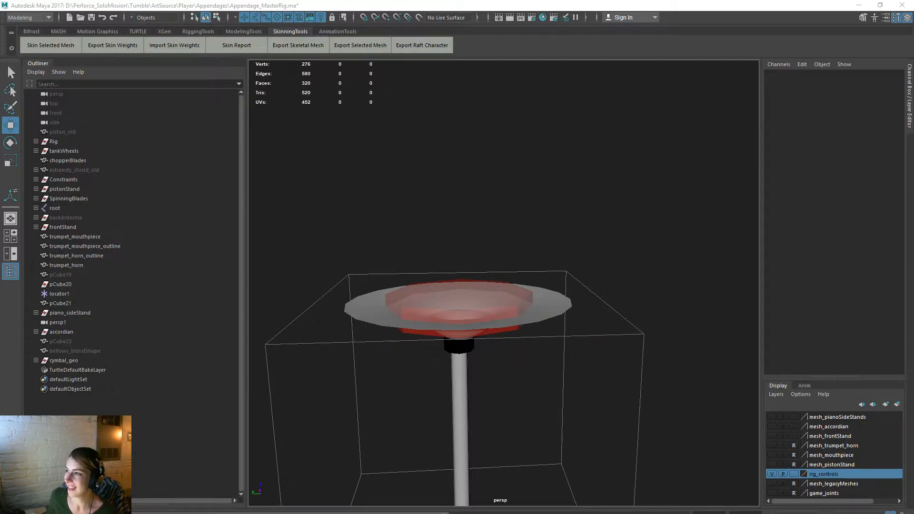
{"action": "left_click_drag", "start_coordinate": [497, 374], "coordinate": [484, 405], "text": "alt"}
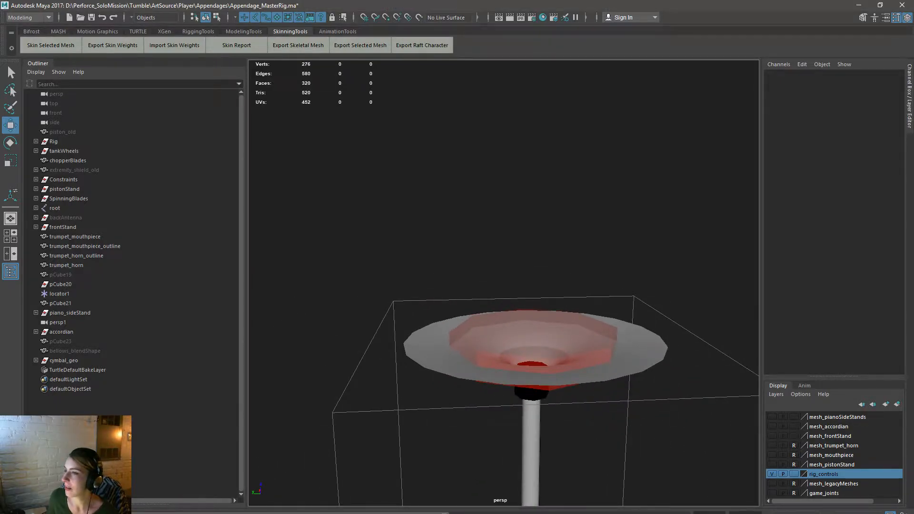
{"action": "left_click_drag", "start_coordinate": [514, 326], "coordinate": [465, 216], "text": "alt"}
{"action": "key", "text": "space"}
{"action": "left_click", "coordinate": [405, 177]}
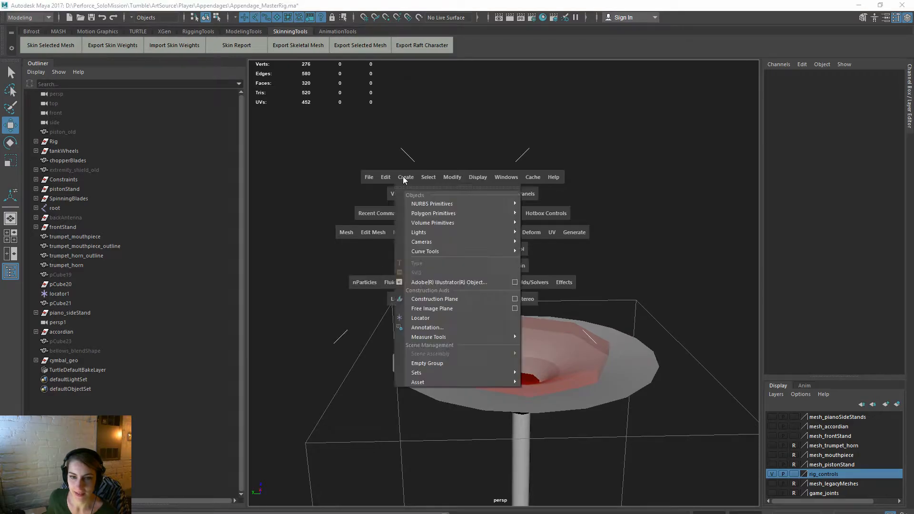
{"action": "mouse_move", "coordinate": [497, 214]}
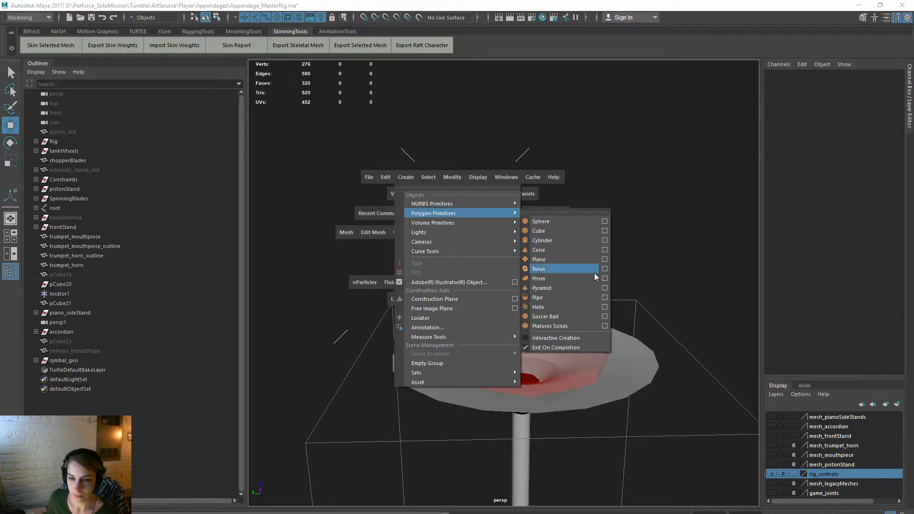
{"action": "left_click", "coordinate": [595, 258]}
{"action": "scroll", "coordinate": [560, 455], "scroll_direction": "down", "scroll_amount": 5}
{"action": "middle_click_drag", "start_coordinate": [559, 454], "coordinate": [546, 357], "text": "alt"}
{"action": "left_click_drag", "start_coordinate": [498, 425], "coordinate": [648, 432]}
Step: Set the new plane's width and height subdivisions to 1
{"action": "left_click", "coordinate": [814, 182]}
{"action": "left_click_drag", "start_coordinate": [885, 203], "coordinate": [891, 209]}
{"action": "type", "text": "1"}
{"action": "key", "text": "Return"}
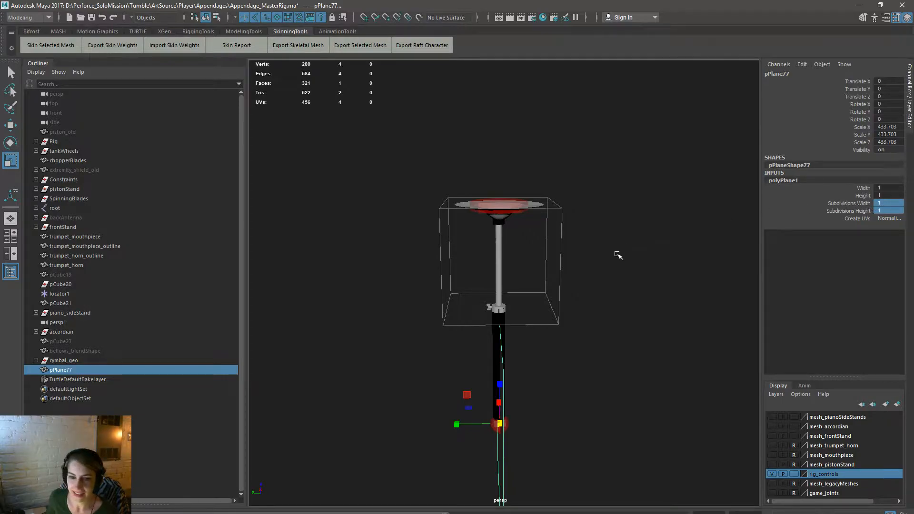
{"action": "left_click", "coordinate": [592, 272]}
Step: Move the plane up the arm to the cymbal, at about 450 in Z
{"action": "left_click_drag", "start_coordinate": [517, 367], "coordinate": [566, 387], "text": "alt"}
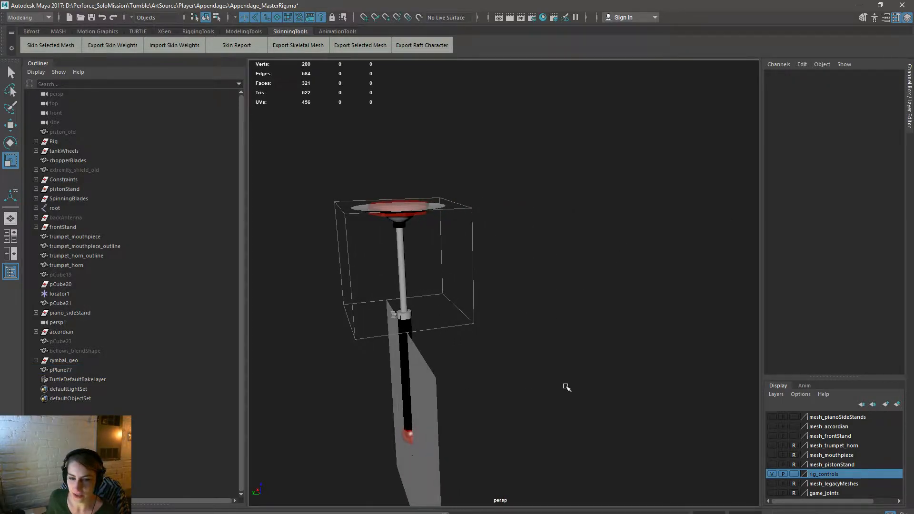
{"action": "left_click_drag", "start_coordinate": [493, 419], "coordinate": [553, 399], "text": "alt"}
{"action": "left_click", "coordinate": [499, 412]}
{"action": "key", "text": "w"}
{"action": "left_click_drag", "start_coordinate": [470, 369], "coordinate": [464, 130]}
{"action": "middle_click_drag", "start_coordinate": [511, 237], "coordinate": [529, 386], "text": "alt"}
{"action": "right_click_drag", "start_coordinate": [479, 376], "coordinate": [529, 388], "text": "alt"}
Step: Rotate the plane 90 degrees about X so it lies flat and scale it down uniformly to about 176.5
{"action": "key", "text": "e"}
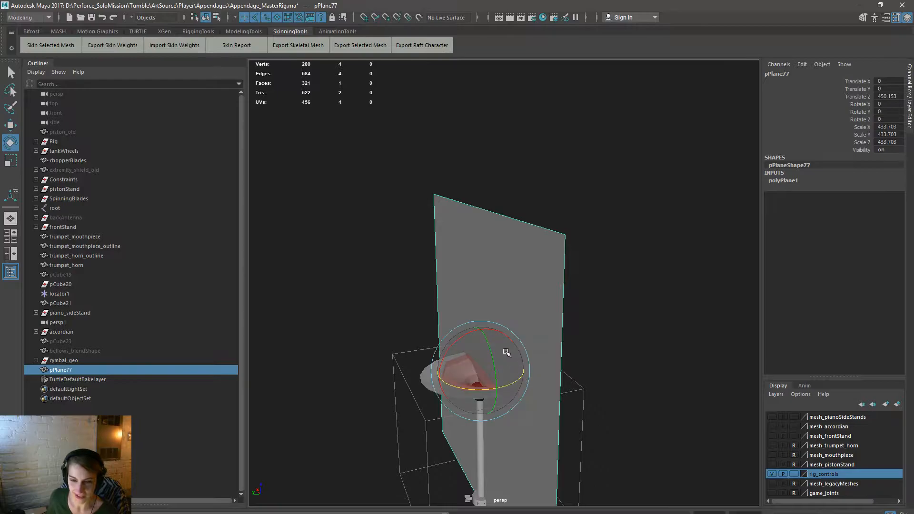
{"action": "left_click_drag", "start_coordinate": [505, 336], "coordinate": [524, 330]}
{"action": "key", "text": "r"}
{"action": "left_click_drag", "start_coordinate": [480, 371], "coordinate": [346, 392]}
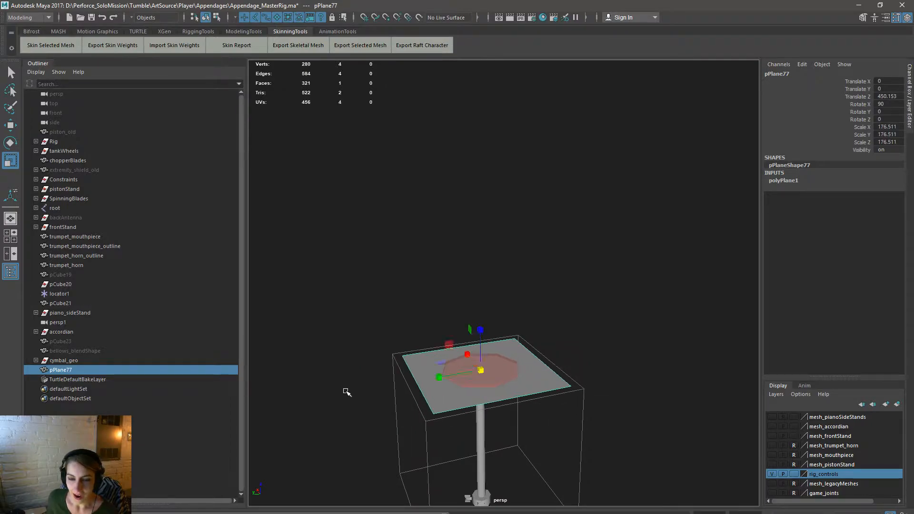
Step: Lower the flat plane slightly to about 449.3 in Z at the cymbal's upper rim
{"action": "left_click_drag", "start_coordinate": [422, 361], "coordinate": [542, 333], "text": "alt"}
{"action": "scroll", "coordinate": [557, 348], "scroll_direction": "up", "scroll_amount": 3}
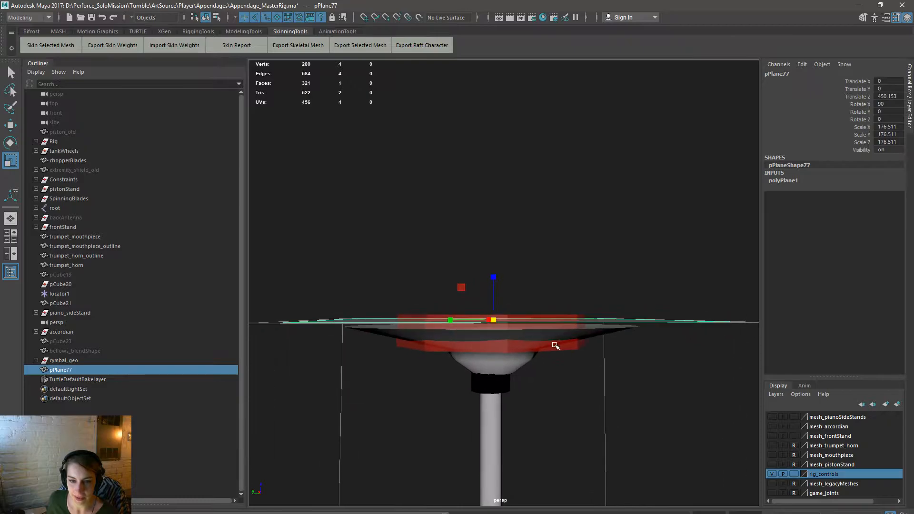
{"action": "key", "text": "w"}
{"action": "middle_click_drag", "start_coordinate": [501, 283], "coordinate": [512, 285]}
{"action": "left_click_drag", "start_coordinate": [512, 285], "coordinate": [591, 348], "text": "alt"}
{"action": "right_click_drag", "start_coordinate": [597, 268], "coordinate": [629, 501]}
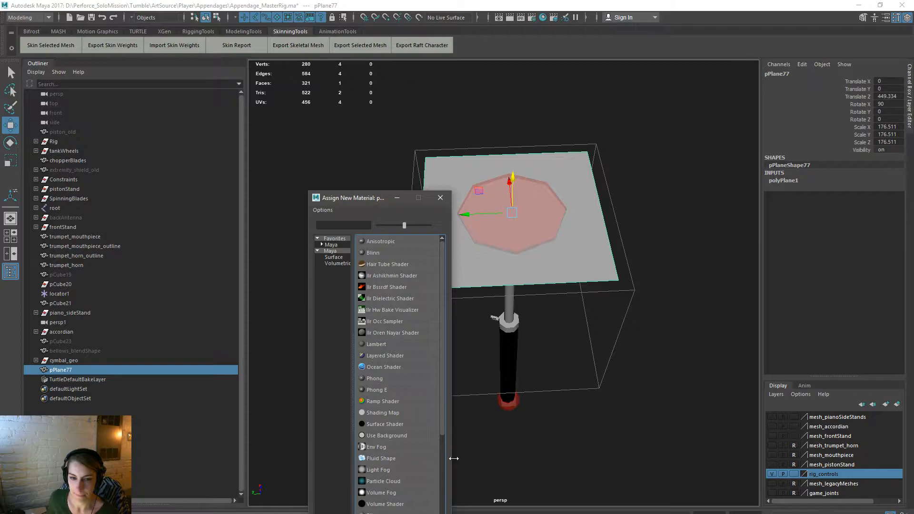
{"action": "left_click", "coordinate": [440, 198]}
Step: Assign the existing sketchy black circular outline material to the plane above the cymbal
{"action": "right_click", "coordinate": [592, 265]}
{"action": "right_click_drag", "start_coordinate": [592, 265], "coordinate": [680, 455]}
{"action": "left_click", "coordinate": [645, 397]}
{"action": "left_click", "coordinate": [576, 258]}
Step: Scale the outline plane down uniformly to about 168 so the ring hugs the cymbal's edge
{"action": "mouse_move", "coordinate": [645, 257]}
{"action": "left_mouse_down", "text": "alt"}
{"action": "mouse_move", "coordinate": [638, 290]}
{"action": "mouse_move", "coordinate": [638, 270]}
{"action": "left_mouse_up", "text": "alt"}
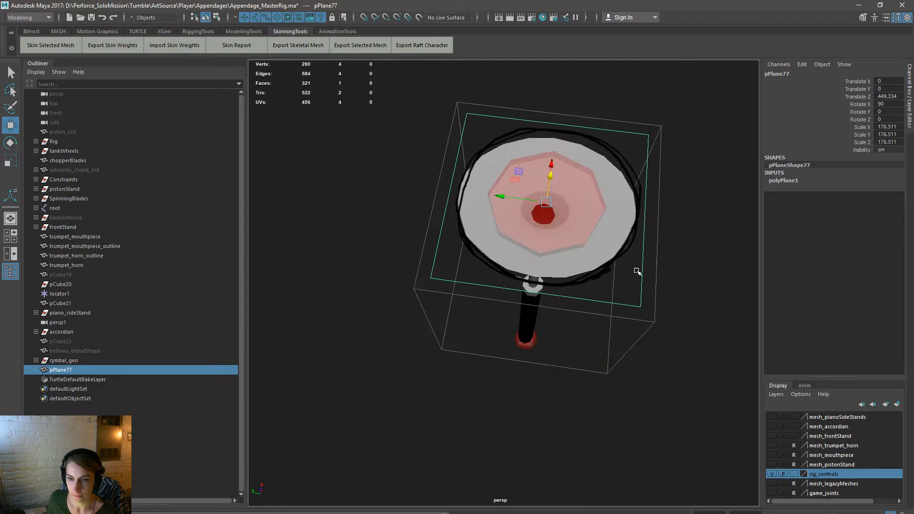
{"action": "key", "text": "r"}
{"action": "left_click_drag", "start_coordinate": [546, 201], "coordinate": [608, 164]}
Step: Duplicate the outline plane, scale the copy to 189 and flip it to 270 degrees about X for the cymbal's underside
{"action": "key", "text": "ctrl+d"}
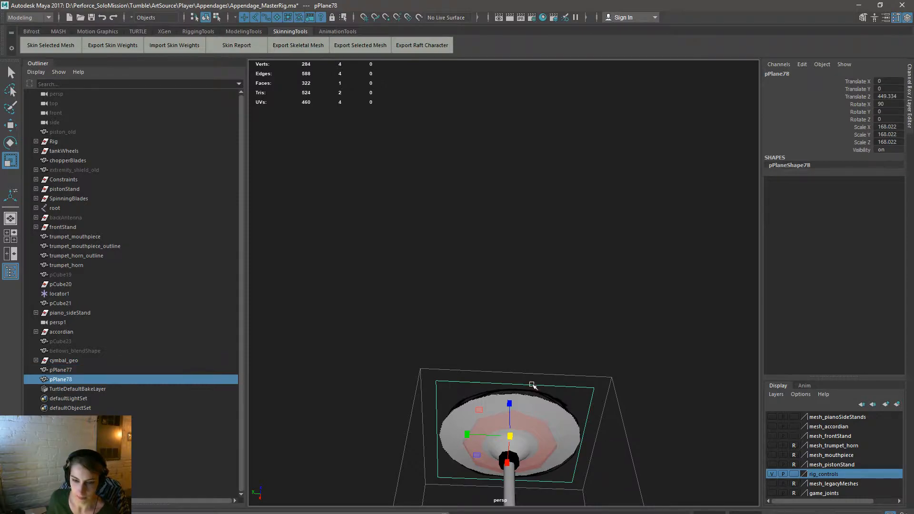
{"action": "left_click_drag", "start_coordinate": [509, 436], "coordinate": [419, 453]}
{"action": "key", "text": "e"}
Step: Lower the underside outline plane to about 441.8 in Z and scale it down to about 172.4
{"action": "key", "text": "w"}
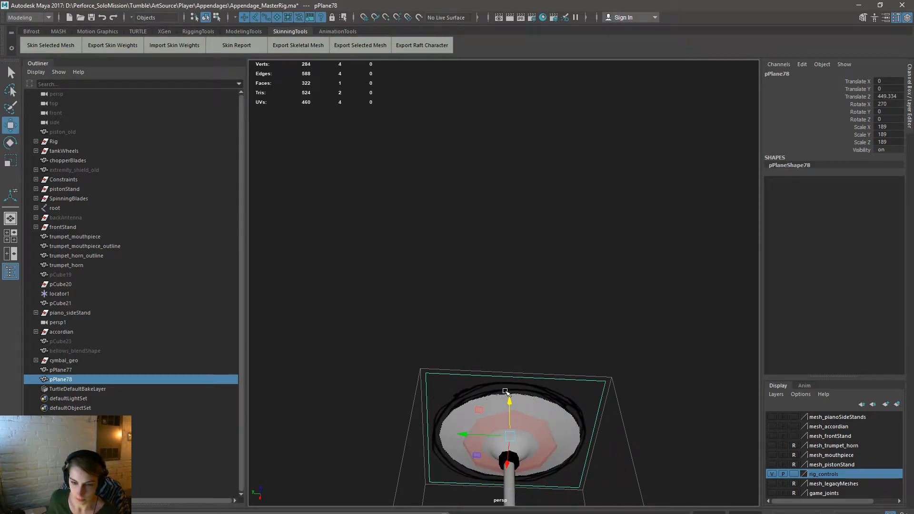
{"action": "left_click_drag", "start_coordinate": [567, 432], "coordinate": [457, 386], "text": "alt"}
{"action": "key", "text": "r"}
{"action": "left_click_drag", "start_coordinate": [450, 389], "coordinate": [451, 390]}
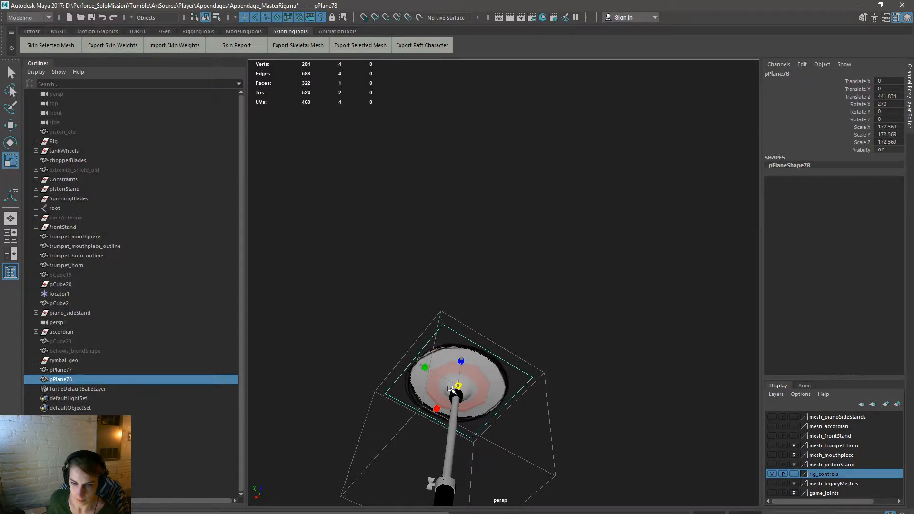
Step: Fine-tune the underside outline plane around the cymbal, scaling it to about 173.7 and shifting it to about -1.8 in X
{"action": "left_click_drag", "start_coordinate": [479, 459], "coordinate": [511, 388], "text": "alt"}
{"action": "key", "text": "w"}
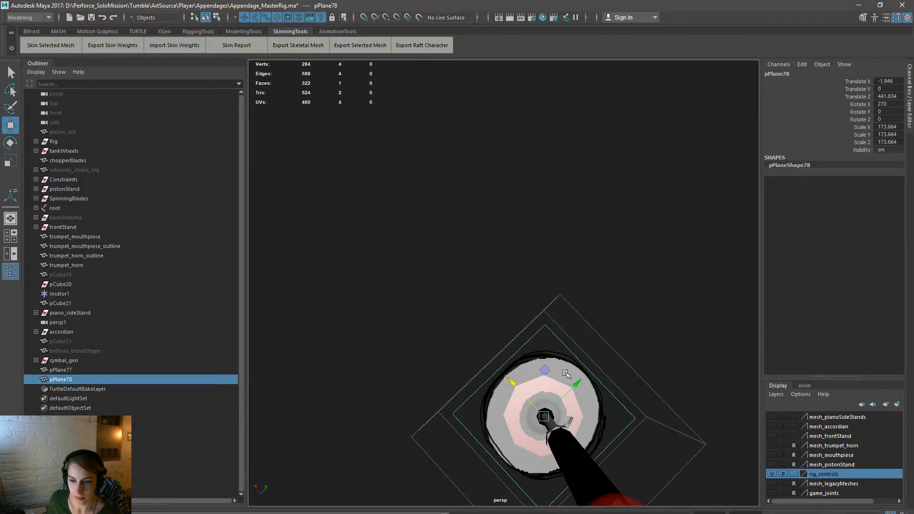
{"action": "left_click_drag", "start_coordinate": [577, 384], "coordinate": [575, 385]}
{"action": "left_click", "coordinate": [638, 337]}
Step: Duplicate the cymbal's top outline plane, scale the copy down to about 35.8 and raise it to about 479.8 in Z
{"action": "left_click_drag", "start_coordinate": [638, 337], "coordinate": [461, 367], "text": "alt"}
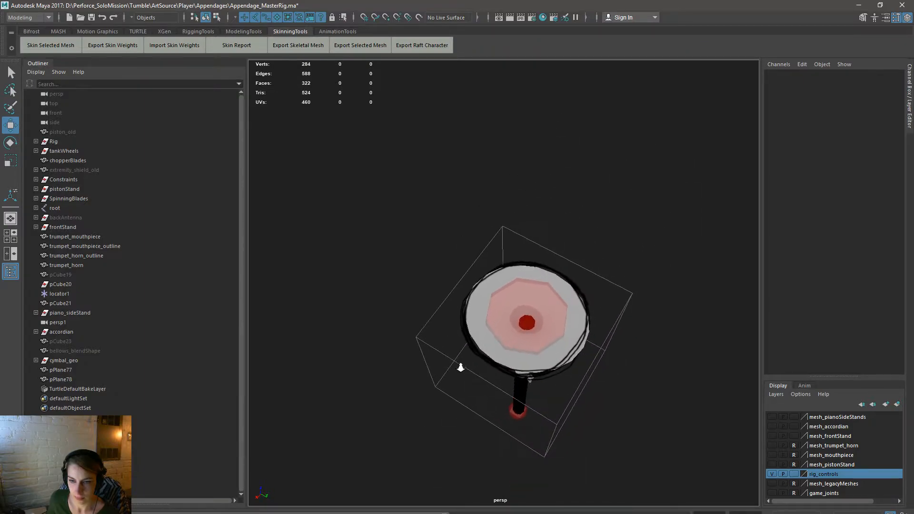
{"action": "right_click_drag", "start_coordinate": [461, 367], "coordinate": [514, 369], "text": "alt"}
{"action": "left_click", "coordinate": [629, 345]}
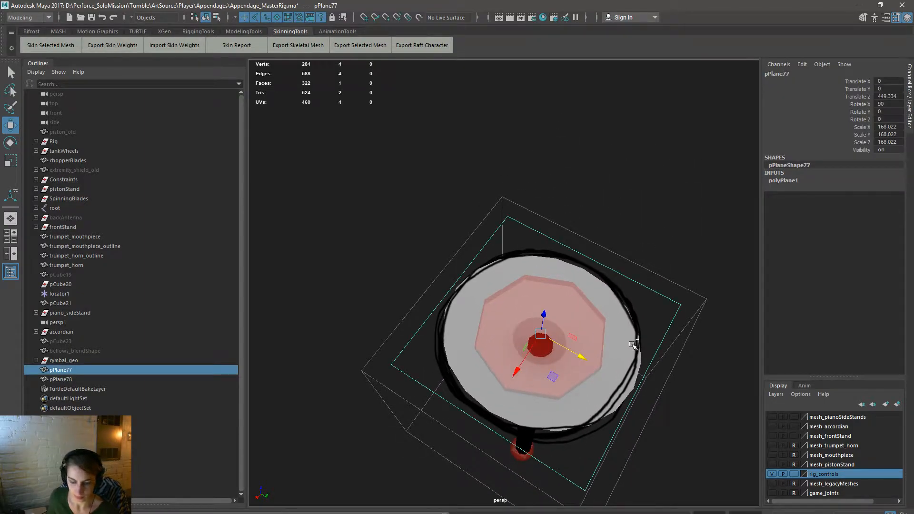
{"action": "key", "text": "ctrl+d"}
{"action": "key", "text": "r"}
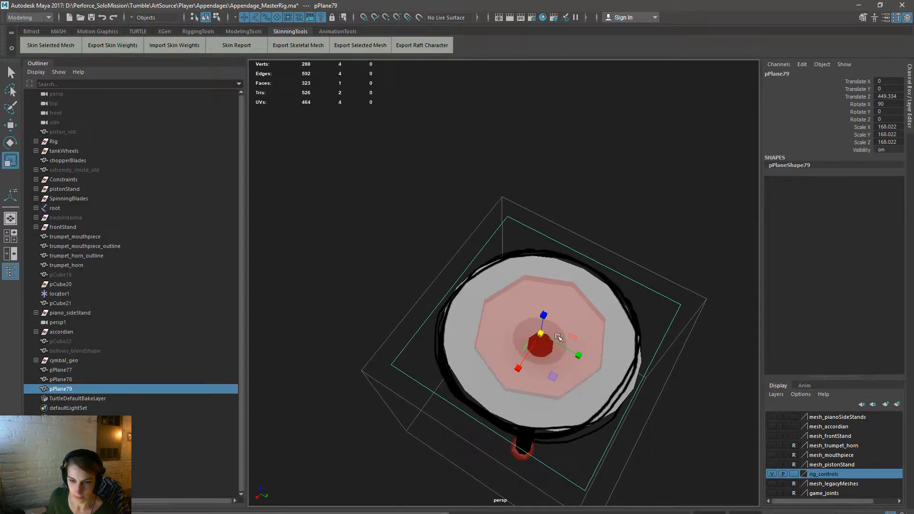
{"action": "left_click_drag", "start_coordinate": [539, 336], "coordinate": [581, 309]}
{"action": "key", "text": "w"}
Step: Assign the circle_filled material to the small plane and lower it to about 434.2 in Z at the cymbal's centre
{"action": "right_click", "coordinate": [561, 300]}
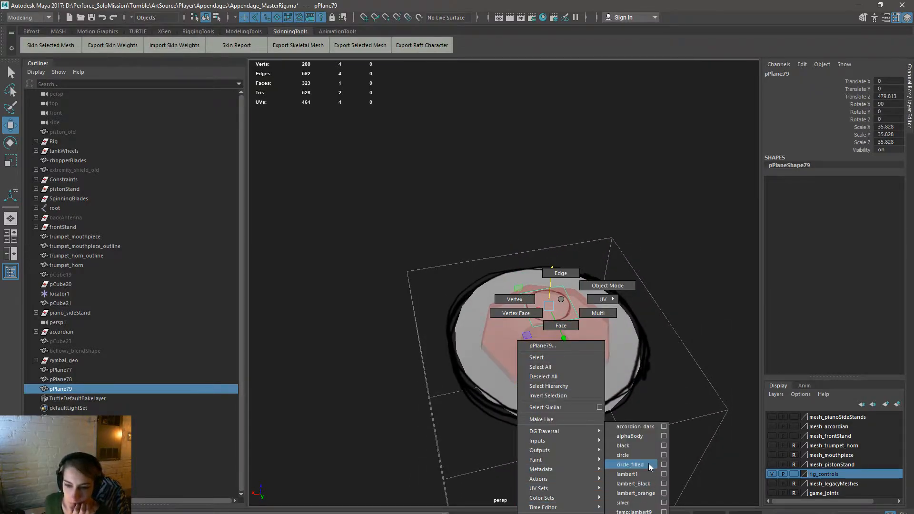
{"action": "left_click", "coordinate": [633, 464]}
{"action": "left_click_drag", "start_coordinate": [542, 270], "coordinate": [554, 314]}
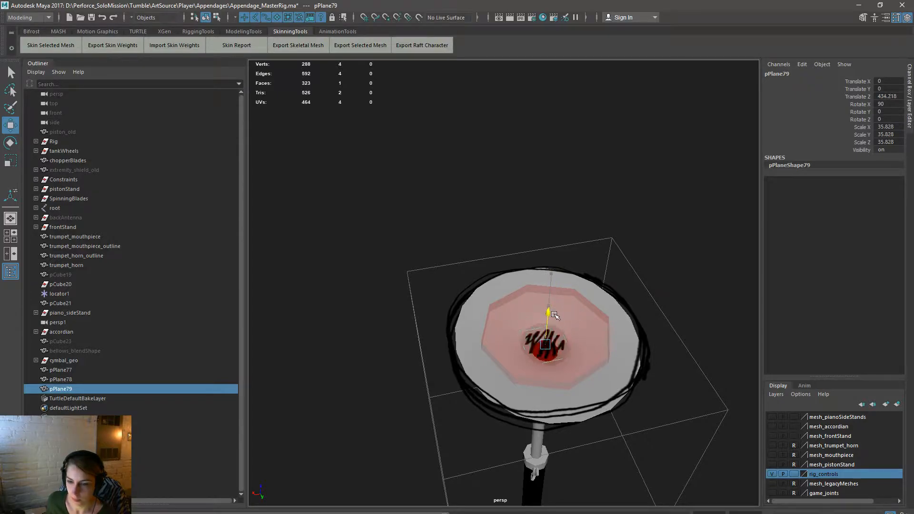
Step: Scale the filled-circle plane down to about 31.8 and adjust its position over the cymbal's centre
{"action": "scroll", "coordinate": [538, 327], "scroll_direction": "up", "scroll_amount": 5}
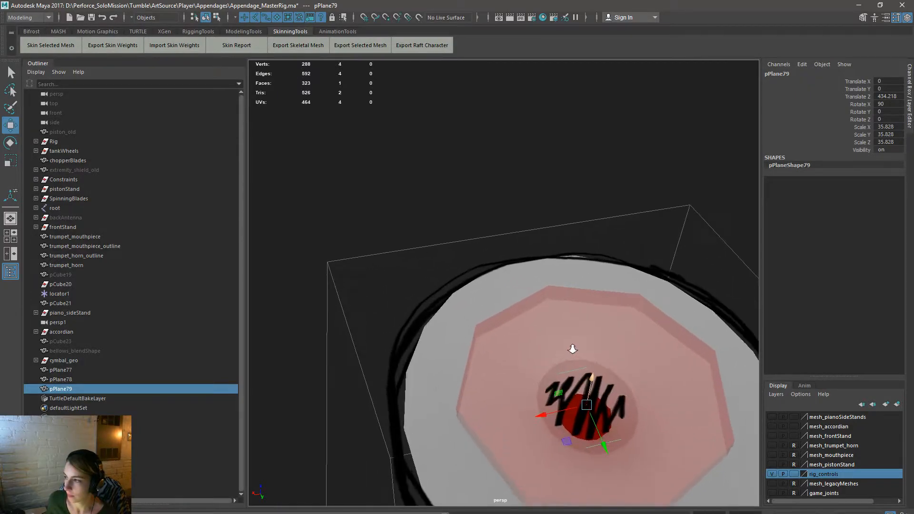
{"action": "scroll", "coordinate": [575, 368], "scroll_direction": "up", "scroll_amount": 3}
{"action": "scroll", "coordinate": [538, 370], "scroll_direction": "up", "scroll_amount": 2}
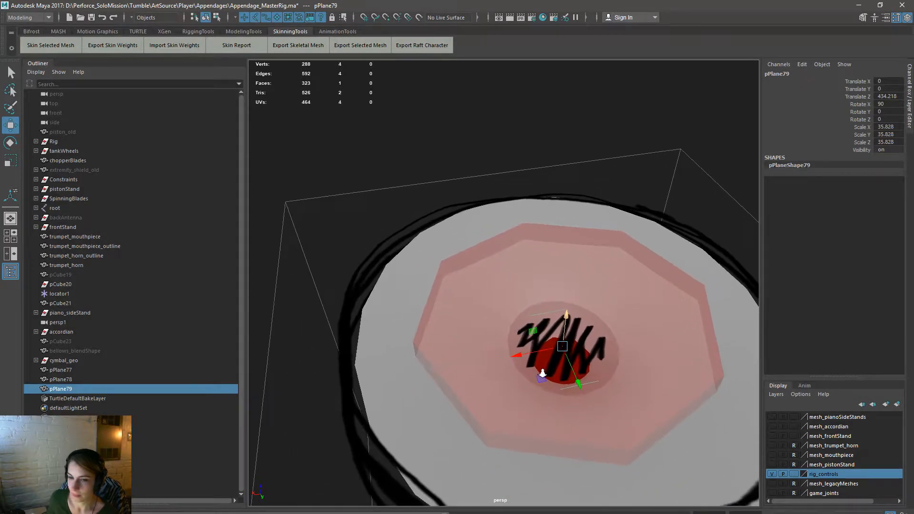
{"action": "key", "text": "r"}
{"action": "left_click_drag", "start_coordinate": [563, 346], "coordinate": [556, 350]}
{"action": "key", "text": "w"}
{"action": "left_click_drag", "start_coordinate": [636, 357], "coordinate": [556, 383], "text": "alt"}
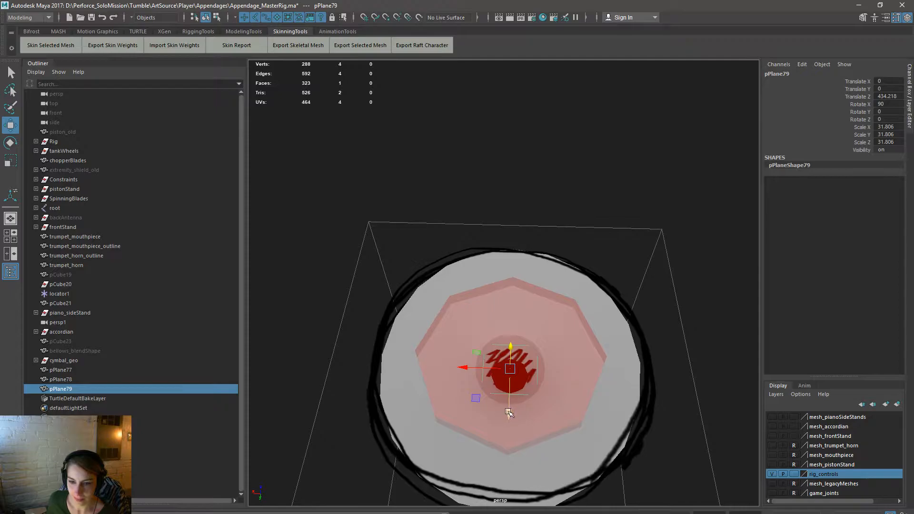
{"action": "left_click_drag", "start_coordinate": [509, 413], "coordinate": [508, 417]}
{"action": "left_click", "coordinate": [667, 334]}
Step: Enlarge the filled-circle plane uniformly to about 41 so the scribble covers the cymbal's centre
{"action": "right_click_drag", "start_coordinate": [667, 334], "coordinate": [590, 347], "text": "alt"}
{"action": "left_click_drag", "start_coordinate": [590, 348], "coordinate": [581, 329], "text": "alt"}
{"action": "right_click_drag", "start_coordinate": [644, 345], "coordinate": [553, 365], "text": "alt"}
{"action": "left_click_drag", "start_coordinate": [556, 382], "coordinate": [563, 361], "text": "alt"}
{"action": "right_click_drag", "start_coordinate": [387, 300], "coordinate": [576, 370], "text": "alt"}
{"action": "left_click", "coordinate": [576, 370]}
{"action": "key", "text": "r"}
{"action": "left_click_drag", "start_coordinate": [548, 418], "coordinate": [549, 378]}
{"action": "key", "text": "w"}
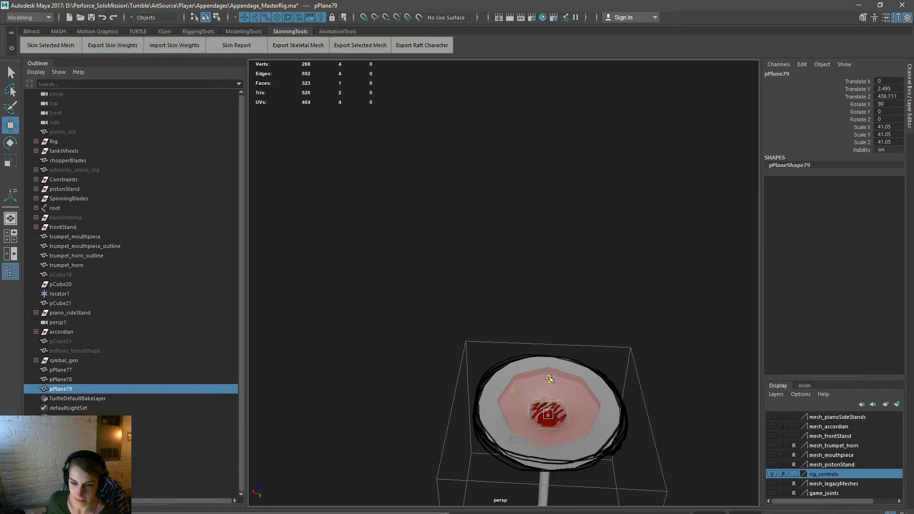
{"action": "left_click", "coordinate": [624, 340]}
Step: Switch the viewport to the persp1 camera
{"action": "left_click_drag", "start_coordinate": [624, 340], "coordinate": [500, 369], "text": "alt"}
{"action": "key", "text": "a"}
{"action": "key", "text": "space"}
{"action": "left_click", "coordinate": [503, 155]}
{"action": "mouse_move", "coordinate": [538, 166]}
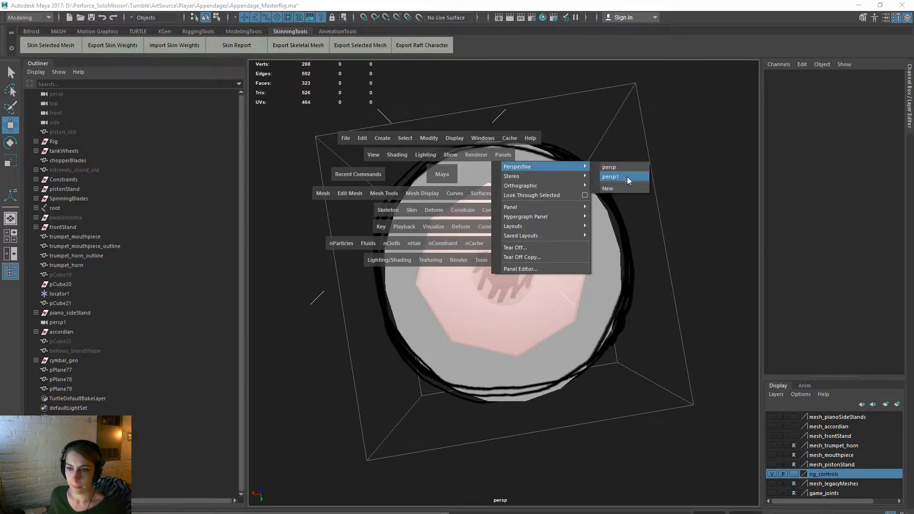
{"action": "left_click", "coordinate": [614, 176]}
Step: Raise the underside outline plane to about 445.1 in Z and lower the top outline plane to about 447.7
{"action": "middle_click_drag", "start_coordinate": [561, 306], "coordinate": [573, 396], "text": "alt"}
{"action": "right_click_drag", "start_coordinate": [543, 375], "coordinate": [604, 372], "text": "alt"}
{"action": "middle_click_drag", "start_coordinate": [606, 373], "coordinate": [618, 325], "text": "alt"}
{"action": "left_click", "coordinate": [627, 303]}
{"action": "left_click_drag", "start_coordinate": [538, 257], "coordinate": [538, 254]}
{"action": "left_click", "coordinate": [611, 248]}
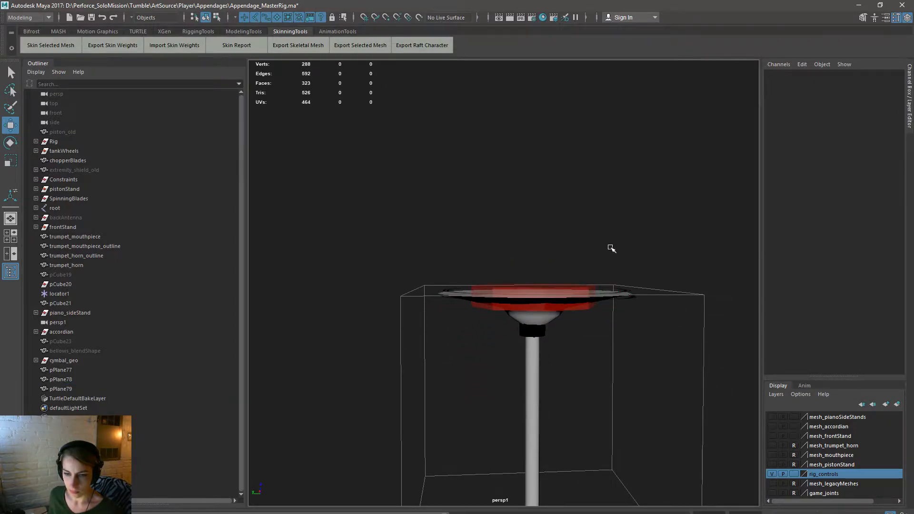
{"action": "left_click", "coordinate": [622, 288]}
{"action": "left_click_drag", "start_coordinate": [533, 245], "coordinate": [533, 249]}
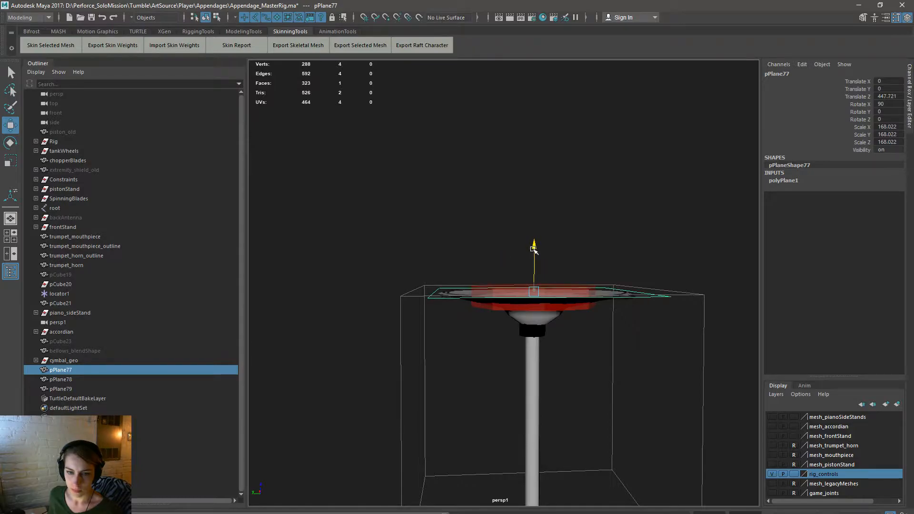
Step: Rotate the cymbal's top outline plane to about -73.9 degrees in Z to offset its sketchy ring
{"action": "left_click_drag", "start_coordinate": [632, 252], "coordinate": [626, 333], "text": "alt"}
{"action": "key", "text": "f"}
{"action": "scroll", "coordinate": [645, 282], "scroll_direction": "down", "scroll_amount": 5}
{"action": "key", "text": "r"}
{"action": "key", "text": "e"}
{"action": "left_click_drag", "start_coordinate": [527, 318], "coordinate": [461, 336]}
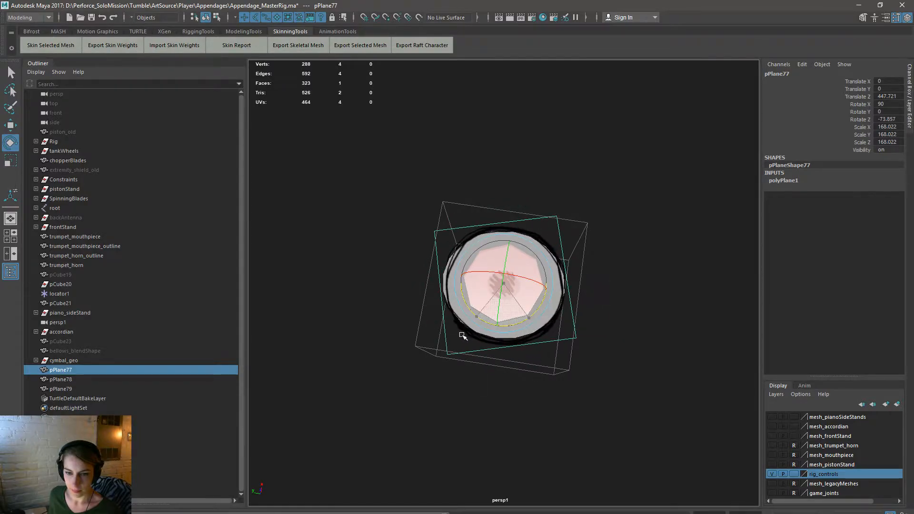
{"action": "key", "text": "w"}
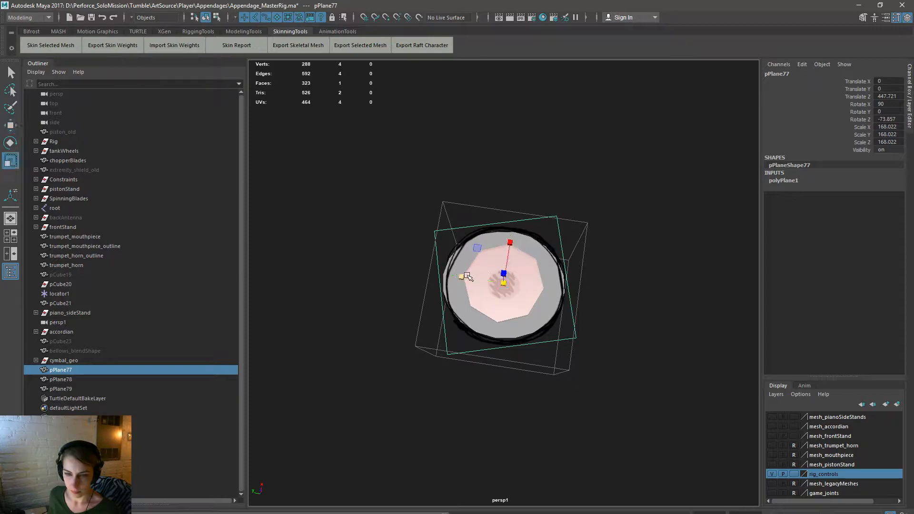
{"action": "left_click", "coordinate": [692, 324]}
Step: Examine the outlined cymbal and its stand from a distance and from several angles
{"action": "scroll", "coordinate": [544, 284], "scroll_direction": "down", "scroll_amount": 3}
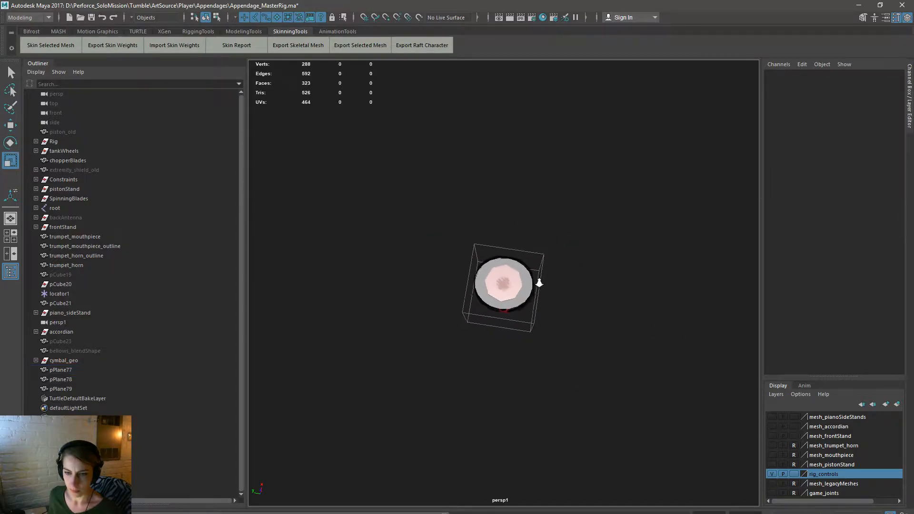
{"action": "left_click", "coordinate": [533, 305]}
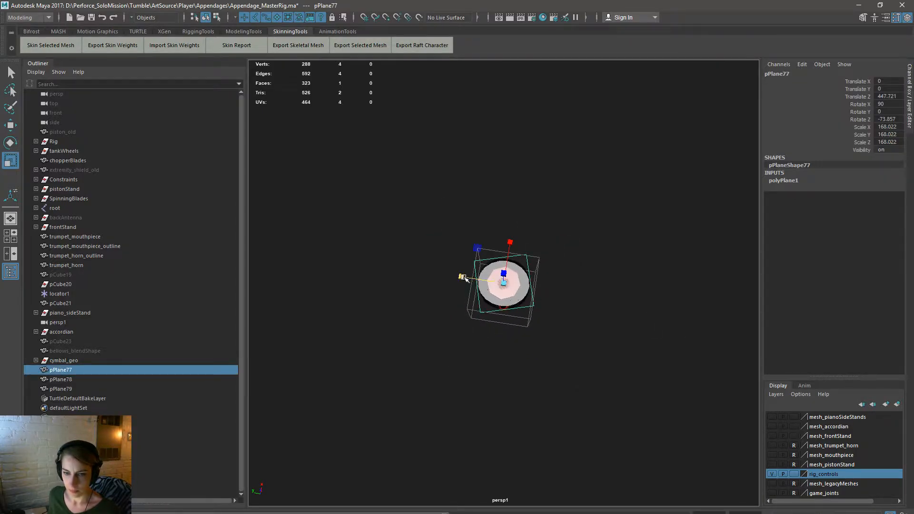
{"action": "key", "text": "f"}
{"action": "left_click_drag", "start_coordinate": [419, 275], "coordinate": [662, 385], "text": "alt"}
{"action": "left_click", "coordinate": [655, 305]}
{"action": "scroll", "coordinate": [632, 310], "scroll_direction": "down", "scroll_amount": 5}
{"action": "middle_click_drag", "start_coordinate": [627, 388], "coordinate": [635, 291], "text": "alt"}
{"action": "right_click_drag", "start_coordinate": [464, 287], "coordinate": [667, 307], "text": "alt"}
{"action": "left_click_drag", "start_coordinate": [511, 300], "coordinate": [593, 301], "text": "alt"}
{"action": "right_click_drag", "start_coordinate": [592, 301], "coordinate": [557, 310], "text": "alt"}
{"action": "middle_click_drag", "start_coordinate": [557, 310], "coordinate": [561, 392], "text": "alt"}
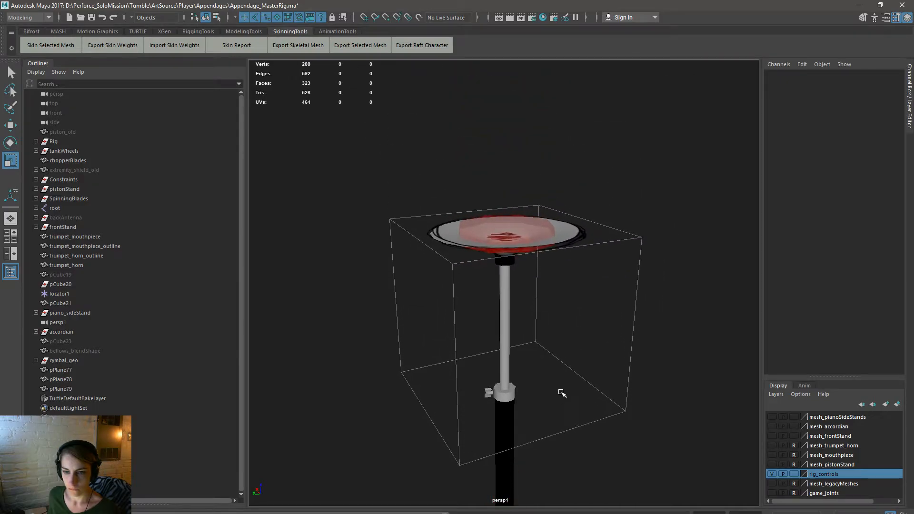
Step: Duplicate both cymbal outline planes and lower the copies to the stand's collar, the underside copy at about 262.9 in Z
{"action": "left_click", "coordinate": [583, 238]}
{"action": "left_click", "coordinate": [583, 243], "text": "shift"}
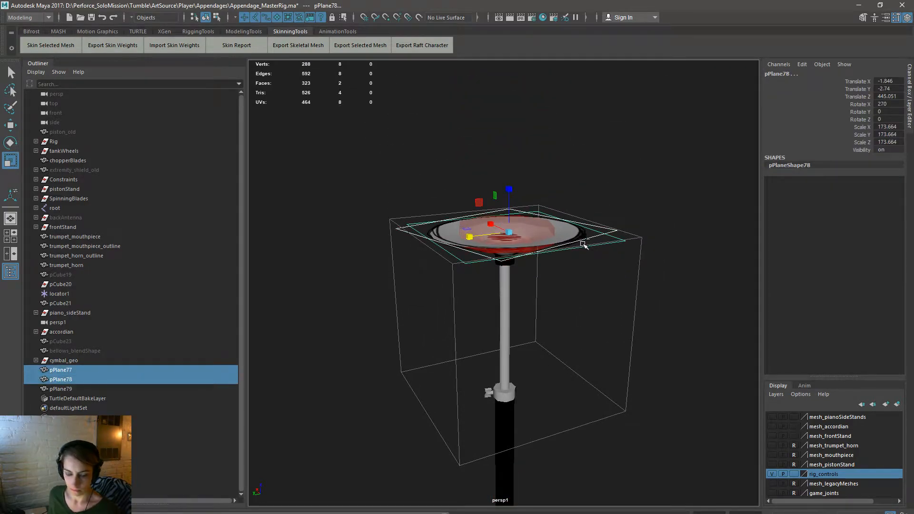
{"action": "key", "text": "ctrl+d"}
{"action": "key", "text": "w"}
{"action": "left_click_drag", "start_coordinate": [509, 191], "coordinate": [527, 346]}
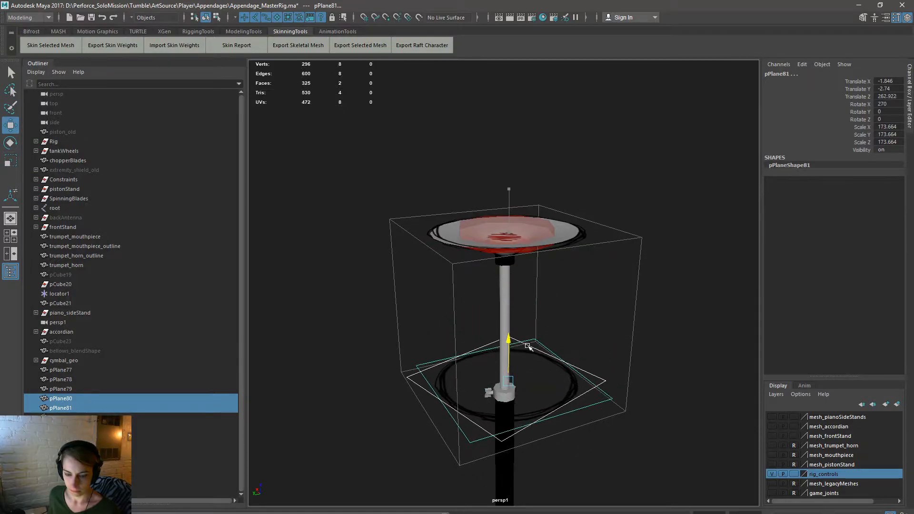
Step: Scale both outline copies down uniformly around the stand's collar, the underside copy to about 41
{"action": "key", "text": "f"}
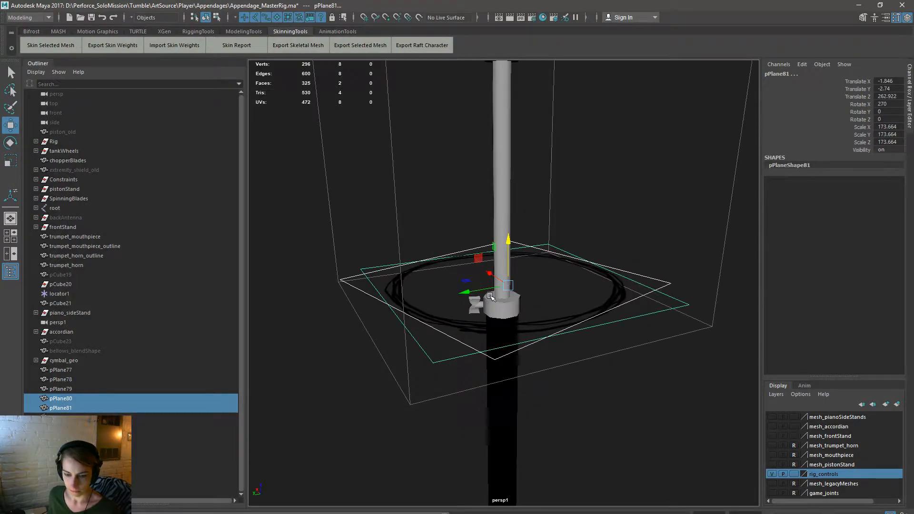
{"action": "key", "text": "r"}
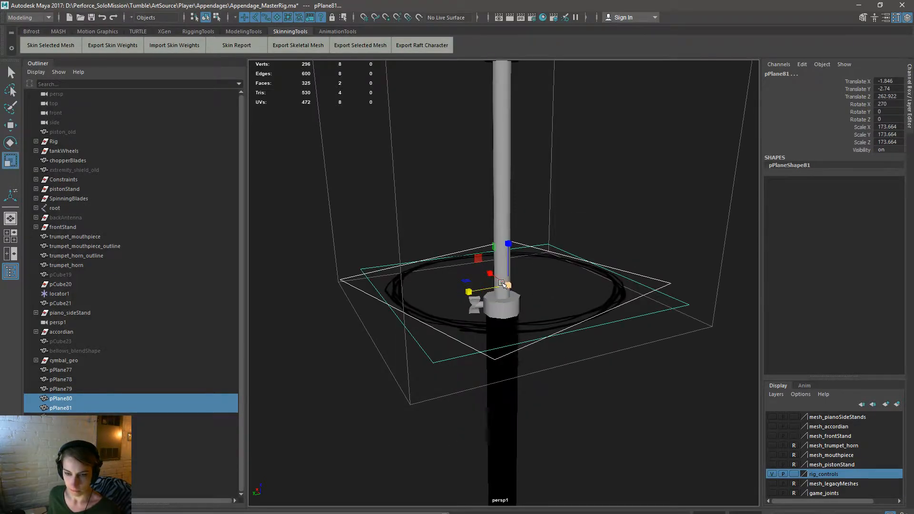
{"action": "left_click_drag", "start_coordinate": [506, 284], "coordinate": [379, 291]}
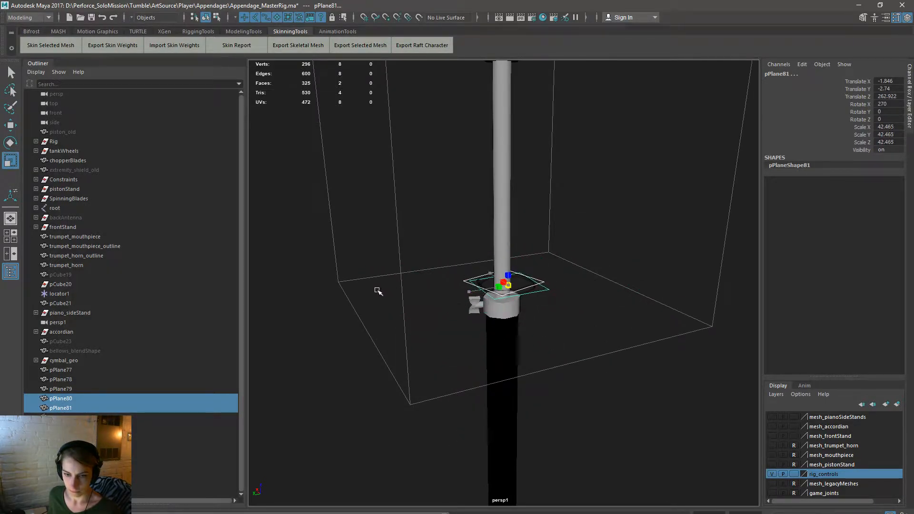
{"action": "left_click_drag", "start_coordinate": [498, 267], "coordinate": [483, 312], "text": "alt"}
{"action": "right_click_drag", "start_coordinate": [483, 311], "coordinate": [638, 350], "text": "alt"}
Step: Centre the underside outline copy on the stand by setting its X and Y translation to 0
{"action": "left_click", "coordinate": [570, 332]}
{"action": "left_click", "coordinate": [580, 275]}
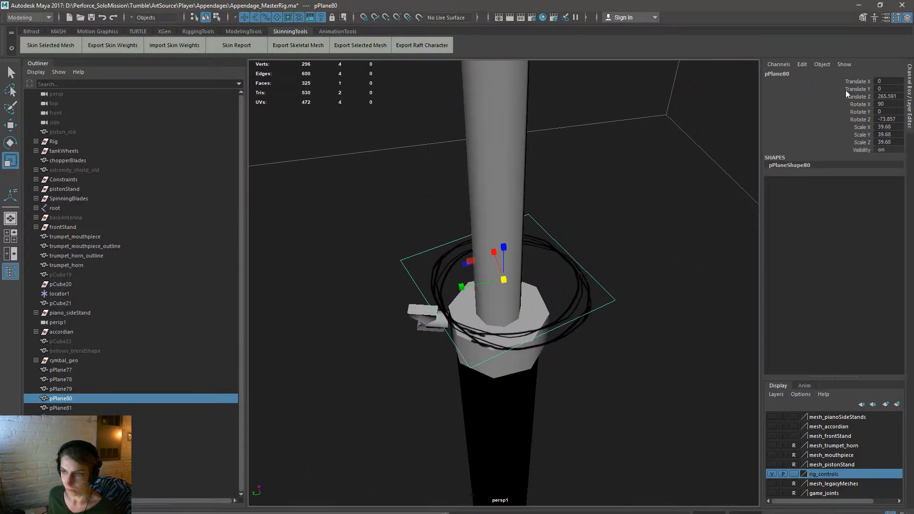
{"action": "left_click", "coordinate": [581, 322]}
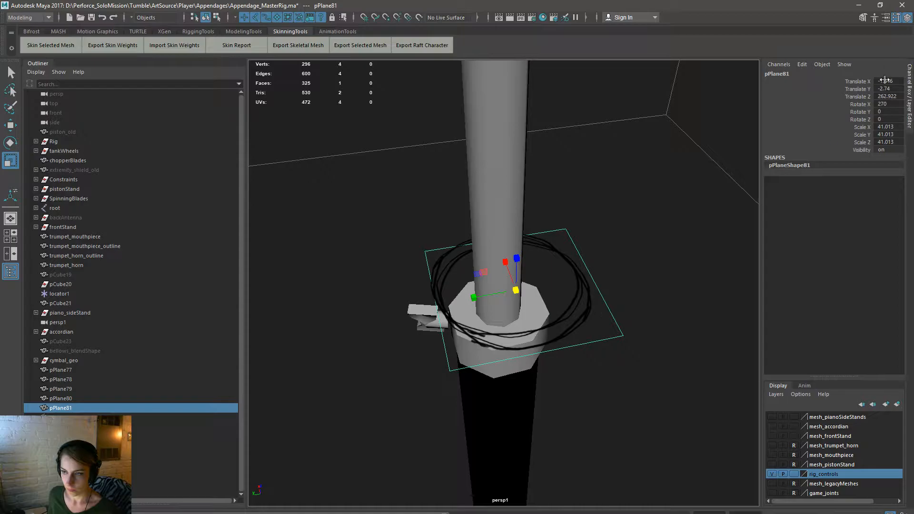
{"action": "type", "text": "0"}
{"action": "key", "text": "Return"}
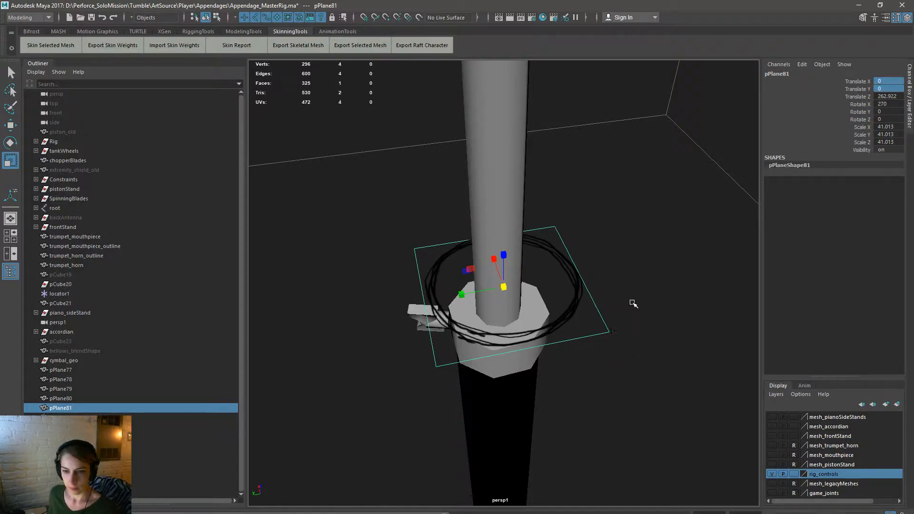
Step: Lower both collar outline planes and scale them down to fit, the upper one to about 258.1 in Z and 30.2 scale
{"action": "left_click_drag", "start_coordinate": [577, 280], "coordinate": [572, 278]}
{"action": "key", "text": "w"}
{"action": "left_click_drag", "start_coordinate": [505, 248], "coordinate": [495, 305]}
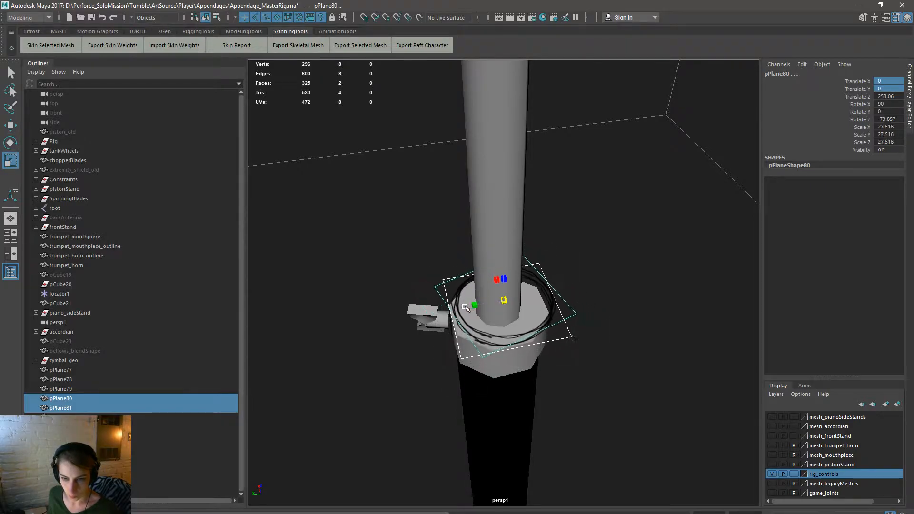
{"action": "mouse_move", "coordinate": [591, 299]}
{"action": "left_mouse_down", "text": "alt"}
{"action": "mouse_move", "coordinate": [521, 265]}
{"action": "mouse_move", "coordinate": [512, 304]}
{"action": "mouse_move", "coordinate": [606, 322]}
{"action": "mouse_move", "coordinate": [598, 286]}
{"action": "mouse_move", "coordinate": [600, 320]}
{"action": "mouse_move", "coordinate": [583, 337]}
{"action": "mouse_move", "coordinate": [473, 367]}
{"action": "mouse_move", "coordinate": [589, 321]}
{"action": "mouse_move", "coordinate": [612, 299]}
{"action": "mouse_move", "coordinate": [590, 289]}
{"action": "mouse_move", "coordinate": [597, 289]}
{"action": "left_mouse_up", "text": "alt"}
{"action": "right_click_drag", "start_coordinate": [597, 290], "coordinate": [361, 198], "text": "alt"}
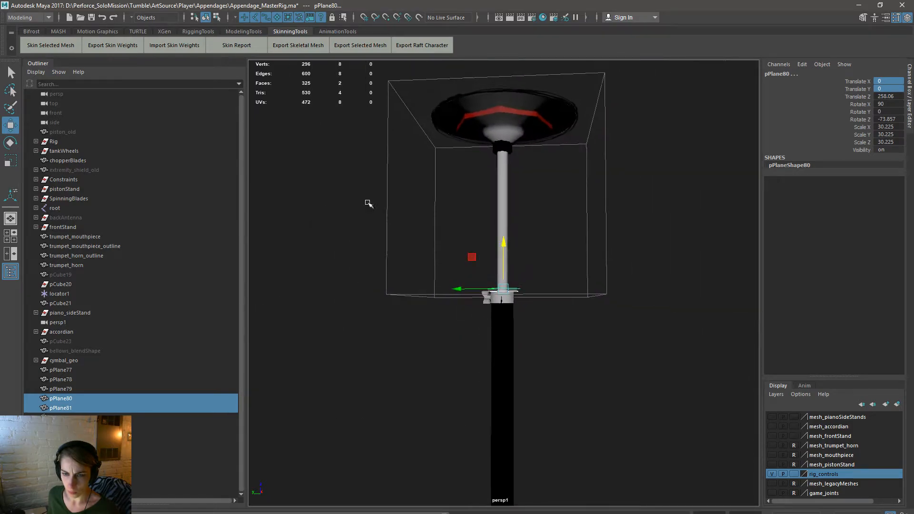
Step: Try lowering only the underside collar outline plane to about 253.6 in Z
{"action": "middle_click_drag", "start_coordinate": [553, 285], "coordinate": [577, 219], "text": "alt"}
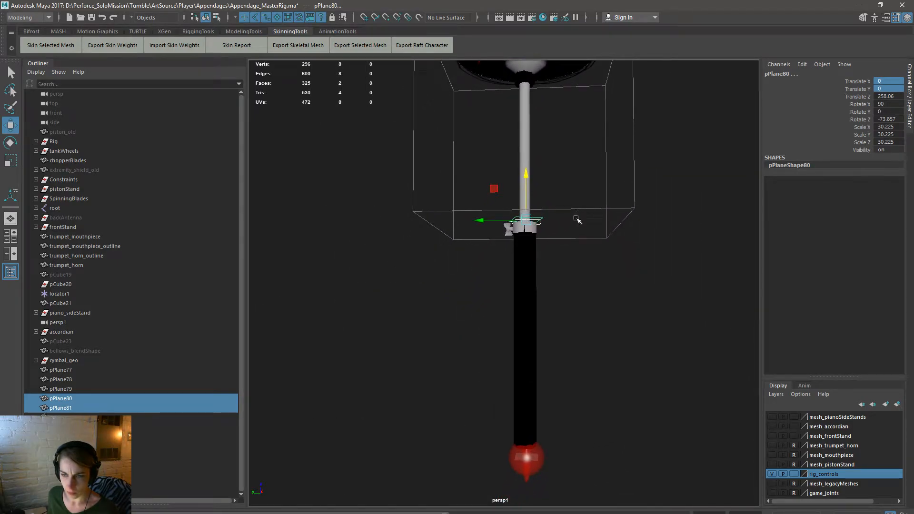
{"action": "left_click_drag", "start_coordinate": [576, 219], "coordinate": [551, 271], "text": "alt"}
{"action": "left_click", "coordinate": [546, 242]}
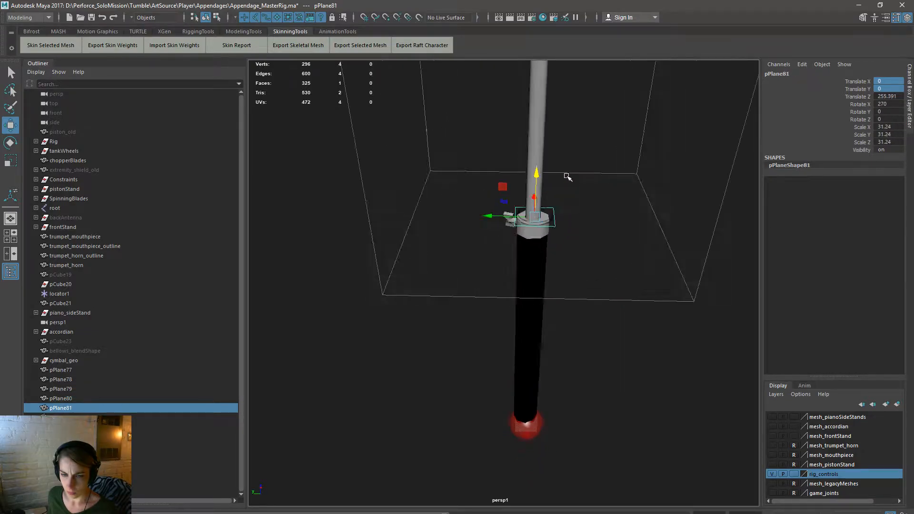
{"action": "scroll", "coordinate": [565, 175], "scroll_direction": "up", "scroll_amount": 3}
{"action": "middle_click_drag", "start_coordinate": [579, 184], "coordinate": [521, 280], "text": "alt"}
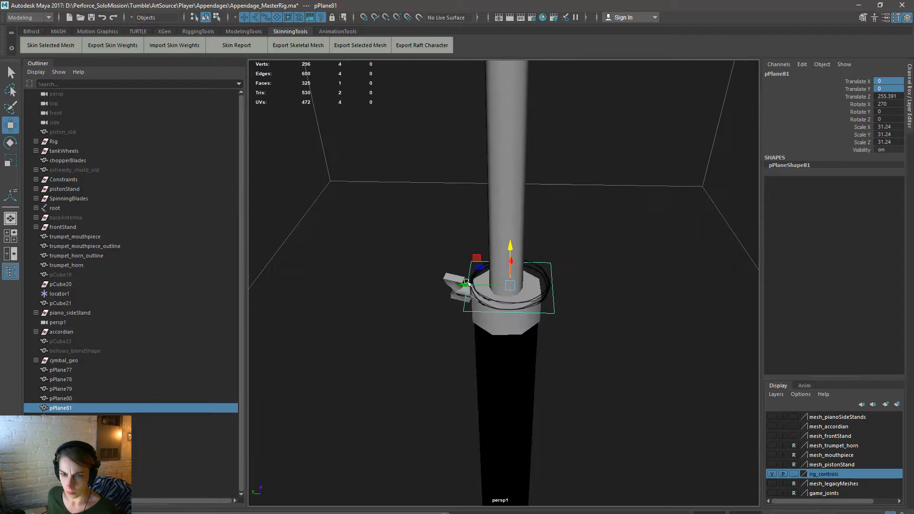
{"action": "scroll", "coordinate": [492, 262], "scroll_direction": "up", "scroll_amount": 2}
{"action": "left_click_drag", "start_coordinate": [514, 246], "coordinate": [515, 250]}
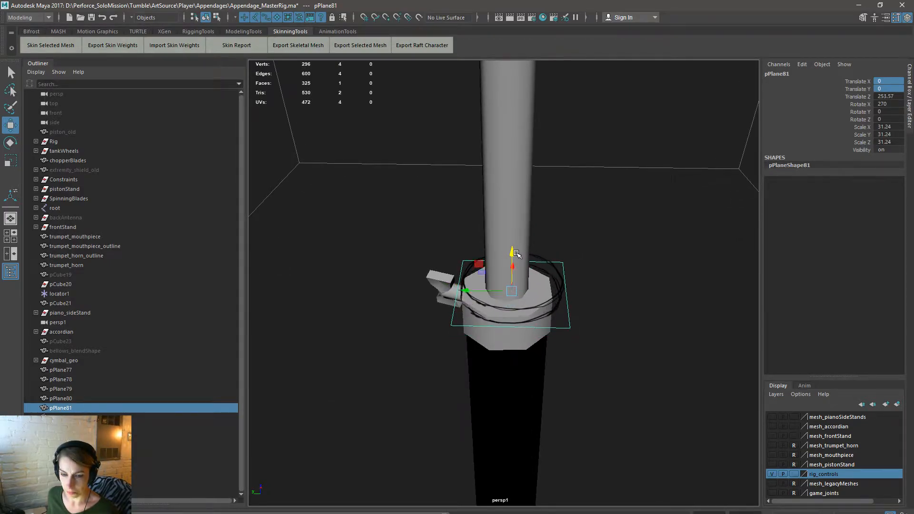
{"action": "key", "text": "ctrl+z"}
Step: Shift both collar outline planes to about 1.35 in Y and lower the upper one to about 256 in Z
{"action": "left_click", "coordinate": [553, 263], "text": "shift"}
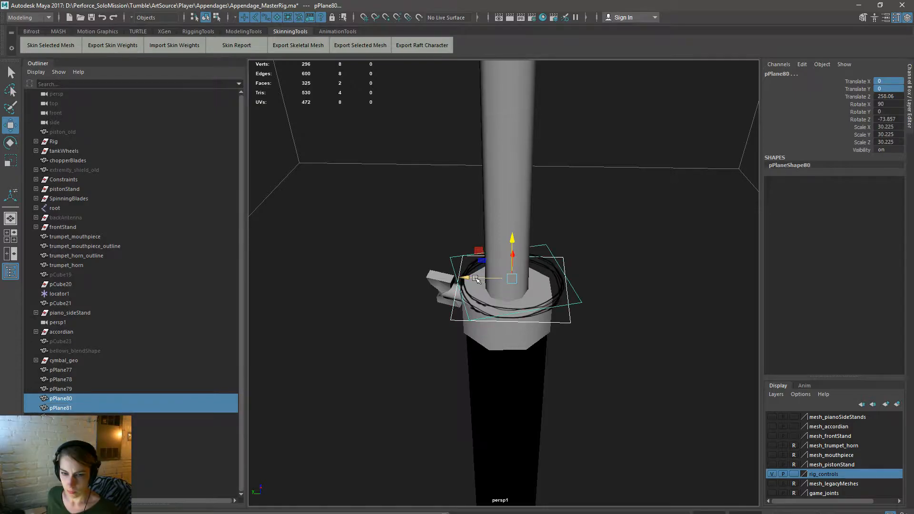
{"action": "left_click_drag", "start_coordinate": [474, 278], "coordinate": [469, 278]}
{"action": "left_click", "coordinate": [567, 296]}
{"action": "left_click_drag", "start_coordinate": [507, 240], "coordinate": [506, 247]}
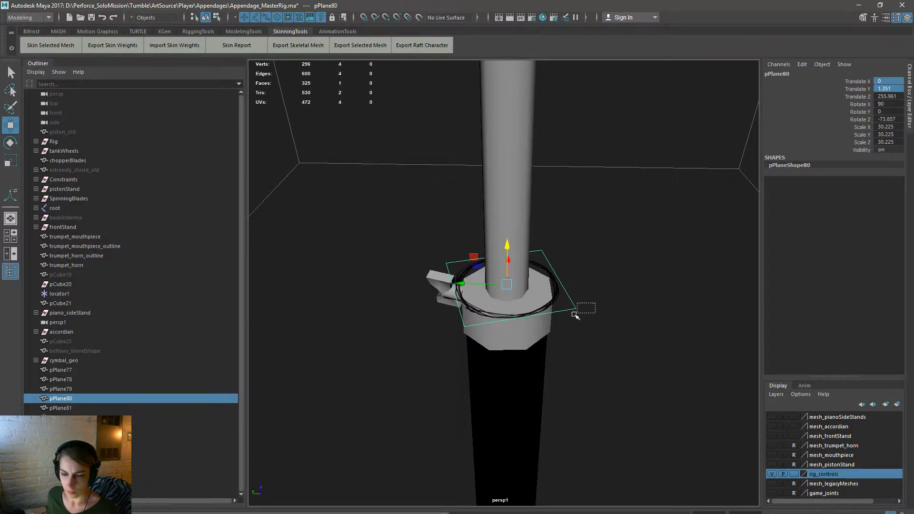
Step: Lower both collar outline planes together, bringing the upper one to about 254.1 in Z
{"action": "left_click_drag", "start_coordinate": [562, 322], "coordinate": [563, 322], "text": "shift"}
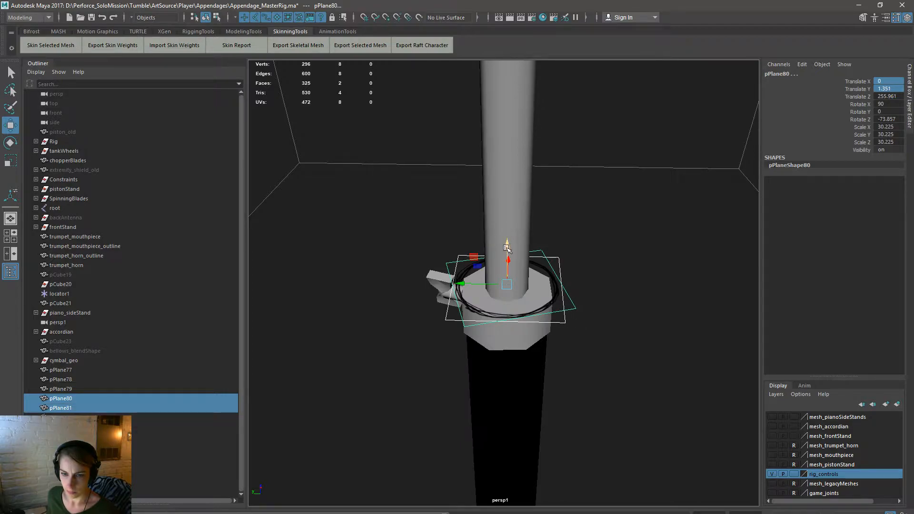
{"action": "left_click_drag", "start_coordinate": [506, 247], "coordinate": [507, 254]}
{"action": "mouse_move", "coordinate": [627, 279]}
{"action": "left_mouse_down", "text": "alt"}
{"action": "mouse_move", "coordinate": [630, 290]}
{"action": "mouse_move", "coordinate": [597, 294]}
{"action": "mouse_move", "coordinate": [629, 297]}
{"action": "mouse_move", "coordinate": [638, 274]}
{"action": "left_mouse_up", "text": "alt"}
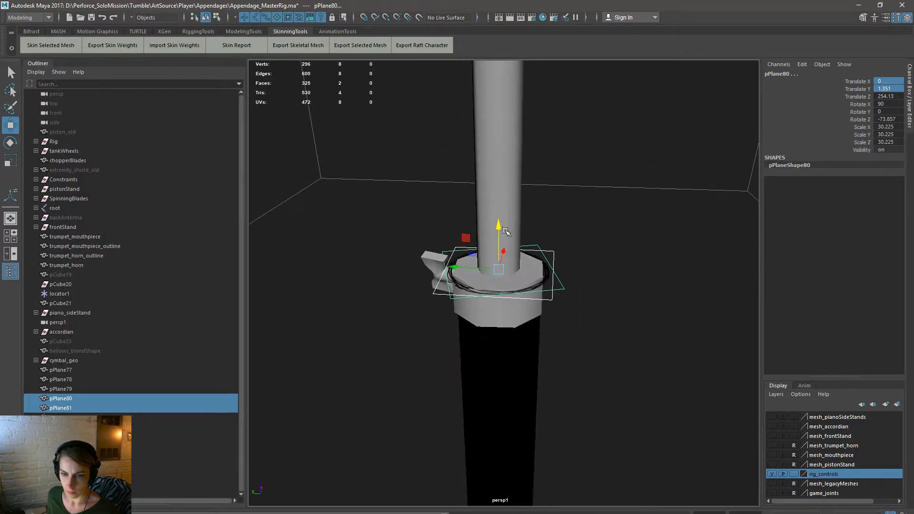
Step: Raise both collar outline planes to about 255 in Z and duplicate them down to the collar's lower edge, about 242.9 in Z
{"action": "left_click_drag", "start_coordinate": [505, 231], "coordinate": [500, 228]}
{"action": "left_click_drag", "start_coordinate": [641, 268], "coordinate": [615, 266], "text": "alt"}
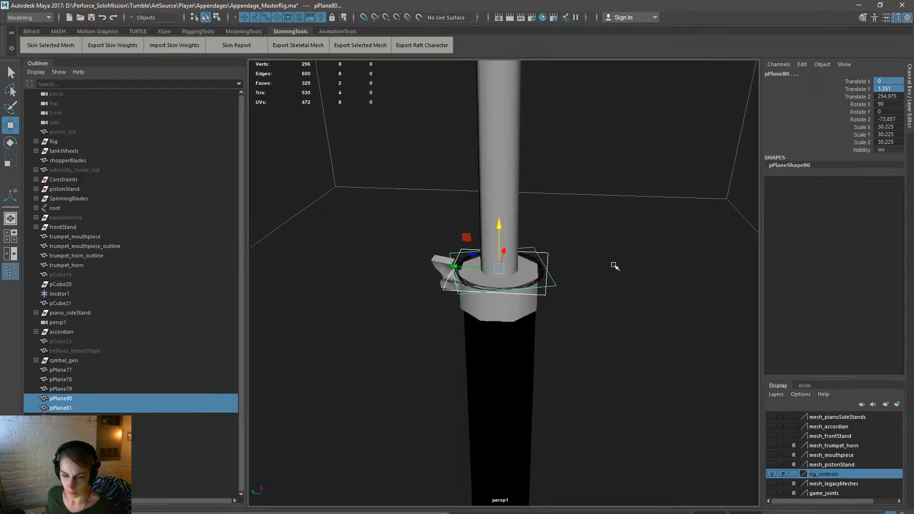
{"action": "key", "text": "ctrl+d"}
{"action": "left_click_drag", "start_coordinate": [499, 234], "coordinate": [502, 270]}
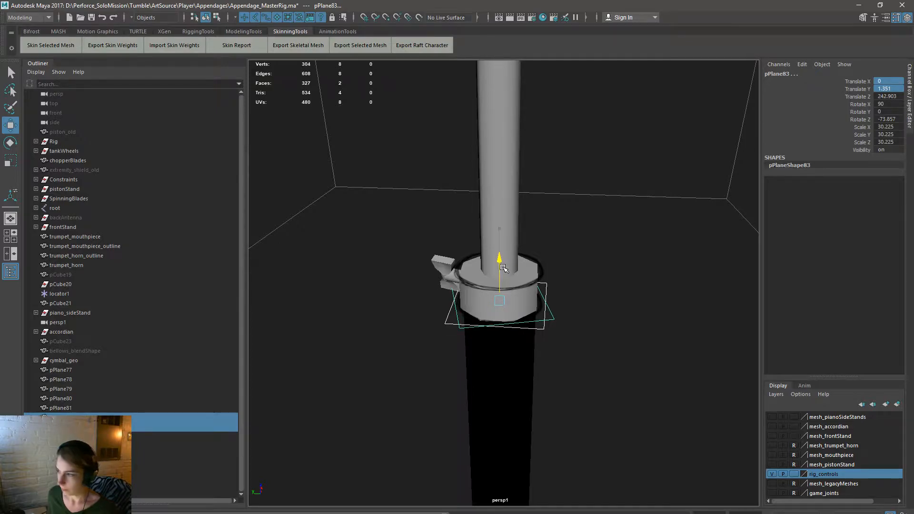
Step: Examine the cymbal stand from base to cymbal and the collar's outlines and wing nut from several angles
{"action": "right_click_drag", "start_coordinate": [598, 287], "coordinate": [470, 251], "text": "alt"}
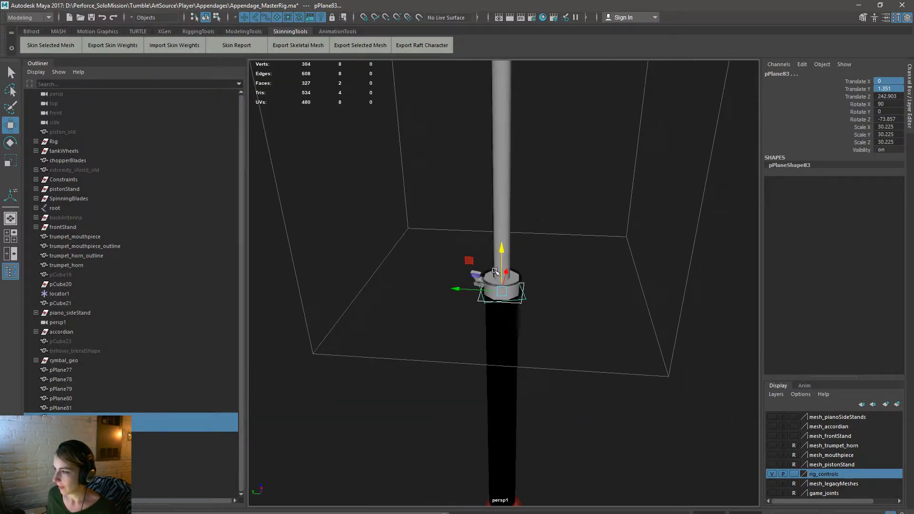
{"action": "middle_click_drag", "start_coordinate": [494, 310], "coordinate": [483, 212], "text": "alt"}
{"action": "left_click_drag", "start_coordinate": [455, 303], "coordinate": [467, 322], "text": "alt"}
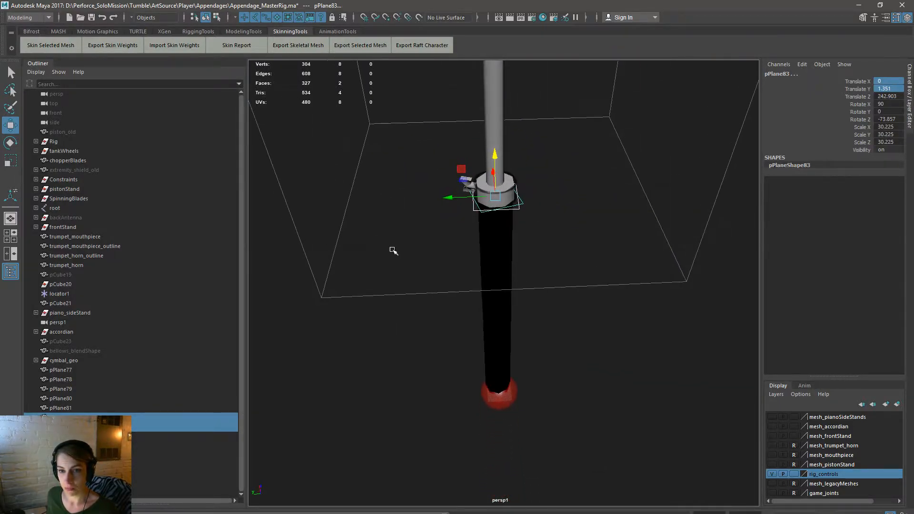
{"action": "right_click_drag", "start_coordinate": [400, 256], "coordinate": [566, 246], "text": "alt"}
{"action": "middle_click_drag", "start_coordinate": [552, 217], "coordinate": [554, 351], "text": "alt"}
{"action": "right_click_drag", "start_coordinate": [394, 277], "coordinate": [418, 261], "text": "alt"}
{"action": "left_click_drag", "start_coordinate": [459, 303], "coordinate": [668, 269], "text": "alt"}
{"action": "middle_click_drag", "start_coordinate": [556, 223], "coordinate": [507, 326], "text": "alt"}
{"action": "right_click_drag", "start_coordinate": [379, 262], "coordinate": [485, 264], "text": "alt"}
{"action": "middle_click_drag", "start_coordinate": [499, 238], "coordinate": [487, 282], "text": "alt"}
{"action": "right_click_drag", "start_coordinate": [426, 214], "coordinate": [461, 212], "text": "alt"}
{"action": "left_click", "coordinate": [497, 162]}
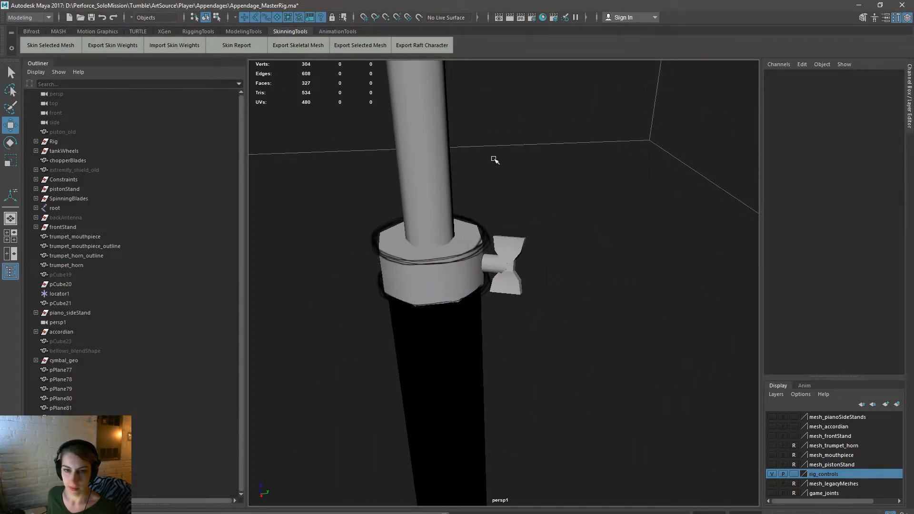
Step: Create a polygon plane, scale it up to about 87.03, and set its width and height subdivisions to 1
{"action": "key", "text": "space"}
{"action": "left_click", "coordinate": [434, 126]}
{"action": "mouse_move", "coordinate": [545, 161]}
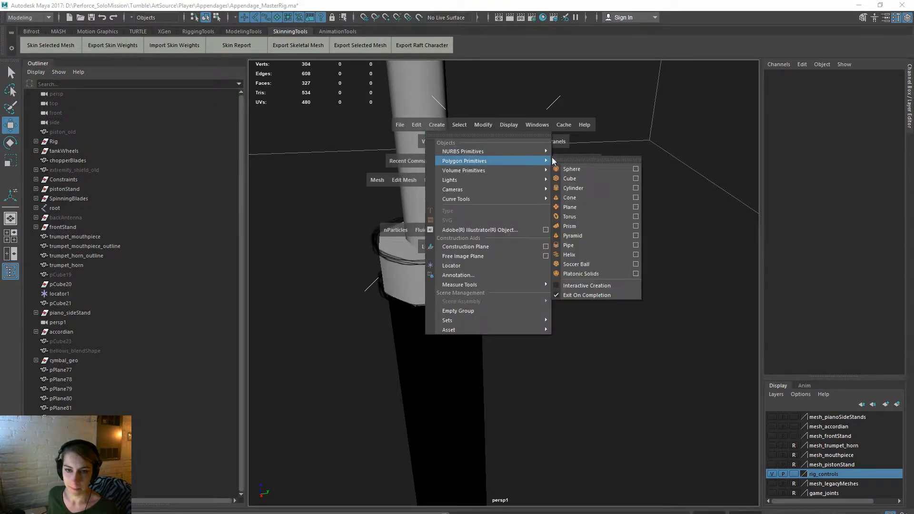
{"action": "left_click", "coordinate": [603, 208]}
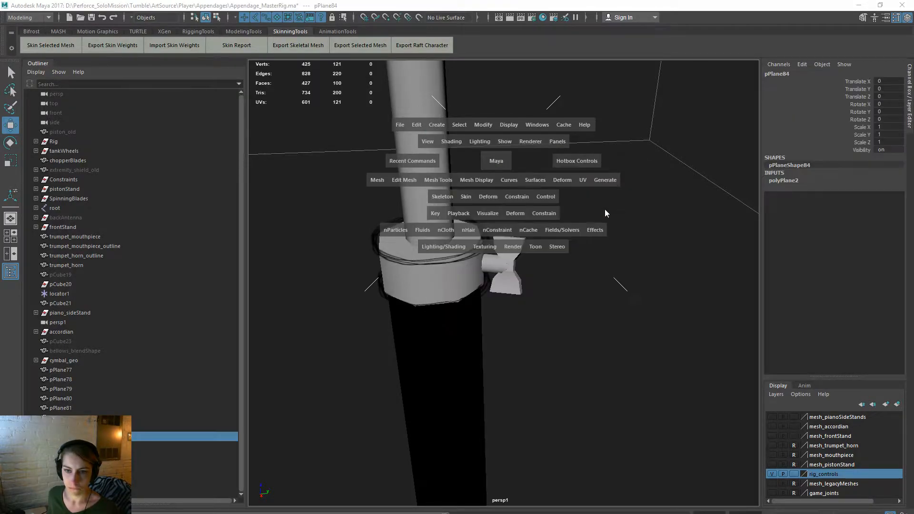
{"action": "right_click_drag", "start_coordinate": [608, 217], "coordinate": [296, 193], "text": "alt"}
{"action": "key", "text": "r"}
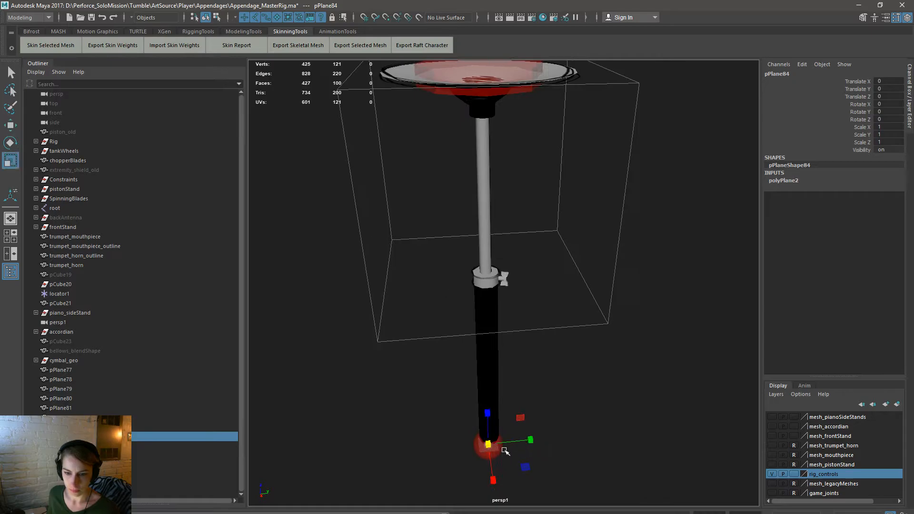
{"action": "left_click_drag", "start_coordinate": [488, 447], "coordinate": [536, 448]}
{"action": "left_click", "coordinate": [836, 182]}
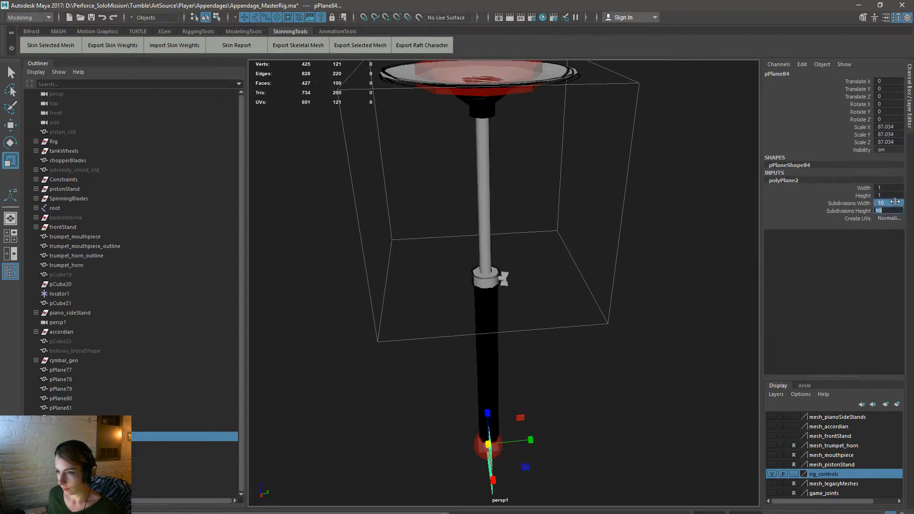
{"action": "scroll", "coordinate": [441, 379], "scroll_direction": "up", "scroll_amount": 1}
Step: Move the new plane in front of the collar's wing nut, at about 8.93 X, 21.28 Y and 248.01 Z
{"action": "key", "text": "w"}
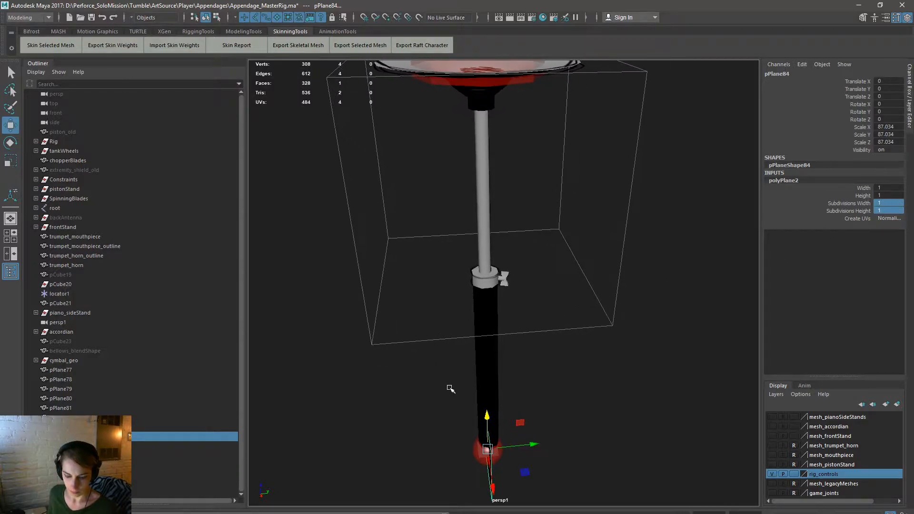
{"action": "left_click_drag", "start_coordinate": [490, 443], "coordinate": [507, 281]}
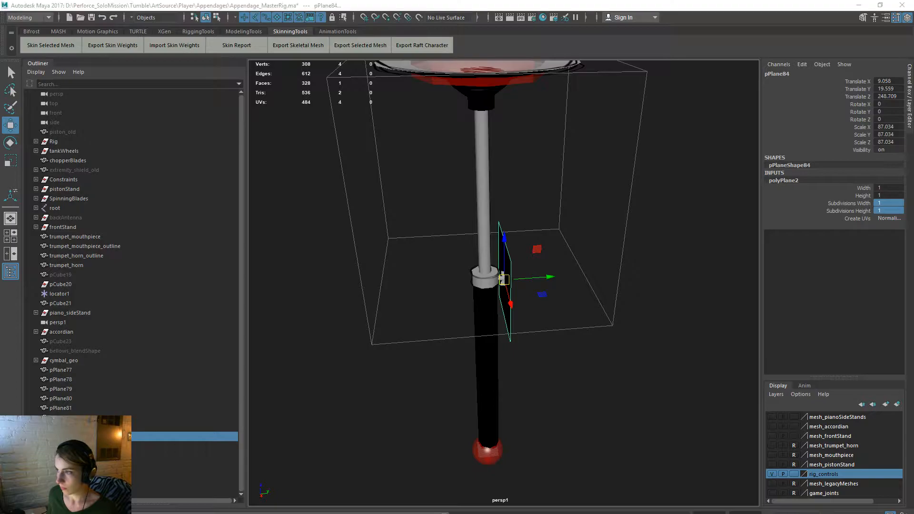
{"action": "right_click_drag", "start_coordinate": [600, 233], "coordinate": [761, 310], "text": "alt"}
{"action": "left_click_drag", "start_coordinate": [666, 285], "coordinate": [459, 261], "text": "alt"}
{"action": "right_click_drag", "start_coordinate": [459, 261], "coordinate": [552, 293], "text": "alt"}
{"action": "left_click_drag", "start_coordinate": [509, 262], "coordinate": [590, 251]}
Step: Rotate the plane to match the wing nut's tilt, about 0.7 in X, -30.3 in Y and -13.95 in Z
{"action": "key", "text": "e"}
{"action": "right_click_drag", "start_coordinate": [630, 245], "coordinate": [521, 214], "text": "alt"}
{"action": "left_click_drag", "start_coordinate": [540, 248], "coordinate": [558, 260]}
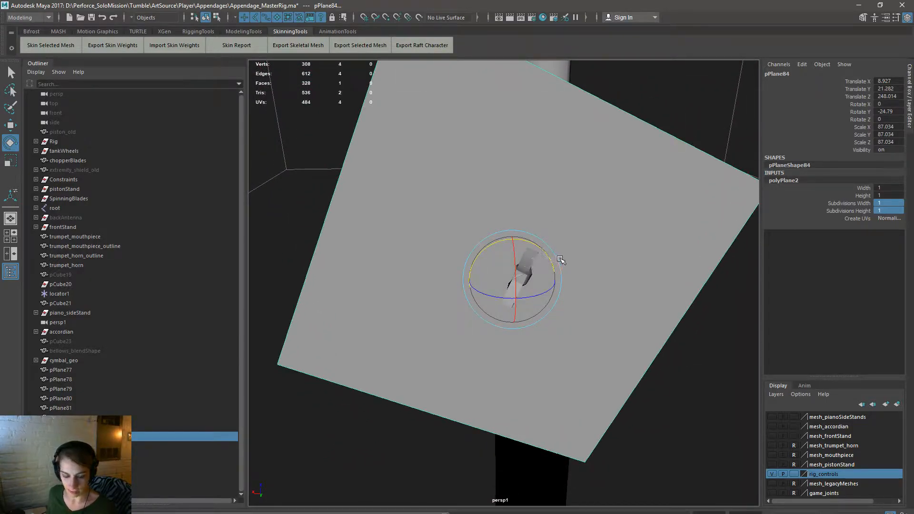
{"action": "key", "text": "ctrl+z"}
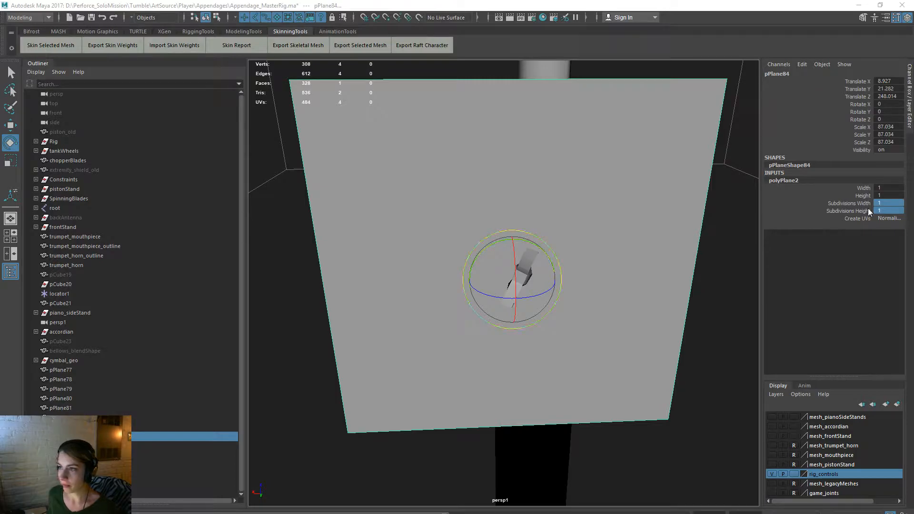
{"action": "right_click_drag", "start_coordinate": [452, 263], "coordinate": [535, 248], "text": "alt"}
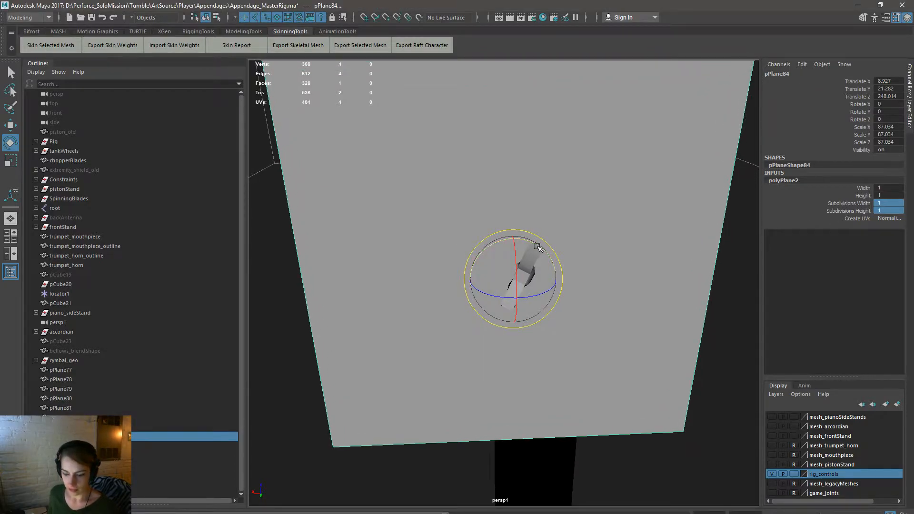
{"action": "left_click_drag", "start_coordinate": [541, 245], "coordinate": [654, 302]}
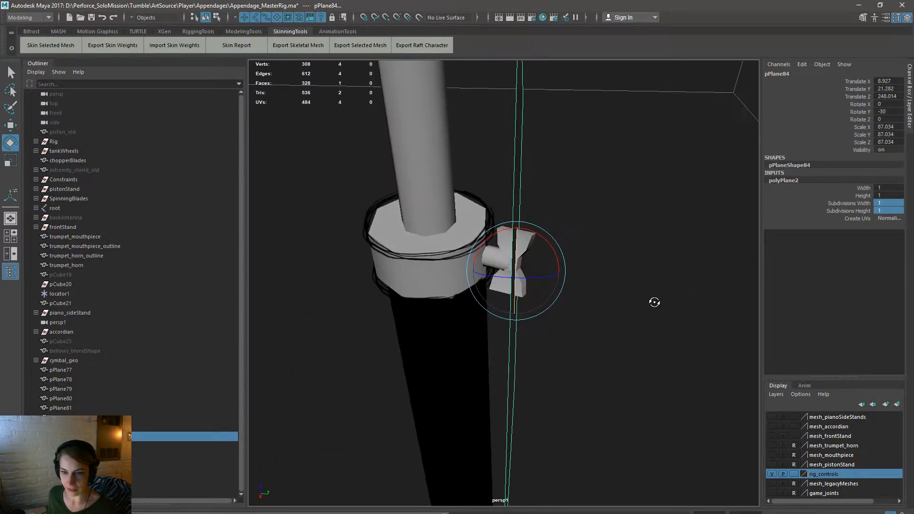
{"action": "left_click_drag", "start_coordinate": [557, 250], "coordinate": [424, 298]}
{"action": "left_click_drag", "start_coordinate": [530, 251], "coordinate": [528, 259]}
{"action": "left_click_drag", "start_coordinate": [525, 290], "coordinate": [611, 251]}
{"action": "key", "text": "r"}
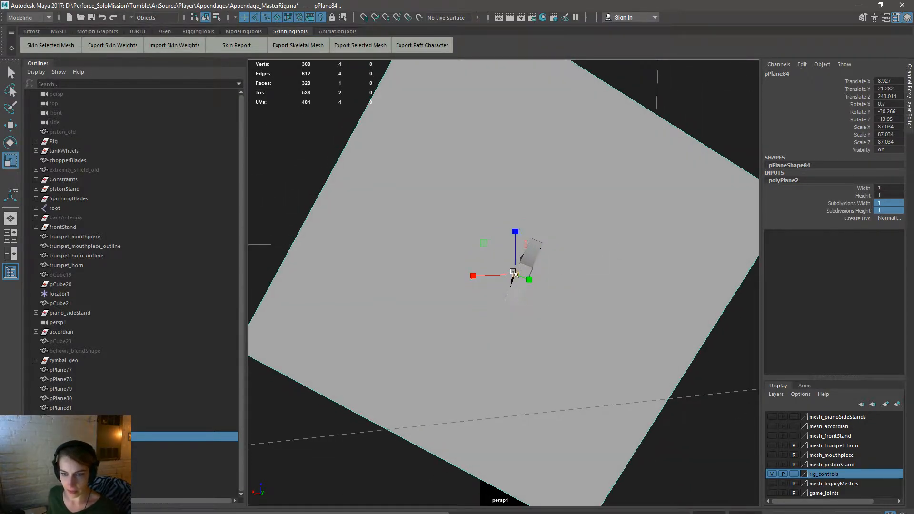
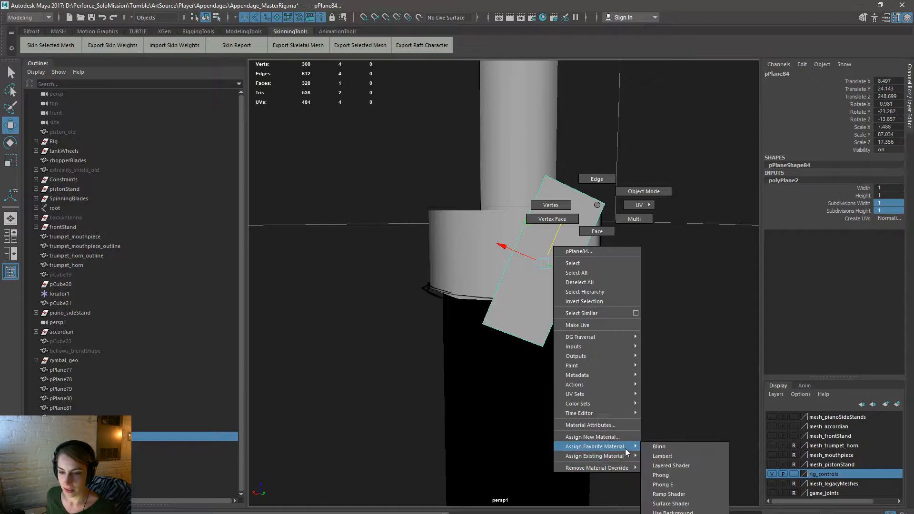
Step: Try other existing materials on the wing nut plane and assign it the sketchy rectangular black outline material
{"action": "mouse_move", "coordinate": [631, 456]}
{"action": "right_click_drag", "start_coordinate": [630, 455], "coordinate": [666, 436]}
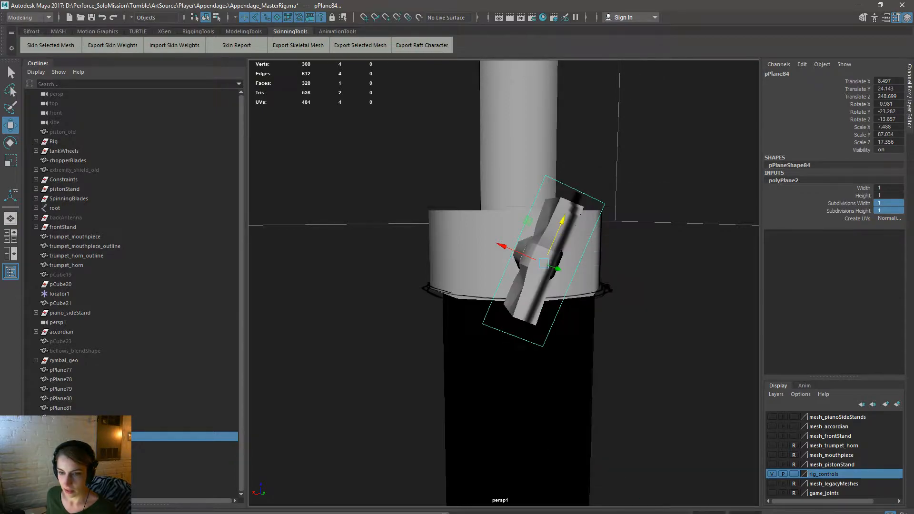
{"action": "right_click_drag", "start_coordinate": [575, 230], "coordinate": [636, 445]}
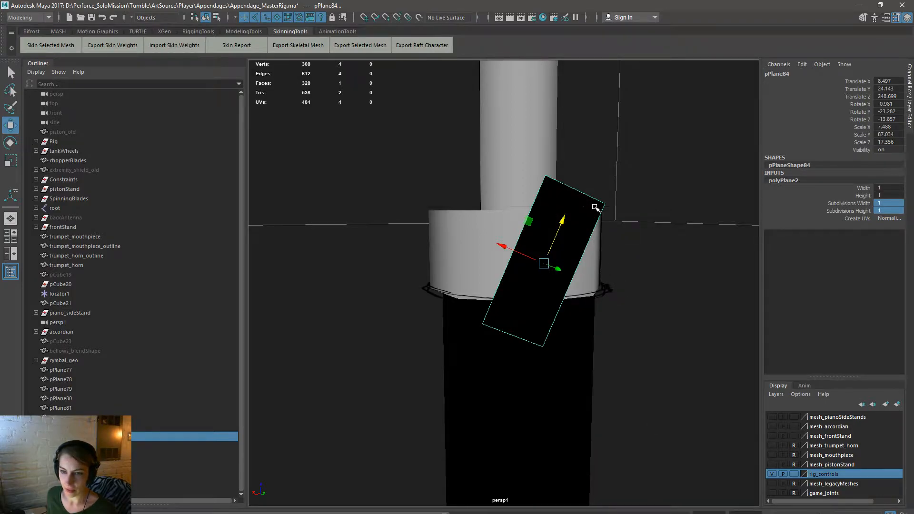
{"action": "right_click_drag", "start_coordinate": [589, 209], "coordinate": [662, 510]}
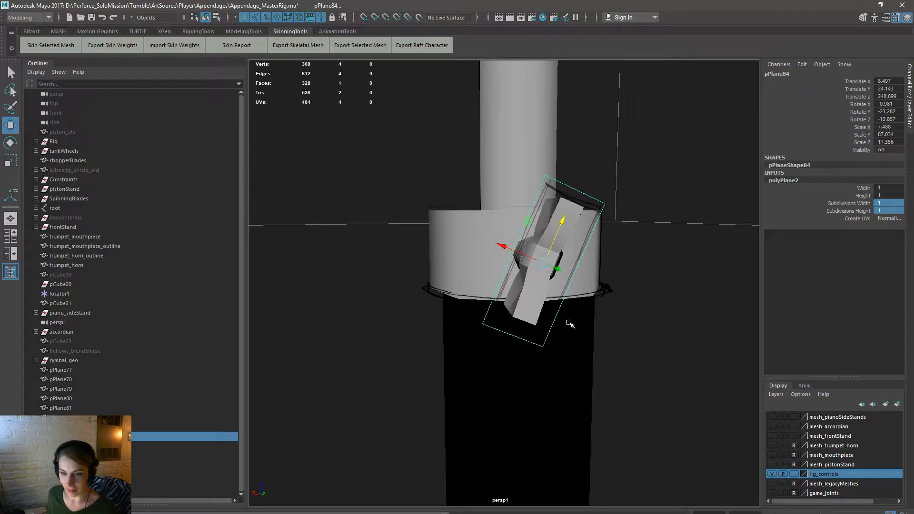
Step: Insert a lengthwise edge loop near one long side of the wing nut outline plane and move it toward the centre
{"action": "key", "text": "r"}
{"action": "left_click_drag", "start_coordinate": [482, 212], "coordinate": [534, 234], "text": "alt"}
{"action": "key", "text": "space"}
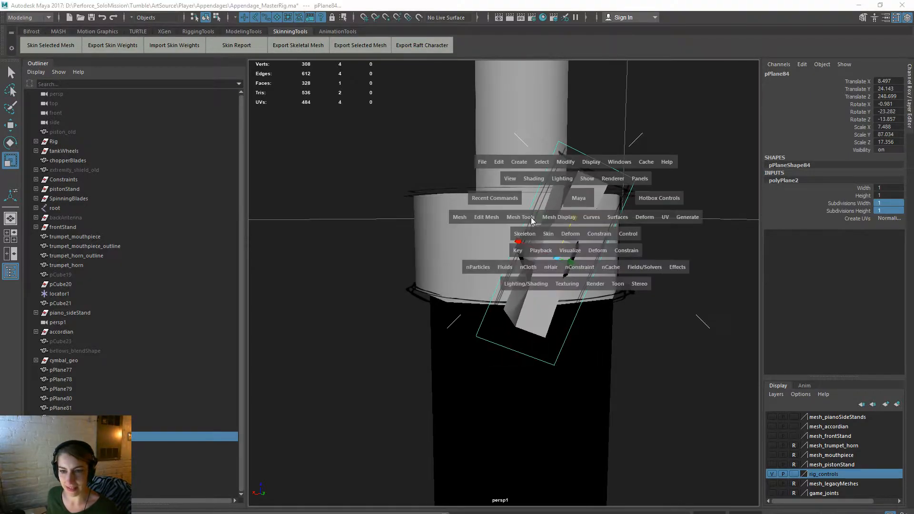
{"action": "left_click", "coordinate": [519, 216]}
{"action": "left_click", "coordinate": [572, 293]}
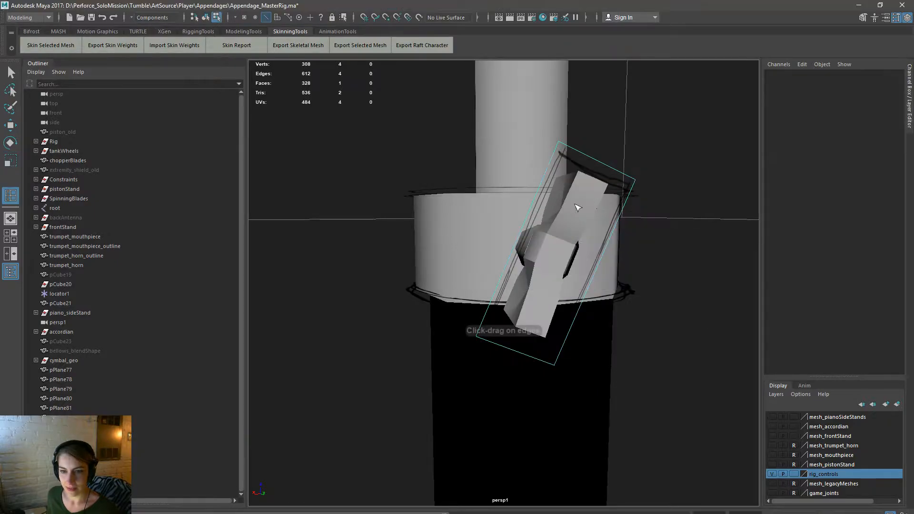
{"action": "left_click", "coordinate": [580, 154]}
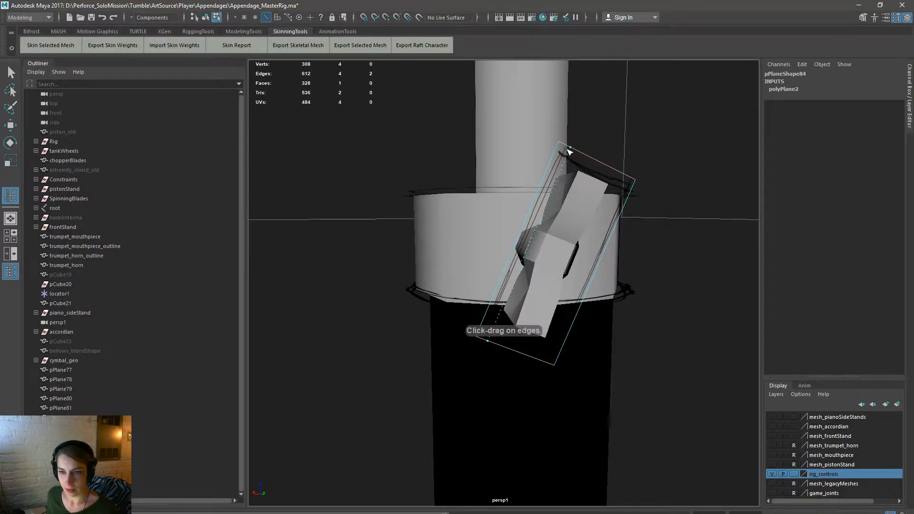
{"action": "key", "text": "w"}
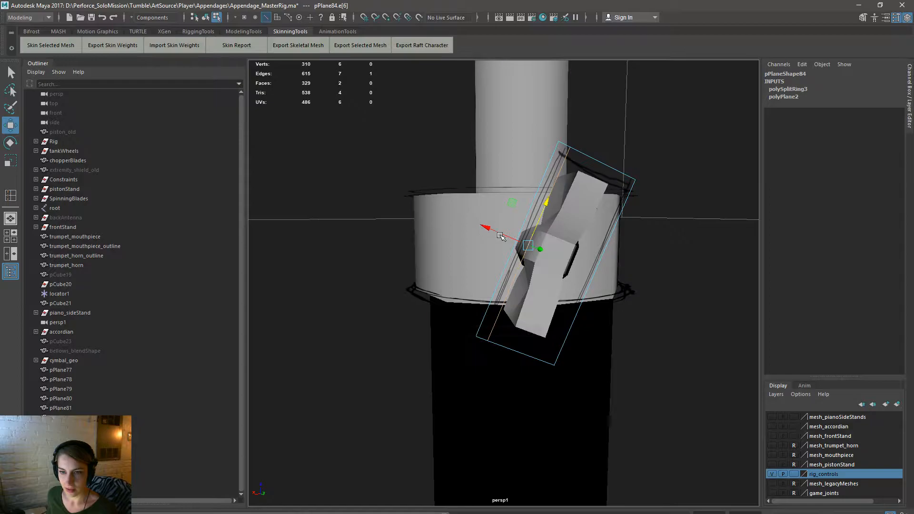
{"action": "left_click_drag", "start_coordinate": [484, 229], "coordinate": [499, 237]}
Step: Shift the narrow outer face of the outline plane inward, closer to the wing nut
{"action": "right_click_drag", "start_coordinate": [599, 202], "coordinate": [599, 229]}
{"action": "left_click", "coordinate": [545, 230]}
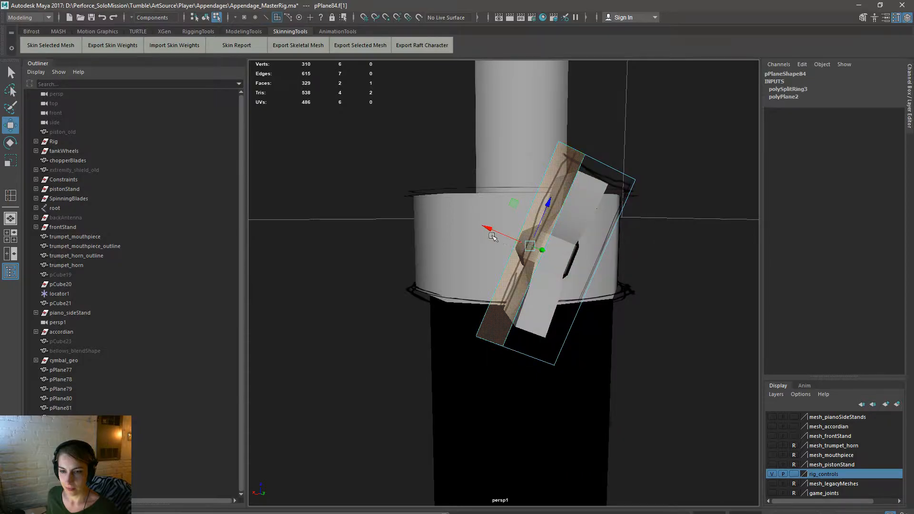
{"action": "left_click_drag", "start_coordinate": [493, 238], "coordinate": [493, 236]}
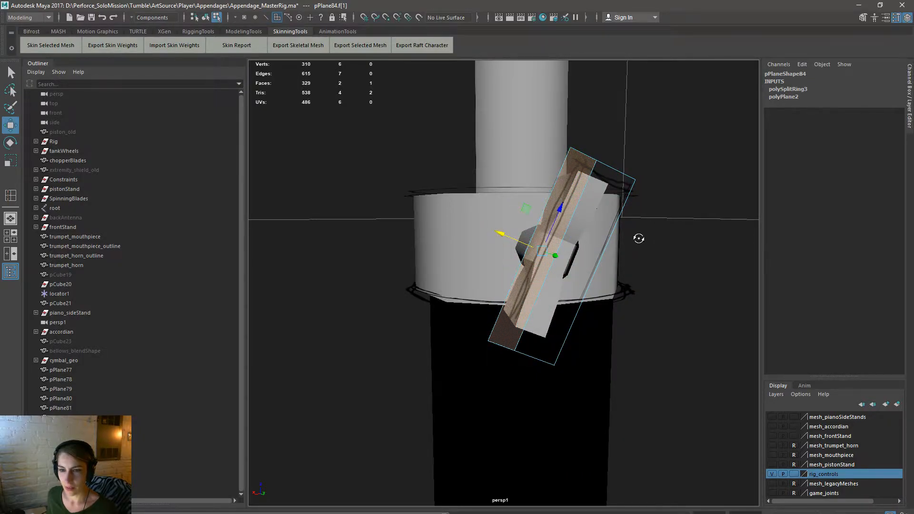
{"action": "left_click_drag", "start_coordinate": [639, 238], "coordinate": [615, 237], "text": "alt"}
Step: Insert a second lengthwise edge loop near the opposite long side, move it inward, and return to object mode
{"action": "key", "text": "g"}
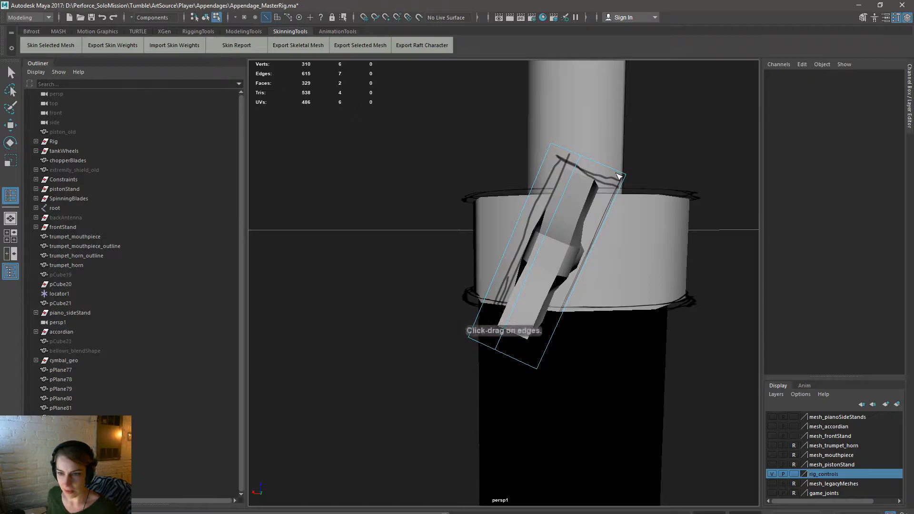
{"action": "left_click_drag", "start_coordinate": [619, 176], "coordinate": [597, 167]}
{"action": "key", "text": "w"}
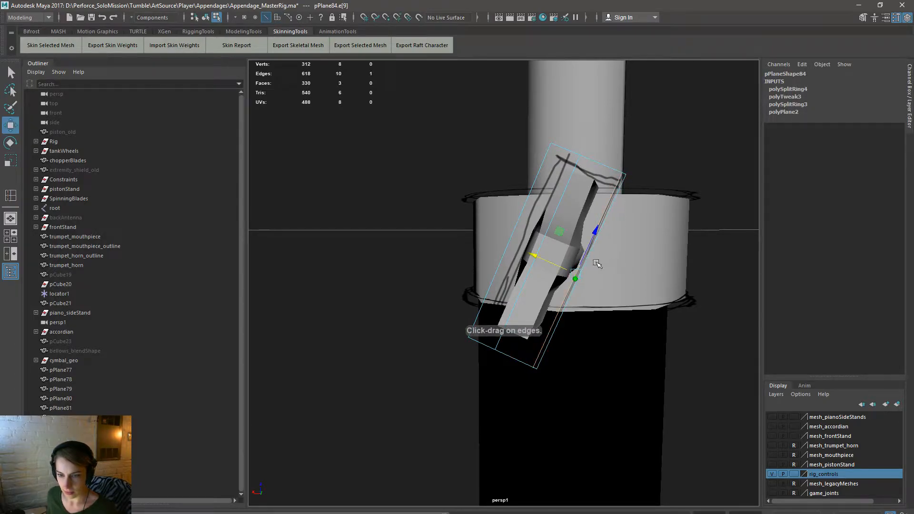
{"action": "left_click_drag", "start_coordinate": [526, 257], "coordinate": [520, 255]}
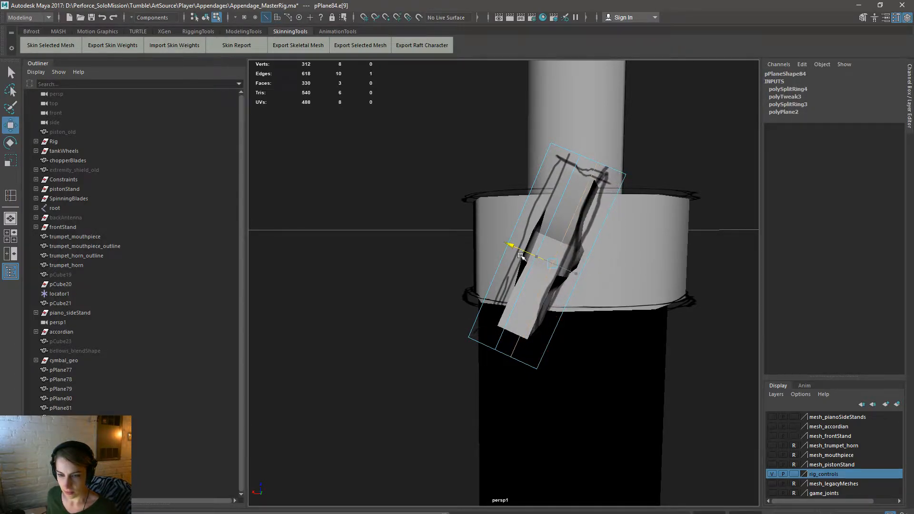
{"action": "right_click_drag", "start_coordinate": [592, 186], "coordinate": [630, 170]}
{"action": "left_click", "coordinate": [697, 159]}
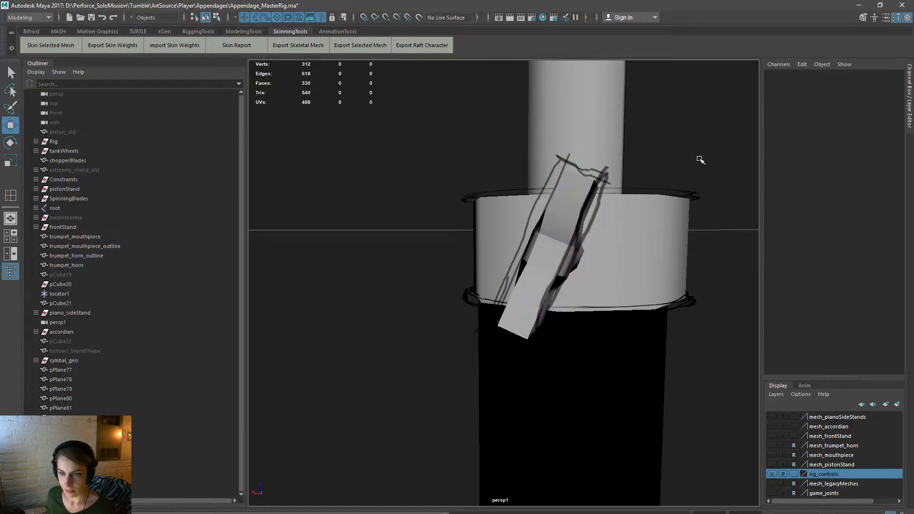
Step: Insert two crosswise edge loops around the middle of the outline plane, at the wing nut's hub
{"action": "left_click_drag", "start_coordinate": [559, 251], "coordinate": [591, 270], "text": "alt"}
{"action": "left_click", "coordinate": [591, 271]}
{"action": "key", "text": "y"}
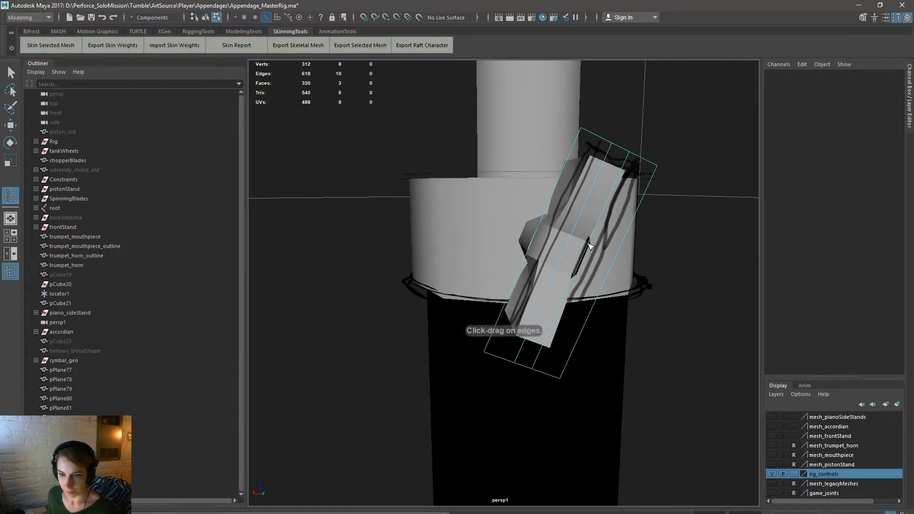
{"action": "left_click", "coordinate": [589, 245]}
{"action": "left_click", "coordinate": [589, 245]}
{"action": "mouse_move", "coordinate": [644, 262]}
{"action": "left_mouse_down", "text": "alt"}
{"action": "mouse_move", "coordinate": [727, 265]}
{"action": "mouse_move", "coordinate": [657, 261]}
{"action": "mouse_move", "coordinate": [638, 273]}
{"action": "left_mouse_up", "text": "alt"}
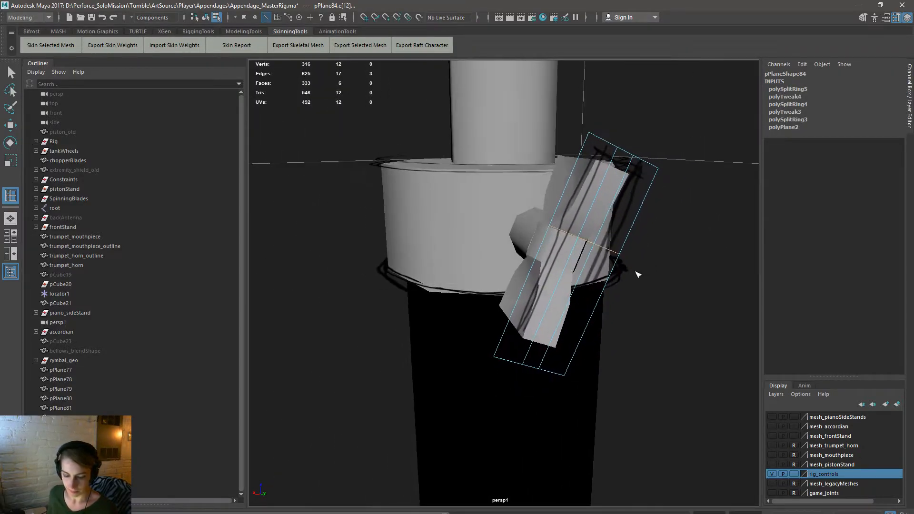
{"action": "left_click", "coordinate": [582, 282]}
{"action": "key", "text": "w"}
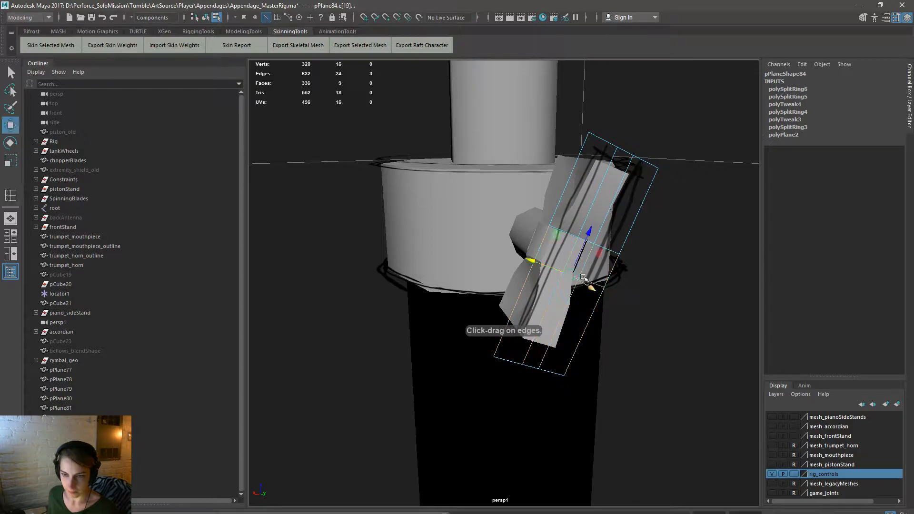
Step: Select the outline plane's top row of vertices and lower it toward the wing nut's upper end
{"action": "left_click_drag", "start_coordinate": [583, 282], "coordinate": [594, 190], "text": "alt"}
{"action": "right_click_drag", "start_coordinate": [595, 190], "coordinate": [601, 145]}
{"action": "left_click_drag", "start_coordinate": [672, 173], "coordinate": [491, 64]}
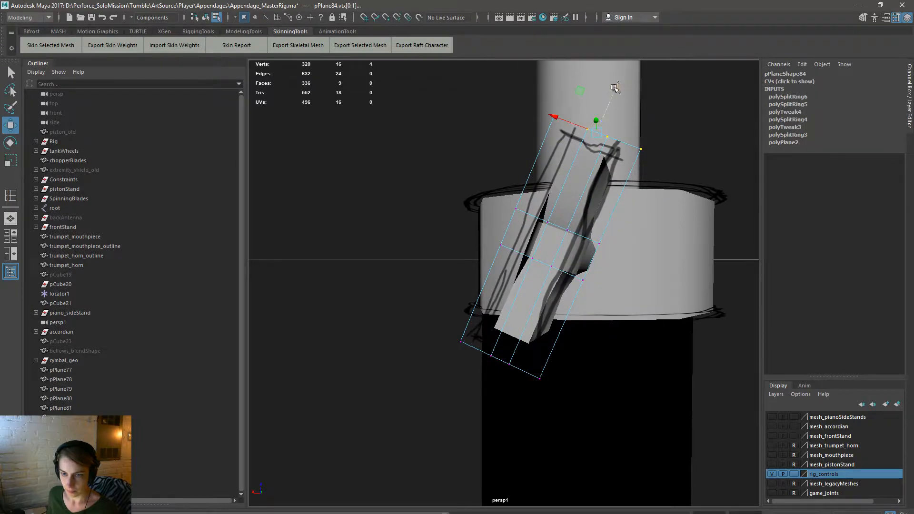
{"action": "middle_click_drag", "start_coordinate": [615, 87], "coordinate": [610, 98]}
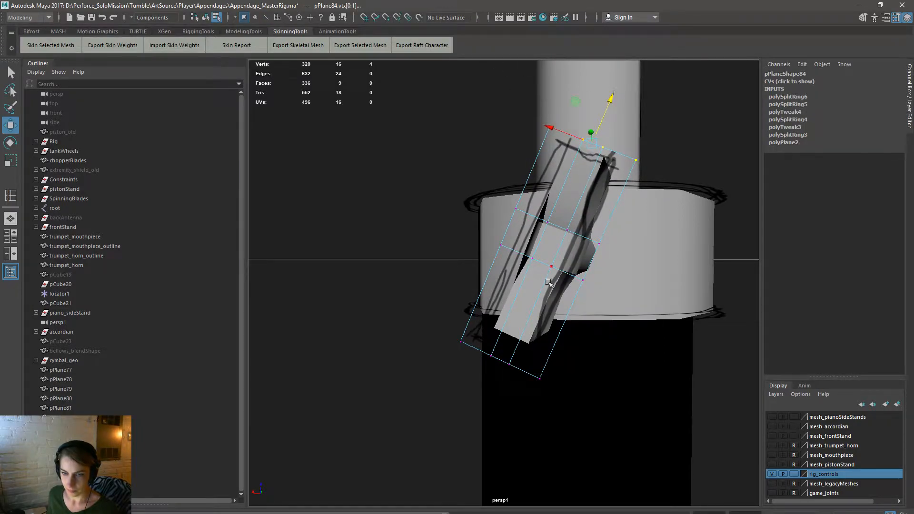
Step: Select the outline plane's bottom row of vertices and raise it toward the wing nut's lower end
{"action": "left_click_drag", "start_coordinate": [548, 283], "coordinate": [595, 359], "text": "alt"}
{"action": "left_click_drag", "start_coordinate": [628, 419], "coordinate": [461, 342]}
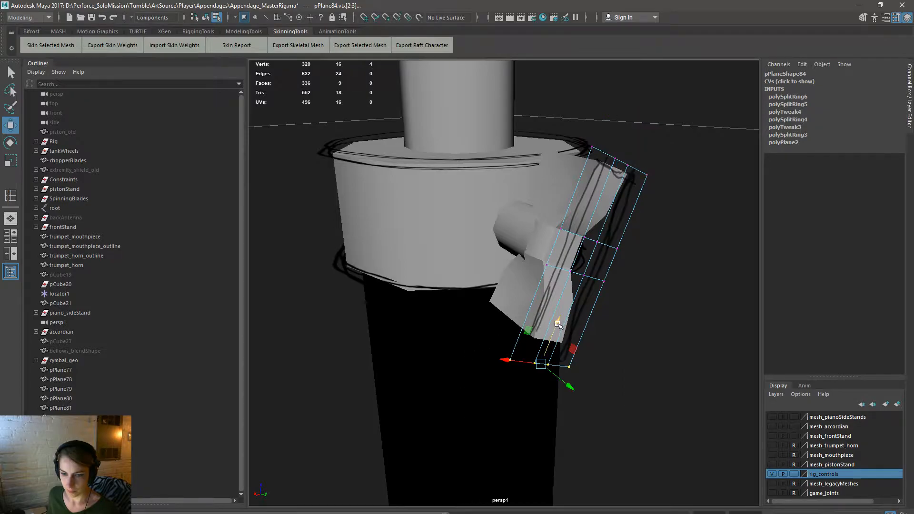
{"action": "middle_click_drag", "start_coordinate": [557, 324], "coordinate": [563, 303]}
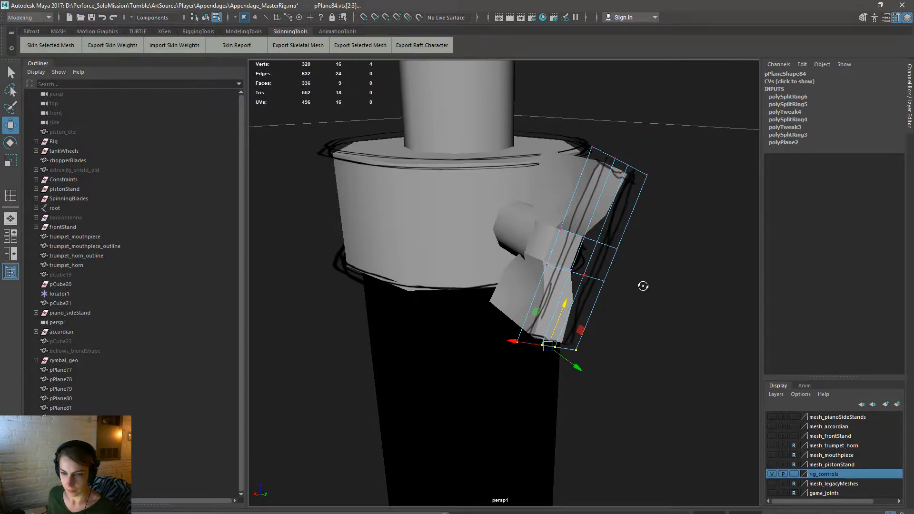
Step: Select the two middle rows of vertices and push them inward against the wing nut's hub
{"action": "left_click_drag", "start_coordinate": [642, 285], "coordinate": [512, 201], "text": "alt"}
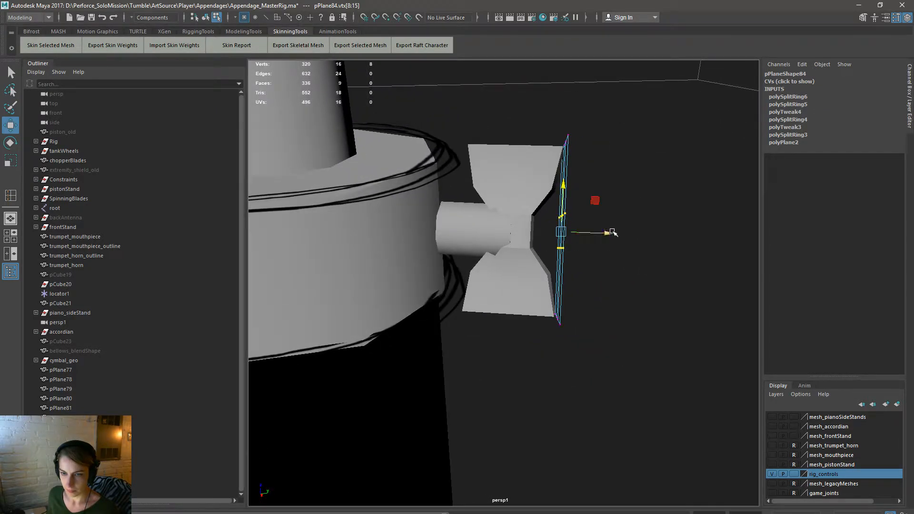
{"action": "middle_click_drag", "start_coordinate": [612, 232], "coordinate": [586, 230]}
{"action": "mouse_move", "coordinate": [585, 229]}
{"action": "left_mouse_down", "text": "alt"}
{"action": "mouse_move", "coordinate": [605, 239]}
{"action": "mouse_move", "coordinate": [576, 223]}
{"action": "left_mouse_up", "text": "alt"}
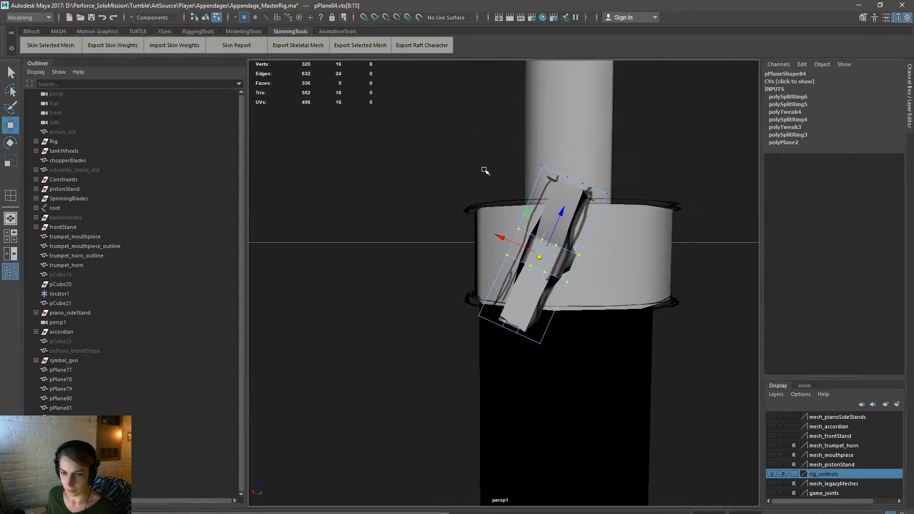
Step: Select all vertices of the outline plane, scale it slightly narrower across its width, and return to object mode
{"action": "left_click_drag", "start_coordinate": [430, 134], "coordinate": [679, 399]}
{"action": "key", "text": "r"}
{"action": "left_click_drag", "start_coordinate": [504, 241], "coordinate": [508, 245]}
{"action": "left_click_drag", "start_coordinate": [553, 282], "coordinate": [570, 214], "text": "alt"}
{"action": "right_click_drag", "start_coordinate": [586, 188], "coordinate": [611, 164]}
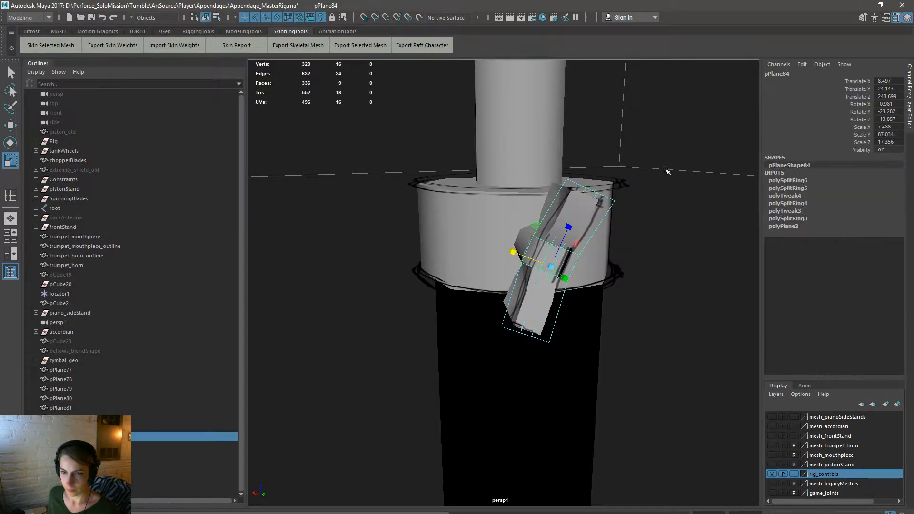
{"action": "left_click", "coordinate": [607, 222]}
{"action": "left_click", "coordinate": [590, 222]}
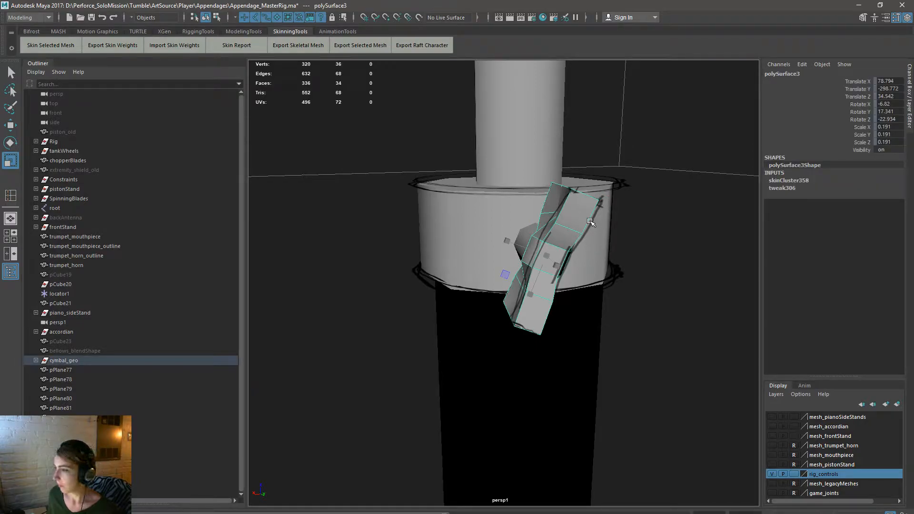
{"action": "left_click", "coordinate": [590, 222], "text": "ctrl"}
{"action": "right_click_drag", "start_coordinate": [532, 254], "coordinate": [584, 280], "text": "alt"}
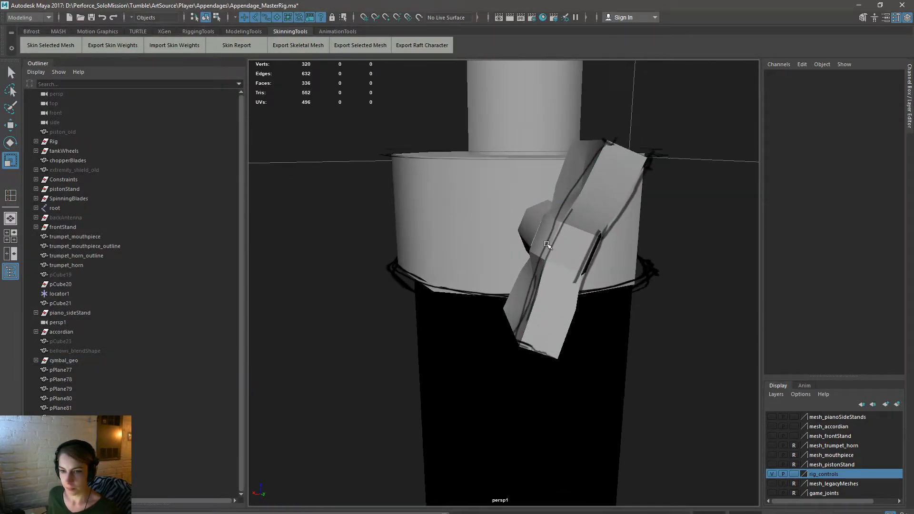
Step: Insert a crosswise edge loop at the upper wing's bend and move it outward to follow the wing nut's profile
{"action": "left_click", "coordinate": [547, 244]}
{"action": "key", "text": "g"}
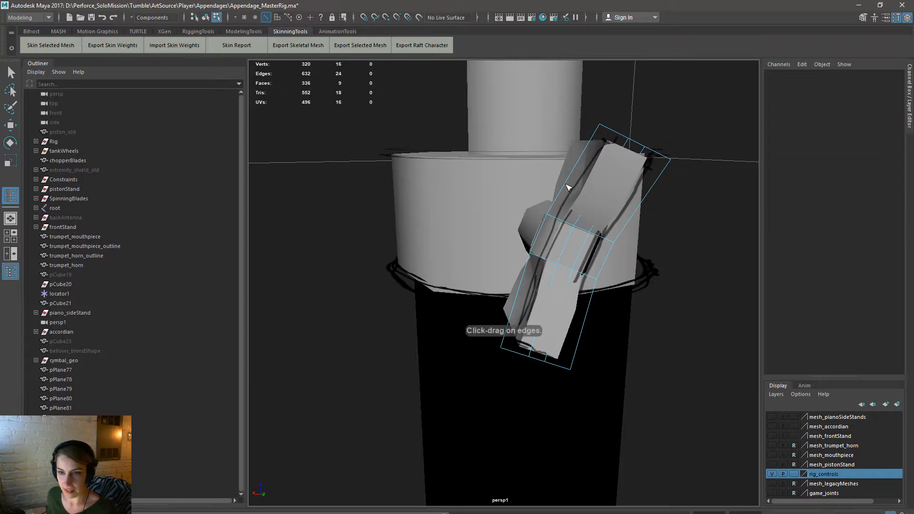
{"action": "left_click_drag", "start_coordinate": [565, 185], "coordinate": [670, 264]}
{"action": "key", "text": "w"}
{"action": "left_click_drag", "start_coordinate": [629, 194], "coordinate": [642, 199]}
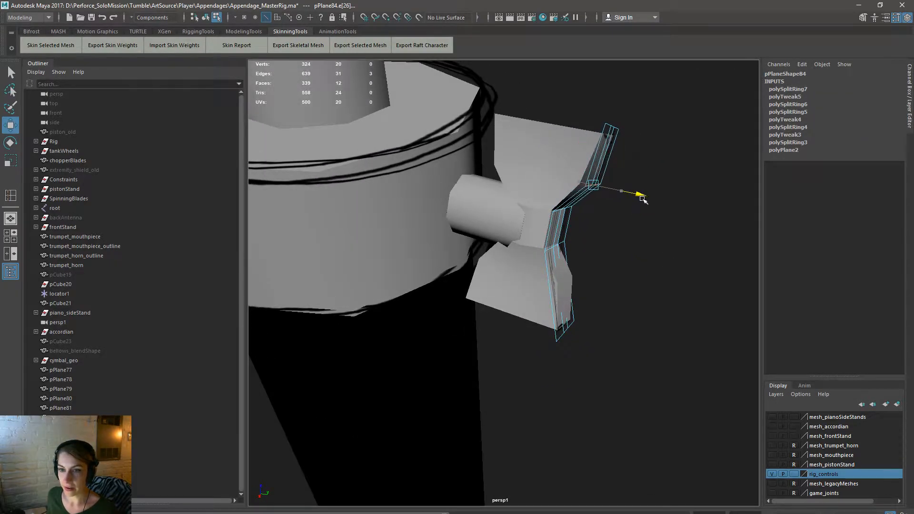
Step: Insert a crosswise edge loop at the lower wing's bend and move it outward to match the wing nut's profile
{"action": "left_click_drag", "start_coordinate": [592, 312], "coordinate": [565, 322], "text": "alt"}
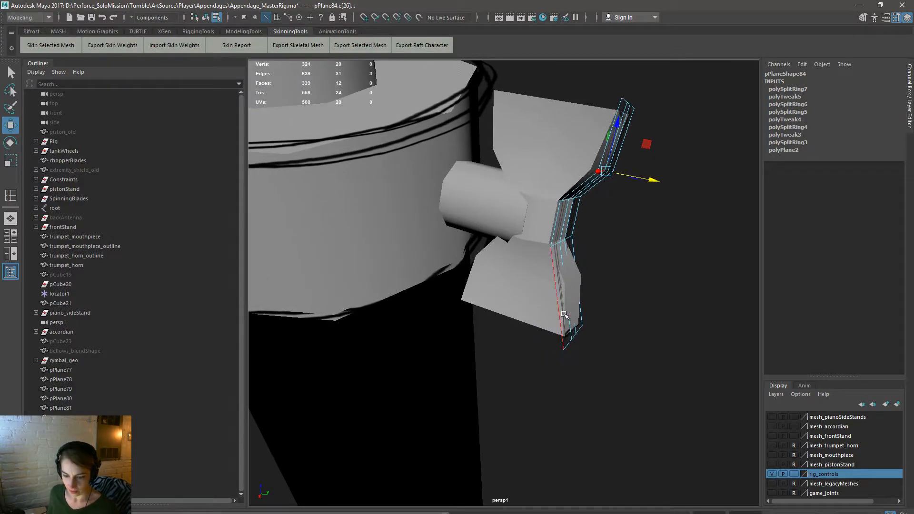
{"action": "key", "text": "y"}
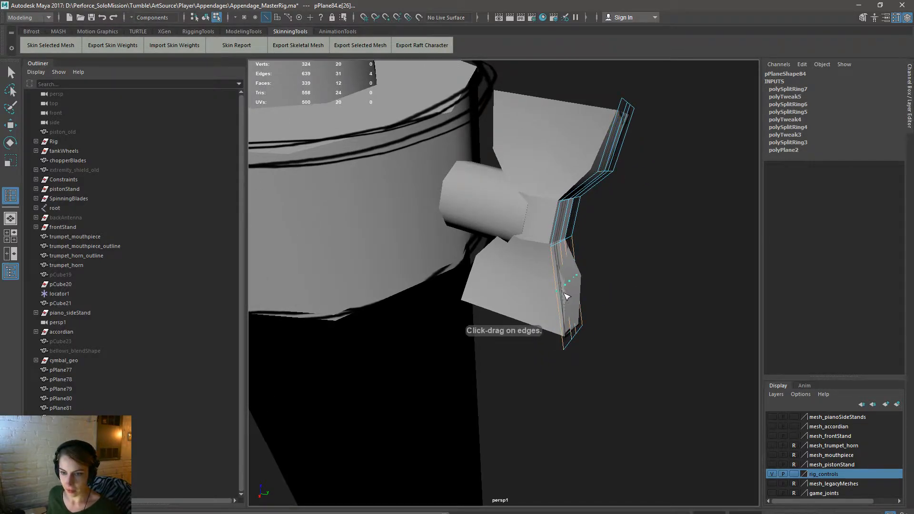
{"action": "left_click", "coordinate": [566, 296]}
{"action": "key", "text": "w"}
{"action": "left_click_drag", "start_coordinate": [595, 293], "coordinate": [550, 259]}
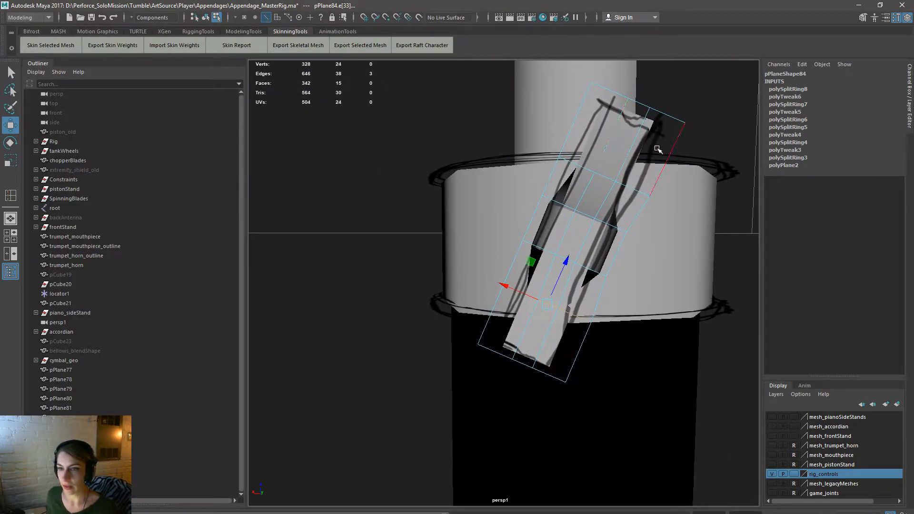
Step: In object mode, narrow the outline plane to a Scale X of about 6.25 and shift it slightly over the wing nut
{"action": "right_click_drag", "start_coordinate": [657, 149], "coordinate": [658, 133]}
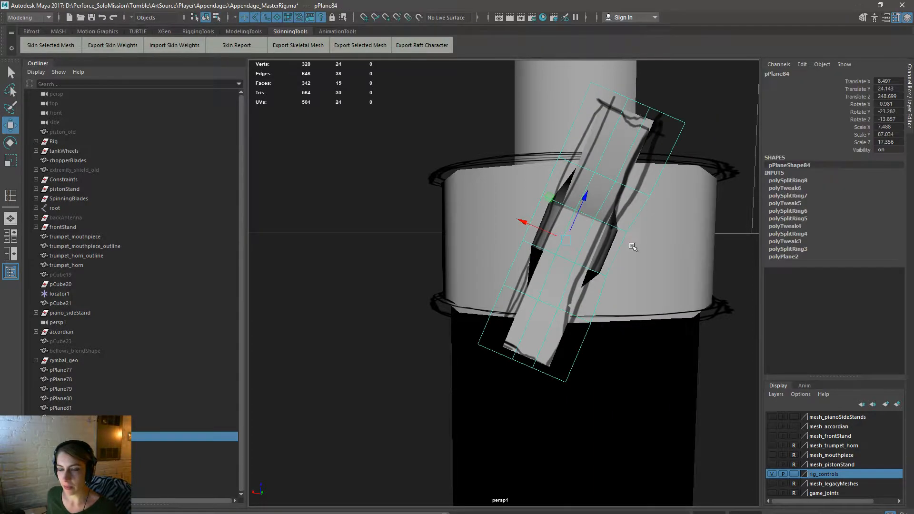
{"action": "mouse_move", "coordinate": [632, 247]}
{"action": "left_mouse_down", "text": "alt"}
{"action": "mouse_move", "coordinate": [766, 260]}
{"action": "mouse_move", "coordinate": [547, 245]}
{"action": "mouse_move", "coordinate": [690, 286]}
{"action": "mouse_move", "coordinate": [782, 257]}
{"action": "mouse_move", "coordinate": [757, 224]}
{"action": "mouse_move", "coordinate": [715, 195]}
{"action": "mouse_move", "coordinate": [622, 189]}
{"action": "mouse_move", "coordinate": [513, 231]}
{"action": "mouse_move", "coordinate": [616, 272]}
{"action": "mouse_move", "coordinate": [612, 253]}
{"action": "mouse_move", "coordinate": [628, 260]}
{"action": "left_mouse_up", "text": "alt"}
{"action": "key", "text": "r"}
{"action": "key", "text": "w"}
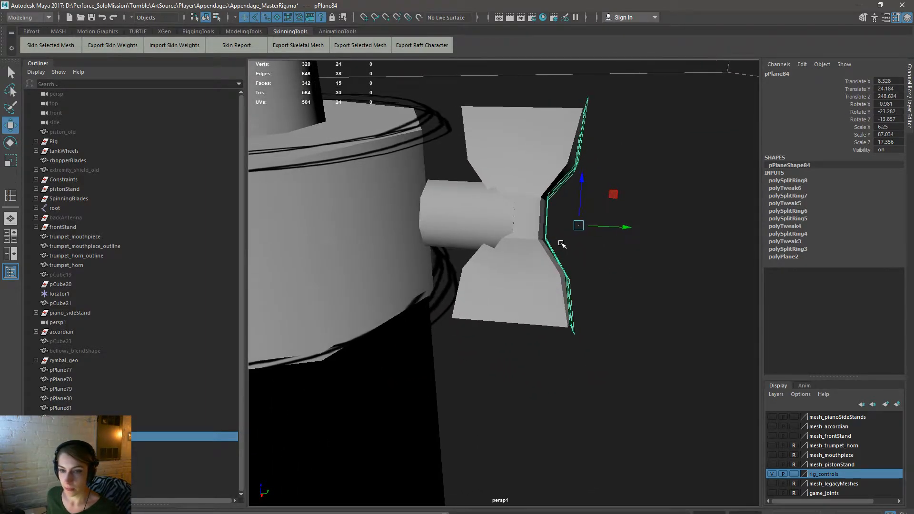
Step: Rotate the outline plane's two lowest rows of vertices to align with the lower wing, and return to object mode
{"action": "right_click_drag", "start_coordinate": [570, 176], "coordinate": [584, 232]}
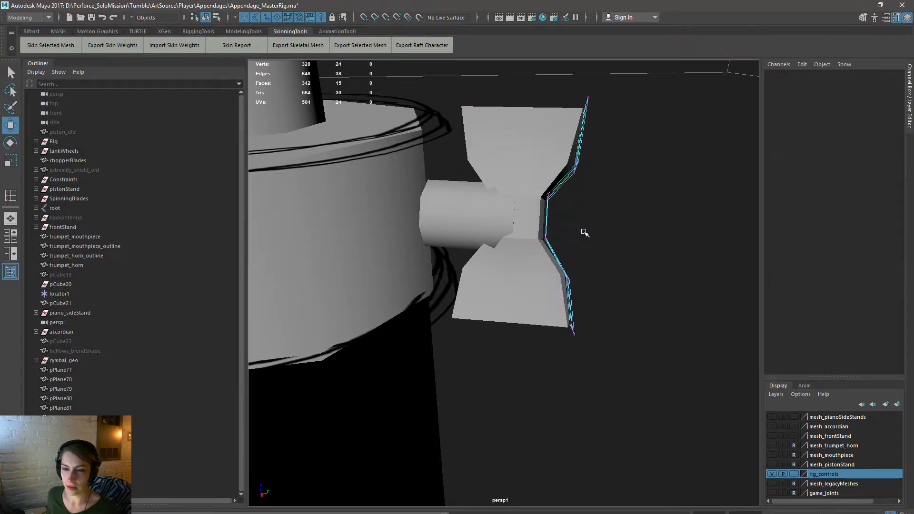
{"action": "left_click_drag", "start_coordinate": [604, 287], "coordinate": [552, 266]}
{"action": "key", "text": "e"}
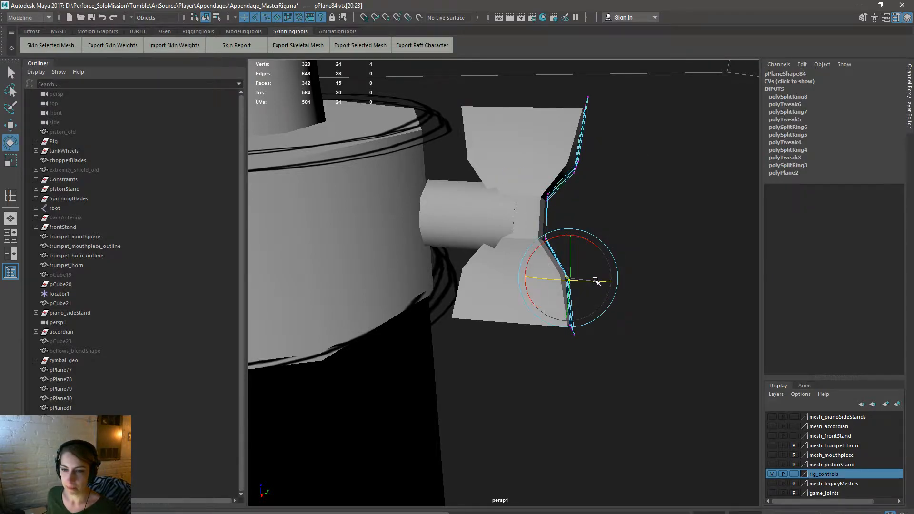
{"action": "left_click_drag", "start_coordinate": [607, 281], "coordinate": [558, 318], "text": "alt"}
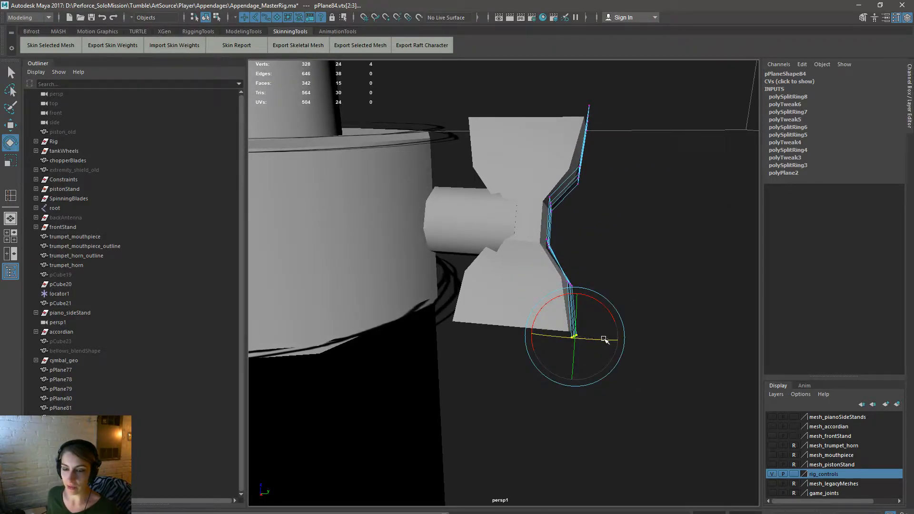
{"action": "right_click_drag", "start_coordinate": [570, 190], "coordinate": [617, 177]}
{"action": "left_click", "coordinate": [608, 181]}
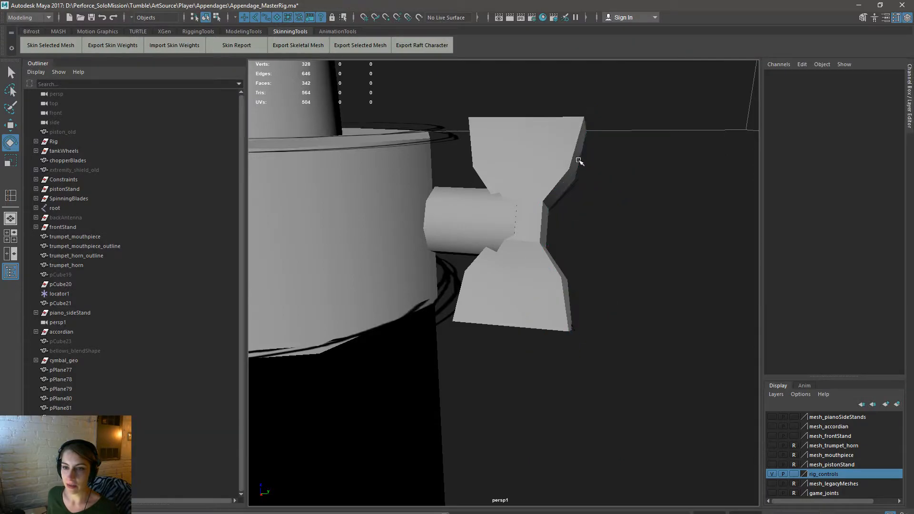
{"action": "left_click", "coordinate": [576, 157]}
{"action": "left_click_drag", "start_coordinate": [622, 240], "coordinate": [538, 286], "text": "alt"}
{"action": "left_click", "coordinate": [555, 370]}
{"action": "left_click_drag", "start_coordinate": [555, 370], "coordinate": [590, 304], "text": "alt"}
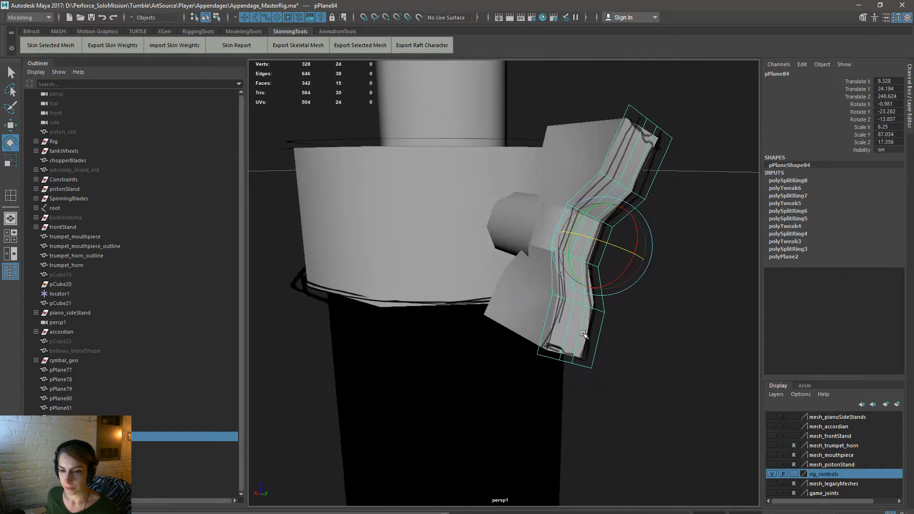
Step: Shift the bottom row of vertices slightly sideways, rotate it to square with the lower wing's end, and return to object mode
{"action": "right_click_drag", "start_coordinate": [587, 298], "coordinate": [540, 294]}
{"action": "left_click_drag", "start_coordinate": [518, 334], "coordinate": [629, 423]}
{"action": "key", "text": "w"}
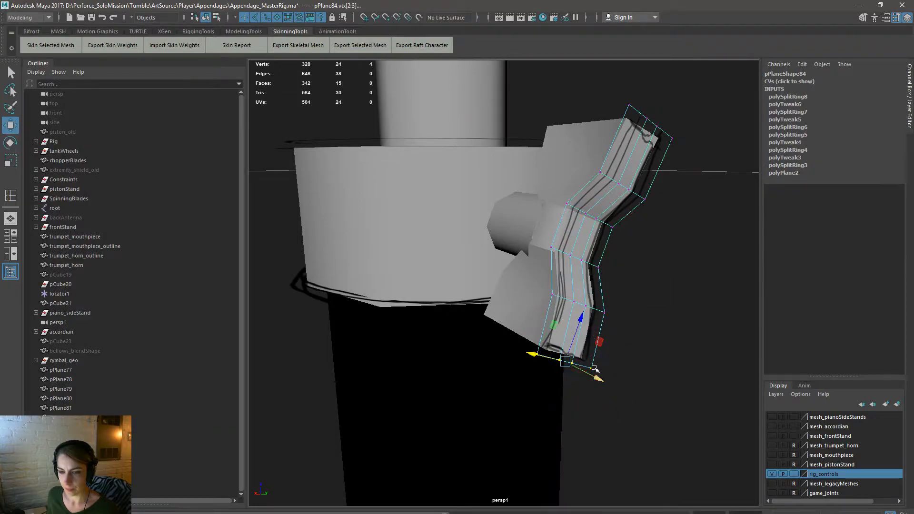
{"action": "left_click_drag", "start_coordinate": [593, 365], "coordinate": [553, 327], "text": "alt"}
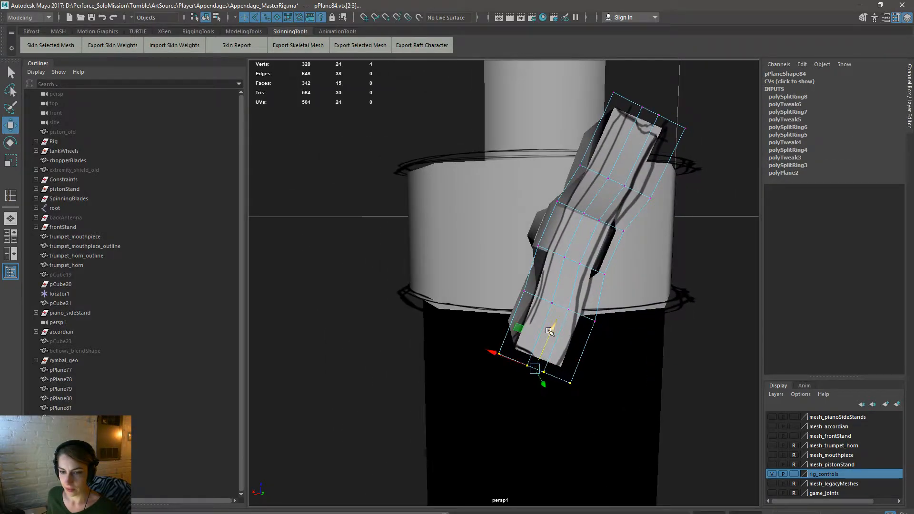
{"action": "left_click_drag", "start_coordinate": [493, 353], "coordinate": [498, 356]}
{"action": "key", "text": "e"}
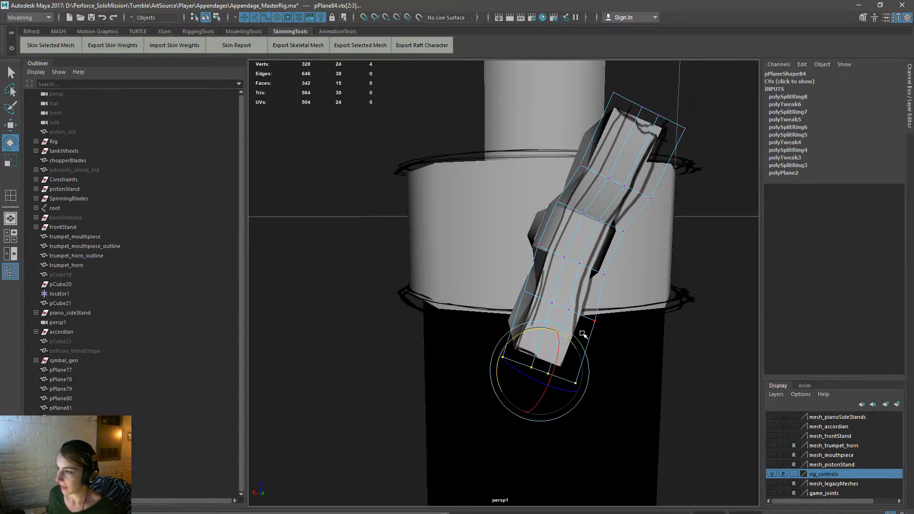
{"action": "right_click_drag", "start_coordinate": [589, 265], "coordinate": [629, 250]}
{"action": "left_click", "coordinate": [708, 268]}
{"action": "left_click_drag", "start_coordinate": [595, 286], "coordinate": [561, 221], "text": "alt"}
{"action": "left_click", "coordinate": [562, 221]}
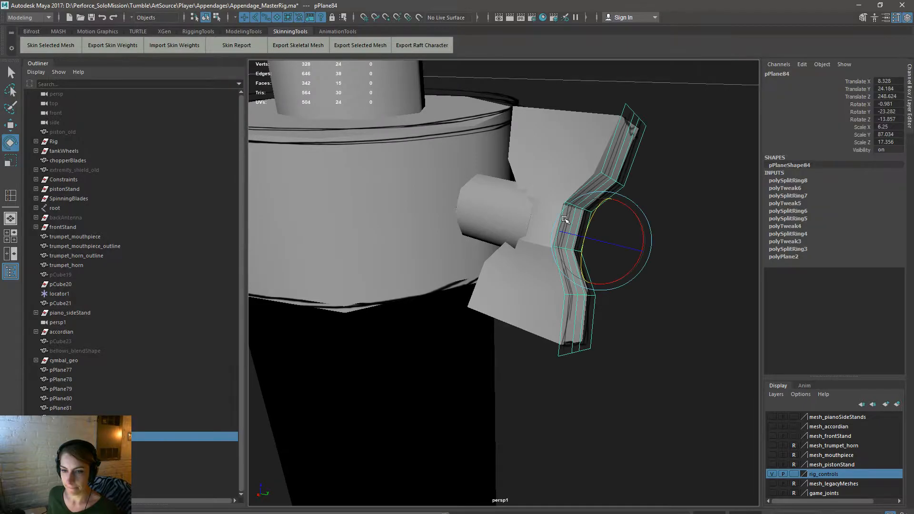
{"action": "left_click_drag", "start_coordinate": [587, 259], "coordinate": [608, 203], "text": "alt"}
Step: Select the outer edges along both long sides of the outline plane and push them back around the wing nut
{"action": "right_click_drag", "start_coordinate": [633, 189], "coordinate": [636, 163]}
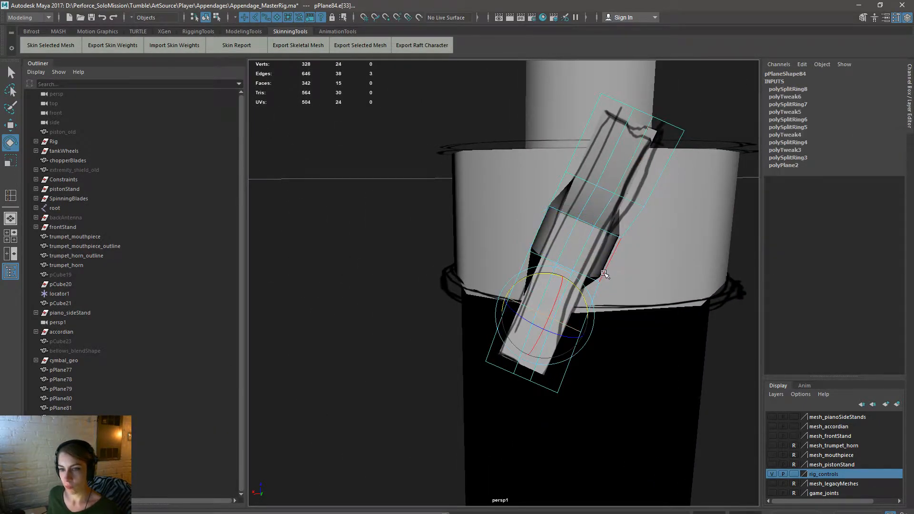
{"action": "left_click", "coordinate": [534, 249]}
{"action": "left_click", "coordinate": [536, 232], "text": "shift"}
{"action": "left_click", "coordinate": [516, 276], "text": "shift"}
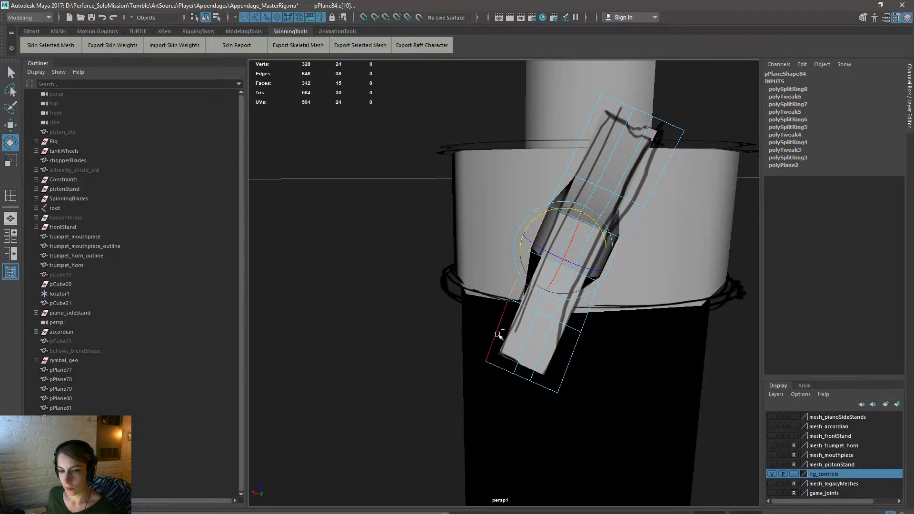
{"action": "left_click", "coordinate": [498, 333], "text": "shift"}
{"action": "left_click", "coordinate": [571, 360], "text": "shift"}
{"action": "key", "text": "w"}
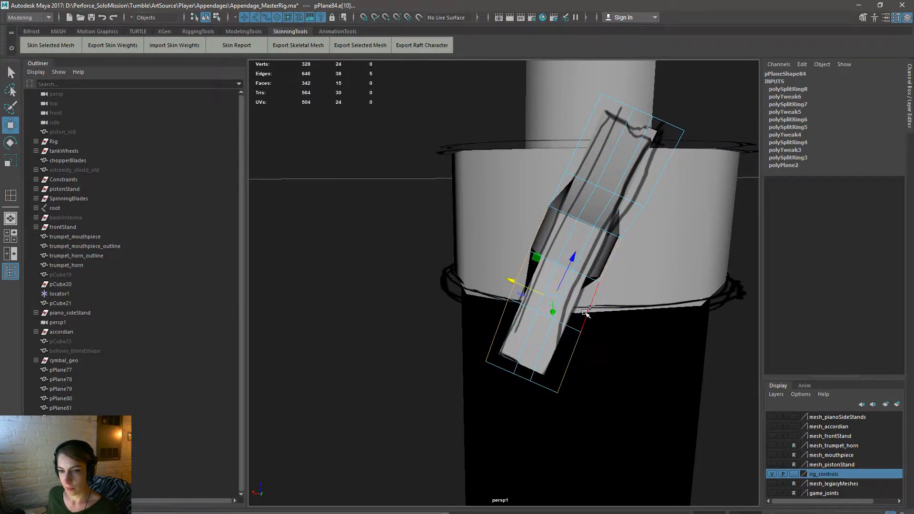
{"action": "left_click", "coordinate": [631, 224], "text": "shift"}
{"action": "left_click", "coordinate": [662, 177], "text": "shift"}
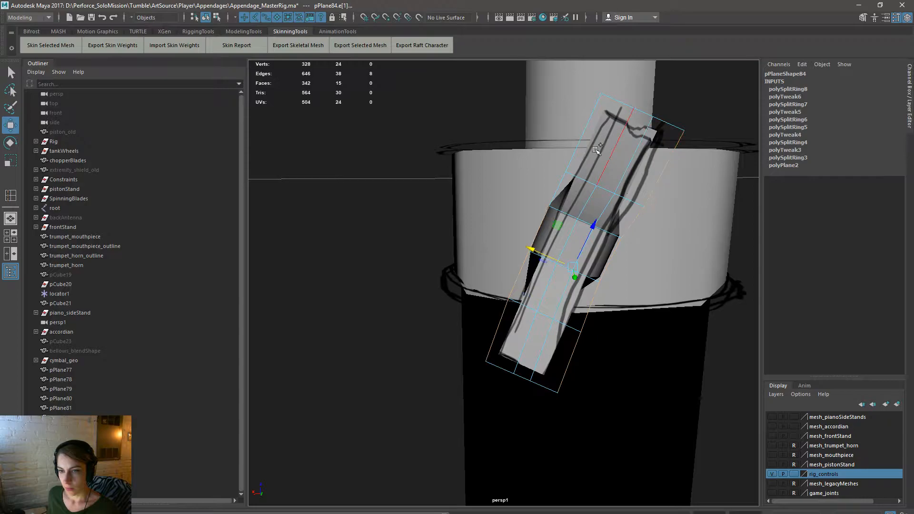
{"action": "left_click", "coordinate": [571, 142], "text": "shift"}
{"action": "left_click_drag", "start_coordinate": [562, 271], "coordinate": [536, 224], "text": "alt"}
{"action": "key", "text": "r"}
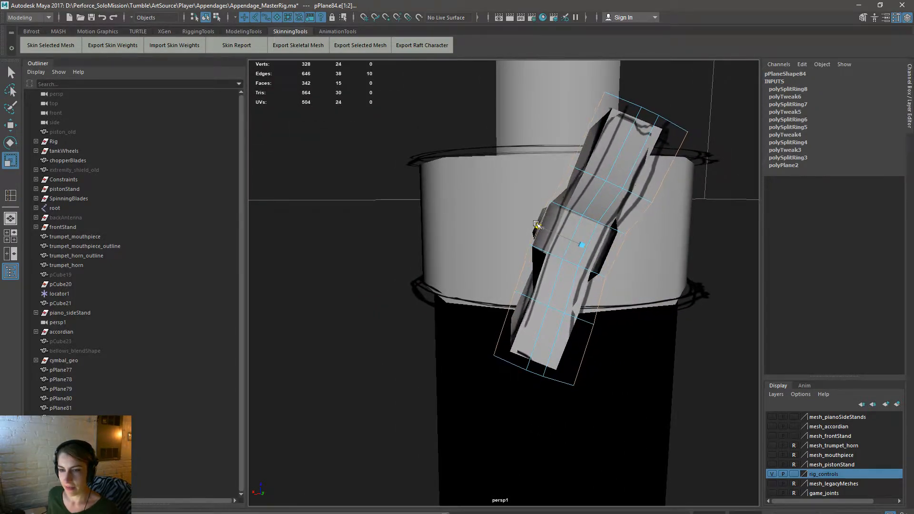
{"action": "key", "text": "ctrl+z"}
Step: Move the two inner lengthwise edges at the lower wing slightly outward, and shift the bottom row of vertices outward
{"action": "left_click", "coordinate": [563, 334]}
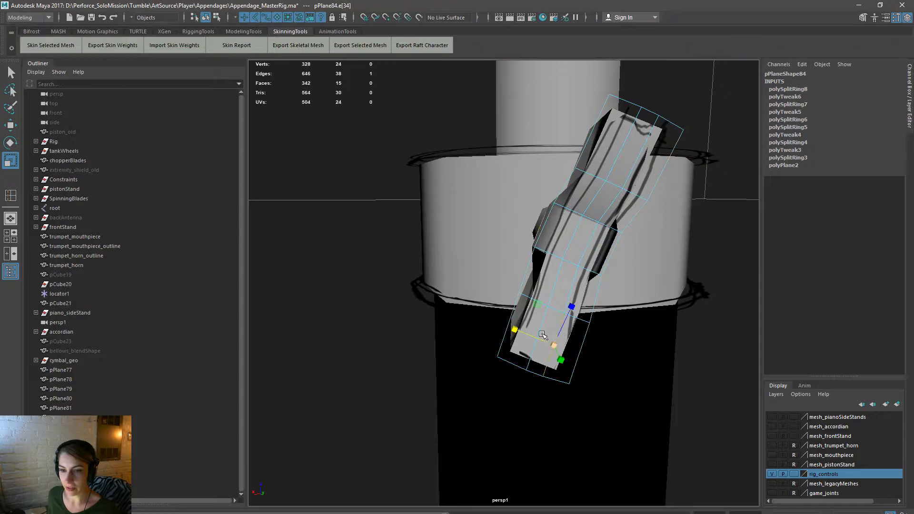
{"action": "left_click", "coordinate": [529, 358], "text": "shift"}
{"action": "left_click_drag", "start_coordinate": [551, 366], "coordinate": [668, 384], "text": "alt"}
{"action": "key", "text": "w"}
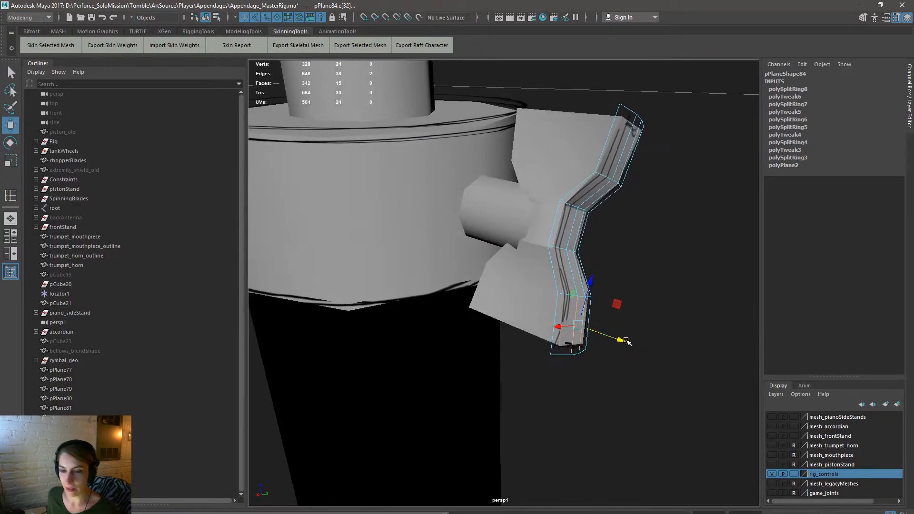
{"action": "left_click_drag", "start_coordinate": [618, 340], "coordinate": [623, 341]}
{"action": "right_click_drag", "start_coordinate": [571, 235], "coordinate": [523, 209]}
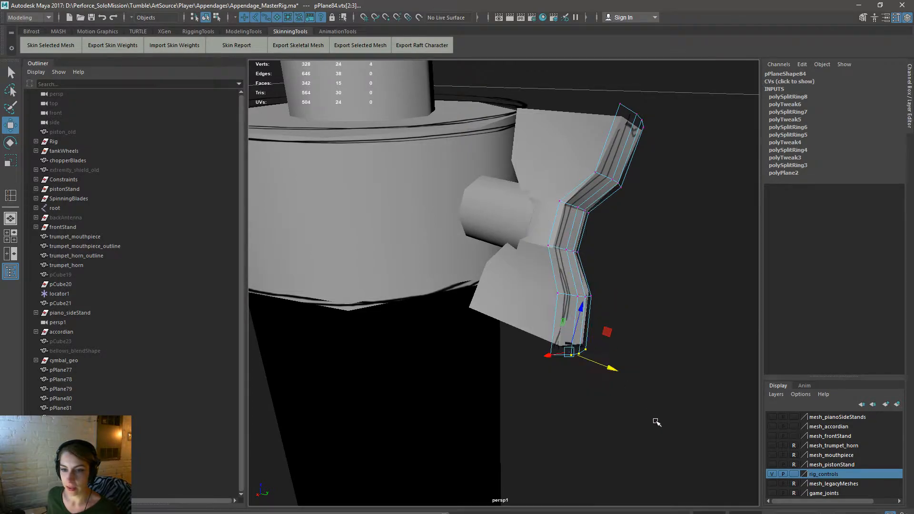
{"action": "left_click_drag", "start_coordinate": [603, 374], "coordinate": [612, 369]}
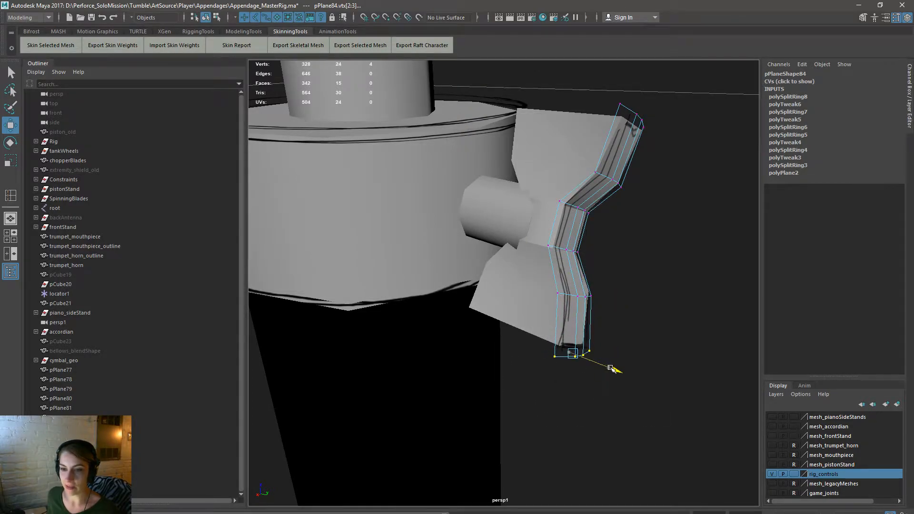
Step: Move the outline plane's corner vertex at the end of the wing nut's upper wing slightly sideways
{"action": "left_click_drag", "start_coordinate": [691, 147], "coordinate": [624, 133], "text": "alt"}
{"action": "left_click", "coordinate": [613, 112]}
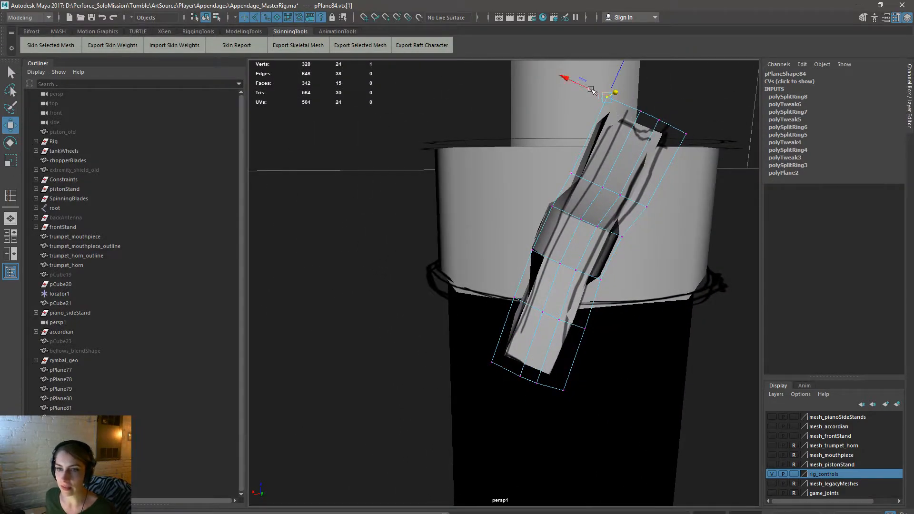
{"action": "left_click_drag", "start_coordinate": [591, 89], "coordinate": [652, 158]}
{"action": "left_click_drag", "start_coordinate": [672, 158], "coordinate": [601, 131]}
Step: Nudge the inner vertices on one side of the two bends below the upper wing slightly outward
{"action": "left_click", "coordinate": [600, 223]}
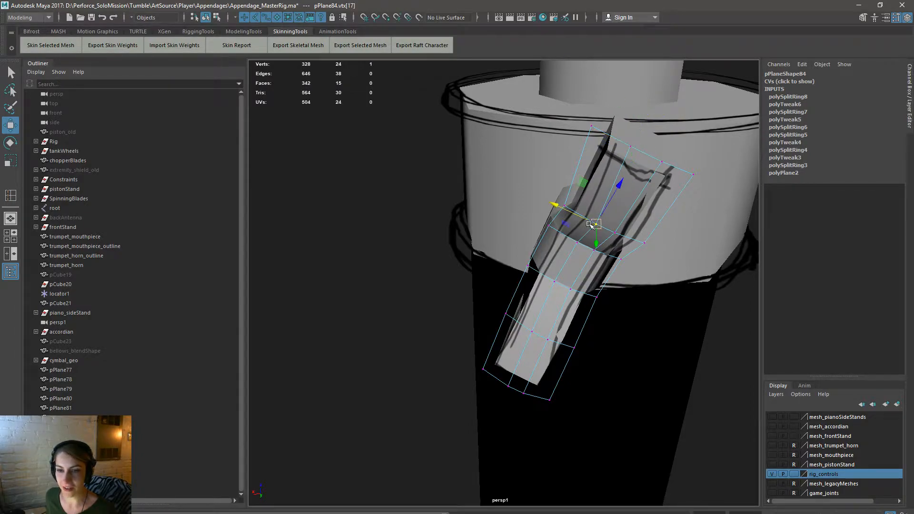
{"action": "left_click", "coordinate": [577, 248]}
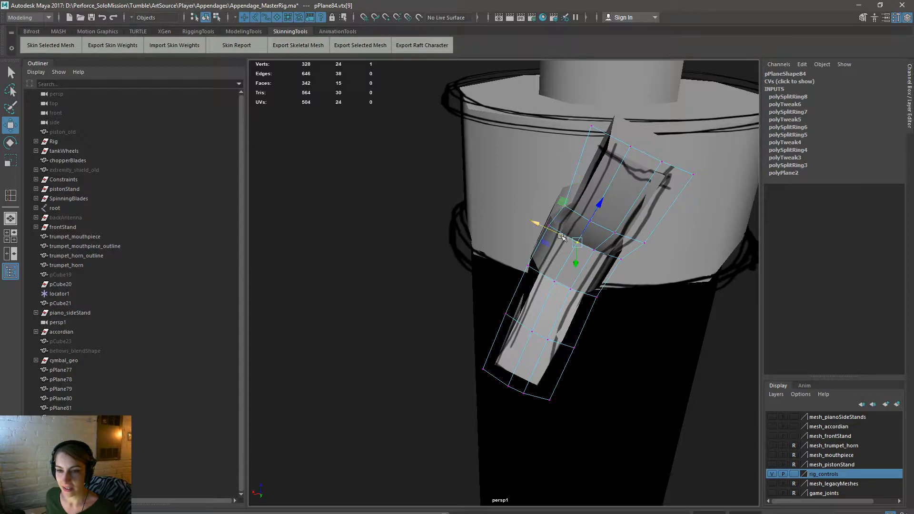
{"action": "left_click_drag", "start_coordinate": [553, 233], "coordinate": [548, 230]}
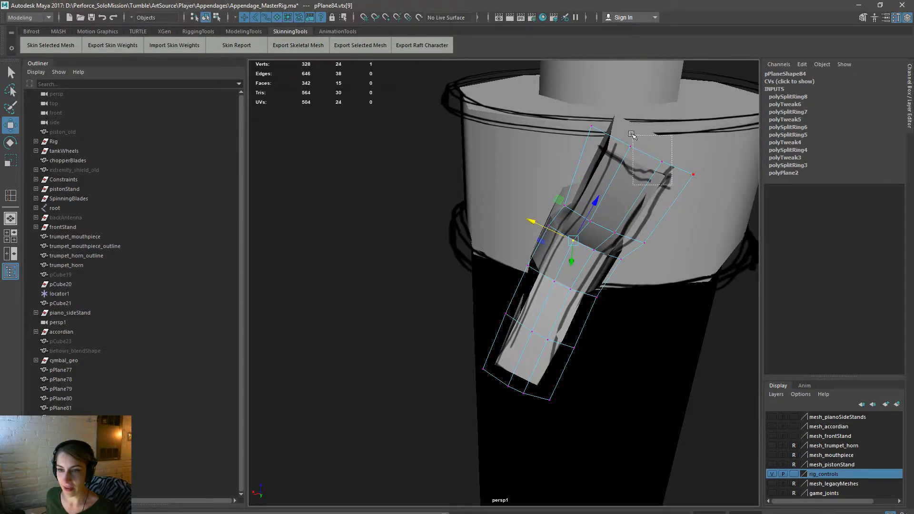
Step: Push the two inner vertices at the upper wing's end slightly away from the wing nut, and return to object mode
{"action": "left_click_drag", "start_coordinate": [631, 134], "coordinate": [610, 185]}
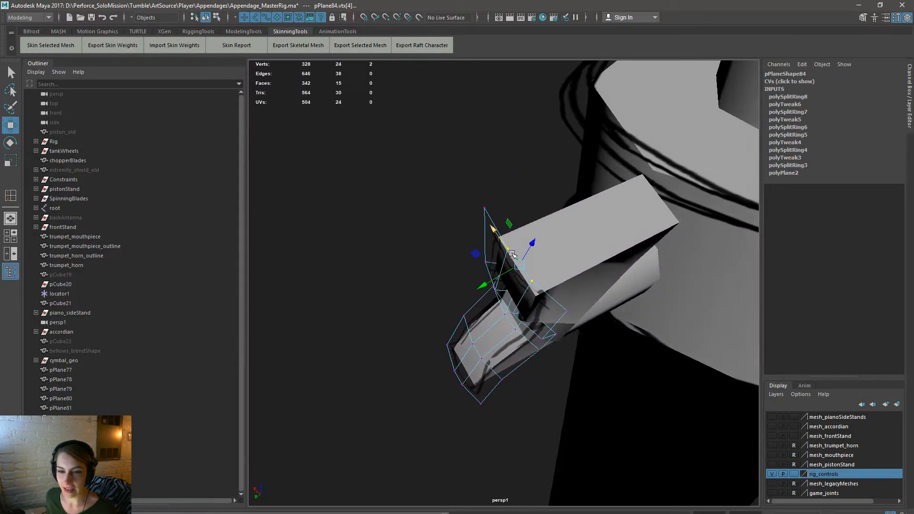
{"action": "left_click_drag", "start_coordinate": [484, 284], "coordinate": [481, 286]}
{"action": "right_click_drag", "start_coordinate": [489, 256], "coordinate": [514, 242]}
{"action": "left_click", "coordinate": [495, 177]}
{"action": "left_click", "coordinate": [474, 323]}
{"action": "left_click_drag", "start_coordinate": [474, 322], "coordinate": [573, 270], "text": "alt"}
{"action": "left_click", "coordinate": [573, 270]}
{"action": "left_click", "coordinate": [571, 300]}
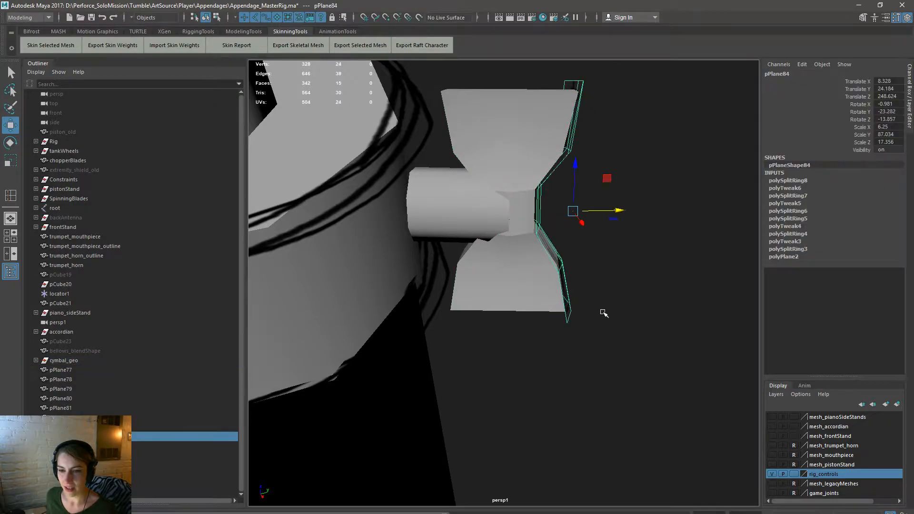
{"action": "left_click_drag", "start_coordinate": [611, 210], "coordinate": [367, 247]}
{"action": "key", "text": "e"}
{"action": "left_click_drag", "start_coordinate": [525, 234], "coordinate": [550, 298], "text": "alt"}
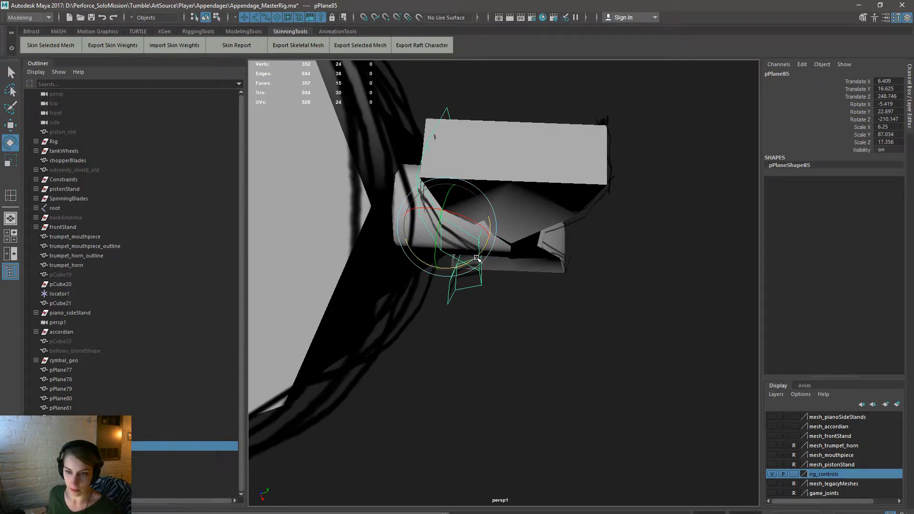
{"action": "key", "text": "ctrl+z"}
{"action": "key", "text": "w"}
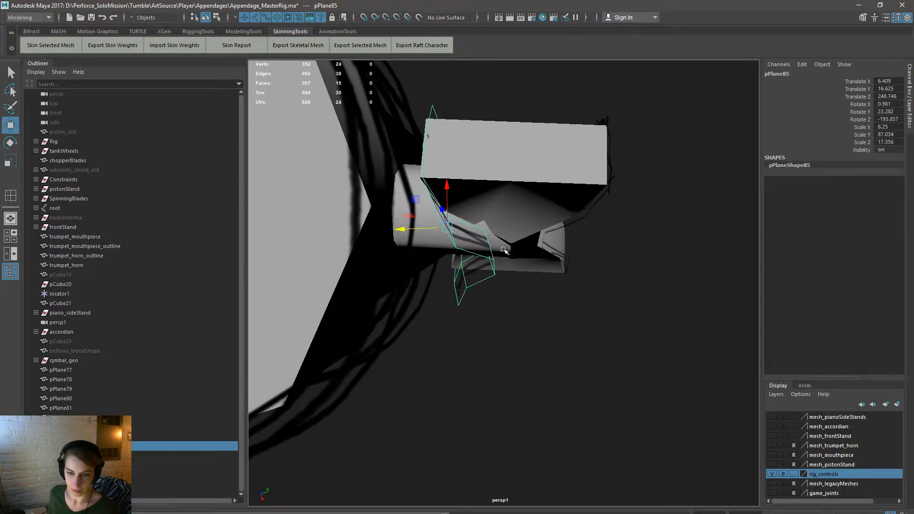
{"action": "left_click_drag", "start_coordinate": [504, 250], "coordinate": [657, 294], "text": "alt"}
{"action": "left_click", "coordinate": [385, 176]}
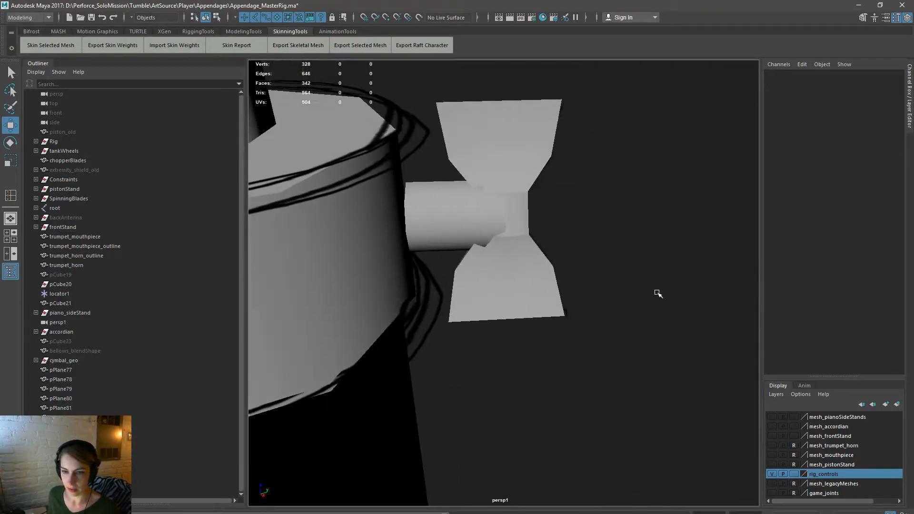
Step: Create a new polygon plane for the broad side of the wing nut
{"action": "right_click_drag", "start_coordinate": [413, 194], "coordinate": [451, 198], "text": "alt"}
{"action": "key", "text": "space"}
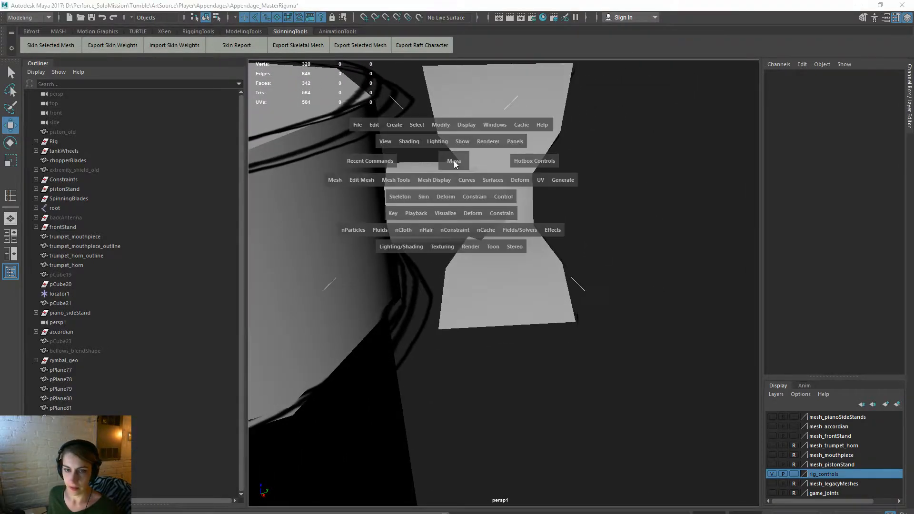
{"action": "left_click", "coordinate": [393, 125]}
{"action": "mouse_move", "coordinate": [454, 161]}
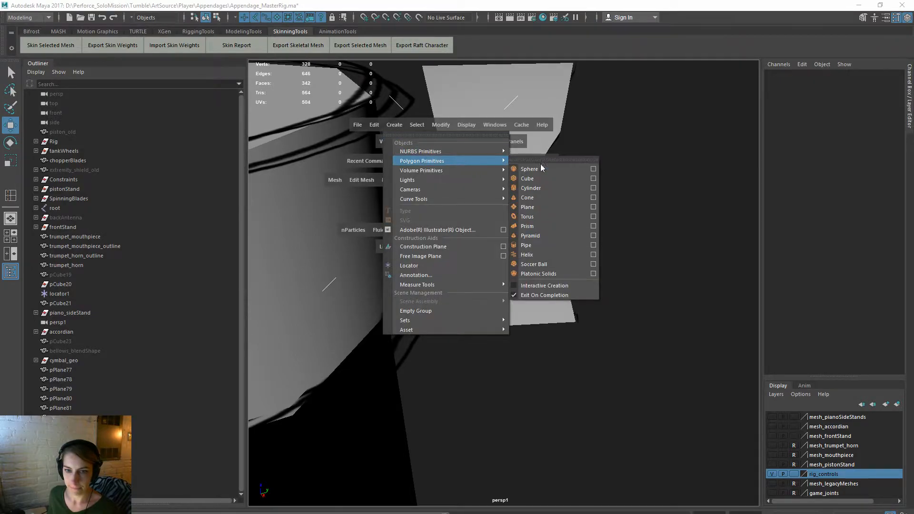
{"action": "left_click", "coordinate": [567, 208]}
{"action": "middle_click_drag", "start_coordinate": [566, 267], "coordinate": [574, 294], "text": "alt"}
{"action": "right_click_drag", "start_coordinate": [574, 293], "coordinate": [488, 271], "text": "alt"}
{"action": "key", "text": "r"}
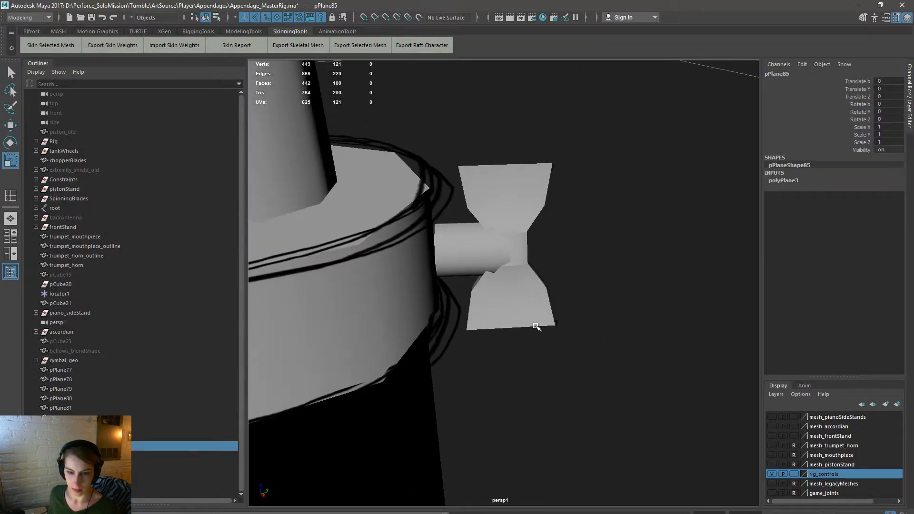
Step: Move the new plane from the stand's base, snapping it to the outer corner of the wing nut's lower wing
{"action": "right_click_drag", "start_coordinate": [573, 351], "coordinate": [134, 149], "text": "alt"}
{"action": "key", "text": "w"}
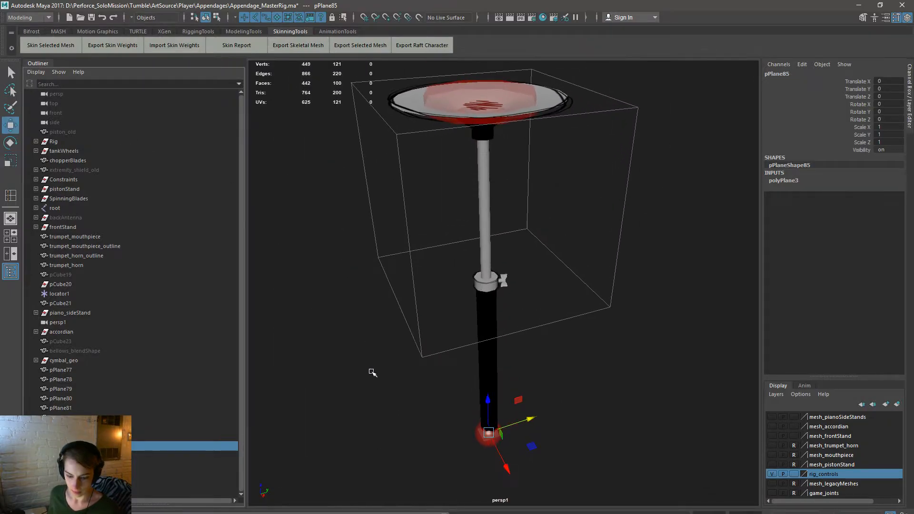
{"action": "key", "text": "v"}
{"action": "left_click_drag", "start_coordinate": [487, 432], "coordinate": [516, 286]}
{"action": "right_click_drag", "start_coordinate": [459, 255], "coordinate": [815, 399], "text": "alt"}
{"action": "right_click_drag", "start_coordinate": [537, 307], "coordinate": [814, 215], "text": "alt"}
Step: Set the plane's width and height subdivisions to 1
{"action": "left_click", "coordinate": [811, 179]}
{"action": "left_click_drag", "start_coordinate": [882, 203], "coordinate": [886, 211]}
{"action": "type", "text": "1"}
{"action": "key", "text": "Return"}
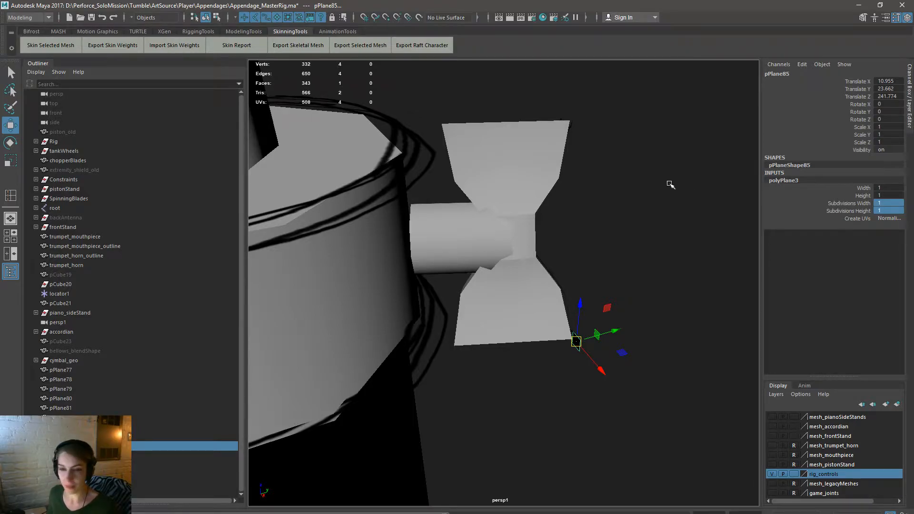
Step: Snap the plane to the lower wing's inner corner and rotate it to 30 degrees in X and -105 degrees in Z
{"action": "left_click_drag", "start_coordinate": [669, 183], "coordinate": [607, 245], "text": "alt"}
{"action": "right_click_drag", "start_coordinate": [606, 245], "coordinate": [550, 291], "text": "alt"}
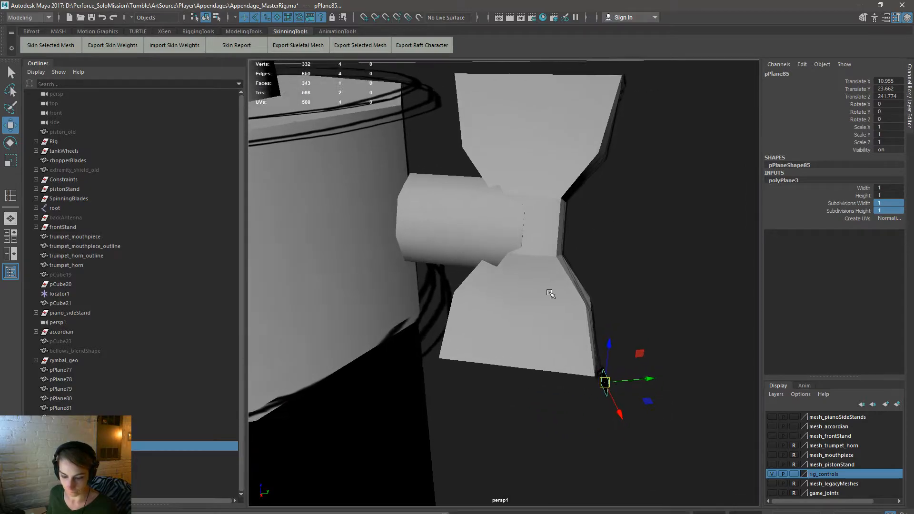
{"action": "key", "text": "v"}
{"action": "left_click_drag", "start_coordinate": [607, 382], "coordinate": [445, 351]}
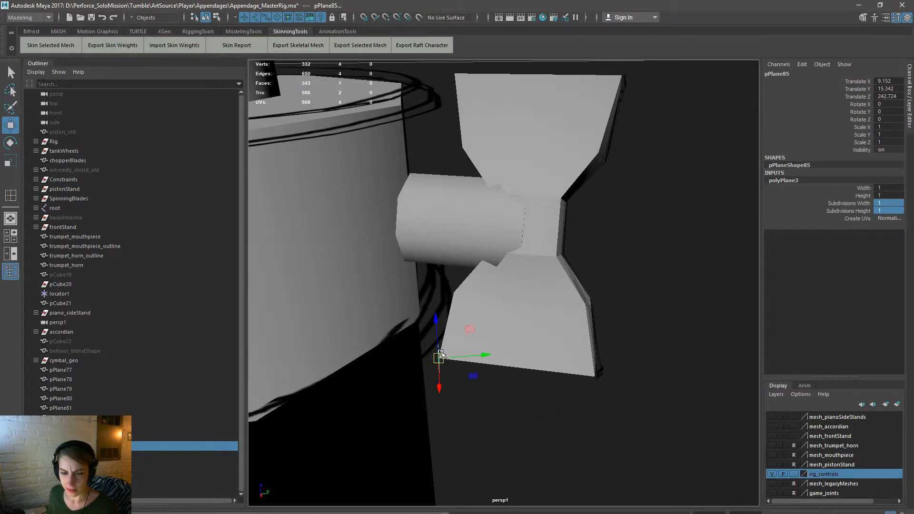
{"action": "key", "text": "e"}
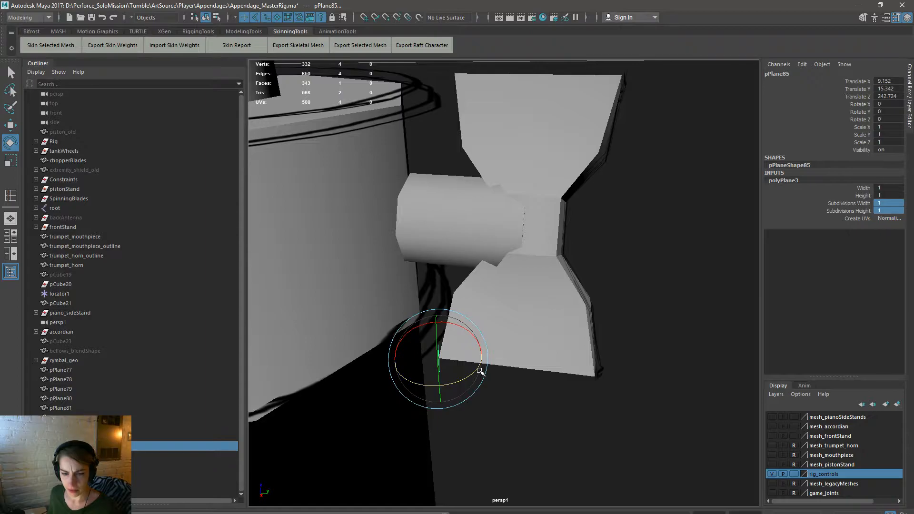
{"action": "left_click_drag", "start_coordinate": [480, 365], "coordinate": [406, 389]}
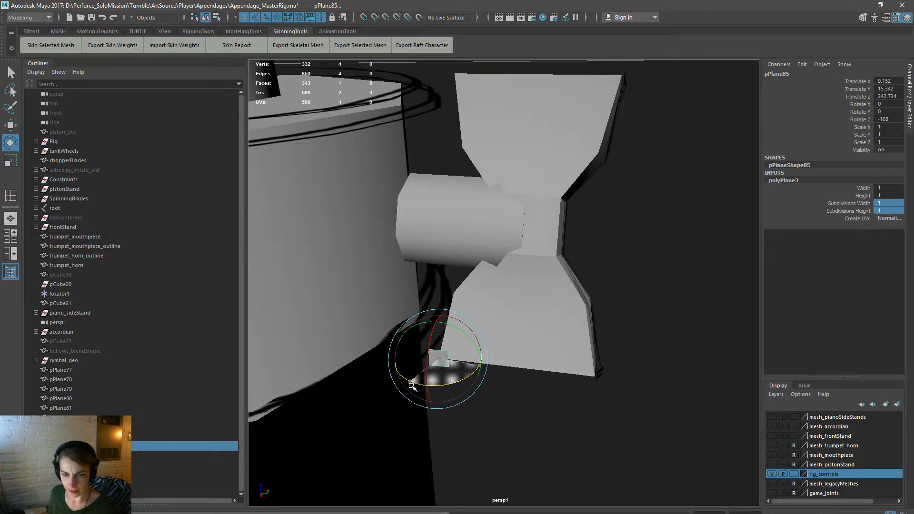
{"action": "left_click_drag", "start_coordinate": [530, 327], "coordinate": [662, 357], "text": "alt"}
{"action": "key", "text": "w"}
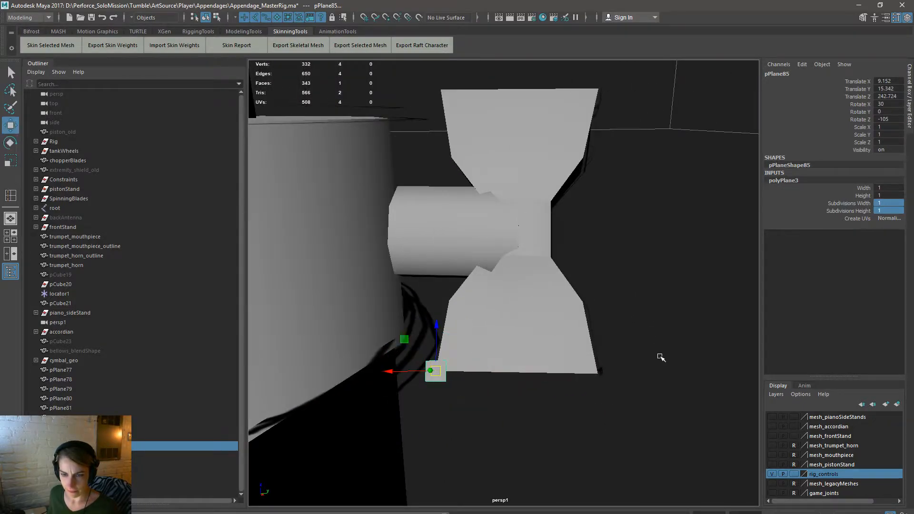
Step: Snap the plane to the narrow middle of the wing nut and scale it uniformly to about 6.52
{"action": "left_click_drag", "start_coordinate": [435, 370], "coordinate": [552, 249]}
{"action": "left_click_drag", "start_coordinate": [619, 276], "coordinate": [486, 262], "text": "alt"}
{"action": "right_click_drag", "start_coordinate": [487, 263], "coordinate": [549, 276], "text": "alt"}
{"action": "key", "text": "v"}
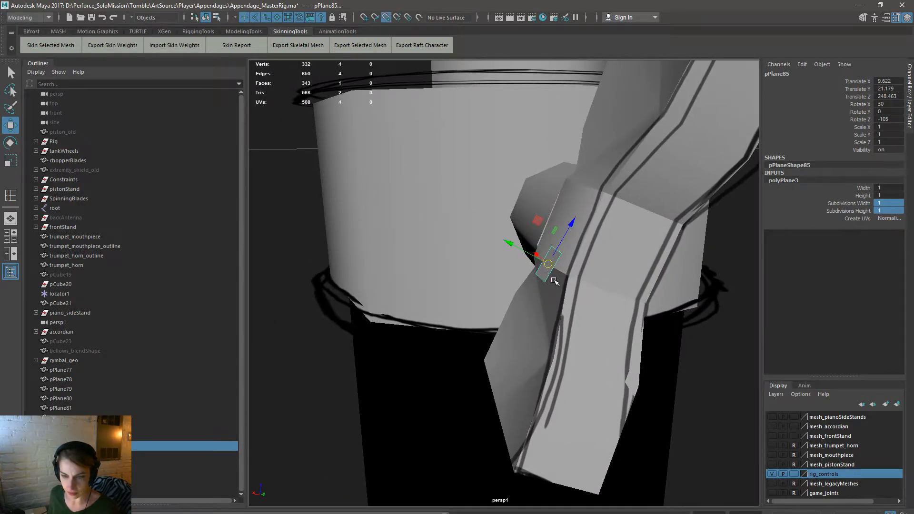
{"action": "left_click_drag", "start_coordinate": [547, 265], "coordinate": [595, 298]}
{"action": "key", "text": "r"}
{"action": "left_click_drag", "start_coordinate": [553, 262], "coordinate": [637, 278]}
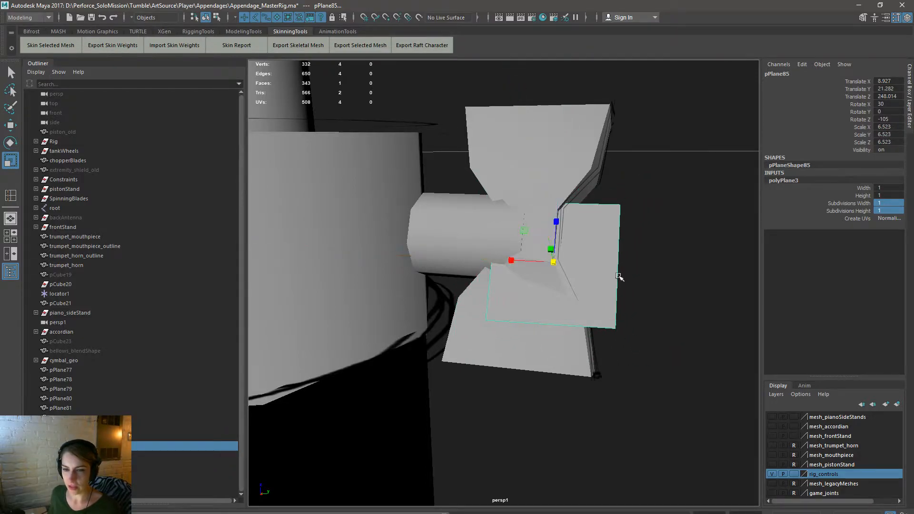
Step: Centre the plane just off the wing nut's broad side and rotate it to about 21.9 degrees in X to lie parallel
{"action": "key", "text": "w"}
{"action": "left_click_drag", "start_coordinate": [555, 217], "coordinate": [557, 192]}
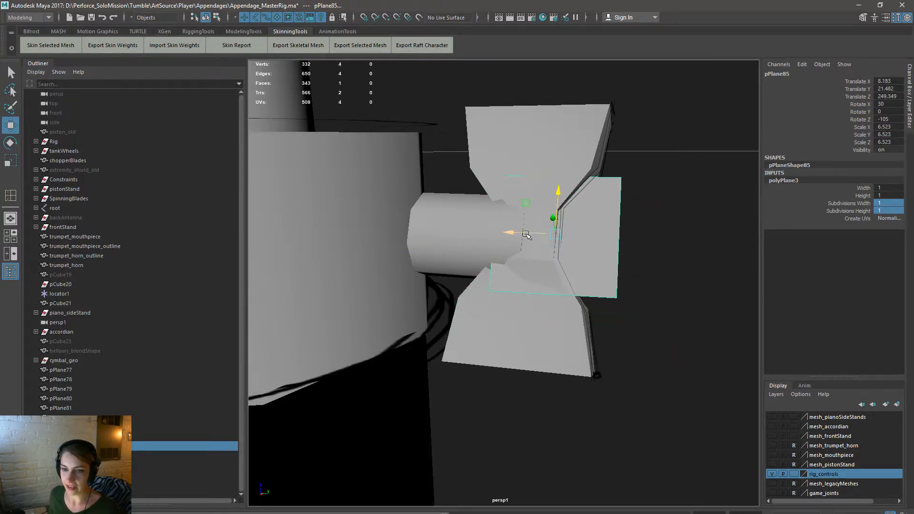
{"action": "left_click_drag", "start_coordinate": [527, 230], "coordinate": [498, 223]}
{"action": "left_click_drag", "start_coordinate": [642, 279], "coordinate": [536, 272], "text": "alt"}
{"action": "mouse_move", "coordinate": [512, 218]}
{"action": "left_mouse_down"}
{"action": "mouse_move", "coordinate": [481, 204]}
{"action": "mouse_move", "coordinate": [499, 213]}
{"action": "left_mouse_up"}
{"action": "mouse_move", "coordinate": [567, 274]}
{"action": "left_mouse_down", "text": "alt"}
{"action": "mouse_move", "coordinate": [613, 284]}
{"action": "mouse_move", "coordinate": [571, 278]}
{"action": "left_mouse_up", "text": "alt"}
{"action": "key", "text": "e"}
{"action": "left_click_drag", "start_coordinate": [545, 195], "coordinate": [533, 212]}
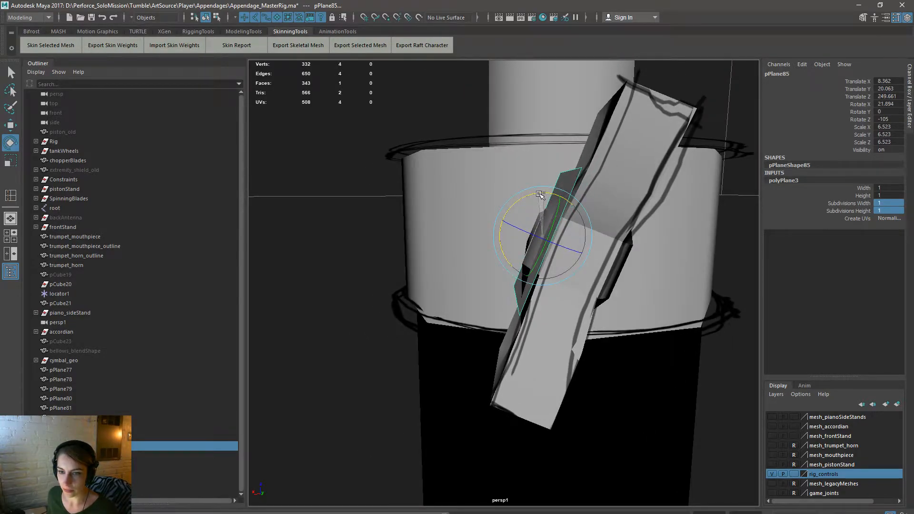
Step: Assign the existing sketchy square outline material to the plane
{"action": "left_click_drag", "start_coordinate": [619, 267], "coordinate": [672, 269], "text": "alt"}
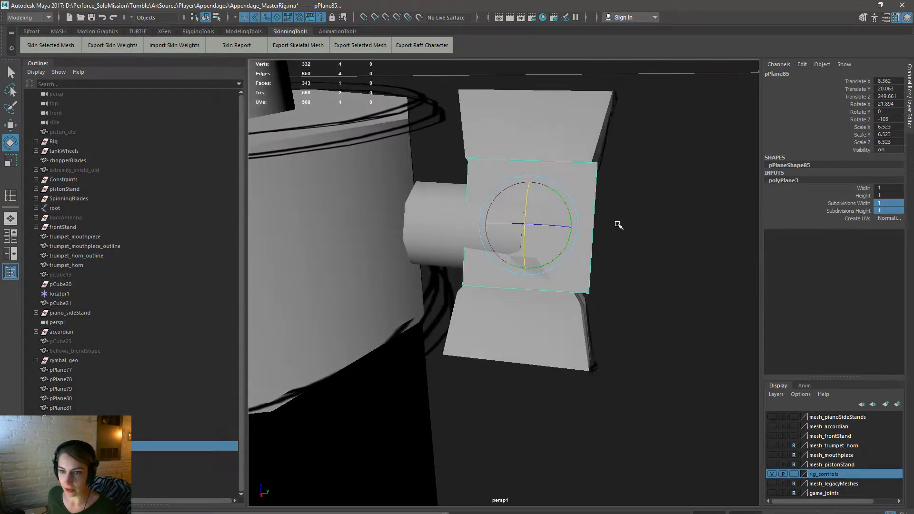
{"action": "right_click_drag", "start_coordinate": [580, 216], "coordinate": [684, 495]}
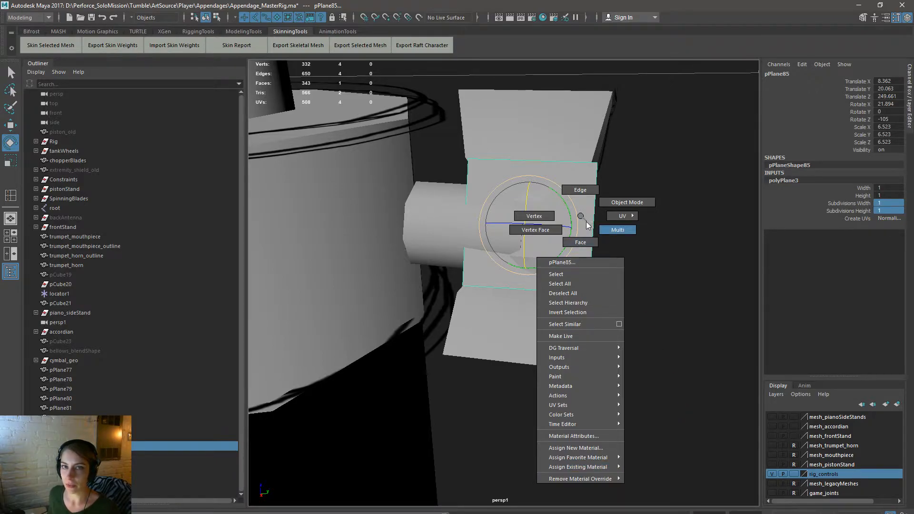
{"action": "mouse_move", "coordinate": [602, 428]}
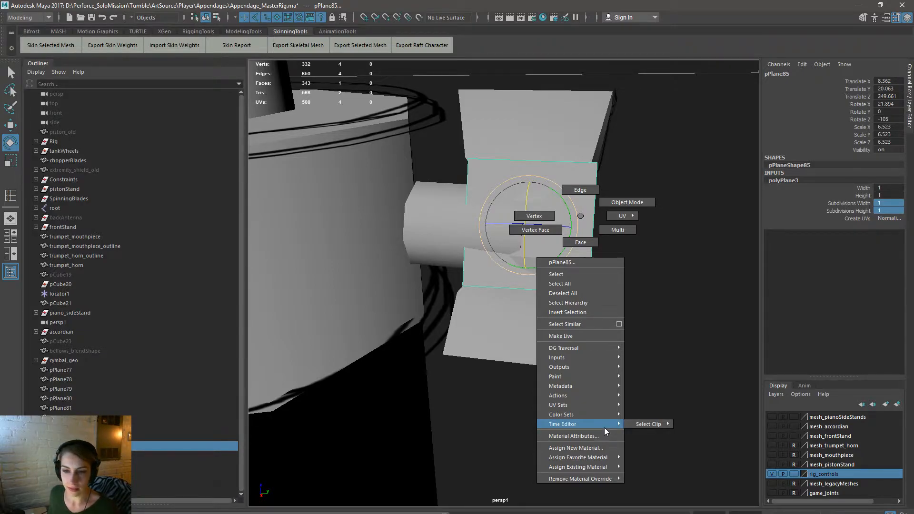
{"action": "mouse_move", "coordinate": [604, 467]}
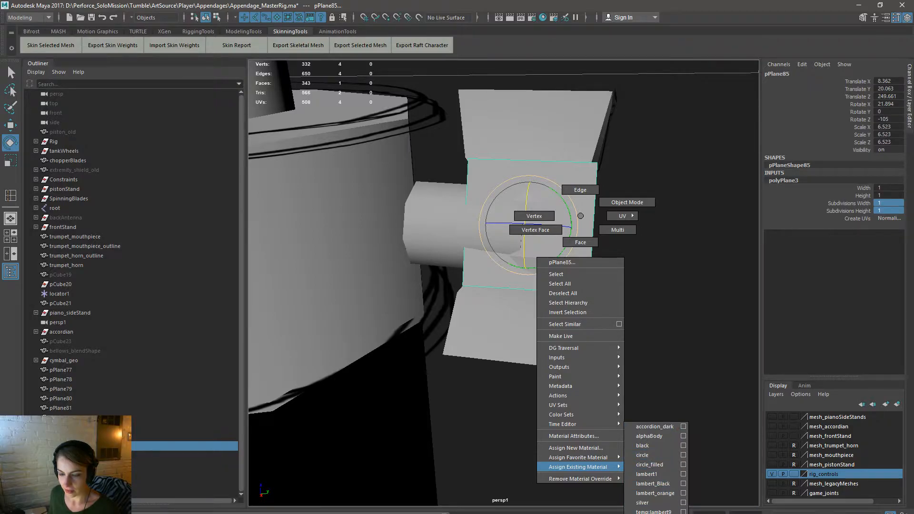
{"action": "left_click", "coordinate": [653, 511]}
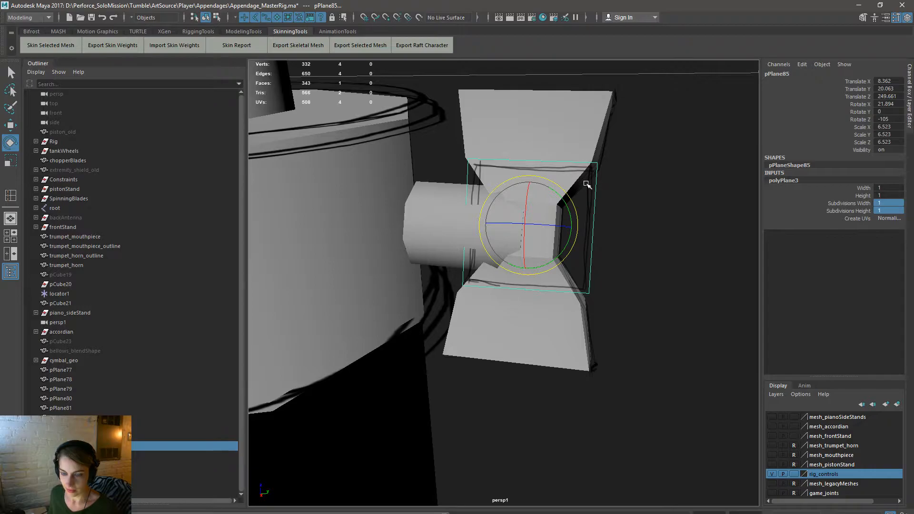
Step: Scale the plane to about 8.5 in X and 15.36 in Z, and shift it to frame the wing nut's broad side
{"action": "key", "text": "r"}
{"action": "left_click_drag", "start_coordinate": [541, 184], "coordinate": [547, 122]}
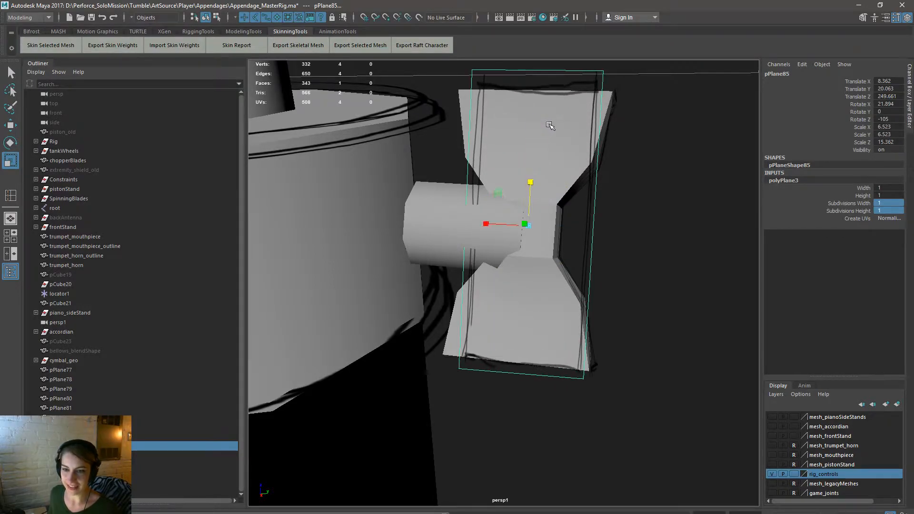
{"action": "mouse_move", "coordinate": [485, 224]}
{"action": "left_mouse_down"}
{"action": "mouse_move", "coordinate": [474, 223]}
{"action": "mouse_move", "coordinate": [481, 224]}
{"action": "left_mouse_up"}
{"action": "key", "text": "w"}
{"action": "key", "text": "r"}
{"action": "key", "text": "w"}
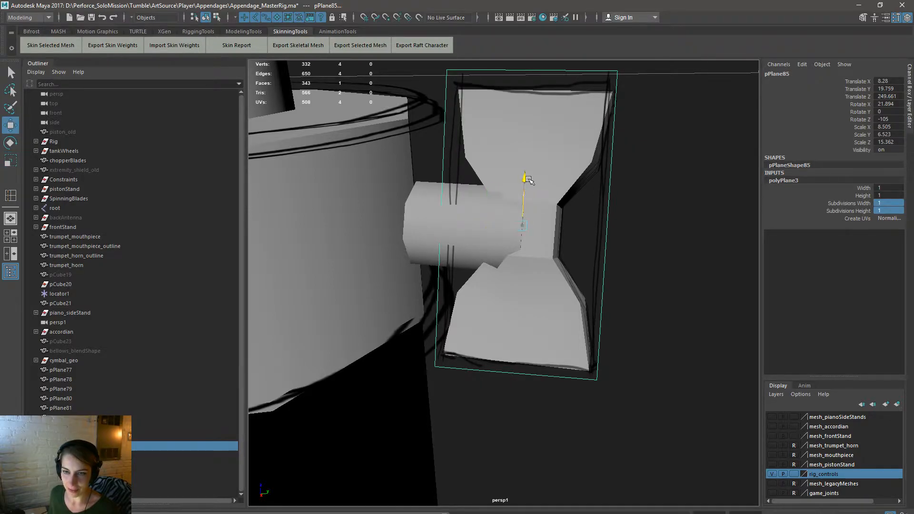
{"action": "left_click_drag", "start_coordinate": [527, 180], "coordinate": [527, 180]}
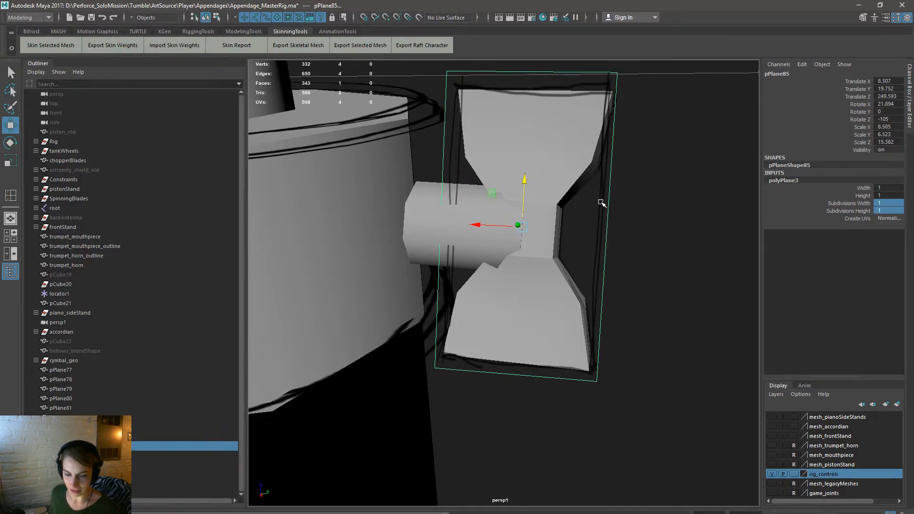
Step: Insert two edge loops across the plane at the upper and lower ends of the wing nut's narrow middle, and select both
{"action": "key", "text": "g"}
{"action": "left_click_drag", "start_coordinate": [607, 216], "coordinate": [611, 207]}
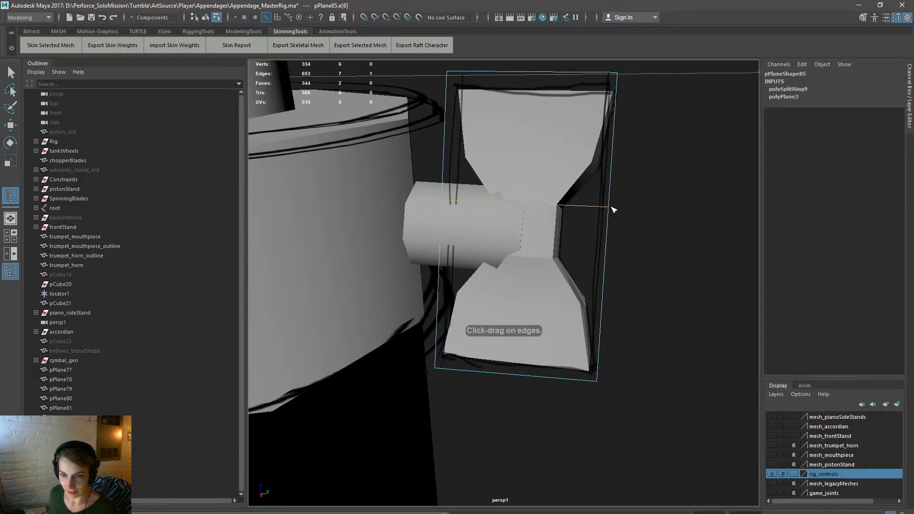
{"action": "left_click", "coordinate": [607, 261]}
{"action": "key", "text": "w"}
{"action": "left_click", "coordinate": [593, 204], "text": "shift"}
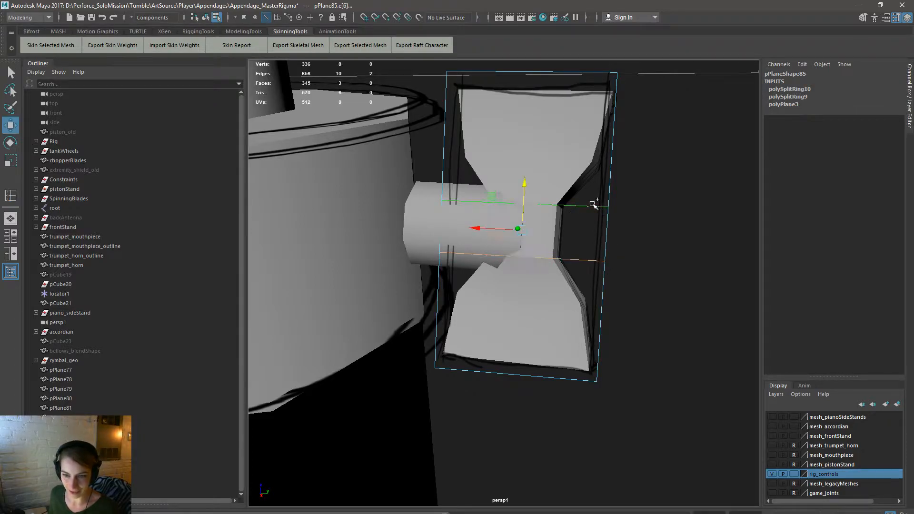
Step: Try scaling the two inserted edges inward in X to match the wing nut's narrow middle, and undo the scaling
{"action": "key", "text": "r"}
{"action": "left_click_drag", "start_coordinate": [480, 226], "coordinate": [499, 239]}
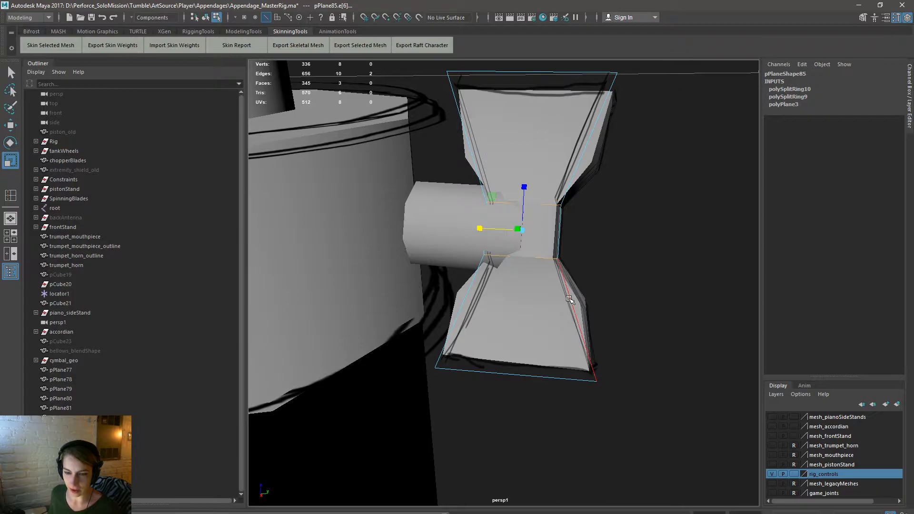
{"action": "key", "text": "ctrl+z"}
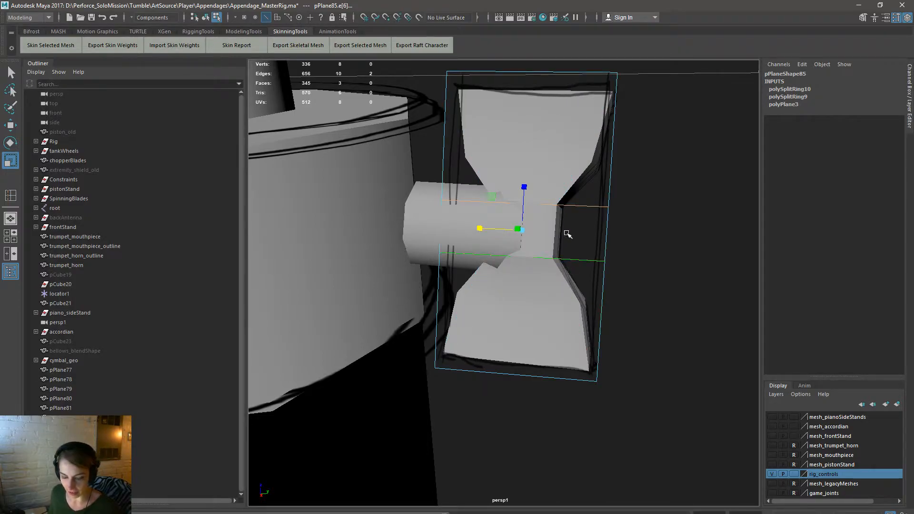
Step: Insert two lengthwise edge loops in the wing nut outline plane, one close to each of its long sides
{"action": "key", "text": "y"}
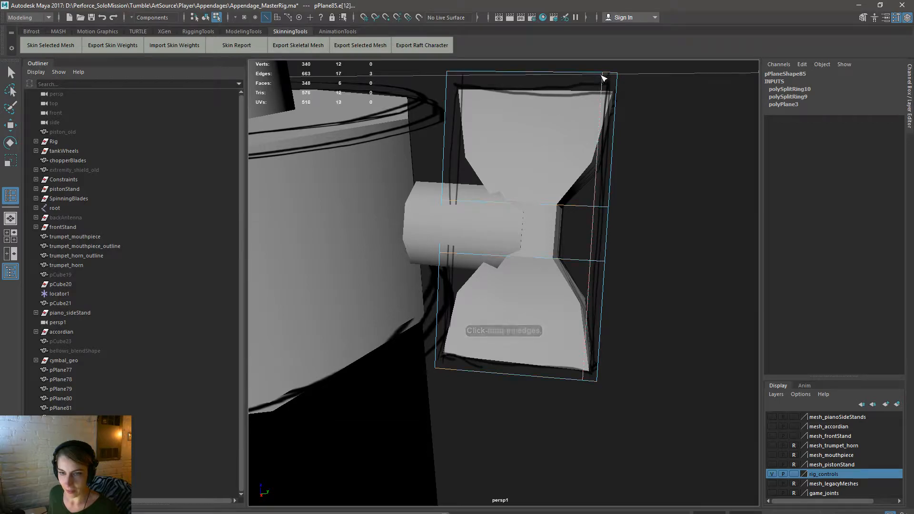
{"action": "left_click", "coordinate": [603, 75]}
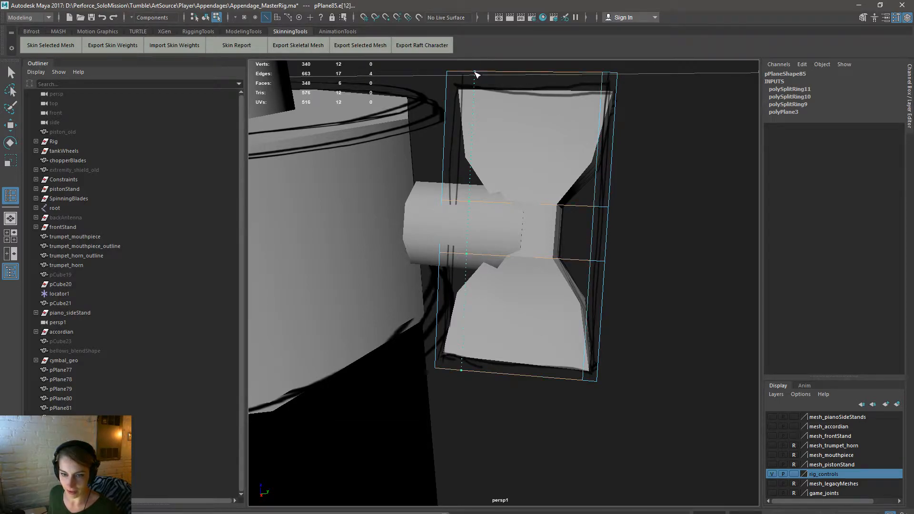
{"action": "left_click", "coordinate": [476, 75]}
{"action": "key", "text": "w"}
{"action": "left_click", "coordinate": [752, 281]}
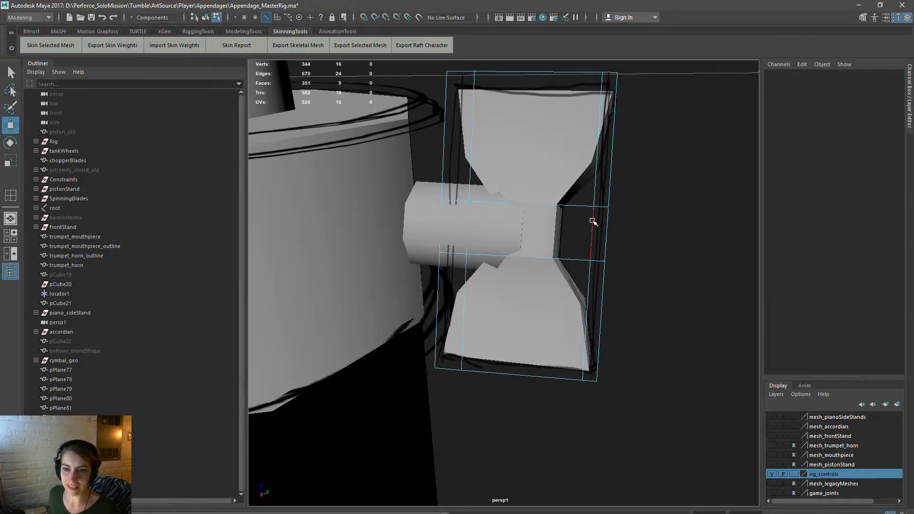
Step: Move the middle face of each narrow side strip inward in X so the plane follows the wing nut's narrow middle
{"action": "right_click_drag", "start_coordinate": [597, 195], "coordinate": [603, 224]}
{"action": "left_click", "coordinate": [602, 235]}
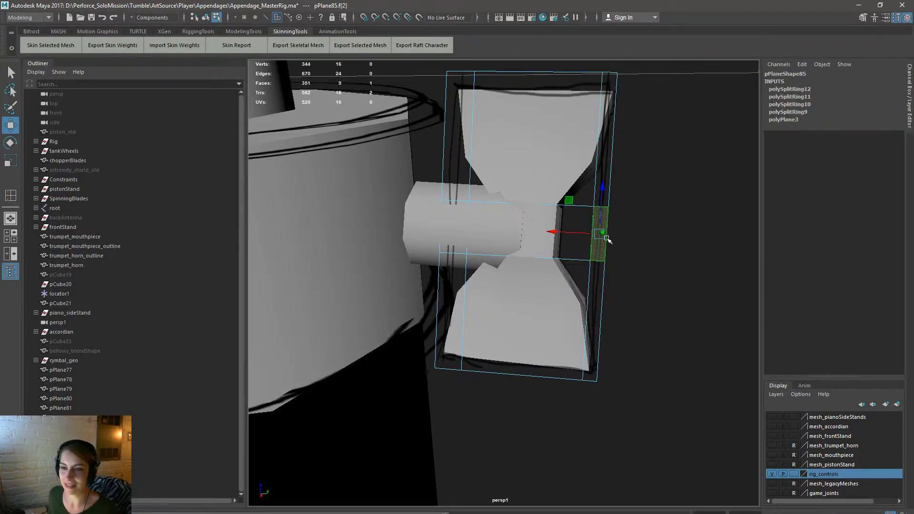
{"action": "left_click_drag", "start_coordinate": [573, 232], "coordinate": [533, 228]}
{"action": "left_click", "coordinate": [459, 211]}
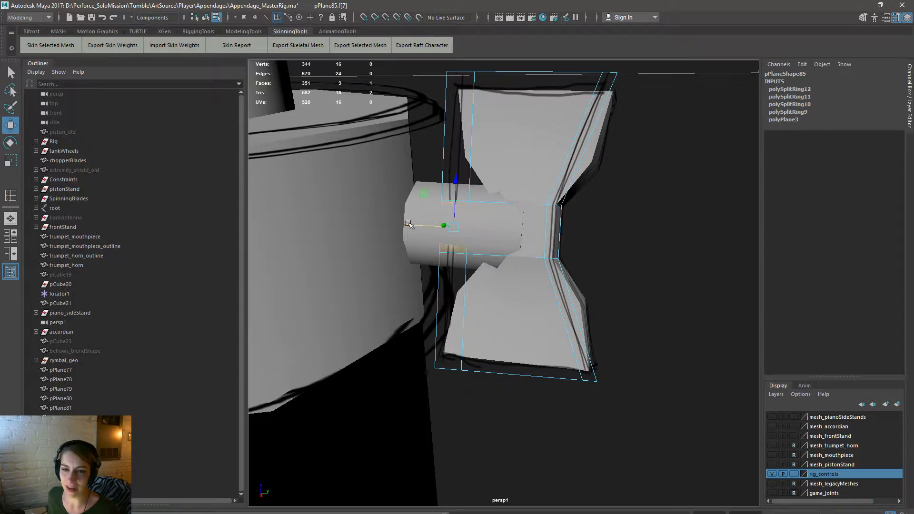
{"action": "left_click_drag", "start_coordinate": [412, 225], "coordinate": [448, 228]}
{"action": "mouse_move", "coordinate": [519, 263]}
{"action": "left_mouse_down", "text": "alt"}
{"action": "mouse_move", "coordinate": [566, 269]}
{"action": "mouse_move", "coordinate": [569, 245]}
{"action": "mouse_move", "coordinate": [534, 252]}
{"action": "mouse_move", "coordinate": [597, 227]}
{"action": "mouse_move", "coordinate": [587, 259]}
{"action": "mouse_move", "coordinate": [504, 261]}
{"action": "left_mouse_up", "text": "alt"}
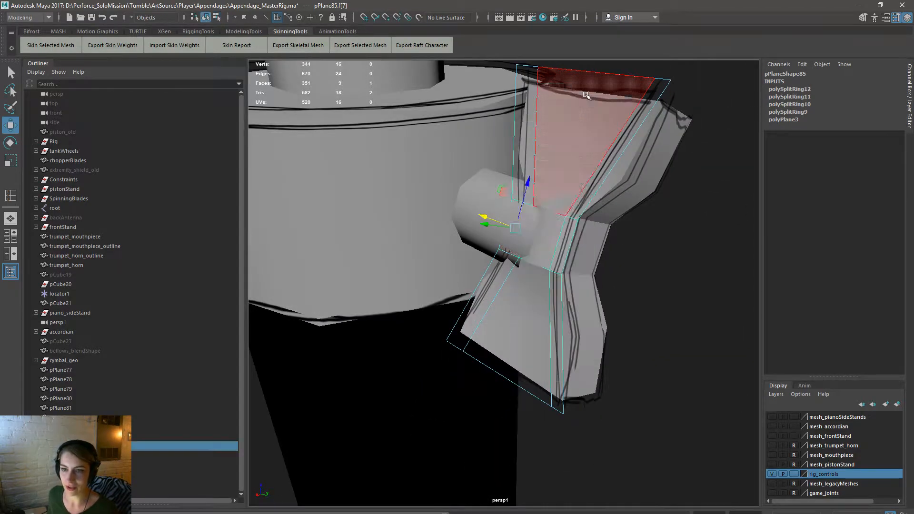
Step: Rotate the plane to about 21.85, 1.41, -108.51 and move it to about 8.03, 19.85, 249.47 to lie along the wing nut's broad side
{"action": "key", "text": "F8"}
{"action": "left_click_drag", "start_coordinate": [581, 173], "coordinate": [662, 148], "text": "alt"}
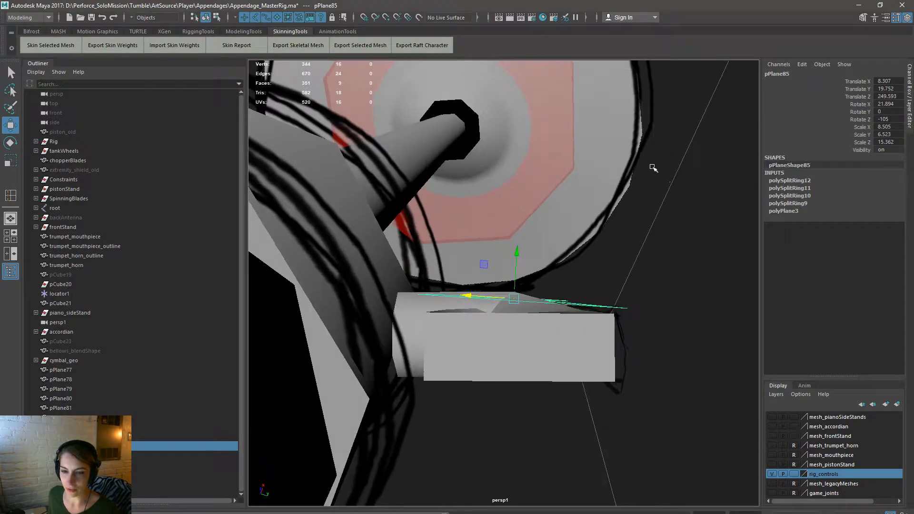
{"action": "key", "text": "e"}
{"action": "left_click_drag", "start_coordinate": [506, 258], "coordinate": [566, 339]}
{"action": "key", "text": "w"}
{"action": "scroll", "coordinate": [560, 325], "scroll_direction": "up", "scroll_amount": 2}
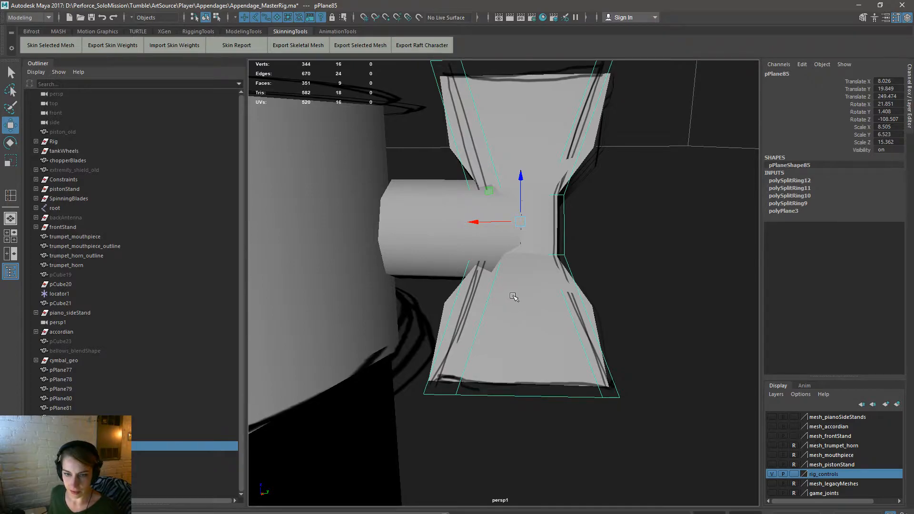
Step: Turn on X-Ray shading in the perspective view to see the wing nut through the outline plane
{"action": "key", "text": "space"}
{"action": "left_click", "coordinate": [439, 199]}
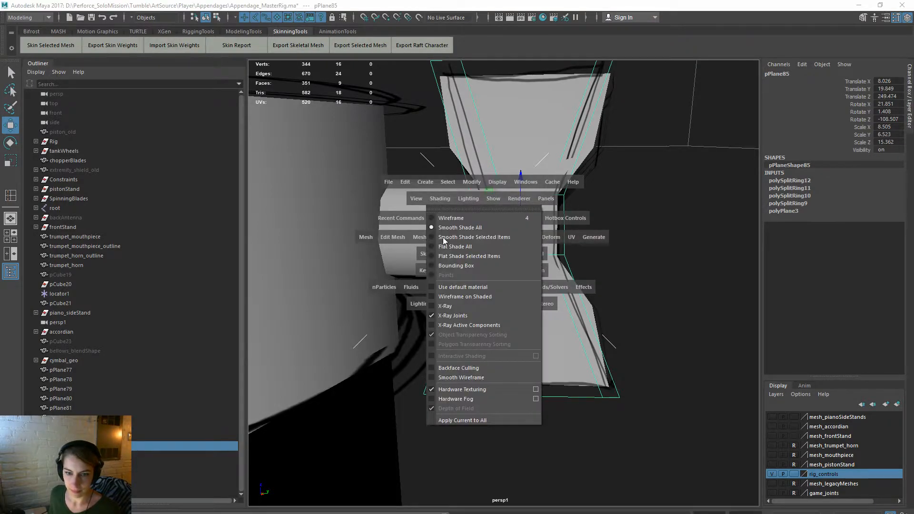
{"action": "left_click", "coordinate": [455, 304]}
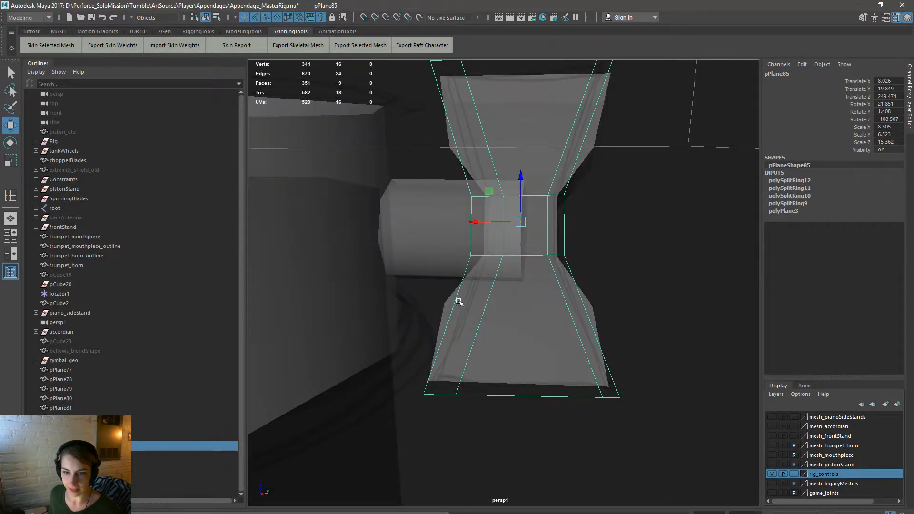
Step: Insert an edge loop across the plane at the lower wing's bend and move its two short end edges outward in X
{"action": "key", "text": "g"}
{"action": "left_click_drag", "start_coordinate": [583, 303], "coordinate": [584, 303]}
{"action": "key", "text": "r"}
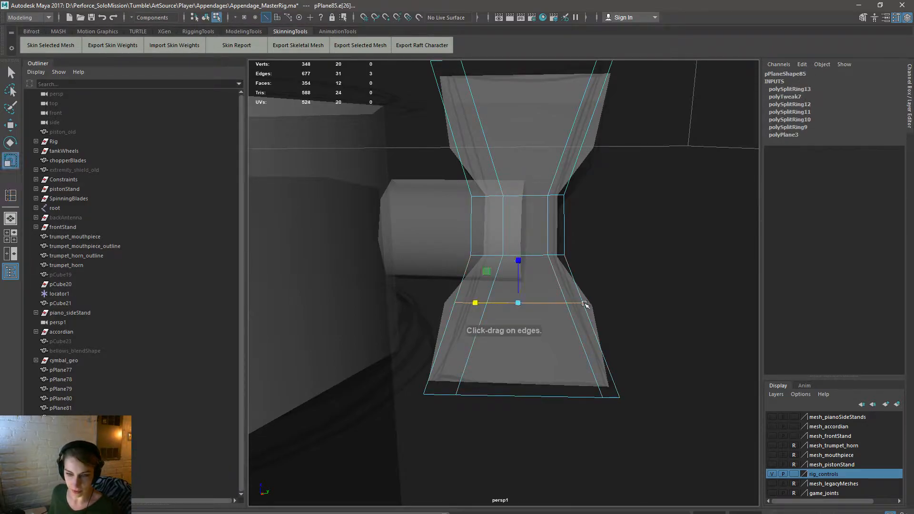
{"action": "left_click", "coordinate": [557, 328]}
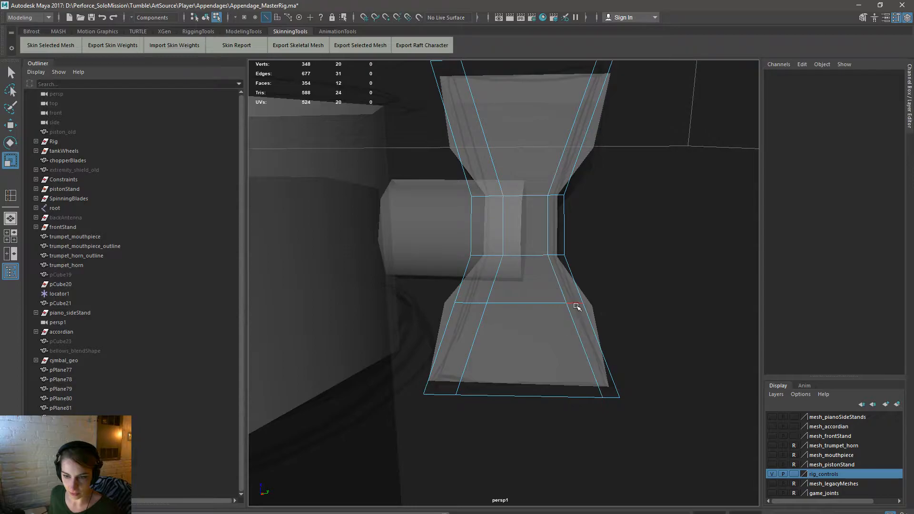
{"action": "left_click", "coordinate": [575, 304]}
{"action": "key", "text": "w"}
{"action": "left_click_drag", "start_coordinate": [531, 303], "coordinate": [548, 304]}
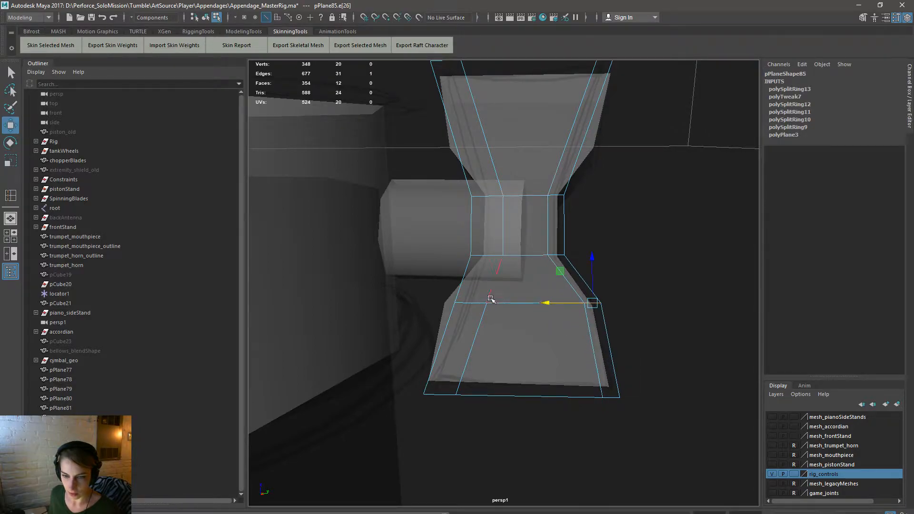
{"action": "left_click", "coordinate": [474, 303]}
{"action": "left_click_drag", "start_coordinate": [436, 303], "coordinate": [413, 303]}
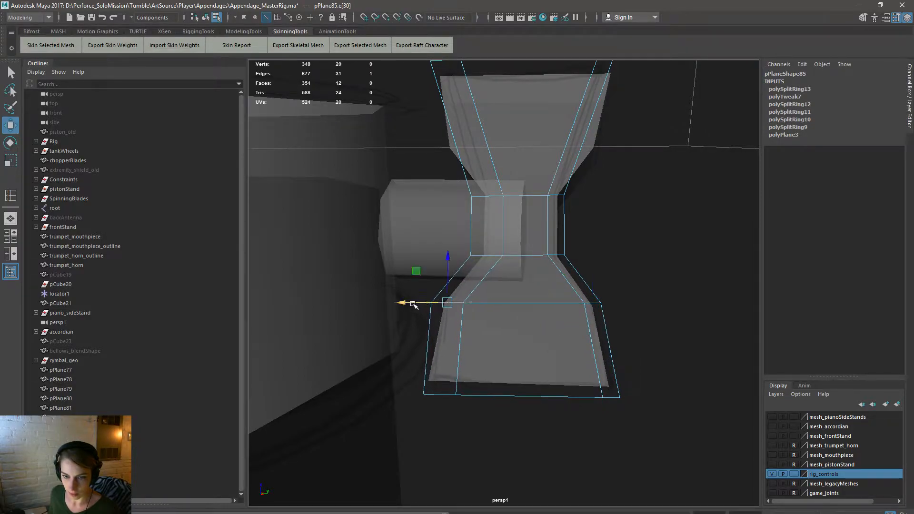
Step: Insert an edge loop across the plane at the upper wing's bend and move its two short end edges outward in X
{"action": "middle_click_drag", "start_coordinate": [565, 268], "coordinate": [563, 382], "text": "alt"}
{"action": "scroll", "coordinate": [564, 382], "scroll_direction": "up", "scroll_amount": 1}
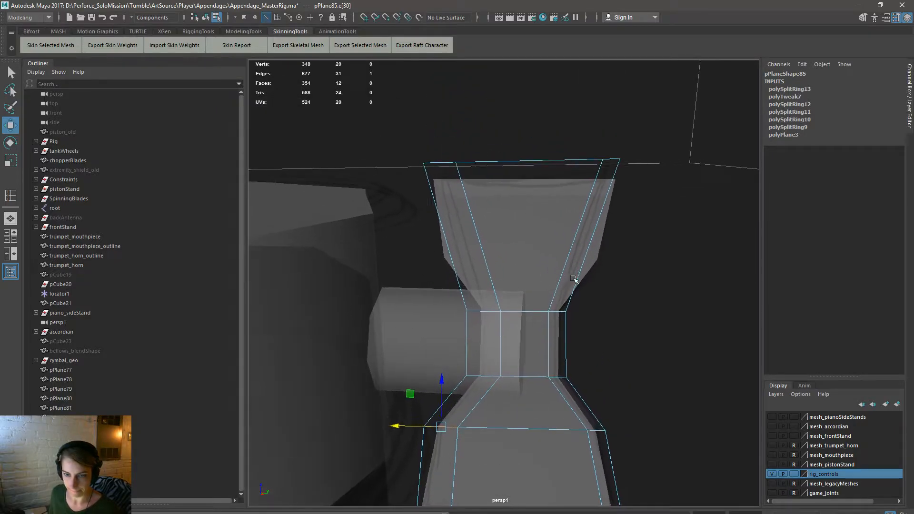
{"action": "key", "text": "g"}
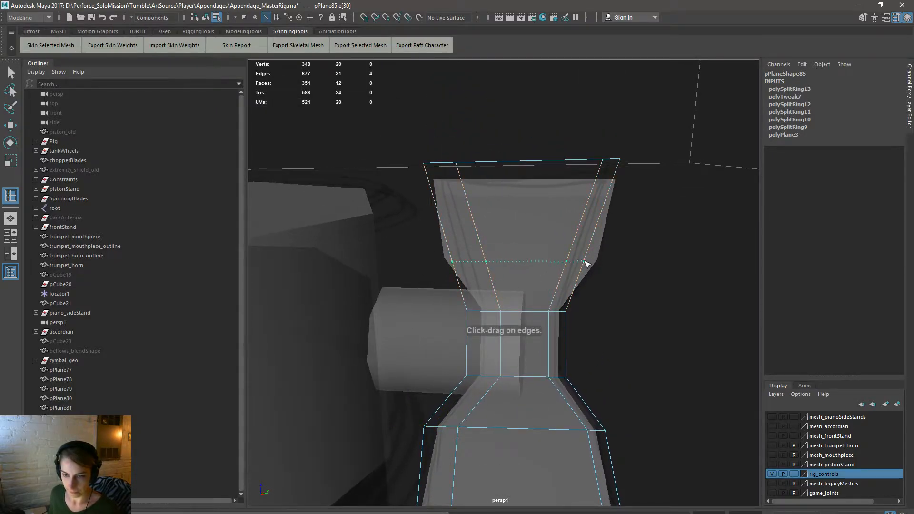
{"action": "left_click", "coordinate": [586, 264]}
{"action": "key", "text": "w"}
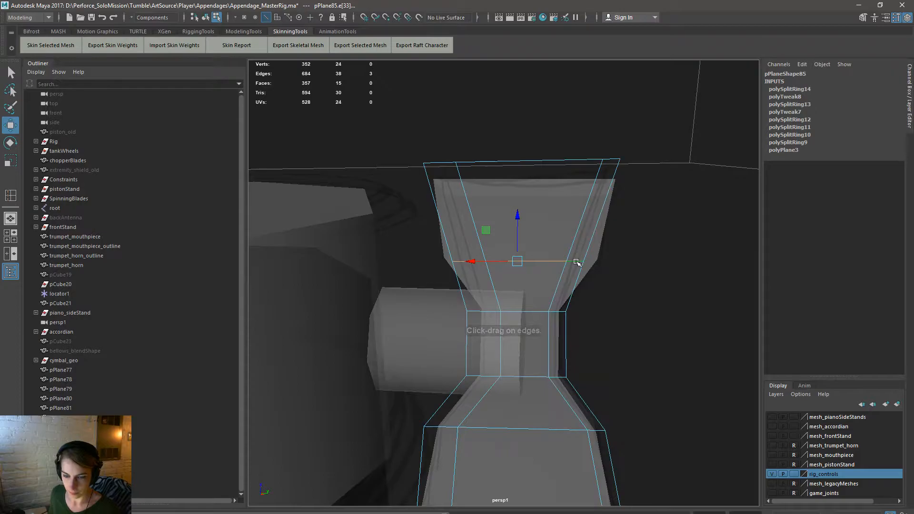
{"action": "left_click", "coordinate": [576, 261]}
{"action": "left_click_drag", "start_coordinate": [532, 261], "coordinate": [557, 262]}
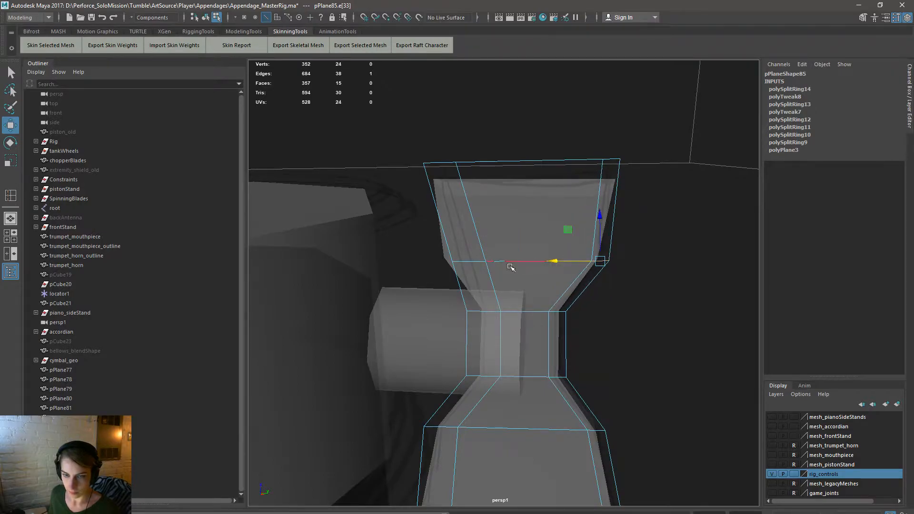
{"action": "left_click", "coordinate": [472, 261]}
{"action": "left_click_drag", "start_coordinate": [425, 261], "coordinate": [402, 265]}
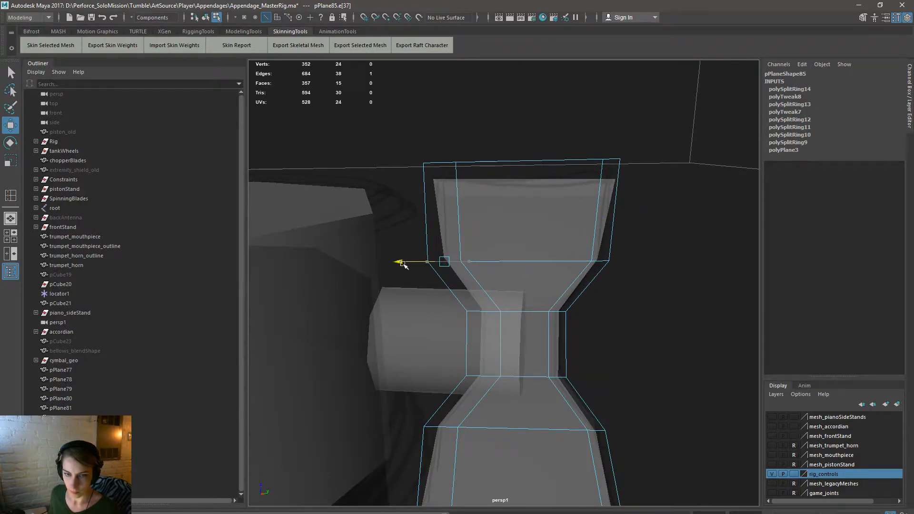
Step: Nudge the upper bend's inner vertex and the two upper corner vertices on the collar side outward in X, and return to object mode
{"action": "mouse_move", "coordinate": [467, 265]}
{"action": "right_mouse_down"}
{"action": "mouse_move", "coordinate": [464, 257]}
{"action": "mouse_move", "coordinate": [468, 268]}
{"action": "right_mouse_up"}
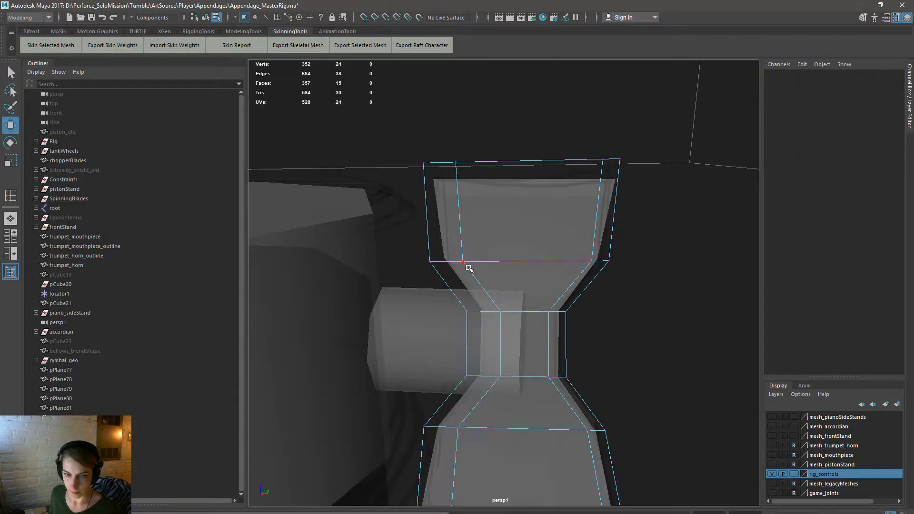
{"action": "left_click", "coordinate": [464, 261]}
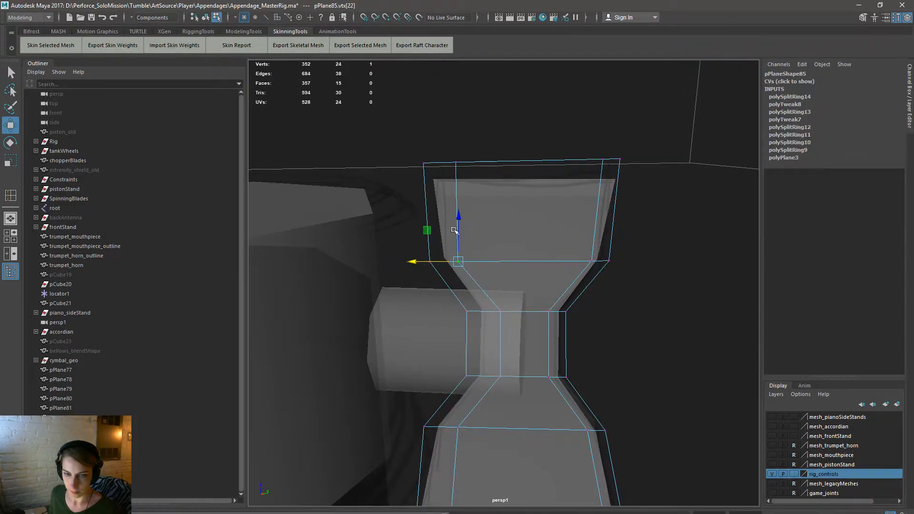
{"action": "mouse_move", "coordinate": [407, 147]}
{"action": "left_mouse_down"}
{"action": "mouse_move", "coordinate": [464, 178]}
{"action": "mouse_move", "coordinate": [412, 162]}
{"action": "left_mouse_up"}
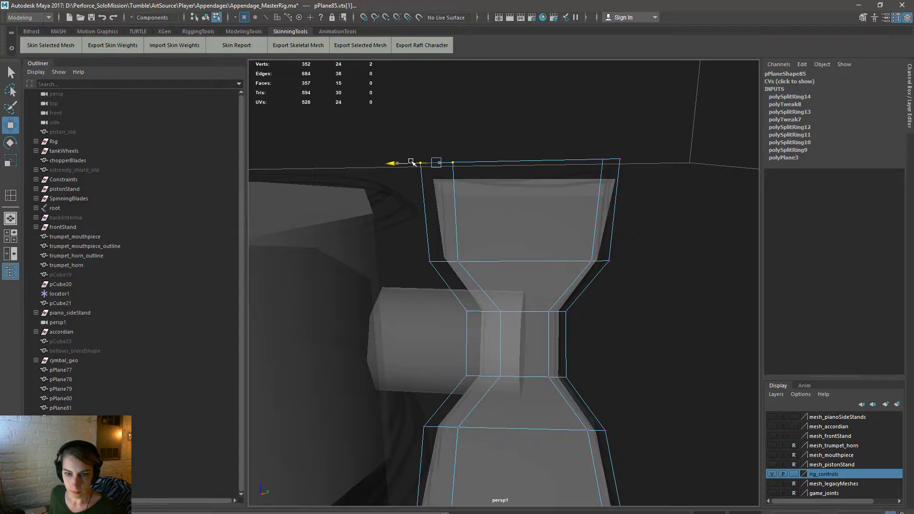
{"action": "right_click_drag", "start_coordinate": [494, 176], "coordinate": [530, 127]}
{"action": "left_click", "coordinate": [540, 130]}
{"action": "left_click", "coordinate": [600, 178]}
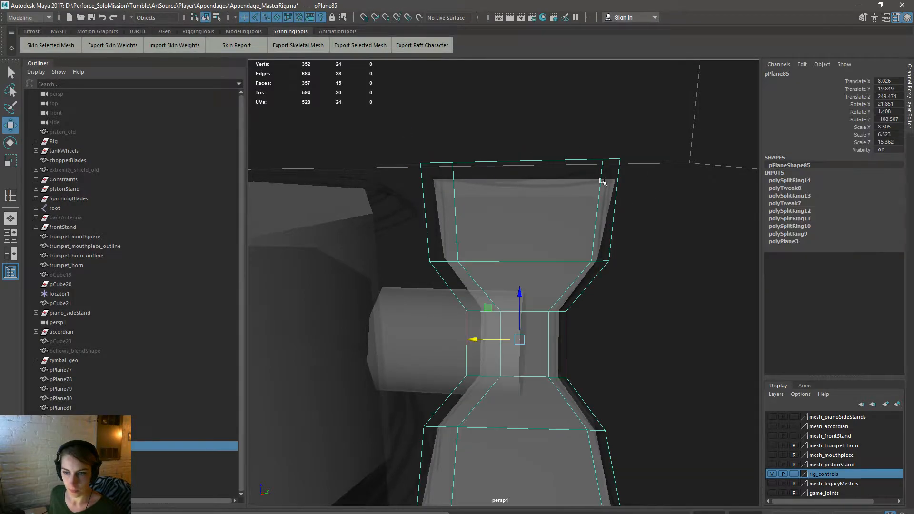
Step: Duplicate the fitted plane and move the copy in Y to the wing nut's opposite broad side, at about 5.15, 20.84, 248.25
{"action": "right_click_drag", "start_coordinate": [664, 267], "coordinate": [517, 214], "text": "alt"}
{"action": "left_click_drag", "start_coordinate": [516, 213], "coordinate": [523, 347], "text": "alt"}
{"action": "key", "text": "ctrl+d"}
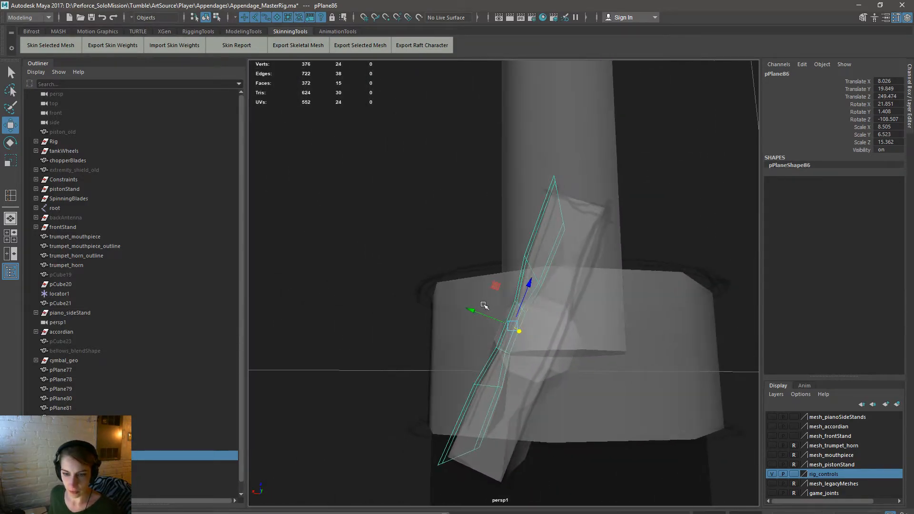
{"action": "left_click_drag", "start_coordinate": [474, 311], "coordinate": [520, 333]}
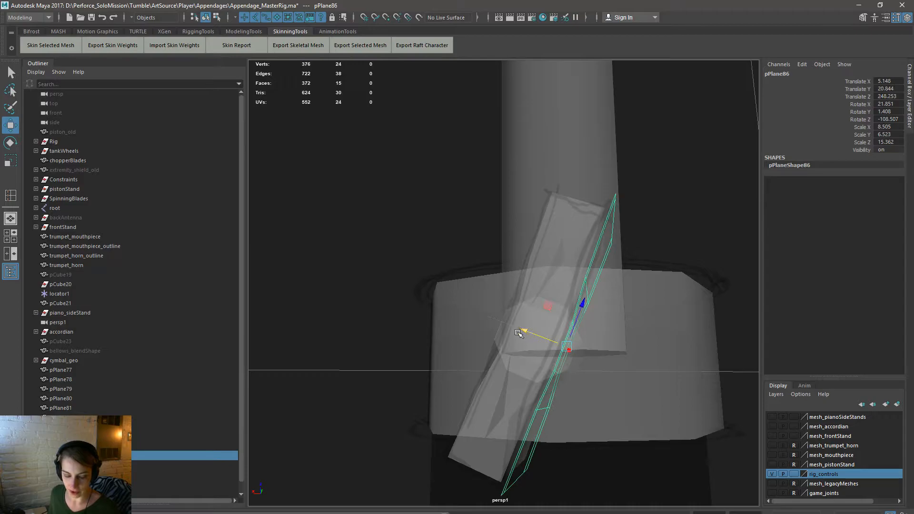
Step: Rotate the duplicated plane to about -158.15, 1.41, 251.49 so it faces outward and lines up with the wing nut's silhouette
{"action": "key", "text": "e"}
{"action": "mouse_move", "coordinate": [612, 371]}
{"action": "left_mouse_down", "text": "alt"}
{"action": "mouse_move", "coordinate": [523, 395]}
{"action": "mouse_move", "coordinate": [522, 418]}
{"action": "mouse_move", "coordinate": [601, 422]}
{"action": "mouse_move", "coordinate": [580, 430]}
{"action": "mouse_move", "coordinate": [727, 378]}
{"action": "mouse_move", "coordinate": [604, 367]}
{"action": "mouse_move", "coordinate": [612, 371]}
{"action": "left_mouse_up", "text": "alt"}
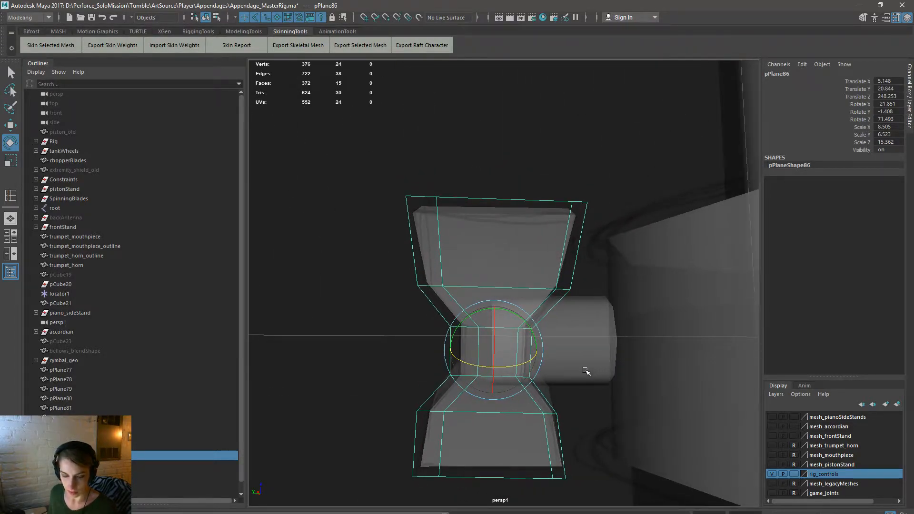
{"action": "left_click_drag", "start_coordinate": [475, 321], "coordinate": [609, 327]}
{"action": "left_click_drag", "start_coordinate": [550, 178], "coordinate": [564, 190], "text": "alt"}
{"action": "key", "text": "w"}
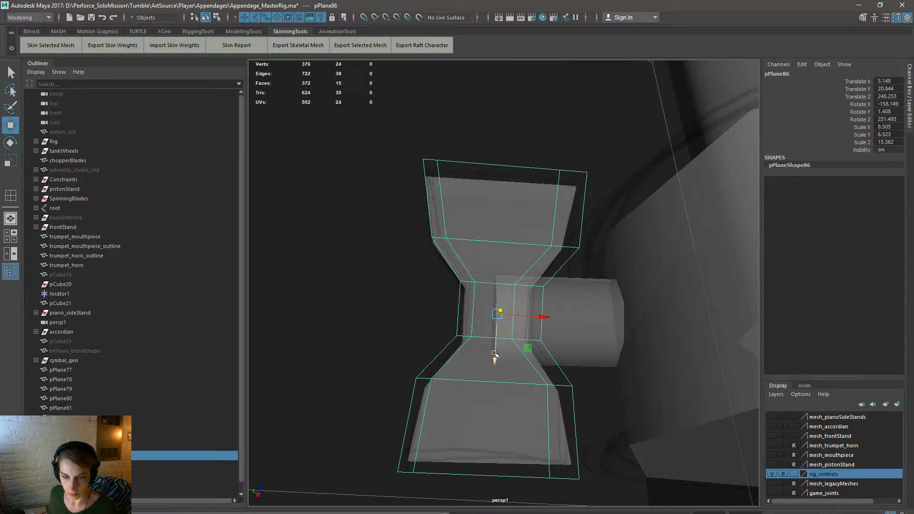
Step: Deselect the duplicated plane and turn off X-Ray shading in the perspective view
{"action": "left_click", "coordinate": [529, 135]}
{"action": "left_click_drag", "start_coordinate": [528, 135], "coordinate": [757, 245], "text": "alt"}
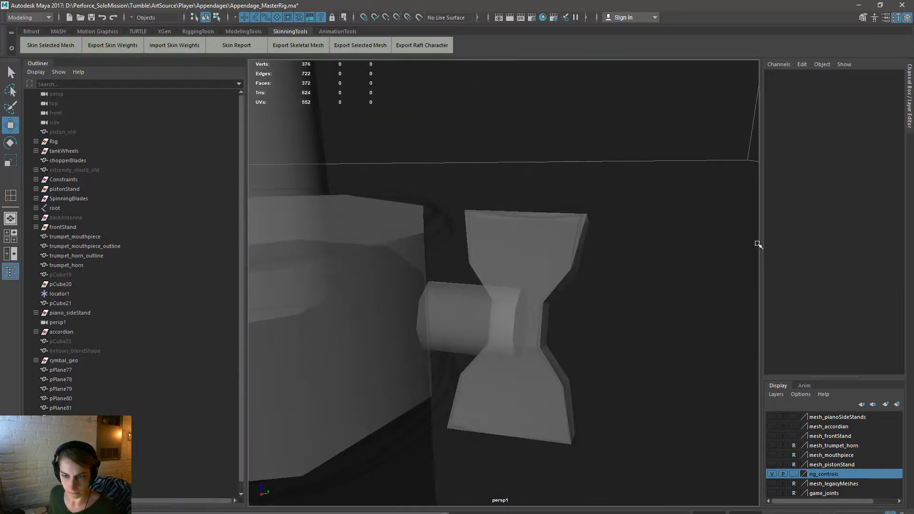
{"action": "key", "text": "space"}
{"action": "left_click", "coordinate": [481, 199]}
{"action": "left_click", "coordinate": [508, 305]}
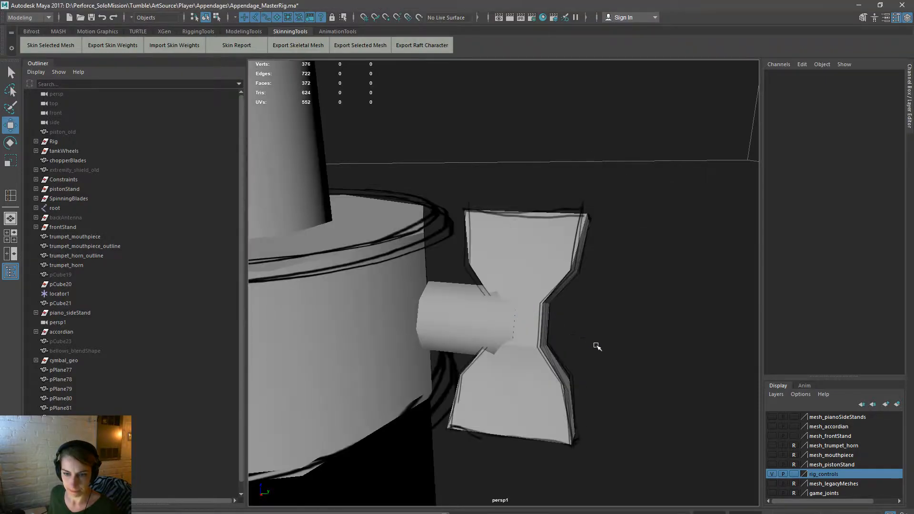
Step: Move the original plane's outer edge at the wing nut's narrow middle, on the side away from the collar, slightly outward in X
{"action": "left_click_drag", "start_coordinate": [671, 373], "coordinate": [630, 340], "text": "alt"}
{"action": "right_click_drag", "start_coordinate": [631, 341], "coordinate": [585, 299], "text": "alt"}
{"action": "left_click", "coordinate": [574, 263]}
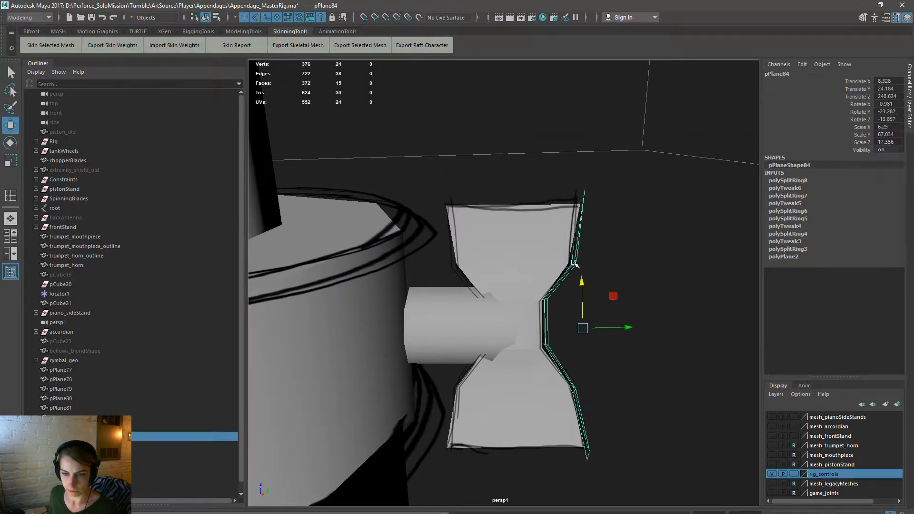
{"action": "left_click", "coordinate": [540, 308]}
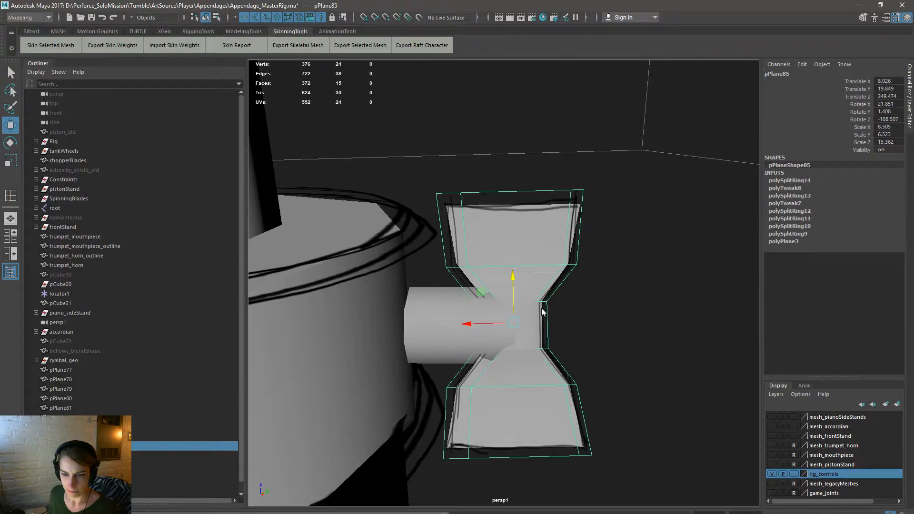
{"action": "right_click_drag", "start_coordinate": [541, 312], "coordinate": [538, 287]}
{"action": "left_click", "coordinate": [549, 325]}
{"action": "key", "text": "ctrl+z"}
{"action": "left_click", "coordinate": [216, 17]}
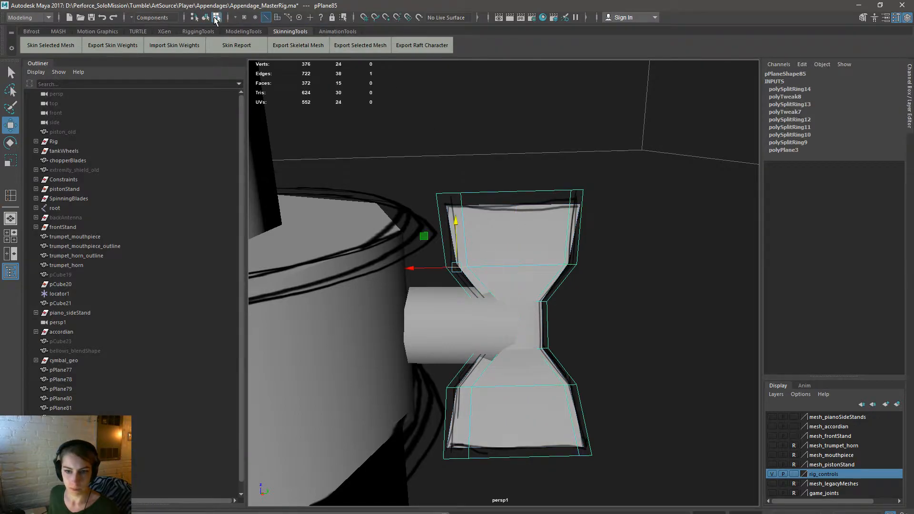
{"action": "left_click", "coordinate": [548, 314]}
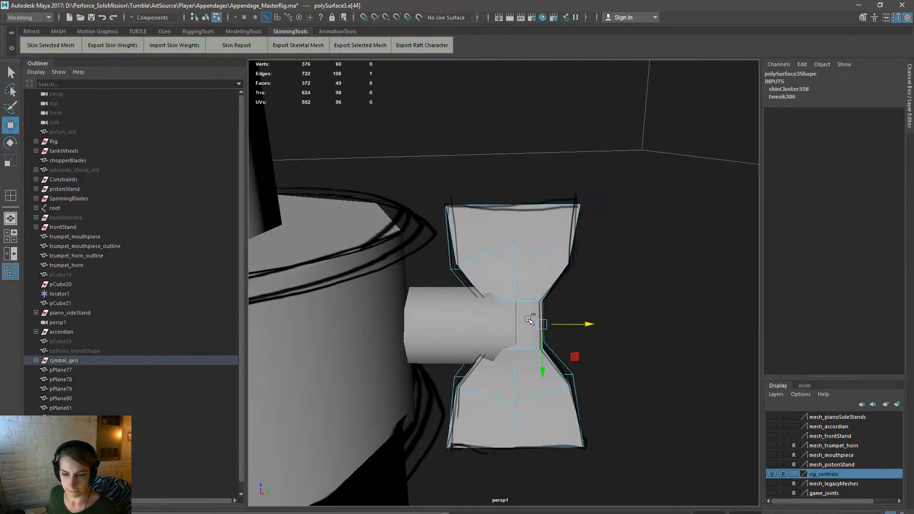
{"action": "left_click", "coordinate": [518, 321], "text": "ctrl"}
{"action": "left_click", "coordinate": [549, 327]}
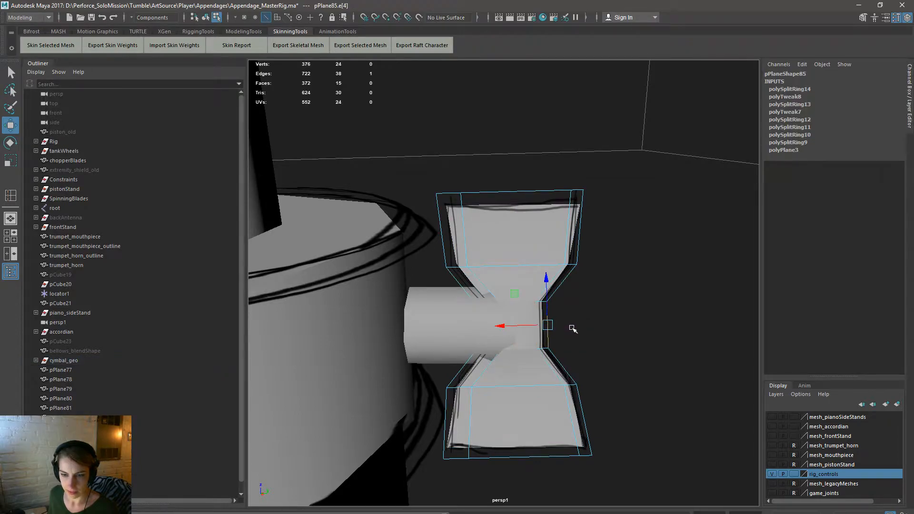
{"action": "left_click_drag", "start_coordinate": [511, 327], "coordinate": [522, 327]}
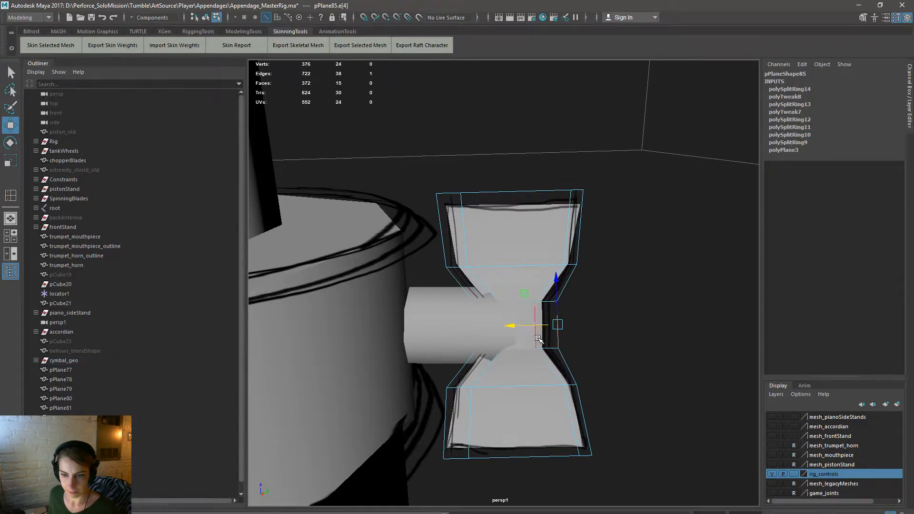
Step: Move the original plane's outer edges beside the collar, along the upper and lower halves of the wing nut, outward in X toward the collar
{"action": "left_click", "coordinate": [539, 336]}
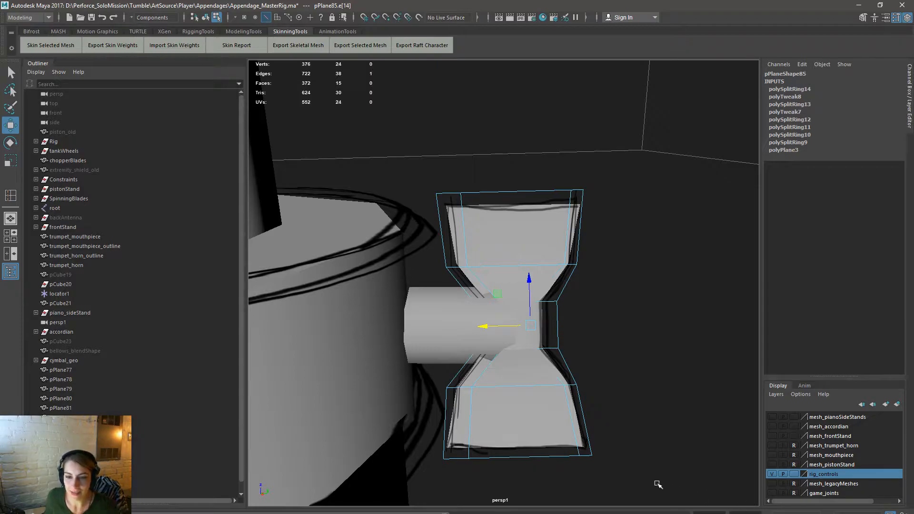
{"action": "left_click", "coordinate": [442, 231]}
{"action": "left_click", "coordinate": [477, 300], "text": "shift"}
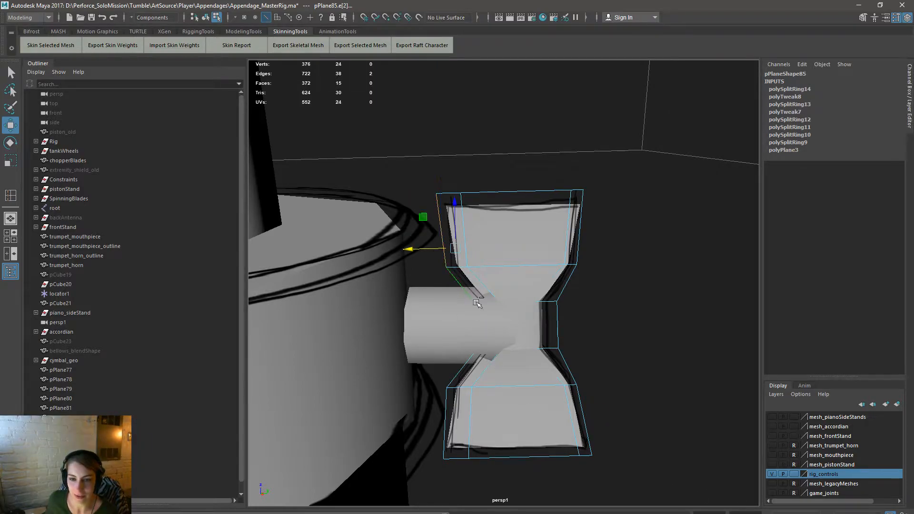
{"action": "left_click", "coordinate": [463, 370], "text": "shift"}
{"action": "left_click", "coordinate": [445, 425], "text": "shift"}
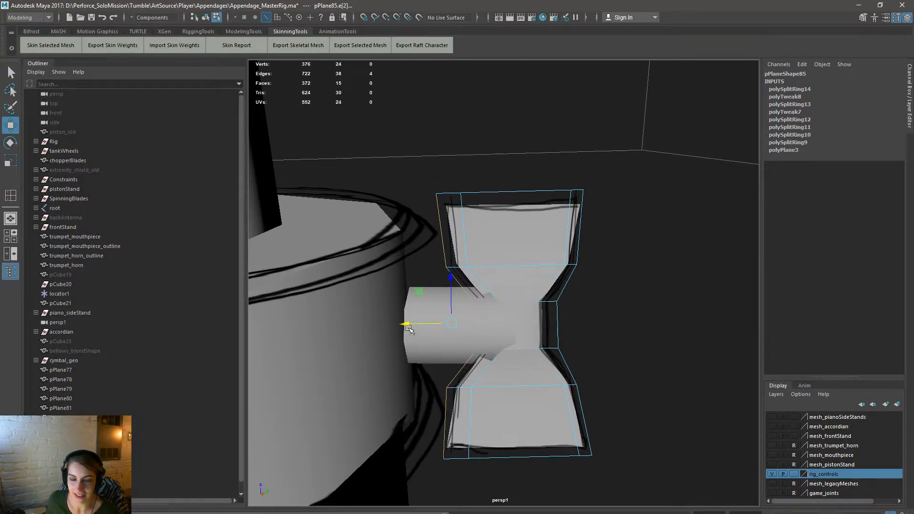
{"action": "left_click_drag", "start_coordinate": [409, 329], "coordinate": [397, 327]}
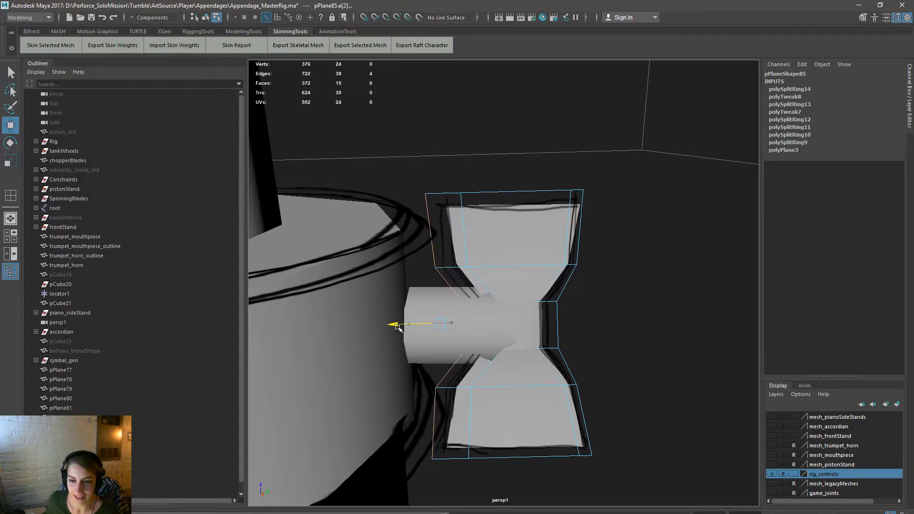
Step: Add the matching inner edges to the collar-side selection and shift them all slightly back toward the wing nut's centre in X
{"action": "left_click", "coordinate": [469, 250], "text": "shift"}
{"action": "left_click", "coordinate": [484, 282], "text": "shift"}
{"action": "left_click", "coordinate": [490, 371], "text": "shift"}
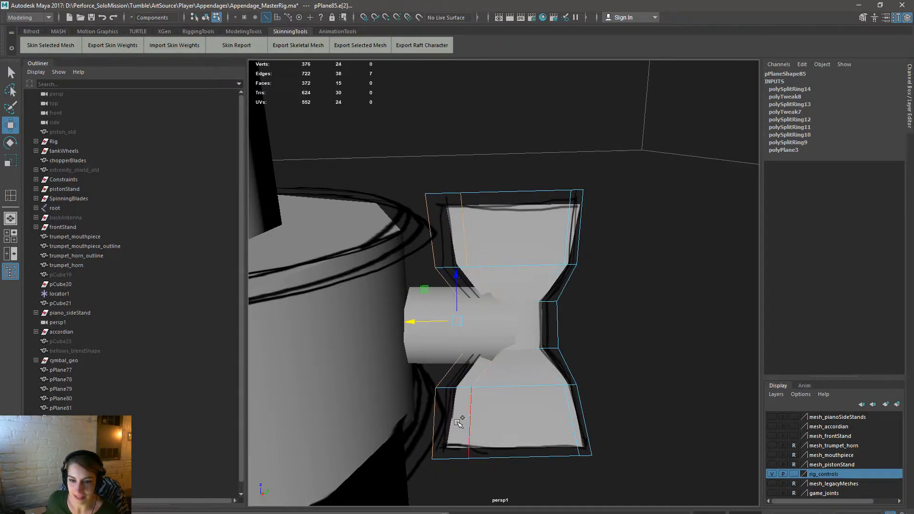
{"action": "left_click", "coordinate": [469, 427], "text": "shift"}
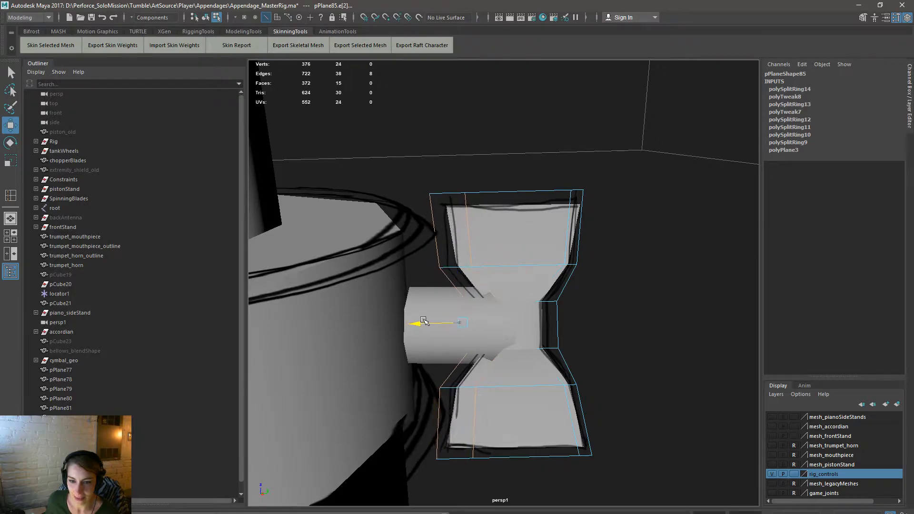
Step: Move the original plane's lower outer edge on the side away from the collar outward in X, and select the edges adjoining it
{"action": "left_click", "coordinate": [595, 417]}
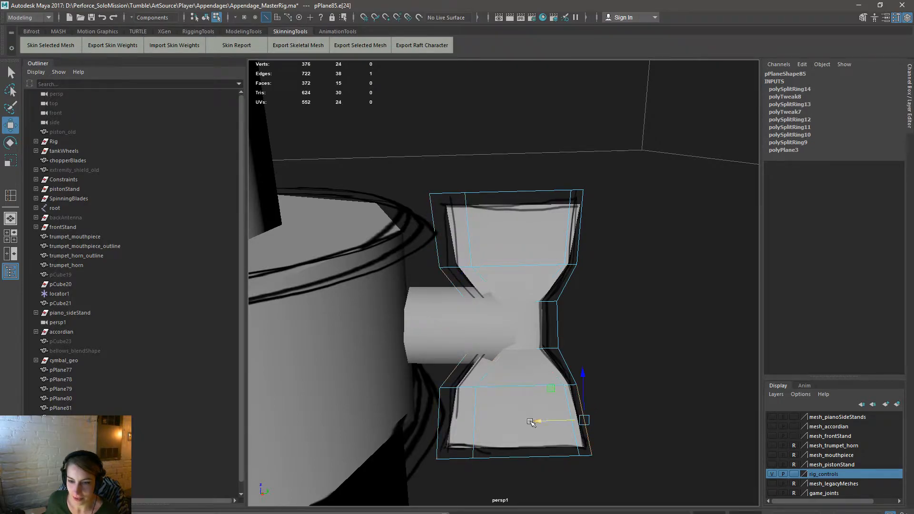
{"action": "left_click_drag", "start_coordinate": [531, 422], "coordinate": [546, 421]}
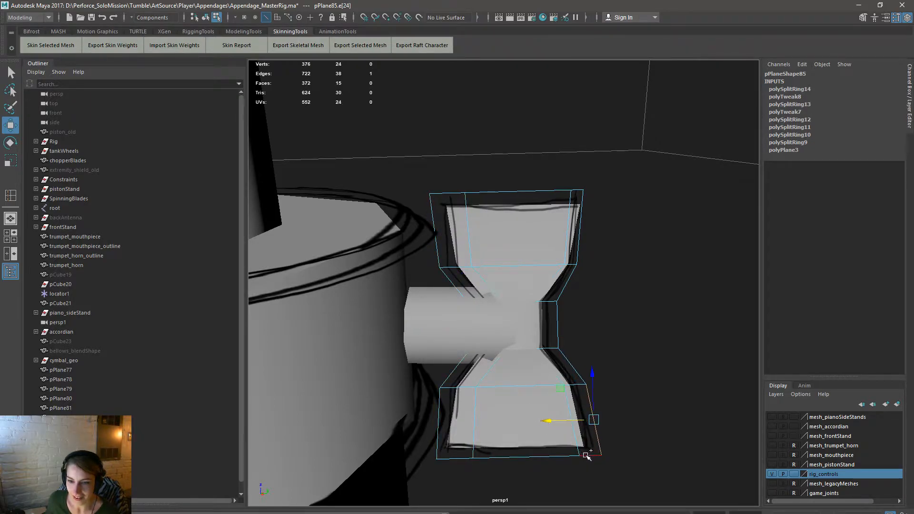
{"action": "left_click", "coordinate": [573, 414], "text": "shift"}
{"action": "left_click", "coordinate": [548, 369], "text": "shift"}
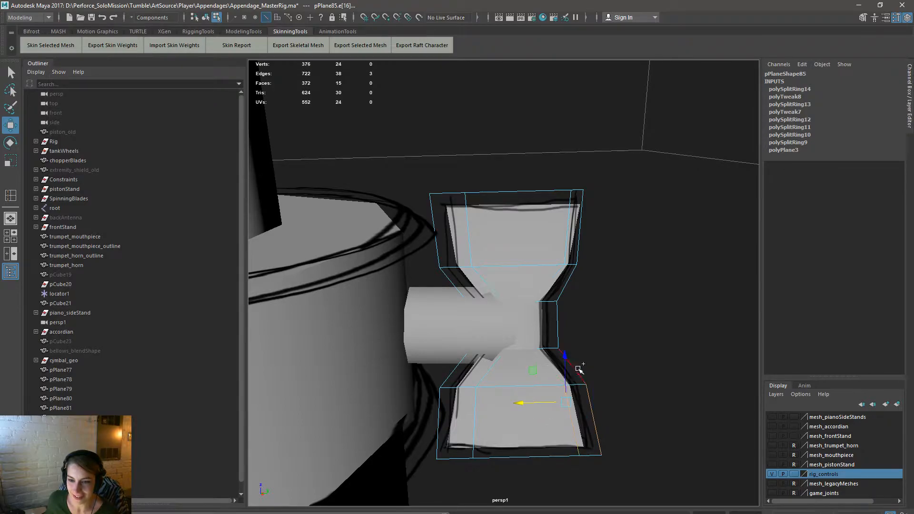
{"action": "left_click", "coordinate": [574, 368], "text": "shift"}
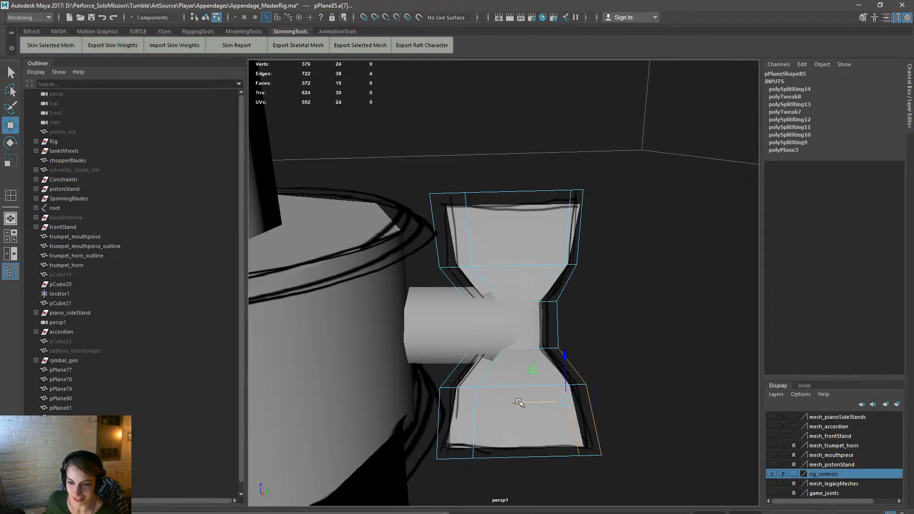
Step: Move the original plane's upper inner edge on the side away from the collar inward in X, and return to object selection
{"action": "left_click", "coordinate": [570, 236]}
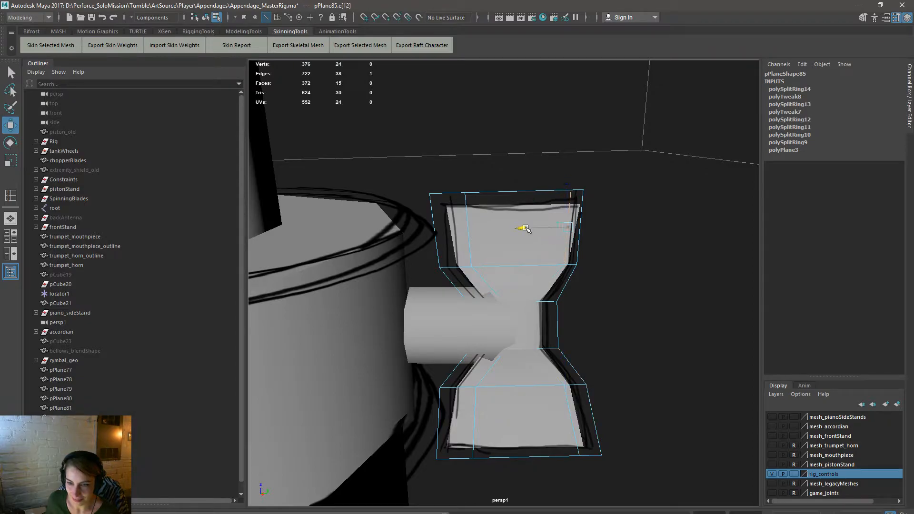
{"action": "left_click_drag", "start_coordinate": [524, 229], "coordinate": [511, 229]}
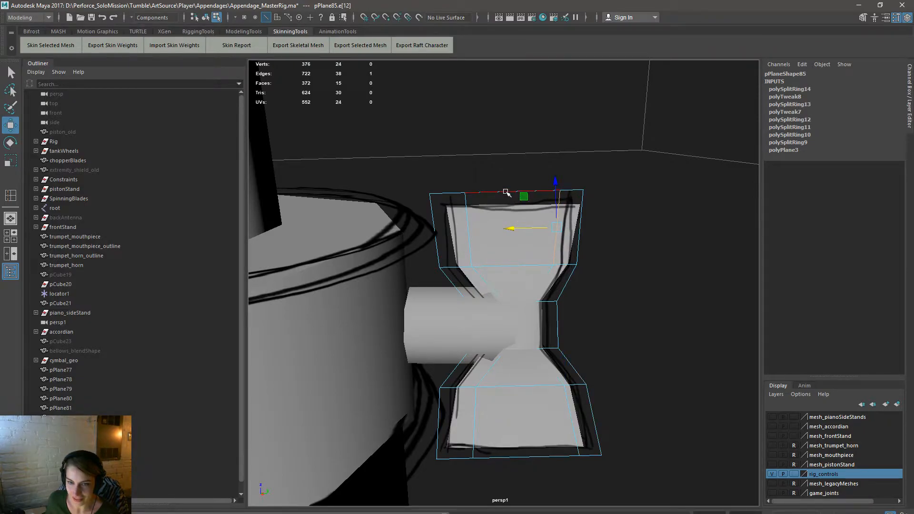
{"action": "left_click_drag", "start_coordinate": [505, 192], "coordinate": [405, 302], "text": "alt"}
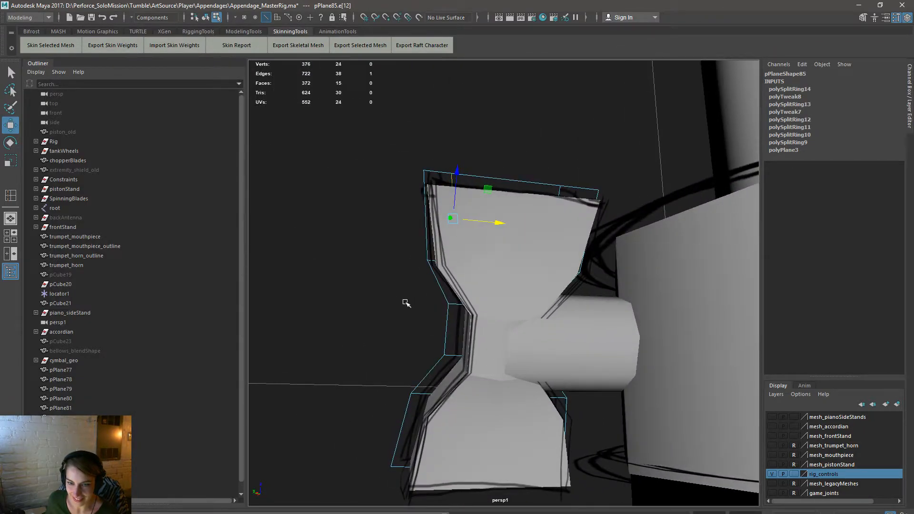
{"action": "left_click", "coordinate": [473, 324]}
{"action": "right_click_drag", "start_coordinate": [488, 185], "coordinate": [529, 160]}
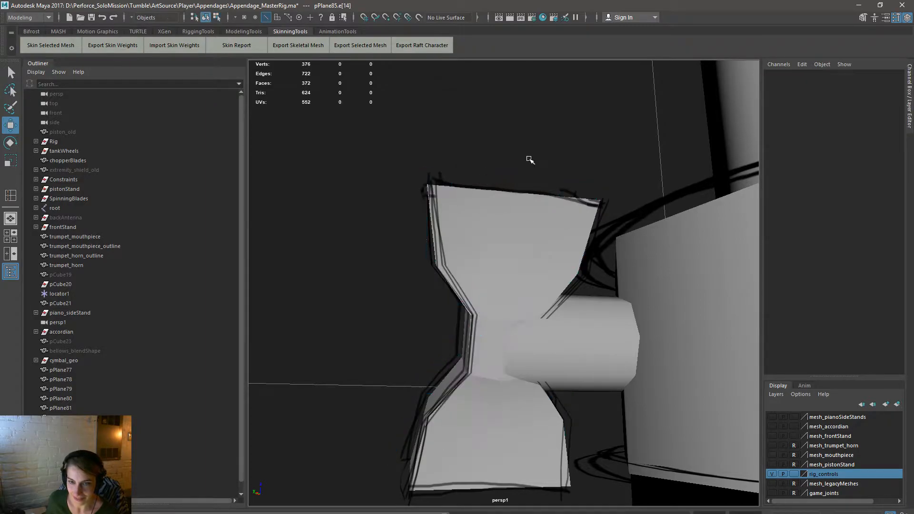
Step: Move all outer edges of the duplicated plane on the side away from the collar outward in X, clear of the wing nut's silhouette
{"action": "left_click", "coordinate": [466, 333]}
{"action": "right_click_drag", "start_coordinate": [601, 422], "coordinate": [584, 398], "text": "alt"}
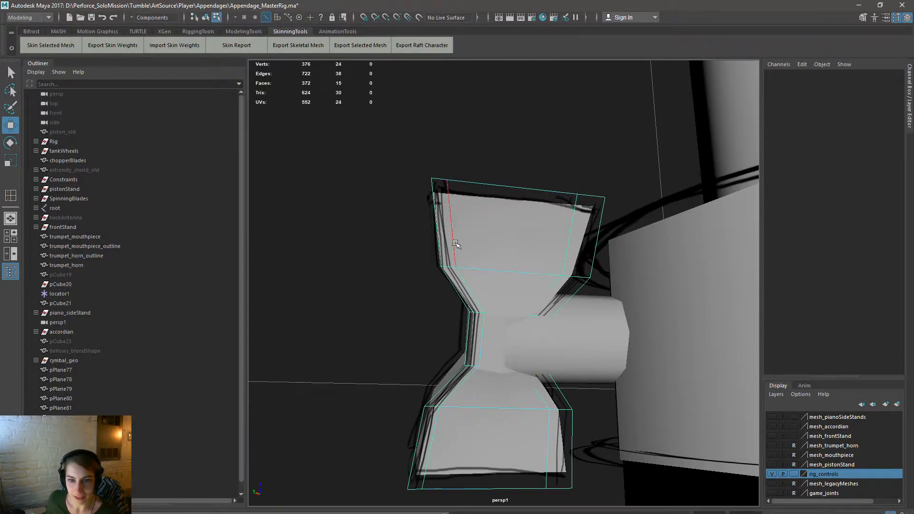
{"action": "left_click", "coordinate": [439, 240]}
{"action": "left_click", "coordinate": [463, 298], "text": "shift"}
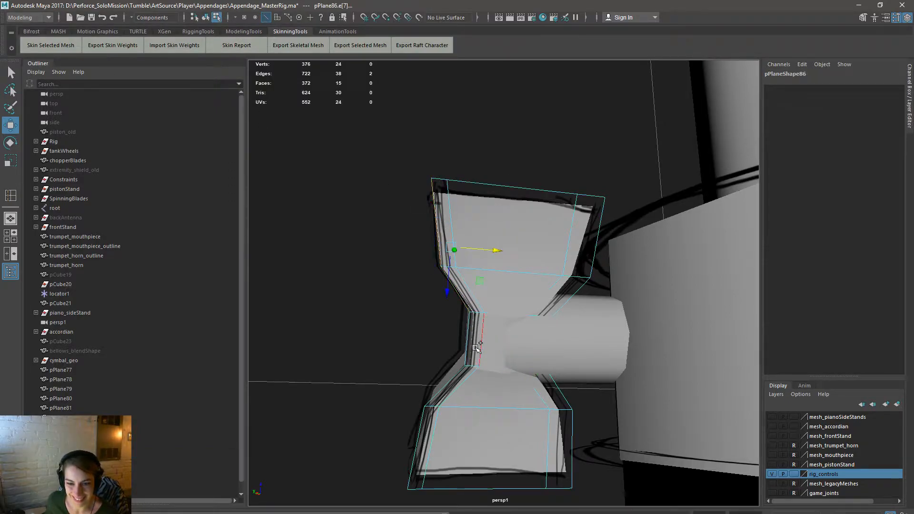
{"action": "left_click", "coordinate": [467, 351], "text": "shift"}
{"action": "left_click", "coordinate": [453, 377], "text": "shift"}
{"action": "left_click", "coordinate": [413, 439], "text": "shift"}
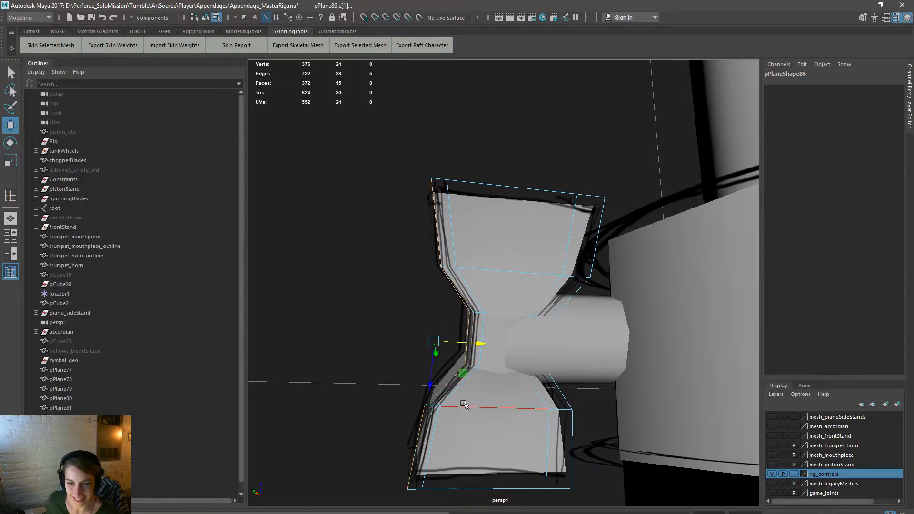
{"action": "left_click_drag", "start_coordinate": [477, 343], "coordinate": [464, 345]}
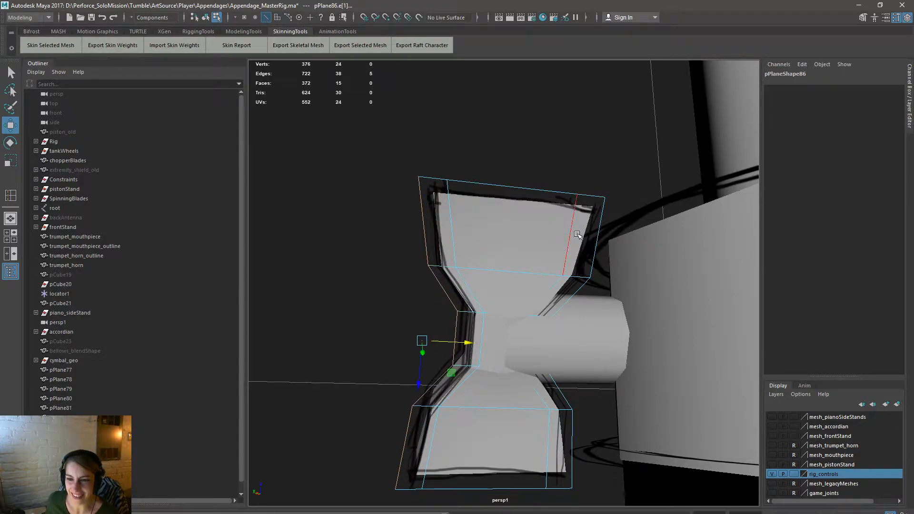
Step: Try to move the duplicated plane's collar-side outer edges slightly outward in X, and undo the move
{"action": "left_click", "coordinate": [597, 220]}
{"action": "left_click", "coordinate": [574, 295], "text": "shift"}
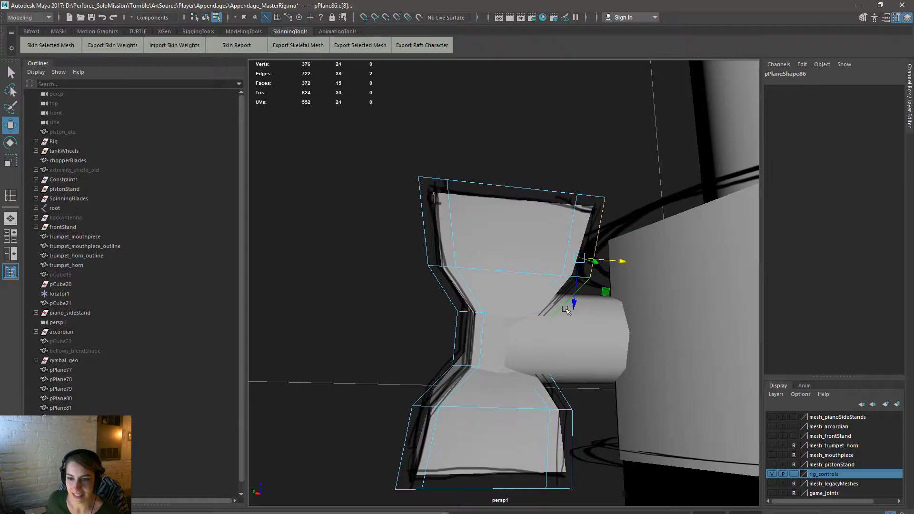
{"action": "left_click", "coordinate": [542, 344], "text": "shift"}
{"action": "left_click", "coordinate": [560, 395], "text": "shift"}
{"action": "left_click", "coordinate": [574, 434], "text": "shift"}
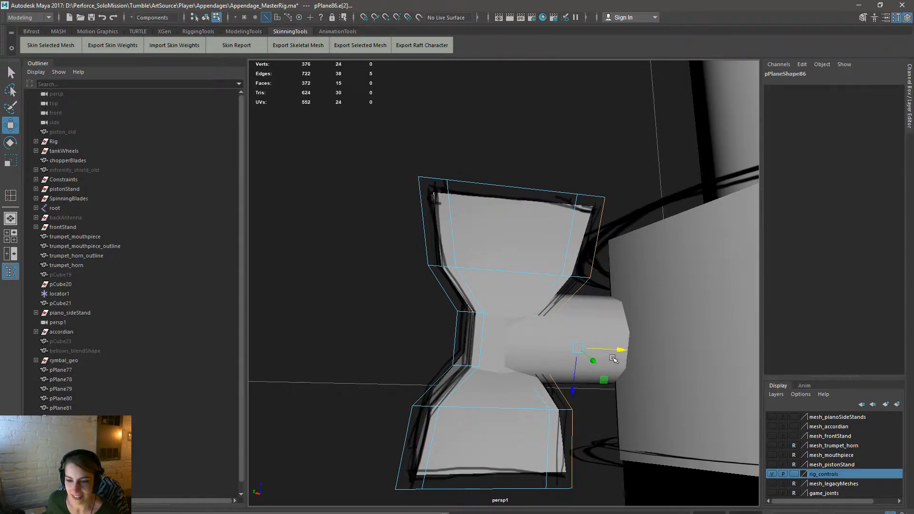
{"action": "left_click_drag", "start_coordinate": [620, 349], "coordinate": [625, 346]}
{"action": "key", "text": "ctrl+z"}
Step: Leave edge editing on the duplicated plane, return to object selection and deselect everything
{"action": "left_click", "coordinate": [597, 220]}
{"action": "left_click_drag", "start_coordinate": [631, 237], "coordinate": [740, 275]}
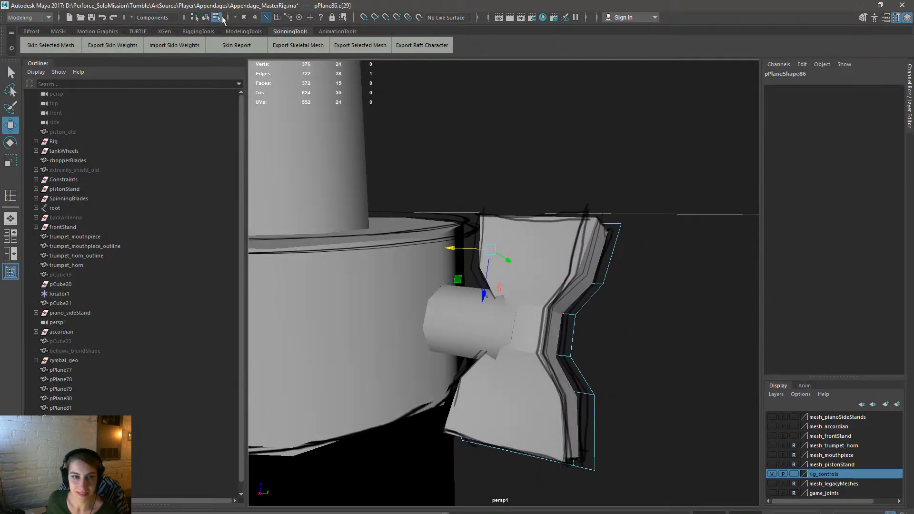
{"action": "left_click", "coordinate": [205, 17]}
{"action": "left_click", "coordinate": [590, 98]}
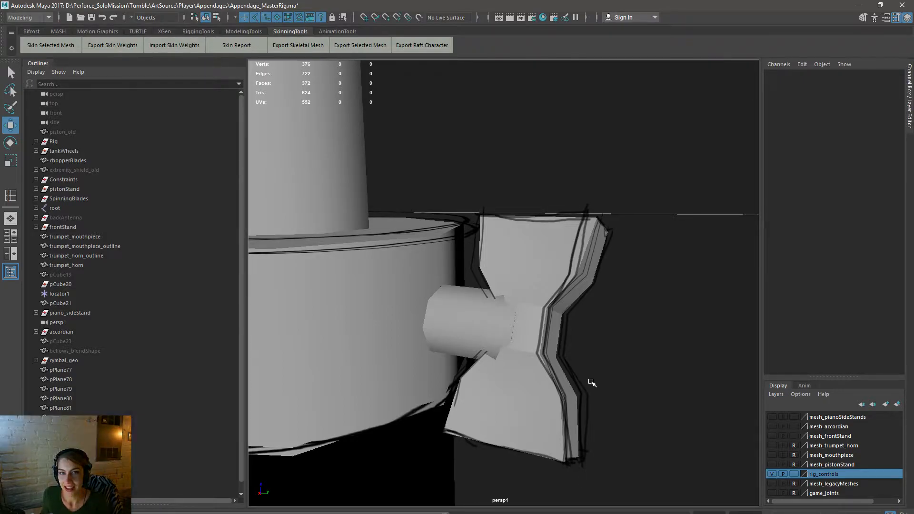
Step: Add the rig scene file to the default pending changelist
{"action": "left_click_drag", "start_coordinate": [642, 389], "coordinate": [616, 385], "text": "alt"}
{"action": "middle_click_drag", "start_coordinate": [616, 386], "coordinate": [625, 398], "text": "alt"}
{"action": "right_click_drag", "start_coordinate": [625, 399], "coordinate": [410, 309], "text": "alt"}
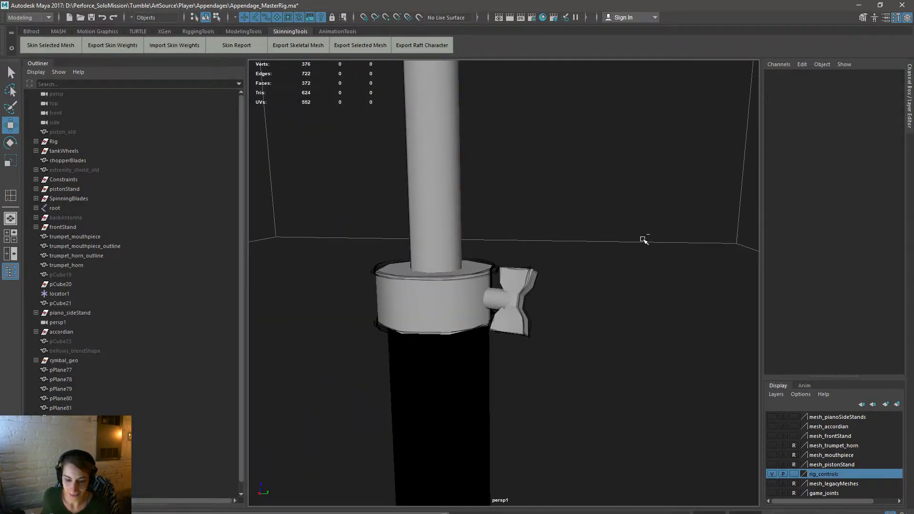
{"action": "left_click", "coordinate": [456, 292]}
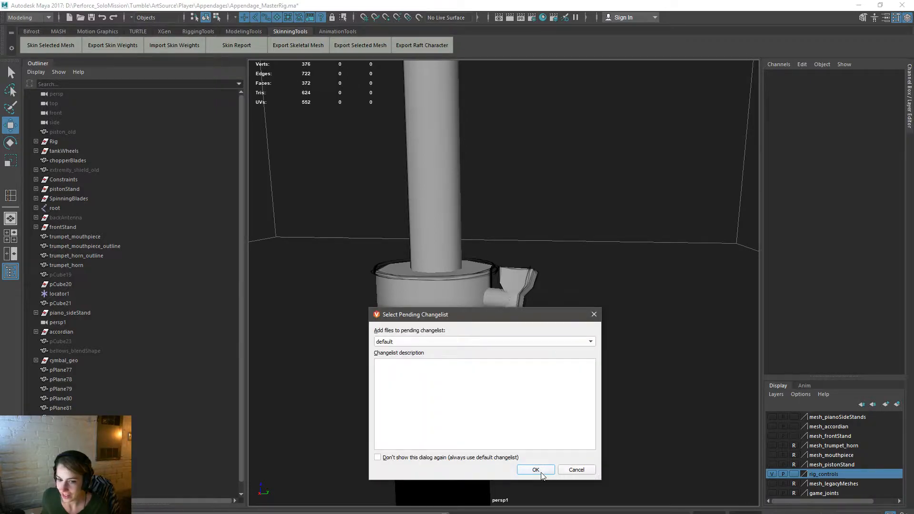
{"action": "left_click", "coordinate": [542, 475]}
Step: Start opening another scene and browse from the Appendages folder to the root of the C: drive
{"action": "key", "text": "ctrl+o"}
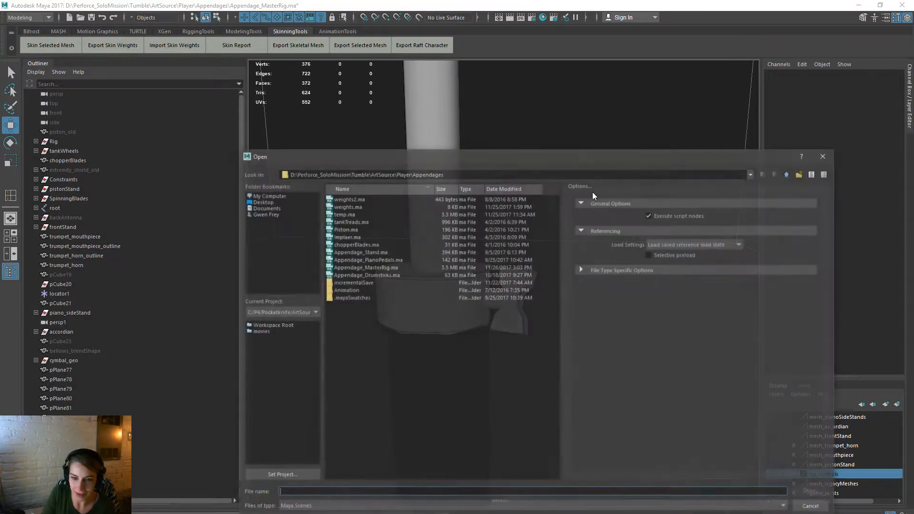
{"action": "left_click", "coordinate": [788, 173]}
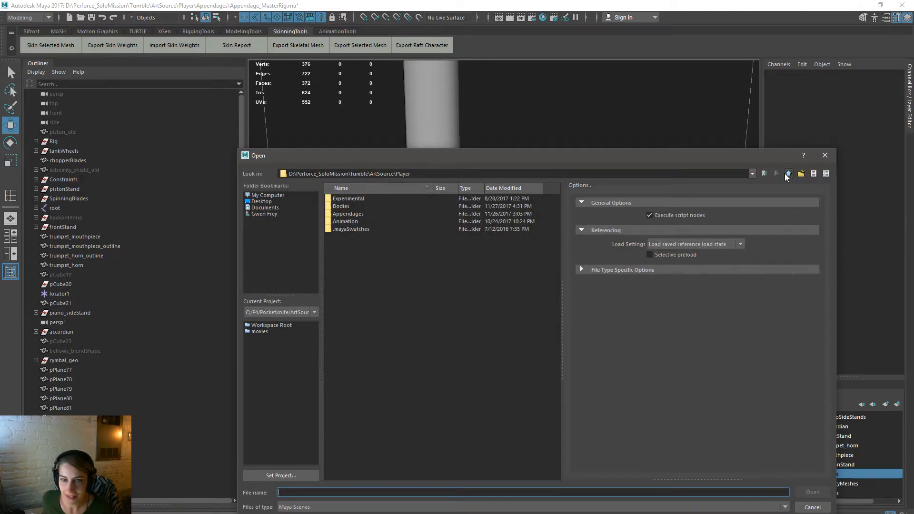
{"action": "left_click", "coordinate": [788, 173]}
{"action": "left_click", "coordinate": [788, 174]}
{"action": "left_click", "coordinate": [788, 173]}
{"action": "left_click", "coordinate": [787, 174]}
{"action": "left_click", "coordinate": [788, 173]}
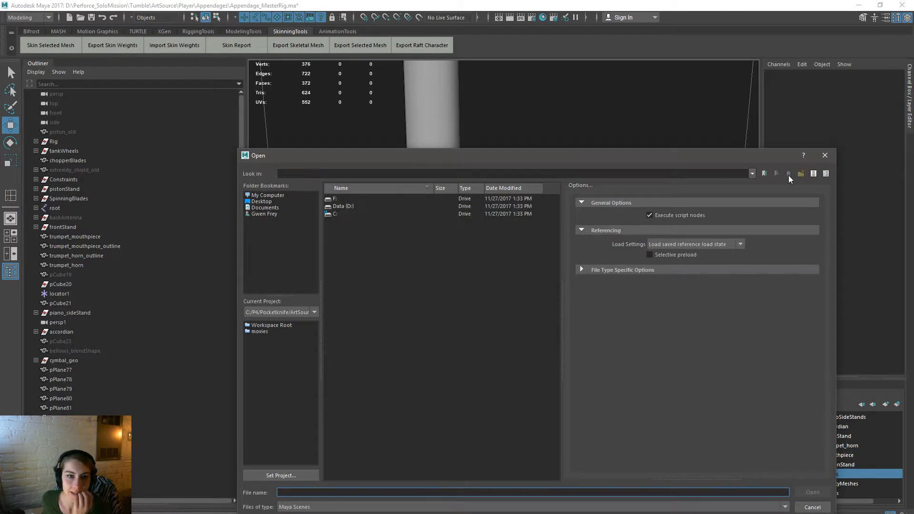
{"action": "left_click", "coordinate": [335, 214]}
{"action": "double_click", "coordinate": [335, 214]}
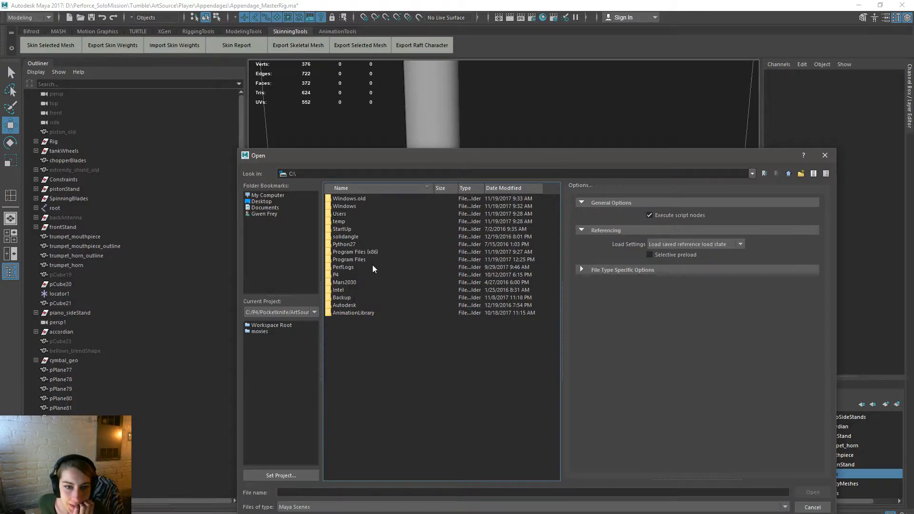
Step: Browse to the C:\P4\River\ArtSource folder for the scene to open
{"action": "double_click", "coordinate": [347, 270]}
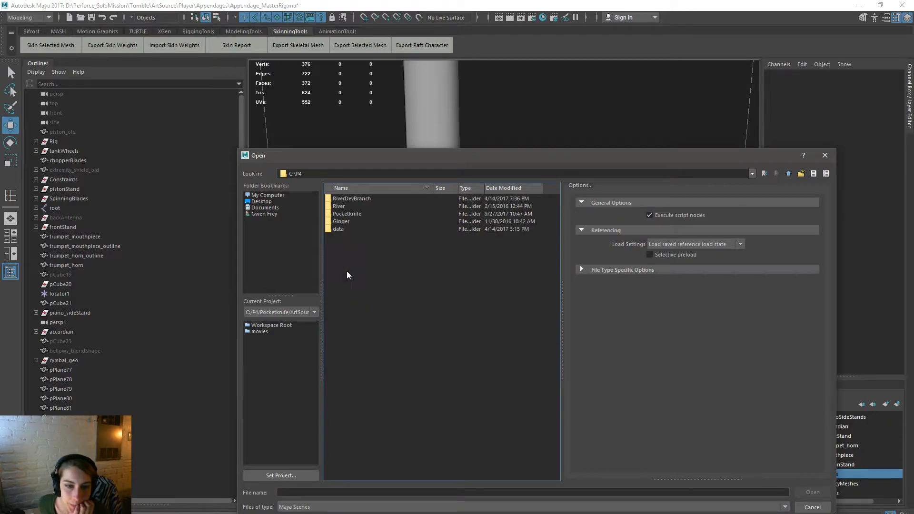
{"action": "double_click", "coordinate": [345, 207]}
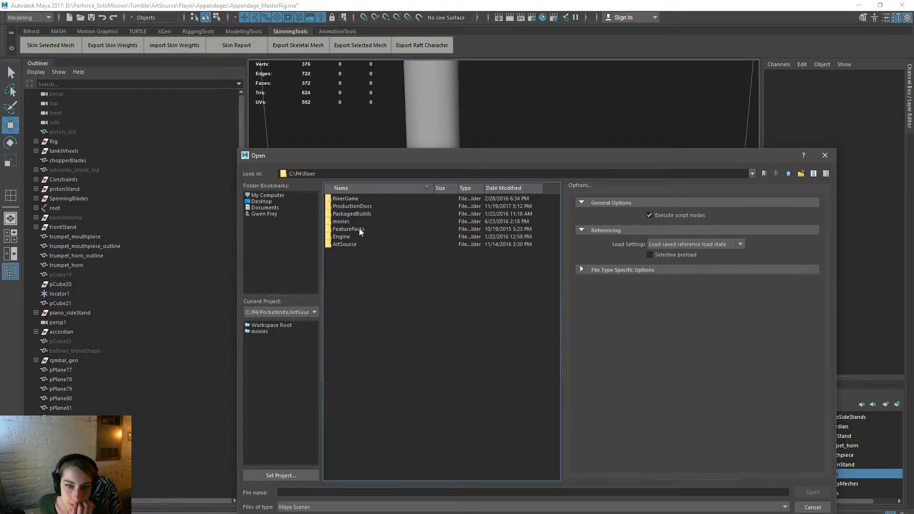
{"action": "double_click", "coordinate": [345, 245]}
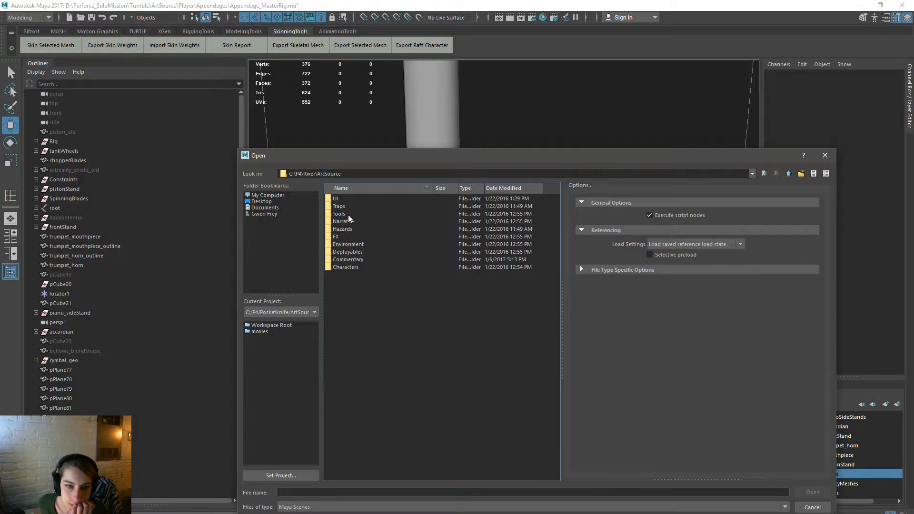
Step: Look through the Characters and AnimatedProps folders for a scene, and go back to the River ArtSource folder
{"action": "double_click", "coordinate": [362, 266]}
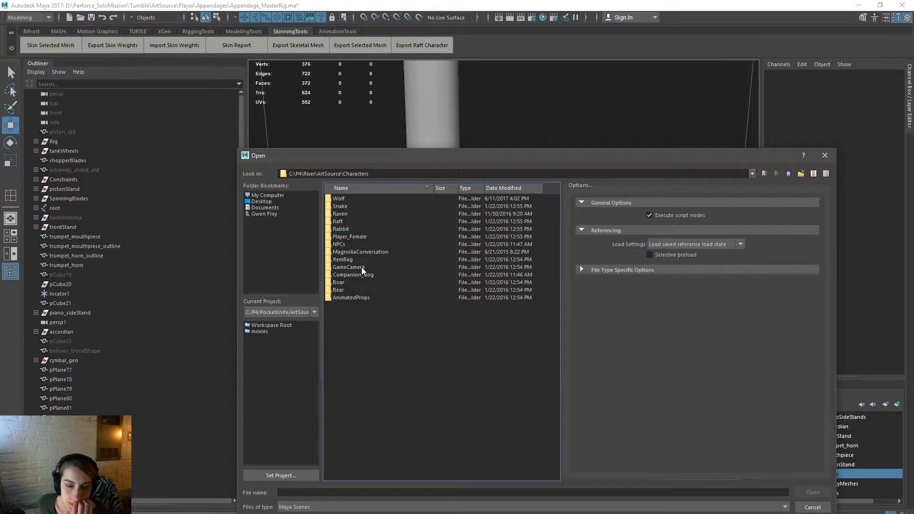
{"action": "double_click", "coordinate": [359, 296]}
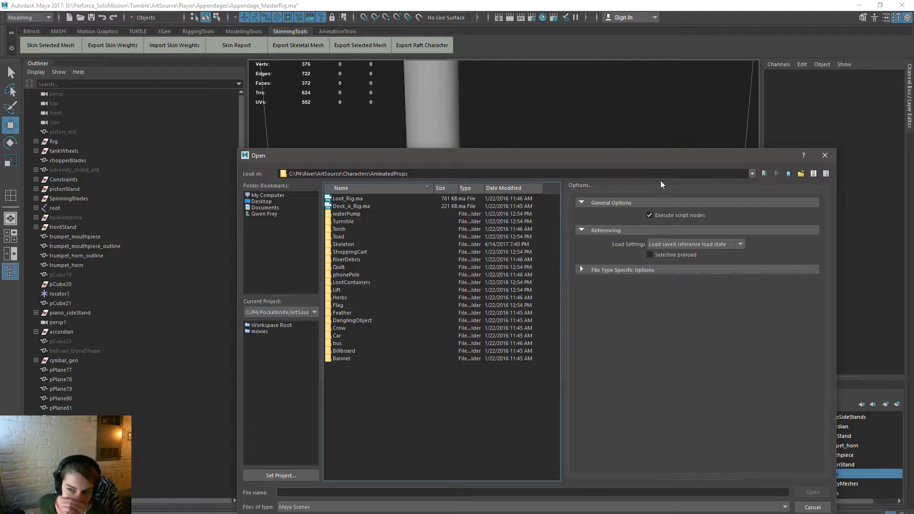
{"action": "left_click", "coordinate": [788, 174]}
{"action": "left_click", "coordinate": [788, 174]}
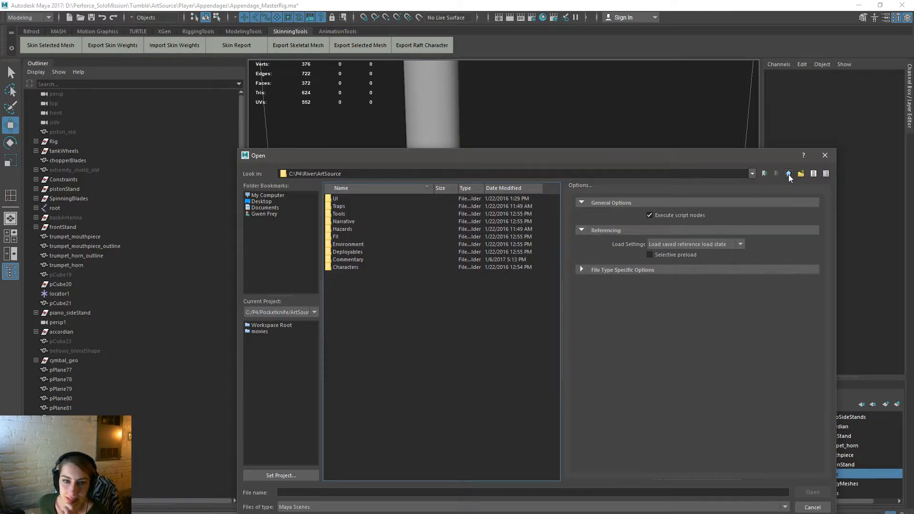
{"action": "left_click", "coordinate": [788, 174]}
{"action": "left_click", "coordinate": [763, 174]}
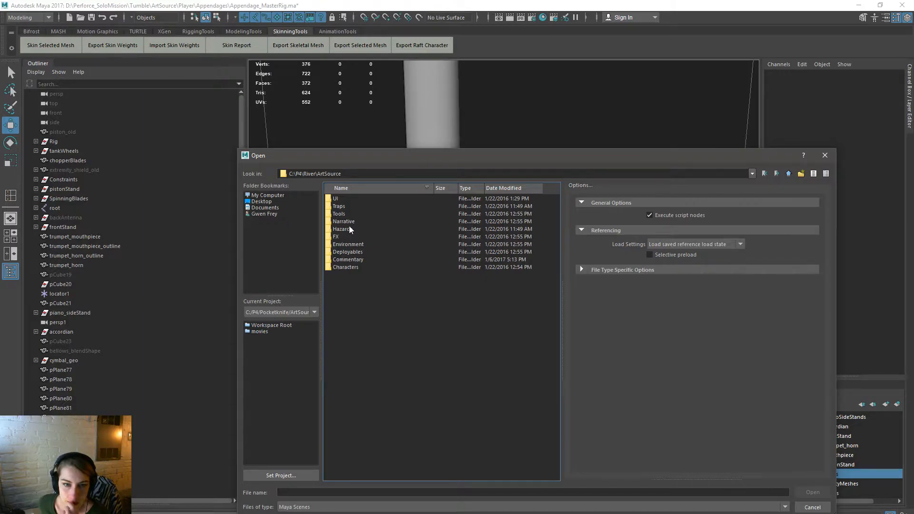
Step: Open BoxTrap_SetUp.ma from the Traps\Box\Animation folder, saving the changes to the appendage master rig scene
{"action": "double_click", "coordinate": [353, 205]}
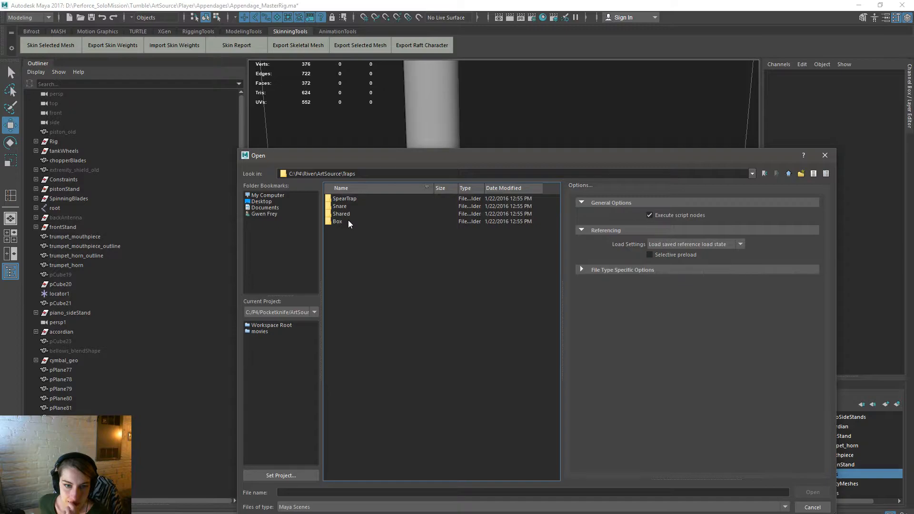
{"action": "double_click", "coordinate": [348, 222]}
{"action": "double_click", "coordinate": [354, 215]}
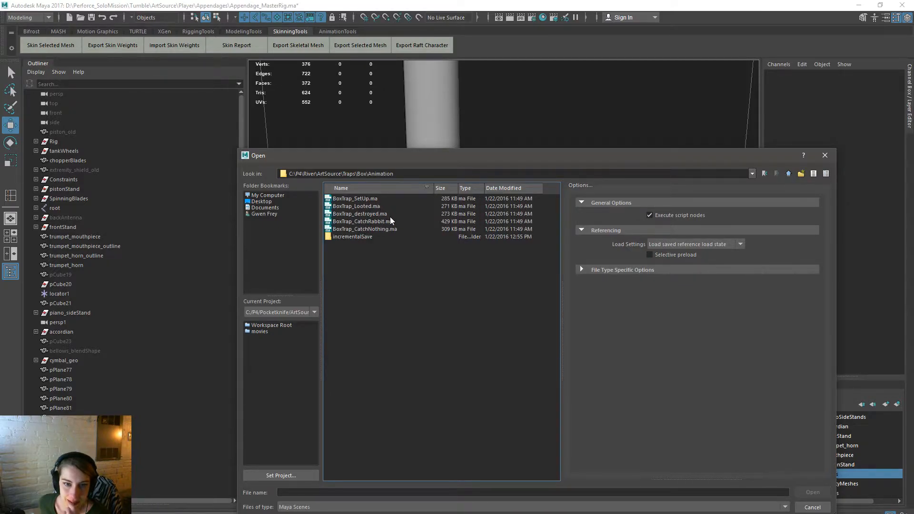
{"action": "double_click", "coordinate": [383, 199]}
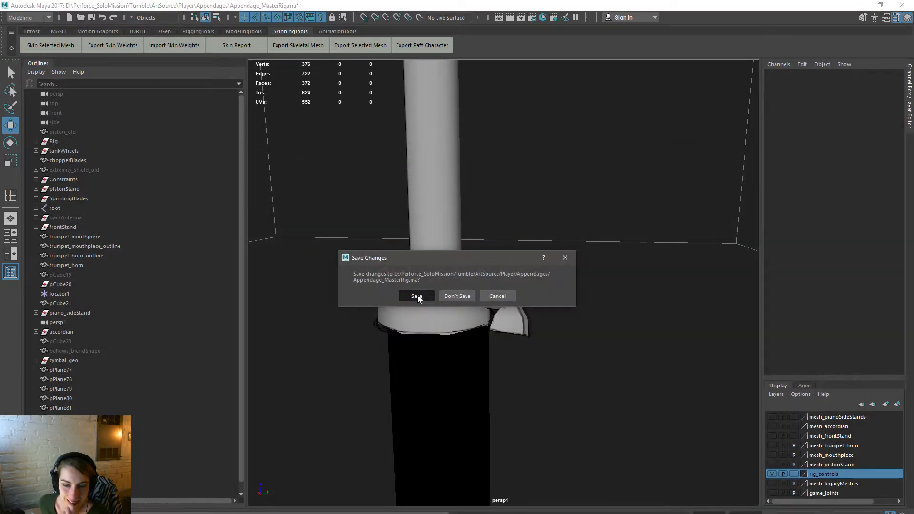
{"action": "left_click", "coordinate": [417, 296]}
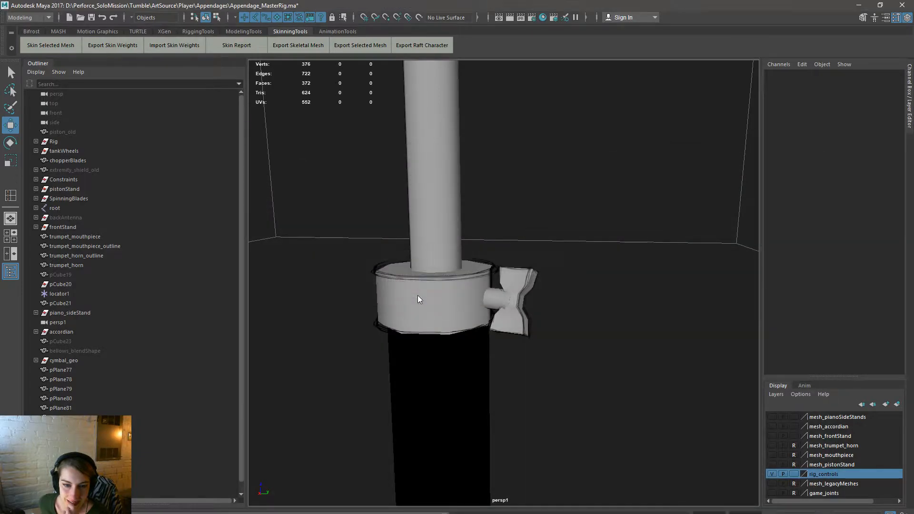
{"action": "left_click", "coordinate": [493, 280]}
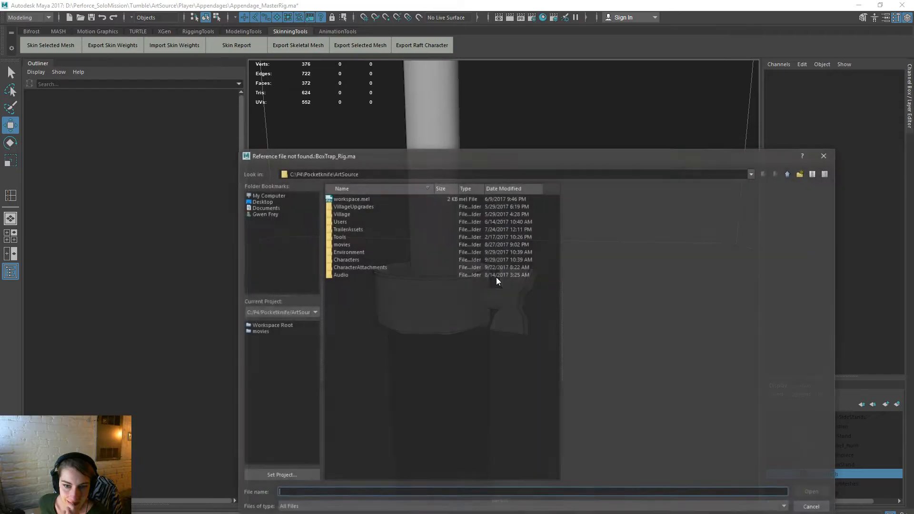
Step: Relink the missing rig reference to BoxTrap_Rig.ma in the C:\P4\River\ArtSource\Traps\Box folder
{"action": "left_click", "coordinate": [750, 174]}
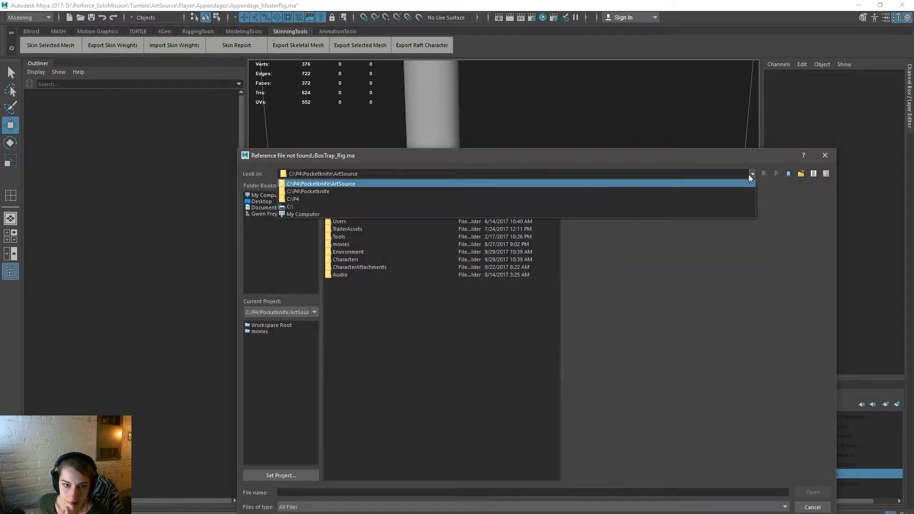
{"action": "left_click", "coordinate": [460, 208]}
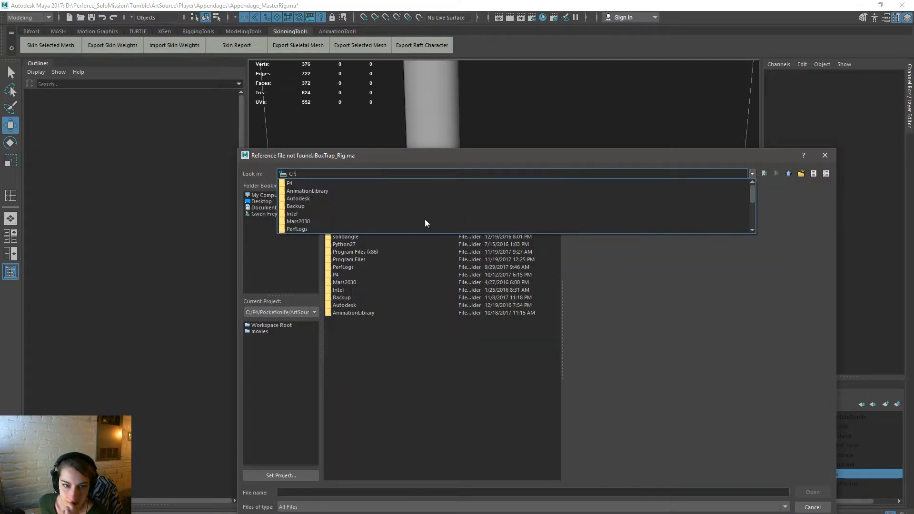
{"action": "left_click", "coordinate": [433, 425]}
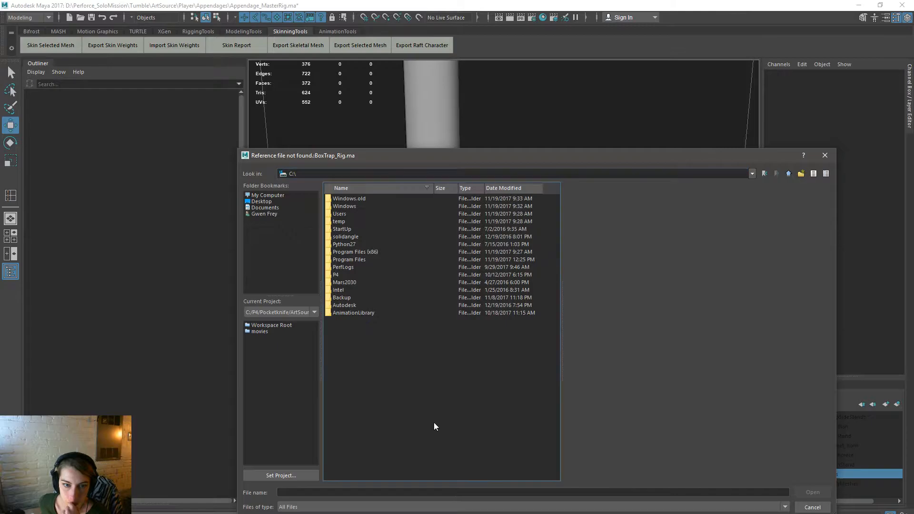
{"action": "double_click", "coordinate": [346, 275]}
{"action": "double_click", "coordinate": [351, 246]}
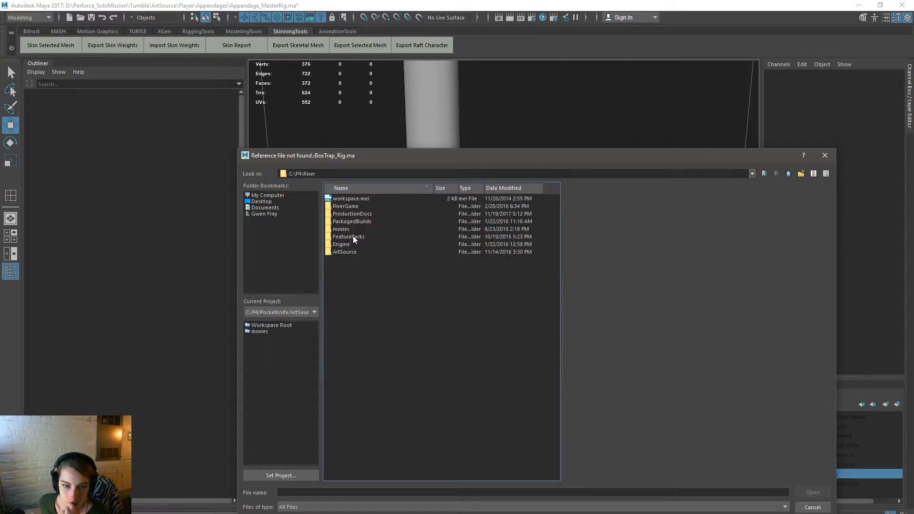
{"action": "left_click", "coordinate": [364, 213]}
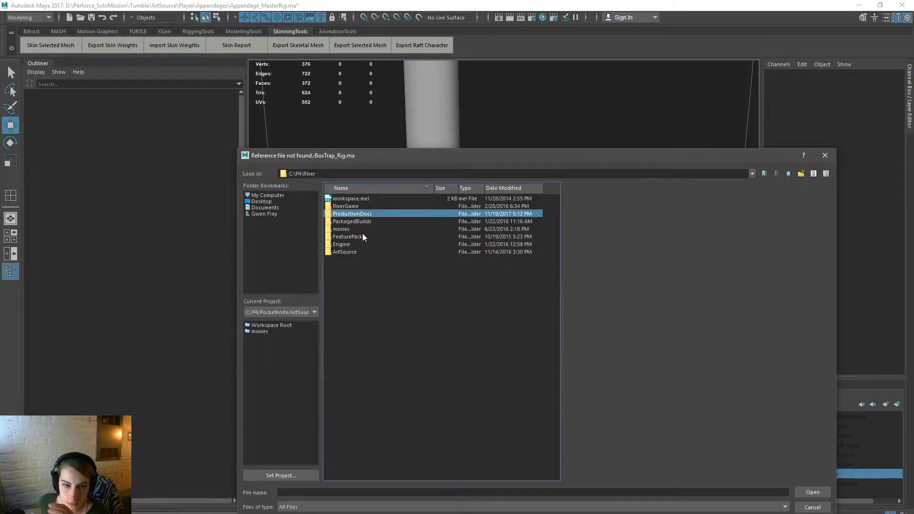
{"action": "double_click", "coordinate": [364, 252]}
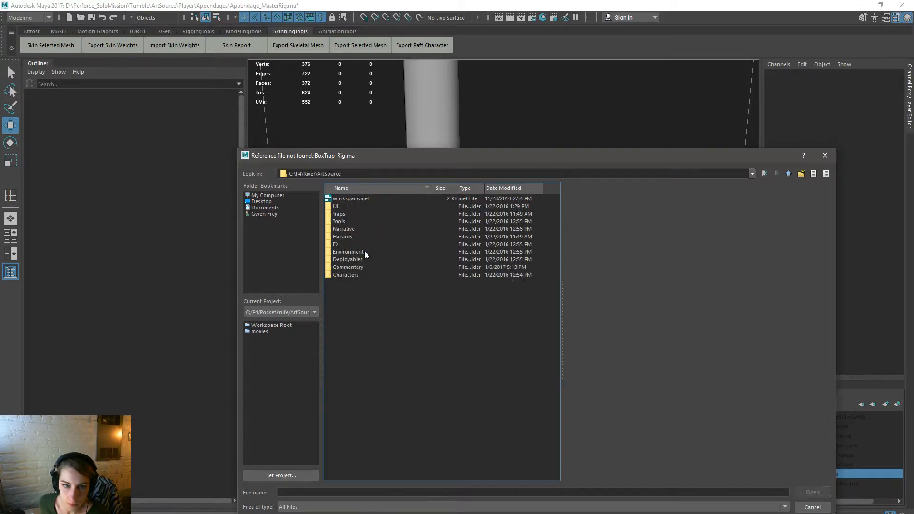
{"action": "double_click", "coordinate": [351, 215]}
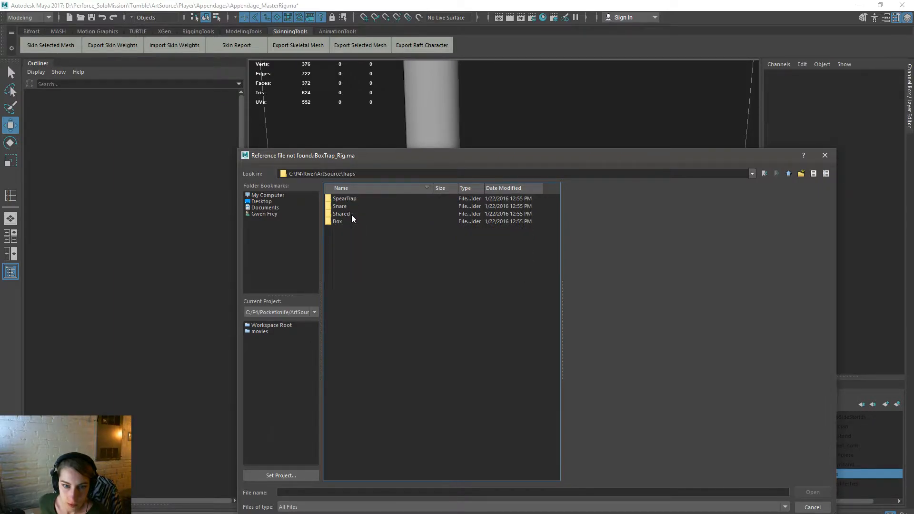
{"action": "double_click", "coordinate": [351, 221]}
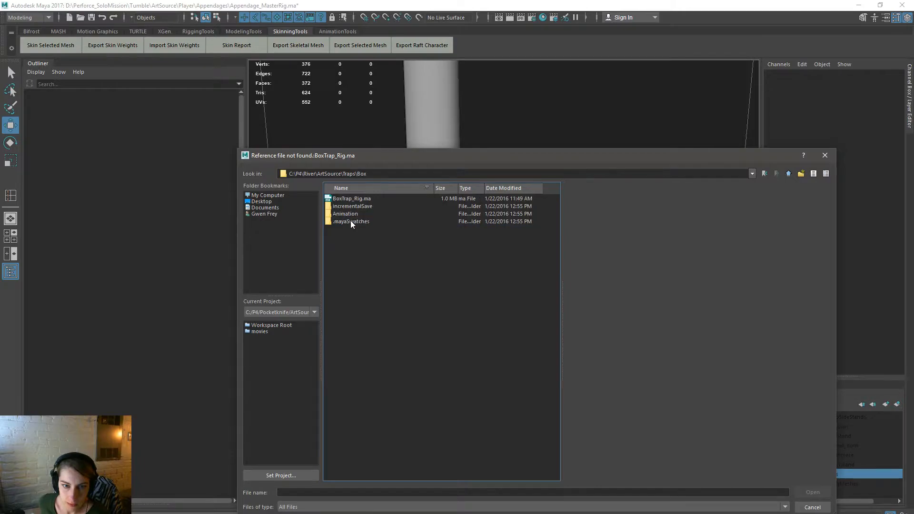
{"action": "double_click", "coordinate": [361, 198]}
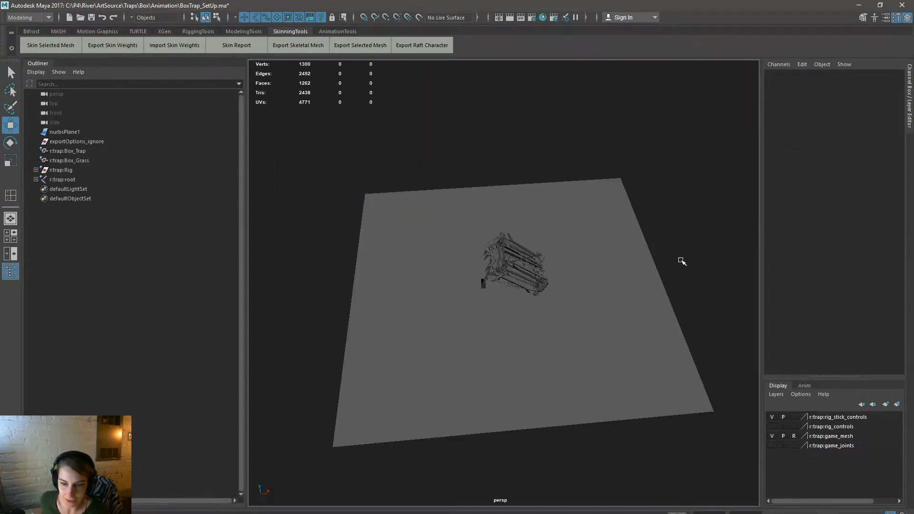
Step: Display the scene shaded with textures and make the r:trap:game_mesh layer's objects selectable
{"action": "key", "text": "6"}
{"action": "mouse_move", "coordinate": [416, 281]}
{"action": "left_mouse_down", "text": "alt"}
{"action": "mouse_move", "coordinate": [599, 333]}
{"action": "mouse_move", "coordinate": [671, 320]}
{"action": "mouse_move", "coordinate": [468, 294]}
{"action": "mouse_move", "coordinate": [480, 285]}
{"action": "left_mouse_up", "text": "alt"}
{"action": "key", "text": "7"}
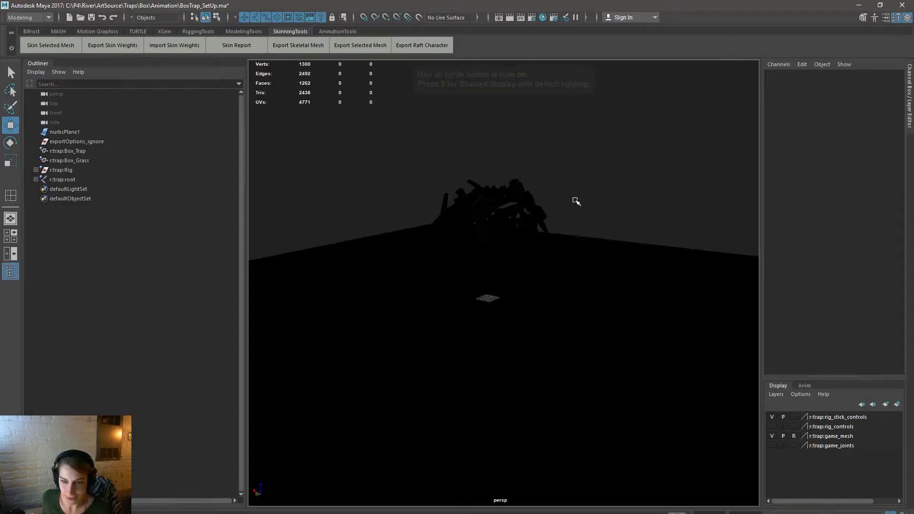
{"action": "key", "text": "6"}
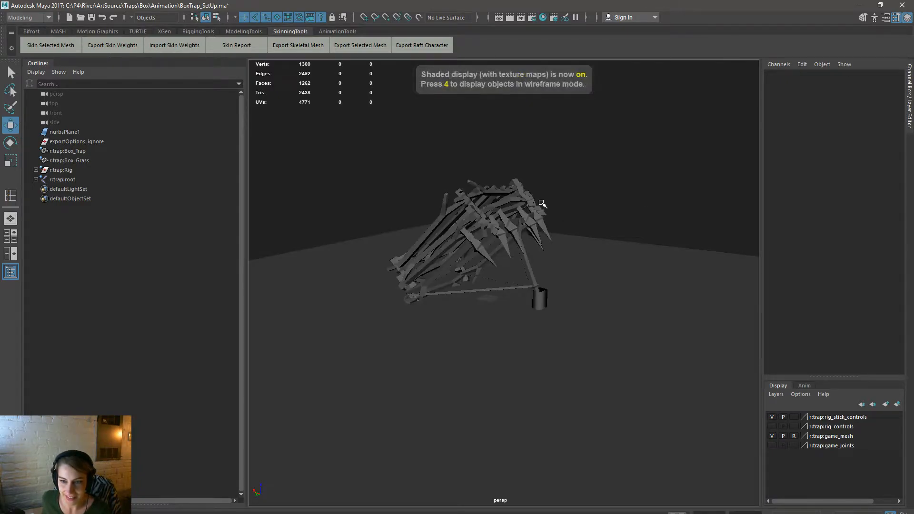
{"action": "left_click", "coordinate": [793, 436]}
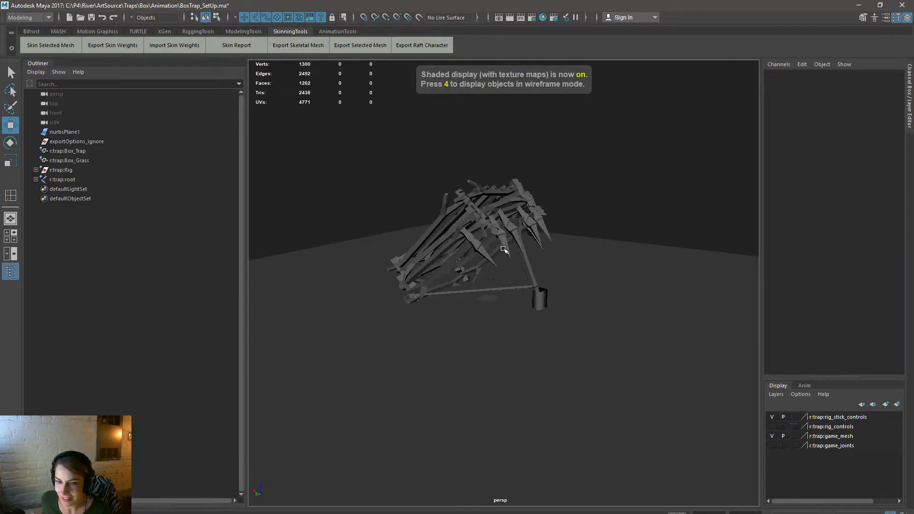
Step: Open the color file texture of the Box_Trap mesh's material and start browsing for its image
{"action": "left_click", "coordinate": [475, 208]}
{"action": "right_click_drag", "start_coordinate": [475, 208], "coordinate": [489, 430]}
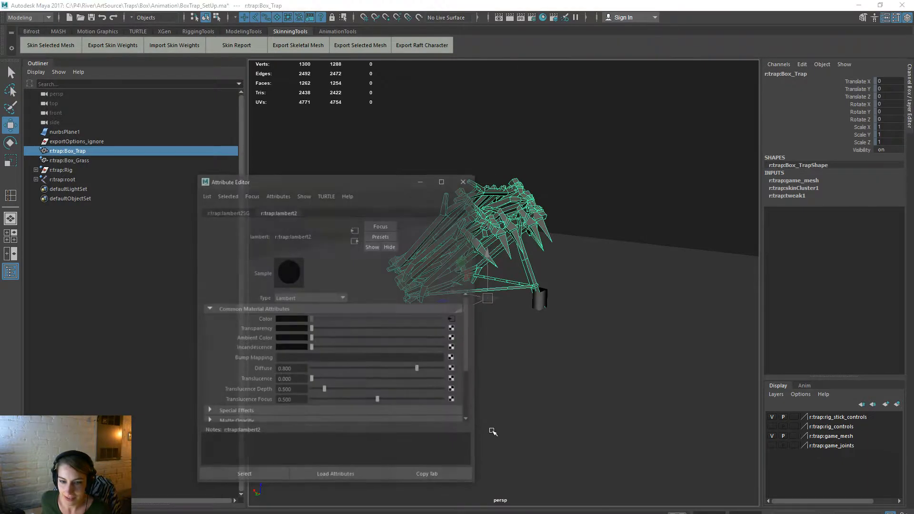
{"action": "left_click", "coordinate": [453, 319]}
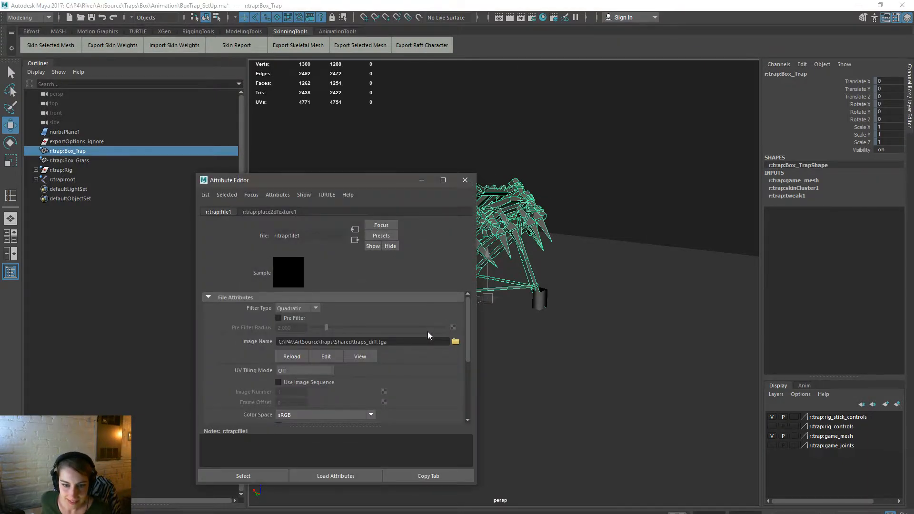
{"action": "left_click", "coordinate": [453, 342]}
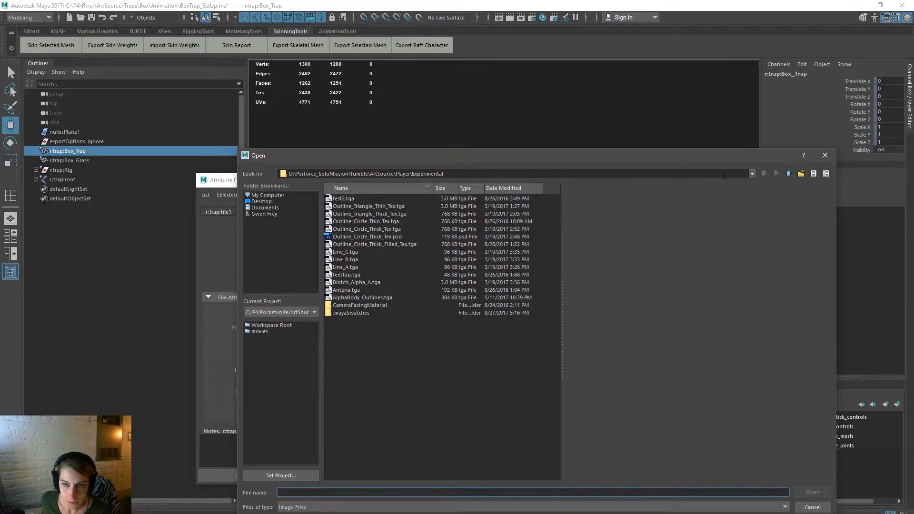
Step: Browse to the C:\P4\River\ArtSource\Traps folder for the texture image
{"action": "left_click", "coordinate": [751, 174]}
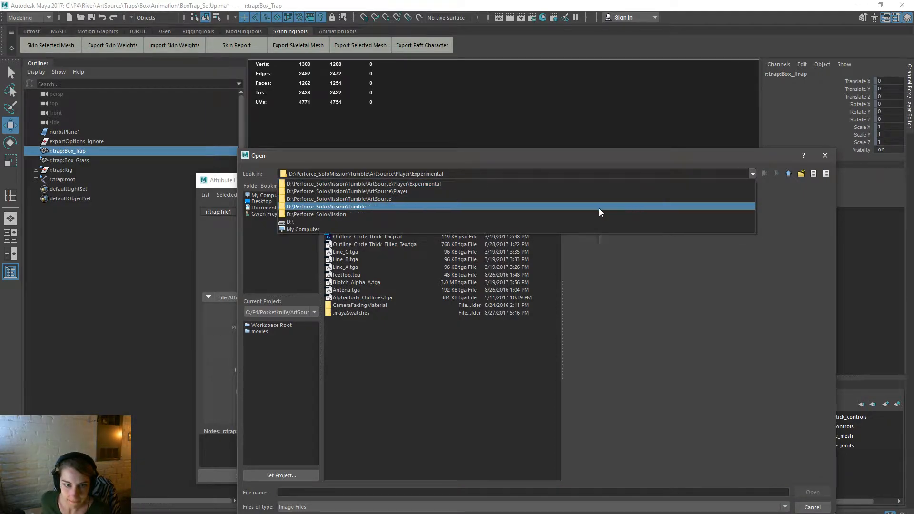
{"action": "left_click", "coordinate": [515, 222]}
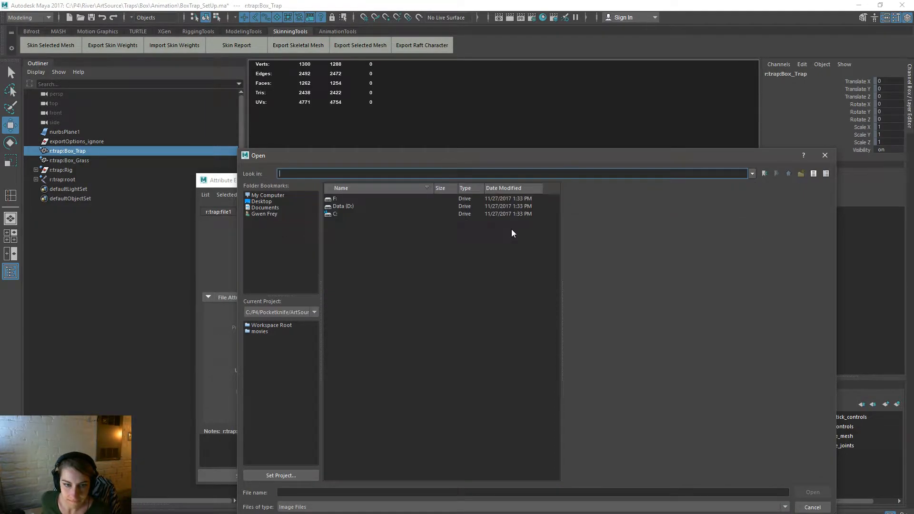
{"action": "double_click", "coordinate": [333, 215]}
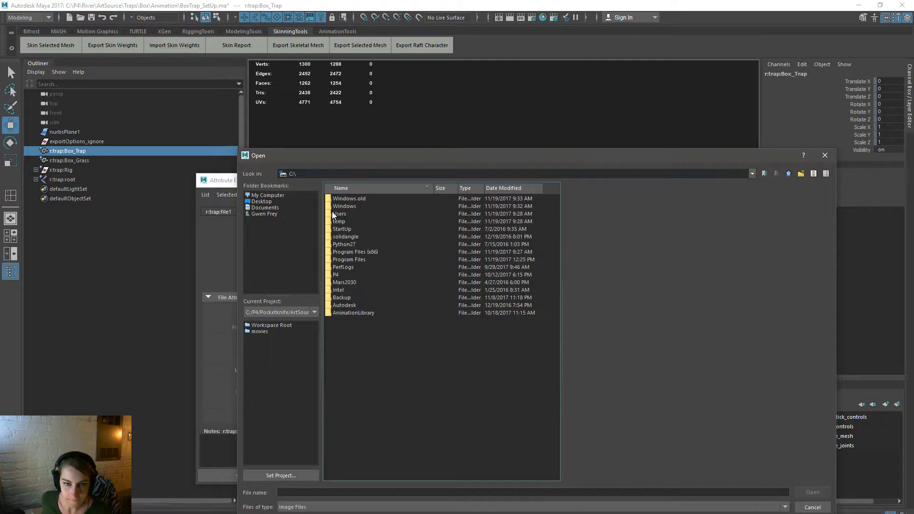
{"action": "double_click", "coordinate": [352, 274]}
{"action": "double_click", "coordinate": [358, 207]}
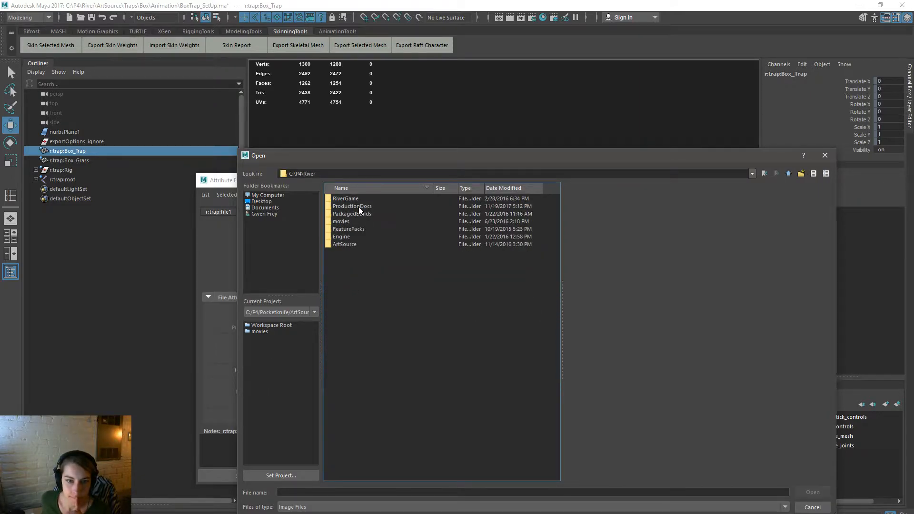
{"action": "double_click", "coordinate": [350, 243]}
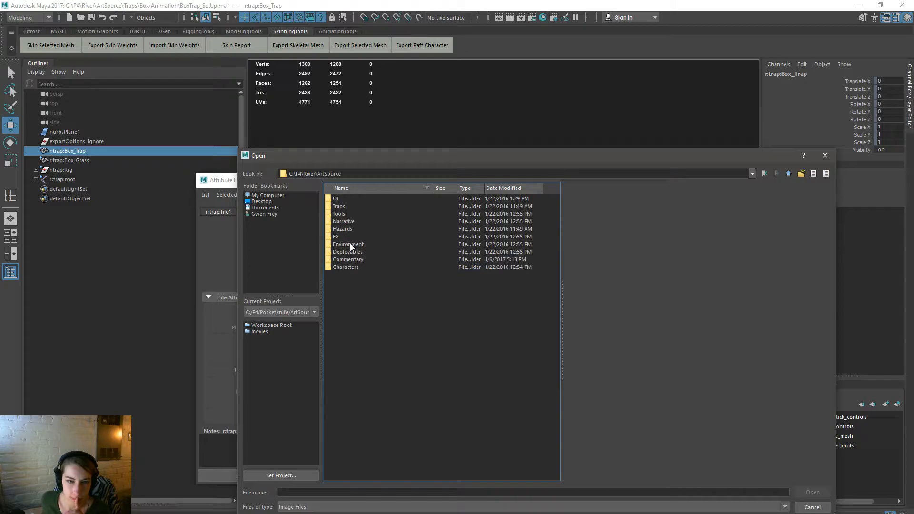
{"action": "double_click", "coordinate": [352, 207]}
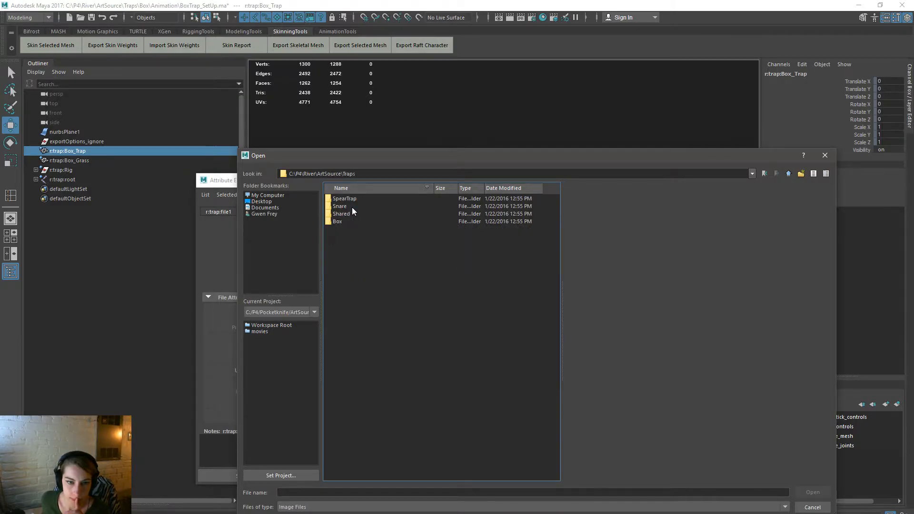
Step: Look in the Box folder for the texture image and return to the Traps folder
{"action": "double_click", "coordinate": [343, 222]}
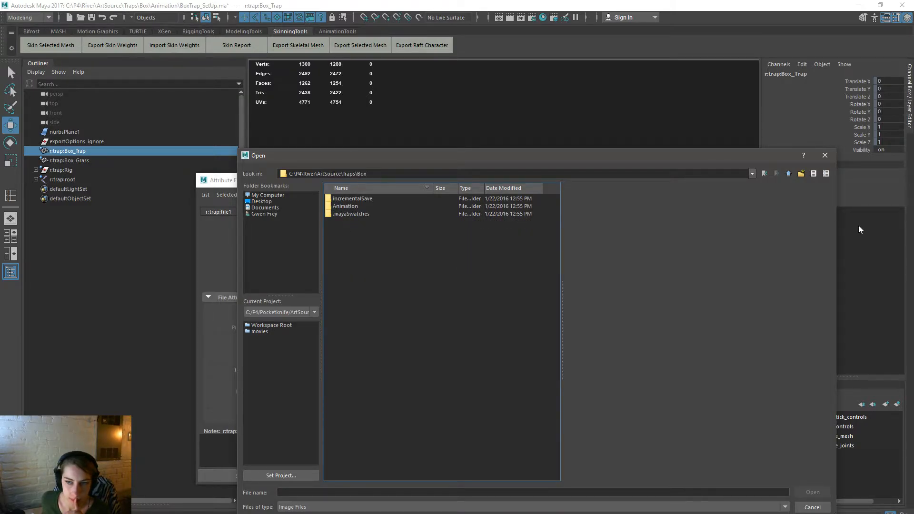
{"action": "left_click", "coordinate": [788, 174]}
{"action": "left_click", "coordinate": [788, 174]}
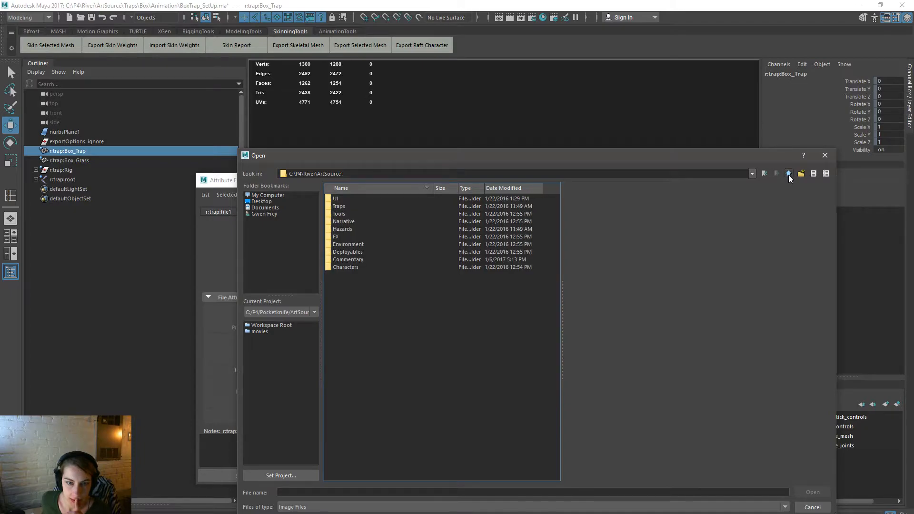
{"action": "double_click", "coordinate": [341, 206]}
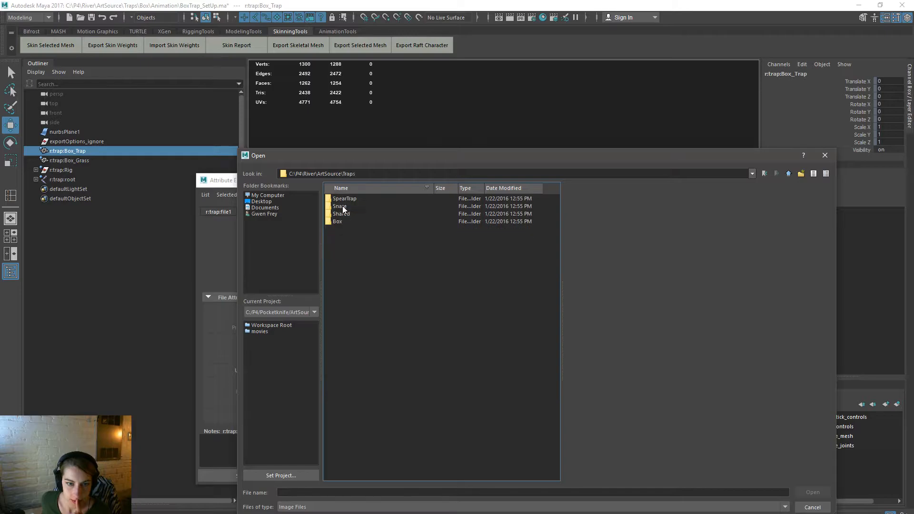
Step: Assign traps_diff.tga from the Shared folder as the texture image, close the attributes and deselect the trap
{"action": "left_click_drag", "start_coordinate": [374, 153], "coordinate": [411, 168]}
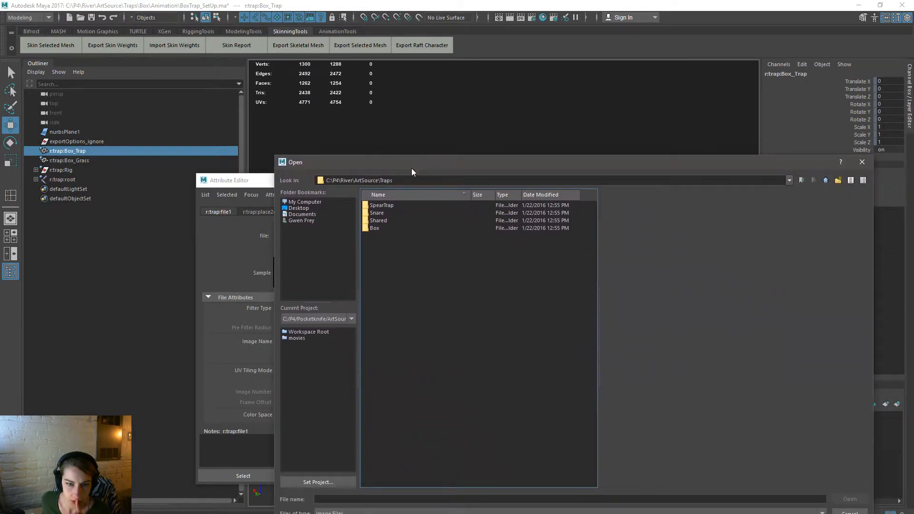
{"action": "double_click", "coordinate": [389, 220]}
{"action": "double_click", "coordinate": [386, 205]}
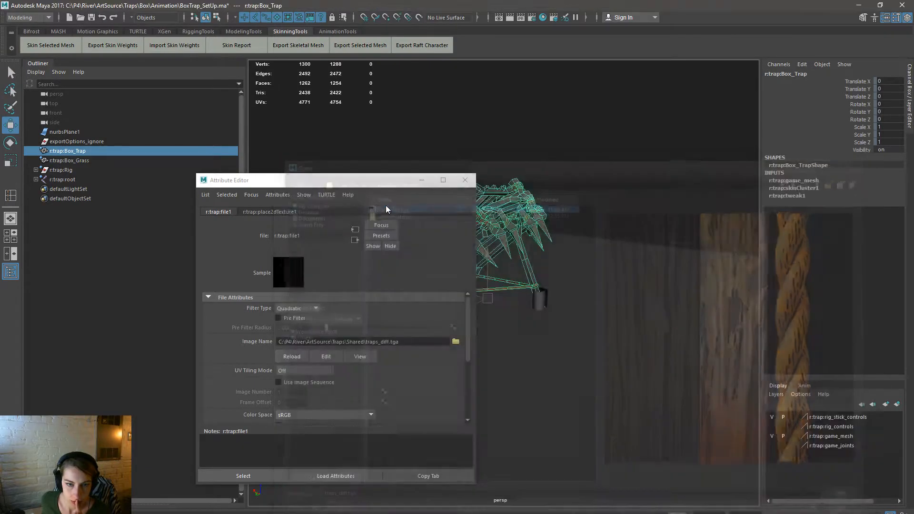
{"action": "left_click", "coordinate": [464, 180]}
{"action": "left_click", "coordinate": [498, 142]}
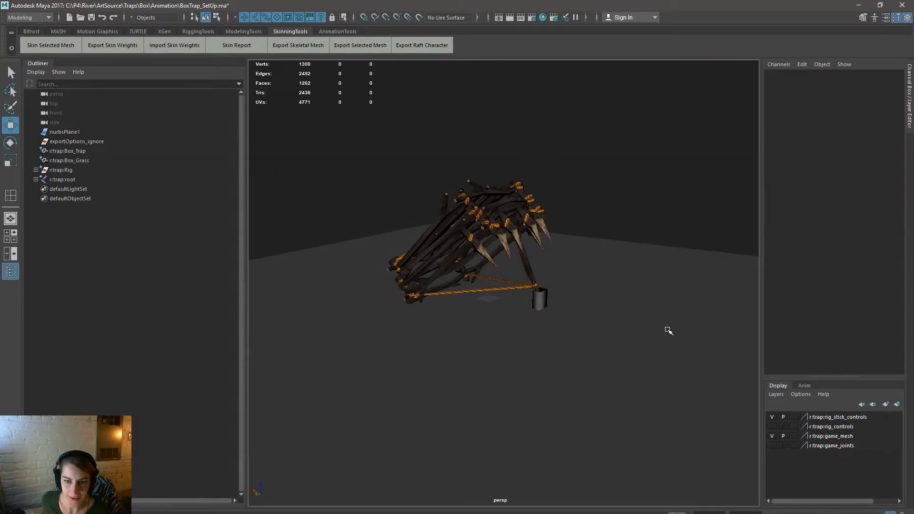
Step: Toggle the r:trap:rig_controls layer's visibility on and off, and scrub through the box trap's animation
{"action": "left_click_drag", "start_coordinate": [667, 330], "coordinate": [637, 370], "text": "alt"}
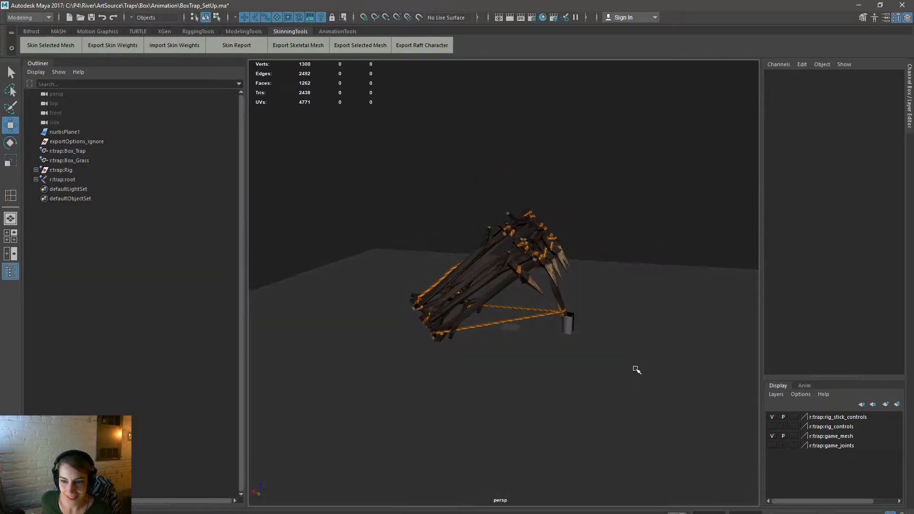
{"action": "left_click", "coordinate": [775, 426]}
{"action": "left_click", "coordinate": [774, 426]}
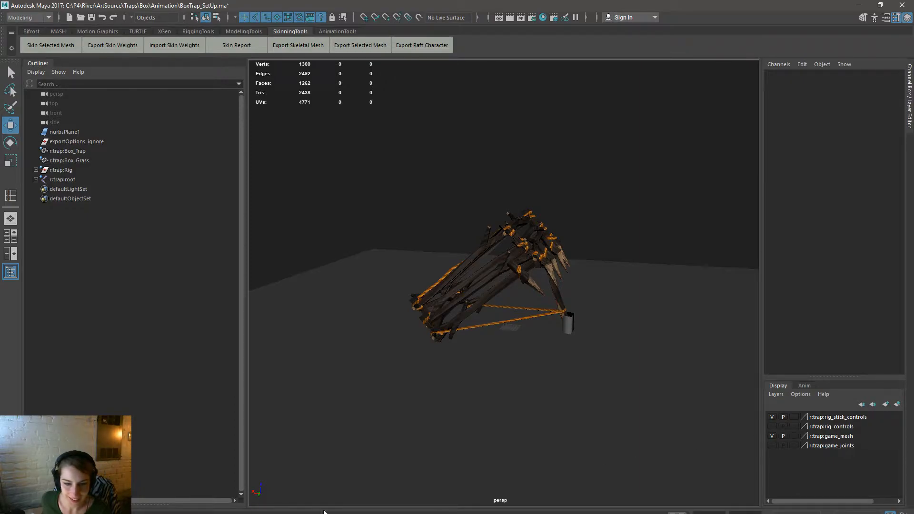
{"action": "left_click_drag", "start_coordinate": [668, 513], "coordinate": [326, 513]}
{"action": "left_click", "coordinate": [131, 513]}
{"action": "scroll", "coordinate": [451, 351], "scroll_direction": "down", "scroll_amount": 3}
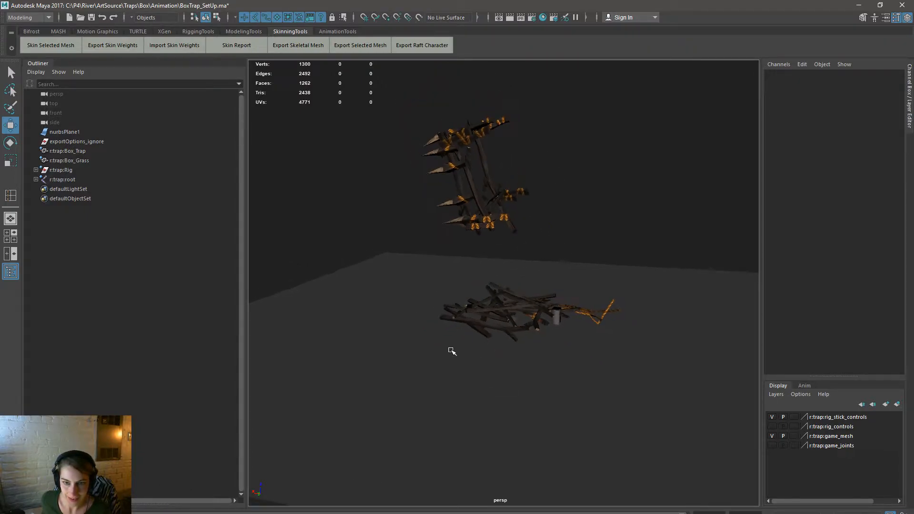
Step: Play back the box trap animation and view it with the r:trap:game_joints layer shown and r:trap:game_mesh hidden
{"action": "middle_click_drag", "start_coordinate": [451, 351], "coordinate": [422, 404], "text": "alt"}
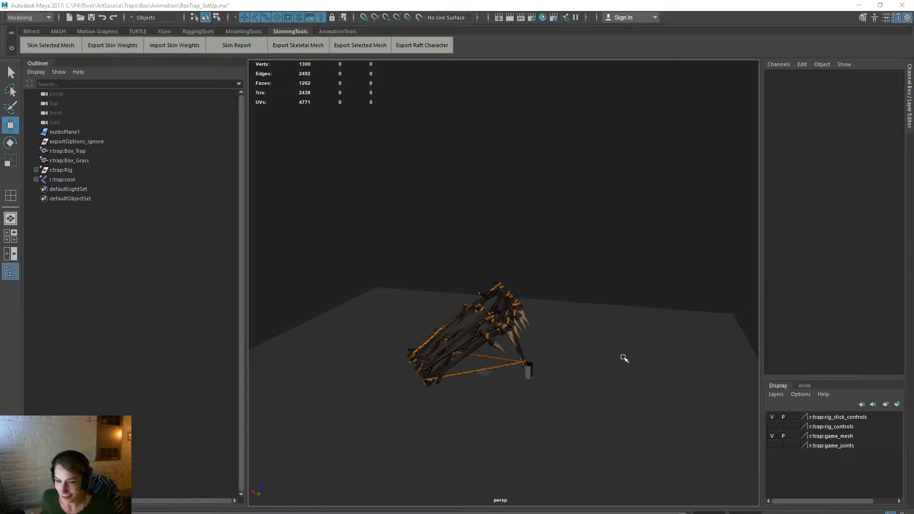
{"action": "key", "text": "alt+v"}
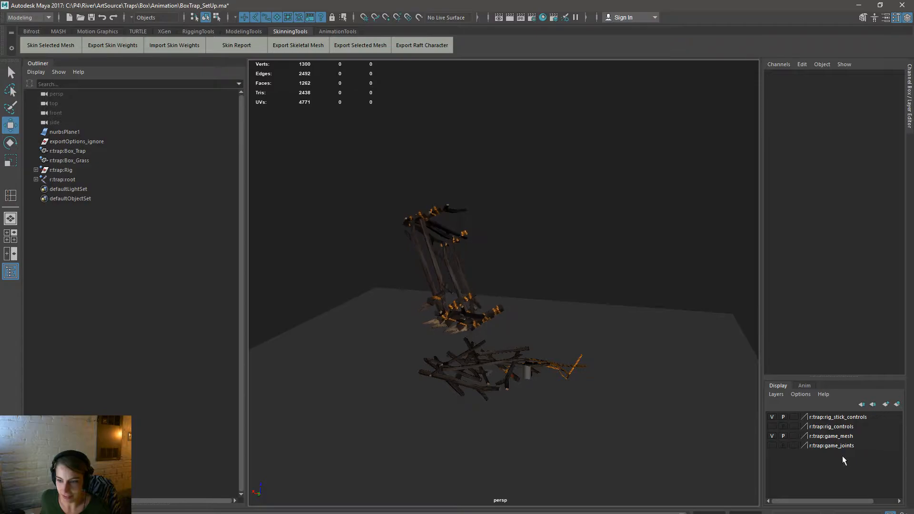
{"action": "left_click", "coordinate": [771, 445]}
{"action": "left_click", "coordinate": [772, 436]}
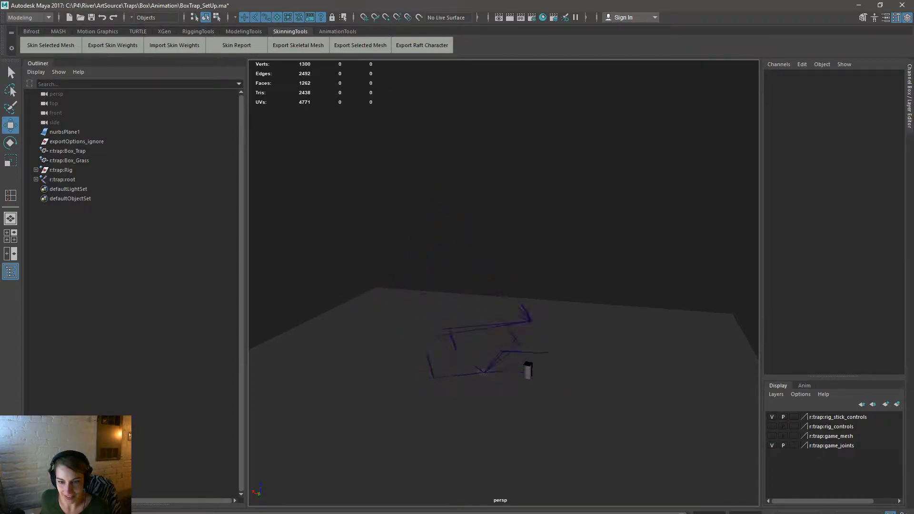
Step: Reopen the recent scene Appendage_MasterRig.ma and discard the changes to BoxTrap_SetUp.ma
{"action": "key", "text": "space"}
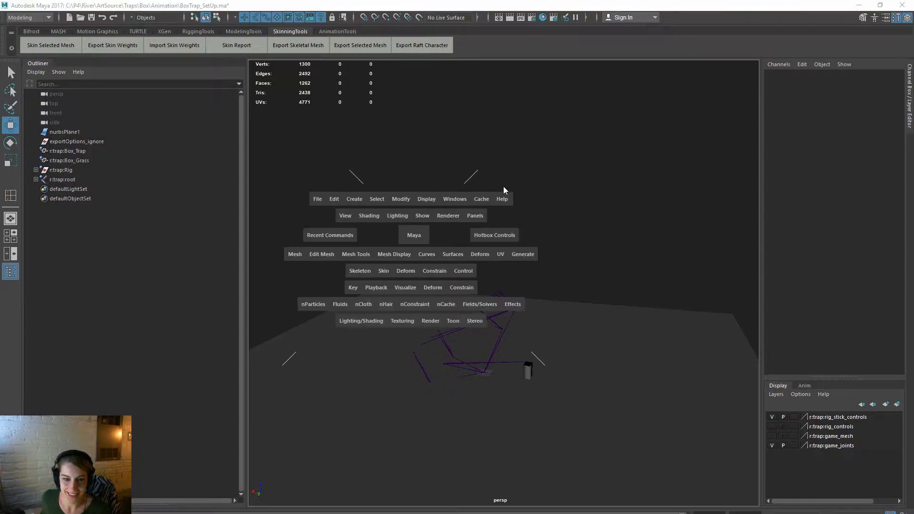
{"action": "left_click_drag", "start_coordinate": [315, 198], "coordinate": [661, 490]}
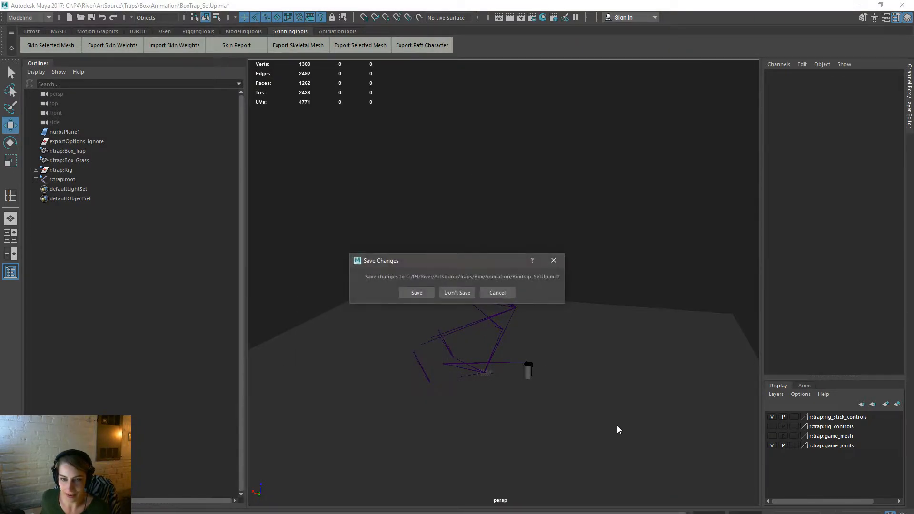
{"action": "left_click", "coordinate": [465, 294]}
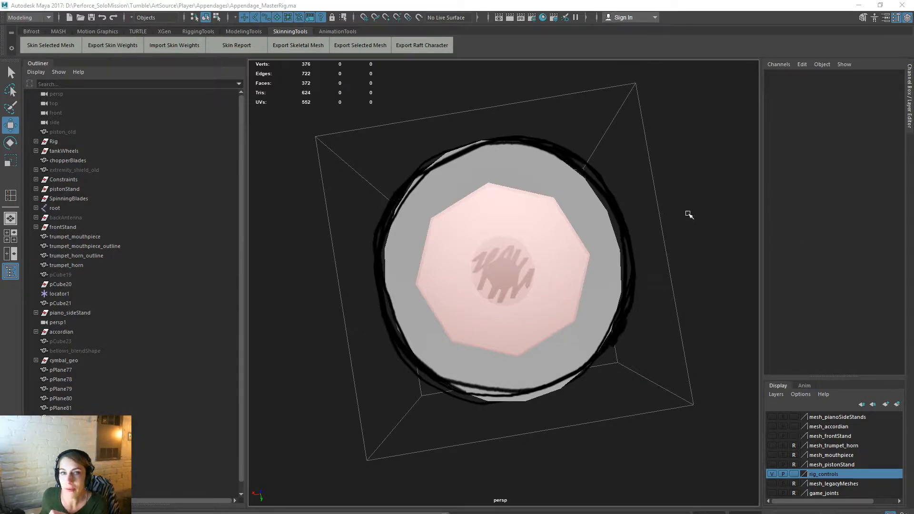
{"action": "key", "text": "ctrl+o"}
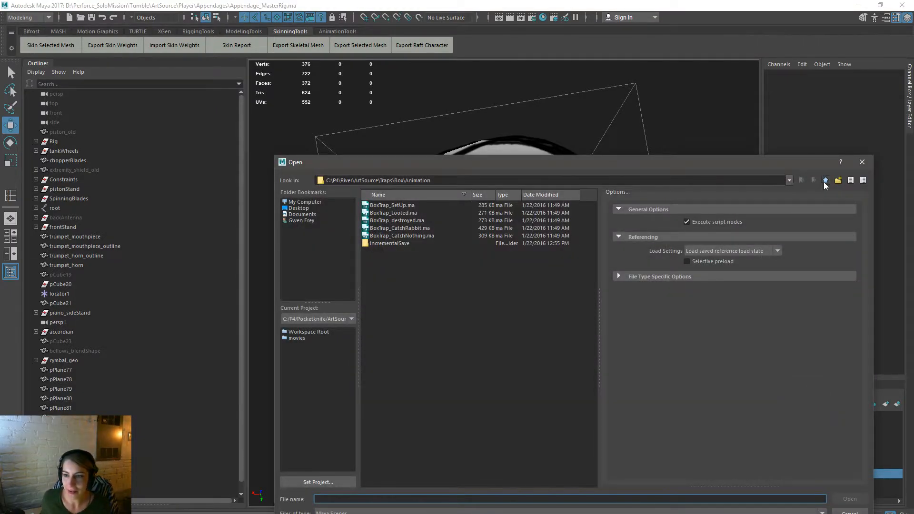
{"action": "left_click", "coordinate": [825, 181]}
{"action": "left_click", "coordinate": [825, 181]}
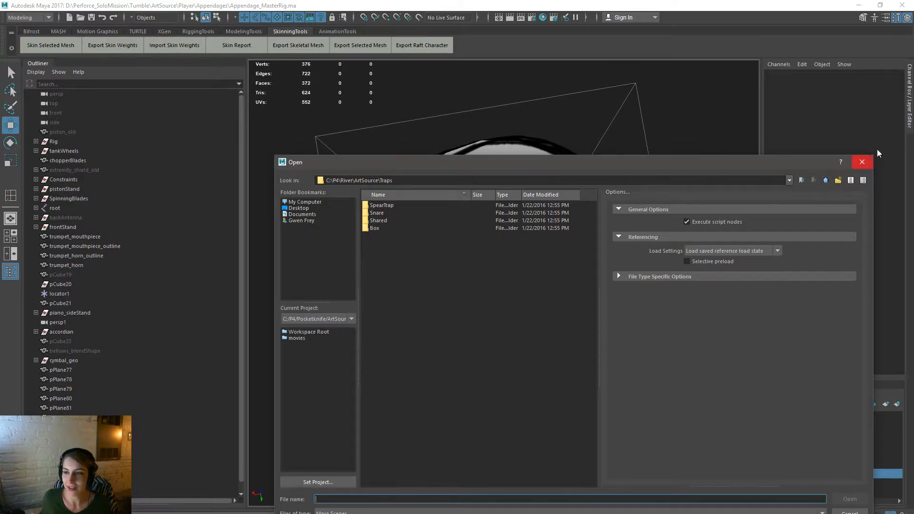
{"action": "left_click", "coordinate": [861, 161]}
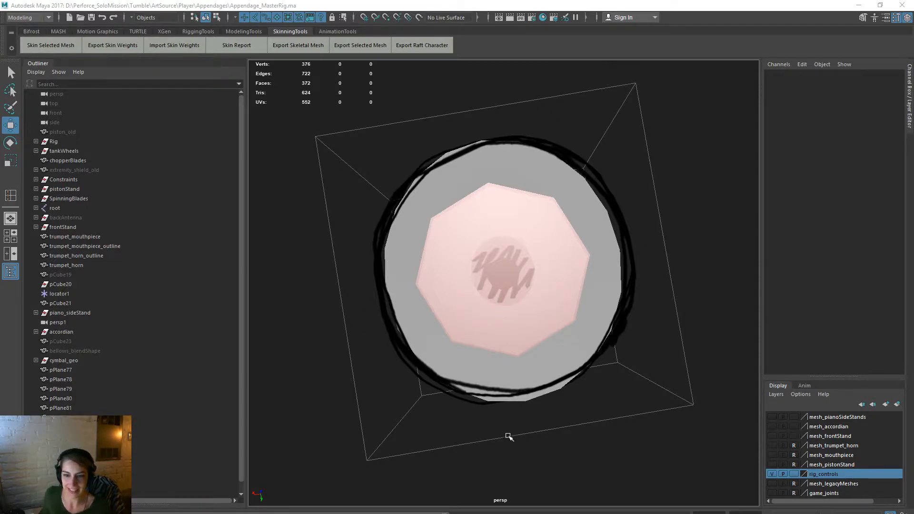
Step: Examine the cymbal's top surface, sketched outline and center scribble from several angles
{"action": "left_click_drag", "start_coordinate": [538, 449], "coordinate": [604, 393], "text": "alt"}
{"action": "right_click_drag", "start_coordinate": [603, 393], "coordinate": [534, 356], "text": "alt"}
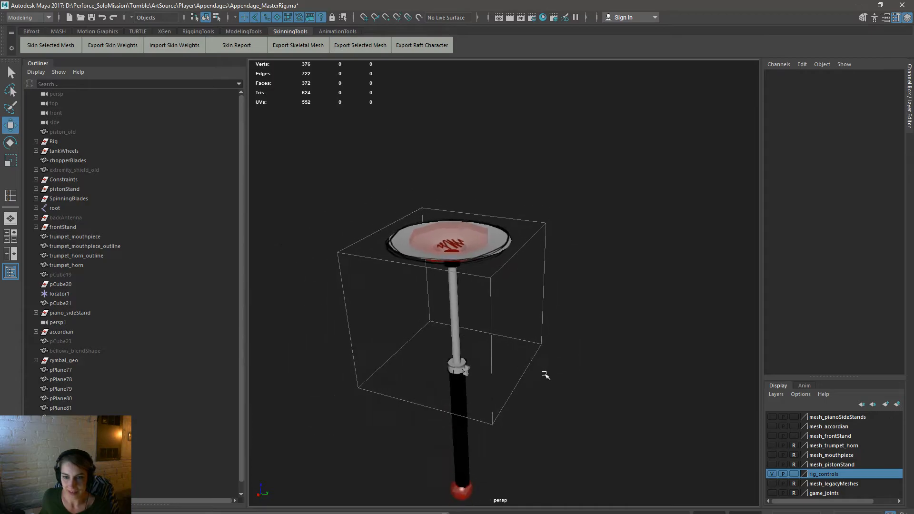
{"action": "middle_click_drag", "start_coordinate": [545, 374], "coordinate": [571, 425], "text": "alt"}
{"action": "right_click_drag", "start_coordinate": [426, 351], "coordinate": [501, 379], "text": "alt"}
{"action": "right_click_drag", "start_coordinate": [584, 384], "coordinate": [533, 381], "text": "alt"}
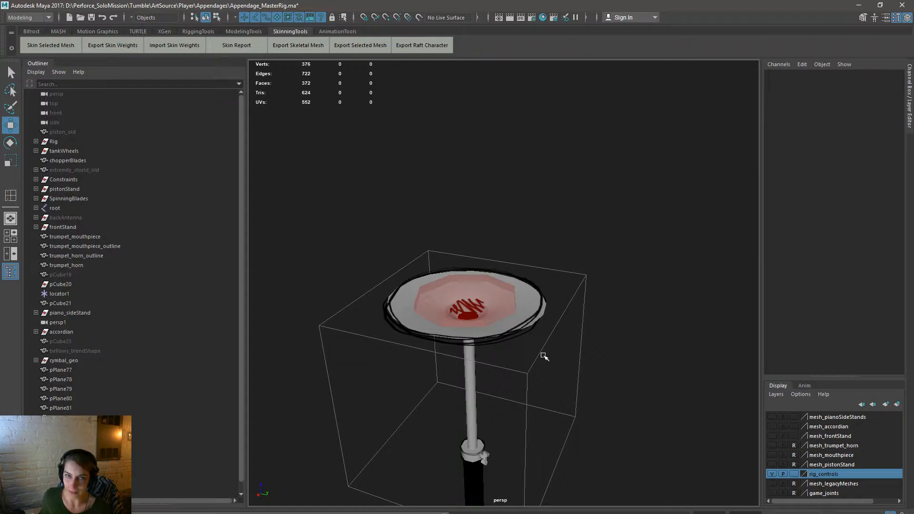
{"action": "right_click_drag", "start_coordinate": [442, 364], "coordinate": [483, 376], "text": "alt"}
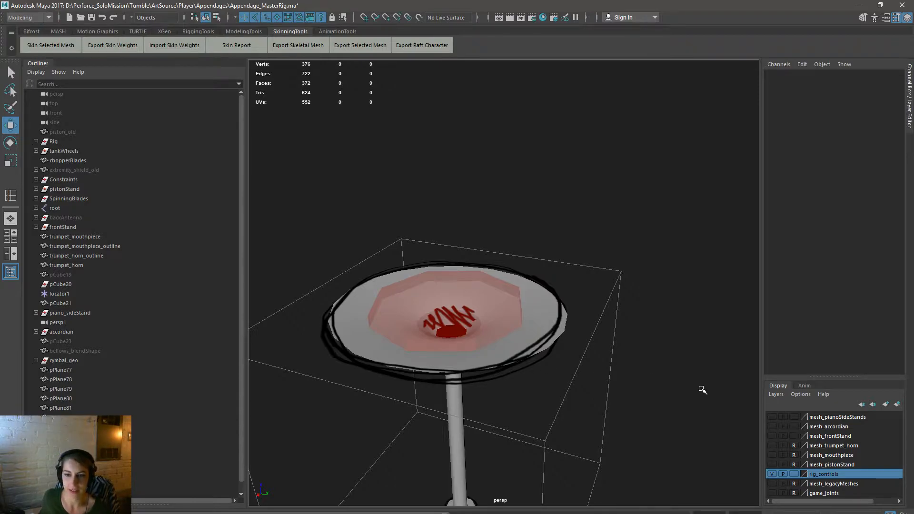
{"action": "left_click_drag", "start_coordinate": [408, 378], "coordinate": [650, 416], "text": "alt"}
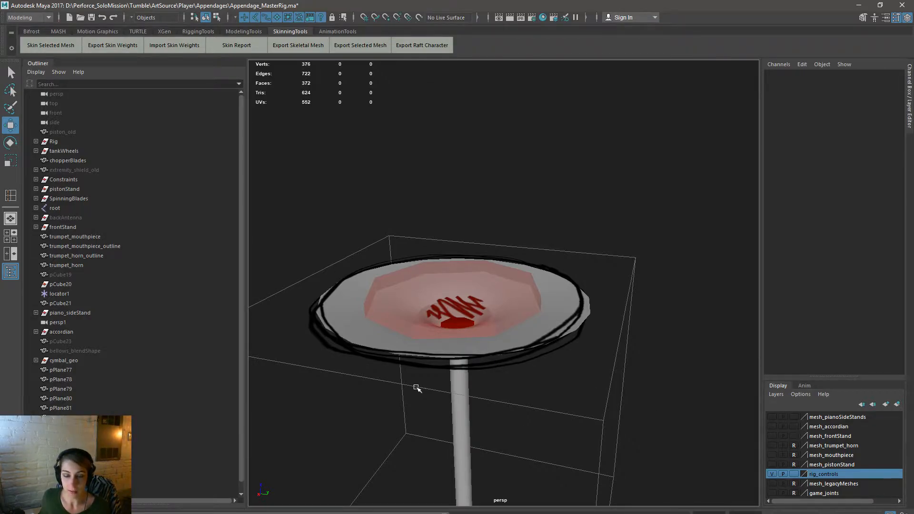
{"action": "left_click_drag", "start_coordinate": [422, 406], "coordinate": [517, 422], "text": "alt"}
{"action": "right_click_drag", "start_coordinate": [633, 438], "coordinate": [448, 446], "text": "alt"}
{"action": "left_click_drag", "start_coordinate": [448, 447], "coordinate": [487, 431], "text": "alt"}
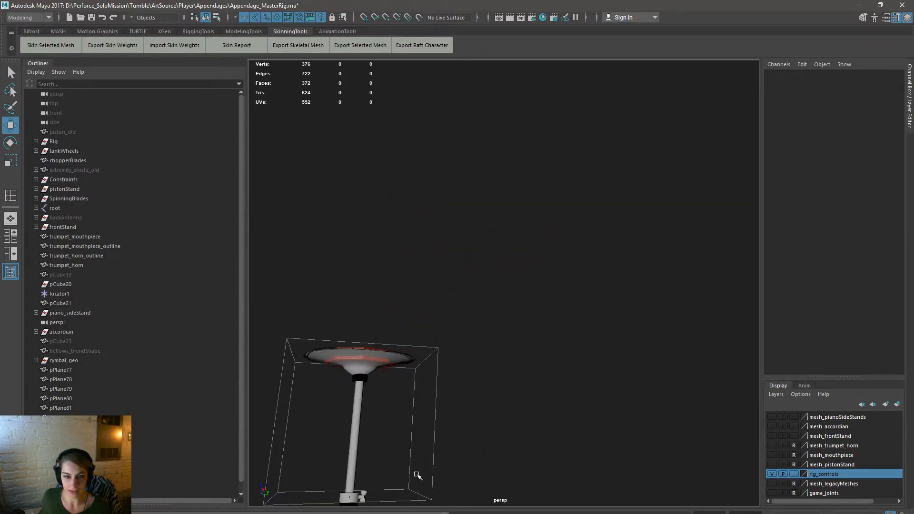
Step: Examine the cymbal's underside, pole and clamp collar up close
{"action": "middle_click_drag", "start_coordinate": [417, 475], "coordinate": [521, 408], "text": "alt"}
{"action": "right_click_drag", "start_coordinate": [378, 384], "coordinate": [465, 424], "text": "alt"}
{"action": "middle_click_drag", "start_coordinate": [465, 424], "coordinate": [479, 319], "text": "alt"}
{"action": "left_click_drag", "start_coordinate": [479, 318], "coordinate": [517, 386], "text": "alt"}
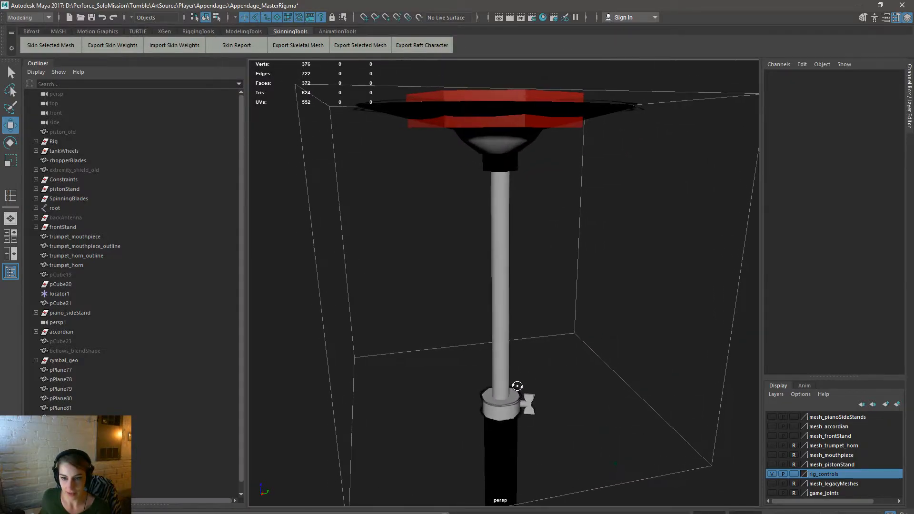
{"action": "right_click_drag", "start_coordinate": [441, 393], "coordinate": [510, 403], "text": "alt"}
{"action": "middle_click_drag", "start_coordinate": [510, 403], "coordinate": [511, 337], "text": "alt"}
{"action": "right_click_drag", "start_coordinate": [464, 342], "coordinate": [510, 354], "text": "alt"}
{"action": "middle_click_drag", "start_coordinate": [510, 250], "coordinate": [507, 429], "text": "alt"}
{"action": "right_click_drag", "start_coordinate": [508, 404], "coordinate": [371, 328], "text": "alt"}
{"action": "left_click_drag", "start_coordinate": [516, 277], "coordinate": [490, 387], "text": "alt"}
Step: Select the outline plane pPlane78 and inspect it from below and above along with the whole cymbal stand
{"action": "left_click", "coordinate": [617, 304]}
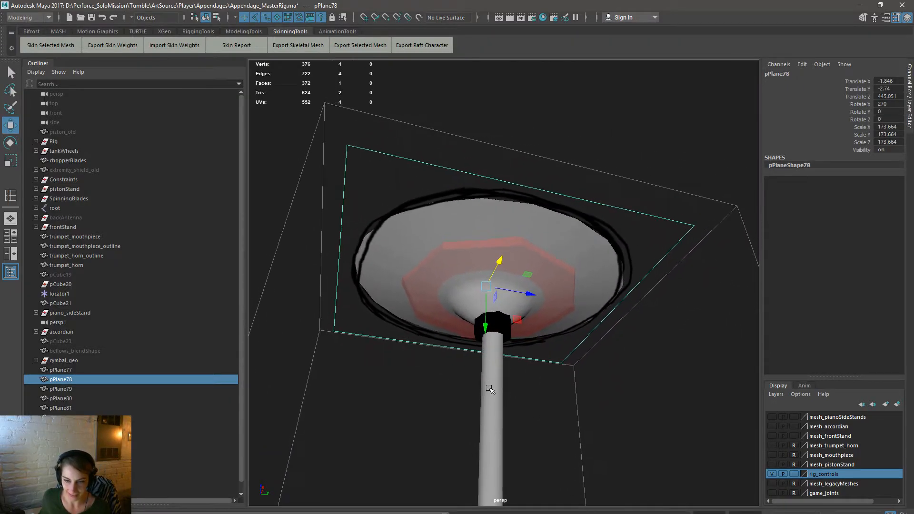
{"action": "right_click_drag", "start_coordinate": [613, 404], "coordinate": [473, 387], "text": "alt"}
{"action": "middle_click_drag", "start_coordinate": [481, 391], "coordinate": [477, 348], "text": "alt"}
{"action": "right_click_drag", "start_coordinate": [407, 351], "coordinate": [593, 418], "text": "alt"}
{"action": "middle_click_drag", "start_coordinate": [599, 429], "coordinate": [604, 368], "text": "alt"}
{"action": "right_click_drag", "start_coordinate": [615, 350], "coordinate": [416, 318], "text": "alt"}
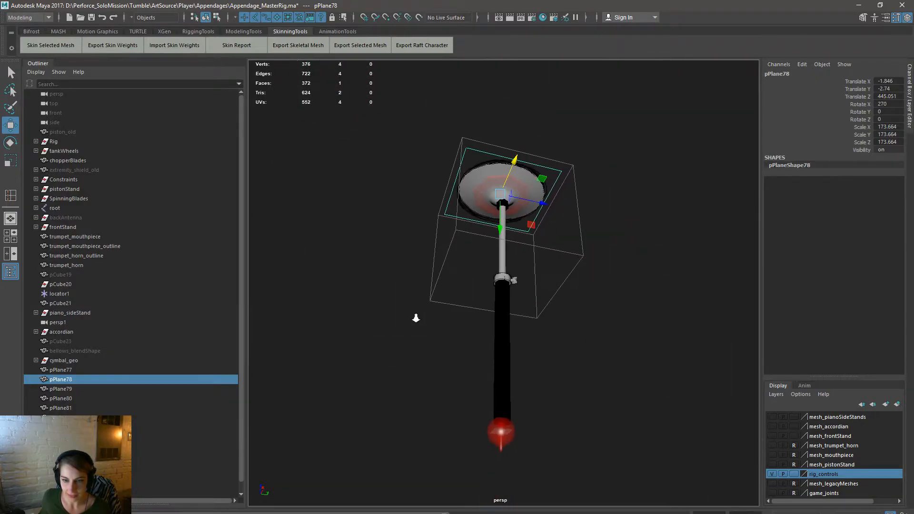
{"action": "left_click_drag", "start_coordinate": [511, 361], "coordinate": [542, 412], "text": "alt"}
{"action": "middle_click_drag", "start_coordinate": [509, 339], "coordinate": [490, 467], "text": "alt"}
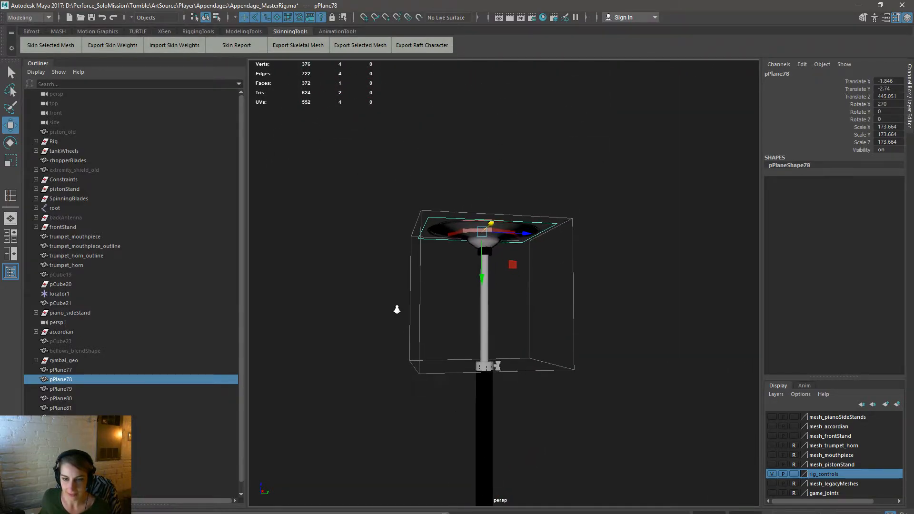
{"action": "right_click_drag", "start_coordinate": [397, 309], "coordinate": [540, 267], "text": "alt"}
{"action": "left_click_drag", "start_coordinate": [598, 243], "coordinate": [587, 288], "text": "alt"}
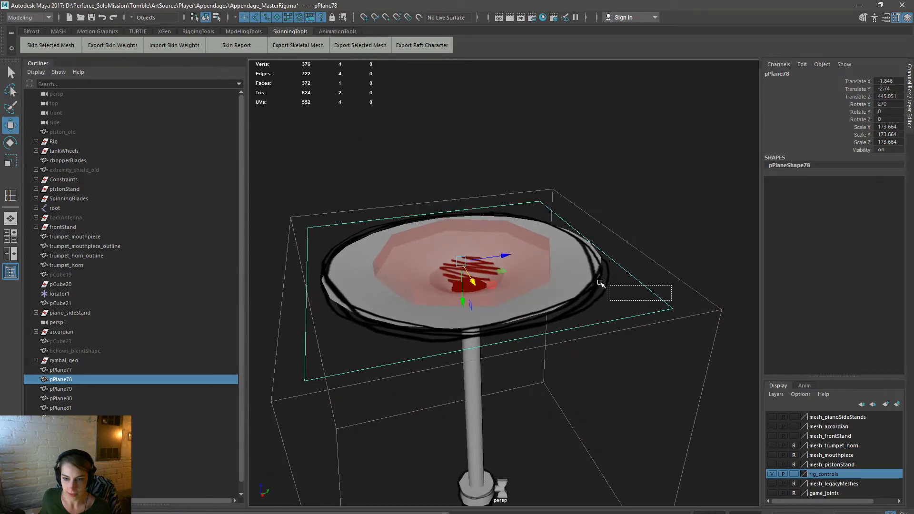
{"action": "left_click", "coordinate": [584, 289], "text": "shift"}
{"action": "left_click", "coordinate": [67, 370]}
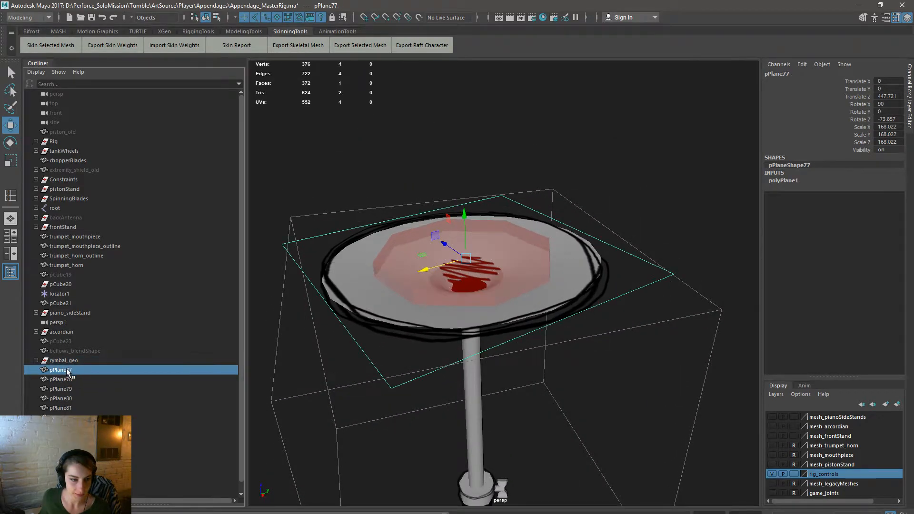
{"action": "left_click", "coordinate": [67, 456], "text": "shift"}
{"action": "right_click_drag", "start_coordinate": [397, 406], "coordinate": [381, 386], "text": "alt"}
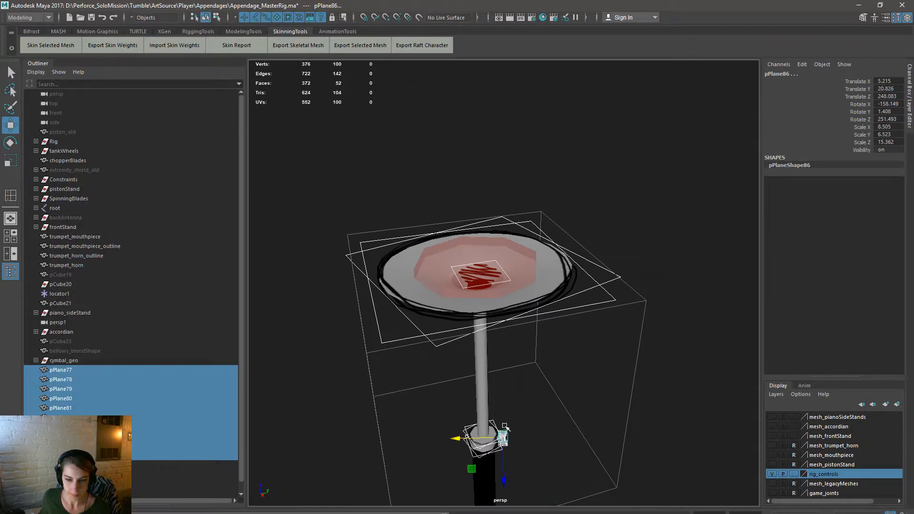
{"action": "left_click_drag", "start_coordinate": [582, 470], "coordinate": [377, 397], "text": "ctrl"}
{"action": "mouse_move", "coordinate": [650, 337]}
{"action": "right_mouse_down", "text": "ctrl"}
{"action": "mouse_move", "coordinate": [615, 347]}
{"action": "mouse_move", "coordinate": [651, 338]}
{"action": "right_mouse_up", "text": "ctrl"}
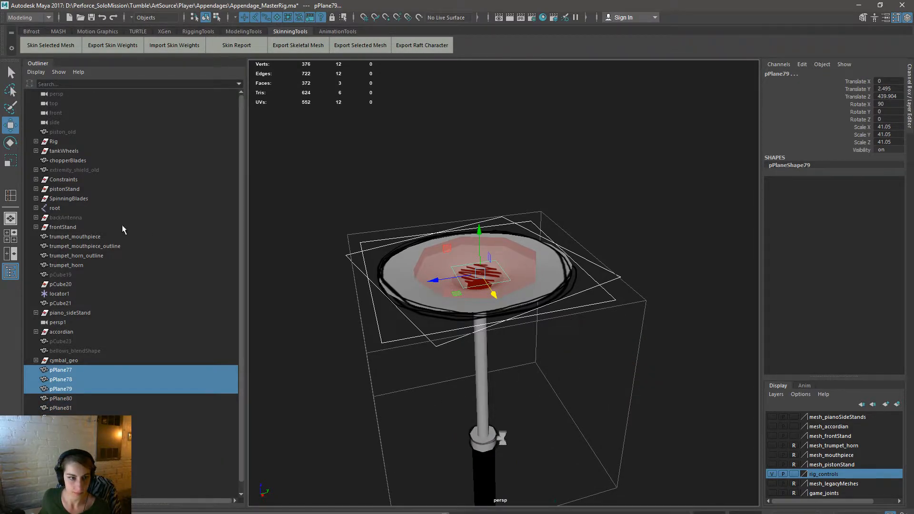
Step: Expand the root joint and parent the planes pPlane77 through pPlane86 under the cymbal_geo group
{"action": "left_click", "coordinate": [35, 208]}
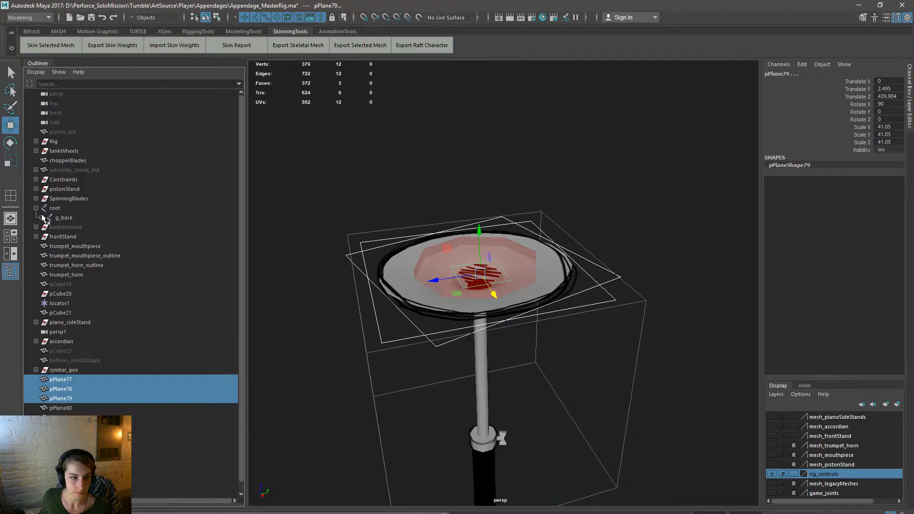
{"action": "left_click", "coordinate": [74, 377]}
{"action": "left_click", "coordinate": [71, 465], "text": "shift"}
{"action": "left_click", "coordinate": [70, 370], "text": "ctrl"}
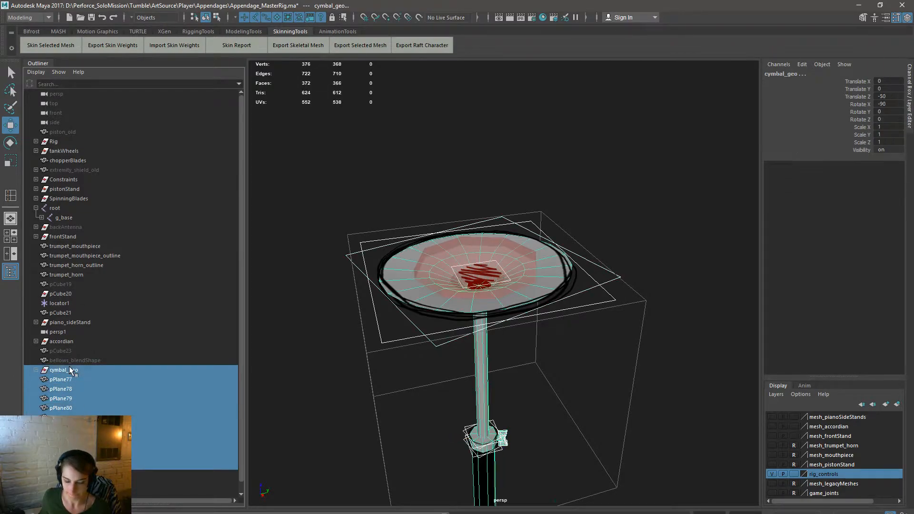
{"action": "key", "text": "p"}
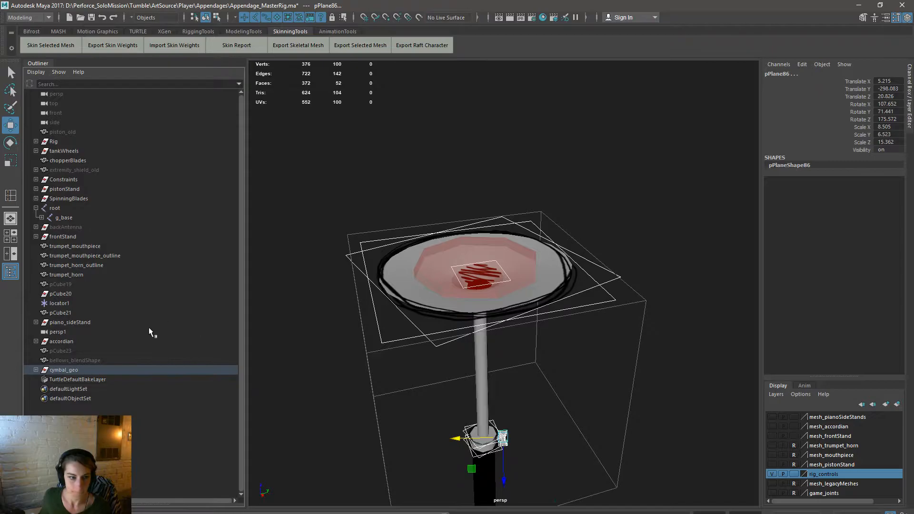
Step: Bind the cymbal's planes pPlane77, pPlane78 and pPlane79 as skin to the g_extremity joint
{"action": "left_click", "coordinate": [36, 369]}
{"action": "scroll", "coordinate": [107, 395], "scroll_direction": "down", "scroll_amount": 3}
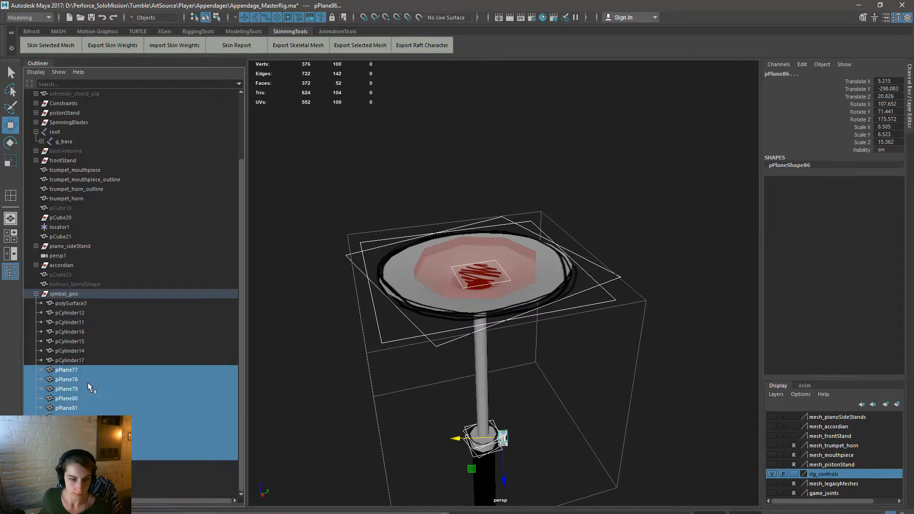
{"action": "left_click", "coordinate": [83, 372]}
{"action": "left_click", "coordinate": [83, 388], "text": "shift"}
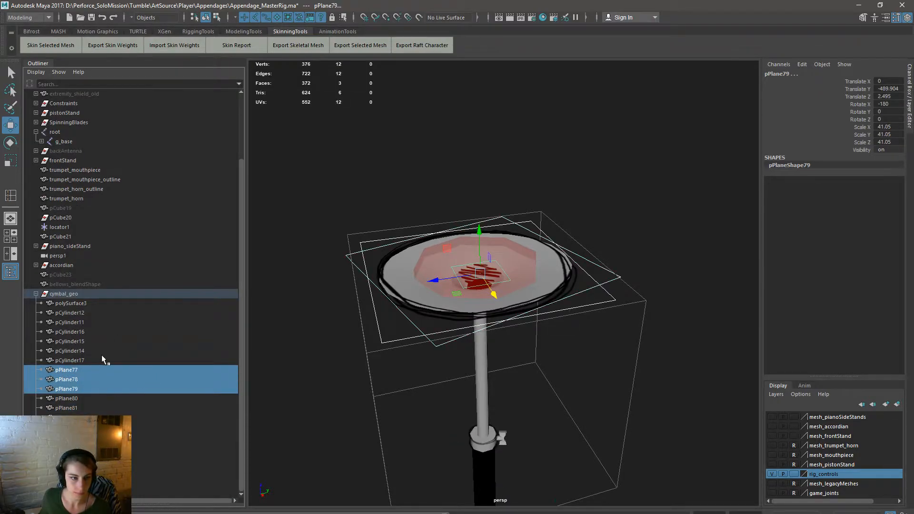
{"action": "left_click", "coordinate": [42, 141]}
{"action": "left_click", "coordinate": [72, 150], "text": "ctrl"}
{"action": "key", "text": "space"}
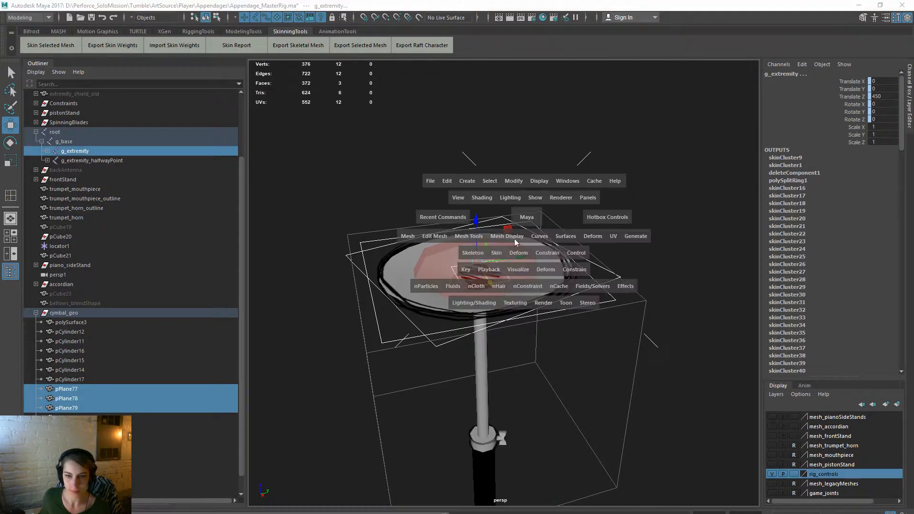
{"action": "left_click", "coordinate": [495, 253]}
{"action": "left_click", "coordinate": [523, 278]}
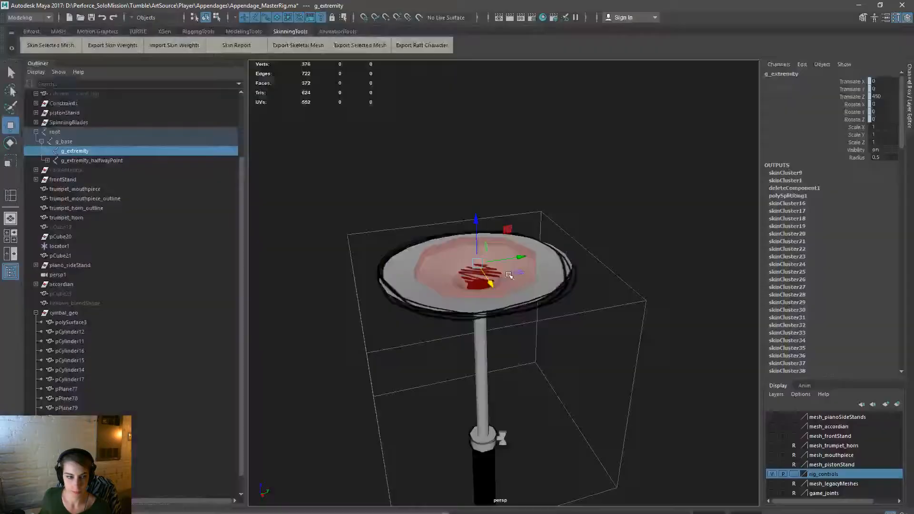
Step: Bind the clamp collar's planes pPlane80 through pPlane86 as skin to the g_extremity and g_base joints
{"action": "left_click", "coordinate": [66, 427]}
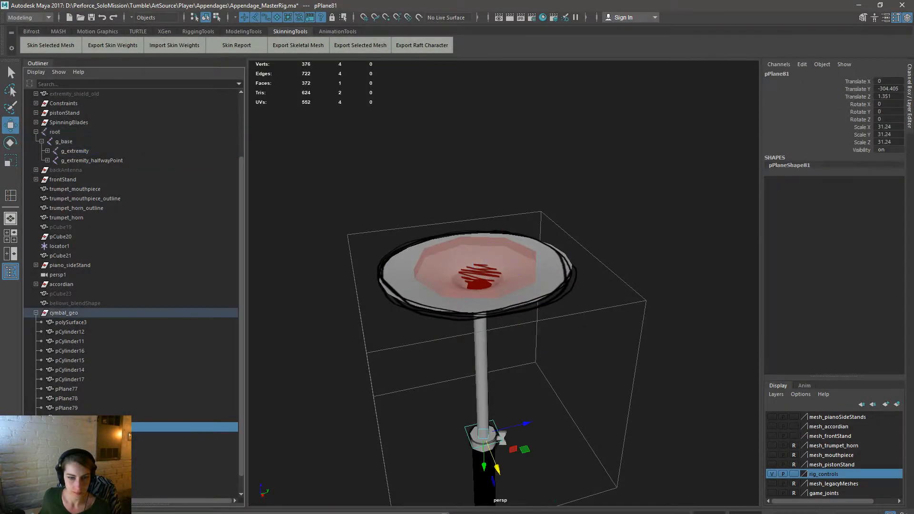
{"action": "left_click", "coordinate": [67, 417]}
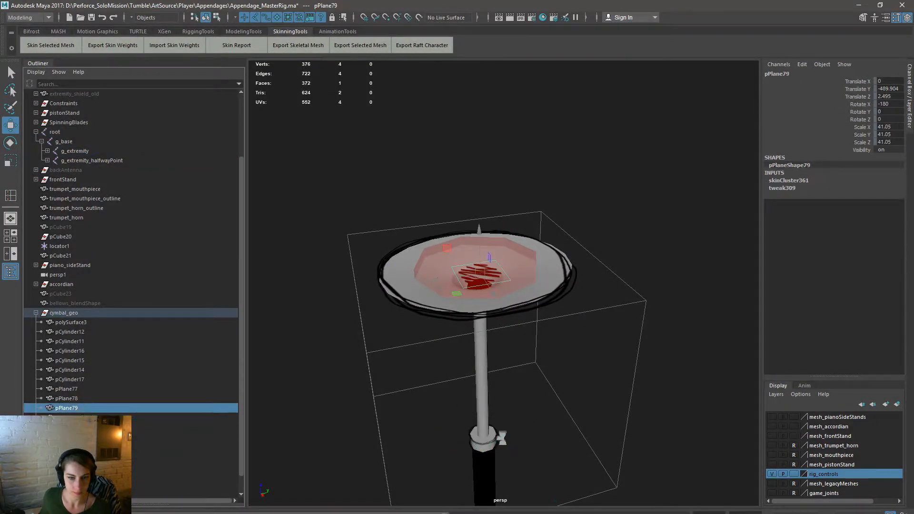
{"action": "left_click", "coordinate": [67, 474], "text": "shift"}
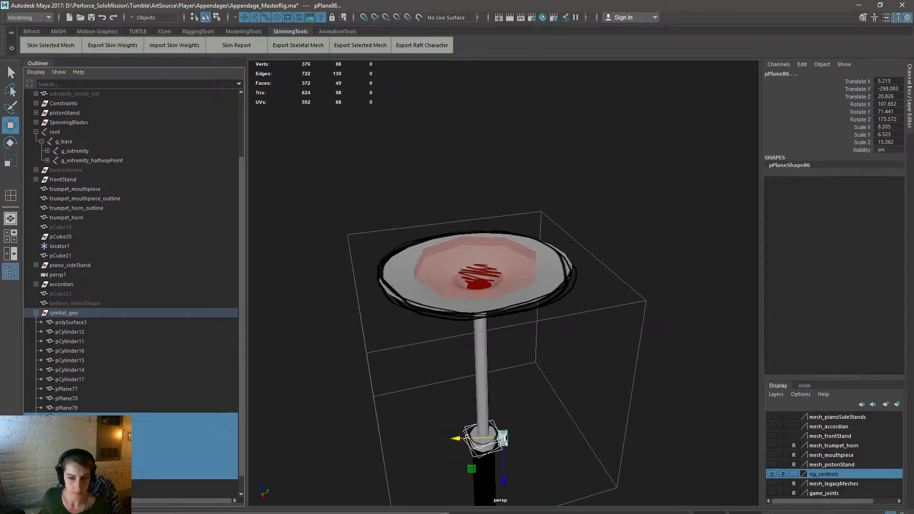
{"action": "left_click", "coordinate": [74, 151], "text": "ctrl"}
{"action": "left_click", "coordinate": [75, 138], "text": "ctrl"}
{"action": "key", "text": "space"}
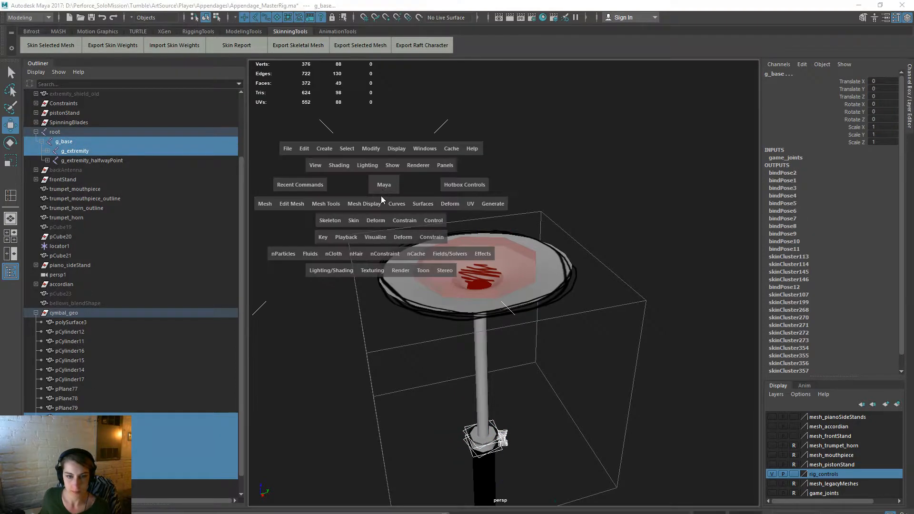
{"action": "left_click", "coordinate": [357, 220]}
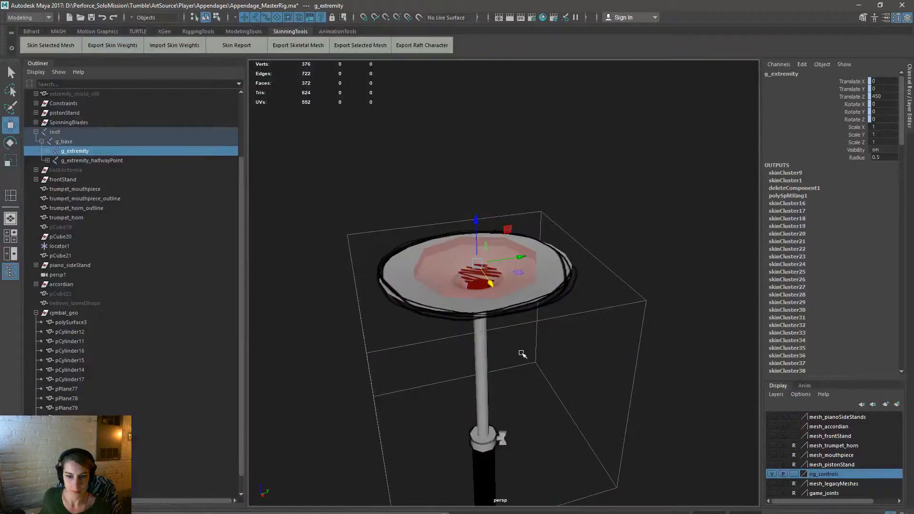
Step: Select only the clamp collar's meshes polySurface3, pCylinder14 and pCylinder16 together with its outline planes on the cymbal stand
{"action": "middle_click_drag", "start_coordinate": [517, 452], "coordinate": [499, 347], "text": "alt"}
{"action": "right_click_drag", "start_coordinate": [328, 332], "coordinate": [410, 318], "text": "alt"}
{"action": "left_click_drag", "start_coordinate": [481, 304], "coordinate": [287, 204]}
{"action": "left_click_drag", "start_coordinate": [437, 170], "coordinate": [372, 154], "text": "ctrl"}
{"action": "middle_click_drag", "start_coordinate": [453, 178], "coordinate": [481, 326], "text": "alt"}
{"action": "right_click_drag", "start_coordinate": [482, 326], "coordinate": [399, 253], "text": "alt"}
{"action": "left_click_drag", "start_coordinate": [456, 375], "coordinate": [468, 348], "text": "alt"}
{"action": "middle_click_drag", "start_coordinate": [494, 436], "coordinate": [481, 249], "text": "alt"}
{"action": "left_click_drag", "start_coordinate": [409, 321], "coordinate": [588, 477], "text": "ctrl"}
{"action": "right_click_drag", "start_coordinate": [576, 263], "coordinate": [528, 264]}
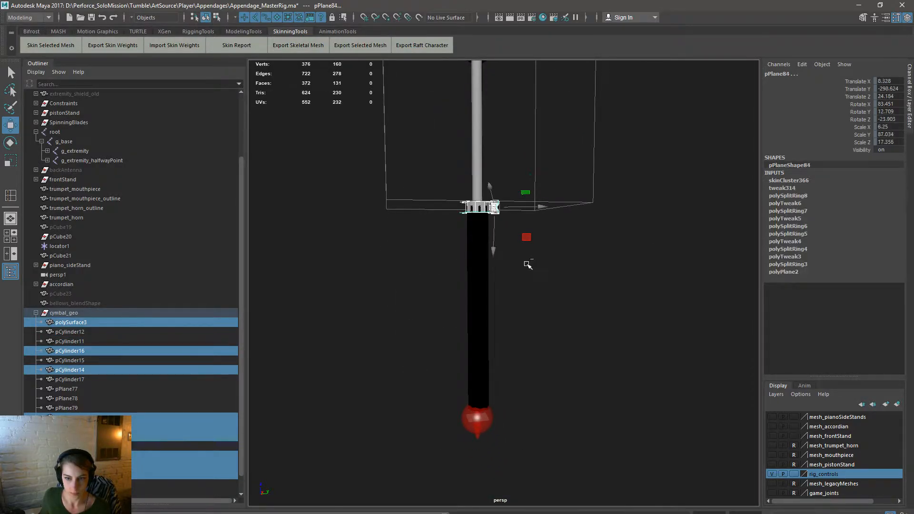
{"action": "key", "text": "space"}
{"action": "middle_click_drag", "start_coordinate": [458, 277], "coordinate": [457, 328], "text": "alt"}
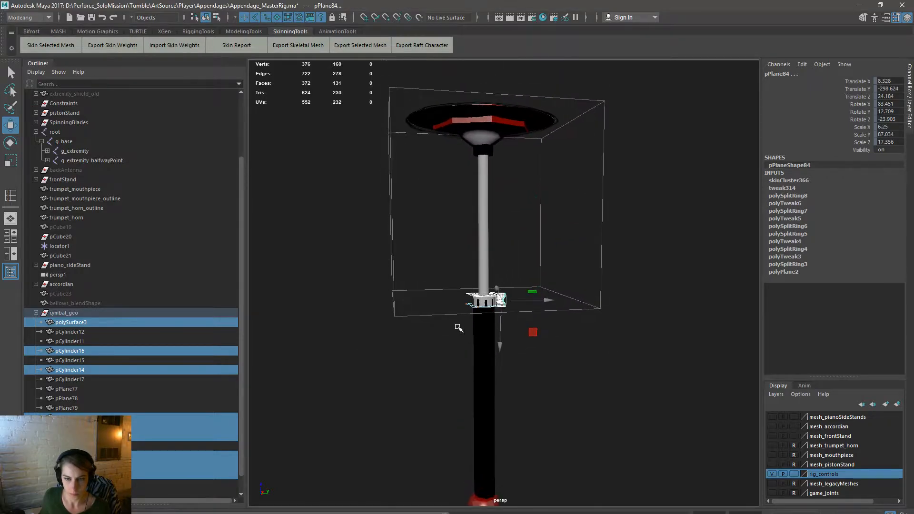
{"action": "right_click_drag", "start_coordinate": [456, 328], "coordinate": [570, 354], "text": "alt"}
{"action": "right_click_drag", "start_coordinate": [502, 367], "coordinate": [463, 300]}
{"action": "right_click_drag", "start_coordinate": [638, 338], "coordinate": [526, 321], "text": "alt"}
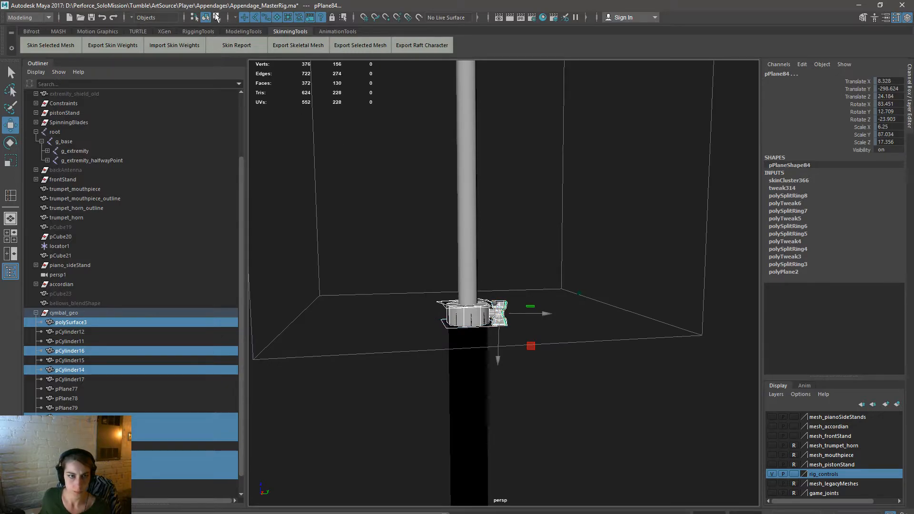
Step: Select all vertices of the clamp collar's meshes and open them in the Component Editor
{"action": "left_click", "coordinate": [216, 17]}
{"action": "left_click_drag", "start_coordinate": [351, 212], "coordinate": [524, 343]}
{"action": "key", "text": "space"}
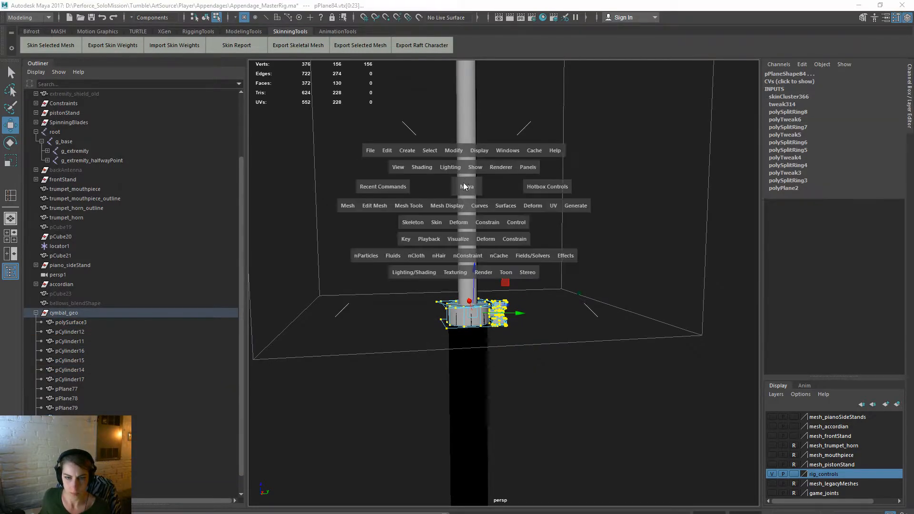
{"action": "left_click", "coordinate": [497, 151]}
{"action": "mouse_move", "coordinate": [571, 186]}
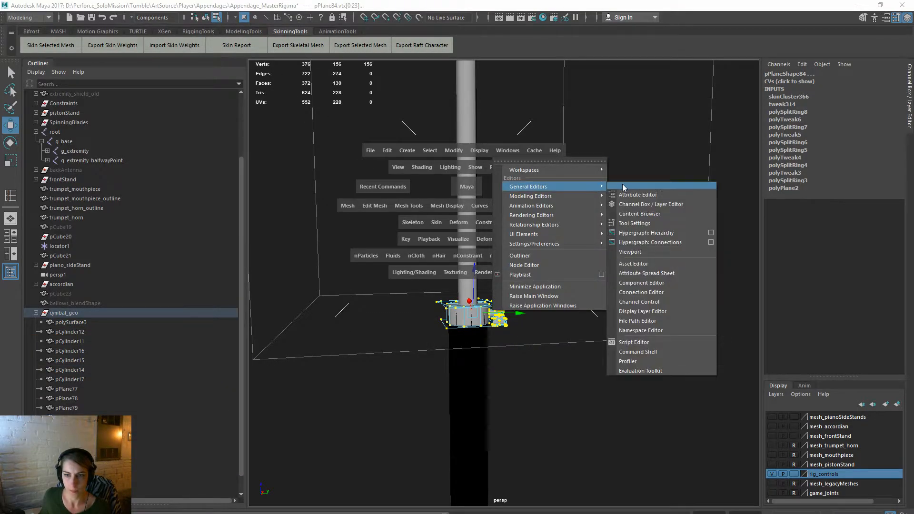
{"action": "left_click", "coordinate": [661, 283]}
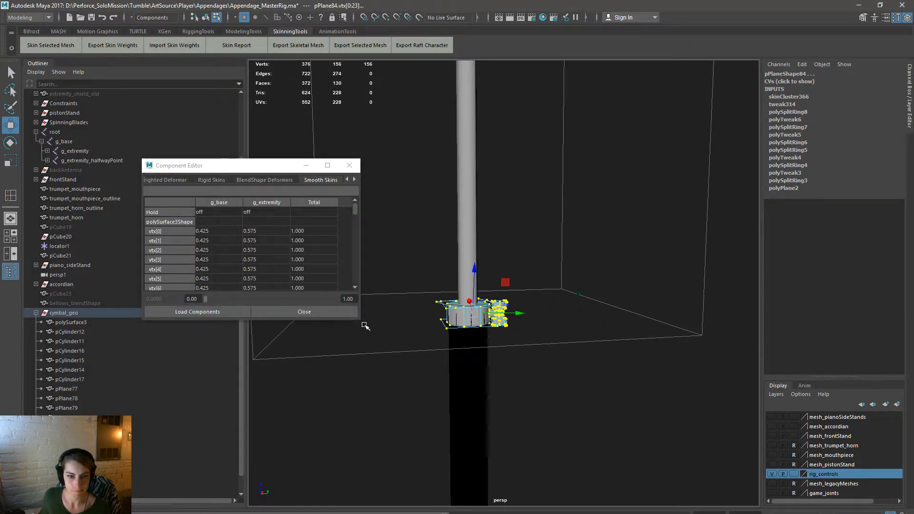
Step: Set the g_extremity smooth skin weight to 0.575 for all the collar's vertices, then return to object mode with nothing selected
{"action": "left_click_drag", "start_coordinate": [360, 322], "coordinate": [675, 491]}
{"action": "left_click", "coordinate": [264, 222]}
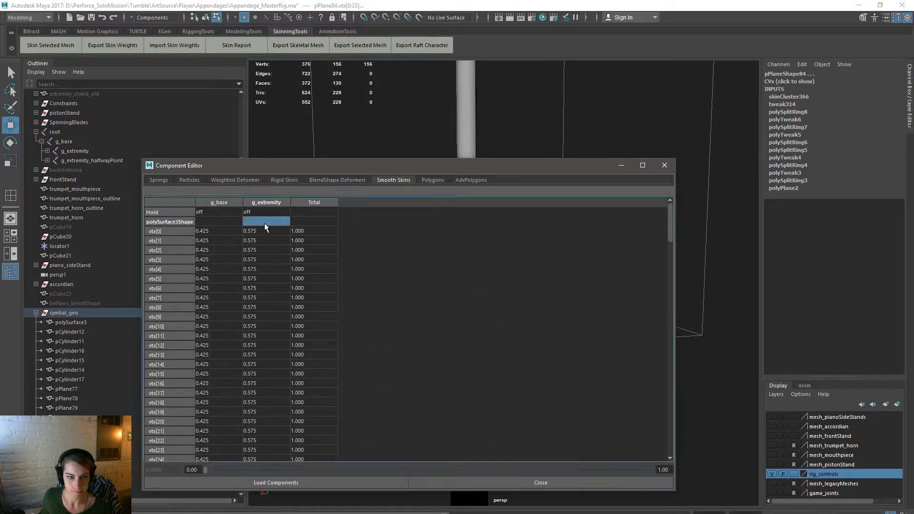
{"action": "left_click", "coordinate": [260, 231]}
{"action": "left_click_drag", "start_coordinate": [260, 231], "coordinate": [300, 465]}
{"action": "type", "text": ".575"}
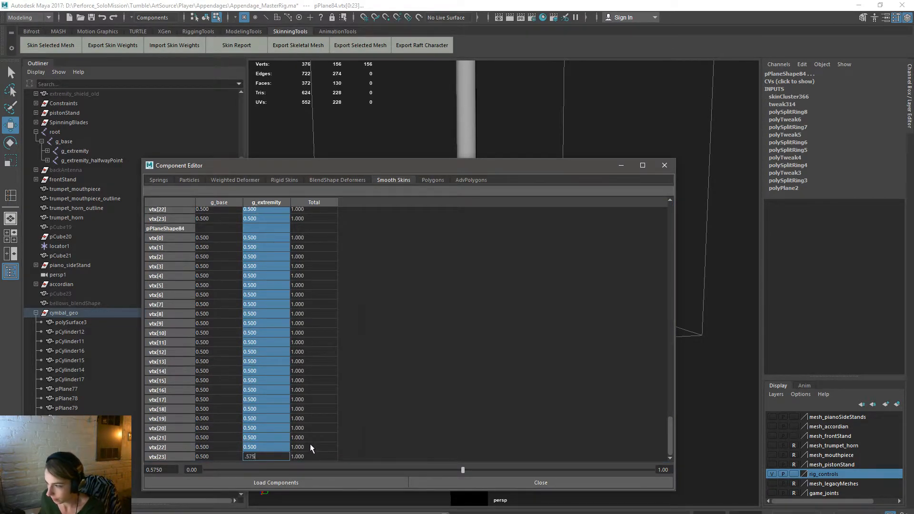
{"action": "key", "text": "Return"}
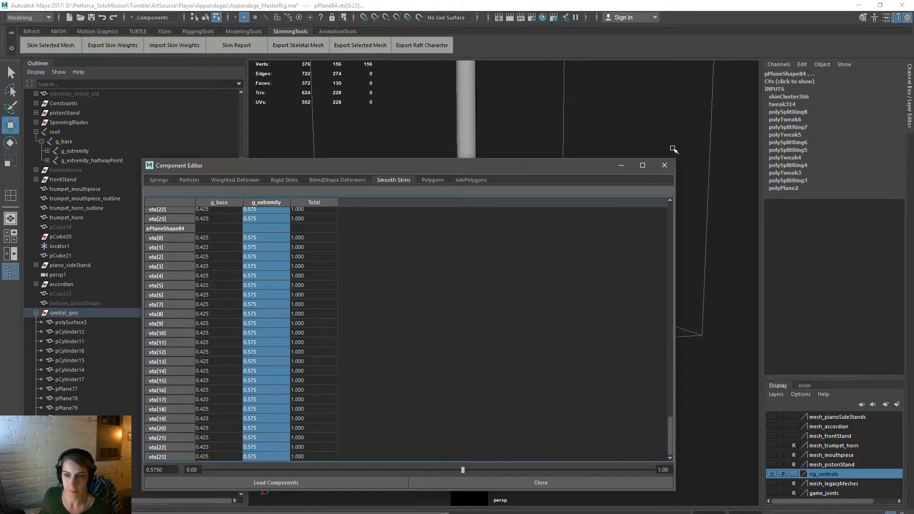
{"action": "left_click", "coordinate": [663, 165]}
{"action": "right_click_drag", "start_coordinate": [458, 335], "coordinate": [524, 281]}
{"action": "left_click", "coordinate": [459, 317]}
{"action": "left_click", "coordinate": [544, 345]}
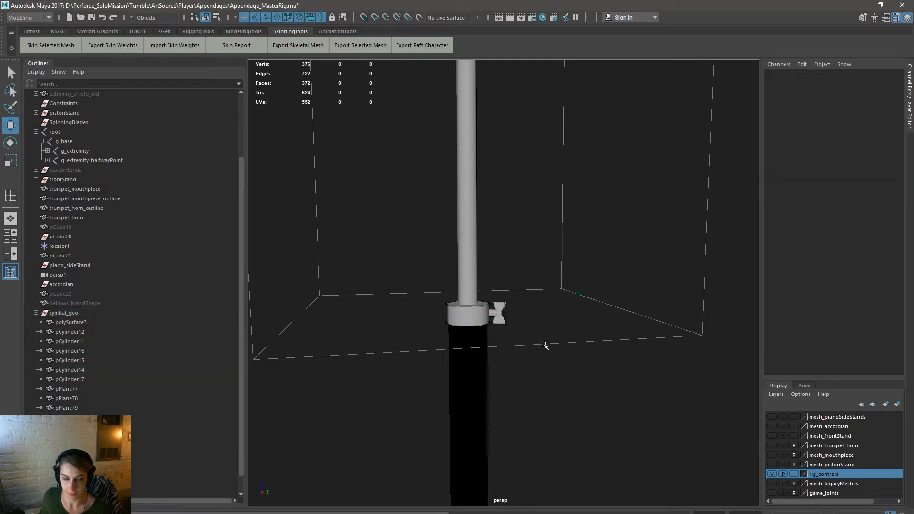
Step: Collapse the cymbal_geo group and set the extremity_control's Translate Z to 0 to retract the cymbal stand
{"action": "left_click", "coordinate": [35, 312]}
{"action": "key", "text": "f"}
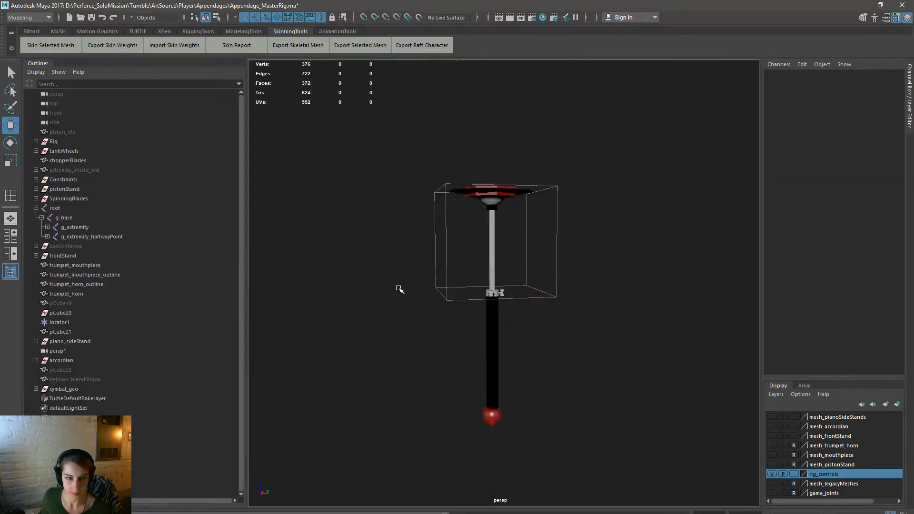
{"action": "left_click", "coordinate": [508, 227]}
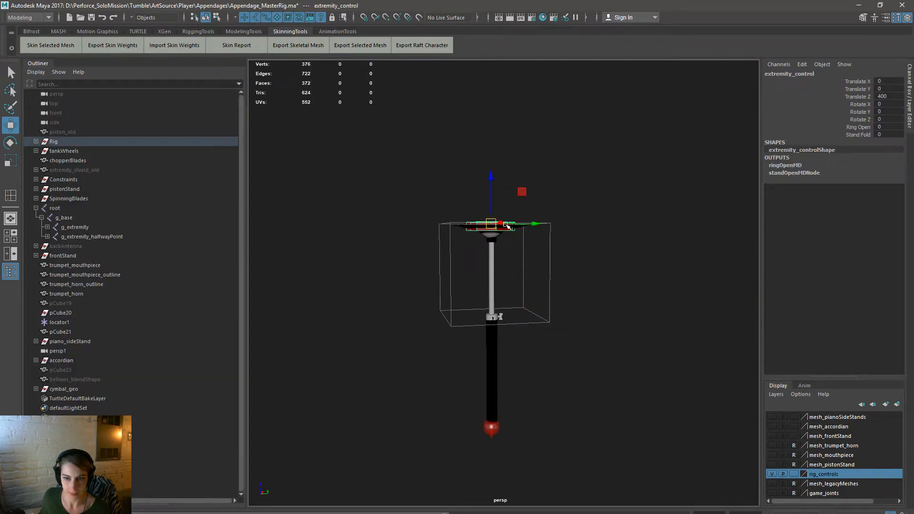
{"action": "left_click_drag", "start_coordinate": [492, 178], "coordinate": [497, 308]}
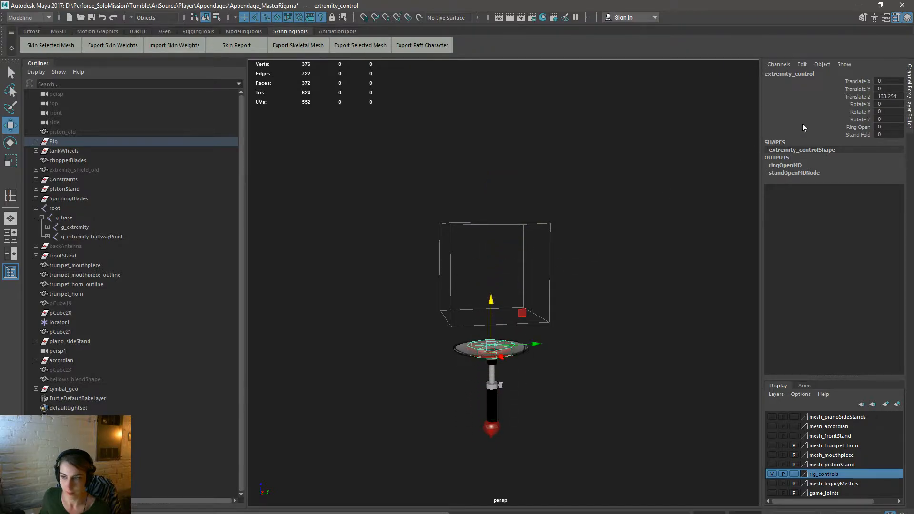
{"action": "key", "text": "ctrl+z"}
{"action": "type", "text": "00"}
{"action": "key", "text": "Return"}
{"action": "left_click", "coordinate": [566, 264]}
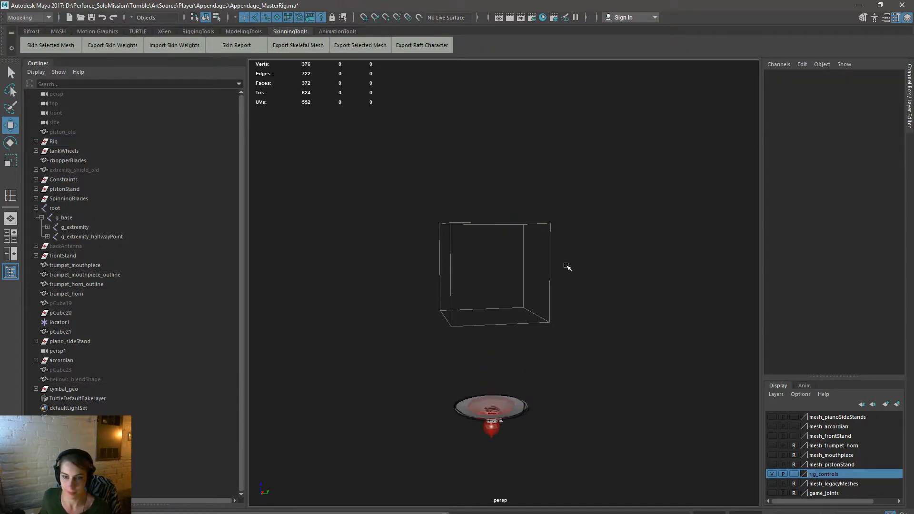
Step: Examine how the skinned cymbal and clamp collar sit above the base in the retracted pose
{"action": "right_click_drag", "start_coordinate": [364, 335], "coordinate": [430, 428], "text": "alt"}
{"action": "middle_click_drag", "start_coordinate": [429, 428], "coordinate": [463, 358], "text": "alt"}
{"action": "left_click_drag", "start_coordinate": [463, 358], "coordinate": [464, 326], "text": "alt"}
{"action": "mouse_move", "coordinate": [607, 171]}
{"action": "left_mouse_down"}
{"action": "mouse_move", "coordinate": [582, 152]}
{"action": "mouse_move", "coordinate": [591, 163]}
{"action": "left_mouse_up"}
{"action": "key", "text": "f"}
{"action": "left_click", "coordinate": [650, 213]}
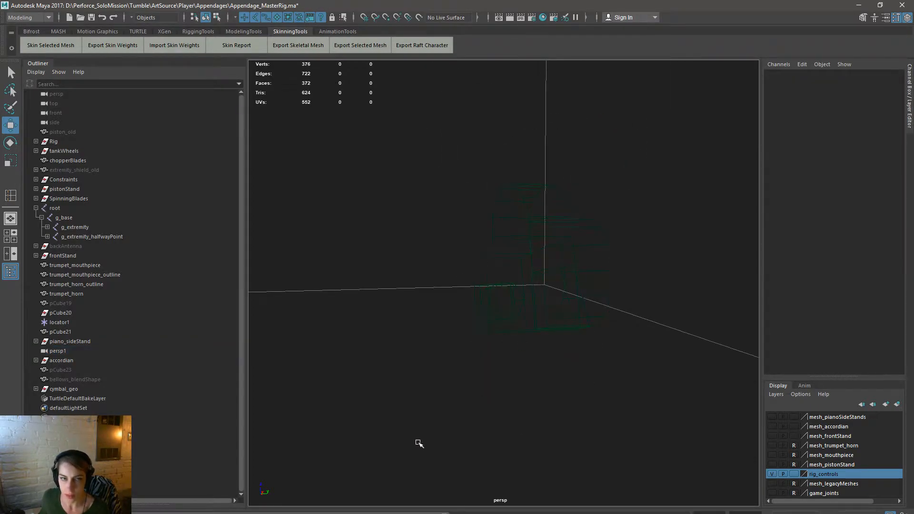
{"action": "scroll", "coordinate": [404, 416], "scroll_direction": "down", "scroll_amount": 10}
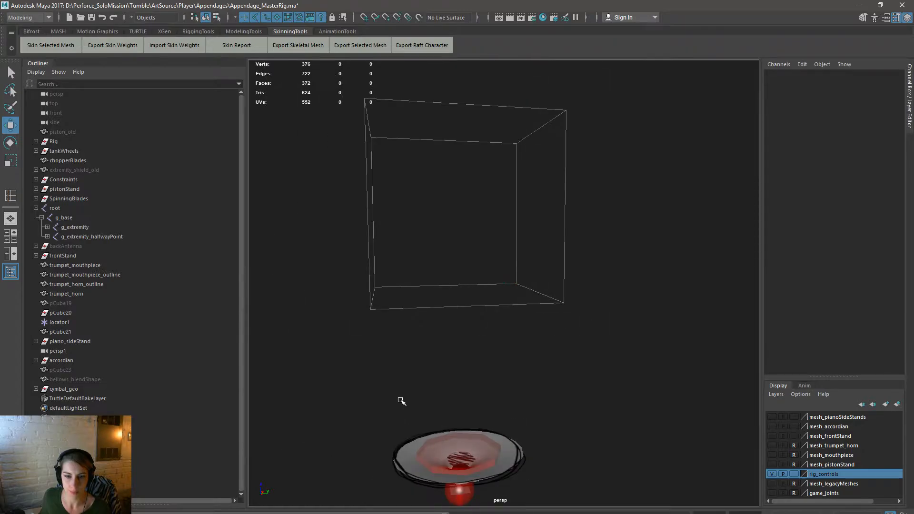
{"action": "left_click_drag", "start_coordinate": [401, 401], "coordinate": [395, 303], "text": "alt"}
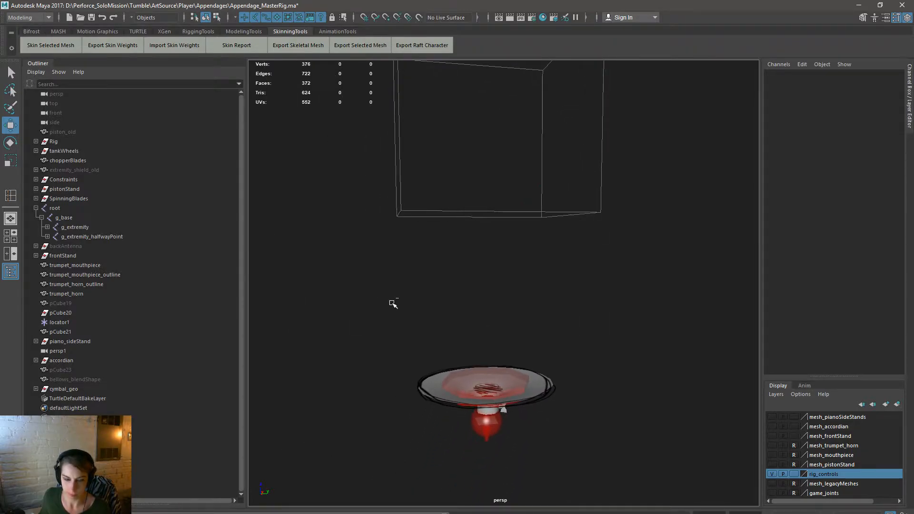
Step: Select every mesh in the cymbal_geo group plus the joints g_extremity_halfwayPoint, g_extremity, g_base and root
{"action": "left_click", "coordinate": [63, 389]}
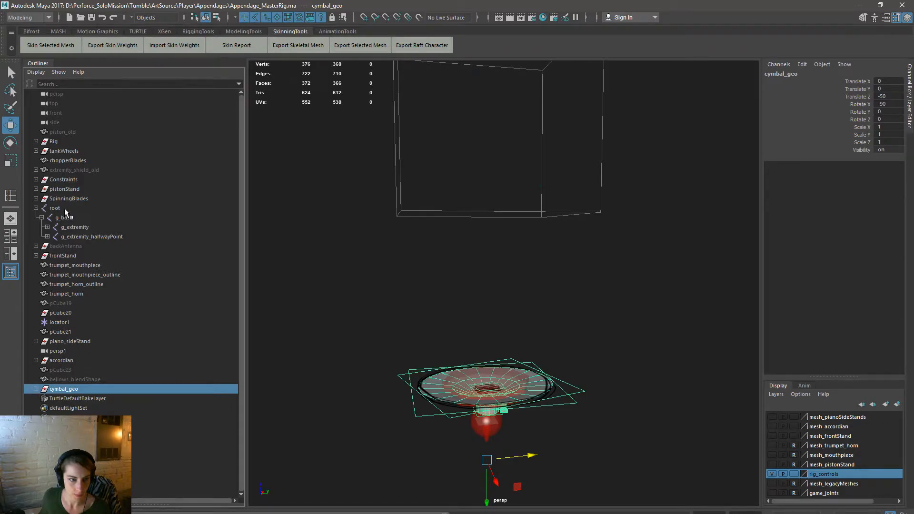
{"action": "left_click", "coordinate": [66, 210], "text": "ctrl"}
{"action": "left_click", "coordinate": [37, 389]}
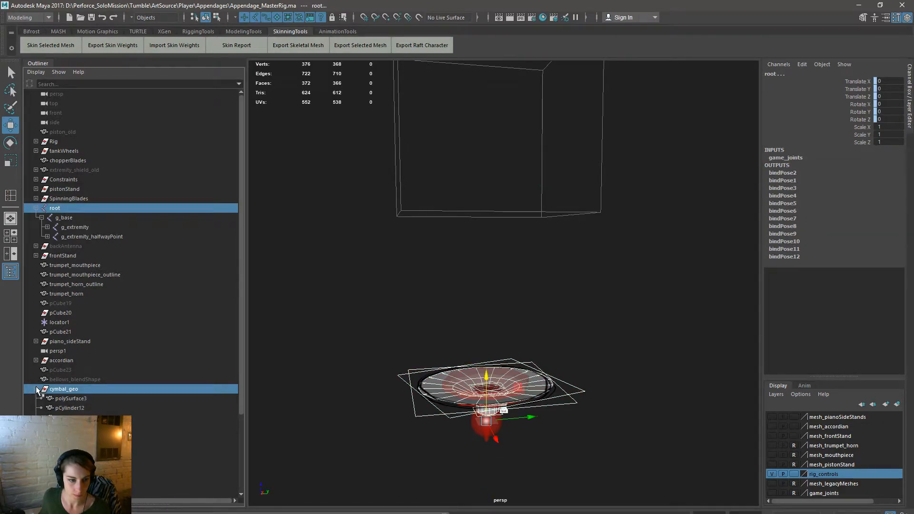
{"action": "left_click", "coordinate": [71, 399]}
{"action": "scroll", "coordinate": [89, 402], "scroll_direction": "down", "scroll_amount": 3}
{"action": "scroll", "coordinate": [89, 403], "scroll_direction": "down", "scroll_amount": 1}
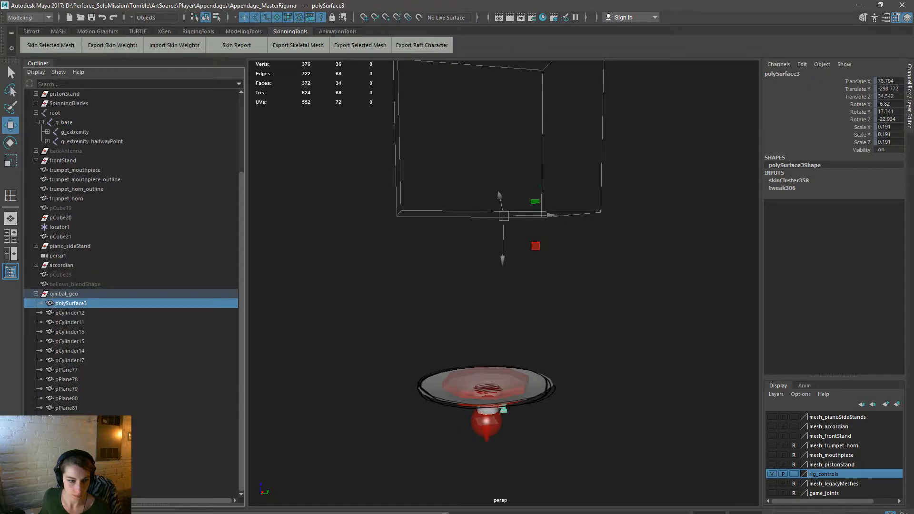
{"action": "left_click", "coordinate": [76, 455], "text": "shift"}
{"action": "left_click", "coordinate": [83, 142], "text": "ctrl"}
{"action": "left_click", "coordinate": [84, 131], "text": "ctrl"}
{"action": "left_click", "coordinate": [84, 124], "text": "ctrl"}
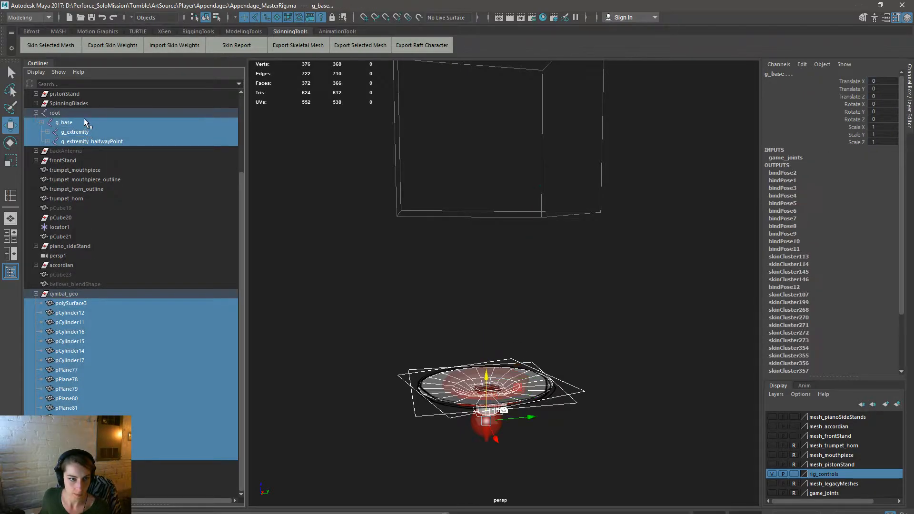
{"action": "left_click", "coordinate": [98, 113], "text": "ctrl"}
Step: Start exporting the selection and browse to the folder D:\Perforce_SoloMission\Tumble\ArtSource\Player\Appendages
{"action": "key", "text": "space"}
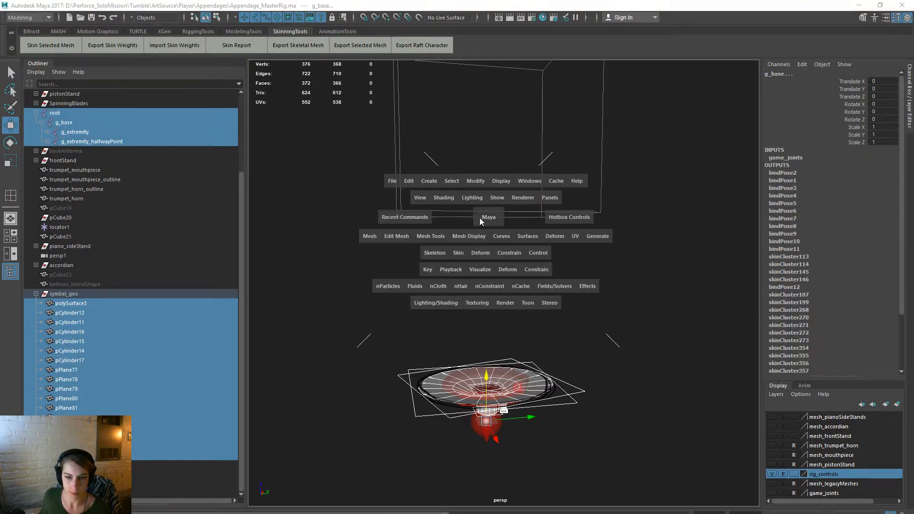
{"action": "left_click", "coordinate": [391, 181]}
{"action": "left_click", "coordinate": [437, 308]}
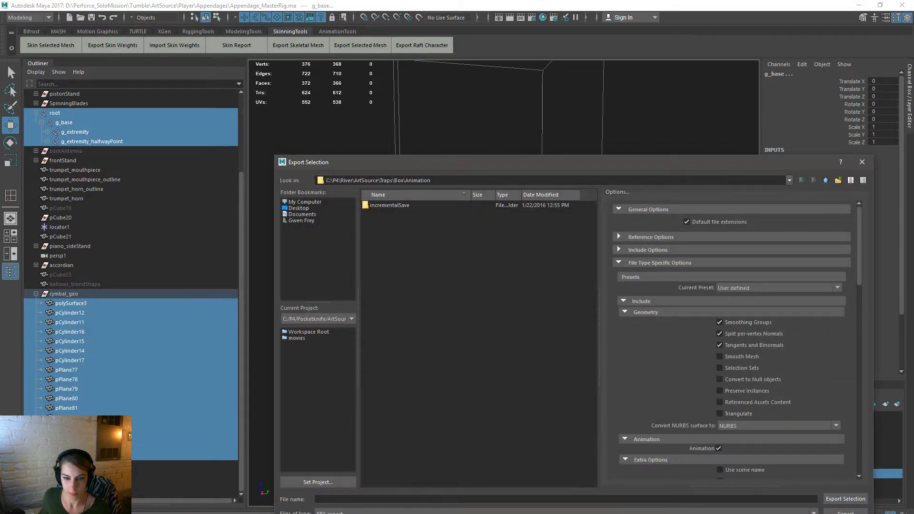
{"action": "left_click", "coordinate": [789, 180]}
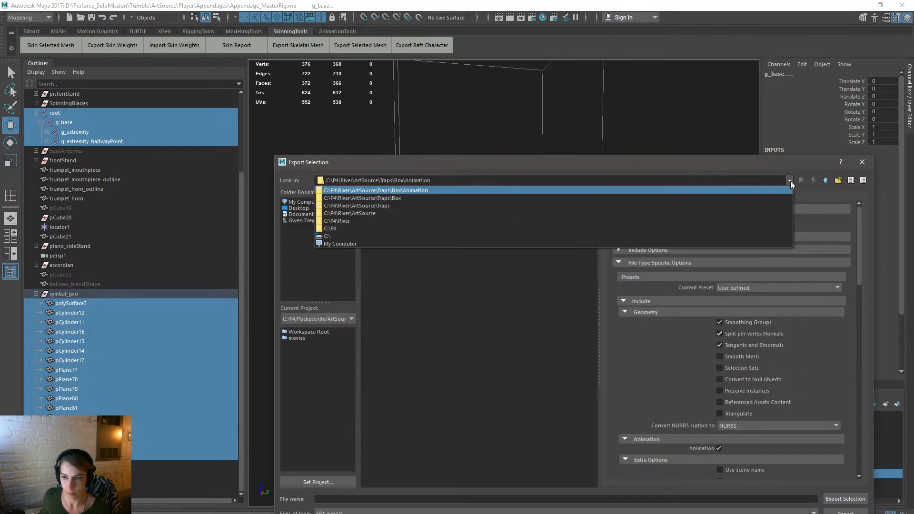
{"action": "left_click", "coordinate": [370, 245]}
{"action": "double_click", "coordinate": [388, 213]}
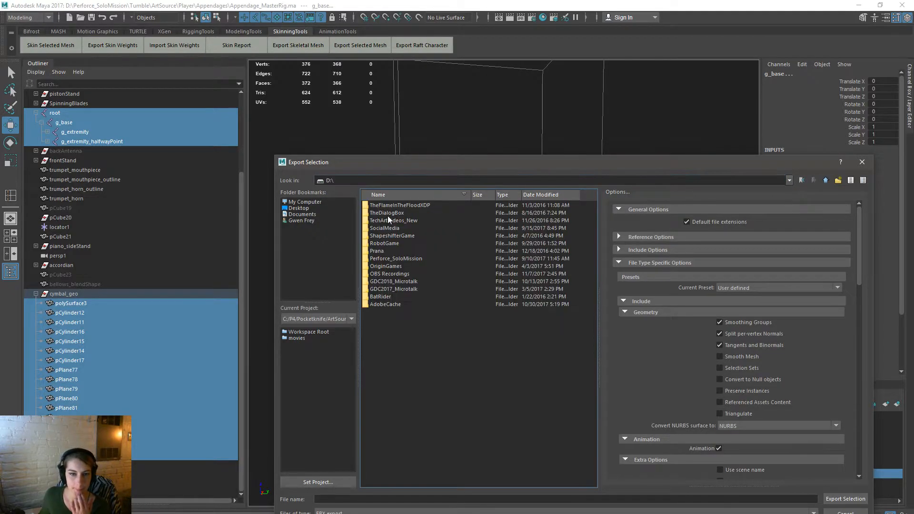
{"action": "double_click", "coordinate": [398, 258]}
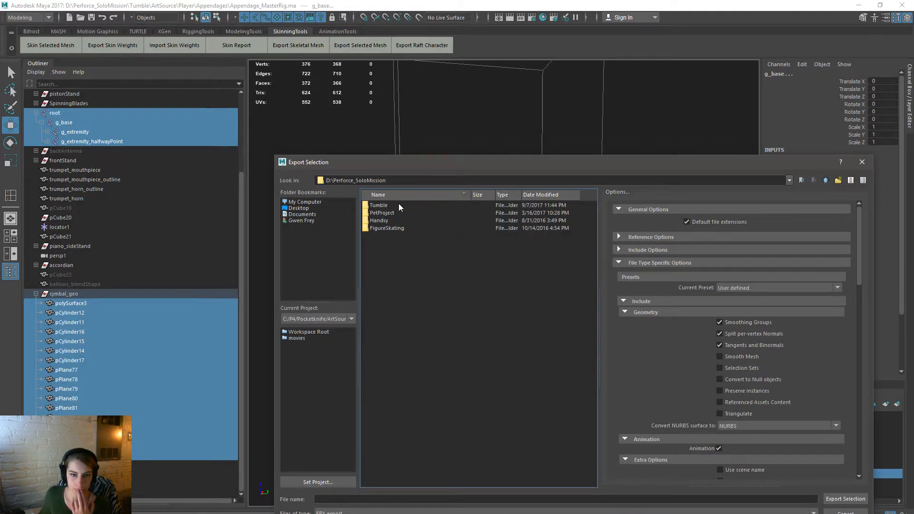
{"action": "double_click", "coordinate": [398, 206]}
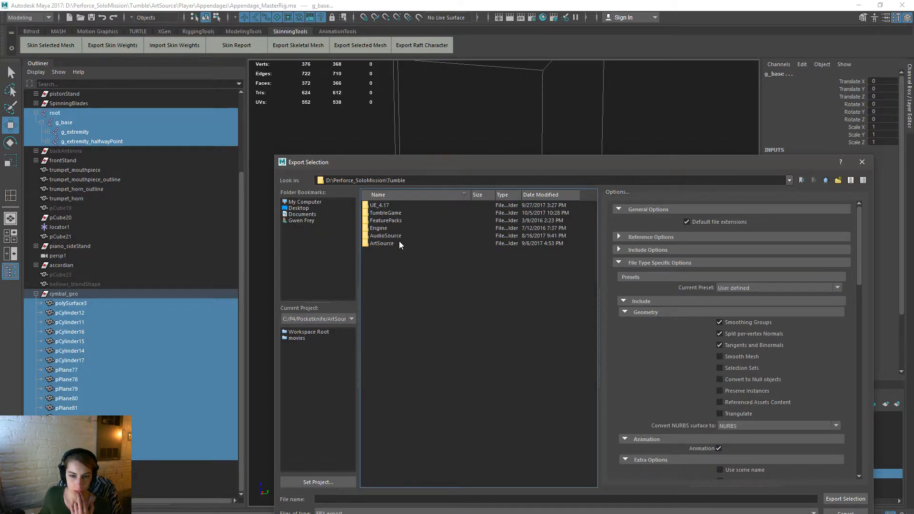
{"action": "double_click", "coordinate": [383, 243]}
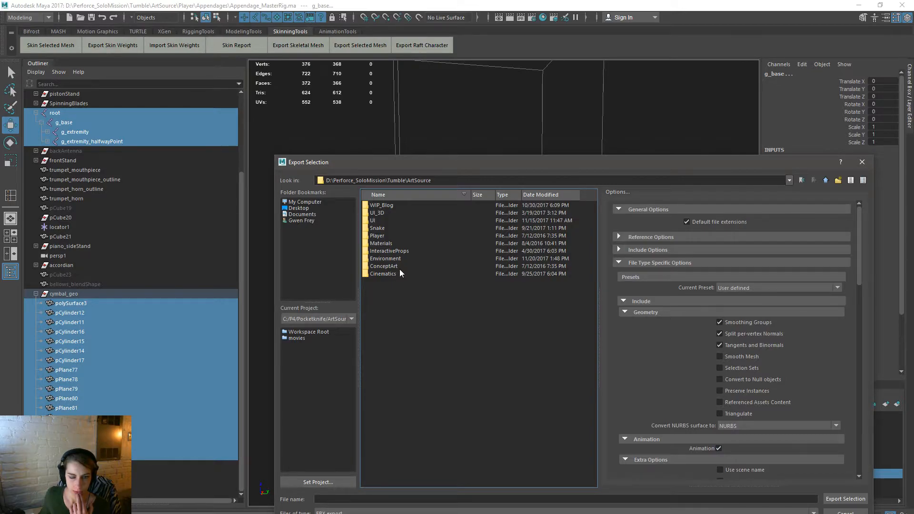
{"action": "double_click", "coordinate": [389, 234]}
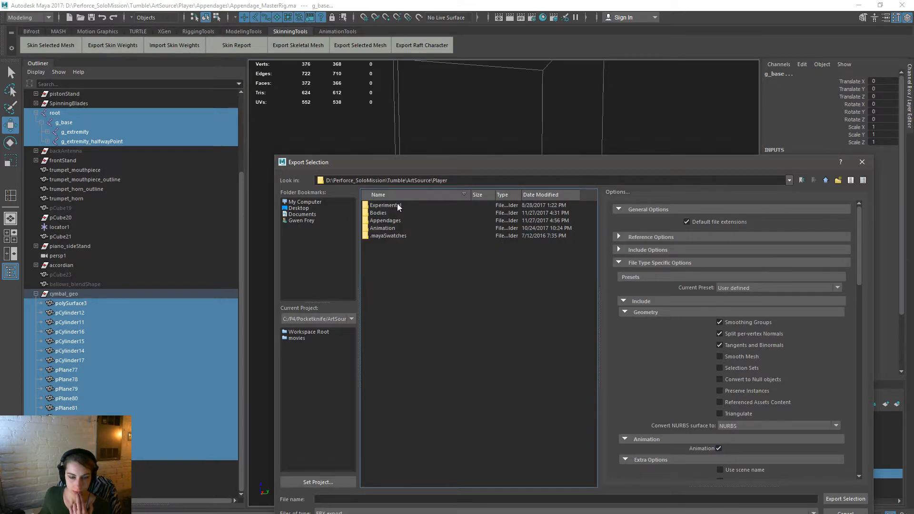
{"action": "left_click", "coordinate": [825, 181]}
{"action": "left_click", "coordinate": [801, 181]}
{"action": "double_click", "coordinate": [387, 220]}
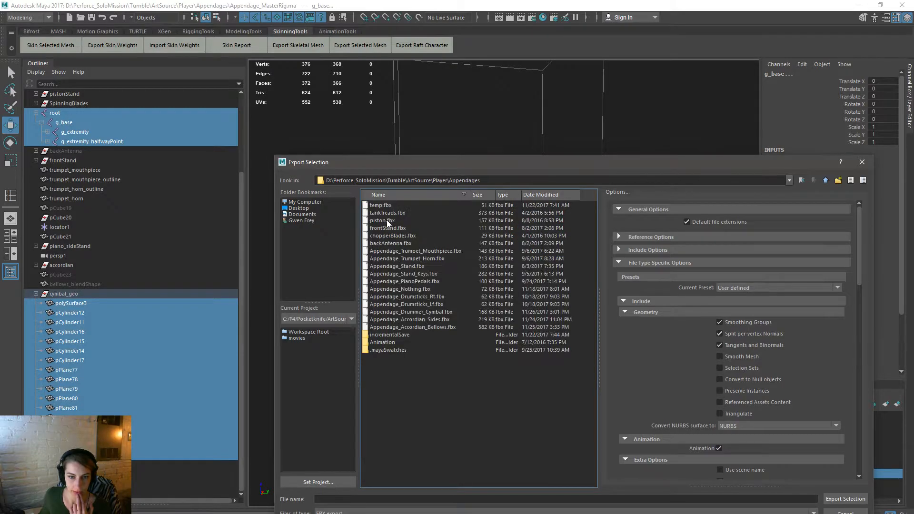
Step: Export the selection over the existing Appendage_Drummer_Cymbal.fbx and dismiss the export warnings
{"action": "double_click", "coordinate": [447, 312]}
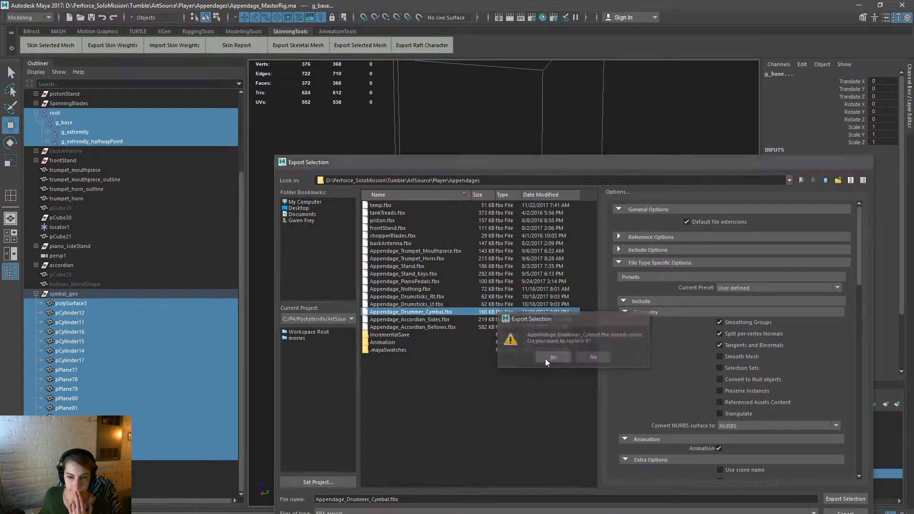
{"action": "left_click", "coordinate": [545, 358]}
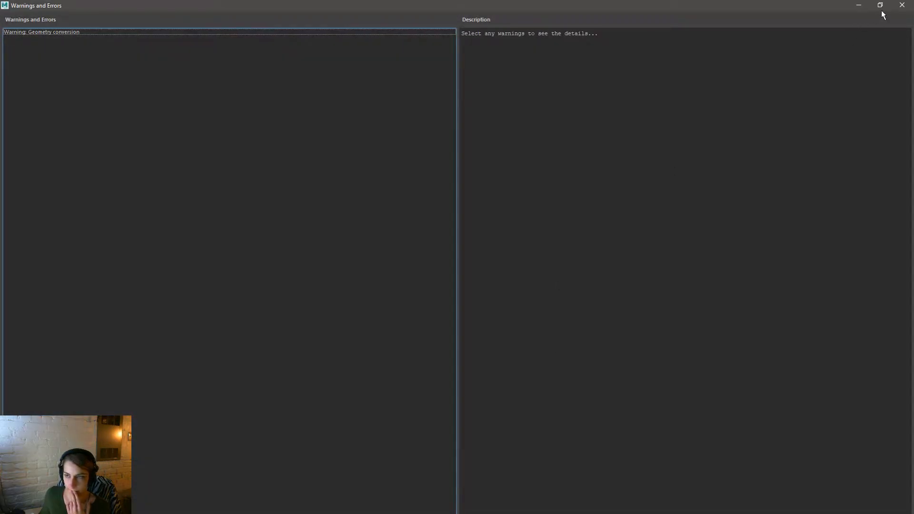
{"action": "left_click", "coordinate": [897, 7]}
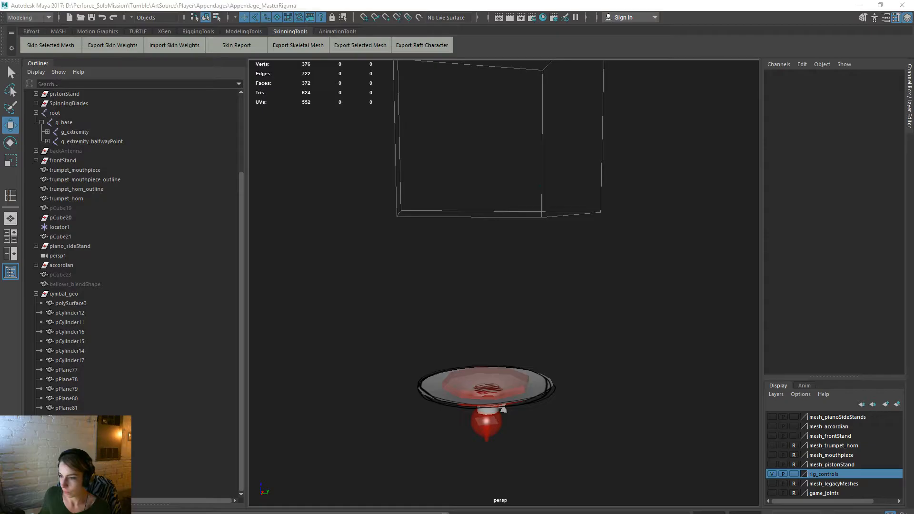
Step: Switch to the running Tumble game and quit it to return to the Unreal Editor
{"action": "key", "text": "alt+Tab"}
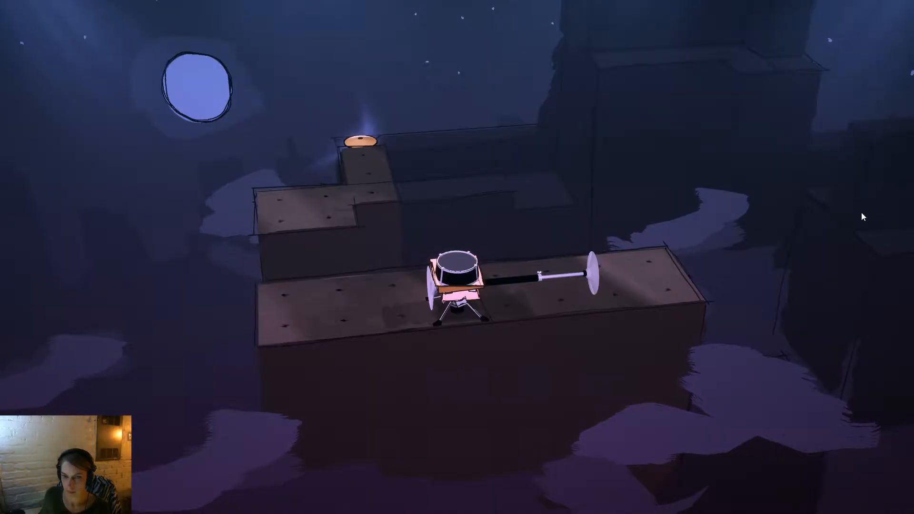
{"action": "key", "text": "Escape"}
{"action": "left_click", "coordinate": [905, 8]}
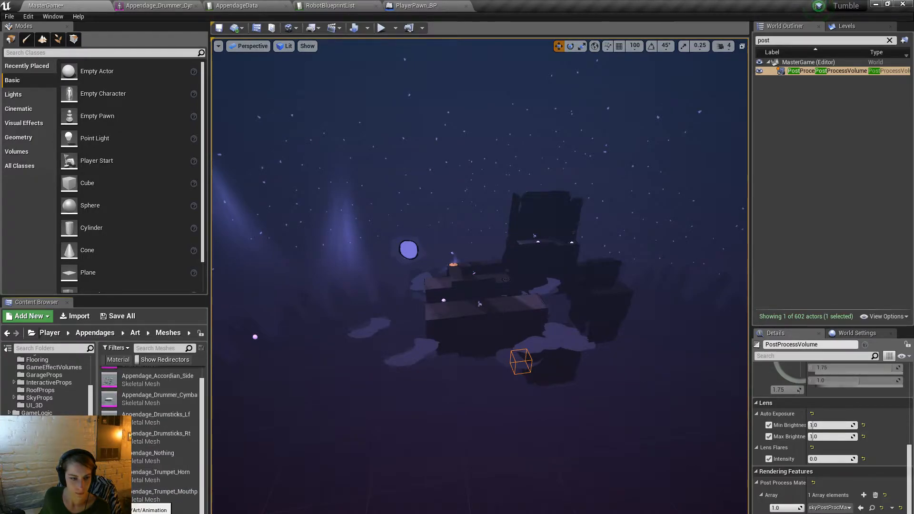
Step: Filter the appendage meshes for "cym", reimport the Appendage_Drummer_Cymbal skeletal mesh and open it for editing
{"action": "scroll", "coordinate": [152, 377], "scroll_direction": "up", "scroll_amount": 1}
{"action": "left_click", "coordinate": [166, 347]}
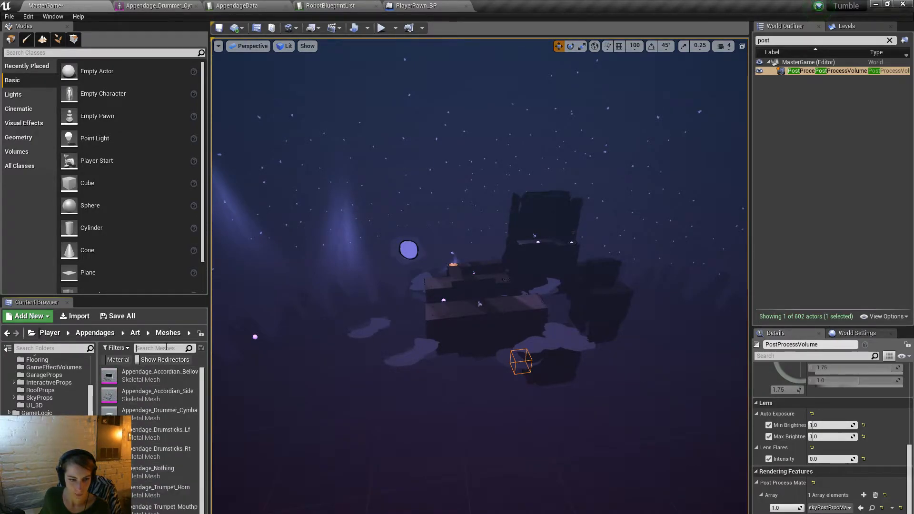
{"action": "type", "text": "cym"}
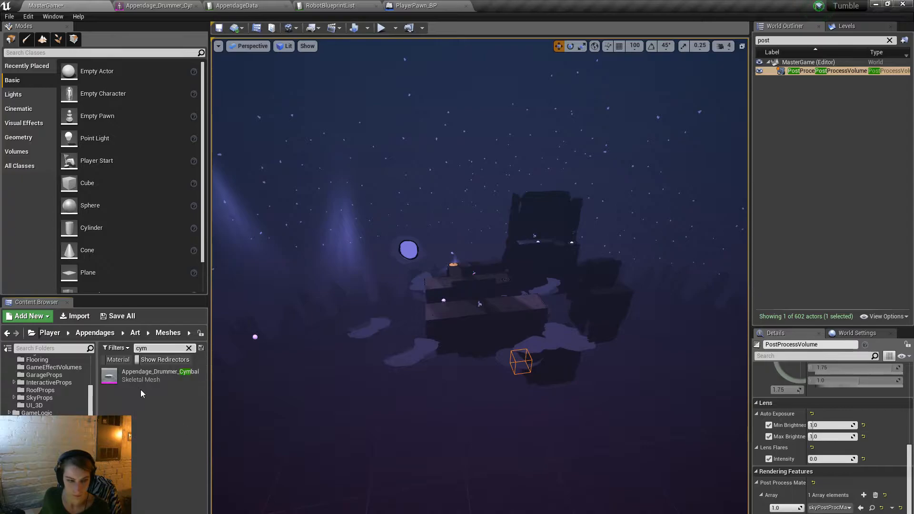
{"action": "right_click", "coordinate": [125, 376]}
{"action": "left_click", "coordinate": [177, 133]}
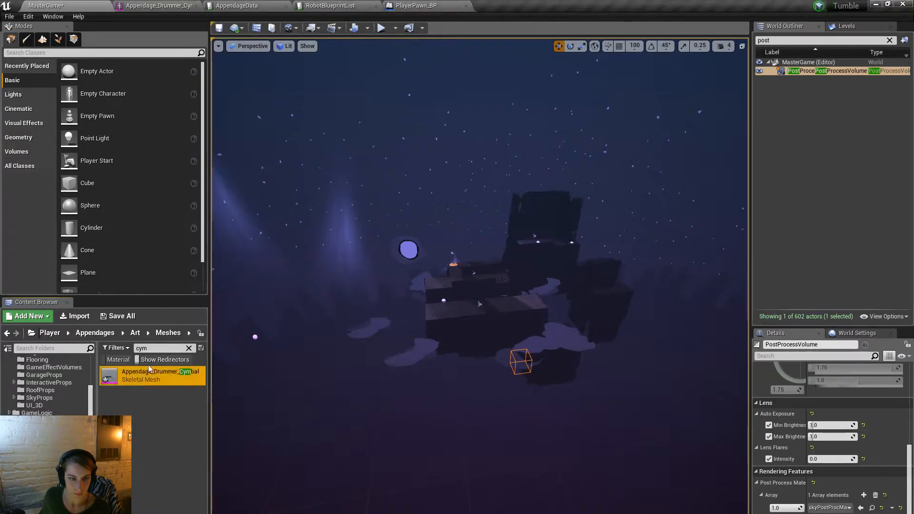
{"action": "double_click", "coordinate": [148, 366]}
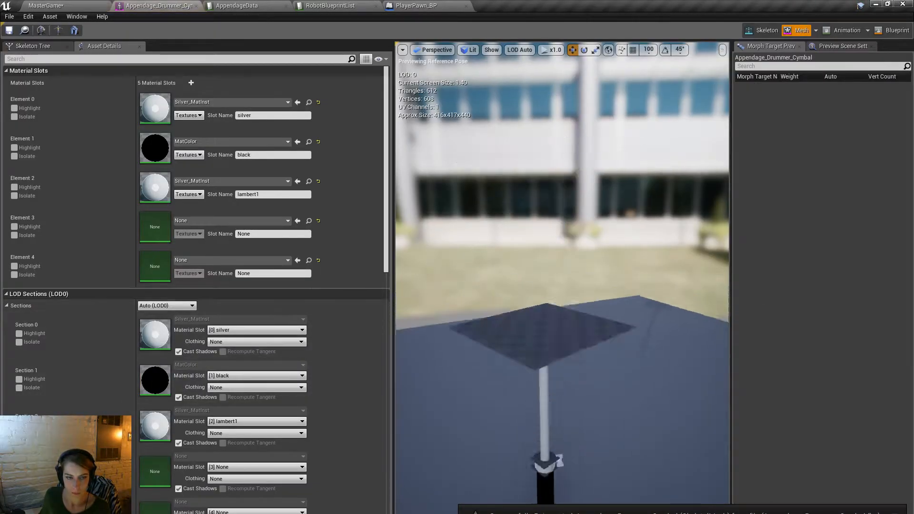
Step: Assign the Outline_Circle_Thin material instance to the empty Element 3 material slot of the cymbal mesh
{"action": "left_click", "coordinate": [225, 220]}
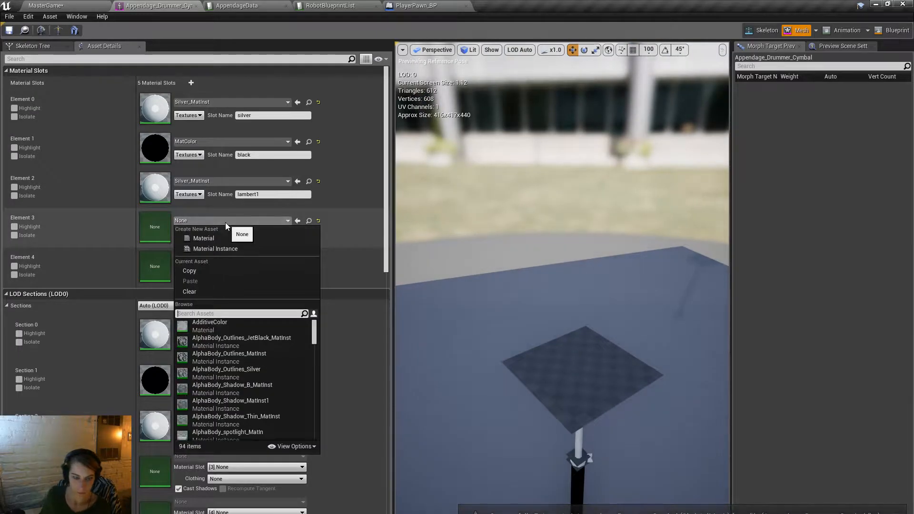
{"action": "type", "text": "cilrcle"}
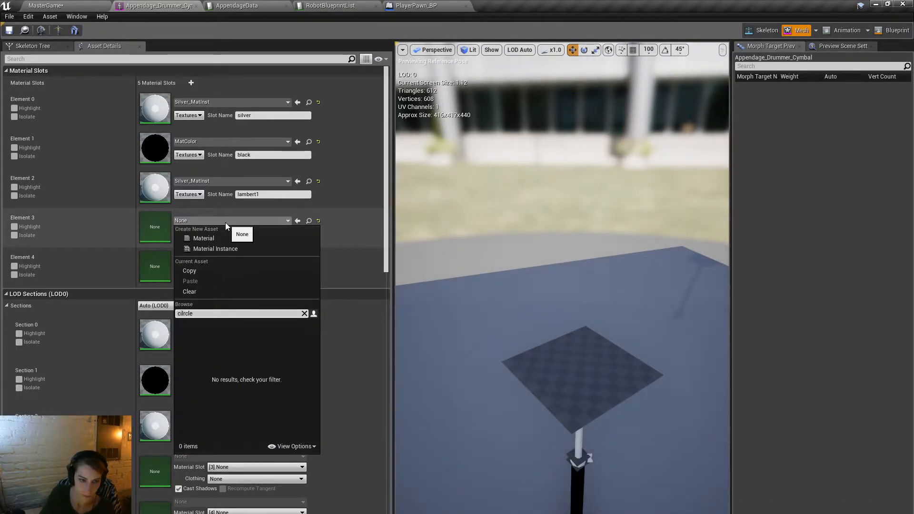
{"action": "key", "text": "BackSpace"}
{"action": "key", "text": "BackSpace"}
{"action": "key", "text": "BackSpace"}
{"action": "key", "text": "BackSpace"}
{"action": "key", "text": "BackSpace"}
{"action": "type", "text": "r"}
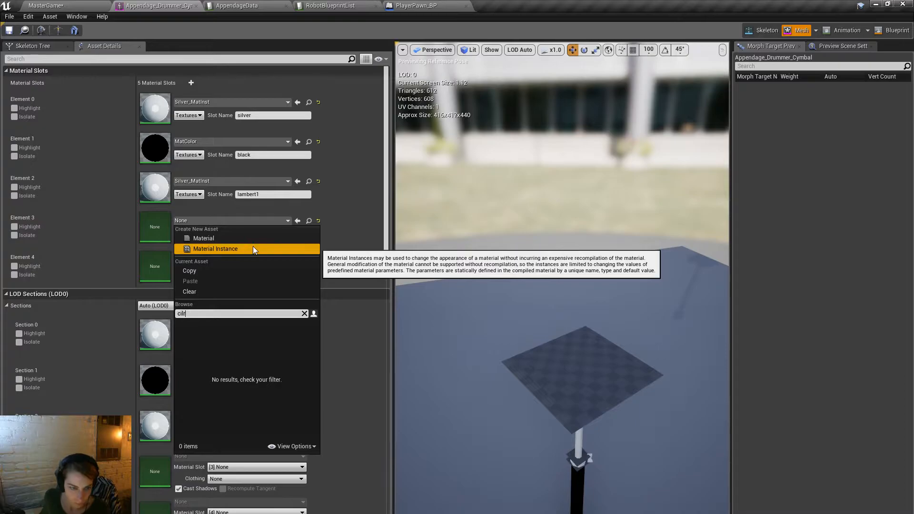
{"action": "type", "text": "cl"}
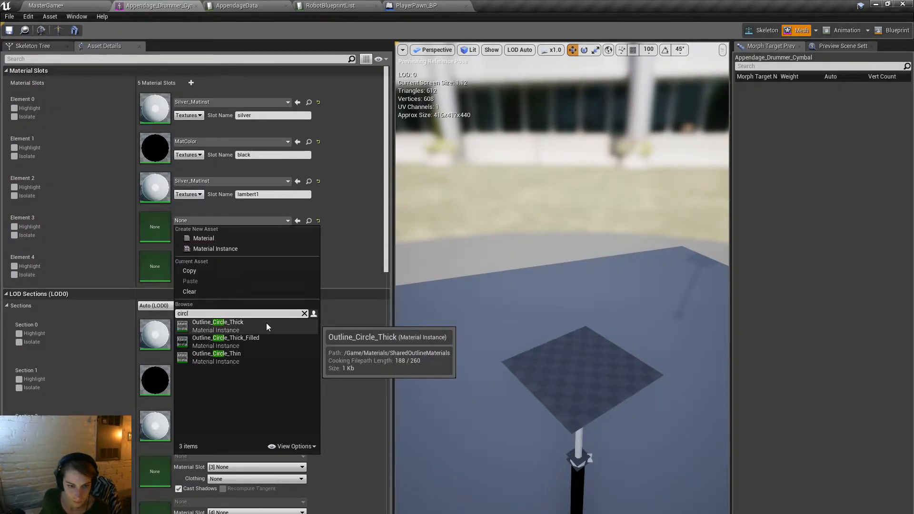
{"action": "left_click", "coordinate": [264, 362]}
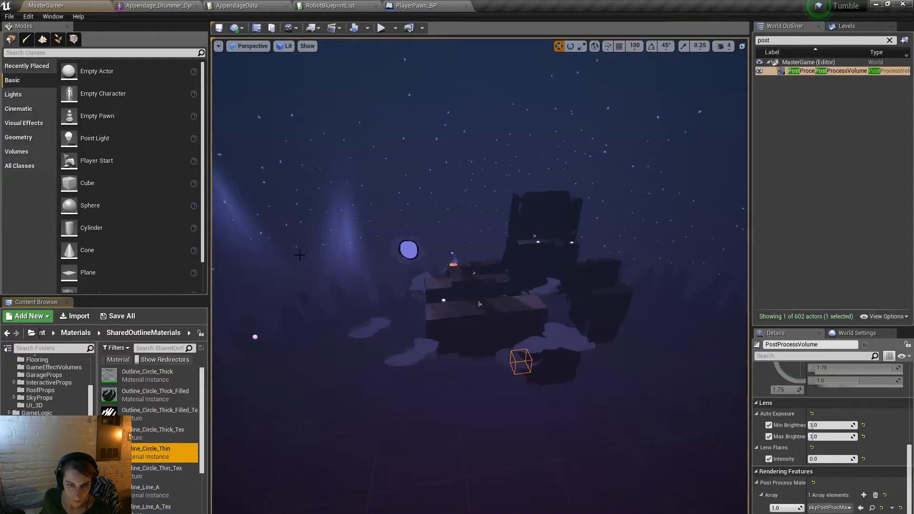
Step: Locate the Outline_Circle_Thin material instance among the project assets, and return to the Appendage_Drummer_Cymbal mesh
{"action": "left_click", "coordinate": [308, 221]}
{"action": "left_click", "coordinate": [409, 5]}
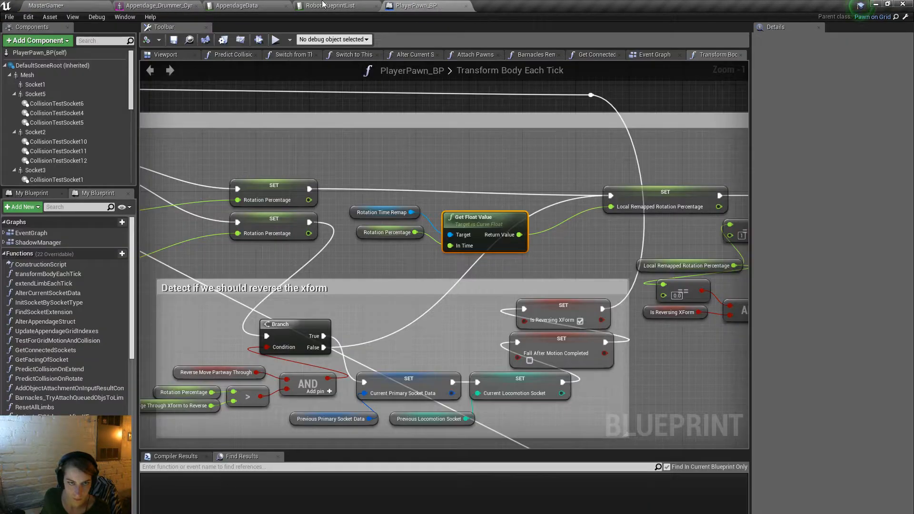
{"action": "left_click", "coordinate": [157, 5]}
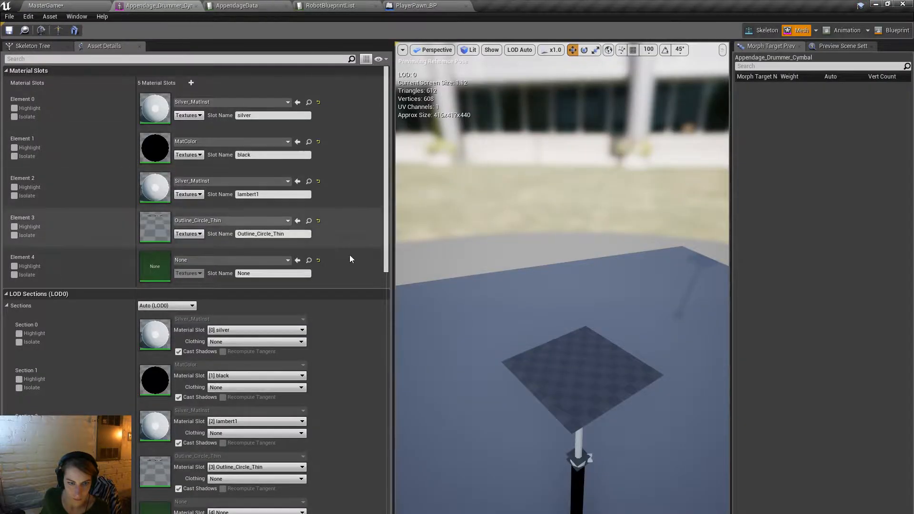
Step: Assign the Outline_Circle_Thin material to Element 4 of the cymbal mesh
{"action": "left_click", "coordinate": [296, 260]}
{"action": "key", "text": "d"}
{"action": "right_click_drag", "start_coordinate": [571, 286], "coordinate": [545, 314]}
{"action": "key", "text": "w"}
{"action": "right_click_drag", "start_coordinate": [630, 351], "coordinate": [630, 350]}
{"action": "key", "text": "s"}
Step: Change the Element 3 material to Outline_Circle_Thick_Filled and the Element 4 material to Outline_Circle_Thick
{"action": "left_click", "coordinate": [284, 222]}
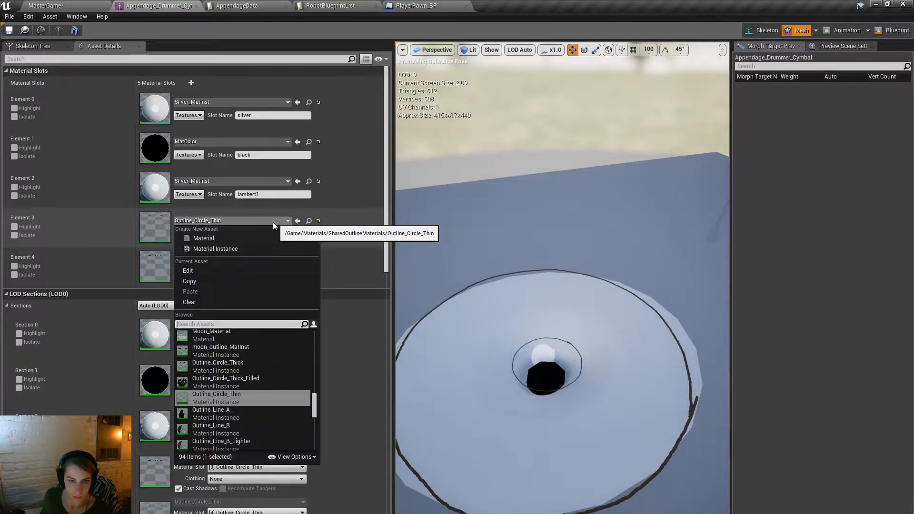
{"action": "left_click", "coordinate": [251, 380]}
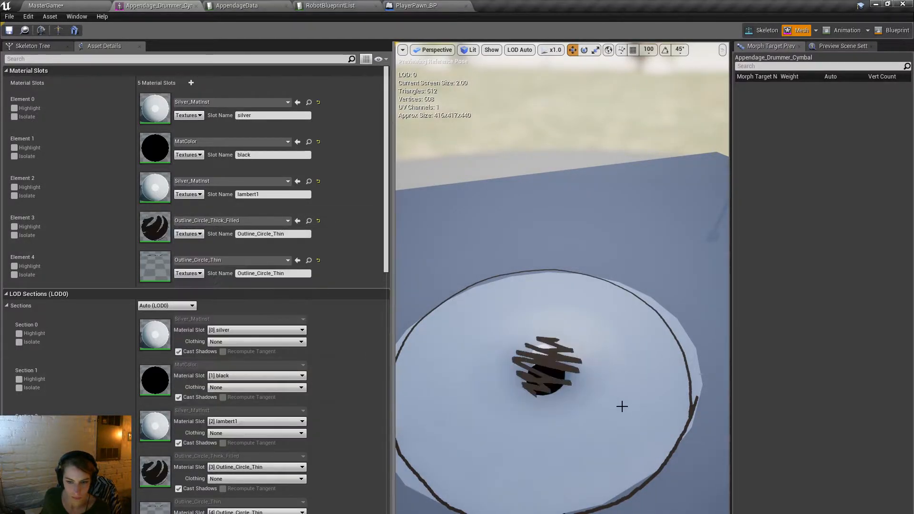
{"action": "key", "text": "s"}
{"action": "right_click_drag", "start_coordinate": [622, 406], "coordinate": [622, 378]}
{"action": "key", "text": "q"}
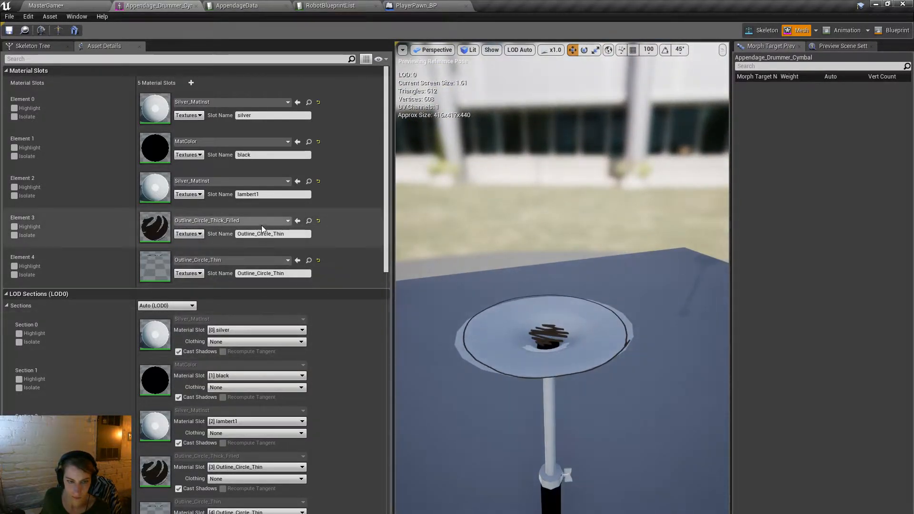
{"action": "left_click", "coordinate": [247, 261]}
{"action": "left_click", "coordinate": [247, 407]}
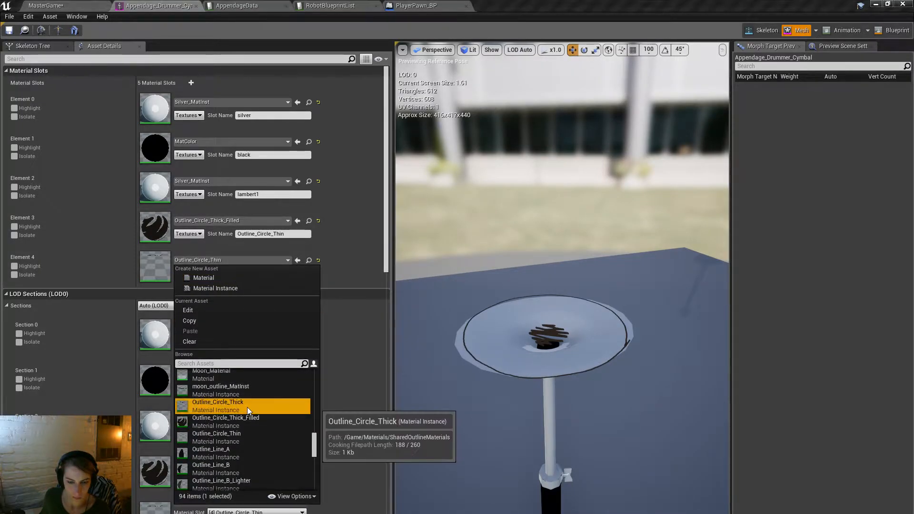
Step: Try the AlphaBody_Outlines_MatInst material on Element 2, the wing nut on the stand's clamp
{"action": "mouse_move", "coordinate": [522, 405]}
{"action": "right_mouse_down"}
{"action": "mouse_move", "coordinate": [518, 305]}
{"action": "mouse_move", "coordinate": [520, 420]}
{"action": "right_mouse_up"}
{"action": "key", "text": "q"}
{"action": "key", "text": "s"}
{"action": "key", "text": "q"}
{"action": "key", "text": "e"}
{"action": "key", "text": "e"}
{"action": "key", "text": "w"}
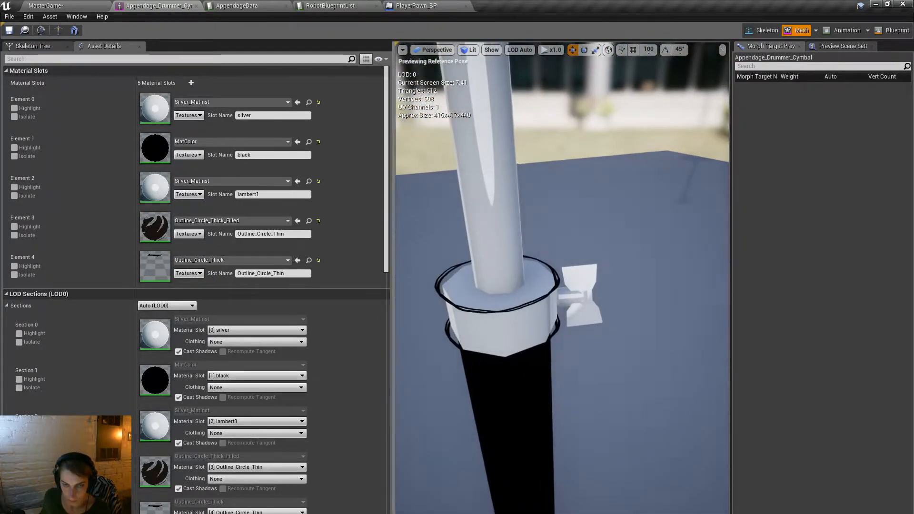
{"action": "left_click", "coordinate": [231, 180]}
{"action": "type", "text": "outli"}
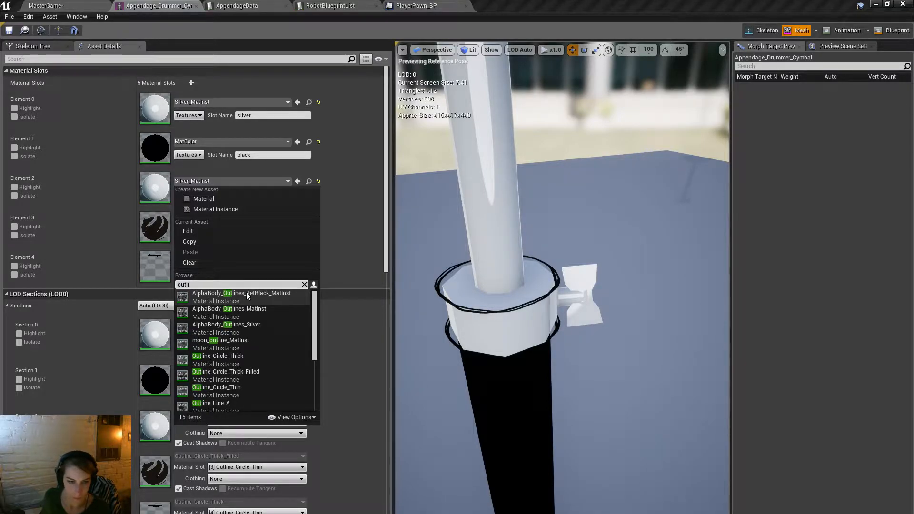
{"action": "left_click", "coordinate": [276, 311]}
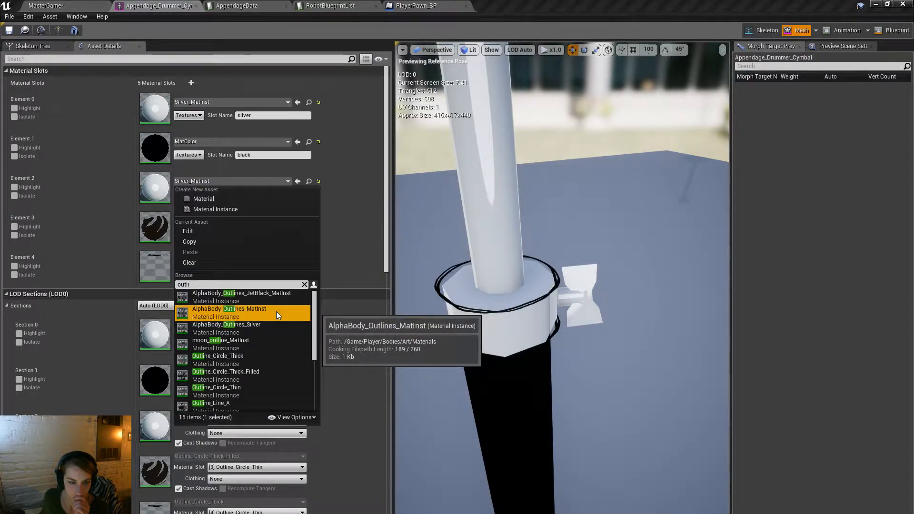
{"action": "left_click", "coordinate": [276, 311]}
Step: Assign Outline_Material to Element 2 of the cymbal mesh
{"action": "left_click", "coordinate": [275, 182]}
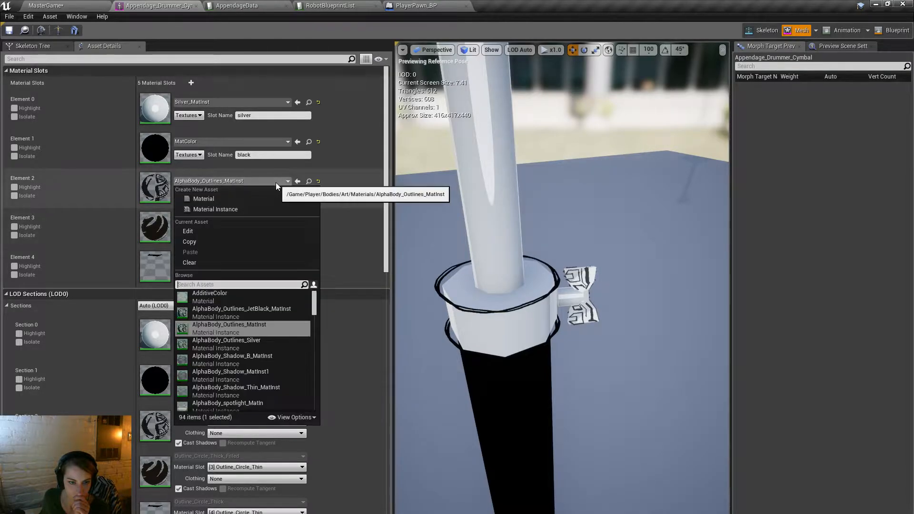
{"action": "left_click_drag", "start_coordinate": [315, 310], "coordinate": [315, 373]}
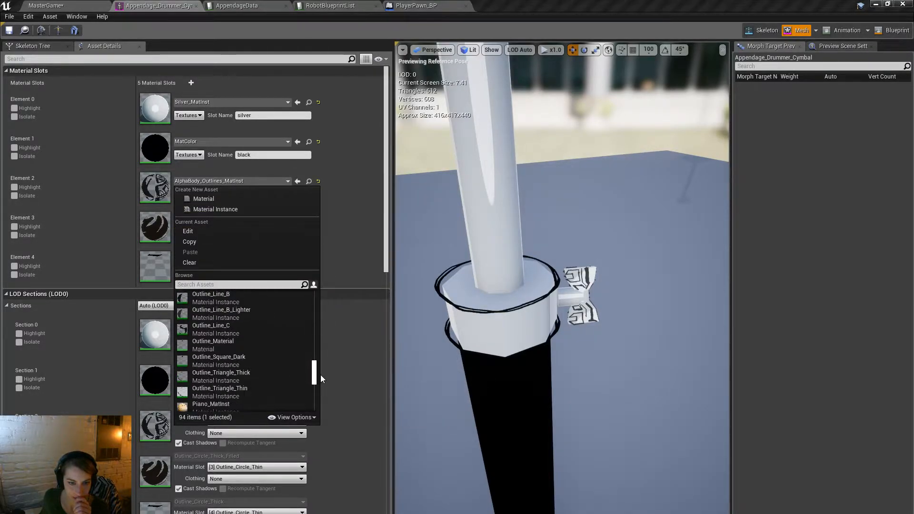
{"action": "left_click", "coordinate": [258, 344]}
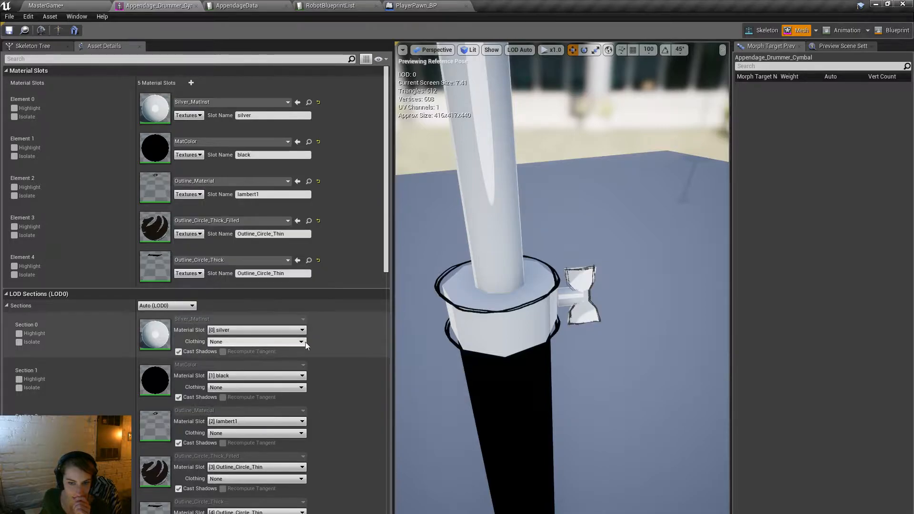
Step: Save the Appendage_Drummer_Cymbal mesh and check the asset out of source control
{"action": "right_click_drag", "start_coordinate": [561, 286], "coordinate": [604, 287]}
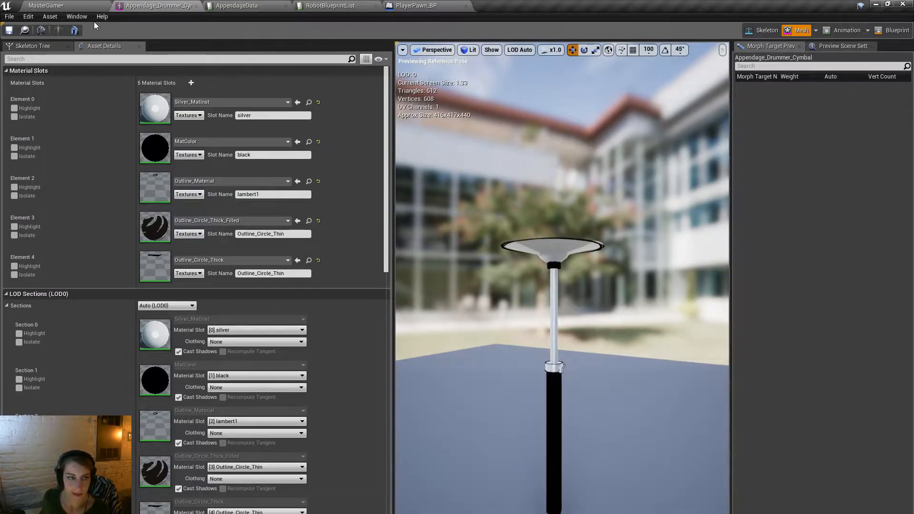
{"action": "left_click", "coordinate": [8, 30]}
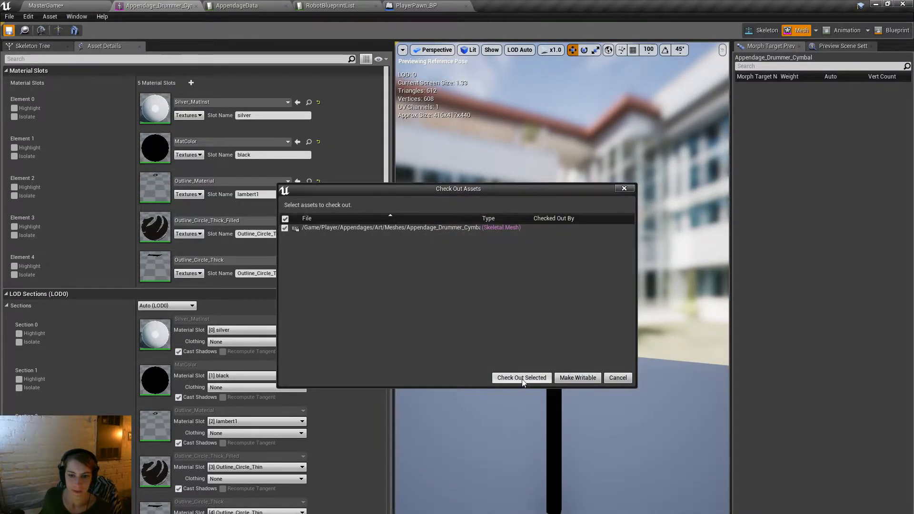
{"action": "left_click", "coordinate": [522, 380]}
Step: Play the MasterGame level full screen with the modified blueprints compiled, and start a puzzle from the Opening group
{"action": "left_click", "coordinate": [47, 7]}
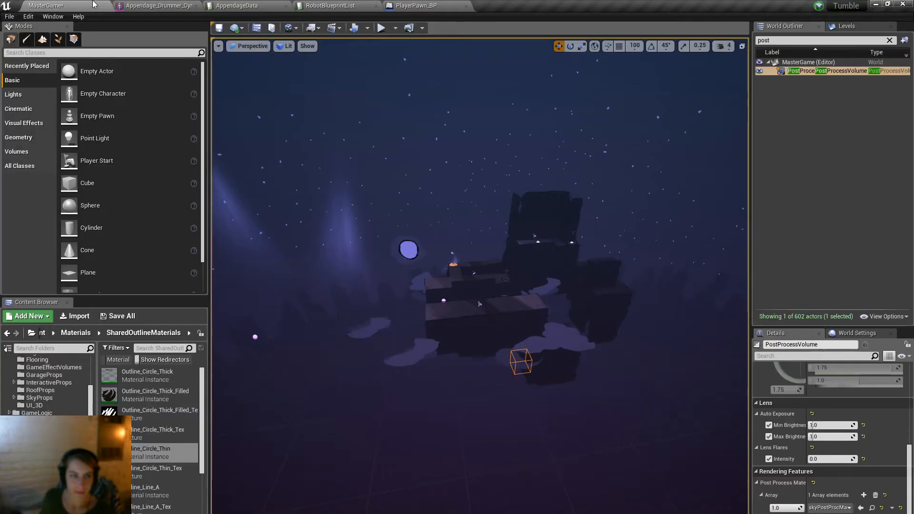
{"action": "left_click", "coordinate": [379, 27]}
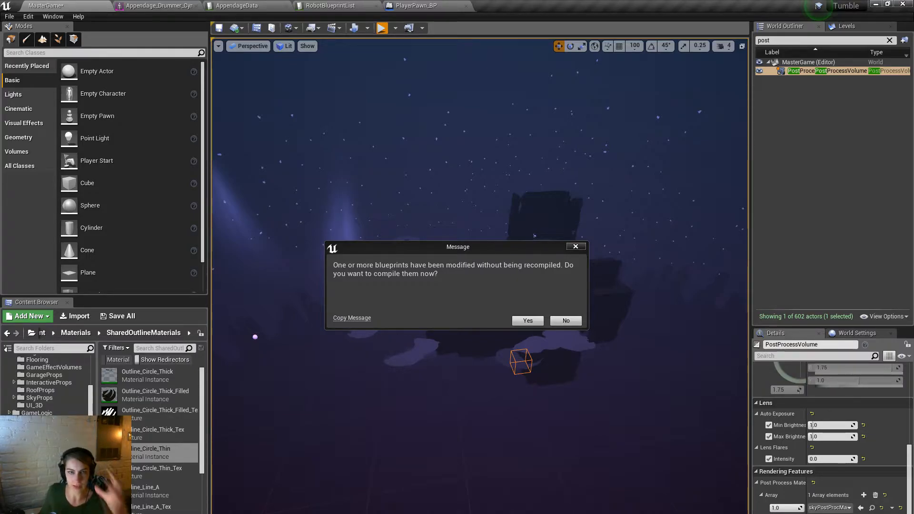
{"action": "left_click", "coordinate": [527, 320]}
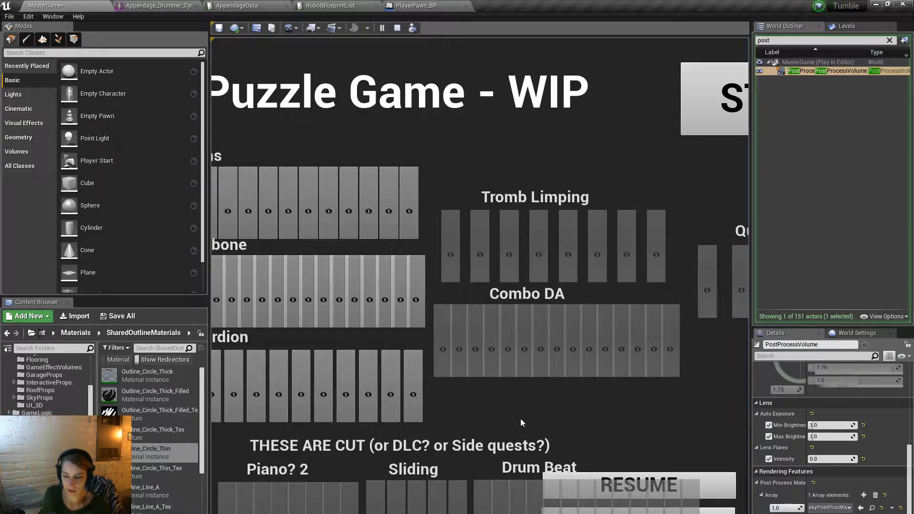
{"action": "key", "text": "F11"}
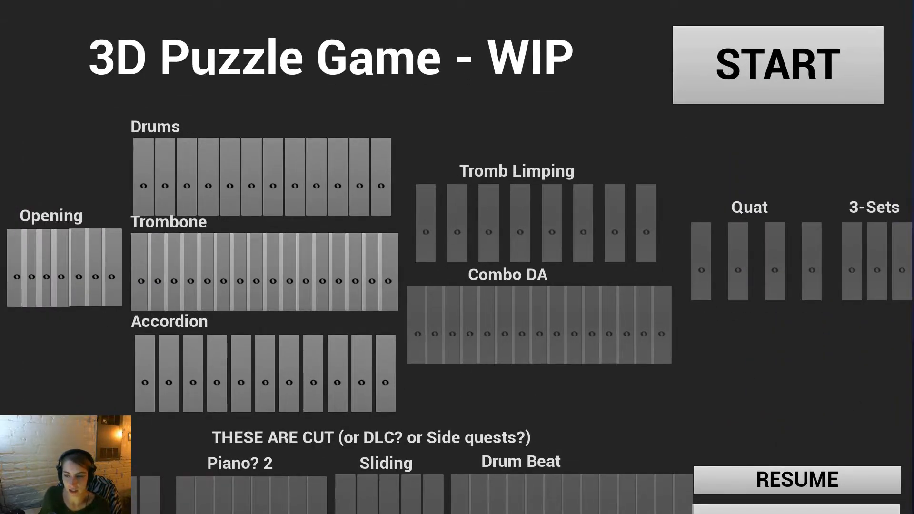
{"action": "key", "text": "alt+Tab"}
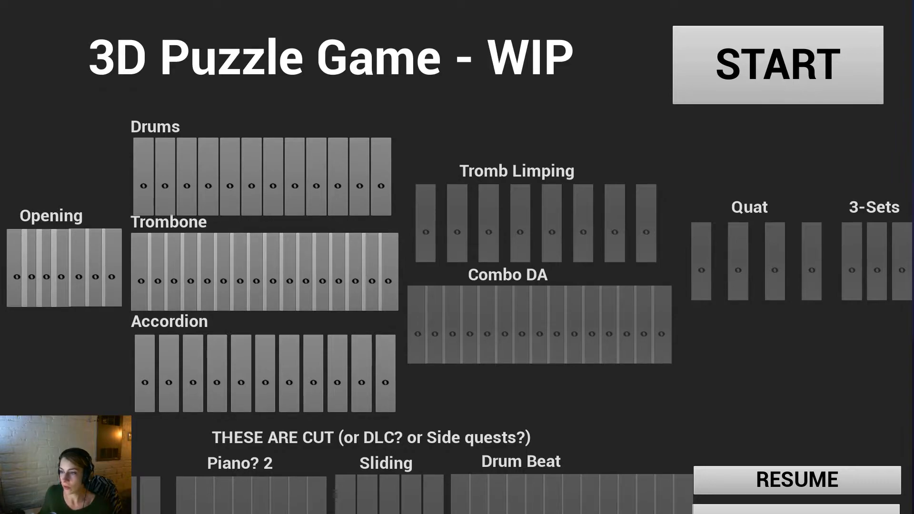
{"action": "left_click", "coordinate": [77, 297]}
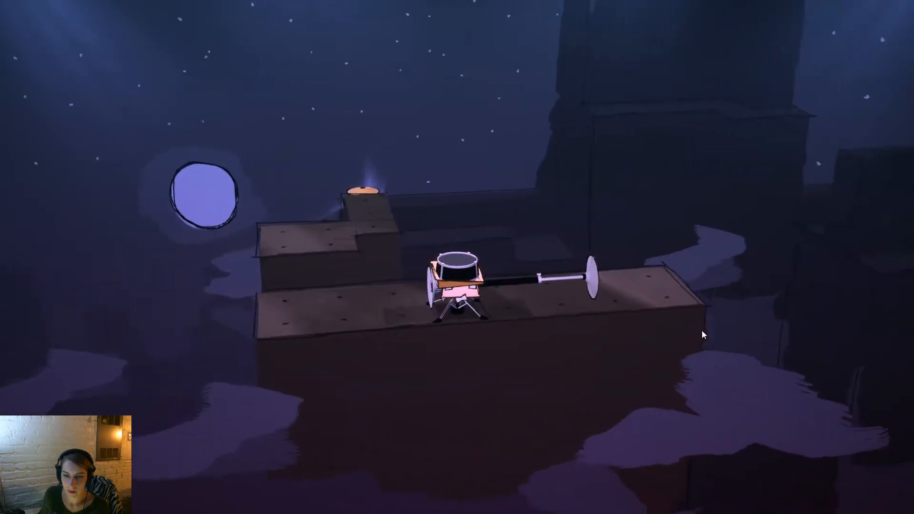
Step: Tumble the drum robot around the platform and orbit the view to examine the cymbal appendage in the game
{"action": "key", "text": "a"}
{"action": "left_click_drag", "start_coordinate": [341, 369], "coordinate": [679, 321]}
{"action": "key", "text": "space"}
{"action": "left_click_drag", "start_coordinate": [595, 373], "coordinate": [498, 429]}
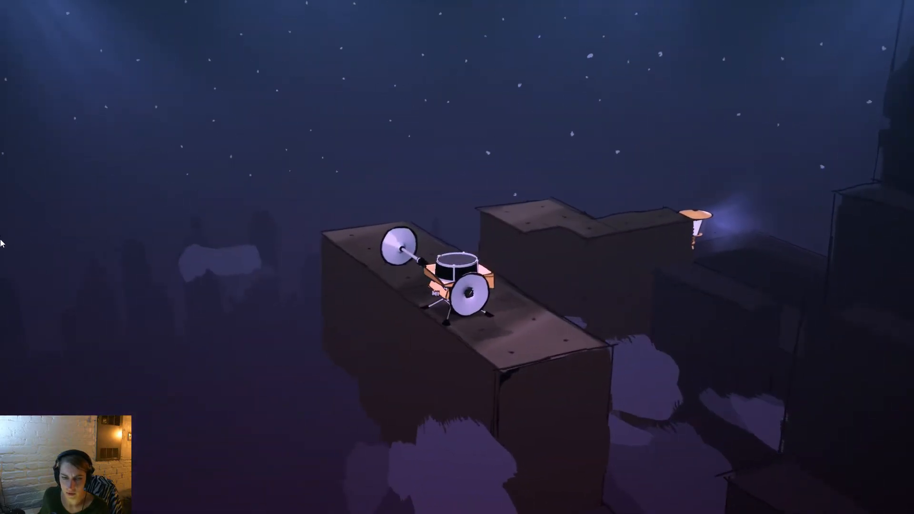
{"action": "key", "text": "w"}
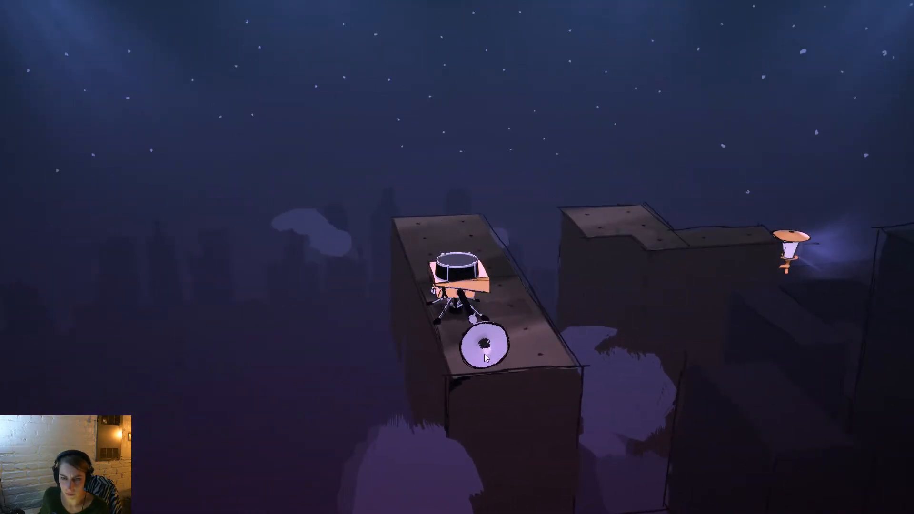
{"action": "key", "text": "s"}
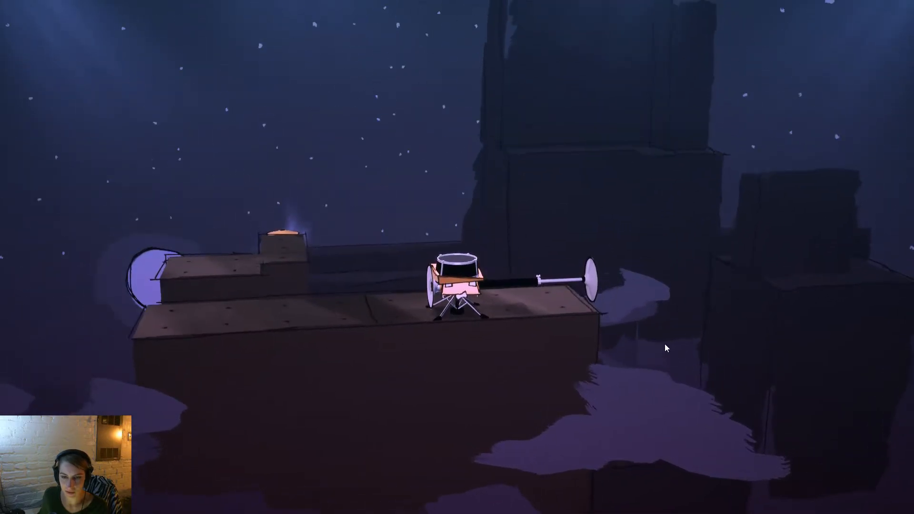
{"action": "right_click_drag", "start_coordinate": [665, 344], "coordinate": [658, 416]}
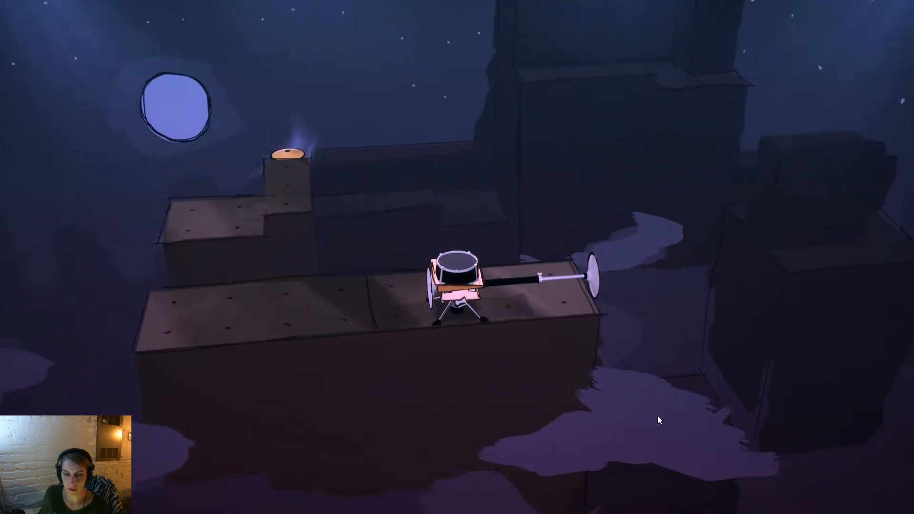
{"action": "left_click_drag", "start_coordinate": [658, 411], "coordinate": [499, 432]}
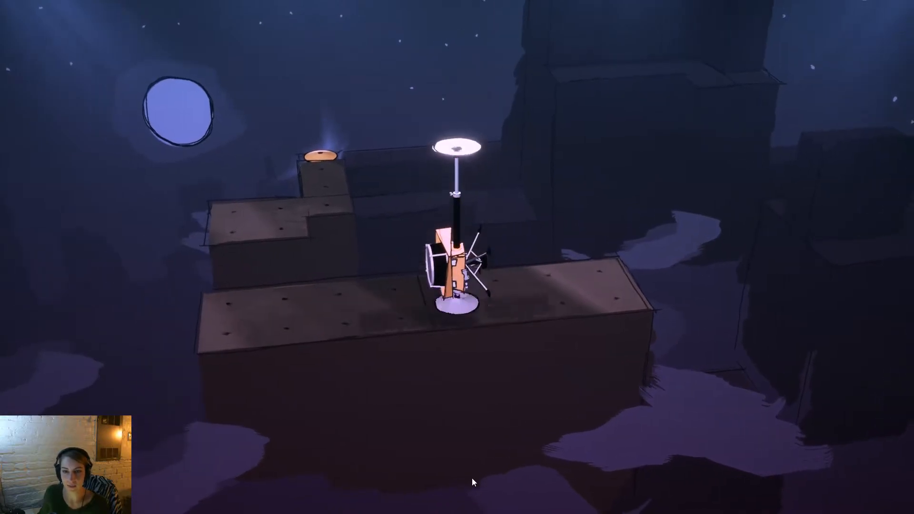
{"action": "key", "text": "space"}
{"action": "key", "text": "a"}
{"action": "left_click_drag", "start_coordinate": [481, 473], "coordinate": [688, 318]}
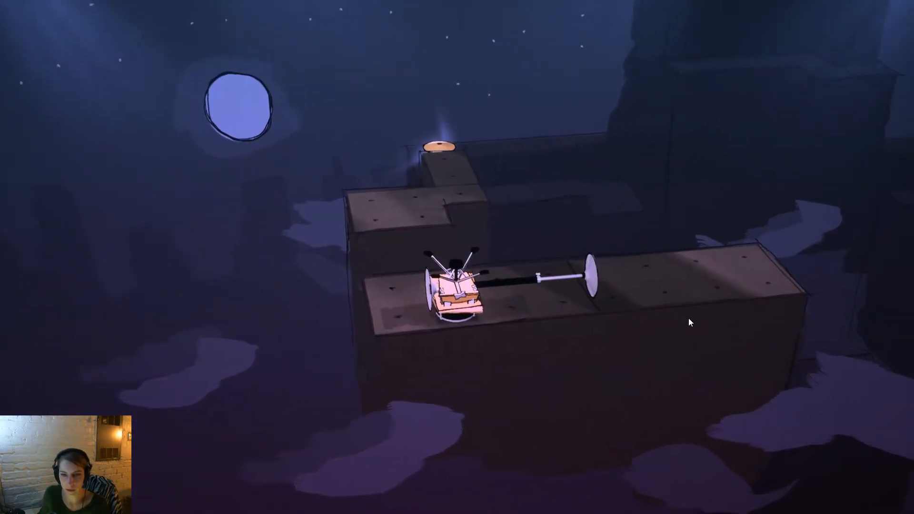
{"action": "key", "text": "d"}
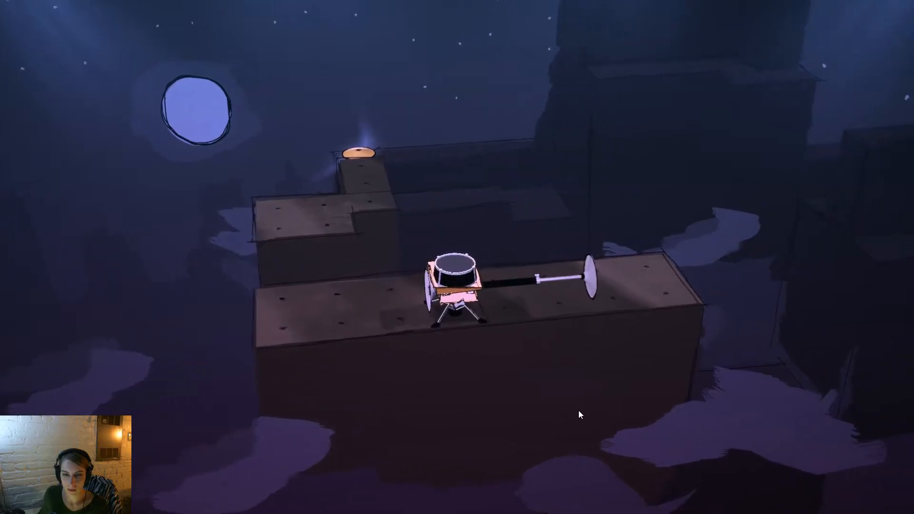
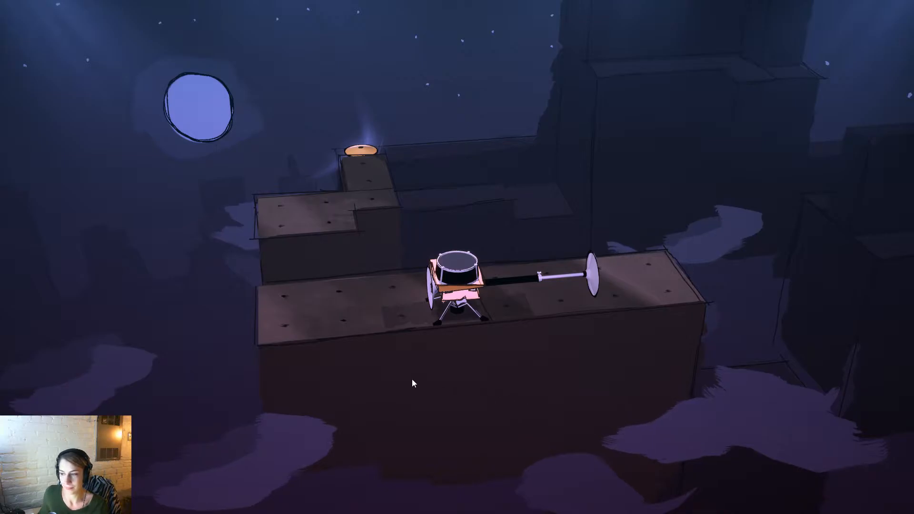
Step: Roll the drum robot again to check the extended cymbal from other angles, and end the play session
{"action": "left_click_drag", "start_coordinate": [385, 372], "coordinate": [582, 472]}
{"action": "key", "text": "w"}
{"action": "key", "text": "a"}
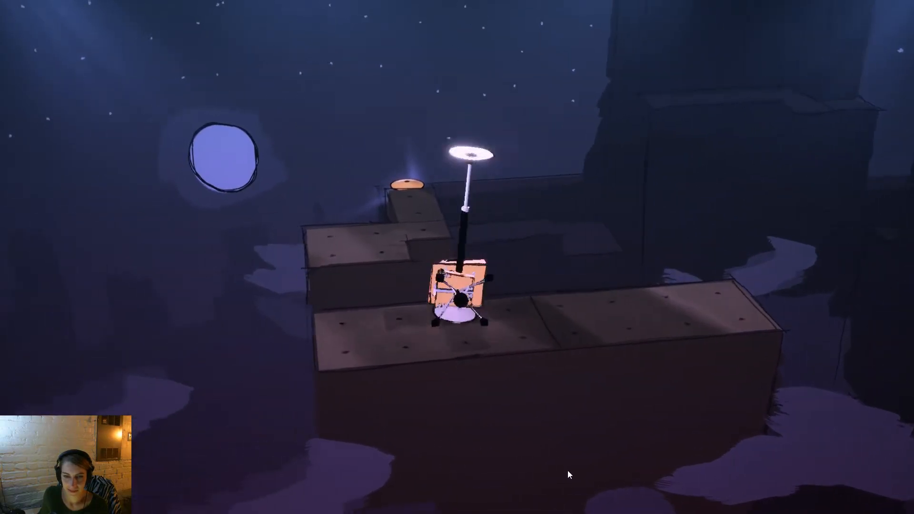
{"action": "key", "text": "a"}
{"action": "mouse_move", "coordinate": [489, 473]}
{"action": "left_mouse_down"}
{"action": "mouse_move", "coordinate": [680, 407]}
{"action": "mouse_move", "coordinate": [542, 376]}
{"action": "mouse_move", "coordinate": [469, 399]}
{"action": "mouse_move", "coordinate": [473, 491]}
{"action": "mouse_move", "coordinate": [144, 385]}
{"action": "mouse_move", "coordinate": [222, 369]}
{"action": "mouse_move", "coordinate": [450, 406]}
{"action": "mouse_move", "coordinate": [588, 395]}
{"action": "mouse_move", "coordinate": [338, 418]}
{"action": "mouse_move", "coordinate": [710, 414]}
{"action": "mouse_move", "coordinate": [613, 415]}
{"action": "mouse_move", "coordinate": [573, 435]}
{"action": "mouse_move", "coordinate": [568, 501]}
{"action": "mouse_move", "coordinate": [498, 477]}
{"action": "mouse_move", "coordinate": [623, 478]}
{"action": "mouse_move", "coordinate": [552, 474]}
{"action": "mouse_move", "coordinate": [486, 486]}
{"action": "left_mouse_up"}
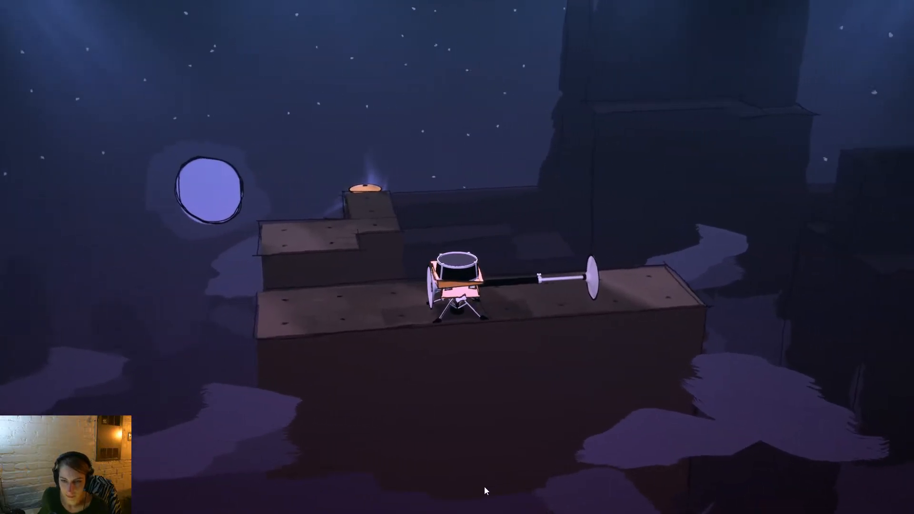
{"action": "left_click_drag", "start_coordinate": [567, 367], "coordinate": [423, 384]}
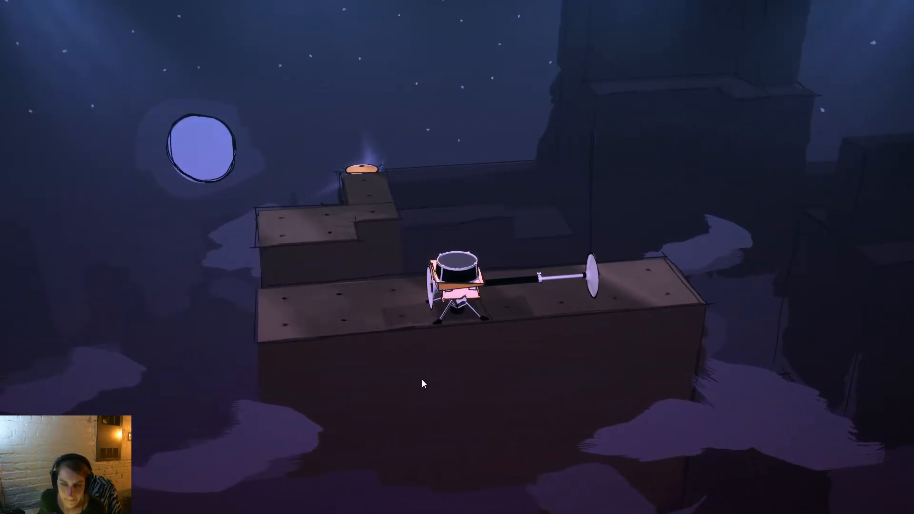
{"action": "key", "text": "Escape"}
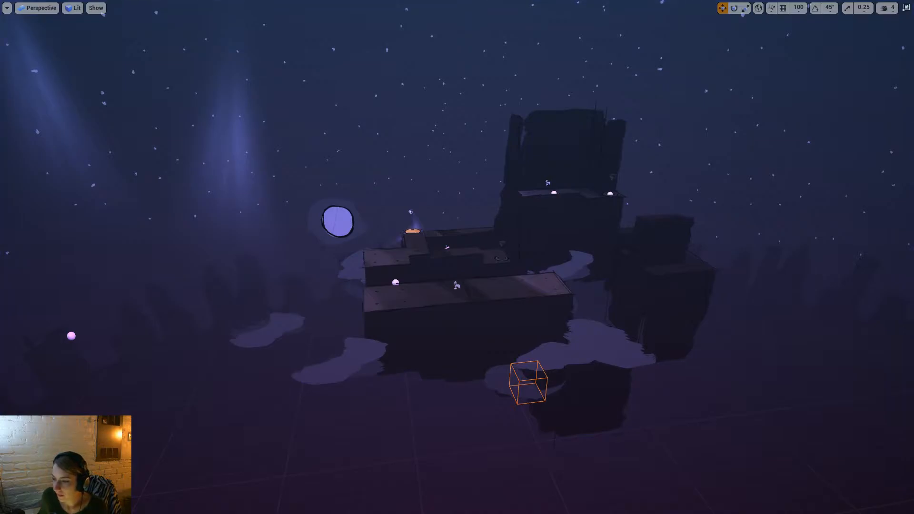
Step: Switch to Maya and extend the cymbal stand upward by increasing extremity_control's Translate Z
{"action": "key", "text": "alt+Tab"}
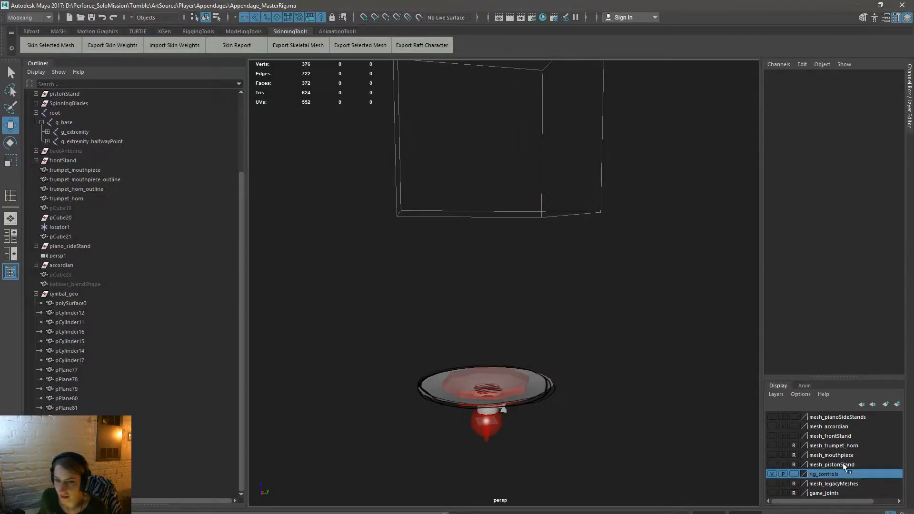
{"action": "left_click", "coordinate": [504, 375]}
{"action": "middle_click_drag", "start_coordinate": [504, 375], "coordinate": [504, 157]}
{"action": "double_click", "coordinate": [888, 97]}
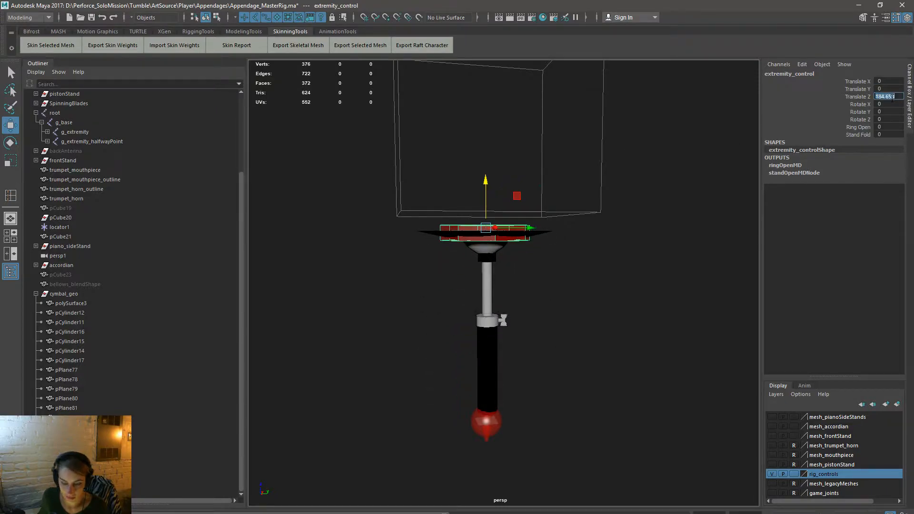
{"action": "type", "text": "4"}
{"action": "key", "text": "Return"}
Step: Delete outline meshes along the edges of the wing nut on the stand's clamp
{"action": "left_click", "coordinate": [581, 226]}
{"action": "right_click_drag", "start_coordinate": [456, 201], "coordinate": [536, 205], "text": "alt"}
{"action": "middle_click_drag", "start_coordinate": [536, 170], "coordinate": [501, 351], "text": "alt"}
{"action": "left_click_drag", "start_coordinate": [502, 351], "coordinate": [479, 378], "text": "alt"}
{"action": "right_click_drag", "start_coordinate": [479, 377], "coordinate": [516, 376], "text": "alt"}
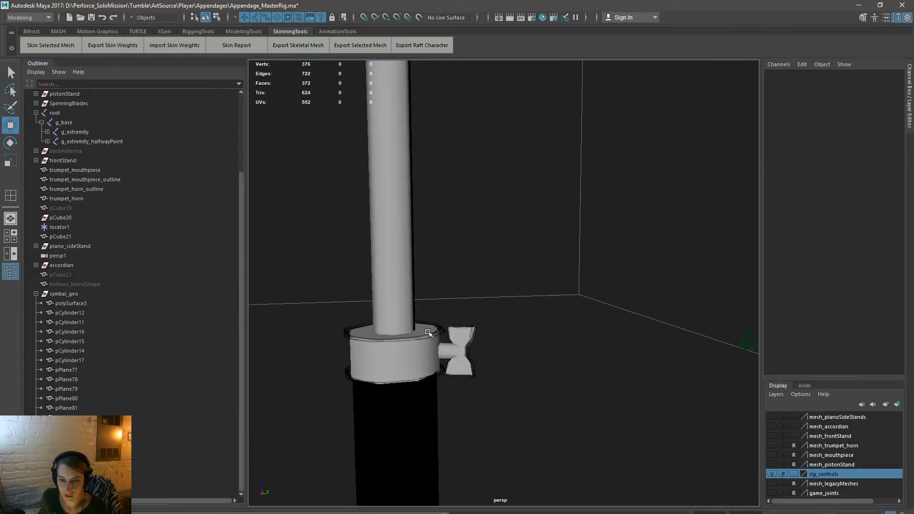
{"action": "left_click", "coordinate": [468, 327]}
{"action": "left_click", "coordinate": [485, 344]}
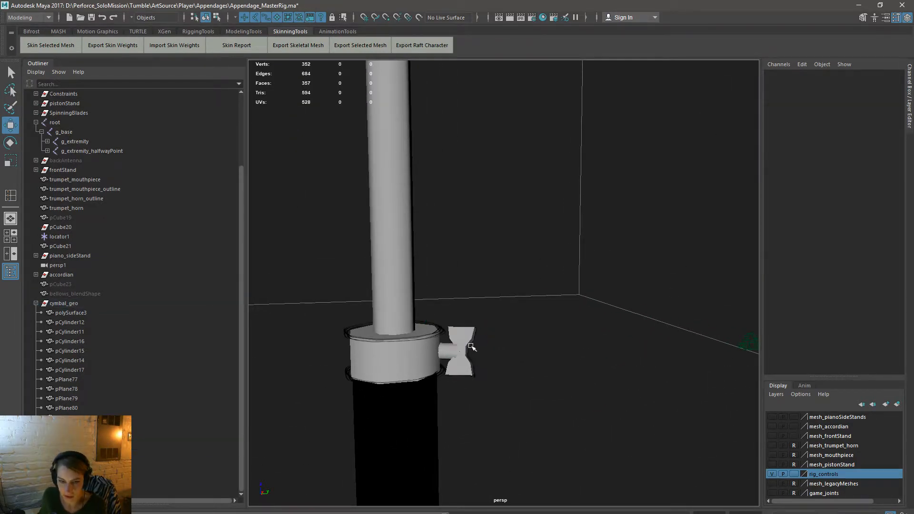
{"action": "left_click", "coordinate": [472, 360]}
{"action": "left_click", "coordinate": [480, 351]}
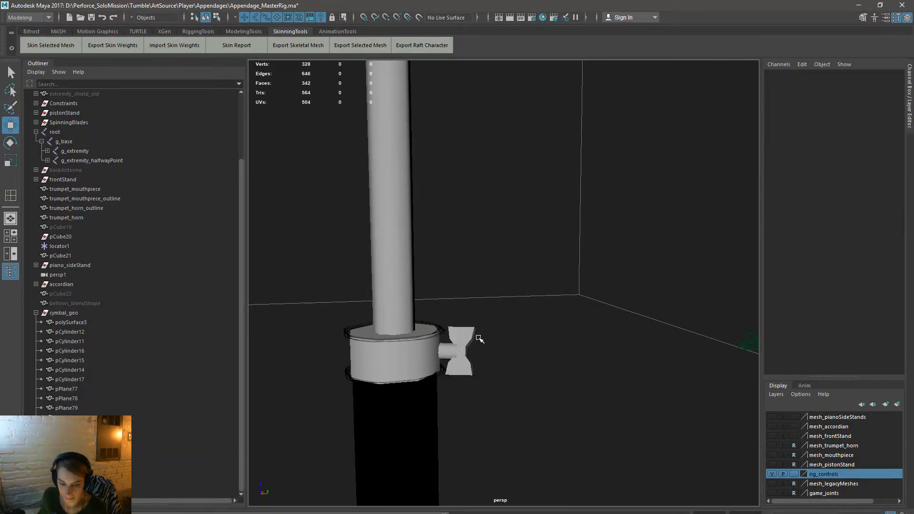
Step: Delete the remaining outline strips along the side edges of the wing nut on the stand's clamp
{"action": "key", "text": "f"}
{"action": "right_click_drag", "start_coordinate": [518, 272], "coordinate": [551, 198], "text": "alt"}
{"action": "left_click", "coordinate": [543, 167]}
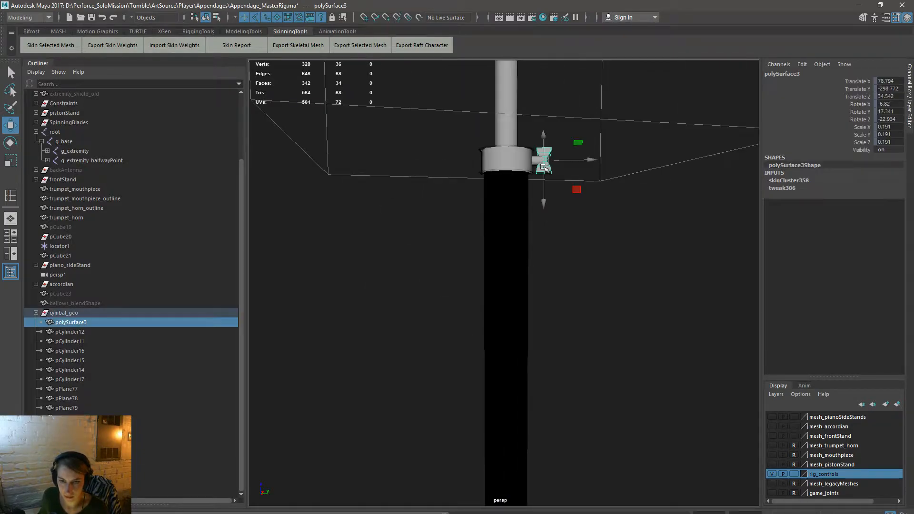
{"action": "right_click_drag", "start_coordinate": [543, 166], "coordinate": [544, 167]}
{"action": "key", "text": "f"}
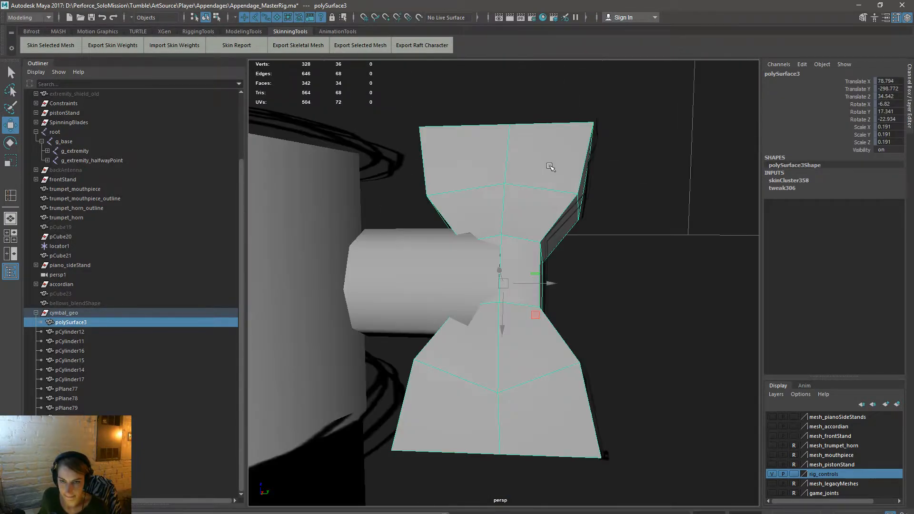
{"action": "left_click_drag", "start_coordinate": [724, 261], "coordinate": [620, 283], "text": "alt"}
{"action": "key", "text": "space"}
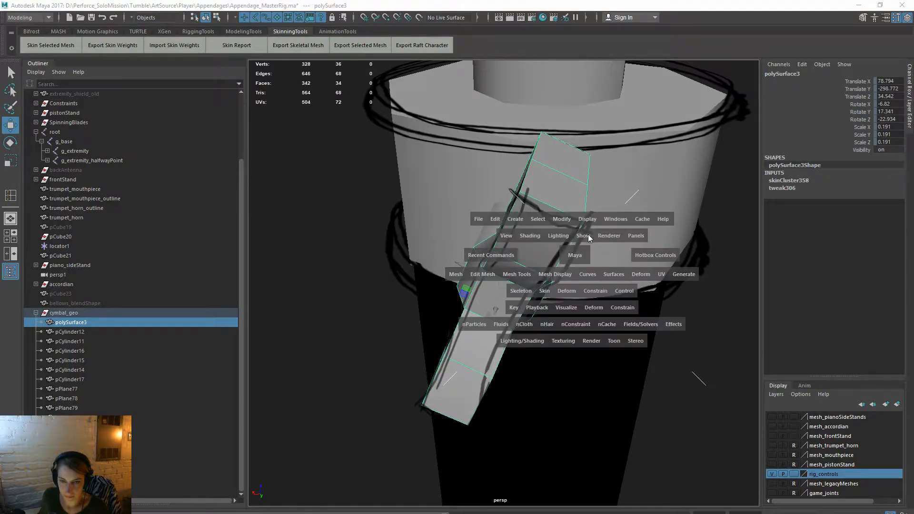
{"action": "left_click", "coordinate": [629, 236]}
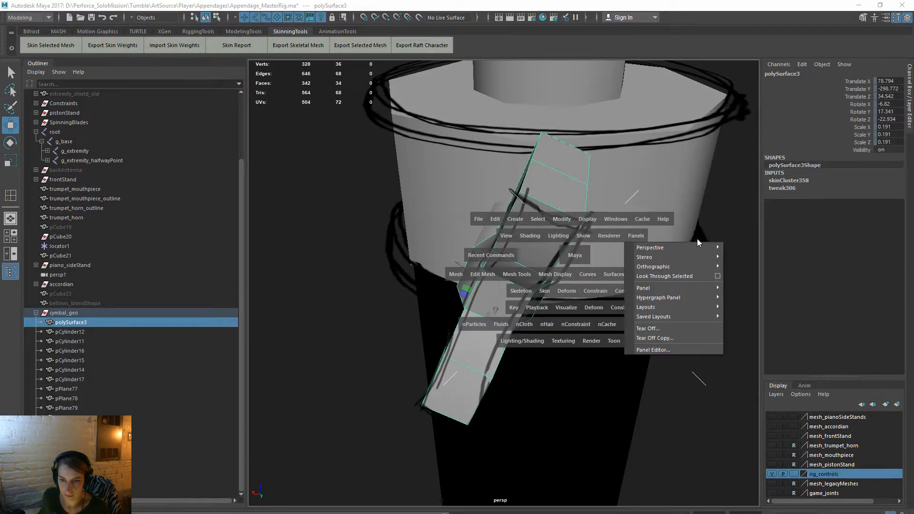
{"action": "left_click", "coordinate": [818, 208]}
{"action": "left_click", "coordinate": [566, 277]}
{"action": "key", "text": "Delete"}
Step: Look through the persp1 camera and duplicate the wing nut together with the short cylinder joining it to the clamp
{"action": "left_click", "coordinate": [551, 227]}
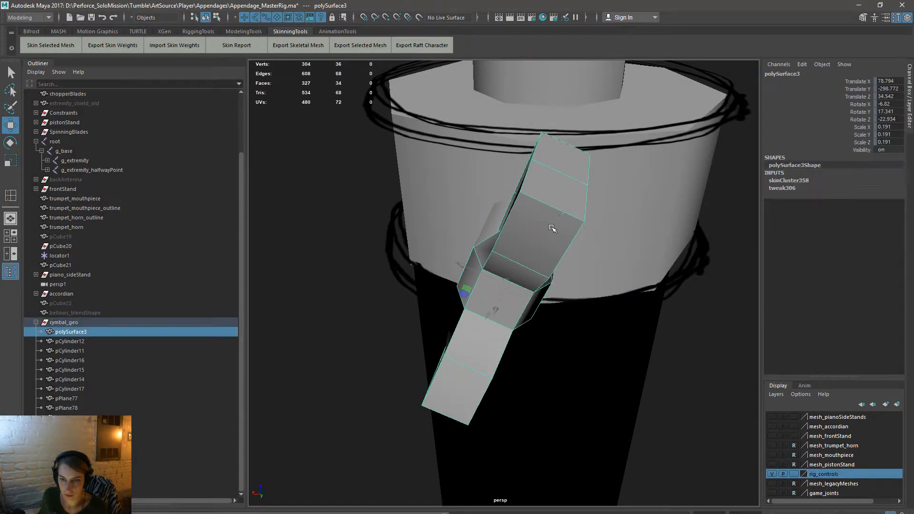
{"action": "key", "text": "space"}
{"action": "left_click", "coordinate": [639, 213]}
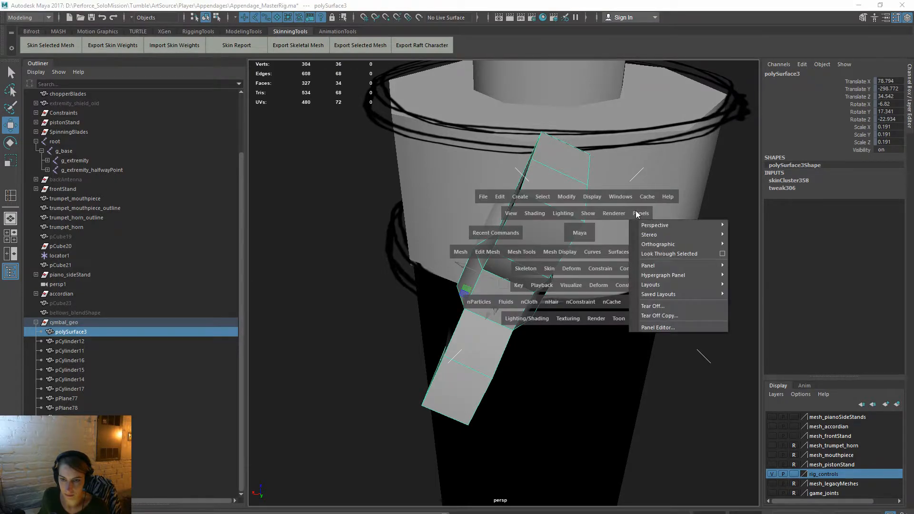
{"action": "mouse_move", "coordinate": [712, 224]}
{"action": "left_click", "coordinate": [752, 235]}
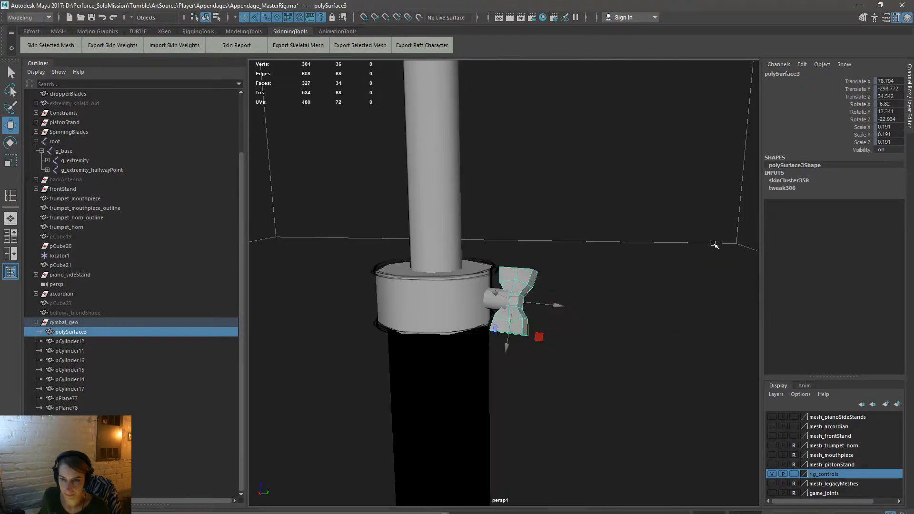
{"action": "scroll", "coordinate": [496, 328], "scroll_direction": "up", "scroll_amount": 3}
{"action": "left_click", "coordinate": [488, 304], "text": "shift"}
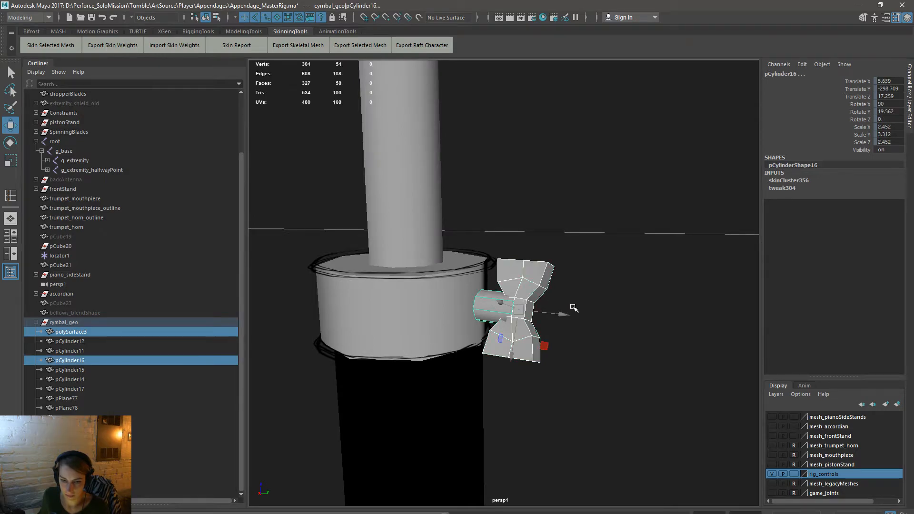
{"action": "key", "text": "ctrl+d"}
Step: Unlock the duplicates' translate, rotate and scale channels and enlarge both, bringing the cylinder's scale to 3.193, 4.314, 3.193
{"action": "right_click_drag", "start_coordinate": [622, 311], "coordinate": [588, 300], "text": "alt"}
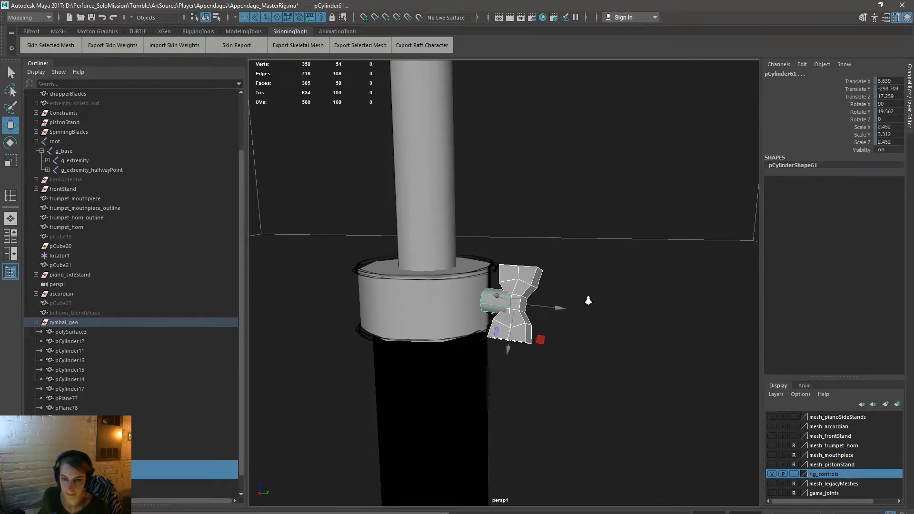
{"action": "key", "text": "r"}
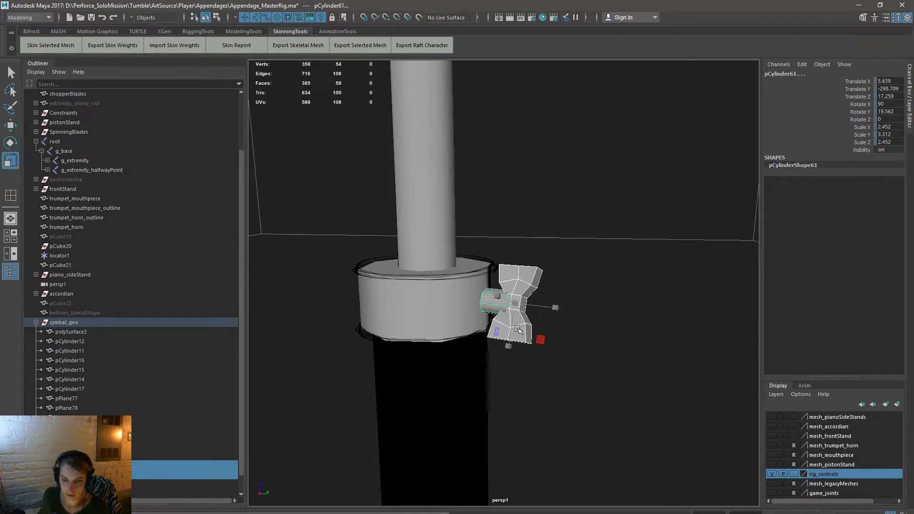
{"action": "left_click_drag", "start_coordinate": [856, 85], "coordinate": [858, 142]}
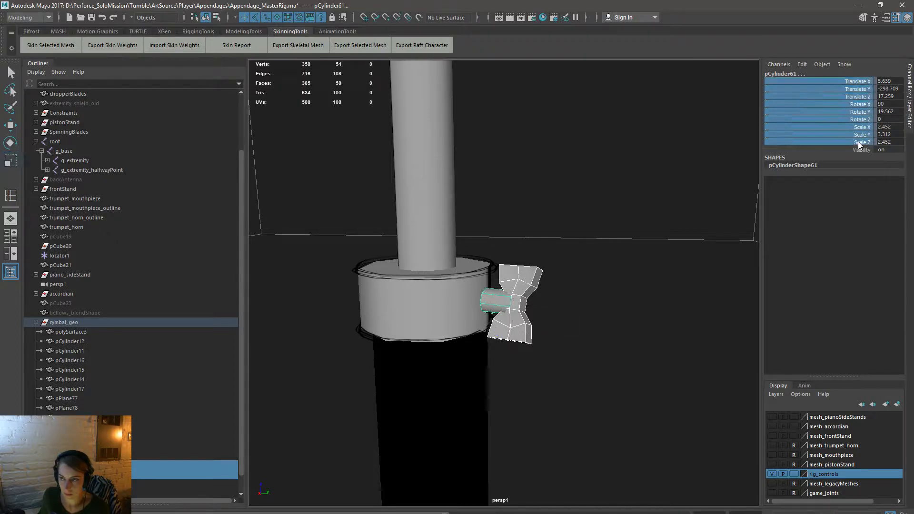
{"action": "right_click", "coordinate": [859, 142]}
{"action": "left_click", "coordinate": [844, 354]}
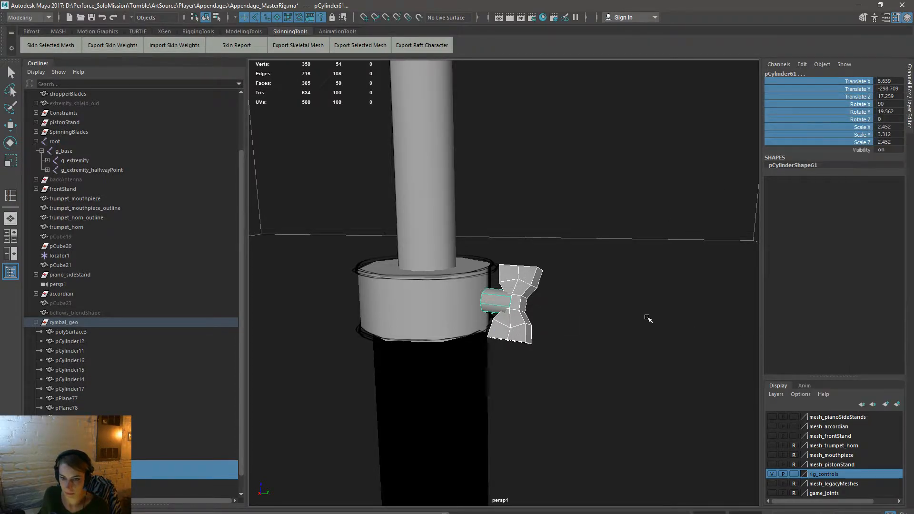
{"action": "key", "text": "r"}
{"action": "left_click_drag", "start_coordinate": [500, 302], "coordinate": [508, 303]}
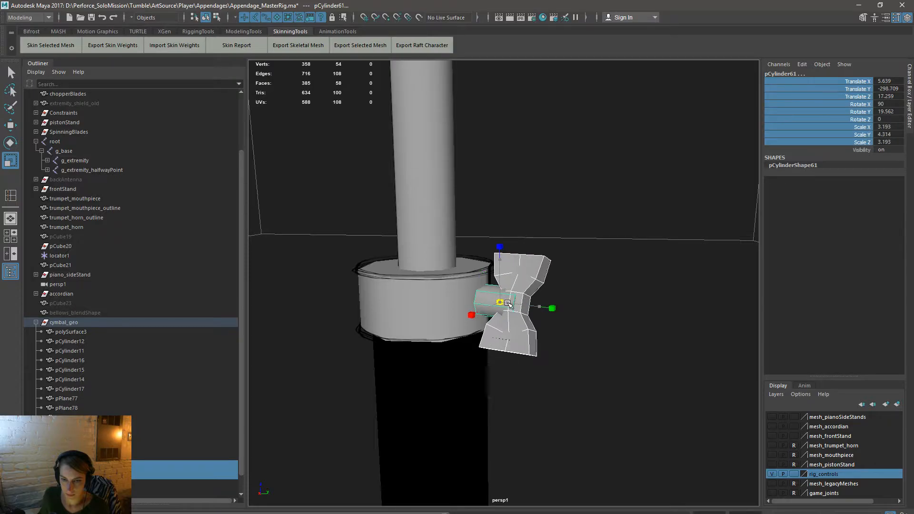
Step: Reverse the normals of the enlarged wing nut and cylinder duplicates and assign them the black outline material
{"action": "right_click", "coordinate": [544, 262]}
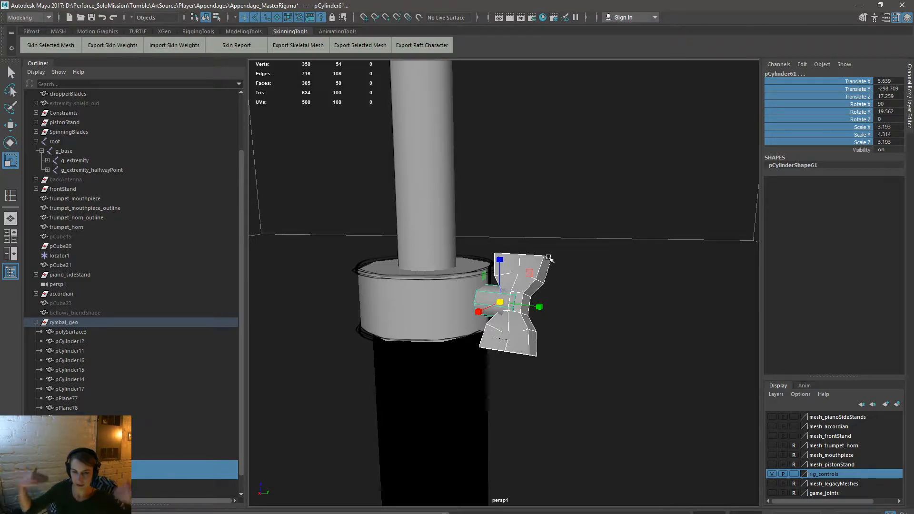
{"action": "key", "text": "space"}
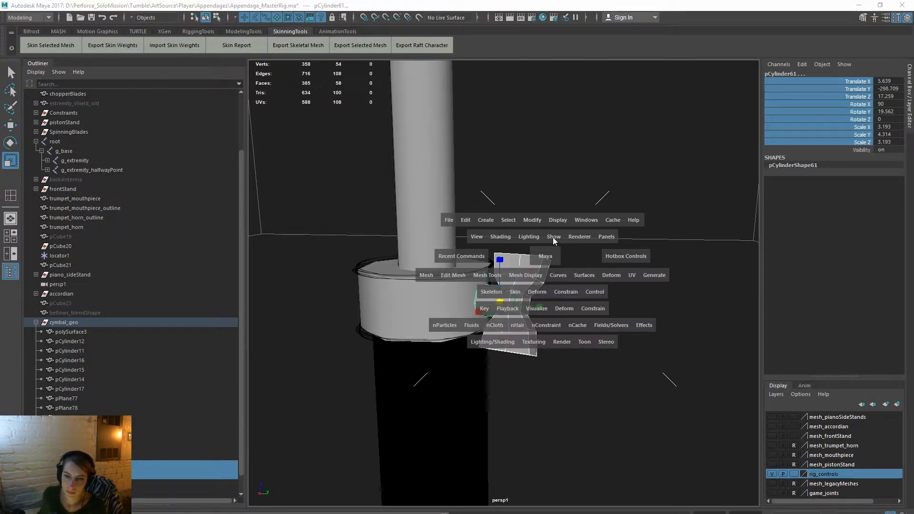
{"action": "left_click", "coordinate": [552, 237]}
{"action": "left_click", "coordinate": [579, 237]}
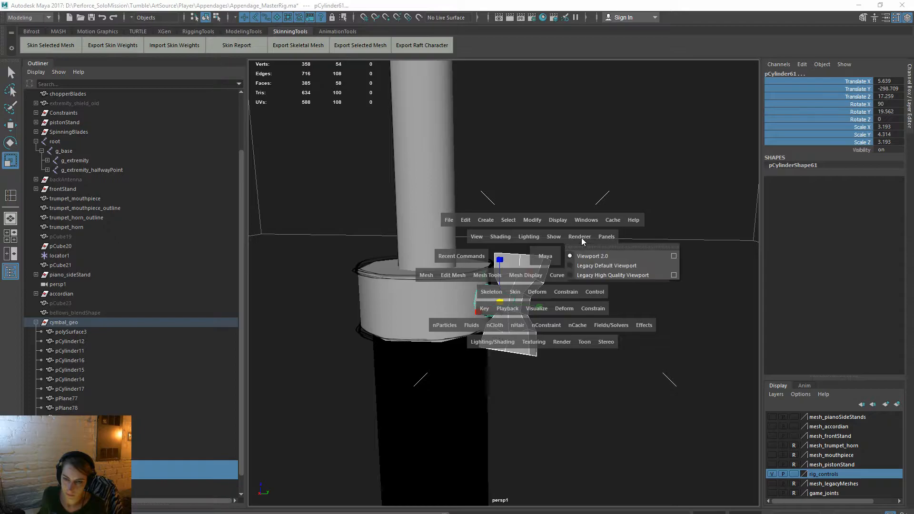
{"action": "left_click", "coordinate": [580, 239]}
{"action": "left_click", "coordinate": [528, 276]}
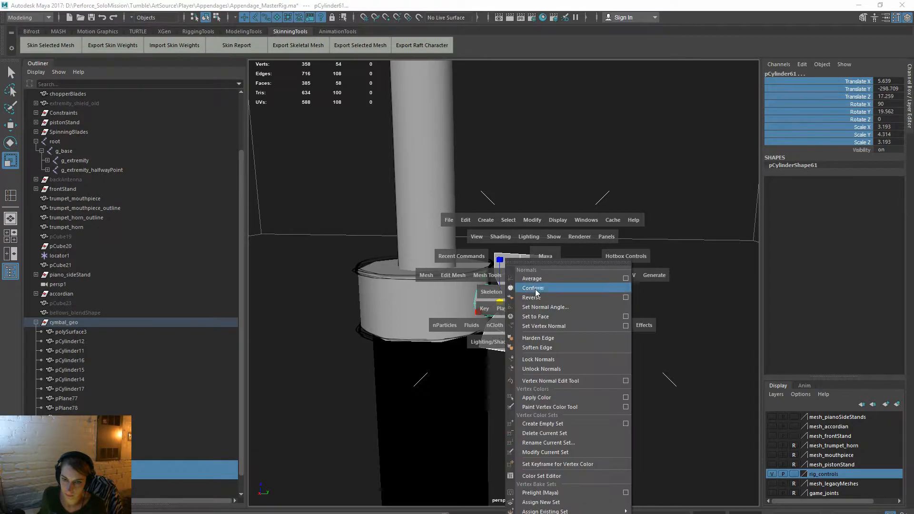
{"action": "left_click", "coordinate": [552, 297]}
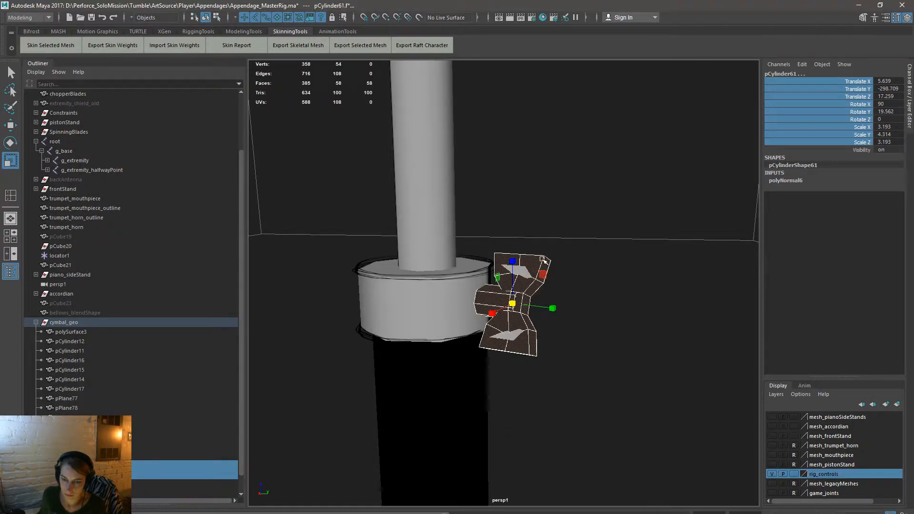
{"action": "right_click_drag", "start_coordinate": [544, 261], "coordinate": [624, 444]}
{"action": "left_click", "coordinate": [665, 428]}
Step: Bind the black wing nut and cylinder outline meshes to the g_base and g_extremity joints
{"action": "scroll", "coordinate": [486, 324], "scroll_direction": "up", "scroll_amount": 3}
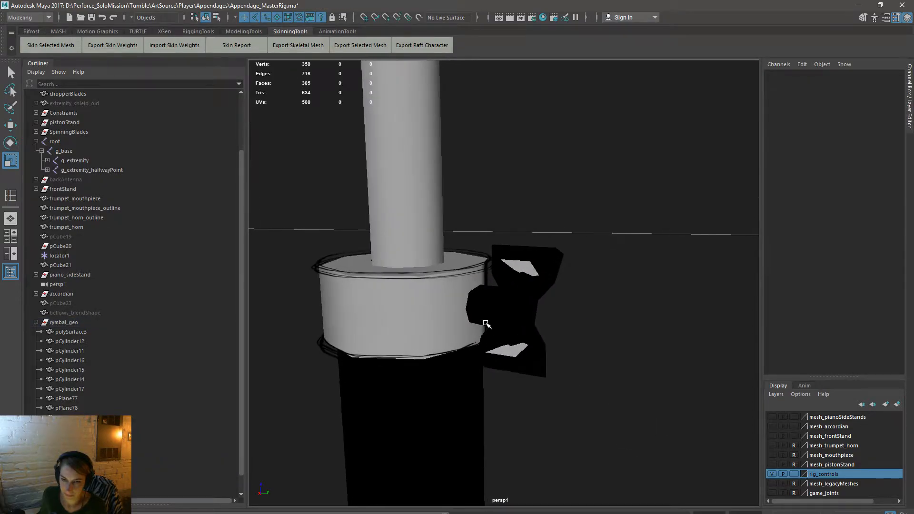
{"action": "left_click", "coordinate": [485, 324]}
{"action": "key", "text": "f"}
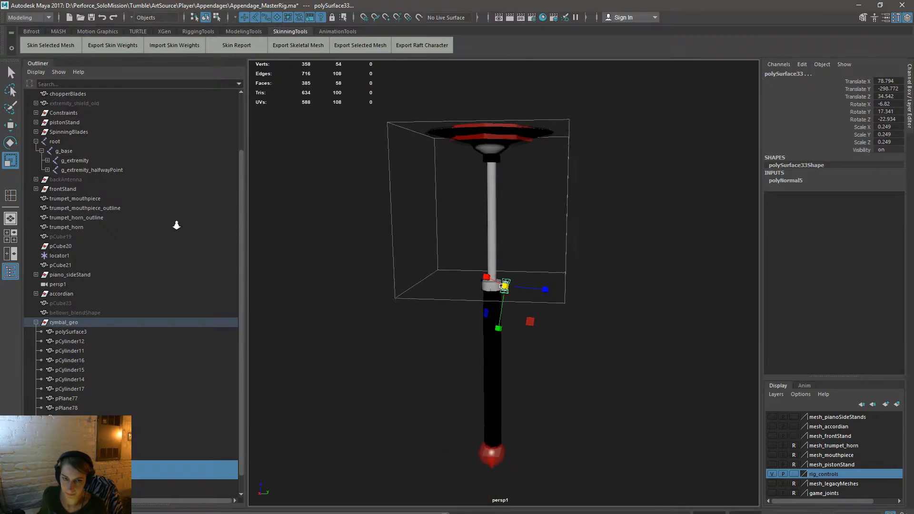
{"action": "scroll", "coordinate": [155, 401], "scroll_direction": "down", "scroll_amount": 2}
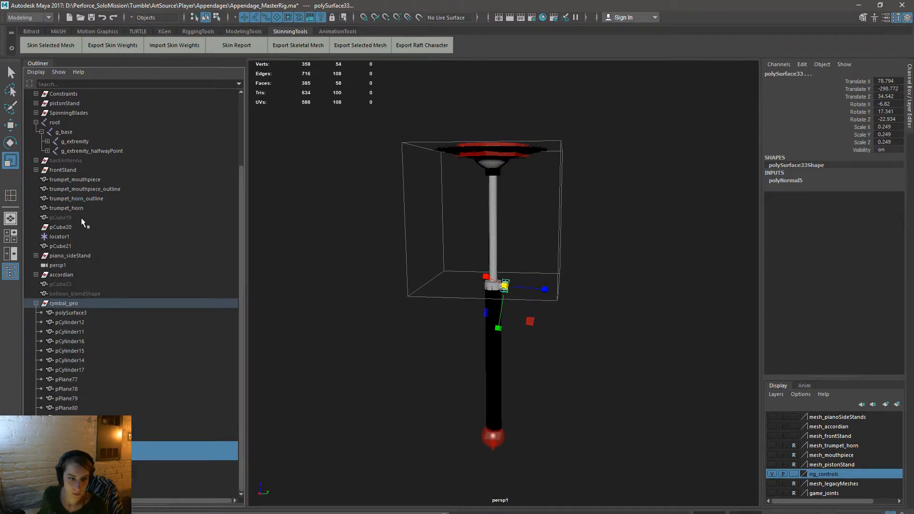
{"action": "left_click", "coordinate": [48, 141]}
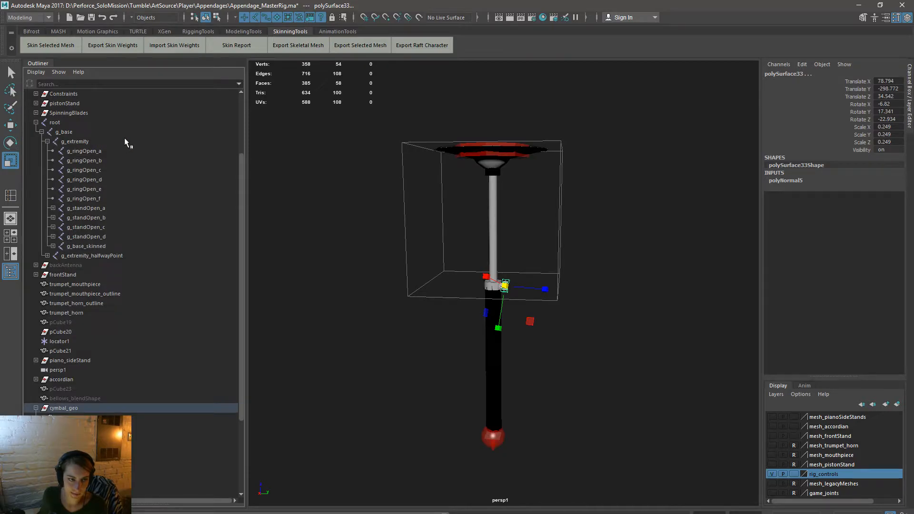
{"action": "left_click", "coordinate": [87, 131]}
{"action": "key", "text": "space"}
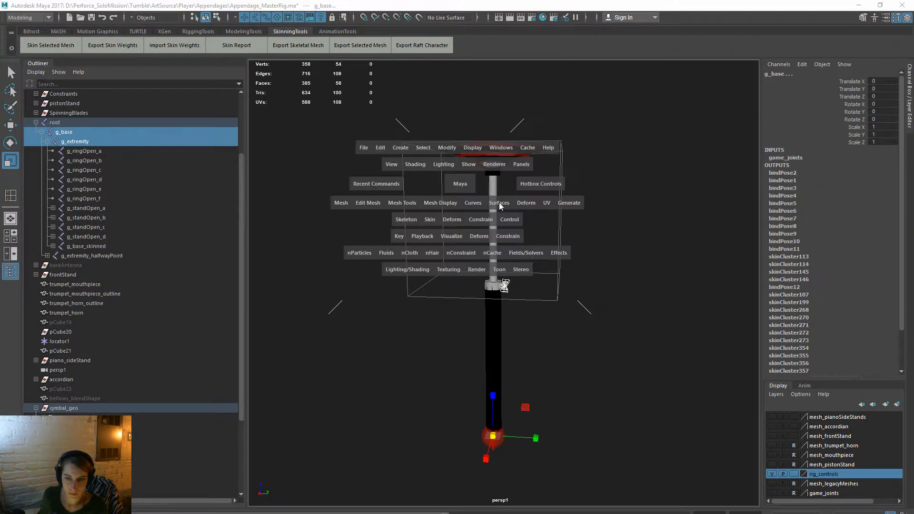
{"action": "left_click", "coordinate": [427, 218]}
{"action": "left_click", "coordinate": [465, 245]}
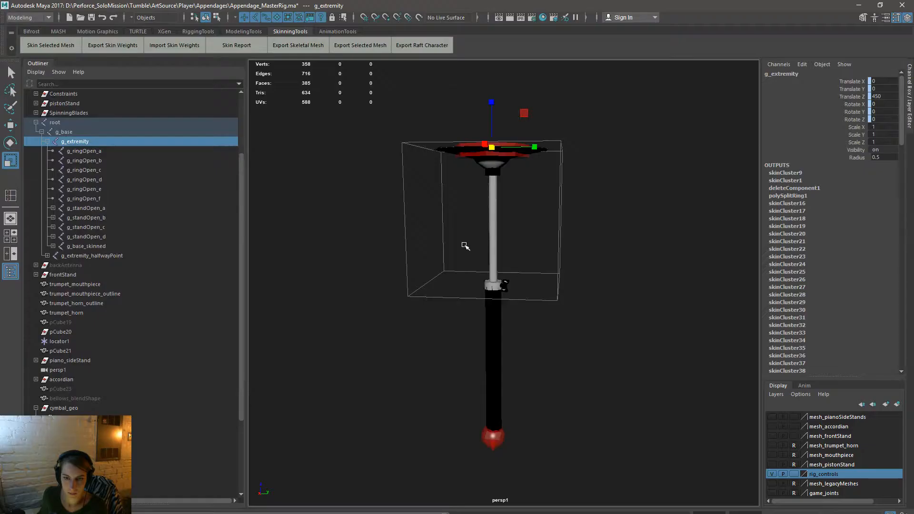
Step: Select both black outline meshes on the clamp, the cylinder and the wing nut
{"action": "left_click", "coordinate": [554, 243]}
{"action": "right_click_drag", "start_coordinate": [450, 330], "coordinate": [564, 299], "text": "alt"}
{"action": "scroll", "coordinate": [563, 300], "scroll_direction": "up", "scroll_amount": 8}
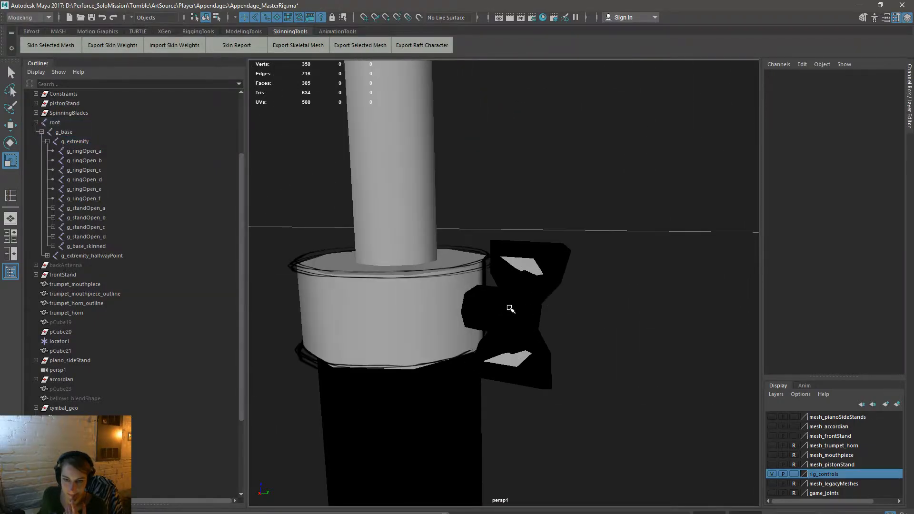
{"action": "left_click", "coordinate": [499, 308]}
{"action": "left_click", "coordinate": [556, 257], "text": "shift"}
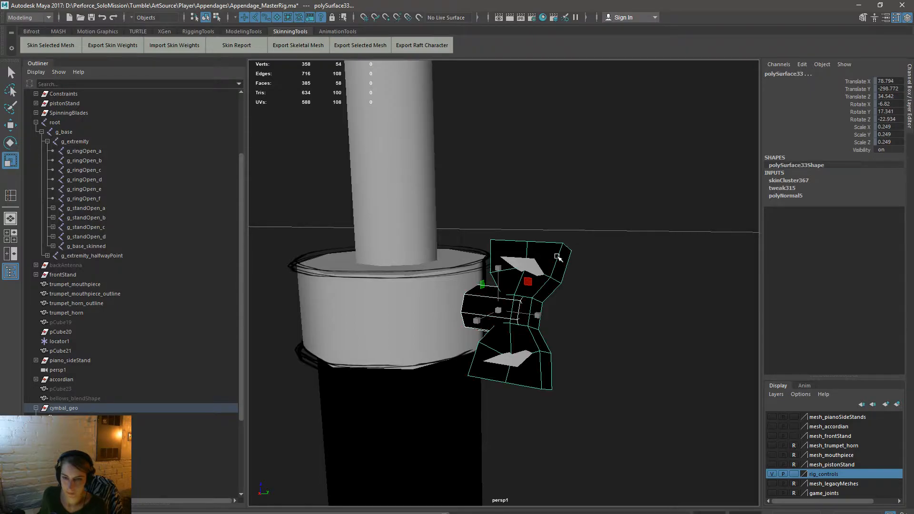
{"action": "key", "text": "space"}
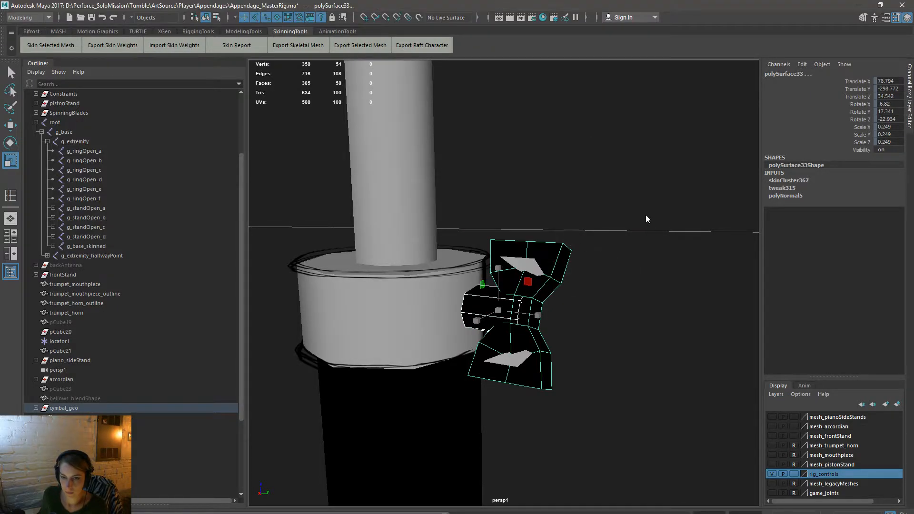
{"action": "right_click_drag", "start_coordinate": [646, 219], "coordinate": [568, 218]}
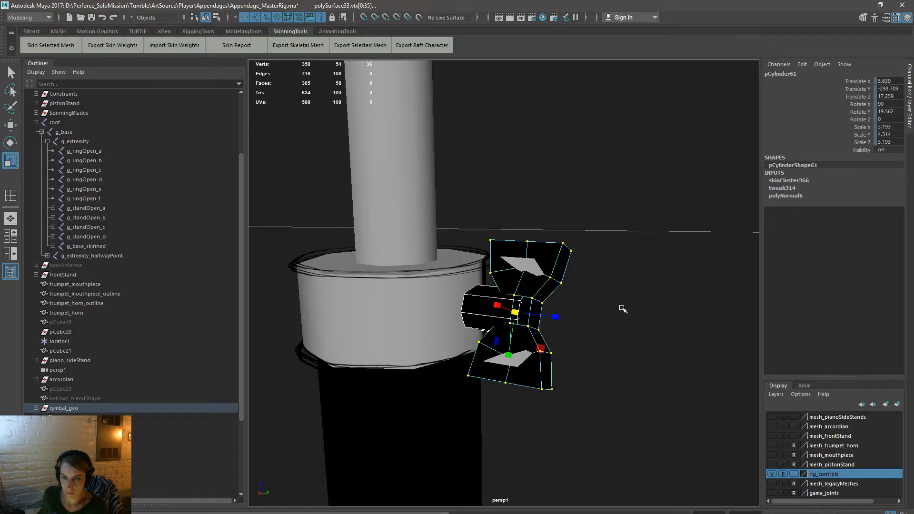
{"action": "left_click_drag", "start_coordinate": [659, 414], "coordinate": [379, 177]}
{"action": "key", "text": "ctrl+z"}
{"action": "key", "text": "ctrl+z"}
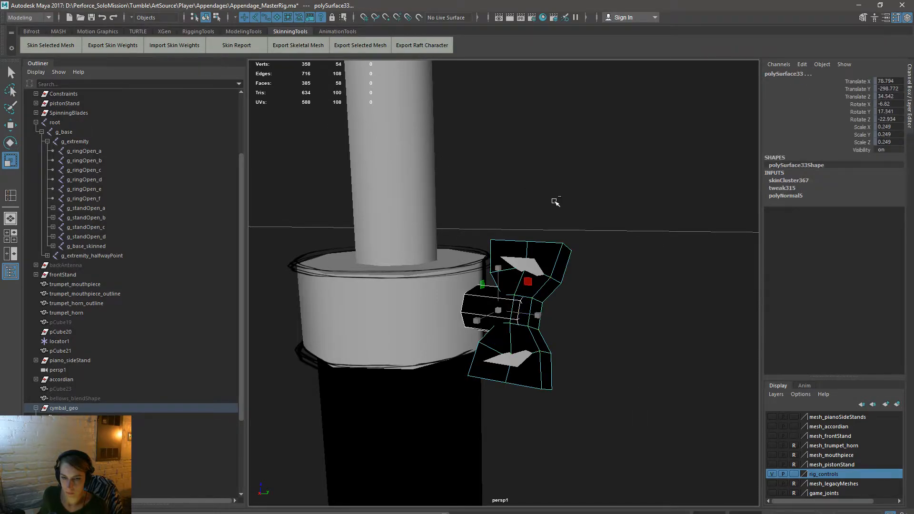
Step: Select all vertices of both outline meshes and open the Component Editor on their smooth skin weights
{"action": "left_click", "coordinate": [219, 16]}
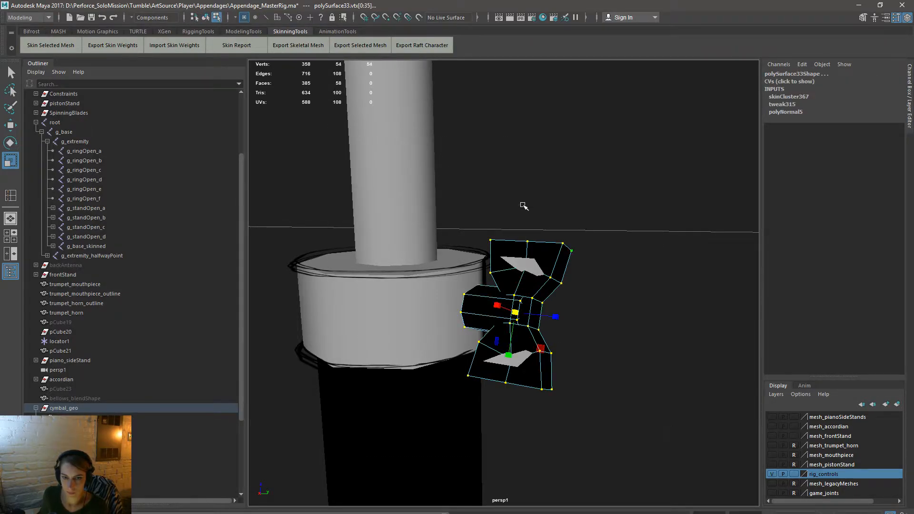
{"action": "key", "text": "space"}
{"action": "left_click", "coordinate": [538, 135]}
{"action": "mouse_move", "coordinate": [612, 171]}
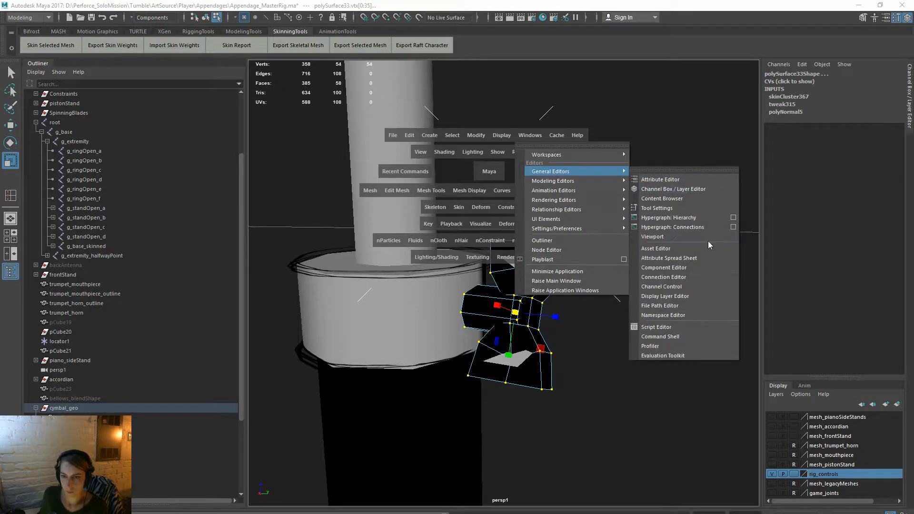
{"action": "left_click", "coordinate": [709, 267]}
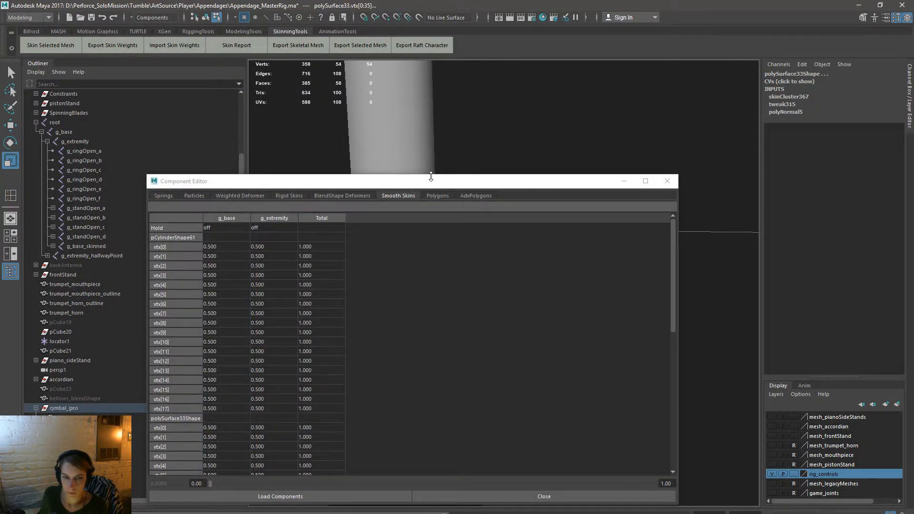
{"action": "left_click_drag", "start_coordinate": [431, 176], "coordinate": [910, 172]}
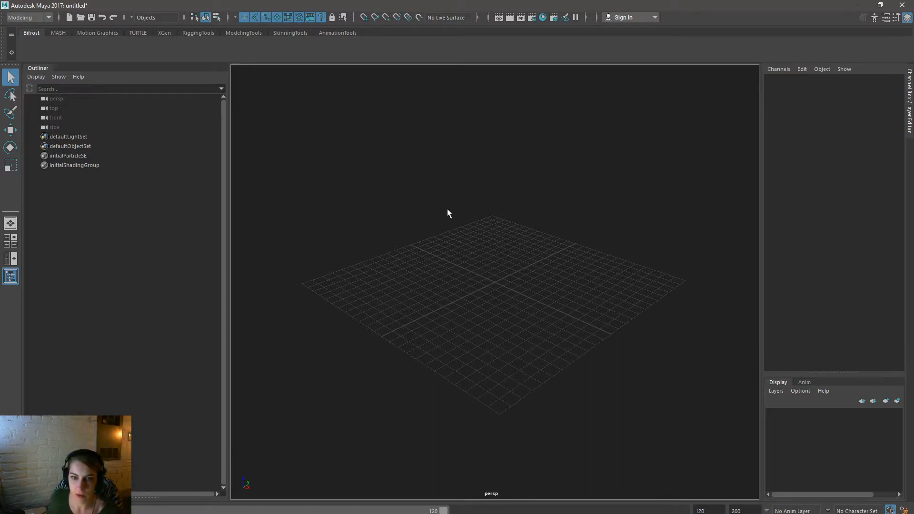
{"action": "right_click_drag", "start_coordinate": [448, 292], "coordinate": [520, 301], "text": "alt"}
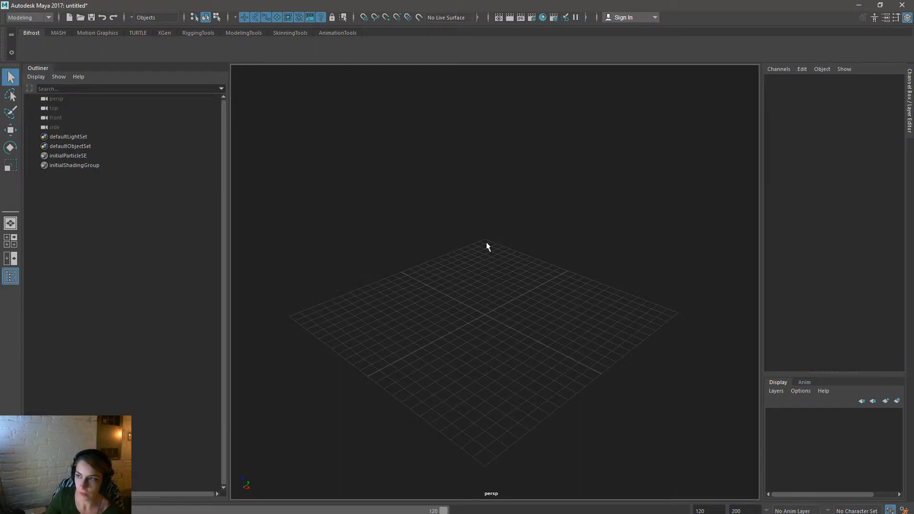
{"action": "left_click_drag", "start_coordinate": [465, 273], "coordinate": [431, 256], "text": "alt"}
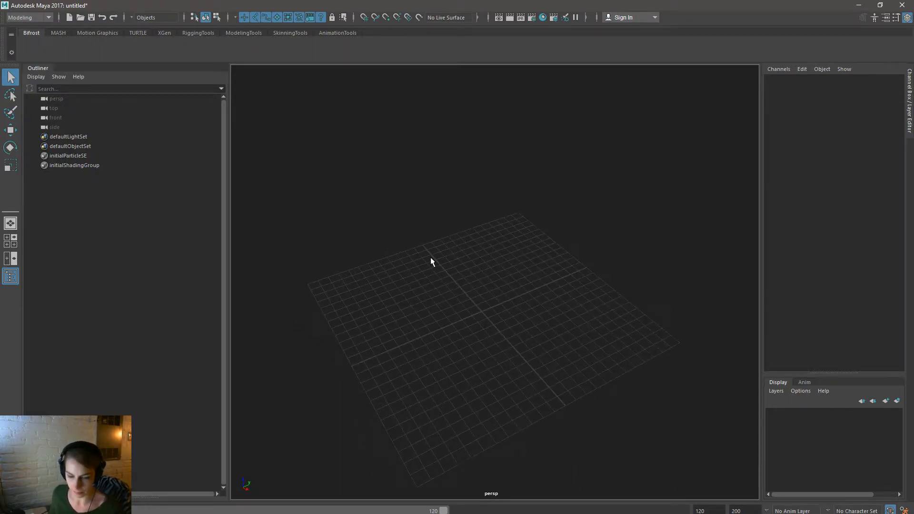
{"action": "key", "text": "space"}
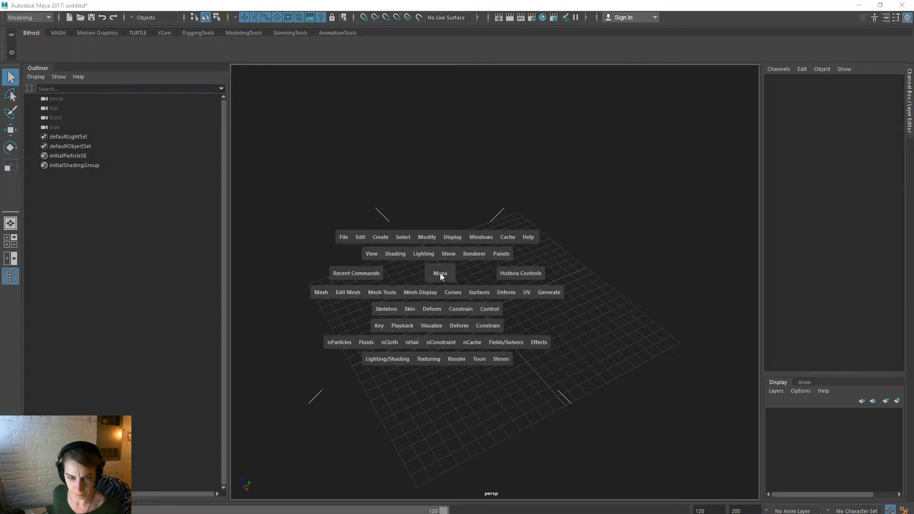
{"action": "left_click", "coordinate": [343, 236]}
{"action": "left_click", "coordinate": [379, 265]}
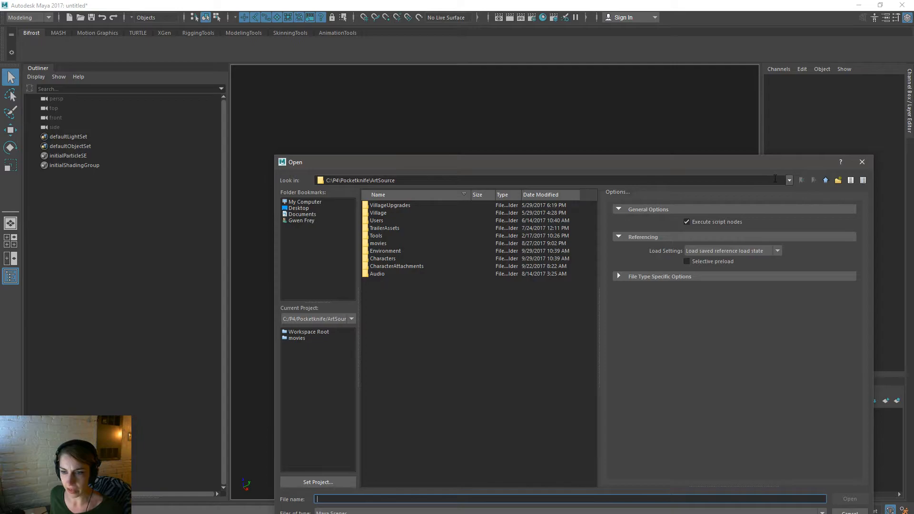
{"action": "left_click", "coordinate": [790, 180]}
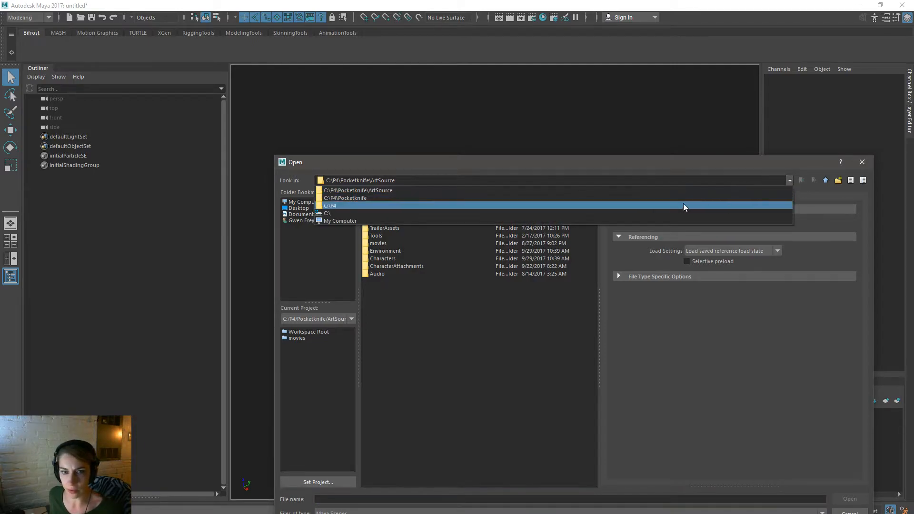
{"action": "left_click", "coordinate": [513, 317]}
{"action": "left_click", "coordinate": [826, 180]}
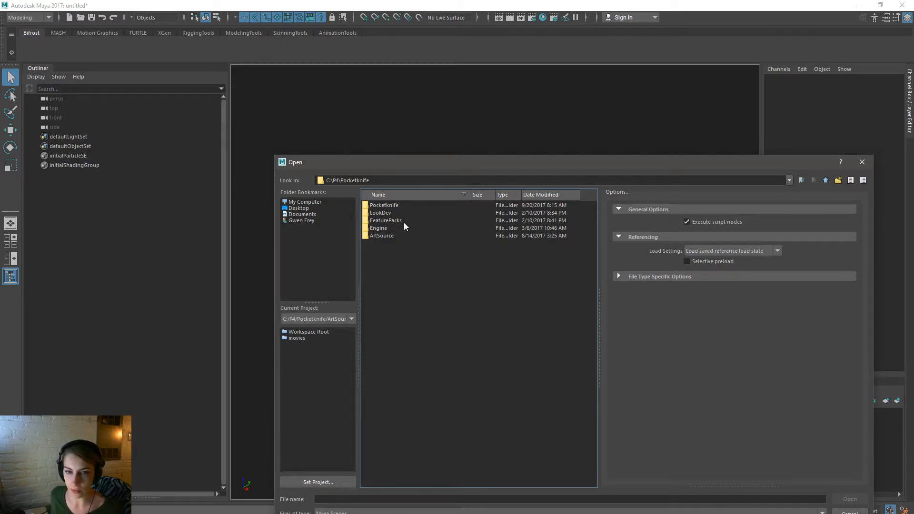
{"action": "left_click", "coordinate": [826, 180]}
{"action": "left_click", "coordinate": [829, 179]}
{"action": "left_click", "coordinate": [829, 180]}
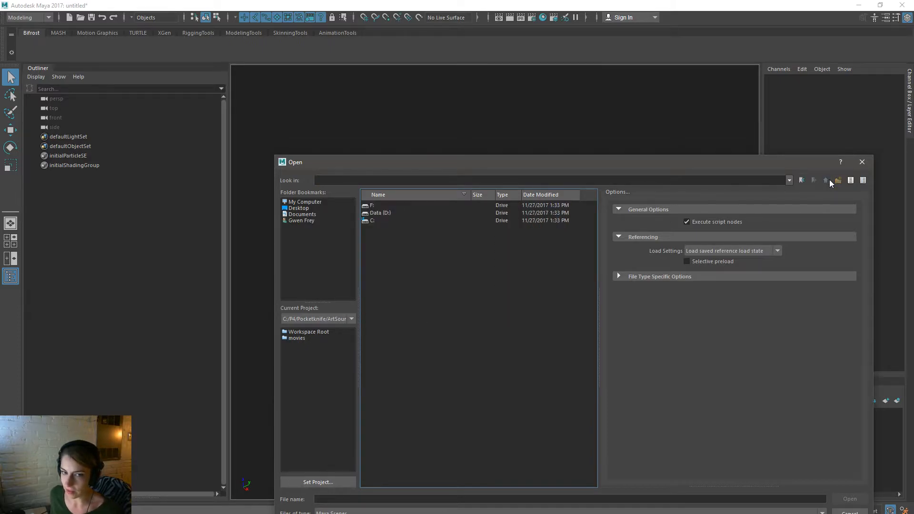
{"action": "double_click", "coordinate": [390, 213]}
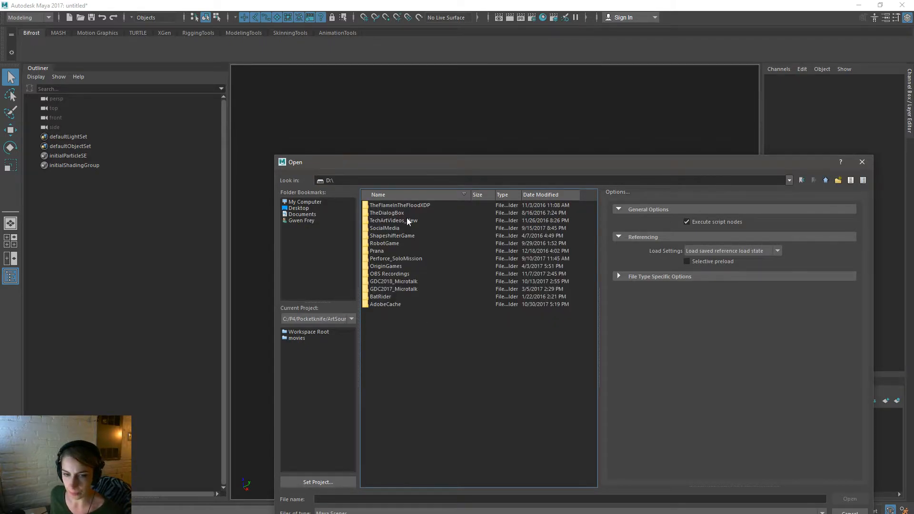
{"action": "double_click", "coordinate": [415, 258]}
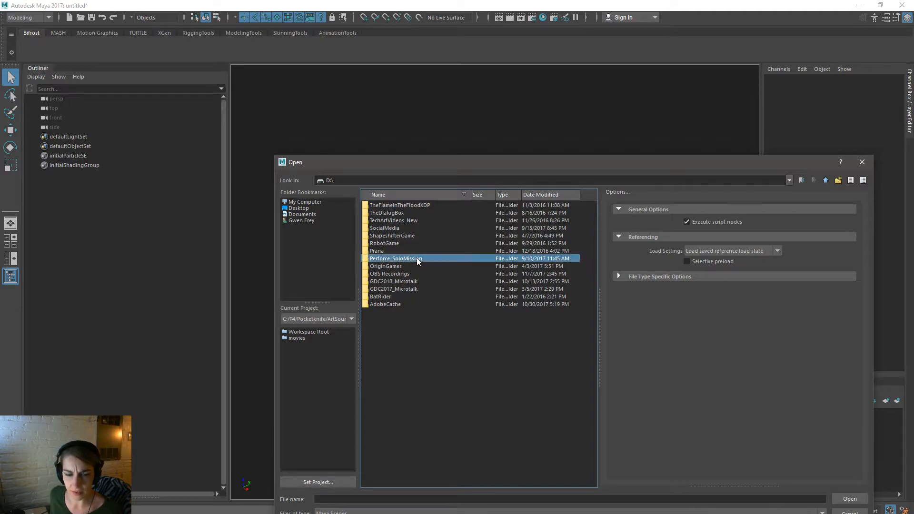
{"action": "double_click", "coordinate": [398, 203]}
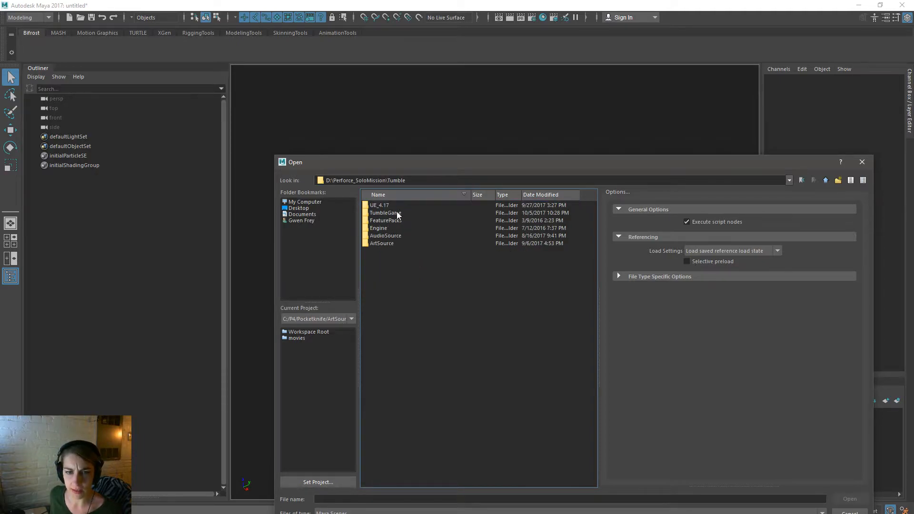
{"action": "double_click", "coordinate": [397, 213]}
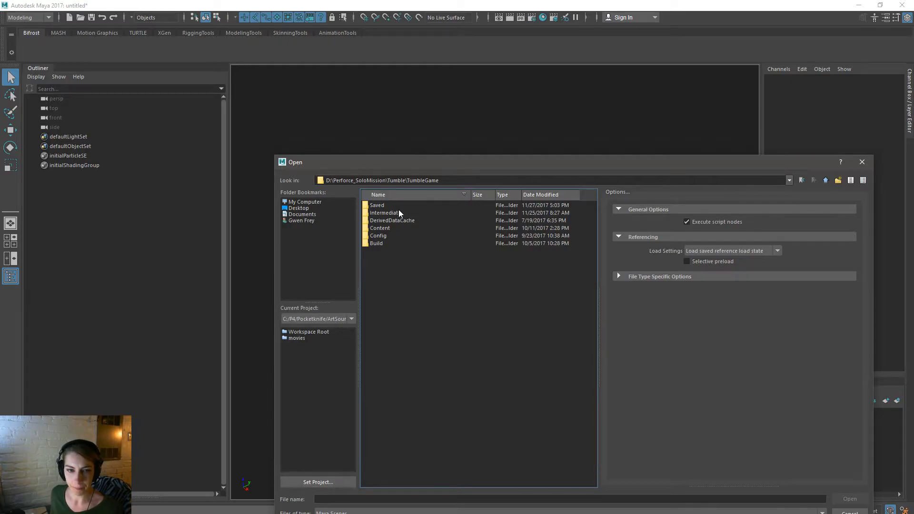
{"action": "double_click", "coordinate": [391, 228]}
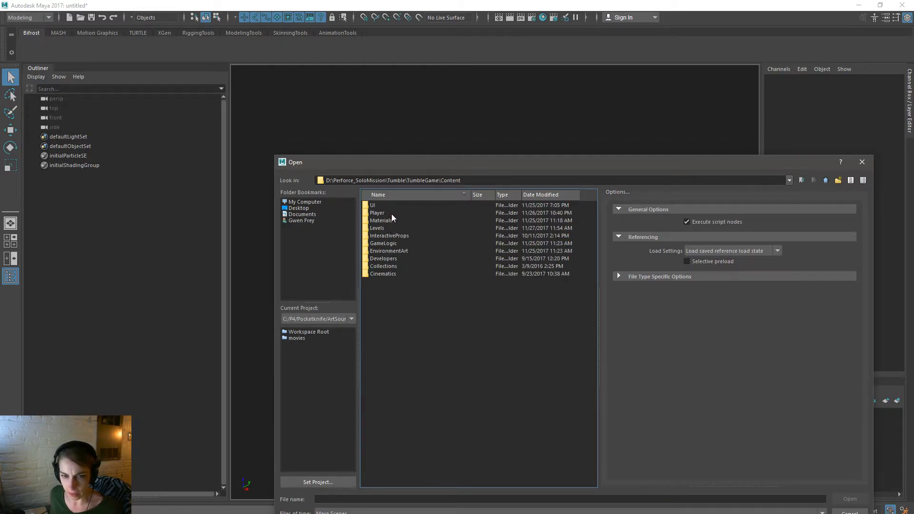
{"action": "double_click", "coordinate": [391, 213]}
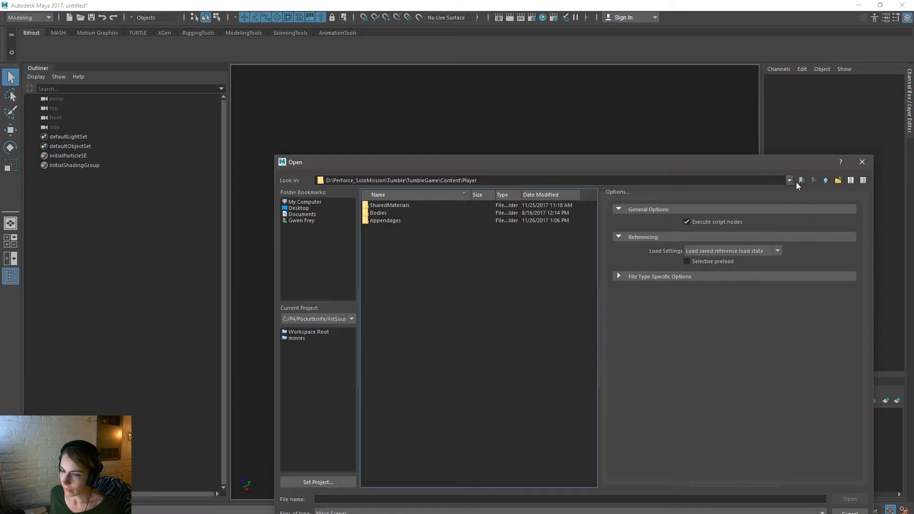
{"action": "double_click", "coordinate": [395, 221]}
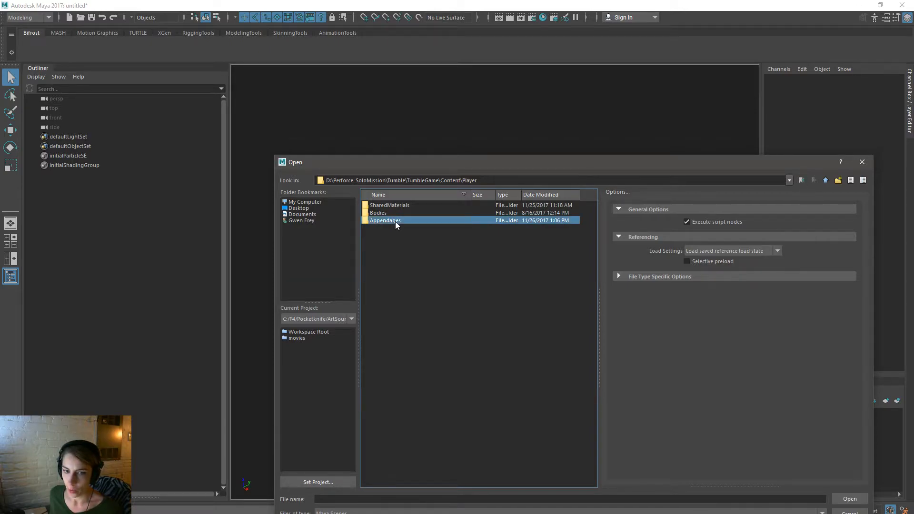
{"action": "double_click", "coordinate": [391, 206]}
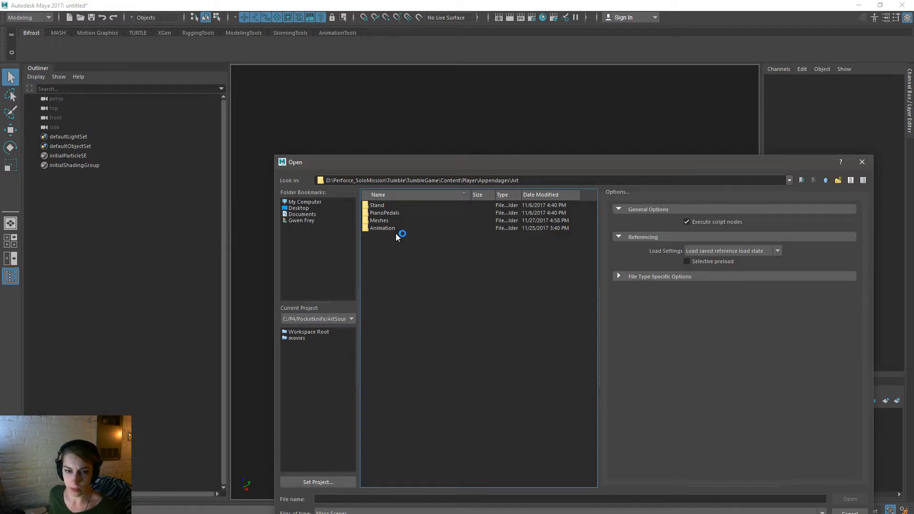
{"action": "left_click", "coordinate": [404, 228]}
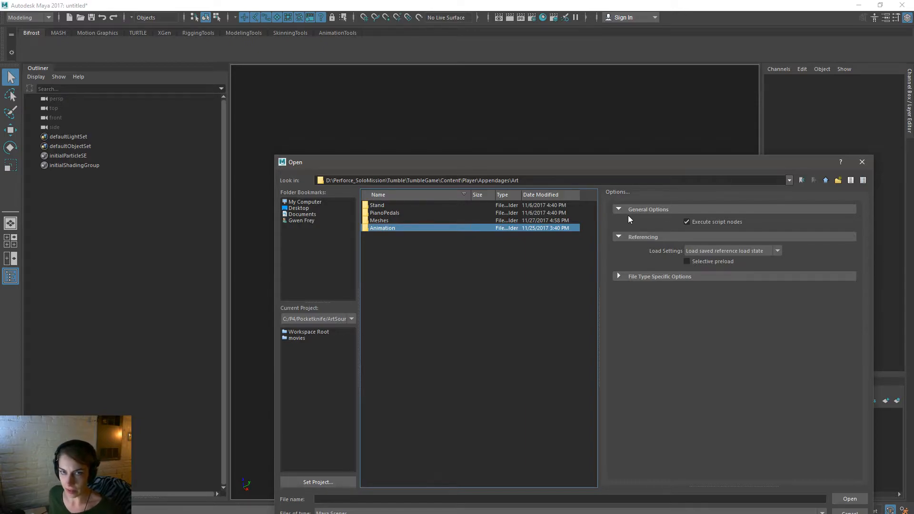
{"action": "double_click", "coordinate": [384, 221]}
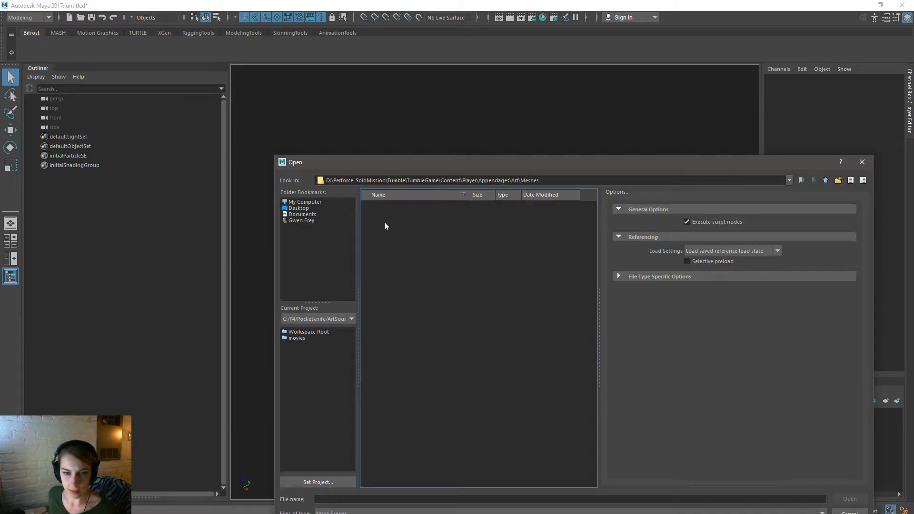
{"action": "left_click", "coordinate": [826, 180]}
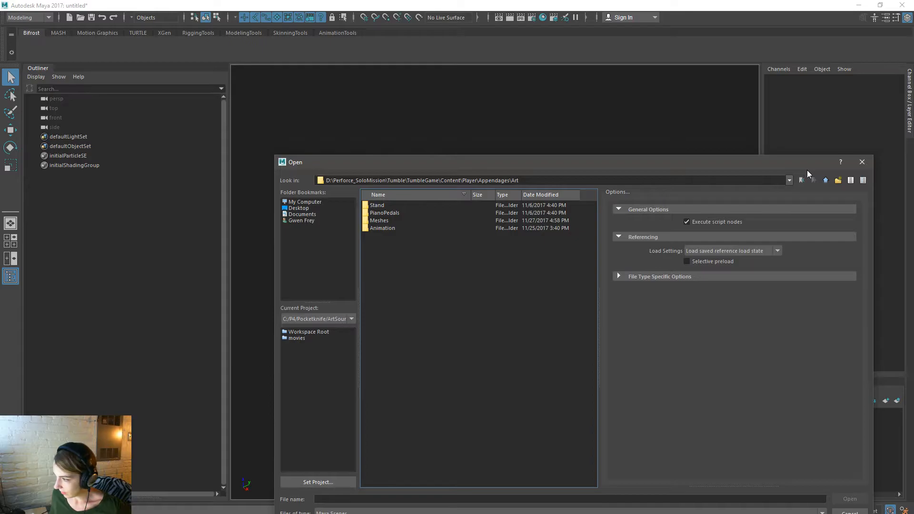
{"action": "left_click", "coordinate": [850, 511]}
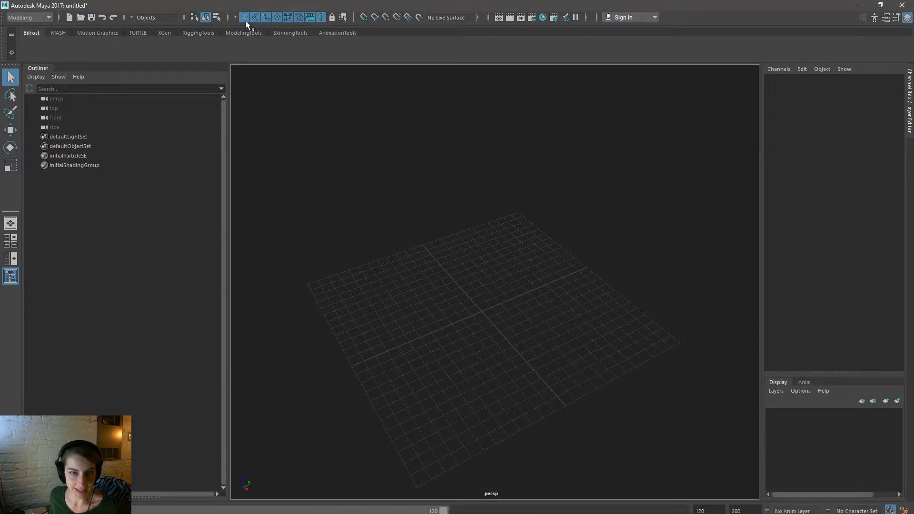
Step: Open the Scene Manager animation tool and place its window over the perspective view
{"action": "left_click", "coordinate": [346, 33]}
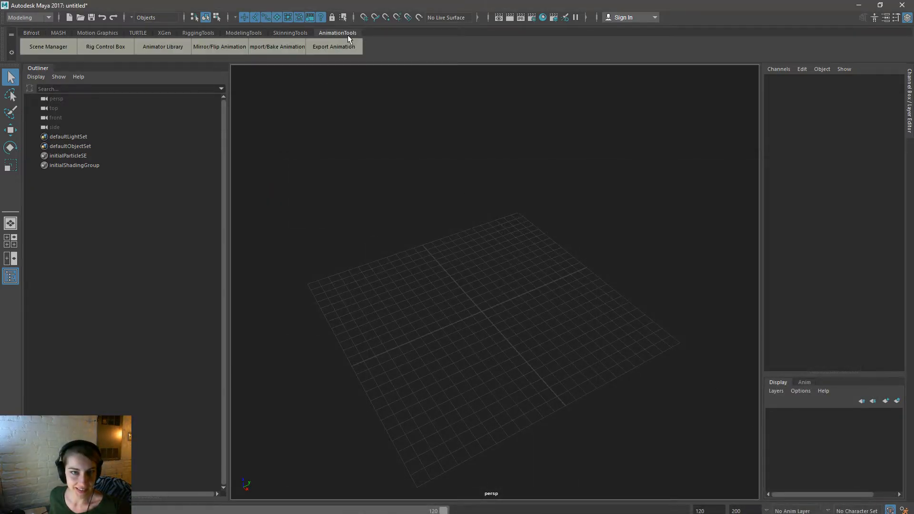
{"action": "left_click", "coordinate": [62, 47]}
{"action": "left_click_drag", "start_coordinate": [377, 199], "coordinate": [427, 181]}
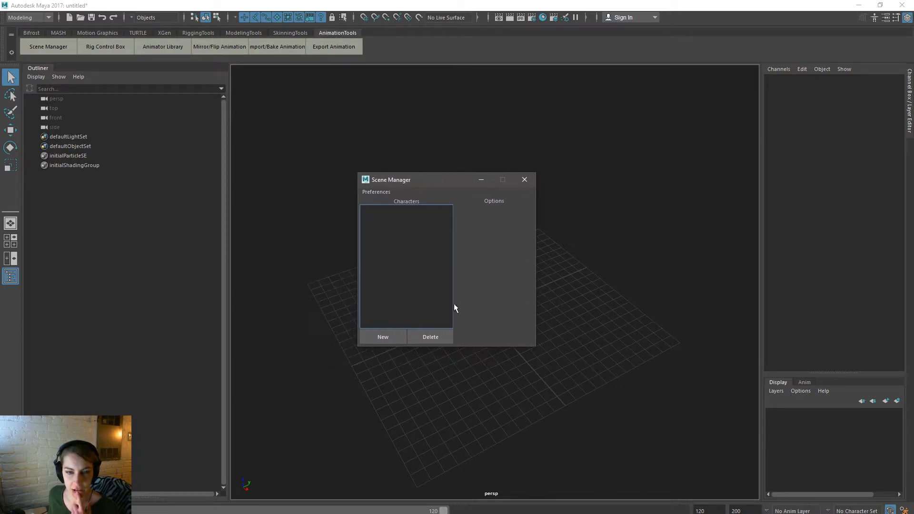
{"action": "left_click_drag", "start_coordinate": [588, 386], "coordinate": [590, 385], "text": "alt"}
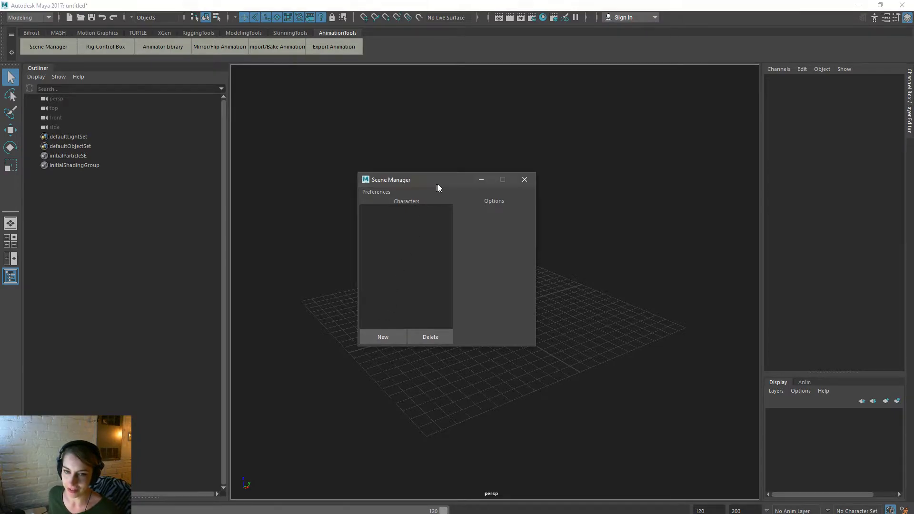
{"action": "left_click_drag", "start_coordinate": [433, 184], "coordinate": [476, 196]}
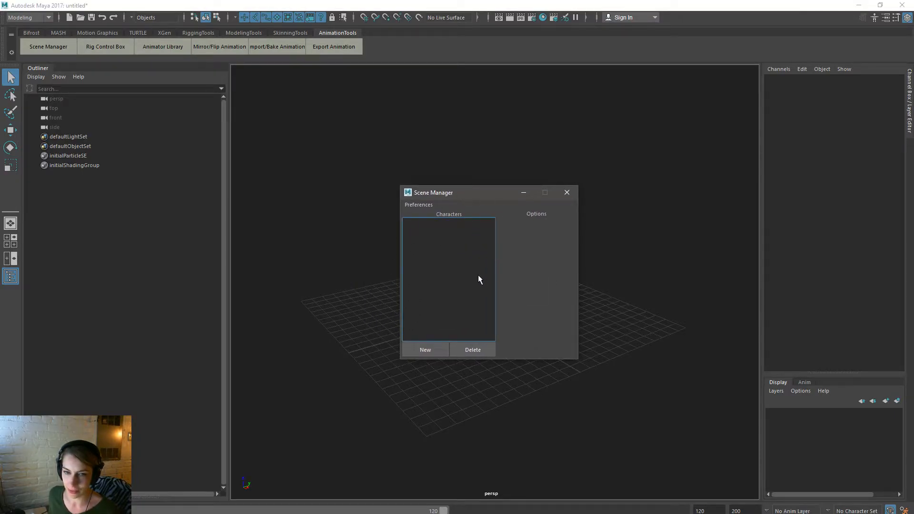
Step: Start a new Scene Manager character with the rig type Unique Rig and the name scout
{"action": "left_click", "coordinate": [424, 349]}
{"action": "left_click_drag", "start_coordinate": [458, 209], "coordinate": [340, 217]}
{"action": "left_click", "coordinate": [352, 271]}
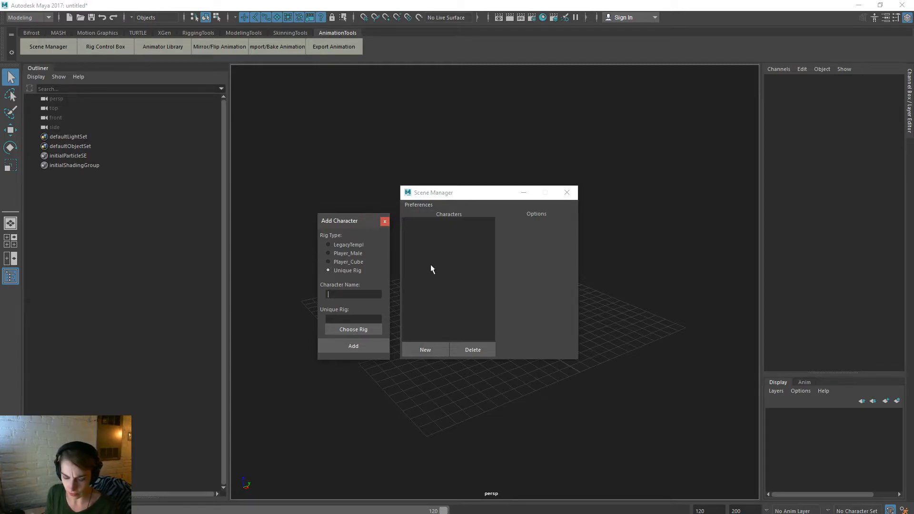
{"action": "type", "text": "scout"}
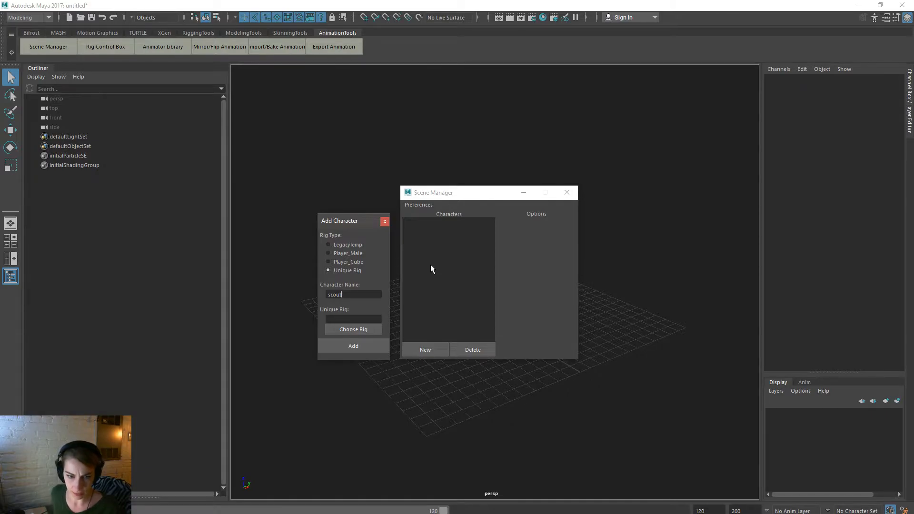
Step: Browse for the character's unique rig in the folder C:\P4\River\ArtSource\Characters
{"action": "left_click", "coordinate": [355, 330]}
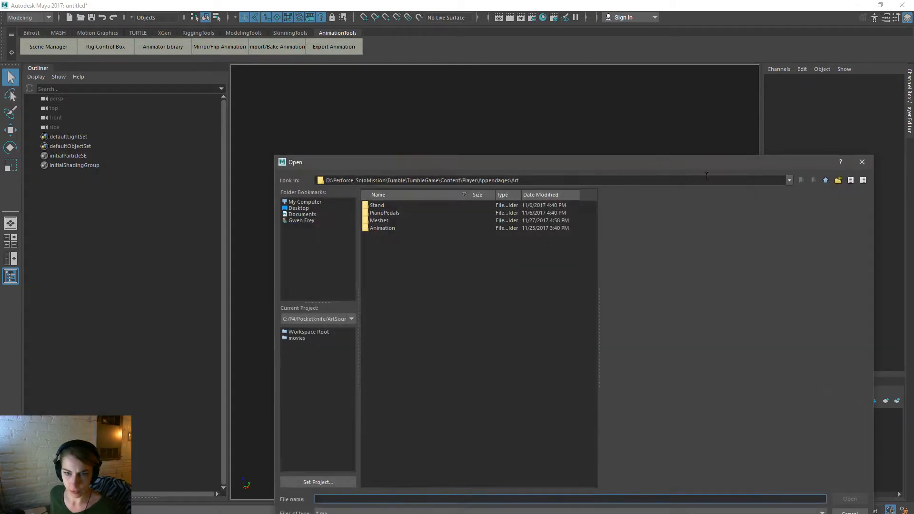
{"action": "left_click", "coordinate": [317, 203]}
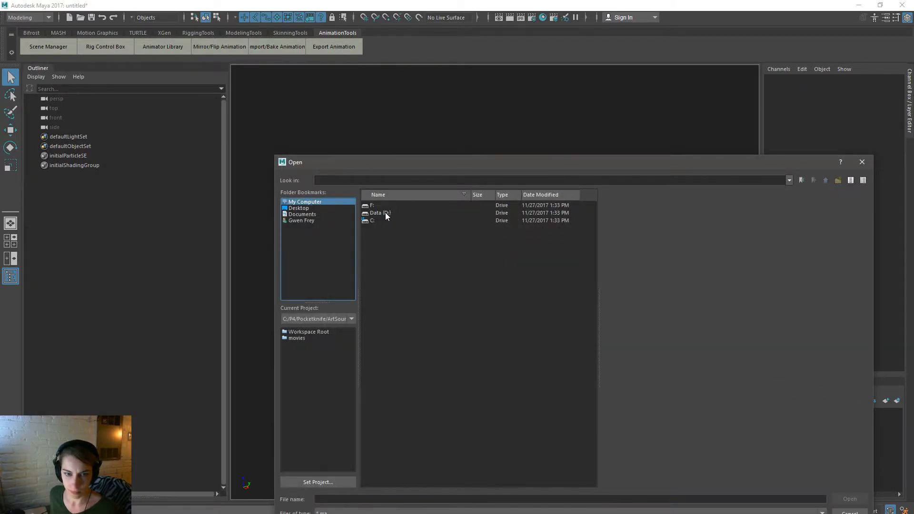
{"action": "double_click", "coordinate": [369, 214]}
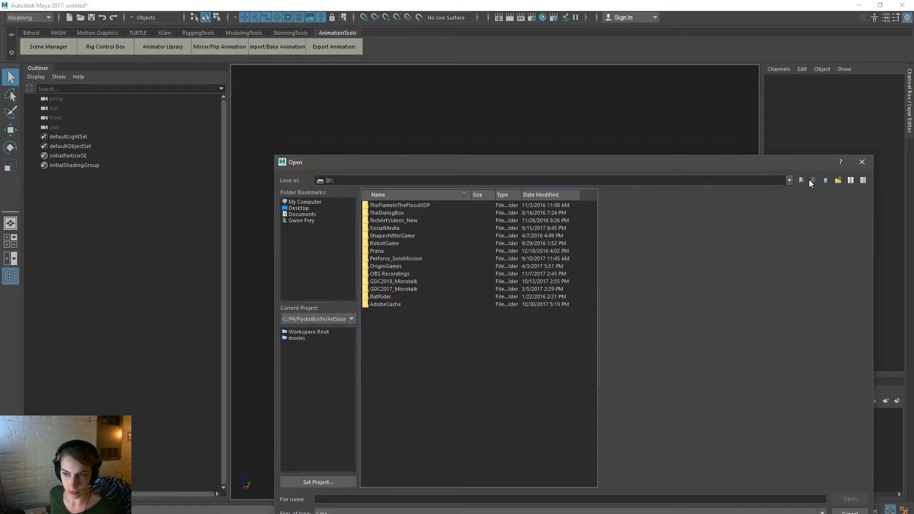
{"action": "left_click", "coordinate": [802, 180]}
{"action": "double_click", "coordinate": [374, 221]}
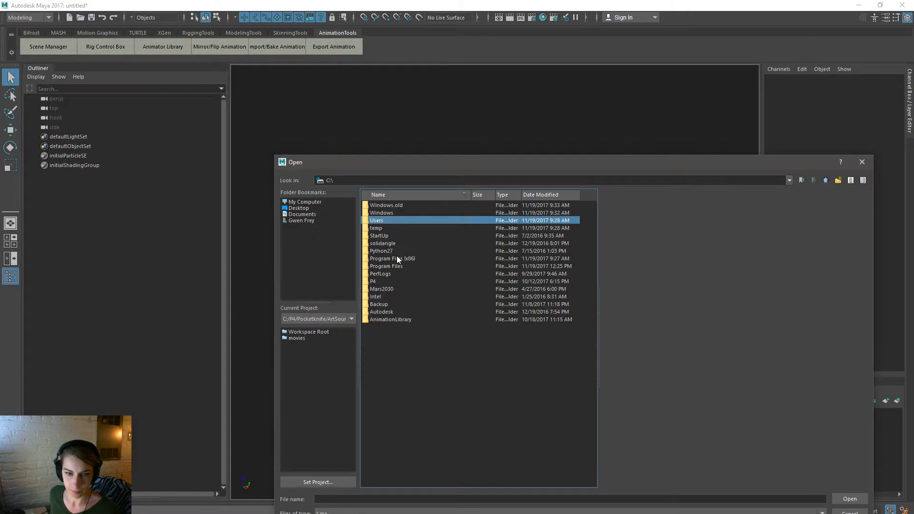
{"action": "left_click", "coordinate": [390, 304]}
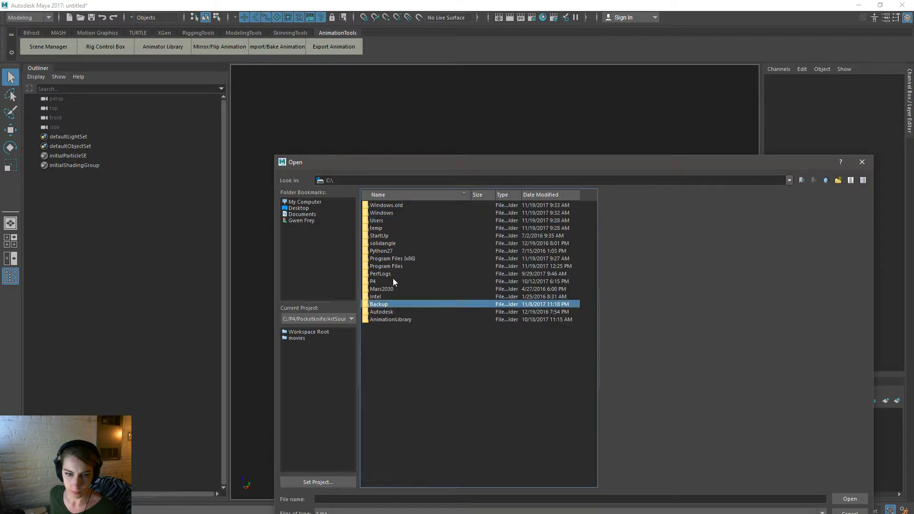
{"action": "double_click", "coordinate": [391, 282]}
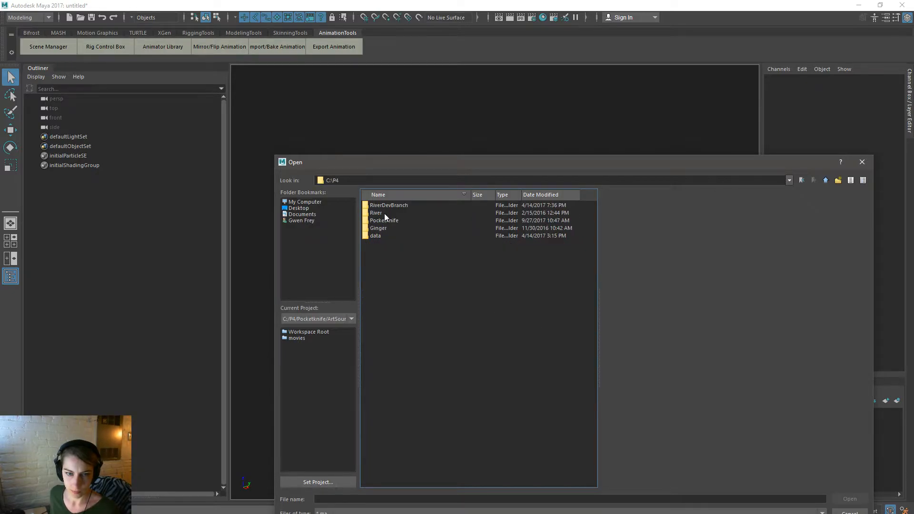
{"action": "double_click", "coordinate": [384, 212]}
{"action": "left_click", "coordinate": [385, 251]}
{"action": "double_click", "coordinate": [384, 252]}
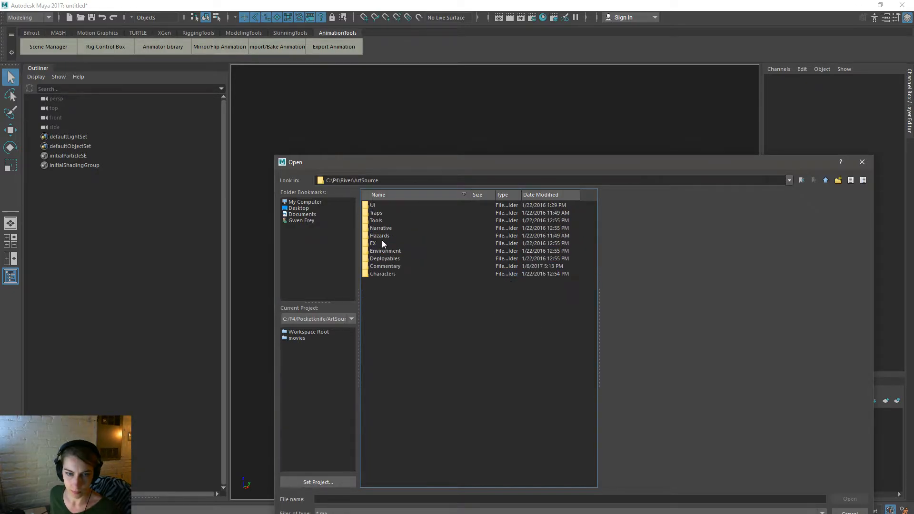
{"action": "left_click", "coordinate": [388, 272]}
{"action": "double_click", "coordinate": [388, 272]}
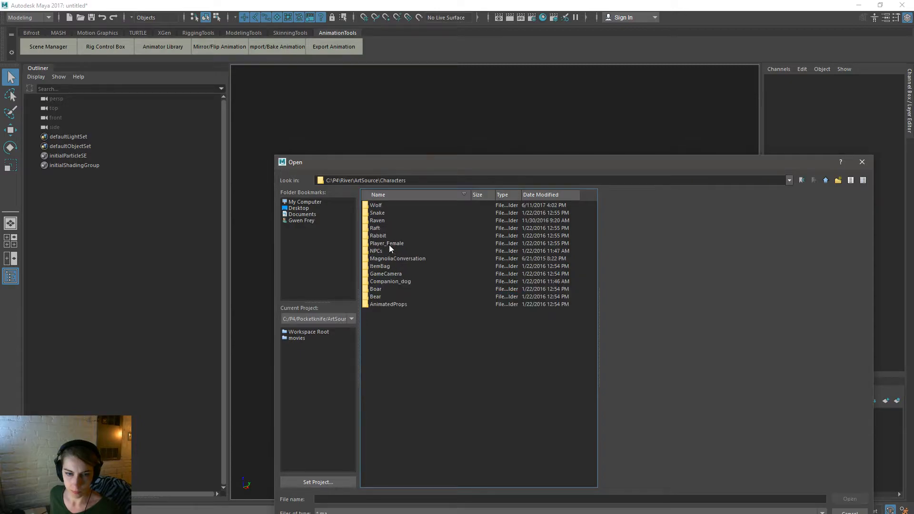
Step: Choose Player_Female_Rig.ma from the Player_Female folder as the unique rig for the scout character
{"action": "left_click", "coordinate": [388, 228]}
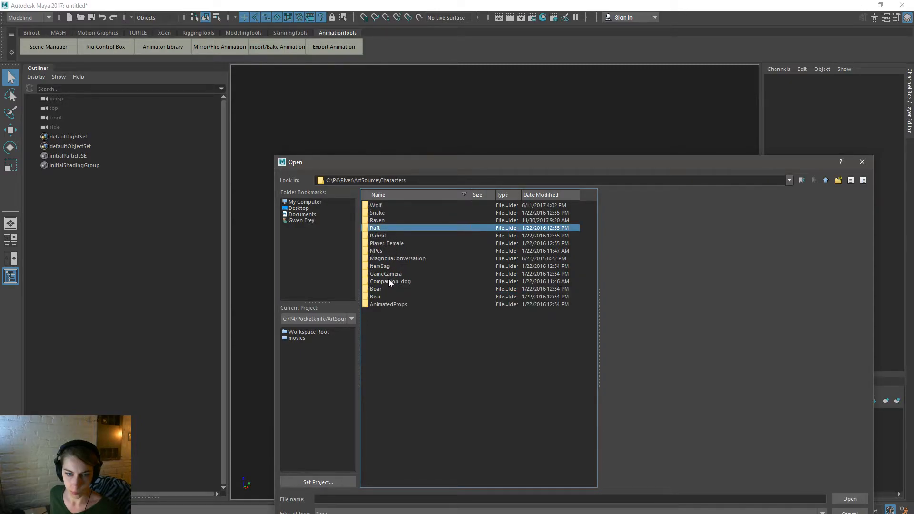
{"action": "left_click", "coordinate": [392, 244]}
{"action": "double_click", "coordinate": [398, 244]}
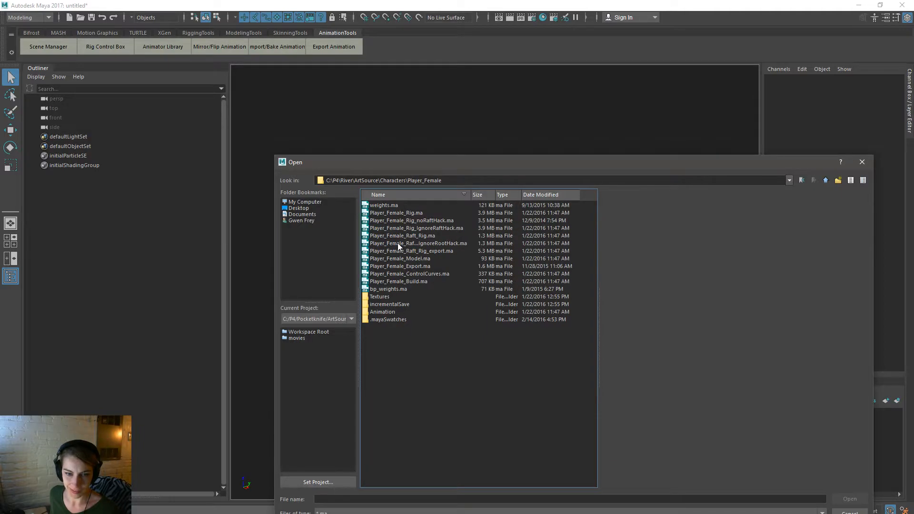
{"action": "left_click", "coordinate": [428, 213]}
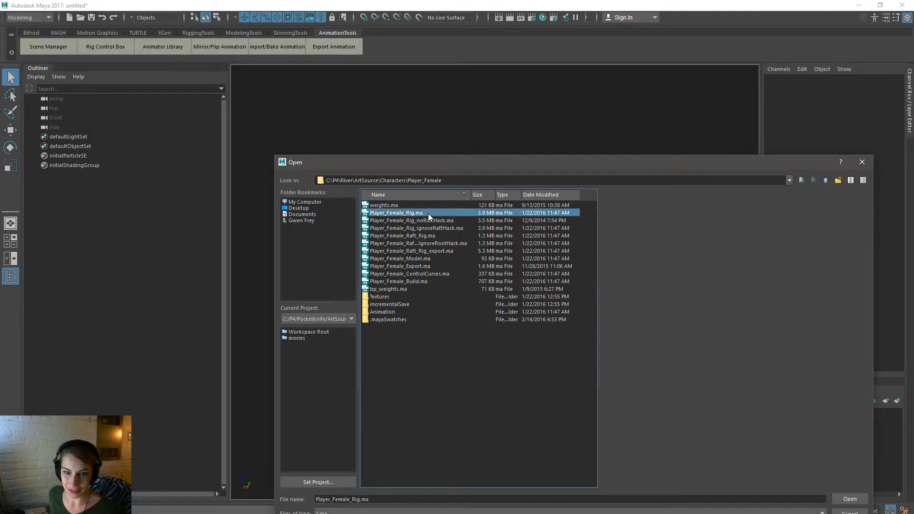
{"action": "double_click", "coordinate": [428, 213]}
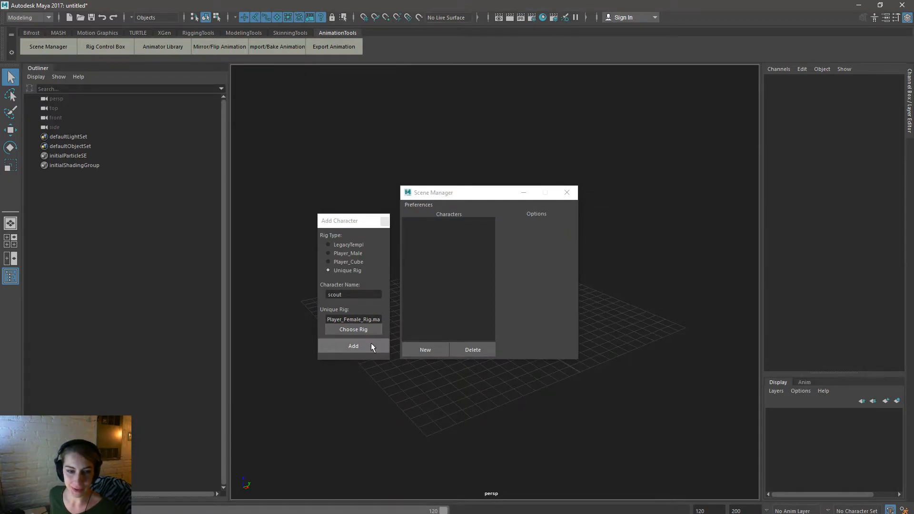
Step: Add the scout character to the scene, display it with textured shading, and close the Scene Manager
{"action": "right_click_drag", "start_coordinate": [514, 417], "coordinate": [486, 399], "text": "alt"}
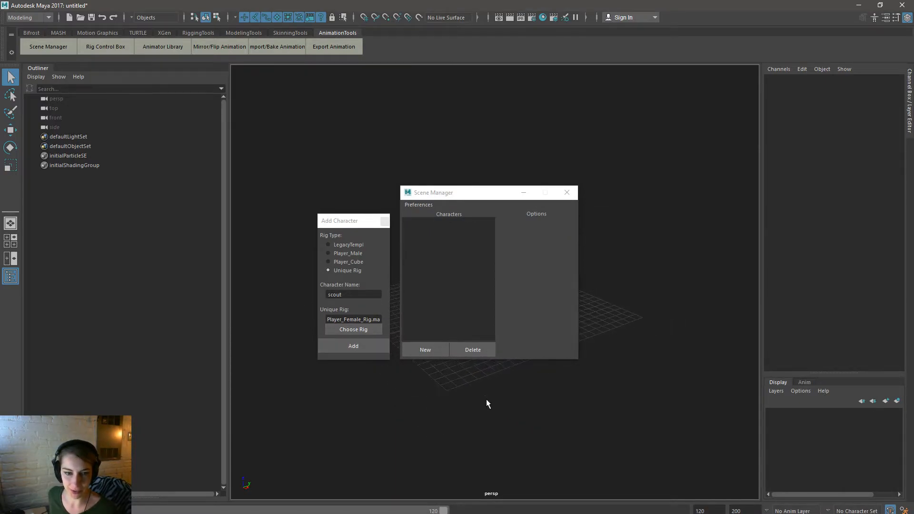
{"action": "left_click", "coordinate": [366, 347]}
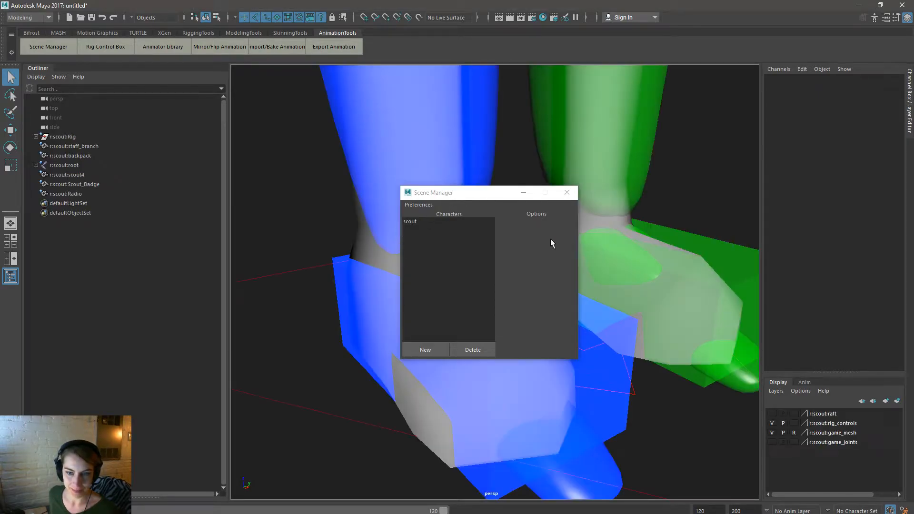
{"action": "right_click_drag", "start_coordinate": [613, 357], "coordinate": [315, 293], "text": "alt"}
{"action": "key", "text": "6"}
{"action": "middle_click_drag", "start_coordinate": [580, 327], "coordinate": [603, 426], "text": "alt"}
{"action": "right_click_drag", "start_coordinate": [603, 427], "coordinate": [501, 376], "text": "alt"}
{"action": "middle_click_drag", "start_coordinate": [586, 334], "coordinate": [570, 386], "text": "alt"}
{"action": "right_click_drag", "start_coordinate": [570, 386], "coordinate": [592, 383], "text": "alt"}
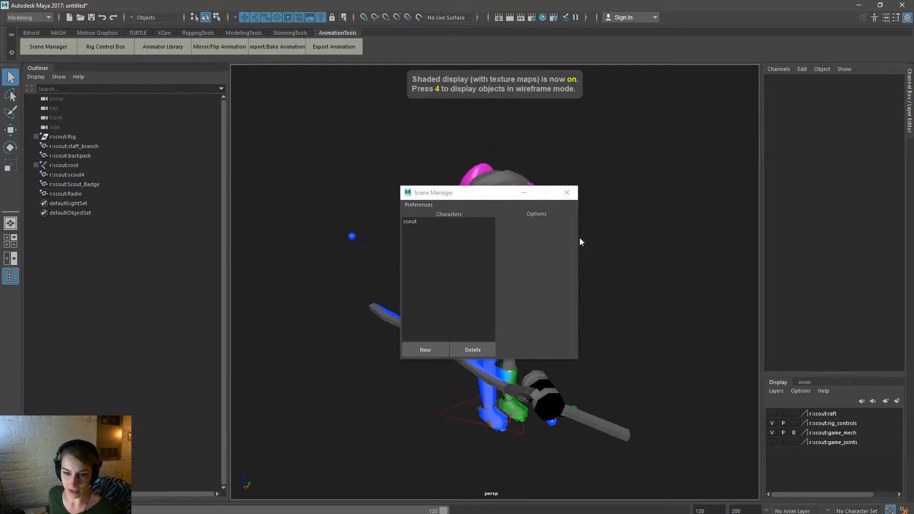
{"action": "left_click", "coordinate": [566, 192]}
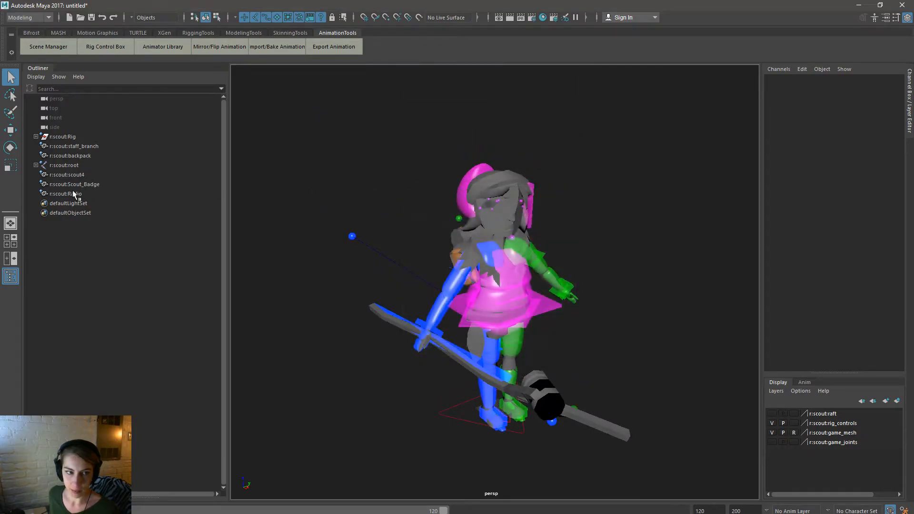
Step: Select the scout's staff_branch mesh, reopen the Scene Manager with the scout's options shown, and place the window beside the character
{"action": "left_click", "coordinate": [53, 146]}
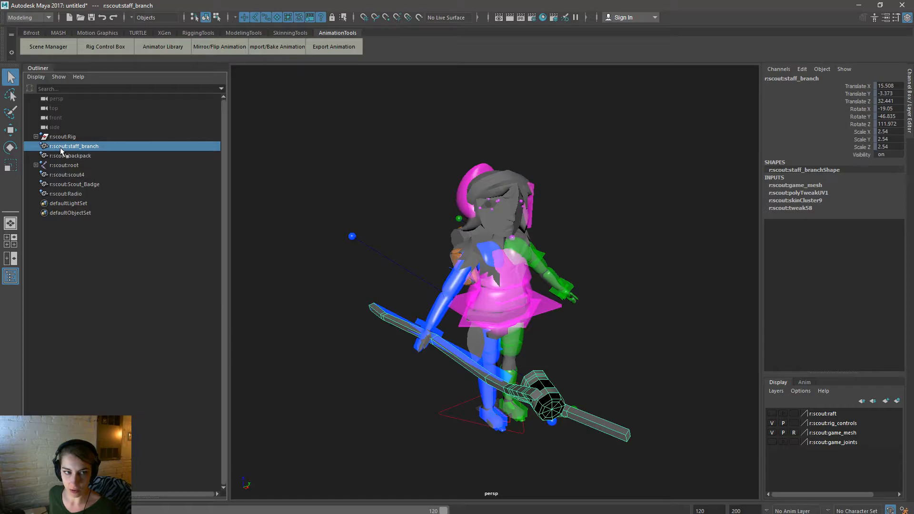
{"action": "left_click", "coordinate": [51, 48]}
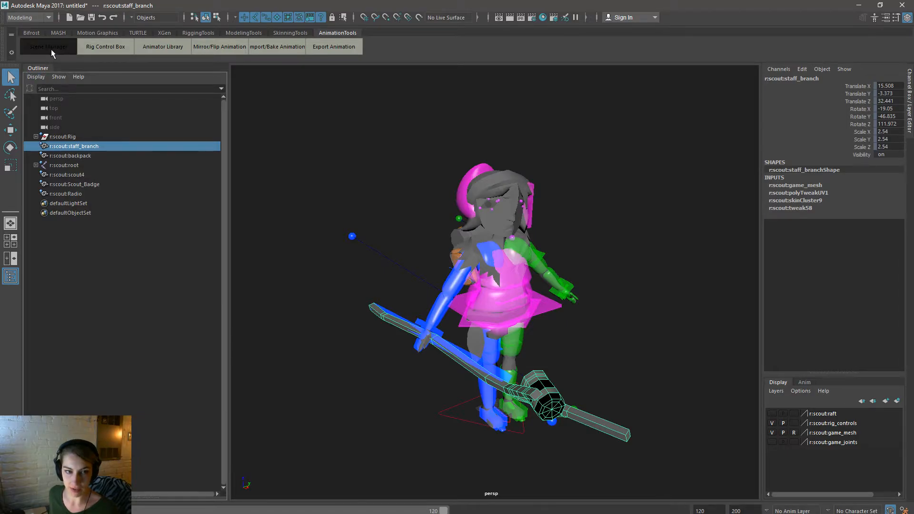
{"action": "left_click", "coordinate": [315, 227]}
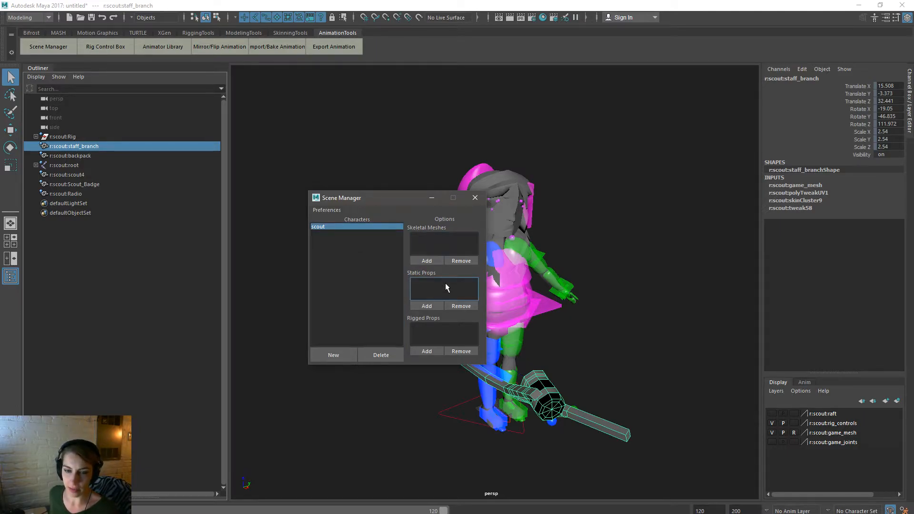
{"action": "left_click_drag", "start_coordinate": [416, 197], "coordinate": [302, 164]}
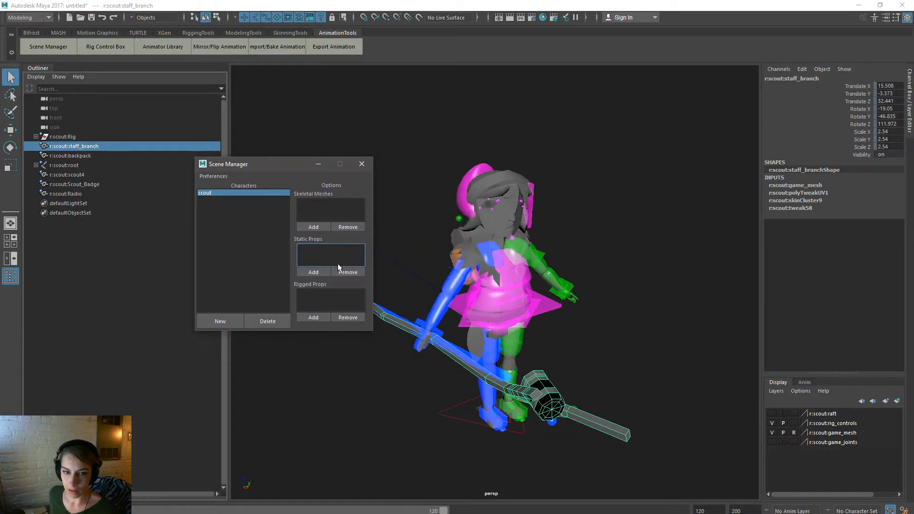
Step: Add the tempStick static prop to the scout's right hand
{"action": "left_click", "coordinate": [313, 272]}
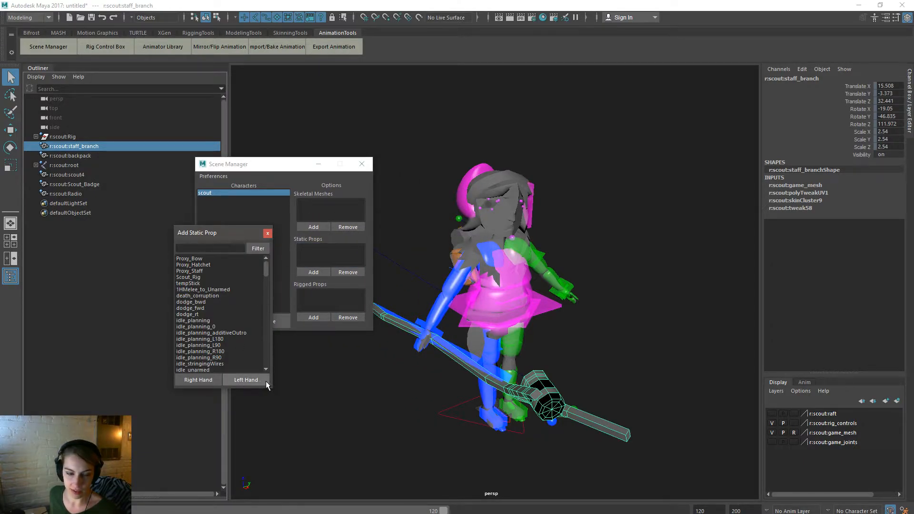
{"action": "left_click_drag", "start_coordinate": [273, 389], "coordinate": [333, 477]}
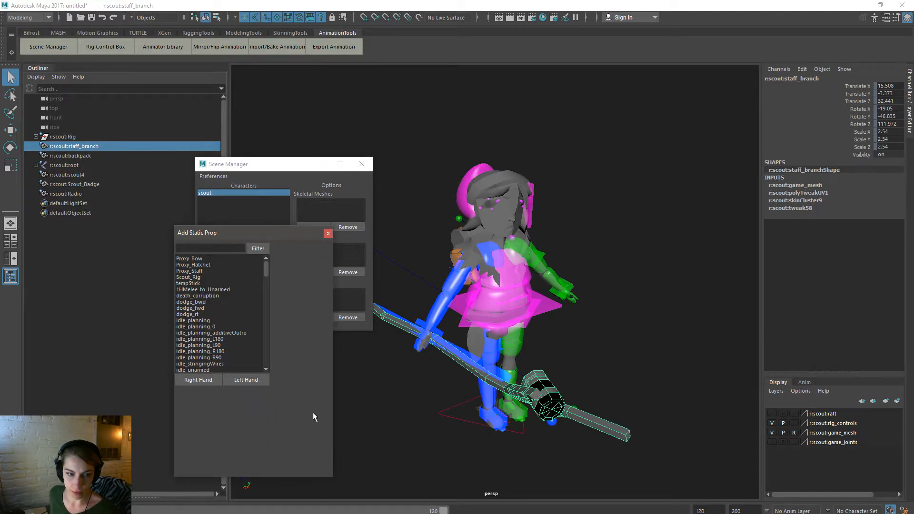
{"action": "left_click_drag", "start_coordinate": [268, 267], "coordinate": [276, 246]}
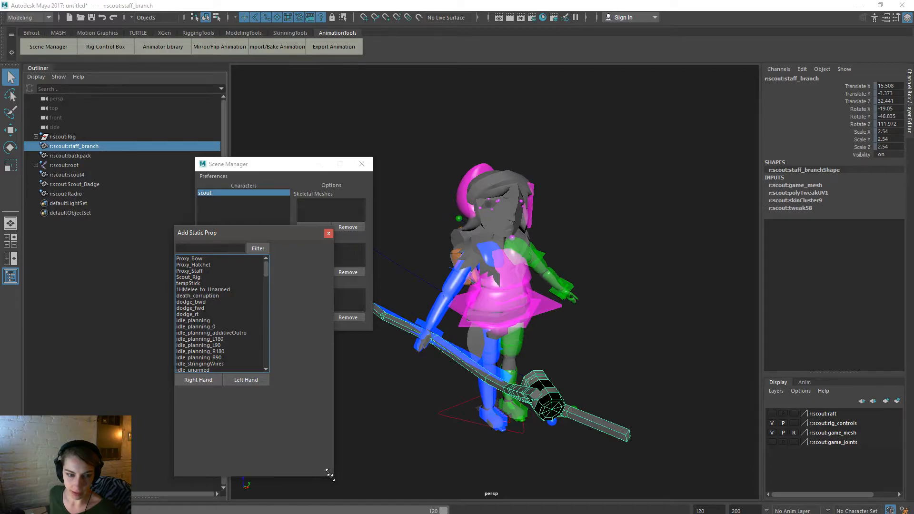
{"action": "left_click_drag", "start_coordinate": [330, 478], "coordinate": [272, 388]}
{"action": "left_click", "coordinate": [200, 284]}
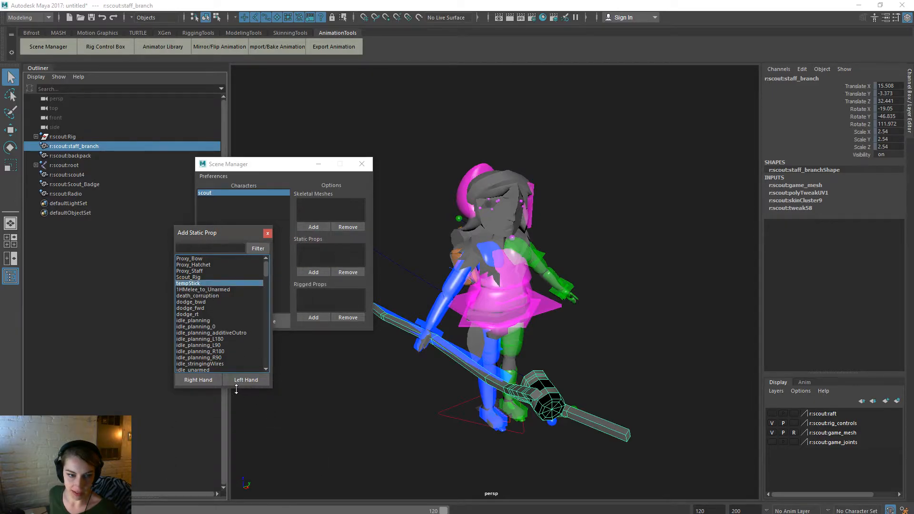
{"action": "left_click", "coordinate": [216, 382]}
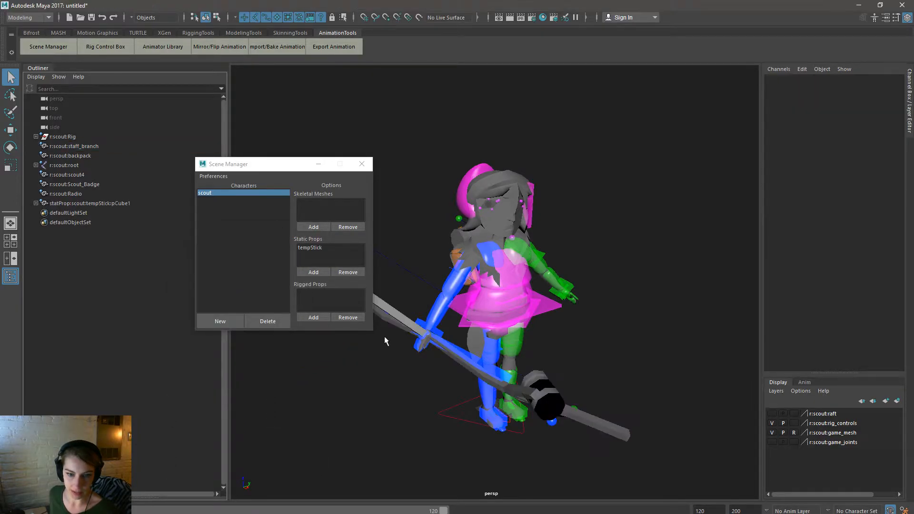
Step: Examine the tempStick prop on the scout, comparing its scene object with the static props listed in a reopened Scene Manager
{"action": "left_click_drag", "start_coordinate": [597, 397], "coordinate": [512, 421], "text": "alt"}
{"action": "right_click_drag", "start_coordinate": [511, 421], "coordinate": [432, 336], "text": "alt"}
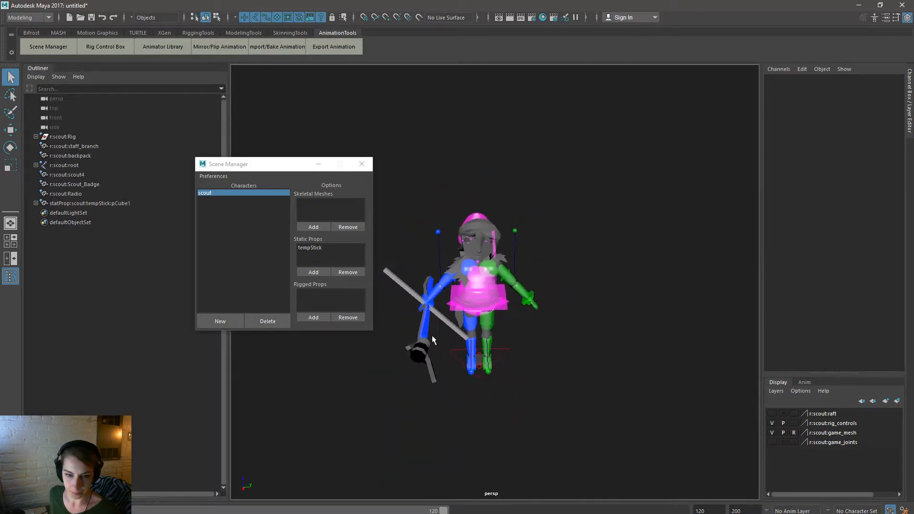
{"action": "middle_click_drag", "start_coordinate": [446, 392], "coordinate": [513, 421], "text": "alt"}
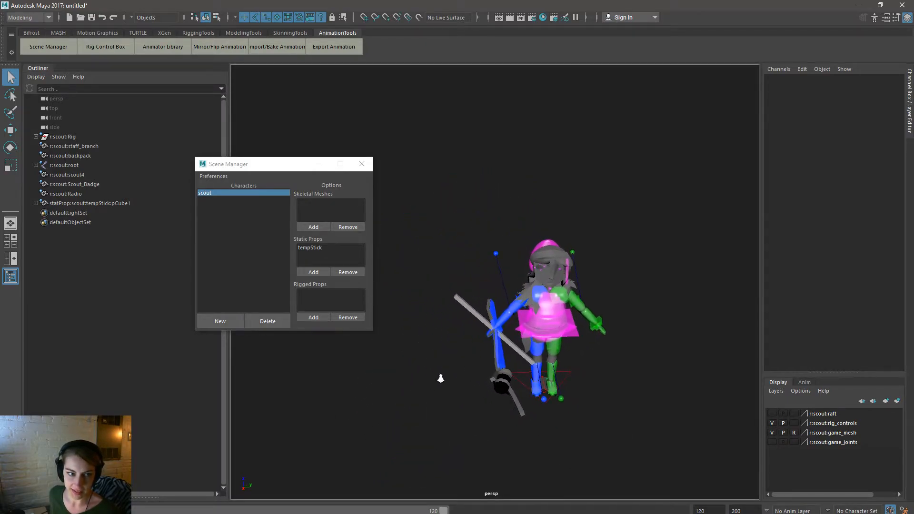
{"action": "right_click_drag", "start_coordinate": [440, 378], "coordinate": [481, 336], "text": "alt"}
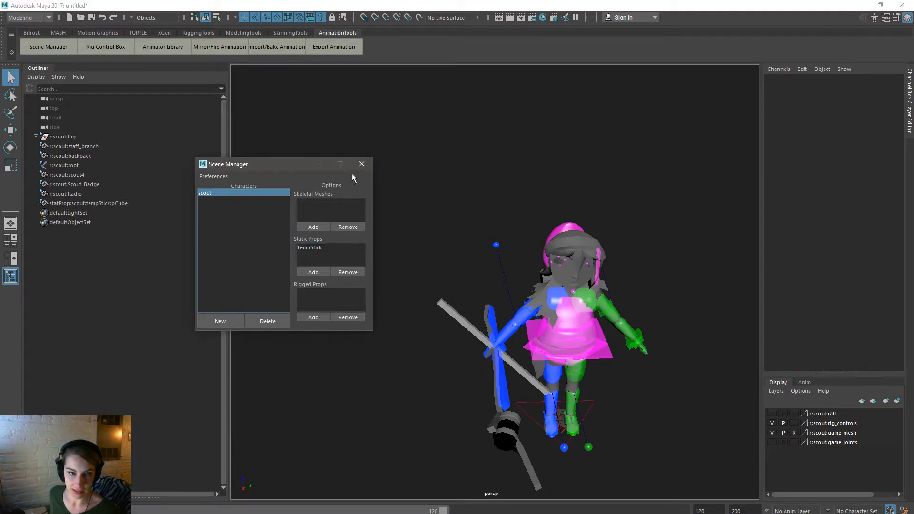
{"action": "left_click", "coordinate": [362, 163]}
{"action": "left_click", "coordinate": [48, 46]}
{"action": "left_click", "coordinate": [56, 203]}
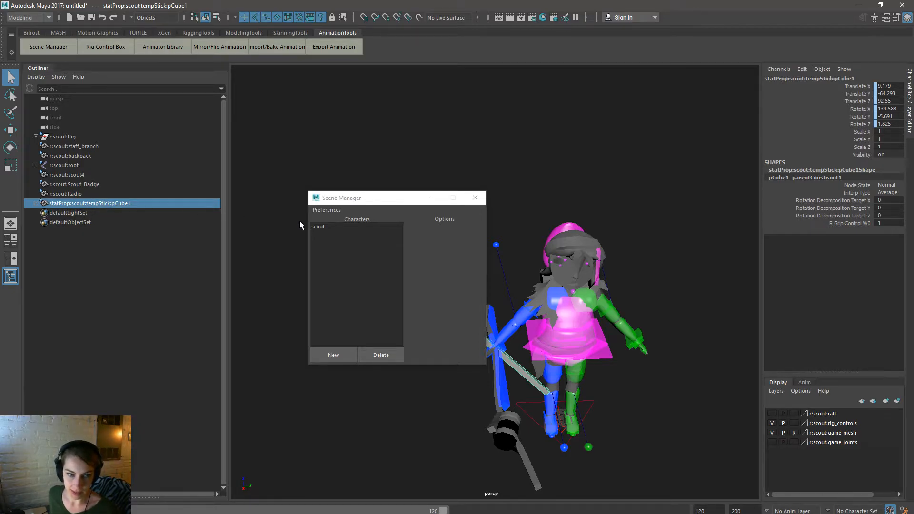
{"action": "left_click", "coordinate": [366, 226]}
{"action": "left_click", "coordinate": [138, 200]}
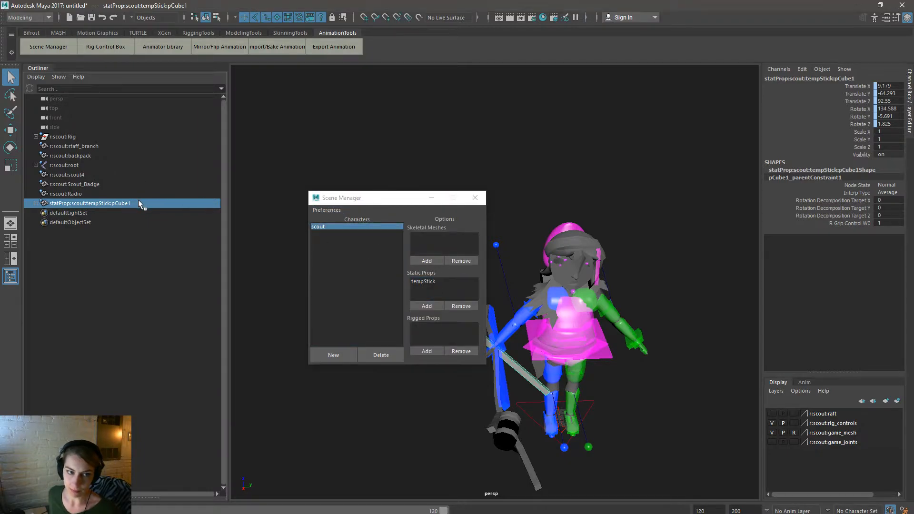
{"action": "left_click", "coordinate": [478, 199]}
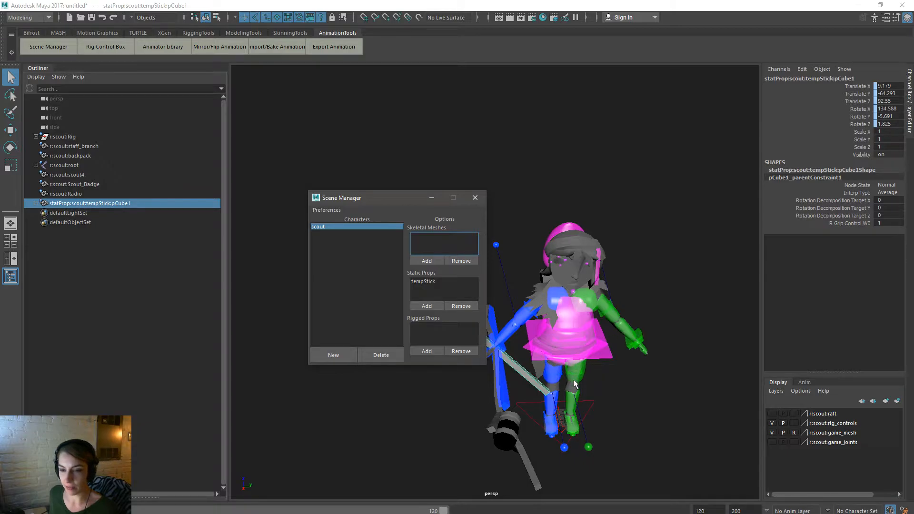
Step: Pose the scout's left FK leg controls, rotating the knee control to about -32 degrees in X
{"action": "left_click", "coordinate": [595, 367]}
{"action": "key", "text": "e"}
{"action": "left_click_drag", "start_coordinate": [595, 367], "coordinate": [665, 401]}
{"action": "key", "text": "w"}
{"action": "left_click_drag", "start_coordinate": [620, 443], "coordinate": [641, 431], "text": "alt"}
{"action": "left_click", "coordinate": [630, 391]}
{"action": "key", "text": "e"}
{"action": "left_click_drag", "start_coordinate": [655, 373], "coordinate": [650, 405]}
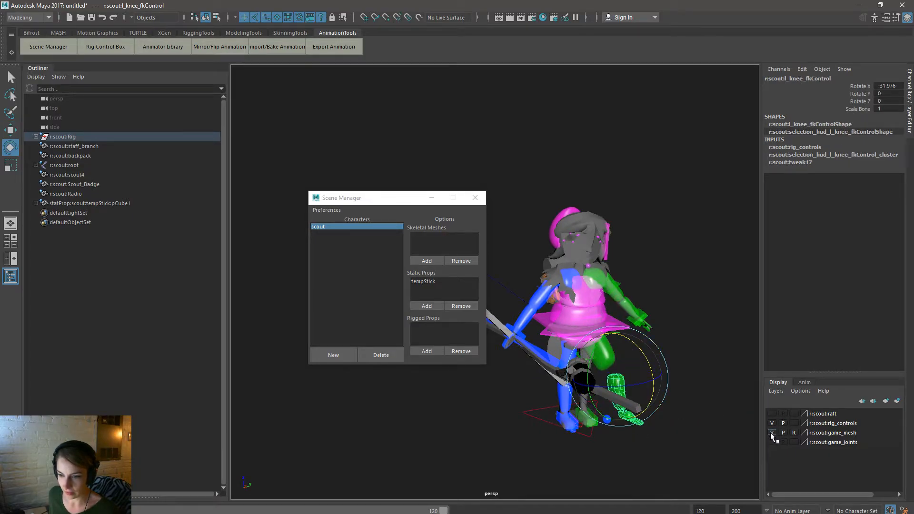
Step: Pose the scout's left leg IK control at about -17.8, 7, 22.2 with rotation of about -15.7, 4.4, 51.4 degrees
{"action": "left_click", "coordinate": [713, 447]}
{"action": "left_click_drag", "start_coordinate": [713, 446], "coordinate": [623, 401], "text": "alt"}
{"action": "left_click", "coordinate": [574, 421]}
{"action": "key", "text": "w"}
{"action": "key", "text": "e"}
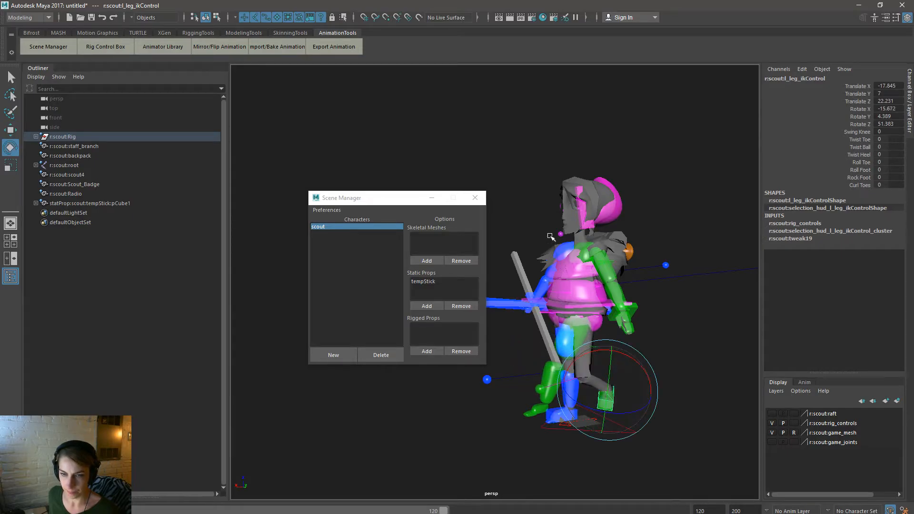
Step: Switch the perspective view's renderer to Legacy Default Viewport
{"action": "key", "text": "space"}
{"action": "left_click", "coordinate": [615, 219]}
{"action": "left_click", "coordinate": [584, 220]}
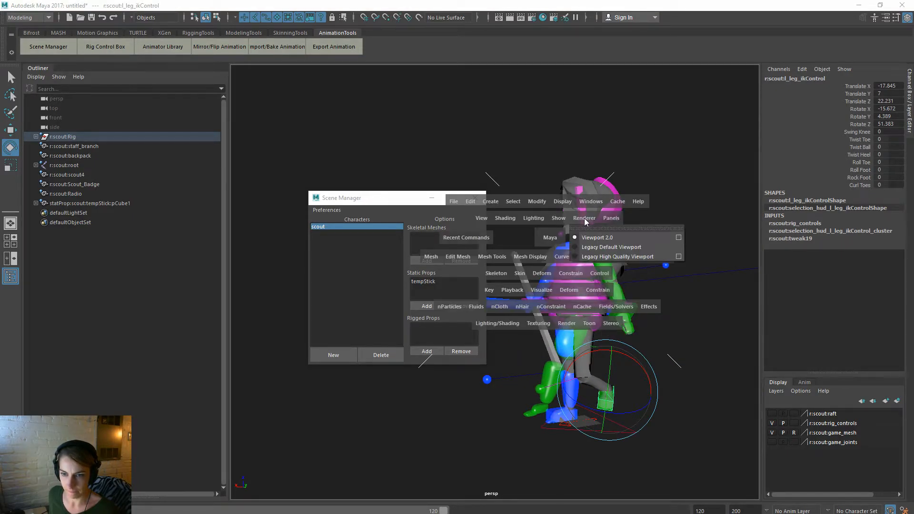
{"action": "left_click", "coordinate": [610, 246]}
Step: Adjust the left leg IK control further so the scout's foot extends outward from the body
{"action": "mouse_move", "coordinate": [606, 348]}
{"action": "left_mouse_down", "text": "alt"}
{"action": "mouse_move", "coordinate": [632, 365]}
{"action": "mouse_move", "coordinate": [665, 365]}
{"action": "left_mouse_up", "text": "alt"}
{"action": "right_click_drag", "start_coordinate": [665, 366], "coordinate": [656, 361], "text": "alt"}
{"action": "key", "text": "w"}
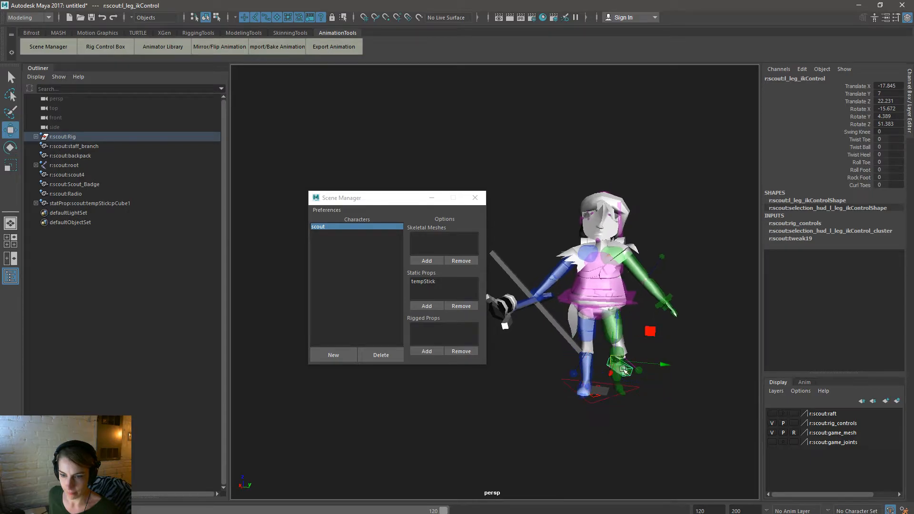
{"action": "key", "text": "e"}
{"action": "left_click_drag", "start_coordinate": [610, 346], "coordinate": [644, 354]}
{"action": "key", "text": "w"}
Step: Rotate the scout's COG control to about 21.4, 15.5 and -15.5 degrees in X, Y and Z
{"action": "left_click", "coordinate": [695, 401]}
{"action": "left_click_drag", "start_coordinate": [693, 408], "coordinate": [622, 418], "text": "alt"}
{"action": "left_click", "coordinate": [632, 303]}
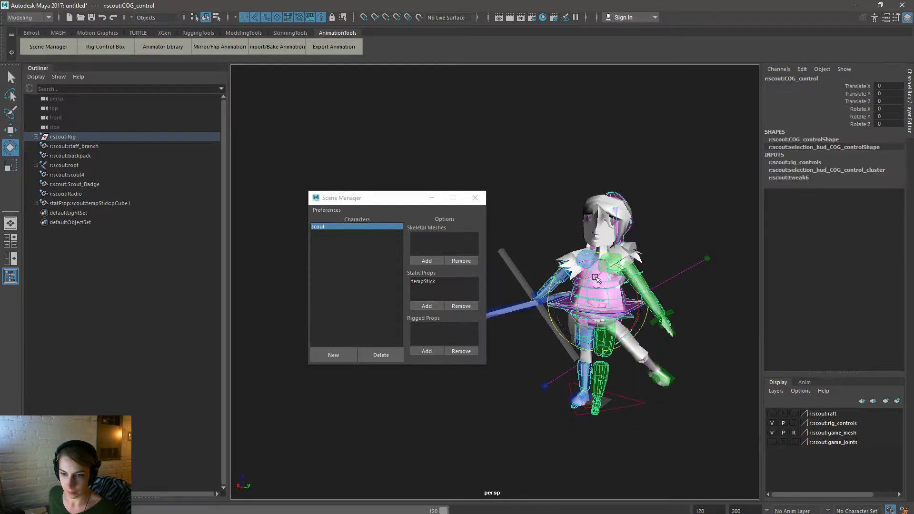
{"action": "key", "text": "e"}
{"action": "left_click_drag", "start_coordinate": [582, 284], "coordinate": [548, 269]}
Step: Review the scout's Skeletal Meshes options and close the Scene Manager
{"action": "left_click", "coordinate": [437, 245]}
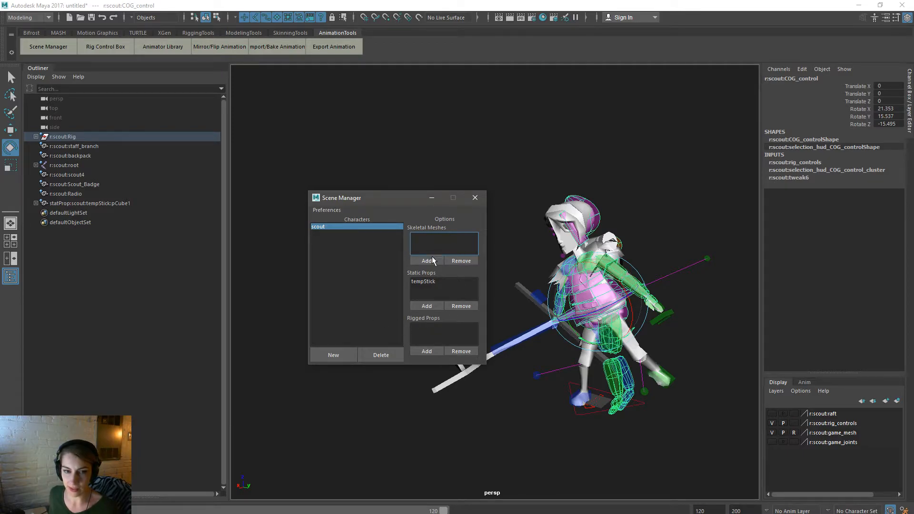
{"action": "left_click", "coordinate": [358, 227]}
{"action": "left_click", "coordinate": [474, 197]}
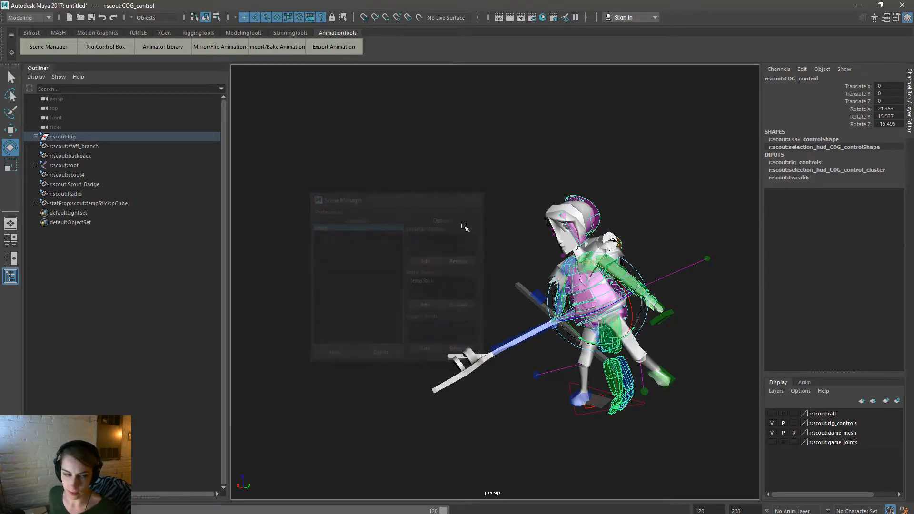
{"action": "left_click", "coordinate": [464, 189]}
{"action": "key", "text": "space"}
{"action": "left_click", "coordinate": [364, 151]}
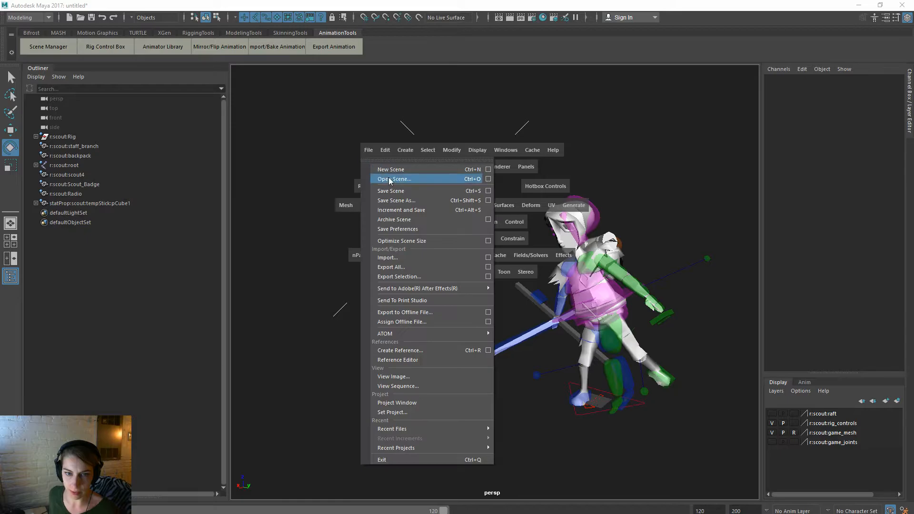
{"action": "left_click", "coordinate": [408, 170]}
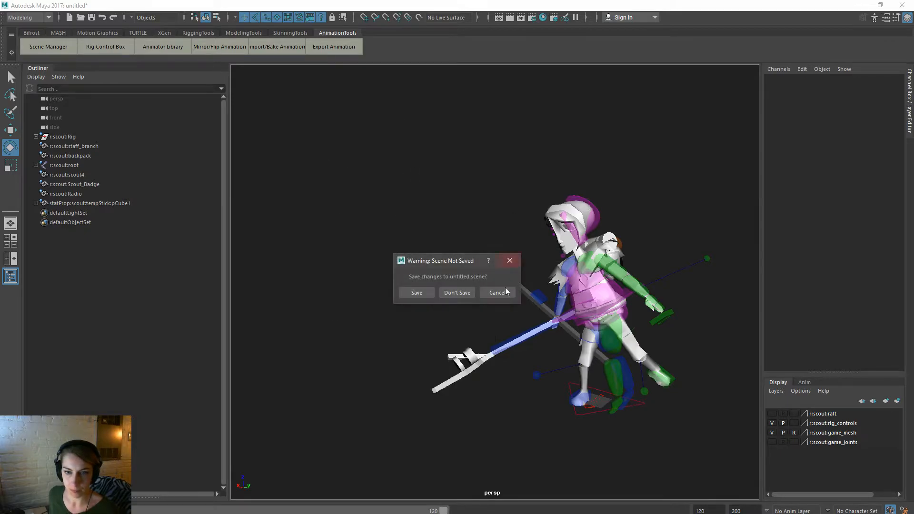
{"action": "left_click", "coordinate": [501, 294]}
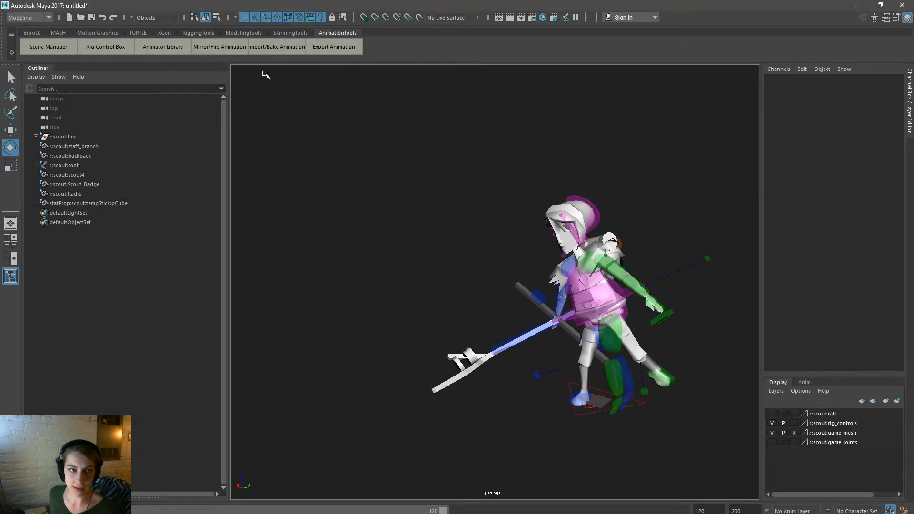
Step: Open the Clip Exporter animation tool, reposition its window, and use scout as the clip's rig
{"action": "left_click", "coordinate": [334, 46]}
{"action": "left_click_drag", "start_coordinate": [452, 126], "coordinate": [274, 131]}
{"action": "left_click", "coordinate": [371, 159]}
{"action": "left_click", "coordinate": [371, 170]}
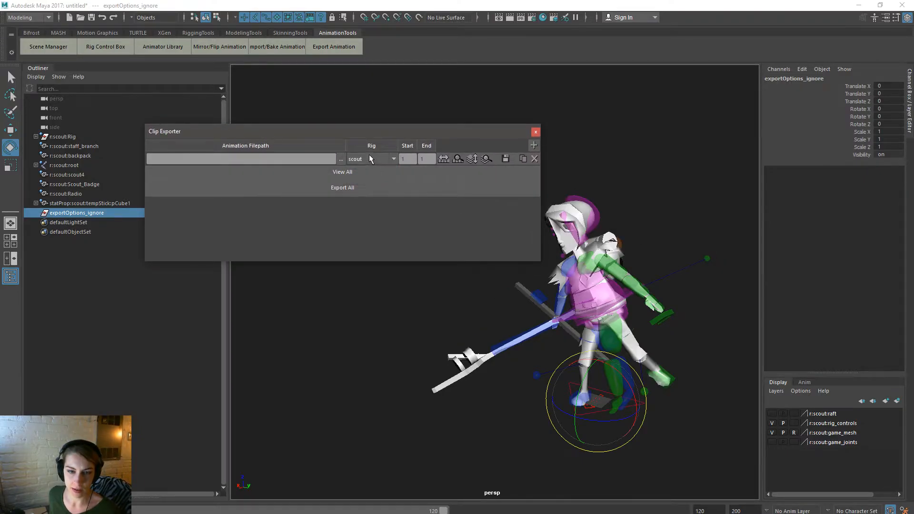
Step: Compare the exporter's rig with the Scene Manager's character list and close both tool windows
{"action": "left_click", "coordinate": [54, 47]}
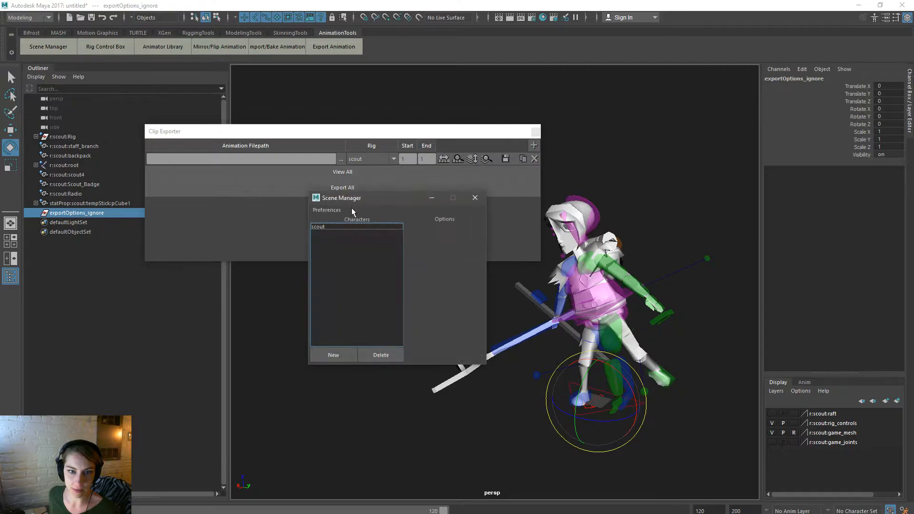
{"action": "left_click", "coordinate": [474, 198]}
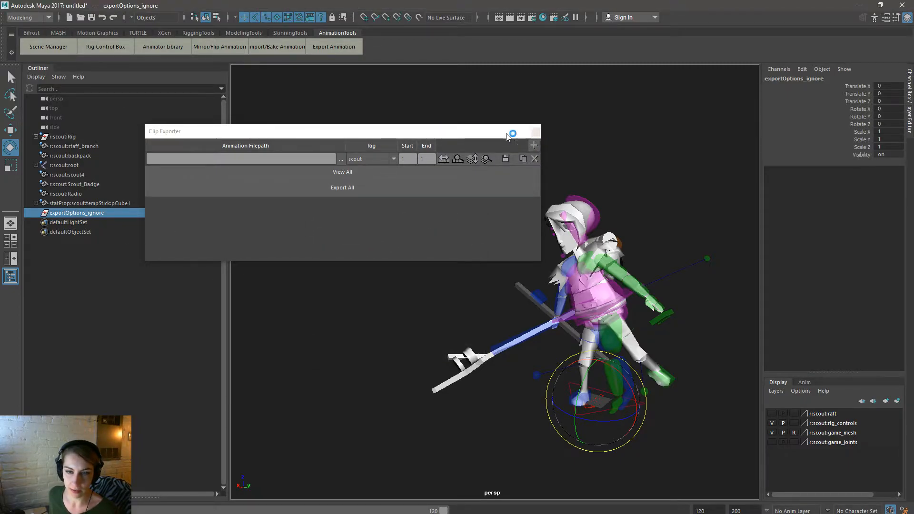
{"action": "left_click", "coordinate": [536, 132]}
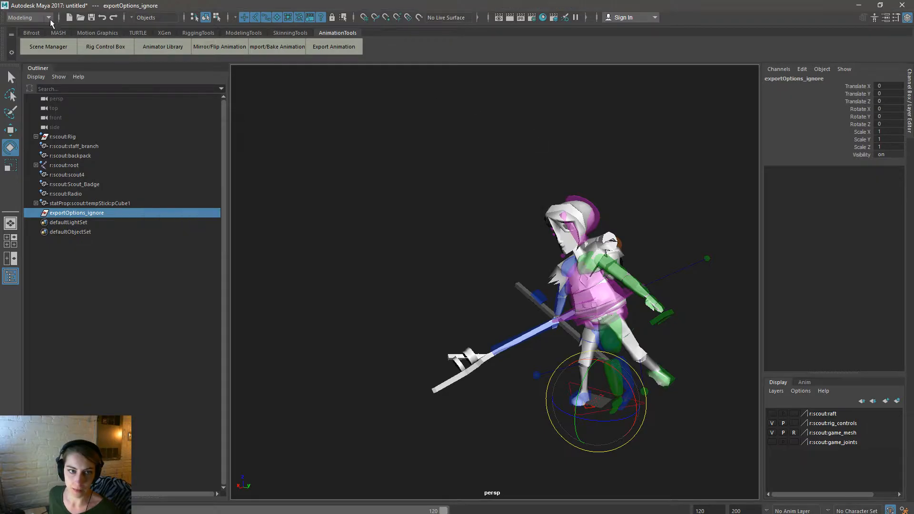
Step: Start a new empty scene without saving the scout scene
{"action": "left_click", "coordinate": [480, 175]}
{"action": "key", "text": "ctrl+n"}
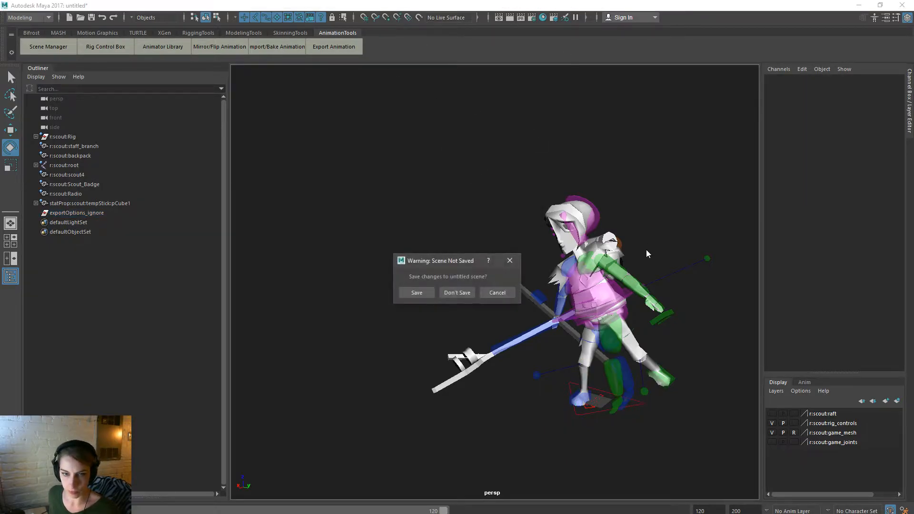
{"action": "left_click", "coordinate": [466, 290]}
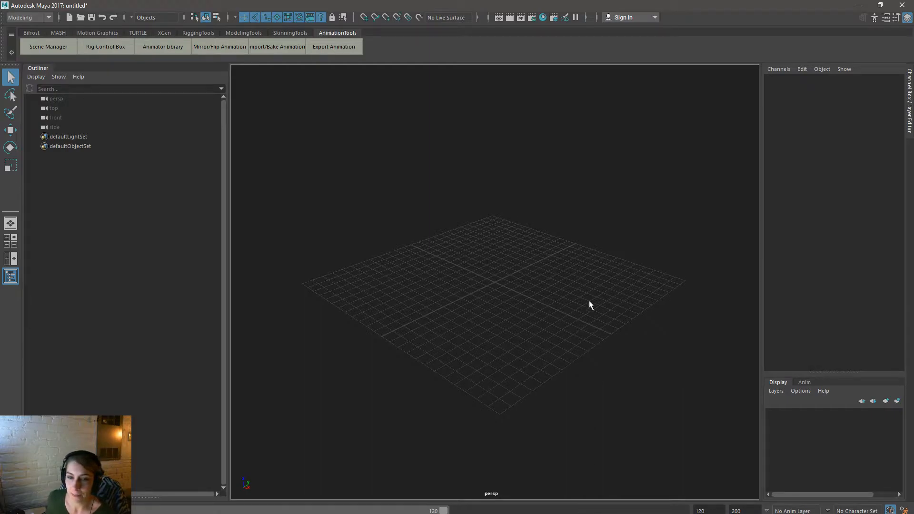
Step: Open the recent scene Appendage_MasterRig.ma without saving the untitled scene
{"action": "left_click_drag", "start_coordinate": [516, 377], "coordinate": [614, 408], "text": "alt"}
{"action": "left_click_drag", "start_coordinate": [550, 347], "coordinate": [539, 399], "text": "alt"}
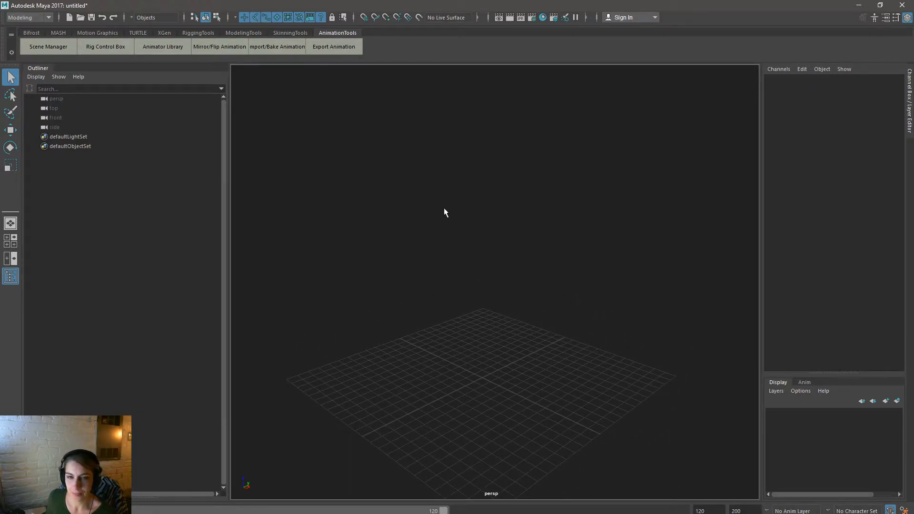
{"action": "key", "text": "space"}
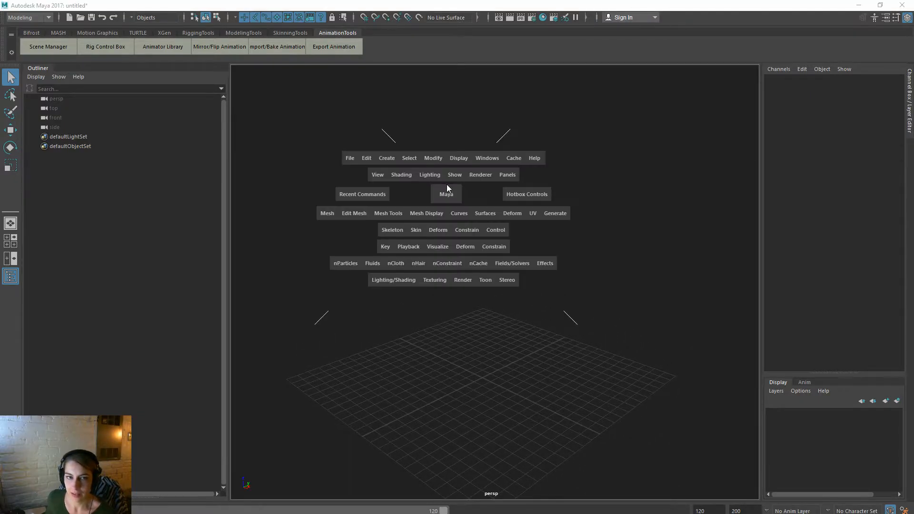
{"action": "left_click", "coordinate": [352, 162]}
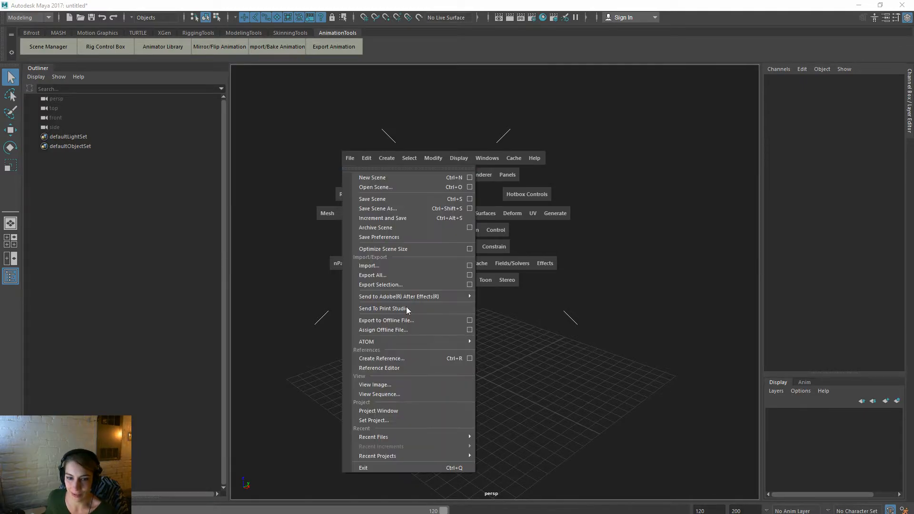
{"action": "mouse_move", "coordinate": [464, 437]}
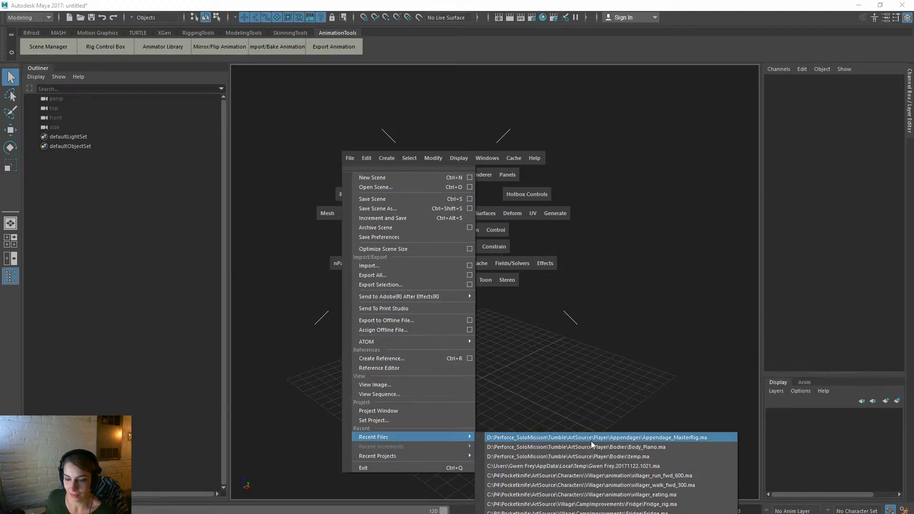
{"action": "left_click", "coordinate": [721, 437]}
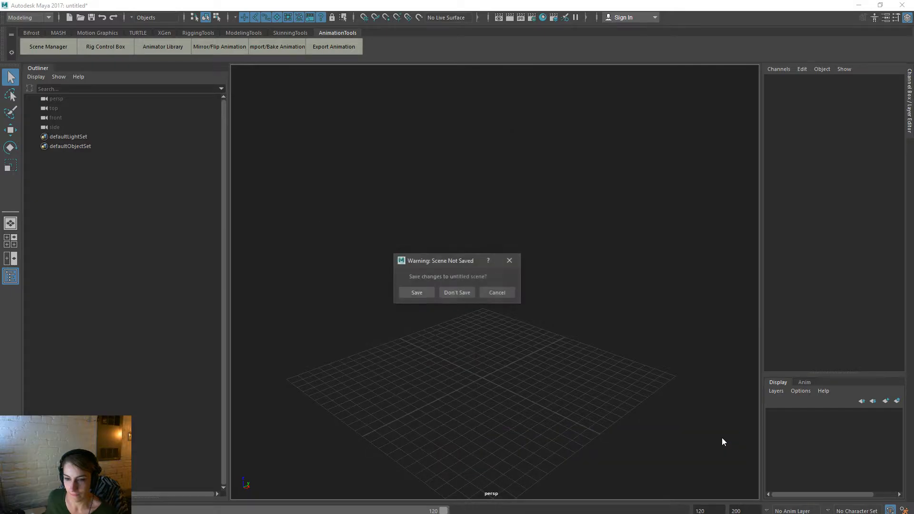
{"action": "left_click", "coordinate": [461, 292]}
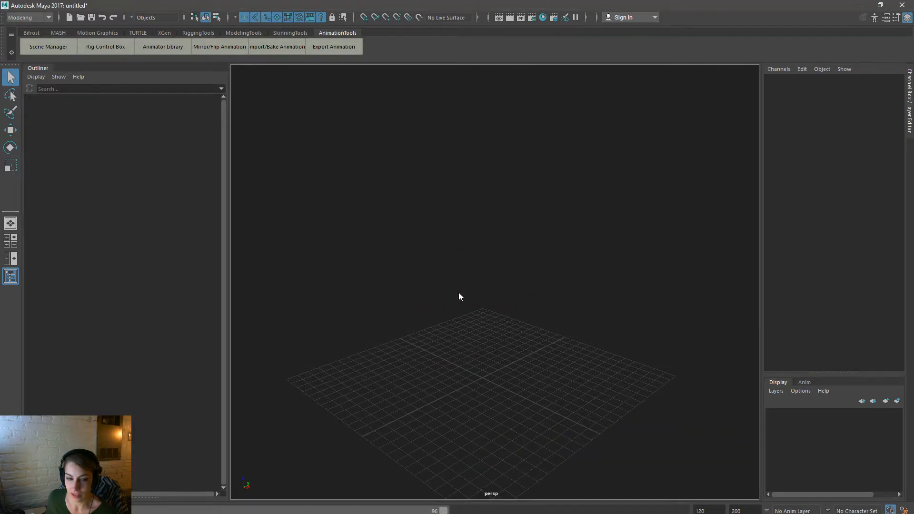
Step: Clear the selection and show the appendage rig in shaded display with texture maps
{"action": "left_click", "coordinate": [498, 387]}
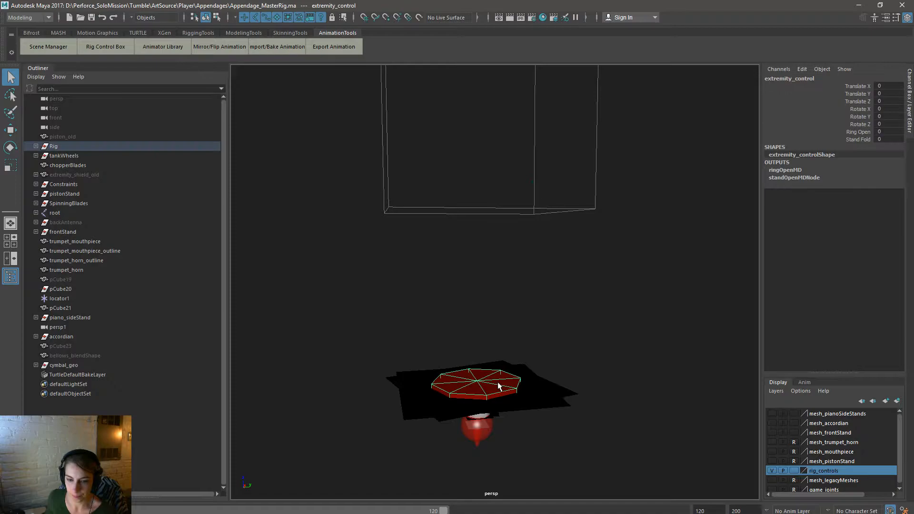
{"action": "left_click", "coordinate": [626, 320]}
{"action": "key", "text": "6"}
{"action": "right_click_drag", "start_coordinate": [636, 385], "coordinate": [570, 364], "text": "alt"}
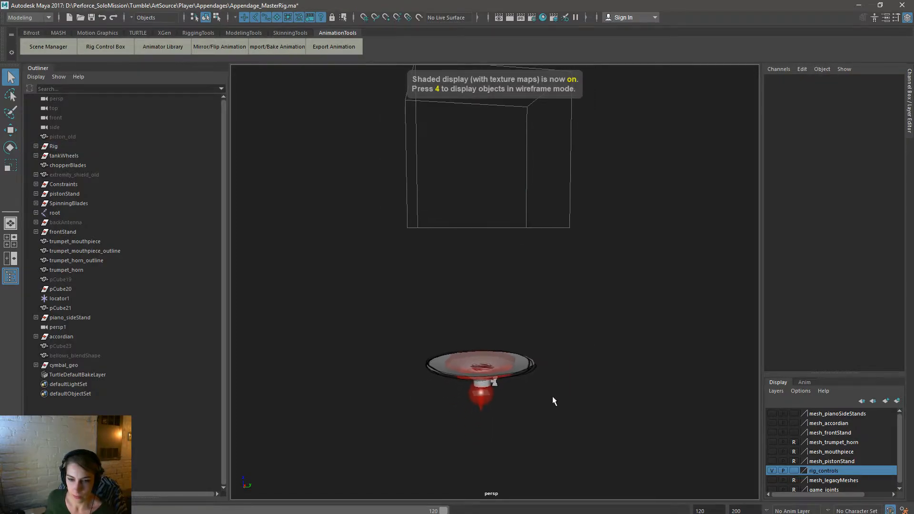
{"action": "left_click_drag", "start_coordinate": [553, 401], "coordinate": [543, 396], "text": "alt"}
Step: Raise the extremity_control to extend the cymbal stand, set its Translate Z to 400, and deselect it
{"action": "left_click", "coordinate": [496, 364]}
{"action": "key", "text": "w"}
{"action": "left_click_drag", "start_coordinate": [486, 318], "coordinate": [485, 154]}
{"action": "middle_click_drag", "start_coordinate": [562, 305], "coordinate": [576, 402], "text": "alt"}
{"action": "left_click", "coordinate": [891, 108]}
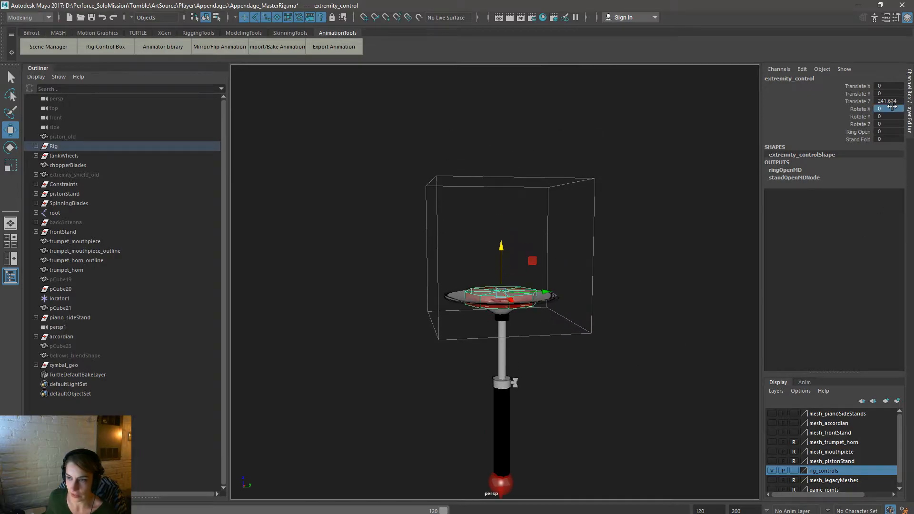
{"action": "double_click", "coordinate": [892, 102]}
{"action": "type", "text": "400"}
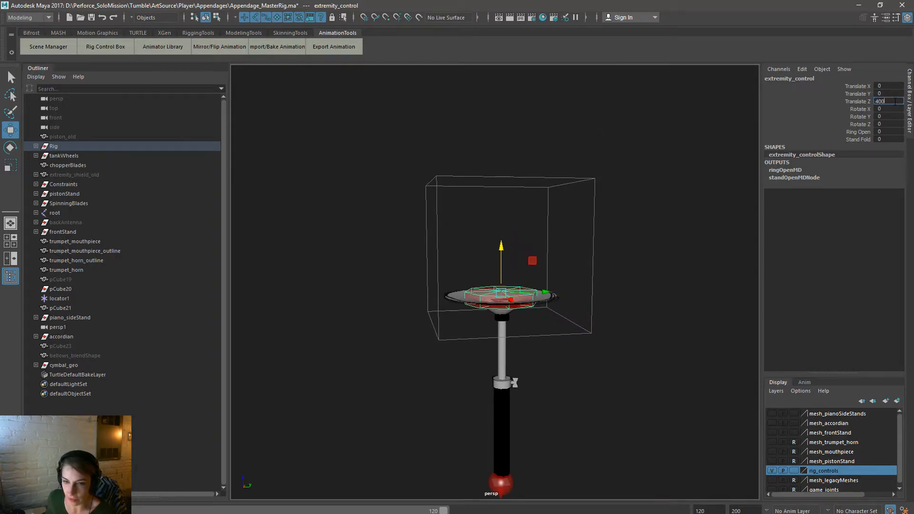
{"action": "key", "text": "Return"}
{"action": "left_click", "coordinate": [578, 428]}
Step: Select the black outline plane of the wing nut on the stand's collar and frame it for a close look
{"action": "right_click_drag", "start_coordinate": [479, 393], "coordinate": [670, 428], "text": "alt"}
{"action": "middle_click_drag", "start_coordinate": [615, 384], "coordinate": [605, 318], "text": "alt"}
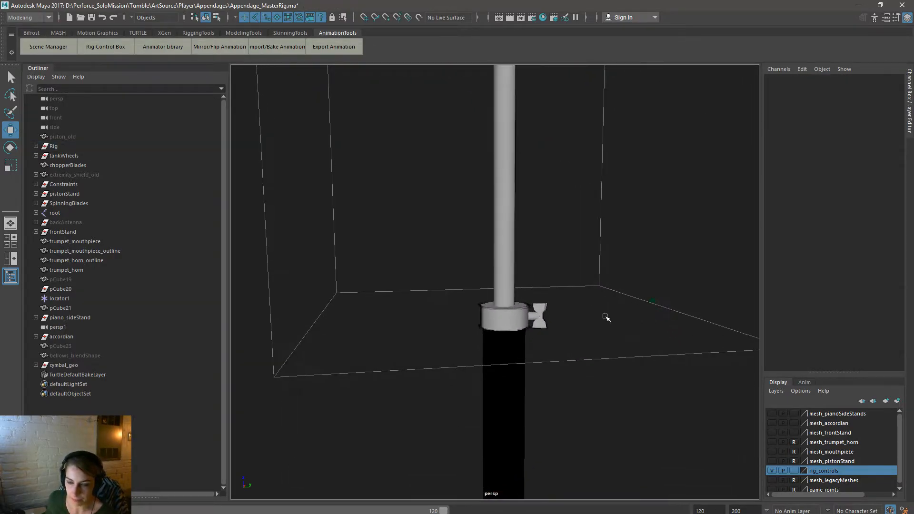
{"action": "right_click_drag", "start_coordinate": [605, 317], "coordinate": [646, 402], "text": "alt"}
{"action": "left_click", "coordinate": [593, 357]}
{"action": "left_click", "coordinate": [604, 390]}
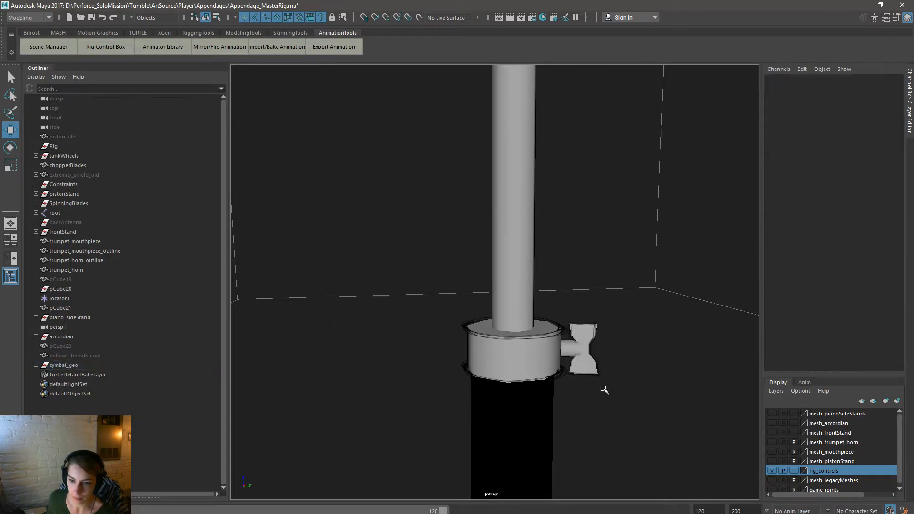
{"action": "left_click_drag", "start_coordinate": [614, 390], "coordinate": [590, 346]}
{"action": "left_click", "coordinate": [591, 323]}
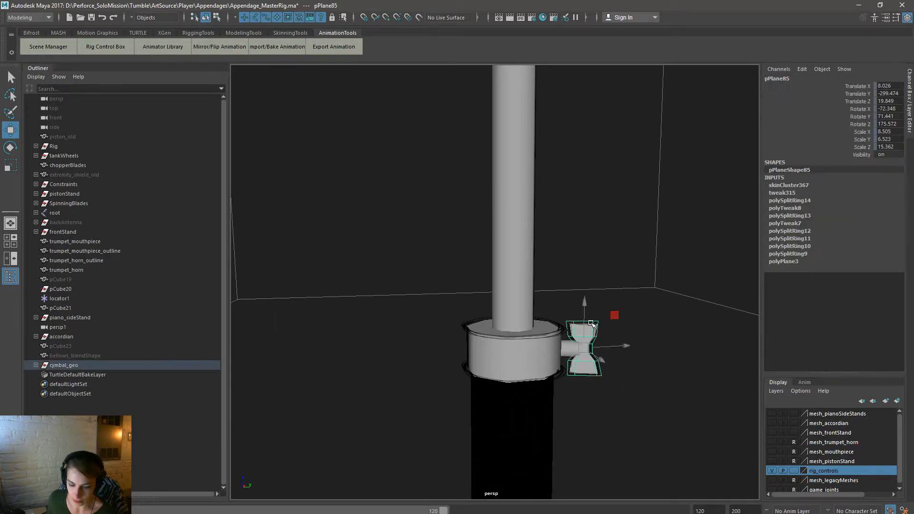
{"action": "key", "text": "f"}
{"action": "right_click_drag", "start_coordinate": [690, 378], "coordinate": [612, 365], "text": "alt"}
{"action": "left_click_drag", "start_coordinate": [612, 364], "coordinate": [585, 369], "text": "alt"}
{"action": "key", "text": "f"}
Step: Delete the black outline planes around the wing nut, leaving its solid mesh
{"action": "key", "text": "space"}
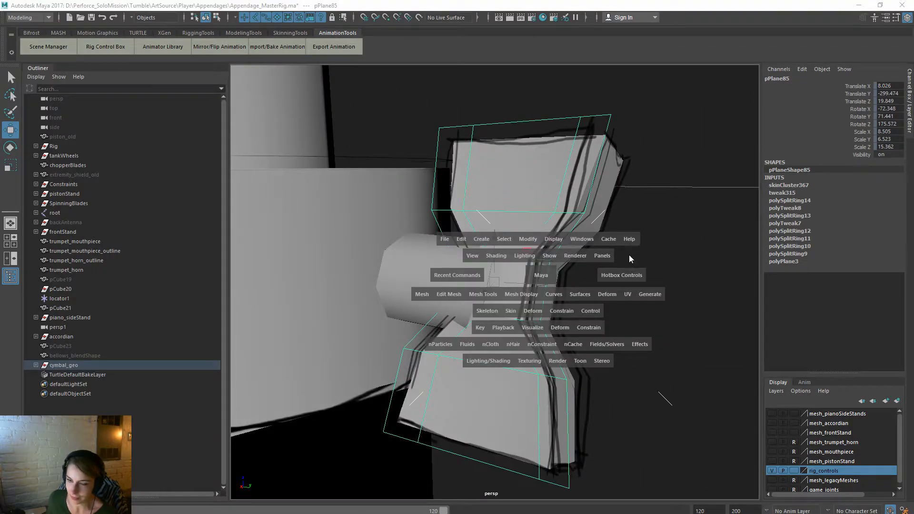
{"action": "right_click_drag", "start_coordinate": [723, 357], "coordinate": [651, 350], "text": "alt"}
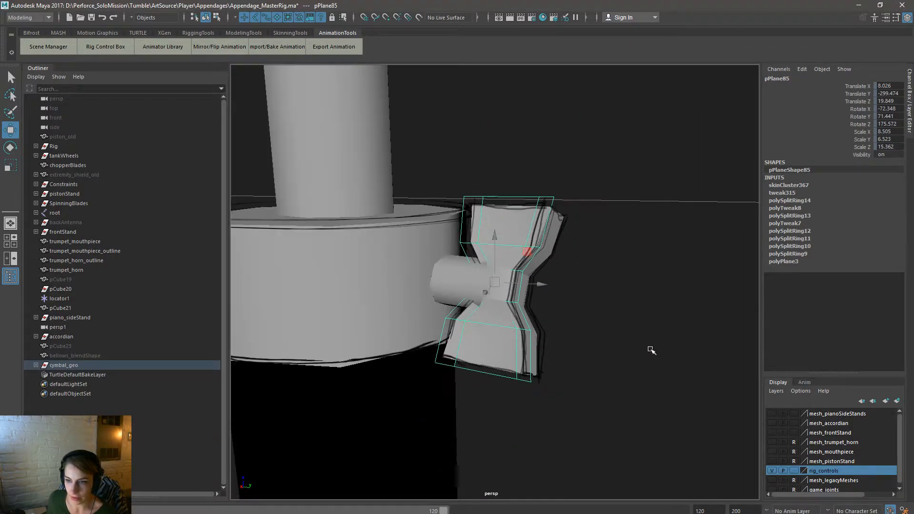
{"action": "left_click", "coordinate": [490, 167]}
{"action": "key", "text": "space"}
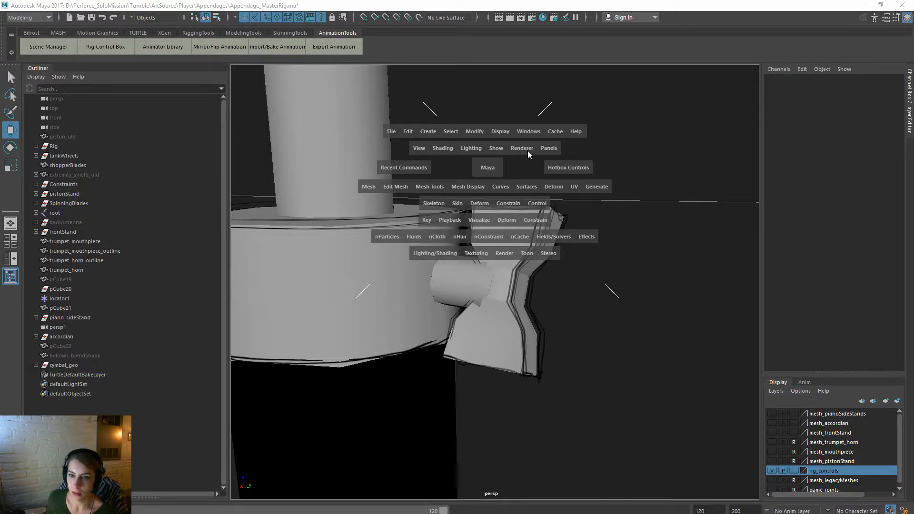
{"action": "left_click", "coordinate": [538, 204]}
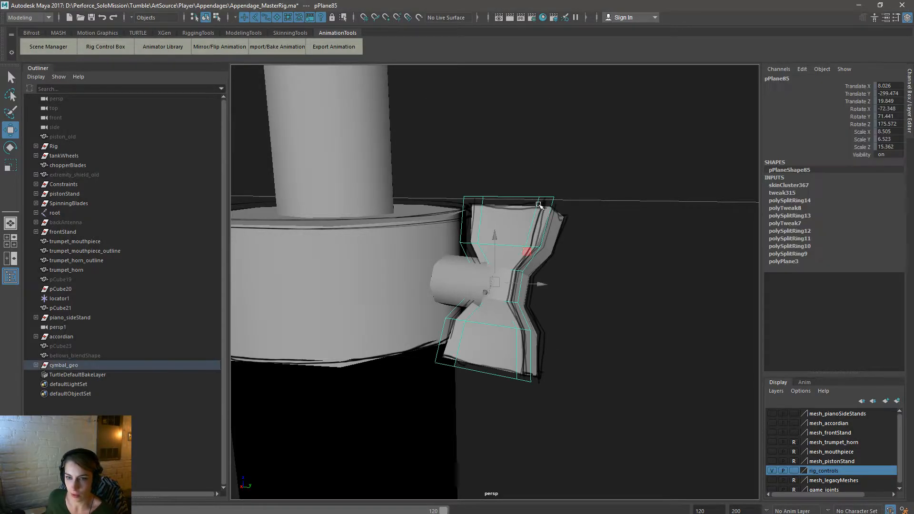
{"action": "left_click", "coordinate": [551, 316]}
{"action": "left_click", "coordinate": [546, 339]}
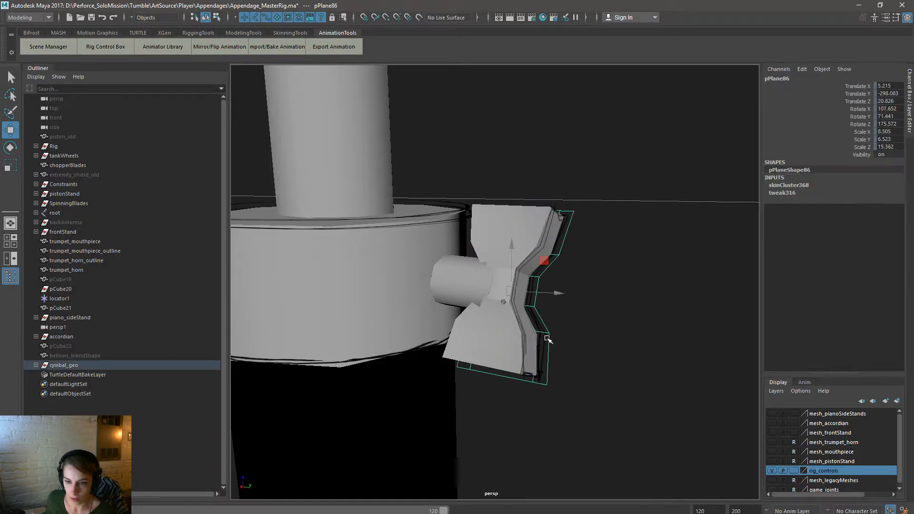
{"action": "key", "text": "Delete"}
{"action": "left_click", "coordinate": [522, 353]}
{"action": "key", "text": "Delete"}
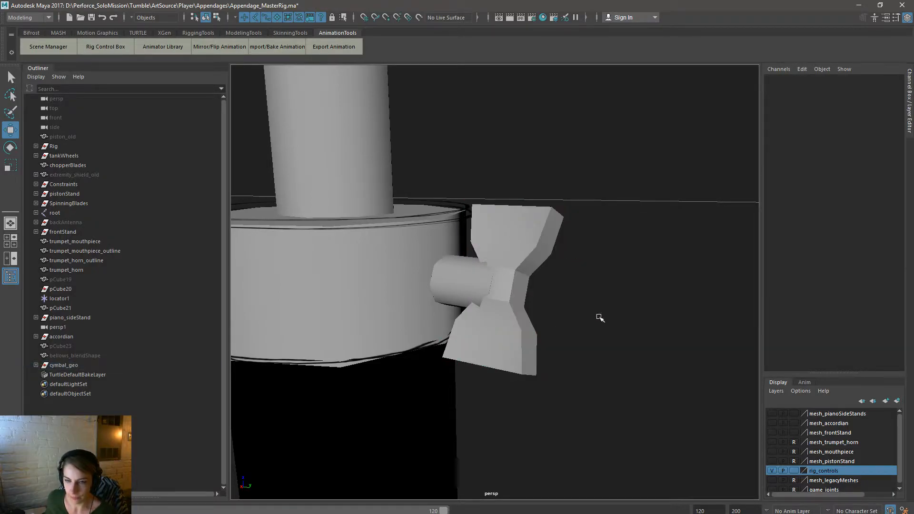
Step: Duplicate the wing nut mesh and its connecting cylinder, and unlock the copies' translate, rotate and scale channels
{"action": "left_click", "coordinate": [534, 367]}
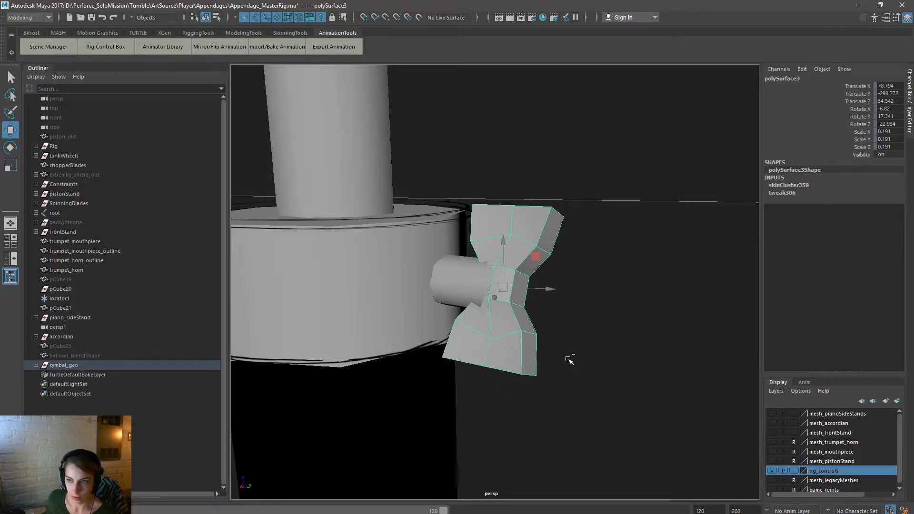
{"action": "left_click", "coordinate": [453, 272]}
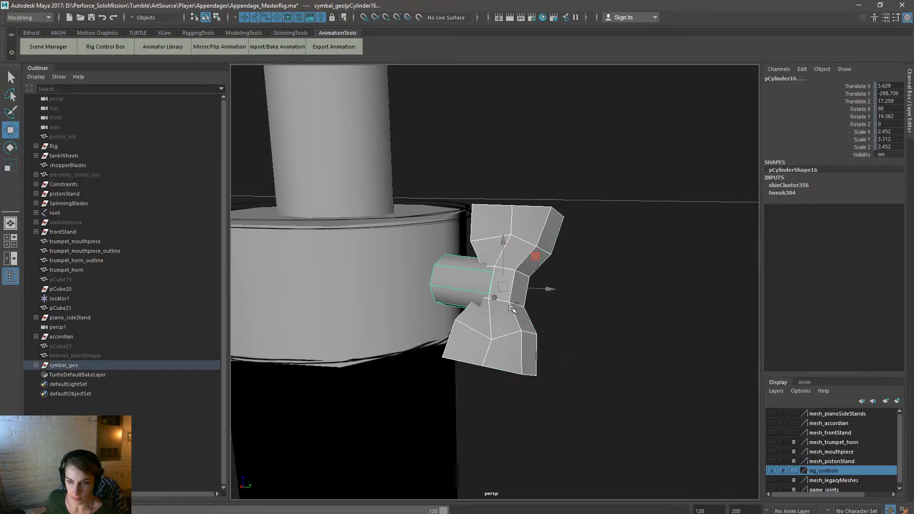
{"action": "key", "text": "ctrl+d"}
{"action": "left_click_drag", "start_coordinate": [867, 142], "coordinate": [860, 88]}
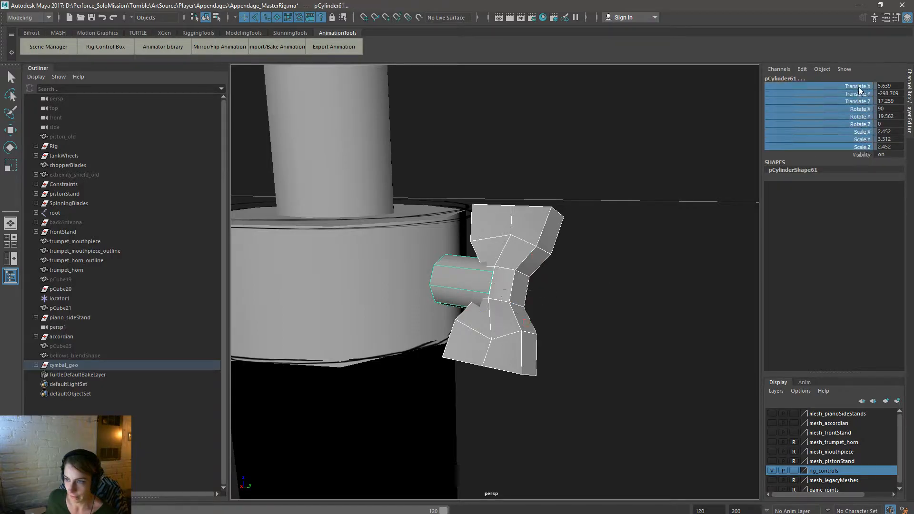
{"action": "right_click", "coordinate": [860, 90]}
{"action": "left_click", "coordinate": [869, 304]}
Step: Scale the duplicated wing nut and cylinder up uniformly, bringing the cylinder to about 3.305, 4.465, 3.305
{"action": "key", "text": "r"}
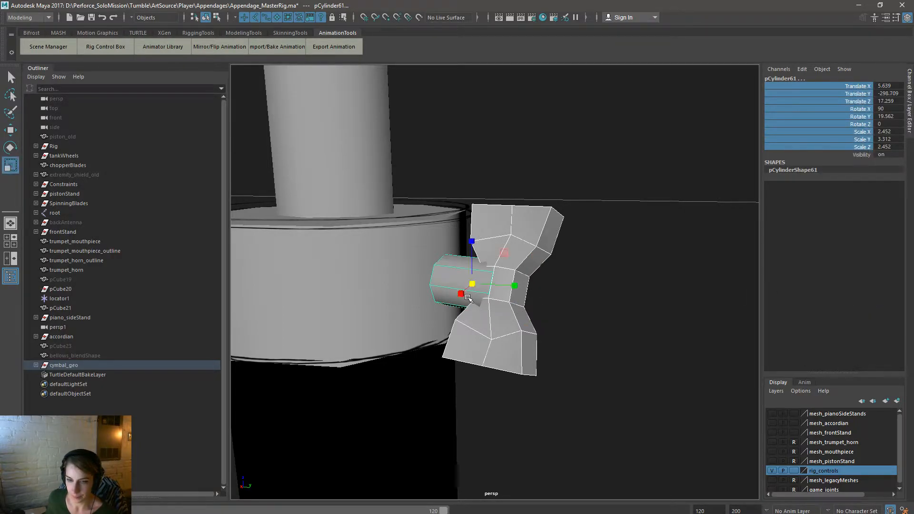
{"action": "left_click_drag", "start_coordinate": [472, 284], "coordinate": [500, 293]}
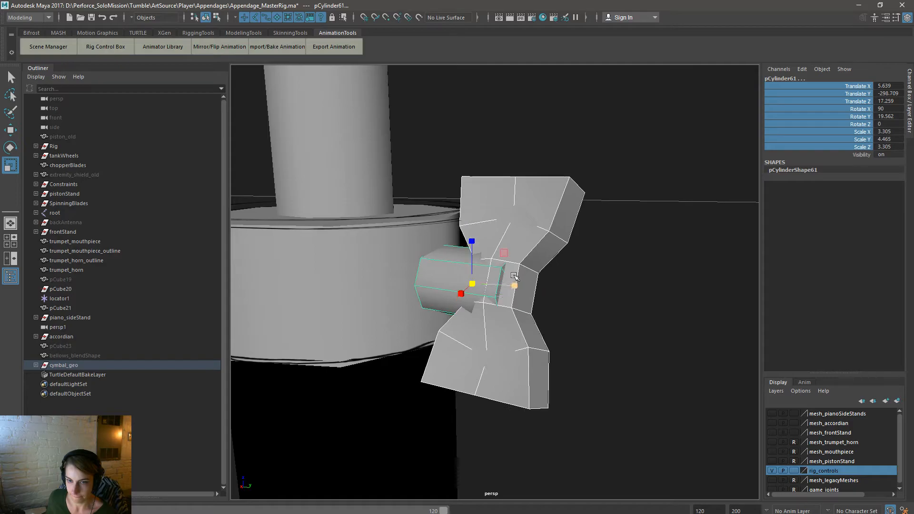
{"action": "right_click_drag", "start_coordinate": [629, 273], "coordinate": [495, 222], "text": "alt"}
{"action": "key", "text": "space"}
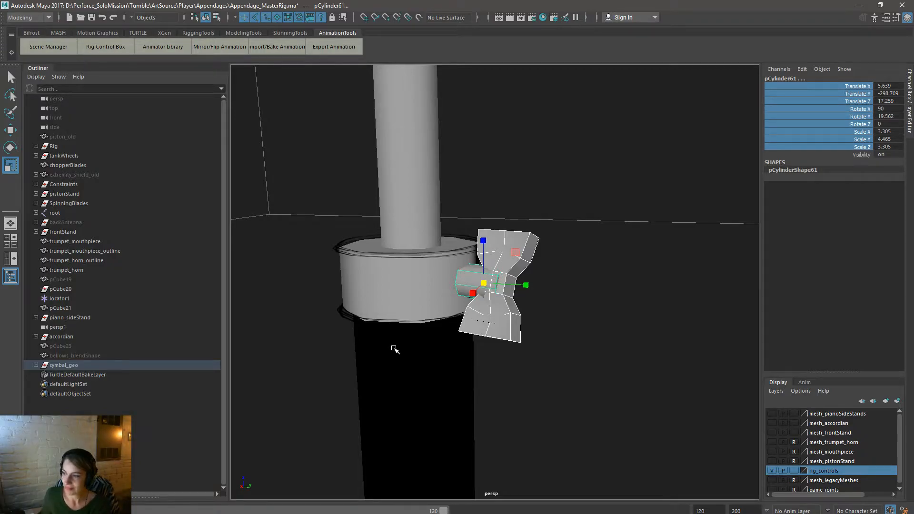
{"action": "left_click_drag", "start_coordinate": [406, 318], "coordinate": [453, 336], "text": "alt"}
{"action": "middle_click_drag", "start_coordinate": [462, 377], "coordinate": [477, 404], "text": "alt"}
{"action": "right_click_drag", "start_coordinate": [422, 381], "coordinate": [469, 390], "text": "alt"}
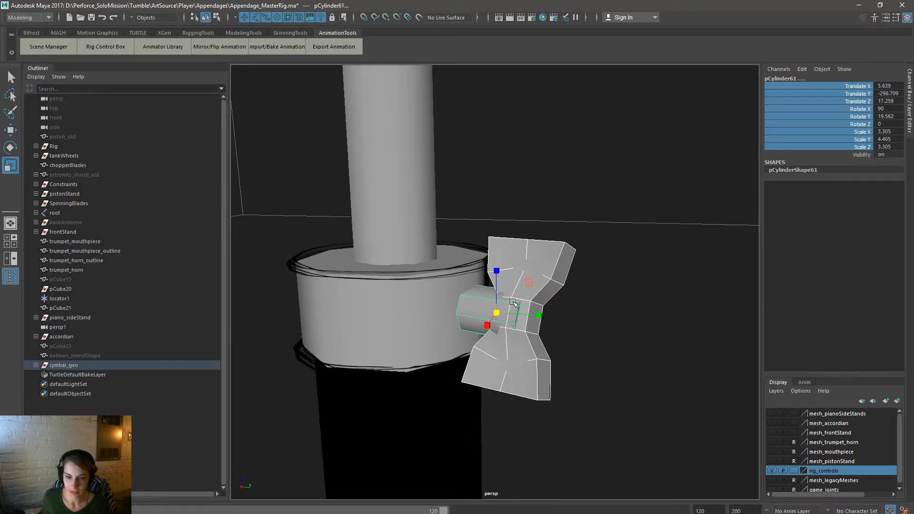
Step: Try to move the enlarged wing nut copy outward from the stand, and undo the move
{"action": "key", "text": "w"}
{"action": "left_click_drag", "start_coordinate": [540, 315], "coordinate": [709, 319]}
{"action": "key", "text": "ctrl+z"}
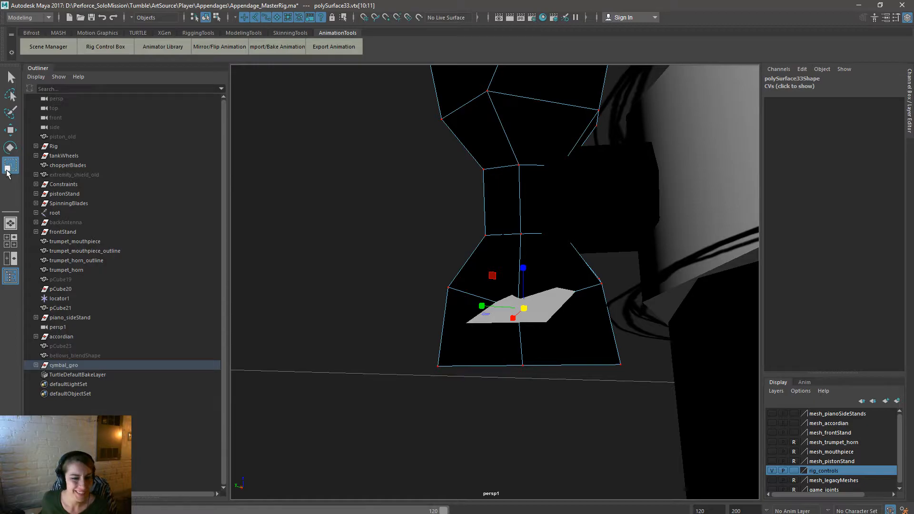
Step: Set the Scale tool's scale center to Object for the selected vertices of the wing nut shell
{"action": "double_click", "coordinate": [10, 164]}
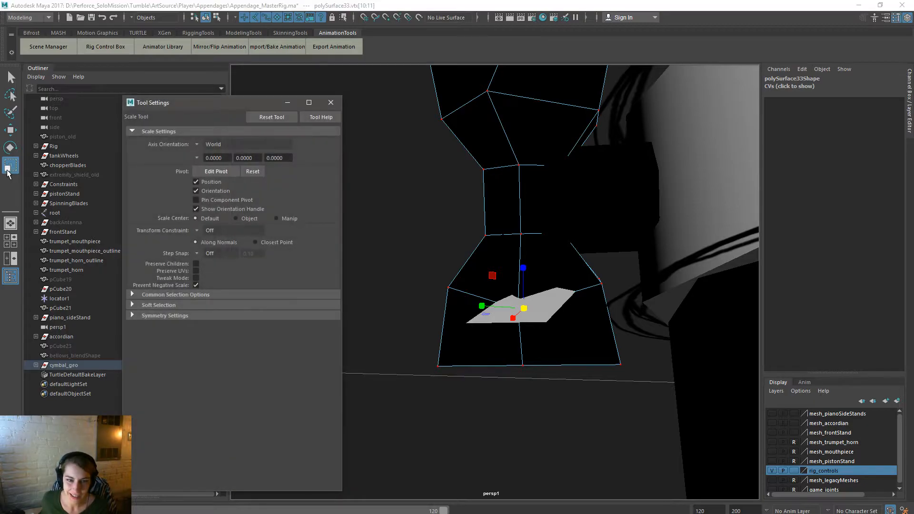
{"action": "left_click_drag", "start_coordinate": [698, 412], "coordinate": [570, 219]}
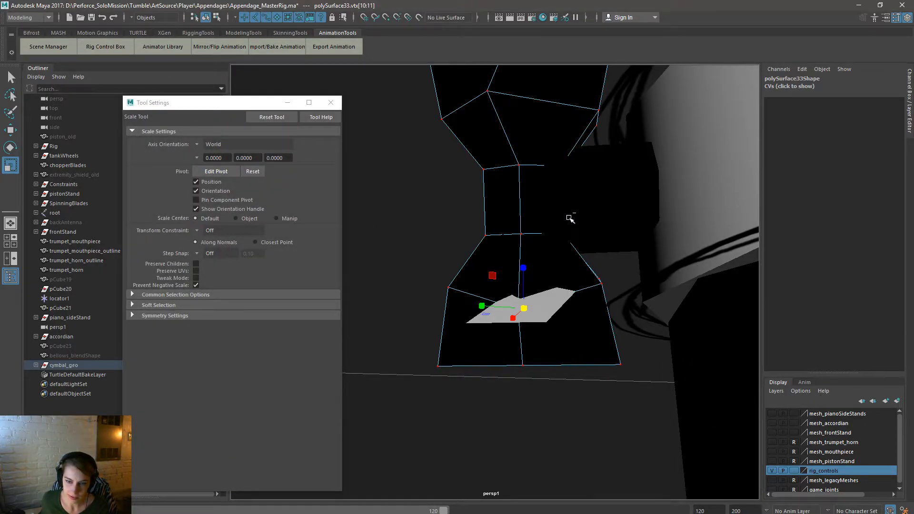
{"action": "left_click", "coordinate": [242, 217]}
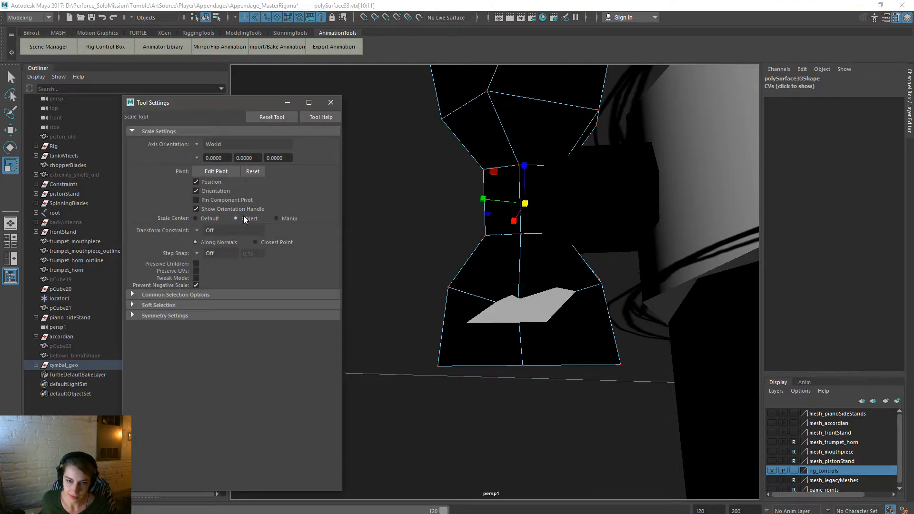
Step: Reposition vertices on the lower wing of the black wing nut shell with the Move tool
{"action": "left_click_drag", "start_coordinate": [626, 342], "coordinate": [505, 264]}
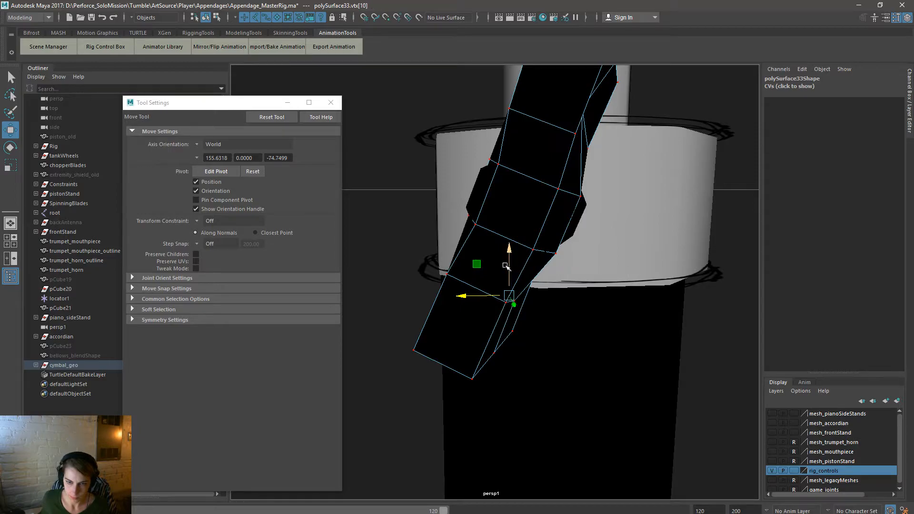
{"action": "left_click_drag", "start_coordinate": [465, 295], "coordinate": [580, 289]}
{"action": "left_click_drag", "start_coordinate": [463, 274], "coordinate": [462, 251]}
{"action": "left_click_drag", "start_coordinate": [503, 293], "coordinate": [493, 293]}
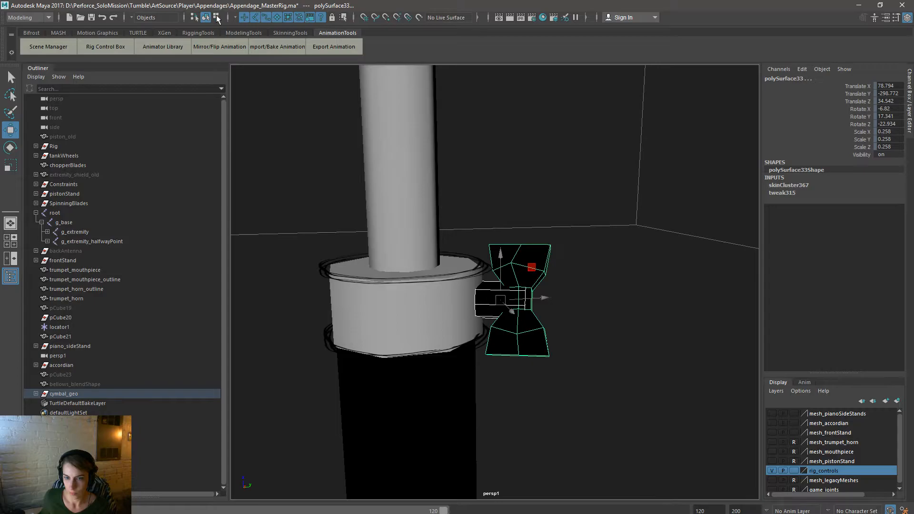
Step: Set the g_extremity smooth skin weight to .575 for all vertices of the wing nut shell and its cylinder, and return to object selection
{"action": "key", "text": "F8"}
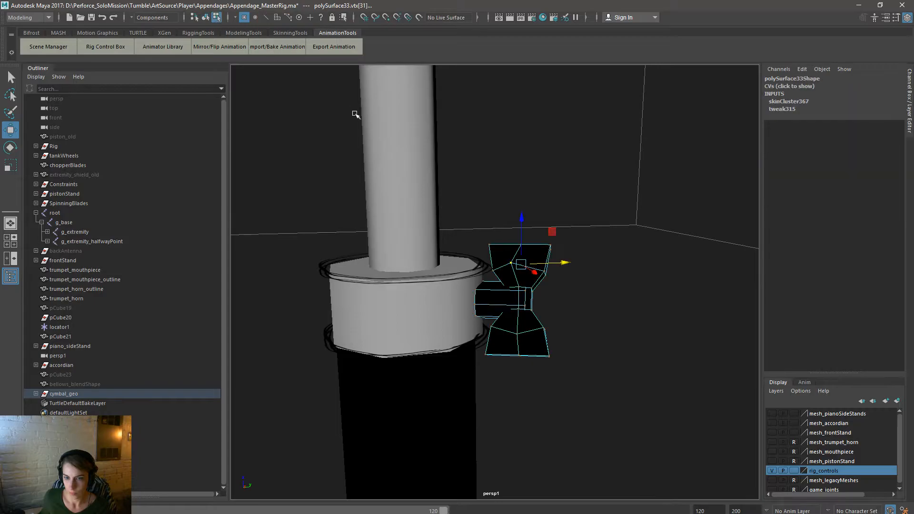
{"action": "key", "text": "space"}
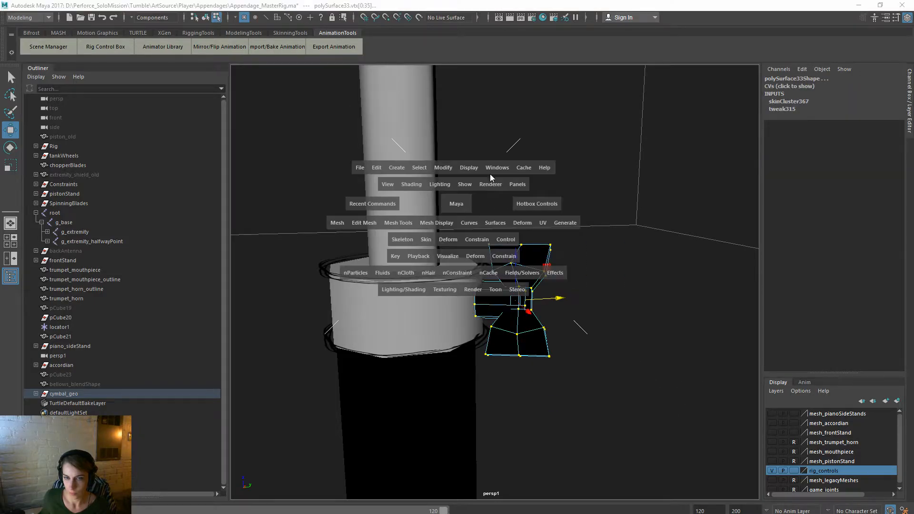
{"action": "left_click", "coordinate": [497, 167]}
{"action": "mouse_move", "coordinate": [556, 214]}
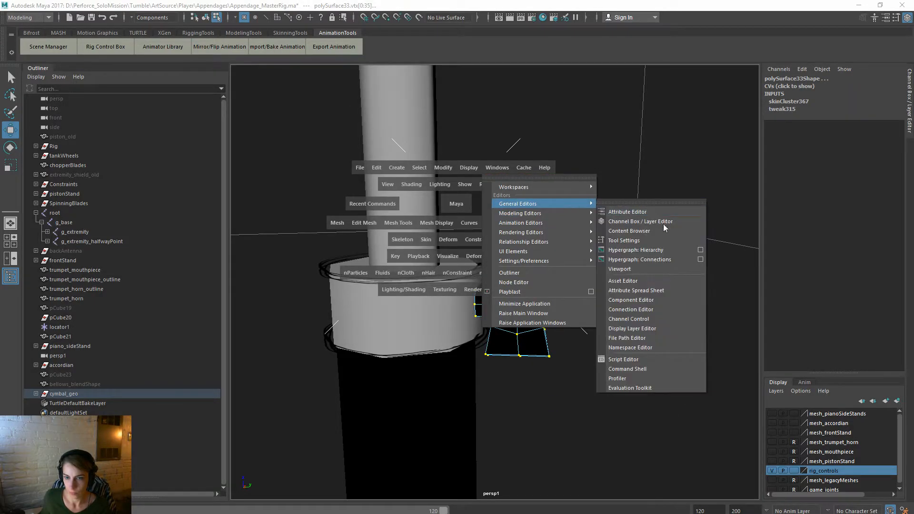
{"action": "left_click", "coordinate": [666, 300]}
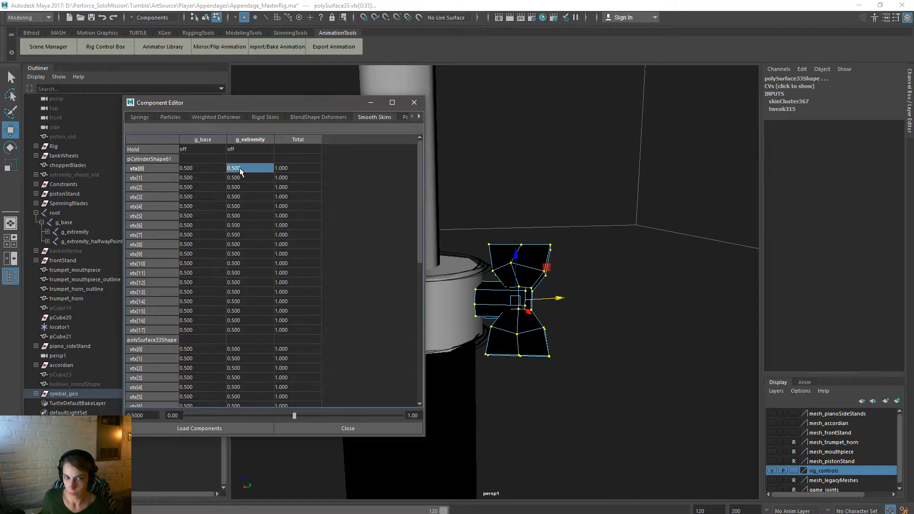
{"action": "left_click_drag", "start_coordinate": [241, 169], "coordinate": [259, 466]}
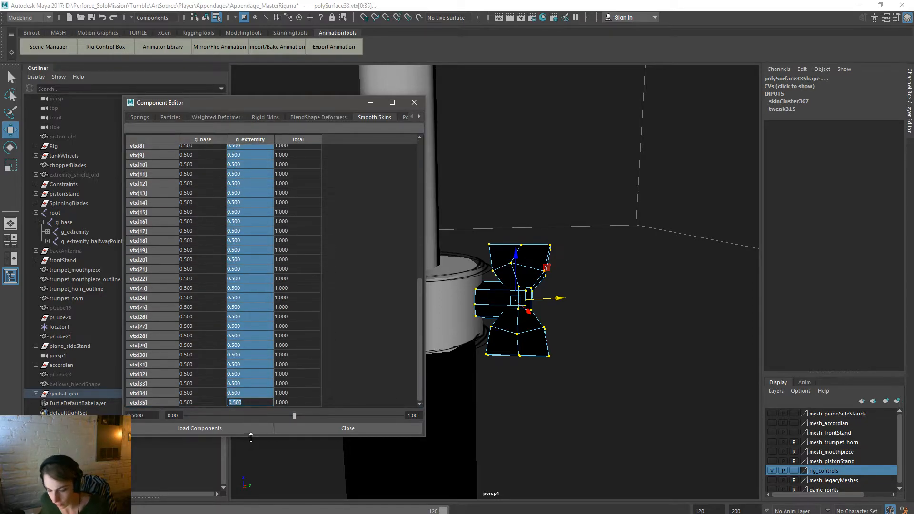
{"action": "type", "text": ".575"}
{"action": "key", "text": "Return"}
{"action": "right_click", "coordinate": [519, 259]}
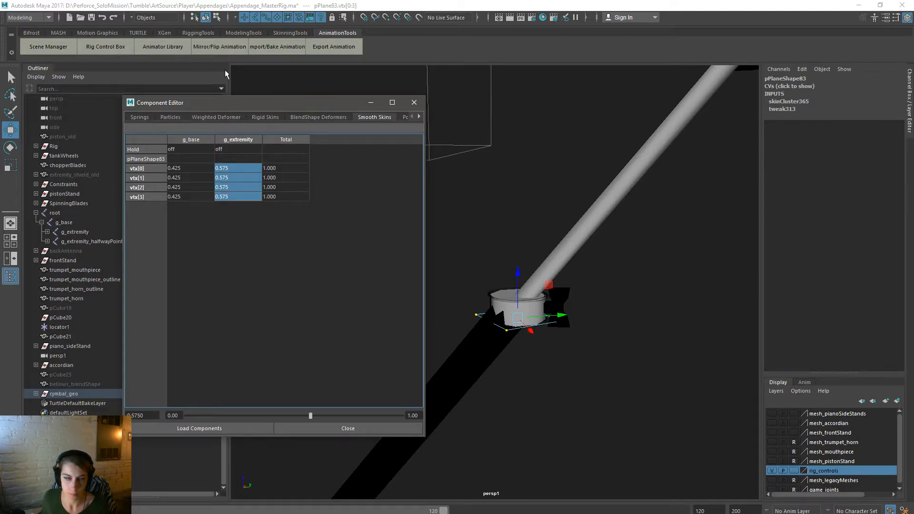
{"action": "left_click", "coordinate": [216, 18]}
{"action": "left_click", "coordinate": [205, 18]}
{"action": "right_click_drag", "start_coordinate": [475, 254], "coordinate": [394, 249], "text": "alt"}
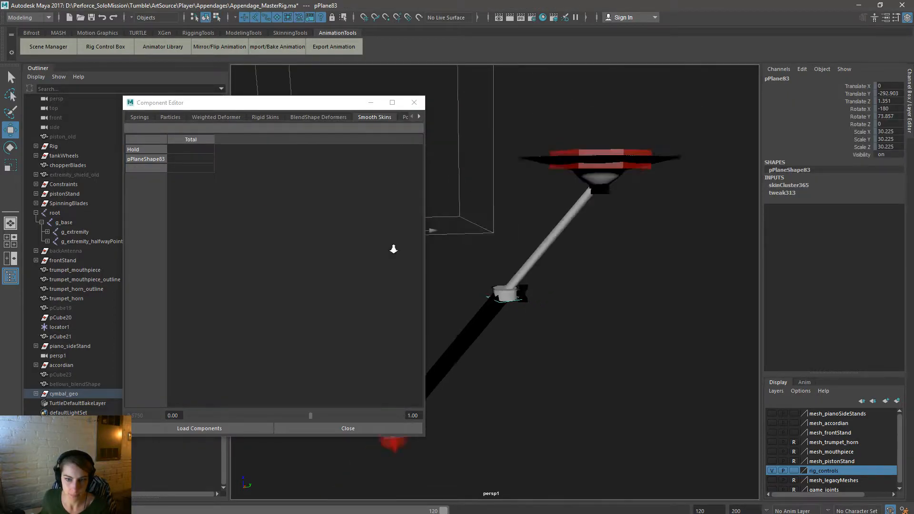
{"action": "left_click", "coordinate": [577, 225]}
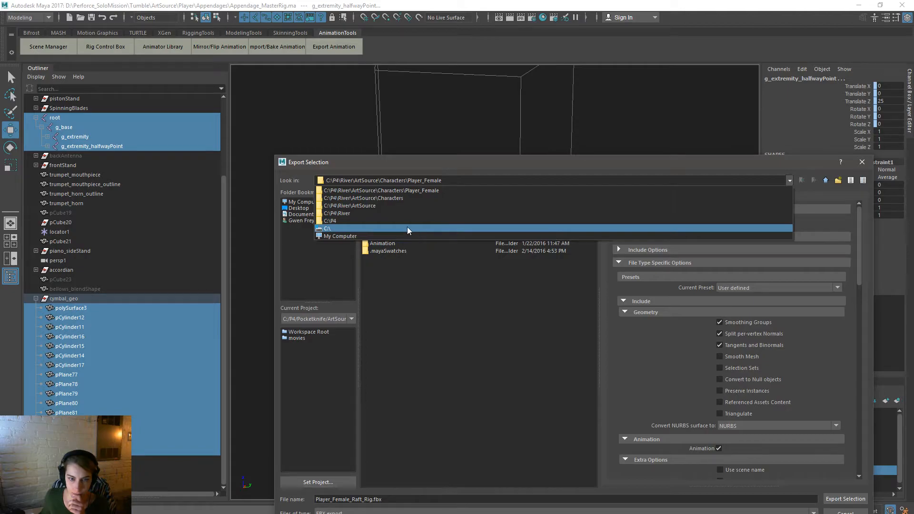
Step: Export the selected joints and cymbal_geo meshes to D:\Perforce_SoloMission\Tumble\ArtSource\Player\Appendages, replacing Appendage_Drummer_Cymbal.fbx
{"action": "left_click", "coordinate": [390, 236]}
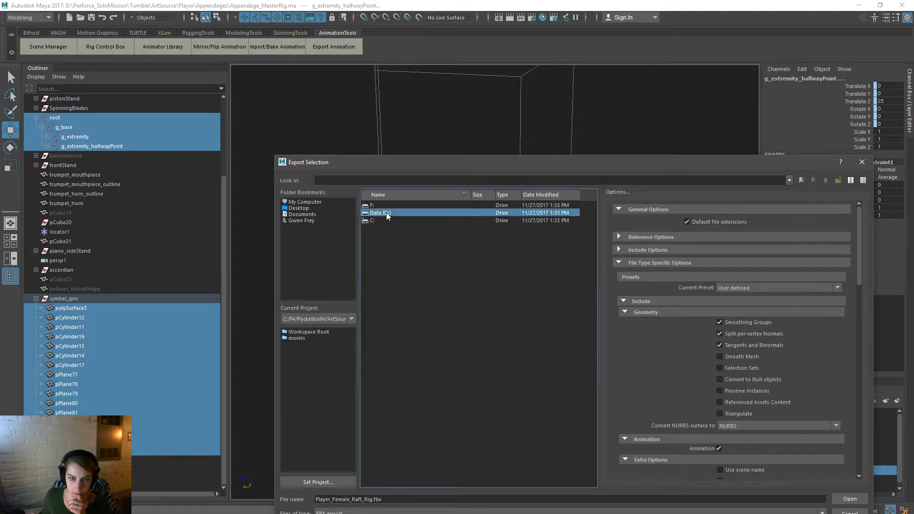
{"action": "double_click", "coordinate": [386, 212]}
{"action": "double_click", "coordinate": [418, 259]}
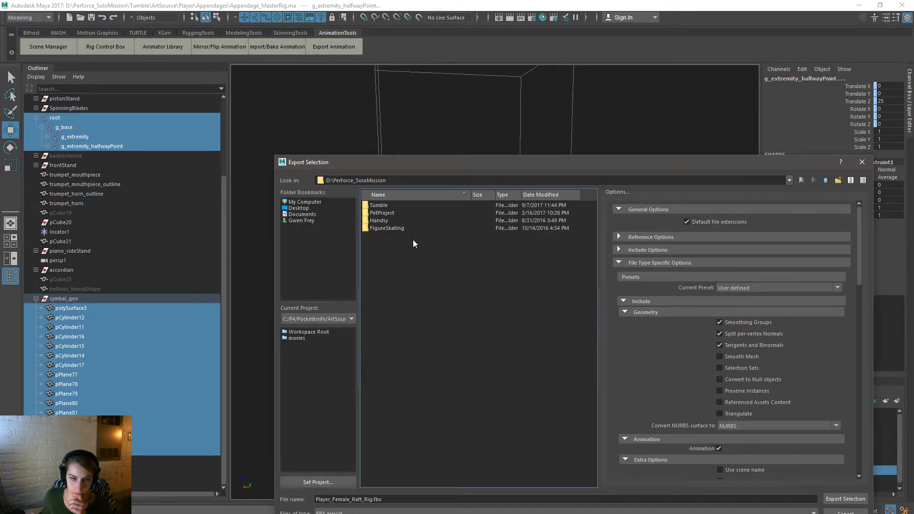
{"action": "double_click", "coordinate": [403, 220]}
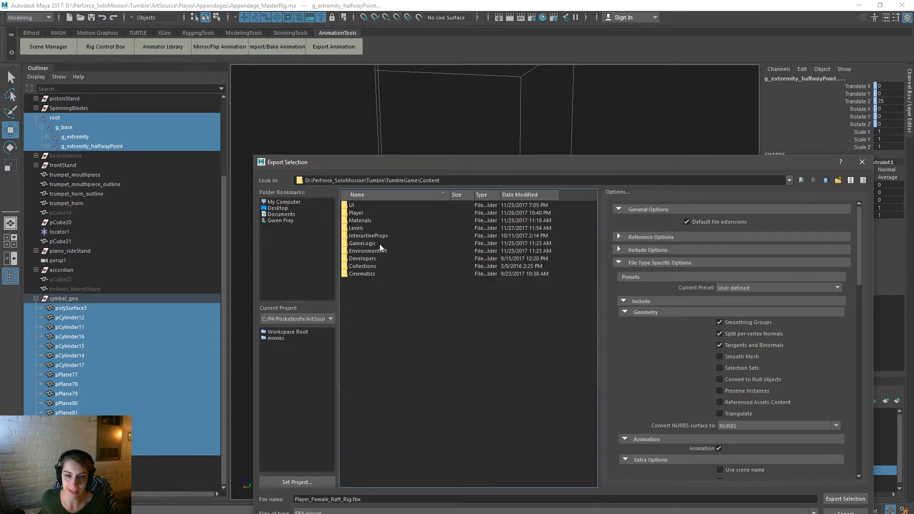
{"action": "left_click", "coordinate": [376, 244]}
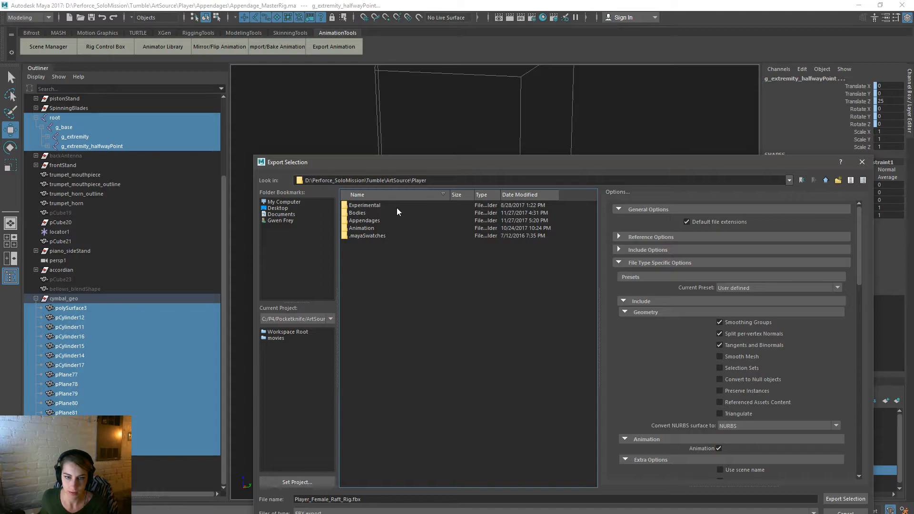
{"action": "double_click", "coordinate": [389, 220]}
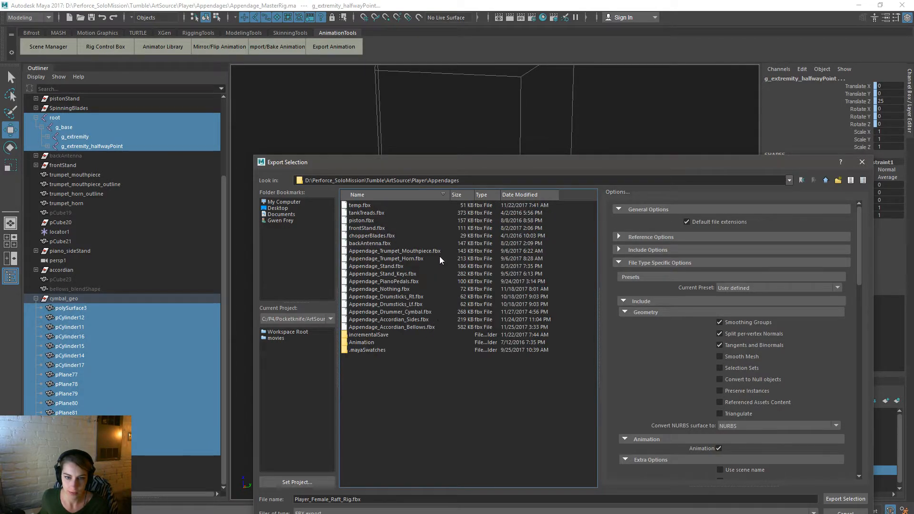
{"action": "left_click", "coordinate": [444, 313]}
{"action": "key", "text": "Return"}
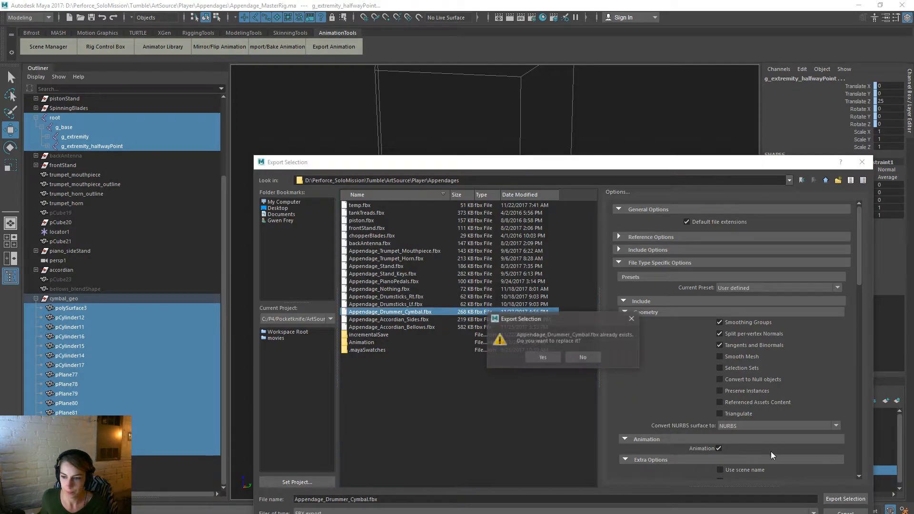
{"action": "left_click", "coordinate": [541, 358]}
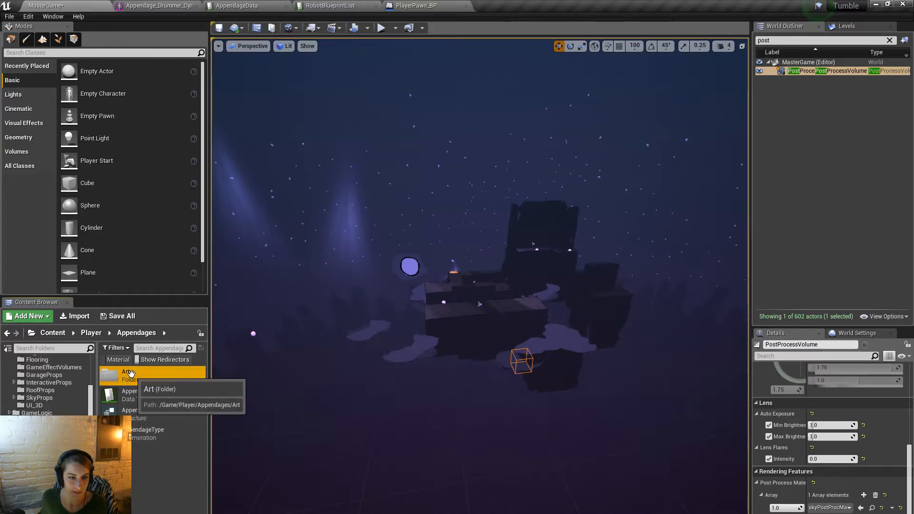
Step: In the Unreal Editor, open the Meshes folder inside Player/Appendages/Art and bring up the options of a mesh asset there
{"action": "double_click", "coordinate": [117, 375]}
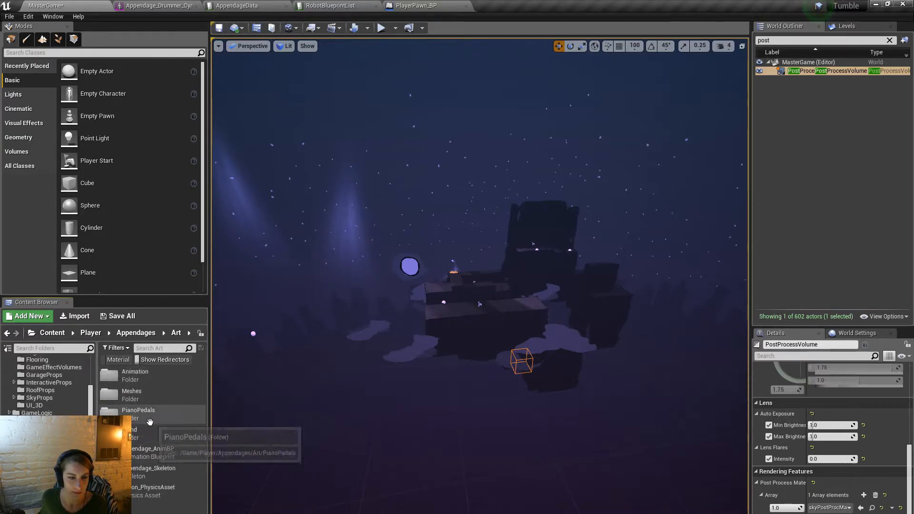
{"action": "double_click", "coordinate": [152, 391]}
{"action": "right_click", "coordinate": [157, 412]}
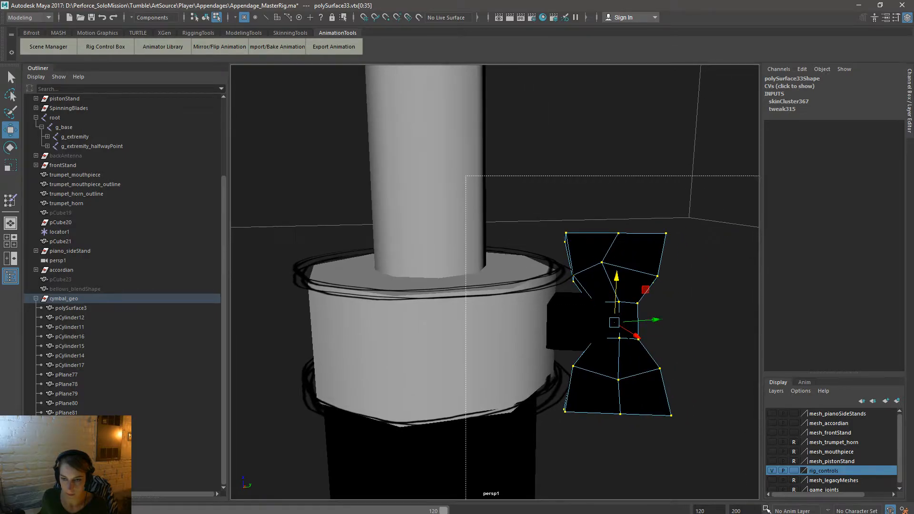
Step: In Maya, scale all vertices of the black wing nut shell wider and shorter to leave an even border around the nut
{"action": "left_click_drag", "start_coordinate": [764, 508], "coordinate": [762, 502]}
{"action": "key", "text": "r"}
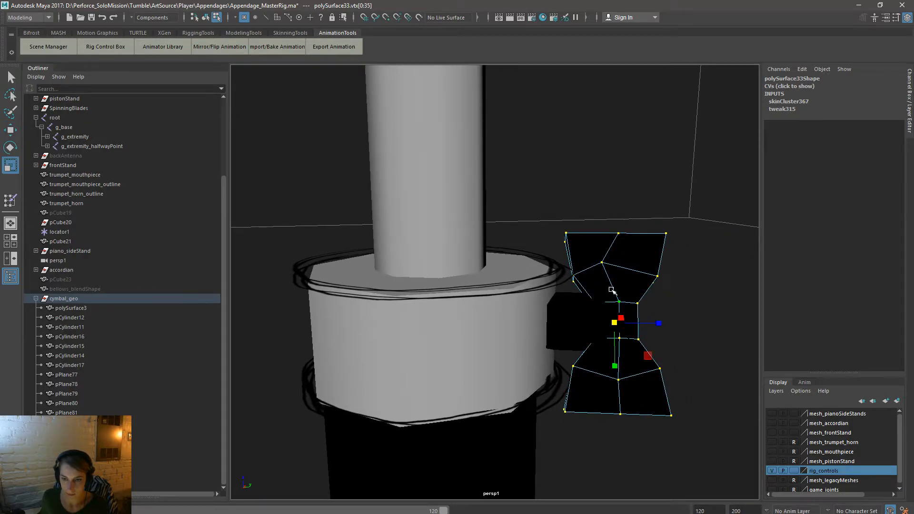
{"action": "mouse_move", "coordinate": [612, 364]}
{"action": "left_mouse_down"}
{"action": "mouse_move", "coordinate": [612, 344]}
{"action": "mouse_move", "coordinate": [612, 357]}
{"action": "left_mouse_up"}
{"action": "key", "text": "ctrl+z"}
{"action": "key", "text": "space"}
{"action": "left_click_drag", "start_coordinate": [659, 323], "coordinate": [669, 323]}
{"action": "left_click_drag", "start_coordinate": [614, 365], "coordinate": [614, 357]}
{"action": "left_click_drag", "start_coordinate": [656, 323], "coordinate": [653, 321]}
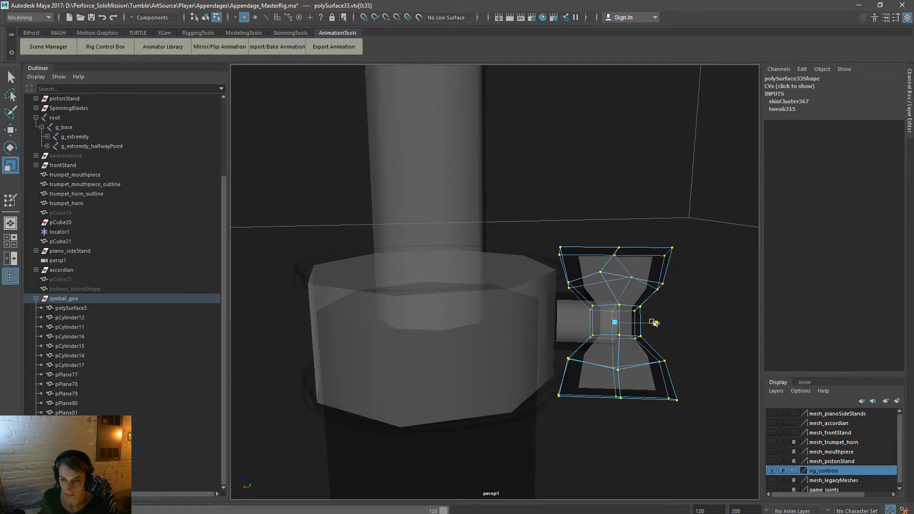
Step: Narrow the end edges of the wing nut shell's upper and lower wings by scaling their vertices, and return to object selection
{"action": "left_click_drag", "start_coordinate": [714, 427], "coordinate": [537, 388]}
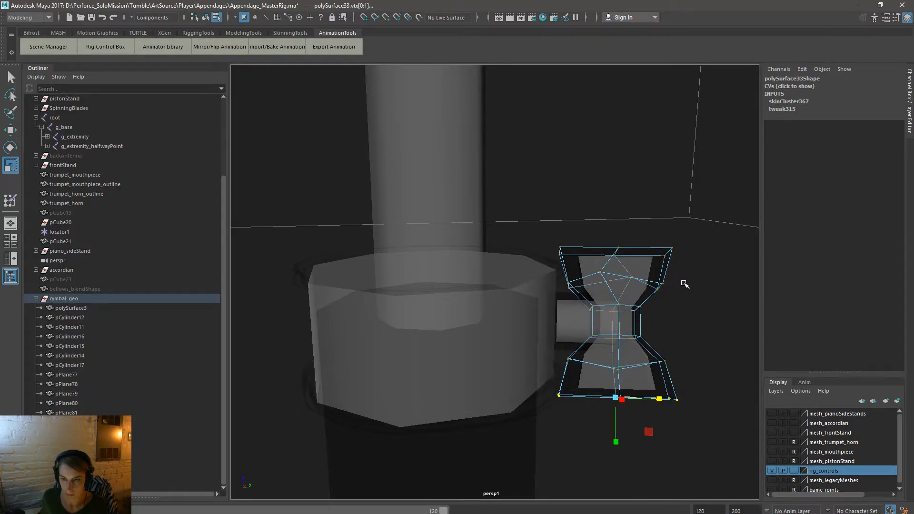
{"action": "left_click_drag", "start_coordinate": [693, 270], "coordinate": [509, 210], "text": "shift"}
{"action": "left_click_drag", "start_coordinate": [657, 321], "coordinate": [652, 321]}
{"action": "key", "text": "F8"}
{"action": "left_click", "coordinate": [695, 327]}
{"action": "mouse_move", "coordinate": [693, 328]}
{"action": "left_mouse_down", "text": "alt"}
{"action": "mouse_move", "coordinate": [593, 314]}
{"action": "mouse_move", "coordinate": [692, 324]}
{"action": "left_mouse_up", "text": "alt"}
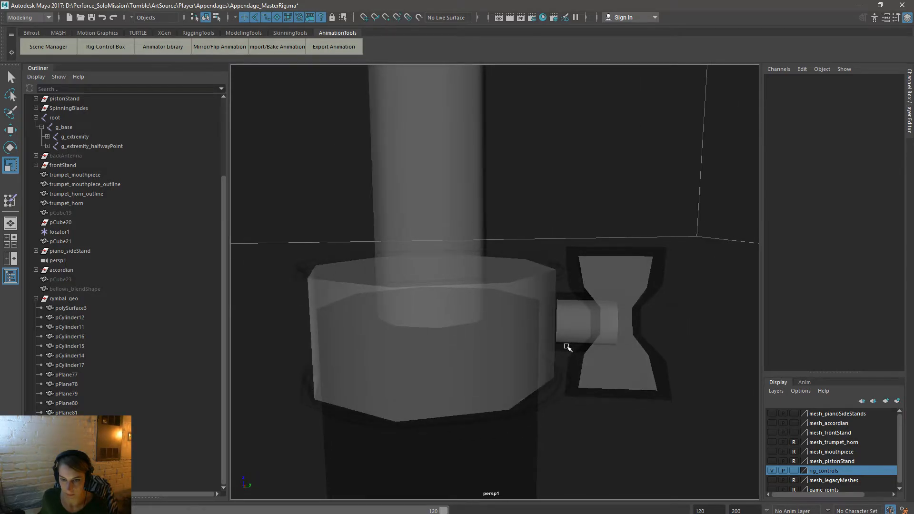
Step: Switch to the Unreal Editor and examine the wing nut in the Appendage_Drummer_Cymbal mesh preview
{"action": "key", "text": "alt+Tab"}
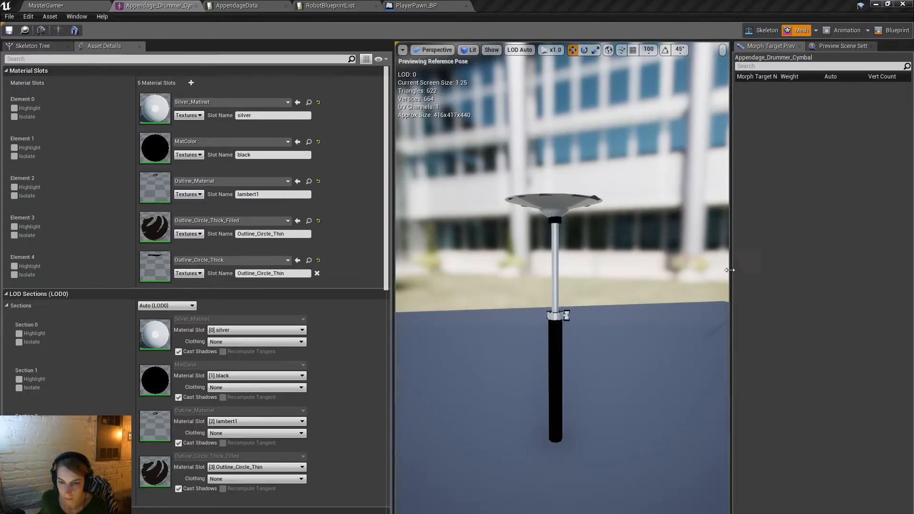
{"action": "mouse_move", "coordinate": [633, 281]}
{"action": "right_mouse_down"}
{"action": "mouse_move", "coordinate": [654, 305]}
{"action": "mouse_move", "coordinate": [616, 281]}
{"action": "right_mouse_up"}
{"action": "key", "text": "w"}
Step: Switch back to Maya, set extremity_control's Translate Z to 0, and select the cymbal_geo meshes from polySurface3 to pPlane81
{"action": "key", "text": "alt+Tab"}
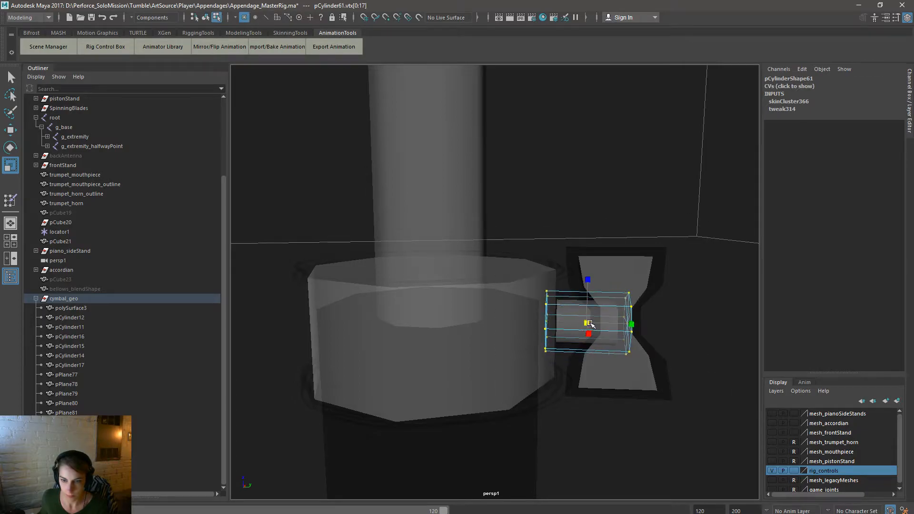
{"action": "key", "text": "F8"}
{"action": "key", "text": "f"}
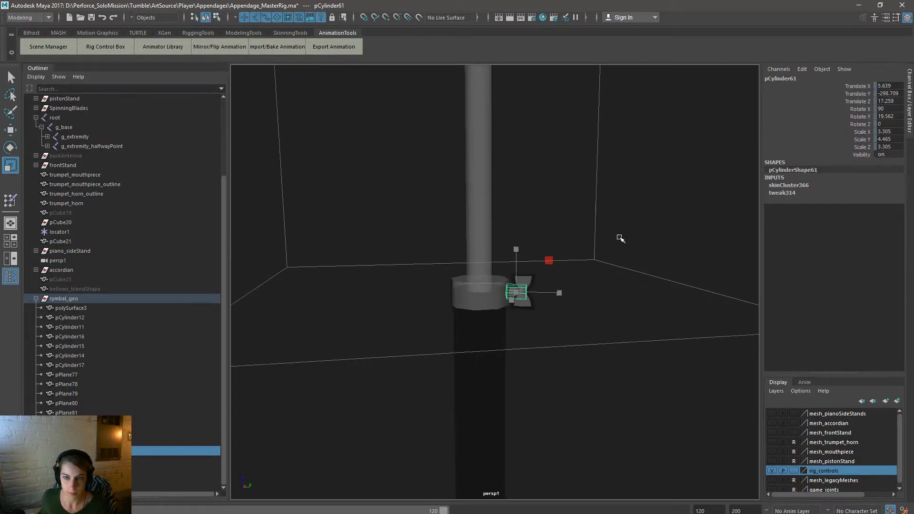
{"action": "key", "text": "ctrl+1"}
{"action": "left_click", "coordinate": [520, 200]}
{"action": "left_click", "coordinate": [508, 195]}
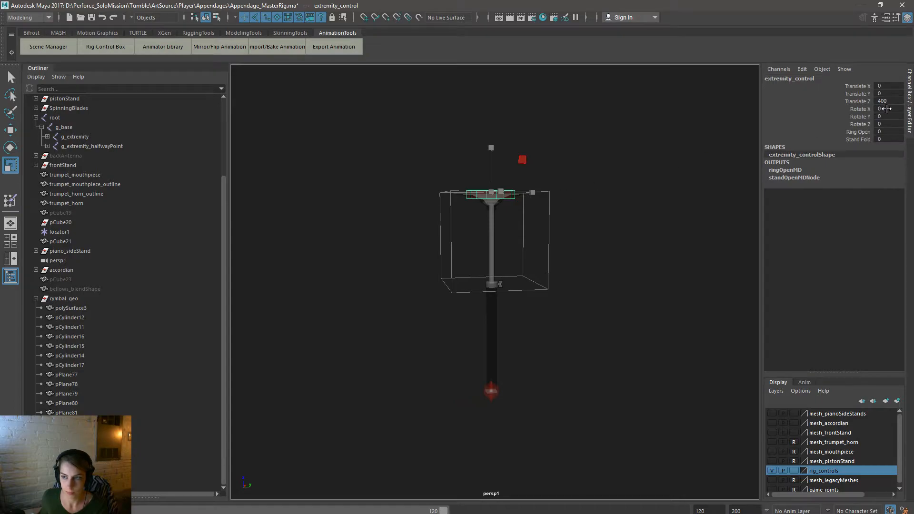
{"action": "double_click", "coordinate": [888, 101]}
{"action": "type", "text": "0"}
{"action": "key", "text": "Return"}
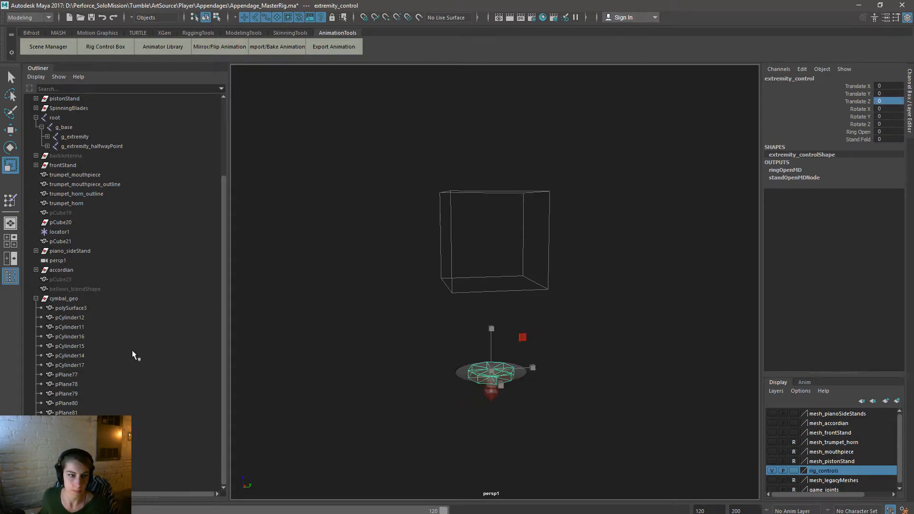
{"action": "left_click", "coordinate": [65, 308]}
{"action": "left_click", "coordinate": [66, 412], "text": "shift"}
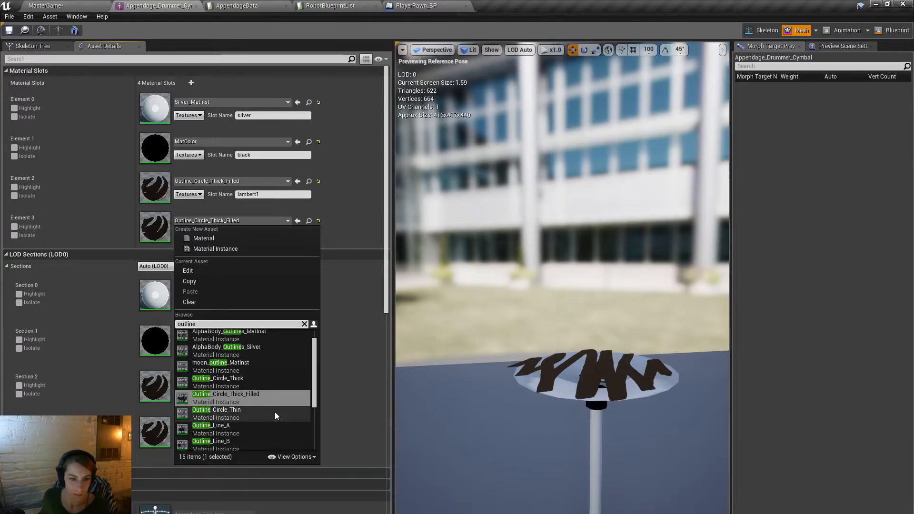
Step: In the Unreal Editor, try Outline_Material on Element 3 of the Appendage_Drummer_Cymbal mesh, and settle on Outline_Circle_Thick
{"action": "scroll", "coordinate": [278, 412], "scroll_direction": "down", "scroll_amount": 2}
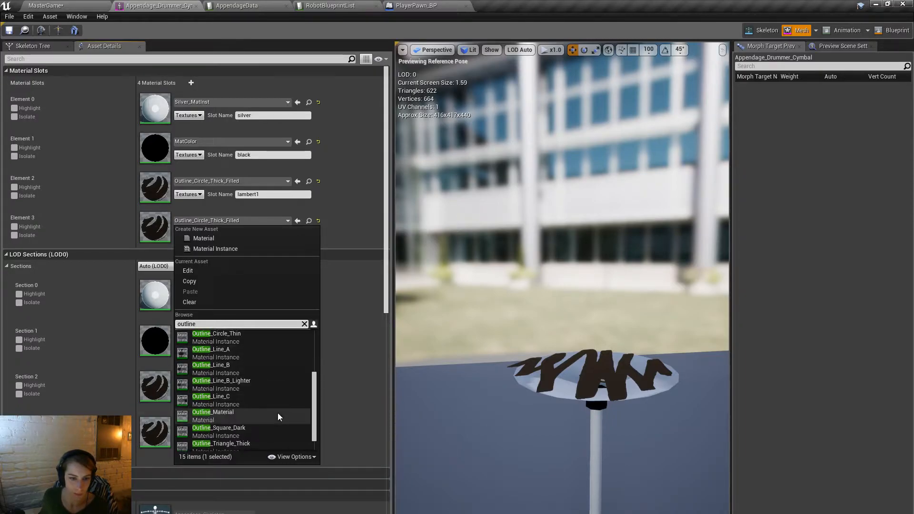
{"action": "left_click", "coordinate": [278, 413]}
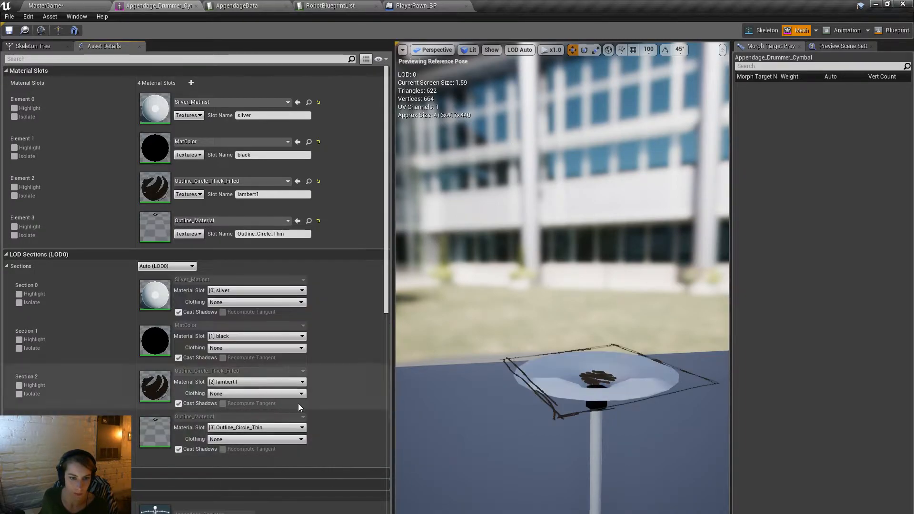
{"action": "left_click", "coordinate": [243, 221]}
{"action": "scroll", "coordinate": [243, 381], "scroll_direction": "up", "scroll_amount": 3}
{"action": "left_click", "coordinate": [224, 366]}
{"action": "right_click_drag", "start_coordinate": [518, 305], "coordinate": [523, 328]}
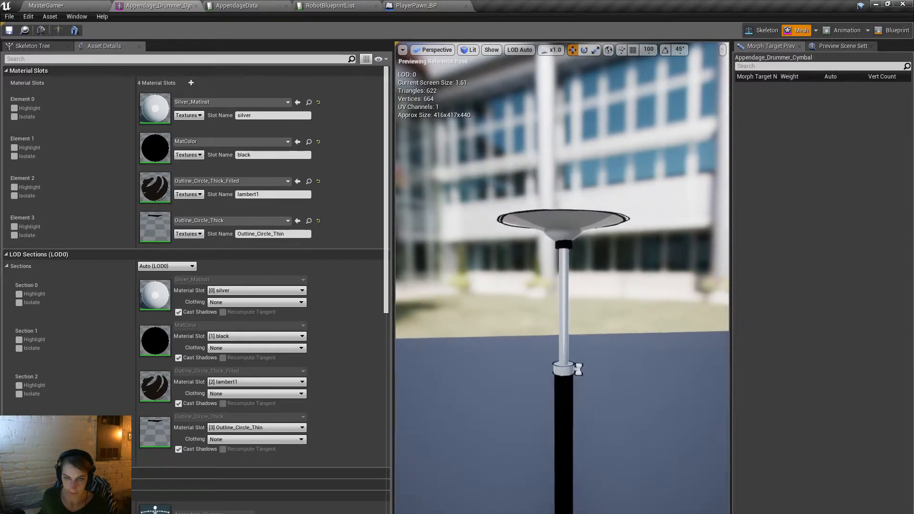
Step: Save the cymbal mesh and play-test MasterGame from a level in the Opening set, compiling the modified blueprints
{"action": "left_click", "coordinate": [9, 30]}
{"action": "left_click", "coordinate": [43, 6]}
{"action": "left_click", "coordinate": [381, 27]}
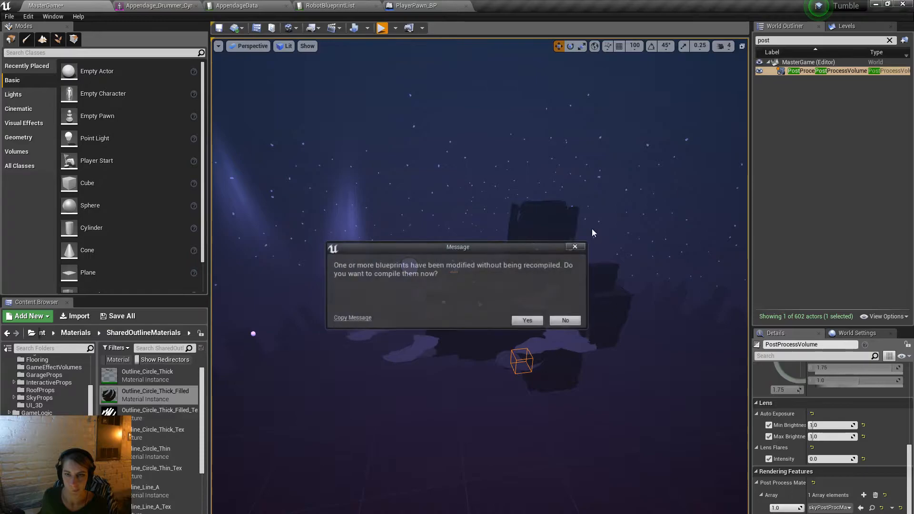
{"action": "left_click", "coordinate": [529, 319]}
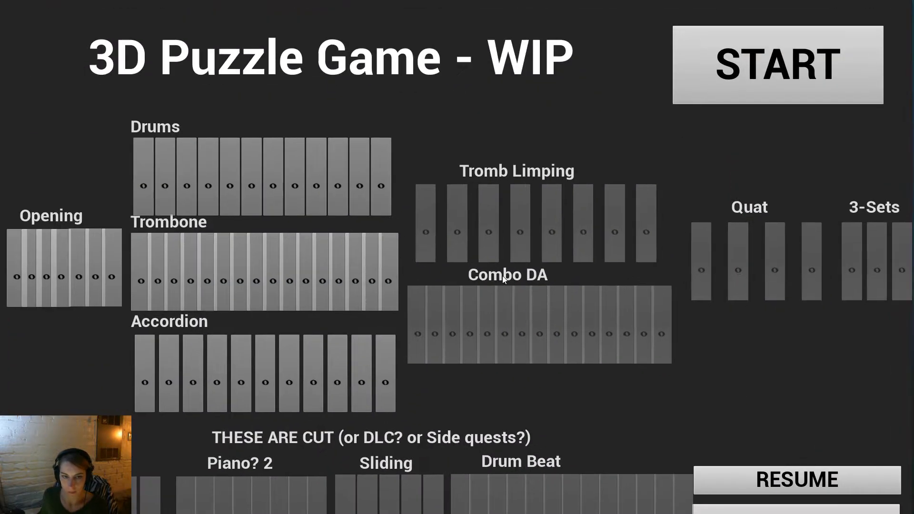
{"action": "left_click", "coordinate": [79, 295]}
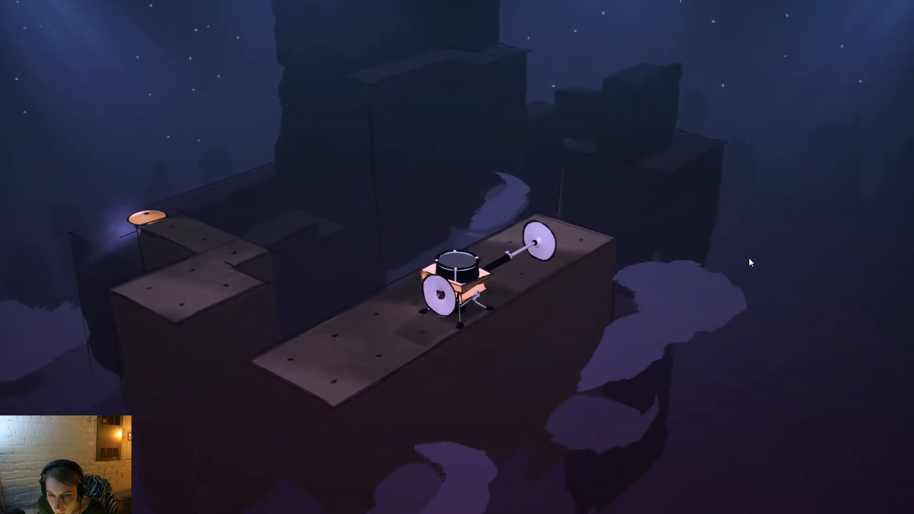
{"action": "left_click_drag", "start_coordinate": [749, 258], "coordinate": [304, 243]}
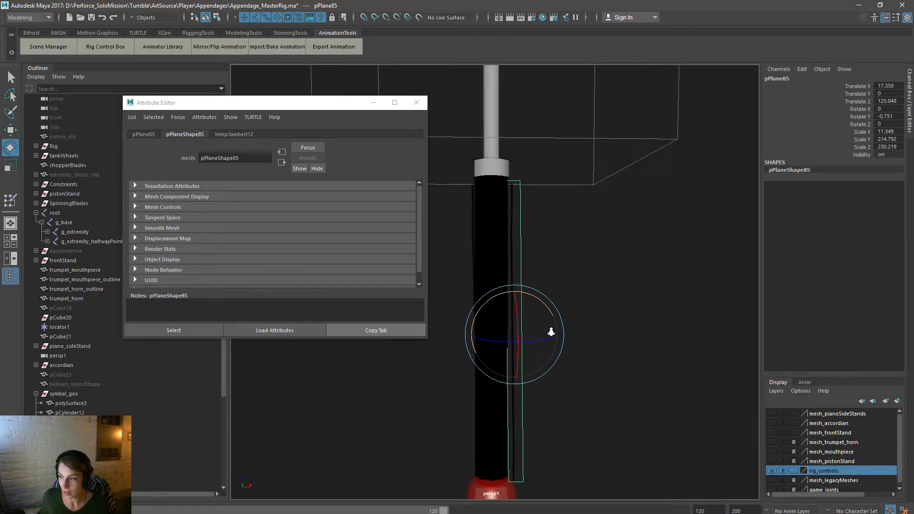
Step: Nudge the outline plane pPlane85 closer to the pole along X, and shift vertices 4 and 5 of pPlane86 toward the pole
{"action": "key", "text": "w"}
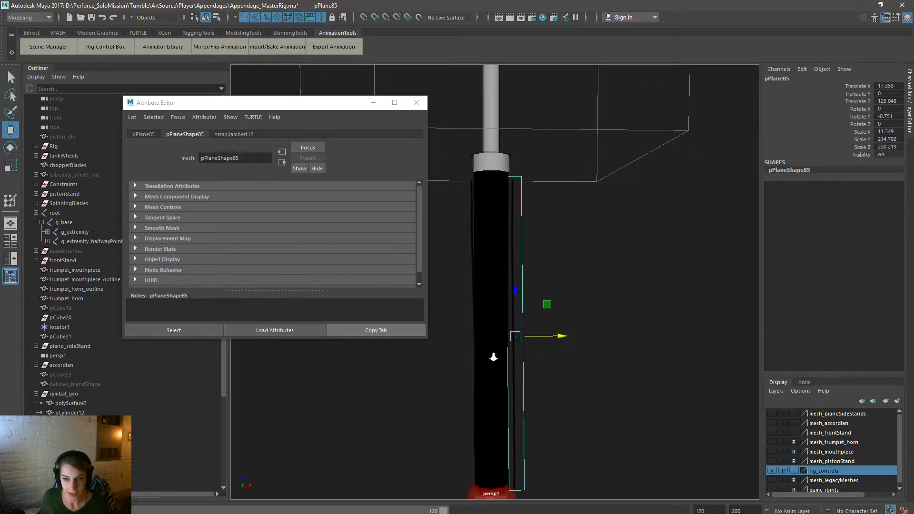
{"action": "left_click_drag", "start_coordinate": [558, 338], "coordinate": [556, 337]}
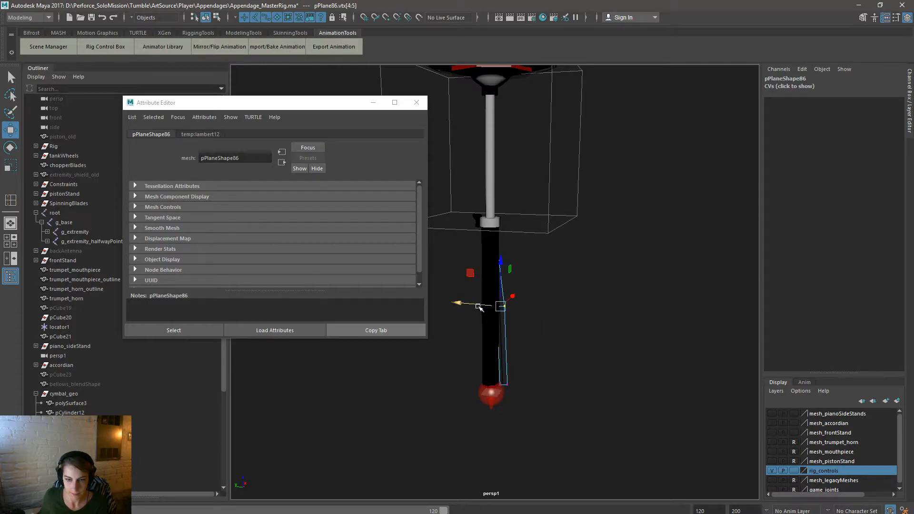
{"action": "left_click_drag", "start_coordinate": [479, 307], "coordinate": [476, 306]}
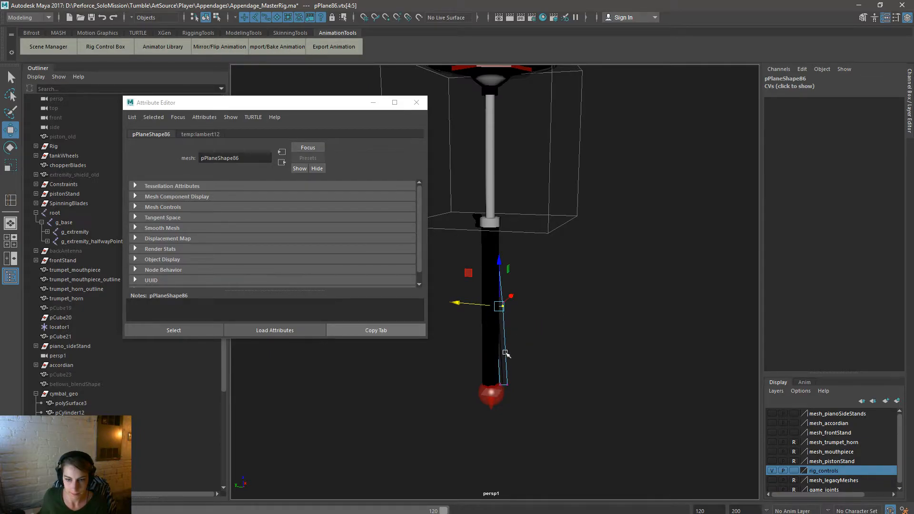
{"action": "right_click_drag", "start_coordinate": [503, 299], "coordinate": [536, 286]}
{"action": "left_click", "coordinate": [609, 349]}
{"action": "left_click_drag", "start_coordinate": [610, 350], "coordinate": [613, 396], "text": "alt"}
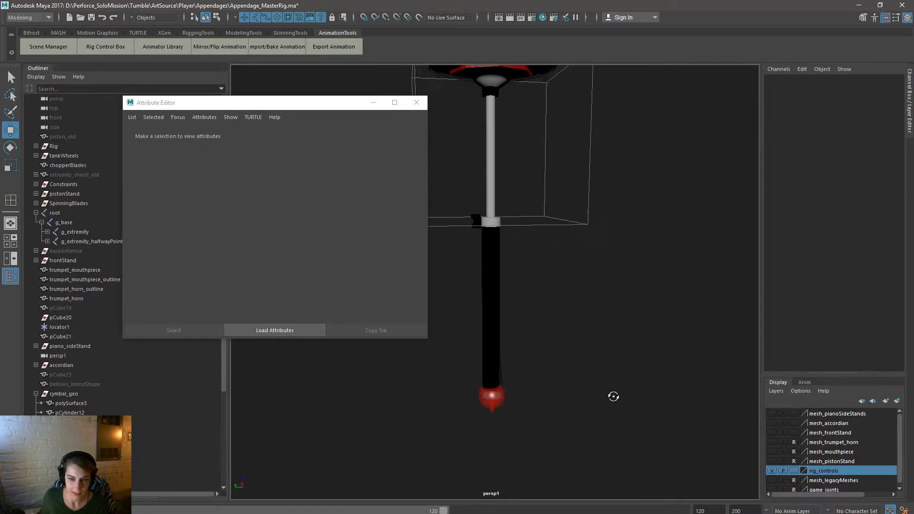
Step: Rotate the outline plane pPlane86 slightly against the pole, to about -6.6 in Rotate Y
{"action": "left_click", "coordinate": [500, 357]}
{"action": "key", "text": "e"}
{"action": "left_click_drag", "start_coordinate": [500, 357], "coordinate": [387, 353], "text": "alt"}
{"action": "left_click_drag", "start_coordinate": [482, 339], "coordinate": [483, 341]}
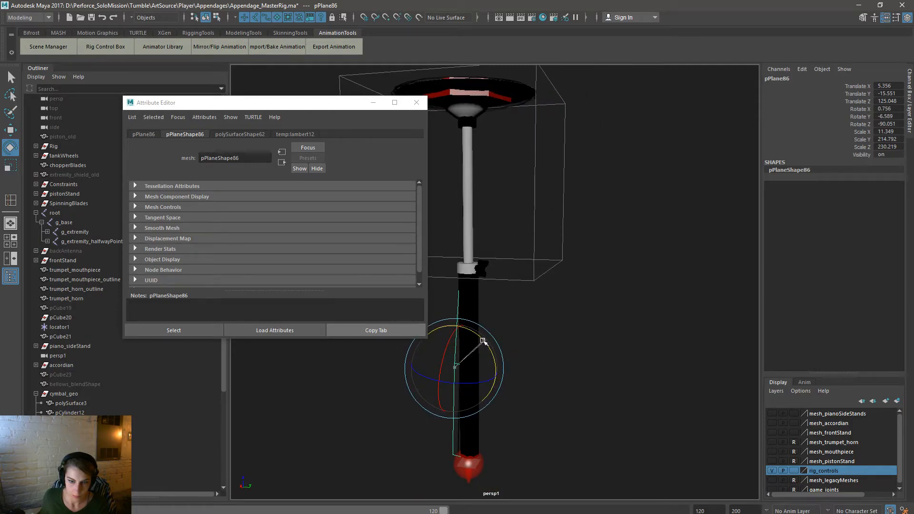
{"action": "left_click", "coordinate": [540, 351]}
{"action": "left_click_drag", "start_coordinate": [541, 353], "coordinate": [737, 393], "text": "alt"}
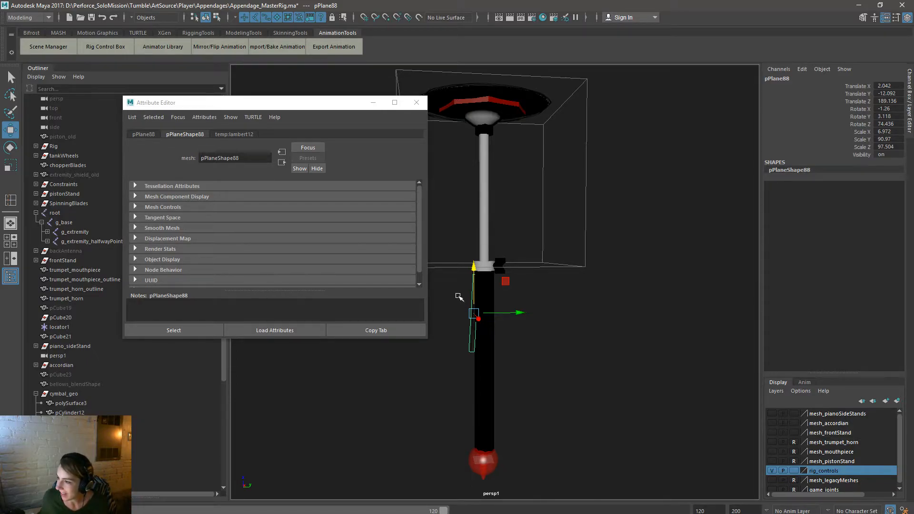
Step: Switch to the Unreal Editor and open the Transform Body Each Tick graph of PlayerPawn_BP
{"action": "key", "text": "alt+Tab"}
{"action": "left_click", "coordinate": [157, 488]}
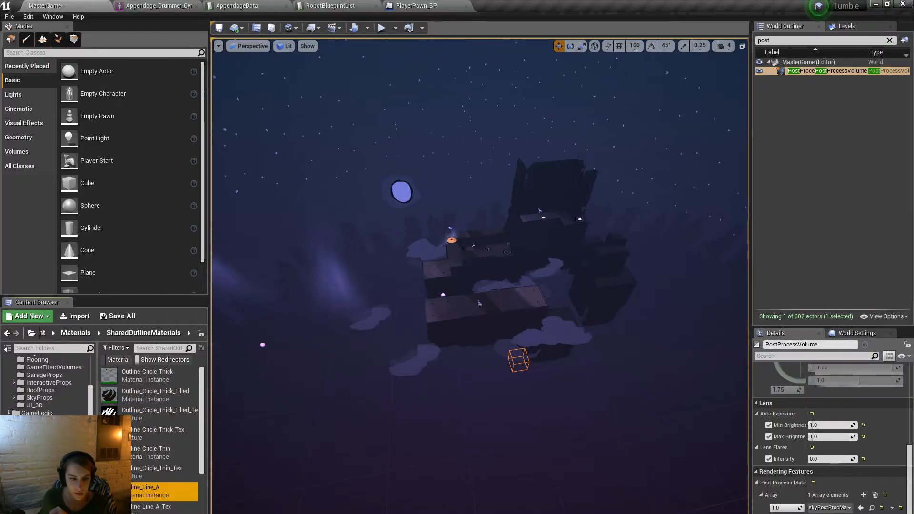
{"action": "left_click", "coordinate": [414, 5]}
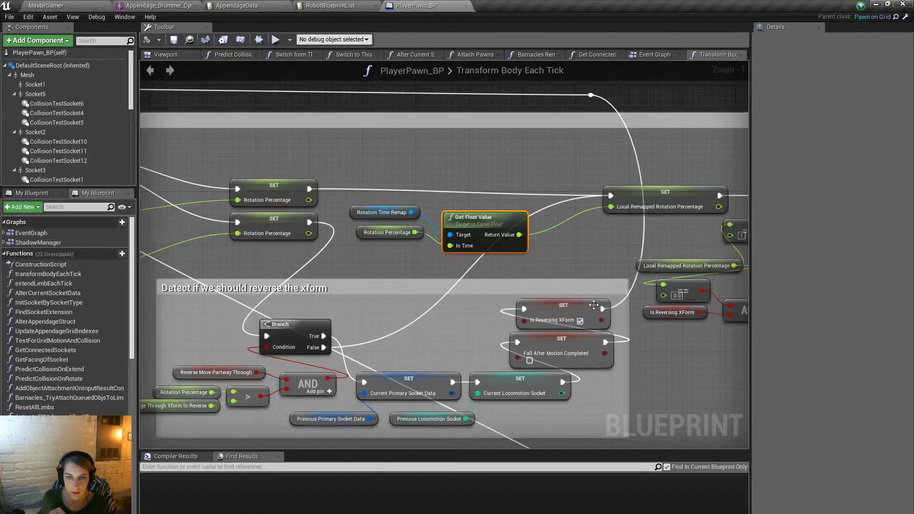
Step: Add a Get Velocity node in an empty area of the Transform Body Each Tick graph, and delete it again
{"action": "right_click_drag", "start_coordinate": [412, 178], "coordinate": [431, 424]}
{"action": "right_click", "coordinate": [406, 172]}
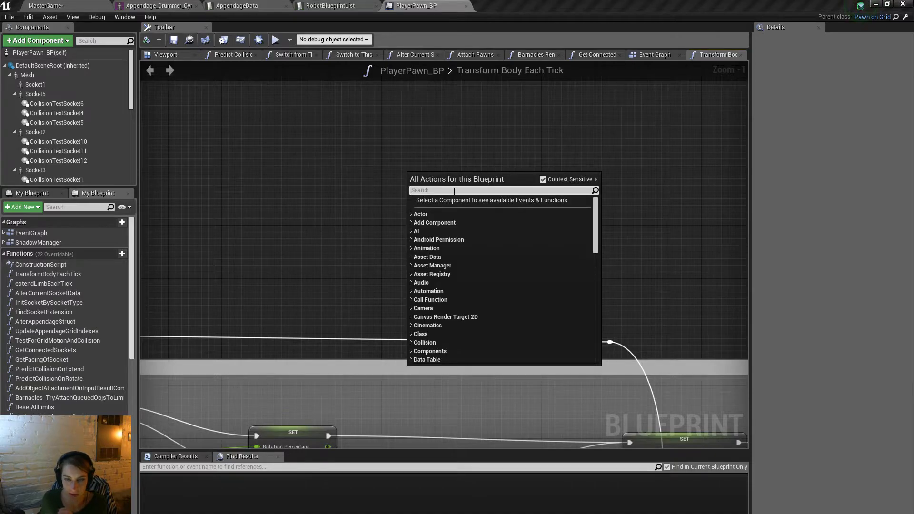
{"action": "type", "text": "get"}
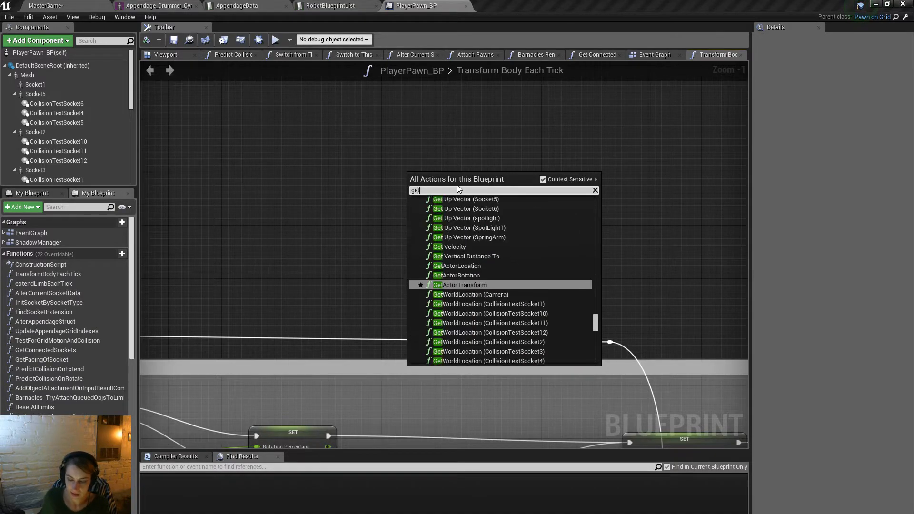
{"action": "type", "text": " velo"}
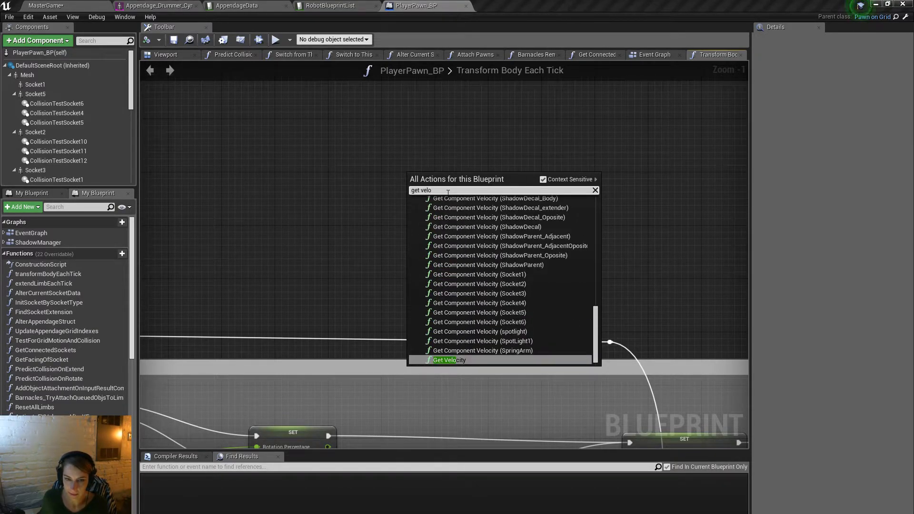
{"action": "left_click", "coordinate": [477, 360]}
{"action": "left_click_drag", "start_coordinate": [415, 195], "coordinate": [345, 233]}
{"action": "left_click", "coordinate": [332, 153]}
{"action": "left_click_drag", "start_coordinate": [398, 143], "coordinate": [546, 277]}
{"action": "key", "text": "Delete"}
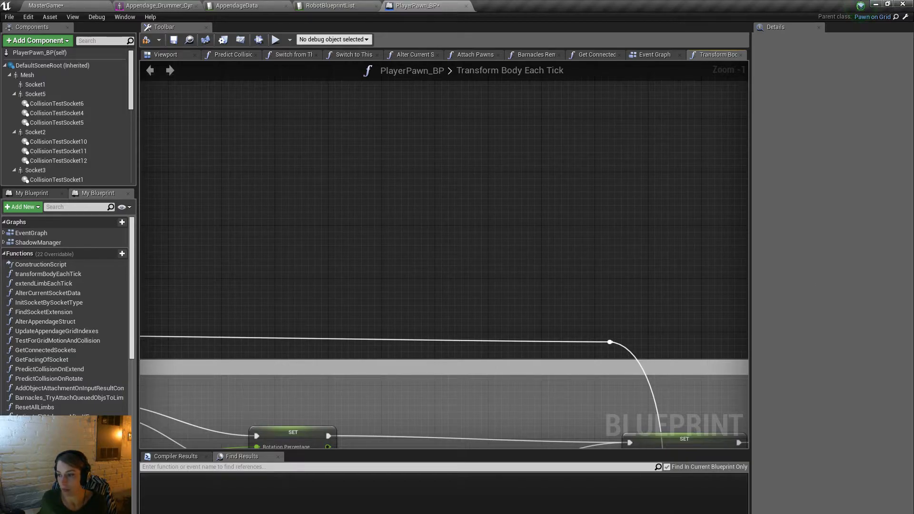
Step: Switch back to Maya, clear the selection, and create a locator
{"action": "key", "text": "alt+Tab"}
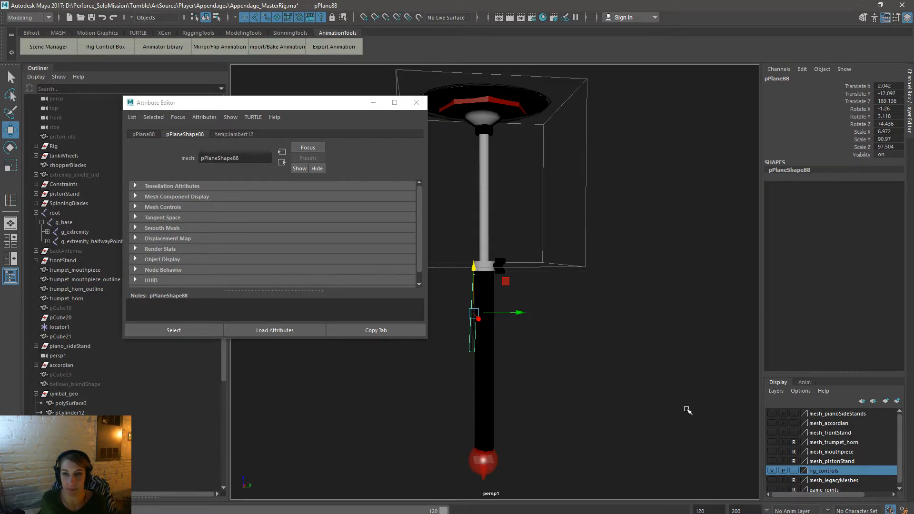
{"action": "left_click", "coordinate": [597, 363]}
{"action": "key", "text": "space"}
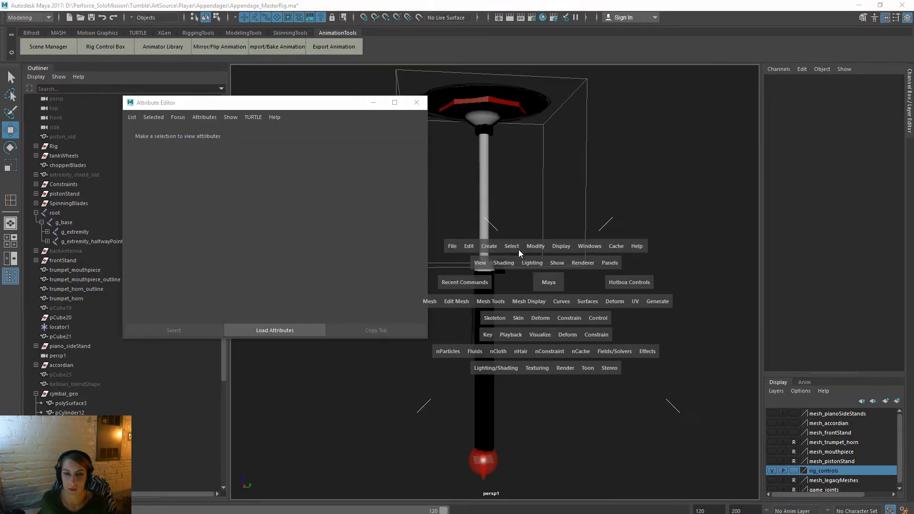
{"action": "left_click", "coordinate": [487, 246]}
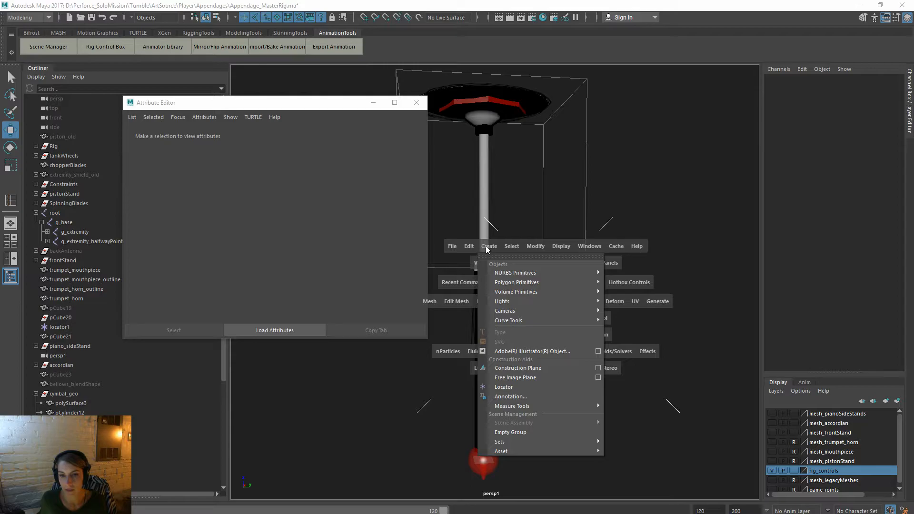
{"action": "left_click", "coordinate": [533, 387]}
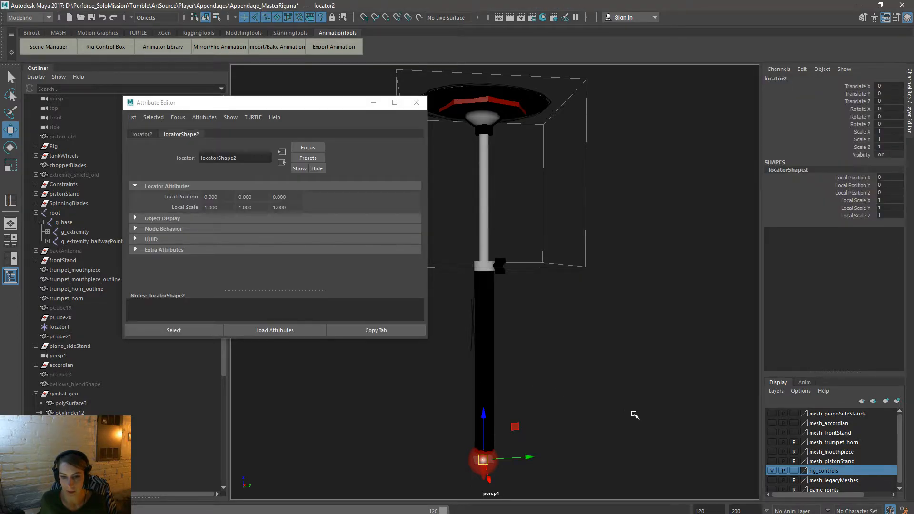
Step: Move the locator away from the cymbal stand along Y, and set its Translate Y to 600
{"action": "right_click_drag", "start_coordinate": [683, 423], "coordinate": [572, 401], "text": "alt"}
{"action": "left_click_drag", "start_coordinate": [571, 402], "coordinate": [745, 395], "text": "alt"}
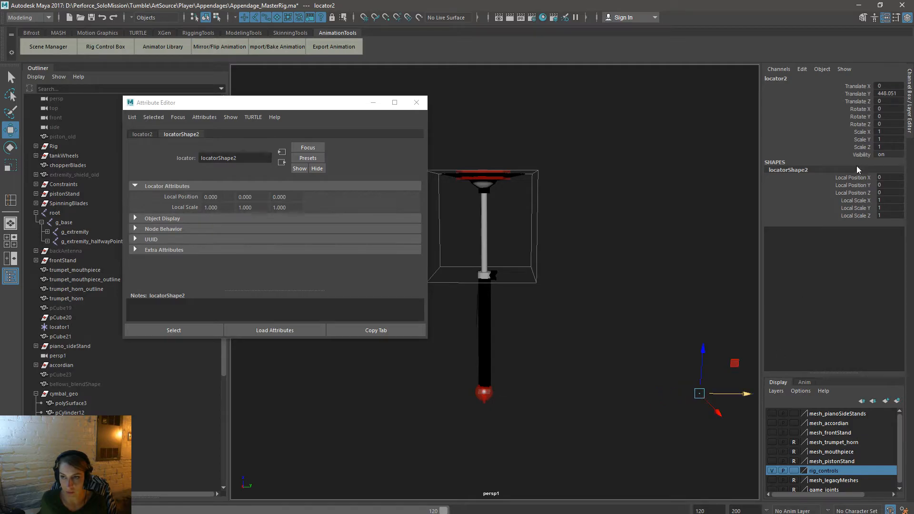
{"action": "double_click", "coordinate": [888, 93]}
{"action": "type", "text": "00"}
{"action": "key", "text": "Return"}
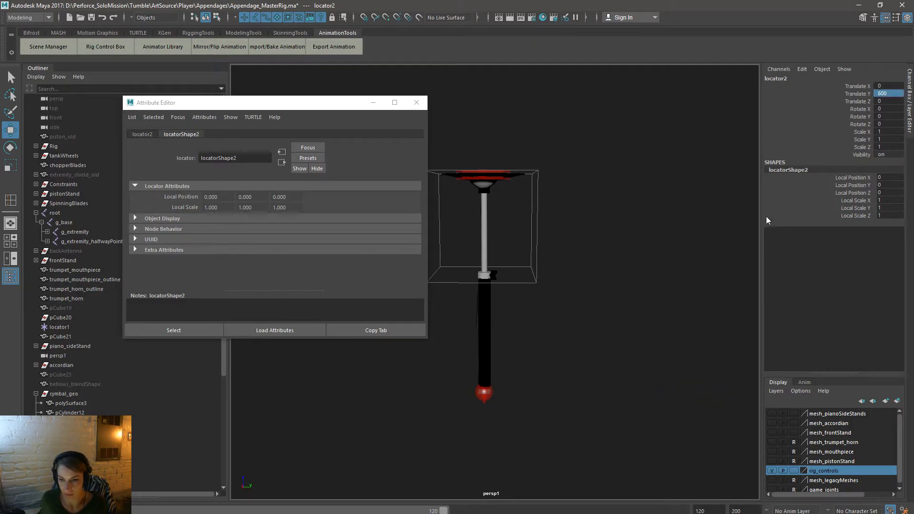
{"action": "right_click_drag", "start_coordinate": [673, 299], "coordinate": [492, 267], "text": "alt"}
{"action": "left_click_drag", "start_coordinate": [492, 267], "coordinate": [500, 277], "text": "alt"}
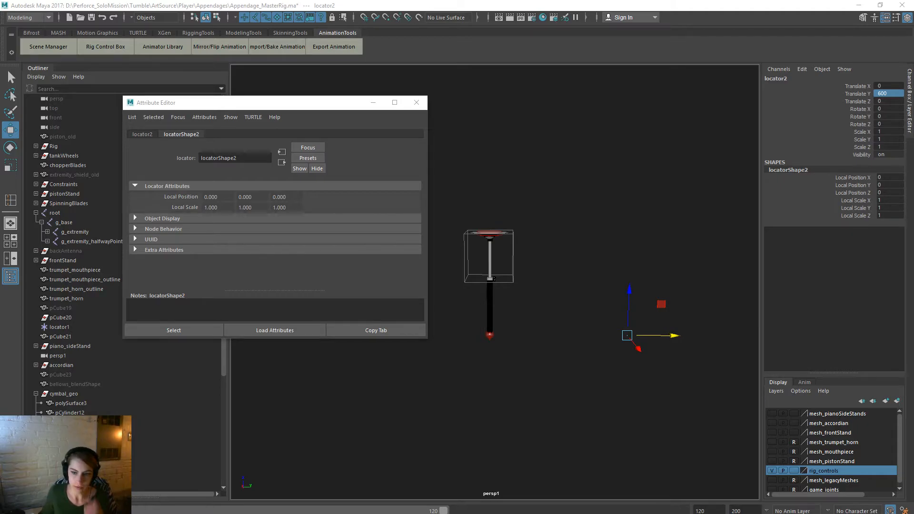
Step: Clear the locator selection and close the Attribute Editor
{"action": "left_click_drag", "start_coordinate": [578, 309], "coordinate": [669, 353]}
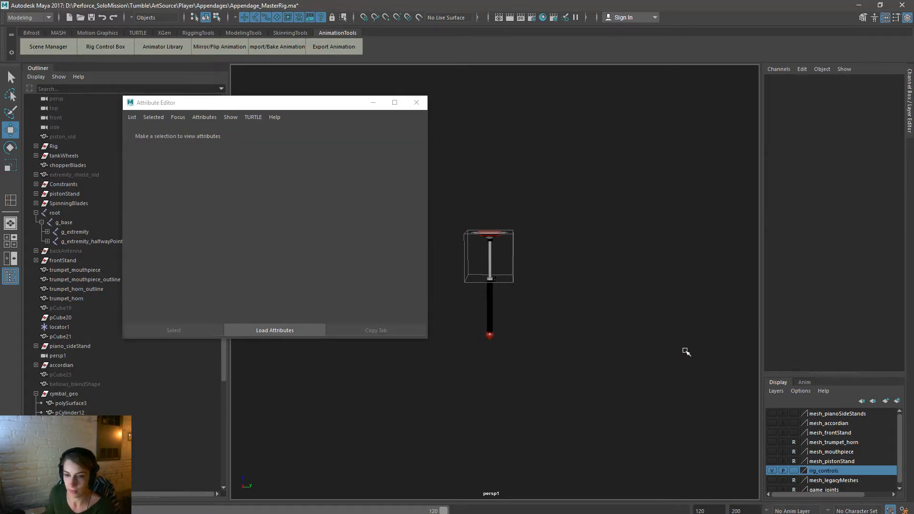
{"action": "scroll", "coordinate": [604, 304], "scroll_direction": "up", "scroll_amount": 3}
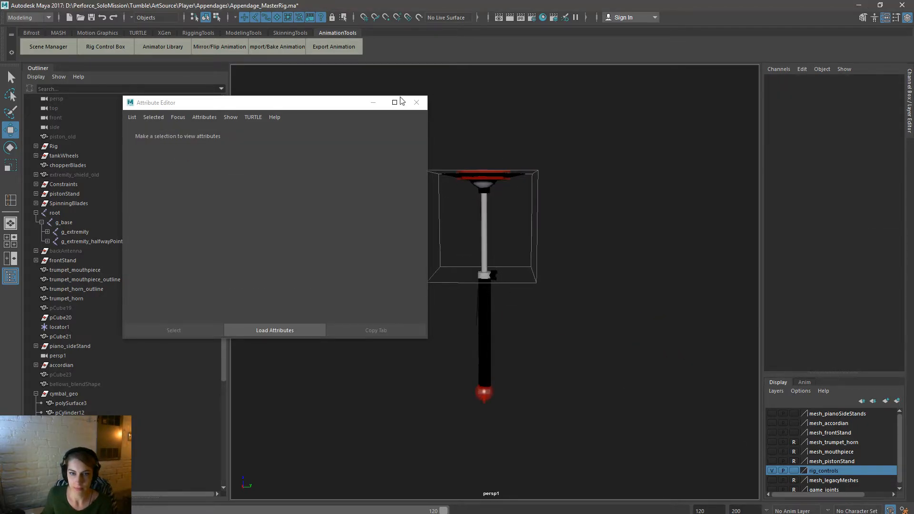
{"action": "left_click", "coordinate": [416, 102]}
{"action": "left_click_drag", "start_coordinate": [501, 390], "coordinate": [407, 379], "text": "alt"}
{"action": "right_click_drag", "start_coordinate": [408, 379], "coordinate": [489, 401], "text": "alt"}
{"action": "middle_click_drag", "start_coordinate": [489, 401], "coordinate": [460, 315], "text": "alt"}
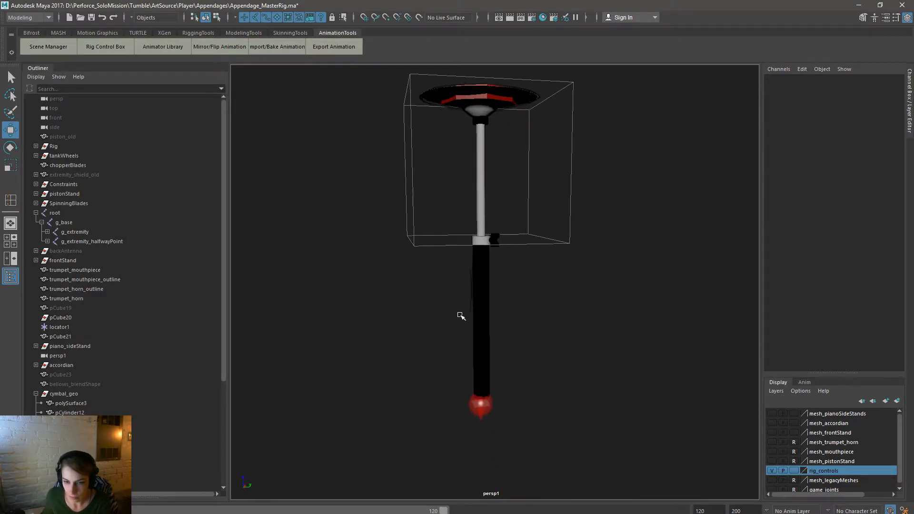
Step: Select the outline plane pPlane86 and move it to the opposite side of the pole, to about 2.2 in Translate Y
{"action": "scroll", "coordinate": [460, 316], "scroll_direction": "up", "scroll_amount": 5}
{"action": "left_click", "coordinate": [435, 318]}
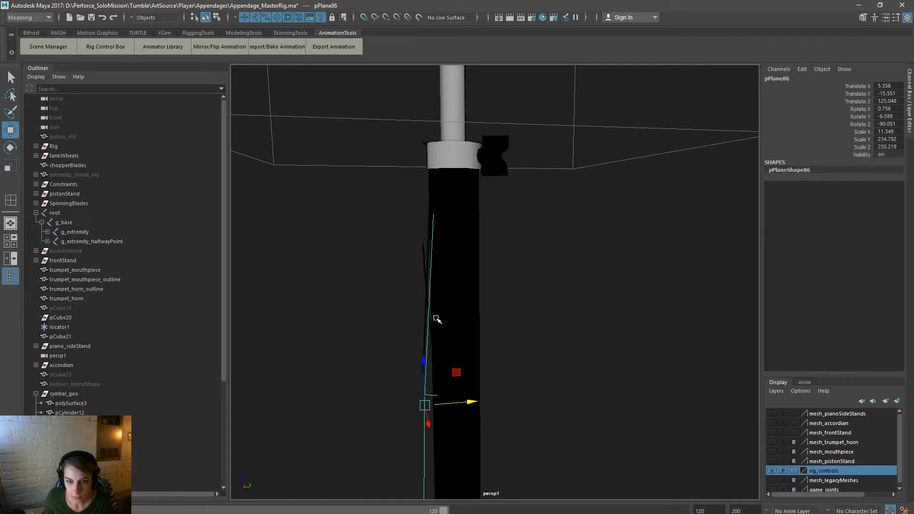
{"action": "scroll", "coordinate": [595, 322], "scroll_direction": "down", "scroll_amount": 3}
{"action": "left_click", "coordinate": [593, 345]}
{"action": "middle_click_drag", "start_coordinate": [563, 385], "coordinate": [580, 262], "text": "alt"}
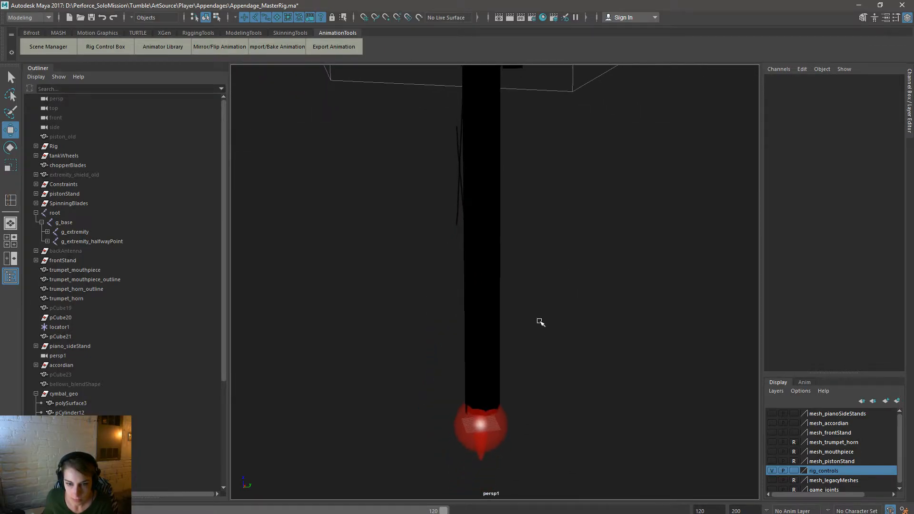
{"action": "left_click", "coordinate": [466, 396]}
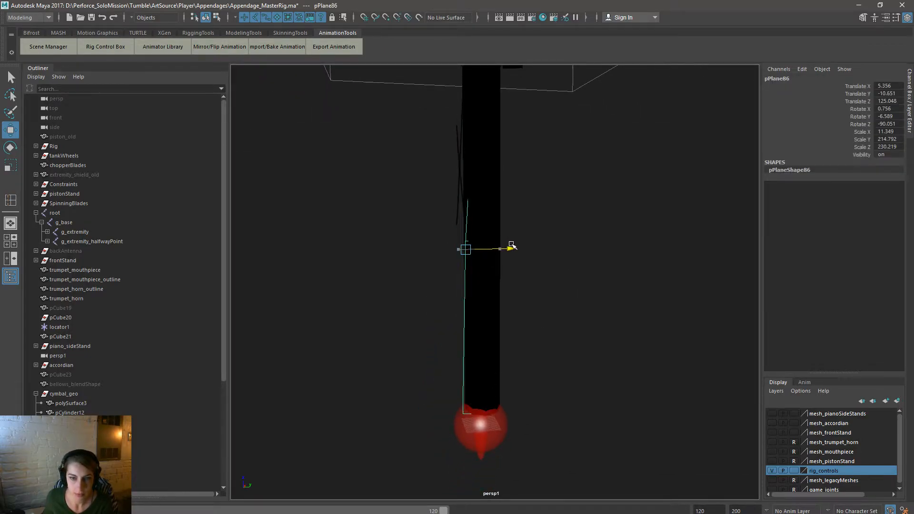
{"action": "left_click_drag", "start_coordinate": [511, 246], "coordinate": [531, 249]}
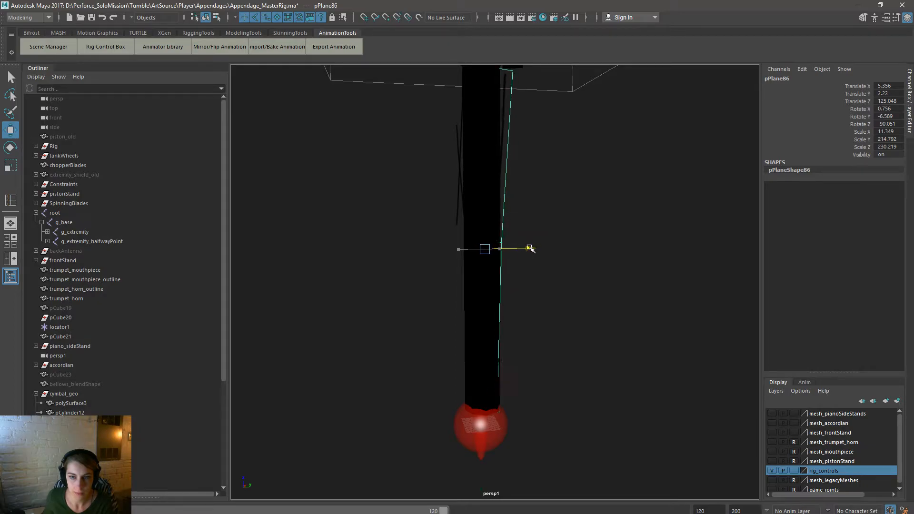
Step: Rotate pPlane86 to about -59.2 in Z and reposition it along the pole at about -7.38 in X and -0.15 in Y
{"action": "left_click_drag", "start_coordinate": [577, 265], "coordinate": [476, 241], "text": "alt"}
{"action": "key", "text": "e"}
{"action": "key", "text": "w"}
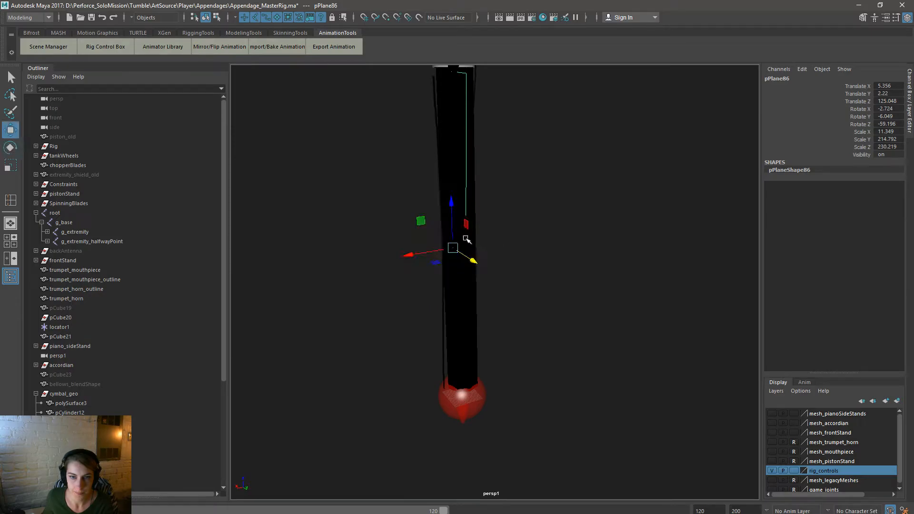
{"action": "left_click_drag", "start_coordinate": [409, 254], "coordinate": [427, 254]}
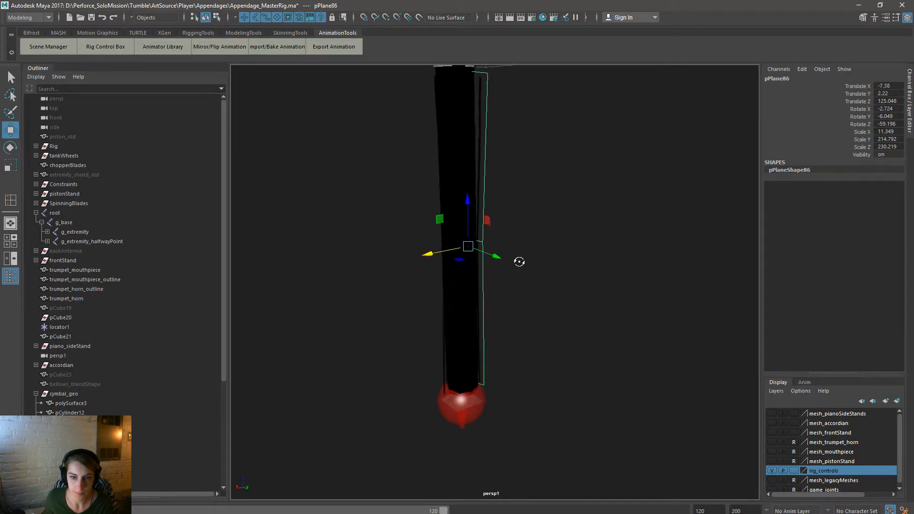
{"action": "mouse_move", "coordinate": [519, 262]}
{"action": "left_mouse_down", "text": "alt"}
{"action": "mouse_move", "coordinate": [552, 259]}
{"action": "mouse_move", "coordinate": [503, 262]}
{"action": "left_mouse_up", "text": "alt"}
{"action": "scroll", "coordinate": [499, 242], "scroll_direction": "down", "scroll_amount": 2}
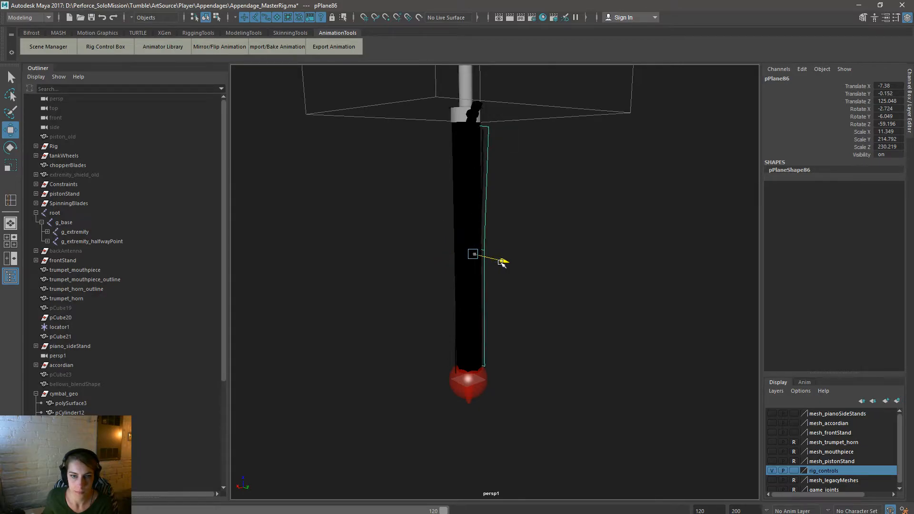
{"action": "left_click", "coordinate": [563, 264]}
Step: Select a long outline plane on the black pole, excluding the cylinder and other planes, and duplicate it
{"action": "left_click_drag", "start_coordinate": [642, 308], "coordinate": [412, 304], "text": "alt"}
{"action": "right_click_drag", "start_coordinate": [412, 304], "coordinate": [473, 347], "text": "alt"}
{"action": "left_click_drag", "start_coordinate": [472, 347], "coordinate": [501, 310], "text": "alt"}
{"action": "right_click_drag", "start_coordinate": [502, 310], "coordinate": [495, 279], "text": "alt"}
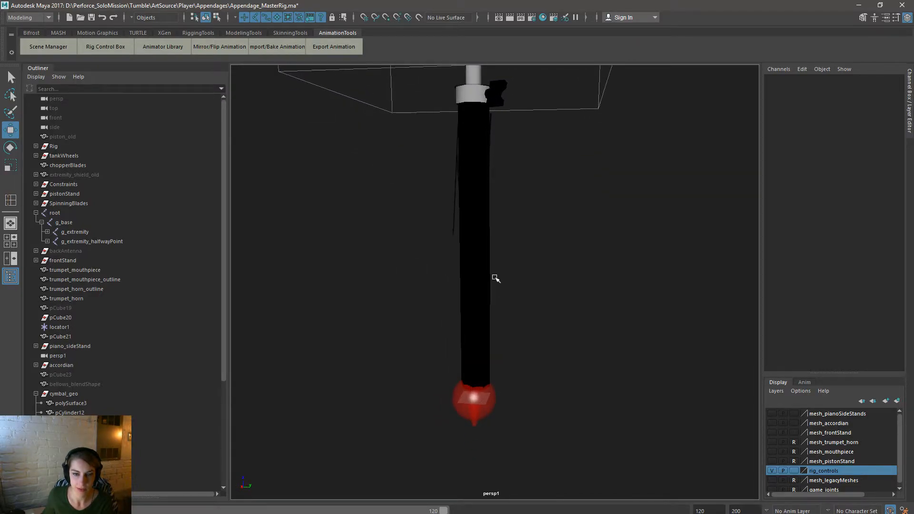
{"action": "left_click", "coordinate": [490, 341]}
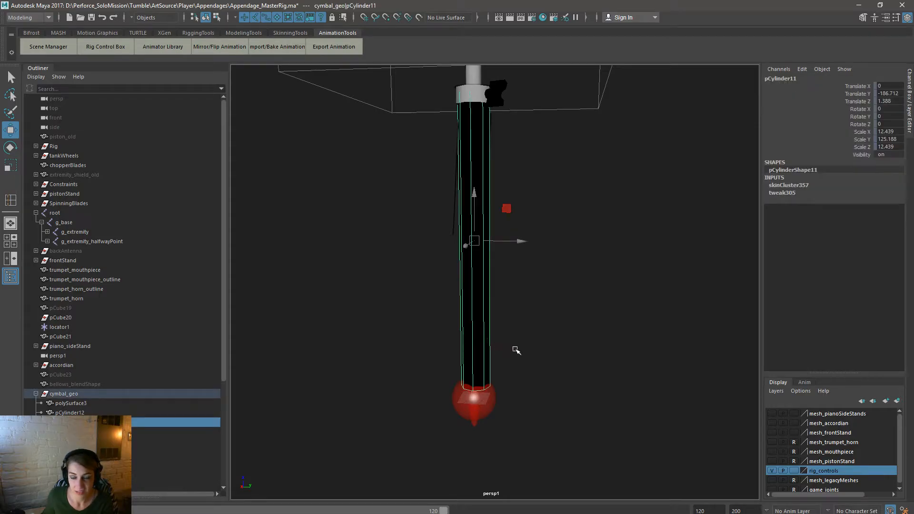
{"action": "left_click", "coordinate": [538, 344]}
{"action": "left_click_drag", "start_coordinate": [538, 342], "coordinate": [445, 327]}
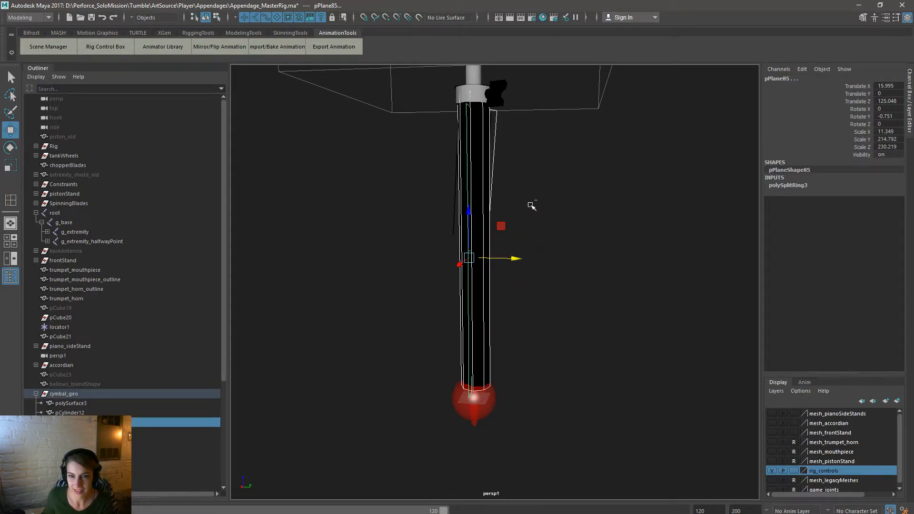
{"action": "left_click_drag", "start_coordinate": [489, 183], "coordinate": [490, 183], "text": "ctrl"}
{"action": "left_click_drag", "start_coordinate": [469, 218], "coordinate": [619, 312], "text": "alt"}
{"action": "key", "text": "ctrl+d"}
Step: Shorten the duplicated plane to about 88.5 in Scale Z, and move and rotate it beside the lower pole, with Rotate Z about 102
{"action": "key", "text": "e"}
{"action": "left_click_drag", "start_coordinate": [569, 236], "coordinate": [391, 379]}
{"action": "key", "text": "r"}
{"action": "key", "text": "w"}
{"action": "key", "text": "e"}
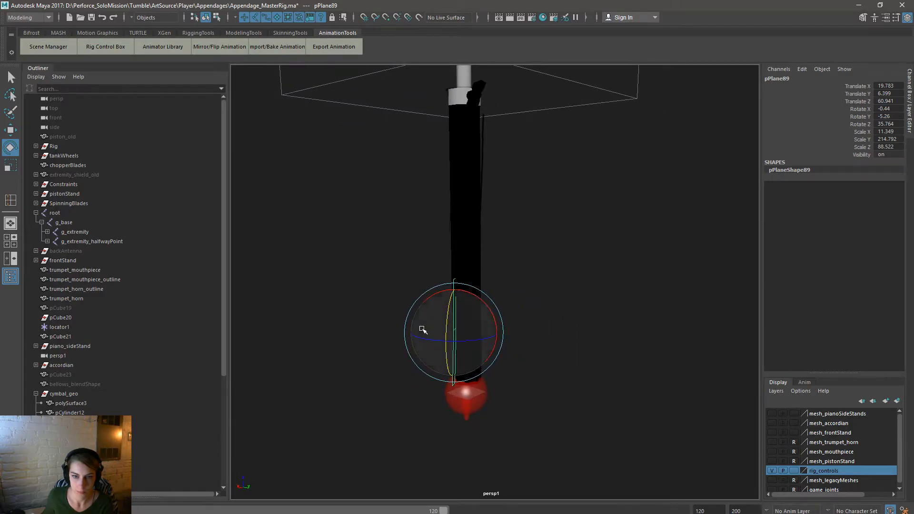
{"action": "left_click_drag", "start_coordinate": [422, 327], "coordinate": [510, 336]}
{"action": "key", "text": "w"}
{"action": "key", "text": "e"}
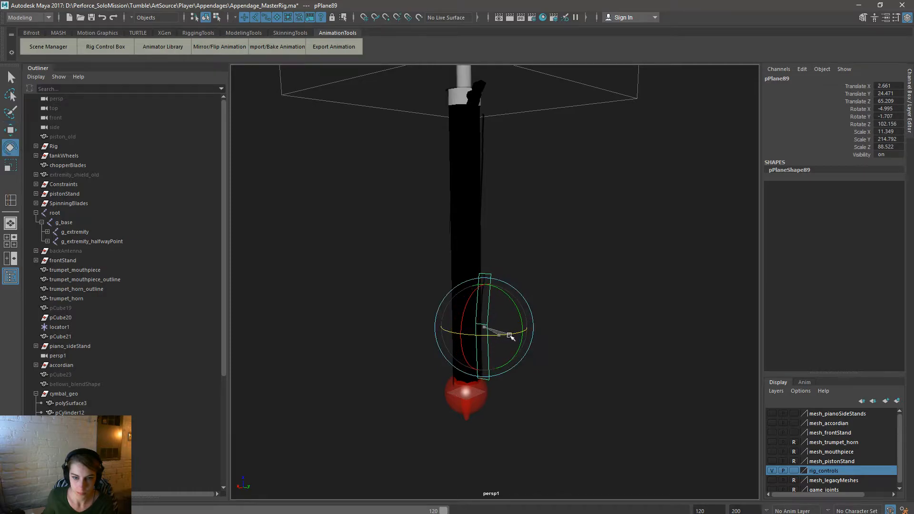
{"action": "left_click", "coordinate": [596, 327]}
{"action": "left_click_drag", "start_coordinate": [610, 351], "coordinate": [640, 350], "text": "alt"}
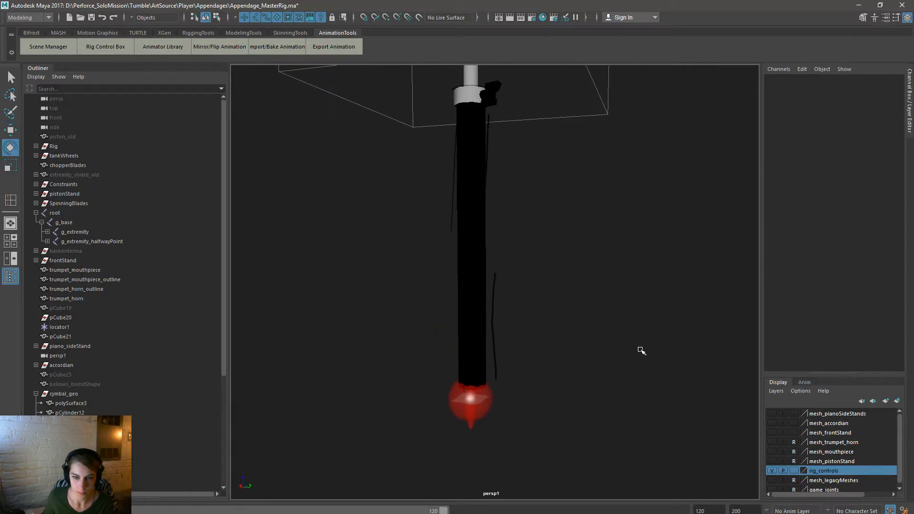
Step: Move the duplicated plane pPlane89 closer against the lower pole, to about 20.25 in Translate Y and 58.55 in Translate Z
{"action": "left_click", "coordinate": [499, 347]}
{"action": "key", "text": "w"}
{"action": "left_click_drag", "start_coordinate": [541, 327], "coordinate": [537, 328]}
{"action": "left_click_drag", "start_coordinate": [492, 280], "coordinate": [492, 288]}
{"action": "left_click_drag", "start_coordinate": [537, 336], "coordinate": [536, 336]}
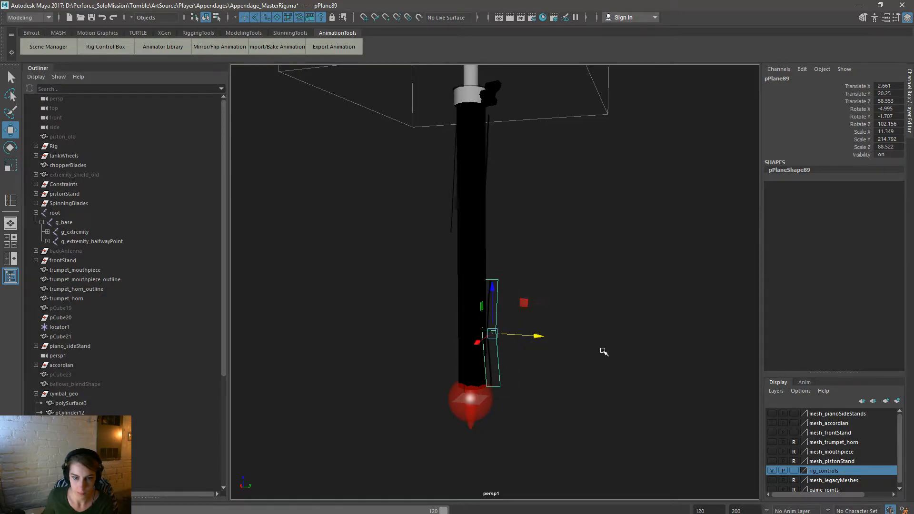
Step: Select all the new outline planes, pPlane84 to pPlane89, along the black pole and check their placement
{"action": "left_click", "coordinate": [603, 351]}
{"action": "left_click_drag", "start_coordinate": [604, 351], "coordinate": [490, 309], "text": "alt"}
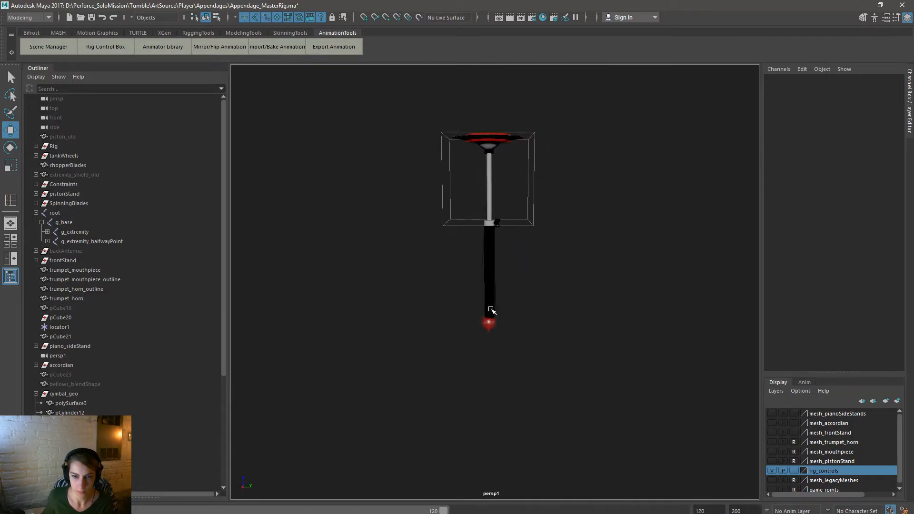
{"action": "right_click_drag", "start_coordinate": [490, 310], "coordinate": [567, 344], "text": "alt"}
{"action": "left_click_drag", "start_coordinate": [567, 344], "coordinate": [448, 349], "text": "alt"}
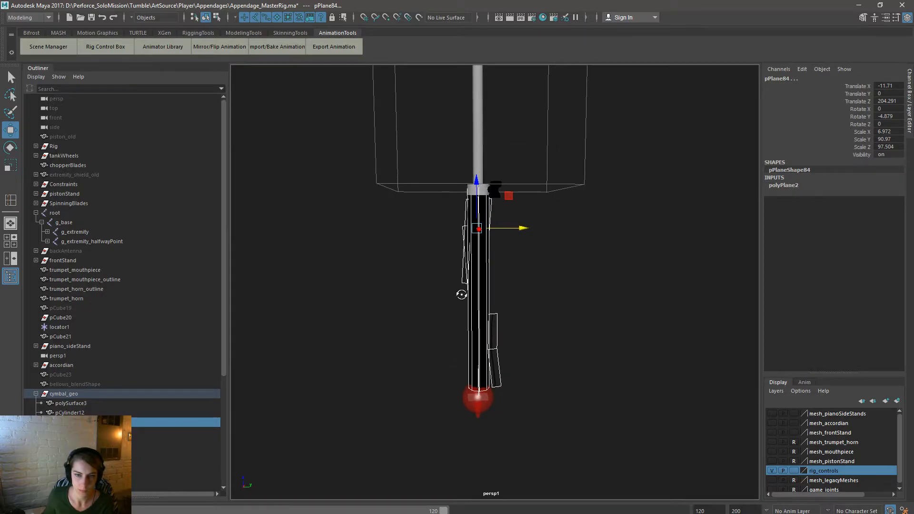
{"action": "left_click_drag", "start_coordinate": [461, 294], "coordinate": [481, 279], "text": "alt"}
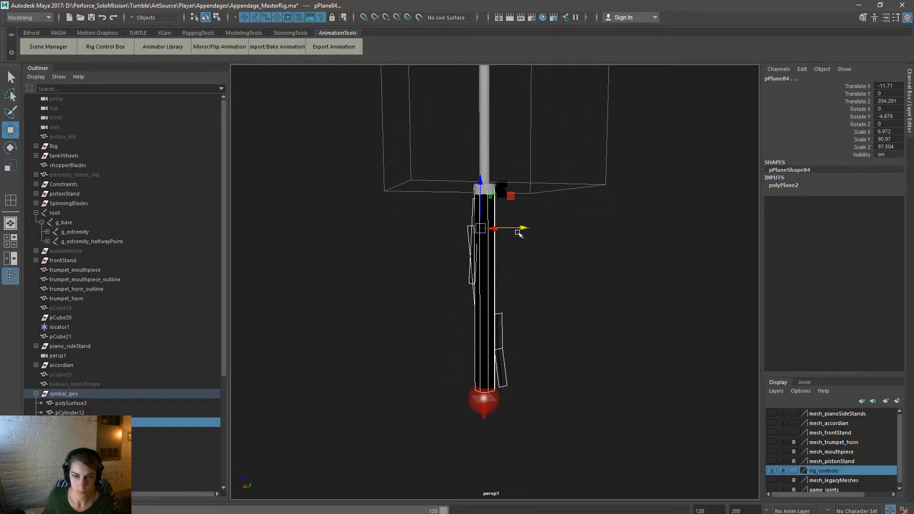
{"action": "right_click_drag", "start_coordinate": [519, 233], "coordinate": [554, 204], "text": "alt"}
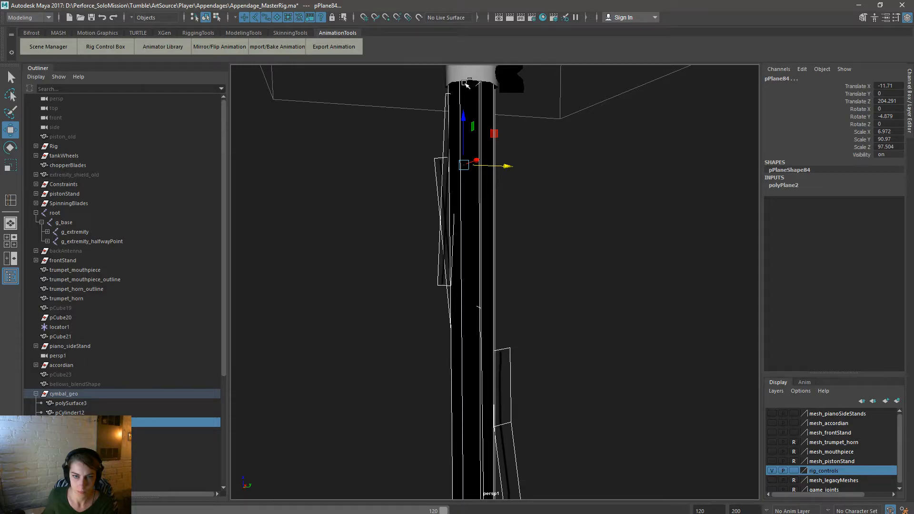
{"action": "right_click_drag", "start_coordinate": [638, 220], "coordinate": [456, 221], "text": "alt"}
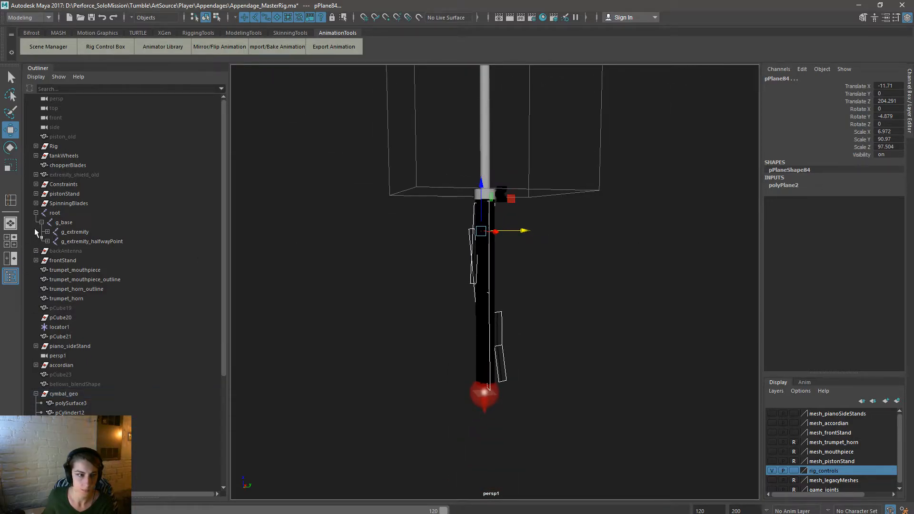
{"action": "left_click", "coordinate": [79, 221]}
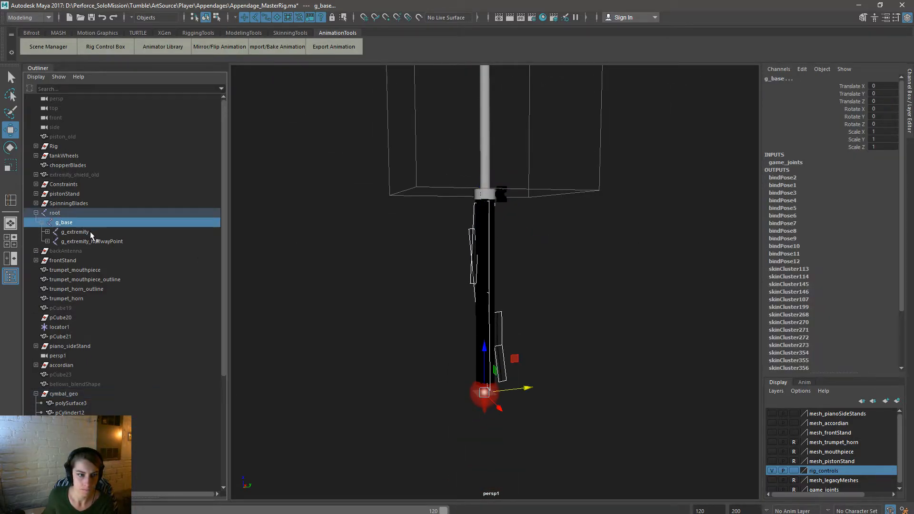
{"action": "left_click", "coordinate": [90, 231], "text": "ctrl"}
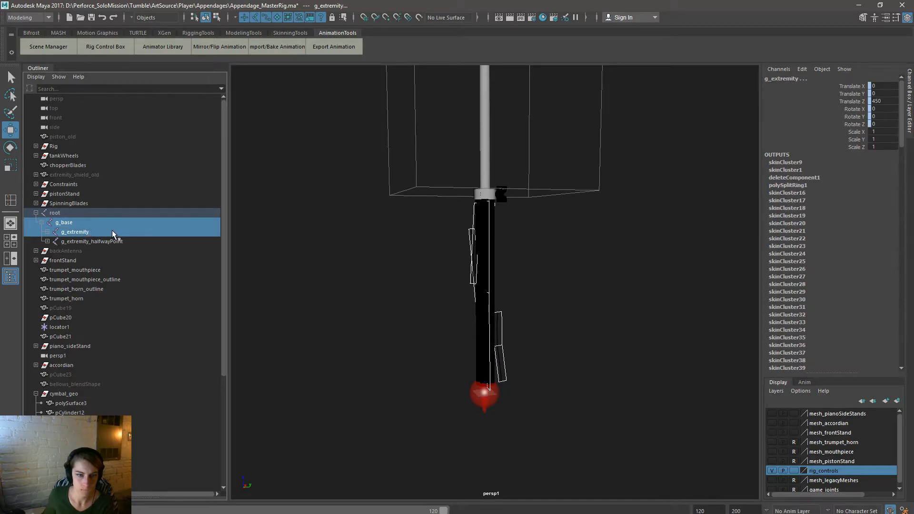
{"action": "key", "text": "space"}
{"action": "left_click", "coordinate": [314, 289]}
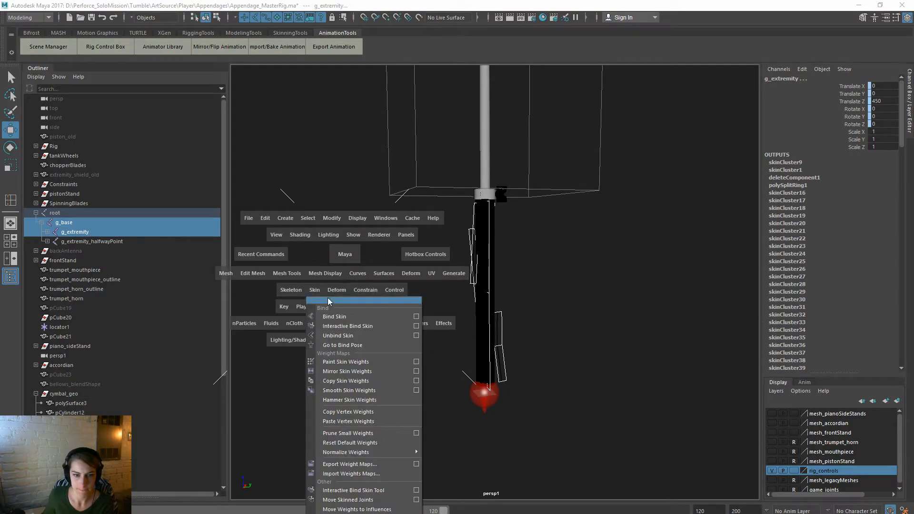
{"action": "left_click_drag", "start_coordinate": [95, 327], "coordinate": [62, 270]}
{"action": "left_click", "coordinate": [58, 276]}
{"action": "key", "text": "ctrl+z"}
{"action": "key", "text": "ctrl+z"}
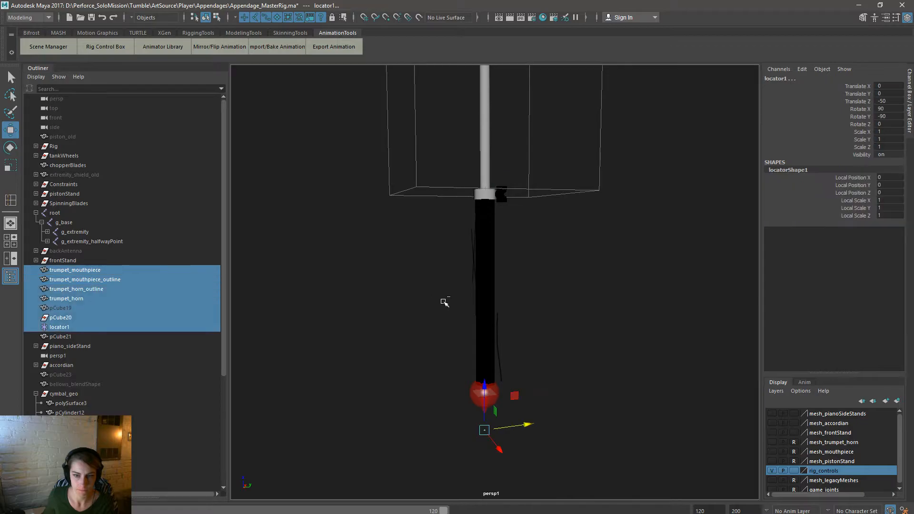
{"action": "left_click", "coordinate": [80, 226], "text": "ctrl"}
{"action": "left_click", "coordinate": [82, 231], "text": "ctrl"}
Step: Parent the selected outline planes under the cymbal_geo group
{"action": "scroll", "coordinate": [126, 340], "scroll_direction": "down", "scroll_amount": 6}
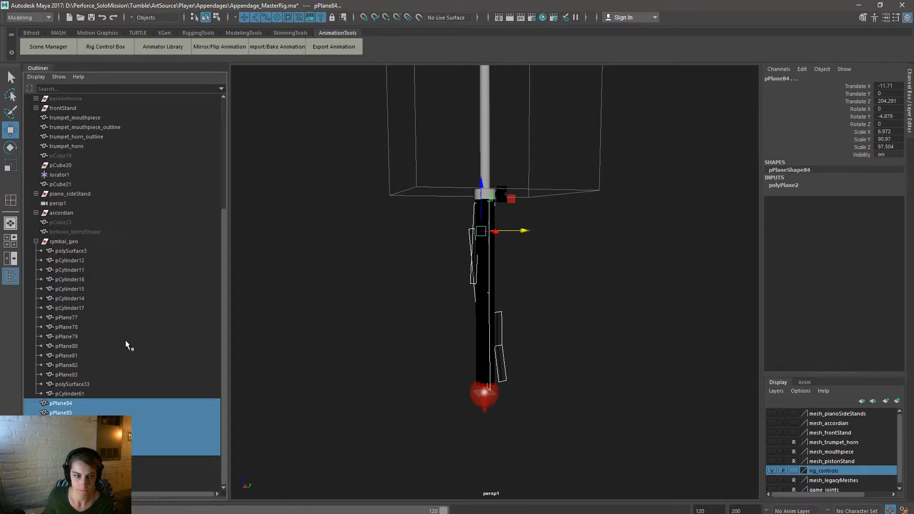
{"action": "left_click", "coordinate": [78, 242], "text": "ctrl"}
{"action": "key", "text": "p"}
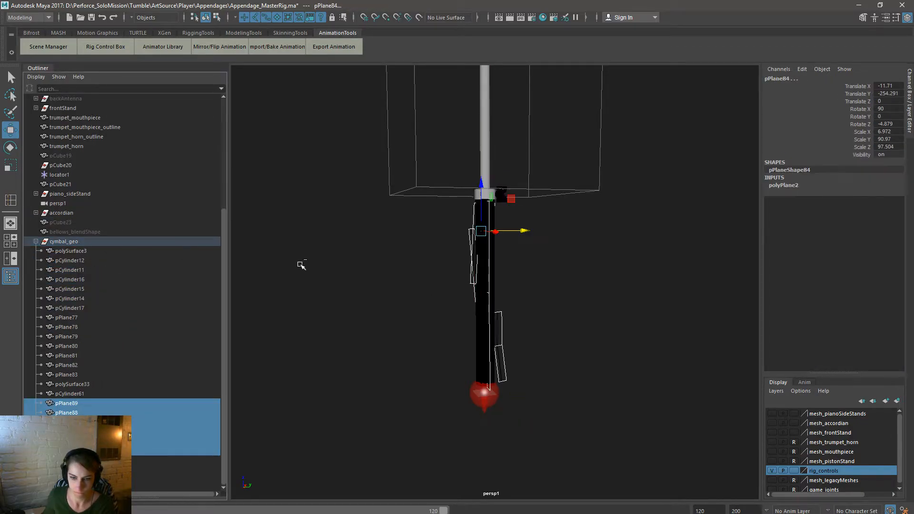
Step: Bind the new outline planes as skin to the g_extremity and g_base joints
{"action": "scroll", "coordinate": [184, 334], "scroll_direction": "up", "scroll_amount": 5}
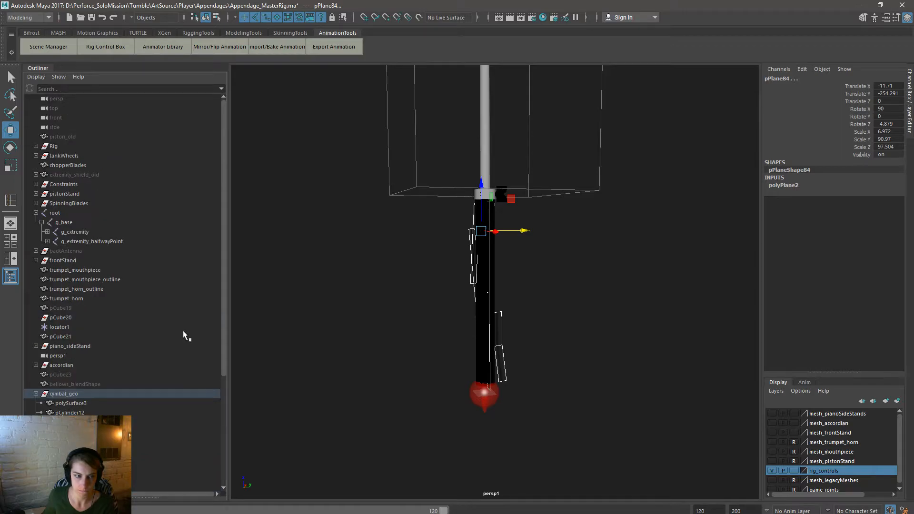
{"action": "left_click", "coordinate": [85, 233], "text": "ctrl"}
{"action": "left_click", "coordinate": [84, 221], "text": "ctrl"}
{"action": "key", "text": "space"}
{"action": "left_click", "coordinate": [333, 185]}
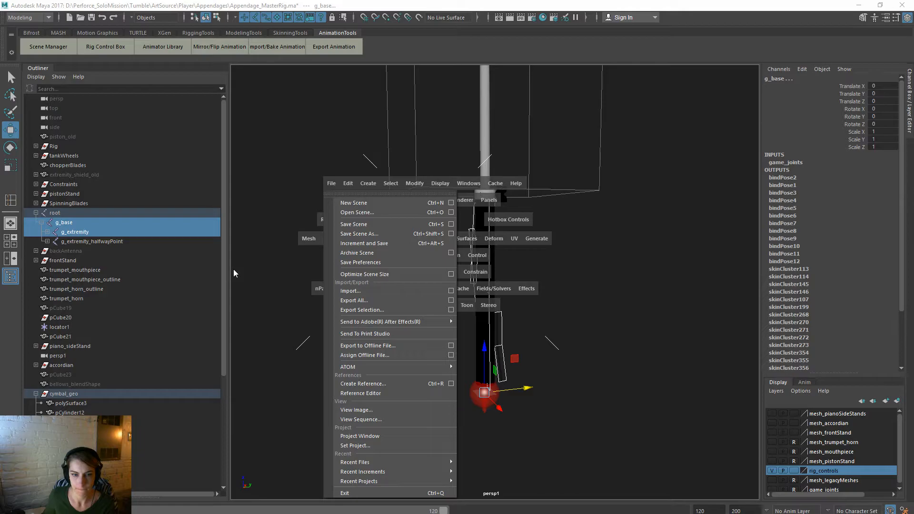
{"action": "left_click", "coordinate": [291, 270]}
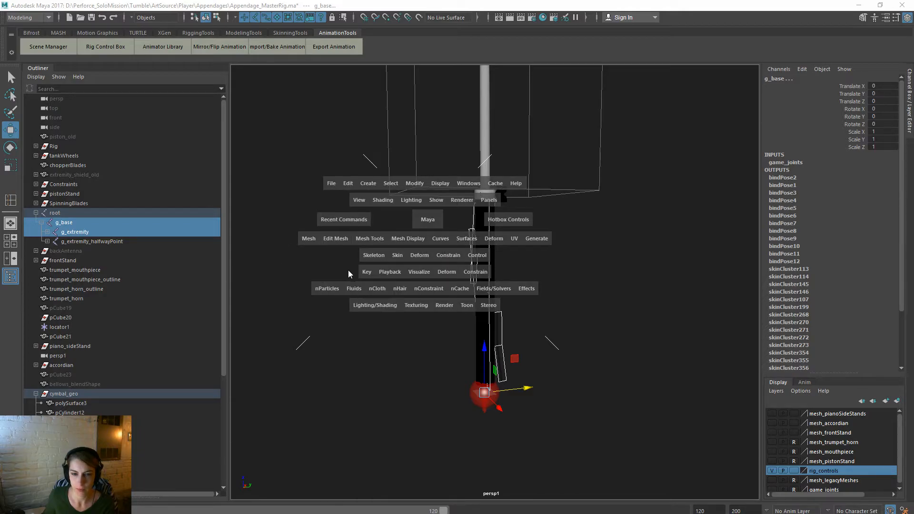
{"action": "left_click", "coordinate": [399, 256]}
{"action": "left_click", "coordinate": [412, 280]}
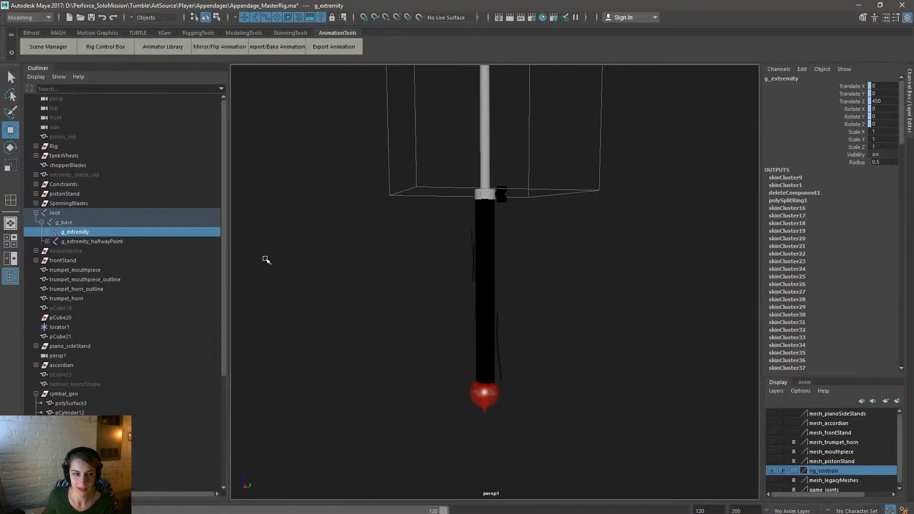
Step: Copy the skin weights from the black pole pCylinder11 to the outline plane pPlane89
{"action": "left_click", "coordinate": [485, 220]}
{"action": "left_click_drag", "start_coordinate": [587, 249], "coordinate": [553, 259], "text": "alt"}
{"action": "scroll", "coordinate": [81, 405], "scroll_direction": "down", "scroll_amount": 5}
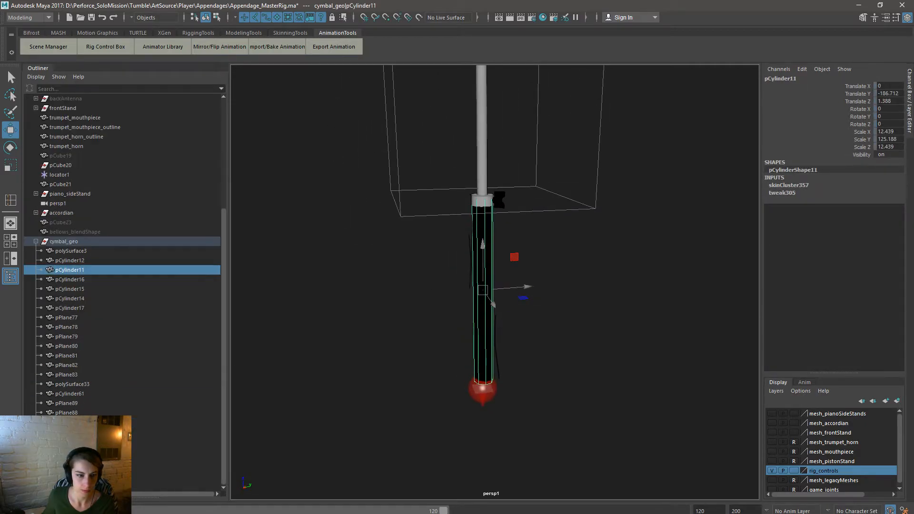
{"action": "left_click", "coordinate": [85, 405], "text": "ctrl"}
{"action": "key", "text": "space"}
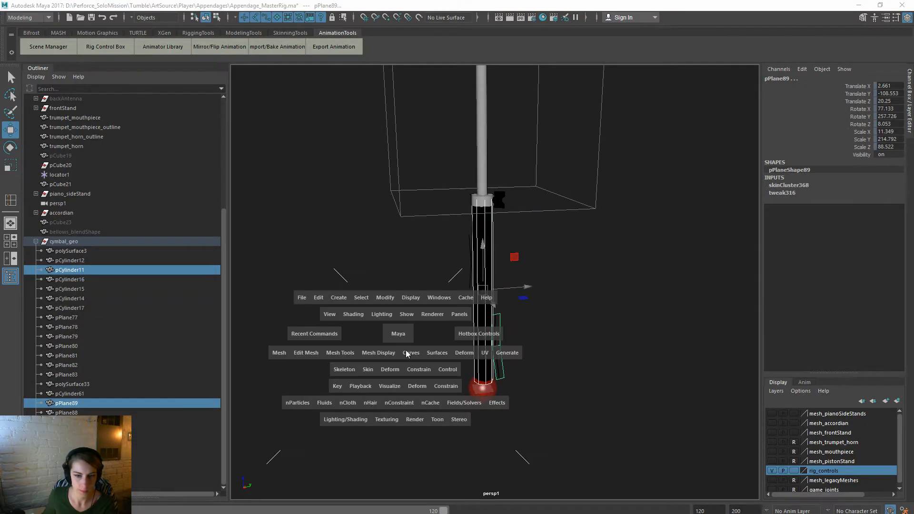
{"action": "left_click", "coordinate": [372, 370]}
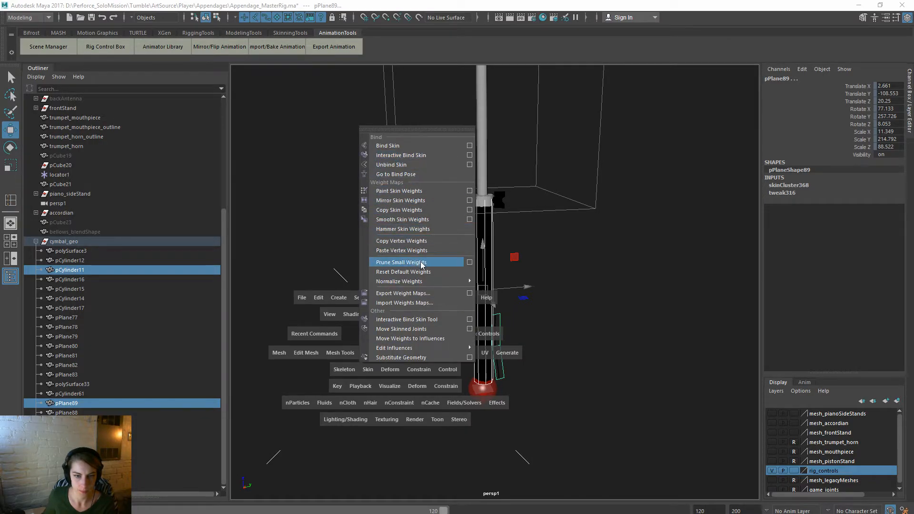
{"action": "left_click", "coordinate": [421, 211]}
Step: Copy the skin weights from pCylinder11 to each remaining outline plane, pPlane88 through pPlane84, one at a time
{"action": "left_click", "coordinate": [109, 267]}
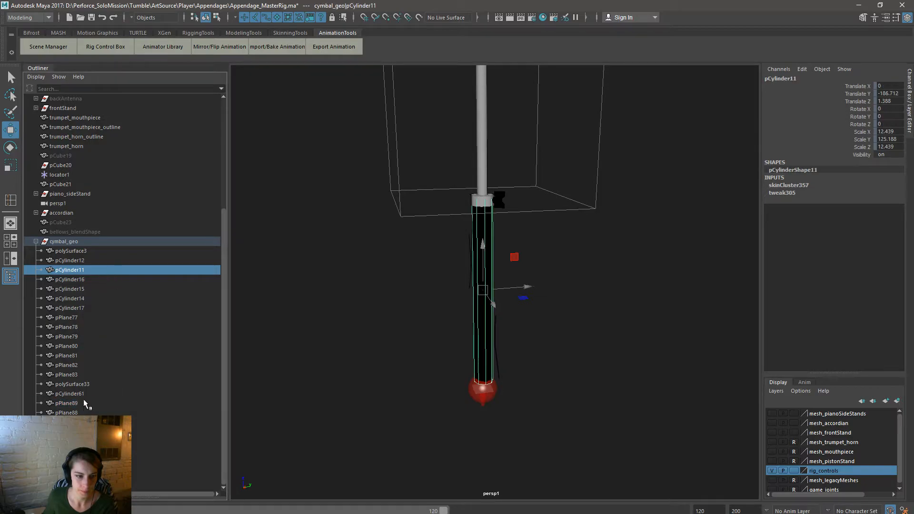
{"action": "left_click", "coordinate": [84, 412], "text": "ctrl"}
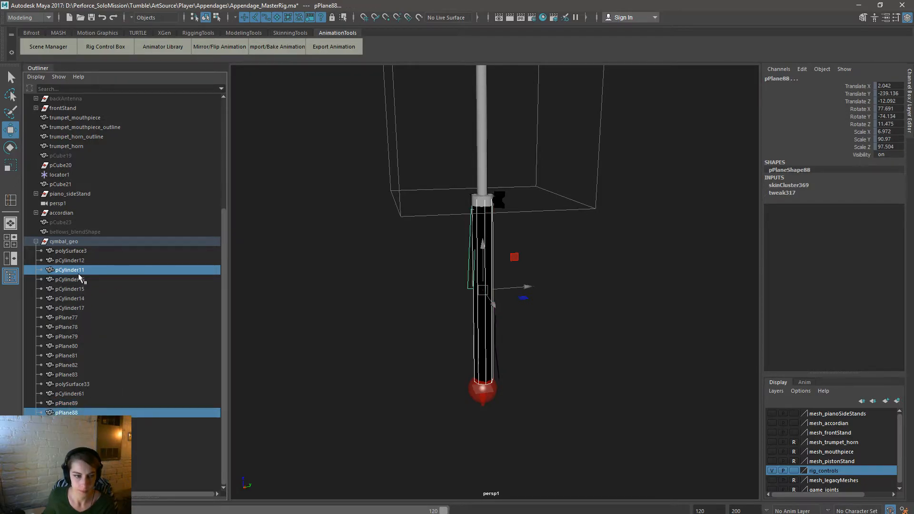
{"action": "left_click", "coordinate": [78, 411], "text": "ctrl"}
{"action": "left_click", "coordinate": [78, 422], "text": "ctrl"}
{"action": "left_click", "coordinate": [78, 422], "text": "ctrl"}
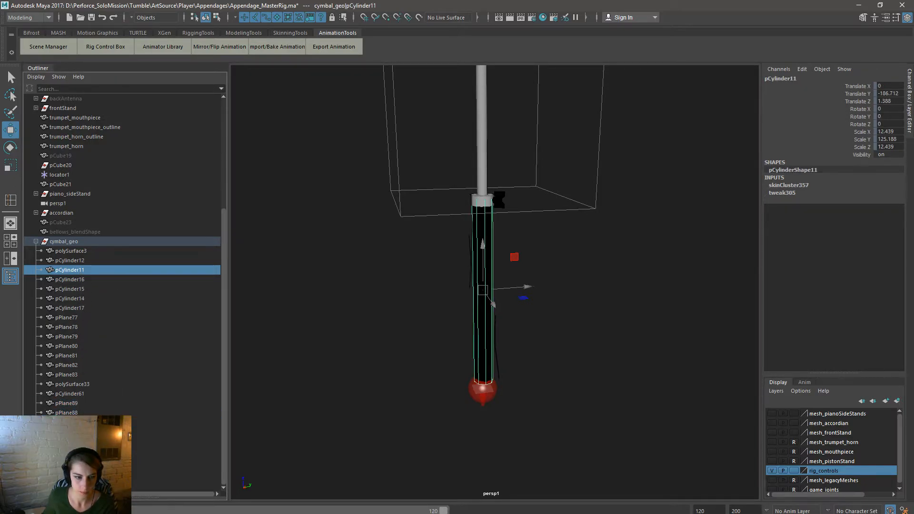
{"action": "left_click", "coordinate": [79, 431], "text": "ctrl"}
{"action": "left_click", "coordinate": [78, 432], "text": "ctrl"}
{"action": "left_click", "coordinate": [78, 441], "text": "ctrl"}
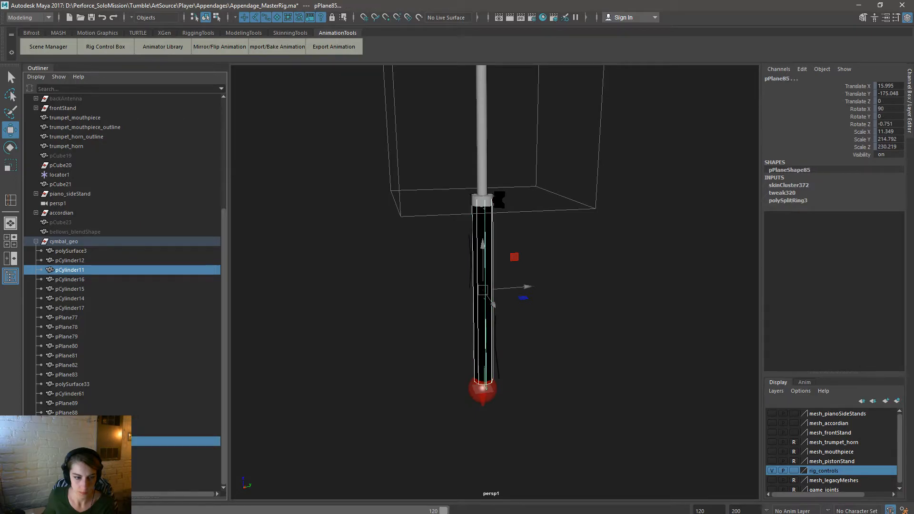
{"action": "left_click", "coordinate": [78, 442], "text": "ctrl"}
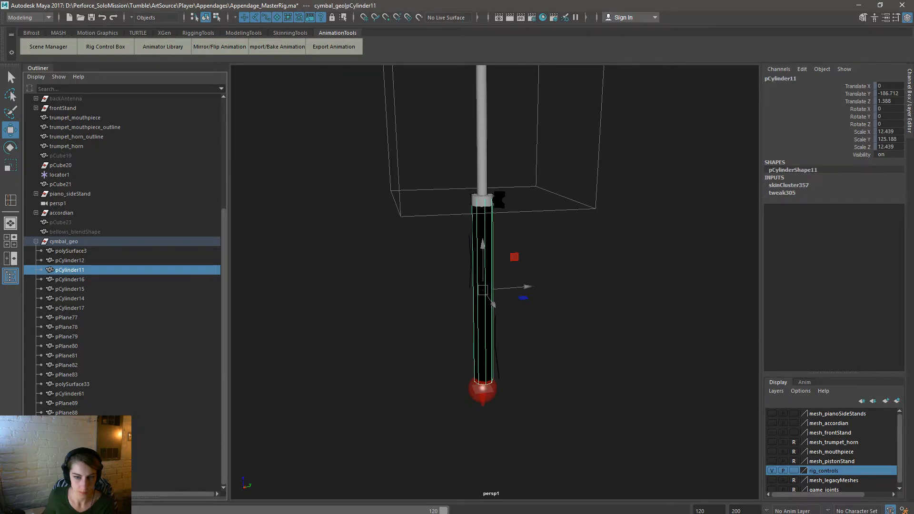
{"action": "left_click", "coordinate": [78, 450], "text": "ctrl"}
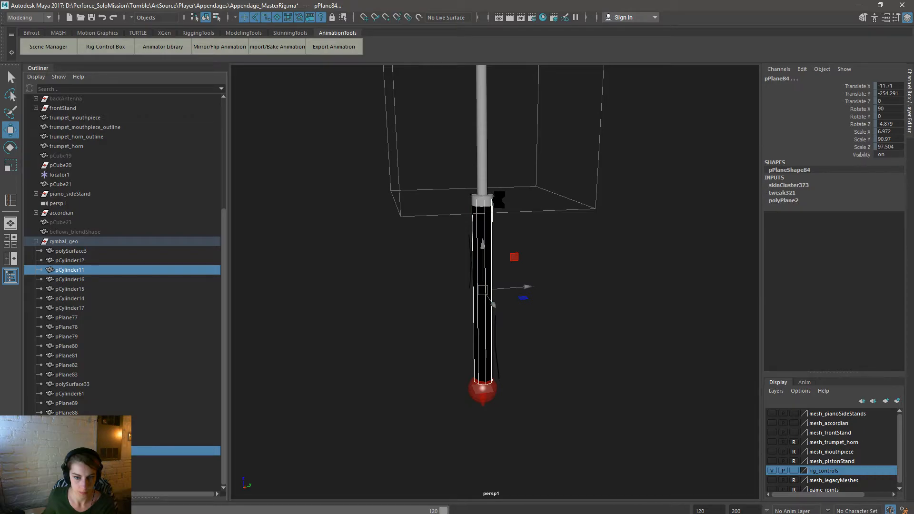
{"action": "left_click", "coordinate": [78, 441]}
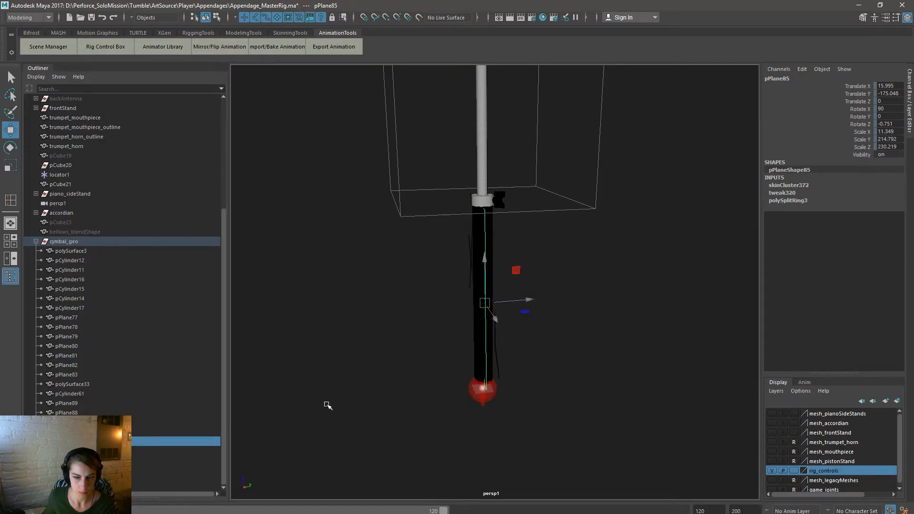
{"action": "left_click", "coordinate": [326, 404]}
Step: Export all cymbal_geo meshes with the root, g_base, g_extremity and g_extremity_halfwayPoint joints, overwriting Appendage_Drummer_Cymbal.fbx
{"action": "left_click", "coordinate": [83, 251]}
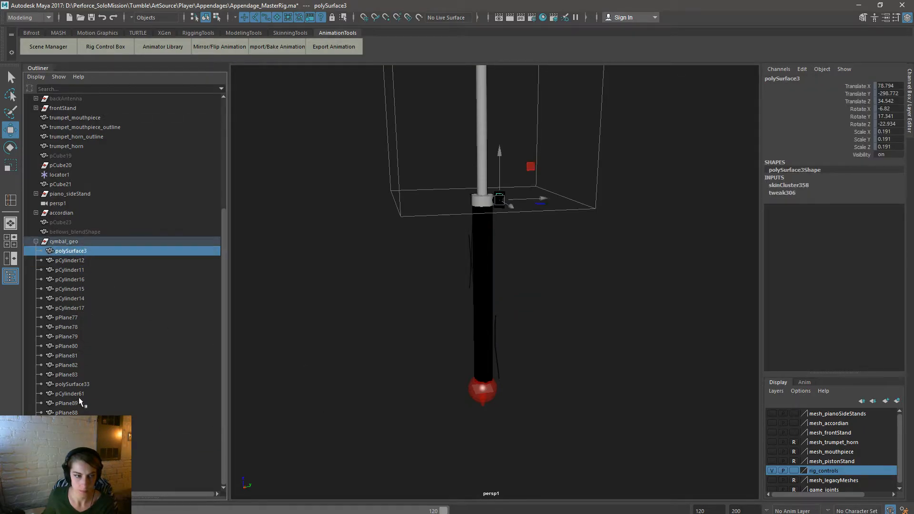
{"action": "left_click", "coordinate": [78, 451], "text": "shift"}
{"action": "scroll", "coordinate": [79, 451], "scroll_direction": "up", "scroll_amount": 6}
{"action": "left_click", "coordinate": [99, 241], "text": "ctrl"}
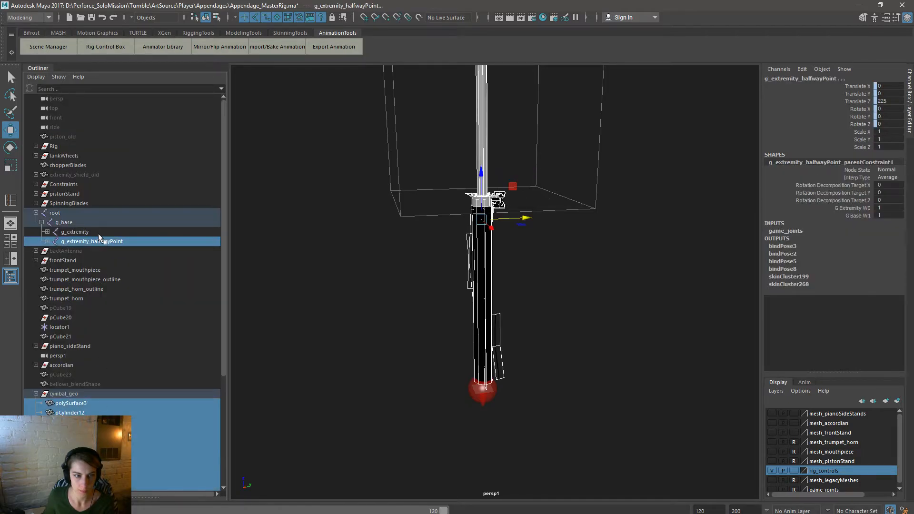
{"action": "left_click", "coordinate": [98, 231], "text": "ctrl"}
{"action": "left_click", "coordinate": [96, 220], "text": "ctrl"}
{"action": "left_click", "coordinate": [95, 213], "text": "ctrl"}
{"action": "key", "text": "space"}
{"action": "left_click", "coordinate": [294, 199]}
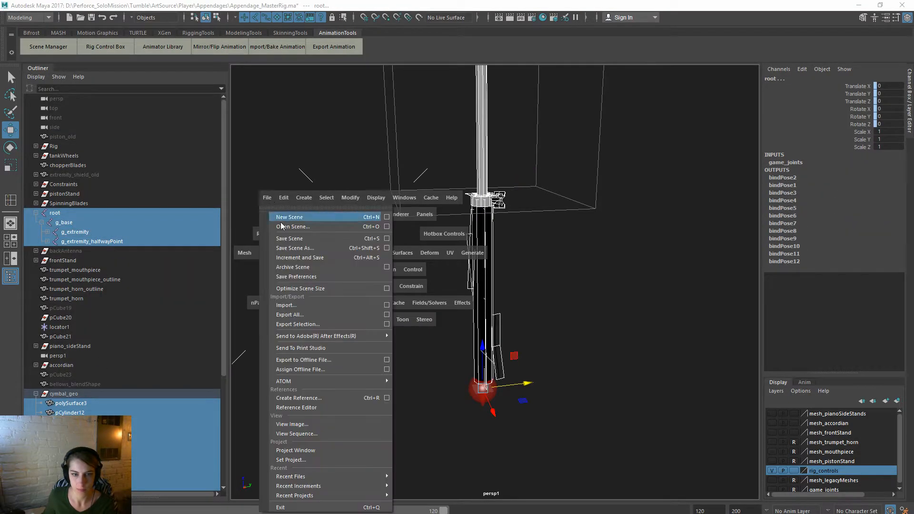
{"action": "left_click", "coordinate": [324, 324]}
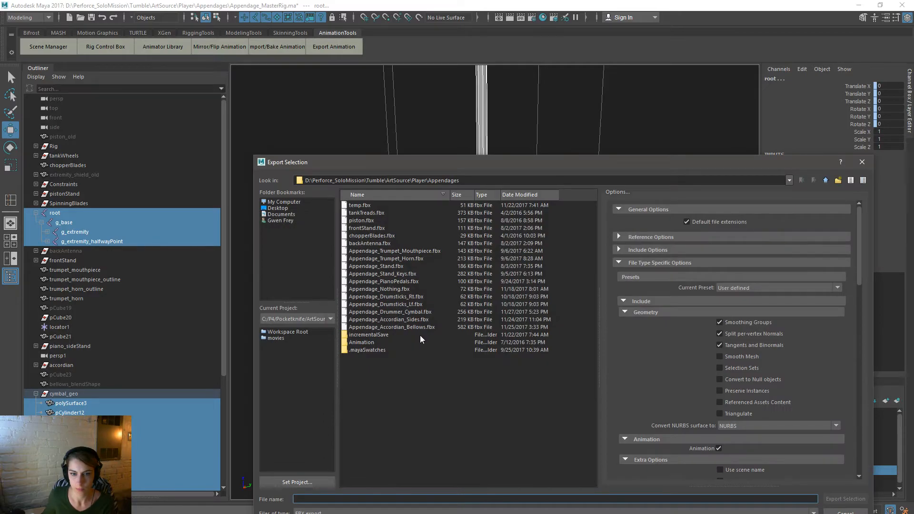
{"action": "double_click", "coordinate": [410, 312]}
{"action": "left_click", "coordinate": [542, 357]}
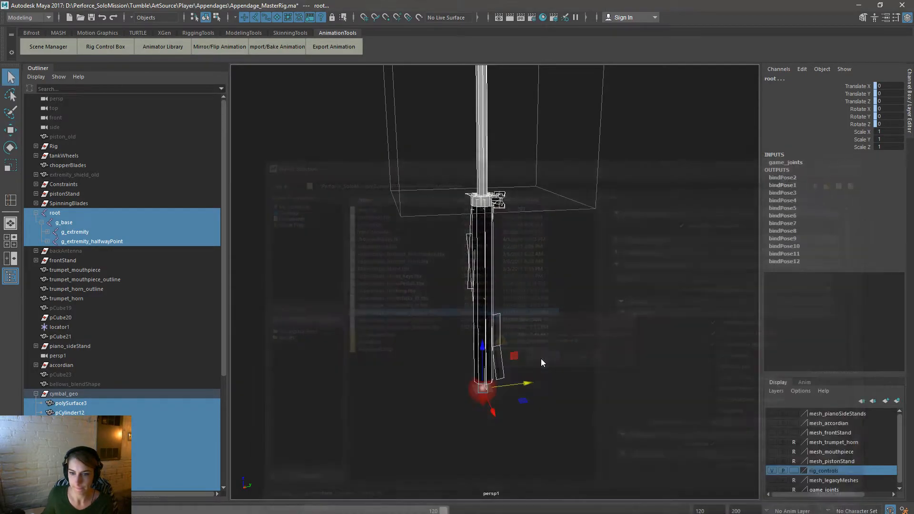
Step: Switch to Unreal Editor and reimport the Appendage_Drummer_Cymbal skeletal mesh in the Appendages/Art/Meshes folder
{"action": "left_click", "coordinate": [226, 7]}
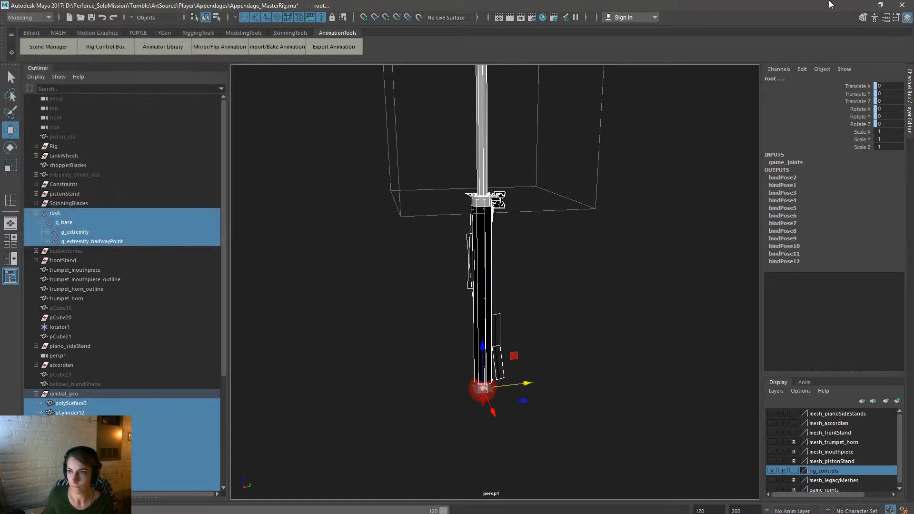
{"action": "left_click", "coordinate": [858, 4]}
{"action": "left_click", "coordinate": [45, 5]}
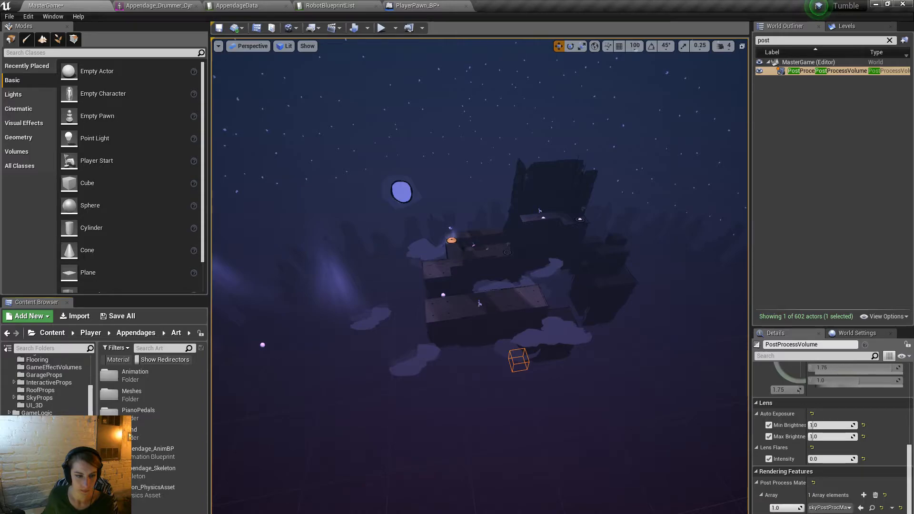
{"action": "double_click", "coordinate": [114, 394]}
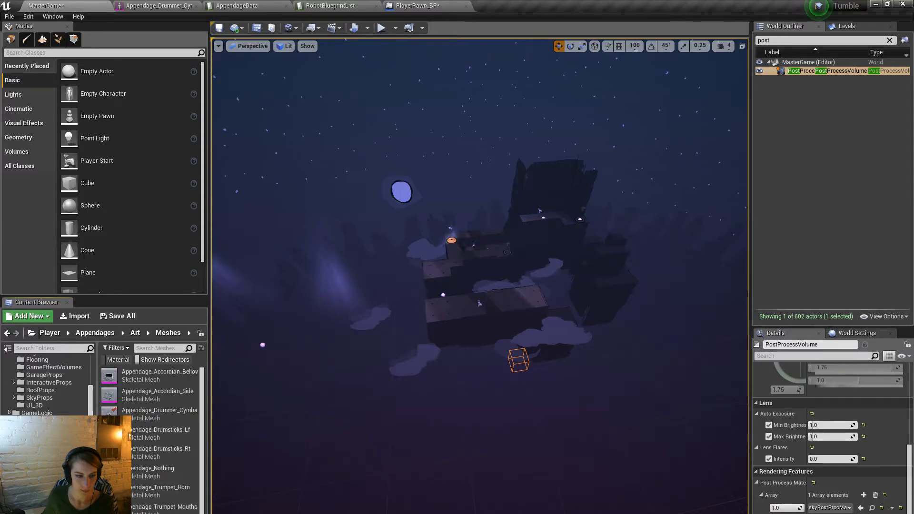
{"action": "right_click", "coordinate": [183, 415]}
{"action": "left_click", "coordinate": [228, 168]}
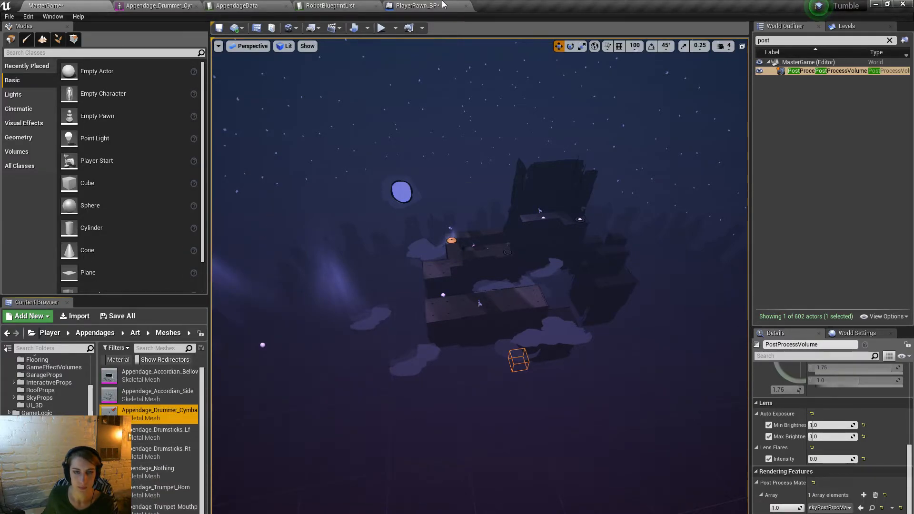
Step: Play the game full screen with the modified blueprints compiled, start an Opening level to check the cymbals, and stop playing
{"action": "left_click", "coordinate": [381, 28]}
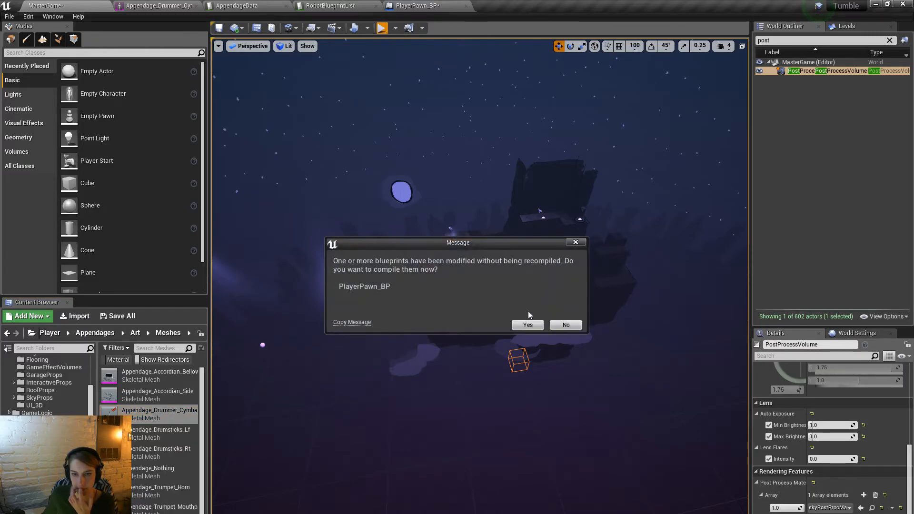
{"action": "left_click", "coordinate": [525, 322]}
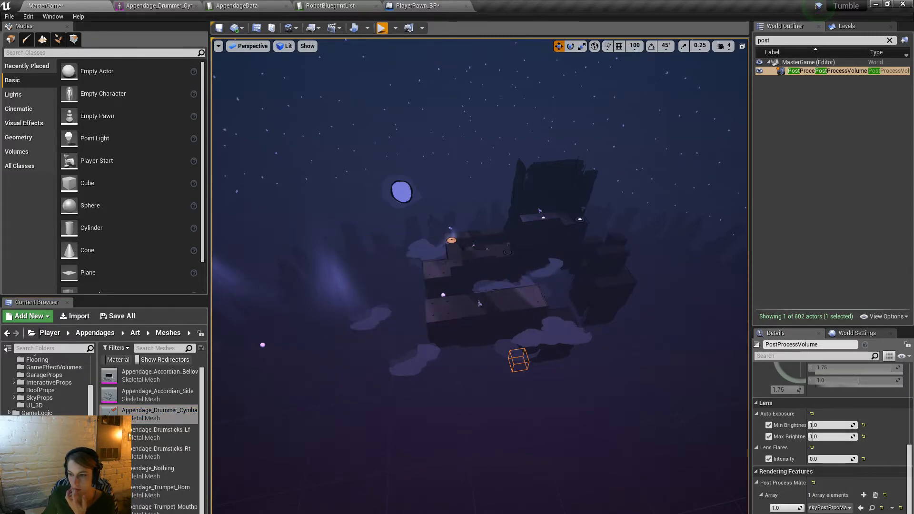
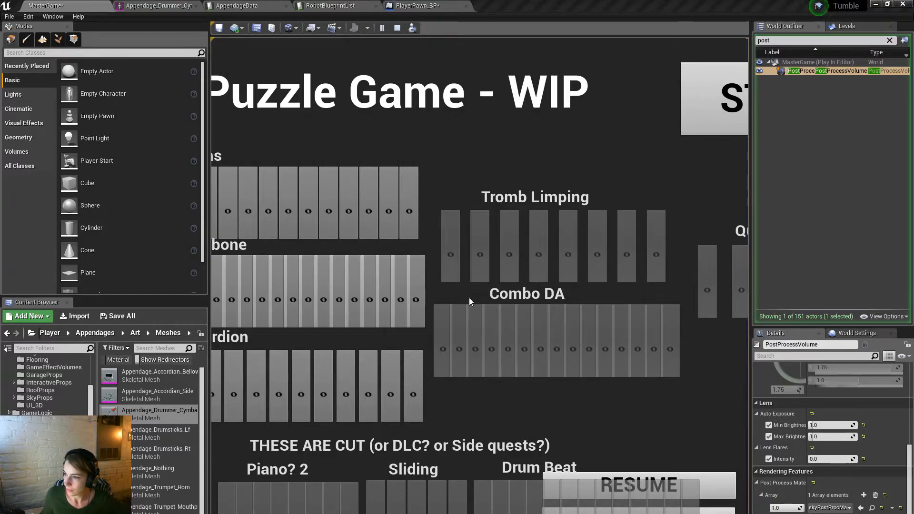
{"action": "left_click", "coordinate": [357, 117]}
{"action": "key", "text": "F11"}
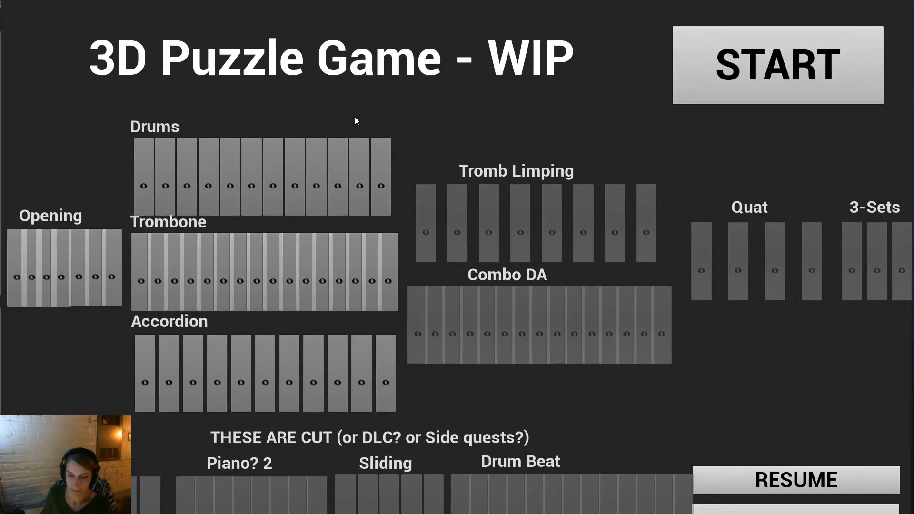
{"action": "left_click", "coordinate": [79, 296]}
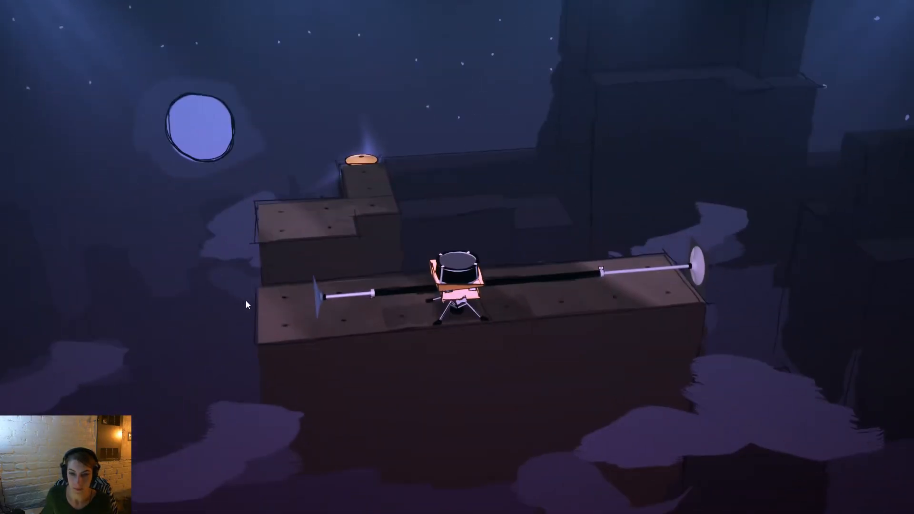
{"action": "key", "text": "Escape"}
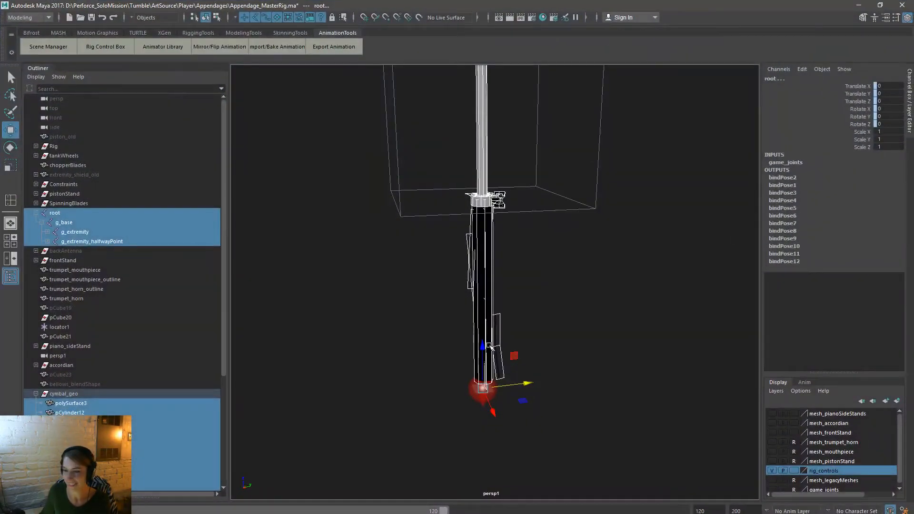
Step: Switch to Maya and change extremity_control's Translate Z to collapse the cymbal stand to its retracted position
{"action": "left_click", "coordinate": [602, 259]}
{"action": "left_click_drag", "start_coordinate": [602, 260], "coordinate": [616, 484], "text": "alt"}
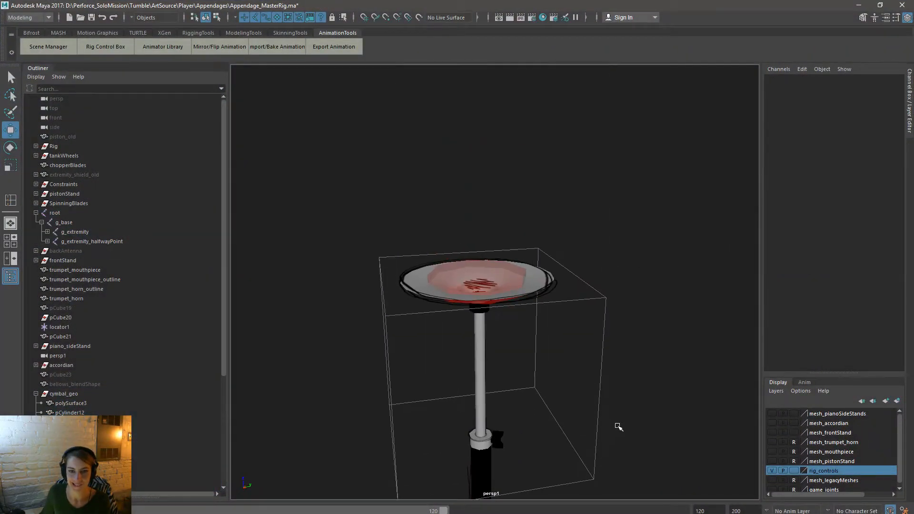
{"action": "left_click", "coordinate": [480, 277]}
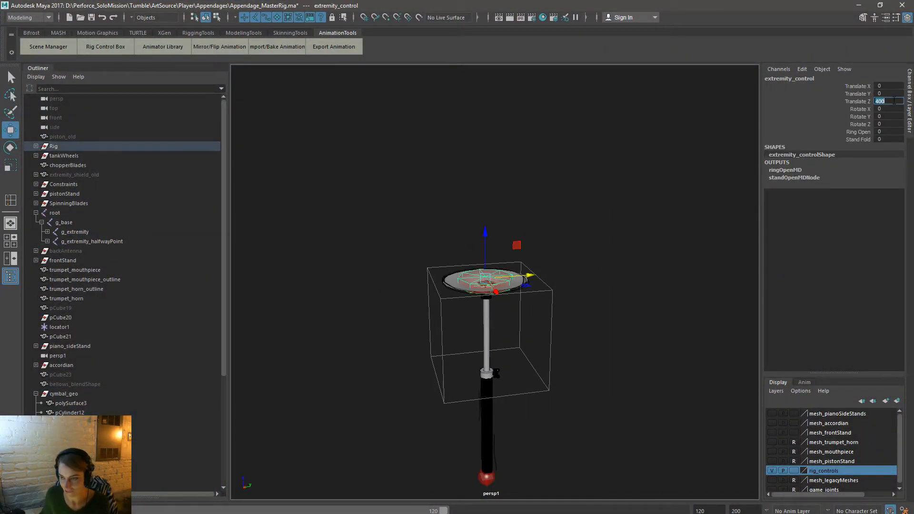
{"action": "key", "text": "Return"}
{"action": "left_click", "coordinate": [644, 210]}
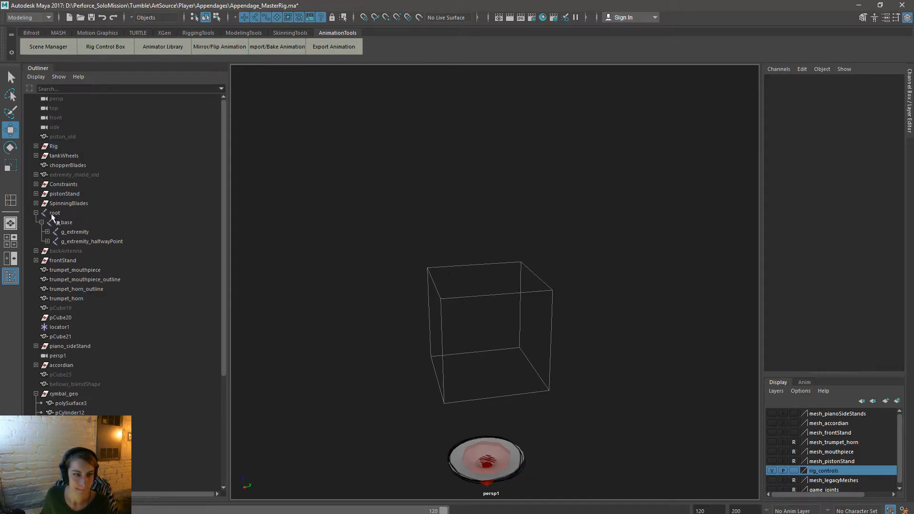
Step: Export all cymbal_geo meshes together with the root, g_base, g_extremity and g_extremity_halfwayPoint joints in the retracted pose
{"action": "scroll", "coordinate": [164, 366], "scroll_direction": "down", "scroll_amount": 5}
{"action": "left_click", "coordinate": [84, 252]}
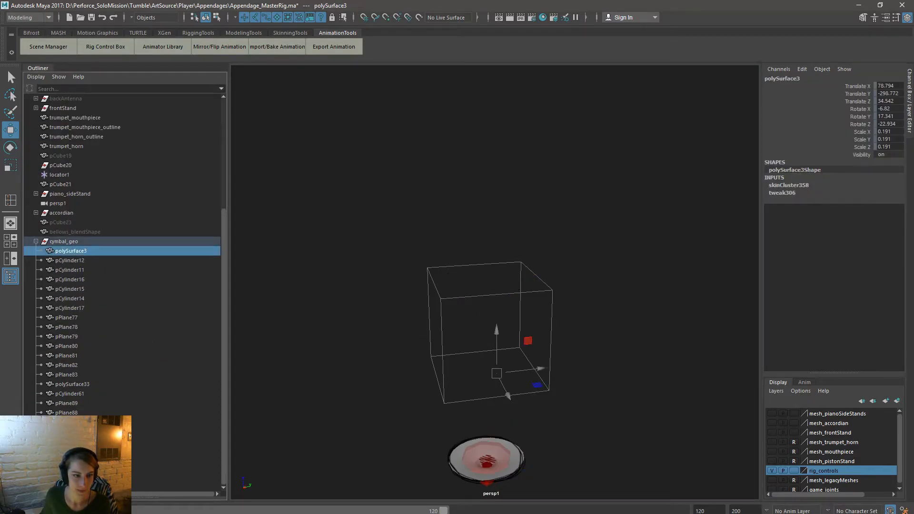
{"action": "left_click", "coordinate": [90, 451], "text": "shift"}
{"action": "scroll", "coordinate": [100, 370], "scroll_direction": "up", "scroll_amount": 6}
{"action": "left_click", "coordinate": [87, 231]}
{"action": "left_click", "coordinate": [85, 240], "text": "shift"}
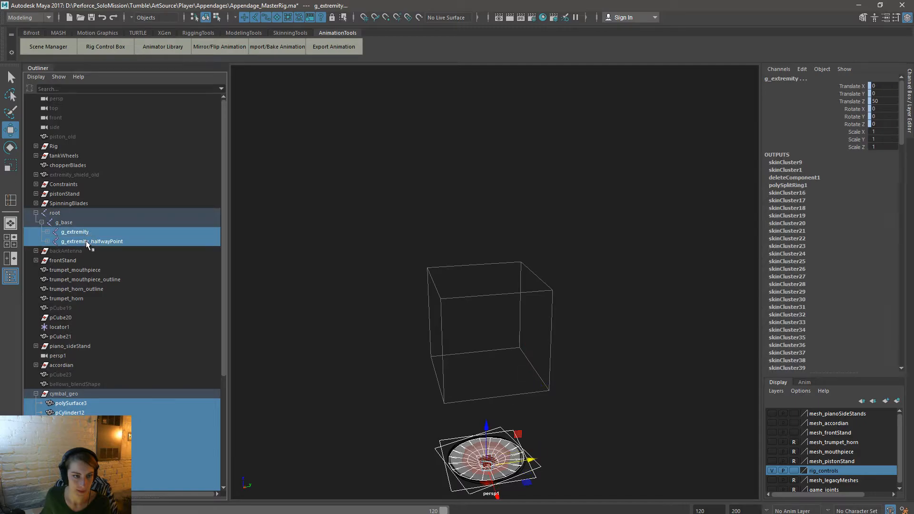
{"action": "left_click", "coordinate": [75, 217], "text": "shift"}
{"action": "key", "text": "space"}
{"action": "left_click", "coordinate": [386, 140]}
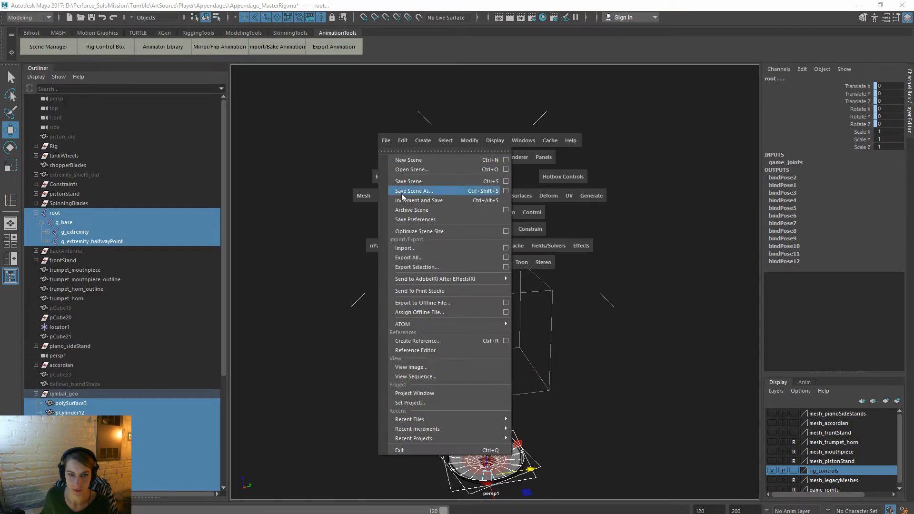
{"action": "left_click", "coordinate": [431, 267]}
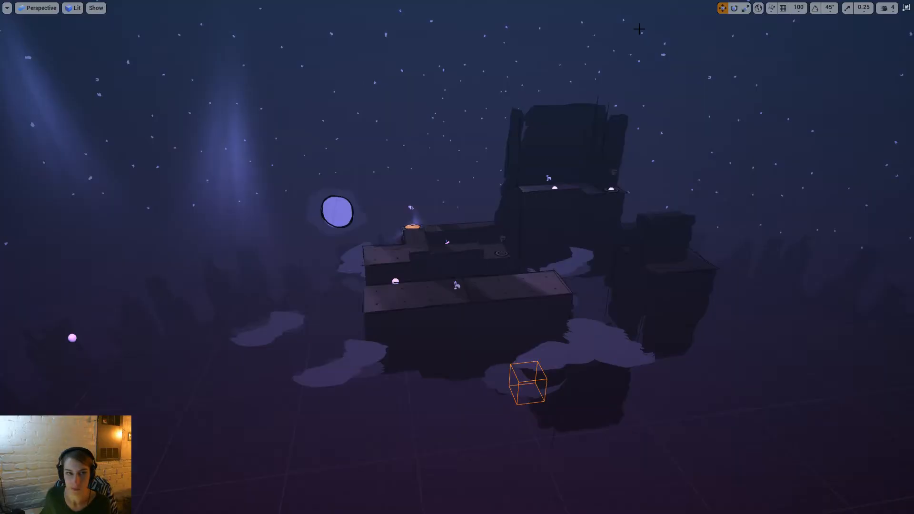
Step: Switch to Unreal Editor, restore the full editor layout, and reimport the Appendage_Drummer_Cymbal skeletal mesh
{"action": "left_click", "coordinate": [906, 7]}
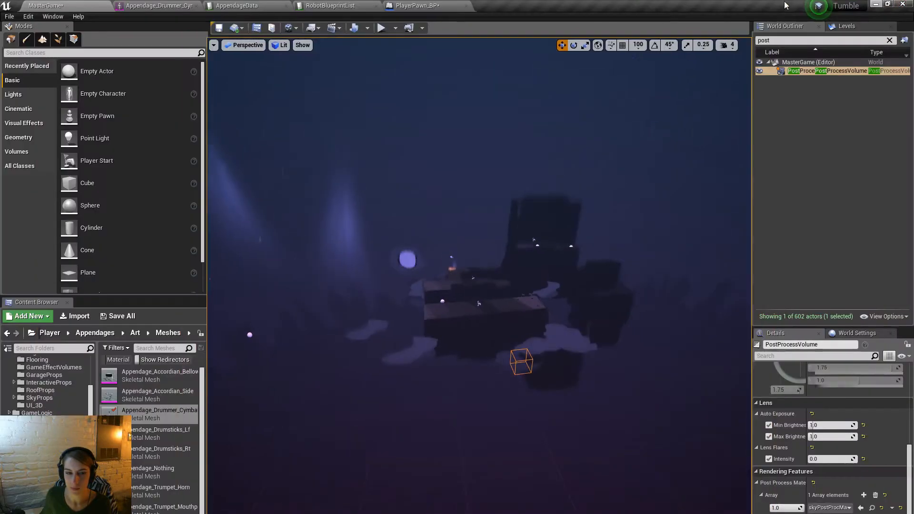
{"action": "right_click", "coordinate": [157, 410]}
{"action": "left_click", "coordinate": [204, 165]}
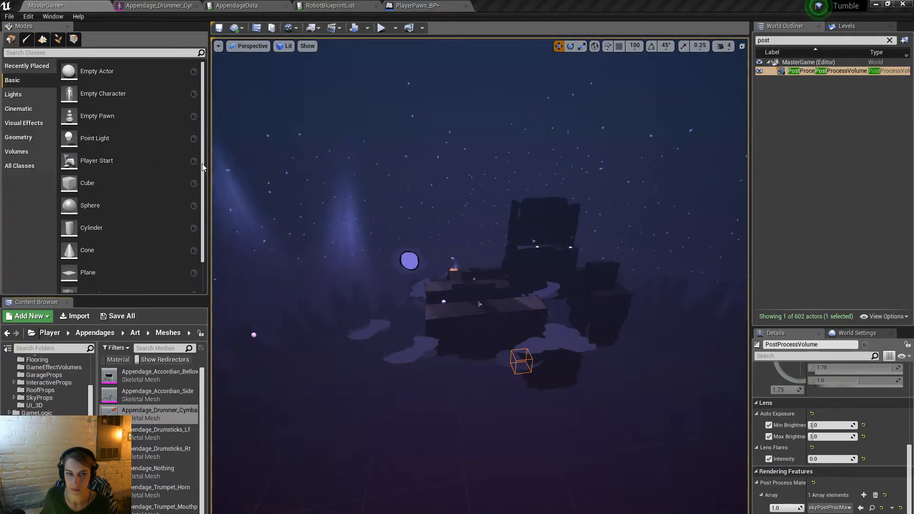
Step: Play the game with the modified blueprints compiled, start a level, check the reimported cymbal from another angle, and stop playing
{"action": "left_click", "coordinate": [381, 27]}
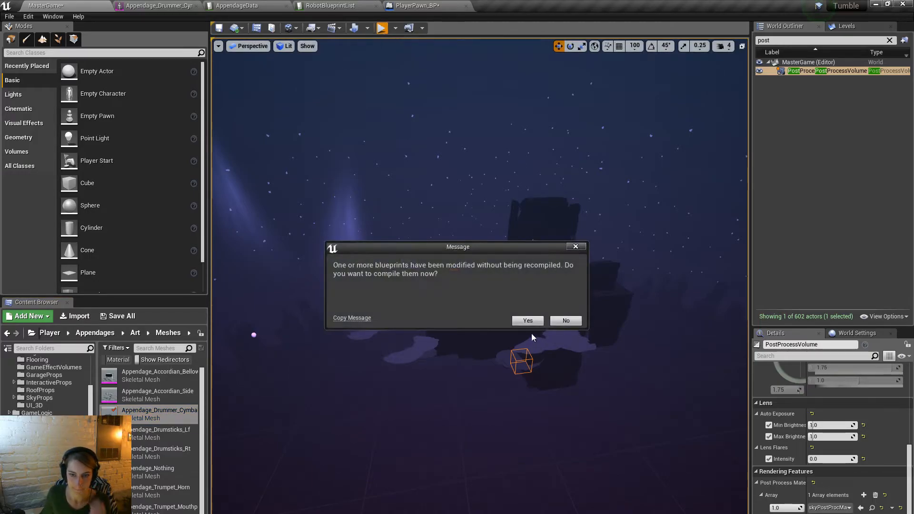
{"action": "left_click", "coordinate": [526, 320]}
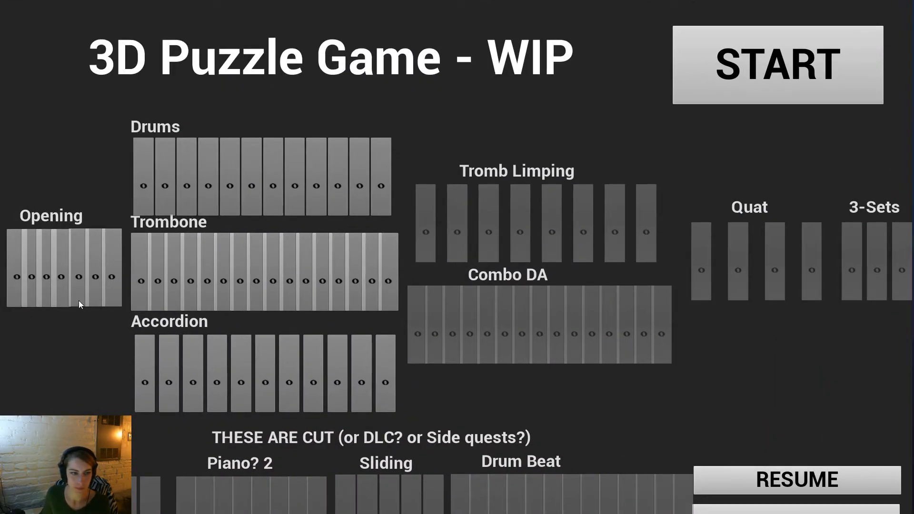
{"action": "left_click", "coordinate": [304, 410]}
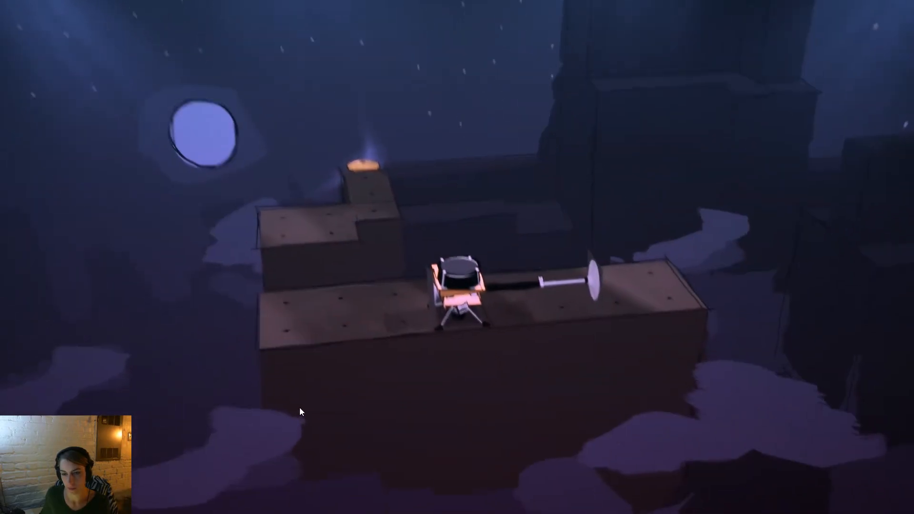
{"action": "left_click_drag", "start_coordinate": [601, 379], "coordinate": [736, 370]}
{"action": "key", "text": "Escape"}
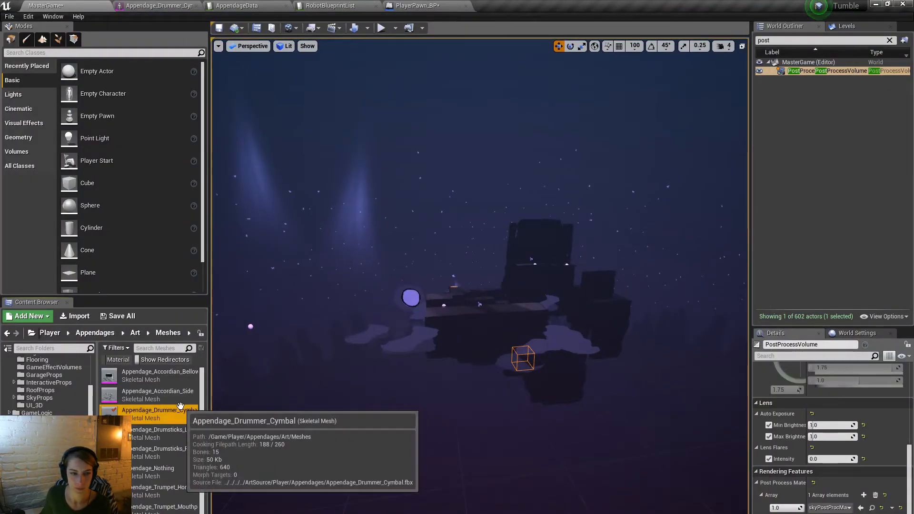
Step: Open the Appendage_Drummer_Cymbal mesh and assign the Outline_Circle_Thick material to its empty Element 4 slot
{"action": "double_click", "coordinate": [128, 406]}
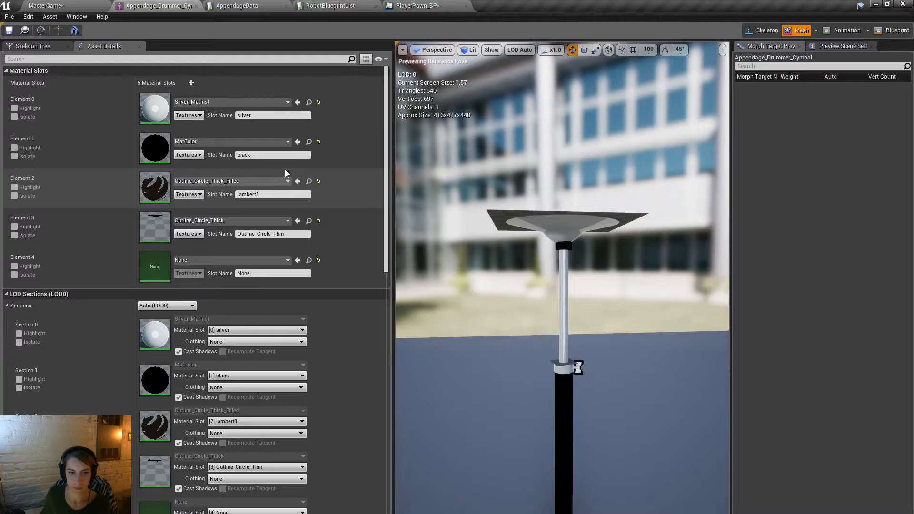
{"action": "middle_click_drag", "start_coordinate": [573, 322], "coordinate": [577, 233]}
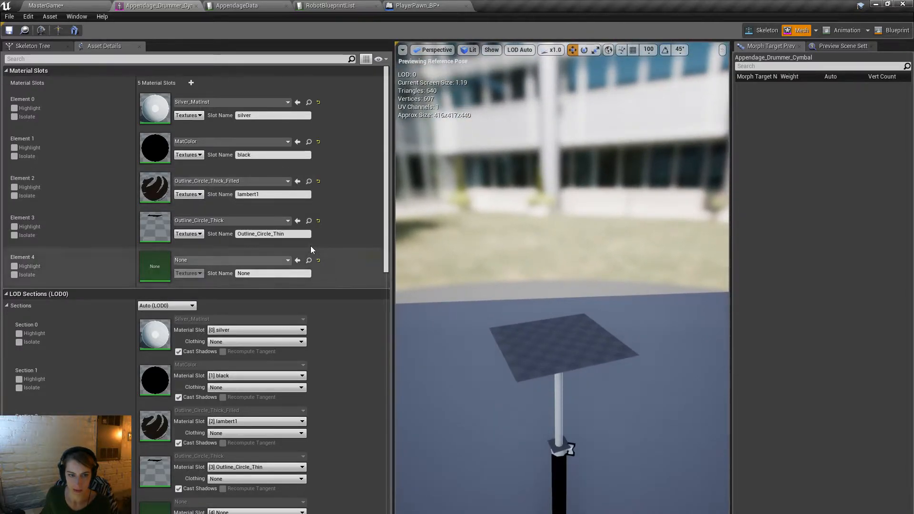
{"action": "left_click", "coordinate": [309, 221]}
{"action": "left_click", "coordinate": [418, 5]}
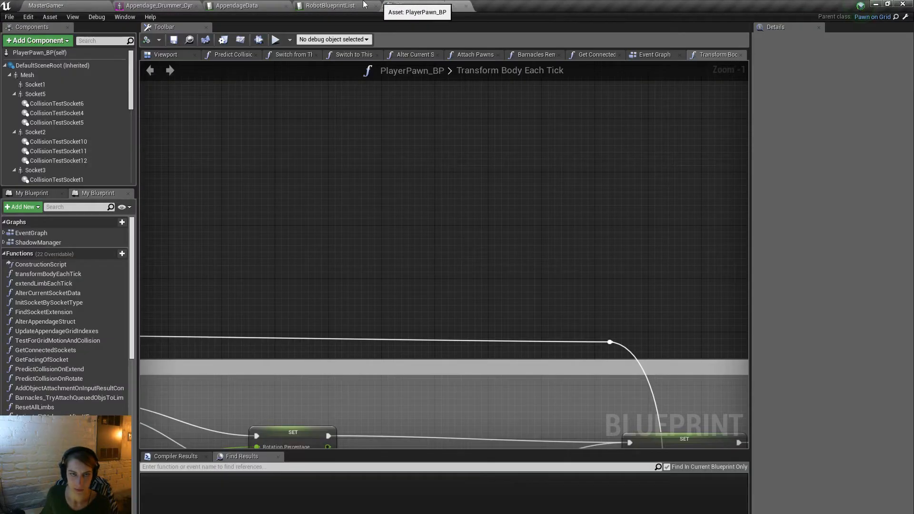
{"action": "left_click", "coordinate": [159, 5]}
{"action": "left_click", "coordinate": [298, 260]}
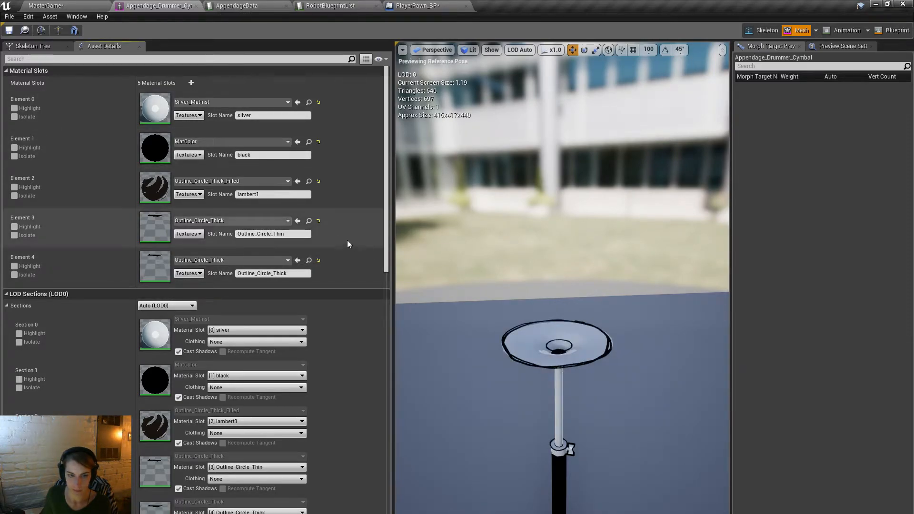
Step: Undock the mesh editor into its own window and assign Element 2's Outline_Circle_Thick_Filled material to Element 3 as well
{"action": "left_click_drag", "start_coordinate": [125, 5], "coordinate": [227, 131]}
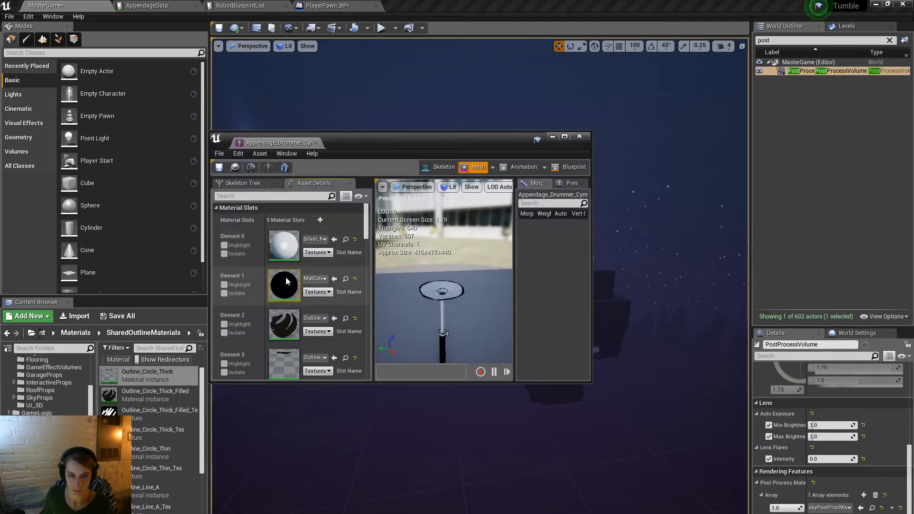
{"action": "scroll", "coordinate": [338, 289], "scroll_direction": "down", "scroll_amount": 2}
{"action": "left_click", "coordinate": [347, 288]}
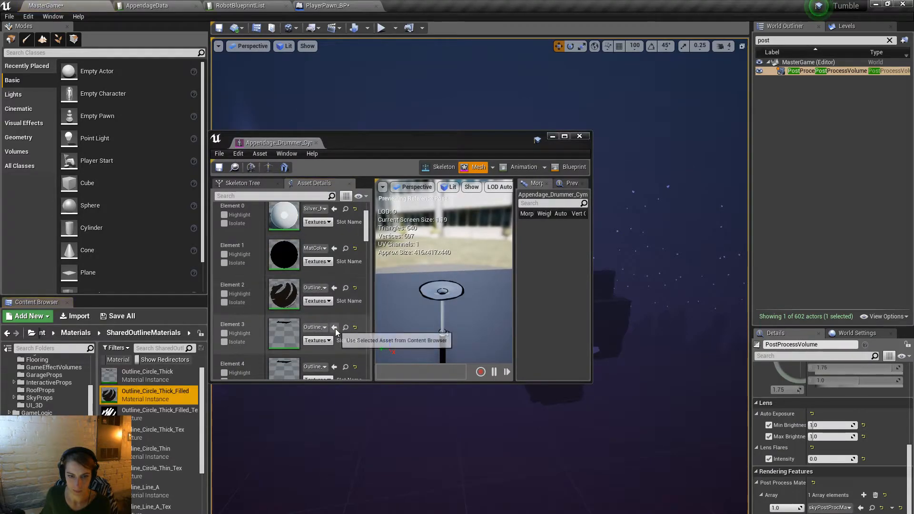
{"action": "left_click", "coordinate": [335, 328]}
Step: Search the materials for "line" and assign Outline_Line_A to Element 2
{"action": "left_click", "coordinate": [323, 288]}
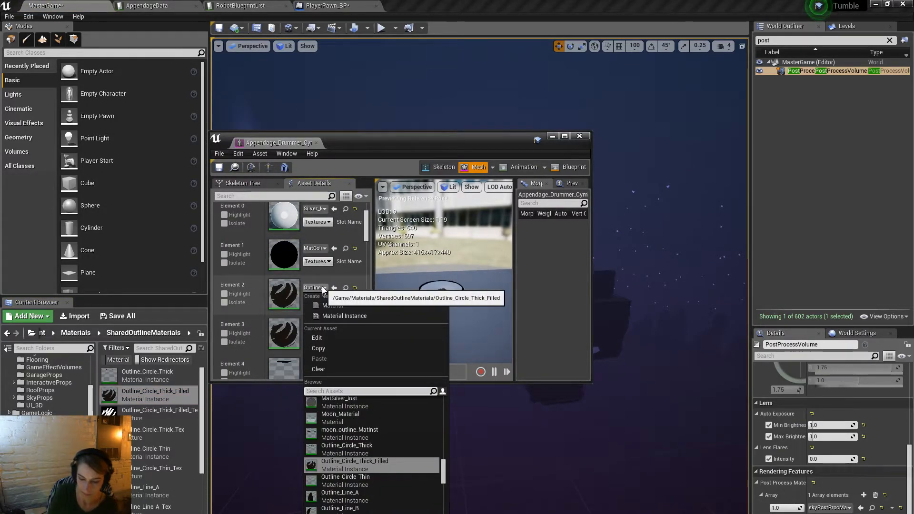
{"action": "type", "text": "line"}
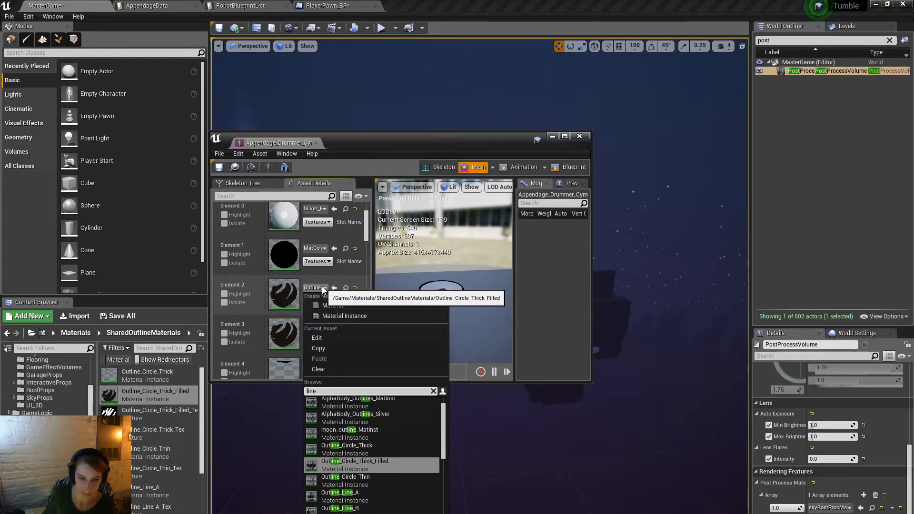
{"action": "left_click", "coordinate": [340, 494]}
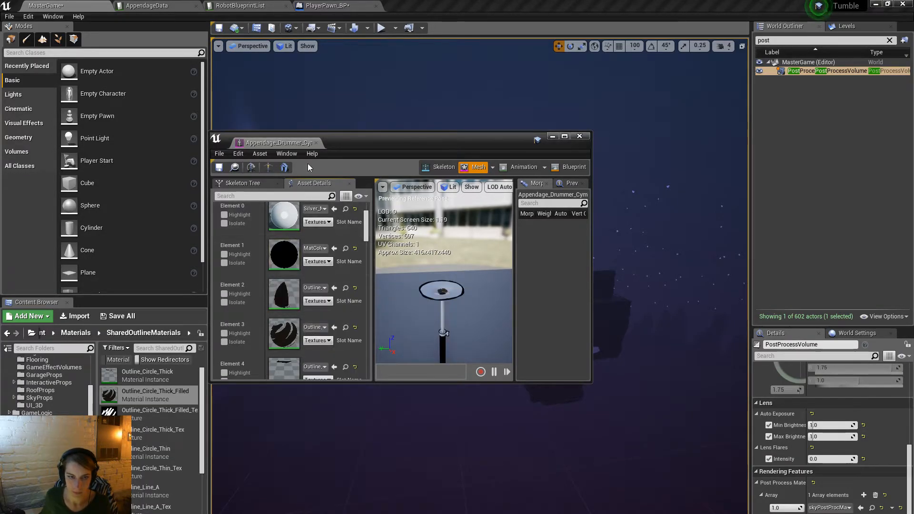
Step: Dock the mesh editor back into the main window and examine the outline planes along the cymbal's pole
{"action": "left_click_drag", "start_coordinate": [307, 144], "coordinate": [442, 7]}
{"action": "middle_click_drag", "start_coordinate": [562, 229], "coordinate": [571, 305]}
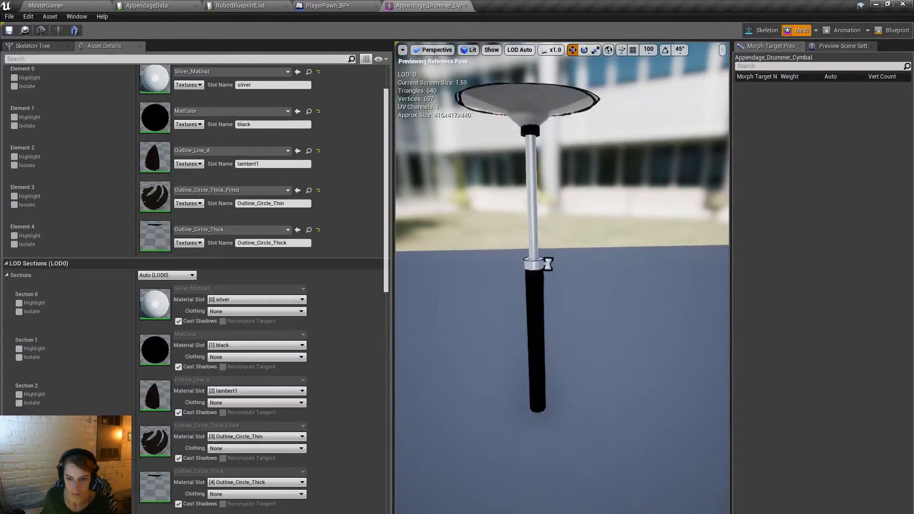
{"action": "right_click_drag", "start_coordinate": [561, 276], "coordinate": [489, 226]}
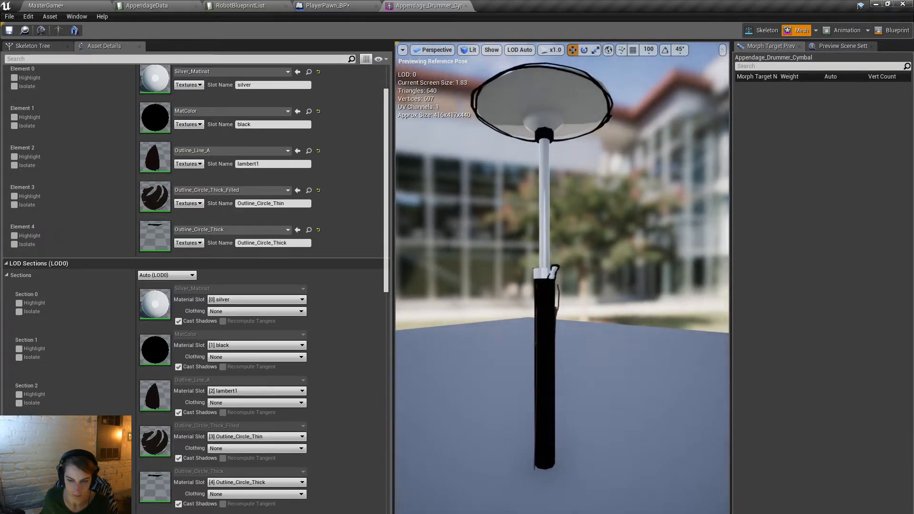
{"action": "scroll", "coordinate": [526, 186], "scroll_direction": "up", "scroll_amount": 2}
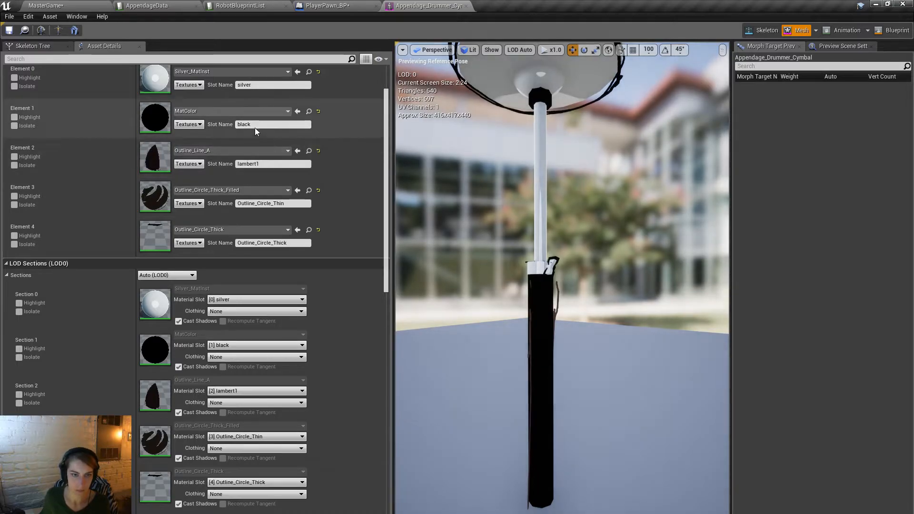
{"action": "scroll", "coordinate": [258, 228], "scroll_direction": "up", "scroll_amount": 2}
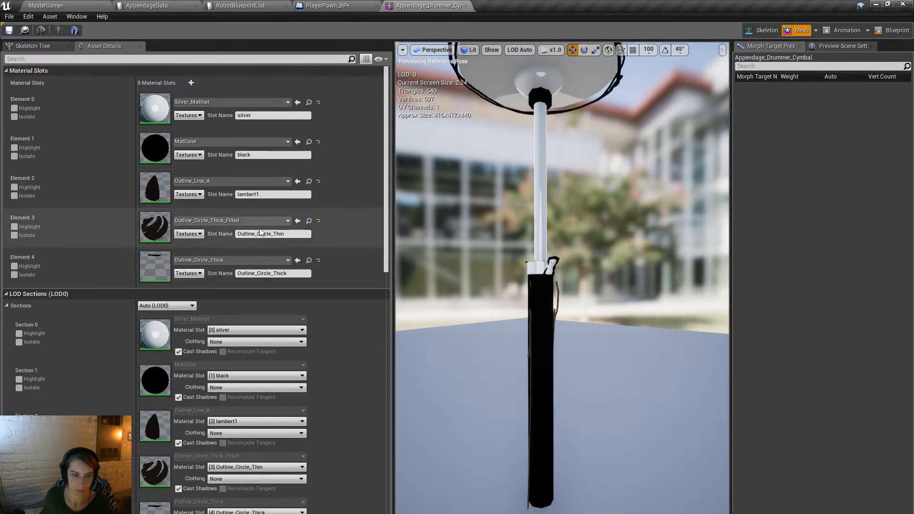
Step: Assign Outline_Line_B to Element 2, inspect the pole's outlines up close, and return to the MasterGame level
{"action": "left_click", "coordinate": [273, 184]}
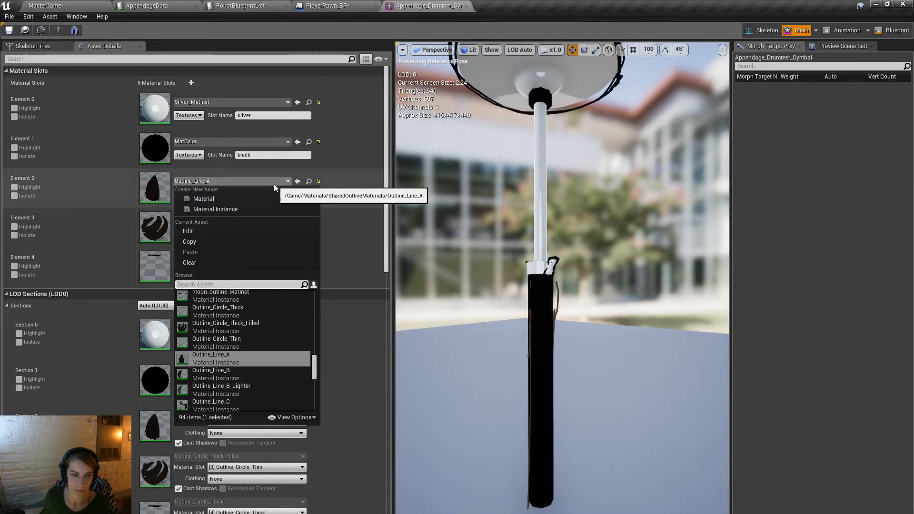
{"action": "left_click", "coordinate": [253, 373]}
{"action": "left_click_drag", "start_coordinate": [579, 350], "coordinate": [680, 361], "text": "alt"}
{"action": "right_click_drag", "start_coordinate": [681, 362], "coordinate": [562, 353]}
{"action": "key", "text": "w"}
{"action": "key", "text": "e"}
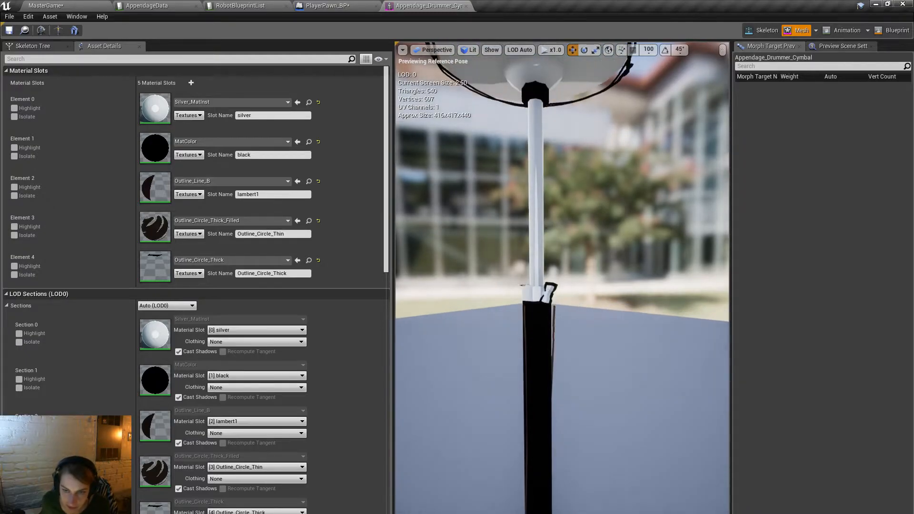
{"action": "left_click", "coordinate": [105, 5]}
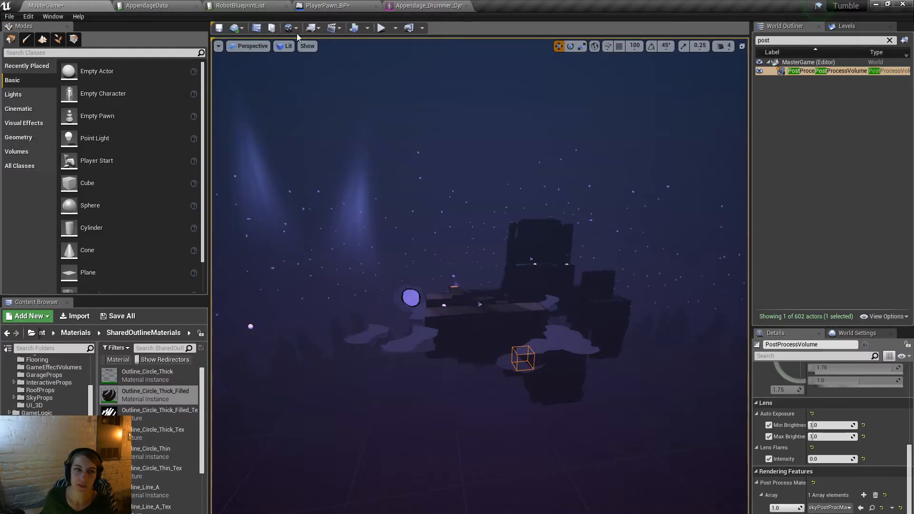
Step: Play the MasterGame level full screen and load a puzzle from the Opening set
{"action": "left_click", "coordinate": [381, 28]}
{"action": "left_click", "coordinate": [541, 322]}
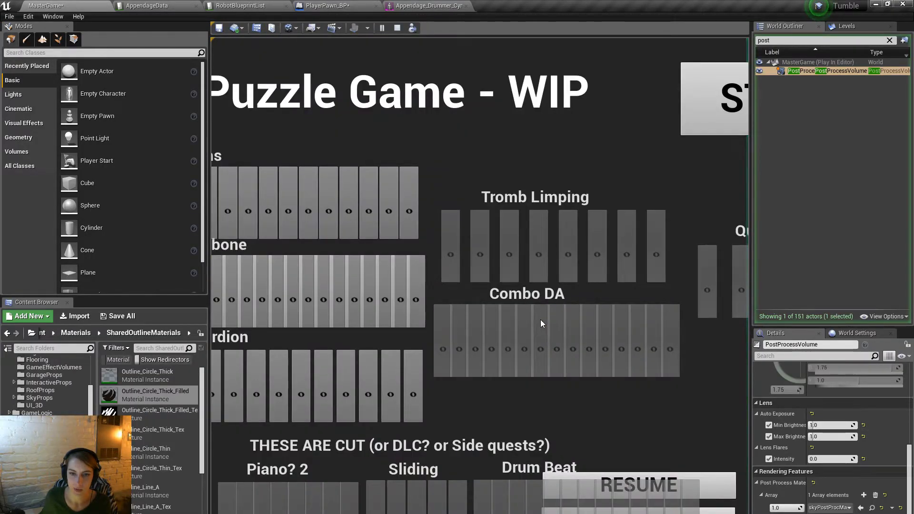
{"action": "key", "text": "F11"}
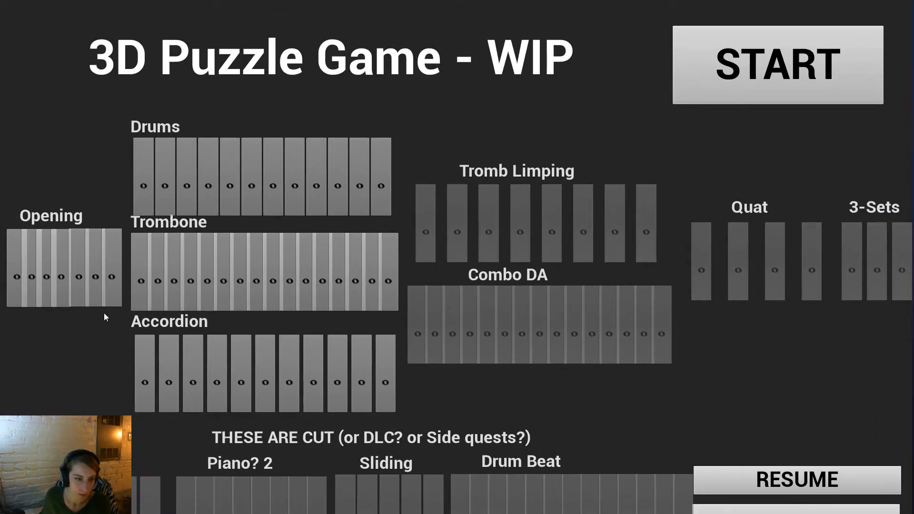
{"action": "left_click", "coordinate": [82, 298]}
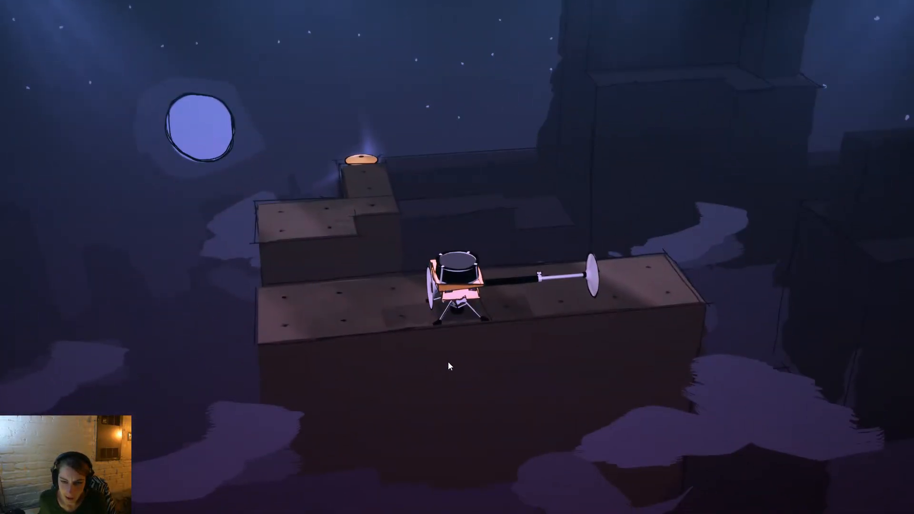
Step: Check the cymbal stand in-game by tilting the camera and tumbling the drummer, and end the play session with the editor layout restored
{"action": "left_click_drag", "start_coordinate": [448, 362], "coordinate": [466, 366]}
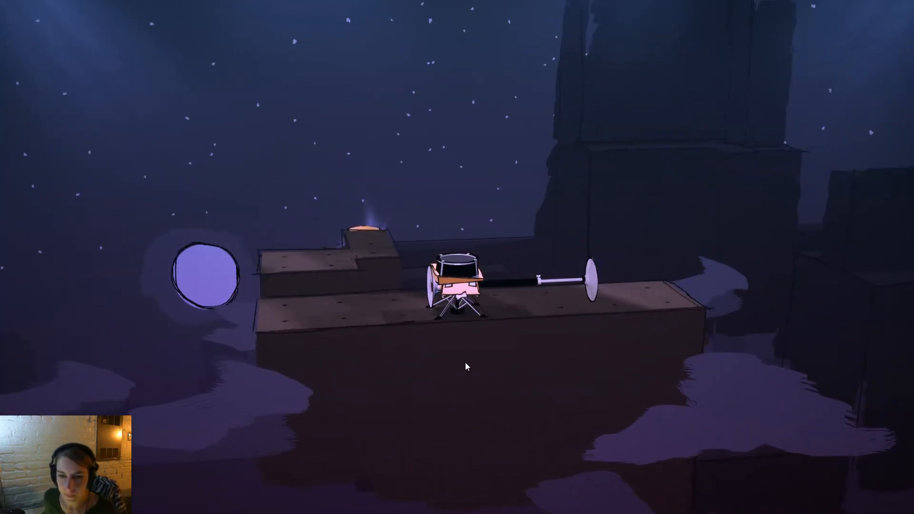
{"action": "key", "text": "a"}
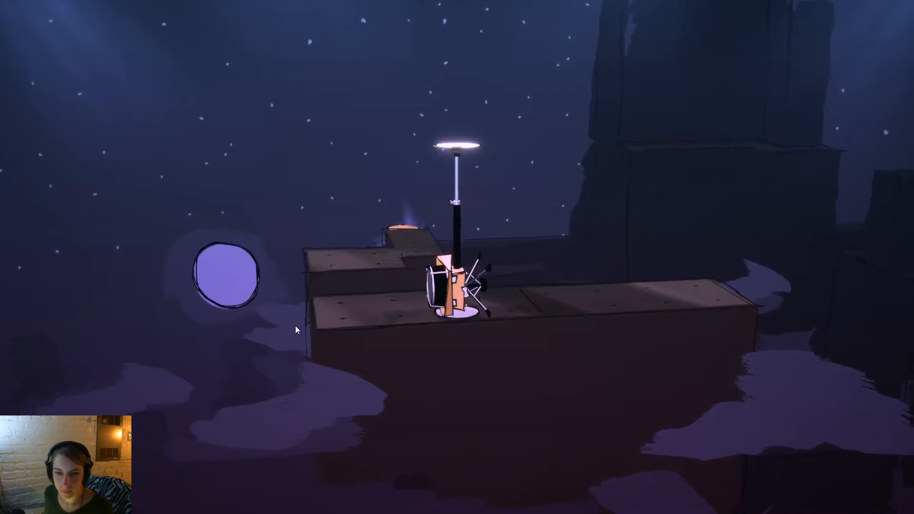
{"action": "left_click_drag", "start_coordinate": [295, 325], "coordinate": [241, 338]}
{"action": "key", "text": "Escape"}
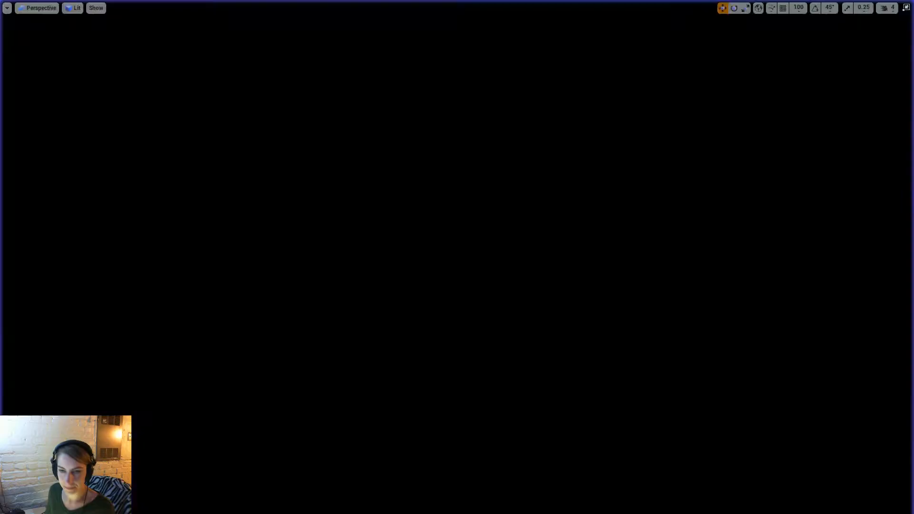
{"action": "left_click", "coordinate": [905, 8]}
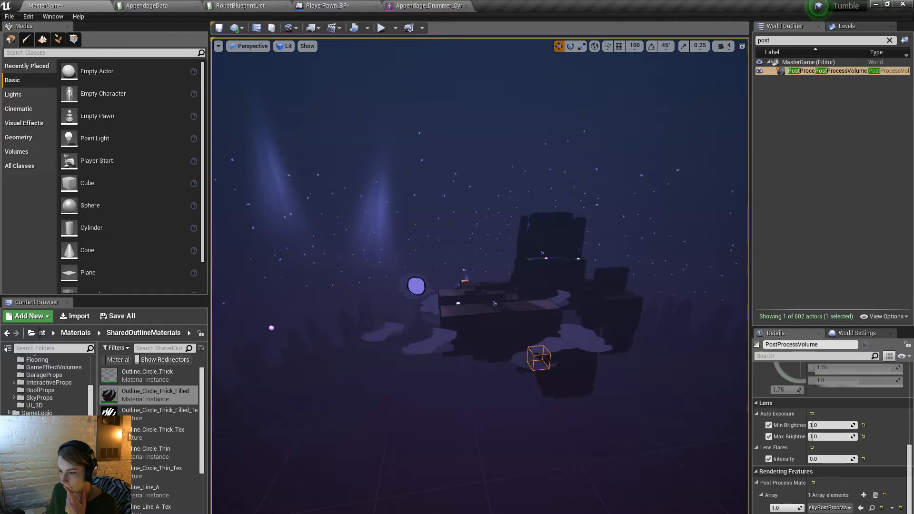
Step: Switch to Maya and extend the cymbal stand by setting extremity_control's Translate Z to 400
{"action": "key", "text": "super+d"}
{"action": "key", "text": "super+d"}
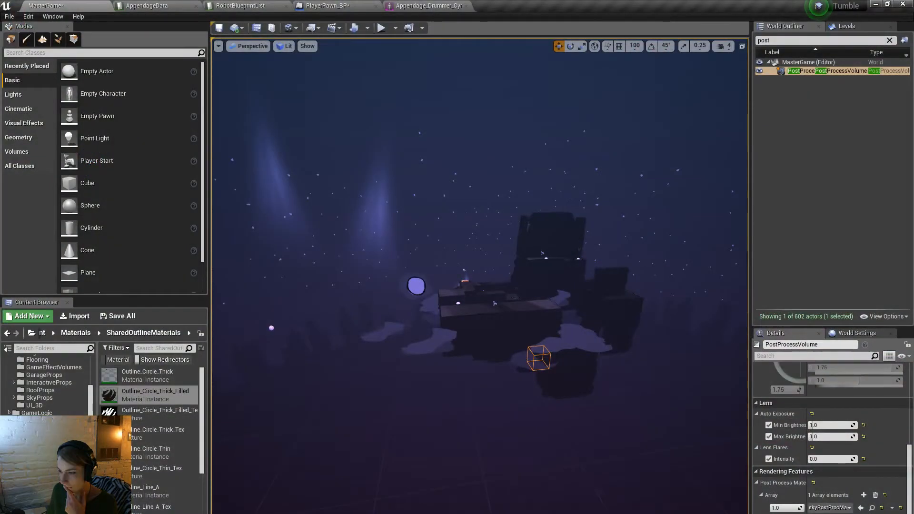
{"action": "key", "text": "alt+Tab"}
{"action": "left_click", "coordinate": [556, 443]}
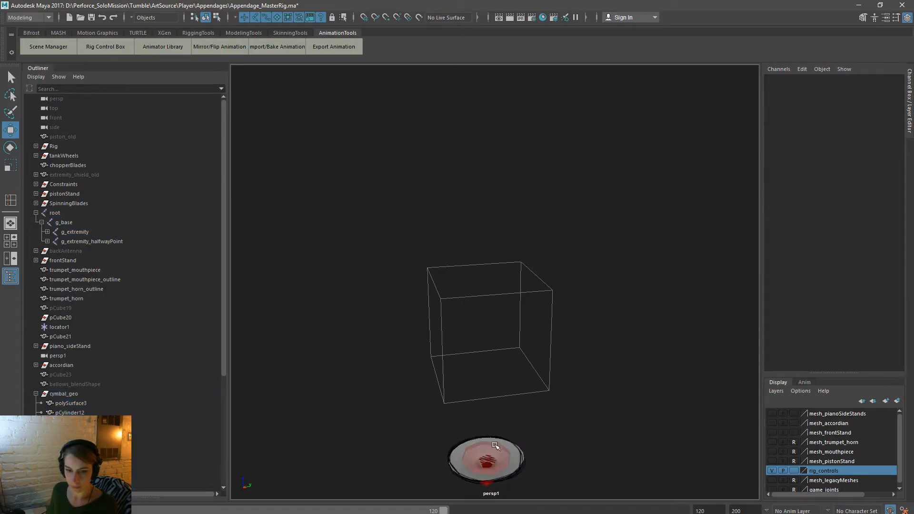
{"action": "left_click", "coordinate": [493, 446]}
{"action": "left_click_drag", "start_coordinate": [492, 419], "coordinate": [510, 133]}
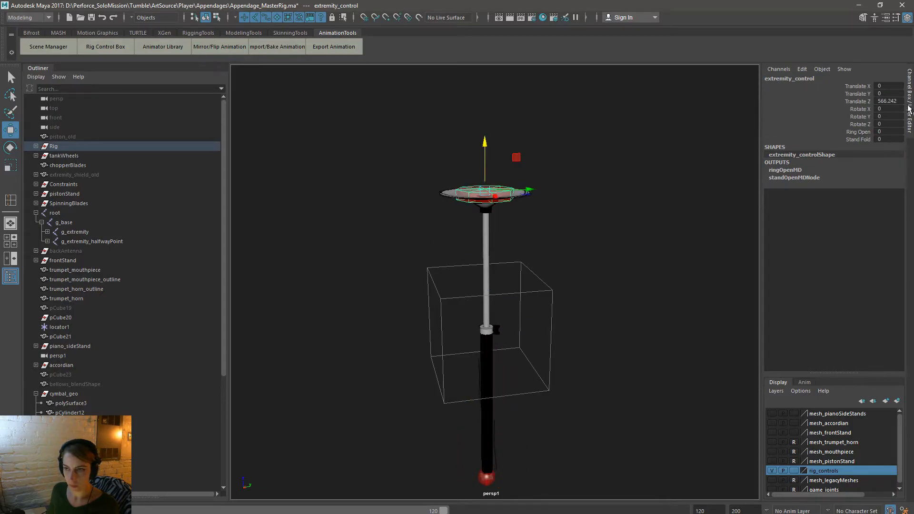
{"action": "key", "text": "Return"}
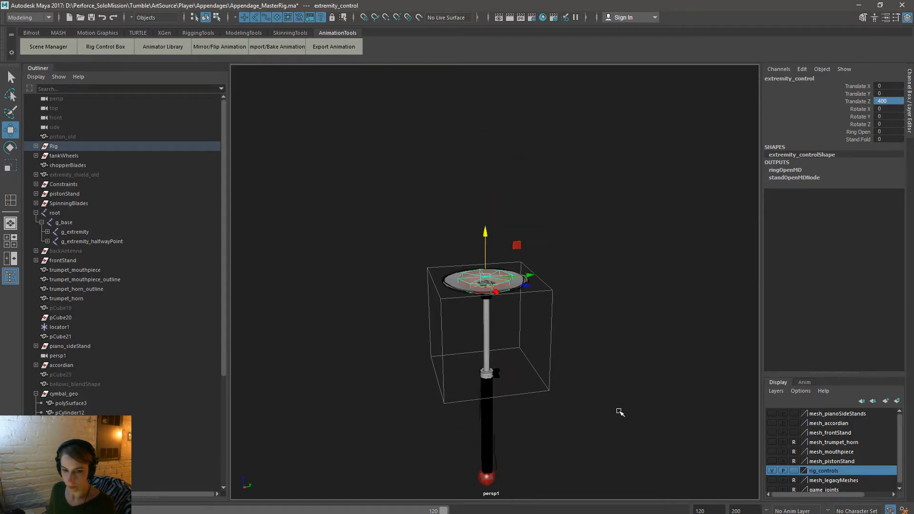
Step: Unbind the skin from the short outline plane beside the base of the cymbal pole and duplicate the plane in place
{"action": "left_click", "coordinate": [563, 441]}
{"action": "middle_click_drag", "start_coordinate": [534, 450], "coordinate": [534, 302], "text": "alt"}
{"action": "right_click_drag", "start_coordinate": [390, 302], "coordinate": [516, 398], "text": "alt"}
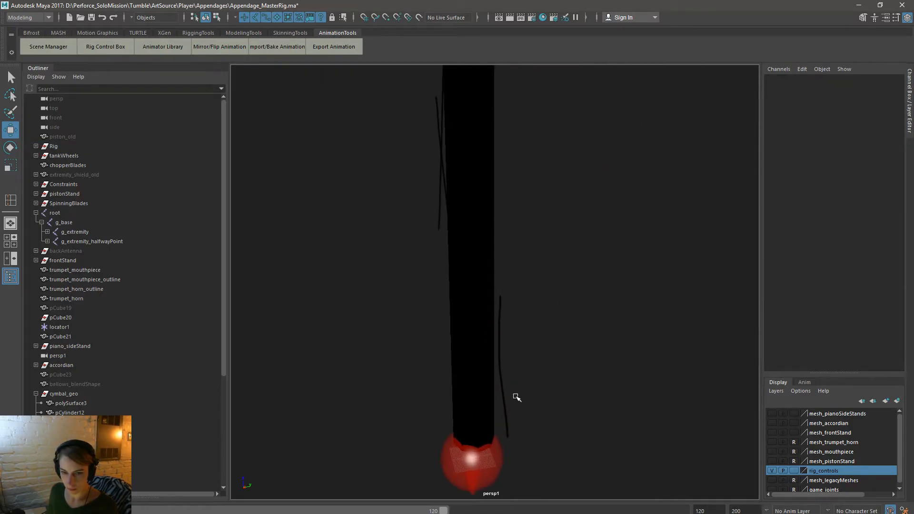
{"action": "left_click", "coordinate": [511, 412]}
{"action": "left_click_drag", "start_coordinate": [648, 422], "coordinate": [425, 420], "text": "alt"}
{"action": "key", "text": "space"}
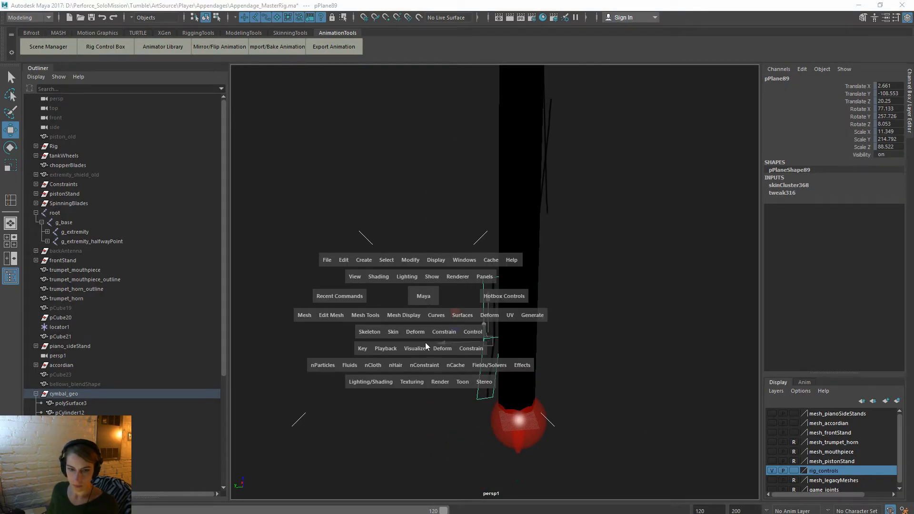
{"action": "left_click", "coordinate": [393, 331]}
{"action": "left_click", "coordinate": [420, 127]}
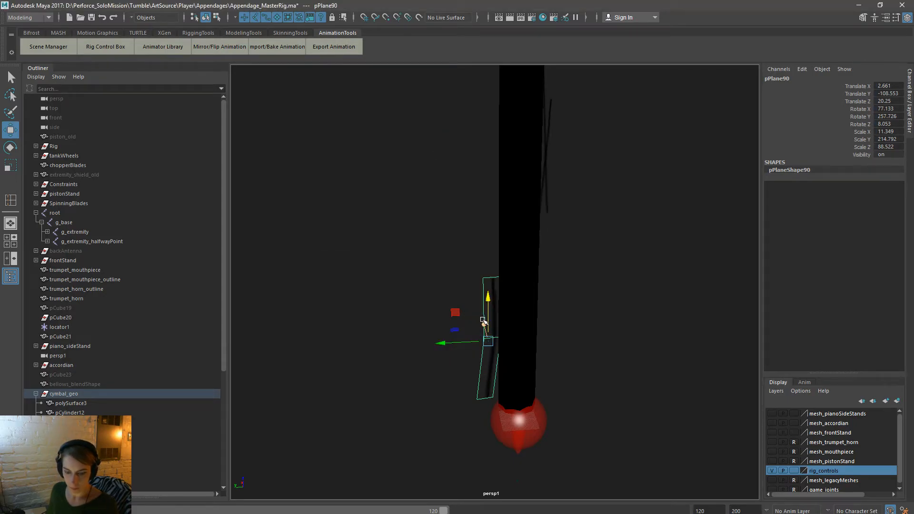
Step: Reverse the normals of the short outline plane's duplicate
{"action": "key", "text": "space"}
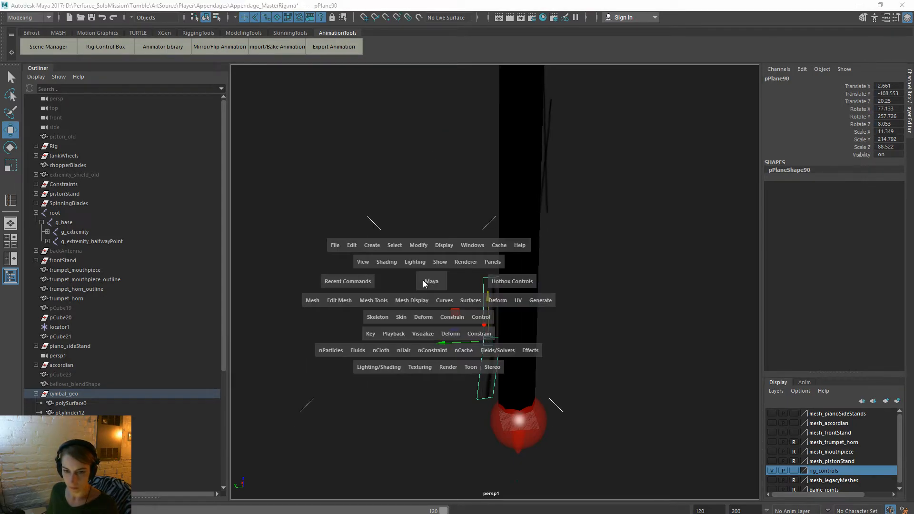
{"action": "left_click", "coordinate": [373, 300]}
{"action": "left_click", "coordinate": [373, 299]}
{"action": "key", "text": "space"}
{"action": "left_click", "coordinate": [403, 317]}
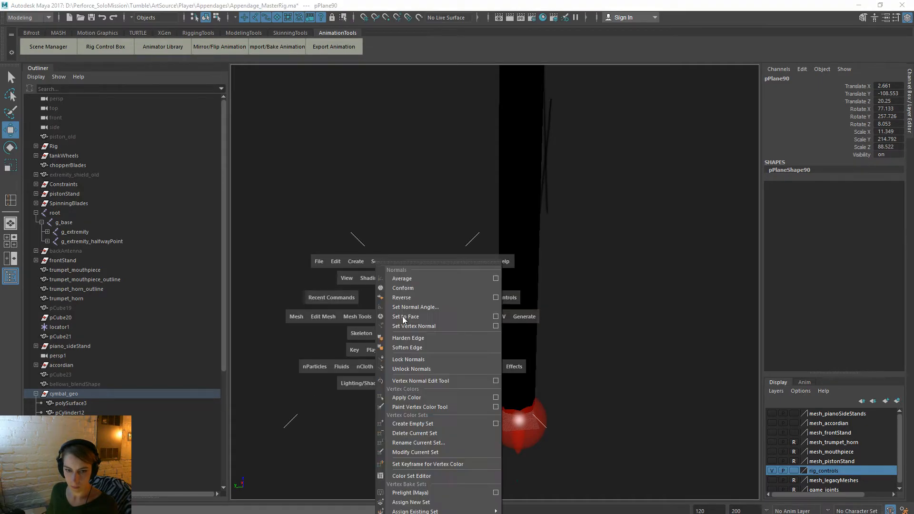
{"action": "left_click", "coordinate": [406, 300]}
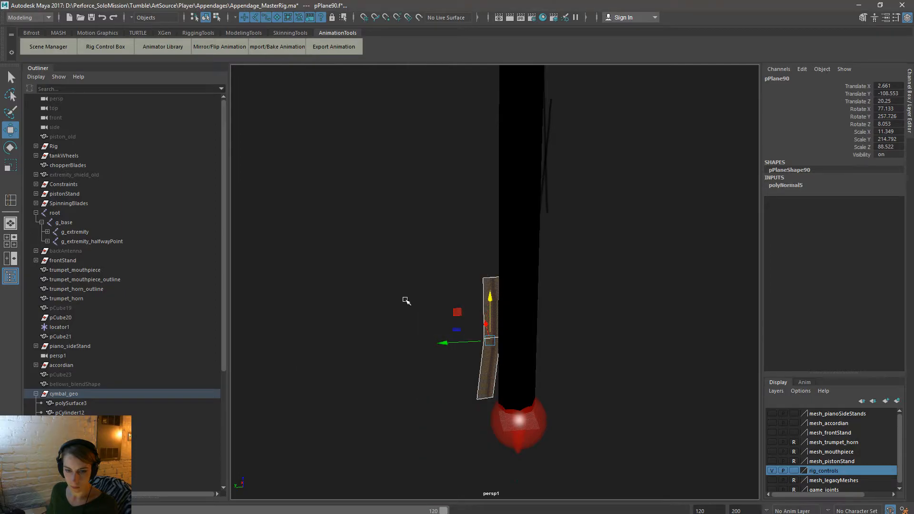
Step: Duplicate both short outline planes, rotate the copies to about 182 degrees in Y, and move them to about 15.4 in Translate Z
{"action": "left_click", "coordinate": [451, 319]}
{"action": "right_click", "coordinate": [492, 314]}
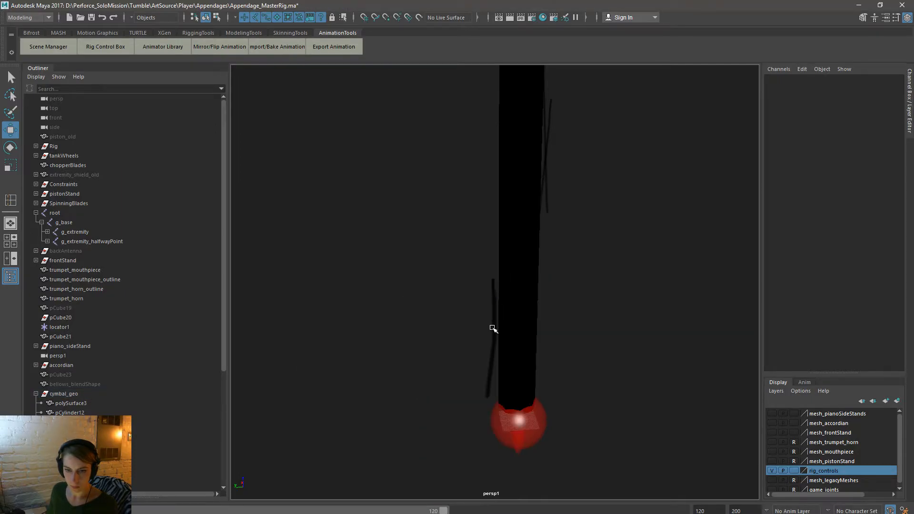
{"action": "left_click", "coordinate": [494, 348]}
{"action": "left_click_drag", "start_coordinate": [455, 371], "coordinate": [484, 393], "text": "shift"}
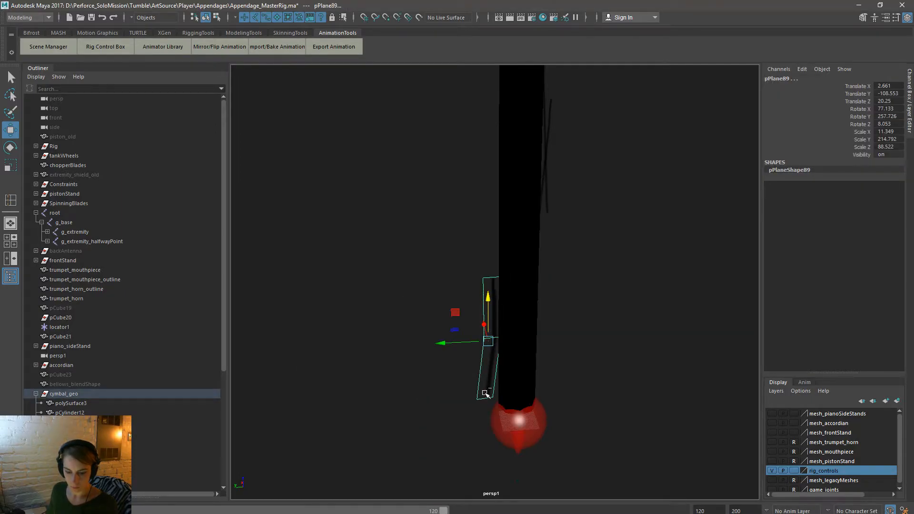
{"action": "key", "text": "e"}
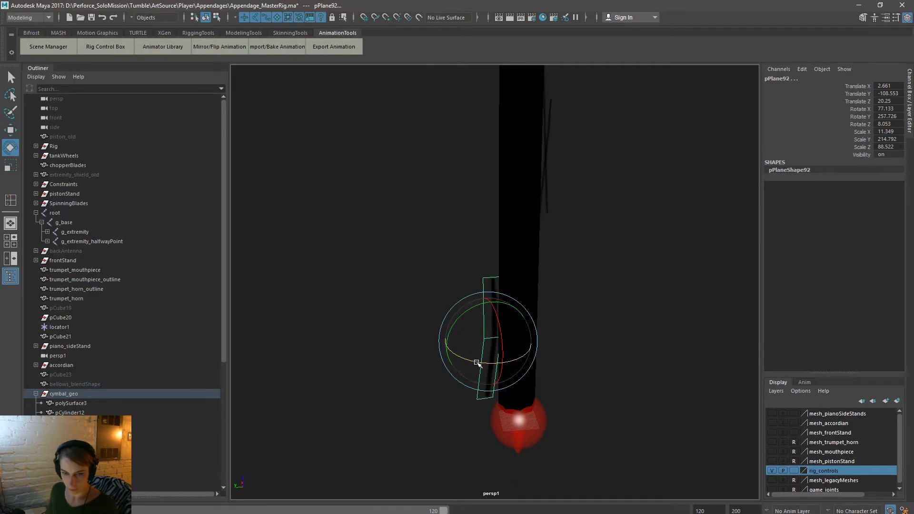
{"action": "left_click_drag", "start_coordinate": [476, 362], "coordinate": [515, 357]}
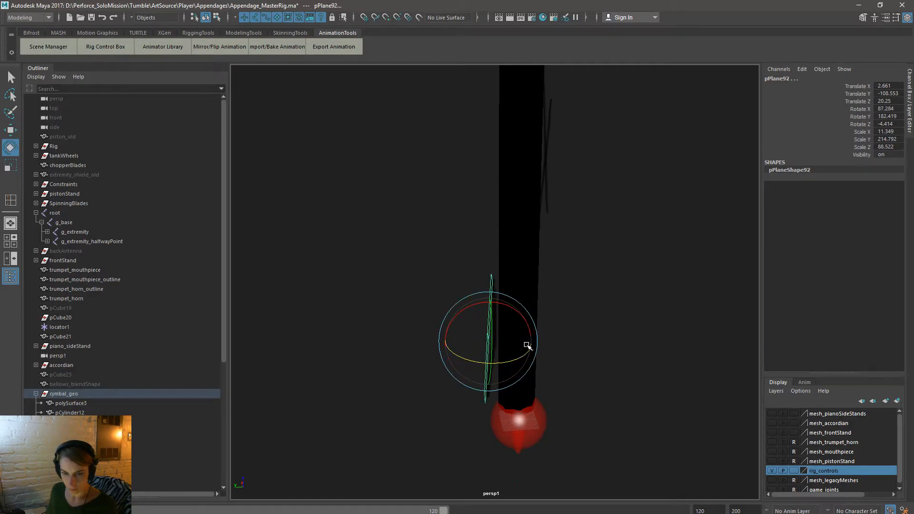
{"action": "key", "text": "w"}
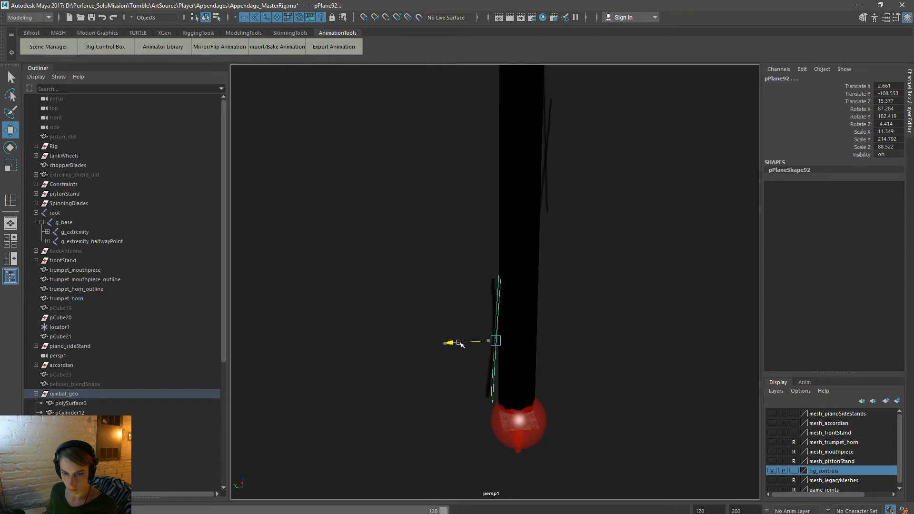
Step: Move the end vertices of the rotated short planes outward so they bend away from the pole, and return to object selection
{"action": "left_click", "coordinate": [215, 18]}
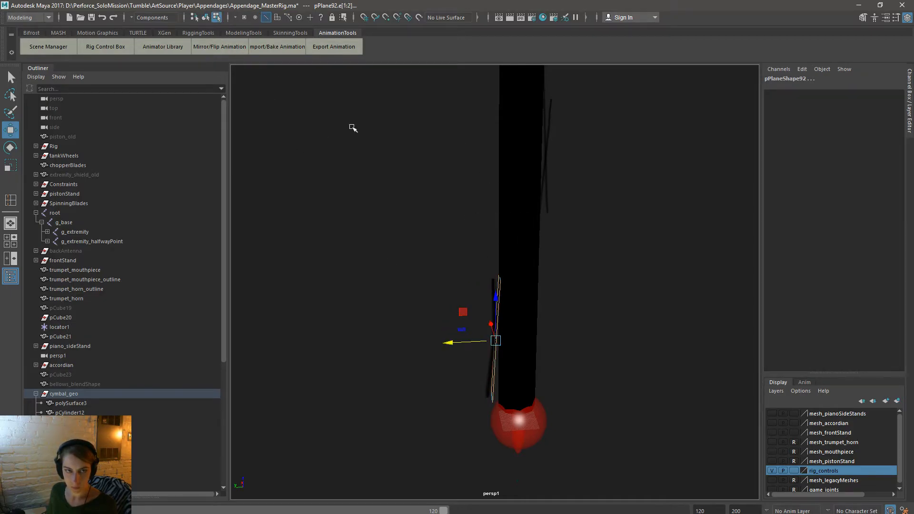
{"action": "right_click_drag", "start_coordinate": [496, 295], "coordinate": [452, 288]}
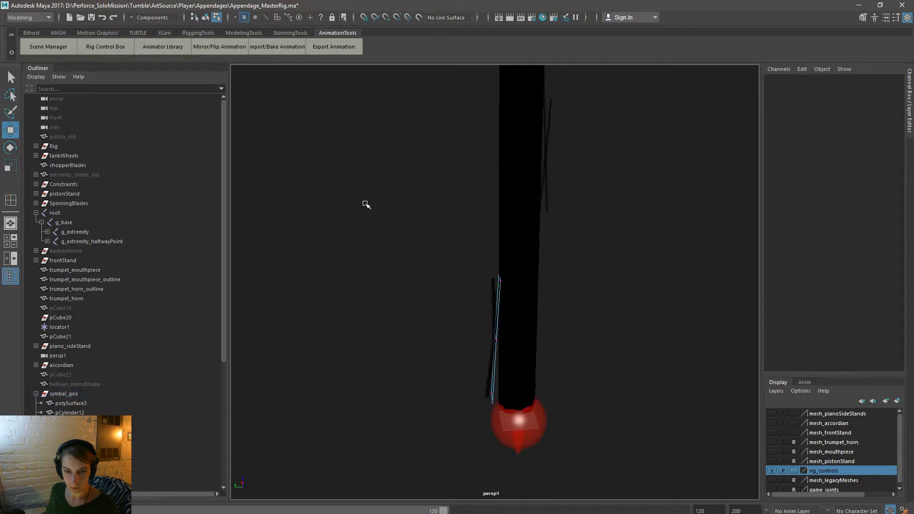
{"action": "left_click_drag", "start_coordinate": [339, 170], "coordinate": [557, 389]}
{"action": "left_click", "coordinate": [564, 388]}
{"action": "left_click", "coordinate": [207, 17]}
{"action": "left_click", "coordinate": [216, 17]}
{"action": "left_click_drag", "start_coordinate": [376, 148], "coordinate": [610, 484]}
{"action": "left_click_drag", "start_coordinate": [475, 342], "coordinate": [327, 364]}
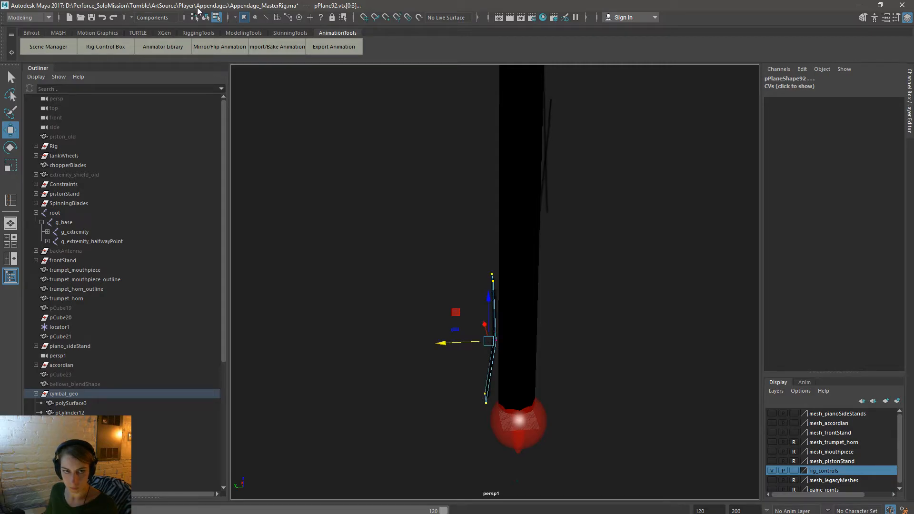
{"action": "left_click", "coordinate": [205, 17]}
Step: Unbind the skin from the long outline plane along the lower pole and shift it outward to a Translate X of about 17.98
{"action": "left_click", "coordinate": [481, 316]}
{"action": "left_click_drag", "start_coordinate": [482, 316], "coordinate": [373, 409], "text": "alt"}
{"action": "left_click", "coordinate": [531, 350]}
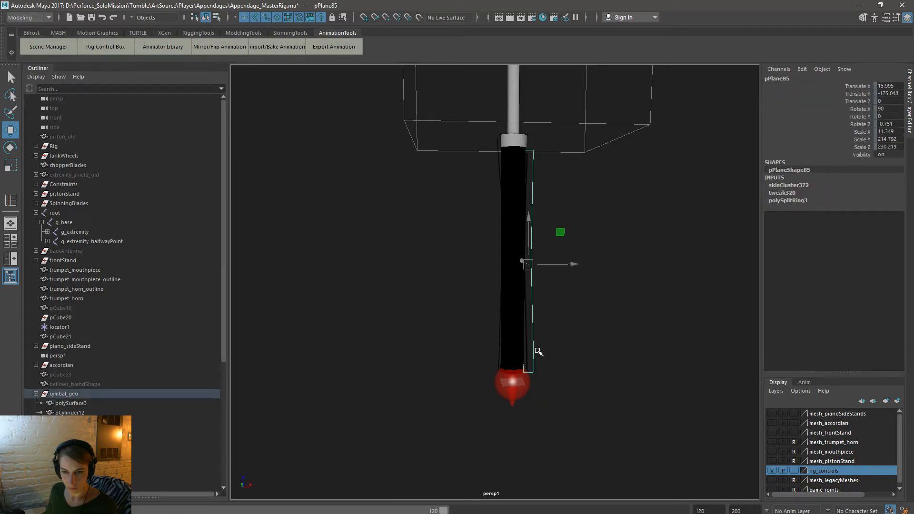
{"action": "left_click", "coordinate": [560, 263]}
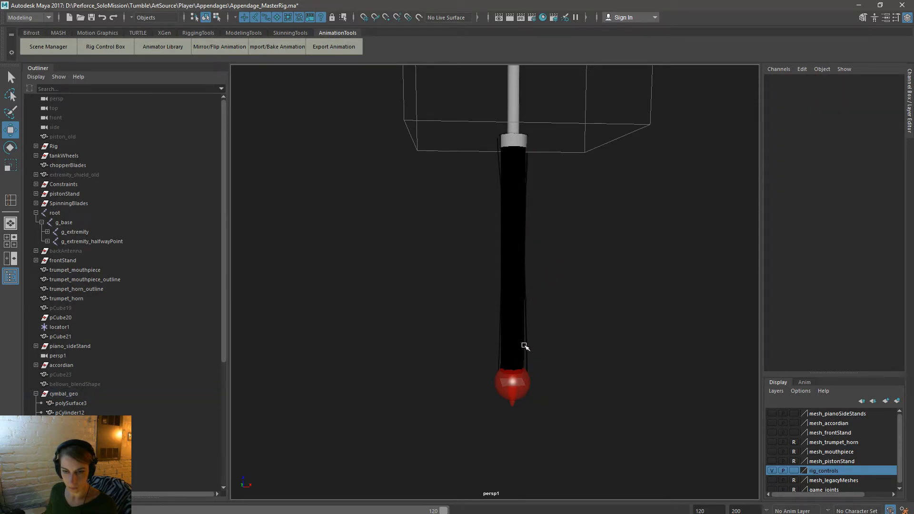
{"action": "left_click", "coordinate": [525, 346]}
{"action": "key", "text": "space"}
{"action": "left_click", "coordinate": [474, 327]}
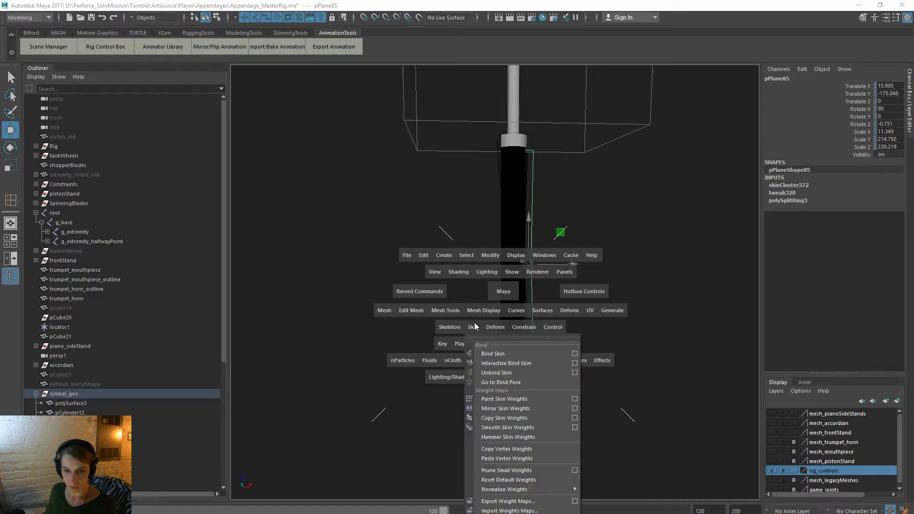
{"action": "left_click", "coordinate": [496, 372]}
{"action": "left_click_drag", "start_coordinate": [575, 265], "coordinate": [580, 265]}
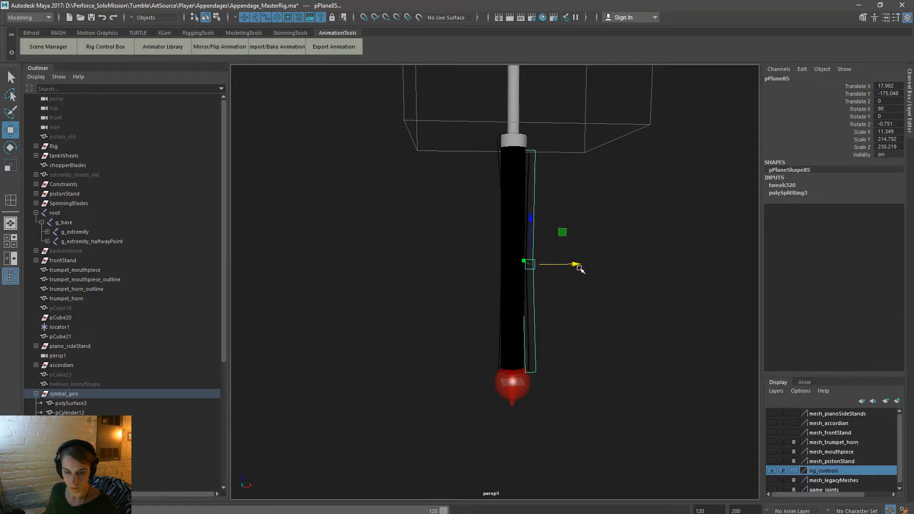
Step: Duplicate the long outline plane and reverse the copy's normals
{"action": "key", "text": "ctrl+d"}
{"action": "key", "text": "space"}
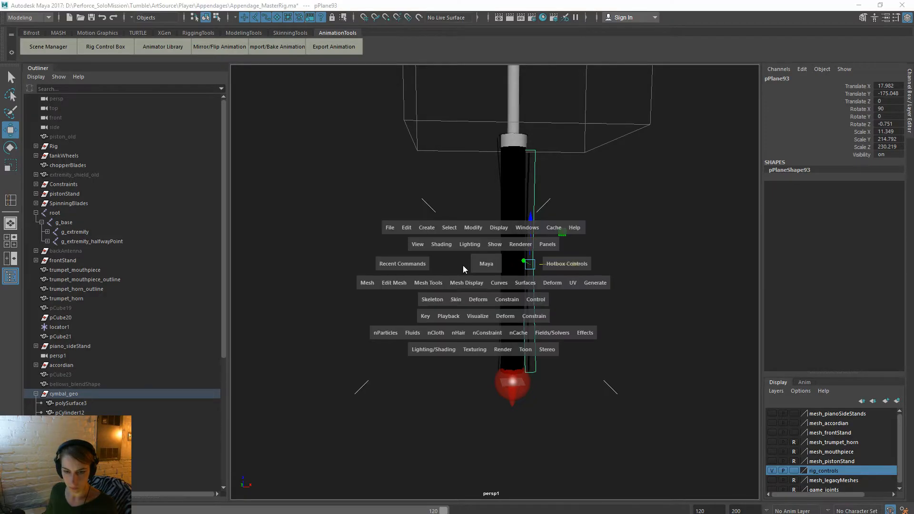
{"action": "left_click", "coordinate": [461, 283]}
{"action": "left_click", "coordinate": [472, 289]}
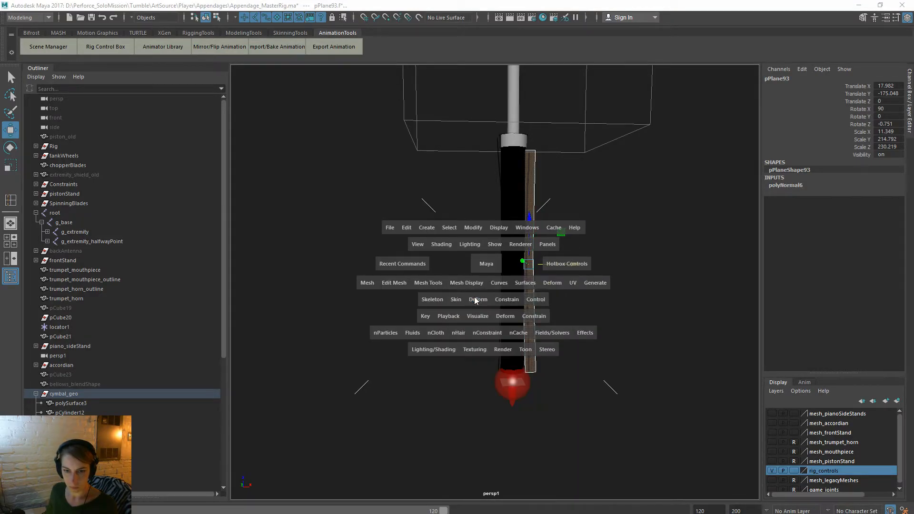
Step: Duplicate both long outline planes, rotate the copies to -75 degrees in Y, and move them to about 14.57 in Translate X
{"action": "left_click", "coordinate": [533, 256]}
{"action": "left_click", "coordinate": [531, 254]}
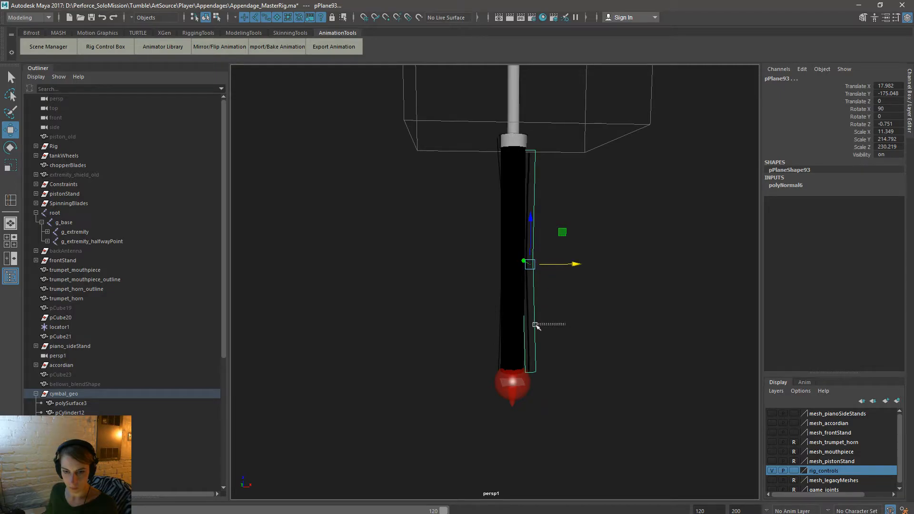
{"action": "left_click_drag", "start_coordinate": [534, 324], "coordinate": [532, 326]}
{"action": "key", "text": "ctrl+d"}
{"action": "left_click_drag", "start_coordinate": [637, 332], "coordinate": [561, 341], "text": "alt"}
{"action": "key", "text": "e"}
{"action": "left_click_drag", "start_coordinate": [485, 292], "coordinate": [535, 285]}
{"action": "left_click_drag", "start_coordinate": [594, 351], "coordinate": [625, 339], "text": "alt"}
{"action": "right_click_drag", "start_coordinate": [625, 338], "coordinate": [610, 323], "text": "alt"}
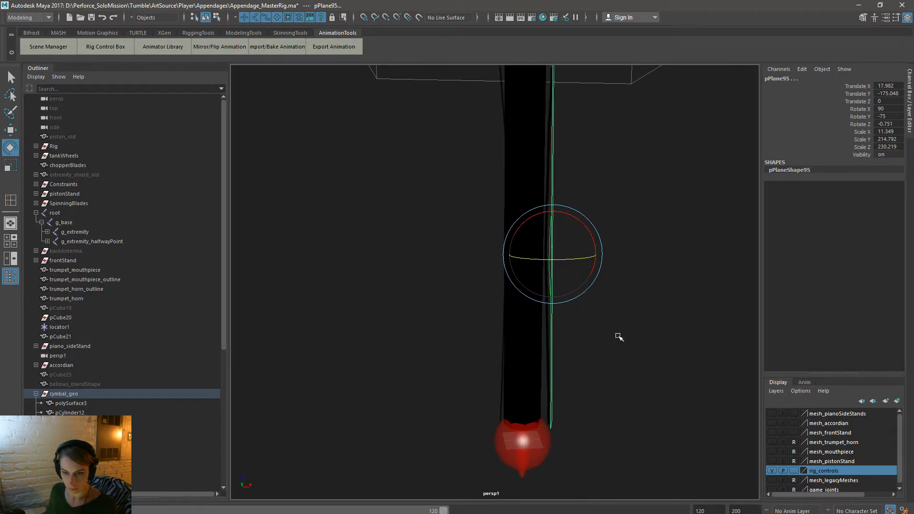
{"action": "key", "text": "w"}
{"action": "left_click_drag", "start_coordinate": [590, 255], "coordinate": [586, 255]}
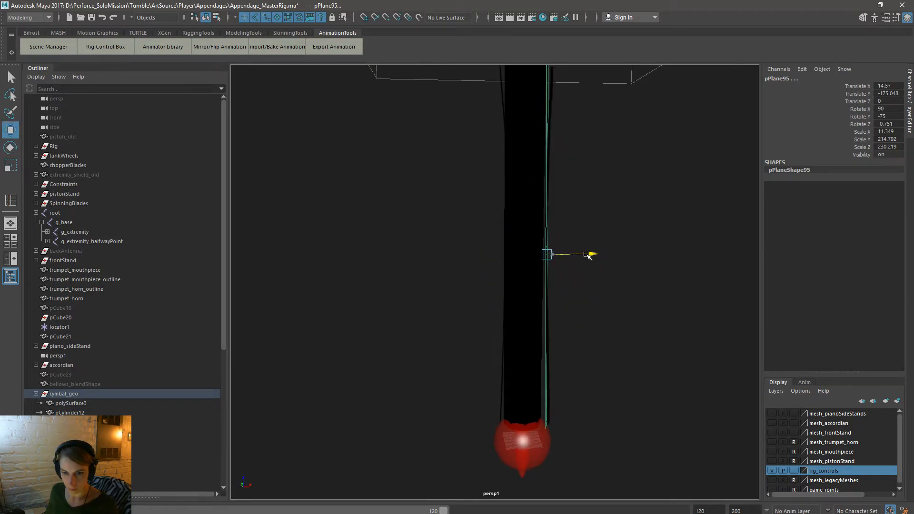
Step: Move the upper and lower end vertices of the two rotated long outline planes slightly outward from the pole
{"action": "middle_click_drag", "start_coordinate": [601, 307], "coordinate": [585, 401], "text": "alt"}
{"action": "left_click", "coordinate": [217, 18]}
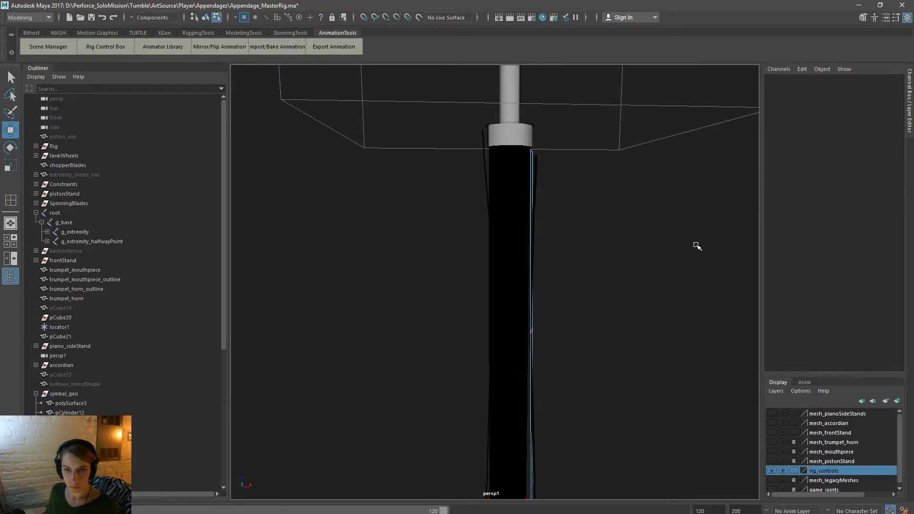
{"action": "left_click_drag", "start_coordinate": [690, 245], "coordinate": [361, 66]}
{"action": "left_click_drag", "start_coordinate": [574, 149], "coordinate": [577, 149]}
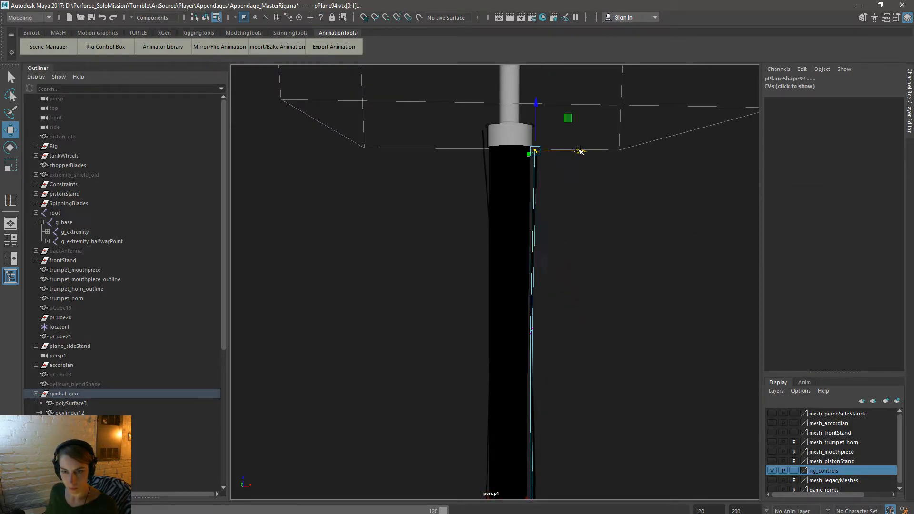
{"action": "middle_click_drag", "start_coordinate": [569, 245], "coordinate": [560, 124], "text": "alt"}
{"action": "left_click_drag", "start_coordinate": [508, 241], "coordinate": [584, 407]}
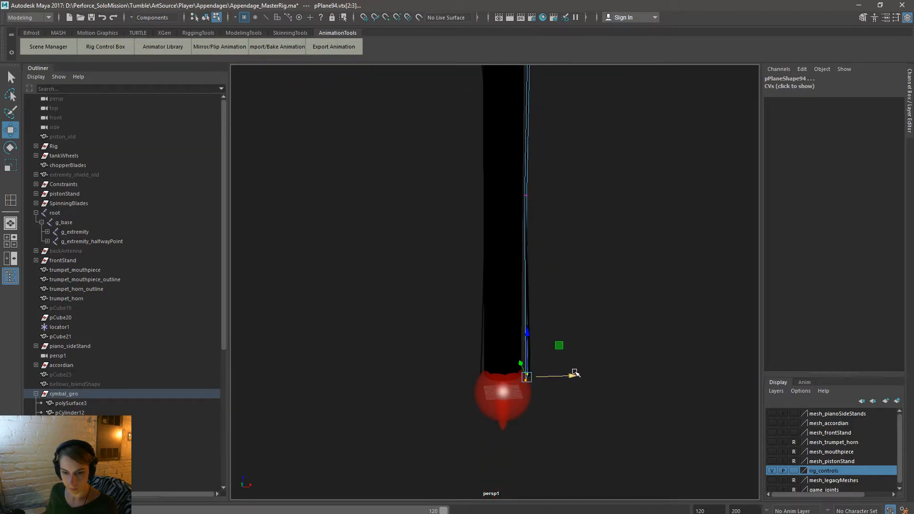
{"action": "left_click_drag", "start_coordinate": [572, 374], "coordinate": [574, 377]}
{"action": "left_click", "coordinate": [205, 17]}
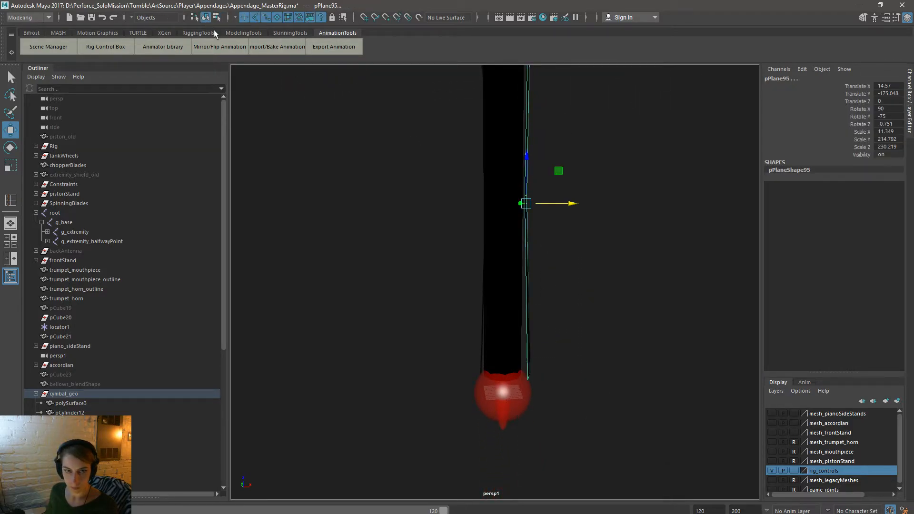
{"action": "left_click", "coordinate": [566, 262]}
{"action": "left_click_drag", "start_coordinate": [630, 301], "coordinate": [534, 297], "text": "alt"}
{"action": "key", "text": "ctrl+z"}
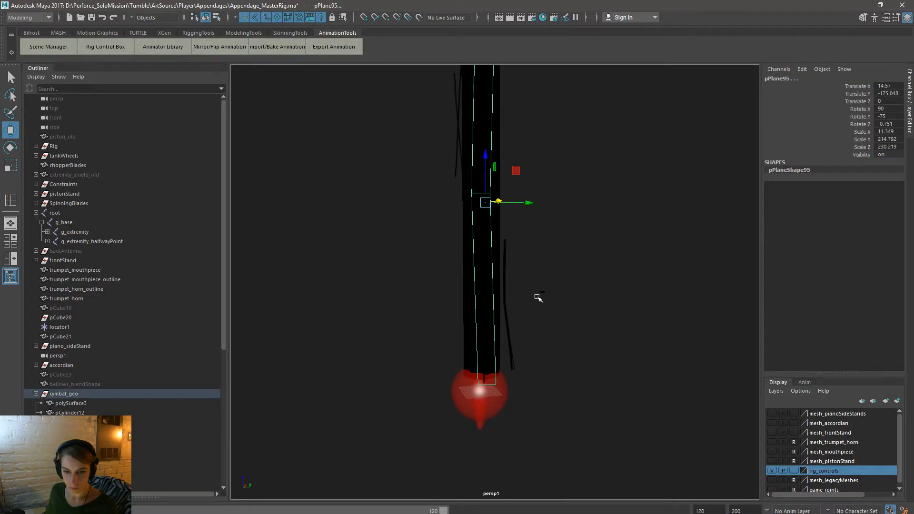
{"action": "key", "text": "ctrl+z"}
Step: Lower the upper end vertices of the rotated long outline planes slightly below the pole's collar and nudge them further outward
{"action": "left_click_drag", "start_coordinate": [589, 300], "coordinate": [490, 299], "text": "alt"}
{"action": "middle_click_drag", "start_coordinate": [490, 298], "coordinate": [489, 396], "text": "alt"}
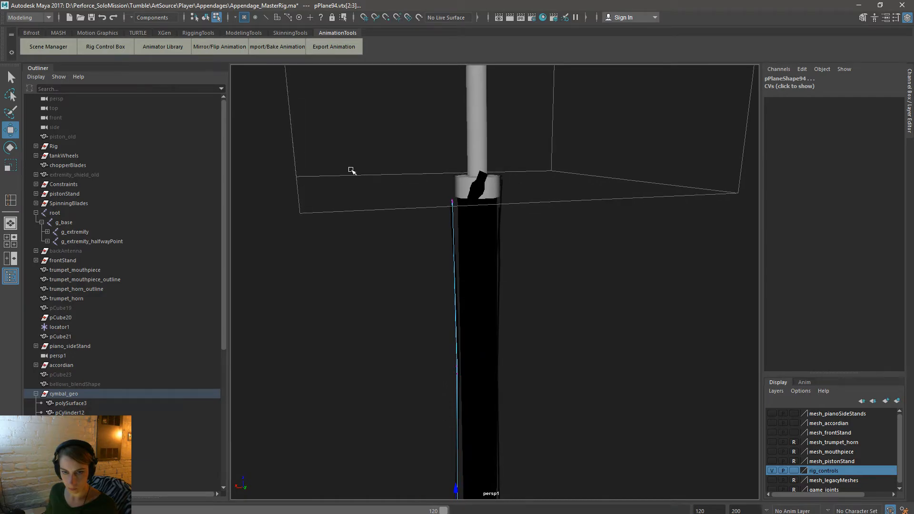
{"action": "right_click_drag", "start_coordinate": [351, 171], "coordinate": [418, 200], "text": "alt"}
{"action": "left_click_drag", "start_coordinate": [409, 141], "coordinate": [432, 177]}
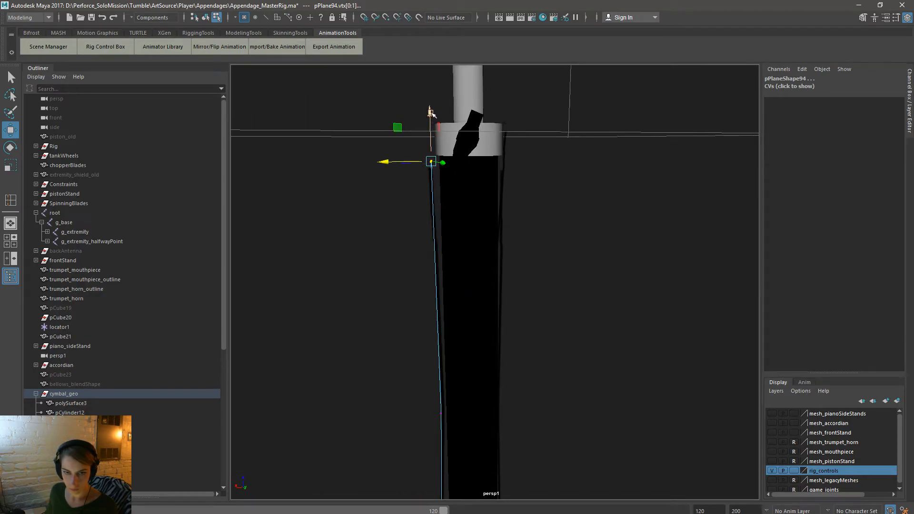
{"action": "left_click_drag", "start_coordinate": [430, 111], "coordinate": [431, 114]}
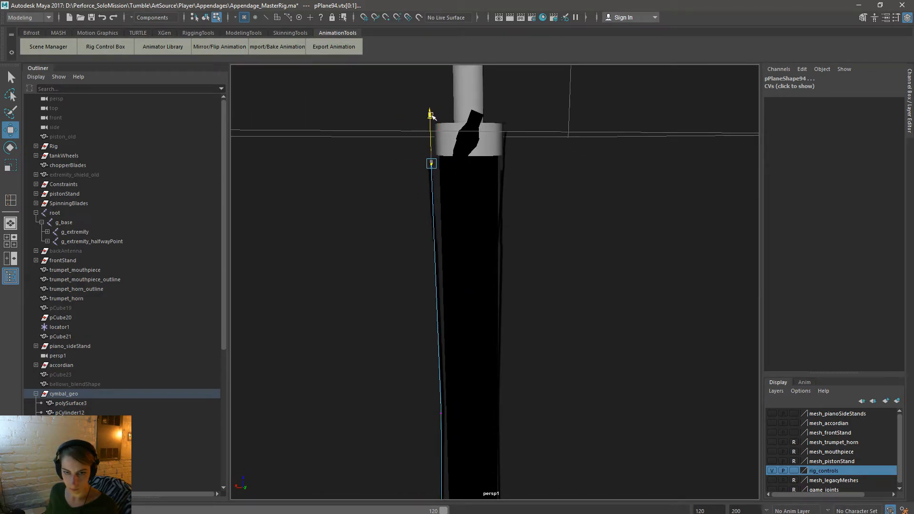
{"action": "left_click", "coordinate": [393, 165]}
{"action": "left_click_drag", "start_coordinate": [393, 165], "coordinate": [392, 165]}
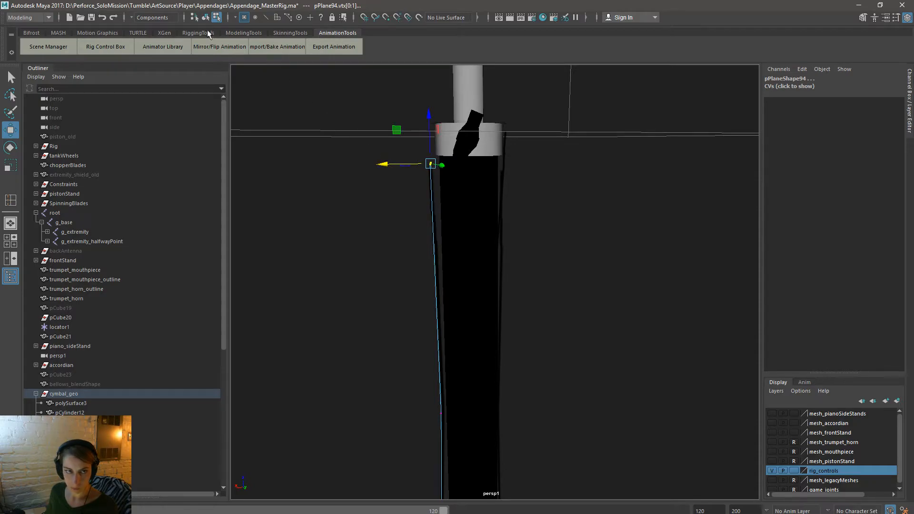
Step: Return to object selection and unbind the skin from the thin strip pPlane87 beside the black rod
{"action": "left_click", "coordinate": [206, 17]}
{"action": "left_click", "coordinate": [319, 229]}
{"action": "right_click_drag", "start_coordinate": [601, 304], "coordinate": [463, 275], "text": "alt"}
{"action": "left_click_drag", "start_coordinate": [464, 275], "coordinate": [509, 281], "text": "alt"}
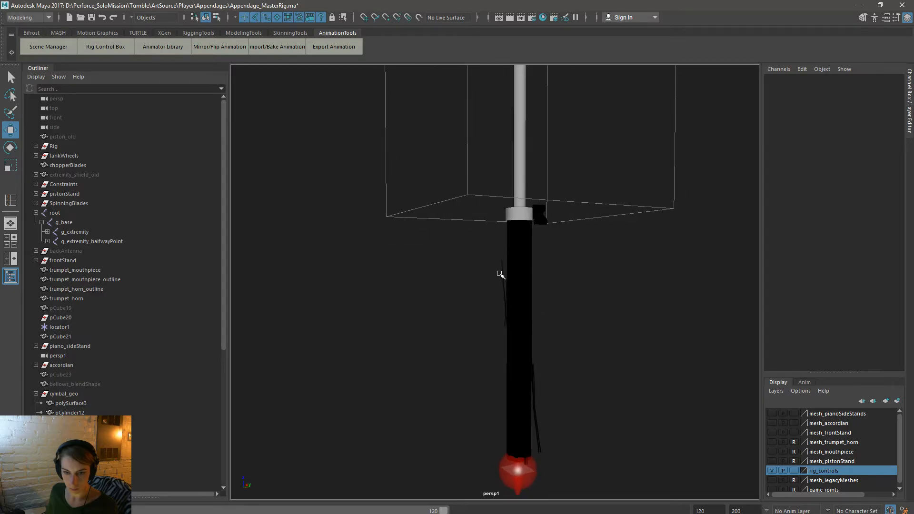
{"action": "left_click", "coordinate": [499, 272]}
{"action": "left_click_drag", "start_coordinate": [545, 312], "coordinate": [491, 268], "text": "alt"}
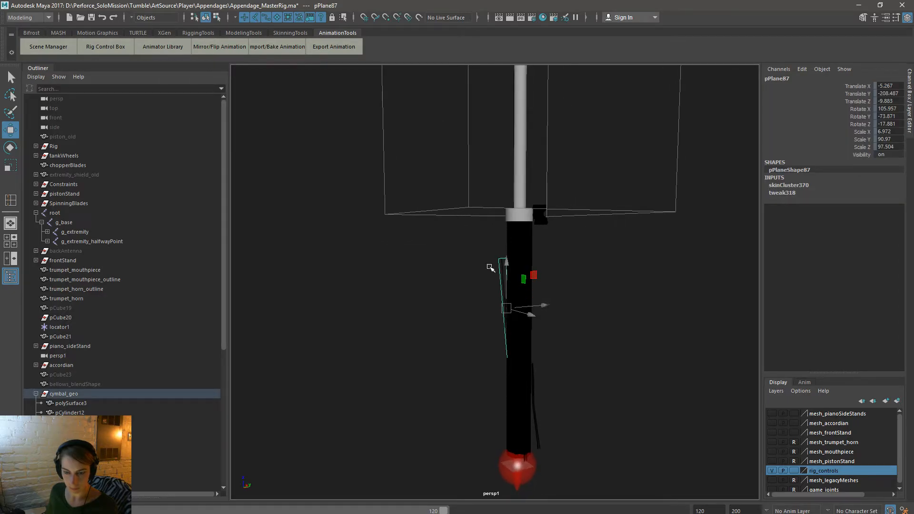
{"action": "key", "text": "space"}
{"action": "left_click_drag", "start_coordinate": [428, 304], "coordinate": [459, 349]}
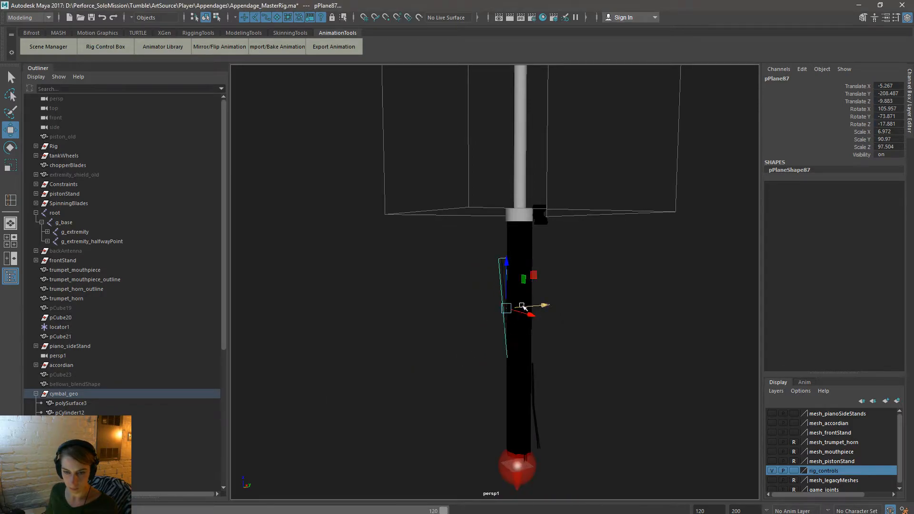
Step: Refit pPlane87 along the rod with Translate Z -10.601, rotation 99.677, -58.39, -9.409, Scale X 8.318 and Scale Z 144.773
{"action": "right_click_drag", "start_coordinate": [442, 289], "coordinate": [531, 321], "text": "alt"}
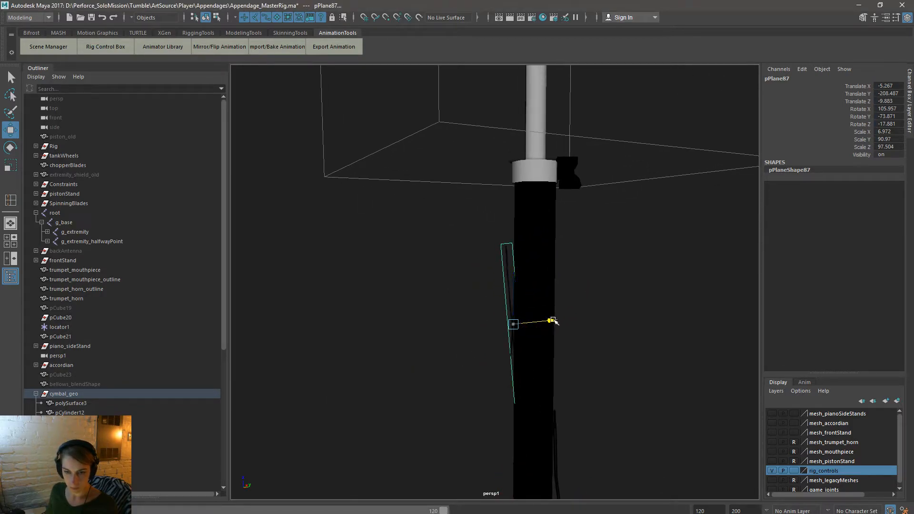
{"action": "key", "text": "r"}
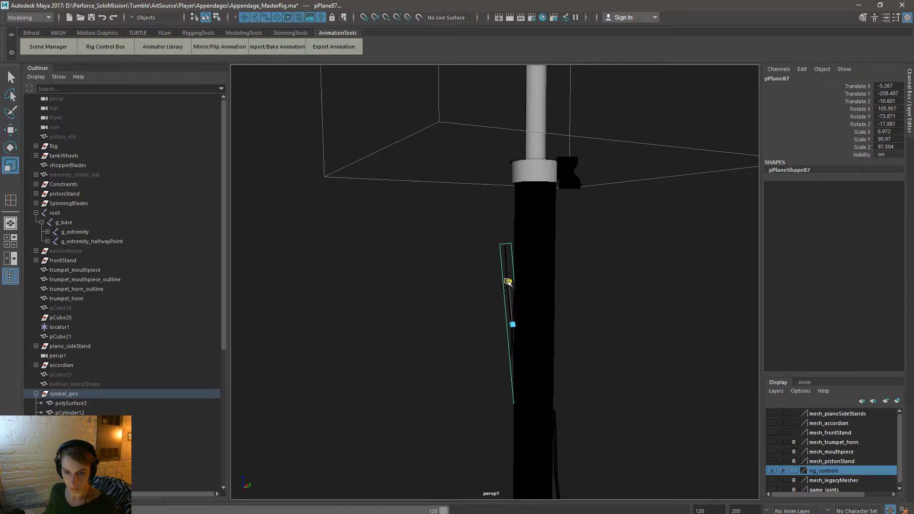
{"action": "left_click_drag", "start_coordinate": [506, 272], "coordinate": [655, 306], "text": "alt"}
{"action": "key", "text": "e"}
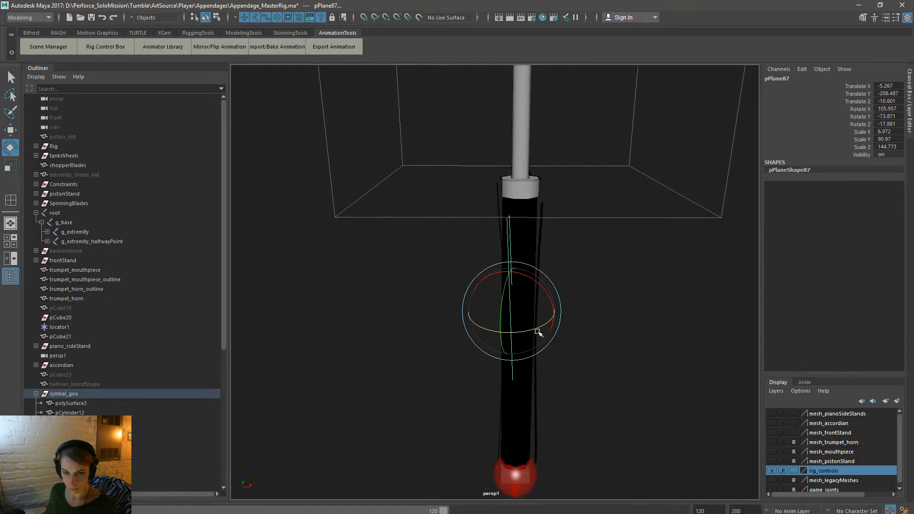
{"action": "left_click_drag", "start_coordinate": [526, 337], "coordinate": [539, 312], "text": "alt"}
{"action": "key", "text": "w"}
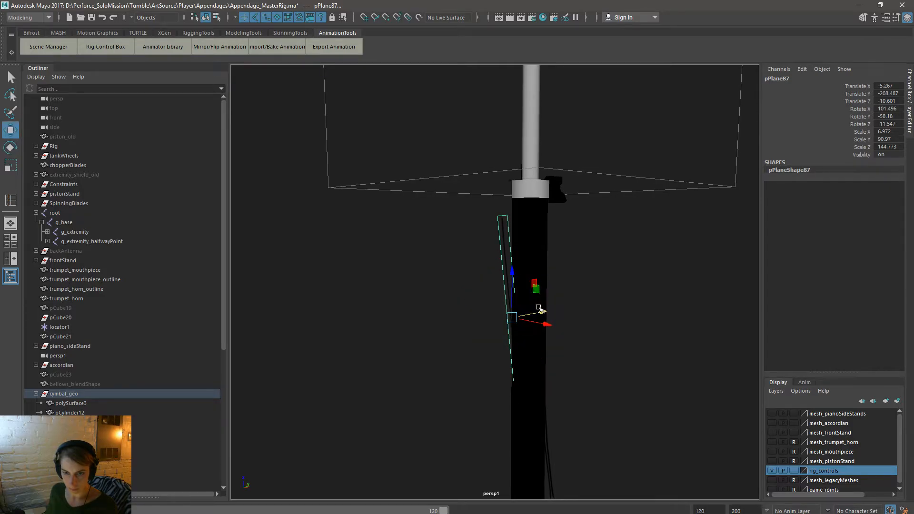
{"action": "key", "text": "e"}
{"action": "key", "text": "r"}
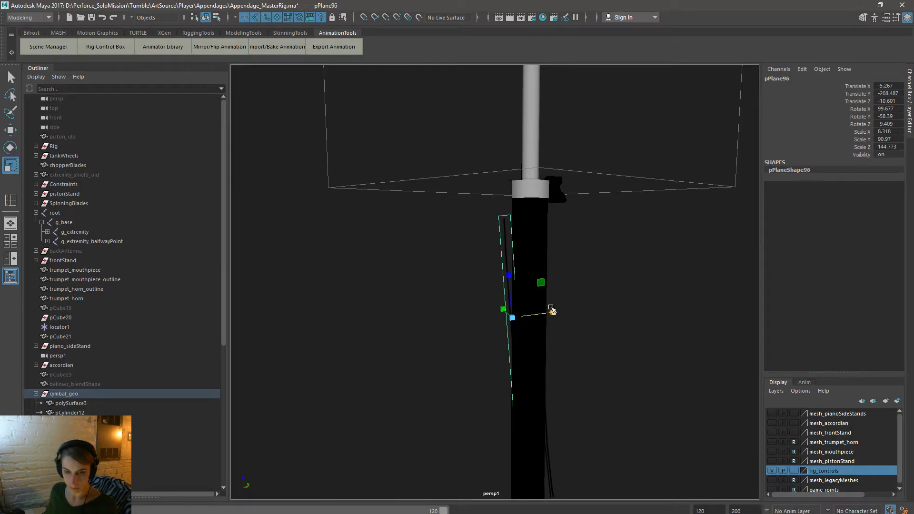
Step: Reverse the normals of pPlane96, the duplicate strip lying in place over pPlane87
{"action": "key", "text": "space"}
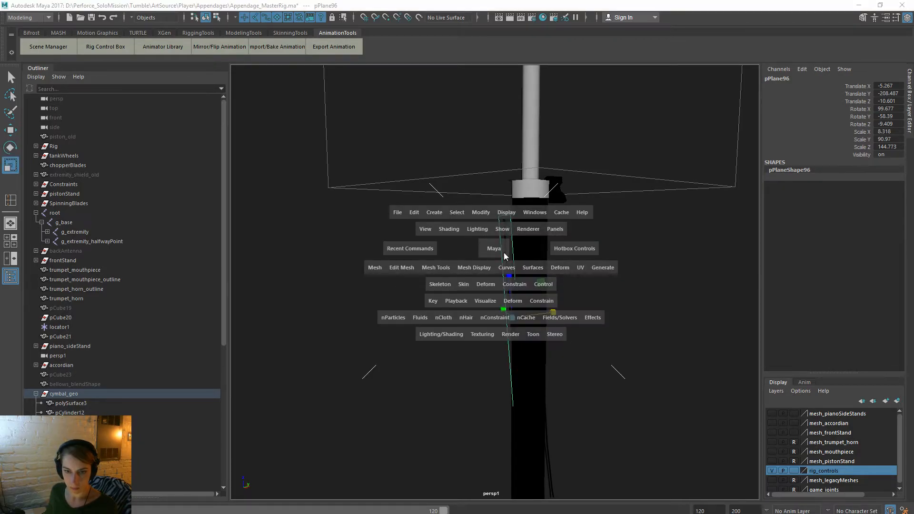
{"action": "left_click_drag", "start_coordinate": [474, 267], "coordinate": [493, 298]}
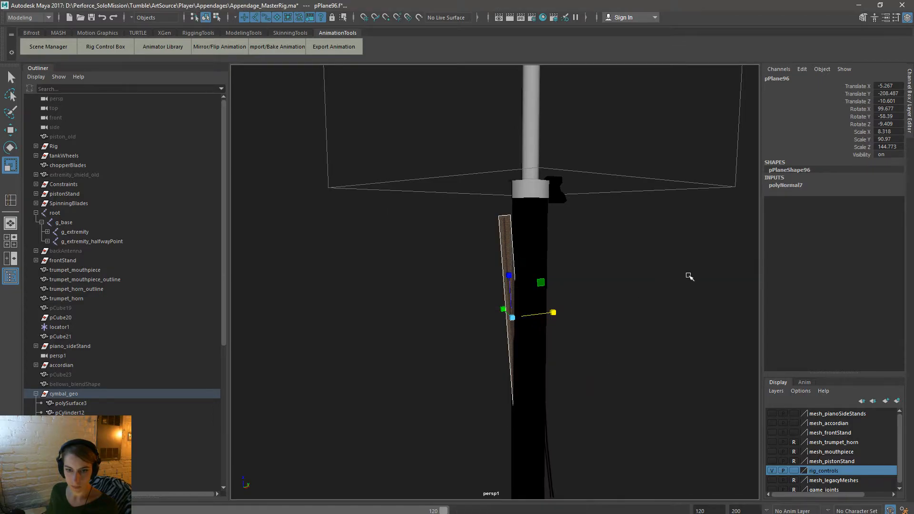
{"action": "left_click", "coordinate": [689, 277]}
Step: Duplicate the front and reversed strips together and rotate the copies to 95.906, 31.109, 1.914
{"action": "right_click_drag", "start_coordinate": [501, 231], "coordinate": [521, 220]}
{"action": "left_click_drag", "start_coordinate": [475, 222], "coordinate": [503, 248]}
{"action": "key", "text": "e"}
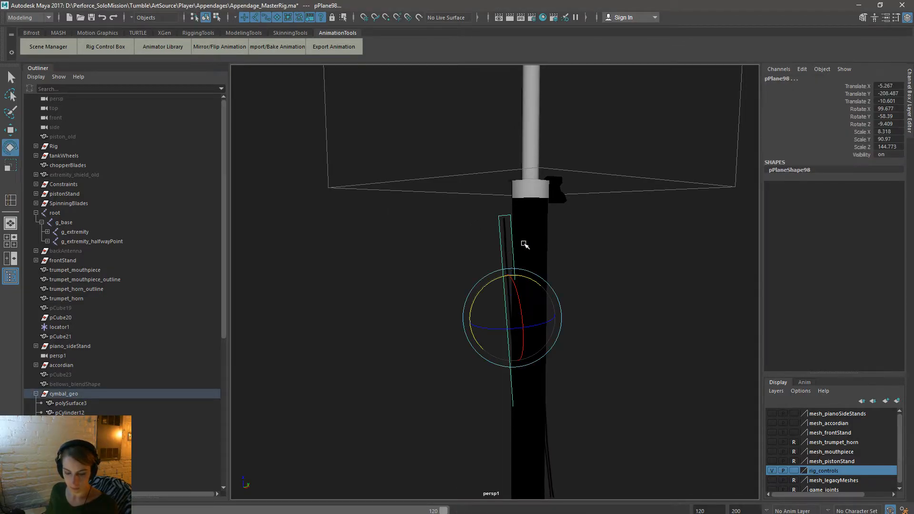
{"action": "left_click_drag", "start_coordinate": [539, 305], "coordinate": [477, 325]}
{"action": "left_click_drag", "start_coordinate": [547, 281], "coordinate": [734, 277], "text": "alt"}
{"action": "scroll", "coordinate": [518, 244], "scroll_direction": "up", "scroll_amount": 7}
{"action": "left_click_drag", "start_coordinate": [533, 262], "coordinate": [558, 295], "text": "alt"}
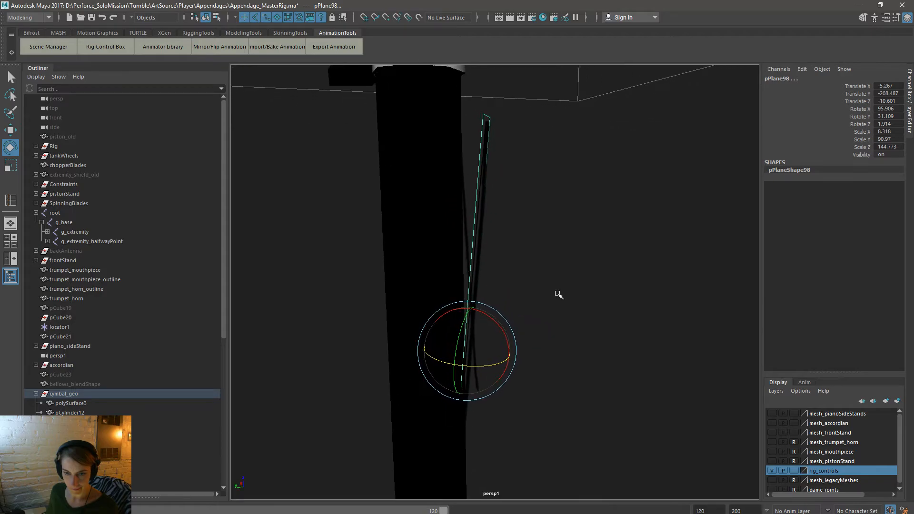
Step: Move the duplicated strip pair slightly away from the rod to Translate Z -11.681
{"action": "left_click_drag", "start_coordinate": [500, 319], "coordinate": [551, 329]}
{"action": "key", "text": "ctrl+z"}
{"action": "key", "text": "w"}
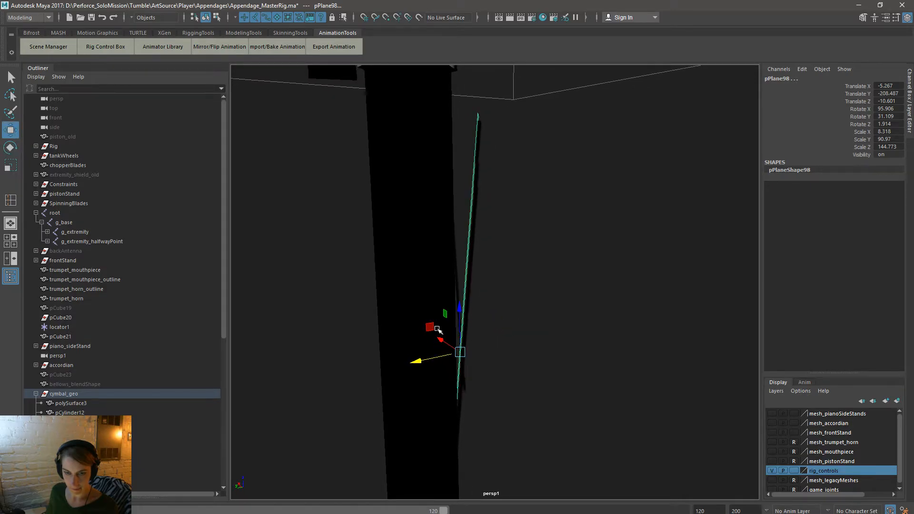
{"action": "left_click_drag", "start_coordinate": [431, 356], "coordinate": [436, 357]}
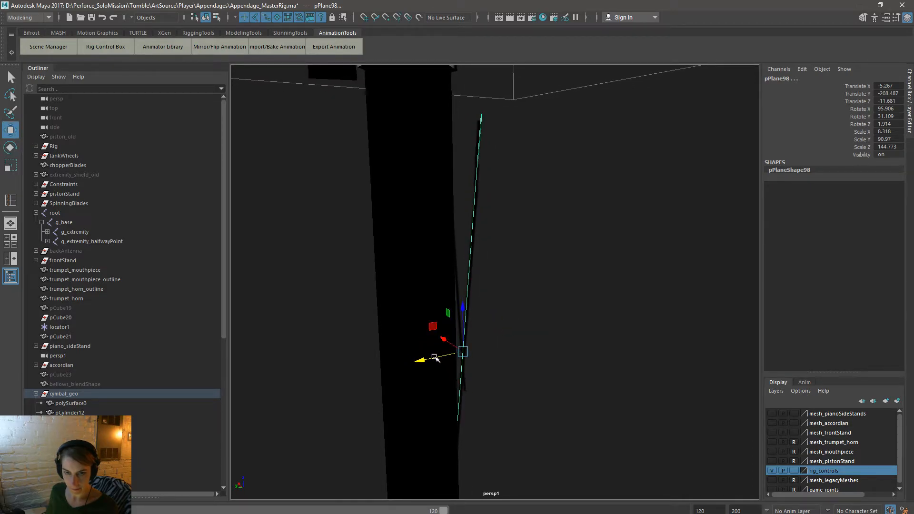
{"action": "left_click", "coordinate": [552, 273]}
Step: Delete the old strip pPlane88 next to the newly placed strips on the rod
{"action": "left_click_drag", "start_coordinate": [620, 328], "coordinate": [504, 319], "text": "alt"}
{"action": "left_click", "coordinate": [514, 328]}
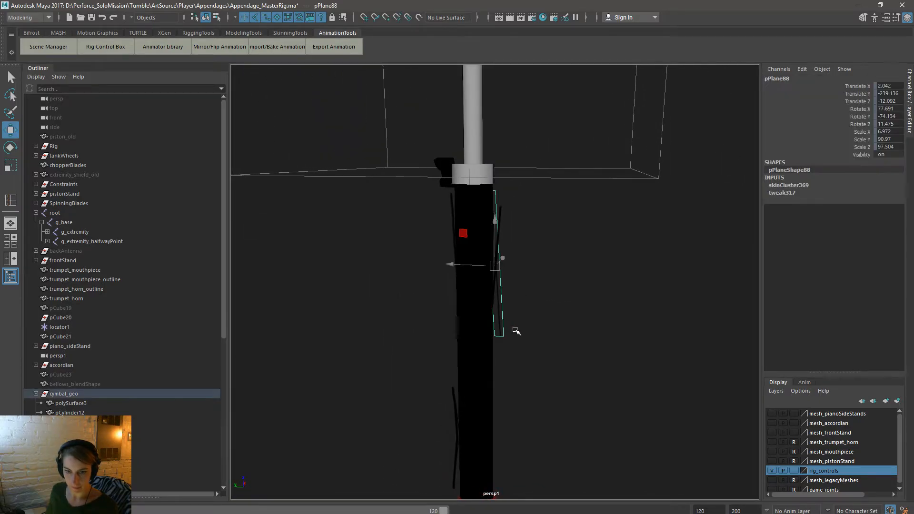
{"action": "left_click", "coordinate": [537, 332]}
{"action": "left_click_drag", "start_coordinate": [580, 337], "coordinate": [549, 309], "text": "alt"}
{"action": "left_click", "coordinate": [447, 227]}
{"action": "left_click_drag", "start_coordinate": [495, 248], "coordinate": [508, 287], "text": "alt"}
{"action": "left_click", "coordinate": [531, 288]}
Step: Check the selected strips around the rod and delete the leftover one running down from just below the grey collar
{"action": "left_click_drag", "start_coordinate": [587, 340], "coordinate": [297, 322], "text": "alt"}
{"action": "left_click_drag", "start_coordinate": [550, 394], "coordinate": [509, 257]}
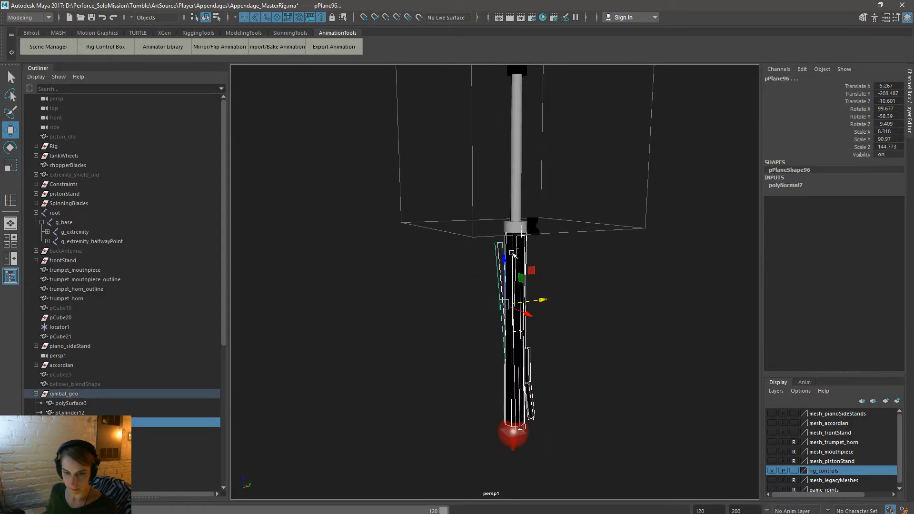
{"action": "left_click_drag", "start_coordinate": [571, 364], "coordinate": [313, 368], "text": "alt"}
{"action": "right_click_drag", "start_coordinate": [384, 277], "coordinate": [496, 274], "text": "alt"}
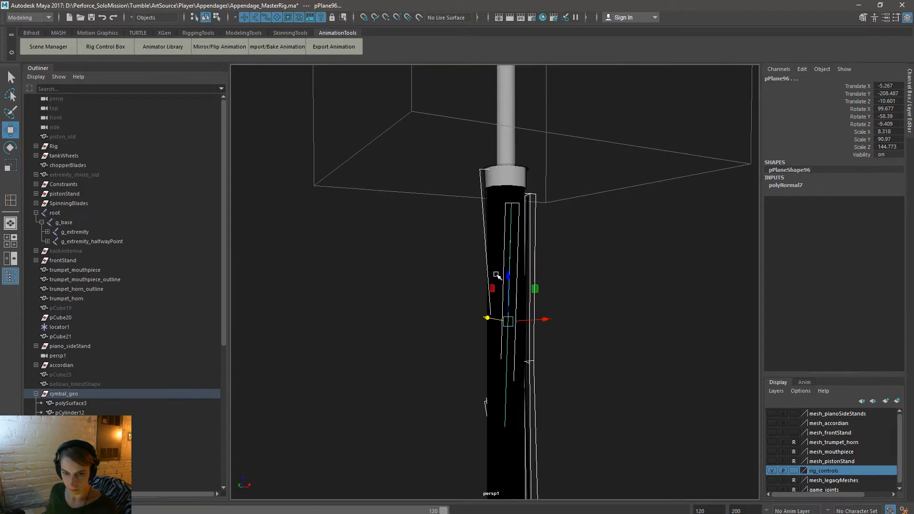
{"action": "left_click", "coordinate": [481, 195]}
{"action": "left_click", "coordinate": [604, 234]}
Step: Bind the strips around the rod to the g_extremity joint
{"action": "scroll", "coordinate": [598, 282], "scroll_direction": "down", "scroll_amount": 5}
{"action": "left_click_drag", "start_coordinate": [554, 368], "coordinate": [440, 250]}
{"action": "right_click_drag", "start_coordinate": [446, 229], "coordinate": [505, 248], "text": "alt"}
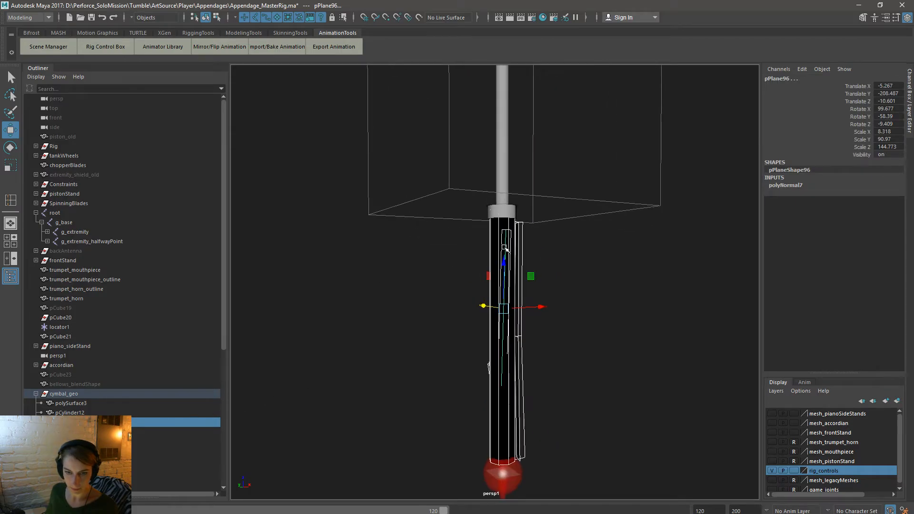
{"action": "left_click", "coordinate": [79, 223]}
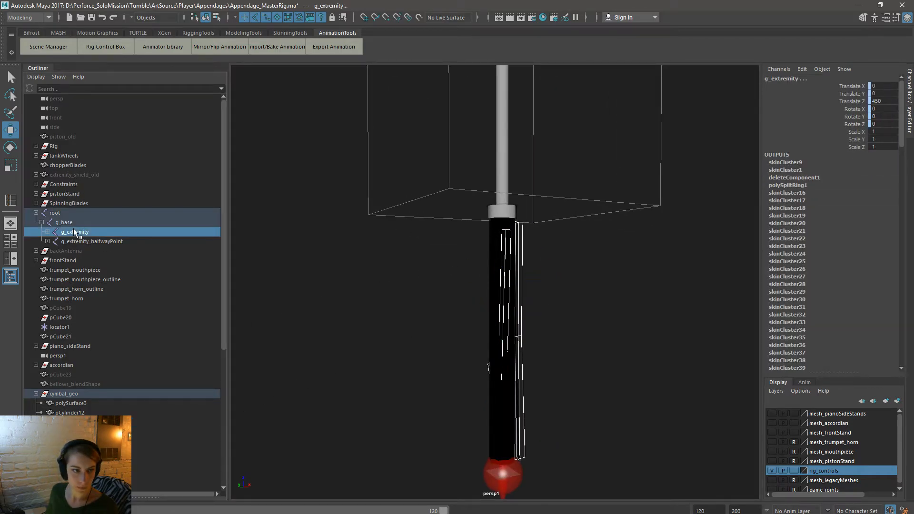
{"action": "key", "text": "space"}
{"action": "left_click", "coordinate": [447, 272]}
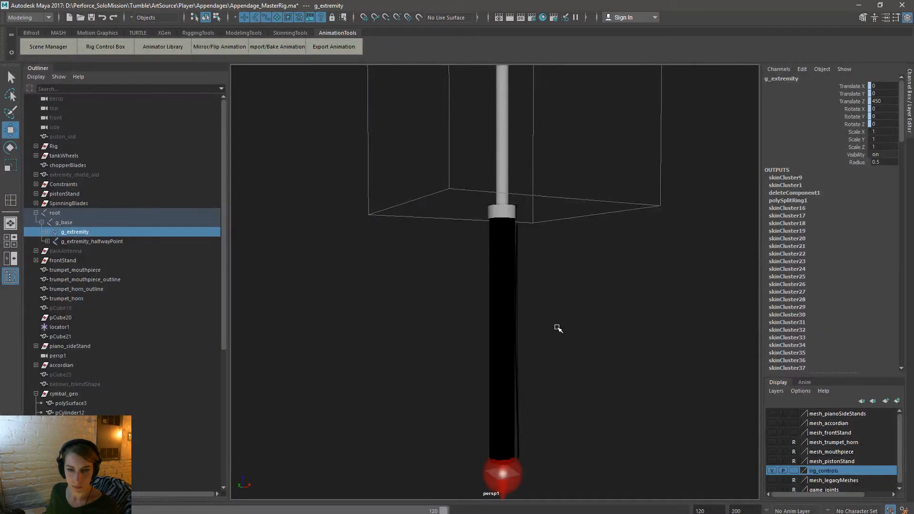
Step: Select all the strips around the rod and locate them within the cymbal_geo group
{"action": "left_click", "coordinate": [560, 412]}
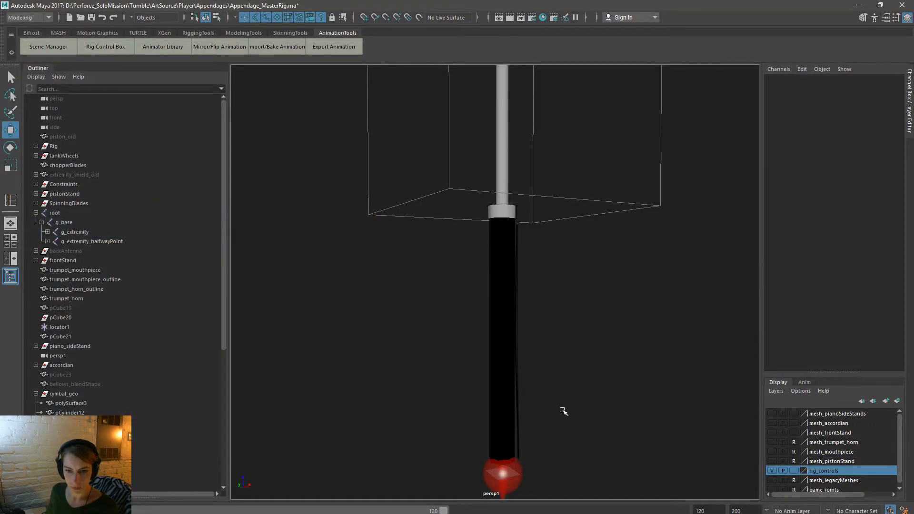
{"action": "left_click_drag", "start_coordinate": [561, 412], "coordinate": [431, 257]}
{"action": "left_click_drag", "start_coordinate": [402, 324], "coordinate": [447, 346], "text": "alt"}
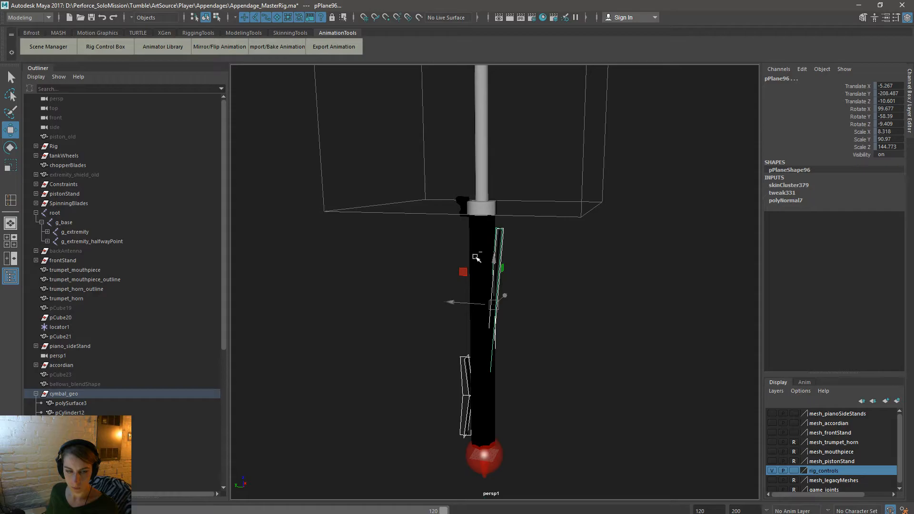
{"action": "scroll", "coordinate": [158, 372], "scroll_direction": "down", "scroll_amount": 7}
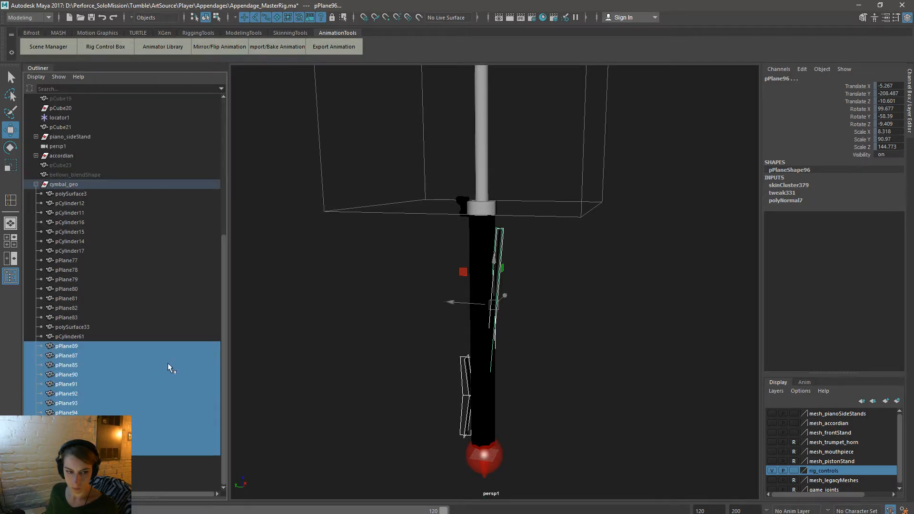
{"action": "left_click", "coordinate": [476, 233]}
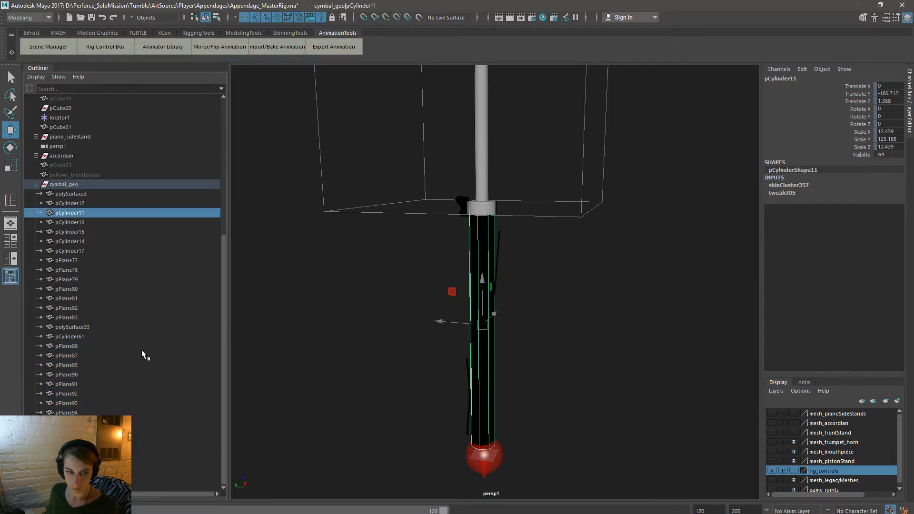
{"action": "left_click", "coordinate": [98, 344], "text": "ctrl"}
{"action": "left_click", "coordinate": [88, 355], "text": "ctrl"}
{"action": "left_click", "coordinate": [90, 367], "text": "ctrl"}
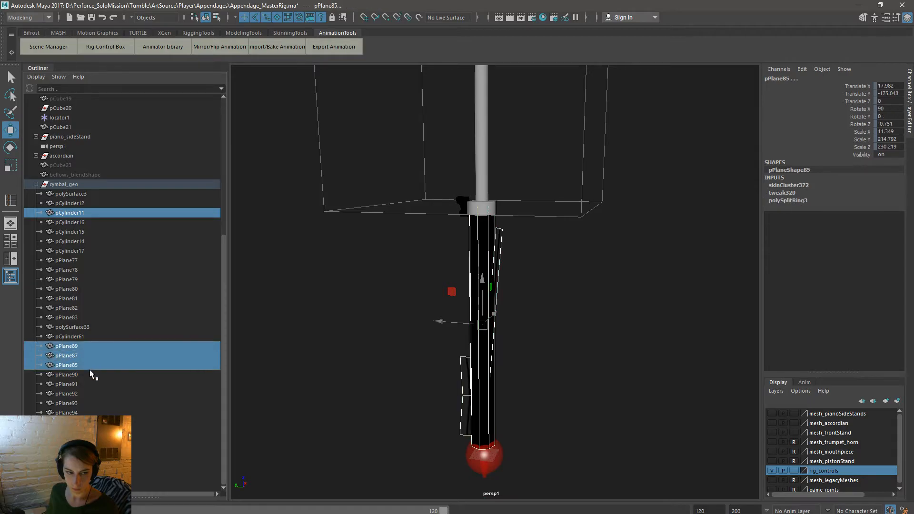
{"action": "left_click", "coordinate": [90, 374], "text": "ctrl"}
{"action": "left_click", "coordinate": [89, 384], "text": "ctrl"}
{"action": "left_click", "coordinate": [89, 393], "text": "ctrl"}
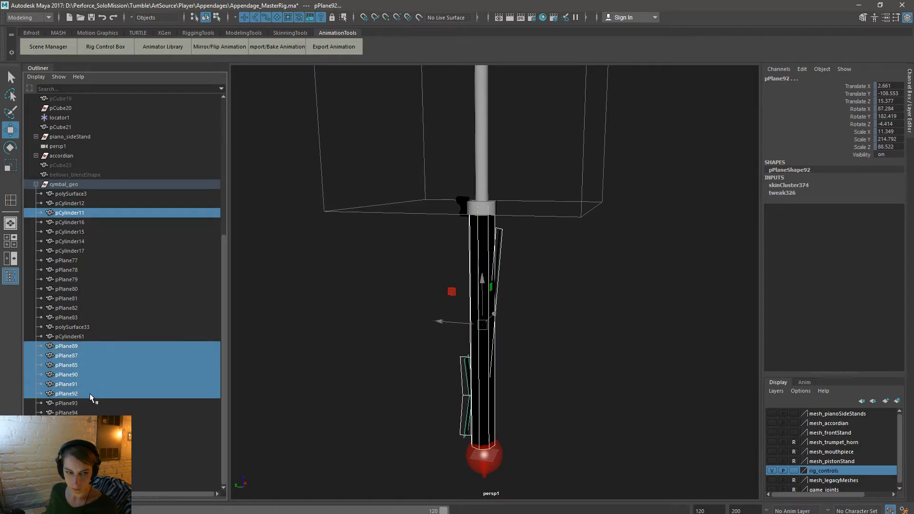
{"action": "left_click", "coordinate": [519, 253]}
Step: Copy the skin weights from the rod pCylinder11 to pPlane89
{"action": "left_click", "coordinate": [475, 230]}
{"action": "left_click", "coordinate": [95, 346], "text": "ctrl"}
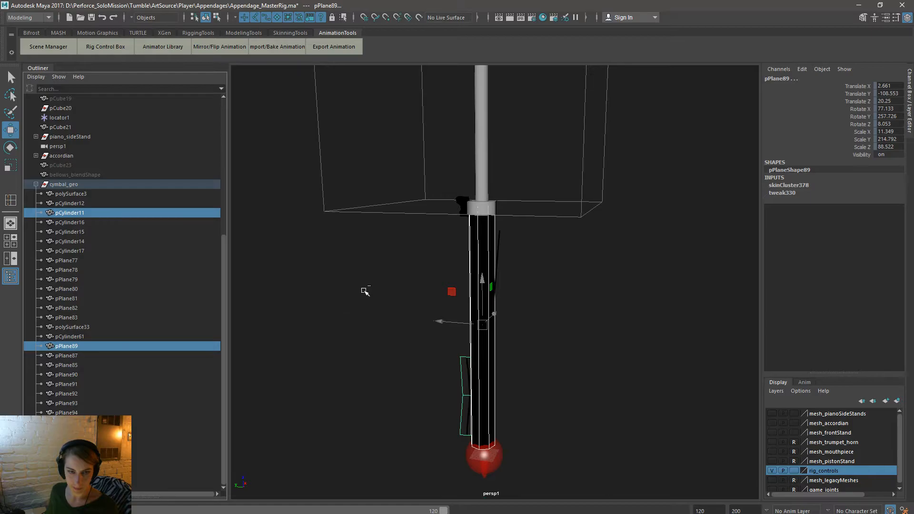
{"action": "key", "text": "space"}
{"action": "left_click", "coordinate": [334, 328]}
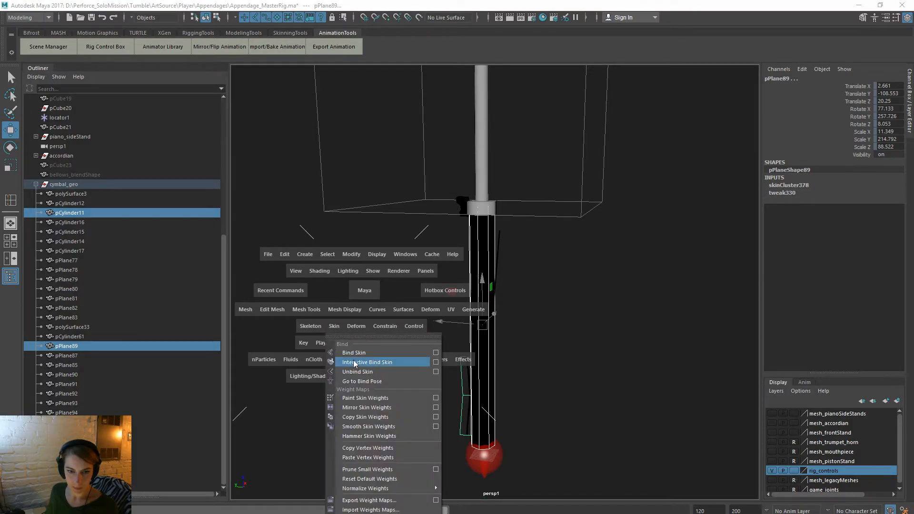
{"action": "left_click", "coordinate": [372, 416]}
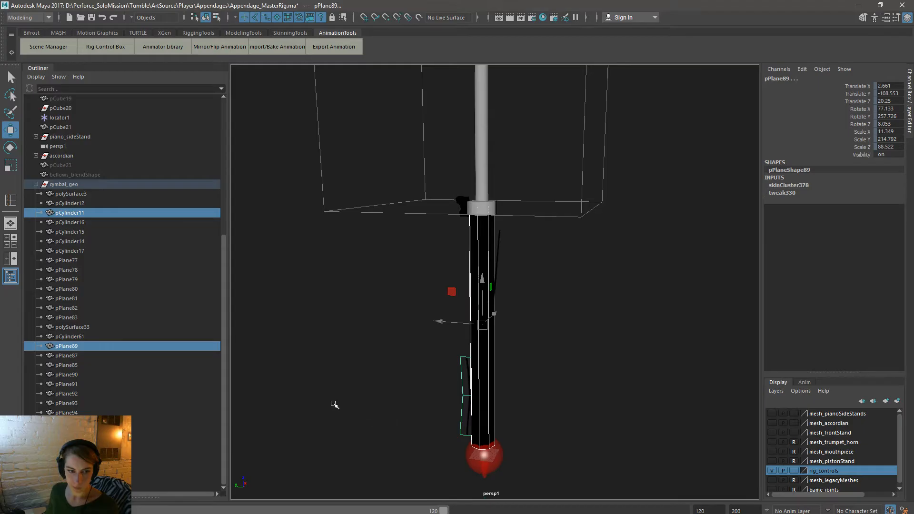
Step: Copy pCylinder11's skin weights one at a time to pPlane87, pPlane85, pPlane90 and pPlane91
{"action": "left_click", "coordinate": [93, 346], "text": "ctrl"}
{"action": "left_click", "coordinate": [91, 353], "text": "ctrl"}
{"action": "left_click", "coordinate": [90, 353], "text": "ctrl"}
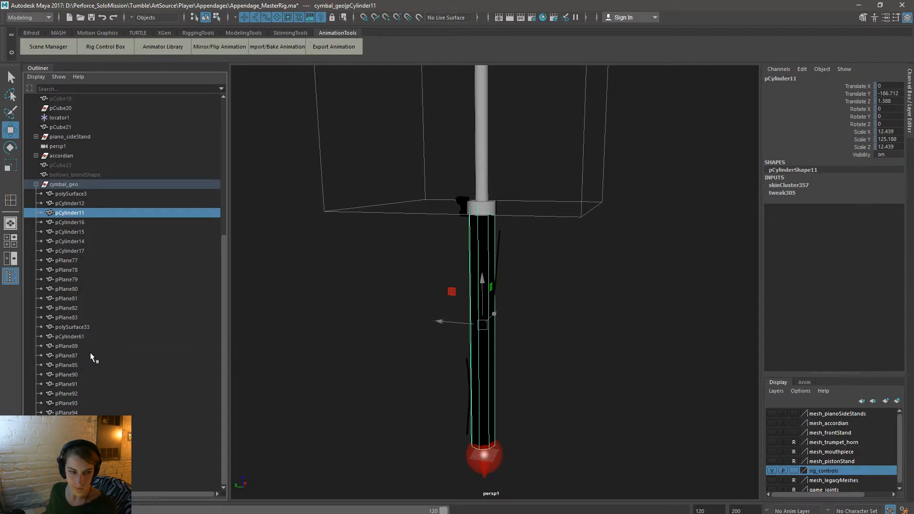
{"action": "left_click", "coordinate": [78, 365], "text": "ctrl"}
{"action": "left_click", "coordinate": [78, 365], "text": "ctrl"}
{"action": "left_click", "coordinate": [78, 375], "text": "ctrl"}
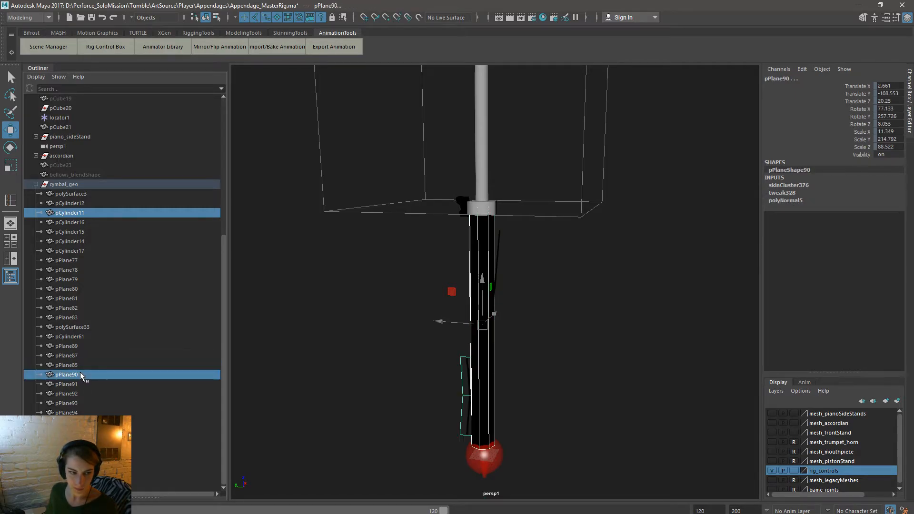
{"action": "left_click", "coordinate": [81, 374], "text": "ctrl"}
{"action": "left_click", "coordinate": [79, 384], "text": "ctrl"}
{"action": "left_click", "coordinate": [79, 384], "text": "ctrl"}
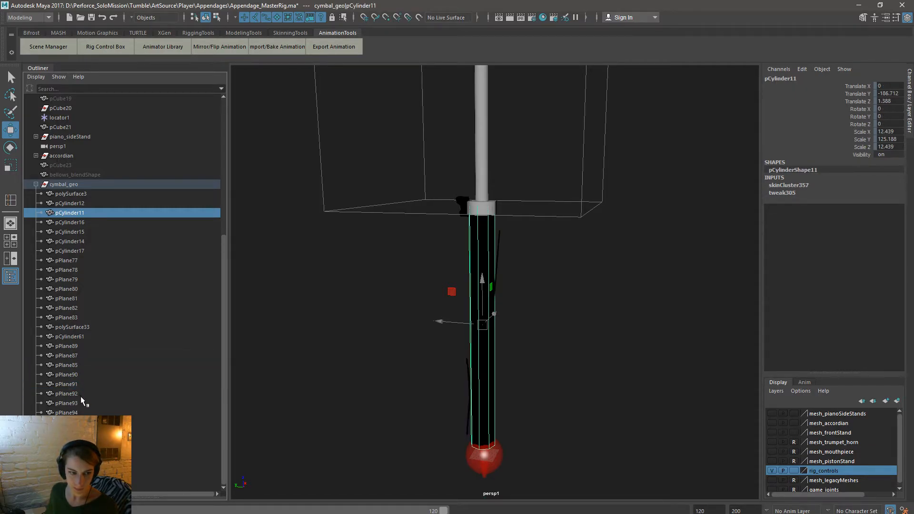
Step: Copy pCylinder11's skin weights one at a time to pPlane92 through pPlane96 and the remaining strips, and clear the selection
{"action": "left_click", "coordinate": [81, 396], "text": "ctrl"}
{"action": "left_click", "coordinate": [81, 396], "text": "ctrl"}
{"action": "left_click", "coordinate": [80, 403], "text": "ctrl"}
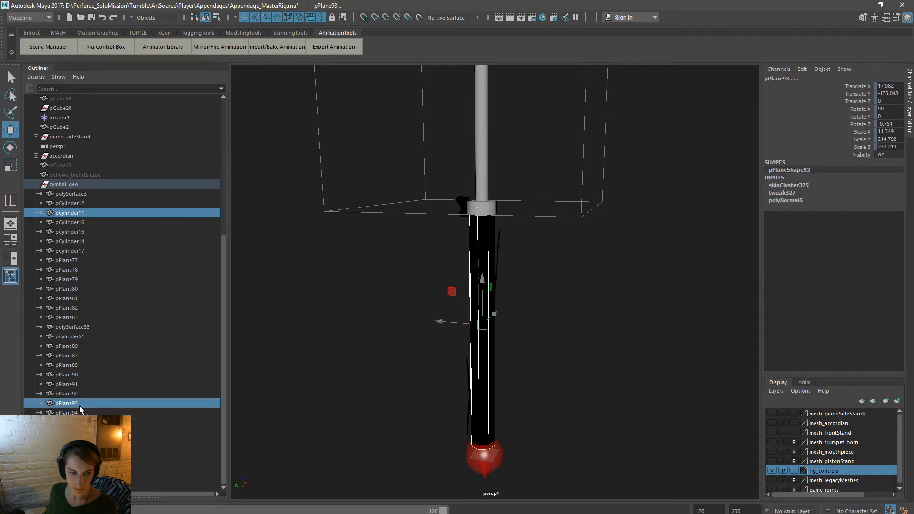
{"action": "left_click", "coordinate": [80, 403], "text": "ctrl"}
{"action": "left_click", "coordinate": [80, 413], "text": "ctrl"}
{"action": "left_click", "coordinate": [80, 413], "text": "ctrl"}
{"action": "left_click", "coordinate": [80, 422], "text": "ctrl"}
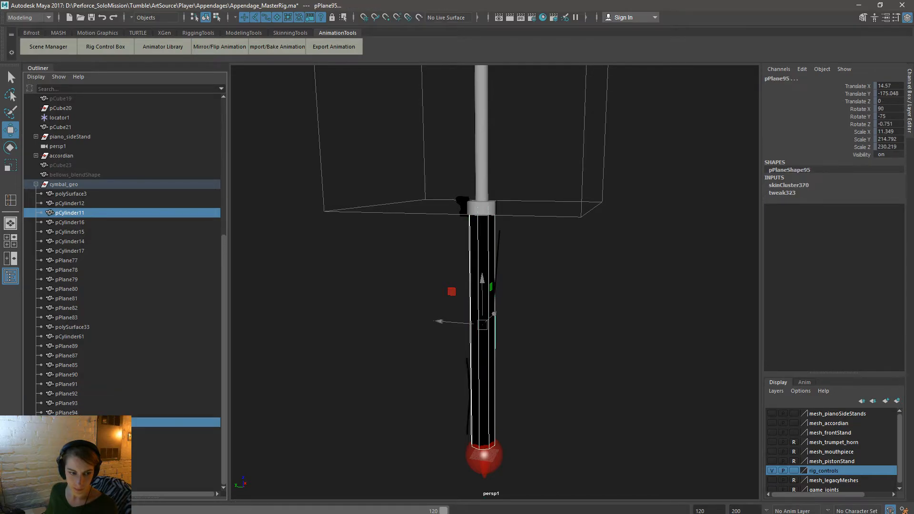
{"action": "left_click", "coordinate": [80, 422], "text": "ctrl"}
{"action": "left_click", "coordinate": [80, 431], "text": "ctrl"}
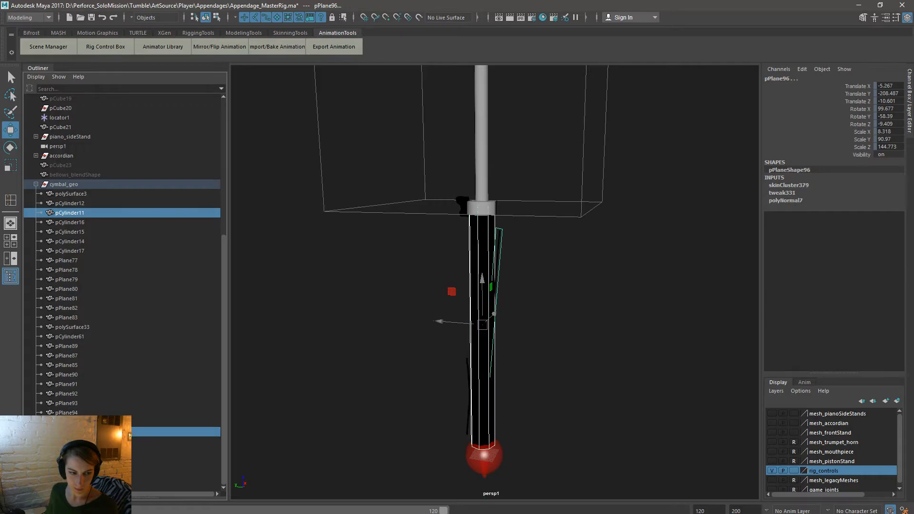
{"action": "left_click", "coordinate": [80, 432], "text": "ctrl"}
{"action": "left_click", "coordinate": [80, 441], "text": "ctrl"}
{"action": "left_click", "coordinate": [80, 441], "text": "ctrl"}
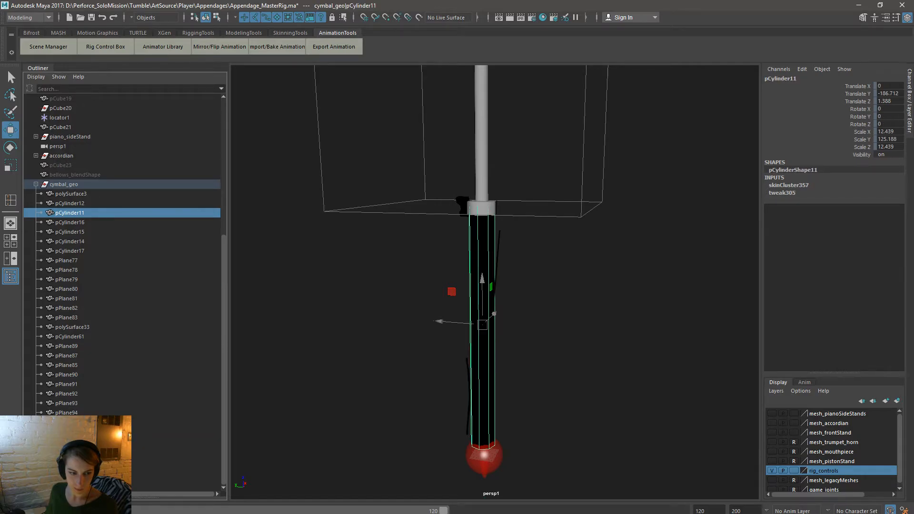
{"action": "left_click", "coordinate": [80, 451], "text": "ctrl"}
{"action": "left_click", "coordinate": [322, 309]}
Step: Retract the cymbal stand by setting extremity_control's Translate Z to 0, and clear the selection
{"action": "mouse_move", "coordinate": [354, 298]}
{"action": "left_mouse_down", "text": "alt"}
{"action": "mouse_move", "coordinate": [528, 290]}
{"action": "mouse_move", "coordinate": [663, 300]}
{"action": "mouse_move", "coordinate": [280, 301]}
{"action": "mouse_move", "coordinate": [352, 301]}
{"action": "left_mouse_up", "text": "alt"}
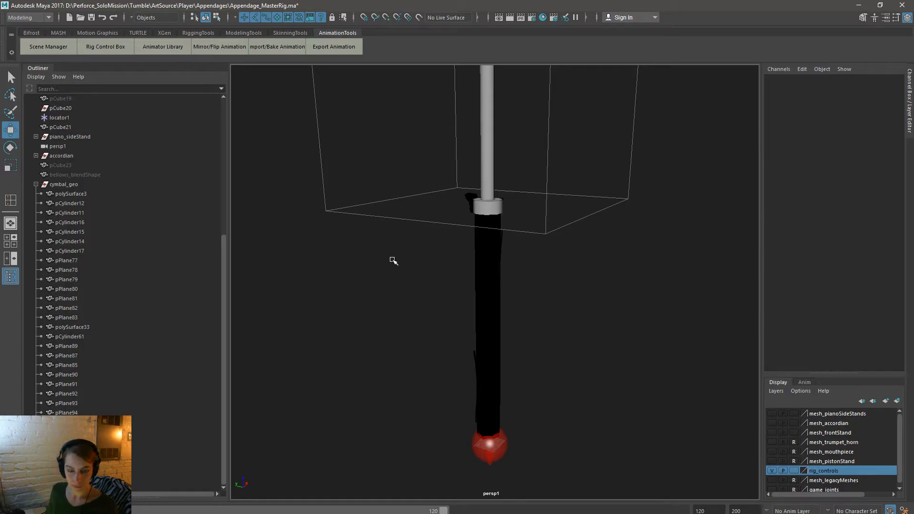
{"action": "key", "text": "q"}
{"action": "key", "text": "w"}
{"action": "right_click_drag", "start_coordinate": [520, 246], "coordinate": [408, 170], "text": "alt"}
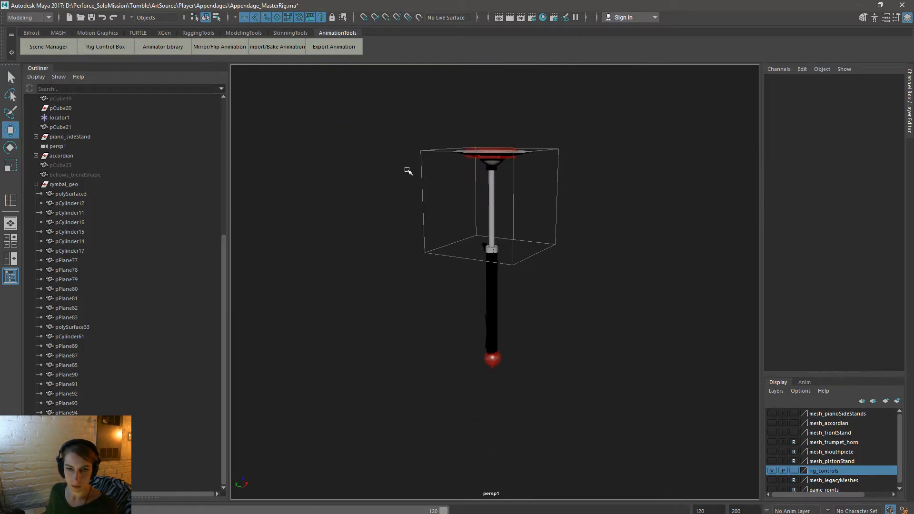
{"action": "left_click", "coordinate": [517, 153]}
{"action": "left_click", "coordinate": [883, 101]}
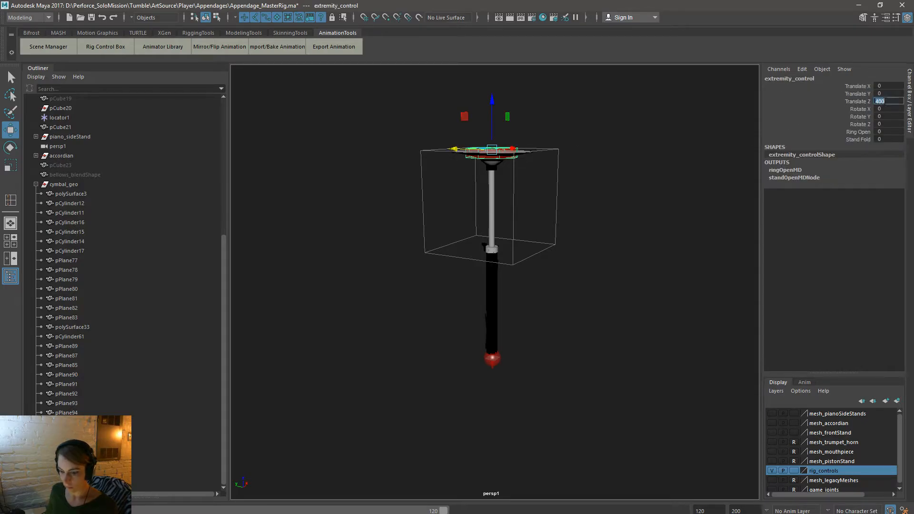
{"action": "type", "text": "0"}
{"action": "key", "text": "Return"}
{"action": "left_click", "coordinate": [625, 288]}
{"action": "right_click_drag", "start_coordinate": [344, 288], "coordinate": [363, 302], "text": "alt"}
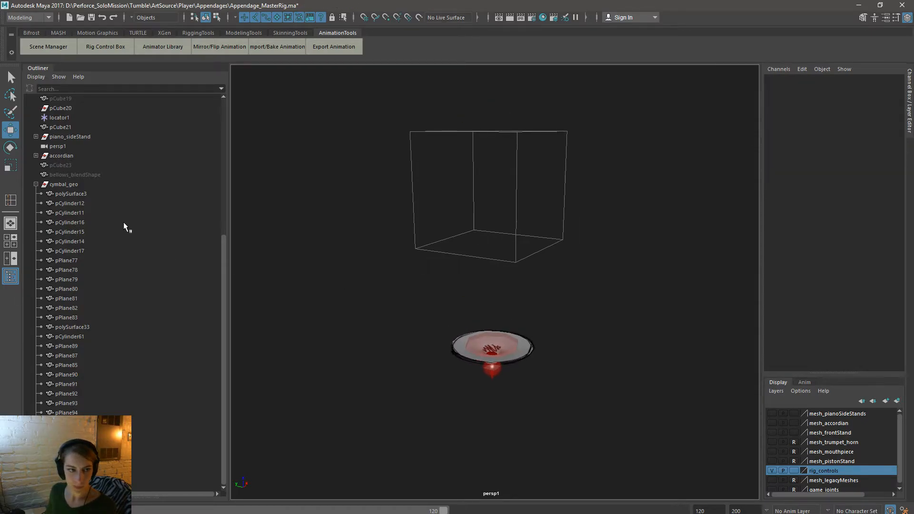
Step: Select every mesh in the cymbal_geo group from polySurface3 to the last strip, together with the root joint hierarchy
{"action": "left_click", "coordinate": [36, 184]}
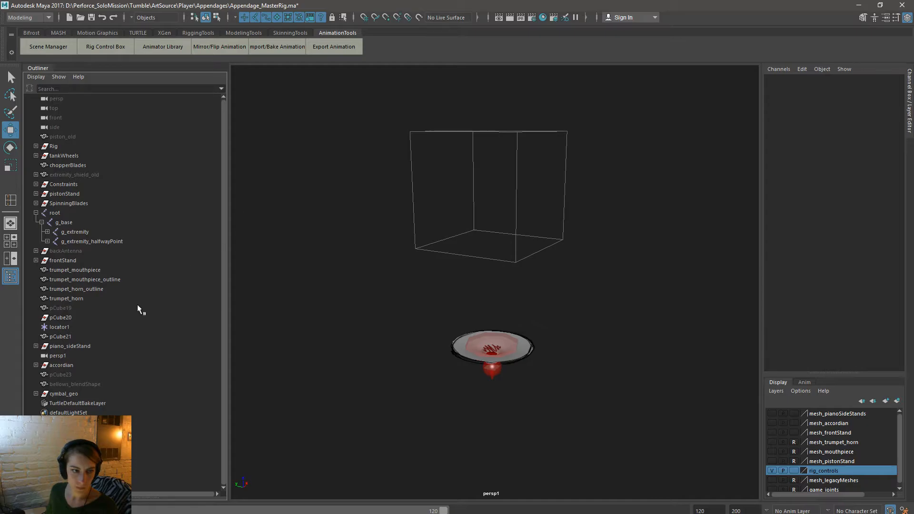
{"action": "left_click", "coordinate": [36, 394]}
{"action": "scroll", "coordinate": [67, 358], "scroll_direction": "down", "scroll_amount": 7}
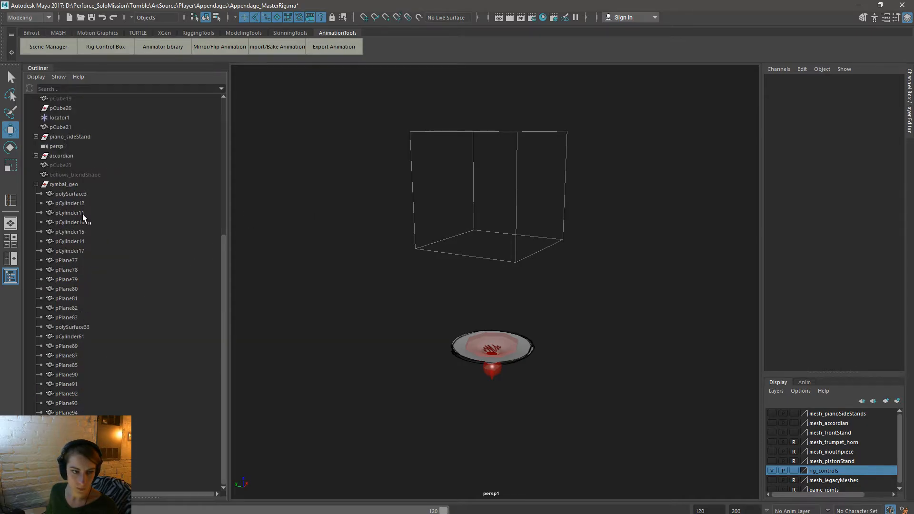
{"action": "left_click", "coordinate": [72, 194]}
{"action": "left_click", "coordinate": [71, 451], "text": "shift"}
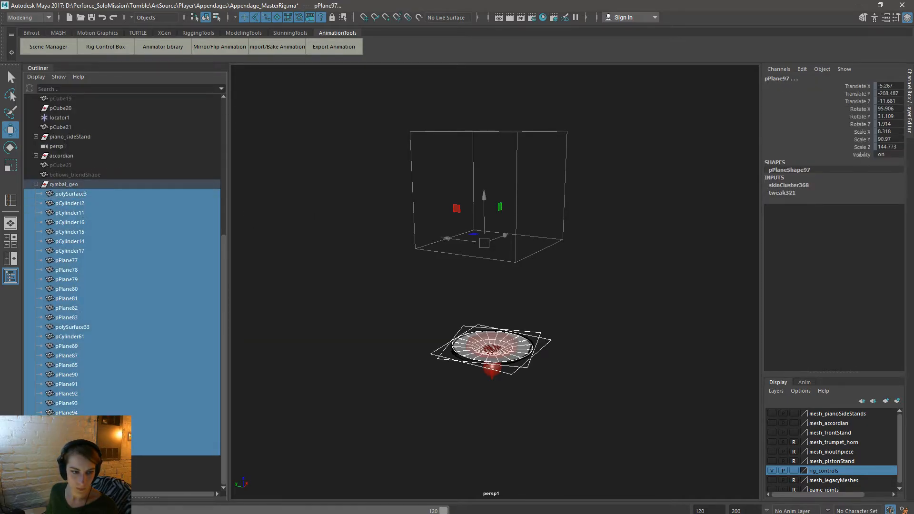
{"action": "scroll", "coordinate": [94, 381], "scroll_direction": "up", "scroll_amount": 7}
{"action": "left_click", "coordinate": [76, 233], "text": "ctrl"}
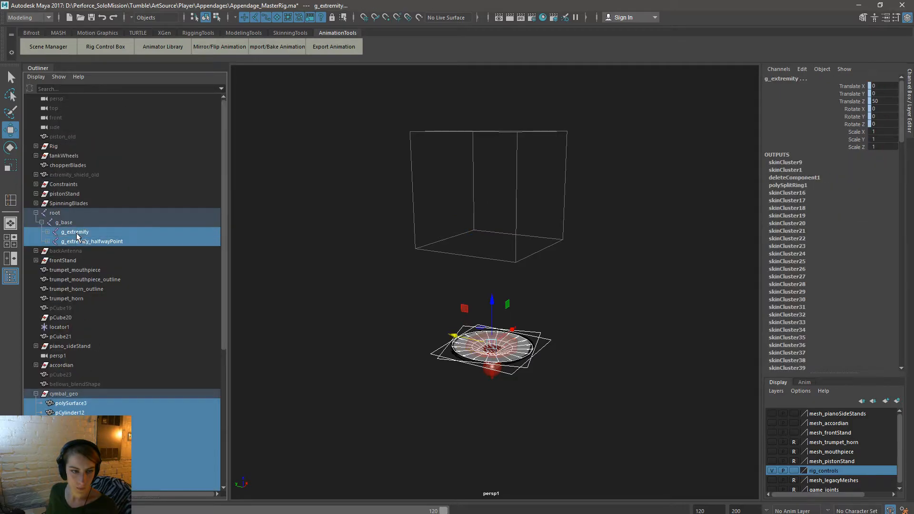
{"action": "left_click", "coordinate": [79, 213], "text": "ctrl"}
Step: Export the selection over the existing Appendage_Drummer_Cymbal.fbx, and dismiss the export report
{"action": "key", "text": "space"}
{"action": "left_click_drag", "start_coordinate": [326, 144], "coordinate": [377, 270]}
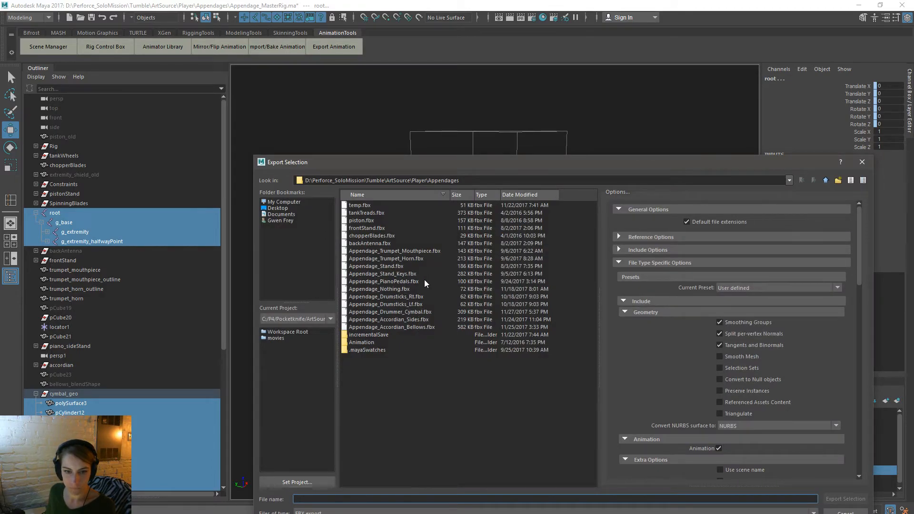
{"action": "double_click", "coordinate": [419, 312]}
{"action": "left_click", "coordinate": [543, 357]}
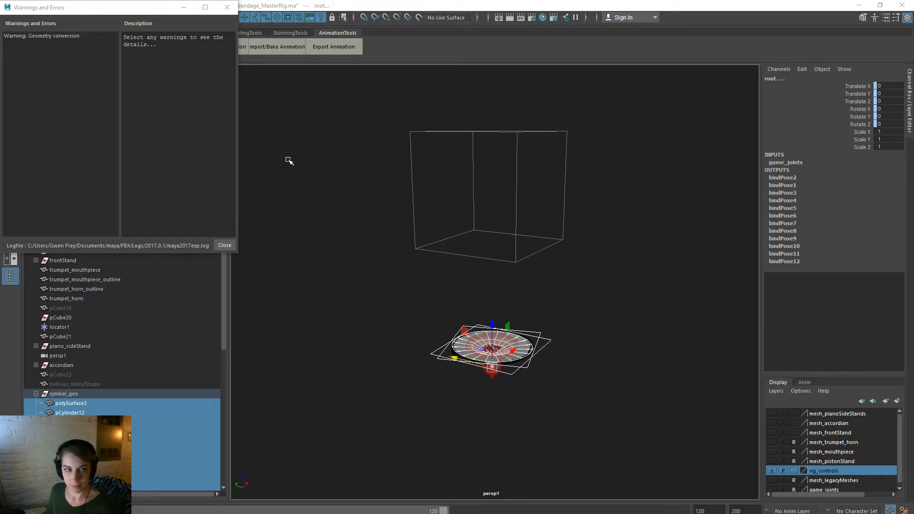
{"action": "left_click", "coordinate": [226, 9]}
Step: Collapse the root joint hierarchy, and save the scene with nothing selected
{"action": "middle_click_drag", "start_coordinate": [326, 300], "coordinate": [325, 345], "text": "alt"}
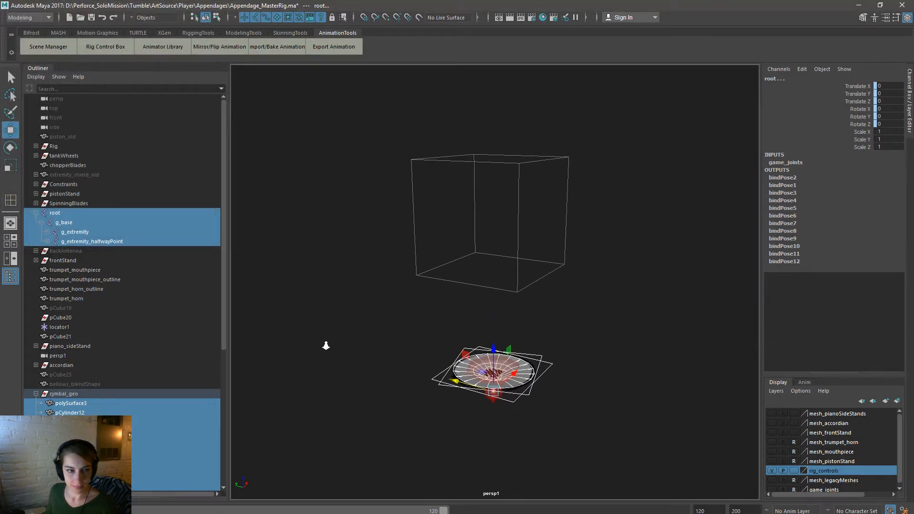
{"action": "left_click", "coordinate": [35, 212]}
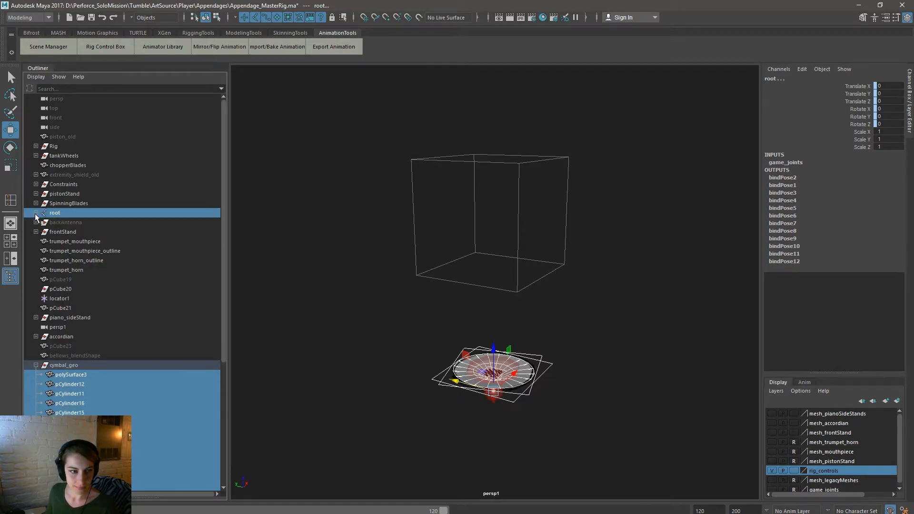
{"action": "left_click", "coordinate": [36, 365]}
{"action": "left_click", "coordinate": [376, 326]}
{"action": "scroll", "coordinate": [375, 309], "scroll_direction": "up", "scroll_amount": 3}
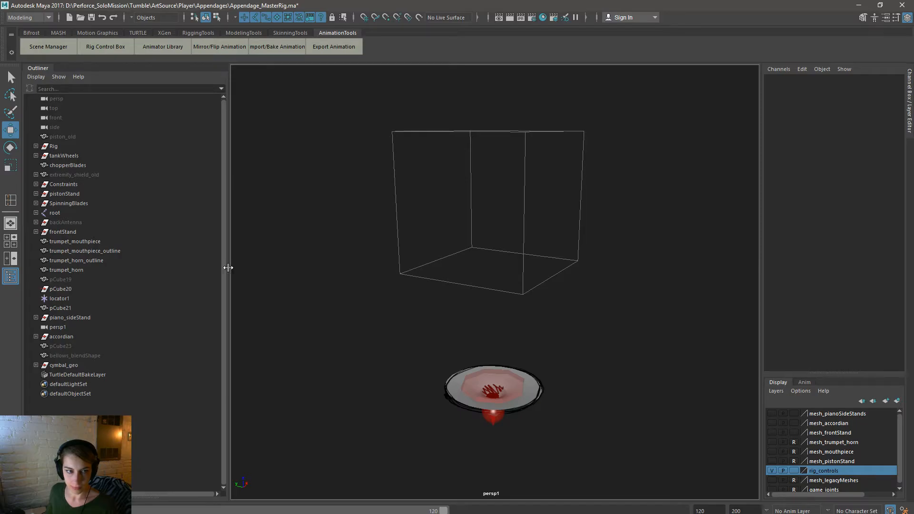
{"action": "left_click", "coordinate": [36, 365]}
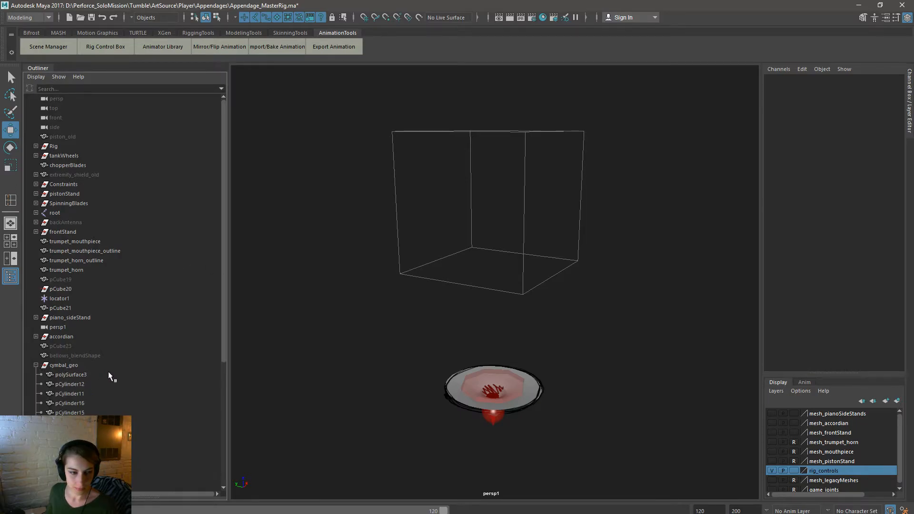
{"action": "left_click", "coordinate": [109, 374]}
{"action": "left_click", "coordinate": [338, 350]}
{"action": "key", "text": "q"}
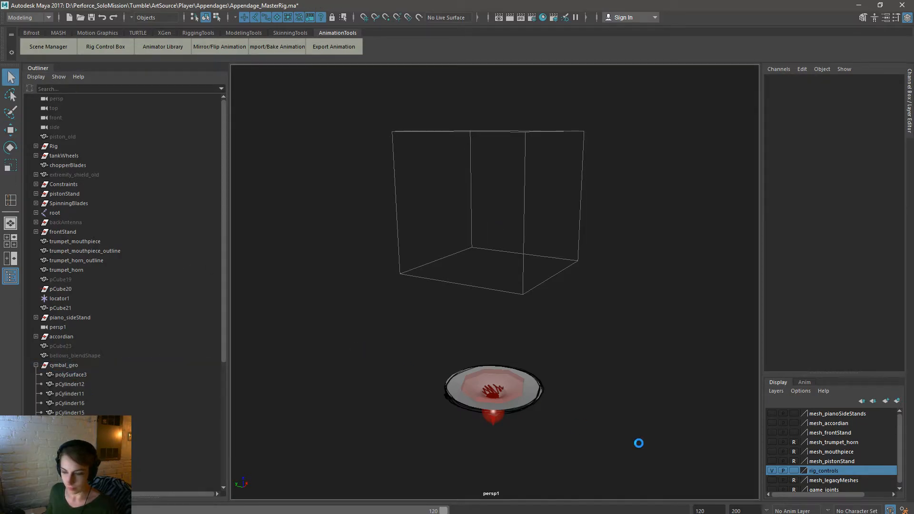
Step: Switch to the Unreal Editor and reimport the Appendage_Drummer_Cymbal skeletal mesh from the Meshes folder
{"action": "key", "text": "alt+Tab"}
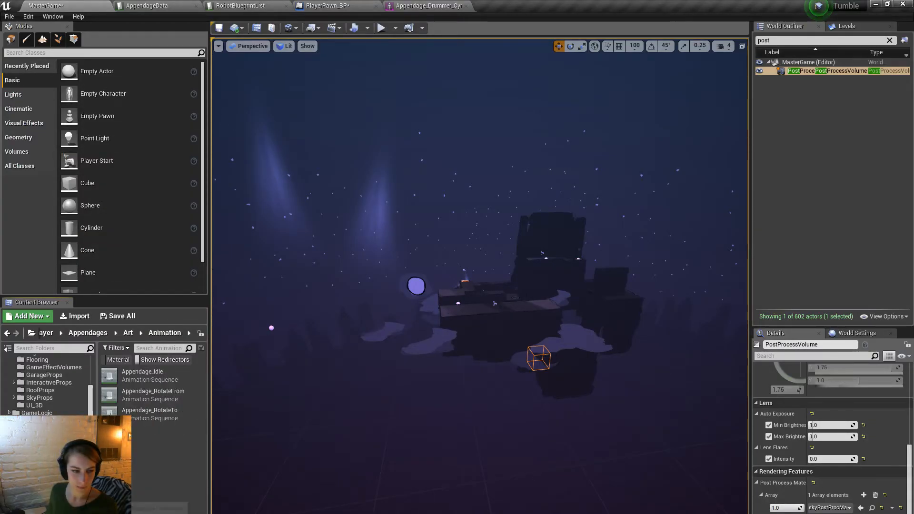
{"action": "key", "text": "alt+Left"}
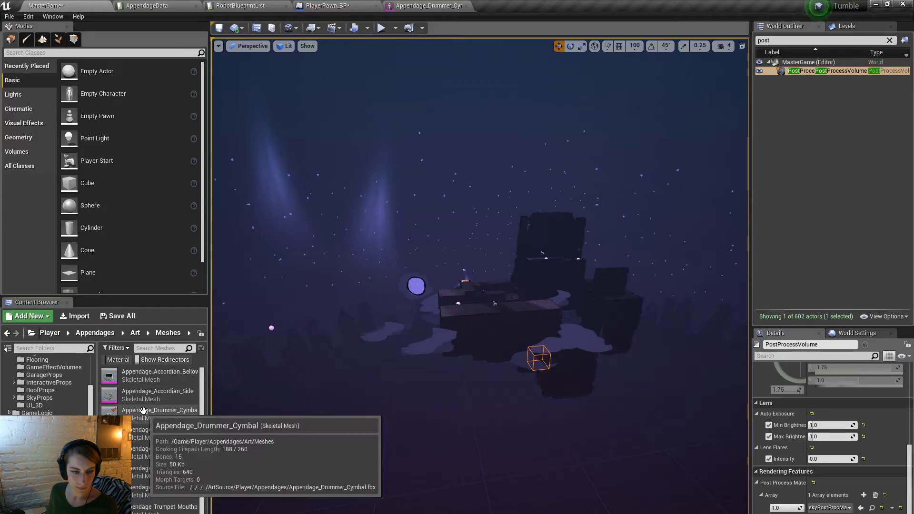
{"action": "right_click", "coordinate": [144, 411]}
{"action": "left_click", "coordinate": [196, 163]}
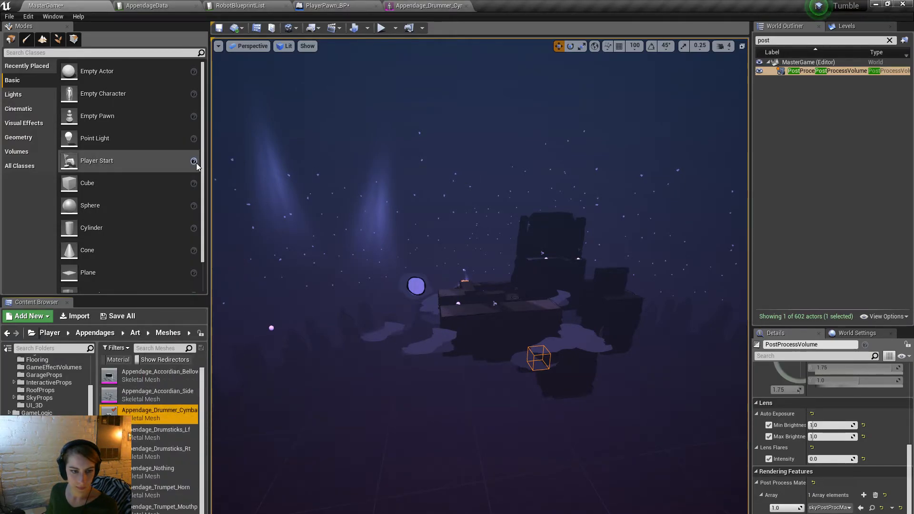
Step: Start a fullscreen play session, recompiling the modified blueprints, and load one of the Opening levels
{"action": "left_click", "coordinate": [383, 28]}
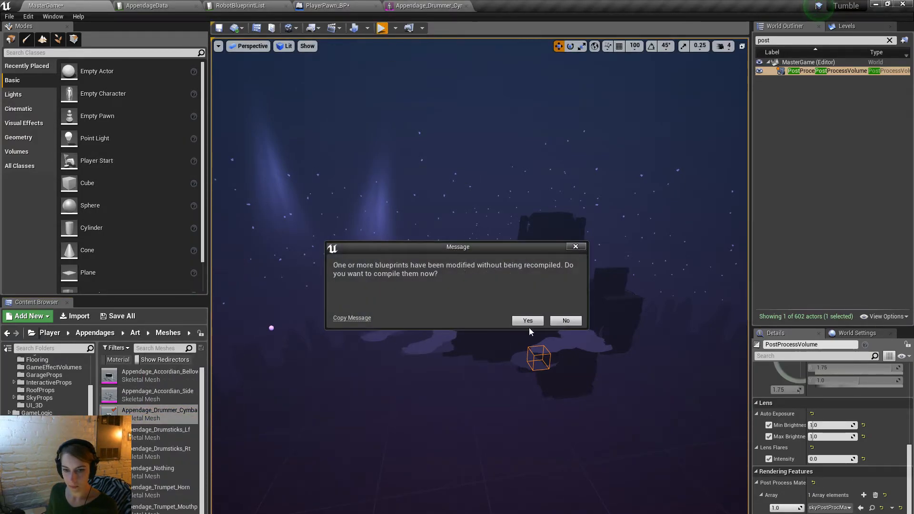
{"action": "left_click", "coordinate": [530, 321]}
{"action": "key", "text": "F11"}
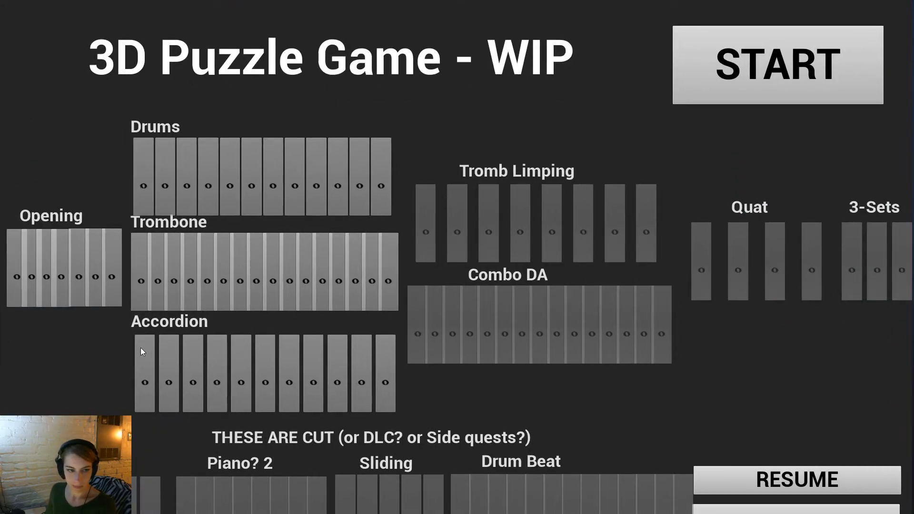
{"action": "left_click", "coordinate": [84, 293]}
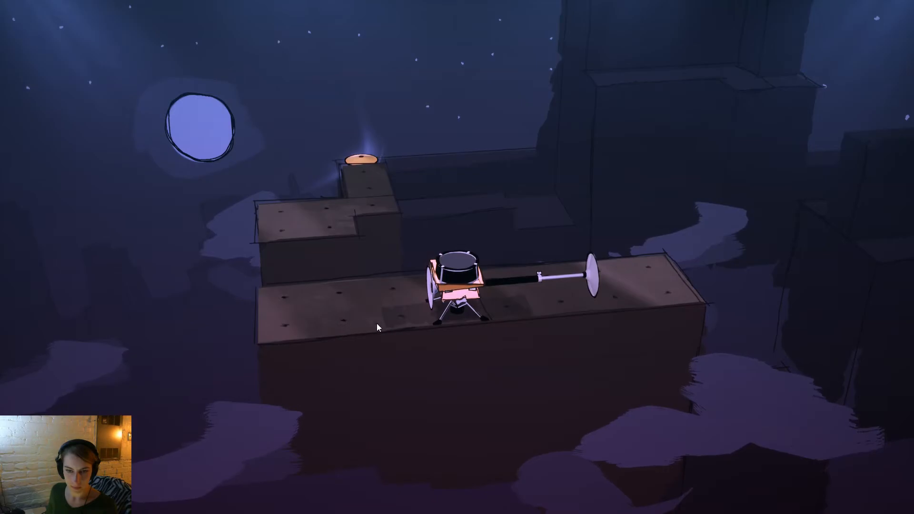
Step: Examine the drummer's extended cymbal stand in the running level, end the play session and return to Maya
{"action": "left_click_drag", "start_coordinate": [501, 319], "coordinate": [440, 322]}
{"action": "left_click_drag", "start_coordinate": [335, 335], "coordinate": [606, 454]}
{"action": "left_click_drag", "start_coordinate": [522, 374], "coordinate": [489, 369]}
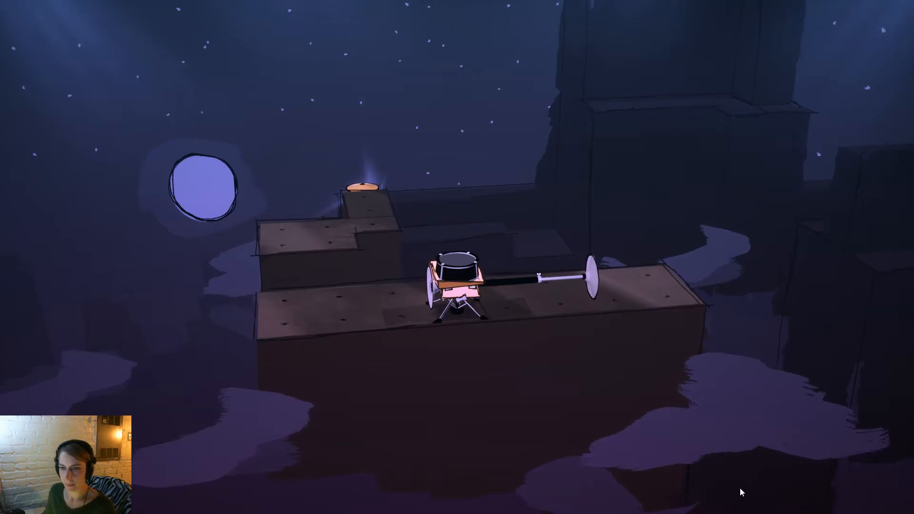
{"action": "key", "text": "Escape"}
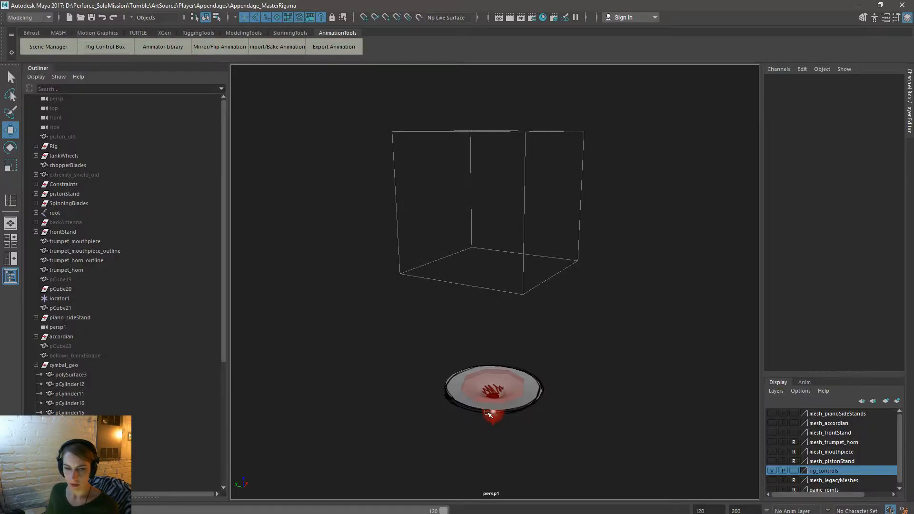
Step: Test the stand's extension by raising extremity_control to about 318 in Z, and reset its Translate Z to 0
{"action": "left_click", "coordinate": [506, 390]}
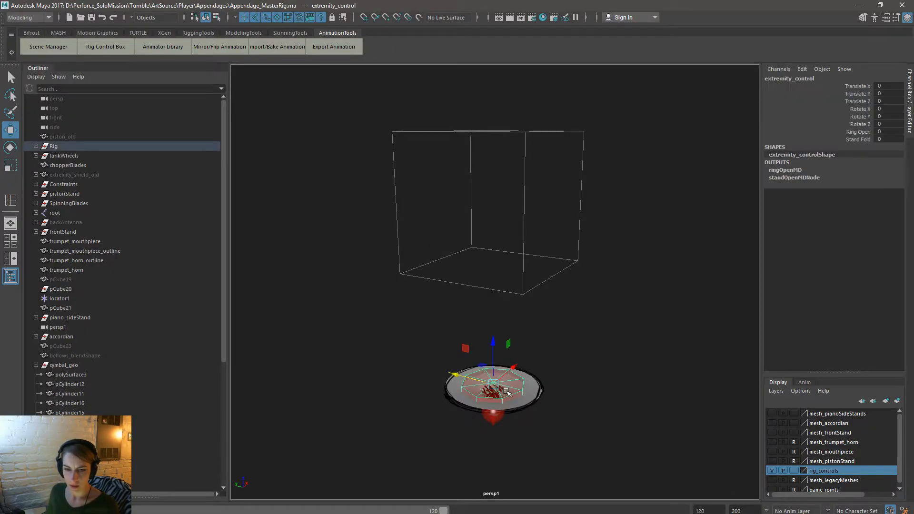
{"action": "left_click_drag", "start_coordinate": [492, 340], "coordinate": [492, 138]}
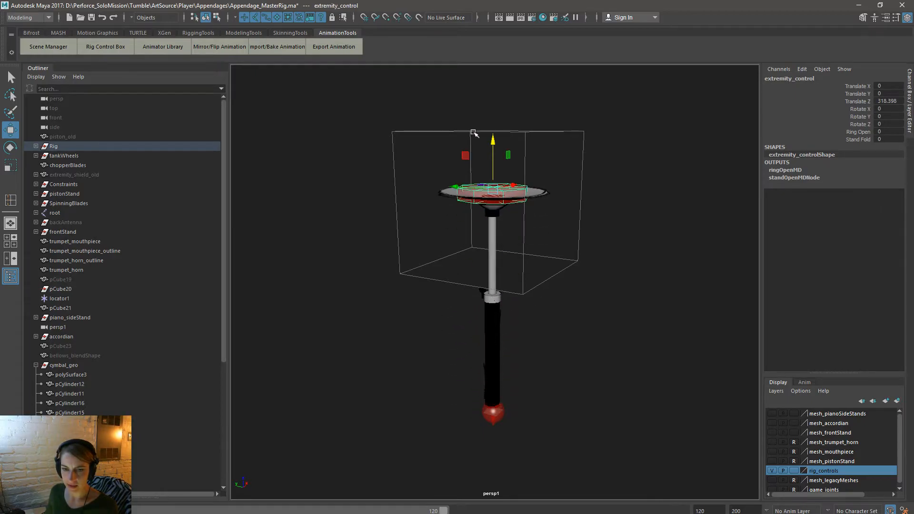
{"action": "double_click", "coordinate": [887, 101]}
{"action": "type", "text": "0"}
{"action": "key", "text": "Return"}
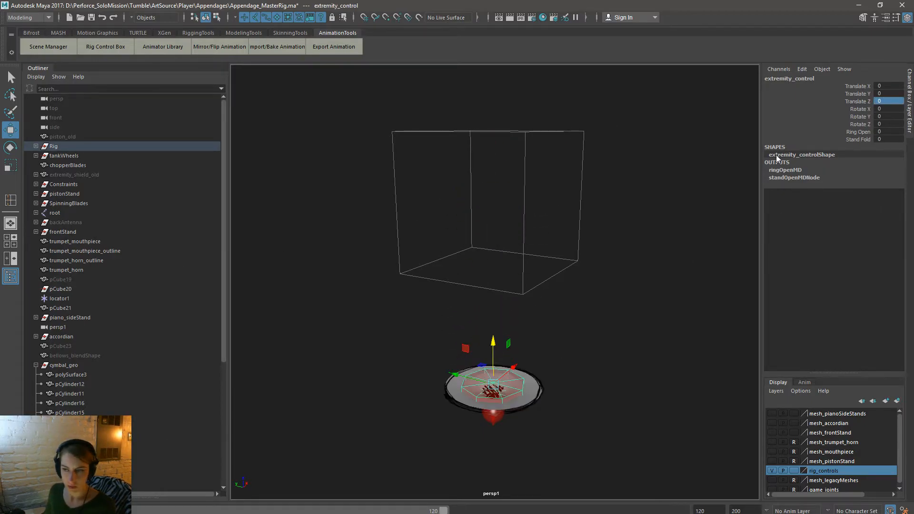
Step: Extend the cymbal stand again by setting extremity_control's Translate Z to 400
{"action": "left_click_drag", "start_coordinate": [494, 351], "coordinate": [531, 87]}
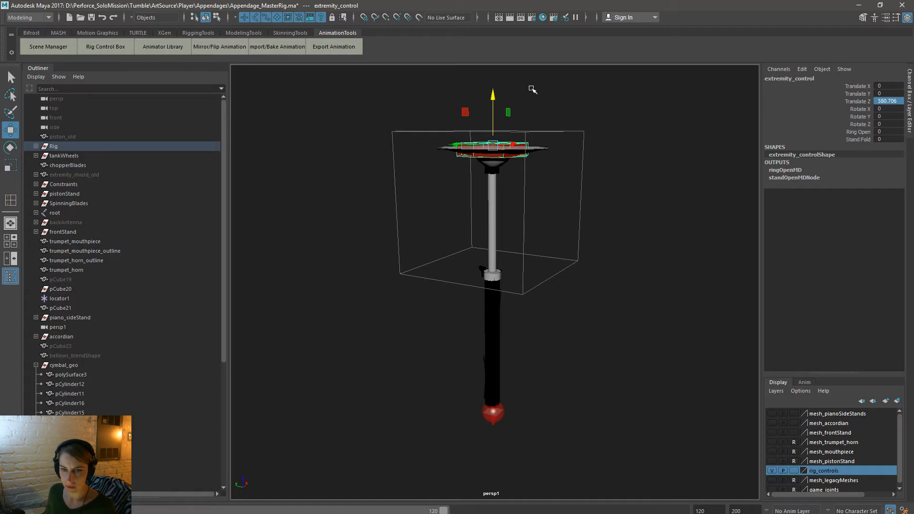
{"action": "double_click", "coordinate": [885, 102]}
{"action": "type", "text": "400"}
{"action": "key", "text": "Return"}
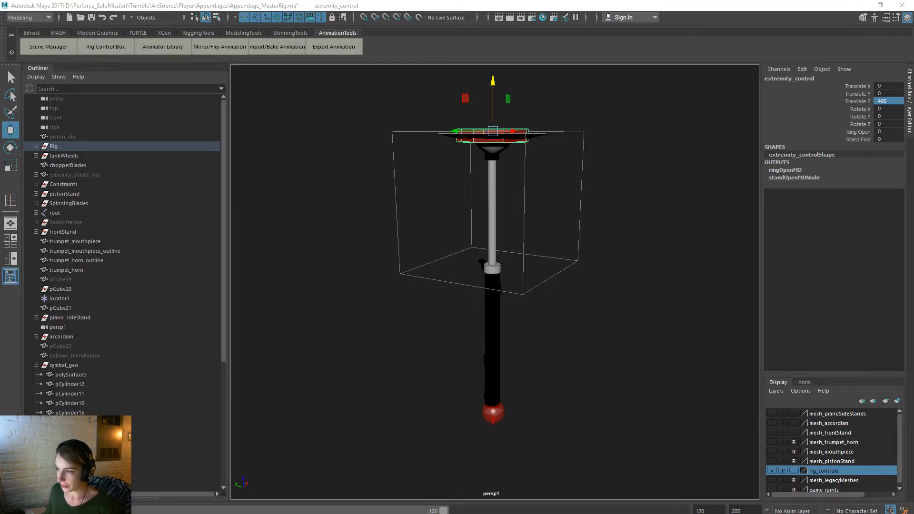
Step: Select all the strips from pPlane89 down to the last one to check them around the rod, and clear the selection
{"action": "scroll", "coordinate": [123, 286], "scroll_direction": "down", "scroll_amount": 6}
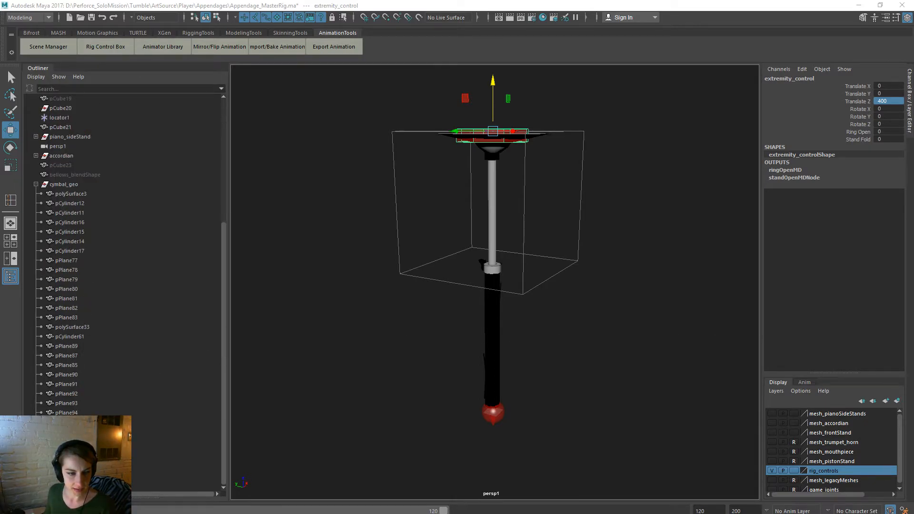
{"action": "left_click", "coordinate": [67, 451]}
{"action": "left_click", "coordinate": [79, 347], "text": "shift"}
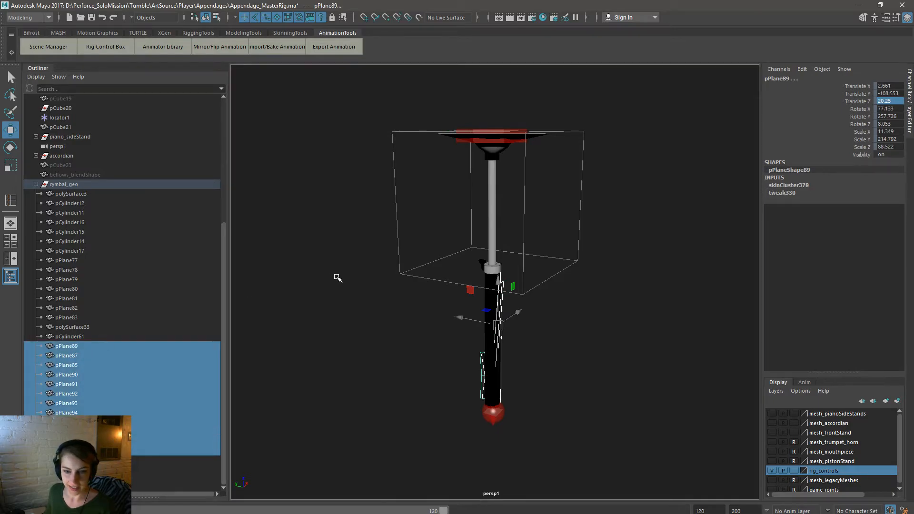
{"action": "left_click_drag", "start_coordinate": [337, 275], "coordinate": [546, 291], "text": "alt"}
{"action": "left_click", "coordinate": [546, 292]}
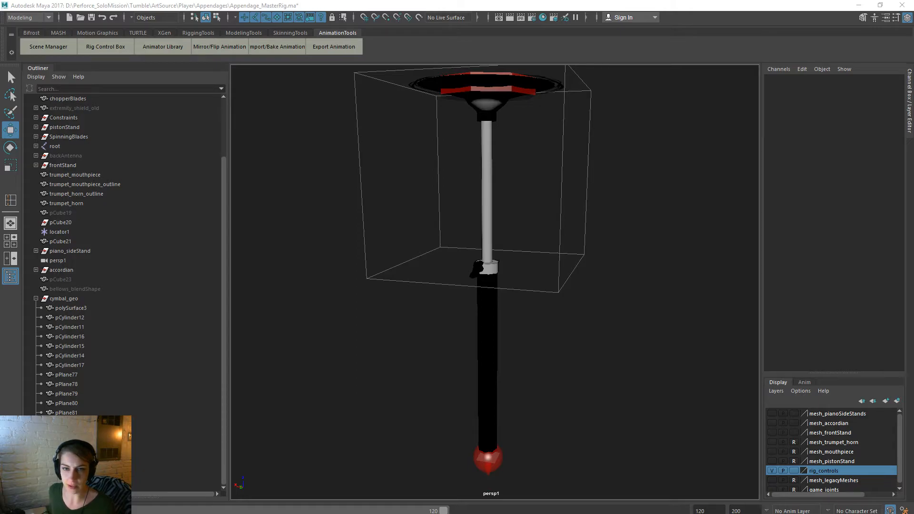
Step: Examine the extended cymbal stand from the side and below, checking the outlines around the cymbal, rod and clamp
{"action": "left_click_drag", "start_coordinate": [402, 267], "coordinate": [461, 243], "text": "alt"}
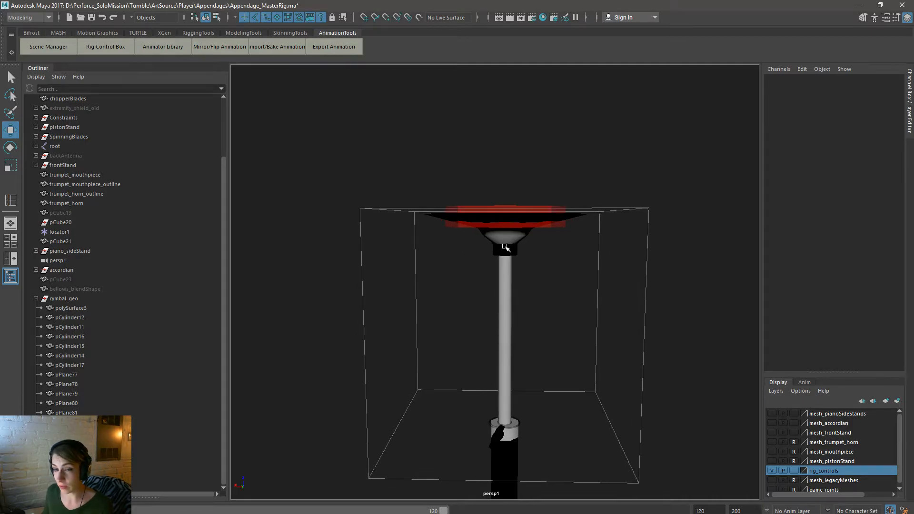
{"action": "mouse_move", "coordinate": [505, 248]}
{"action": "middle_mouse_down", "text": "alt"}
{"action": "mouse_move", "coordinate": [508, 267]}
{"action": "mouse_move", "coordinate": [513, 260]}
{"action": "middle_mouse_up", "text": "alt"}
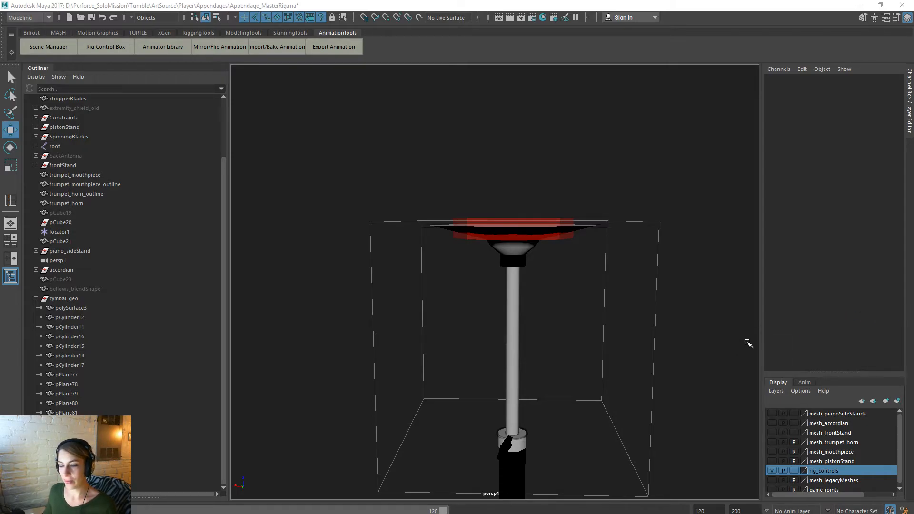
{"action": "right_click_drag", "start_coordinate": [438, 188], "coordinate": [532, 204], "text": "alt"}
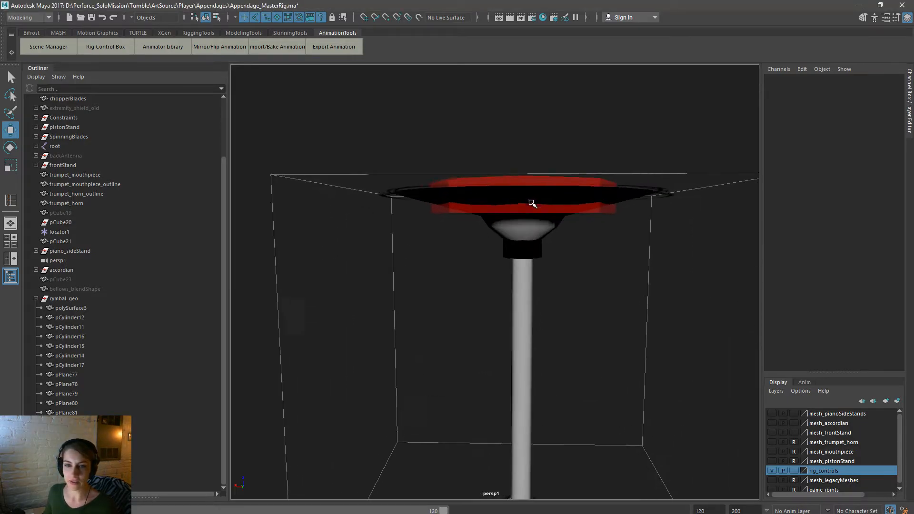
{"action": "left_click_drag", "start_coordinate": [561, 221], "coordinate": [628, 222], "text": "alt"}
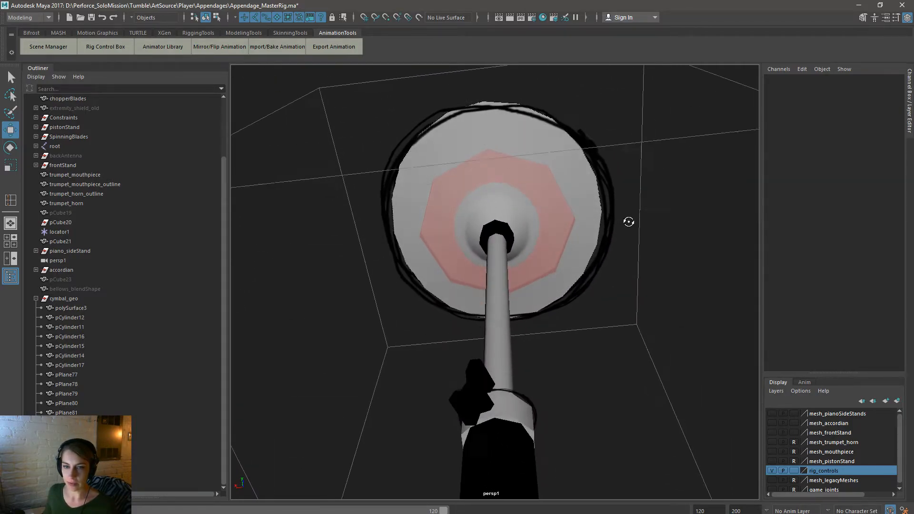
{"action": "right_click_drag", "start_coordinate": [632, 226], "coordinate": [520, 261], "text": "alt"}
{"action": "left_click_drag", "start_coordinate": [520, 261], "coordinate": [535, 305], "text": "alt"}
{"action": "right_click_drag", "start_coordinate": [419, 314], "coordinate": [493, 315], "text": "alt"}
{"action": "middle_click_drag", "start_coordinate": [492, 315], "coordinate": [514, 179], "text": "alt"}
{"action": "left_click_drag", "start_coordinate": [513, 179], "coordinate": [500, 281], "text": "alt"}
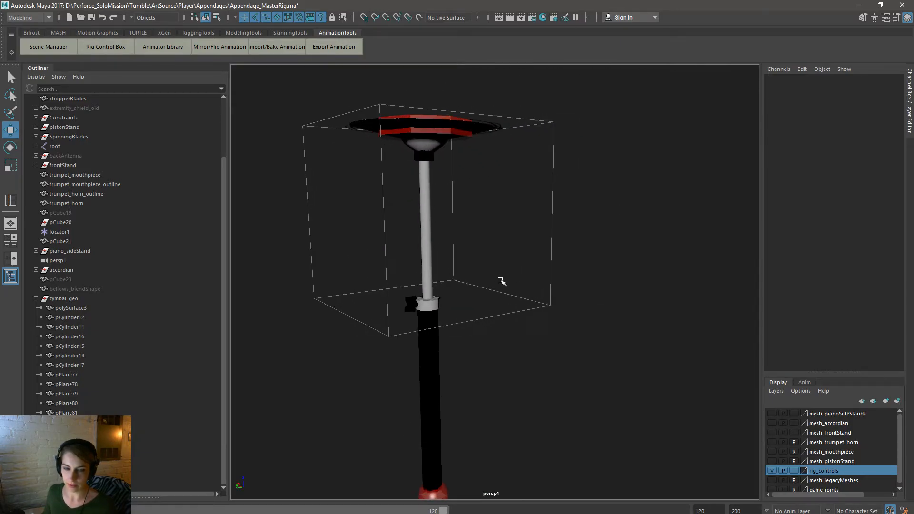
{"action": "middle_click_drag", "start_coordinate": [500, 280], "coordinate": [561, 283], "text": "alt"}
{"action": "right_click_drag", "start_coordinate": [369, 274], "coordinate": [523, 320], "text": "alt"}
{"action": "left_click_drag", "start_coordinate": [524, 320], "coordinate": [495, 218], "text": "alt"}
{"action": "middle_click_drag", "start_coordinate": [495, 219], "coordinate": [507, 510], "text": "alt"}
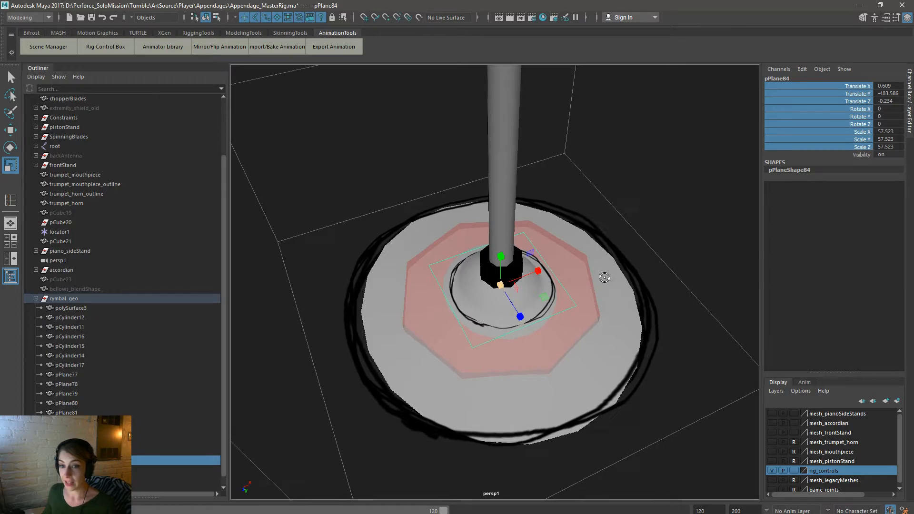
Step: Scale outline strip pPlane84 around the cymbal's bell up to about 61.5 on all axes
{"action": "left_click_drag", "start_coordinate": [603, 280], "coordinate": [469, 258], "text": "alt"}
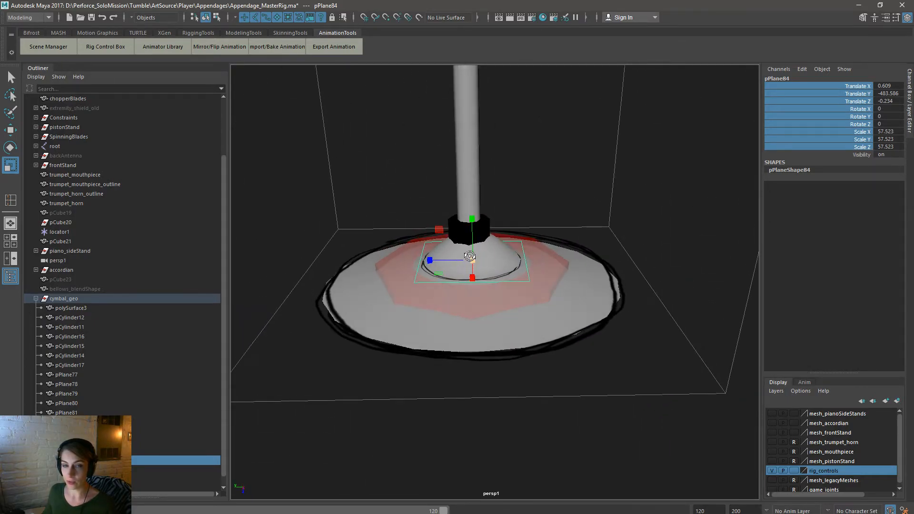
{"action": "right_click_drag", "start_coordinate": [469, 257], "coordinate": [482, 257], "text": "alt"}
{"action": "left_click_drag", "start_coordinate": [470, 257], "coordinate": [476, 258]}
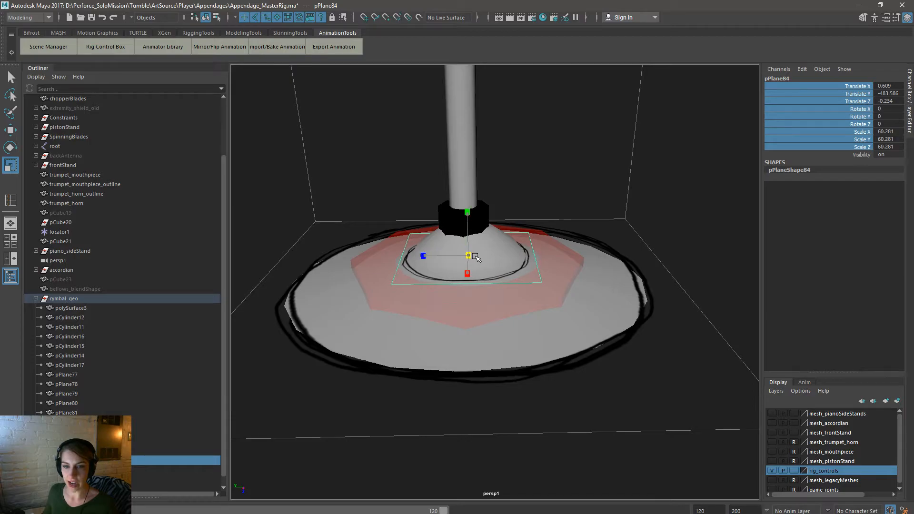
{"action": "left_click", "coordinate": [542, 190]}
{"action": "left_click_drag", "start_coordinate": [563, 247], "coordinate": [480, 237], "text": "alt"}
{"action": "right_click_drag", "start_coordinate": [480, 237], "coordinate": [583, 261], "text": "alt"}
{"action": "left_click", "coordinate": [549, 238]}
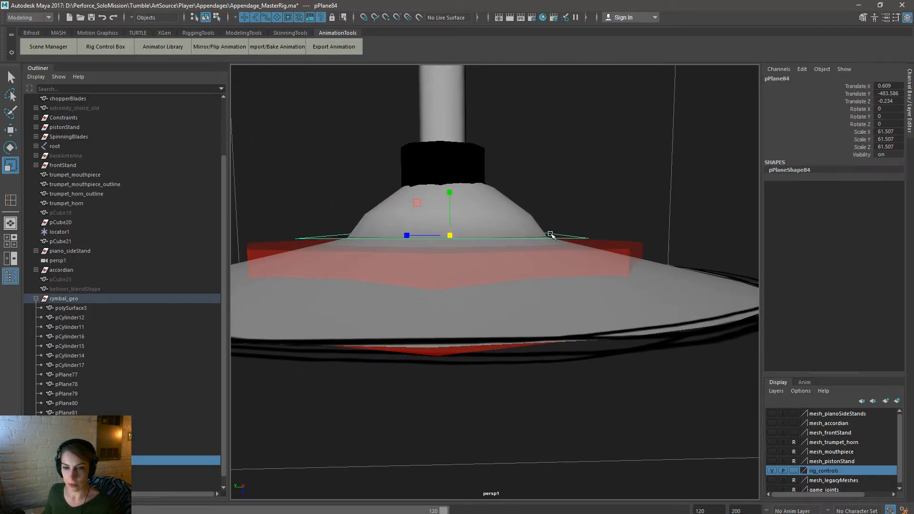
{"action": "left_click_drag", "start_coordinate": [596, 231], "coordinate": [550, 216], "text": "alt"}
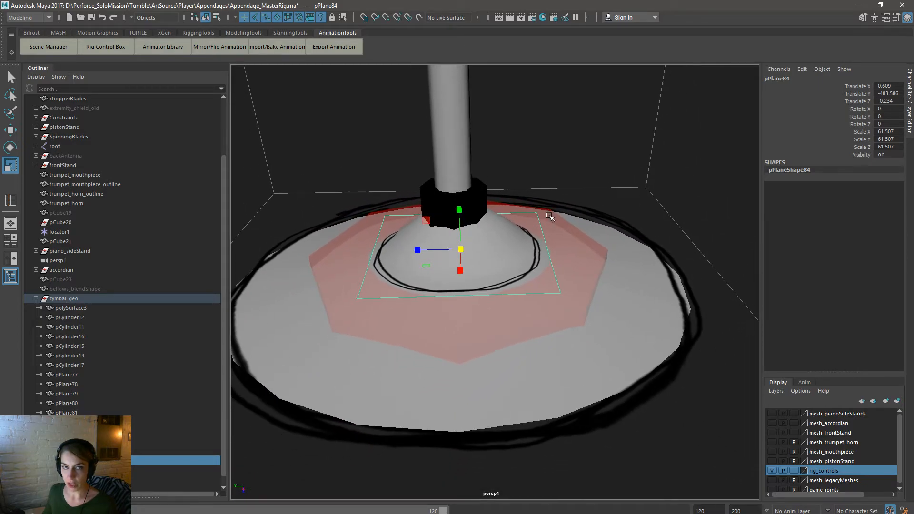
{"action": "left_click_drag", "start_coordinate": [567, 230], "coordinate": [522, 221], "text": "alt"}
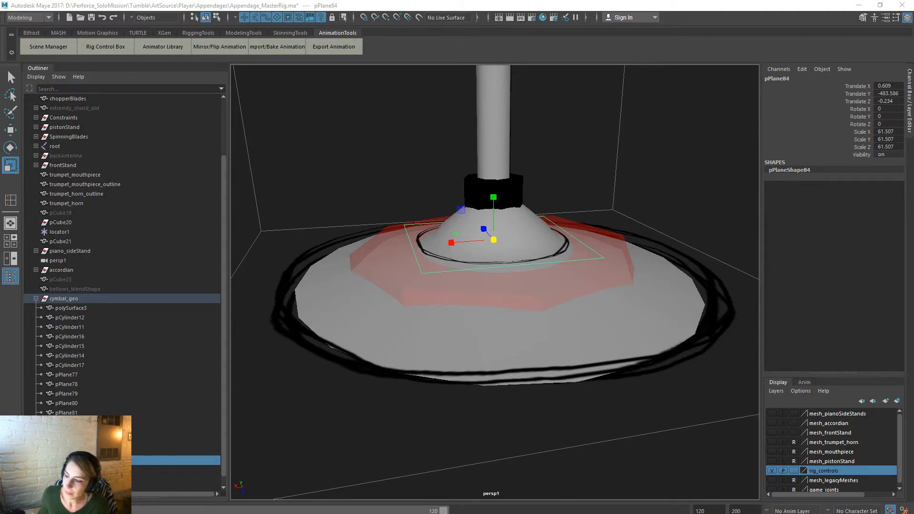
Step: Shrink pPlane84 to a scale of about 55.36 and shift it along the bell to Translate Y about -481.67
{"action": "left_click", "coordinate": [588, 467]}
{"action": "left_click_drag", "start_coordinate": [619, 307], "coordinate": [575, 368], "text": "alt"}
{"action": "left_click", "coordinate": [569, 269]}
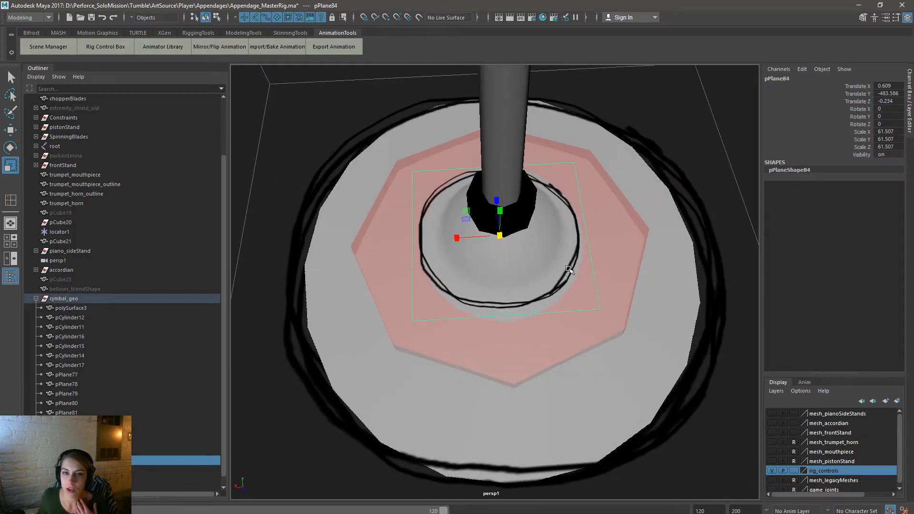
{"action": "left_click_drag", "start_coordinate": [594, 342], "coordinate": [531, 303], "text": "alt"}
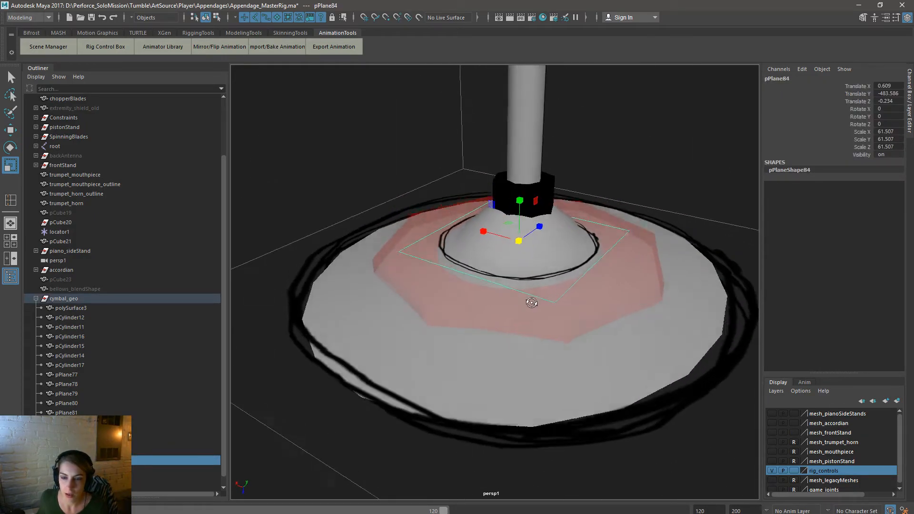
{"action": "scroll", "coordinate": [524, 266], "scroll_direction": "up", "scroll_amount": 4}
{"action": "left_click_drag", "start_coordinate": [524, 227], "coordinate": [509, 233]}
{"action": "key", "text": "w"}
{"action": "mouse_move", "coordinate": [480, 272]}
{"action": "left_mouse_down", "text": "alt"}
{"action": "mouse_move", "coordinate": [538, 264]}
{"action": "mouse_move", "coordinate": [490, 257]}
{"action": "left_mouse_up", "text": "alt"}
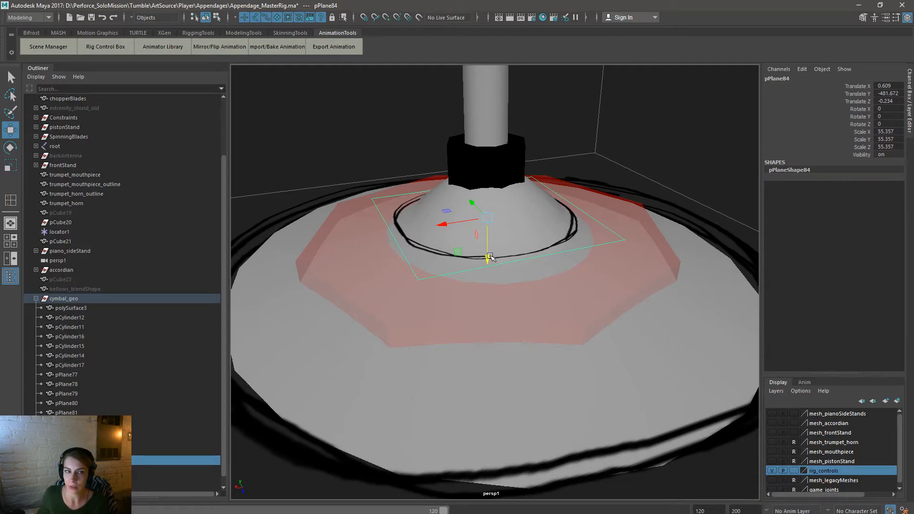
{"action": "left_click_drag", "start_coordinate": [671, 322], "coordinate": [650, 333], "text": "alt"}
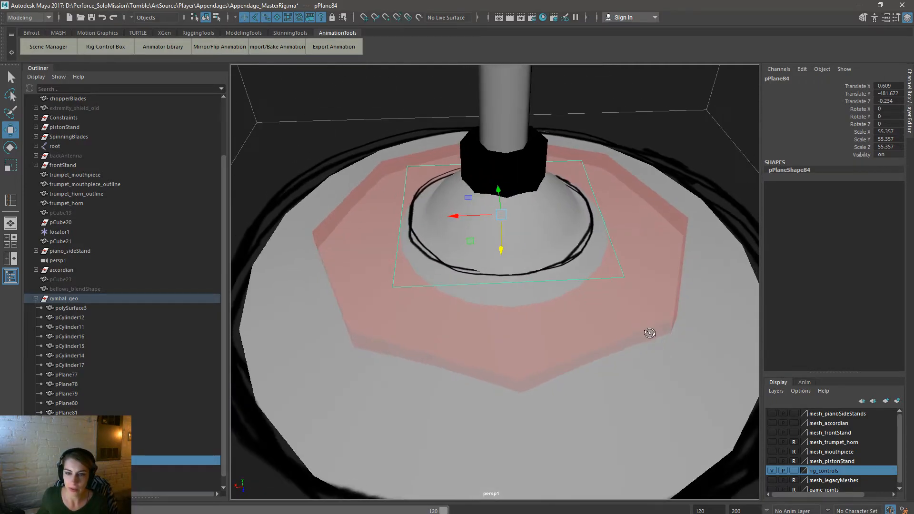
Step: Enlarge pPlane84 to a scale of about 60.03 and move it towards the cymbal disc to Translate Y about -484.56
{"action": "key", "text": "r"}
{"action": "left_click_drag", "start_coordinate": [501, 214], "coordinate": [511, 218]}
{"action": "right_click_drag", "start_coordinate": [467, 230], "coordinate": [561, 241], "text": "alt"}
{"action": "key", "text": "space"}
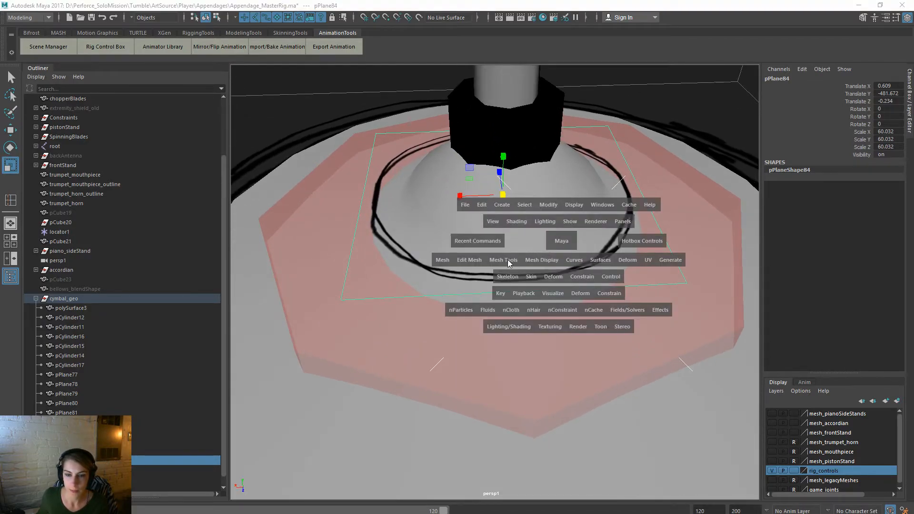
{"action": "right_click_drag", "start_coordinate": [624, 244], "coordinate": [529, 217], "text": "alt"}
{"action": "left_click", "coordinate": [654, 162]}
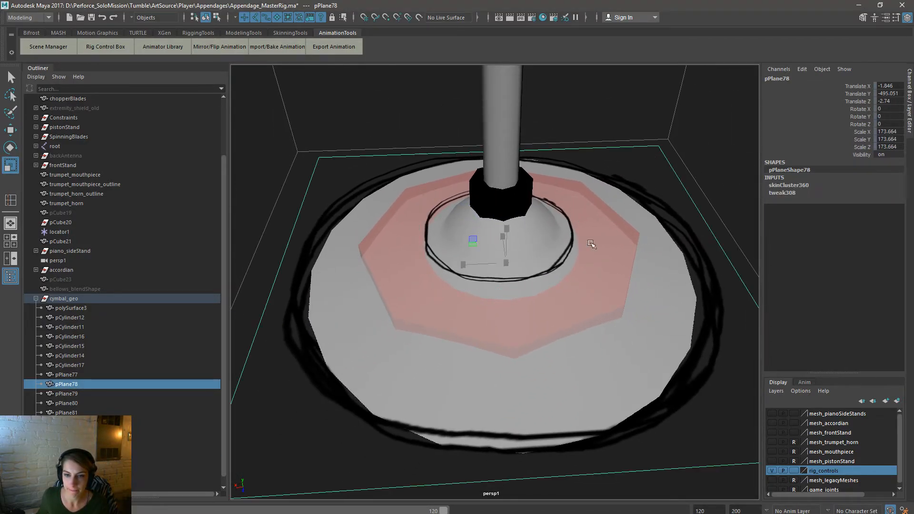
{"action": "left_click", "coordinate": [550, 272]}
{"action": "left_click_drag", "start_coordinate": [612, 287], "coordinate": [641, 266], "text": "alt"}
{"action": "key", "text": "w"}
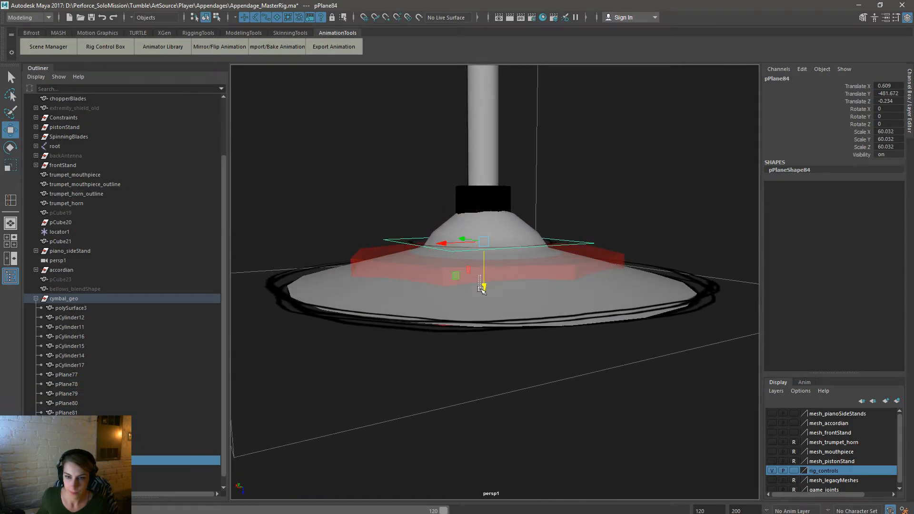
{"action": "left_click_drag", "start_coordinate": [482, 289], "coordinate": [491, 294]}
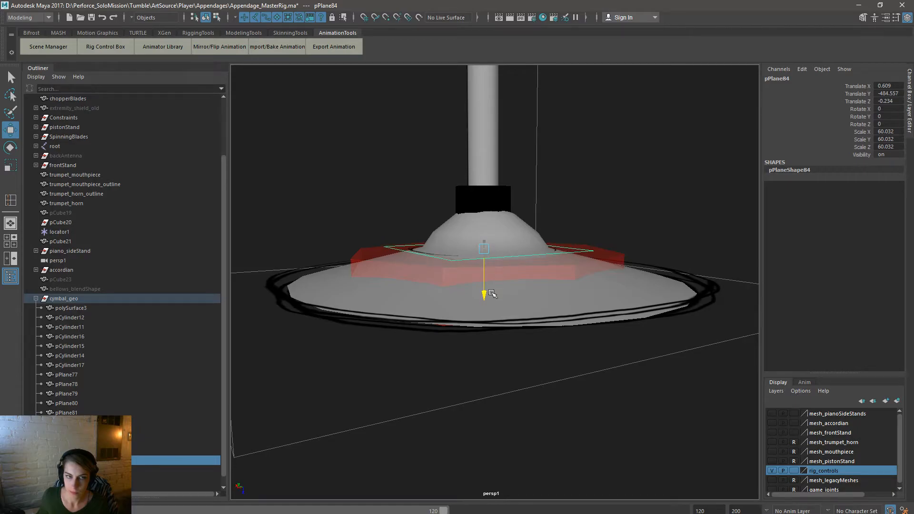
Step: Refit pPlane84 around the bell with scale about 60.43 in X and 61.55 in Y and Z, positioned at about -0.14, -483.49, -1.72
{"action": "left_click_drag", "start_coordinate": [589, 305], "coordinate": [577, 334], "text": "alt"}
{"action": "key", "text": "r"}
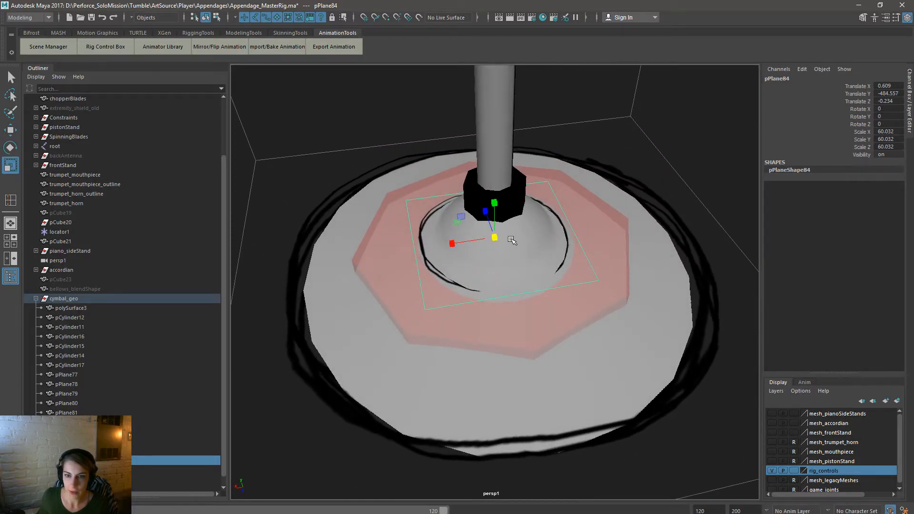
{"action": "left_click_drag", "start_coordinate": [511, 241], "coordinate": [488, 215]}
{"action": "key", "text": "w"}
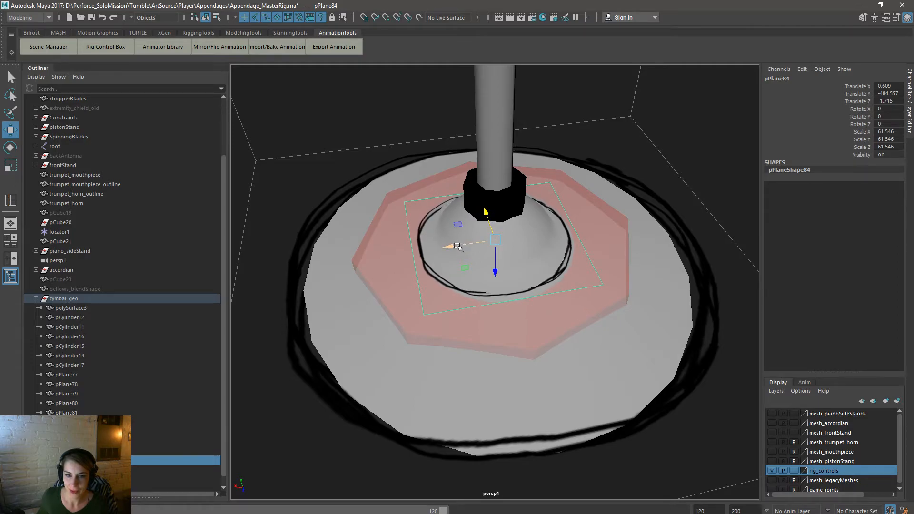
{"action": "left_click_drag", "start_coordinate": [458, 245], "coordinate": [460, 247]}
{"action": "key", "text": "r"}
{"action": "key", "text": "w"}
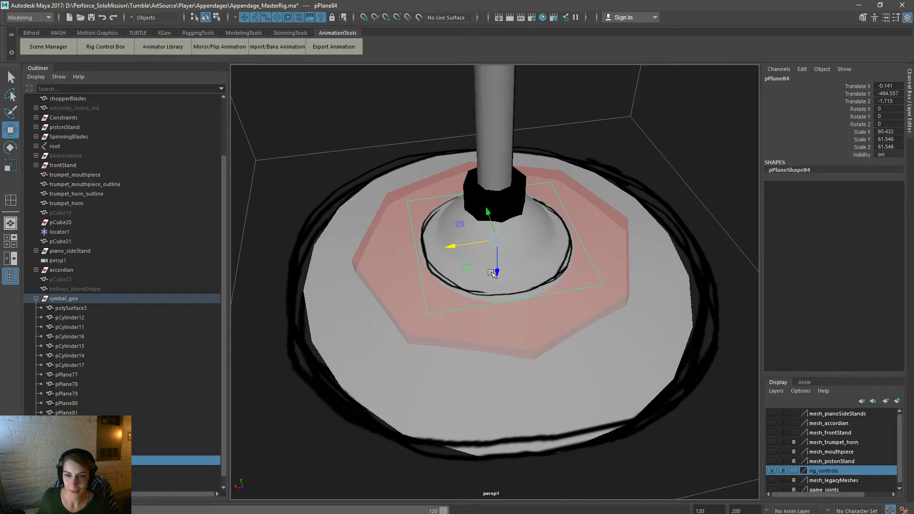
{"action": "left_click_drag", "start_coordinate": [496, 273], "coordinate": [550, 281]}
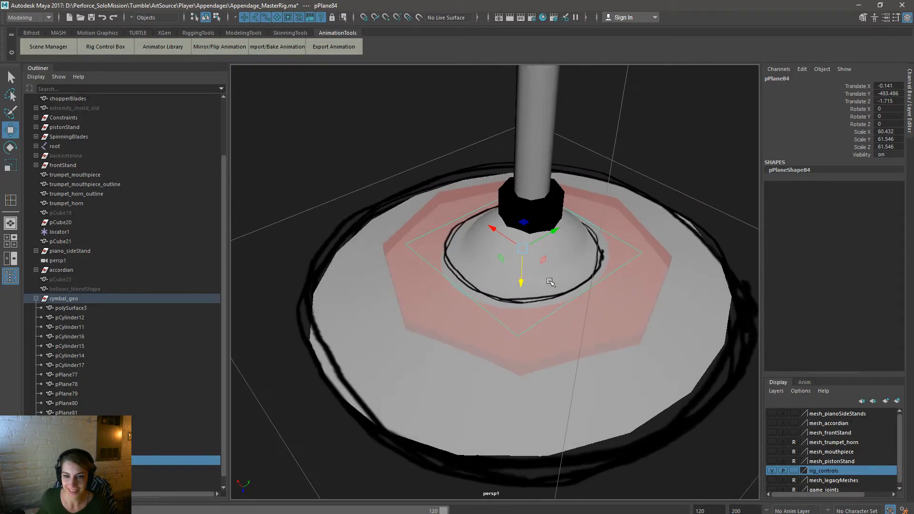
Step: Try to extrude and scale the face of pPlane84, and undo the extrusion back to object selection
{"action": "right_click_drag", "start_coordinate": [602, 282], "coordinate": [540, 252], "text": "alt"}
{"action": "left_click_drag", "start_coordinate": [479, 327], "coordinate": [617, 332], "text": "alt"}
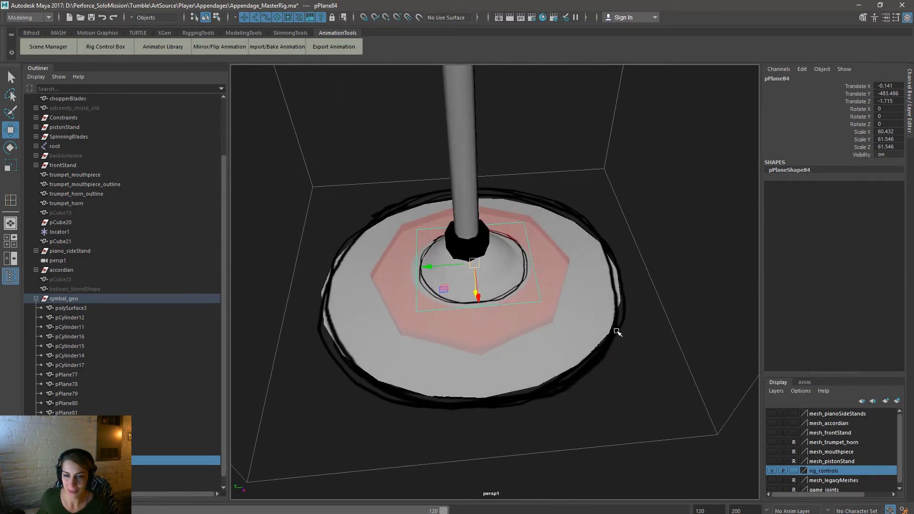
{"action": "right_click_drag", "start_coordinate": [403, 267], "coordinate": [519, 277], "text": "alt"}
{"action": "key", "text": "space"}
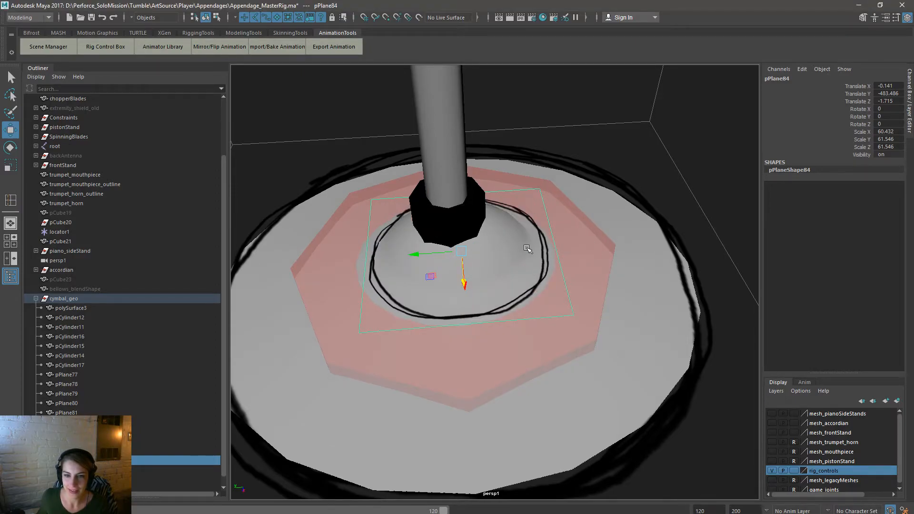
{"action": "key", "text": "space"}
{"action": "left_click_drag", "start_coordinate": [555, 309], "coordinate": [522, 273], "text": "alt"}
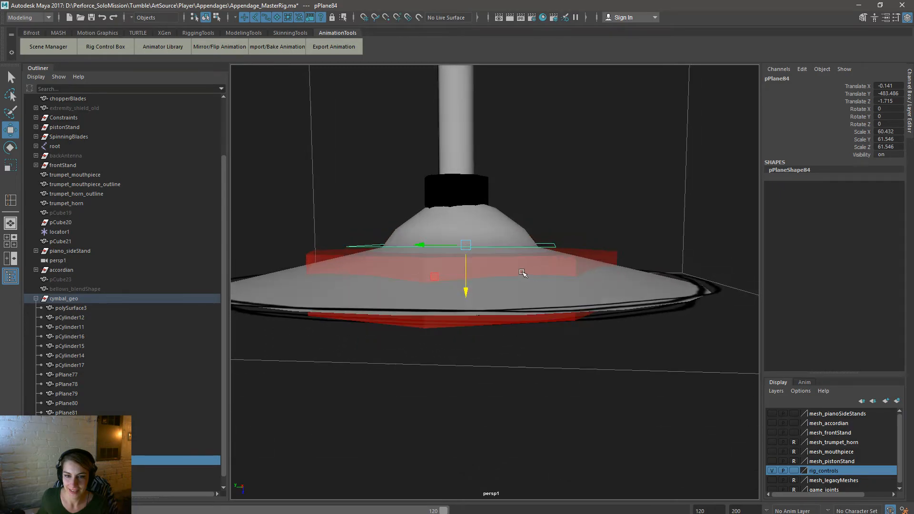
{"action": "right_click_drag", "start_coordinate": [544, 243], "coordinate": [543, 266]}
{"action": "left_click", "coordinate": [545, 244]}
{"action": "left_click_drag", "start_coordinate": [545, 244], "coordinate": [570, 298], "text": "alt"}
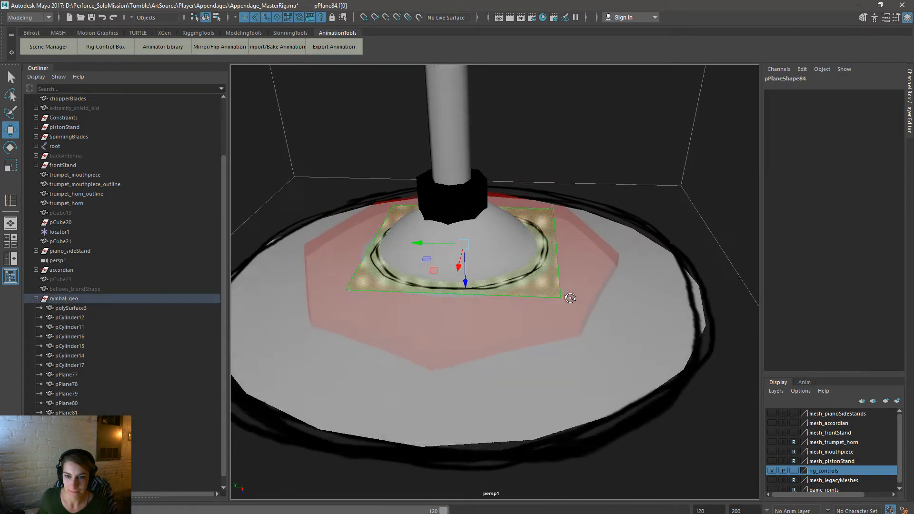
{"action": "key", "text": "space"}
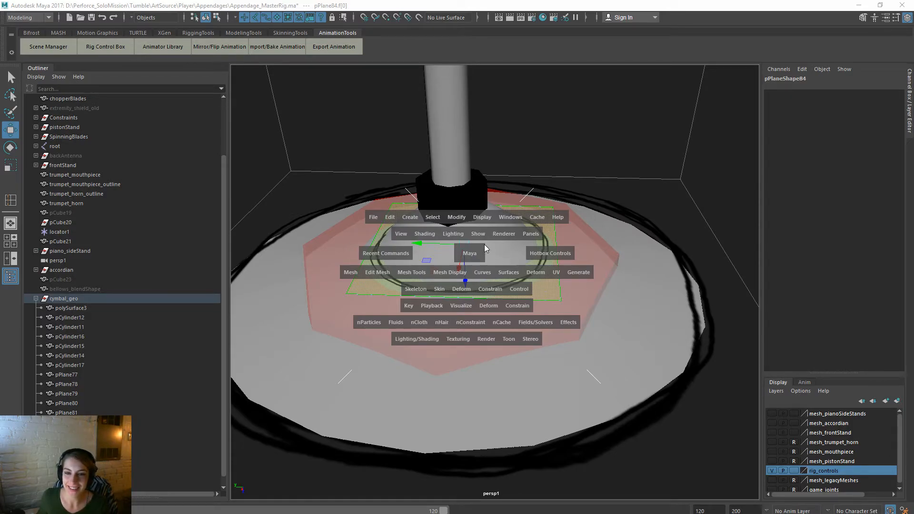
{"action": "left_click", "coordinate": [416, 274]}
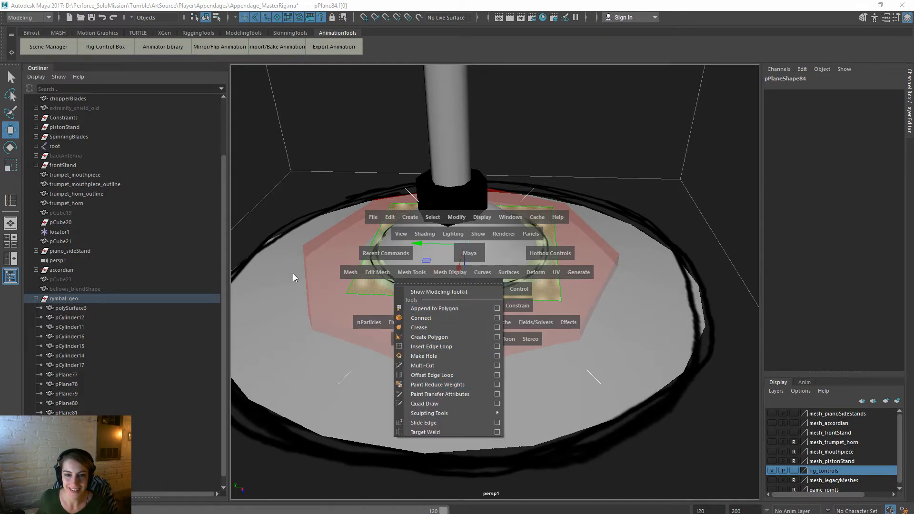
{"action": "left_click", "coordinate": [381, 272]}
{"action": "left_click", "coordinate": [401, 345]}
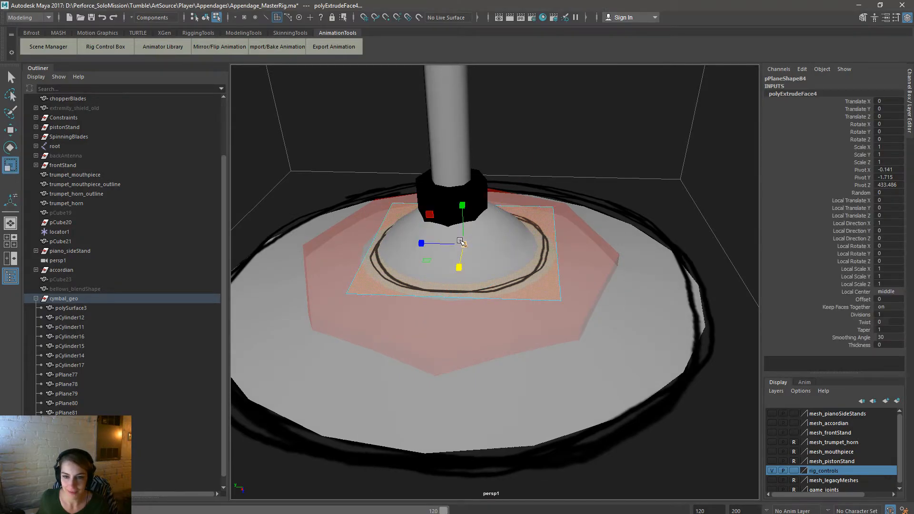
{"action": "left_click_drag", "start_coordinate": [462, 243], "coordinate": [429, 247]}
{"action": "key", "text": "ctrl+z"}
{"action": "key", "text": "ctrl+z"}
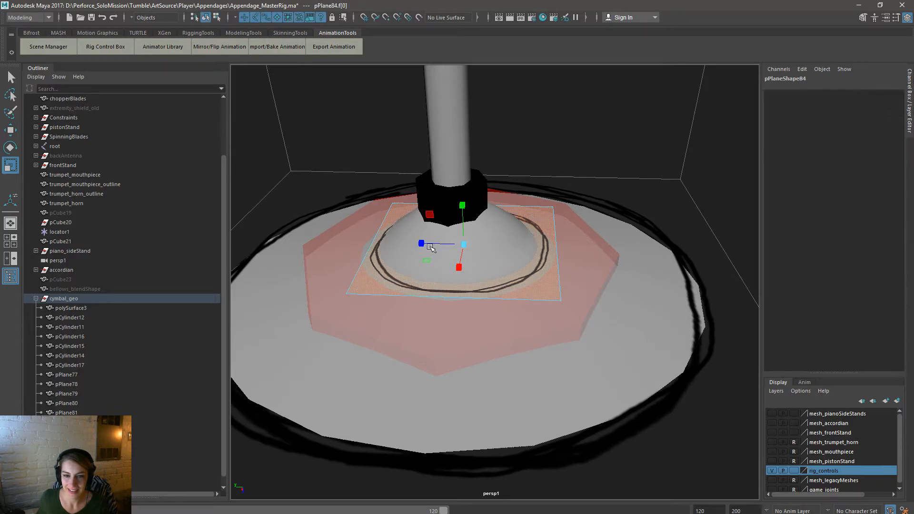
{"action": "key", "text": "ctrl+z"}
{"action": "key", "text": "ctrl+z"}
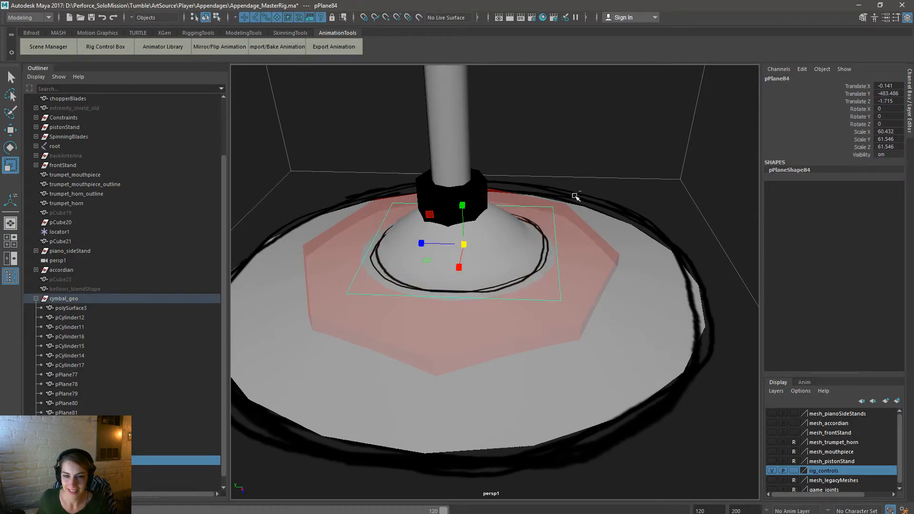
Step: Reselect pPlane84 and move it along the cymbal's bell to Translate Y about -482.13
{"action": "left_click", "coordinate": [578, 143]}
{"action": "left_click", "coordinate": [505, 287]}
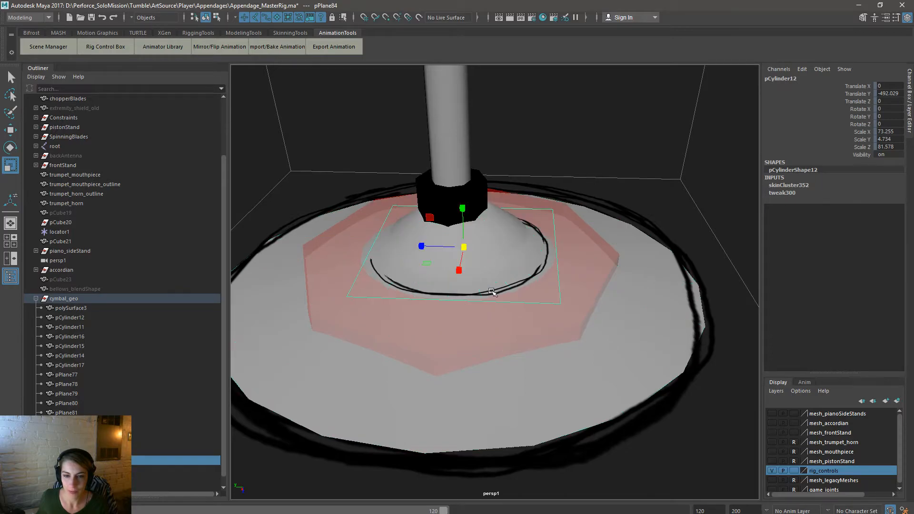
{"action": "left_click", "coordinate": [492, 292]}
{"action": "key", "text": "w"}
{"action": "left_click_drag", "start_coordinate": [469, 288], "coordinate": [469, 285]}
{"action": "scroll", "coordinate": [614, 274], "scroll_direction": "down", "scroll_amount": 3}
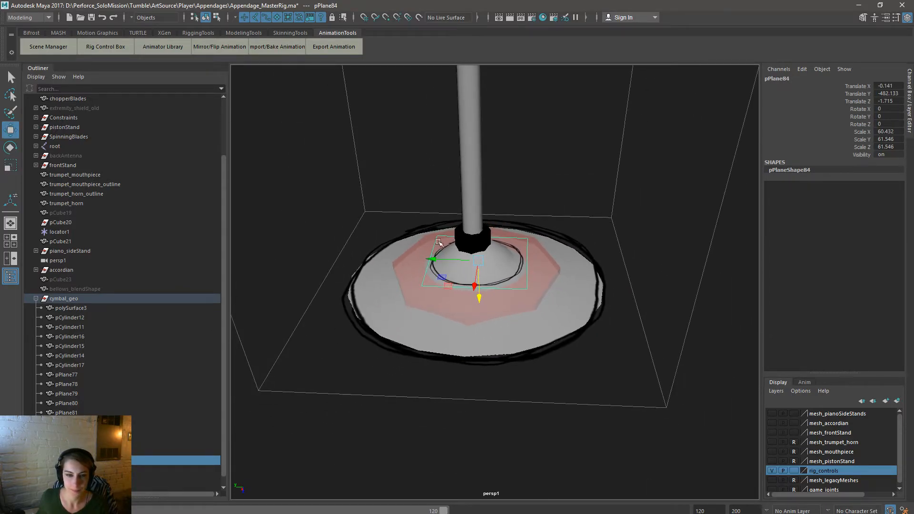
{"action": "scroll", "coordinate": [161, 282], "scroll_direction": "up", "scroll_amount": 3}
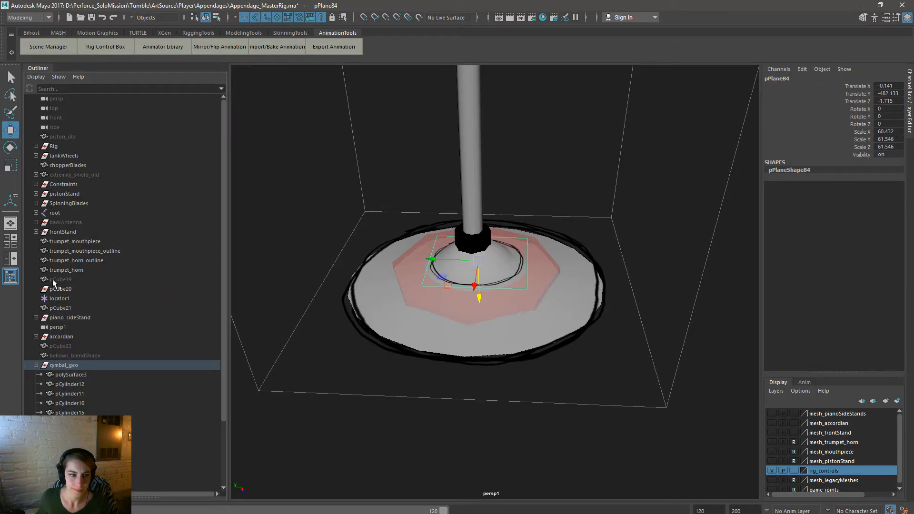
Step: Bind the bell outline plane pPlane84 to the g_extremity joint under root > g_base with Bind Skin
{"action": "left_click", "coordinate": [36, 212]}
{"action": "left_click", "coordinate": [78, 232]}
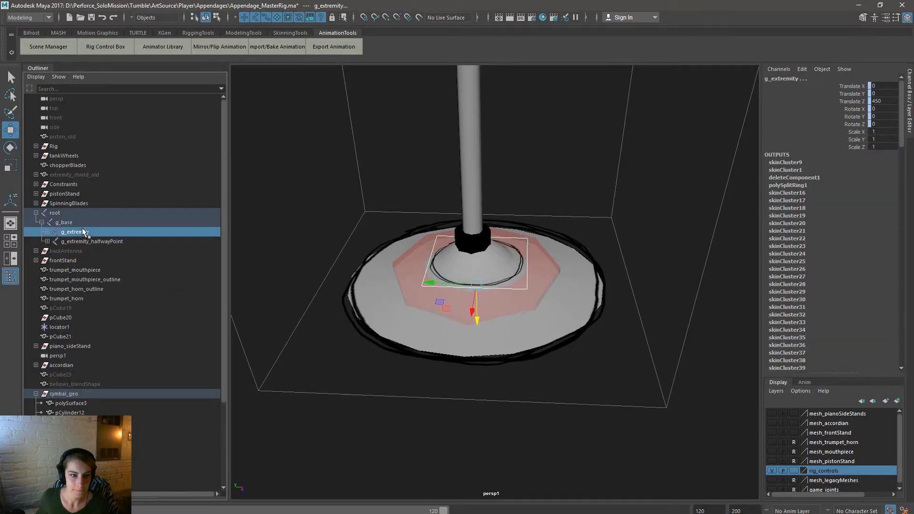
{"action": "key", "text": "space"}
{"action": "left_click", "coordinate": [437, 232]}
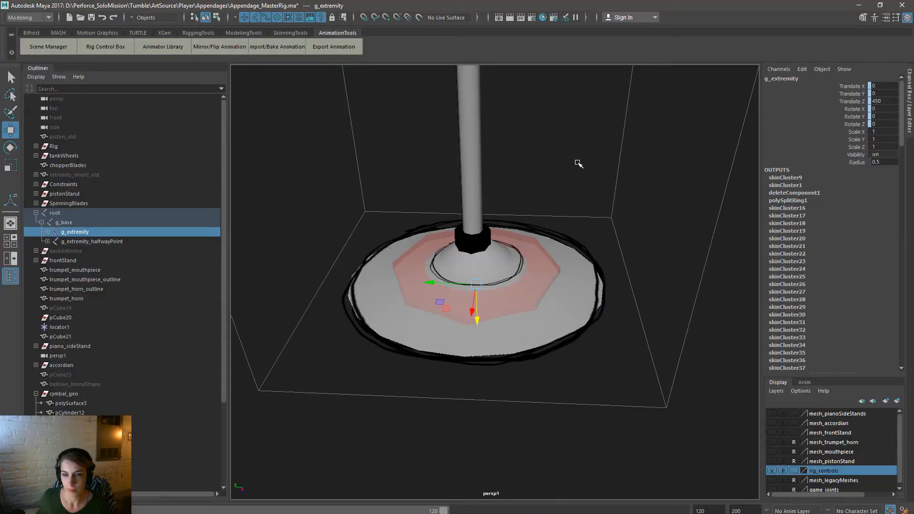
{"action": "left_click", "coordinate": [612, 316]}
Step: Select all cymbal_geo meshes from polySurface3 to pPlane84 together with the root, g_base, g_extremity and g_extremity_halfwayPoint joints
{"action": "scroll", "coordinate": [435, 245], "scroll_direction": "down", "scroll_amount": 3}
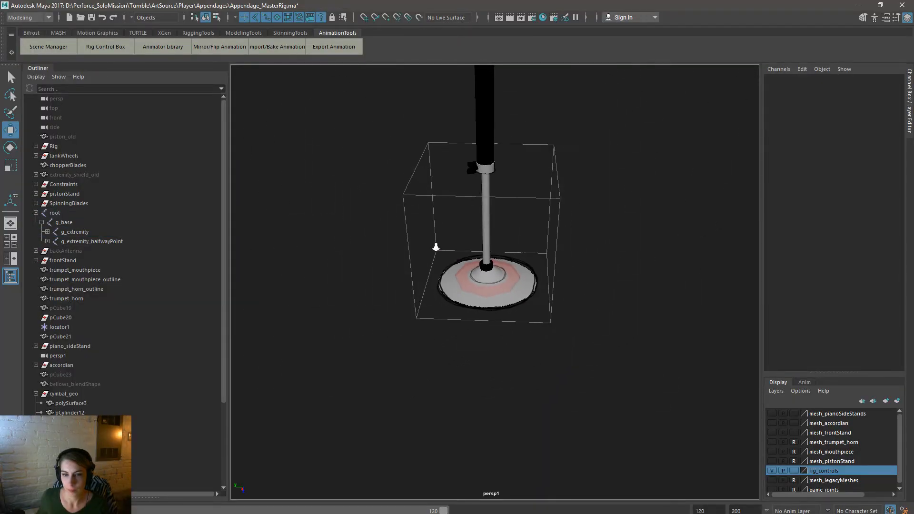
{"action": "middle_click_drag", "start_coordinate": [443, 276], "coordinate": [406, 384], "text": "alt"}
{"action": "scroll", "coordinate": [79, 376], "scroll_direction": "down", "scroll_amount": 5}
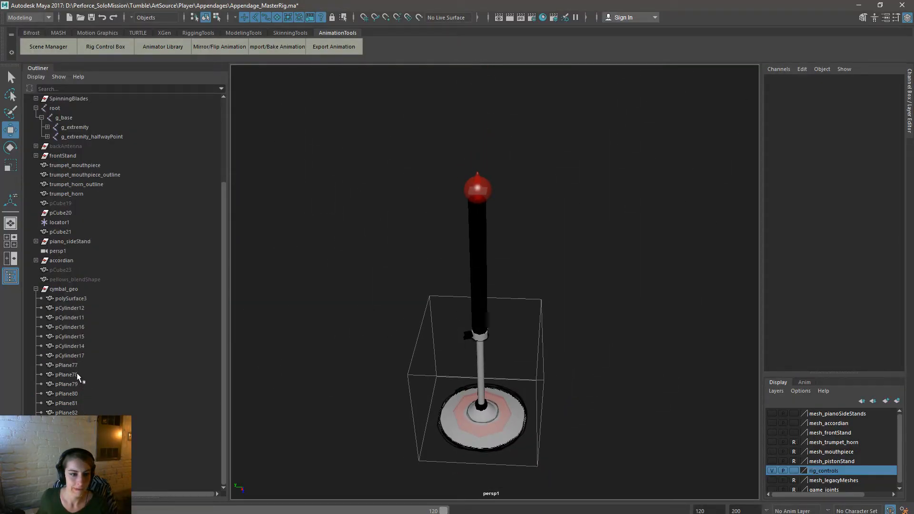
{"action": "left_click", "coordinate": [80, 299]}
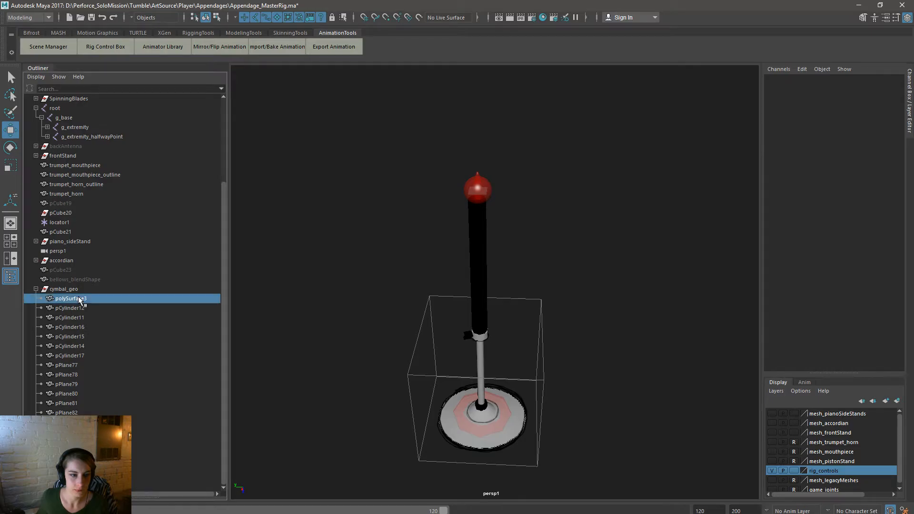
{"action": "left_click", "coordinate": [76, 450], "text": "shift"}
{"action": "scroll", "coordinate": [82, 294], "scroll_direction": "up", "scroll_amount": 4}
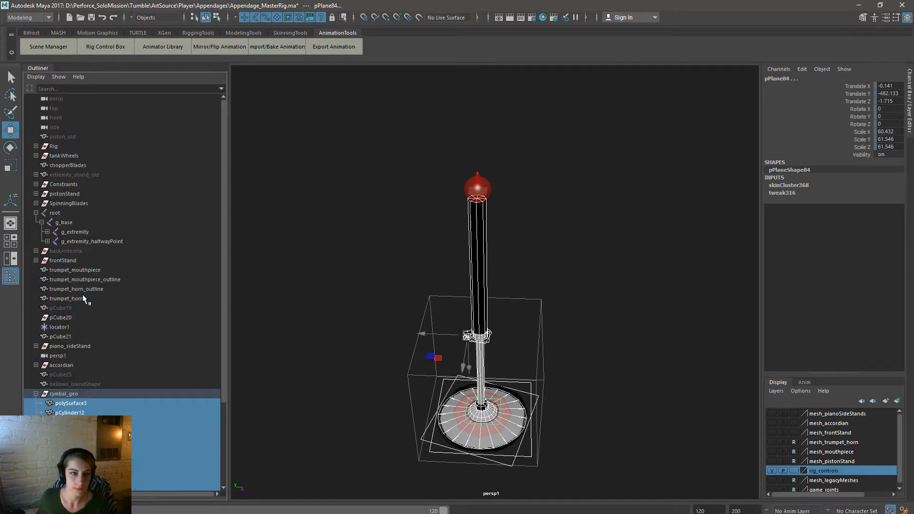
{"action": "left_click", "coordinate": [84, 240], "text": "ctrl"}
{"action": "left_click", "coordinate": [87, 230], "text": "ctrl"}
{"action": "left_click", "coordinate": [89, 213], "text": "ctrl"}
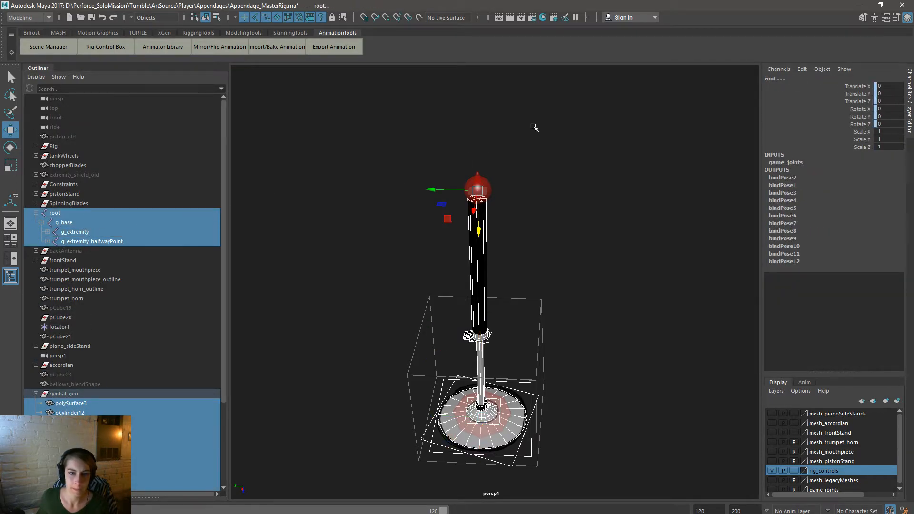
Step: Export the selected meshes and joints over the existing Appendage_Drummer_Cymbal.fbx and dismiss the export report
{"action": "key", "text": "space"}
{"action": "left_click", "coordinate": [435, 90]}
{"action": "left_click", "coordinate": [467, 217]}
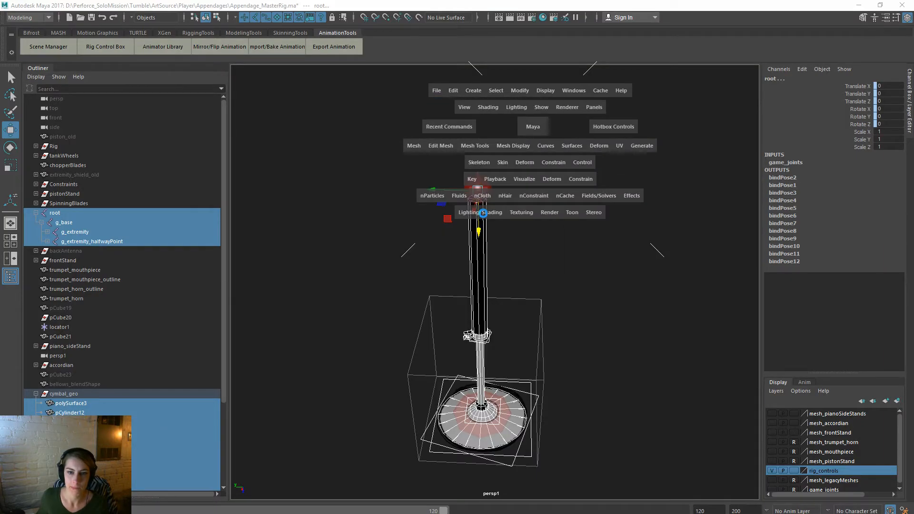
{"action": "double_click", "coordinate": [404, 314]}
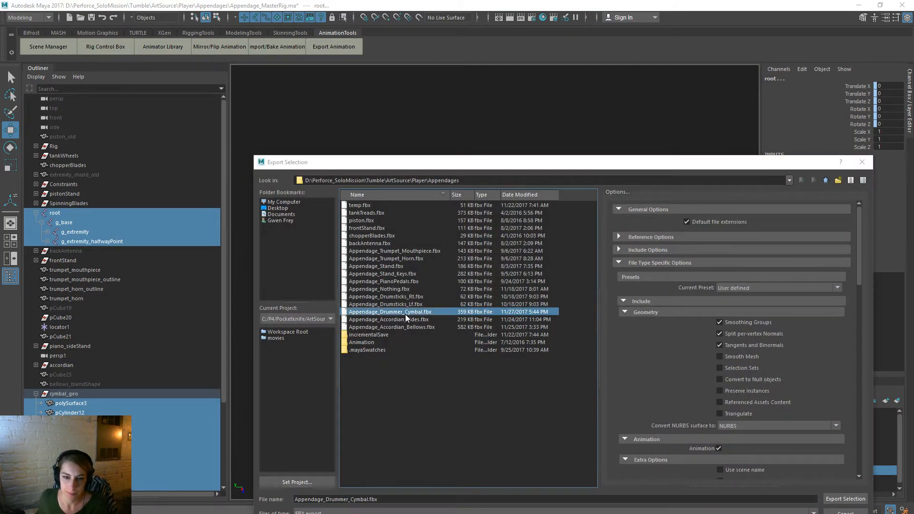
{"action": "left_click", "coordinate": [535, 355]}
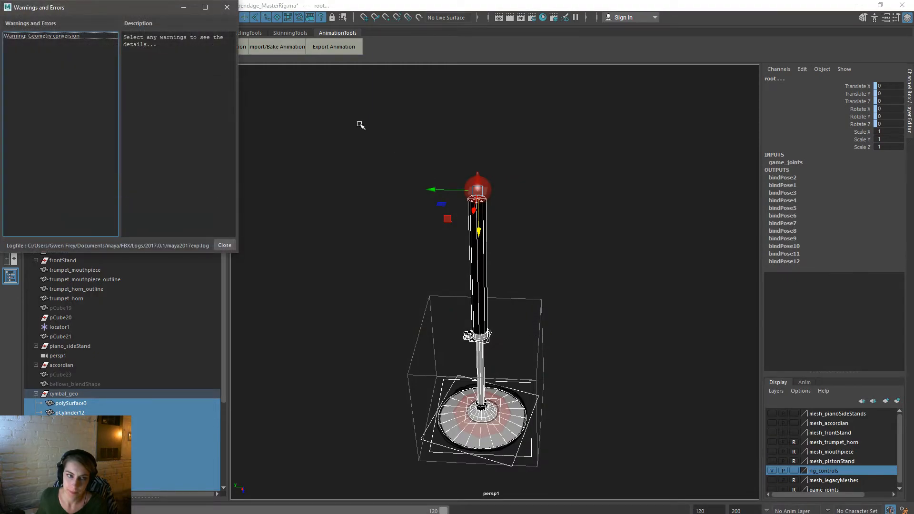
{"action": "left_click", "coordinate": [230, 8]}
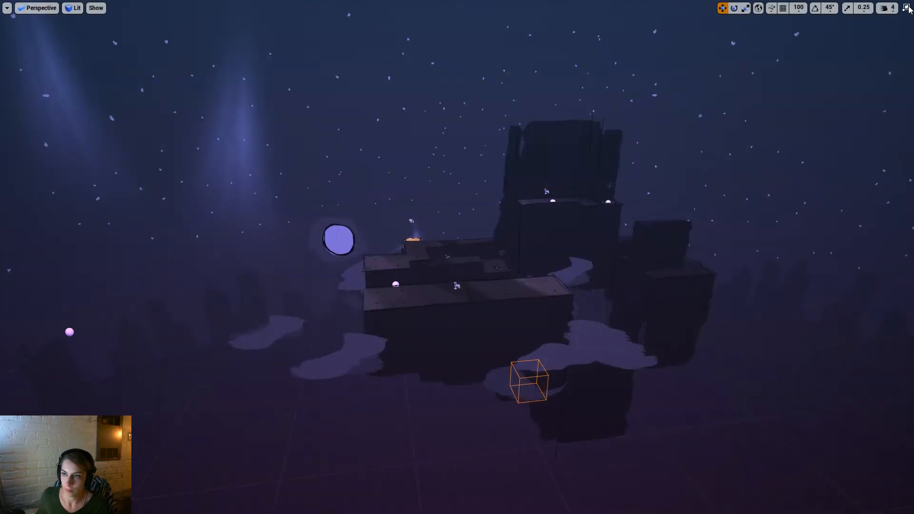
Step: In Unreal, restore the editor layout, then reimport and save the Appendage_Drummer_Cymbal skeletal mesh
{"action": "left_click", "coordinate": [905, 7]}
{"action": "right_click", "coordinate": [144, 417]}
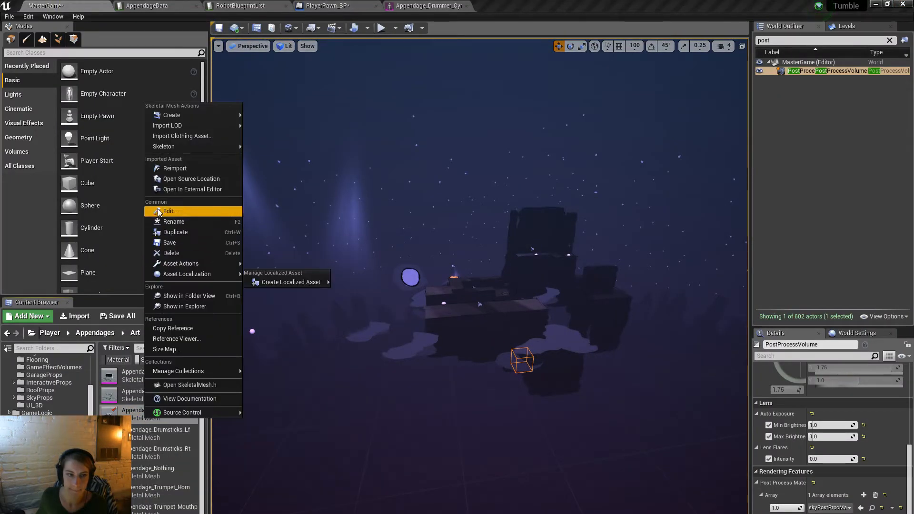
{"action": "left_click", "coordinate": [187, 170]}
{"action": "right_click", "coordinate": [172, 408]}
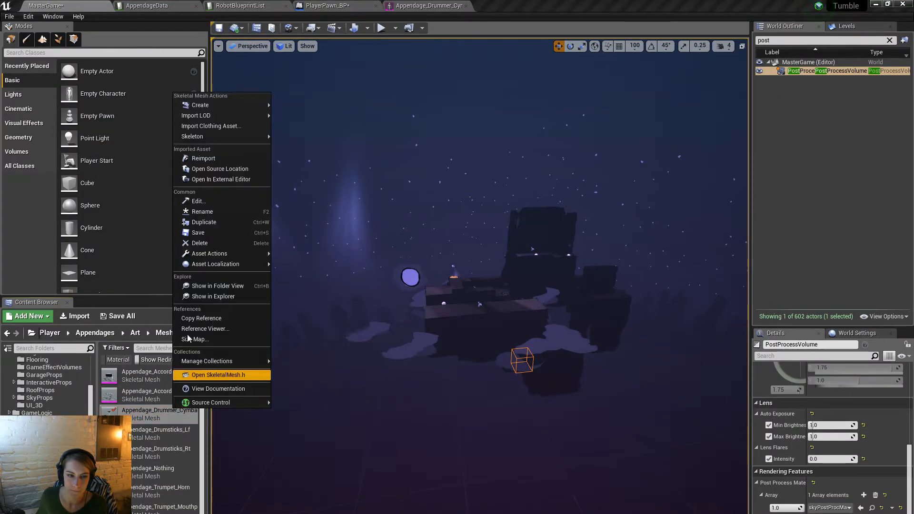
{"action": "left_click", "coordinate": [213, 232]}
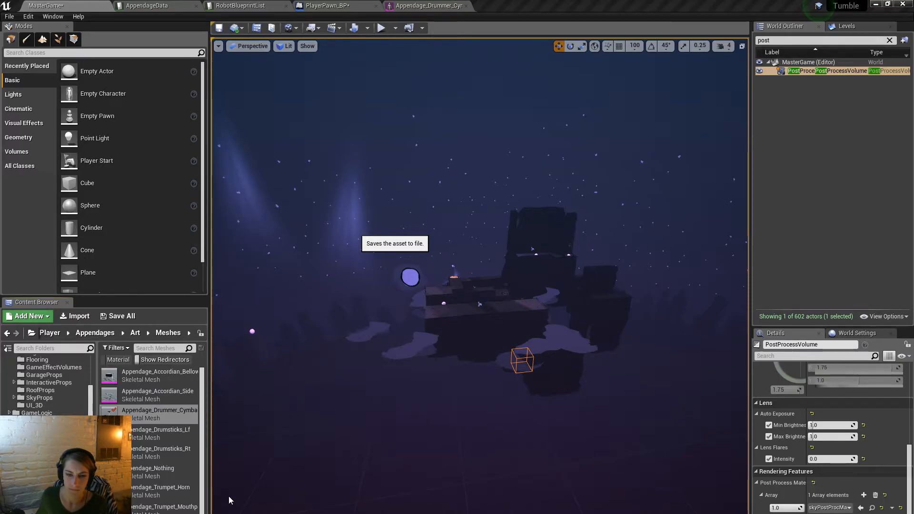
Step: Playtest an Opening level, compiling the modified blueprints, to check the extended cymbals, and end the play session
{"action": "left_click", "coordinate": [381, 27]}
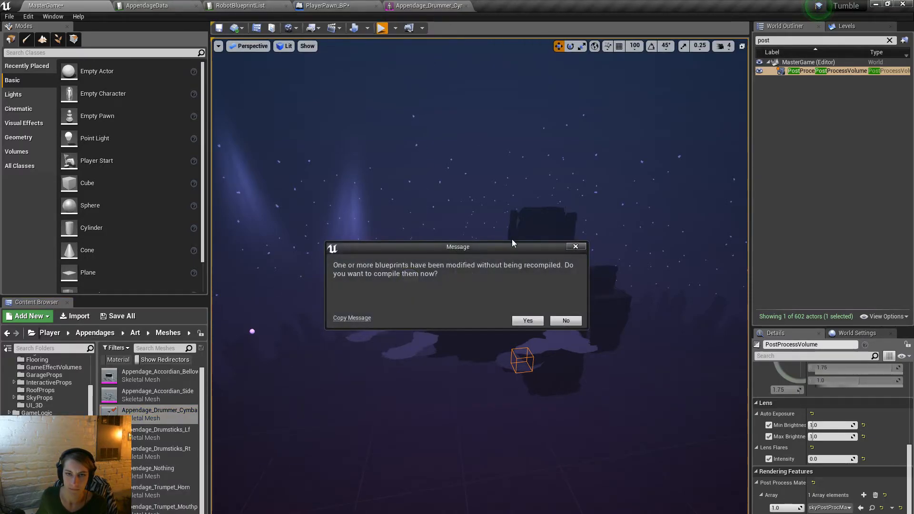
{"action": "left_click", "coordinate": [528, 321]}
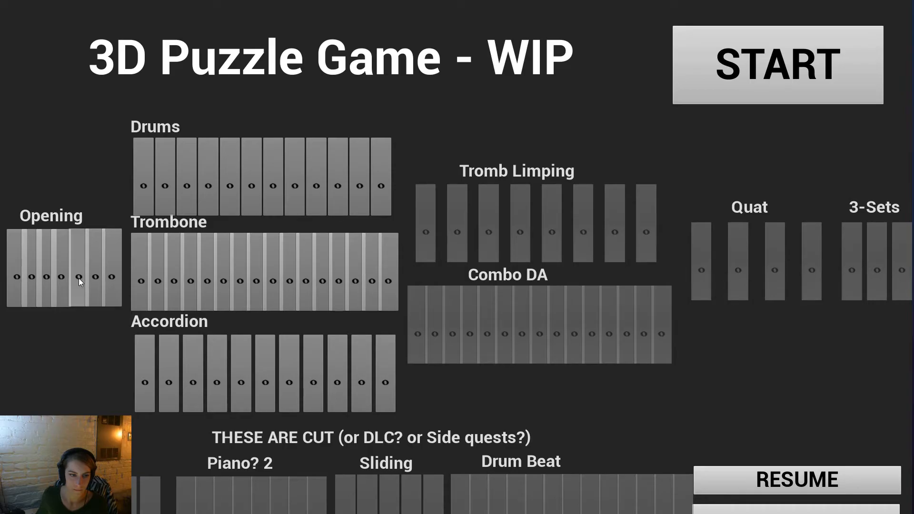
{"action": "left_click", "coordinate": [485, 298]}
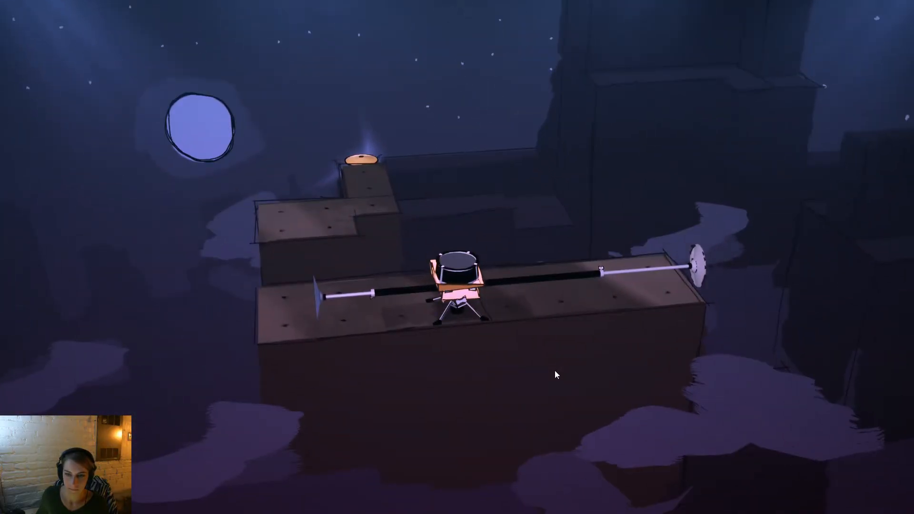
{"action": "key", "text": "Escape"}
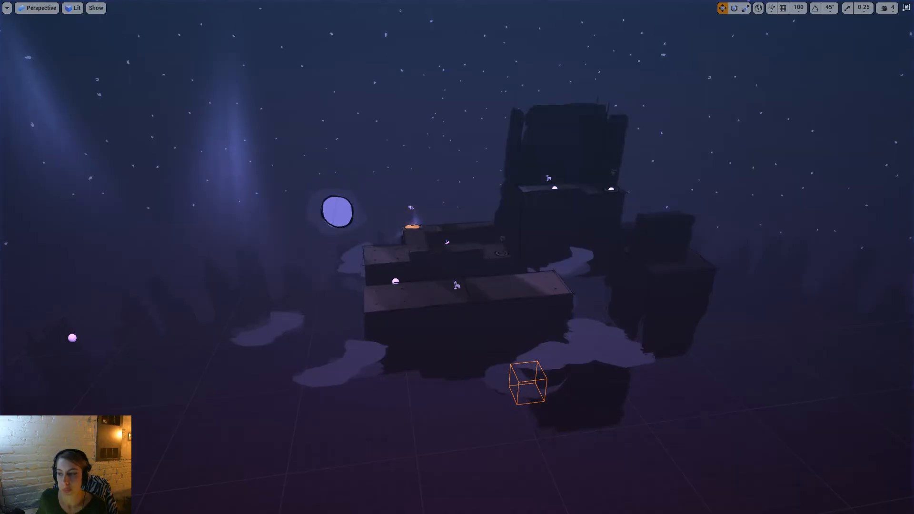
Step: Switch back to Maya and set extremity_control's Translate Z to 0 to retract the cymbal stand
{"action": "key", "text": "alt+Tab"}
{"action": "left_click", "coordinate": [605, 220]}
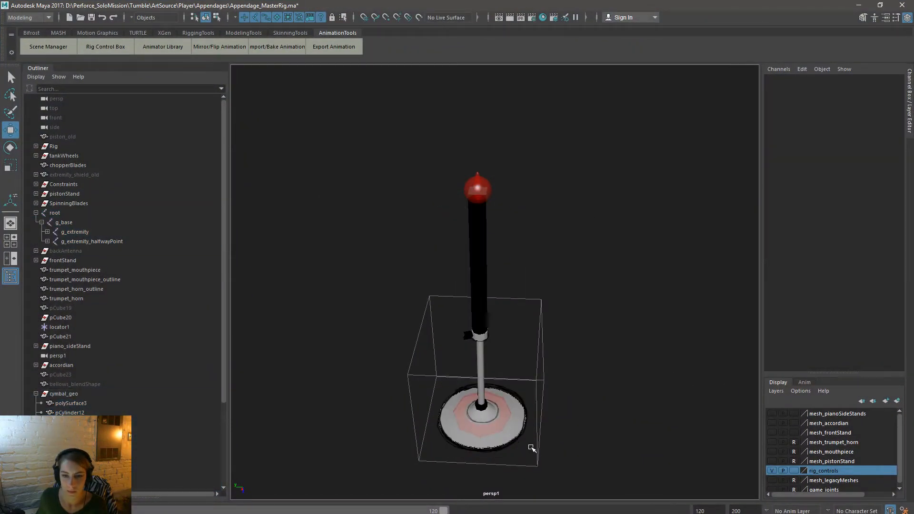
{"action": "left_click", "coordinate": [498, 427]}
{"action": "left_click_drag", "start_coordinate": [523, 266], "coordinate": [579, 406], "text": "alt"}
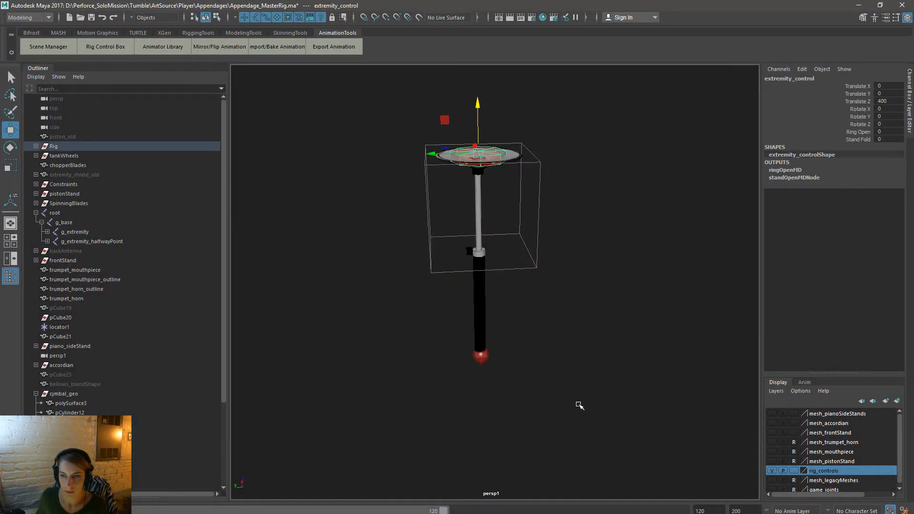
{"action": "left_click", "coordinate": [893, 101]}
{"action": "type", "text": "0"}
{"action": "key", "text": "Return"}
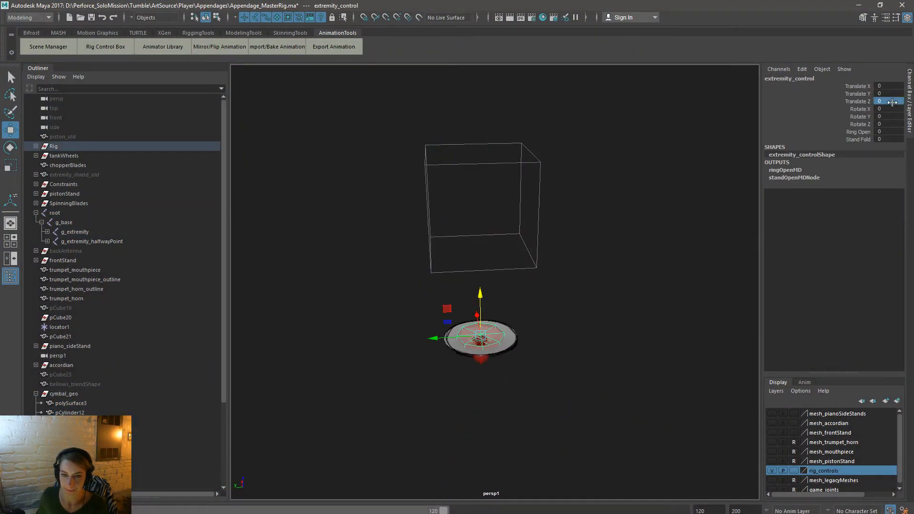
Step: Reselect every cymbal_geo mesh down to pPlane84 along with the root joint and its child joints
{"action": "left_click", "coordinate": [79, 404]}
{"action": "scroll", "coordinate": [82, 405], "scroll_direction": "down", "scroll_amount": 4}
{"action": "left_click", "coordinate": [82, 451], "text": "shift"}
{"action": "scroll", "coordinate": [83, 353], "scroll_direction": "up", "scroll_amount": 4}
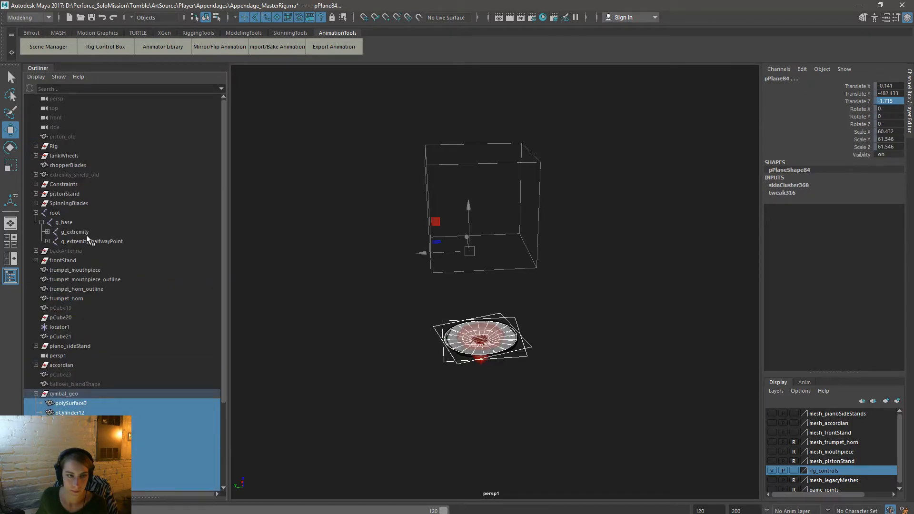
{"action": "left_click", "coordinate": [91, 240], "text": "ctrl"}
{"action": "left_click", "coordinate": [91, 232], "text": "ctrl"}
{"action": "left_click", "coordinate": [94, 212], "text": "ctrl"}
Step: Export the retracted cymbal selection as FBX, replacing Appendage_Drummer_Cymbal.fbx, and dismiss the export report
{"action": "key", "text": "space"}
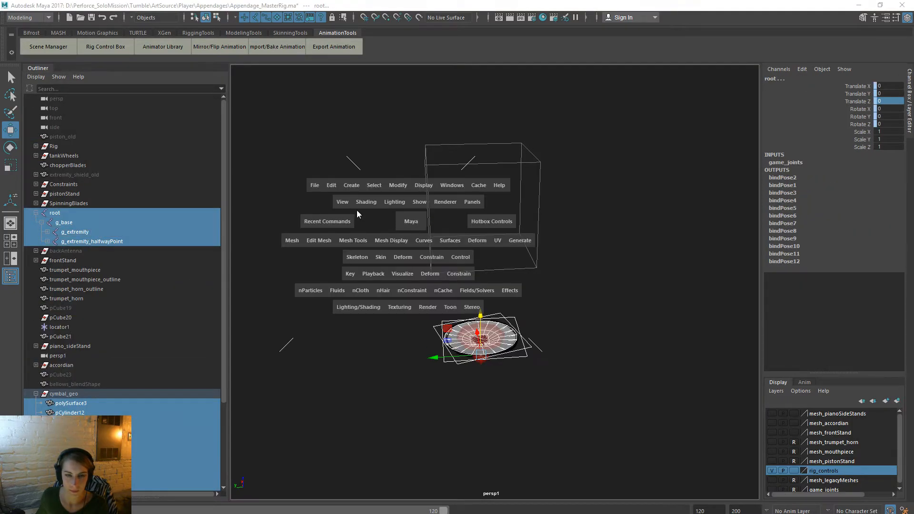
{"action": "left_click", "coordinate": [314, 186]}
{"action": "left_click", "coordinate": [359, 315]}
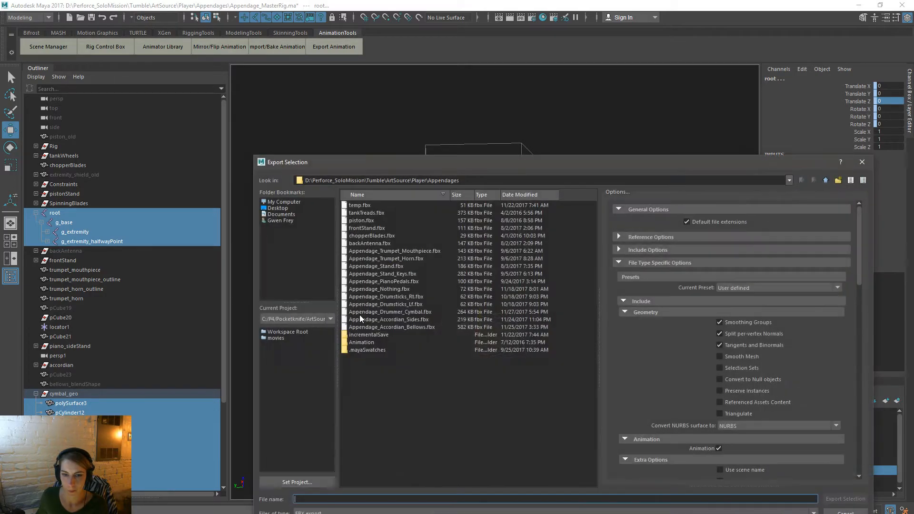
{"action": "double_click", "coordinate": [432, 312]}
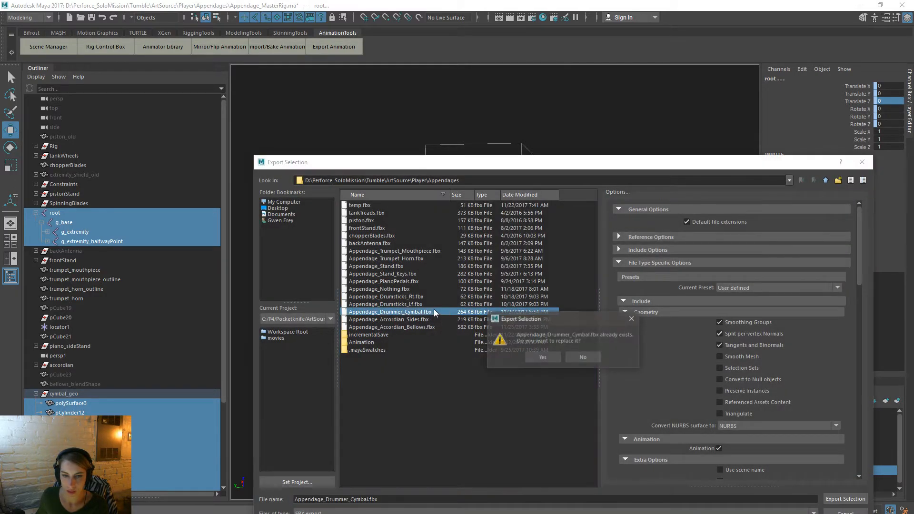
{"action": "left_click", "coordinate": [543, 359]}
{"action": "left_click", "coordinate": [565, 285]}
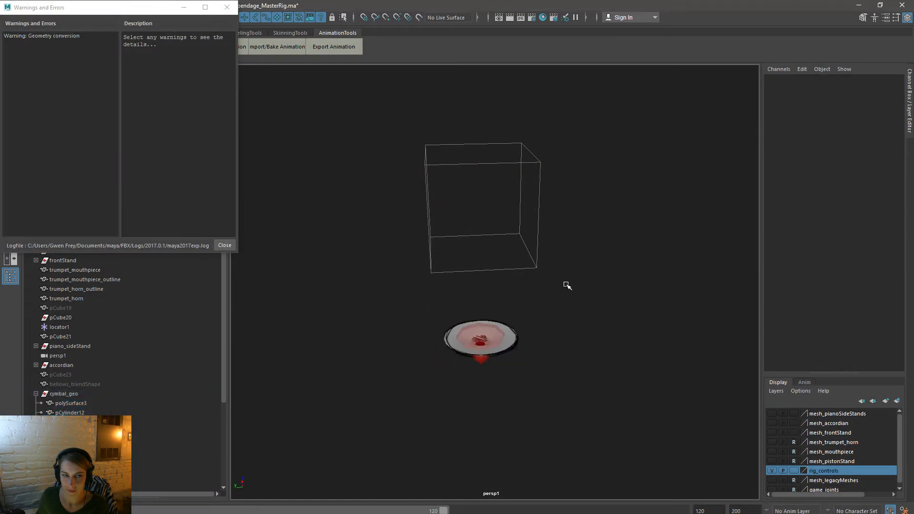
{"action": "left_click", "coordinate": [222, 245]}
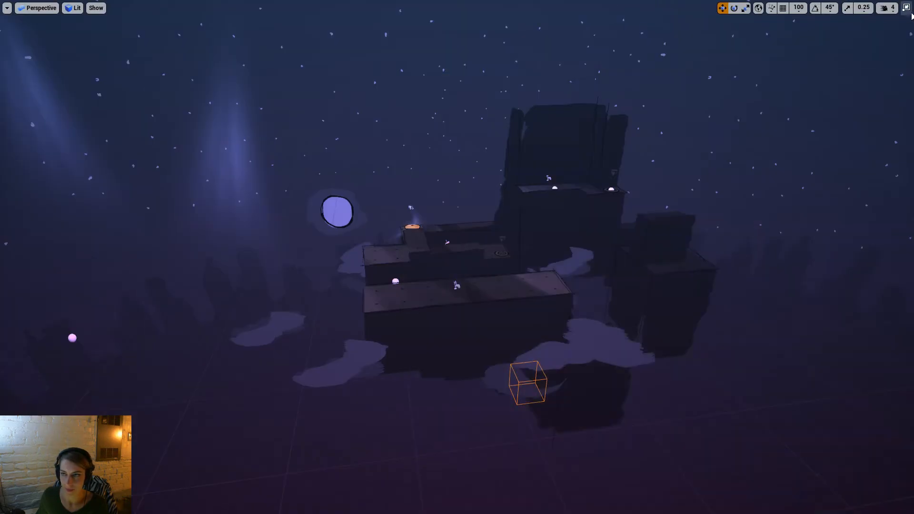
Step: In Unreal, reimport the Appendage_Drummer_Cymbal skeletal mesh from the updated FBX
{"action": "left_click", "coordinate": [906, 7]}
{"action": "right_click", "coordinate": [165, 411]}
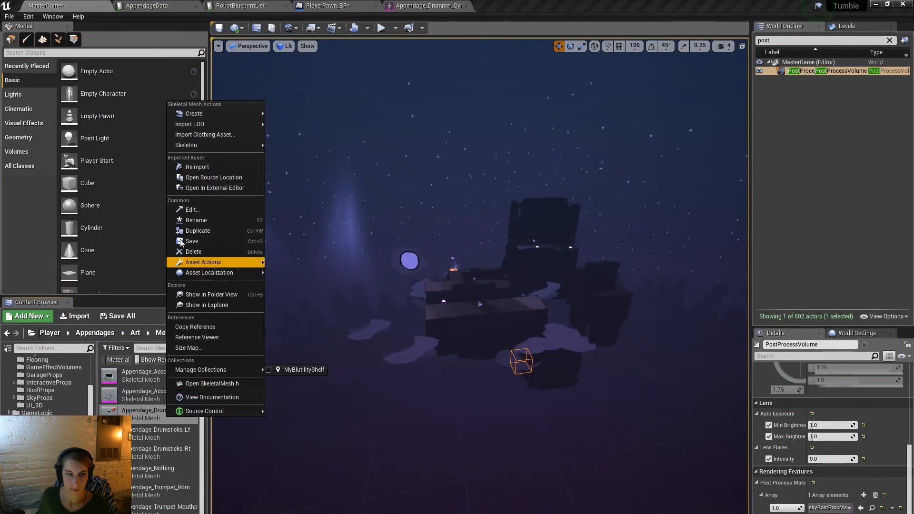
{"action": "left_click", "coordinate": [197, 166]}
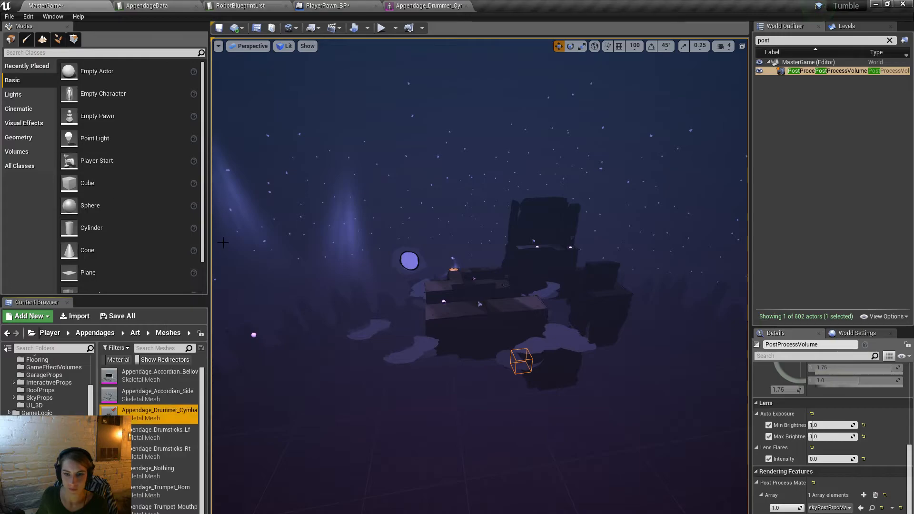
Step: Playtest the Opening level again with compiled blueprints to check the cymbal's length and outlines, and stop playing
{"action": "left_click", "coordinate": [382, 28]}
{"action": "left_click", "coordinate": [538, 322]}
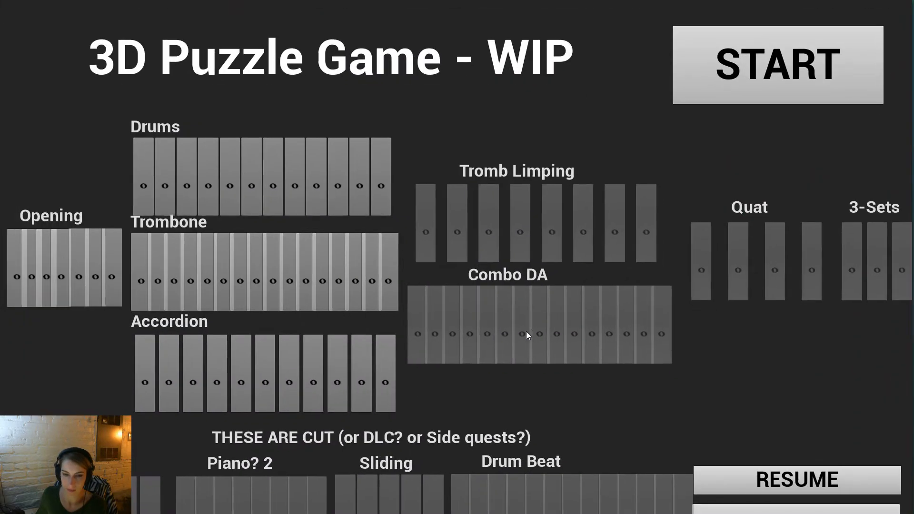
{"action": "left_click", "coordinate": [76, 298]}
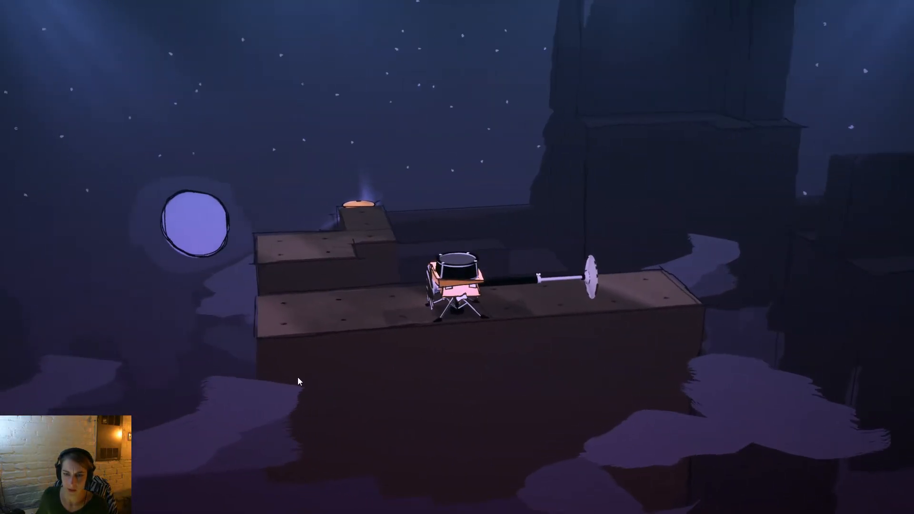
{"action": "key", "text": "Escape"}
Step: Open the Appendage_Drummer_Cymbal mesh, examine its outlines in the preview, and locate the Outline_Circle_Thick_Filled material asset
{"action": "left_click", "coordinate": [906, 7]}
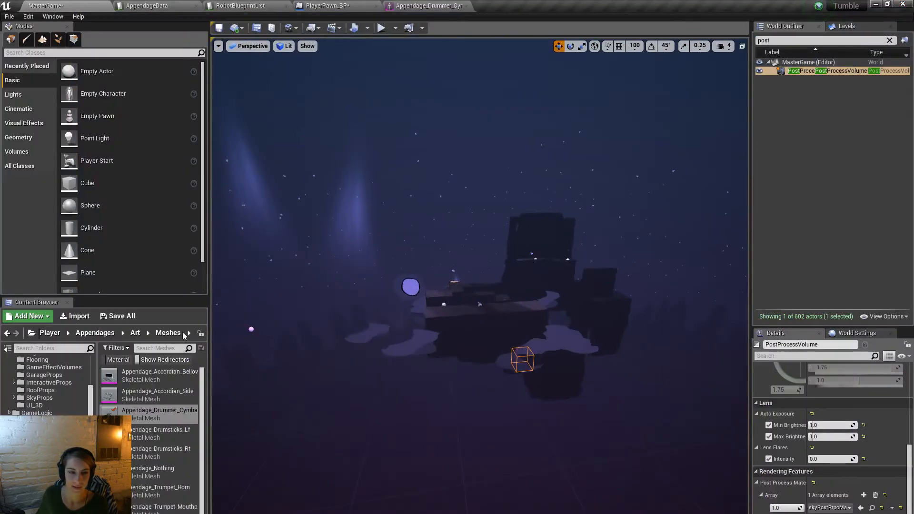
{"action": "double_click", "coordinate": [164, 416]}
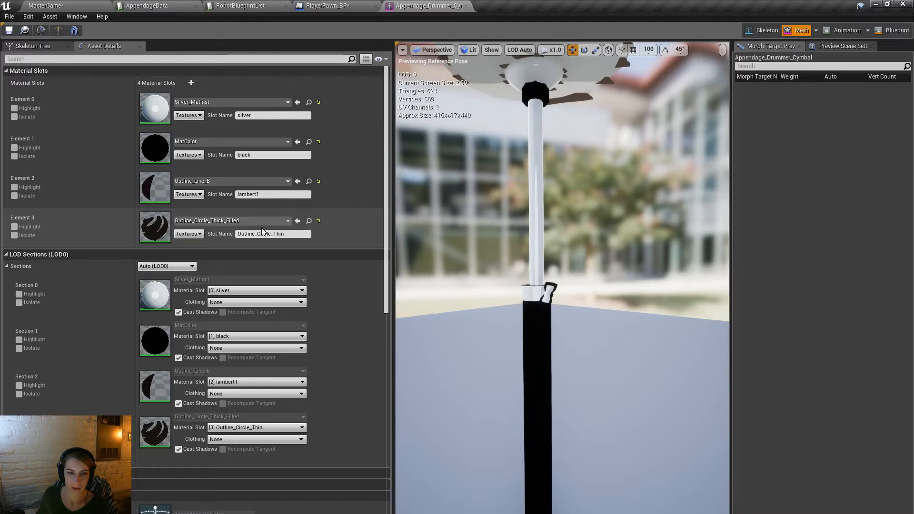
{"action": "mouse_move", "coordinate": [500, 245]}
{"action": "right_mouse_down"}
{"action": "mouse_move", "coordinate": [529, 241]}
{"action": "mouse_move", "coordinate": [486, 253]}
{"action": "right_mouse_up"}
{"action": "key", "text": "s"}
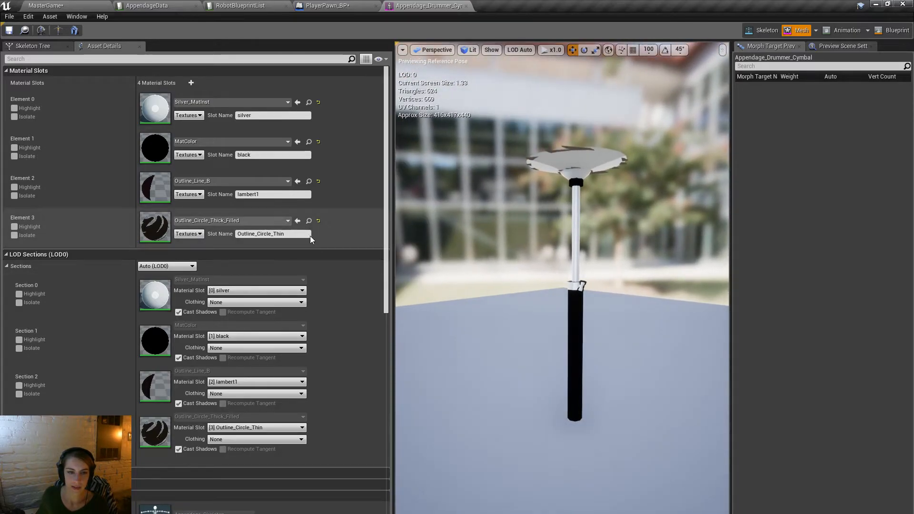
{"action": "left_click", "coordinate": [308, 220]}
{"action": "left_click", "coordinate": [429, 5]}
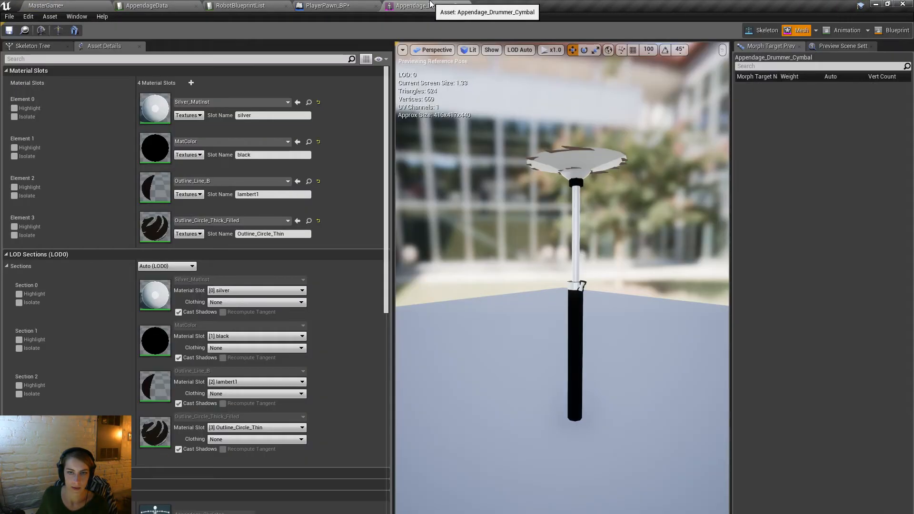
Step: Assign Outline_Circle_Thick_Filled to the cymbal's lambert1 material slot and Outline_Circle_Thick to its Outline_Circle_Thin slot
{"action": "left_click", "coordinate": [298, 181]}
{"action": "left_click", "coordinate": [245, 220]}
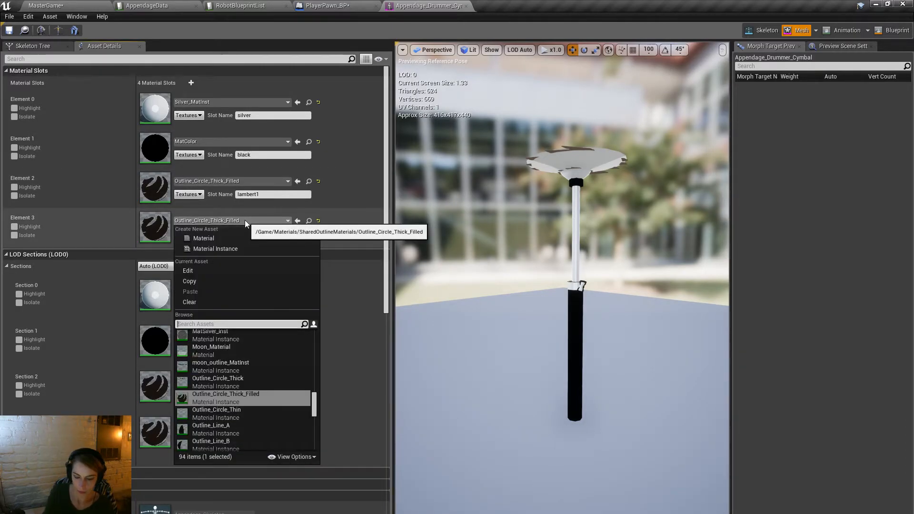
{"action": "type", "text": "circle"}
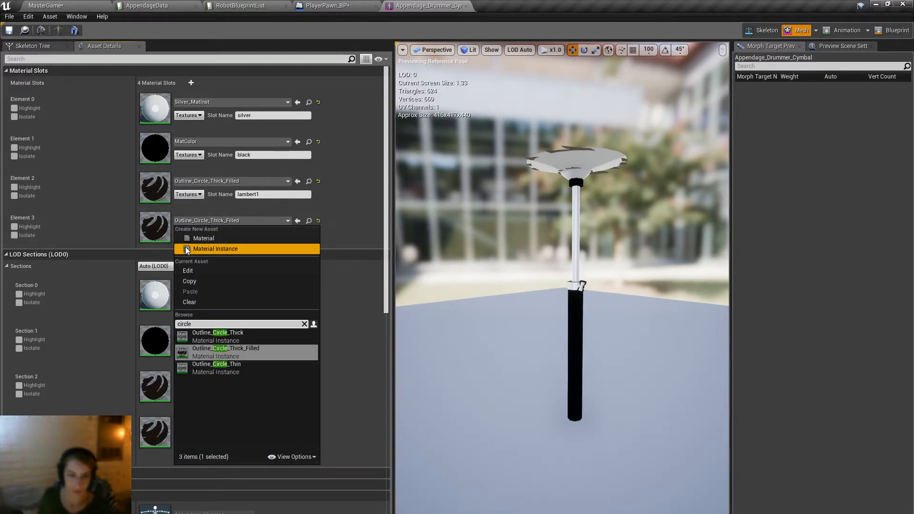
{"action": "left_click", "coordinate": [218, 335]}
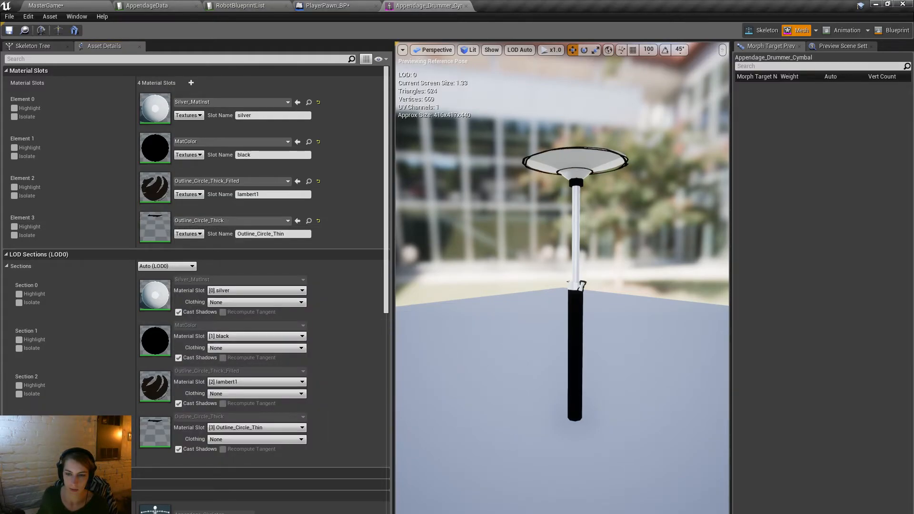
Step: Examine the cymbal's disc, pole and collar outlines in the mesh preview from near, far, above and below
{"action": "right_click_drag", "start_coordinate": [562, 285], "coordinate": [642, 281]}
{"action": "key", "text": "w"}
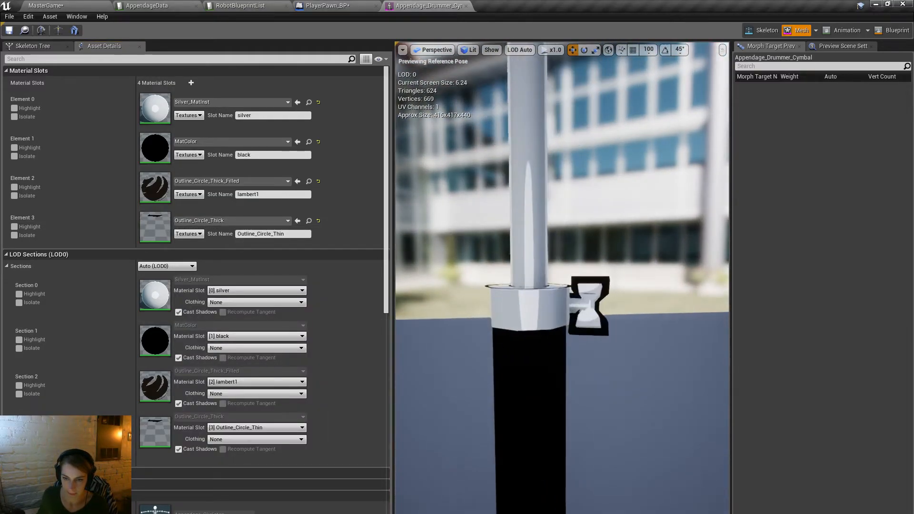
{"action": "key", "text": "s"}
{"action": "key", "text": "e"}
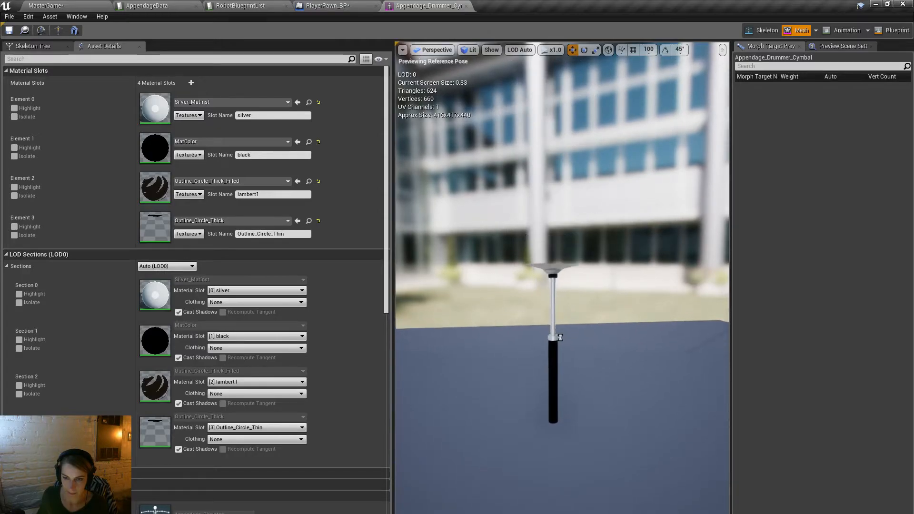
{"action": "key", "text": "e"}
{"action": "key", "text": "s"}
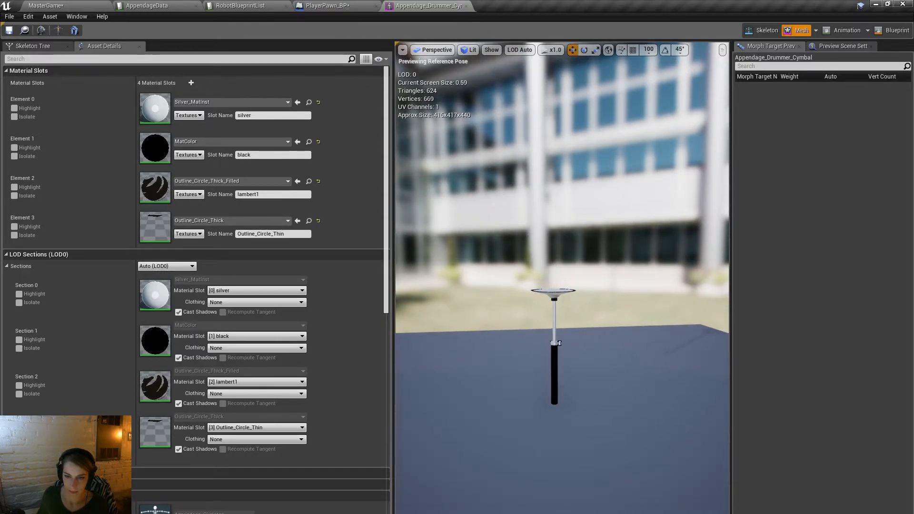
{"action": "key", "text": "d"}
{"action": "right_click_drag", "start_coordinate": [561, 286], "coordinate": [428, 286]}
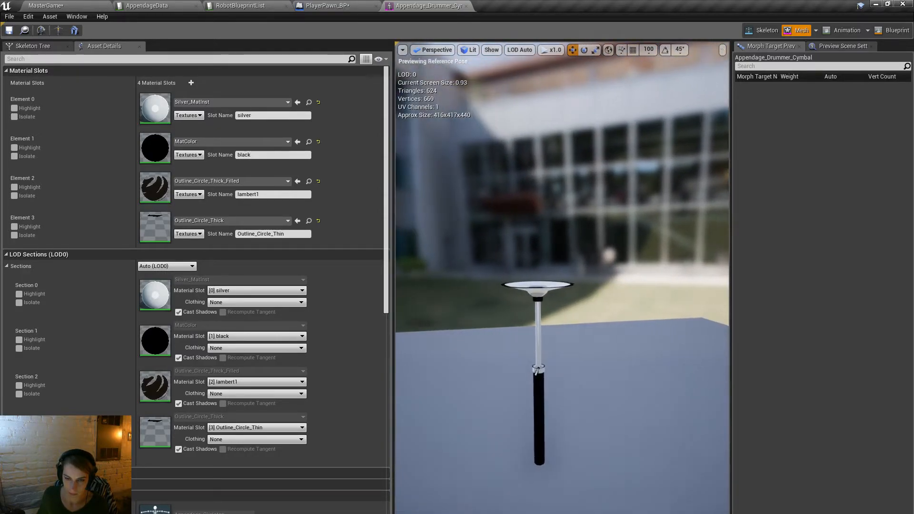
{"action": "key", "text": "w"}
{"action": "key", "text": "q"}
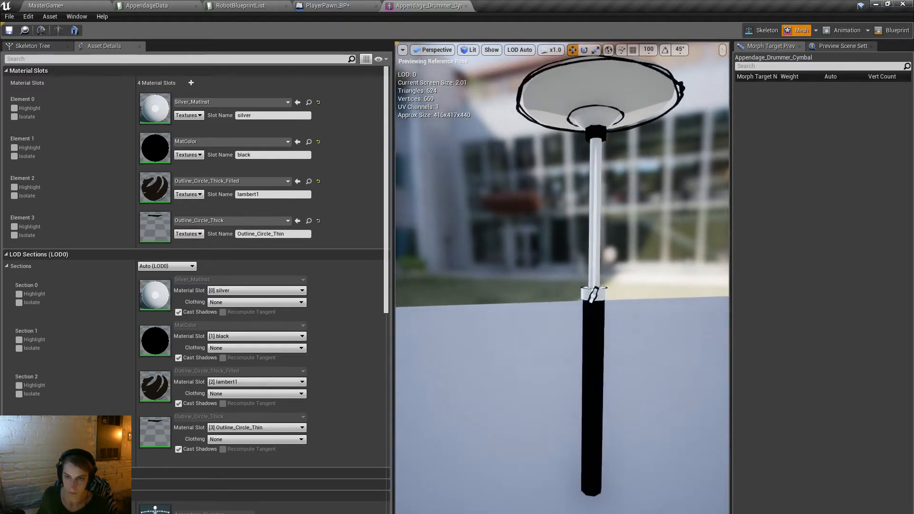
{"action": "key", "text": "s"}
{"action": "right_click_drag", "start_coordinate": [562, 286], "coordinate": [568, 267]}
{"action": "key", "text": "e"}
{"action": "key", "text": "e"}
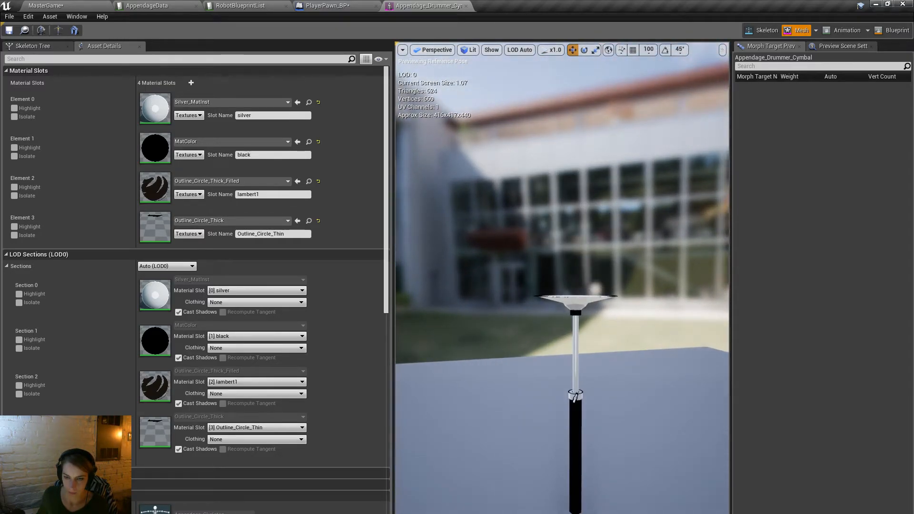
{"action": "key", "text": "a"}
{"action": "right_click_drag", "start_coordinate": [561, 286], "coordinate": [571, 299]}
{"action": "key", "text": "q"}
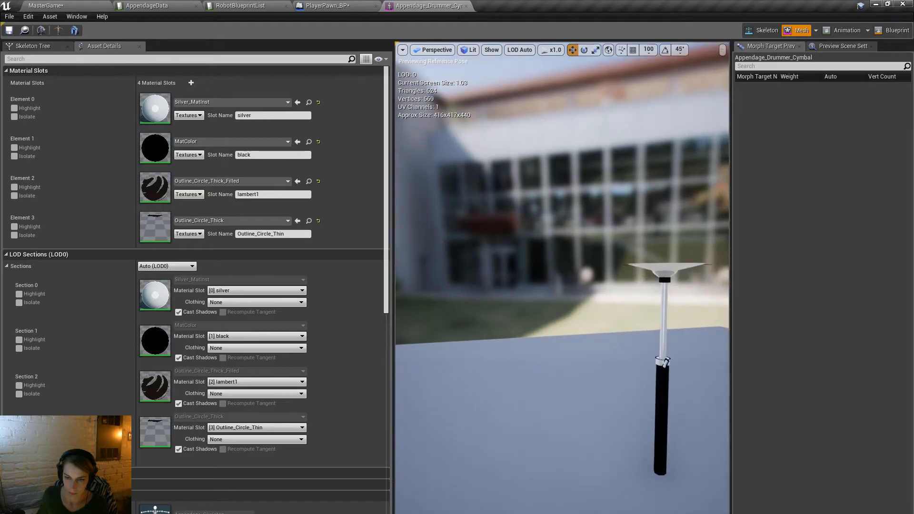
{"action": "key", "text": "q"}
{"action": "key", "text": "e"}
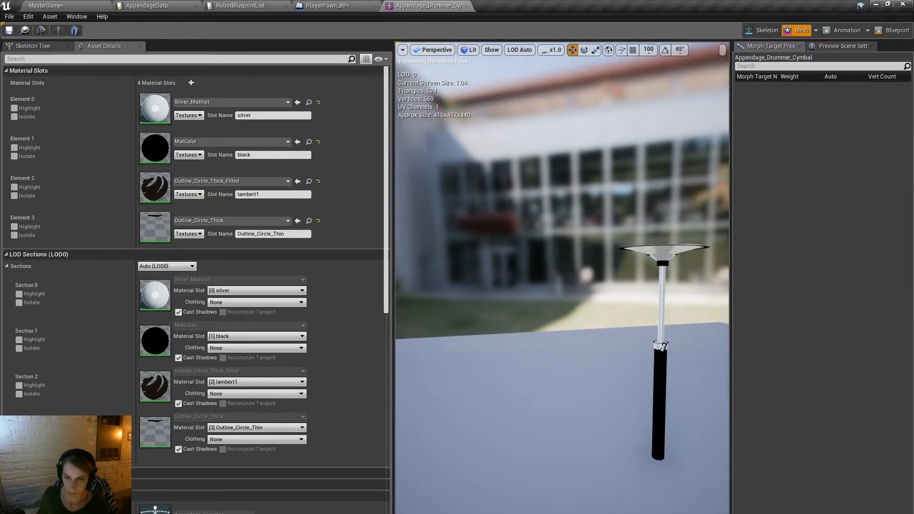
{"action": "key", "text": "e"}
{"action": "key", "text": "d"}
{"action": "key", "text": "q"}
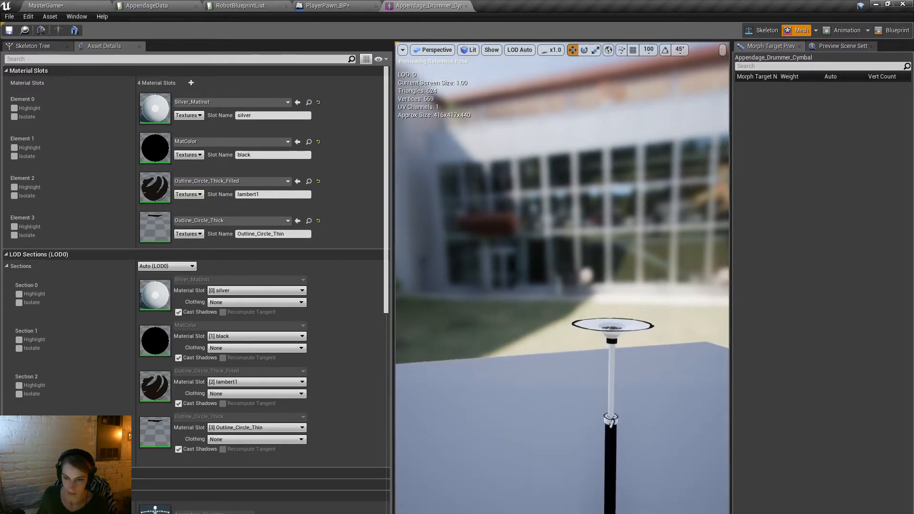
{"action": "middle_click_drag", "start_coordinate": [562, 286], "coordinate": [510, 424]}
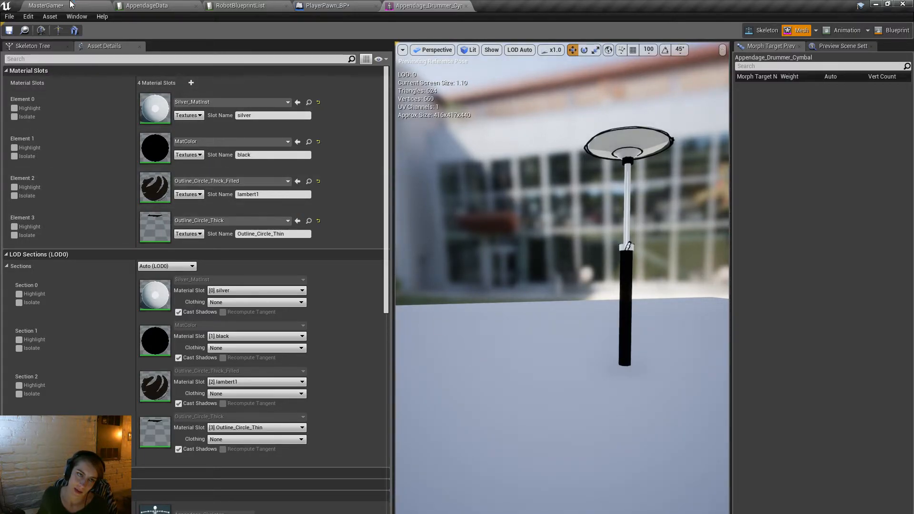
Step: Switch to Maya and set the extremity_control's Translate Z to 400 to extend the cymbal stand
{"action": "left_click", "coordinate": [878, 4]}
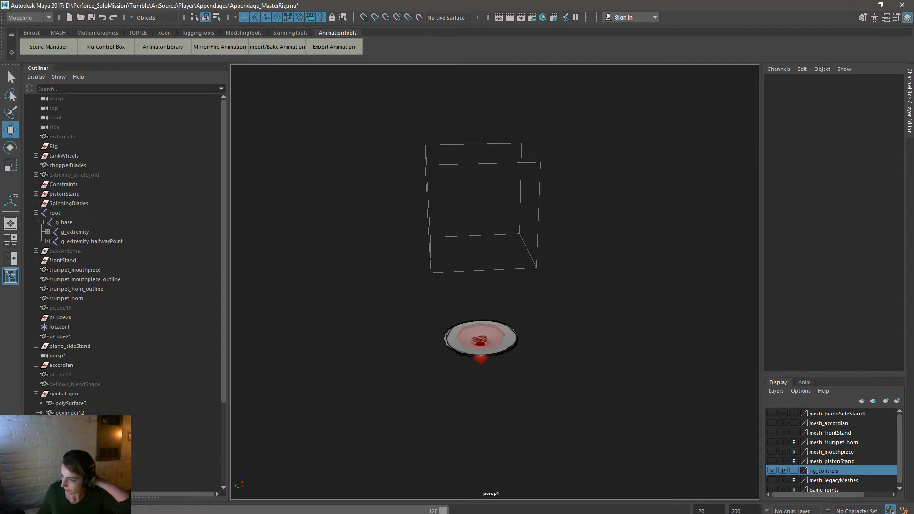
{"action": "left_click", "coordinate": [493, 330]}
{"action": "right_click_drag", "start_coordinate": [415, 390], "coordinate": [524, 420], "text": "alt"}
{"action": "left_click_drag", "start_coordinate": [524, 420], "coordinate": [476, 181], "text": "alt"}
{"action": "middle_click_drag", "start_coordinate": [597, 344], "coordinate": [577, 497], "text": "alt"}
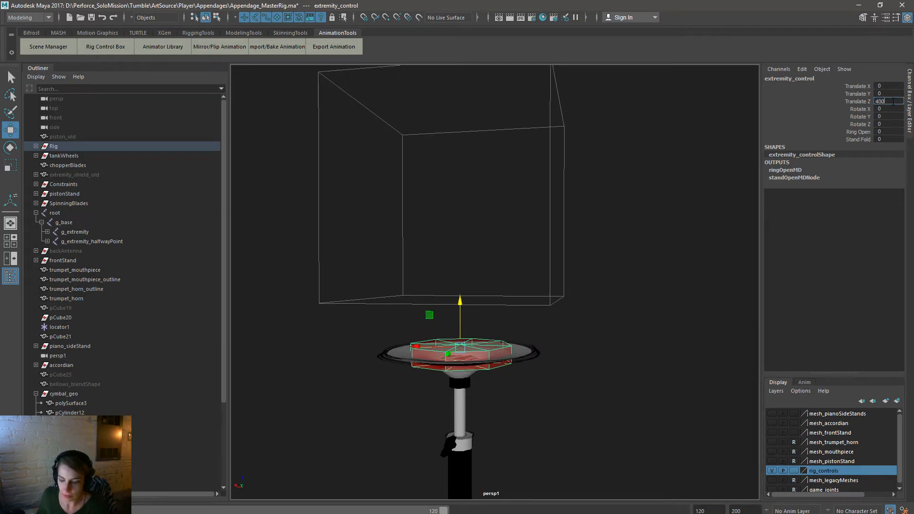
{"action": "key", "text": "Return"}
Step: Deselect the control and examine the cymbal's pole, wing nut and collar up close
{"action": "left_click", "coordinate": [523, 392]}
{"action": "left_click_drag", "start_coordinate": [523, 392], "coordinate": [457, 410], "text": "alt"}
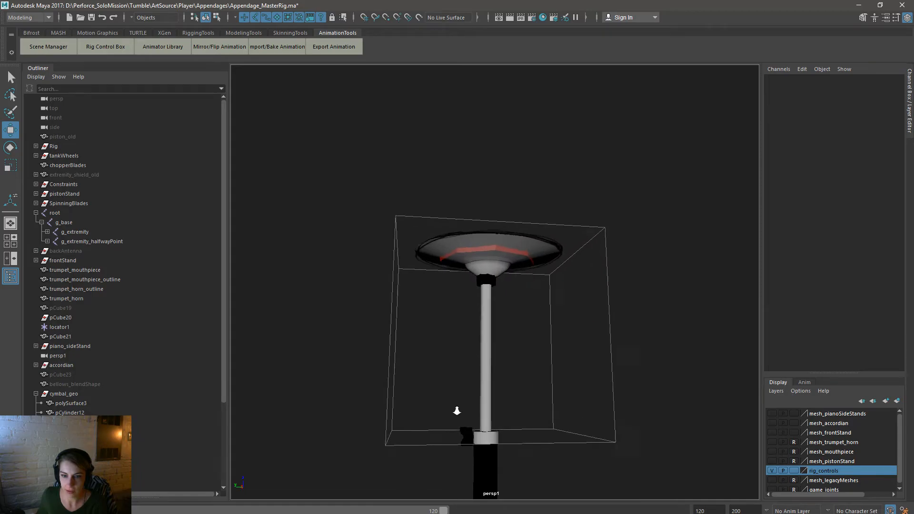
{"action": "right_click_drag", "start_coordinate": [456, 410], "coordinate": [524, 433], "text": "alt"}
{"action": "middle_click_drag", "start_coordinate": [525, 432], "coordinate": [565, 284], "text": "alt"}
{"action": "left_click_drag", "start_coordinate": [499, 357], "coordinate": [502, 381], "text": "alt"}
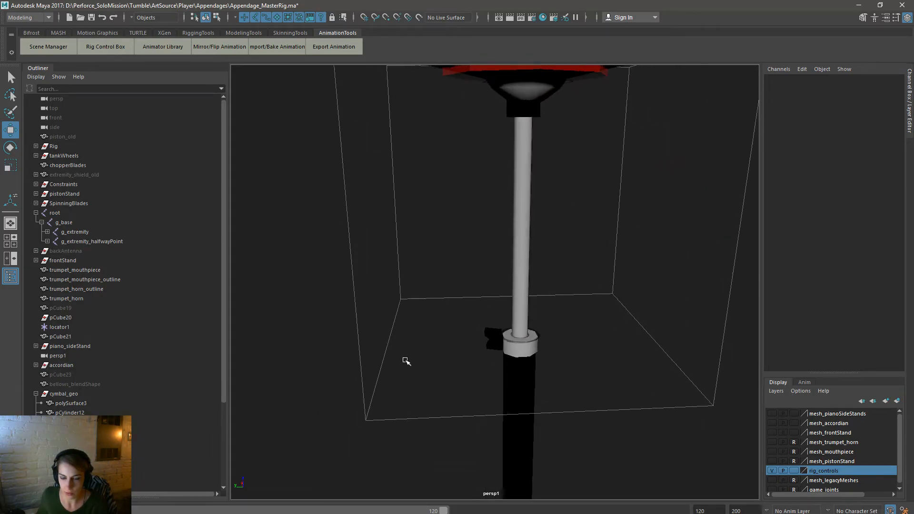
{"action": "right_click_drag", "start_coordinate": [405, 361], "coordinate": [565, 422], "text": "alt"}
{"action": "middle_click_drag", "start_coordinate": [565, 422], "coordinate": [568, 379], "text": "alt"}
{"action": "left_click_drag", "start_coordinate": [505, 380], "coordinate": [495, 373], "text": "alt"}
{"action": "right_click_drag", "start_coordinate": [495, 373], "coordinate": [565, 349], "text": "alt"}
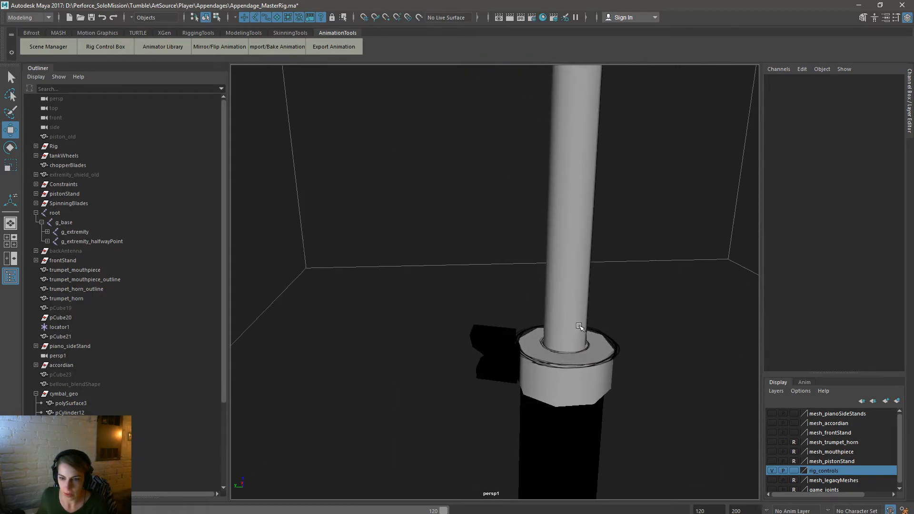
Step: Create a polygon cylinder primitive with the default settings
{"action": "key", "text": "space"}
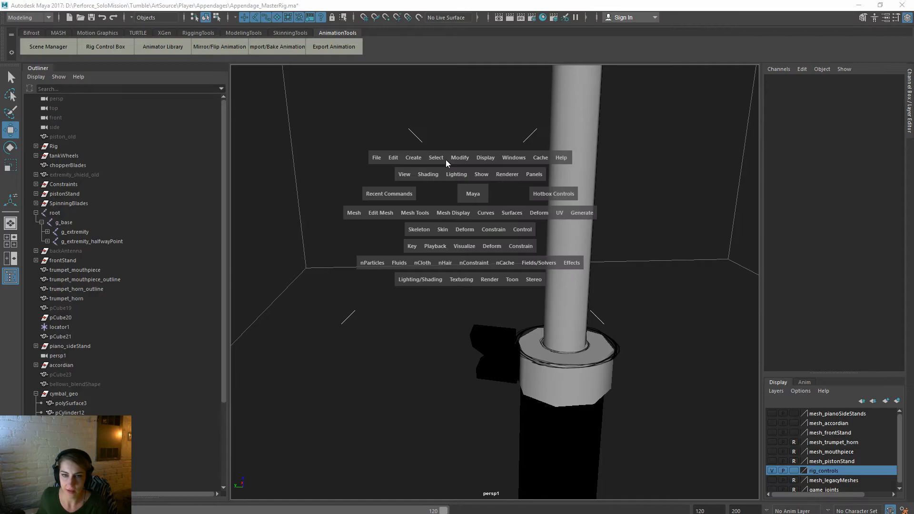
{"action": "left_click", "coordinate": [413, 157]}
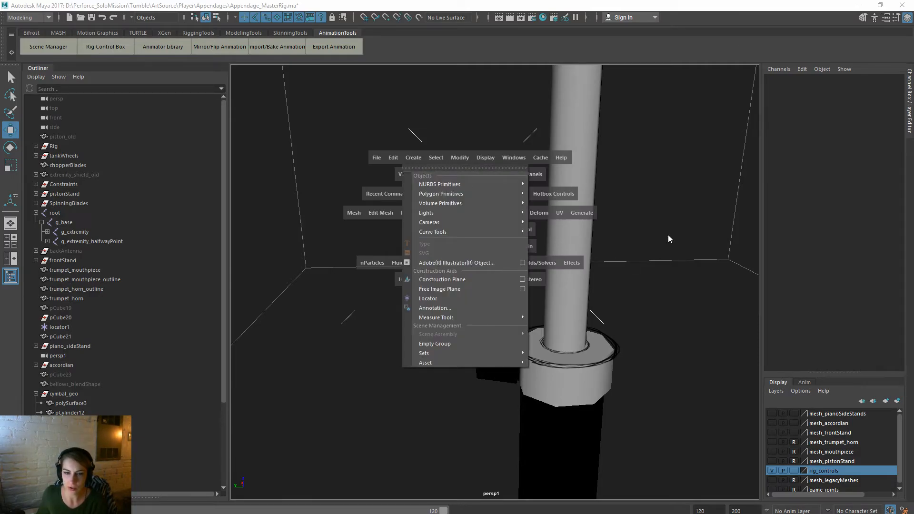
{"action": "left_click", "coordinate": [738, 192]}
{"action": "left_click", "coordinate": [412, 160]}
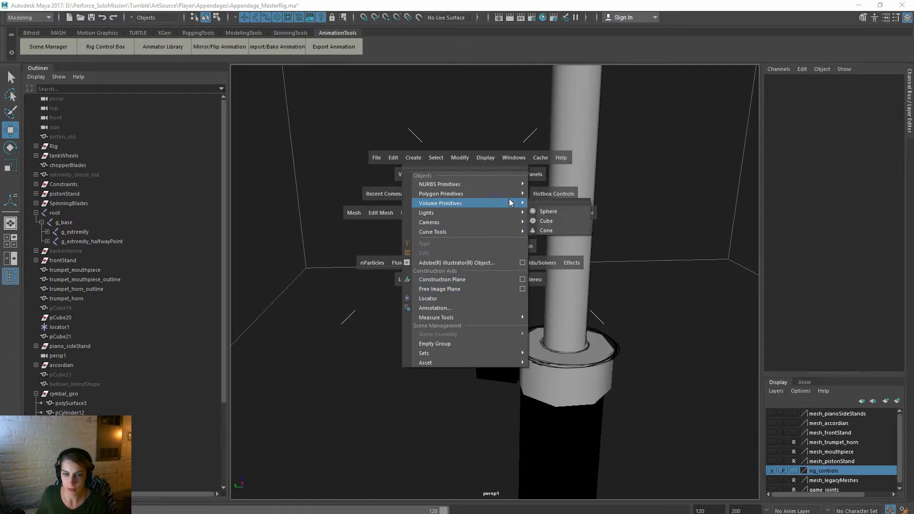
{"action": "mouse_move", "coordinate": [475, 194]}
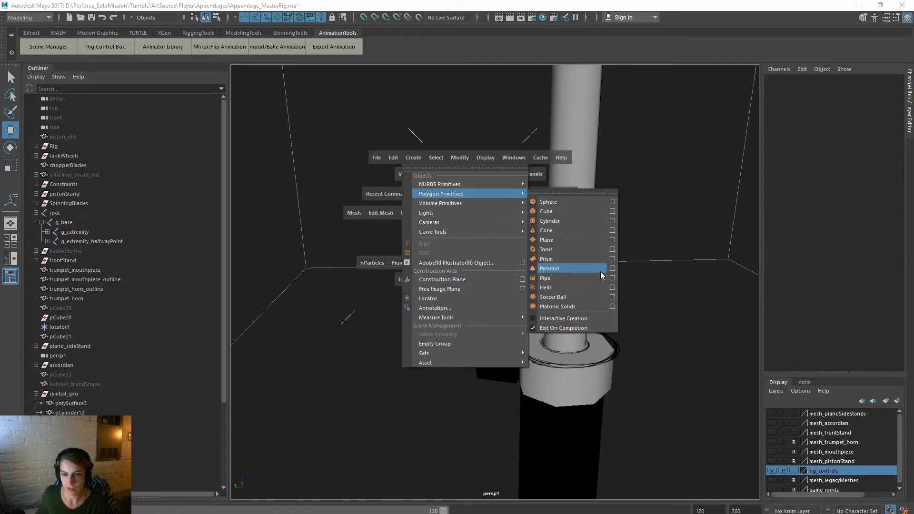
{"action": "left_click", "coordinate": [604, 223]}
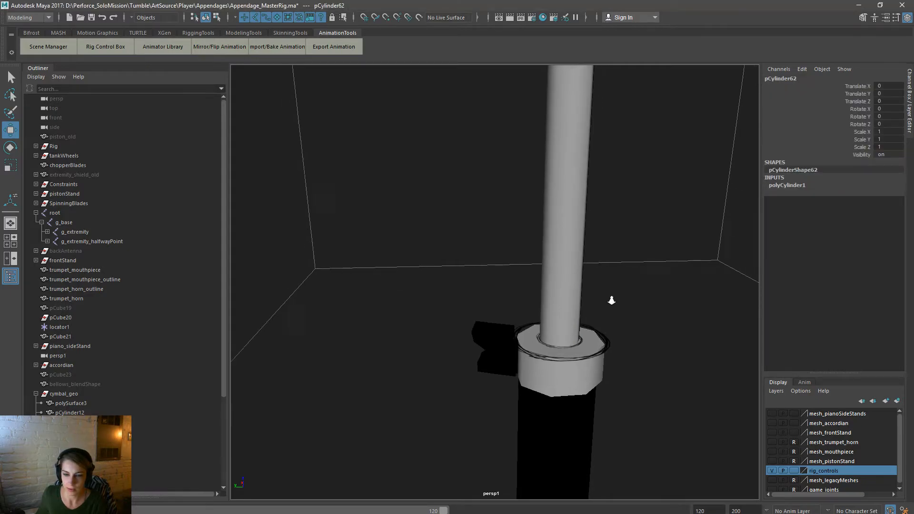
Step: Scale the cylinder uniformly to about 29.1 and raise it to about 243 in Z around the stand's collar
{"action": "scroll", "coordinate": [371, 198], "scroll_direction": "down", "scroll_amount": 5}
{"action": "key", "text": "r"}
{"action": "left_click_drag", "start_coordinate": [508, 453], "coordinate": [525, 257]}
{"action": "key", "text": "w"}
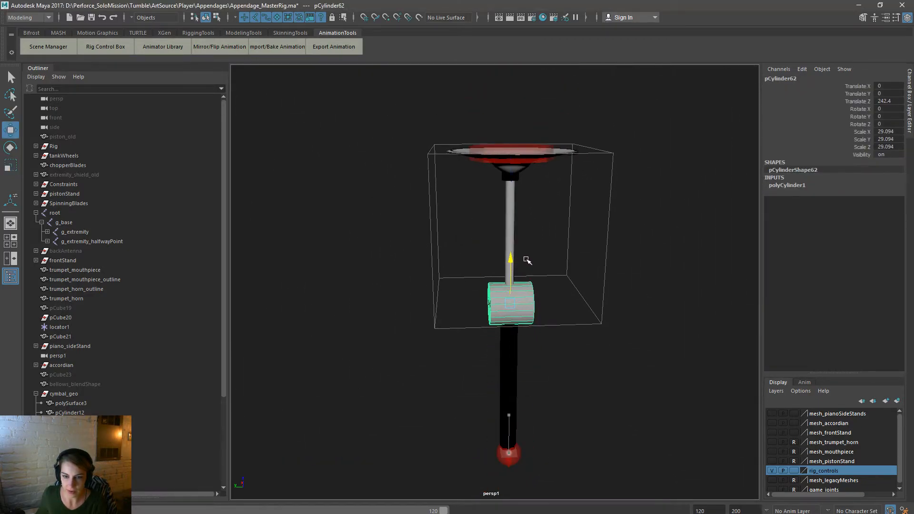
{"action": "right_click_drag", "start_coordinate": [526, 257], "coordinate": [757, 227], "text": "alt"}
Step: Set the cylinder's Subdivisions Axis to 10
{"action": "left_click", "coordinate": [785, 186]}
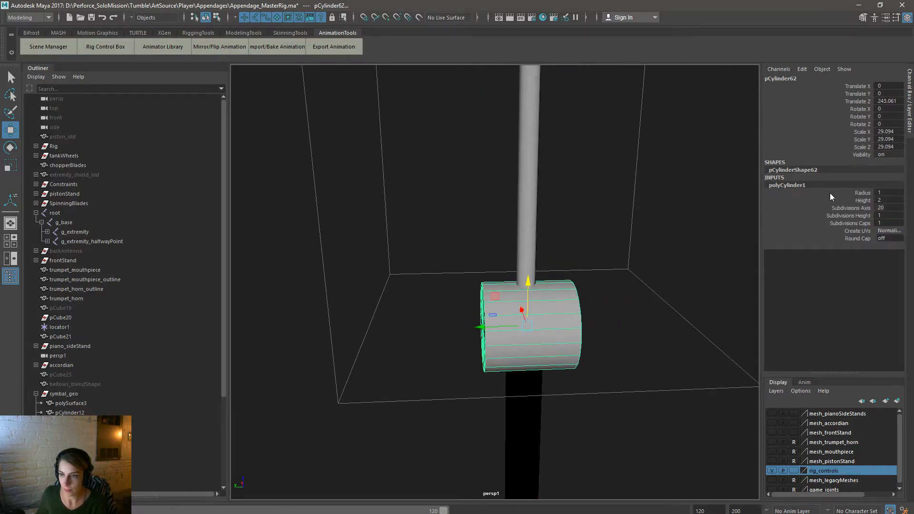
{"action": "double_click", "coordinate": [889, 207]}
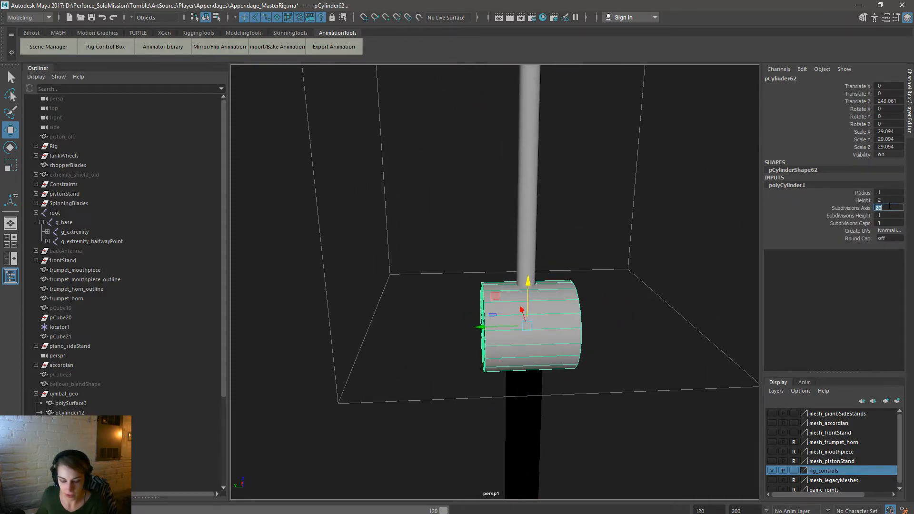
{"action": "type", "text": "10"}
{"action": "key", "text": "Return"}
{"action": "right_click_drag", "start_coordinate": [397, 324], "coordinate": [422, 324], "text": "alt"}
Step: Rotate the cylinder upright by 90 degrees about X and move it beside the stand to about -65.9 in Y
{"action": "key", "text": "e"}
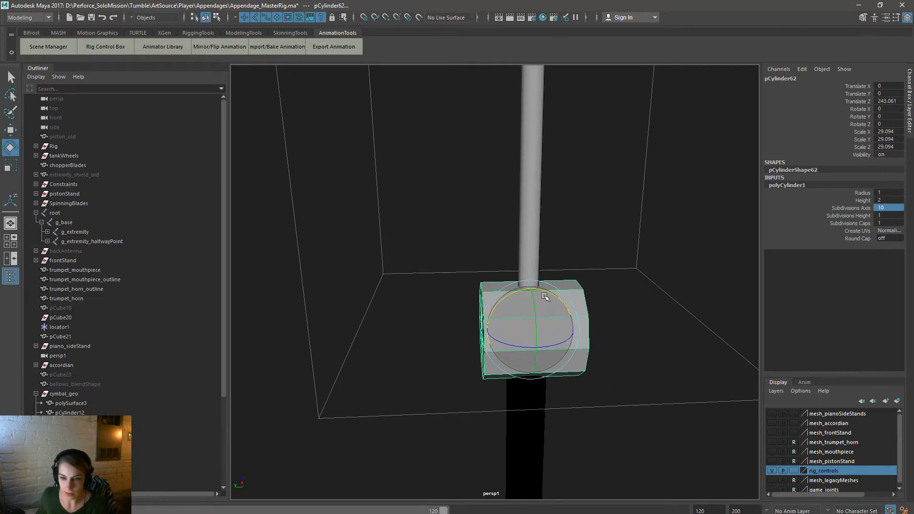
{"action": "mouse_move", "coordinate": [551, 307]}
{"action": "left_mouse_down"}
{"action": "mouse_move", "coordinate": [605, 312]}
{"action": "mouse_move", "coordinate": [577, 358]}
{"action": "mouse_move", "coordinate": [541, 360]}
{"action": "mouse_move", "coordinate": [577, 381]}
{"action": "mouse_move", "coordinate": [585, 398]}
{"action": "mouse_move", "coordinate": [597, 346]}
{"action": "mouse_move", "coordinate": [587, 369]}
{"action": "mouse_move", "coordinate": [551, 289]}
{"action": "left_mouse_up"}
{"action": "key", "text": "w"}
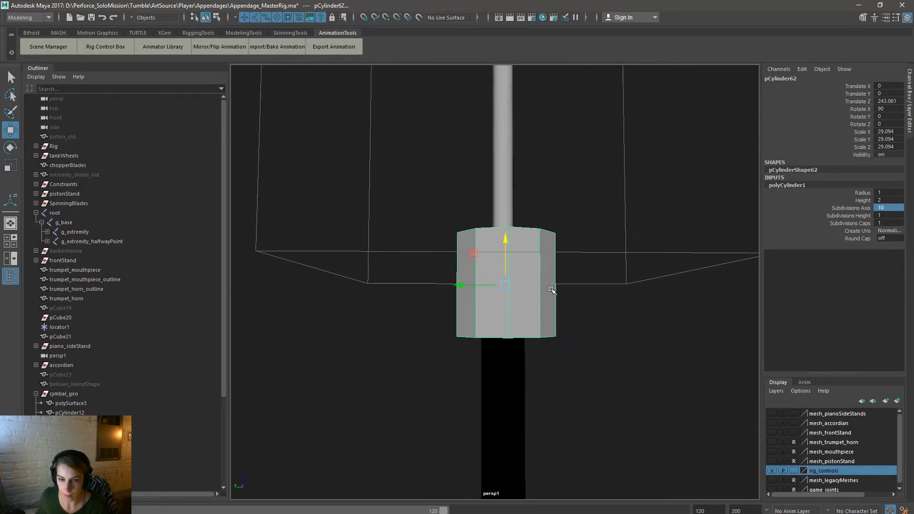
{"action": "left_click_drag", "start_coordinate": [457, 284], "coordinate": [572, 284]}
Step: Select the cylinder's vertical side edges, apply Soften Edge to them, and return to object selection
{"action": "right_click_drag", "start_coordinate": [652, 248], "coordinate": [655, 229]}
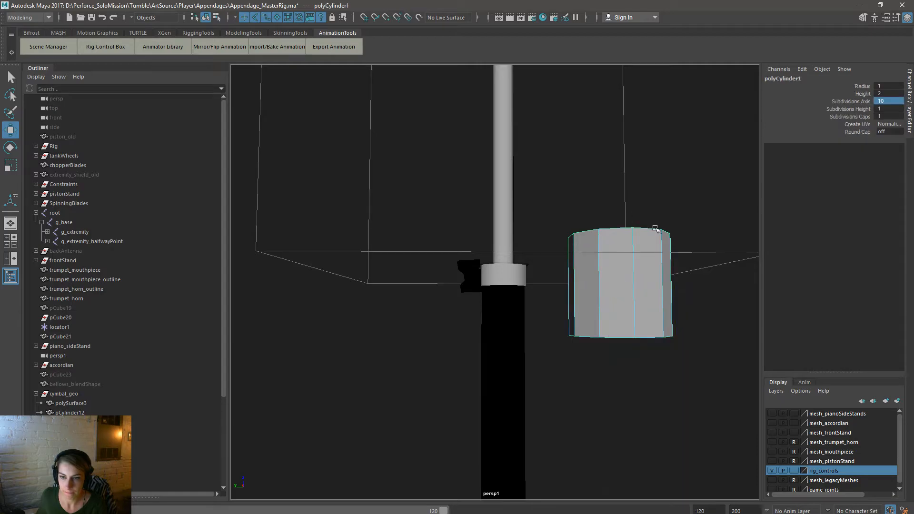
{"action": "left_click_drag", "start_coordinate": [560, 283], "coordinate": [554, 283]}
{"action": "middle_click_drag", "start_coordinate": [582, 344], "coordinate": [493, 406], "text": "alt"}
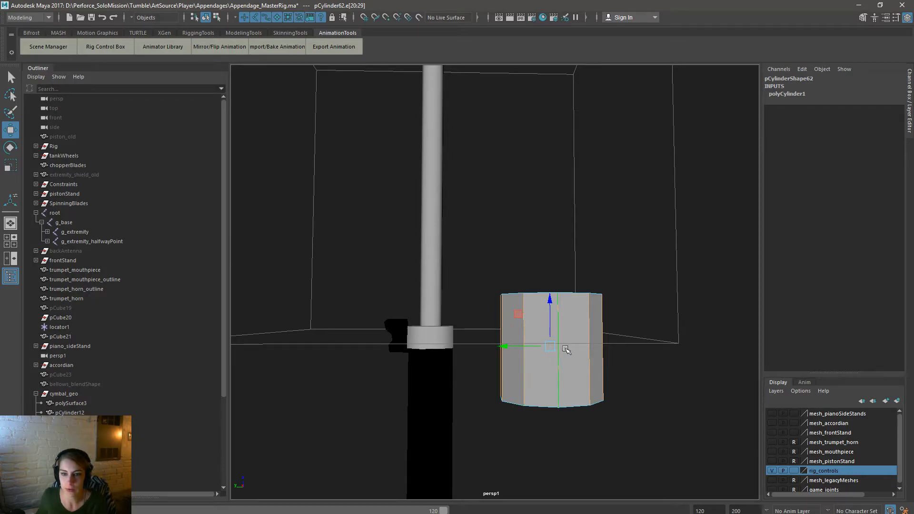
{"action": "left_click_drag", "start_coordinate": [579, 307], "coordinate": [572, 332], "text": "alt"}
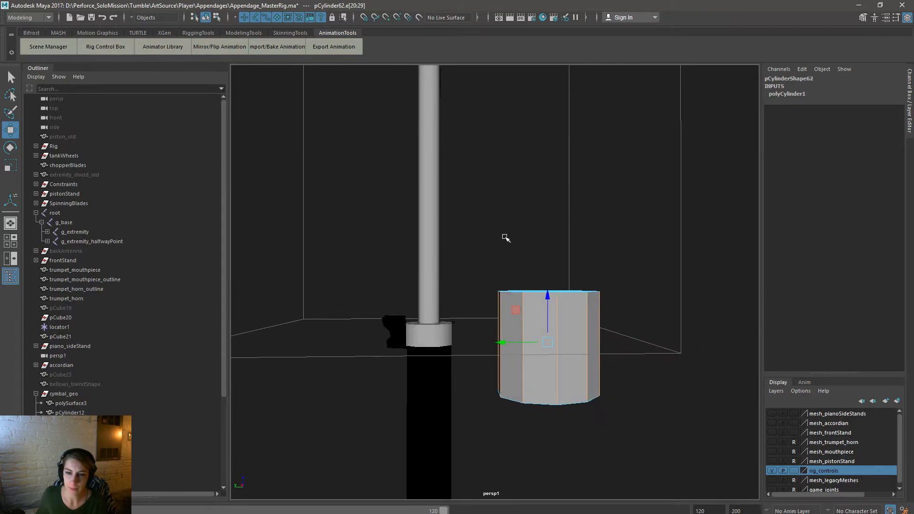
{"action": "key", "text": "space"}
{"action": "left_click", "coordinate": [483, 254]}
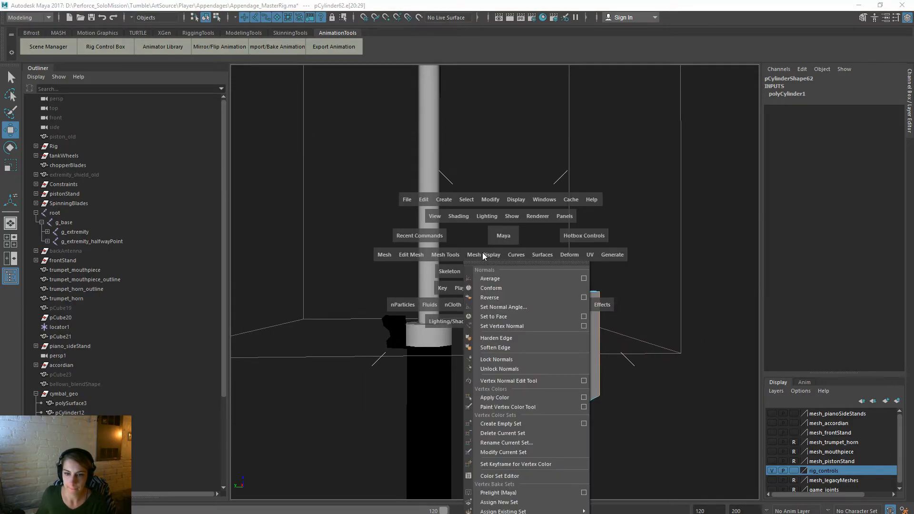
{"action": "left_click", "coordinate": [505, 348]}
{"action": "right_click_drag", "start_coordinate": [578, 324], "coordinate": [629, 284]}
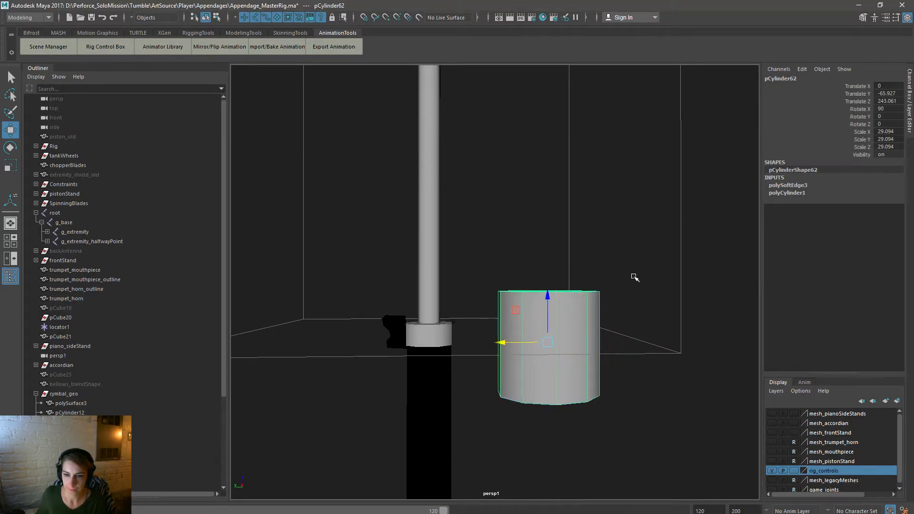
{"action": "left_click", "coordinate": [634, 284]}
{"action": "left_click_drag", "start_coordinate": [634, 442], "coordinate": [541, 268]}
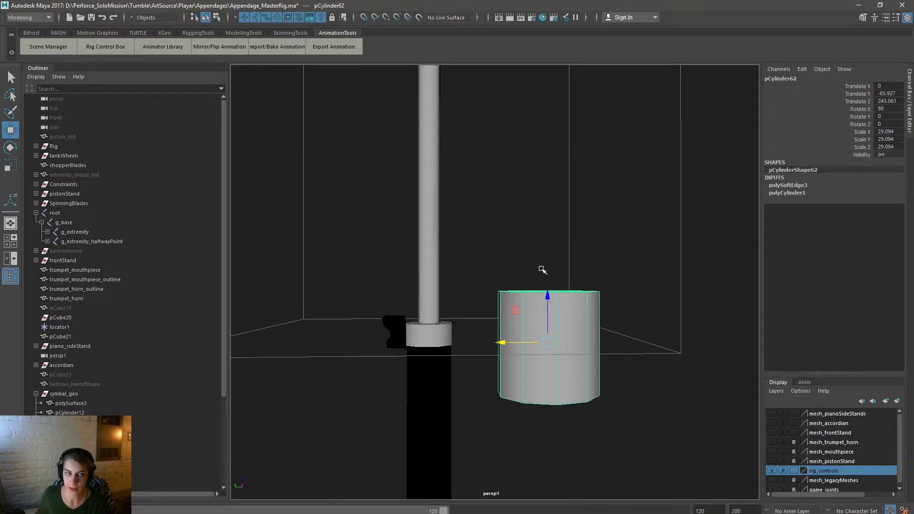
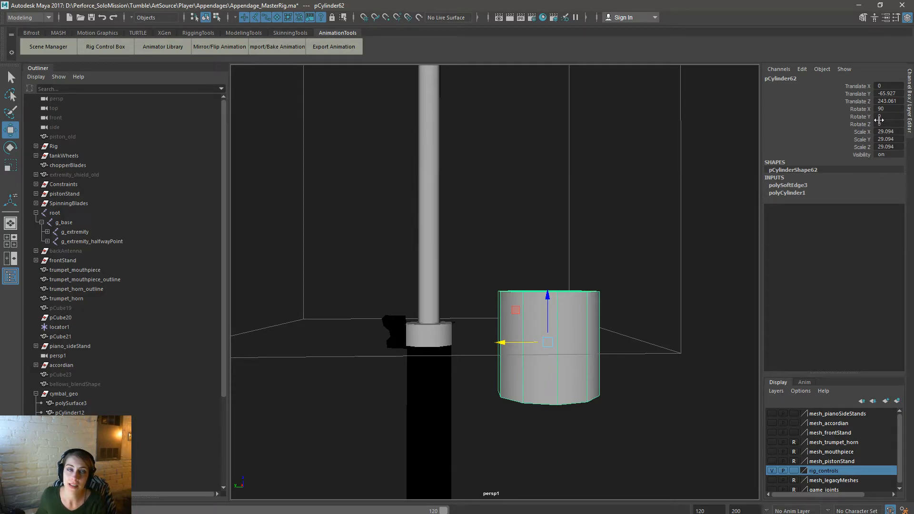
Step: Center the cylinder on the stand by setting its Translate Y to 0
{"action": "left_click_drag", "start_coordinate": [576, 245], "coordinate": [576, 295]}
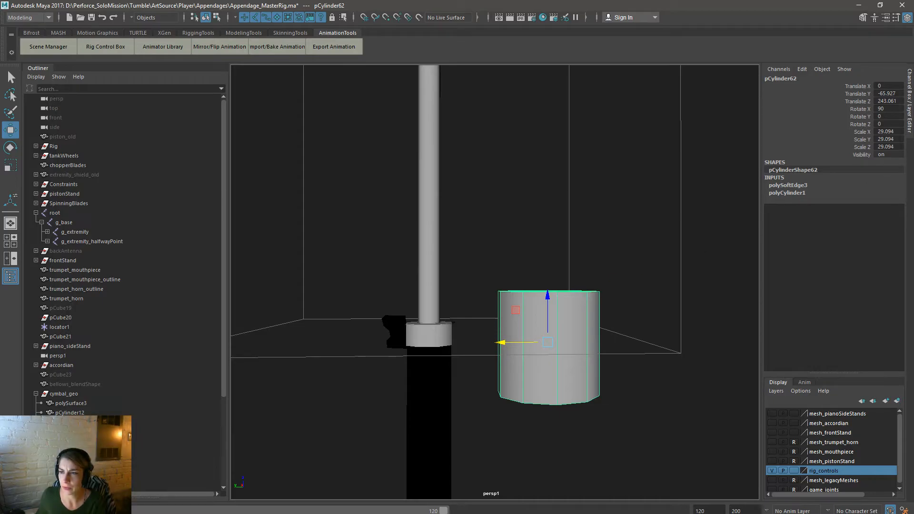
{"action": "type", "text": "0"}
{"action": "key", "text": "Return"}
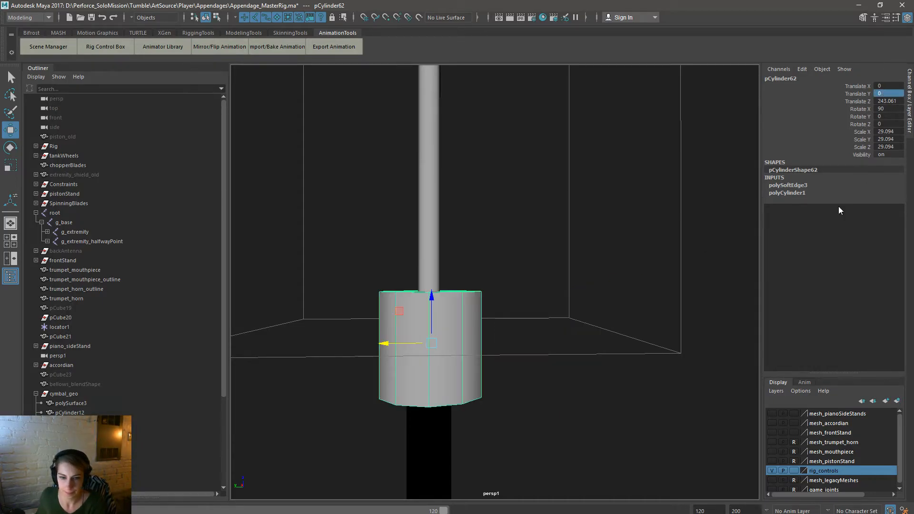
Step: Flatten the cylinder into a thin disc around the stand's collar, with Scale Y at about 3.23
{"action": "left_click", "coordinate": [479, 414]}
{"action": "scroll", "coordinate": [466, 448], "scroll_direction": "up", "scroll_amount": 3}
{"action": "left_click", "coordinate": [466, 459]}
{"action": "key", "text": "f"}
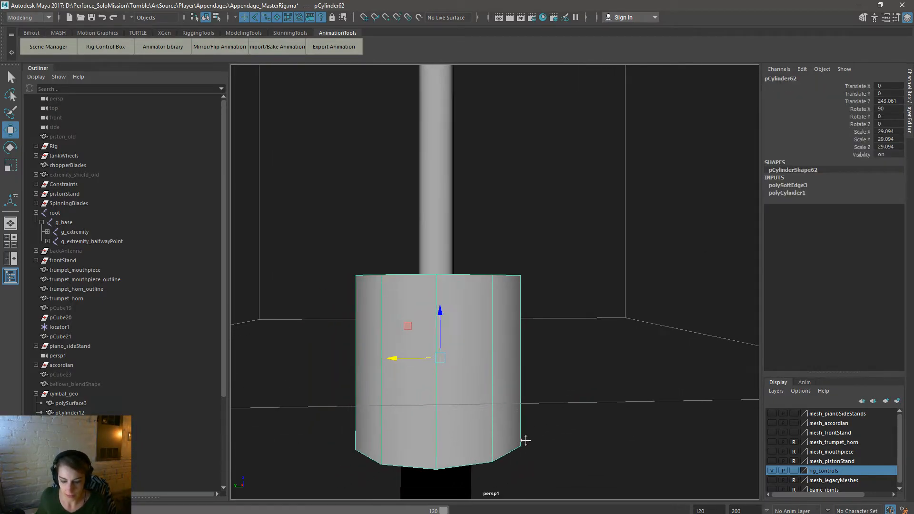
{"action": "key", "text": "r"}
{"action": "left_click_drag", "start_coordinate": [481, 309], "coordinate": [486, 347]}
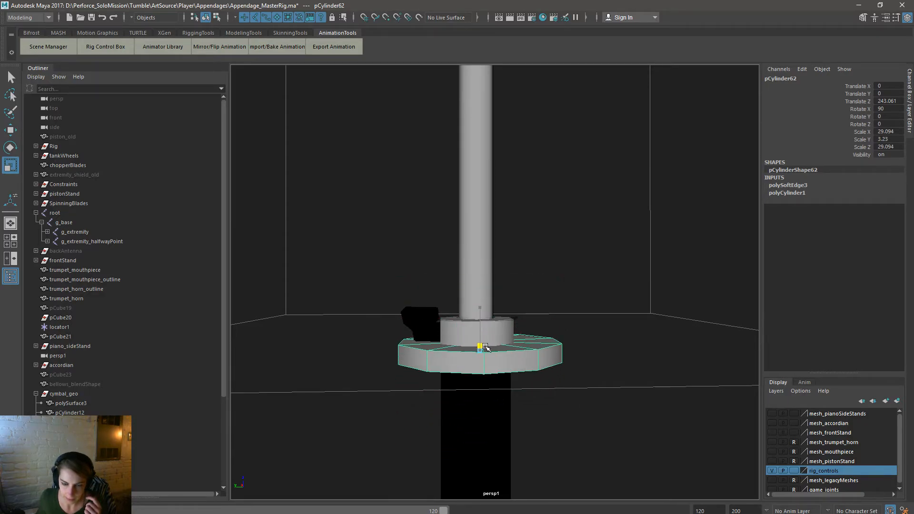
Step: Delete the disc's top and bottom cap faces to leave an open ring, and return to object selection
{"action": "left_click_drag", "start_coordinate": [552, 346], "coordinate": [548, 380], "text": "alt"}
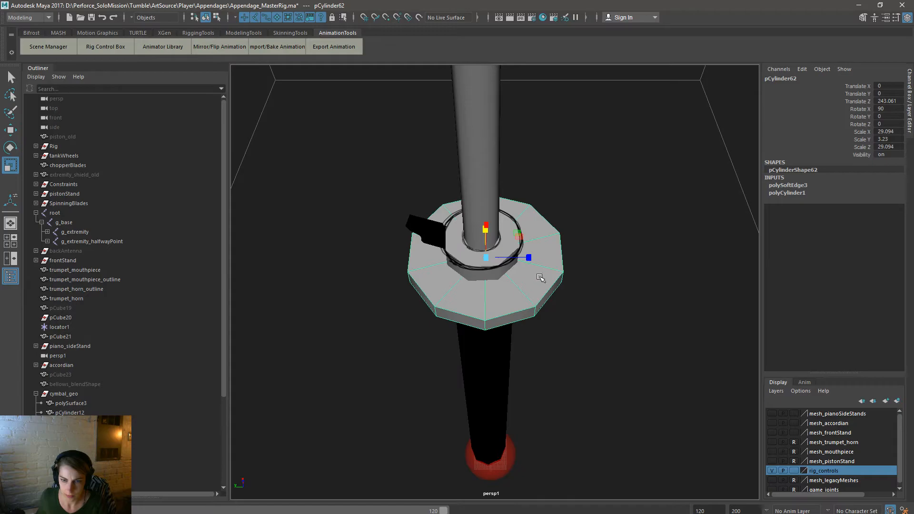
{"action": "right_click_drag", "start_coordinate": [541, 272], "coordinate": [540, 297]}
{"action": "left_click_drag", "start_coordinate": [515, 304], "coordinate": [517, 320], "text": "alt"}
{"action": "left_click_drag", "start_coordinate": [527, 257], "coordinate": [438, 177]}
{"action": "left_click", "coordinate": [569, 294]}
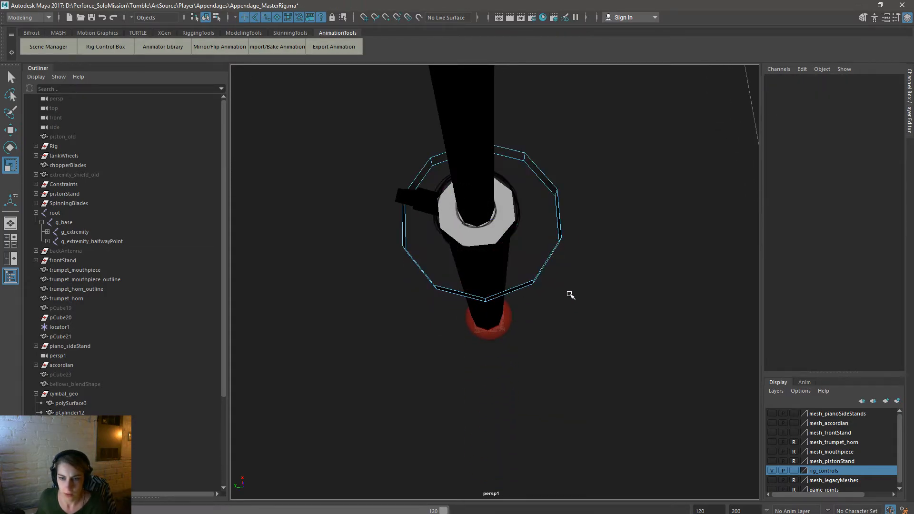
{"action": "left_click_drag", "start_coordinate": [569, 295], "coordinate": [534, 328], "text": "alt"}
{"action": "right_click_drag", "start_coordinate": [529, 365], "coordinate": [568, 282]}
{"action": "left_click", "coordinate": [568, 282]}
Step: Try several existing materials on the open ring around the stand's collar
{"action": "left_click", "coordinate": [536, 372]}
{"action": "right_click_drag", "start_coordinate": [535, 371], "coordinate": [547, 513]}
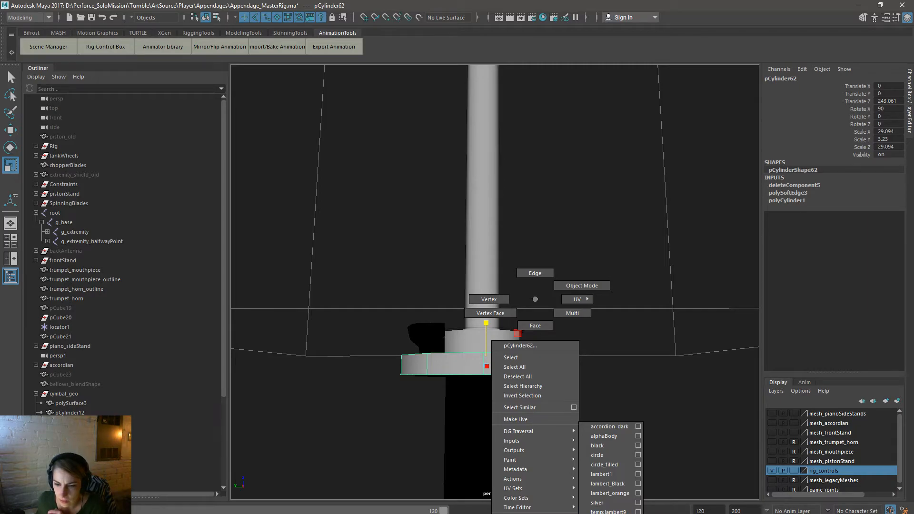
{"action": "right_click_drag", "start_coordinate": [547, 513], "coordinate": [547, 513]}
{"action": "right_click_drag", "start_coordinate": [550, 371], "coordinate": [550, 387]}
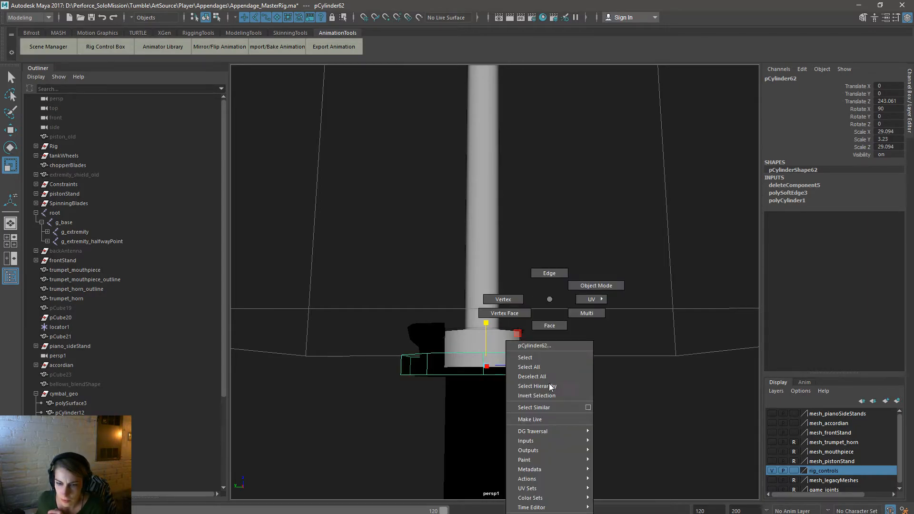
{"action": "right_click_drag", "start_coordinate": [550, 513], "coordinate": [611, 445]}
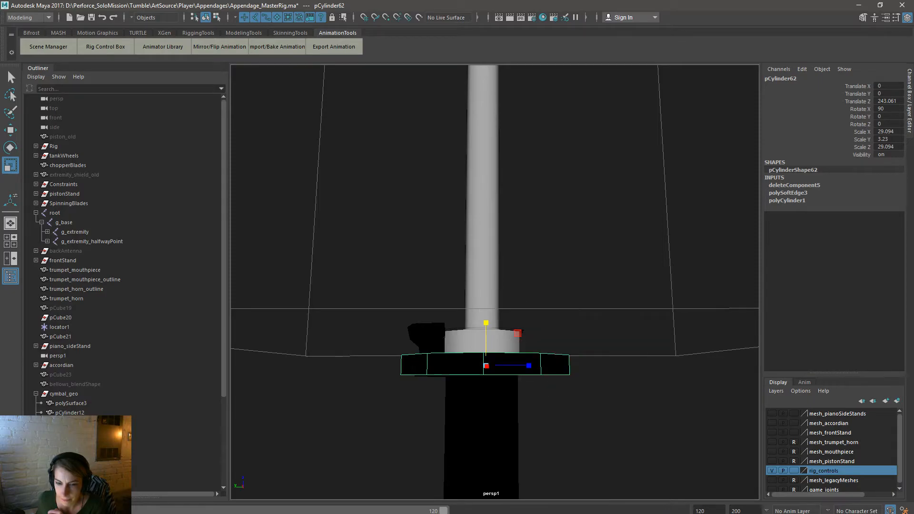
{"action": "mouse_move", "coordinate": [554, 366]}
{"action": "right_mouse_down"}
{"action": "mouse_move", "coordinate": [573, 509]}
{"action": "mouse_move", "coordinate": [627, 510]}
{"action": "right_mouse_up"}
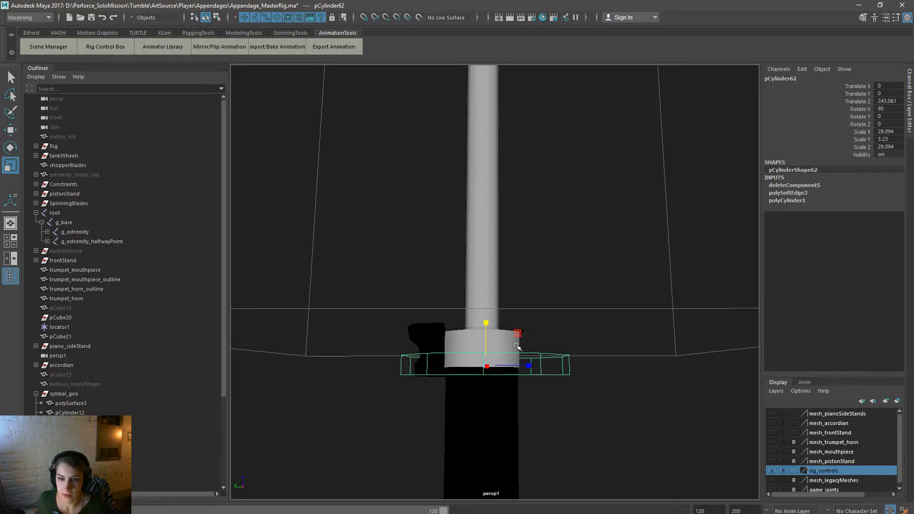
Step: Raise the ring to about 277.6 in Z, clear of the stand's collar
{"action": "key", "text": "w"}
{"action": "left_click_drag", "start_coordinate": [492, 350], "coordinate": [394, 349]}
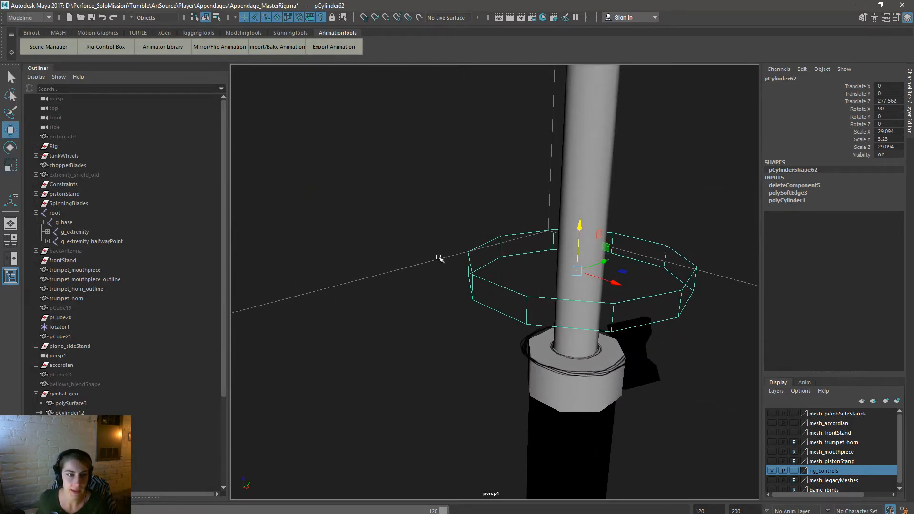
{"action": "key", "text": "space"}
{"action": "key", "text": "space"}
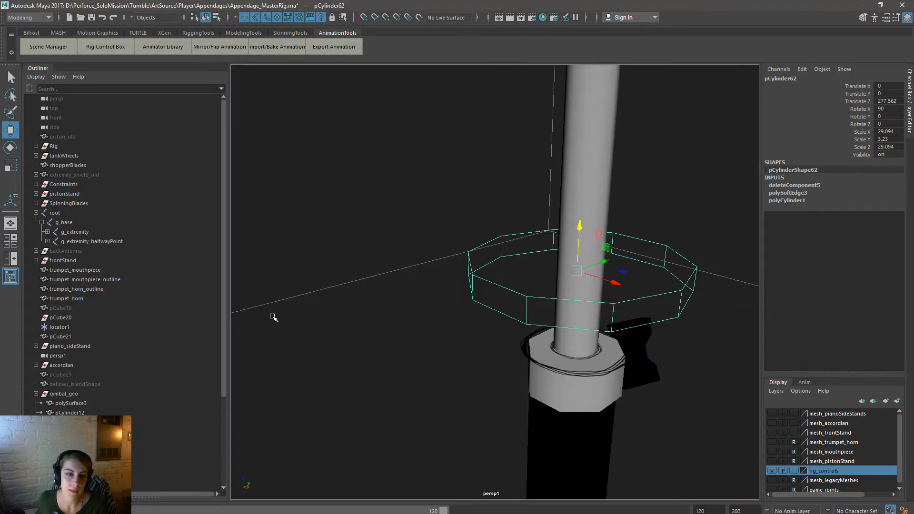
Step: Show the UV Editor in place of the front view, beside the perspective view of the ring
{"action": "key", "text": "space"}
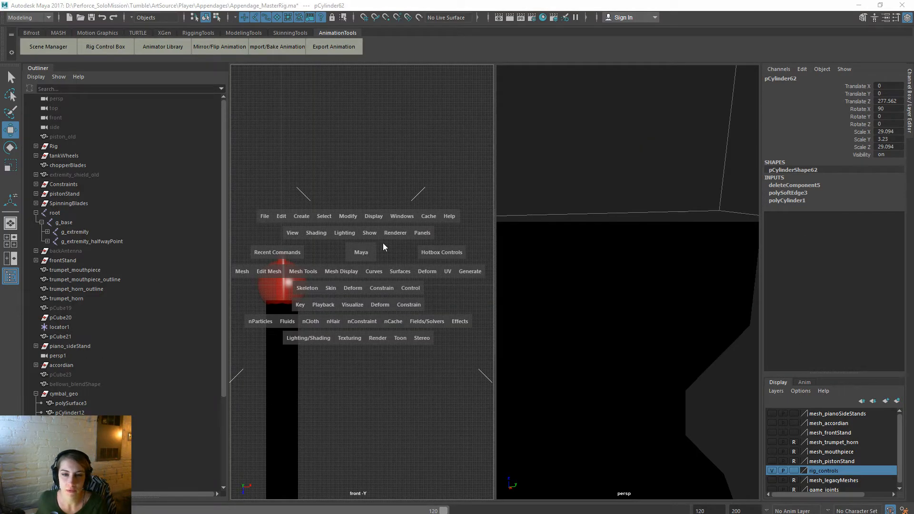
{"action": "right_click_drag", "start_coordinate": [676, 359], "coordinate": [480, 270], "text": "alt"}
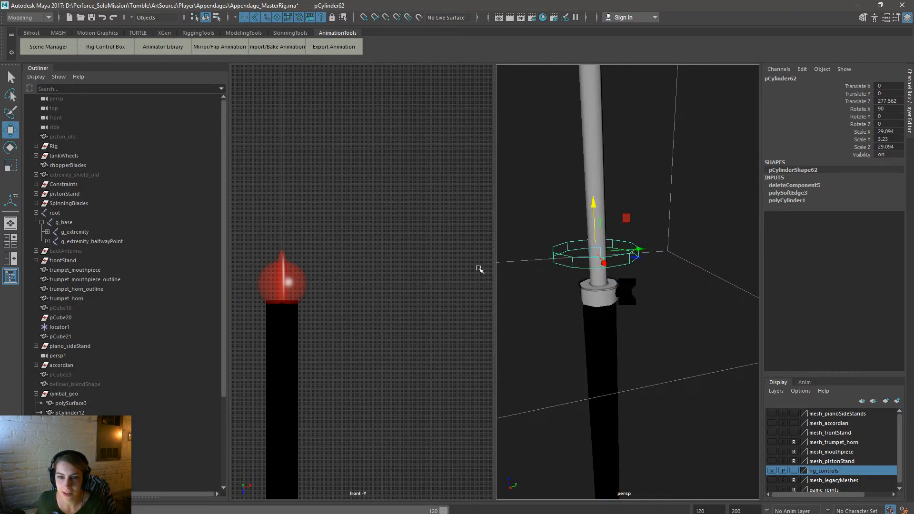
{"action": "key", "text": "space"}
{"action": "left_click", "coordinate": [348, 159]}
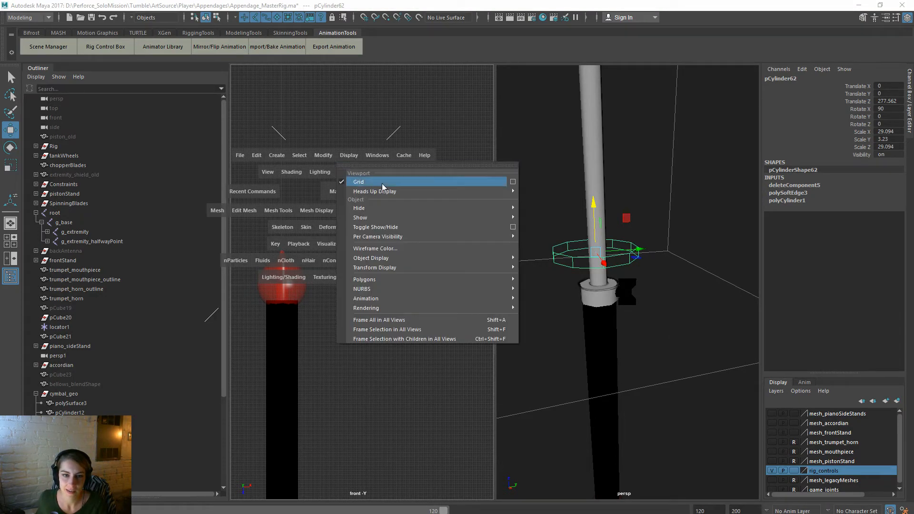
{"action": "left_click", "coordinate": [278, 265]}
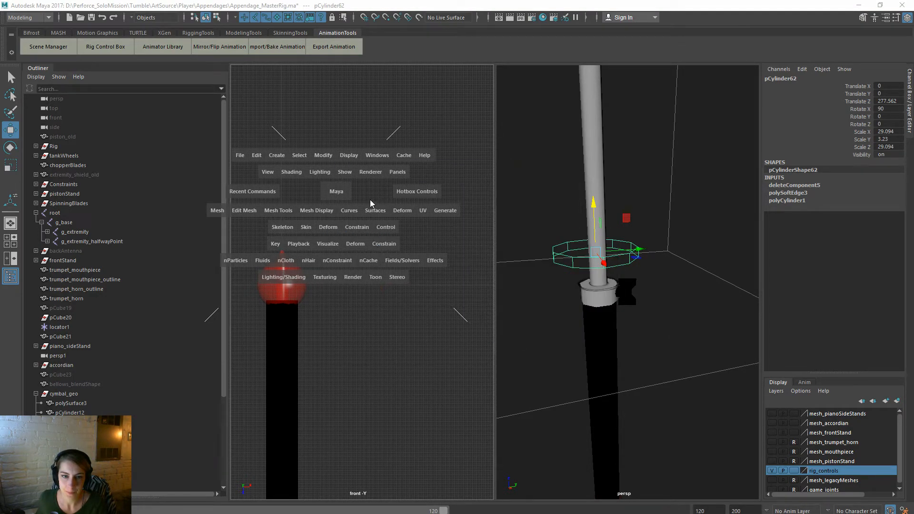
{"action": "left_click", "coordinate": [407, 176]}
{"action": "mouse_move", "coordinate": [414, 224]}
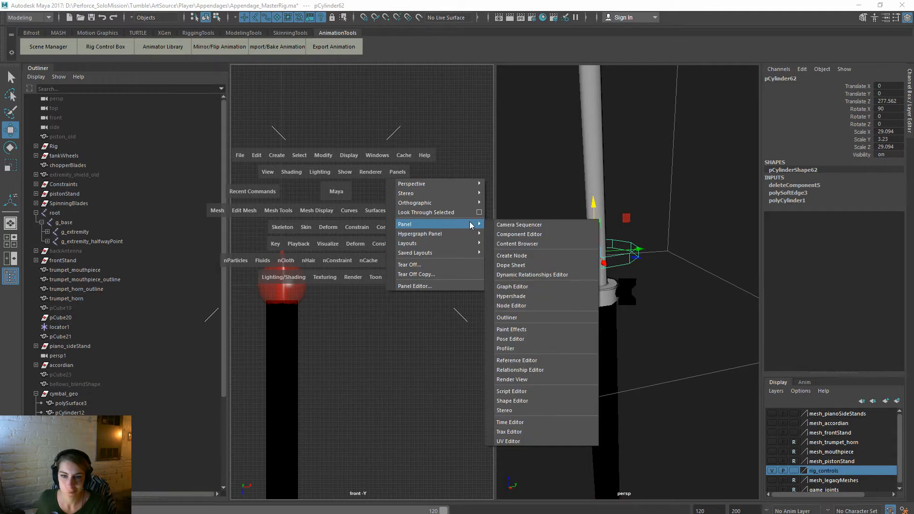
{"action": "left_click", "coordinate": [533, 441]}
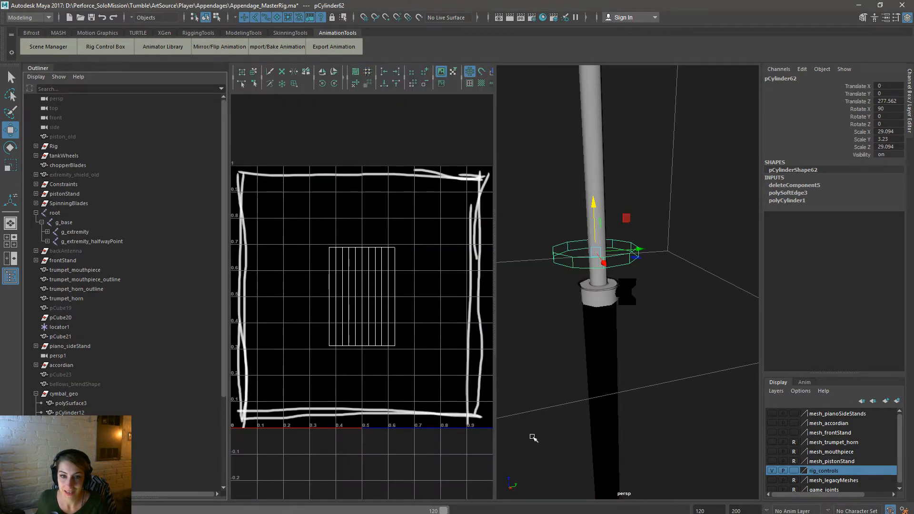
{"action": "right_click_drag", "start_coordinate": [468, 344], "coordinate": [476, 322], "text": "alt"}
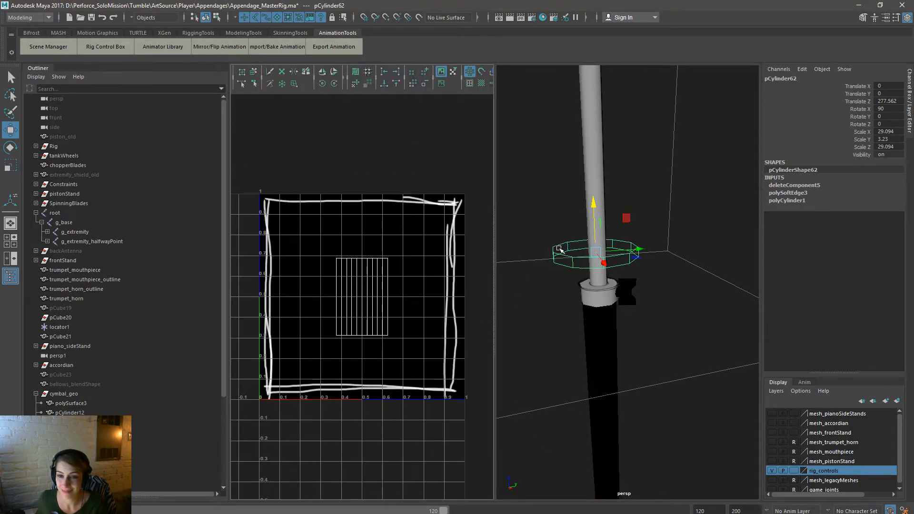
Step: Assign the existing material with the single-line texture to the ring and rotate all its UVs by 90 degrees
{"action": "right_click_drag", "start_coordinate": [559, 249], "coordinate": [630, 511]}
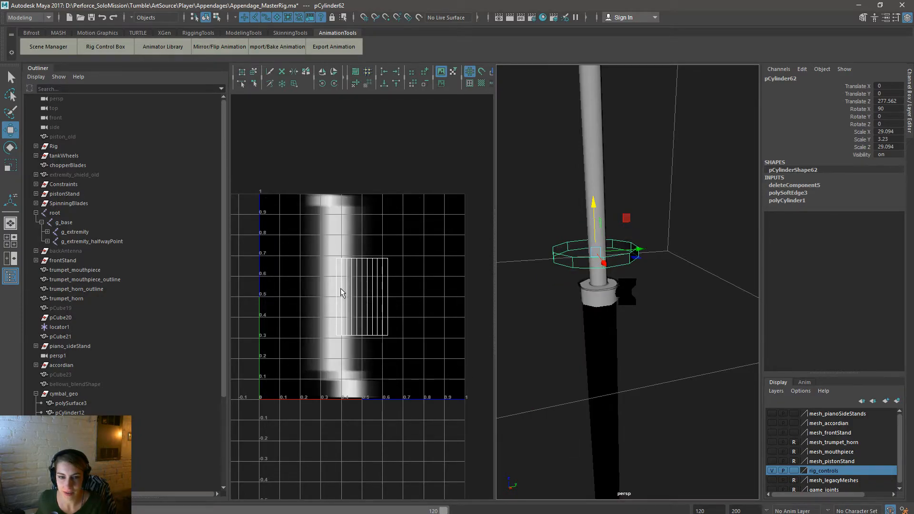
{"action": "right_click_drag", "start_coordinate": [341, 290], "coordinate": [389, 285]}
{"action": "left_click_drag", "start_coordinate": [428, 386], "coordinate": [246, 217]}
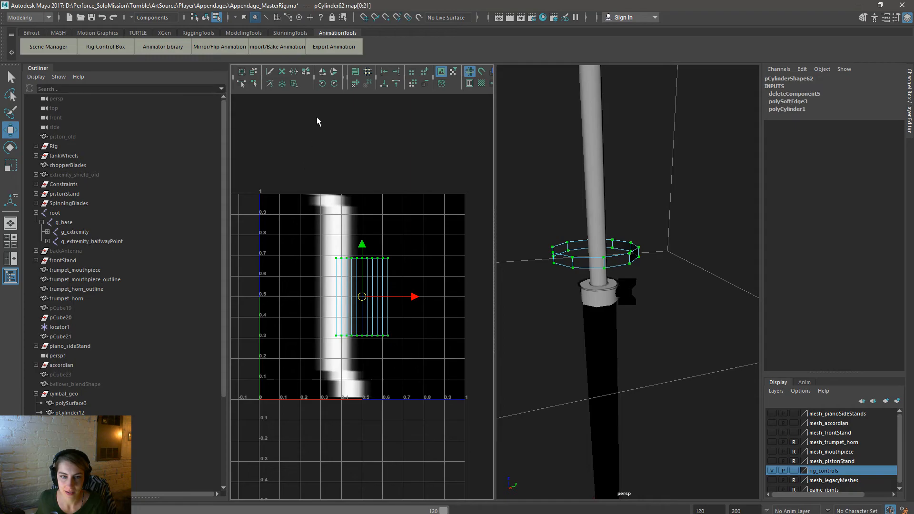
{"action": "left_click", "coordinate": [333, 88]}
{"action": "key", "text": "r"}
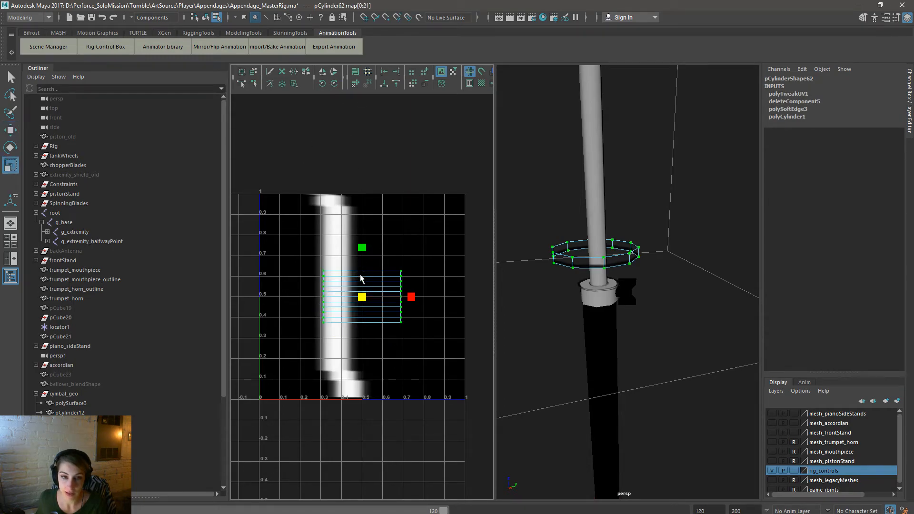
Step: Stretch the ring's UVs to the full height of the 0 to 1 tile and shift them over the texture's line
{"action": "left_click_drag", "start_coordinate": [361, 248], "coordinate": [350, 103]}
{"action": "key", "text": "w"}
{"action": "left_click_drag", "start_coordinate": [415, 297], "coordinate": [388, 296]}
{"action": "right_click_drag", "start_coordinate": [532, 269], "coordinate": [583, 291], "text": "alt"}
{"action": "left_click_drag", "start_coordinate": [663, 301], "coordinate": [634, 305], "text": "alt"}
{"action": "right_click_drag", "start_coordinate": [690, 272], "coordinate": [731, 246]}
{"action": "key", "text": "space"}
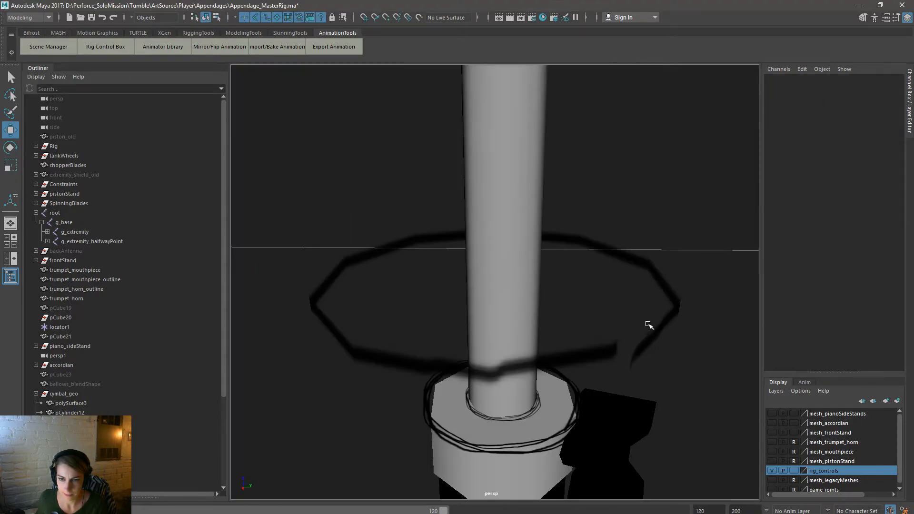
Step: Nudge the ring's two lowest rows of UVs slightly upward on the line texture, and return to object selection
{"action": "left_click", "coordinate": [659, 344]}
{"action": "key", "text": "space"}
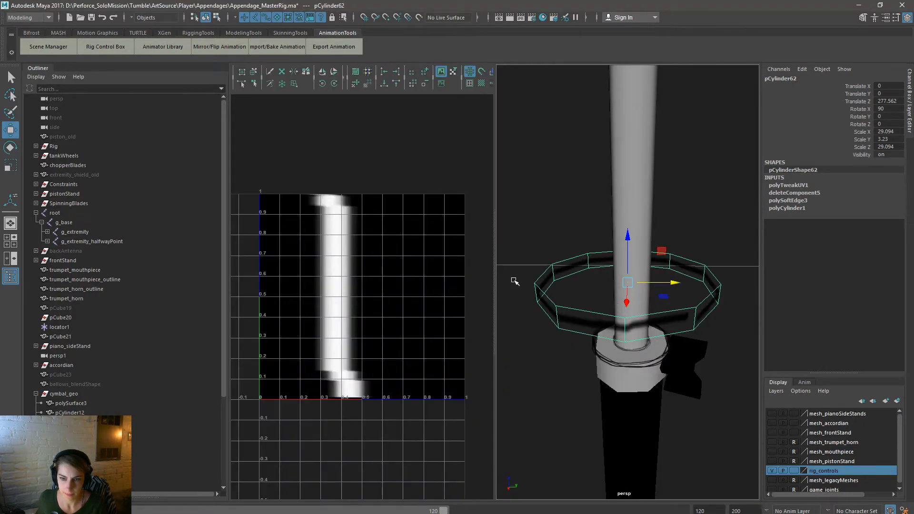
{"action": "left_click", "coordinate": [742, 335]}
{"action": "left_click", "coordinate": [708, 307]}
{"action": "right_click_drag", "start_coordinate": [342, 364], "coordinate": [386, 365]}
{"action": "left_click_drag", "start_coordinate": [288, 351], "coordinate": [336, 337]}
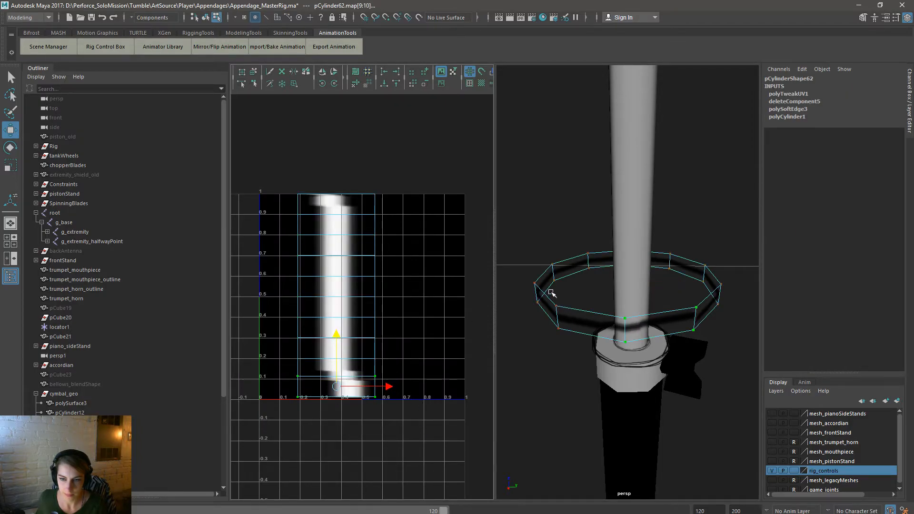
{"action": "right_click_drag", "start_coordinate": [551, 292], "coordinate": [570, 222]}
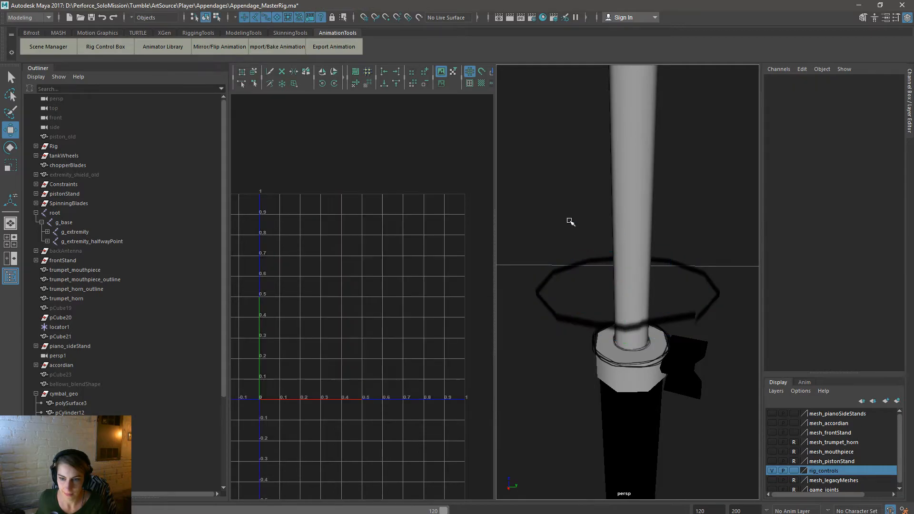
Step: Fit the ring around the collar's rim, scaled uniformly to about 15.2 and placed at about 1.24 in Y and 253.9 in Z
{"action": "left_click", "coordinate": [689, 323]}
{"action": "left_click_drag", "start_coordinate": [622, 244], "coordinate": [634, 310]}
{"action": "key", "text": "r"}
{"action": "left_click_drag", "start_coordinate": [628, 344], "coordinate": [578, 343]}
{"action": "key", "text": "w"}
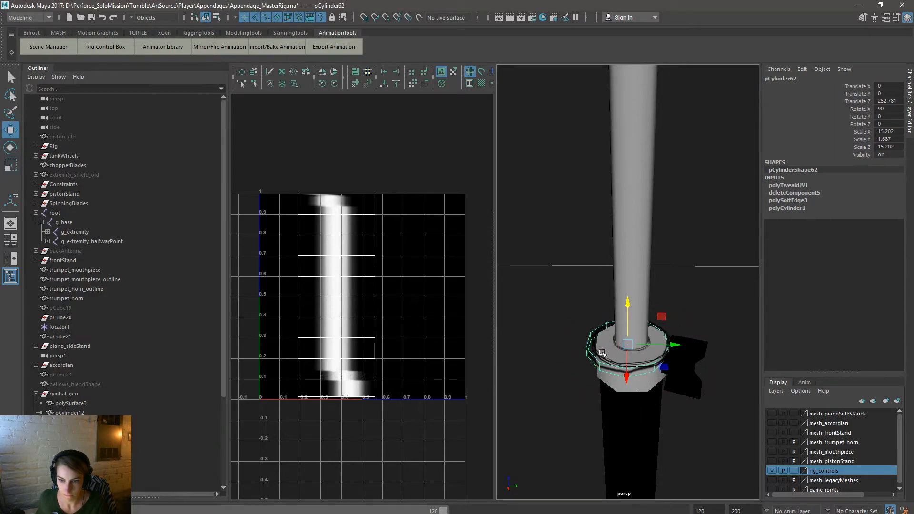
{"action": "left_click_drag", "start_coordinate": [657, 345], "coordinate": [662, 343]}
{"action": "left_click_drag", "start_coordinate": [631, 308], "coordinate": [632, 303]}
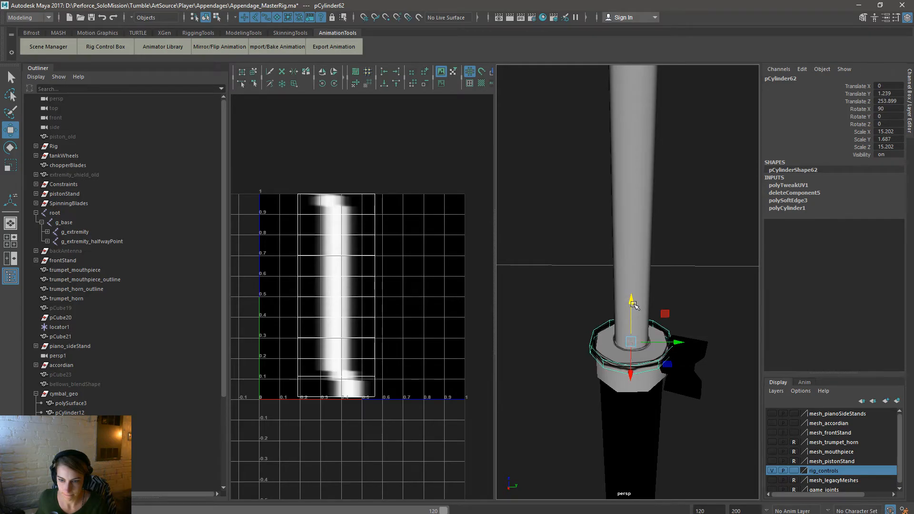
Step: Duplicate the ring and raise the copy to about 434.5 in Z beneath the cymbal
{"action": "left_click_drag", "start_coordinate": [643, 367], "coordinate": [633, 400], "text": "alt"}
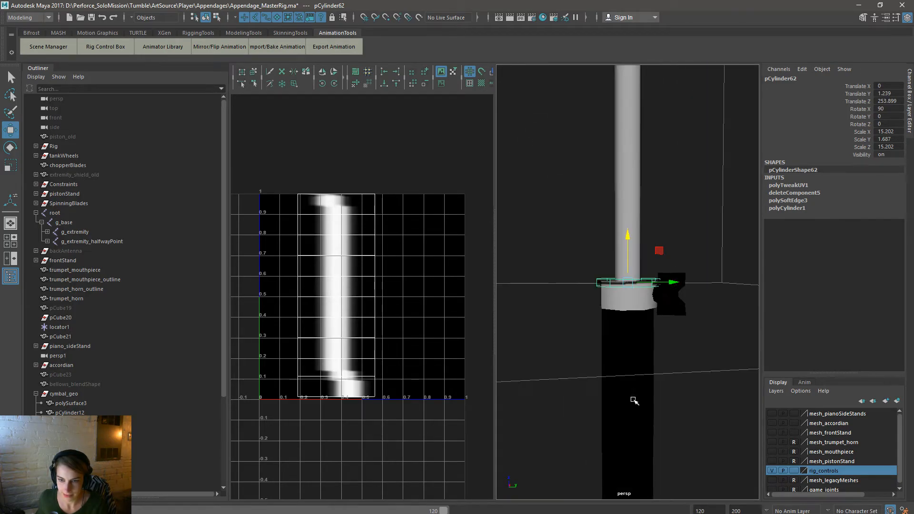
{"action": "left_click_drag", "start_coordinate": [626, 246], "coordinate": [609, 166]}
{"action": "key", "text": "ctrl+d"}
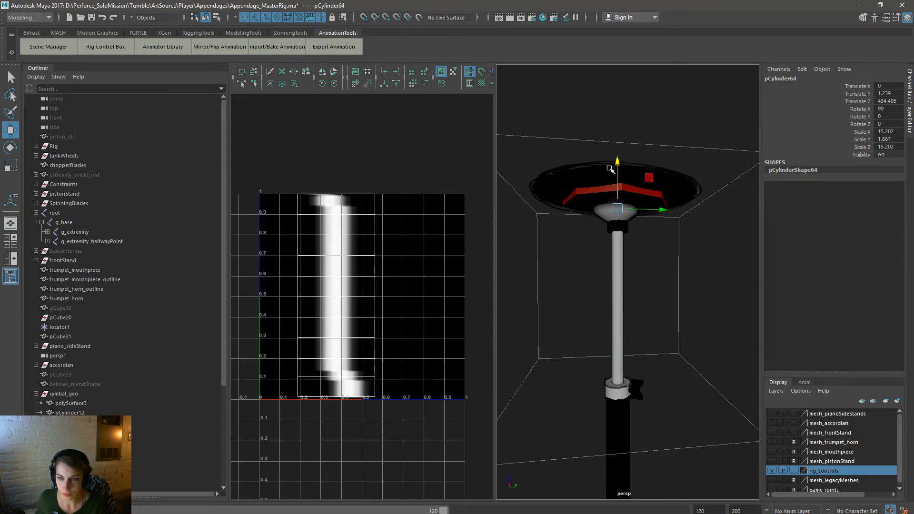
Step: Widen the copied ring to about 29.7, thin it to about 1.256 in Scale Y, and place it at about 432.3 in Z
{"action": "key", "text": "r"}
{"action": "left_click_drag", "start_coordinate": [581, 279], "coordinate": [518, 341], "text": "alt"}
{"action": "key", "text": "space"}
{"action": "left_click_drag", "start_coordinate": [489, 232], "coordinate": [493, 208]}
{"action": "key", "text": "w"}
{"action": "key", "text": "r"}
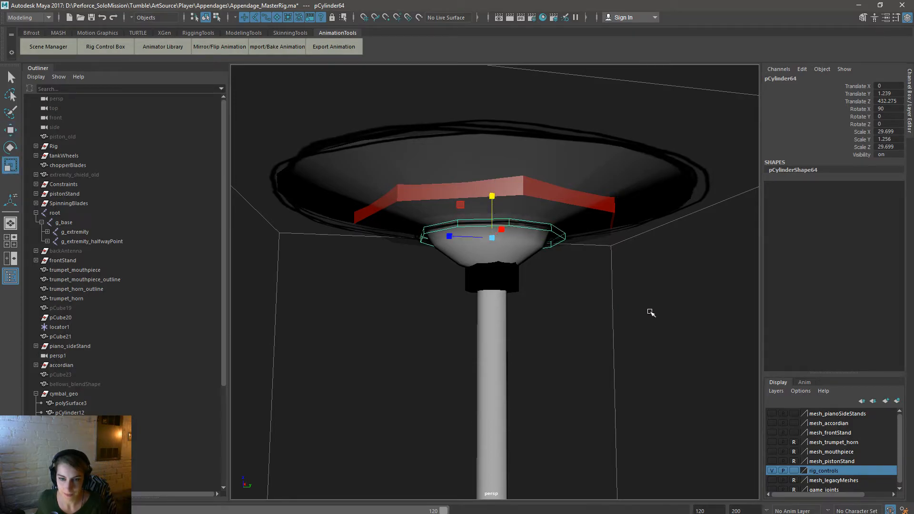
Step: Examine the copied ring's outline at the cymbal's underside from several angles, both selected and deselected
{"action": "left_click", "coordinate": [653, 341]}
{"action": "left_click_drag", "start_coordinate": [630, 328], "coordinate": [484, 278], "text": "alt"}
{"action": "middle_click_drag", "start_coordinate": [378, 275], "coordinate": [616, 291], "text": "alt"}
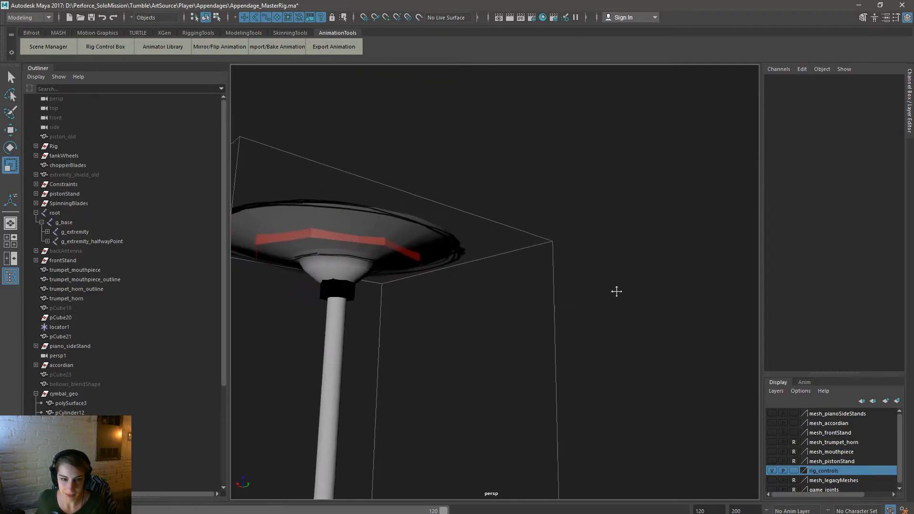
{"action": "left_click_drag", "start_coordinate": [616, 291], "coordinate": [434, 261], "text": "alt"}
{"action": "left_click", "coordinate": [418, 271]}
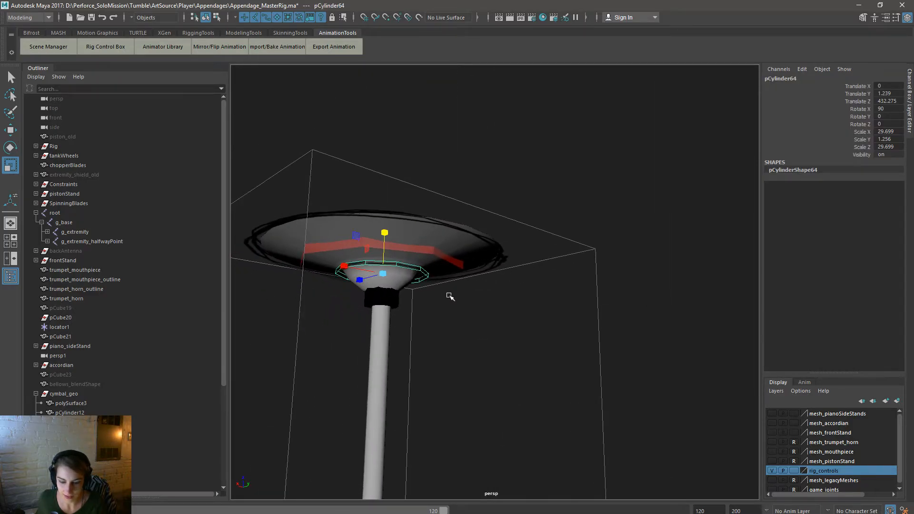
{"action": "key", "text": "f"}
{"action": "scroll", "coordinate": [469, 299], "scroll_direction": "down", "scroll_amount": 5}
{"action": "left_click", "coordinate": [641, 395]}
{"action": "left_click_drag", "start_coordinate": [642, 395], "coordinate": [545, 373], "text": "alt"}
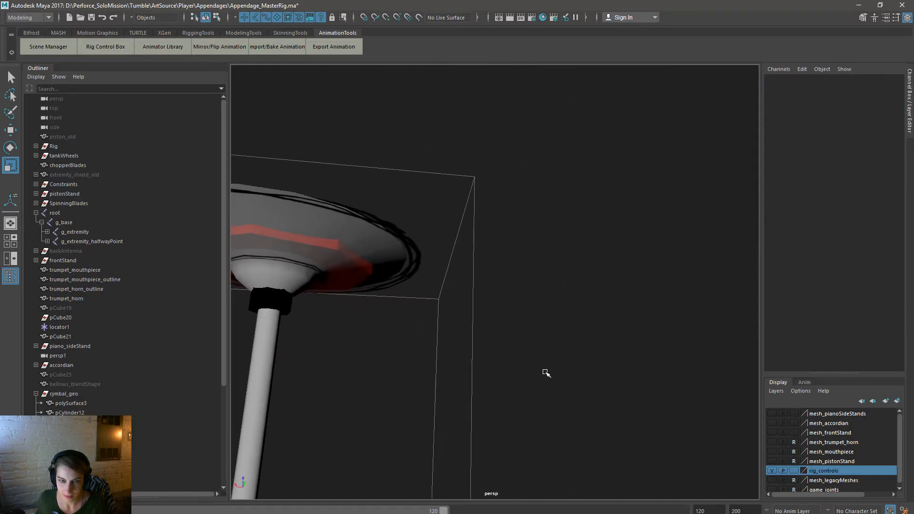
{"action": "left_click", "coordinate": [300, 265]}
{"action": "left_click_drag", "start_coordinate": [387, 312], "coordinate": [596, 343], "text": "alt"}
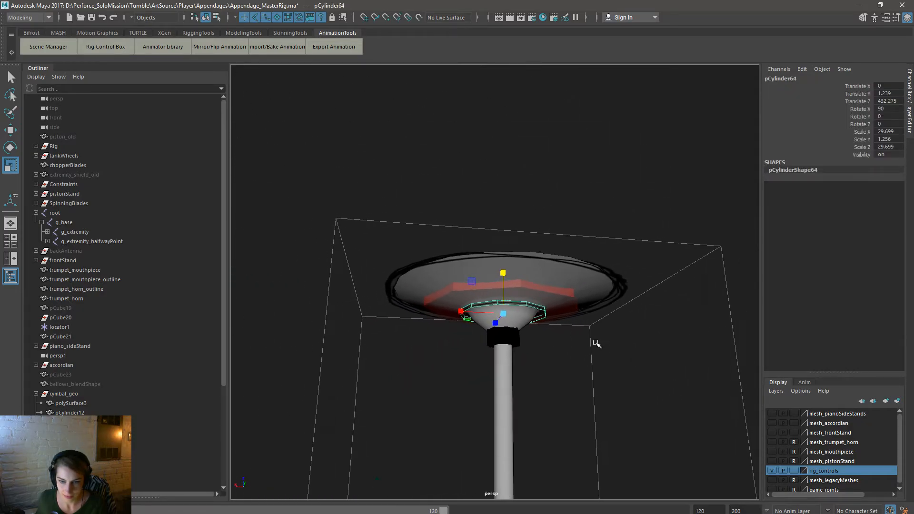
Step: Duplicate the ring beneath the cymbal, enlarge the copy to about 74.2, and place it at about 446.8 in Z around the cymbal
{"action": "key", "text": "ctrl+d"}
{"action": "left_click_drag", "start_coordinate": [503, 314], "coordinate": [592, 318]}
{"action": "left_click_drag", "start_coordinate": [508, 320], "coordinate": [519, 278], "text": "alt"}
{"action": "key", "text": "w"}
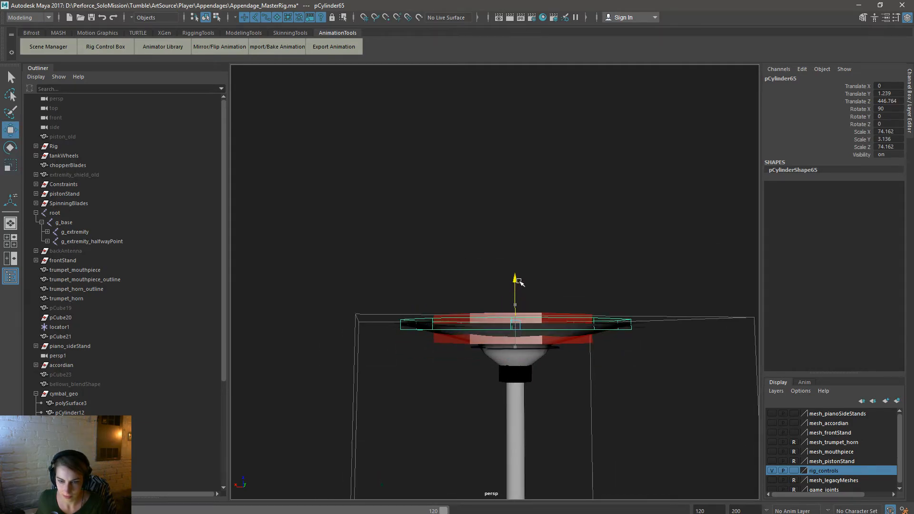
Step: Widen the cymbal rim's ring to about 84.5 and thin it to about 2.3 in Scale Y
{"action": "key", "text": "r"}
{"action": "left_click_drag", "start_coordinate": [515, 328], "coordinate": [608, 336]}
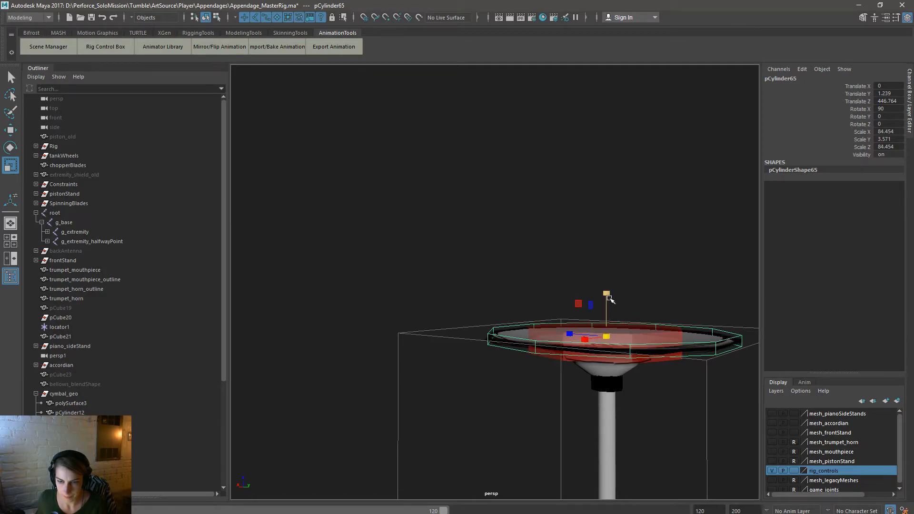
{"action": "left_click_drag", "start_coordinate": [608, 296], "coordinate": [607, 309]}
{"action": "key", "text": "w"}
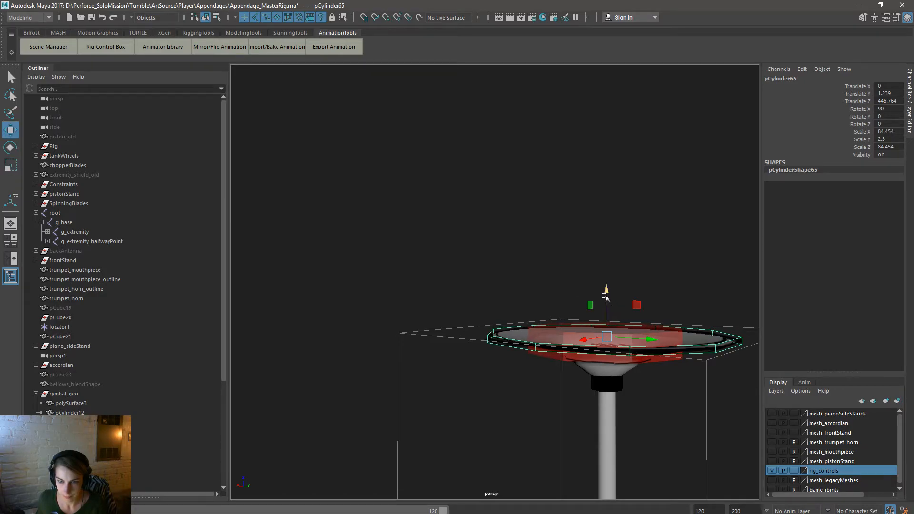
{"action": "left_click", "coordinate": [538, 261]}
Step: Examine the cymbal rim's outlines from below and from the side, picking the overlapping outline planes individually
{"action": "left_click_drag", "start_coordinate": [672, 318], "coordinate": [665, 269], "text": "alt"}
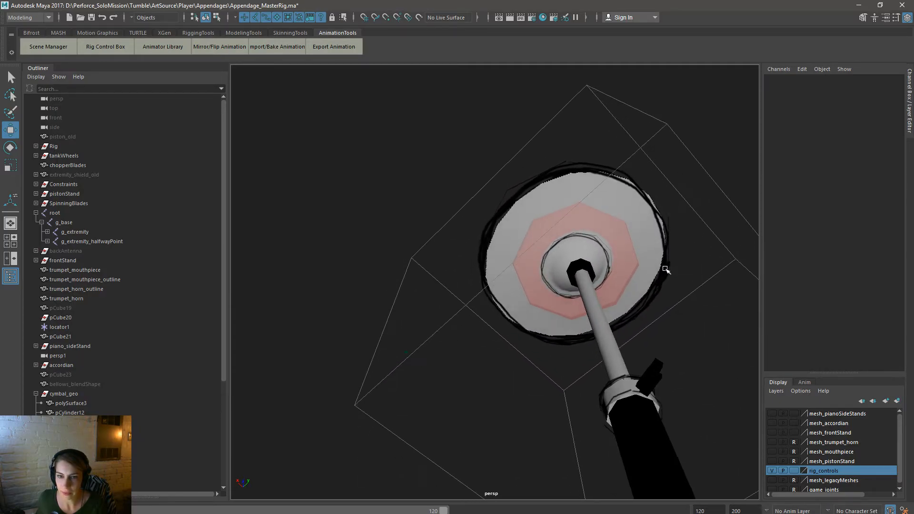
{"action": "left_click_drag", "start_coordinate": [521, 250], "coordinate": [593, 319], "text": "alt"}
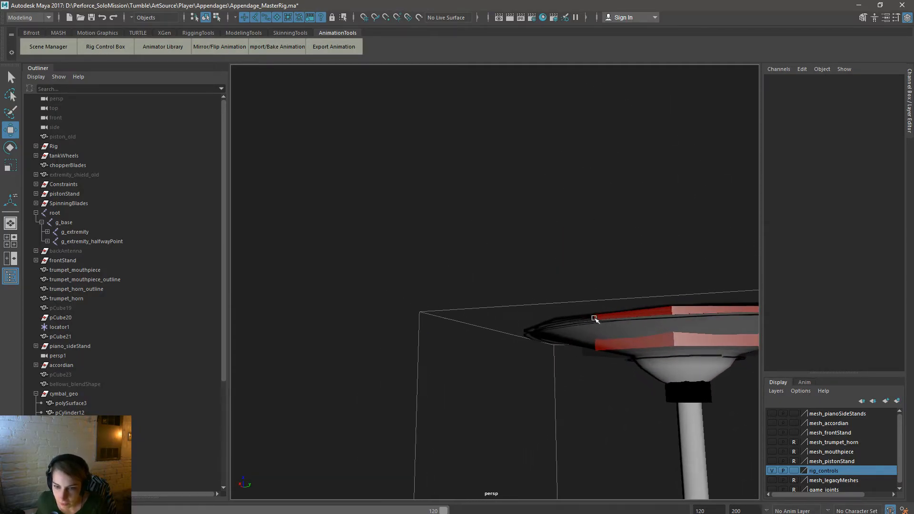
{"action": "left_click", "coordinate": [580, 315]}
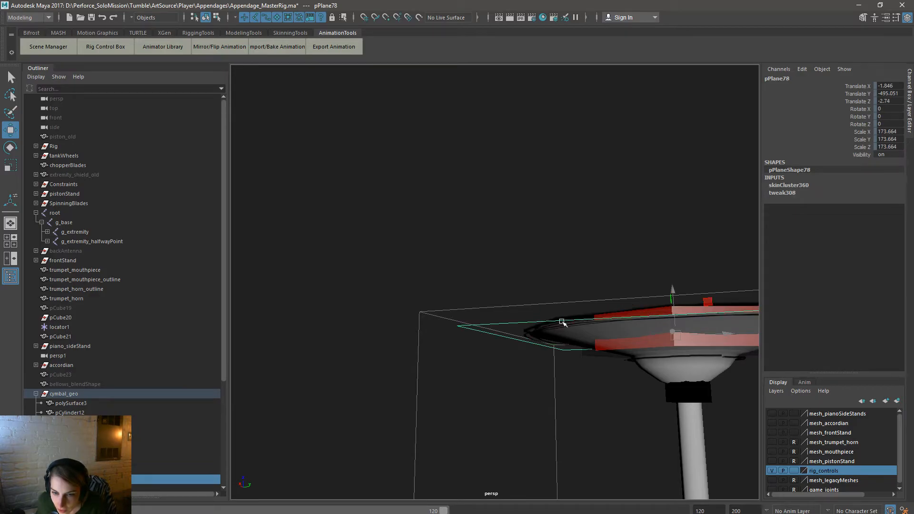
{"action": "left_click_drag", "start_coordinate": [577, 315], "coordinate": [600, 328], "text": "alt"}
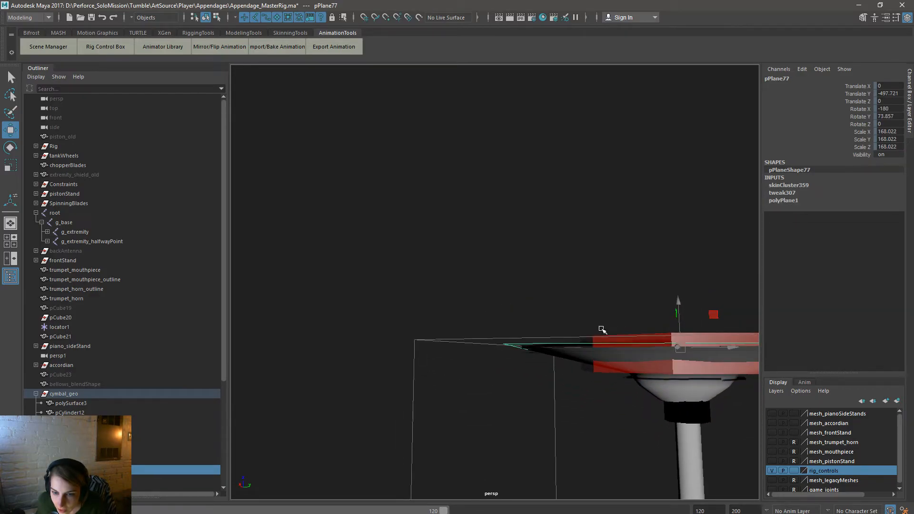
{"action": "left_click", "coordinate": [531, 358]}
{"action": "left_click", "coordinate": [535, 347]}
{"action": "left_click", "coordinate": [527, 349]}
{"action": "right_click_drag", "start_coordinate": [620, 365], "coordinate": [463, 290], "text": "alt"}
{"action": "left_click", "coordinate": [663, 382]}
Step: Rotate the outline ring between the collar and the black tube to about 15.5 in Rotate Z
{"action": "left_click_drag", "start_coordinate": [664, 382], "coordinate": [447, 267], "text": "alt"}
{"action": "right_click_drag", "start_coordinate": [447, 266], "coordinate": [604, 405], "text": "alt"}
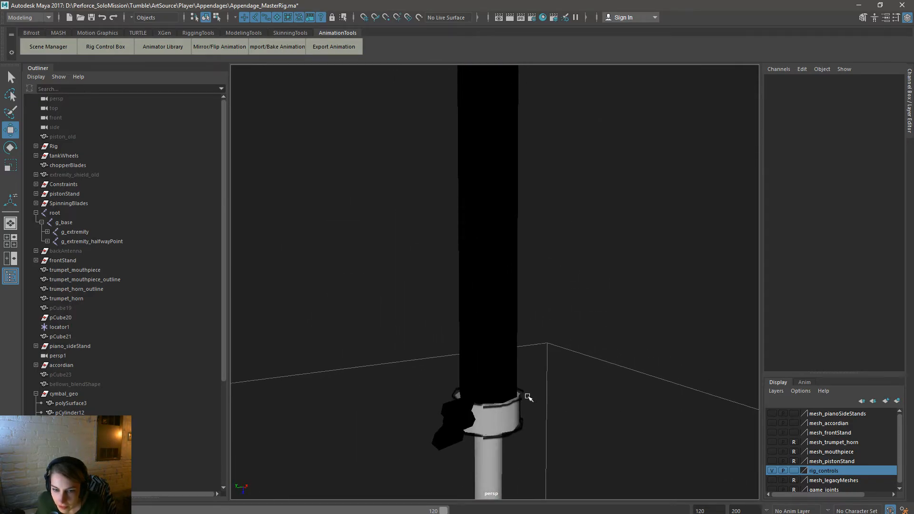
{"action": "left_click", "coordinate": [528, 397]}
{"action": "key", "text": "e"}
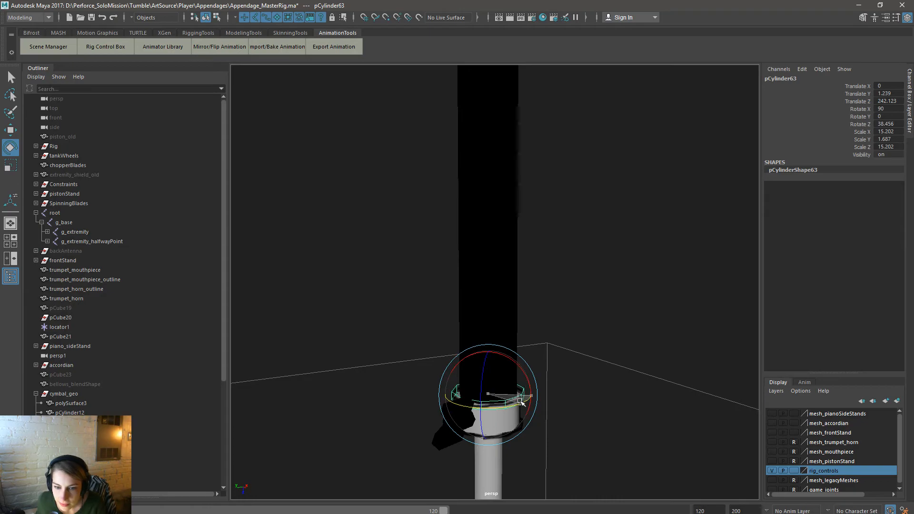
{"action": "left_click_drag", "start_coordinate": [521, 402], "coordinate": [529, 402]}
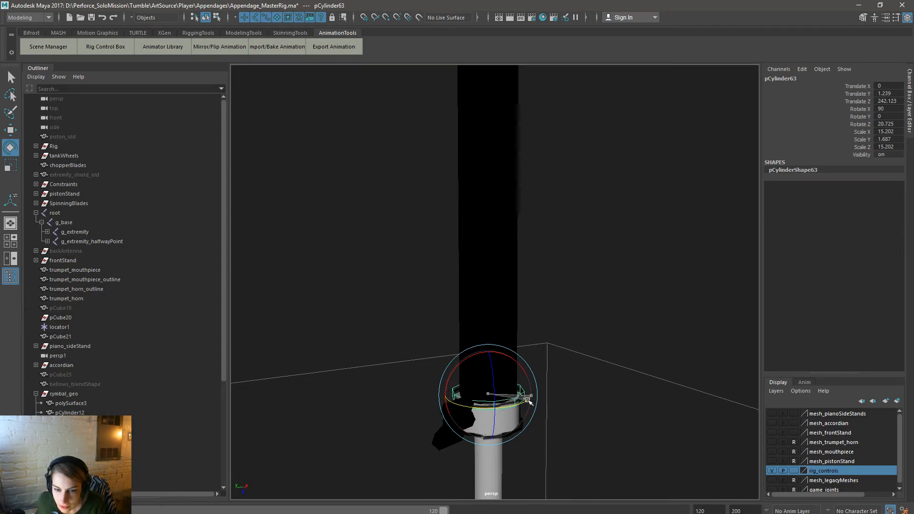
Step: Rotate the outline ring at the collar's thin-pole end to about 23.2 in Rotate Z
{"action": "left_click", "coordinate": [512, 434]}
{"action": "left_click", "coordinate": [529, 428]}
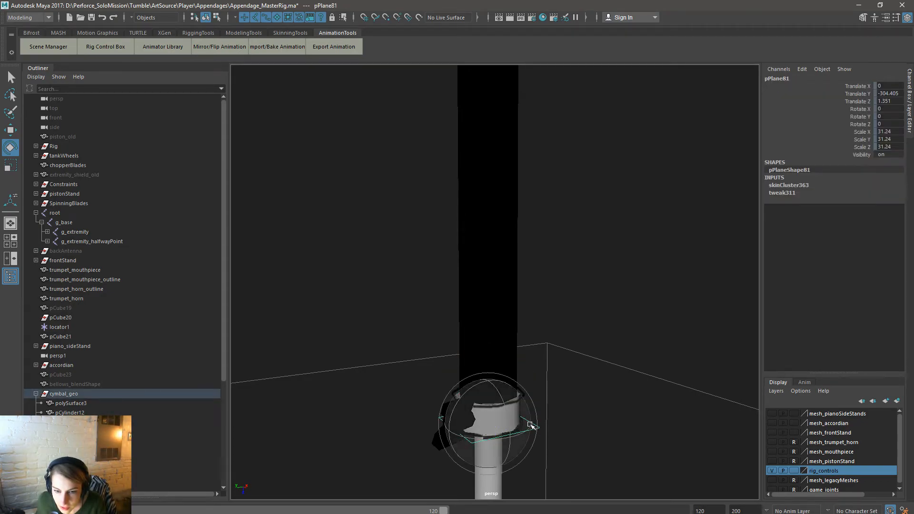
{"action": "left_click", "coordinate": [584, 436]}
{"action": "left_click", "coordinate": [522, 435]}
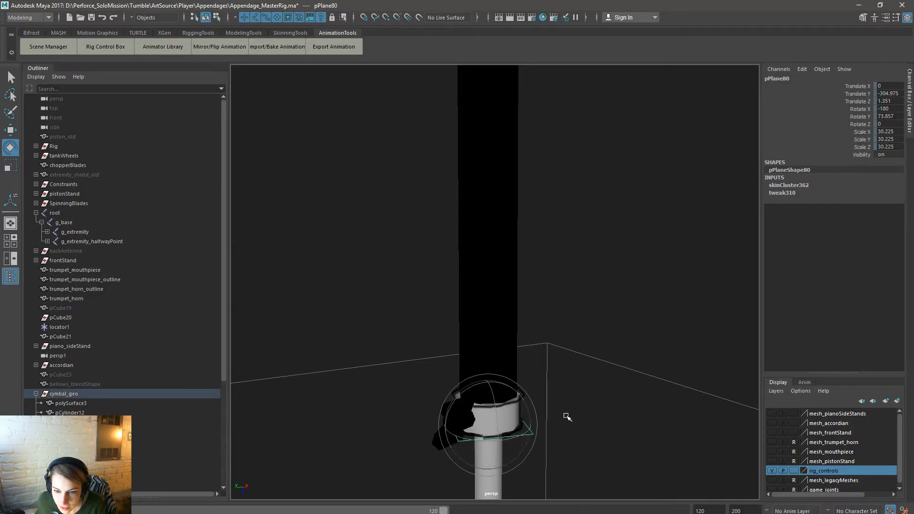
{"action": "left_click", "coordinate": [567, 416]}
{"action": "left_click", "coordinate": [526, 424]}
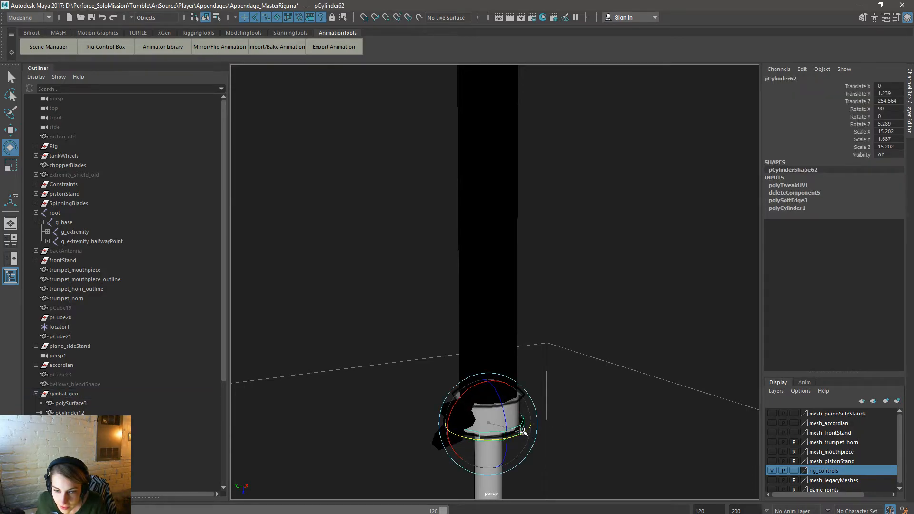
{"action": "left_click_drag", "start_coordinate": [522, 430], "coordinate": [513, 433]}
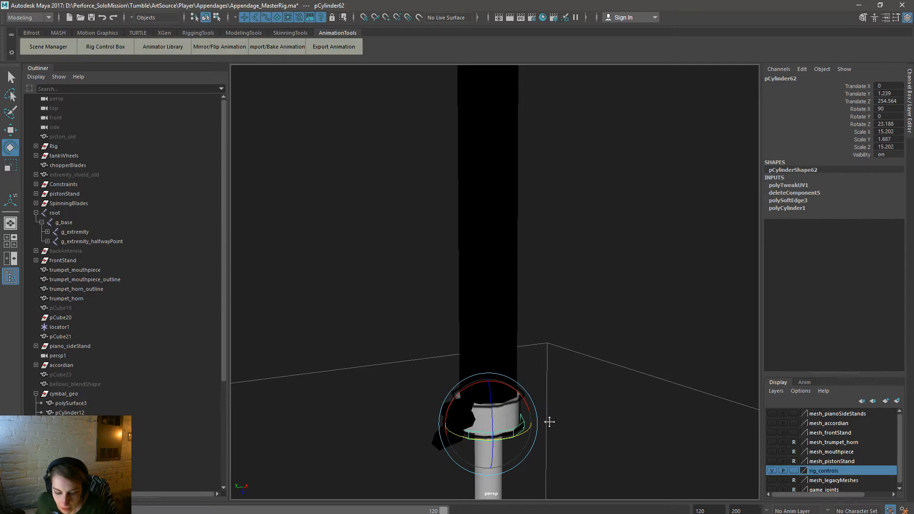
Step: Thin the ring at the collar's thin-pole end to about 1.162 in Scale Y and place it at about 254.1 in Z
{"action": "middle_click_drag", "start_coordinate": [548, 422], "coordinate": [573, 350], "text": "alt"}
{"action": "right_click_drag", "start_coordinate": [494, 316], "coordinate": [568, 342], "text": "alt"}
{"action": "key", "text": "r"}
{"action": "left_click_drag", "start_coordinate": [524, 431], "coordinate": [543, 391], "text": "alt"}
{"action": "left_click_drag", "start_coordinate": [536, 351], "coordinate": [537, 307]}
{"action": "key", "text": "w"}
{"action": "left_click_drag", "start_coordinate": [536, 360], "coordinate": [536, 356]}
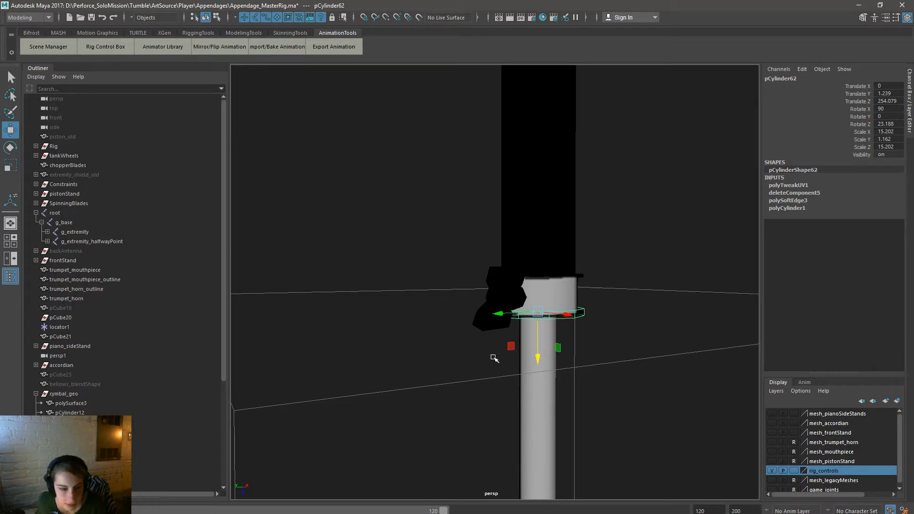
Step: Bind the two cymbal outline rings, pCylinder64 and pCylinder65, to the g_extremity joint
{"action": "scroll", "coordinate": [111, 410], "scroll_direction": "down", "scroll_amount": 5}
{"action": "left_click", "coordinate": [70, 441]}
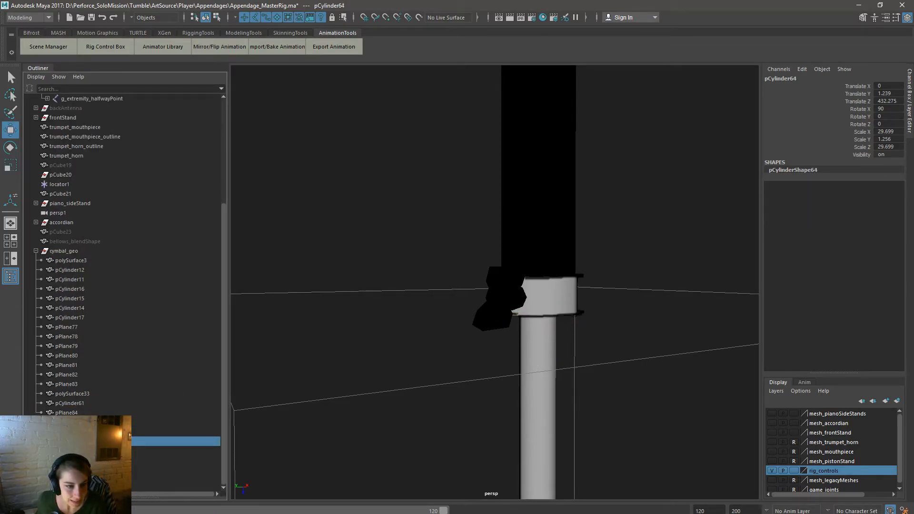
{"action": "left_click", "coordinate": [70, 422]}
{"action": "left_click", "coordinate": [70, 451], "text": "shift"}
{"action": "right_click_drag", "start_coordinate": [662, 414], "coordinate": [267, 267], "text": "alt"}
{"action": "left_click", "coordinate": [70, 450]}
{"action": "left_click", "coordinate": [70, 441], "text": "shift"}
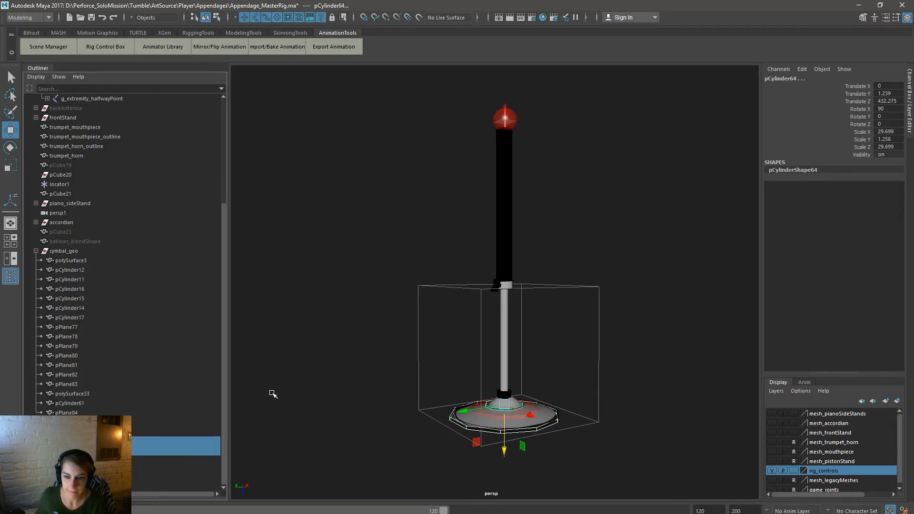
{"action": "scroll", "coordinate": [75, 298], "scroll_direction": "up", "scroll_amount": 5}
{"action": "left_click", "coordinate": [95, 233]}
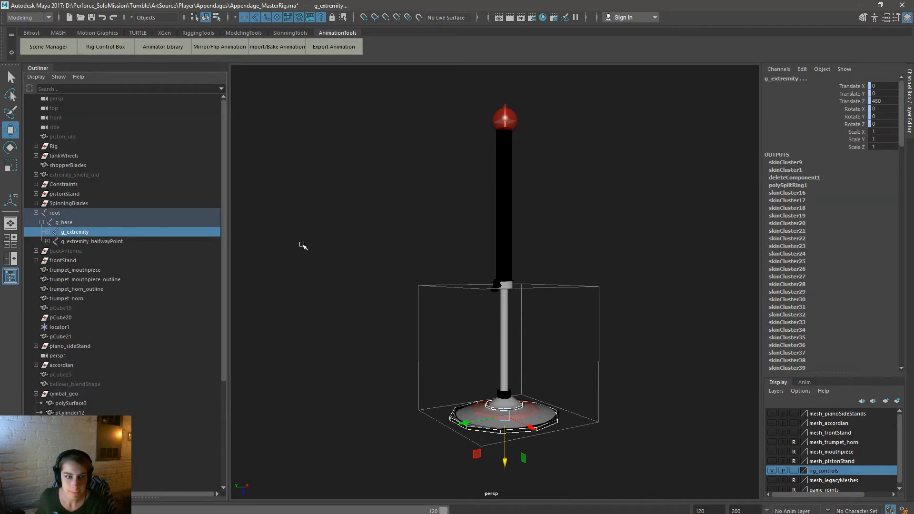
{"action": "key", "text": "space"}
{"action": "left_click", "coordinate": [457, 277]}
{"action": "left_click", "coordinate": [483, 303]}
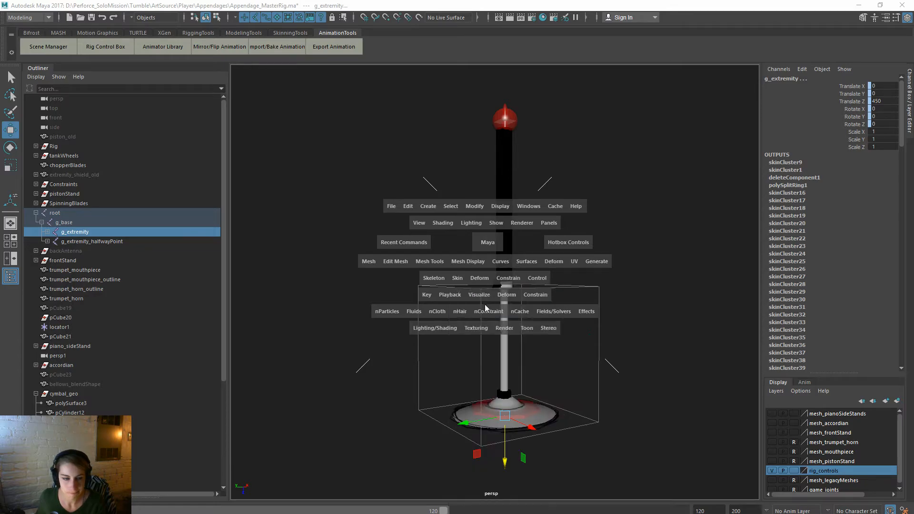
Step: Bind the two collar outline rings, pCylinder62 and pCylinder63, to both the g_base and g_extremity joints
{"action": "scroll", "coordinate": [128, 411], "scroll_direction": "down", "scroll_amount": 5}
{"action": "left_click", "coordinate": [96, 422]}
{"action": "left_click", "coordinate": [95, 431], "text": "shift"}
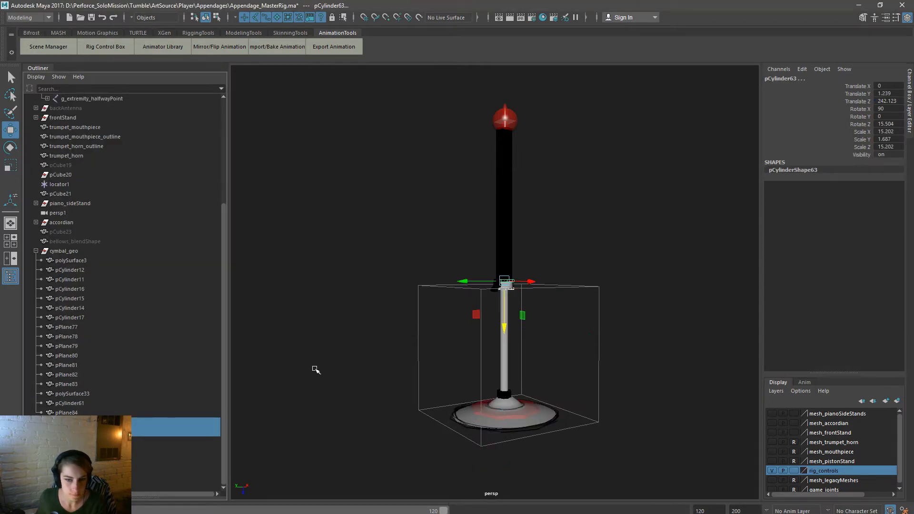
{"action": "scroll", "coordinate": [422, 241], "scroll_direction": "up", "scroll_amount": 5}
{"action": "scroll", "coordinate": [86, 228], "scroll_direction": "up", "scroll_amount": 5}
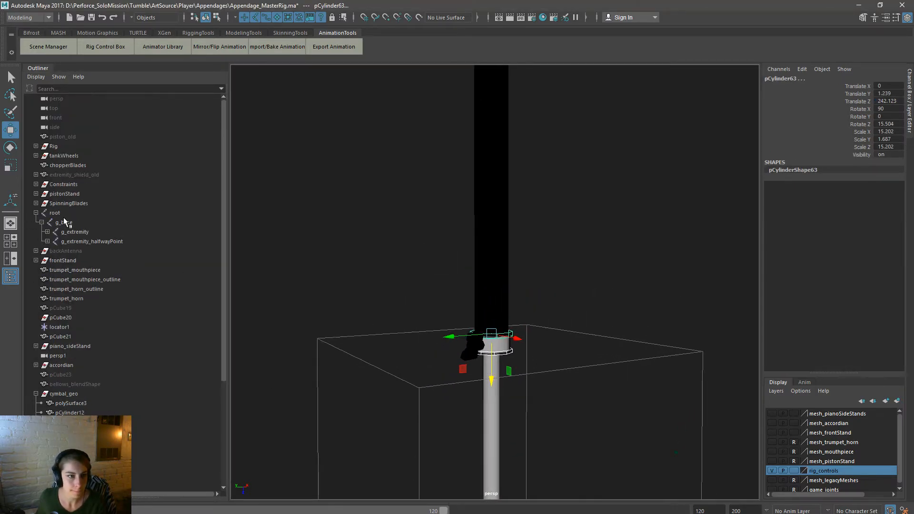
{"action": "left_click", "coordinate": [87, 223]}
{"action": "key", "text": "space"}
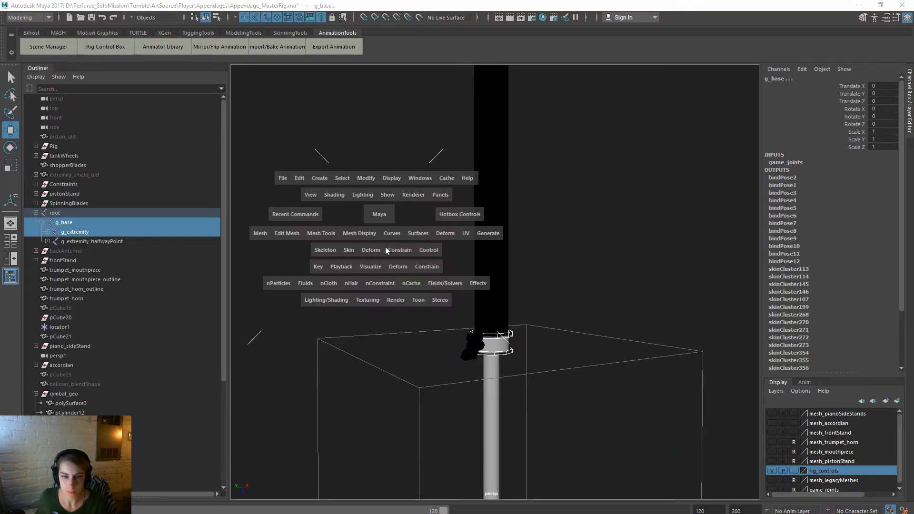
{"action": "left_click", "coordinate": [349, 248]}
{"action": "left_click", "coordinate": [379, 278]}
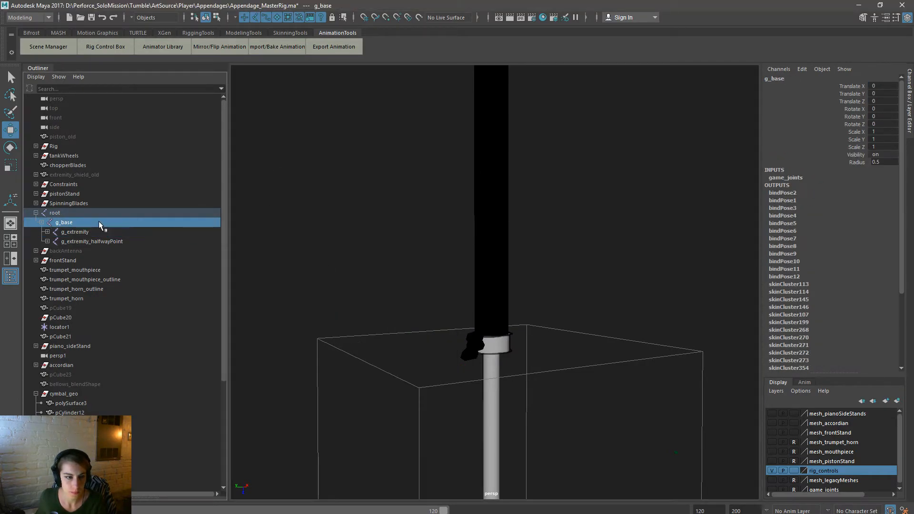
{"action": "left_click", "coordinate": [98, 220], "text": "ctrl"}
{"action": "key", "text": "space"}
Step: Select all vertices of both collar rings and open them in the Component Editor
{"action": "left_click", "coordinate": [512, 335]}
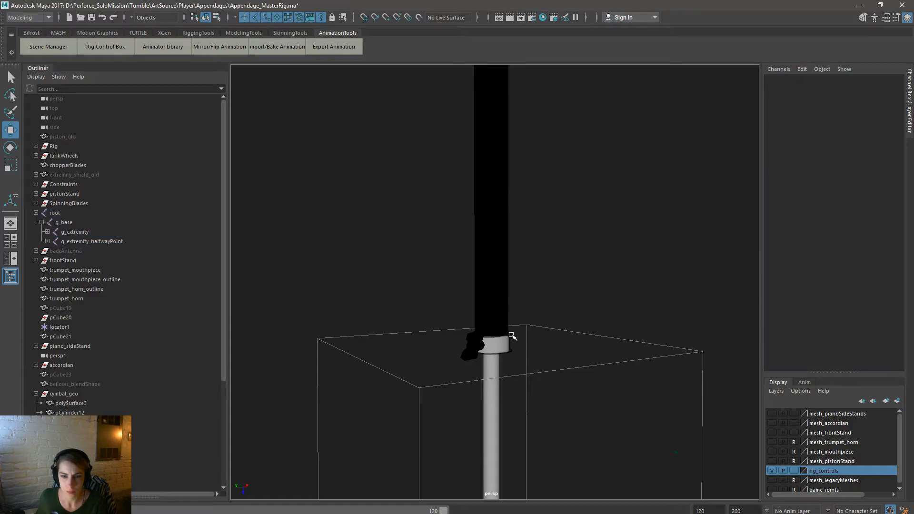
{"action": "left_click", "coordinate": [512, 335]}
{"action": "scroll", "coordinate": [144, 392], "scroll_direction": "down", "scroll_amount": 5}
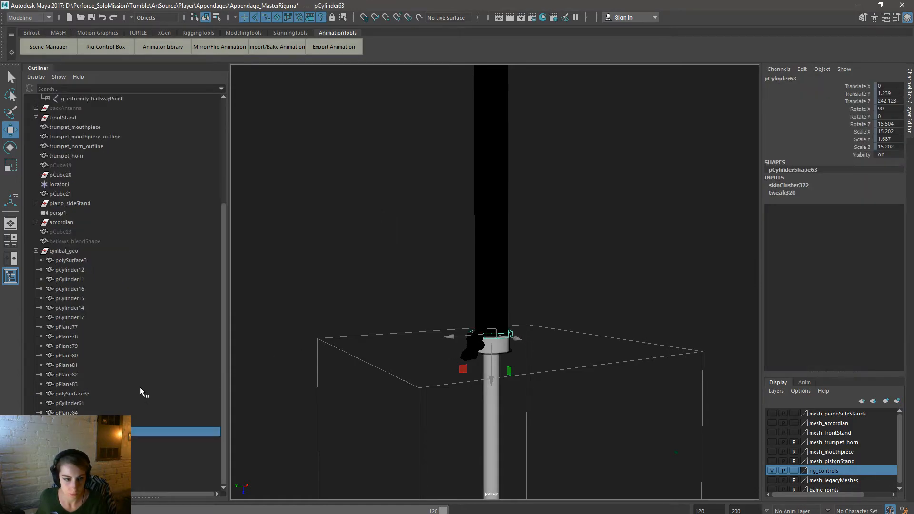
{"action": "left_click", "coordinate": [85, 422], "text": "ctrl"}
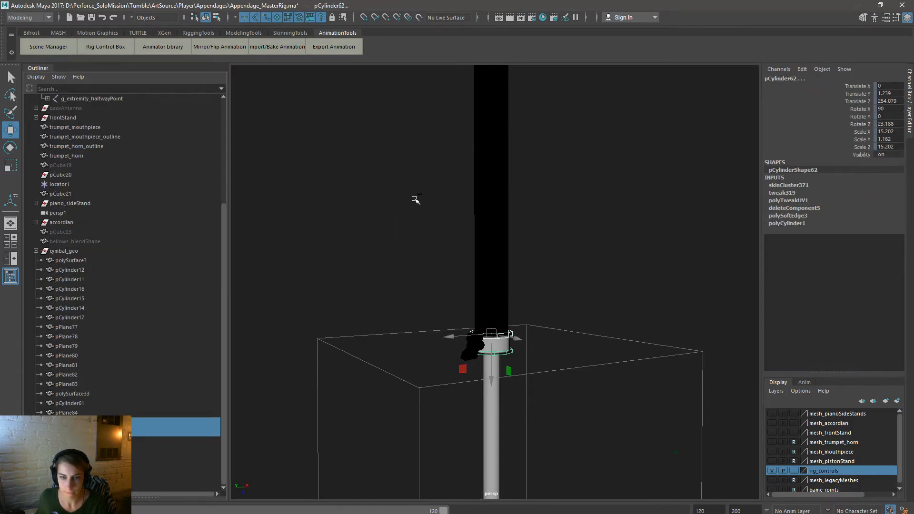
{"action": "right_click_drag", "start_coordinate": [415, 199], "coordinate": [290, 187]}
{"action": "key", "text": "space"}
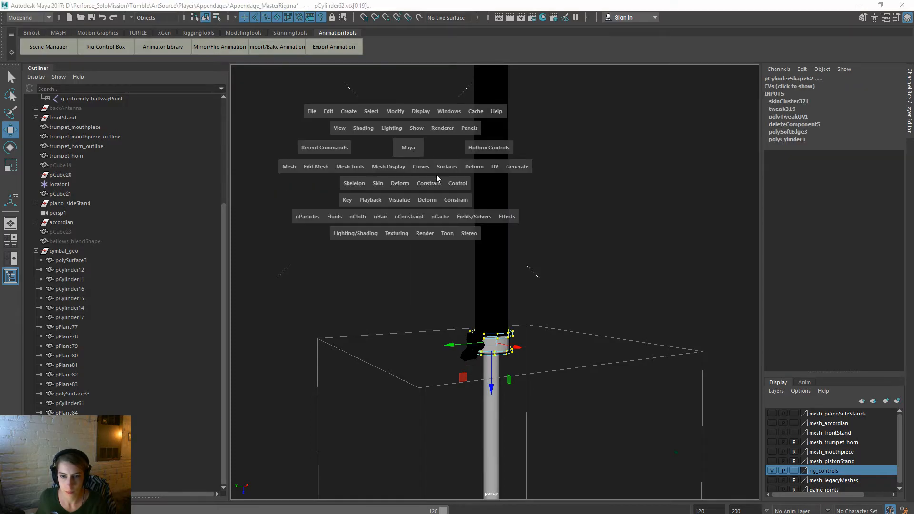
{"action": "left_click", "coordinate": [450, 117]}
{"action": "mouse_move", "coordinate": [457, 147]}
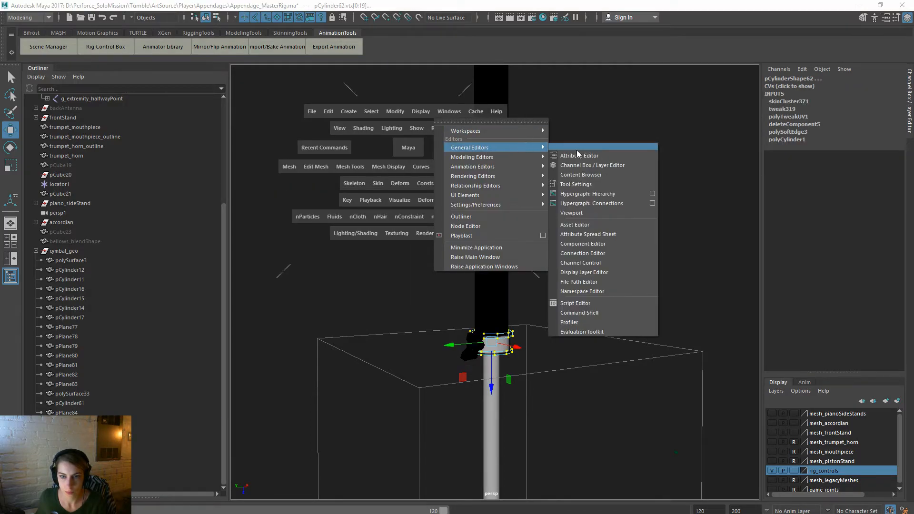
{"action": "left_click", "coordinate": [596, 248]}
Step: Set the g_extremity smooth skin weight of all collar ring vertices to 0.575, and close the Component Editor in object selection mode
{"action": "left_click_drag", "start_coordinate": [241, 183], "coordinate": [250, 426]}
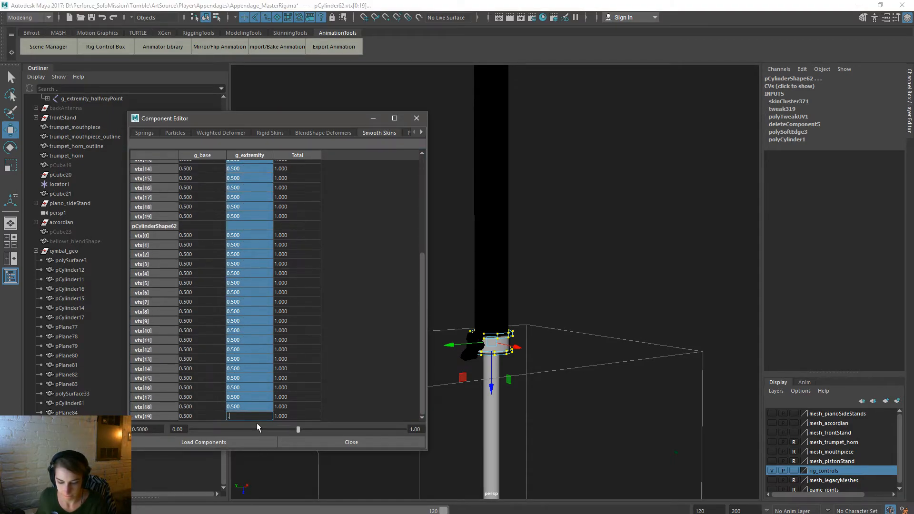
{"action": "type", "text": ".575"}
{"action": "key", "text": "Return"}
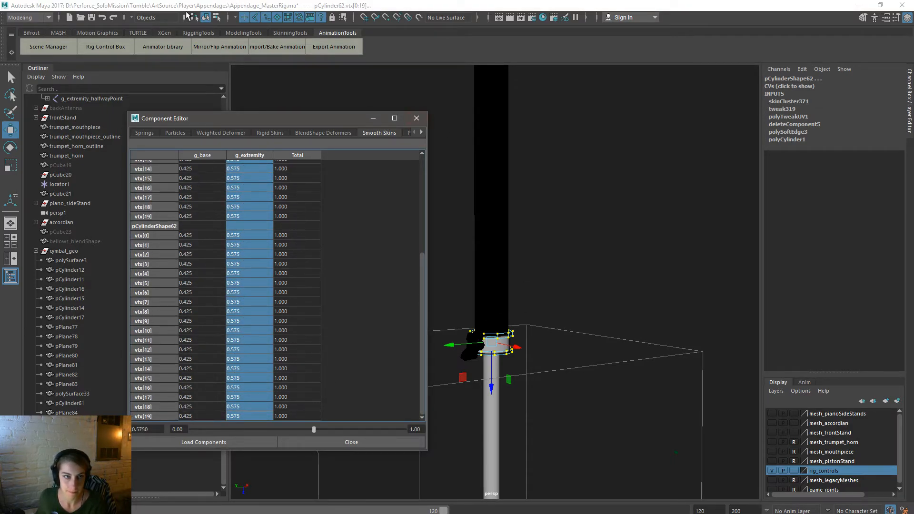
{"action": "left_click", "coordinate": [217, 17]}
{"action": "left_click", "coordinate": [205, 18]}
{"action": "left_click", "coordinate": [417, 118]}
{"action": "left_click", "coordinate": [509, 204]}
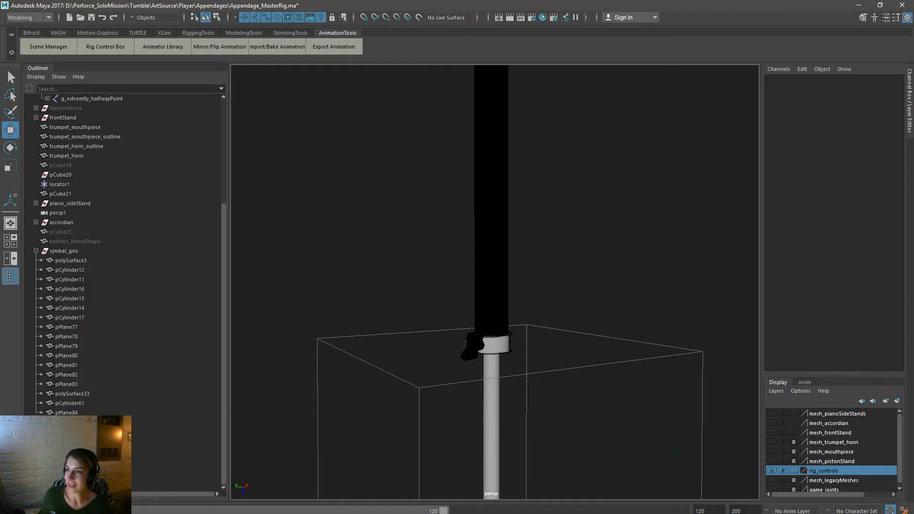
{"action": "right_click_drag", "start_coordinate": [603, 460], "coordinate": [466, 347], "text": "alt"}
{"action": "left_click_drag", "start_coordinate": [466, 348], "coordinate": [457, 367], "text": "alt"}
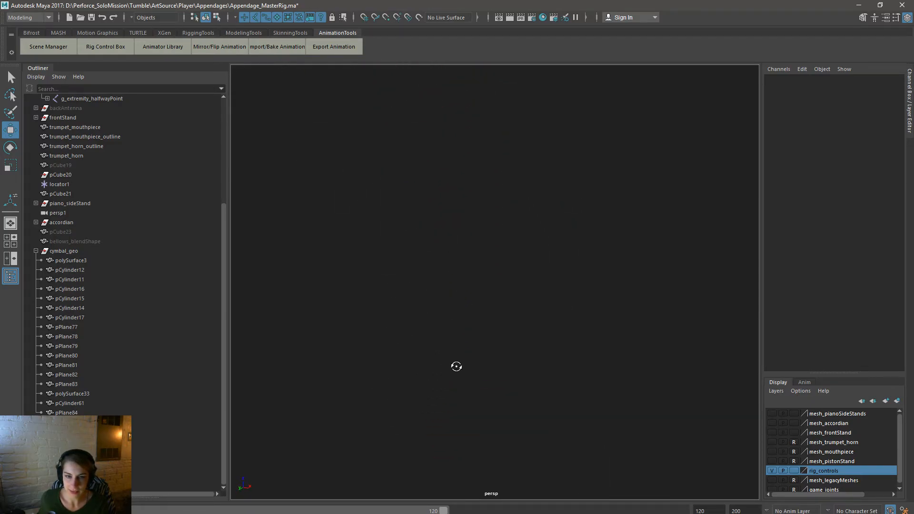
{"action": "left_click_drag", "start_coordinate": [431, 321], "coordinate": [510, 333], "text": "alt"}
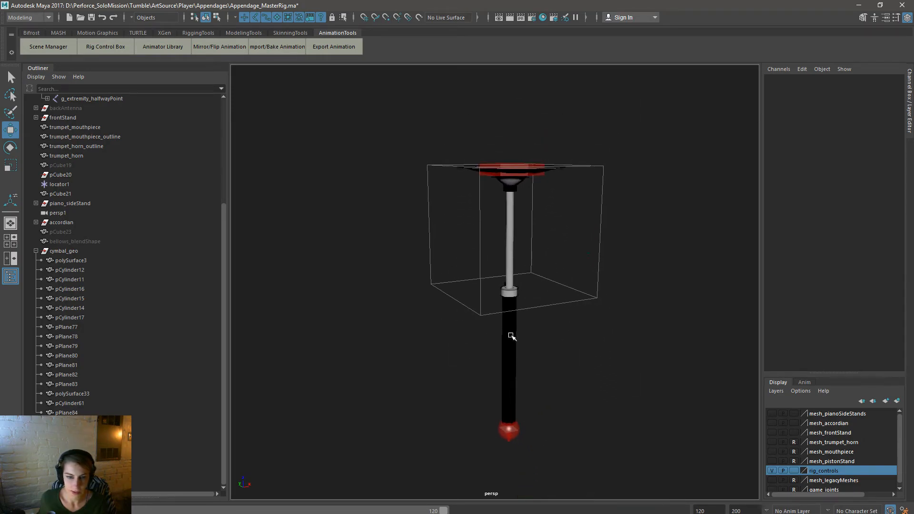
{"action": "left_click_drag", "start_coordinate": [424, 312], "coordinate": [371, 359], "text": "alt"}
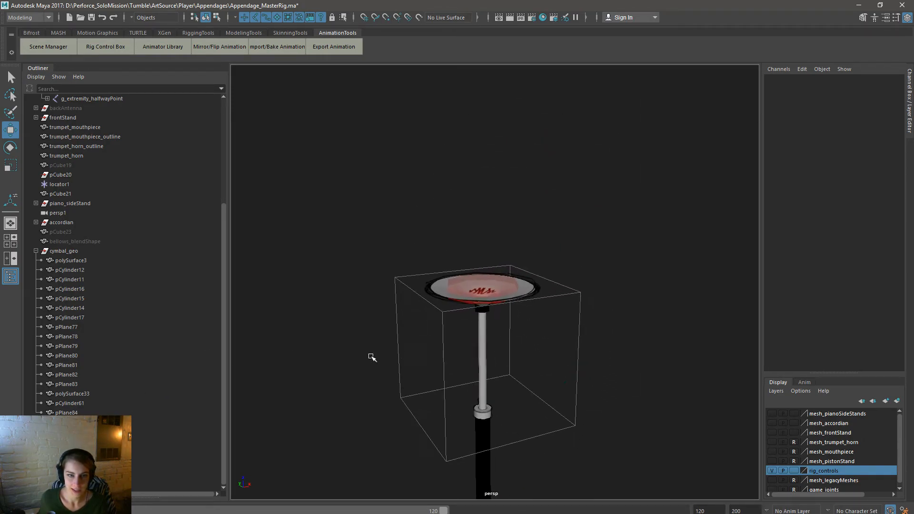
{"action": "middle_click_drag", "start_coordinate": [371, 359], "coordinate": [393, 317], "text": "alt"}
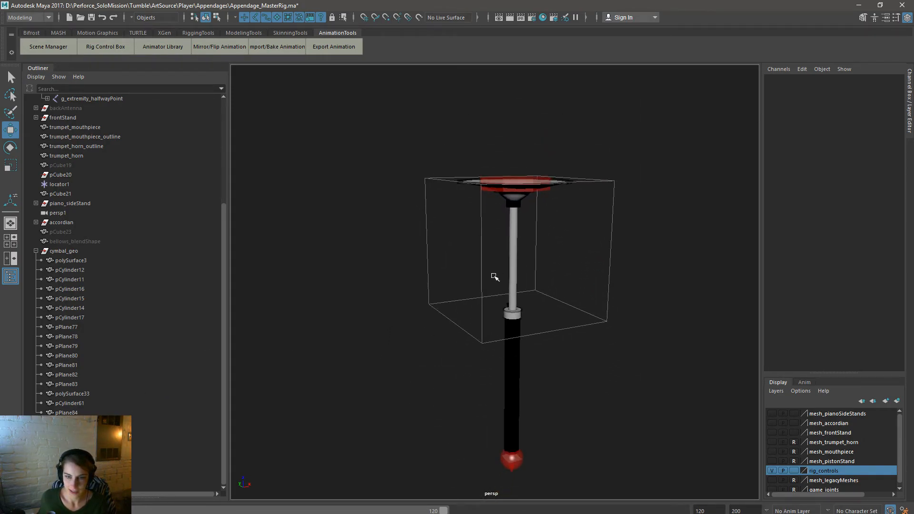
Step: Set the extremity control's Translate Z to 0 and deselect it
{"action": "left_click", "coordinate": [546, 191]}
{"action": "left_click", "coordinate": [886, 101]}
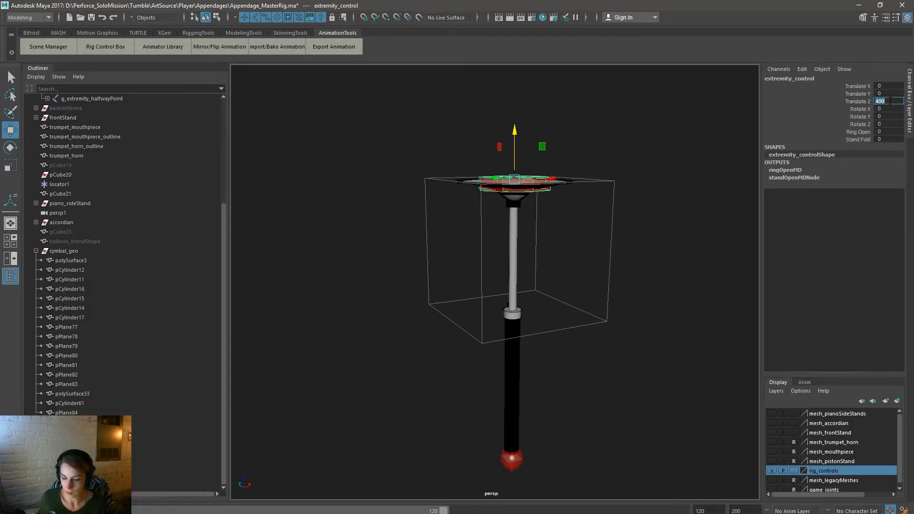
{"action": "type", "text": "0"}
{"action": "key", "text": "Return"}
{"action": "left_click", "coordinate": [534, 381]}
Step: Select all meshes in the cymbal_geo group together with the root joint and its g_base, g_extremity and g_extremity_halfwayPoint joints
{"action": "left_click_drag", "start_coordinate": [568, 451], "coordinate": [579, 422], "text": "alt"}
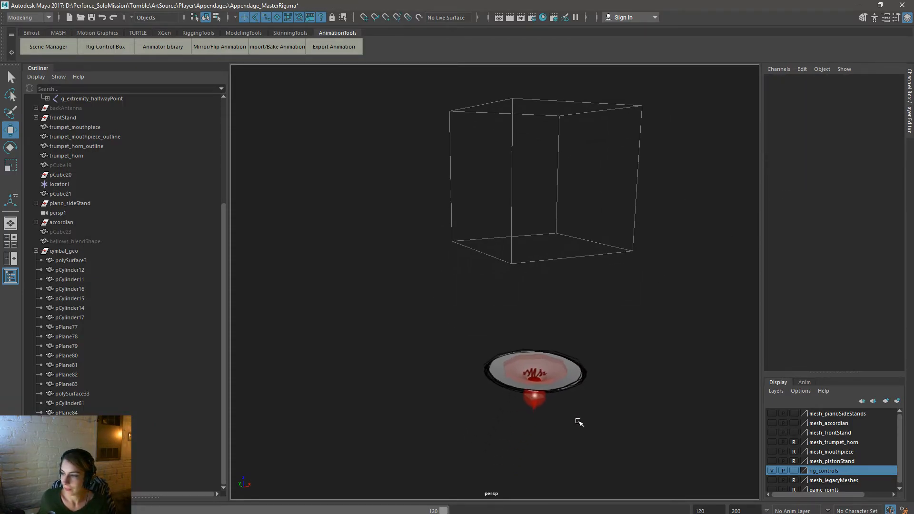
{"action": "right_click_drag", "start_coordinate": [498, 419], "coordinate": [512, 423], "text": "alt"}
{"action": "middle_click_drag", "start_coordinate": [533, 426], "coordinate": [505, 455], "text": "alt"}
{"action": "right_click_drag", "start_coordinate": [493, 430], "coordinate": [503, 433], "text": "alt"}
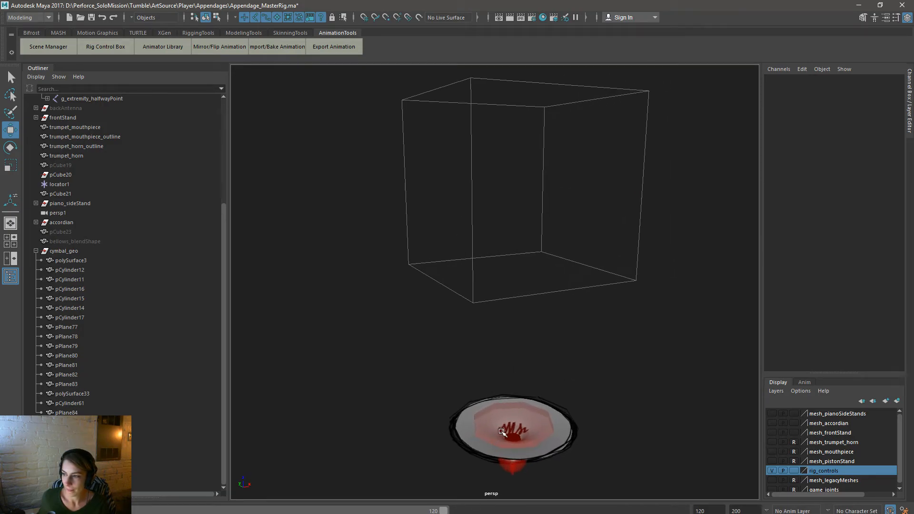
{"action": "middle_click_drag", "start_coordinate": [503, 418], "coordinate": [498, 445], "text": "alt"}
{"action": "right_click_drag", "start_coordinate": [499, 445], "coordinate": [491, 440], "text": "alt"}
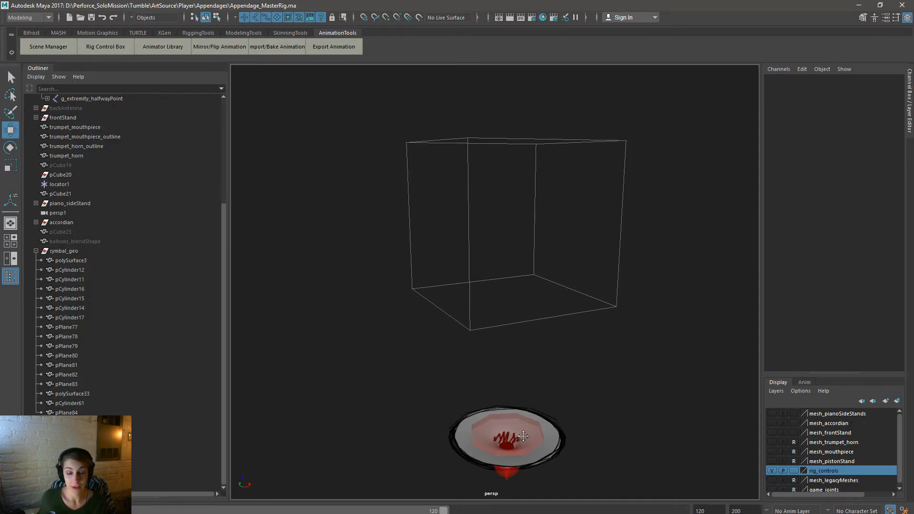
{"action": "middle_click_drag", "start_coordinate": [566, 379], "coordinate": [532, 406], "text": "alt"}
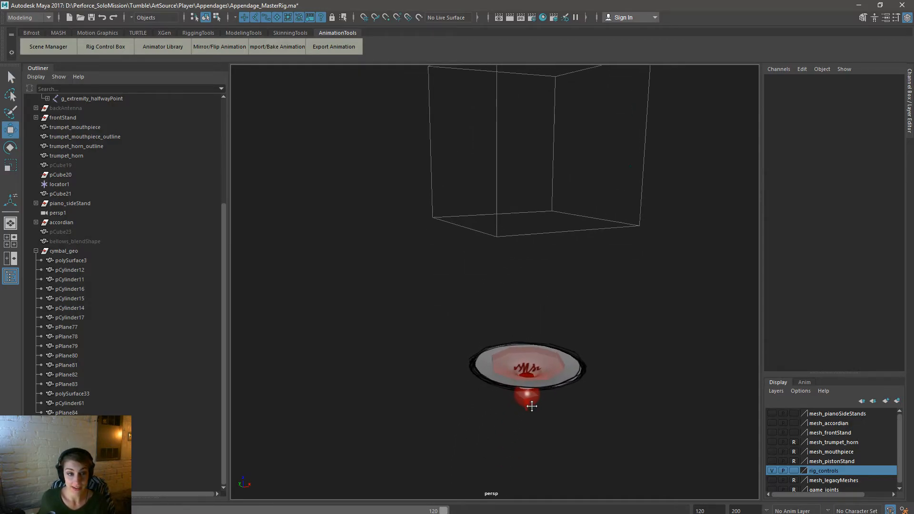
{"action": "left_click", "coordinate": [66, 261]}
{"action": "left_click", "coordinate": [70, 450], "text": "shift"}
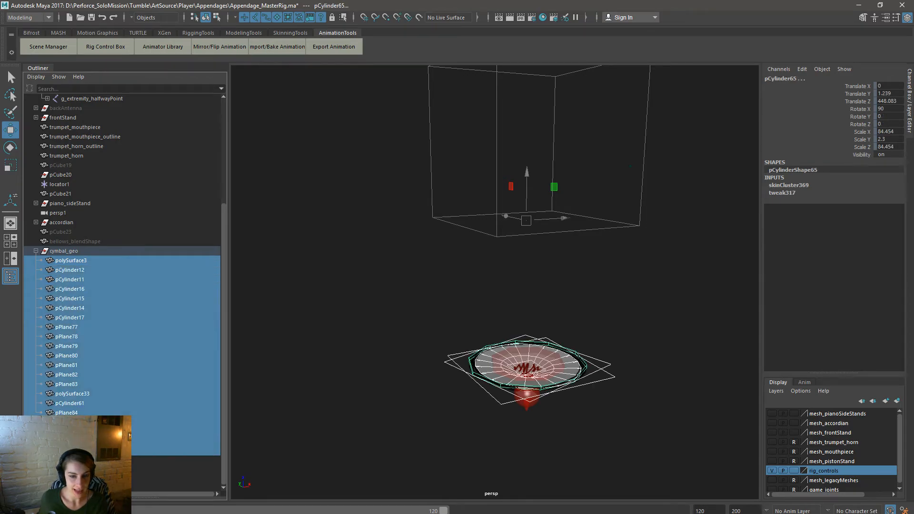
{"action": "scroll", "coordinate": [71, 375], "scroll_direction": "up", "scroll_amount": 5}
{"action": "left_click_drag", "start_coordinate": [87, 241], "coordinate": [91, 213], "text": "ctrl"}
Step: Start an Export Selection of the chosen meshes and joints, and resize the export dialog so its options fit on screen
{"action": "key", "text": "space"}
{"action": "left_click", "coordinate": [349, 190]}
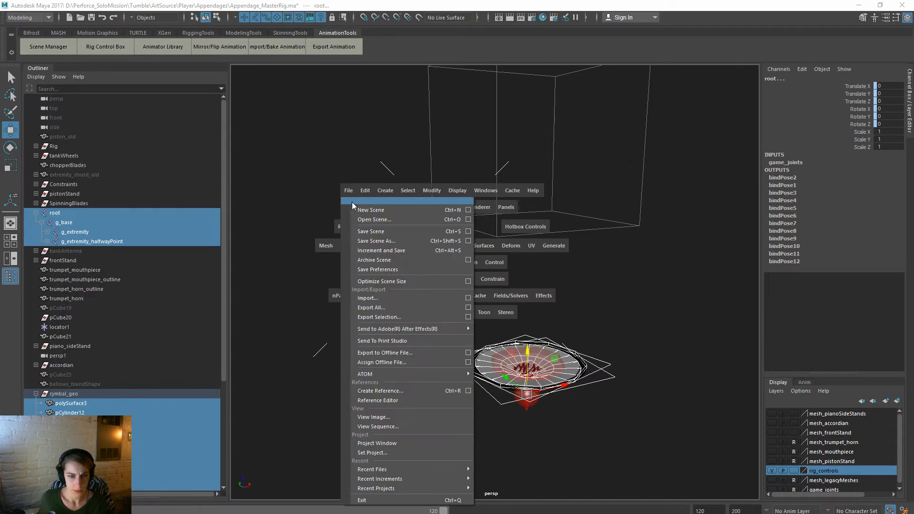
{"action": "left_click", "coordinate": [397, 313]}
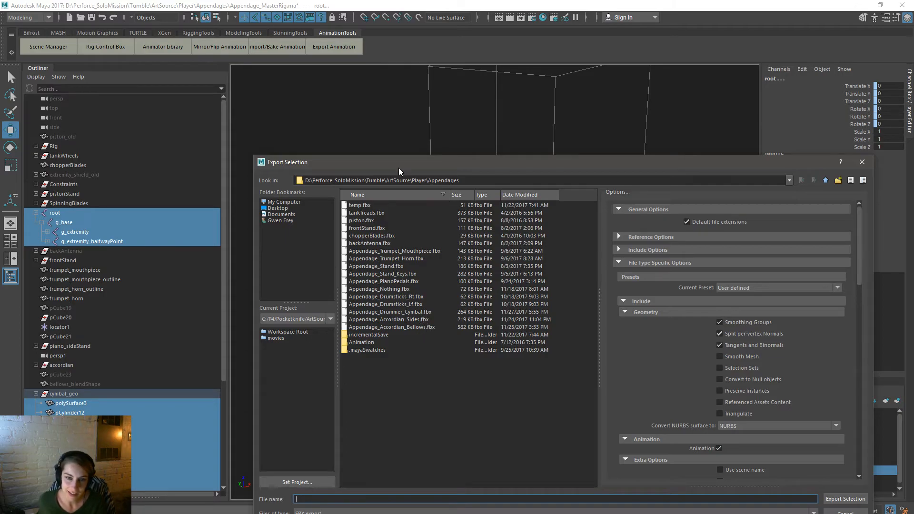
{"action": "left_click_drag", "start_coordinate": [399, 169], "coordinate": [387, 142]}
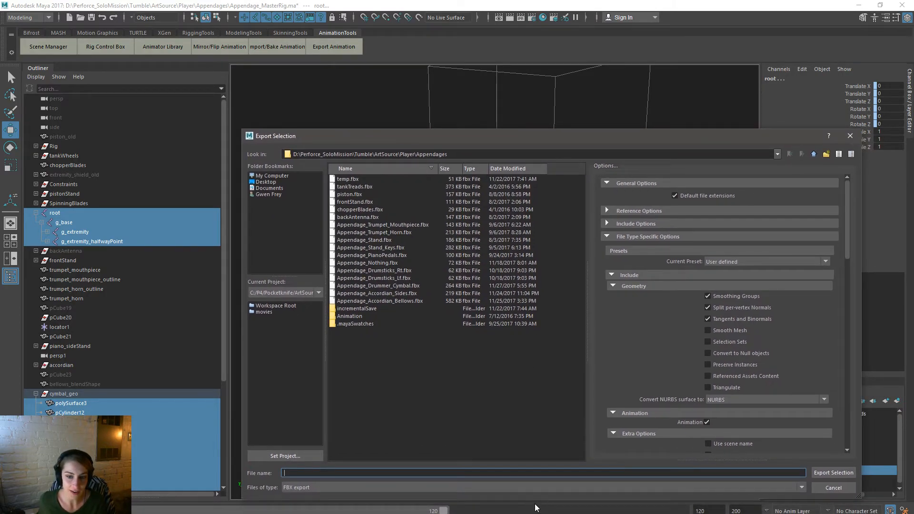
{"action": "left_click_drag", "start_coordinate": [534, 499], "coordinate": [541, 388]}
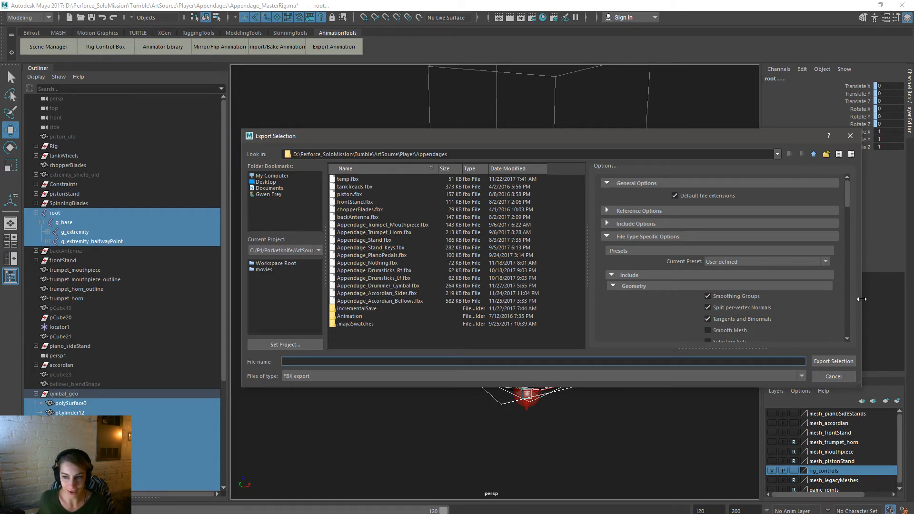
{"action": "left_click_drag", "start_coordinate": [860, 299], "coordinate": [826, 294]}
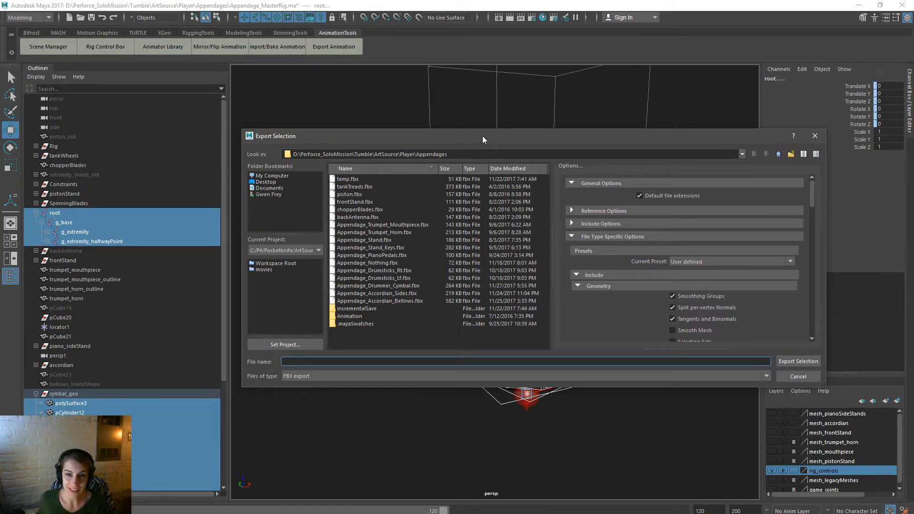
{"action": "left_click_drag", "start_coordinate": [482, 136], "coordinate": [472, 158]}
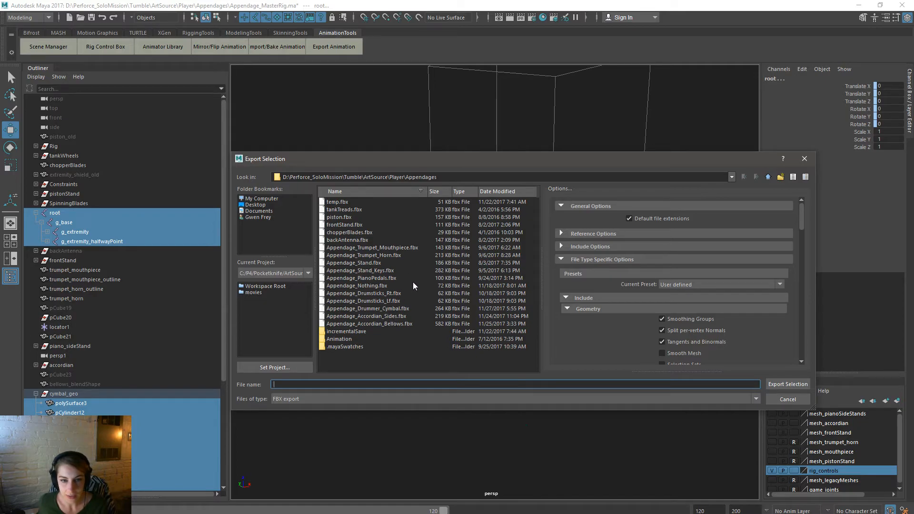
Step: Export the selection as FBX over the existing Appendage_Drummer_Cymbal.fbx, dismiss the export warnings and clear the selection
{"action": "left_click", "coordinate": [410, 299]}
{"action": "left_click", "coordinate": [414, 316]}
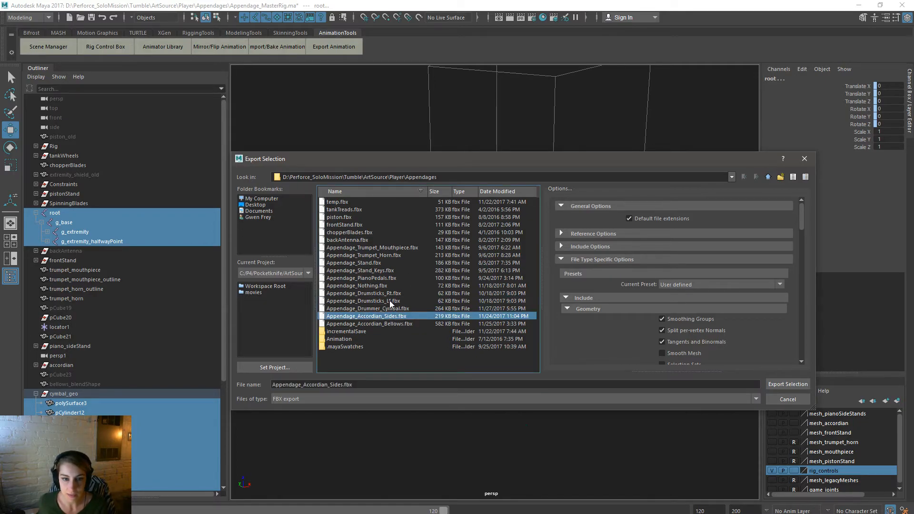
{"action": "double_click", "coordinate": [404, 308]}
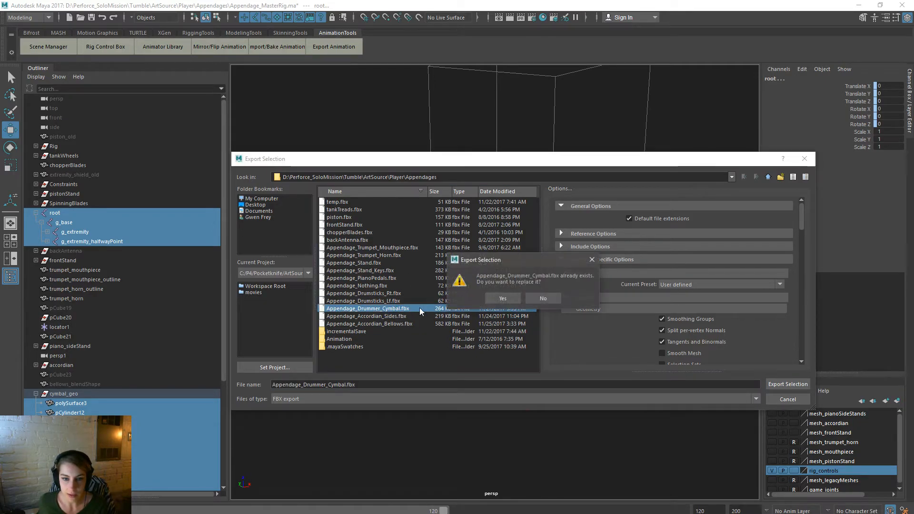
{"action": "left_click", "coordinate": [499, 298]}
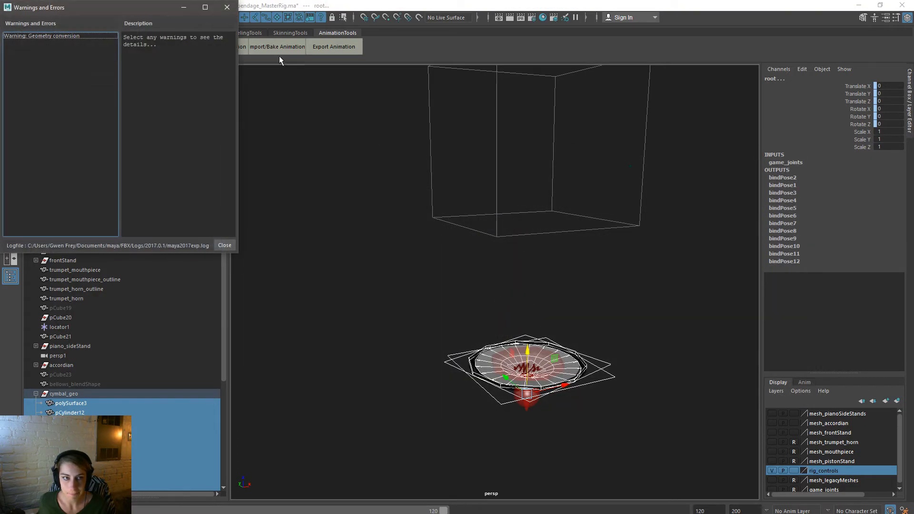
{"action": "left_click", "coordinate": [232, 9]}
{"action": "left_click", "coordinate": [529, 377]}
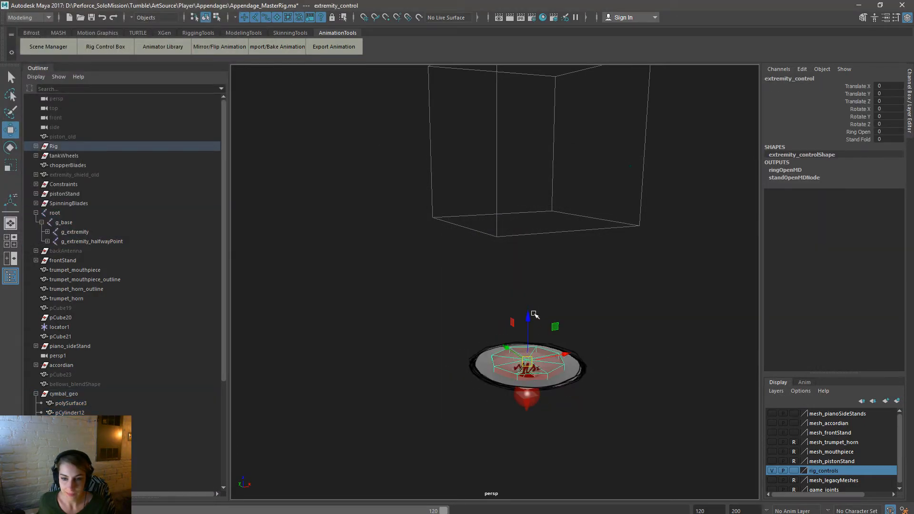
{"action": "left_click", "coordinate": [756, 96]}
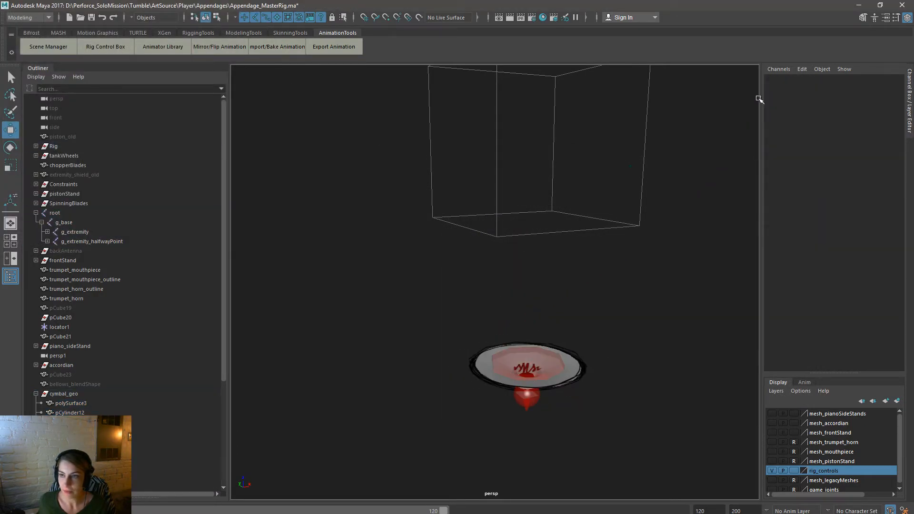
Step: Switch to Unreal Editor and browse to the project's Player/Appendages/Art/Meshes folder
{"action": "left_click", "coordinate": [855, 9]}
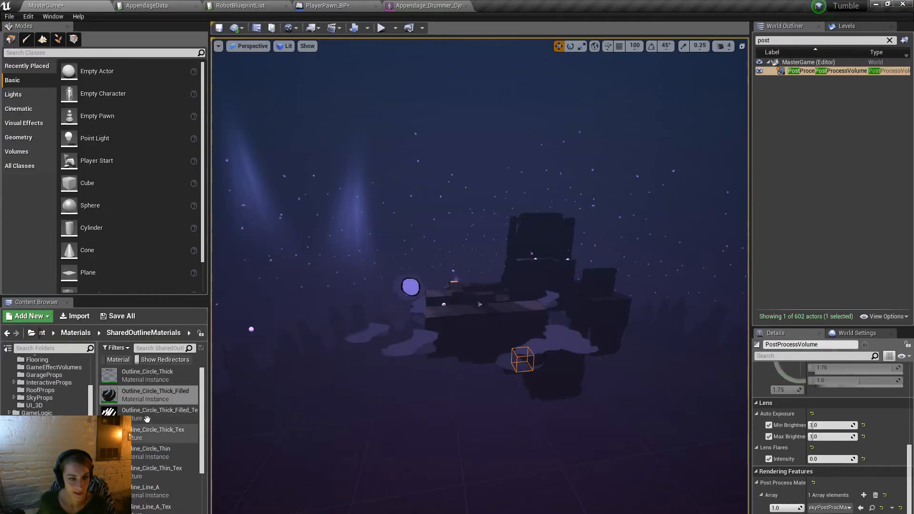
{"action": "left_click", "coordinate": [53, 481]}
{"action": "left_click", "coordinate": [37, 428]}
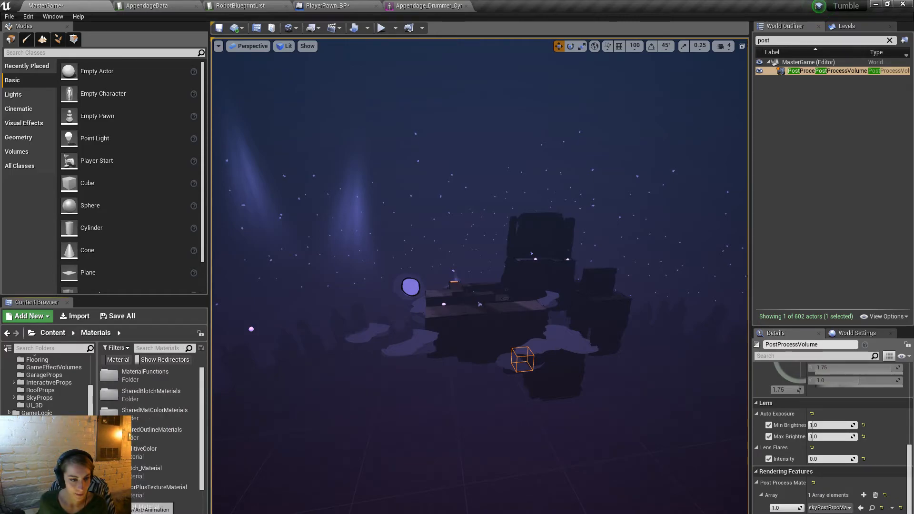
{"action": "left_click", "coordinate": [57, 511]}
{"action": "left_click", "coordinate": [49, 488]}
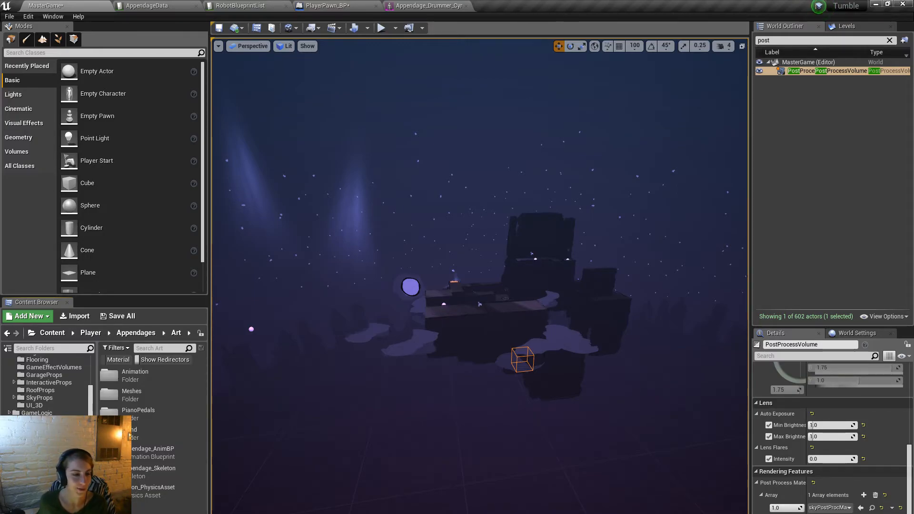
{"action": "left_click", "coordinate": [55, 474]}
{"action": "left_click", "coordinate": [50, 481]}
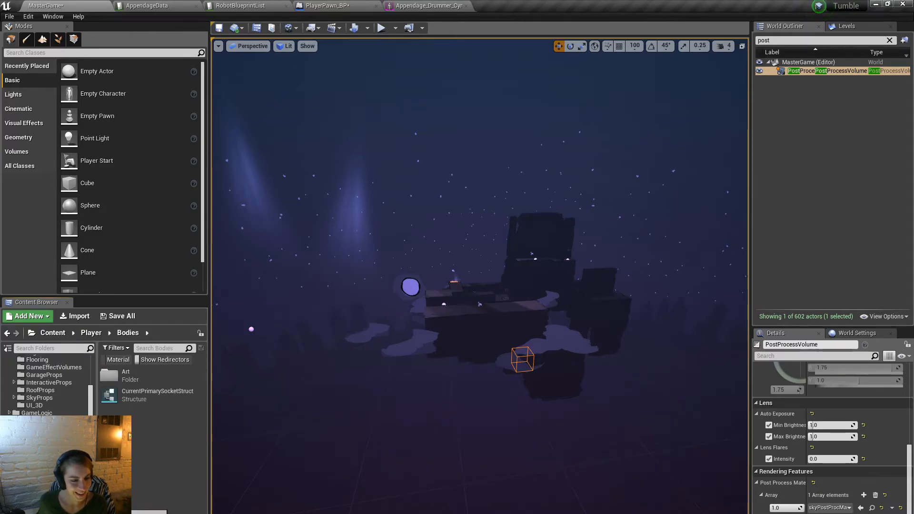
{"action": "left_click", "coordinate": [54, 458]}
Step: Reimport the Appendage_Drummer_Cymbal skeletal mesh and open it for editing
{"action": "right_click", "coordinate": [152, 412]}
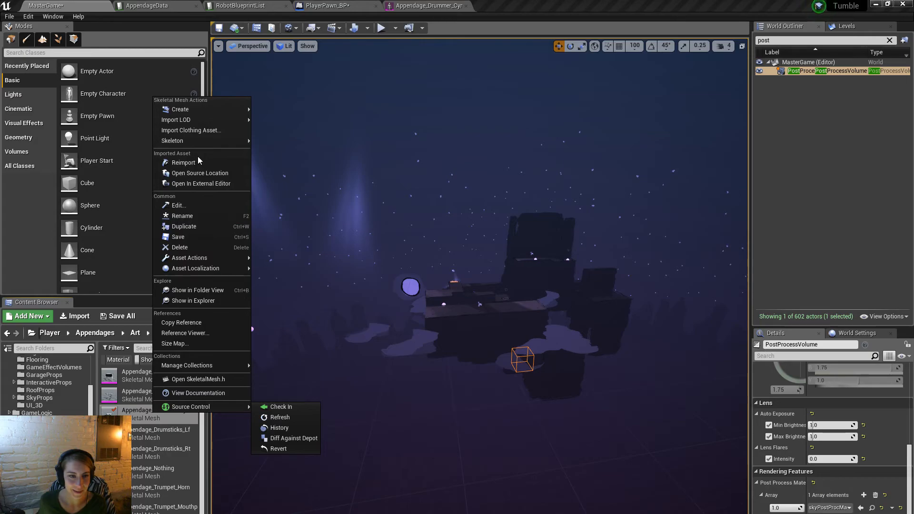
{"action": "left_click", "coordinate": [182, 163]}
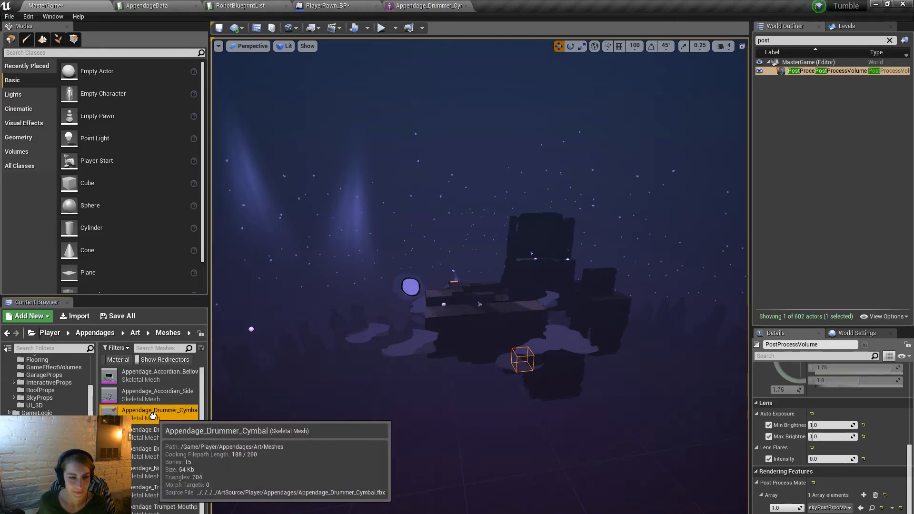
{"action": "right_click", "coordinate": [155, 413]}
{"action": "left_click", "coordinate": [197, 248]}
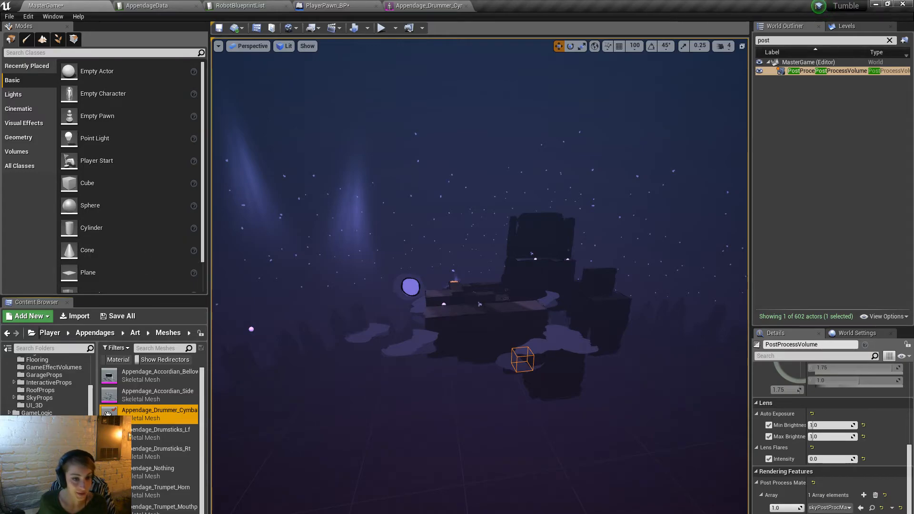
{"action": "double_click", "coordinate": [160, 412]}
{"action": "mouse_move", "coordinate": [560, 432]}
{"action": "right_mouse_down"}
{"action": "mouse_move", "coordinate": [559, 466]}
{"action": "mouse_move", "coordinate": [555, 447]}
{"action": "right_mouse_up"}
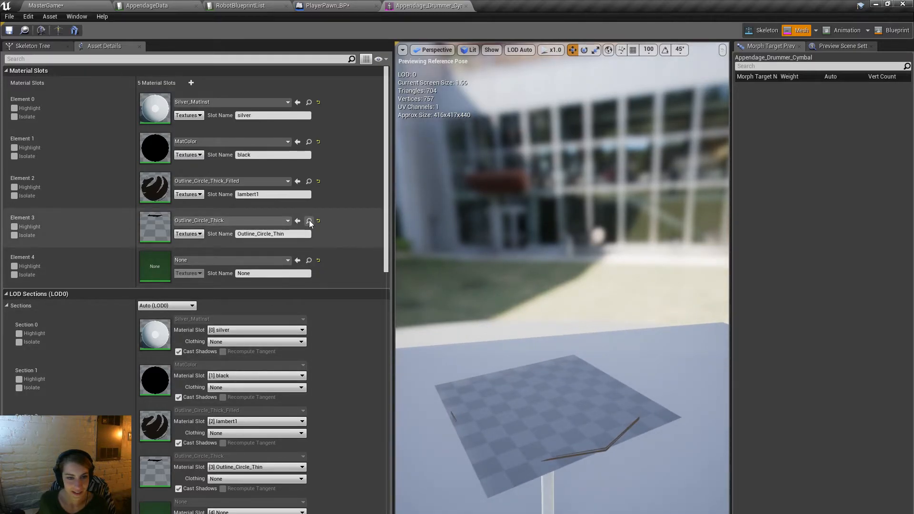
Step: Assign Outline_Circle_Thick_Filled to material Element 3 and Outline_Circle_Thick to Element 4 of the cymbal mesh
{"action": "left_click", "coordinate": [45, 5]}
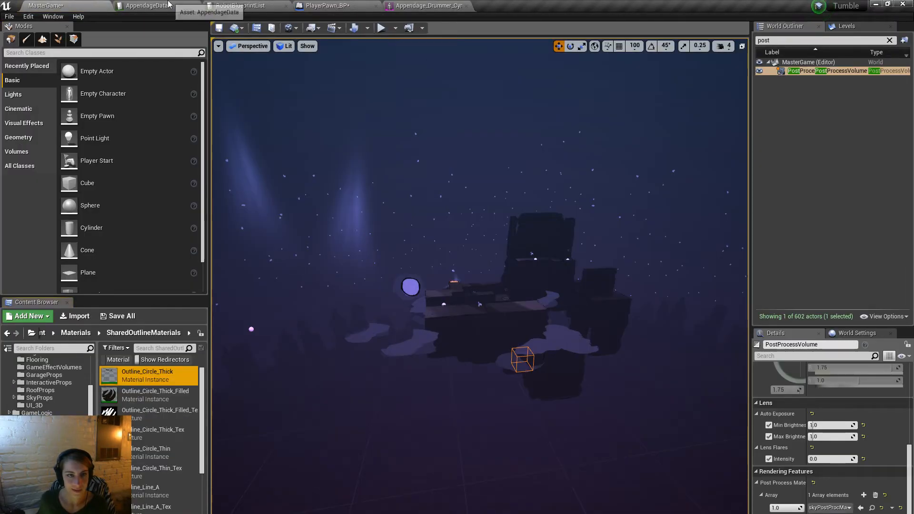
{"action": "left_click", "coordinate": [240, 5]}
{"action": "left_click", "coordinate": [327, 6]}
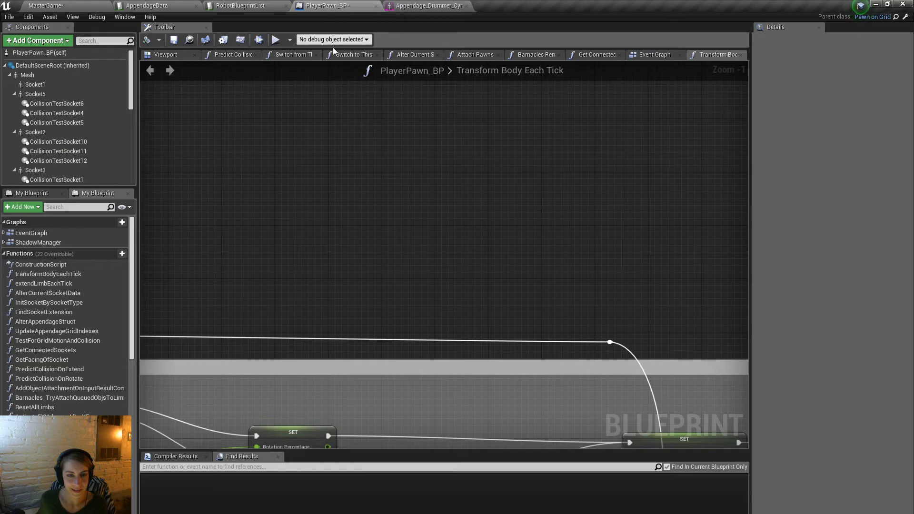
{"action": "left_click", "coordinate": [422, 5]}
{"action": "left_click", "coordinate": [466, 5]}
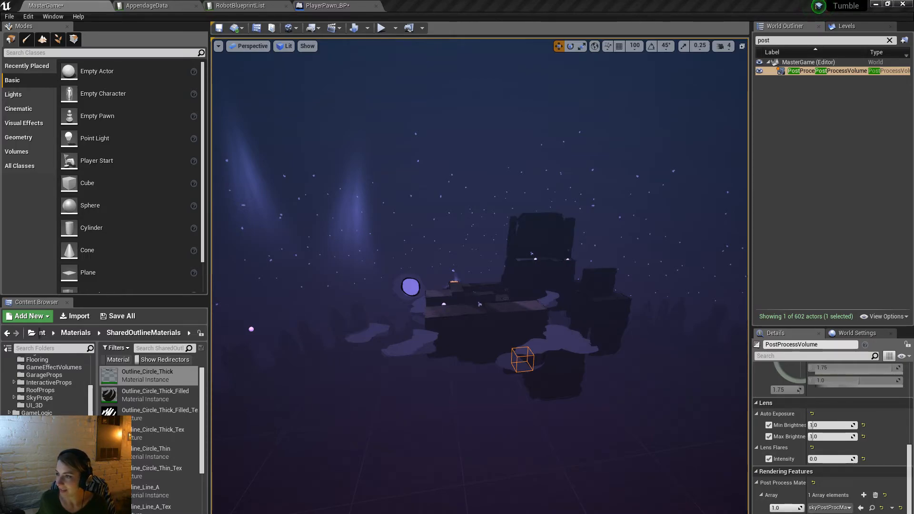
{"action": "double_click", "coordinate": [155, 395]}
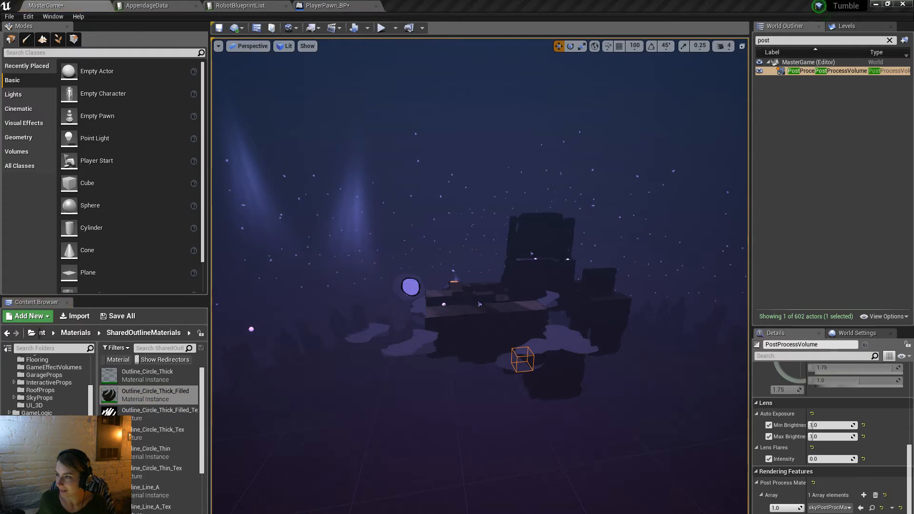
{"action": "left_click_drag", "start_coordinate": [913, 5], "coordinate": [561, 6]}
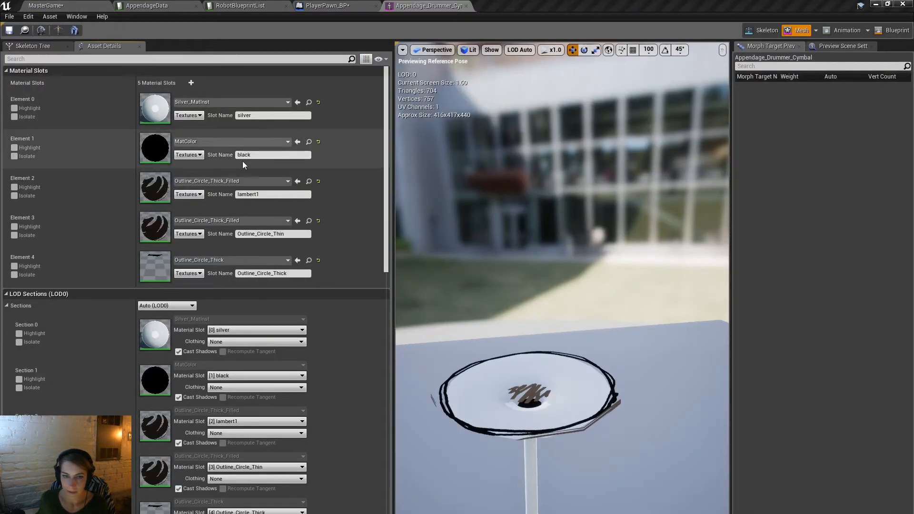
Step: Assign the Outline_Line_B material instance to Element 2, the lambert1 slot
{"action": "left_click", "coordinate": [227, 185]}
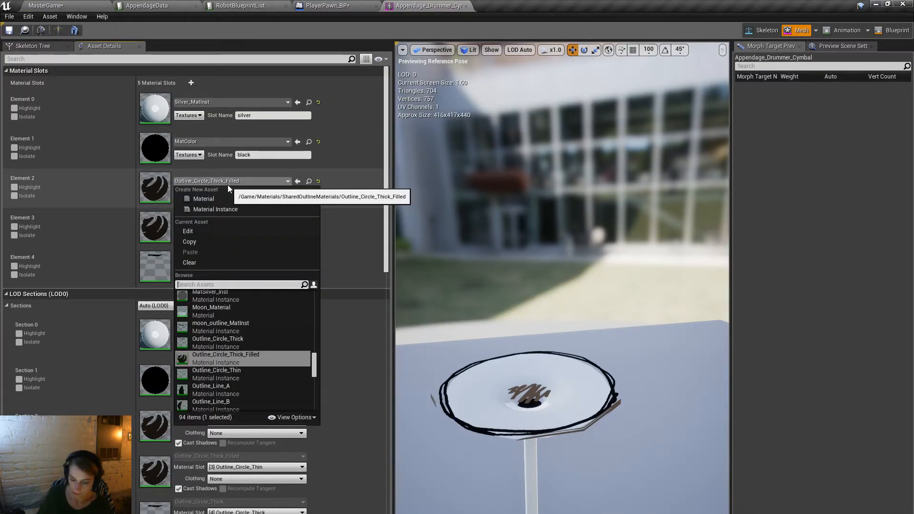
{"action": "type", "text": "line"}
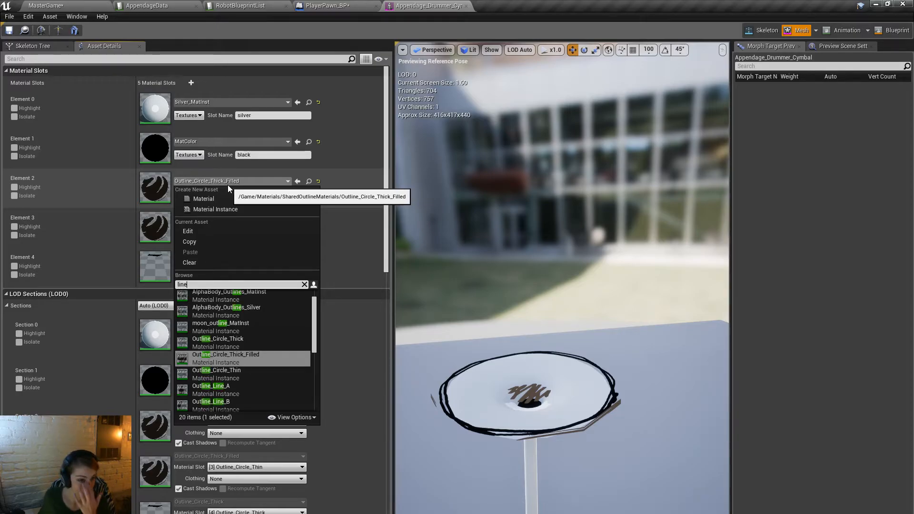
{"action": "left_click", "coordinate": [233, 401]}
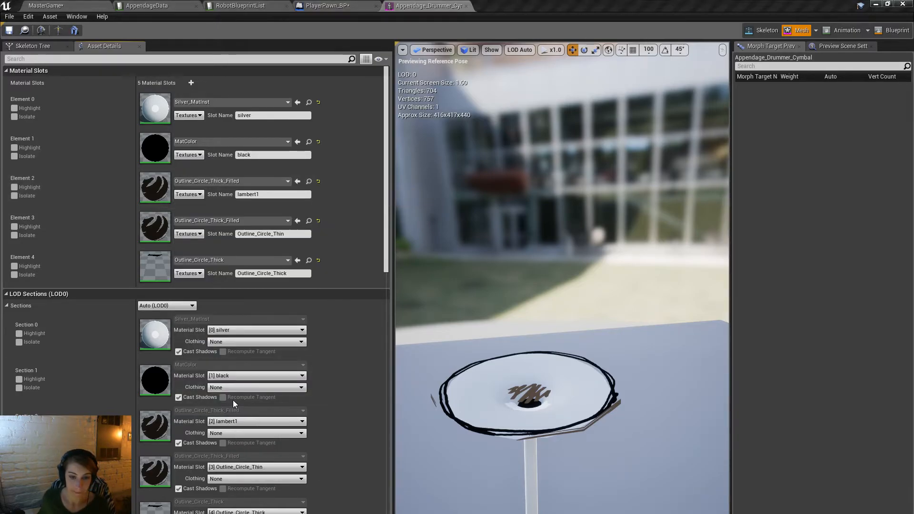
Step: Examine the cymbal's outlines in the mesh preview and browse the outline materials available for Element 2
{"action": "middle_click_drag", "start_coordinate": [552, 294], "coordinate": [533, 457]}
{"action": "middle_click_drag", "start_coordinate": [552, 292], "coordinate": [552, 181]}
{"action": "scroll", "coordinate": [552, 292], "scroll_direction": "down", "scroll_amount": 5}
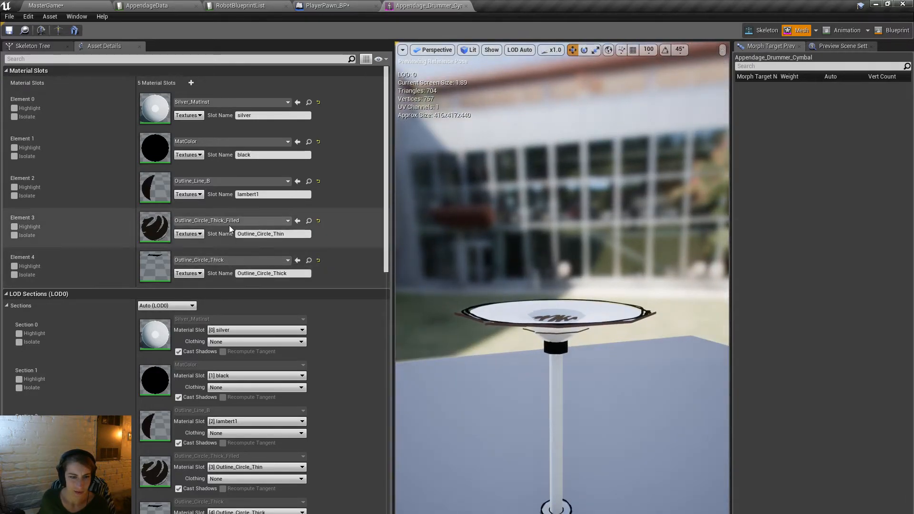
{"action": "left_click", "coordinate": [238, 182]}
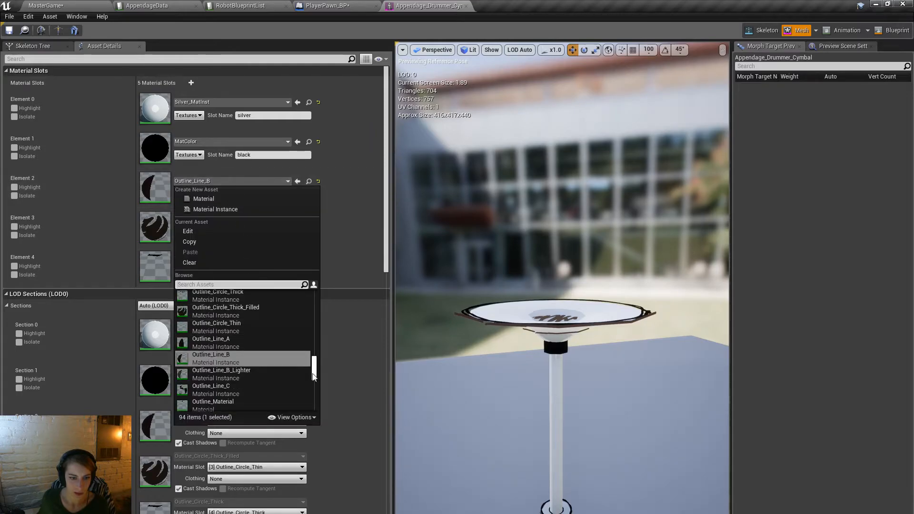
{"action": "left_click_drag", "start_coordinate": [316, 376], "coordinate": [316, 378]}
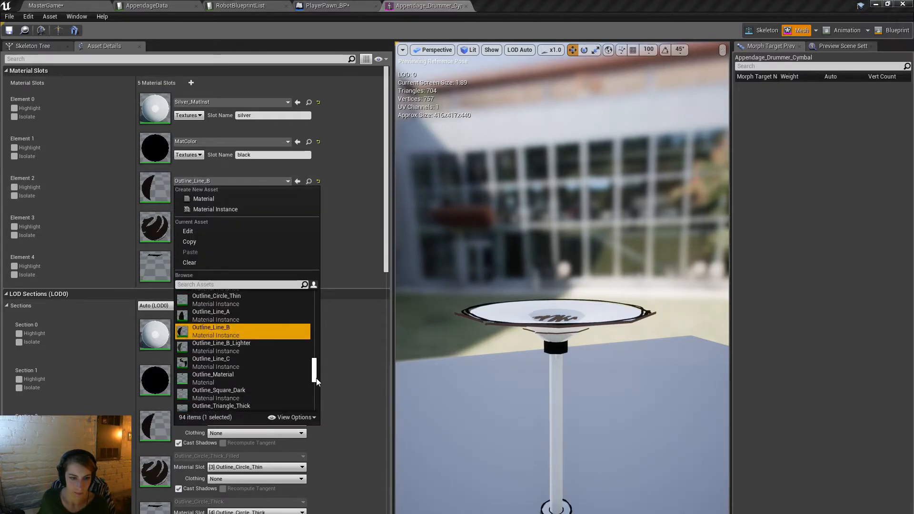
{"action": "scroll", "coordinate": [318, 375], "scroll_direction": "up", "scroll_amount": 2}
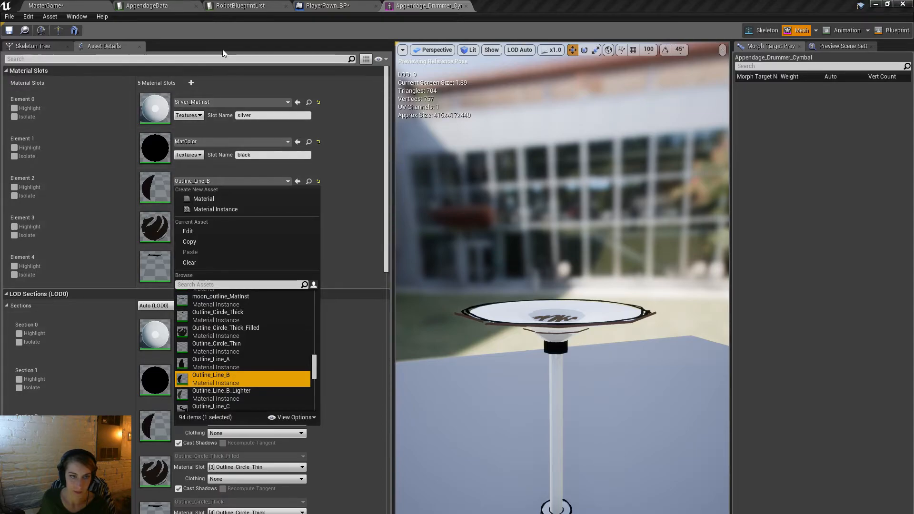
{"action": "left_click_drag", "start_coordinate": [533, 286], "coordinate": [542, 316]}
{"action": "middle_click_drag", "start_coordinate": [530, 281], "coordinate": [527, 218]}
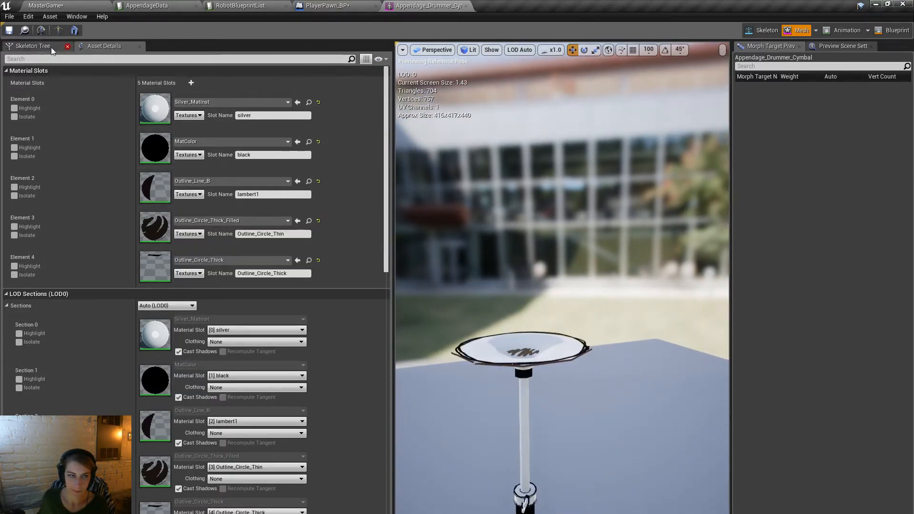
Step: Run the MasterGame level and launch a puzzle from the Opening group of the level selection
{"action": "left_click", "coordinate": [45, 6]}
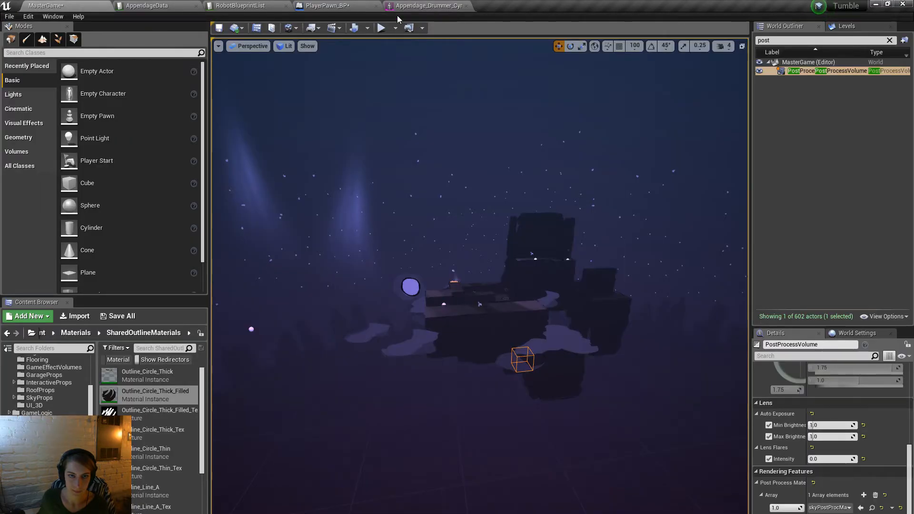
{"action": "left_click", "coordinate": [382, 29]}
{"action": "left_click", "coordinate": [529, 323]}
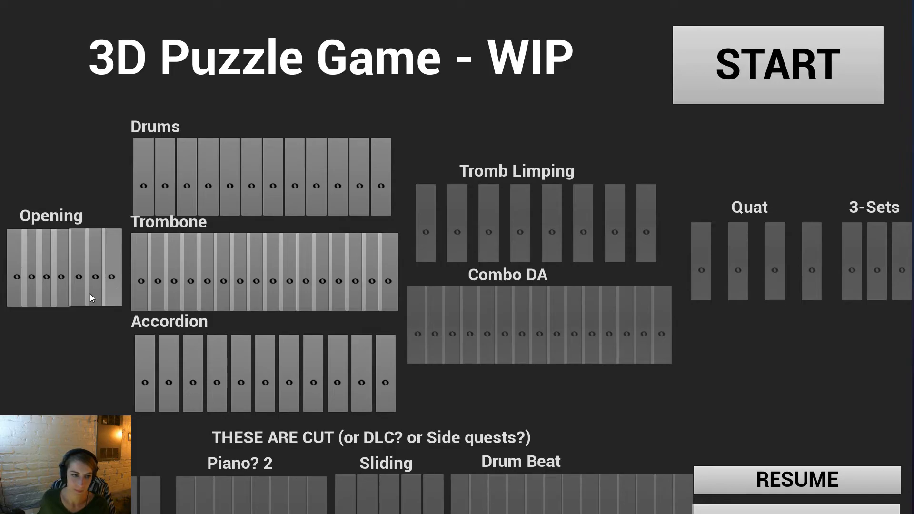
{"action": "left_click", "coordinate": [87, 293]}
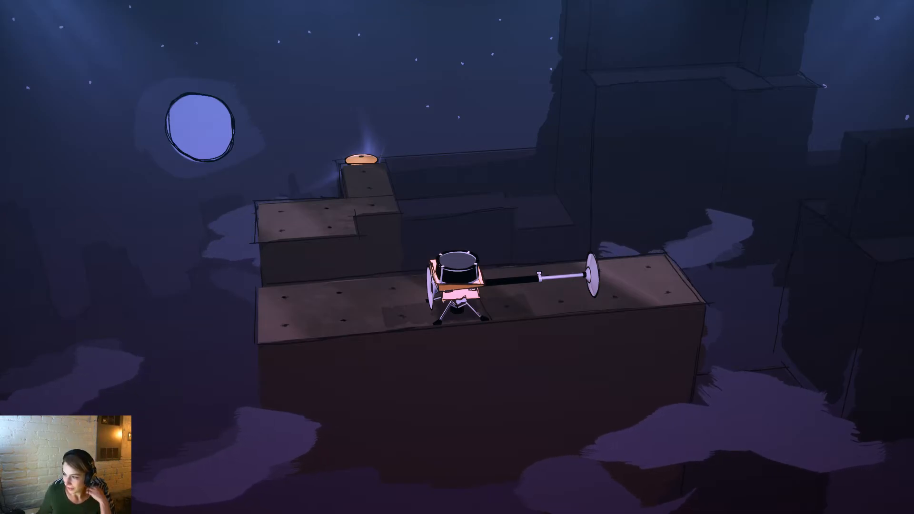
Step: Examine the cymbal appendage's outlines on the drum character in the running game, and end the play session
{"action": "left_click_drag", "start_coordinate": [436, 351], "coordinate": [715, 313]}
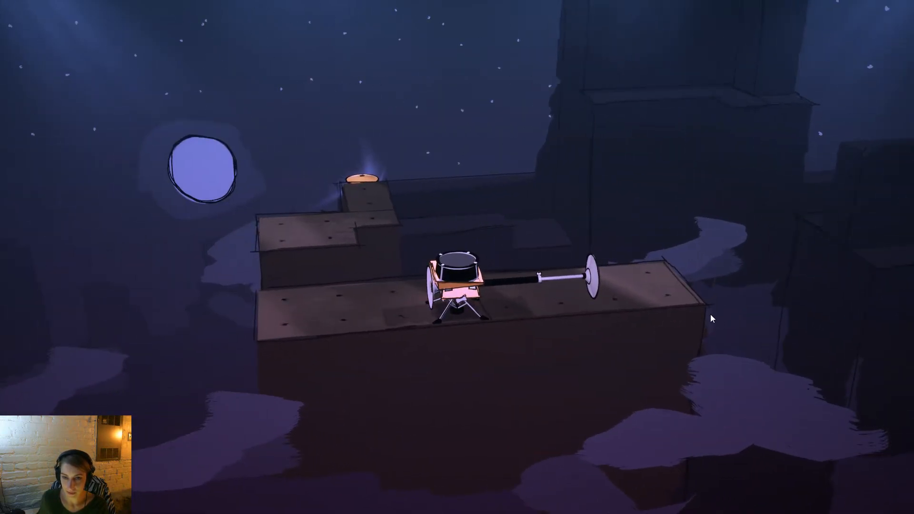
{"action": "left_click", "coordinate": [609, 304]}
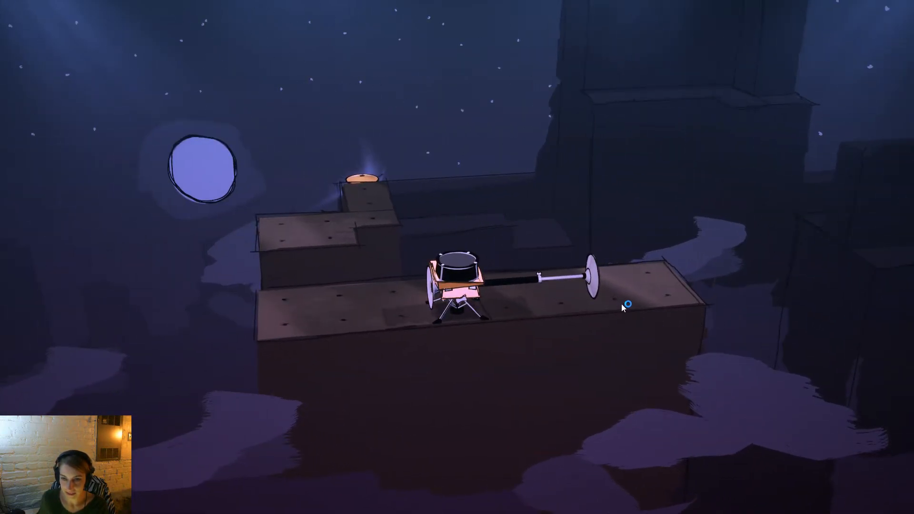
{"action": "left_click_drag", "start_coordinate": [621, 304], "coordinate": [563, 305]}
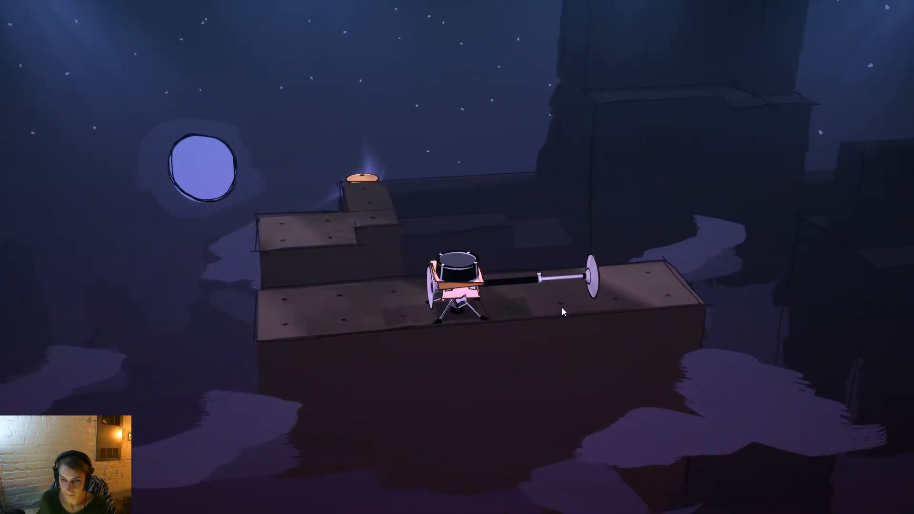
{"action": "key", "text": "a"}
{"action": "key", "text": "z"}
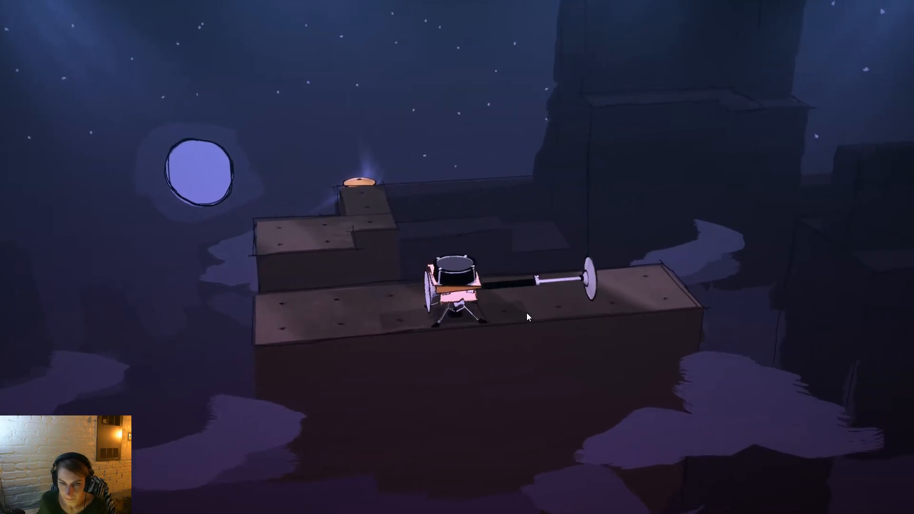
{"action": "left_click_drag", "start_coordinate": [526, 313], "coordinate": [608, 349]}
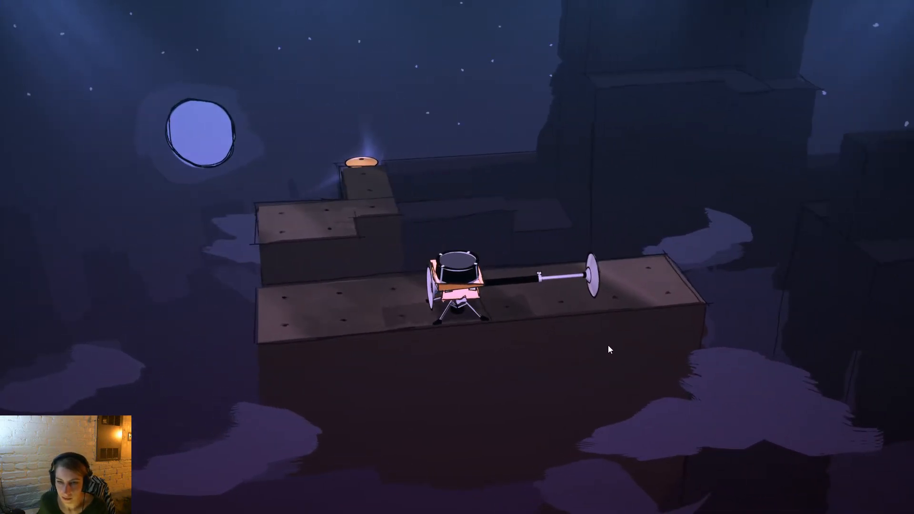
{"action": "key", "text": "Escape"}
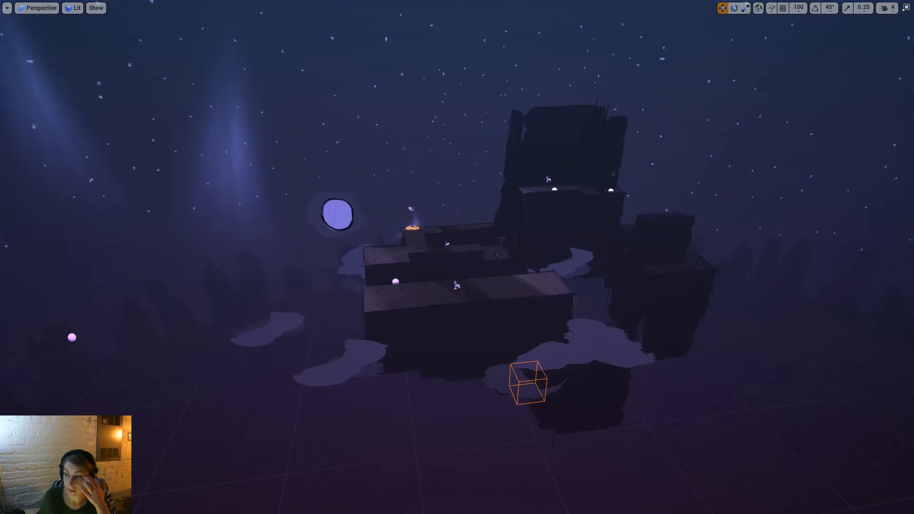
Step: Switch to Maya and extend the cymbal stand by setting extremity_control's Translate Z to 400
{"action": "key", "text": "alt+Tab"}
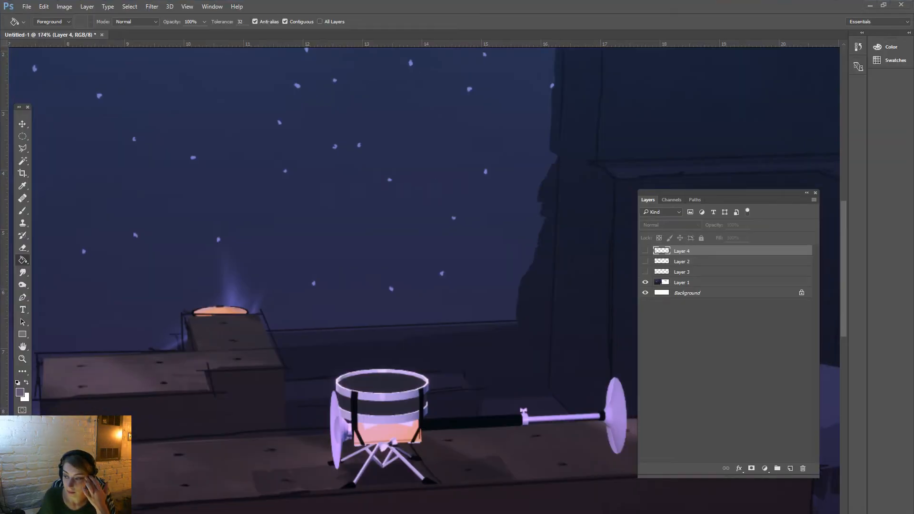
{"action": "key", "text": "alt+Tab"}
{"action": "left_click", "coordinate": [548, 354]}
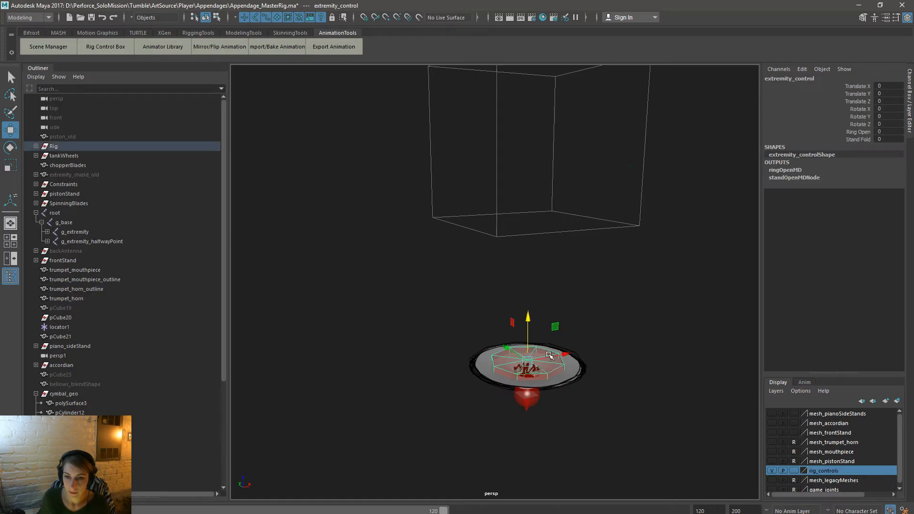
{"action": "left_click_drag", "start_coordinate": [528, 318], "coordinate": [535, 81]}
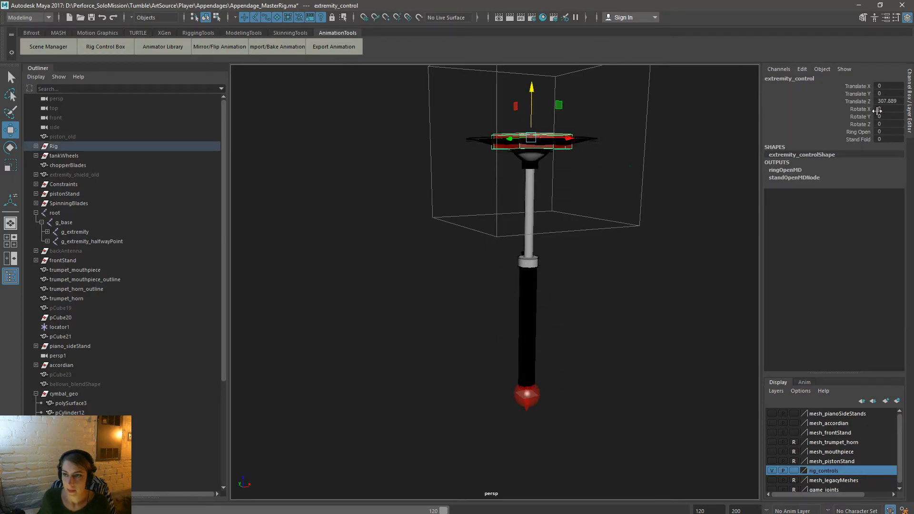
{"action": "double_click", "coordinate": [888, 102]}
{"action": "type", "text": "400"}
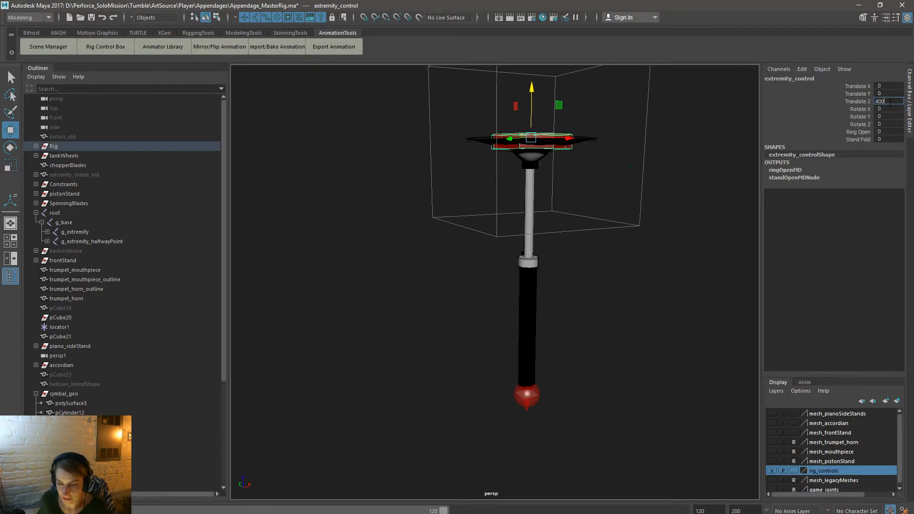
{"action": "key", "text": "Return"}
{"action": "left_click", "coordinate": [642, 203]}
Step: Select the outline cylinder around the upper rim of the stand's collar, checking the neighbouring outline pieces
{"action": "scroll", "coordinate": [530, 196], "scroll_direction": "up", "scroll_amount": 8}
{"action": "scroll", "coordinate": [614, 183], "scroll_direction": "down", "scroll_amount": 5}
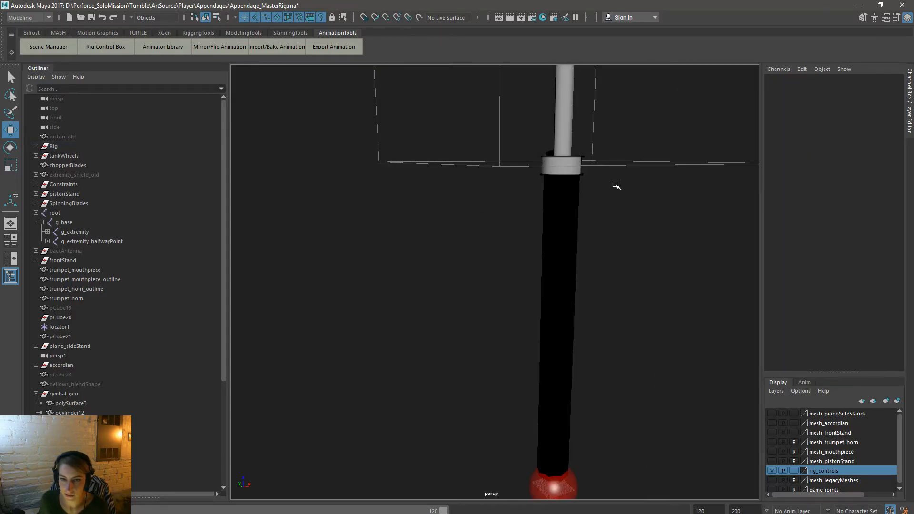
{"action": "scroll", "coordinate": [616, 185], "scroll_direction": "down", "scroll_amount": 3}
{"action": "scroll", "coordinate": [596, 218], "scroll_direction": "up", "scroll_amount": 7}
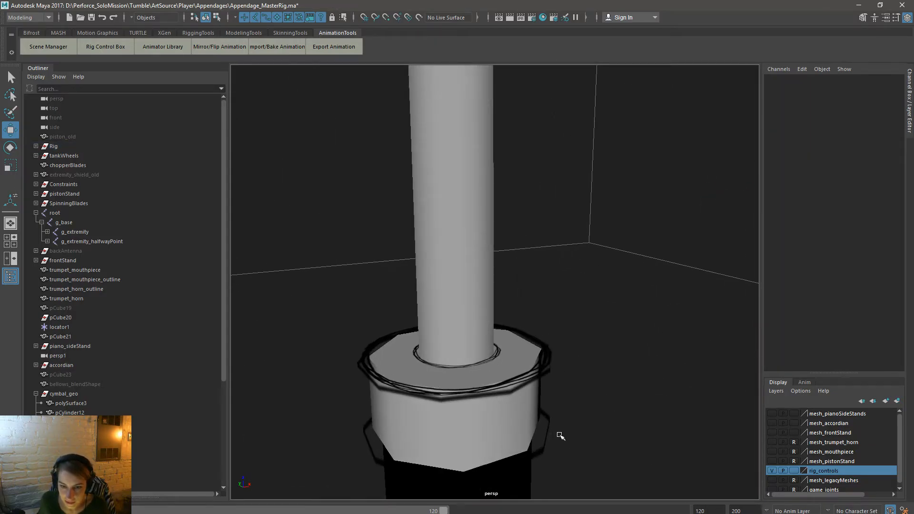
{"action": "left_click", "coordinate": [543, 442]}
{"action": "scroll", "coordinate": [638, 414], "scroll_direction": "down", "scroll_amount": 3}
{"action": "scroll", "coordinate": [628, 408], "scroll_direction": "up", "scroll_amount": 2}
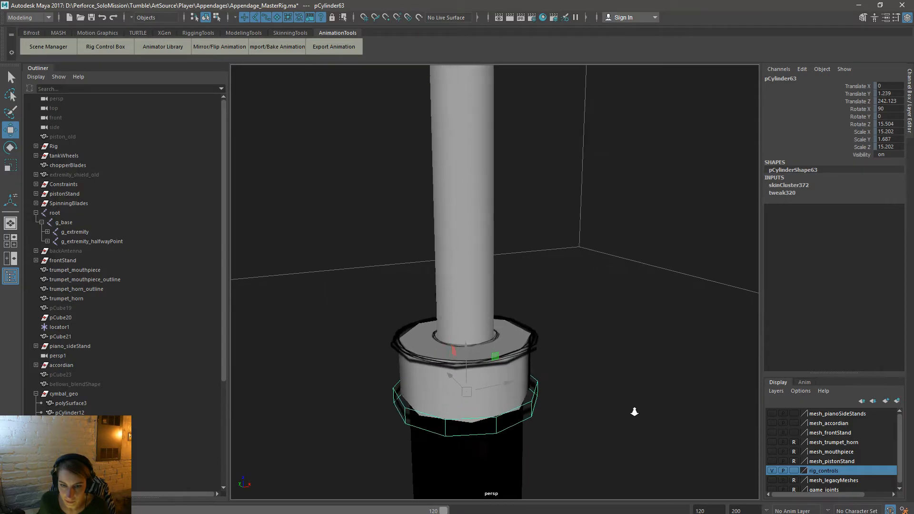
{"action": "scroll", "coordinate": [628, 407], "scroll_direction": "up", "scroll_amount": 1}
{"action": "left_click", "coordinate": [528, 365]}
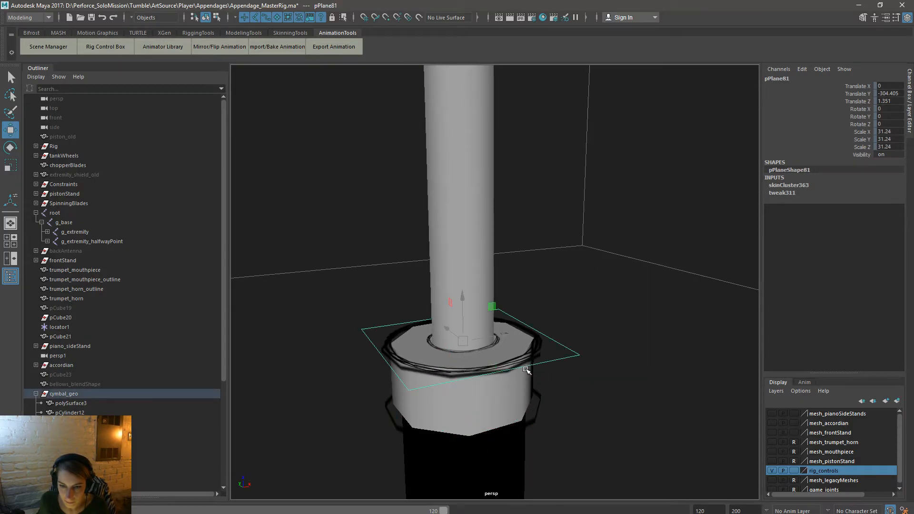
{"action": "left_click", "coordinate": [516, 378]}
{"action": "left_click", "coordinate": [500, 375]}
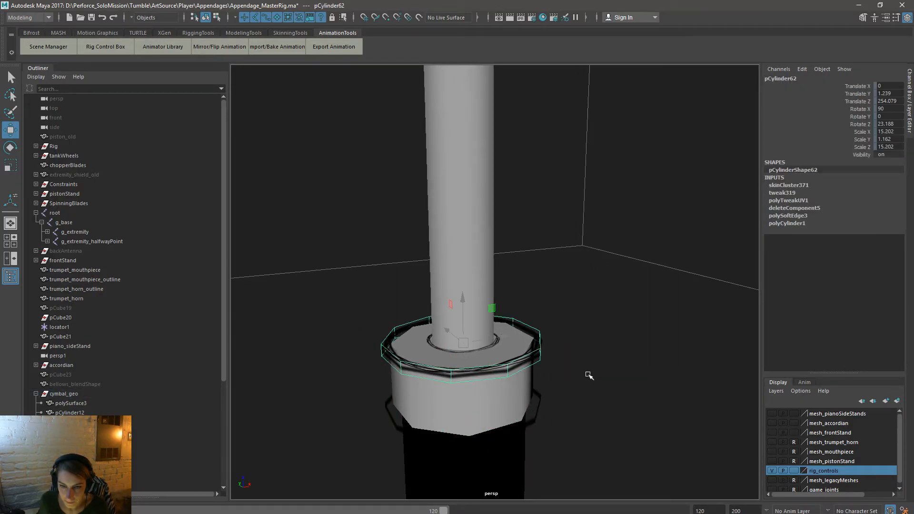
Step: Scale all vertices of the upper collar outline cylinder along its height to make the outline band taller
{"action": "scroll", "coordinate": [520, 341], "scroll_direction": "down", "scroll_amount": 5}
{"action": "scroll", "coordinate": [547, 354], "scroll_direction": "up", "scroll_amount": 5}
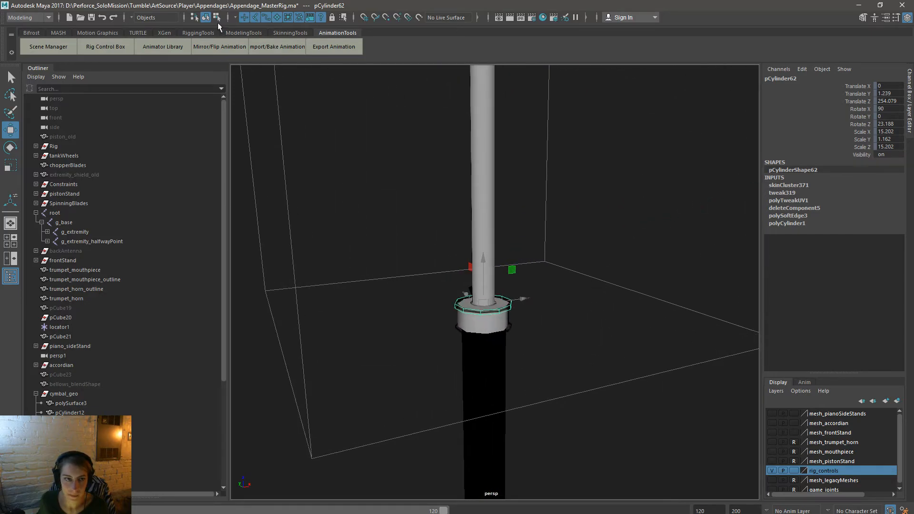
{"action": "key", "text": "F8"}
{"action": "left_click_drag", "start_coordinate": [602, 372], "coordinate": [415, 238]}
{"action": "key", "text": "r"}
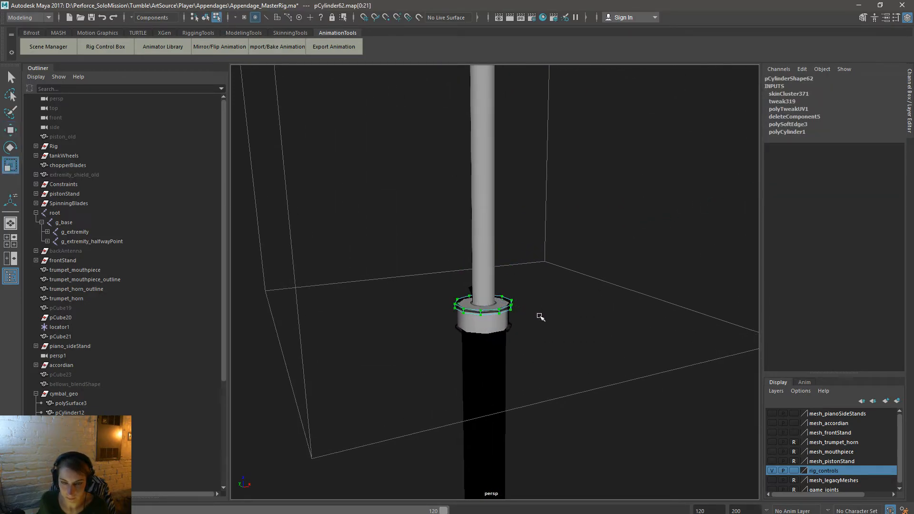
{"action": "mouse_move", "coordinate": [507, 300]}
{"action": "right_mouse_down"}
{"action": "mouse_move", "coordinate": [480, 289]}
{"action": "mouse_move", "coordinate": [478, 299]}
{"action": "mouse_move", "coordinate": [498, 297]}
{"action": "right_mouse_up"}
{"action": "scroll", "coordinate": [508, 299], "scroll_direction": "up", "scroll_amount": 5}
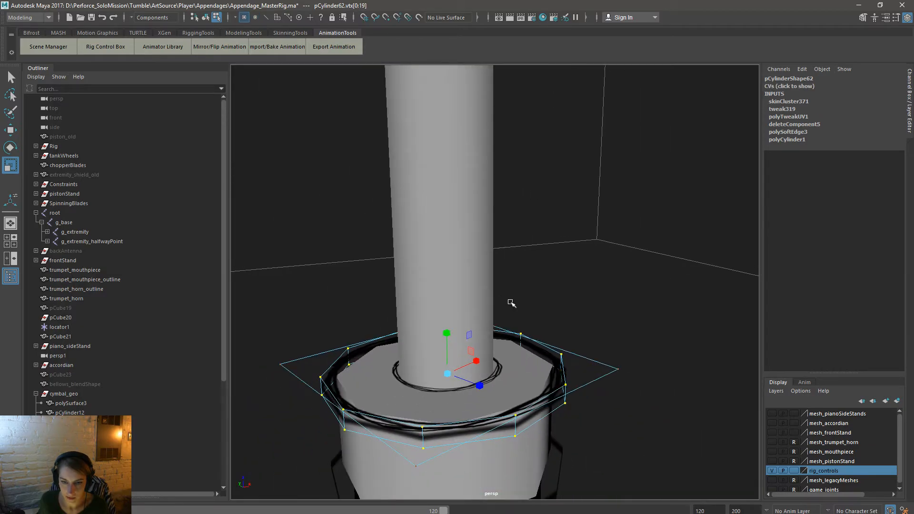
{"action": "key", "text": "ctrl+z"}
{"action": "left_click_drag", "start_coordinate": [556, 407], "coordinate": [564, 392], "text": "alt"}
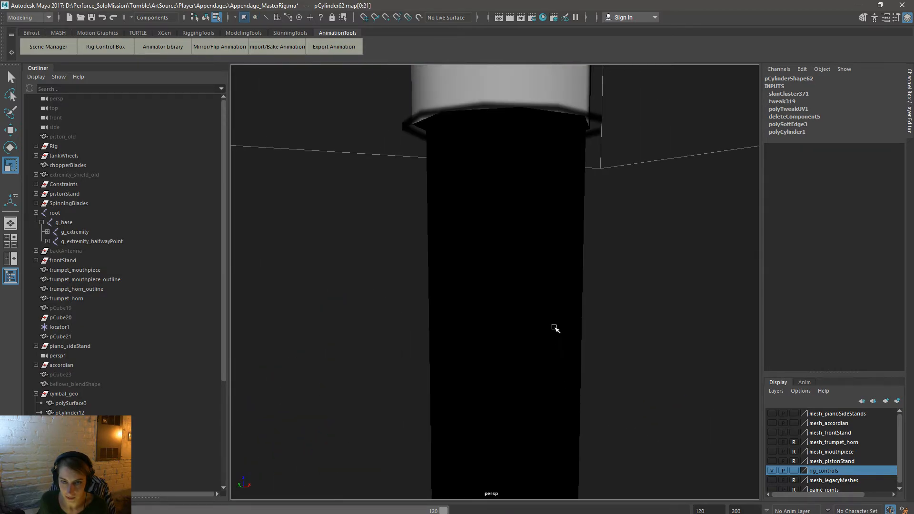
{"action": "mouse_move", "coordinate": [555, 328]}
{"action": "middle_mouse_down", "text": "alt"}
{"action": "mouse_move", "coordinate": [549, 350]}
{"action": "mouse_move", "coordinate": [556, 340]}
{"action": "middle_mouse_up", "text": "alt"}
{"action": "left_click_drag", "start_coordinate": [676, 324], "coordinate": [329, 155]}
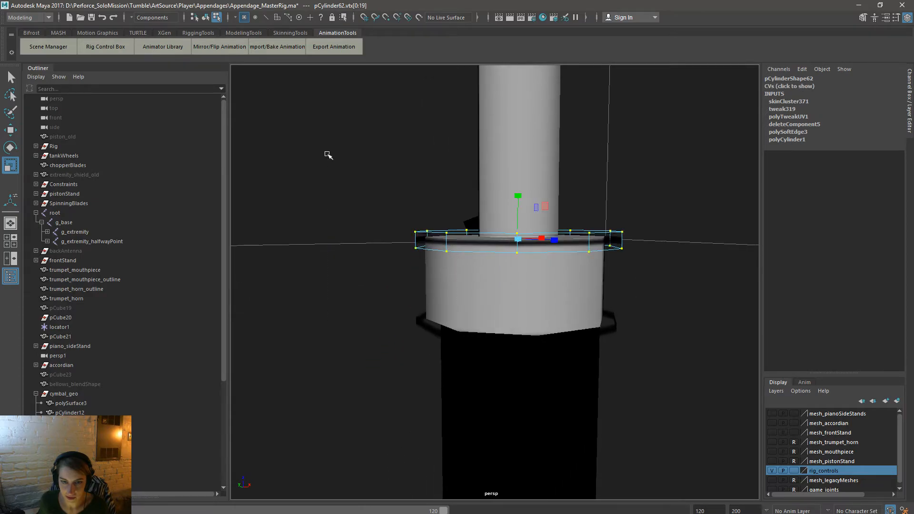
{"action": "left_click_drag", "start_coordinate": [517, 194], "coordinate": [493, 120]}
{"action": "right_click_drag", "start_coordinate": [596, 228], "coordinate": [607, 244], "text": "alt"}
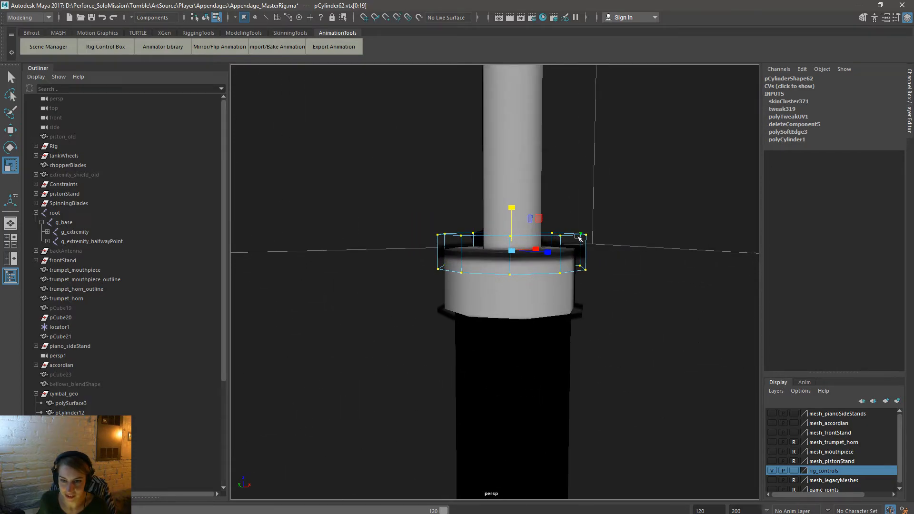
{"action": "left_click", "coordinate": [622, 218]}
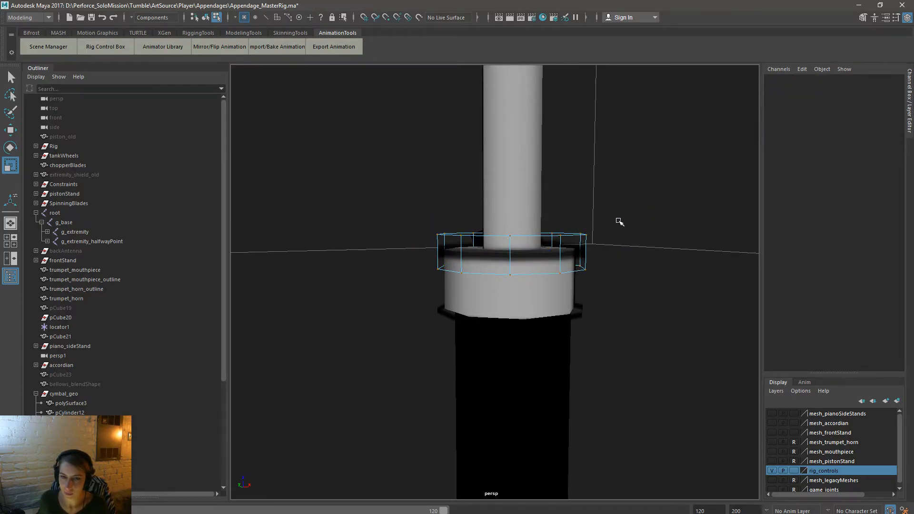
Step: Select a pair of front vertices on the upper collar outline cylinder and examine the outline there up close
{"action": "left_click_drag", "start_coordinate": [618, 273], "coordinate": [627, 386], "text": "alt"}
{"action": "mouse_move", "coordinate": [619, 403]}
{"action": "middle_mouse_down", "text": "alt"}
{"action": "mouse_move", "coordinate": [602, 375]}
{"action": "mouse_move", "coordinate": [606, 390]}
{"action": "middle_mouse_up", "text": "alt"}
{"action": "left_click_drag", "start_coordinate": [524, 449], "coordinate": [498, 377]}
{"action": "key", "text": "f"}
{"action": "right_click_drag", "start_coordinate": [518, 363], "coordinate": [540, 397], "text": "alt"}
{"action": "scroll", "coordinate": [540, 398], "scroll_direction": "down", "scroll_amount": 5}
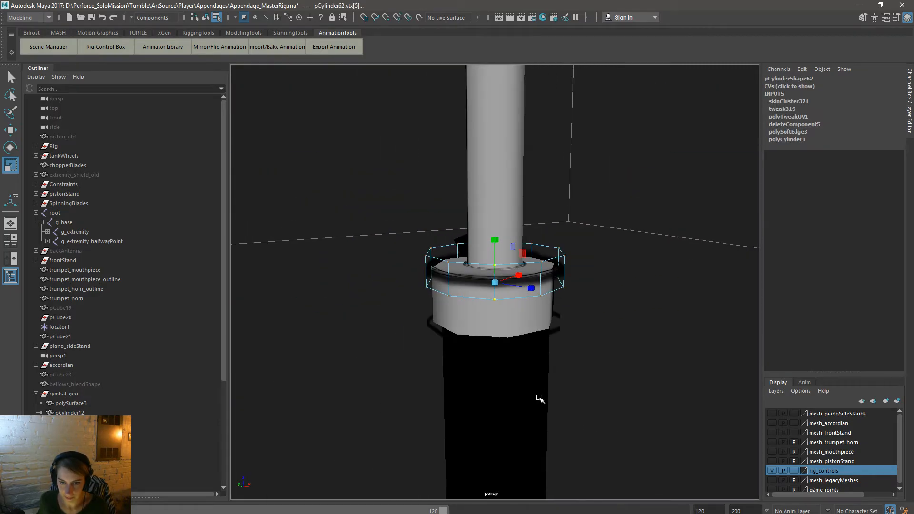
{"action": "left_click_drag", "start_coordinate": [544, 377], "coordinate": [542, 384], "text": "alt"}
{"action": "key", "text": "f"}
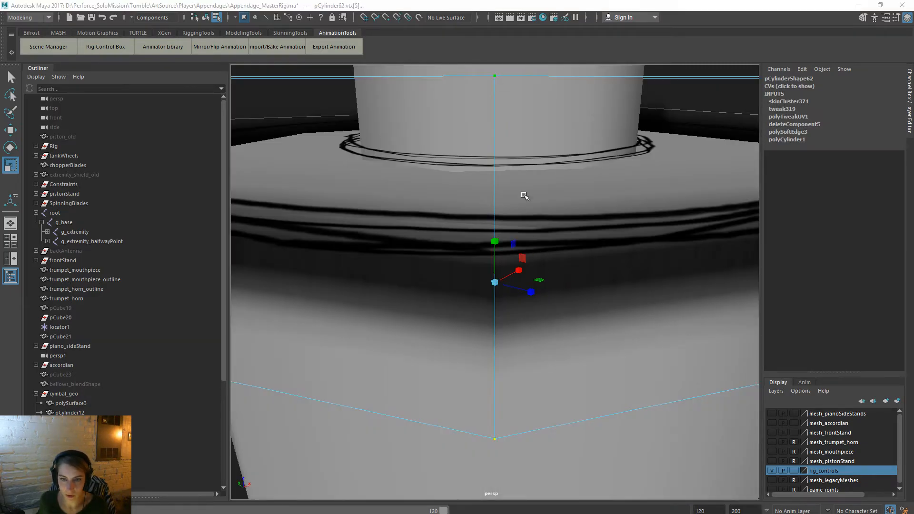
{"action": "key", "text": "space"}
{"action": "left_click", "coordinate": [581, 177]}
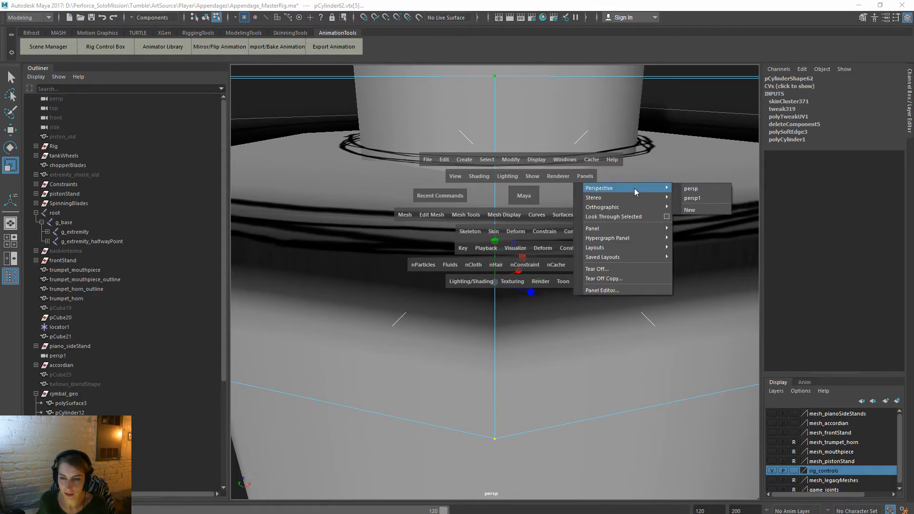
{"action": "mouse_move", "coordinate": [676, 231]}
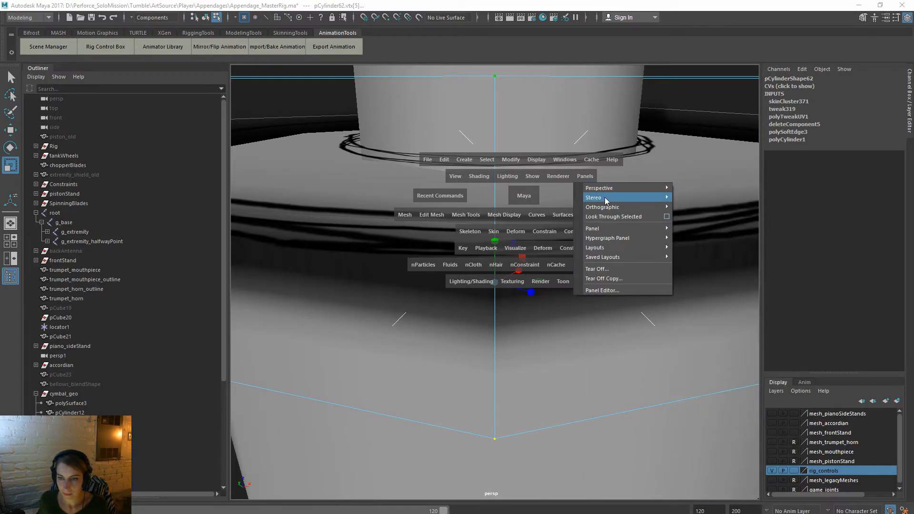
{"action": "left_click", "coordinate": [412, 121]}
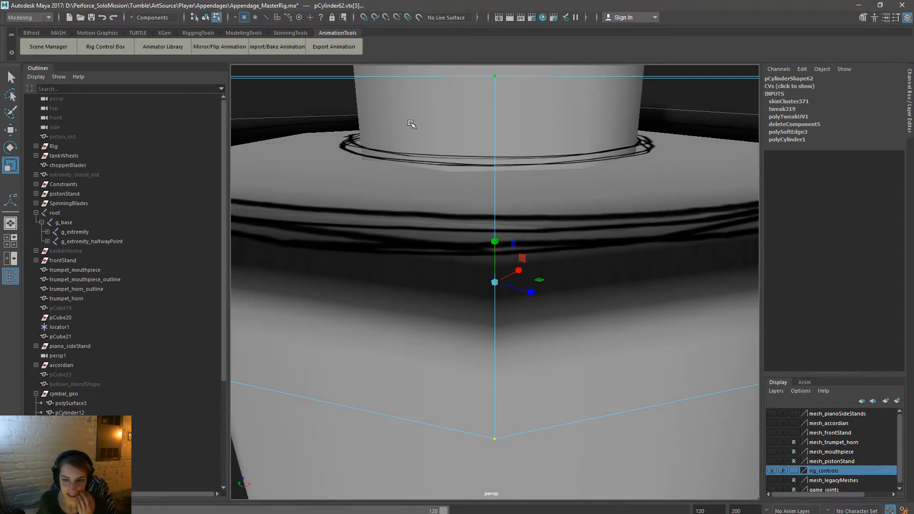
Step: Show the stand through the persp1 camera in the viewport
{"action": "key", "text": "space"}
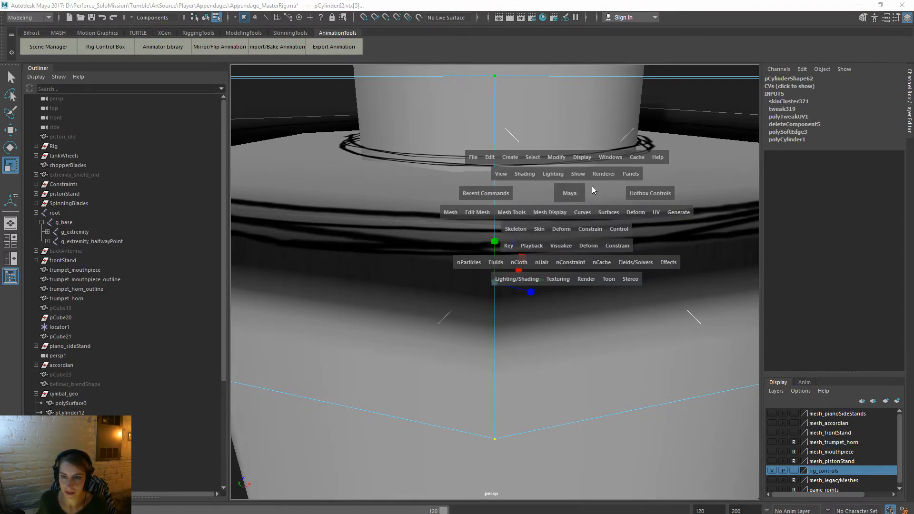
{"action": "left_click", "coordinate": [572, 170]}
{"action": "left_click", "coordinate": [410, 137]}
{"action": "left_click", "coordinate": [630, 175]}
{"action": "mouse_move", "coordinate": [695, 188]}
{"action": "left_click", "coordinate": [751, 193]}
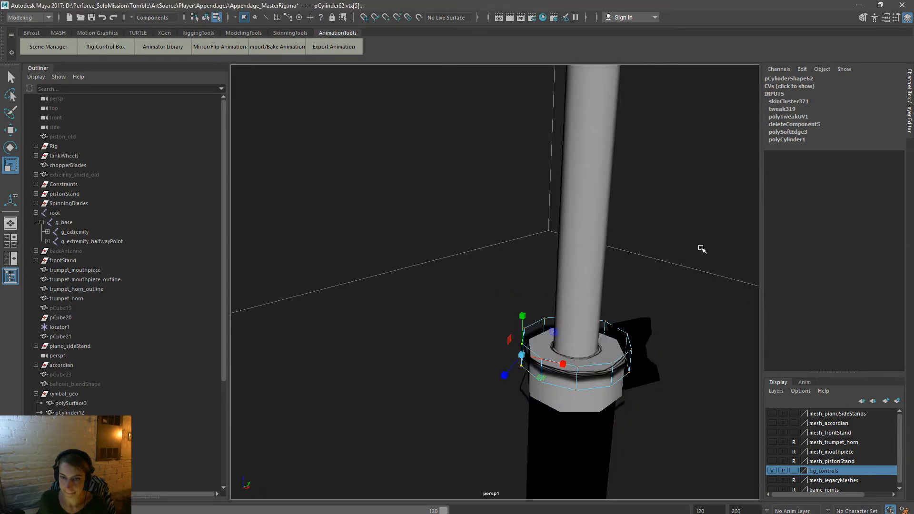
Step: Raise vertices on one side of the upper collar outline cylinder so its rim becomes uneven
{"action": "left_click_drag", "start_coordinate": [701, 249], "coordinate": [664, 411], "text": "alt"}
{"action": "key", "text": "w"}
{"action": "left_click_drag", "start_coordinate": [589, 363], "coordinate": [615, 320], "text": "alt"}
{"action": "left_click_drag", "start_coordinate": [576, 290], "coordinate": [576, 274]}
{"action": "left_click_drag", "start_coordinate": [622, 296], "coordinate": [559, 336], "text": "alt"}
{"action": "left_click_drag", "start_coordinate": [573, 305], "coordinate": [574, 283]}
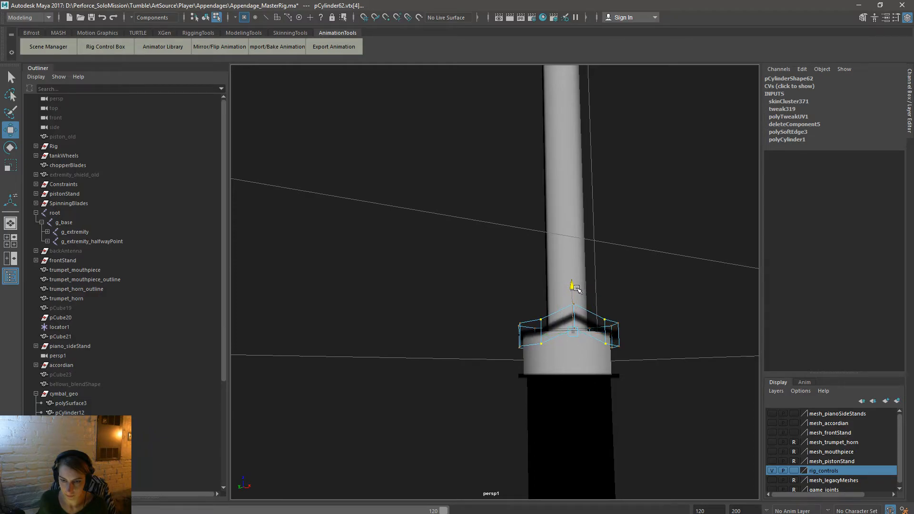
{"action": "left_click_drag", "start_coordinate": [574, 282], "coordinate": [392, 364], "text": "alt"}
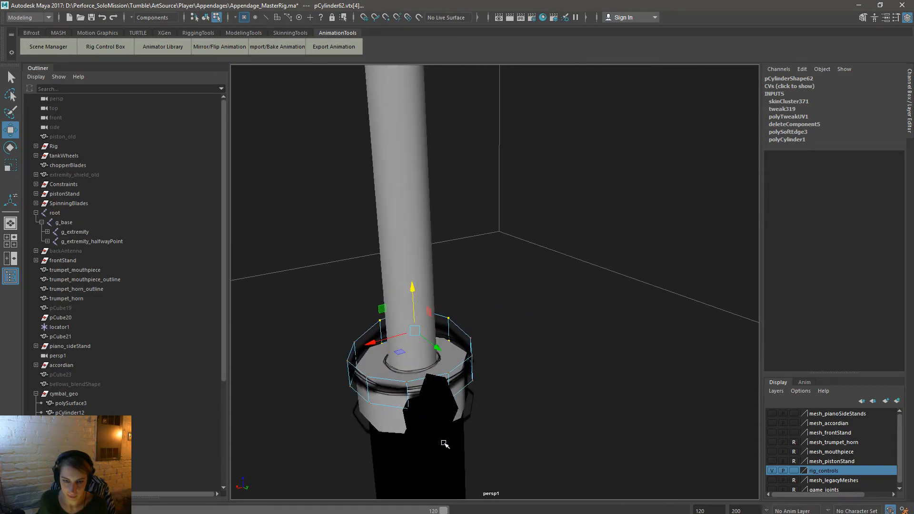
Step: Adjust the height of further vertex pairs around the upper collar outline cylinder, finishing in object mode with nothing selected
{"action": "left_click_drag", "start_coordinate": [444, 443], "coordinate": [361, 367]}
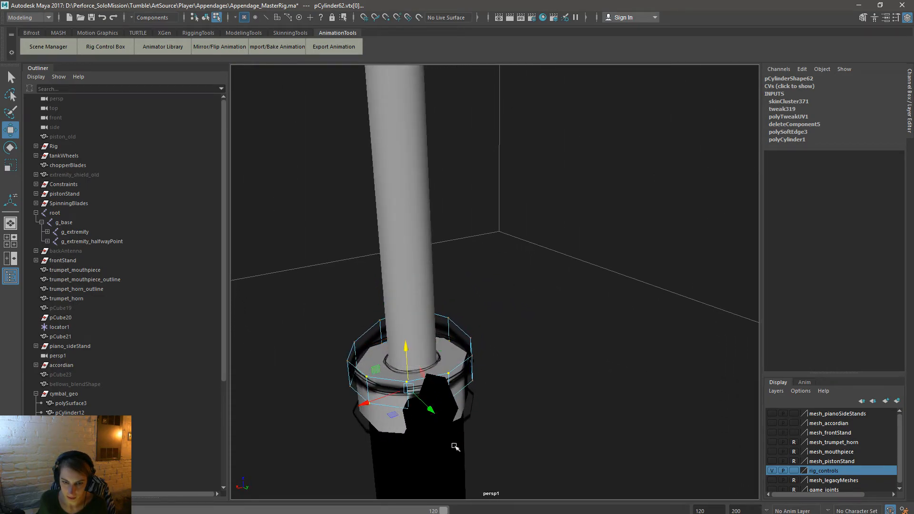
{"action": "left_click_drag", "start_coordinate": [455, 446], "coordinate": [591, 337]}
{"action": "left_click_drag", "start_coordinate": [575, 274], "coordinate": [709, 353]}
{"action": "right_click_drag", "start_coordinate": [357, 306], "coordinate": [431, 397], "text": "alt"}
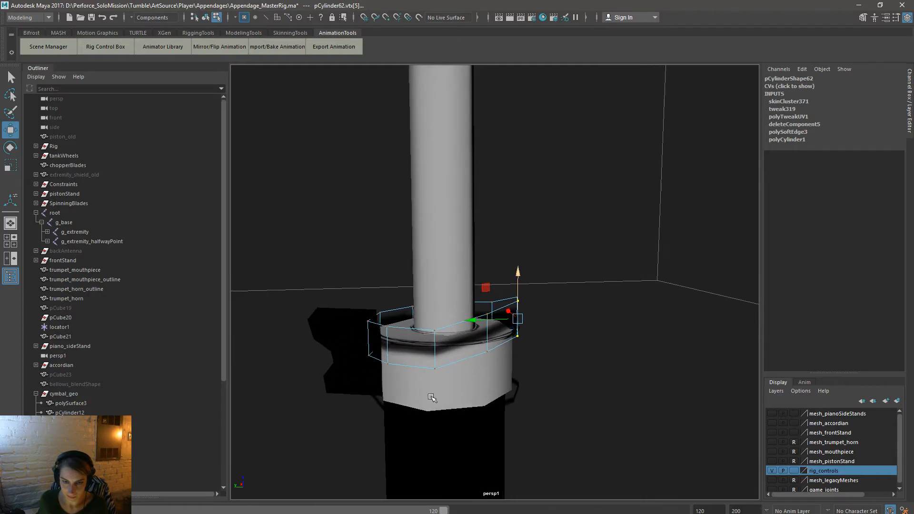
{"action": "left_click_drag", "start_coordinate": [432, 398], "coordinate": [443, 430], "text": "alt"}
{"action": "left_click_drag", "start_coordinate": [450, 367], "coordinate": [415, 265]}
{"action": "left_click_drag", "start_coordinate": [420, 299], "coordinate": [426, 270], "text": "alt"}
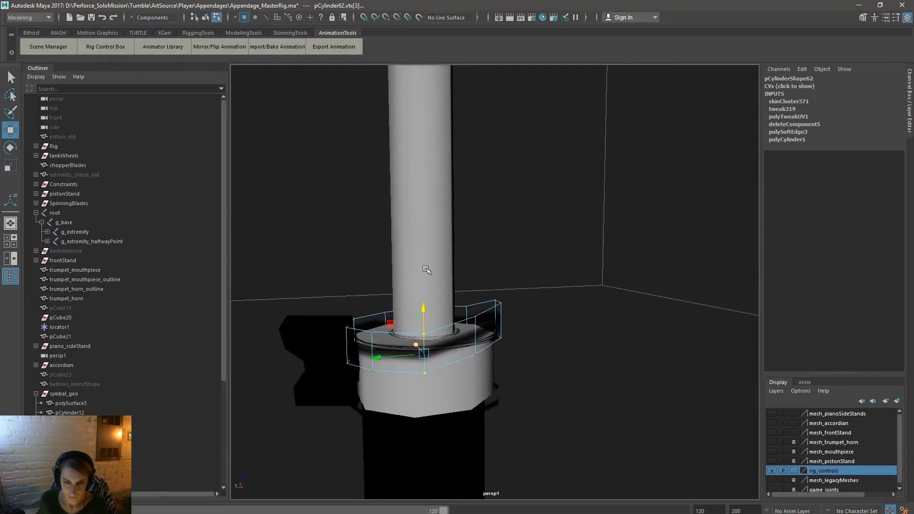
{"action": "left_click_drag", "start_coordinate": [426, 317], "coordinate": [426, 315]}
{"action": "right_click_drag", "start_coordinate": [486, 323], "coordinate": [533, 280]}
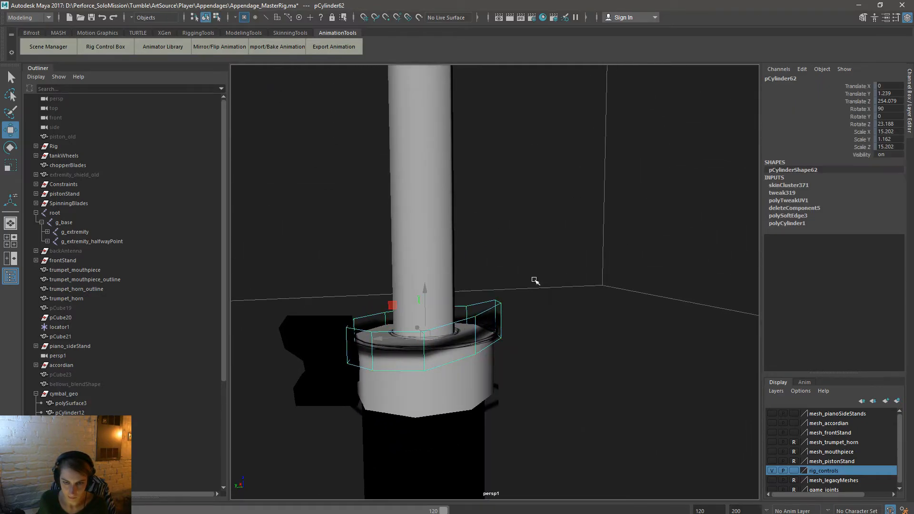
{"action": "left_click", "coordinate": [633, 322]}
Step: Select the outline cylinder around the collar's lower rim and switch to editing its vertices
{"action": "left_click_drag", "start_coordinate": [636, 357], "coordinate": [538, 349], "text": "alt"}
{"action": "right_click_drag", "start_coordinate": [538, 350], "coordinate": [328, 269], "text": "alt"}
{"action": "left_click_drag", "start_coordinate": [328, 269], "coordinate": [516, 357], "text": "alt"}
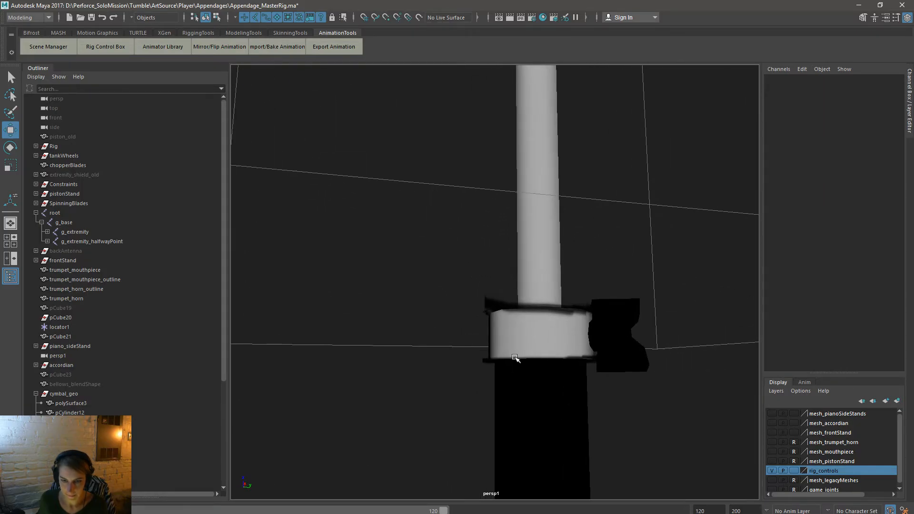
{"action": "left_click", "coordinate": [589, 355]}
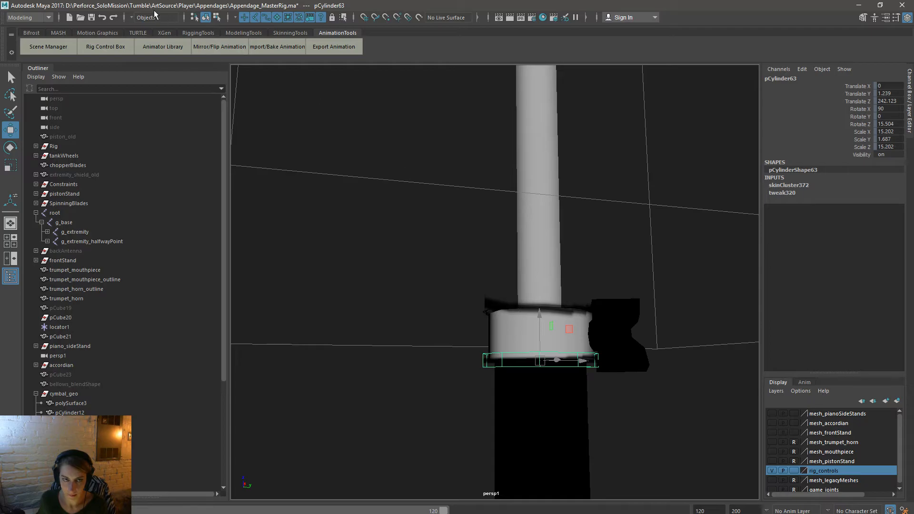
{"action": "left_click", "coordinate": [217, 18]}
{"action": "left_click_drag", "start_coordinate": [401, 225], "coordinate": [506, 346], "text": "alt"}
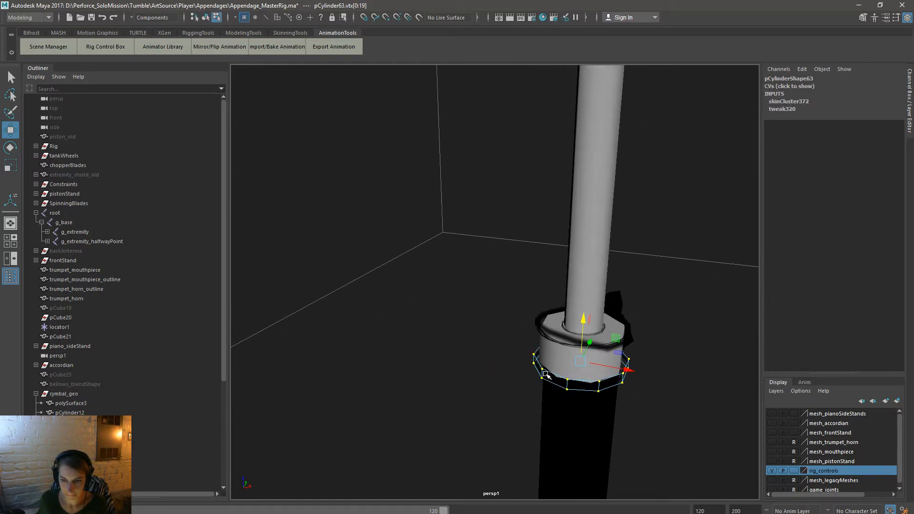
Step: Raise adjacent vertices on one side of the lower collar outline cylinder to tilt that part of the band
{"action": "left_click_drag", "start_coordinate": [618, 397], "coordinate": [521, 300], "text": "alt"}
{"action": "left_click_drag", "start_coordinate": [566, 328], "coordinate": [481, 279], "text": "alt"}
{"action": "left_click_drag", "start_coordinate": [498, 320], "coordinate": [494, 308]}
{"action": "left_click_drag", "start_coordinate": [536, 432], "coordinate": [497, 328]}
{"action": "left_click_drag", "start_coordinate": [514, 330], "coordinate": [776, 345], "text": "alt"}
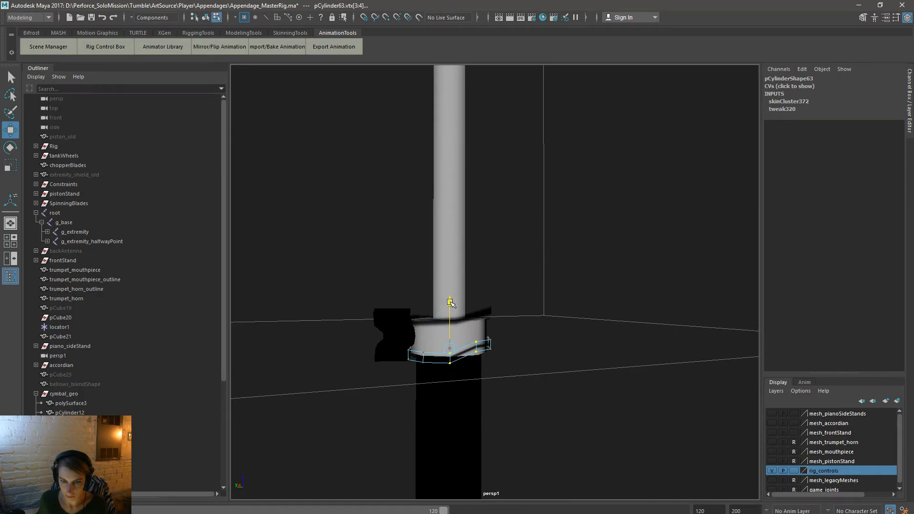
{"action": "left_click_drag", "start_coordinate": [532, 364], "coordinate": [407, 394], "text": "alt"}
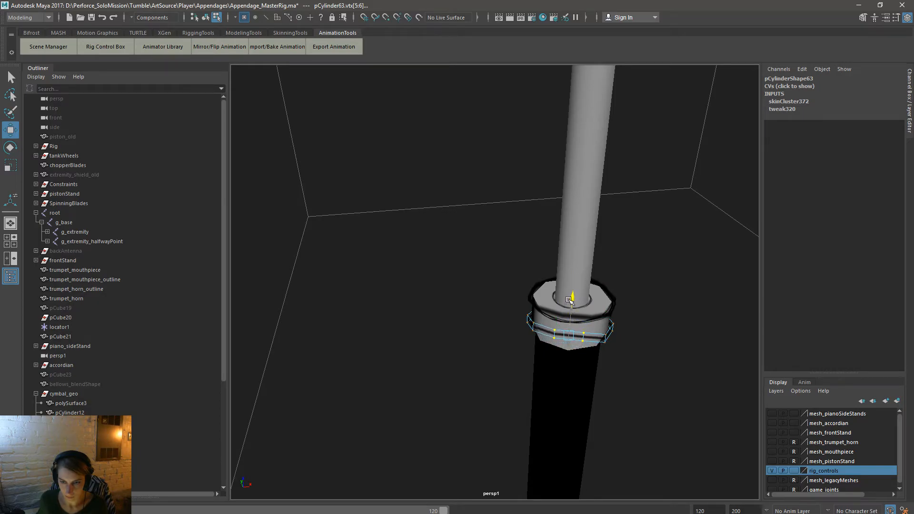
Step: Select a wider group of neighbouring vertices on the lower collar outline and shift their height to smooth the band's slope
{"action": "left_click_drag", "start_coordinate": [618, 324], "coordinate": [528, 302], "text": "alt"}
{"action": "left_click_drag", "start_coordinate": [415, 308], "coordinate": [504, 340]}
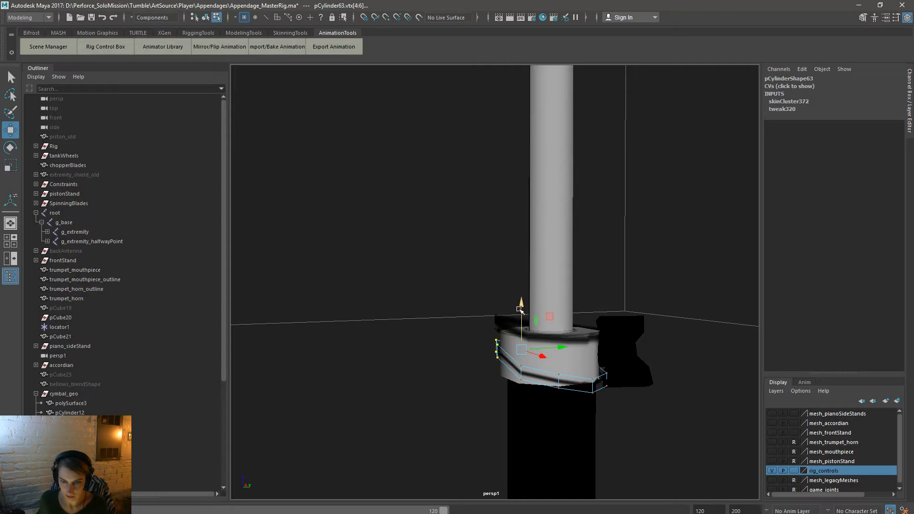
{"action": "left_click_drag", "start_coordinate": [520, 310], "coordinate": [660, 344], "text": "alt"}
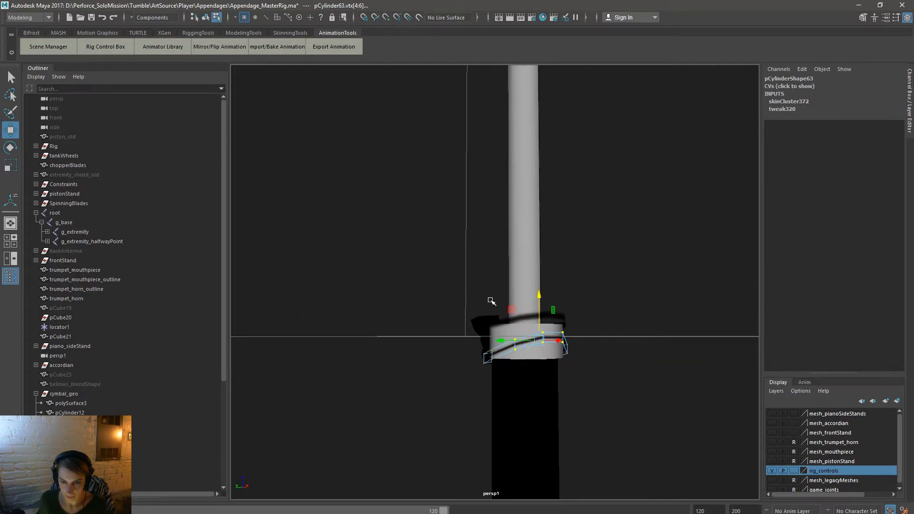
{"action": "left_click_drag", "start_coordinate": [590, 320], "coordinate": [554, 318], "text": "alt"}
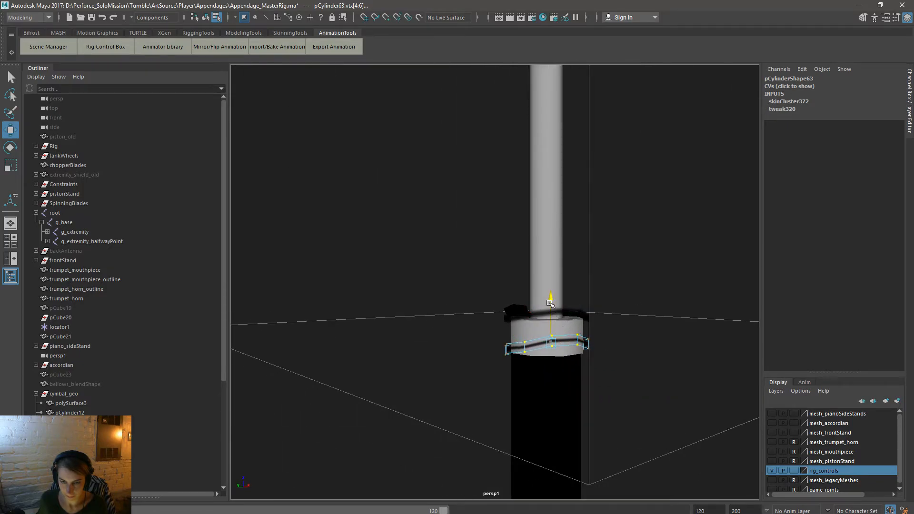
{"action": "left_click_drag", "start_coordinate": [533, 400], "coordinate": [422, 261], "text": "ctrl"}
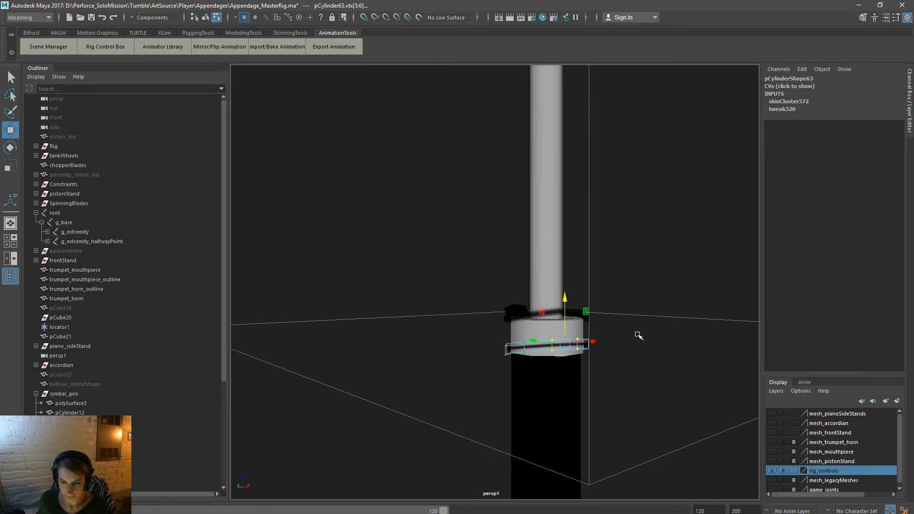
Step: Fine-tune the height of individual vertex pairs on the lower collar outline cylinder from other sides of the stand
{"action": "left_click_drag", "start_coordinate": [638, 332], "coordinate": [496, 362], "text": "alt"}
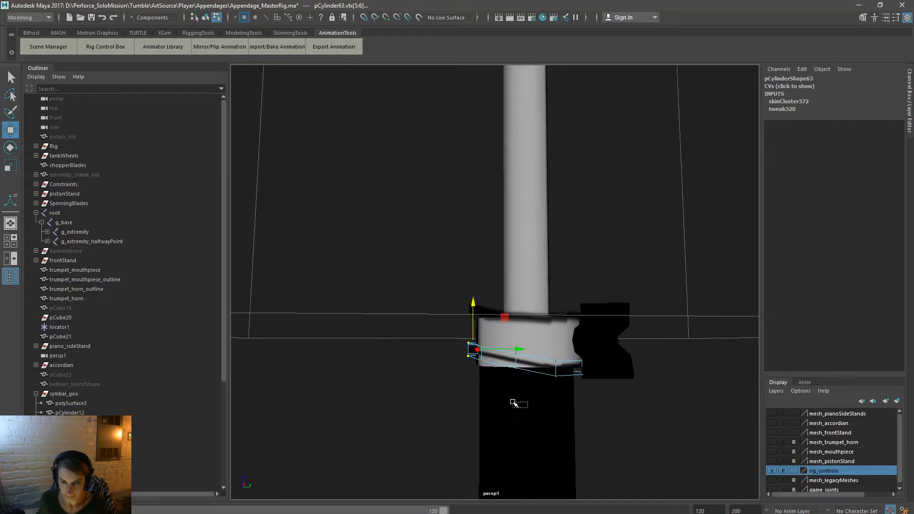
{"action": "left_click_drag", "start_coordinate": [526, 404], "coordinate": [508, 402], "text": "alt"}
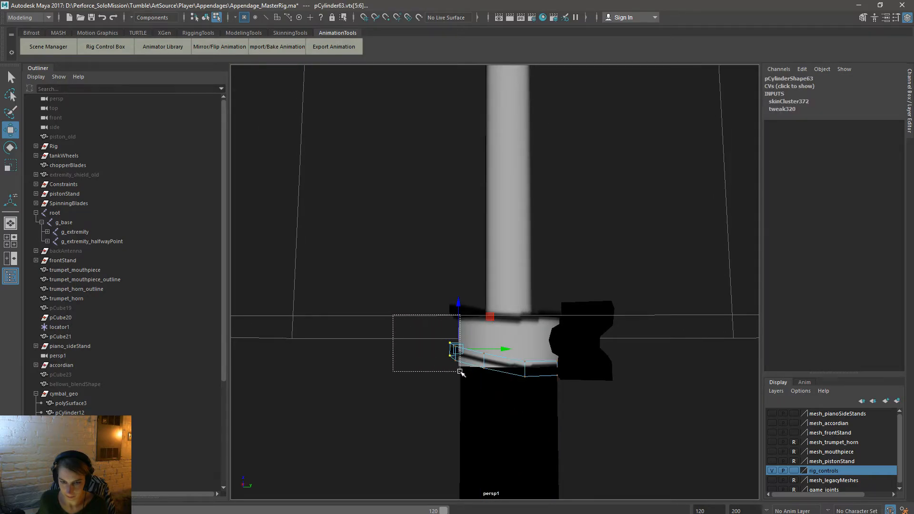
{"action": "left_click_drag", "start_coordinate": [459, 372], "coordinate": [461, 373], "text": "ctrl"}
{"action": "left_click_drag", "start_coordinate": [509, 328], "coordinate": [544, 312]}
{"action": "left_click_drag", "start_coordinate": [531, 402], "coordinate": [445, 369], "text": "alt"}
{"action": "left_click_drag", "start_coordinate": [418, 317], "coordinate": [419, 316]}
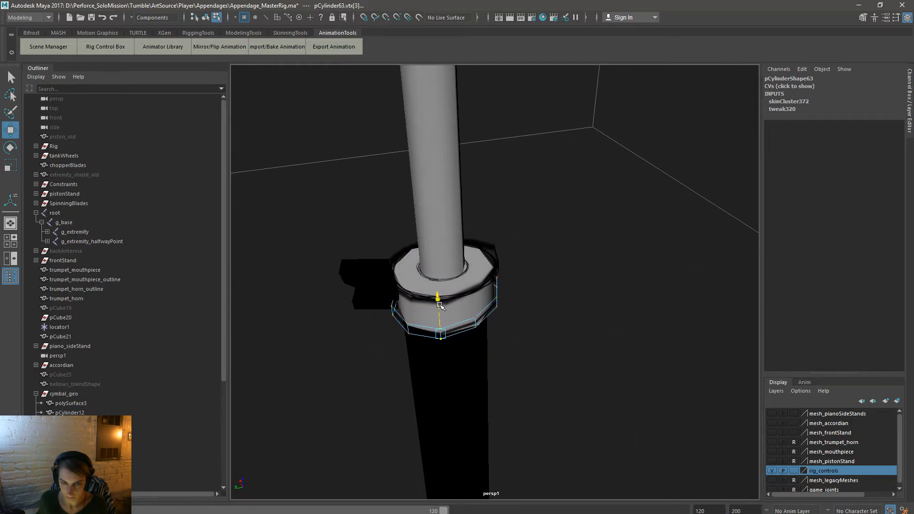
Step: Lower the bottom edge loop of the lower collar outline cylinder to thicken the band, and return to object mode
{"action": "right_click_drag", "start_coordinate": [494, 300], "coordinate": [494, 279]}
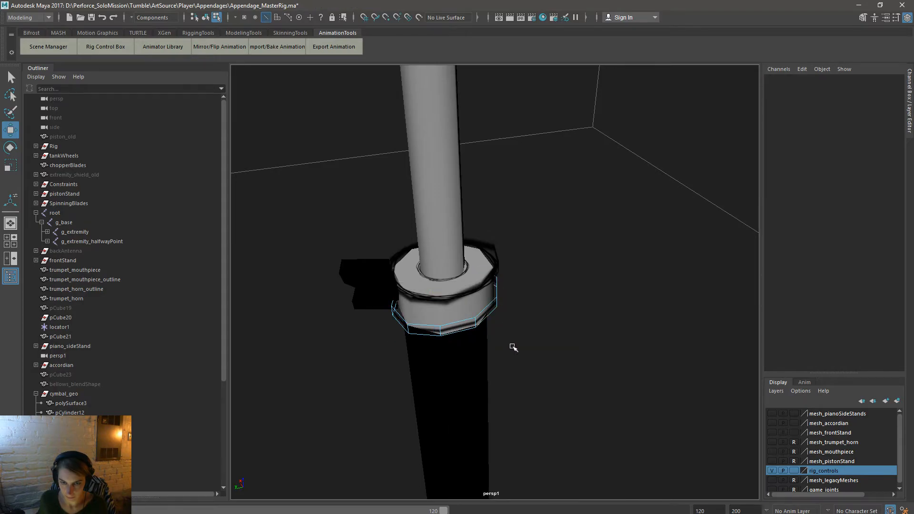
{"action": "left_click_drag", "start_coordinate": [513, 347], "coordinate": [486, 304], "text": "alt"}
{"action": "double_click", "coordinate": [498, 382]}
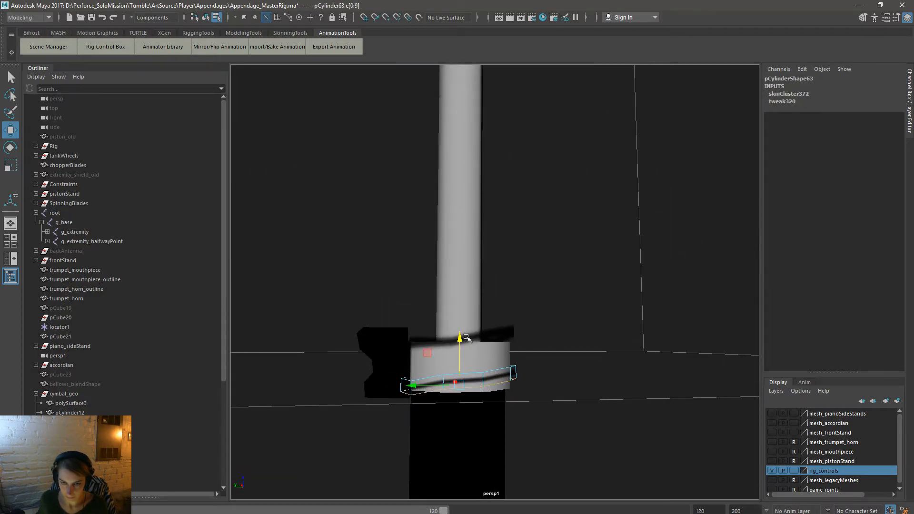
{"action": "left_click_drag", "start_coordinate": [458, 339], "coordinate": [458, 355]}
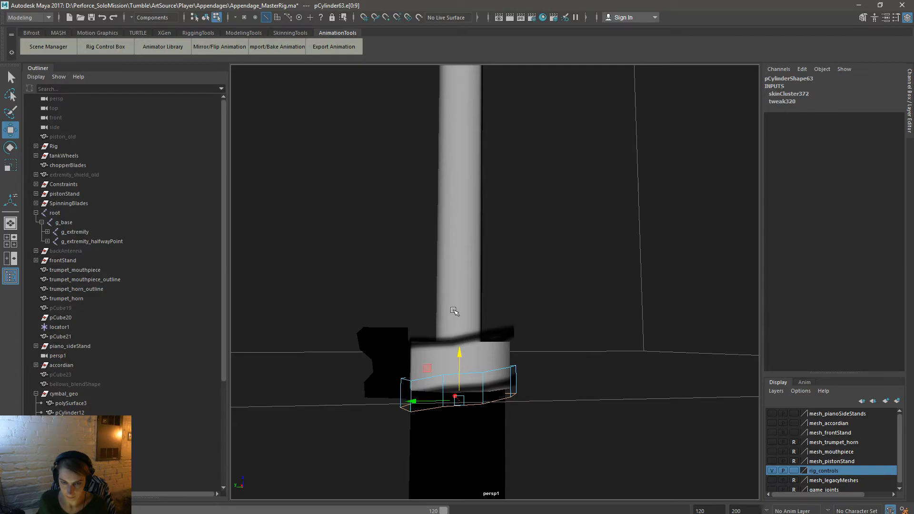
{"action": "left_click", "coordinate": [206, 18]}
{"action": "left_click", "coordinate": [305, 119]}
Step: Examine the edited collar outlines from several sides, both up close and with the whole cymbal stand in view
{"action": "right_click_drag", "start_coordinate": [506, 246], "coordinate": [378, 210], "text": "alt"}
{"action": "left_click_drag", "start_coordinate": [571, 285], "coordinate": [333, 284], "text": "alt"}
{"action": "right_click_drag", "start_coordinate": [476, 261], "coordinate": [409, 233], "text": "alt"}
{"action": "left_click_drag", "start_coordinate": [409, 233], "coordinate": [411, 294], "text": "alt"}
{"action": "right_click_drag", "start_coordinate": [411, 294], "coordinate": [428, 390], "text": "alt"}
{"action": "left_click", "coordinate": [392, 381]}
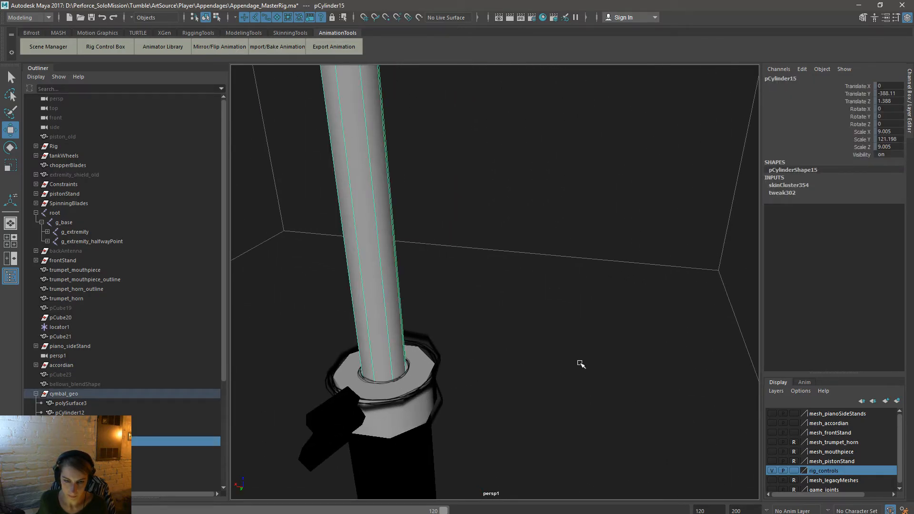
{"action": "left_click", "coordinate": [445, 367]}
{"action": "key", "text": "a"}
{"action": "left_click_drag", "start_coordinate": [244, 219], "coordinate": [481, 275], "text": "alt"}
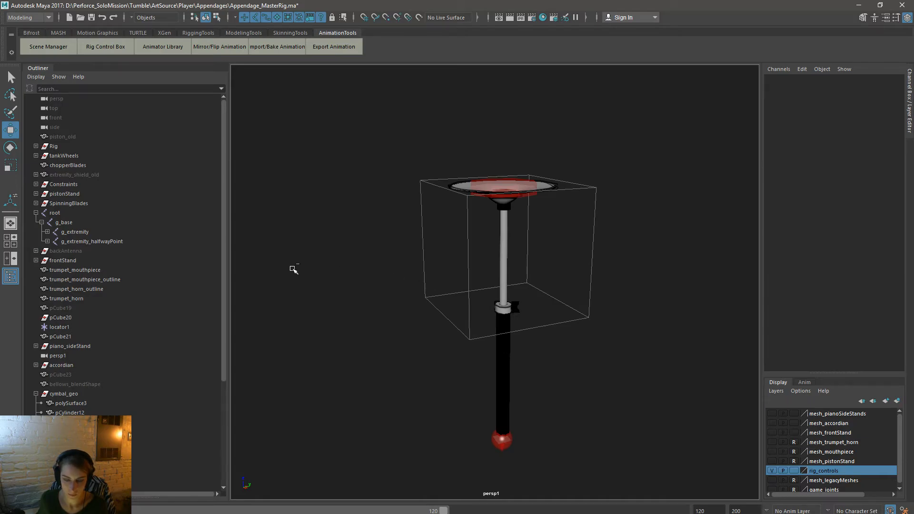
Step: Save the scene and retract the cymbal stand by setting extremity_control's Translate Z to 0
{"action": "key", "text": "w"}
{"action": "left_click", "coordinate": [507, 180]}
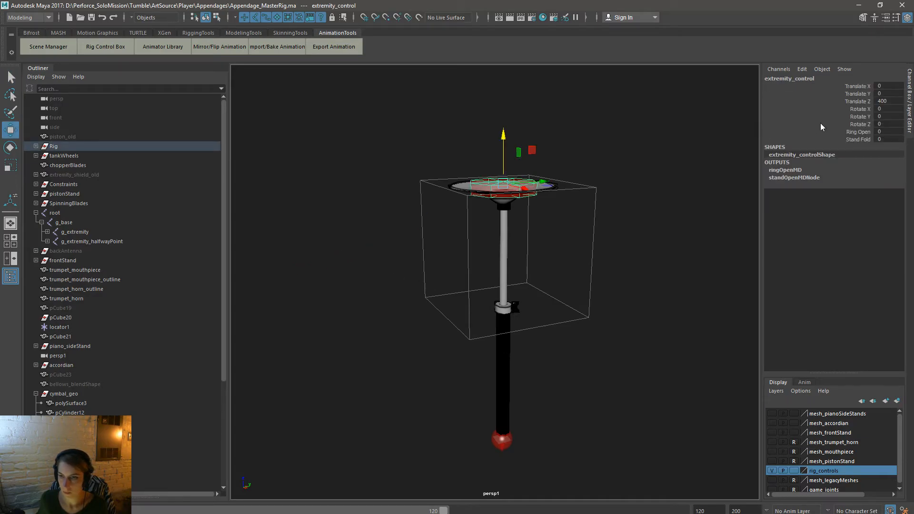
{"action": "double_click", "coordinate": [886, 101]}
{"action": "type", "text": "0"}
{"action": "key", "text": "Return"}
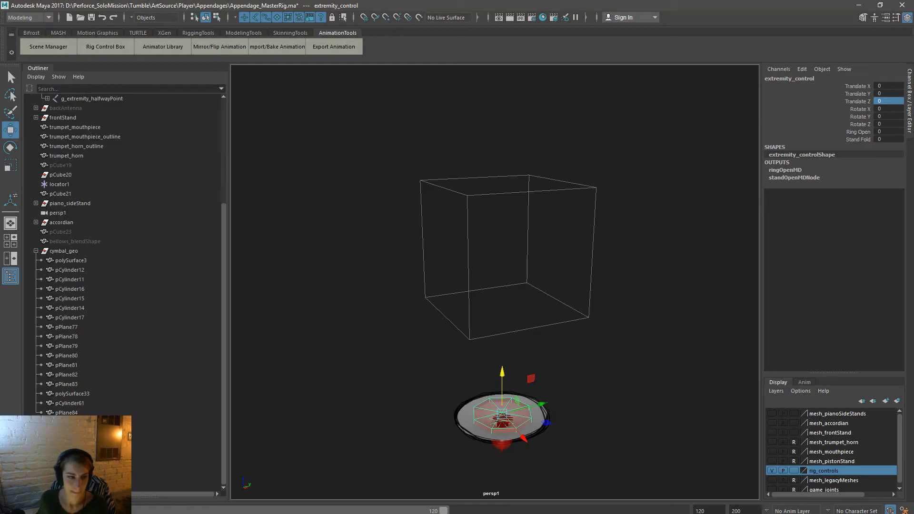
Step: Select all meshes under cymbal_geo together with the root, g_base and g_extremity joints
{"action": "left_click", "coordinate": [70, 451]}
{"action": "left_click", "coordinate": [76, 261], "text": "shift"}
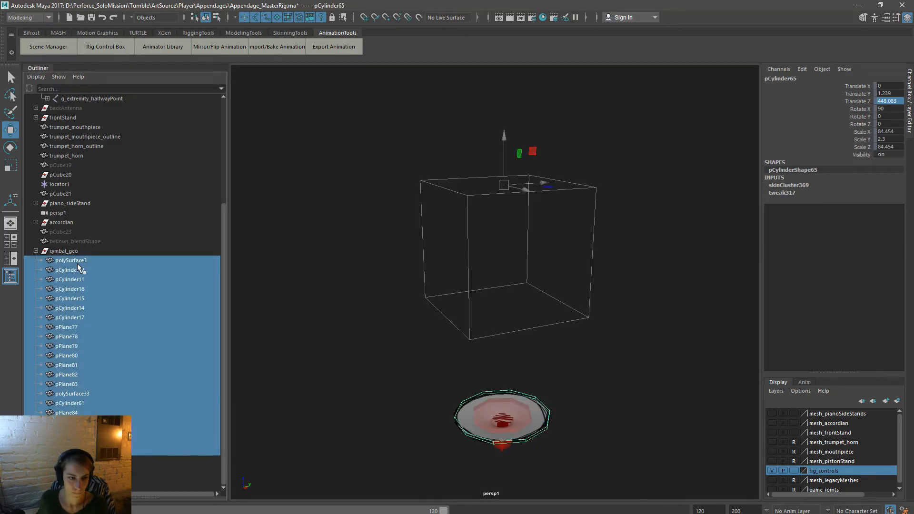
{"action": "scroll", "coordinate": [85, 389], "scroll_direction": "up", "scroll_amount": 5}
{"action": "left_click", "coordinate": [76, 232]}
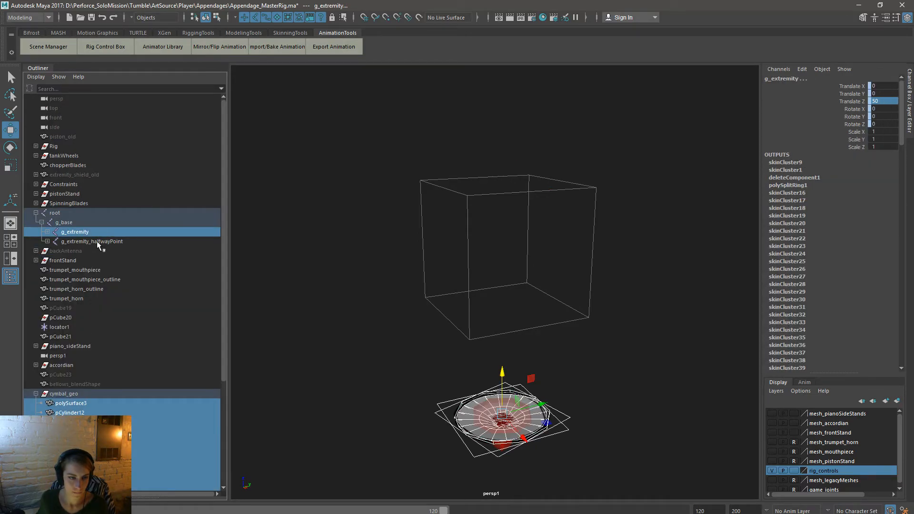
{"action": "left_click", "coordinate": [76, 213]}
Step: Export the selection as FBX, replacing Appendage_Drummer_Cymbal.fbx, and switch to the Unreal level editor
{"action": "key", "text": "space"}
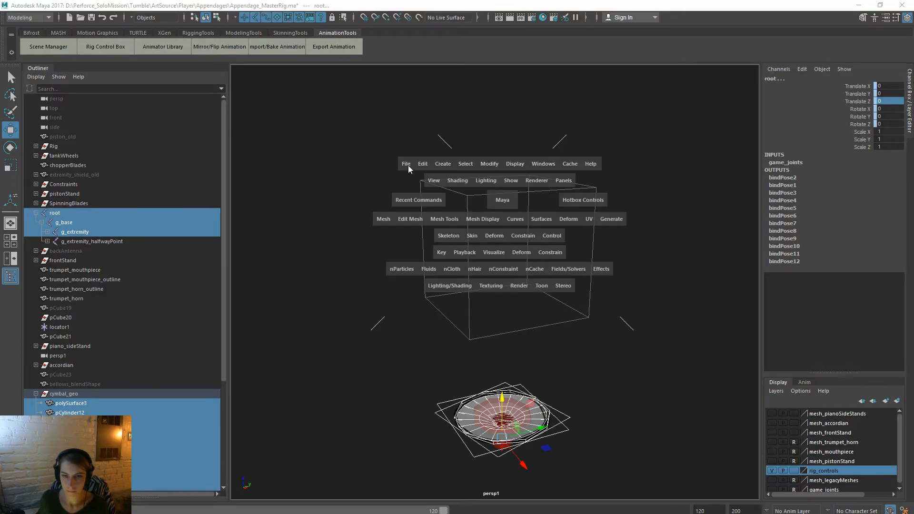
{"action": "left_click_drag", "start_coordinate": [407, 165], "coordinate": [474, 290]}
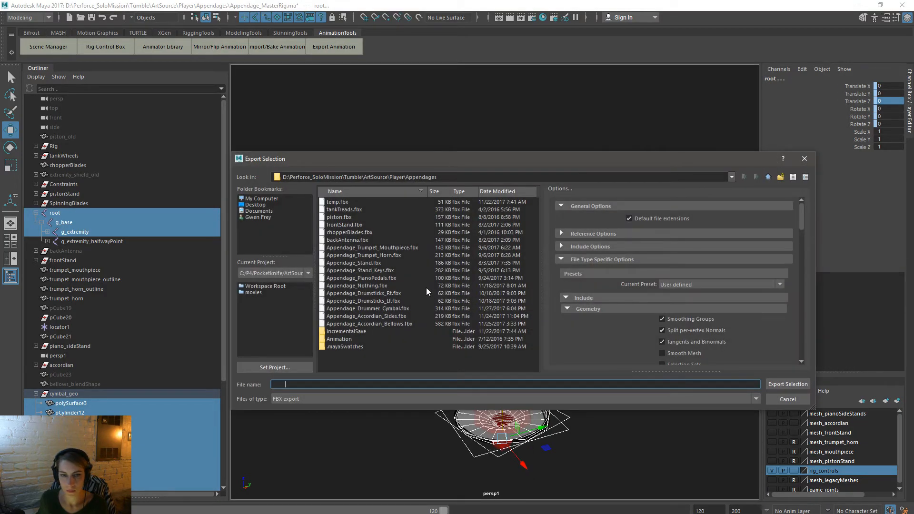
{"action": "double_click", "coordinate": [397, 317]}
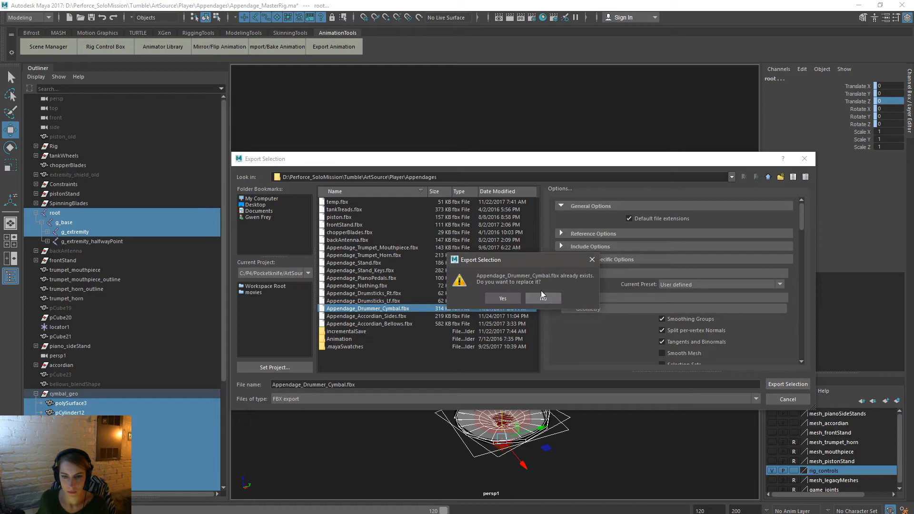
{"action": "left_click", "coordinate": [503, 299]}
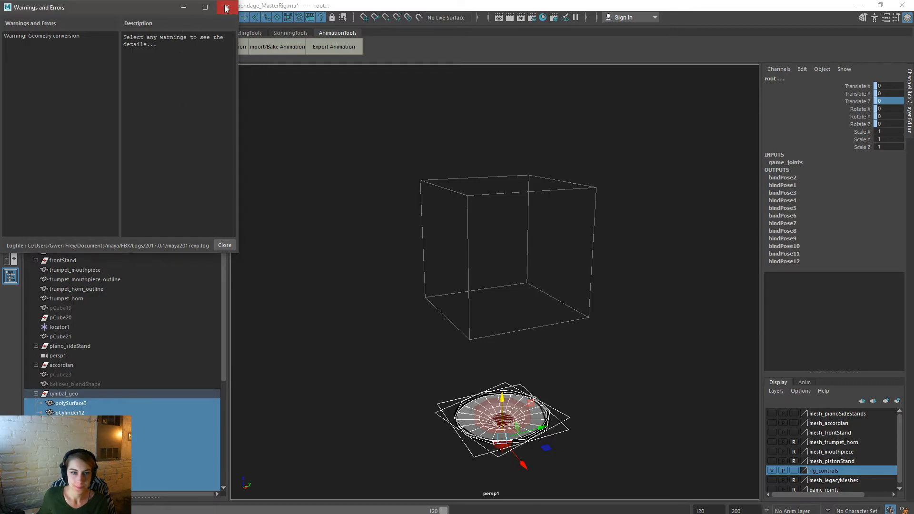
{"action": "left_click", "coordinate": [184, 7]}
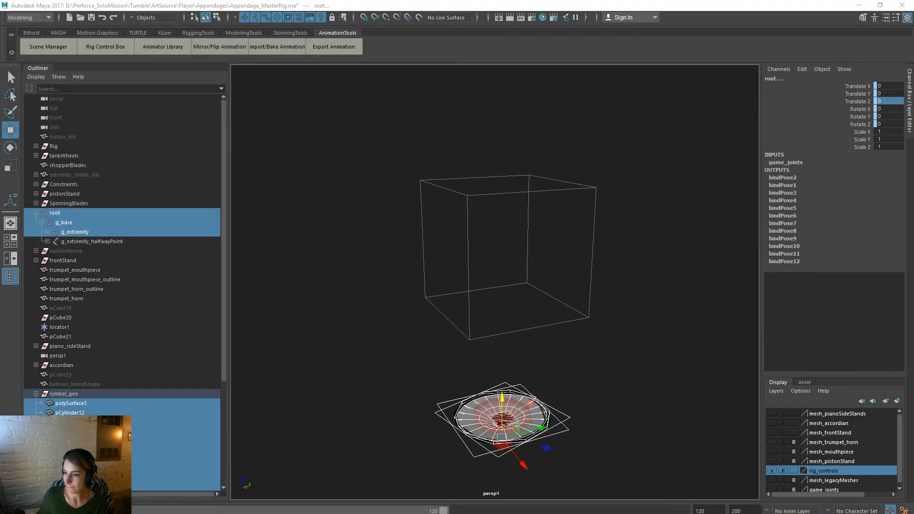
{"action": "key", "text": "alt+Tab"}
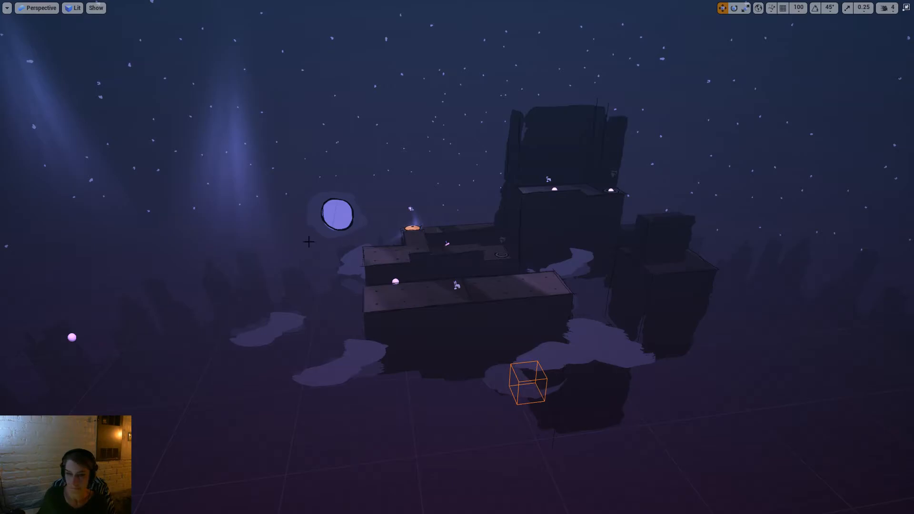
Step: Restore the level viewport from its immersive view to the normal editor layout and browse the contents of the Materials folder
{"action": "left_click", "coordinate": [906, 7]}
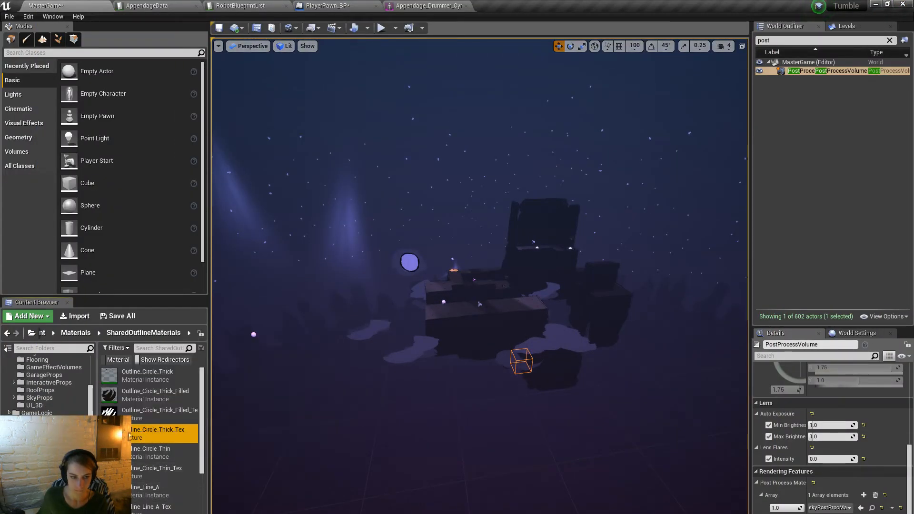
{"action": "left_click", "coordinate": [52, 451]}
{"action": "scroll", "coordinate": [138, 461], "scroll_direction": "down", "scroll_amount": 5}
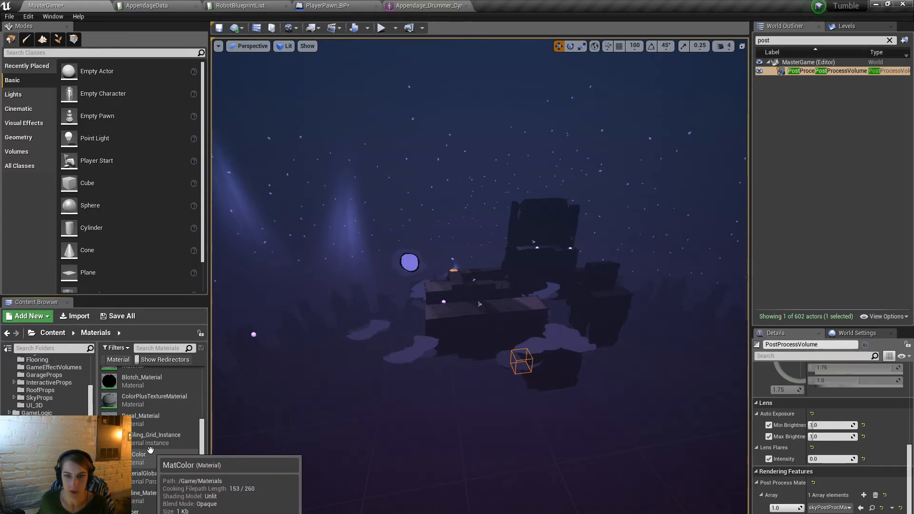
{"action": "scroll", "coordinate": [151, 450], "scroll_direction": "up", "scroll_amount": 5}
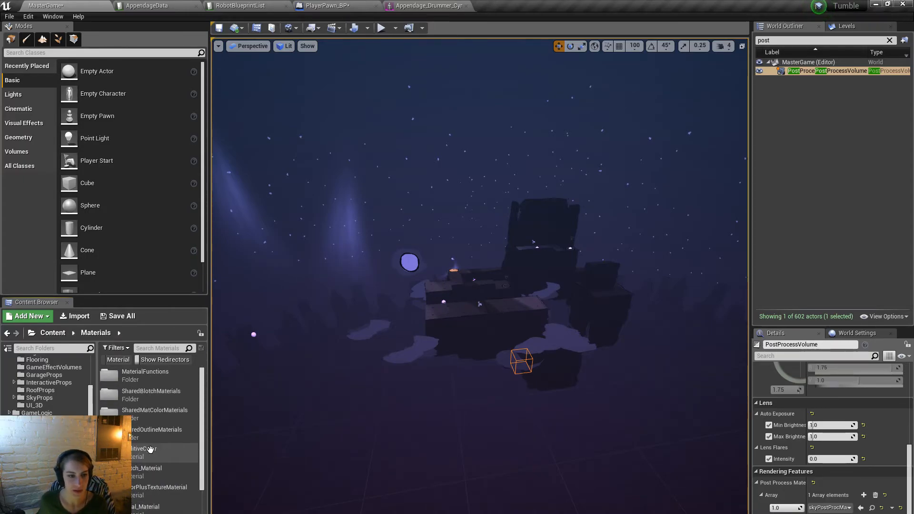
{"action": "mouse_move", "coordinate": [324, 419]}
{"action": "right_mouse_down"}
{"action": "mouse_move", "coordinate": [336, 423]}
{"action": "mouse_move", "coordinate": [339, 410]}
{"action": "right_mouse_up"}
{"action": "key", "text": "w"}
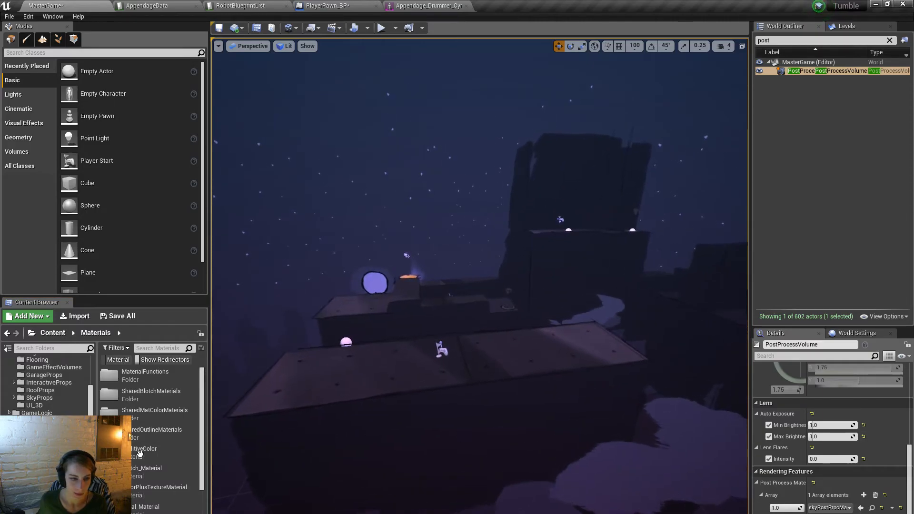
Step: Reimport the Appendage_Drummer_Cymbal skeletal mesh from the Player/Appendages/Art/Meshes folder
{"action": "double_click", "coordinate": [129, 435]}
{"action": "left_click", "coordinate": [44, 455]}
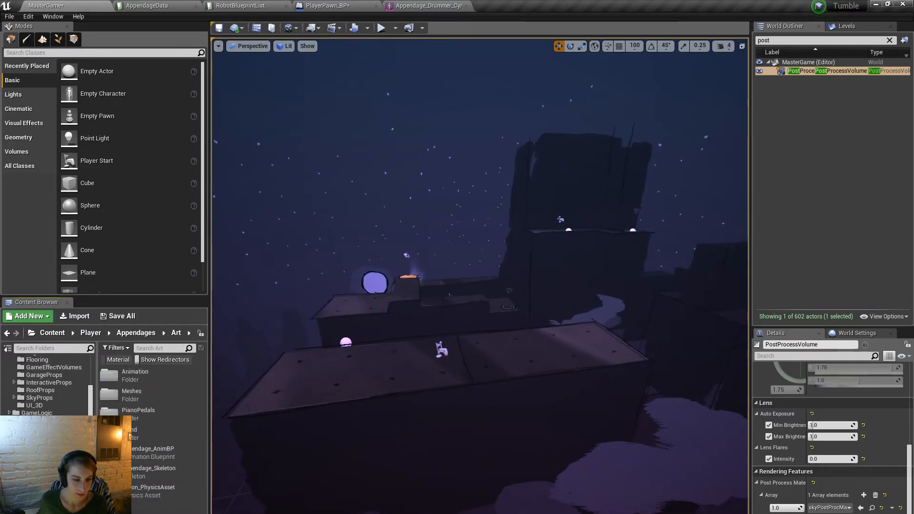
{"action": "double_click", "coordinate": [178, 392]}
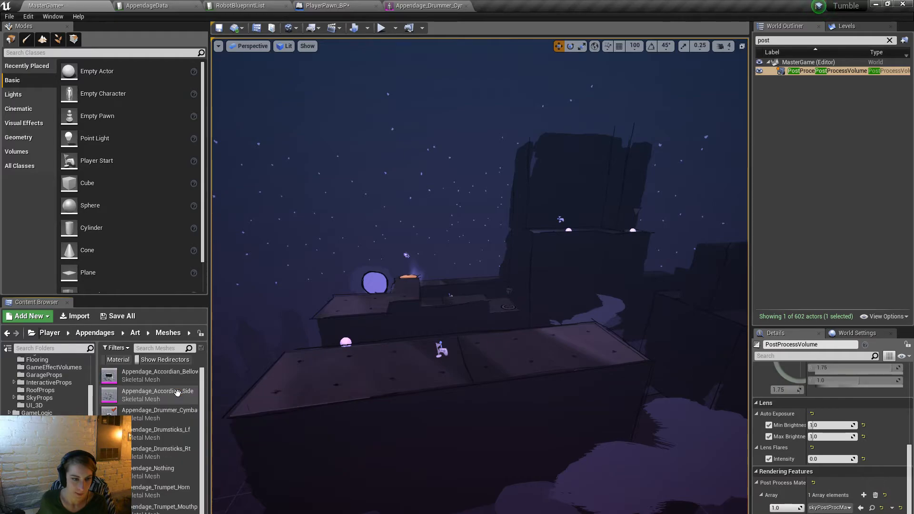
{"action": "right_click", "coordinate": [168, 412]}
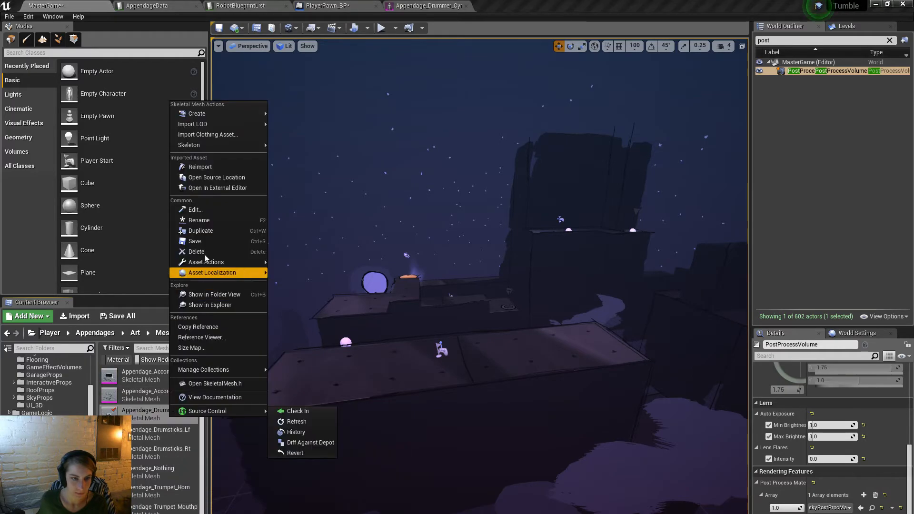
{"action": "left_click", "coordinate": [214, 168]}
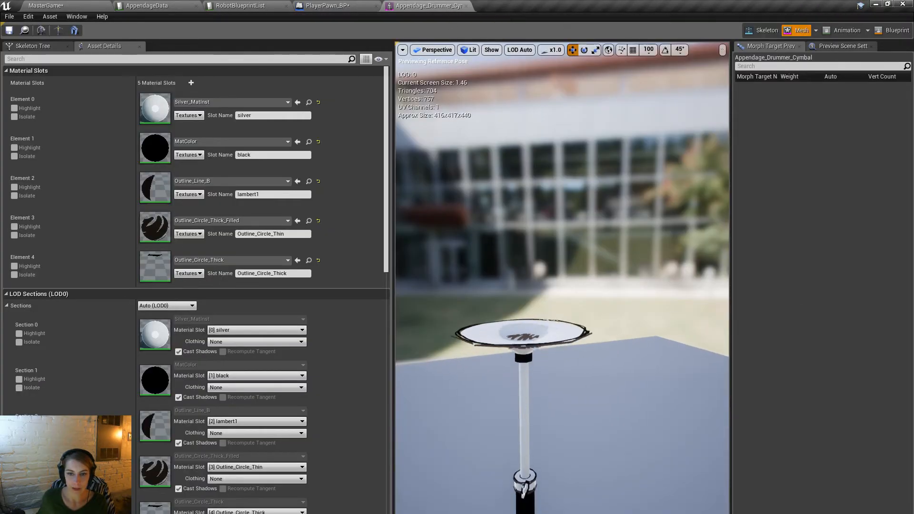
Step: Examine the drummer cymbal mesh and its stand from several distances, checking the outlines around the disc and the collar
{"action": "middle_click_drag", "start_coordinate": [561, 286], "coordinate": [549, 267]}
{"action": "mouse_move", "coordinate": [548, 267]}
{"action": "right_mouse_down"}
{"action": "mouse_move", "coordinate": [652, 269]}
{"action": "mouse_move", "coordinate": [561, 266]}
{"action": "right_mouse_up"}
{"action": "key", "text": "a"}
{"action": "middle_click_drag", "start_coordinate": [561, 267], "coordinate": [524, 164]}
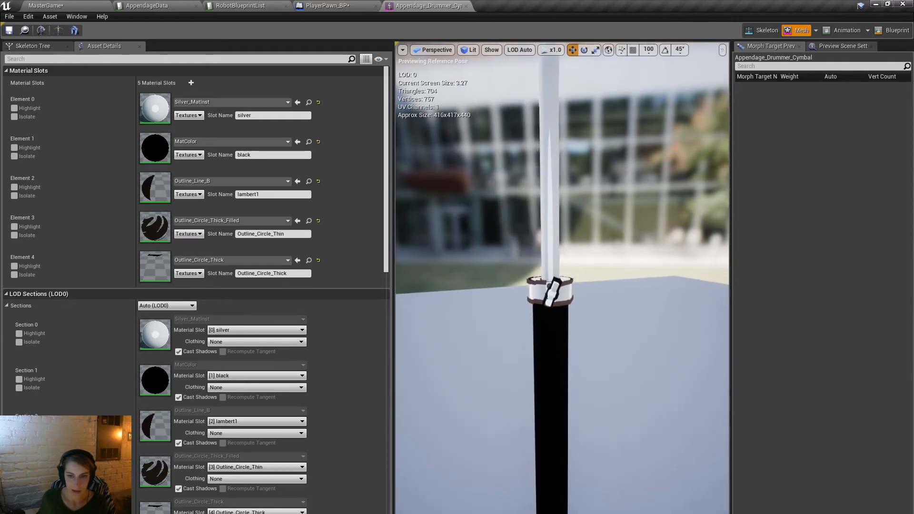
{"action": "scroll", "coordinate": [562, 278], "scroll_direction": "down", "scroll_amount": 4}
{"action": "scroll", "coordinate": [561, 277], "scroll_direction": "down", "scroll_amount": 1}
{"action": "middle_click_drag", "start_coordinate": [561, 278], "coordinate": [561, 186]}
{"action": "middle_click_drag", "start_coordinate": [498, 317], "coordinate": [481, 185]}
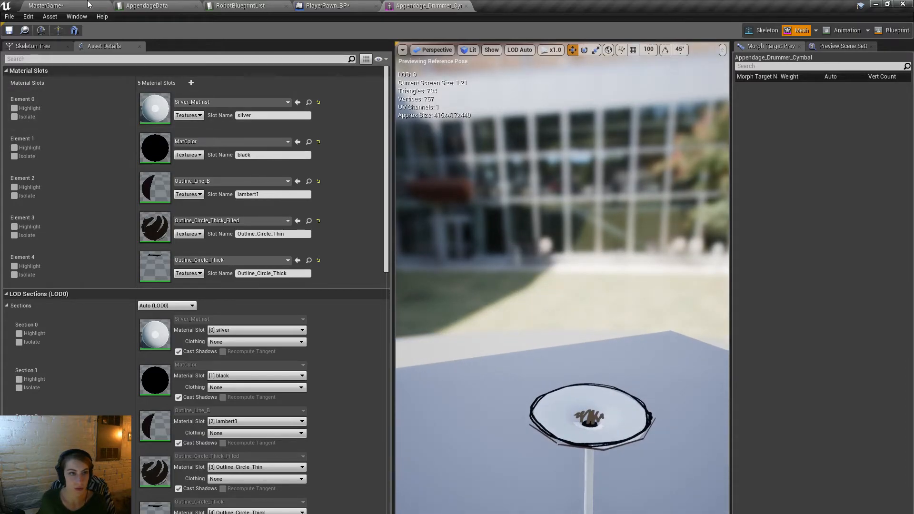
Step: Playtest the MasterGame level full-screen, compiling the modified blueprints first, and launch one of the Opening puzzles
{"action": "left_click", "coordinate": [64, 6]}
{"action": "left_click", "coordinate": [381, 27]}
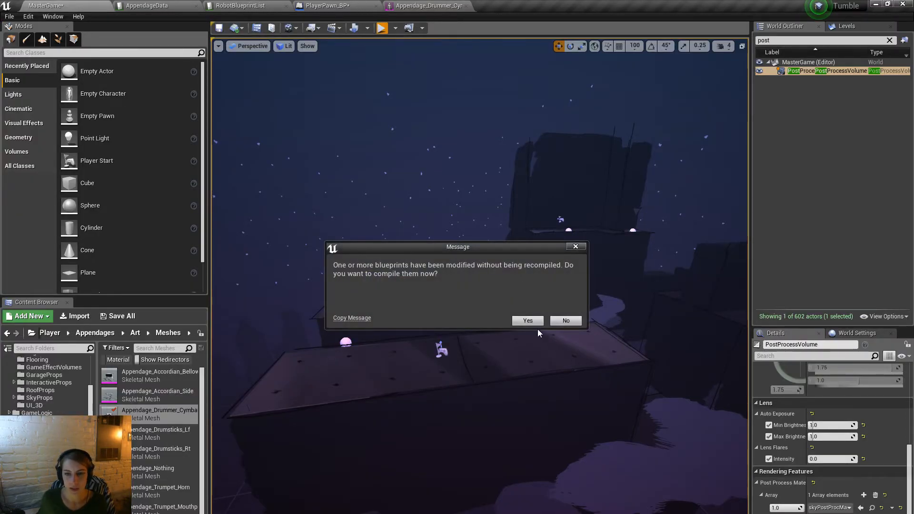
{"action": "left_click", "coordinate": [526, 320]}
{"action": "key", "text": "F11"}
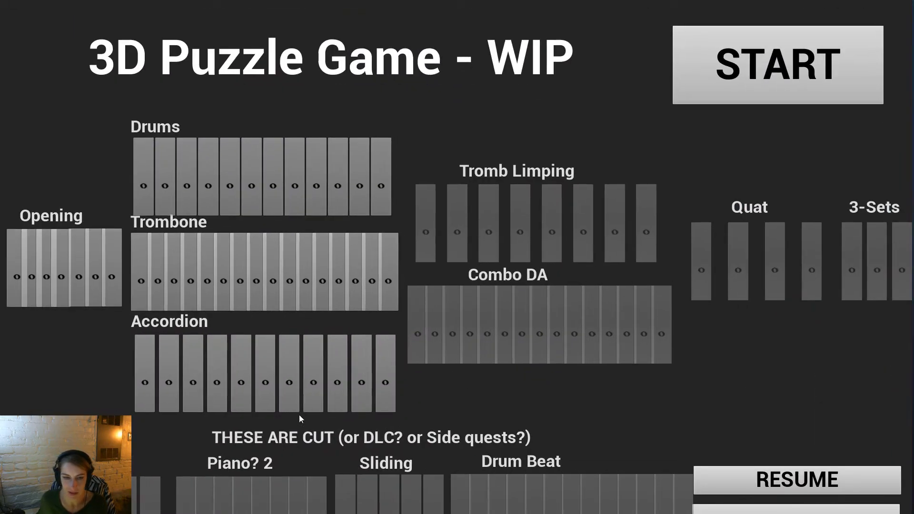
{"action": "left_click", "coordinate": [81, 290]}
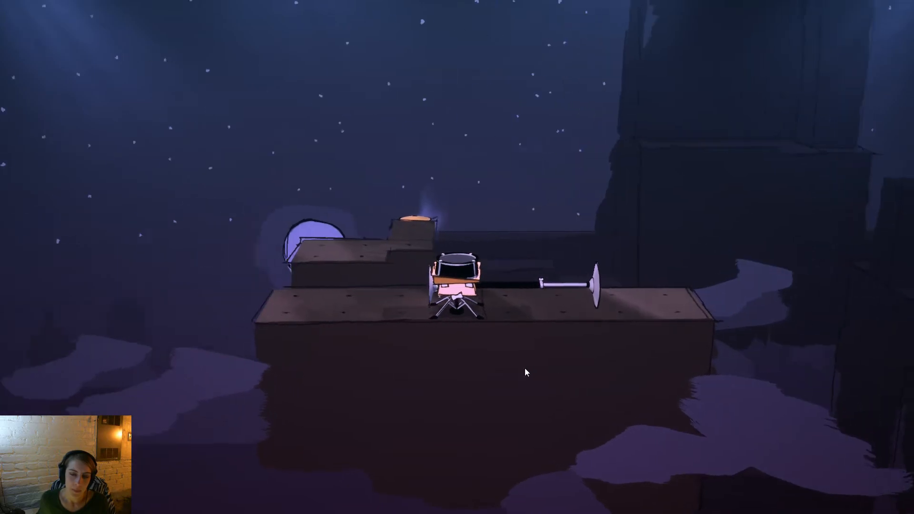
Step: Orbit the game camera around the drummer and move it on the platform to inspect its cymbal arm in play
{"action": "left_click_drag", "start_coordinate": [492, 381], "coordinate": [119, 443]}
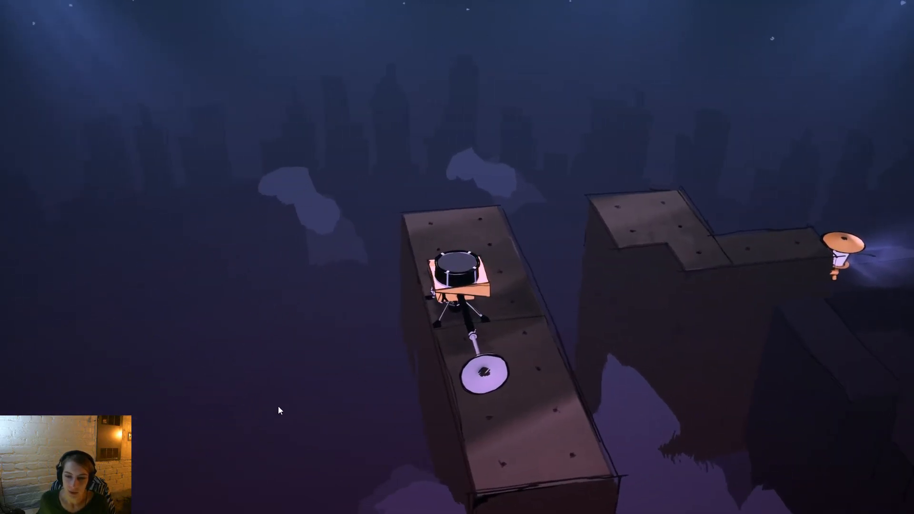
{"action": "left_click_drag", "start_coordinate": [278, 406], "coordinate": [114, 283]}
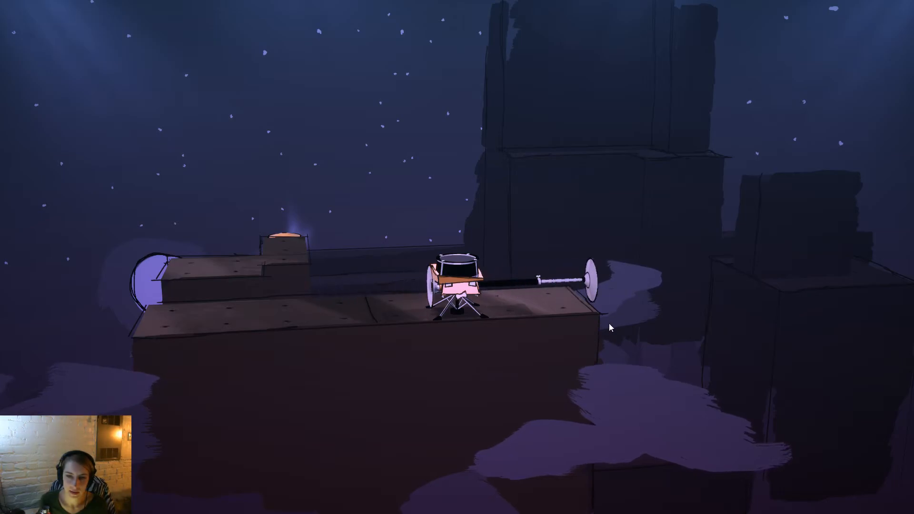
{"action": "left_click_drag", "start_coordinate": [654, 350], "coordinate": [309, 391]}
{"action": "left_click_drag", "start_coordinate": [19, 435], "coordinate": [451, 457]}
{"action": "key", "text": "d"}
{"action": "key", "text": "a"}
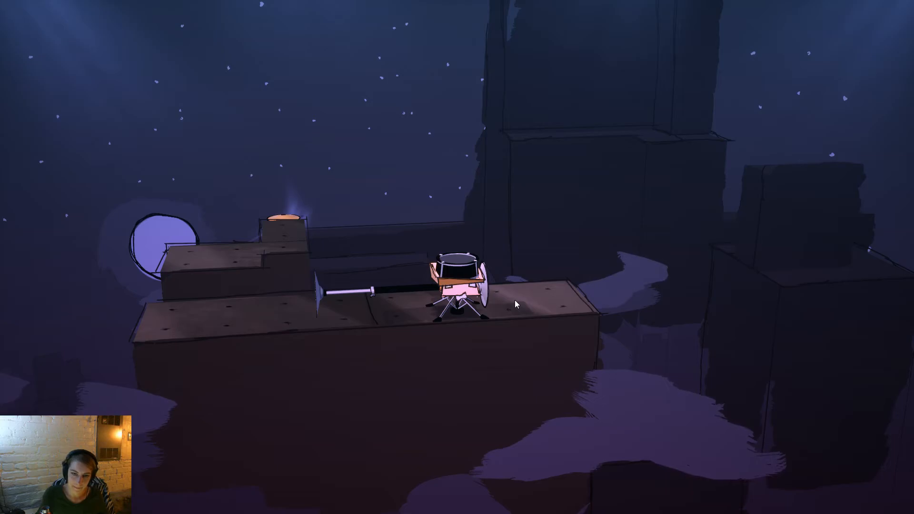
Step: View the flipped drummer and cymbal from more camera angles, then end the playtest and leave the full-screen view
{"action": "left_click_drag", "start_coordinate": [414, 350], "coordinate": [501, 364]}
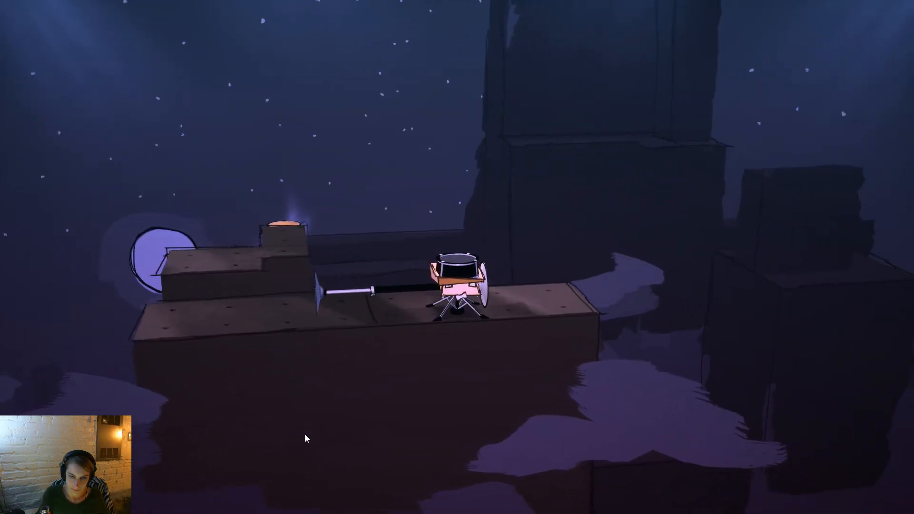
{"action": "left_click_drag", "start_coordinate": [305, 434], "coordinate": [716, 453]}
{"action": "left_click_drag", "start_coordinate": [361, 468], "coordinate": [146, 423]}
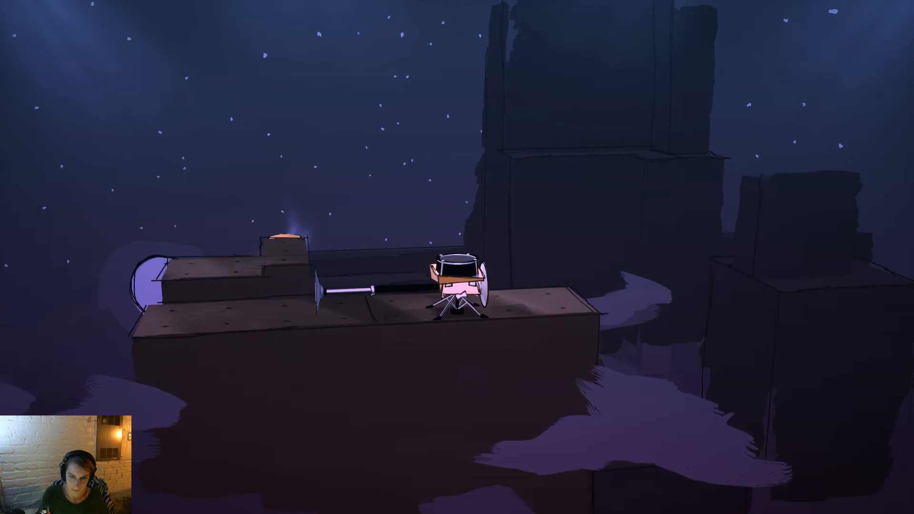
{"action": "left_click_drag", "start_coordinate": [181, 448], "coordinate": [485, 279]}
{"action": "left_click_drag", "start_coordinate": [558, 402], "coordinate": [747, 431]}
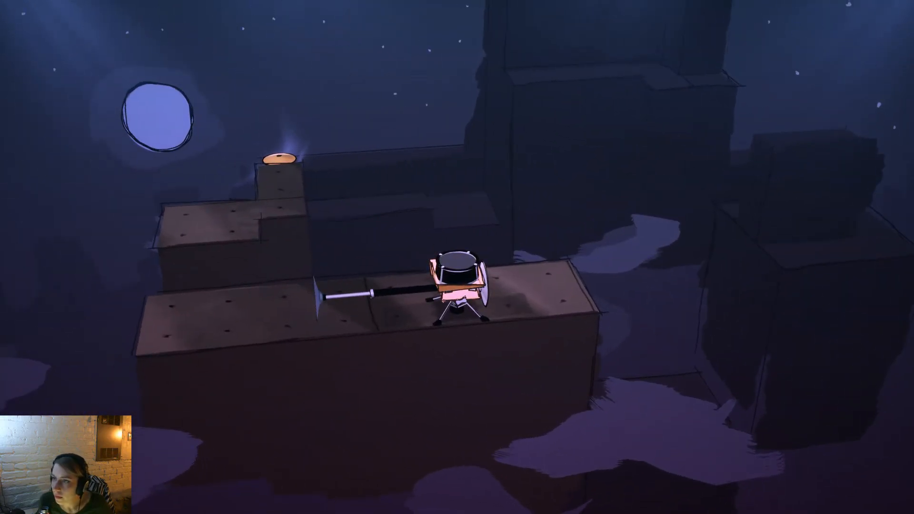
{"action": "key", "text": "Escape"}
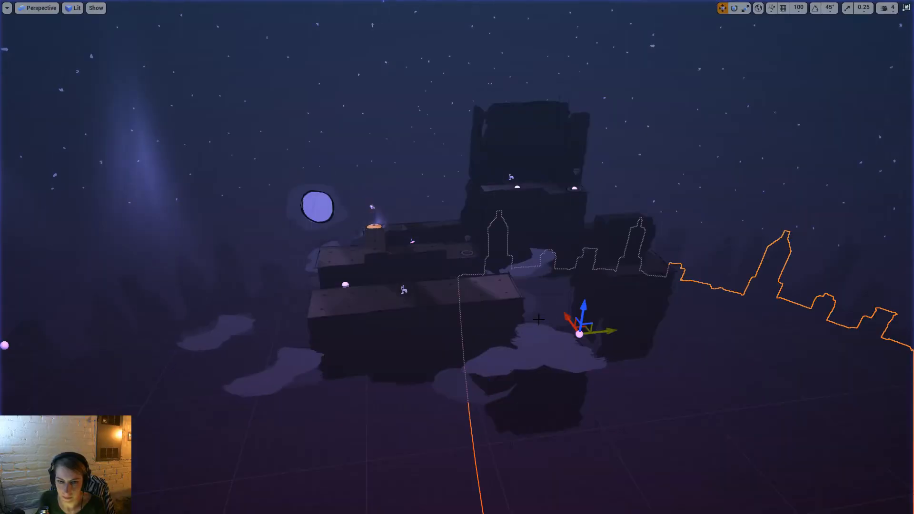
{"action": "left_click", "coordinate": [906, 7]}
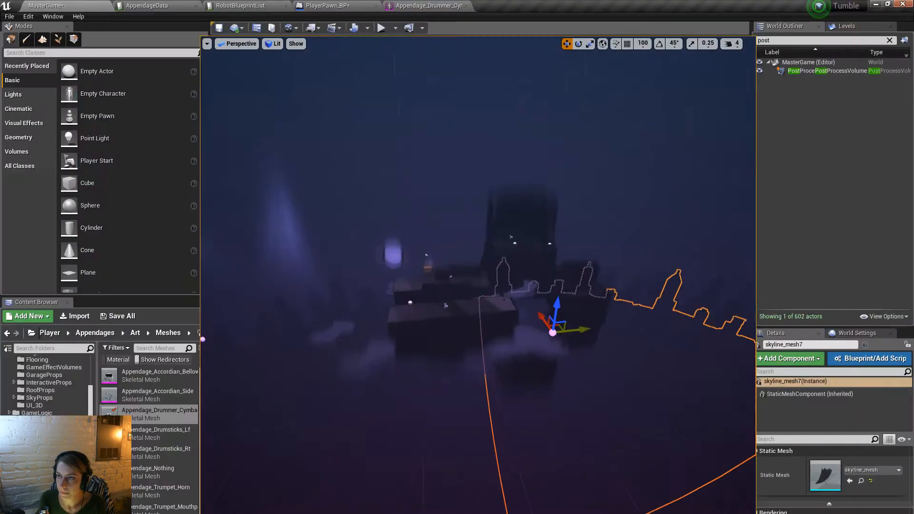
Step: Assign the Outline_Circle_Thin material to Element 1 of the Body_Drummer mesh and inspect the drum's rim
{"action": "left_click", "coordinate": [506, 6]}
{"action": "middle_click_drag", "start_coordinate": [628, 190], "coordinate": [629, 143]}
{"action": "right_click_drag", "start_coordinate": [561, 276], "coordinate": [562, 338]}
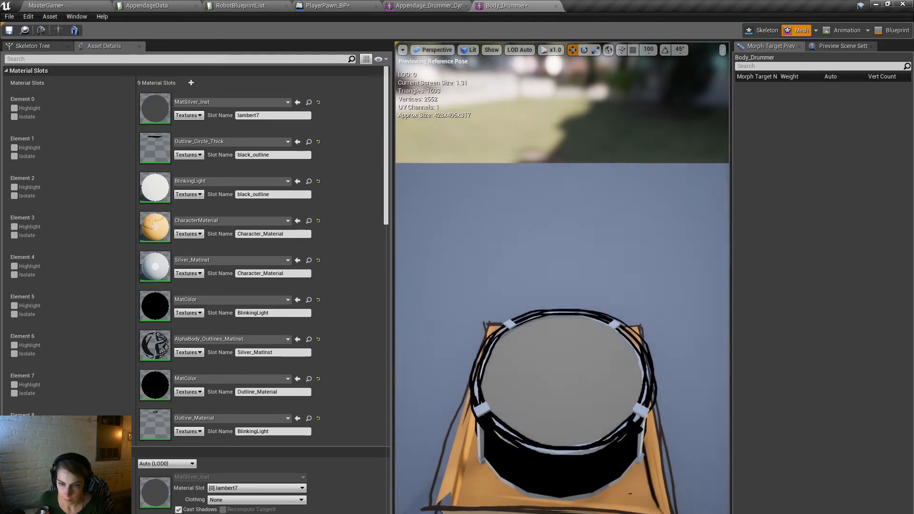
{"action": "left_click", "coordinate": [267, 144]}
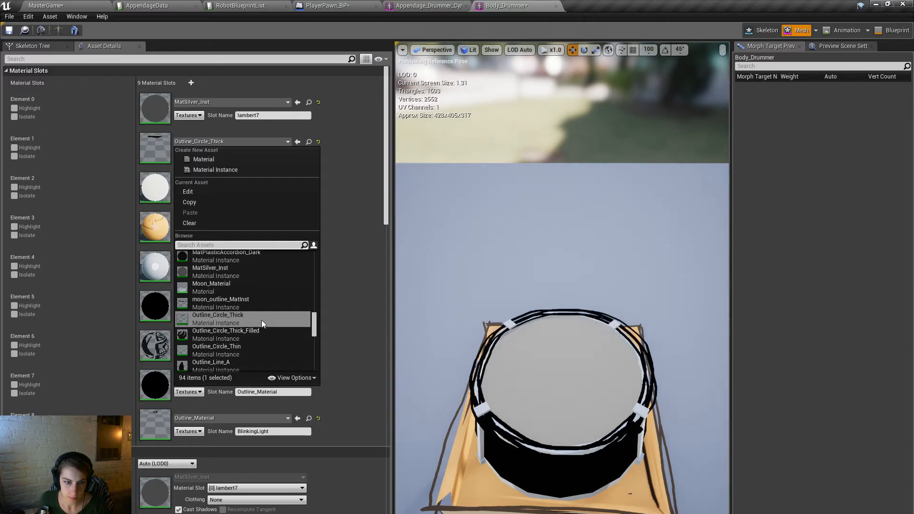
{"action": "left_click", "coordinate": [261, 351]}
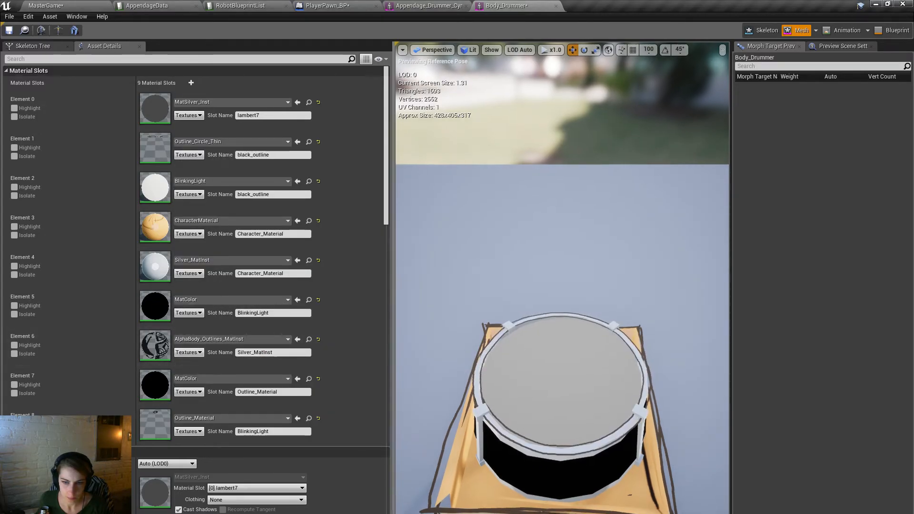
{"action": "middle_click_drag", "start_coordinate": [562, 285], "coordinate": [557, 304]}
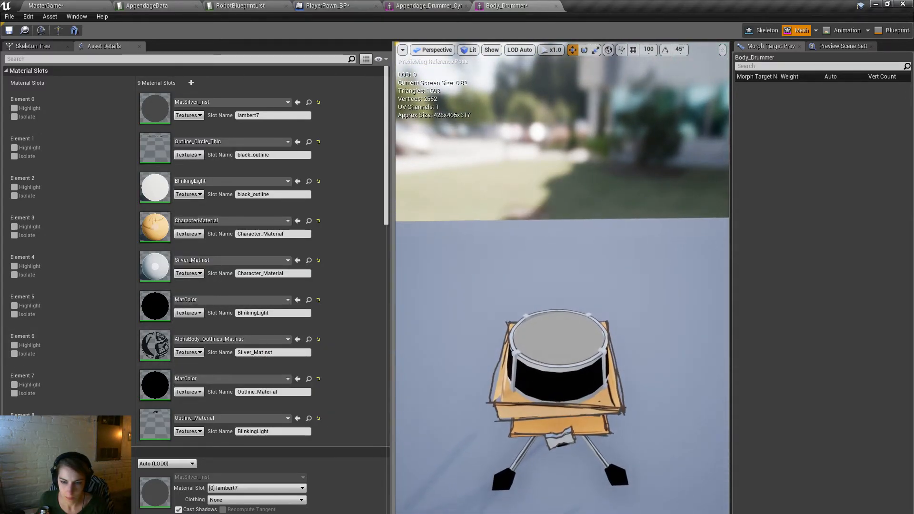
{"action": "right_click_drag", "start_coordinate": [558, 304], "coordinate": [578, 286]}
{"action": "middle_click_drag", "start_coordinate": [562, 286], "coordinate": [561, 320]}
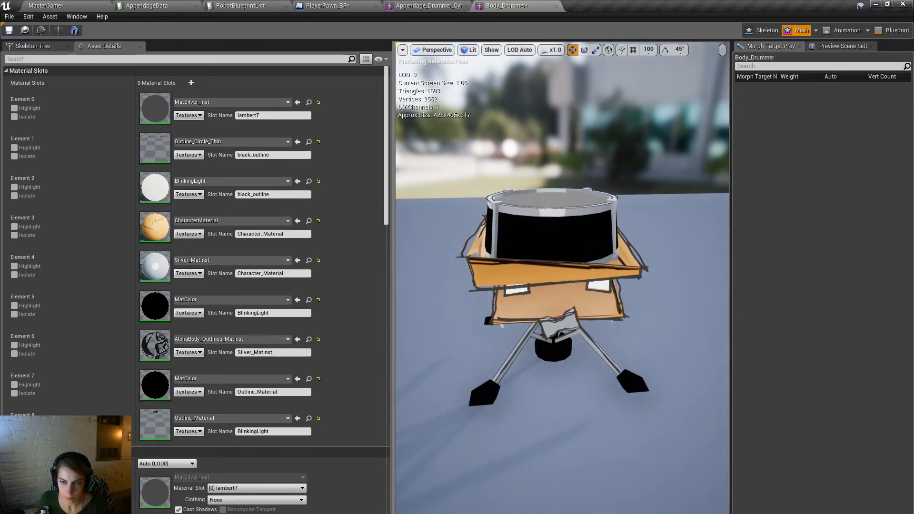
Step: Playtest the level again with the blueprints compiled, launch an Opening puzzle, check the drum's outline in game and end the session
{"action": "left_click", "coordinate": [60, 6]}
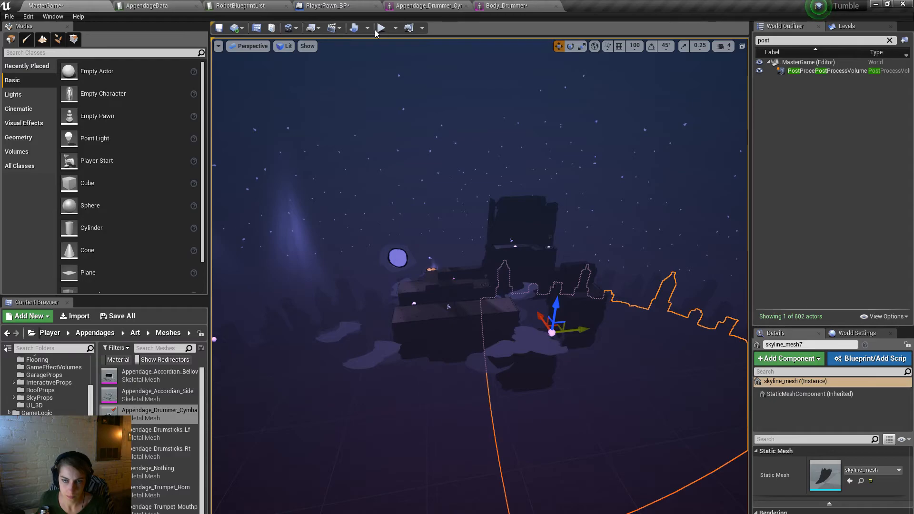
{"action": "left_click", "coordinate": [382, 30]}
{"action": "left_click", "coordinate": [526, 317]}
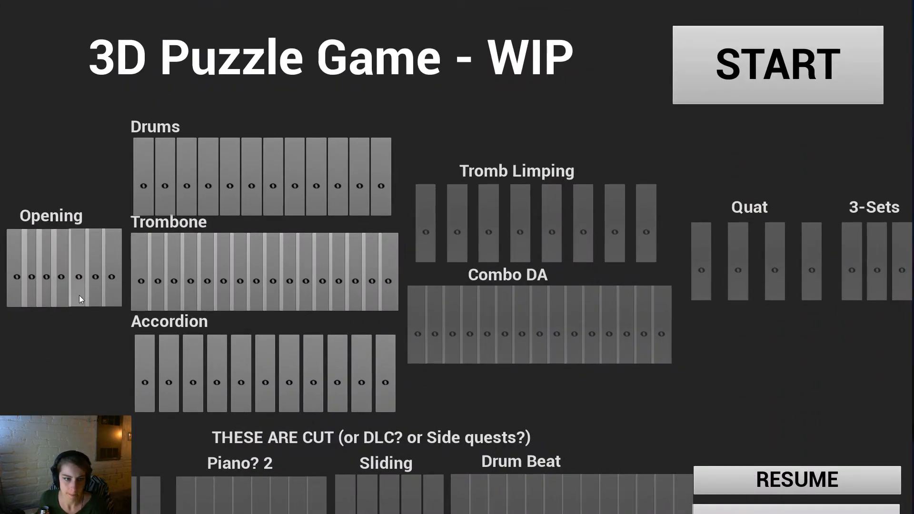
{"action": "left_click", "coordinate": [103, 299]}
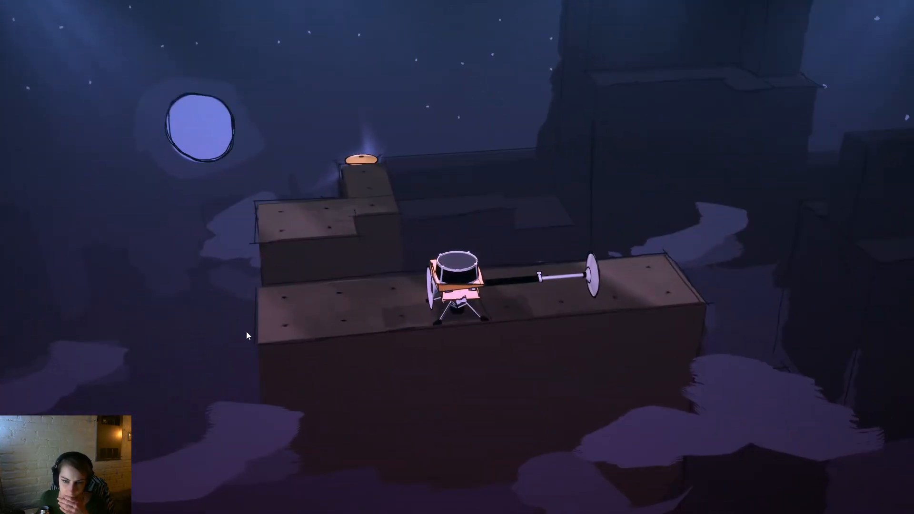
{"action": "left_click_drag", "start_coordinate": [352, 419], "coordinate": [442, 427]}
{"action": "scroll", "coordinate": [441, 427], "scroll_direction": "down", "scroll_amount": 3}
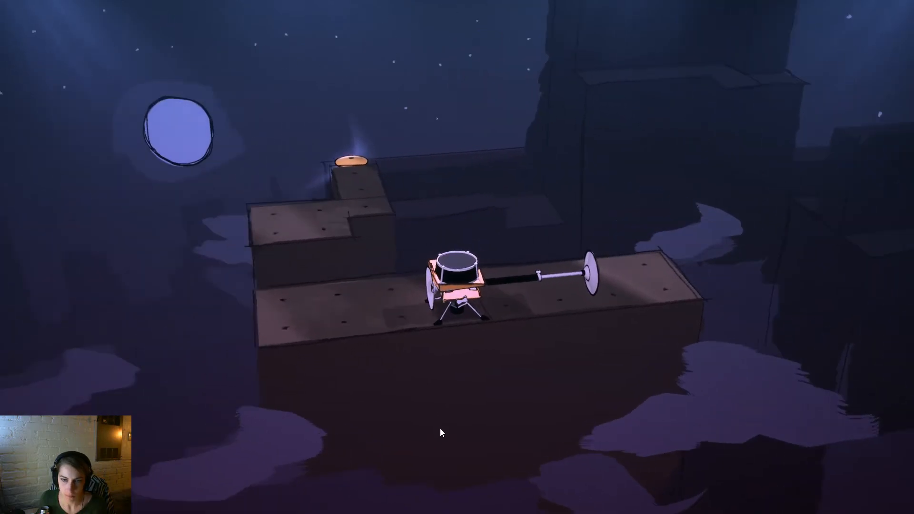
{"action": "key", "text": "Escape"}
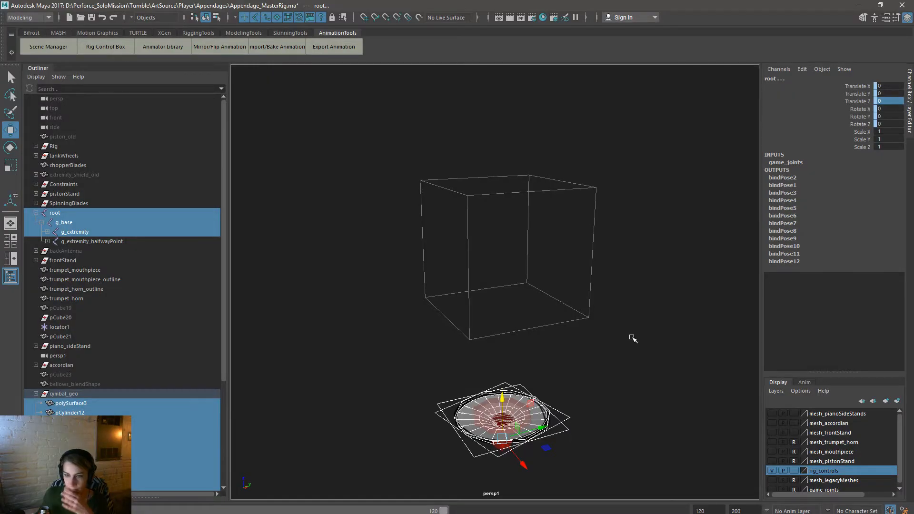
Step: Switch to Maya, clear the selection and open the scene Body_Drummer.ma from the Player\Bodies folder
{"action": "left_click", "coordinate": [648, 270]}
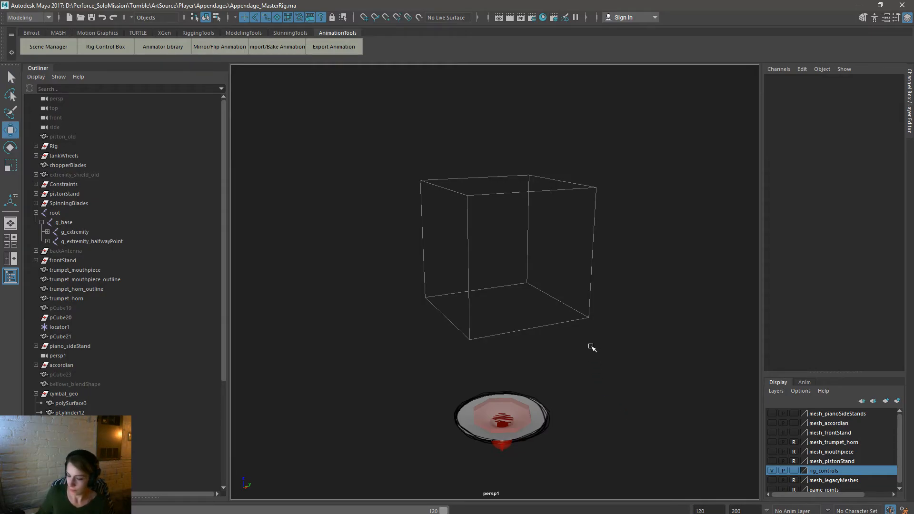
{"action": "key", "text": "ctrl+o"}
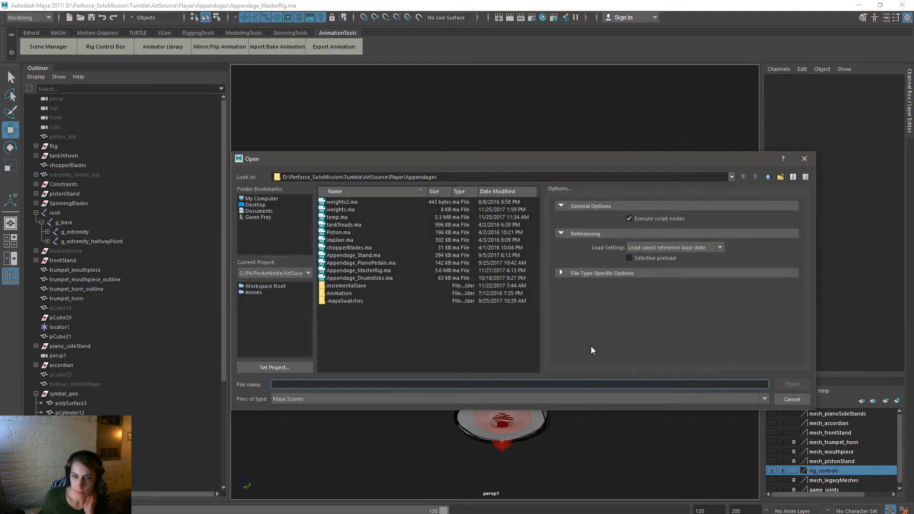
{"action": "left_click", "coordinate": [768, 177]}
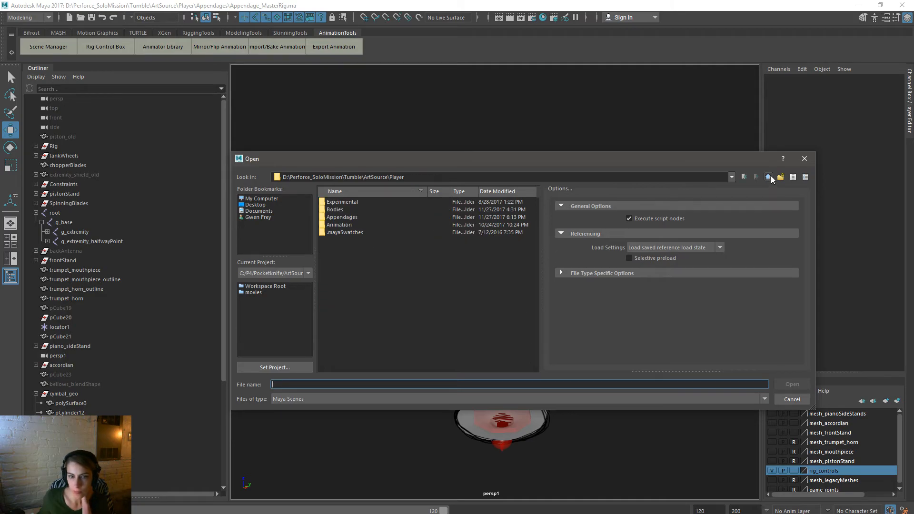
{"action": "double_click", "coordinate": [352, 210]}
{"action": "left_click", "coordinate": [370, 317]}
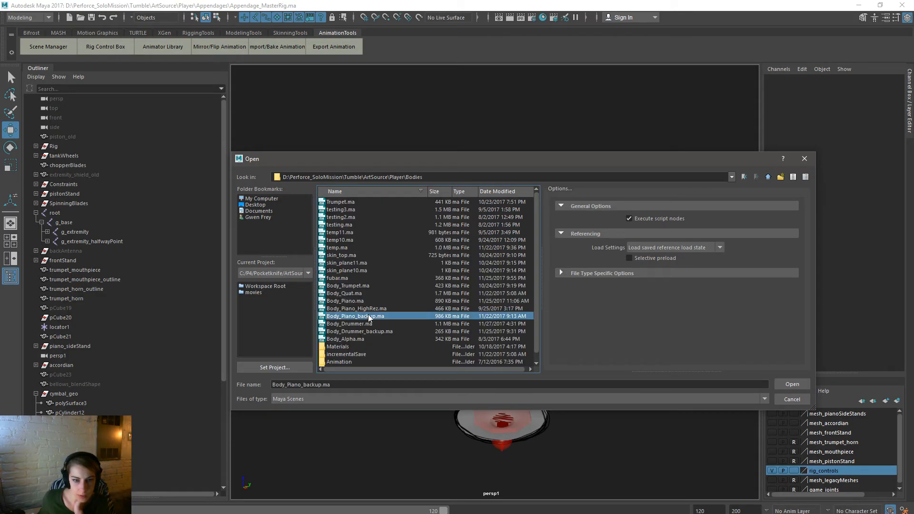
{"action": "double_click", "coordinate": [370, 324]}
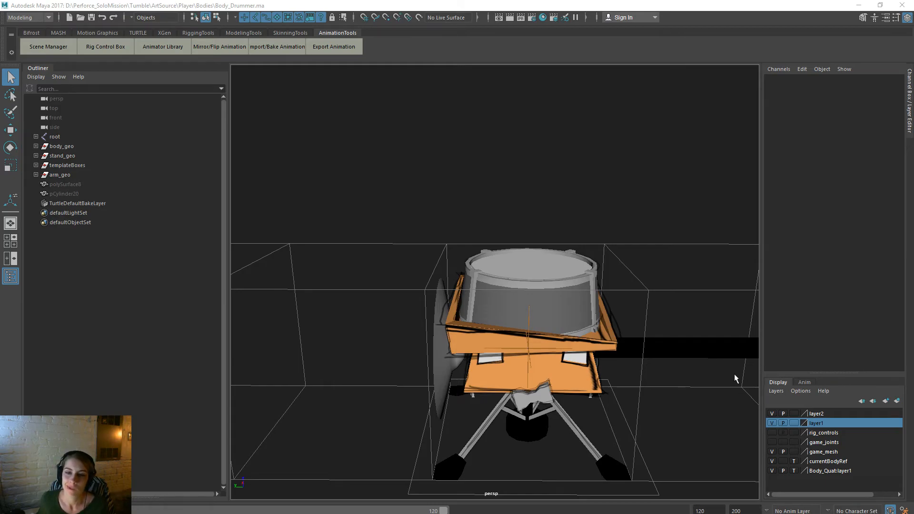
Step: Examine the drummer body from all sides, focusing on the drum, the orange tray and its outline planes
{"action": "right_click_drag", "start_coordinate": [446, 316], "coordinate": [497, 322], "text": "alt"}
{"action": "middle_click_drag", "start_coordinate": [578, 378], "coordinate": [558, 366], "text": "alt"}
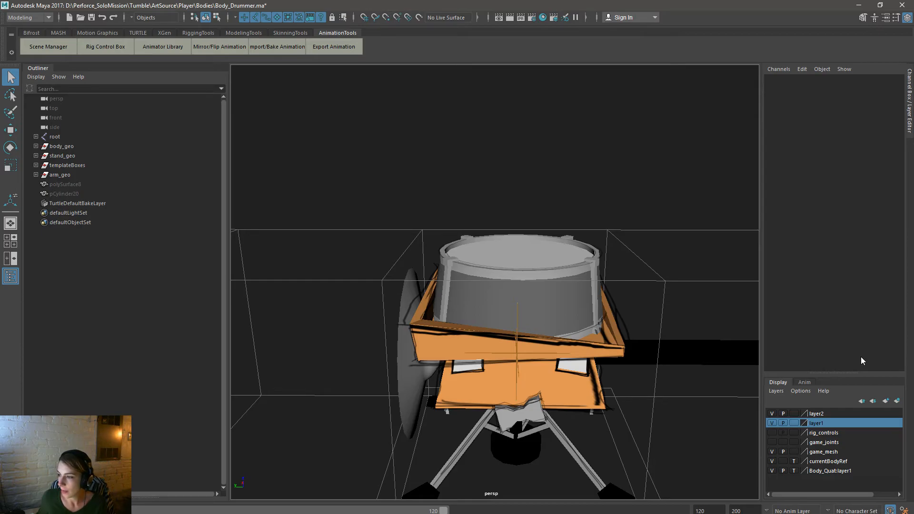
{"action": "left_click_drag", "start_coordinate": [474, 285], "coordinate": [417, 346], "text": "alt"}
{"action": "right_click_drag", "start_coordinate": [417, 346], "coordinate": [643, 468], "text": "alt"}
{"action": "left_click_drag", "start_coordinate": [589, 445], "coordinate": [600, 429], "text": "alt"}
{"action": "right_click_drag", "start_coordinate": [599, 429], "coordinate": [326, 316], "text": "alt"}
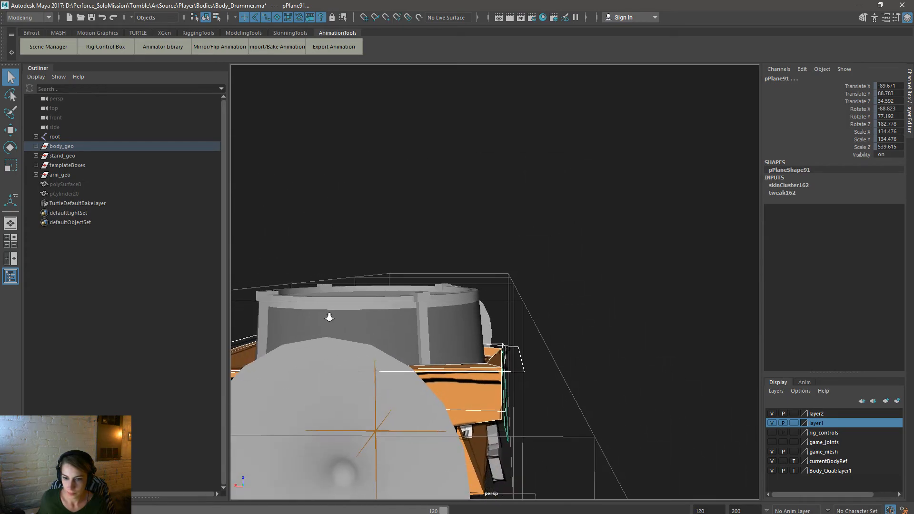
{"action": "left_click_drag", "start_coordinate": [327, 316], "coordinate": [544, 383], "text": "alt"}
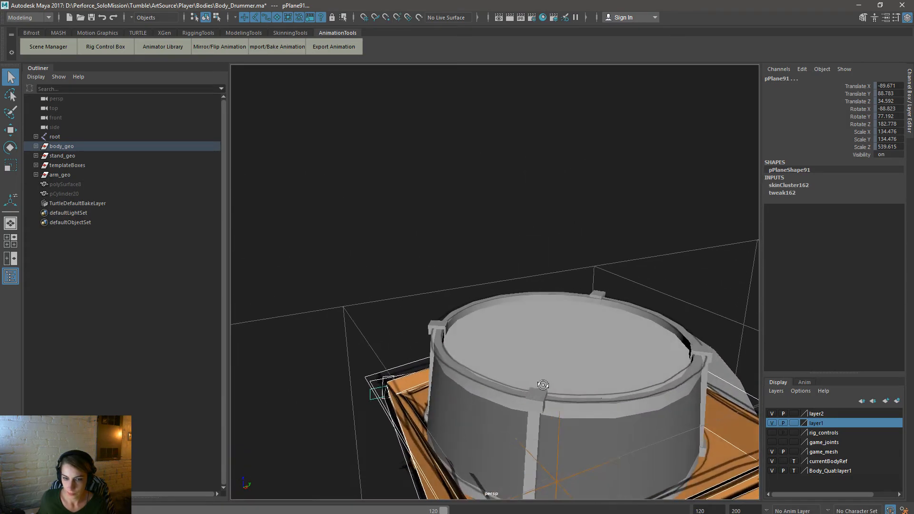
{"action": "middle_click_drag", "start_coordinate": [544, 384], "coordinate": [603, 321], "text": "alt"}
{"action": "right_click_drag", "start_coordinate": [529, 321], "coordinate": [734, 422], "text": "alt"}
{"action": "left_click_drag", "start_coordinate": [734, 423], "coordinate": [631, 399], "text": "alt"}
Step: Try to move the inner corner vertex of the orange tray upward in vertex mode, and undo the move
{"action": "right_click_drag", "start_coordinate": [558, 299], "coordinate": [516, 303]}
{"action": "right_click_drag", "start_coordinate": [491, 386], "coordinate": [600, 446], "text": "alt"}
{"action": "middle_click_drag", "start_coordinate": [600, 447], "coordinate": [547, 313], "text": "alt"}
{"action": "right_click_drag", "start_coordinate": [455, 339], "coordinate": [498, 304], "text": "alt"}
{"action": "left_click", "coordinate": [493, 392]}
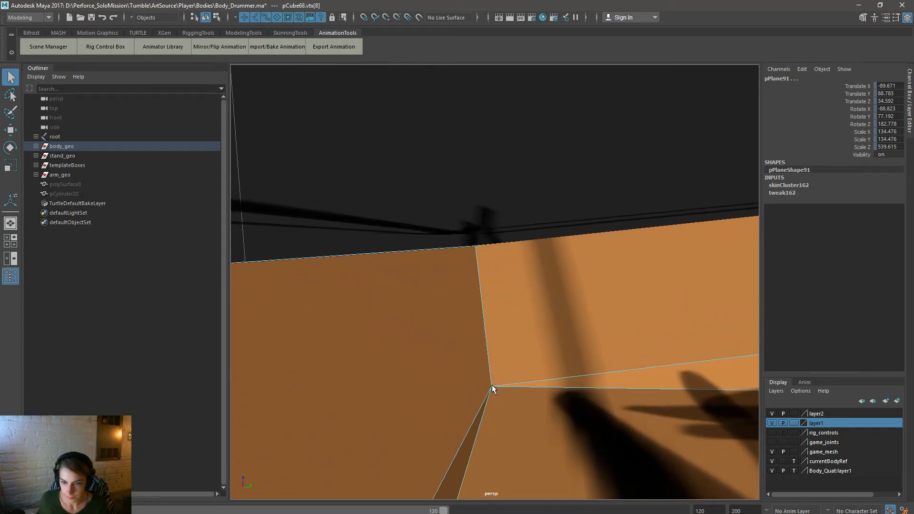
{"action": "key", "text": "w"}
{"action": "left_click_drag", "start_coordinate": [488, 346], "coordinate": [493, 316]}
{"action": "key", "text": "ctrl+z"}
Step: Cut new edges from corner to corner along the inner rim of the orange tray with the Multi-Cut tool
{"action": "right_click_drag", "start_coordinate": [493, 316], "coordinate": [316, 254], "text": "alt"}
{"action": "right_click_drag", "start_coordinate": [423, 350], "coordinate": [371, 320], "text": "alt"}
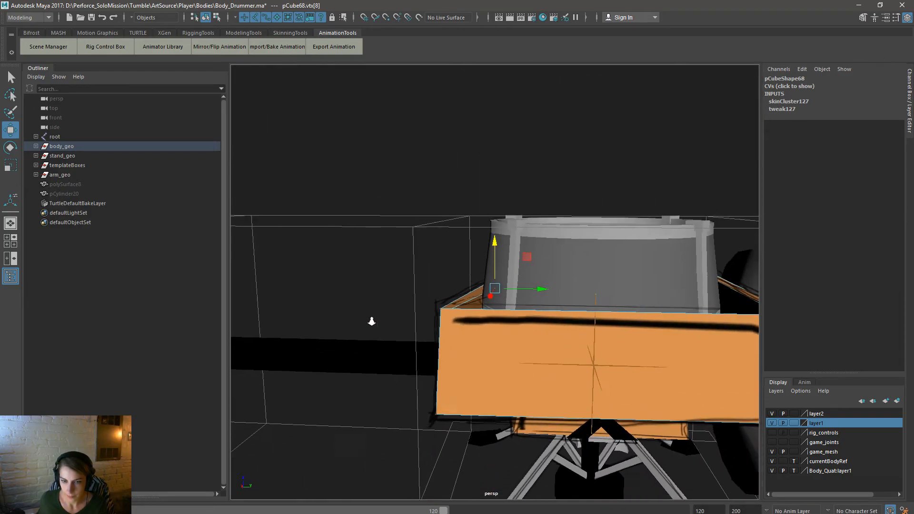
{"action": "mouse_move", "coordinate": [528, 314]}
{"action": "left_mouse_down", "text": "alt"}
{"action": "mouse_move", "coordinate": [493, 337]}
{"action": "mouse_move", "coordinate": [414, 349]}
{"action": "mouse_move", "coordinate": [419, 367]}
{"action": "mouse_move", "coordinate": [504, 350]}
{"action": "mouse_move", "coordinate": [589, 366]}
{"action": "mouse_move", "coordinate": [592, 349]}
{"action": "left_mouse_up", "text": "alt"}
{"action": "middle_click_drag", "start_coordinate": [495, 318], "coordinate": [495, 414], "text": "alt"}
{"action": "right_click_drag", "start_coordinate": [333, 317], "coordinate": [541, 369], "text": "alt"}
{"action": "key", "text": "space"}
{"action": "left_click_drag", "start_coordinate": [421, 261], "coordinate": [450, 347]}
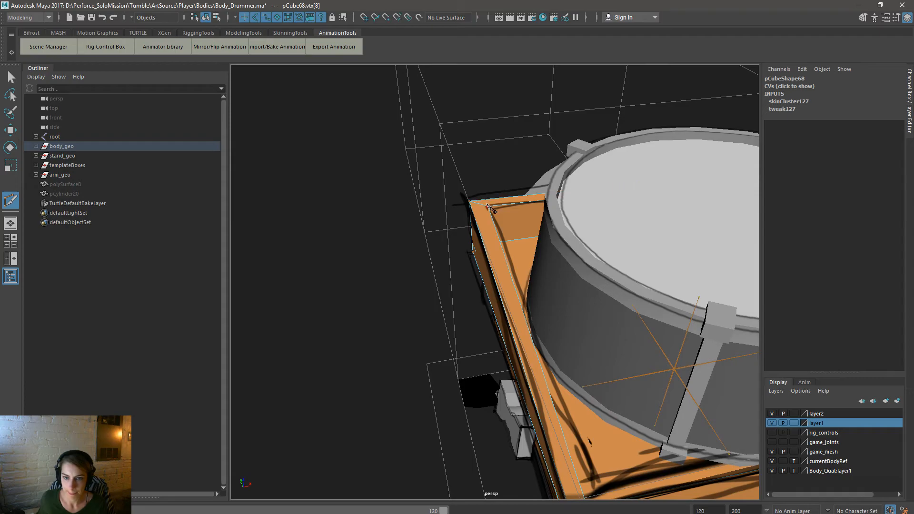
{"action": "middle_click_drag", "start_coordinate": [554, 428], "coordinate": [502, 338], "text": "alt"}
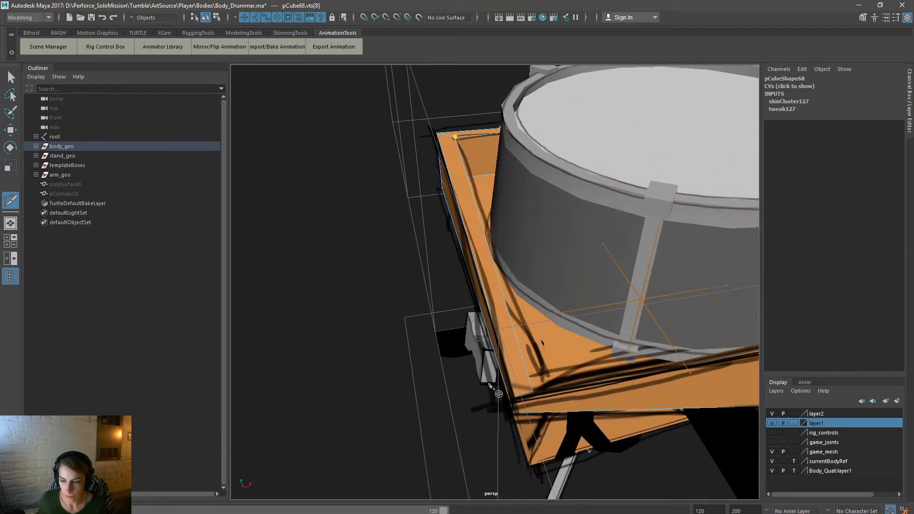
{"action": "left_click_drag", "start_coordinate": [494, 384], "coordinate": [536, 416], "text": "alt"}
{"action": "right_click_drag", "start_coordinate": [370, 308], "coordinate": [505, 363], "text": "alt"}
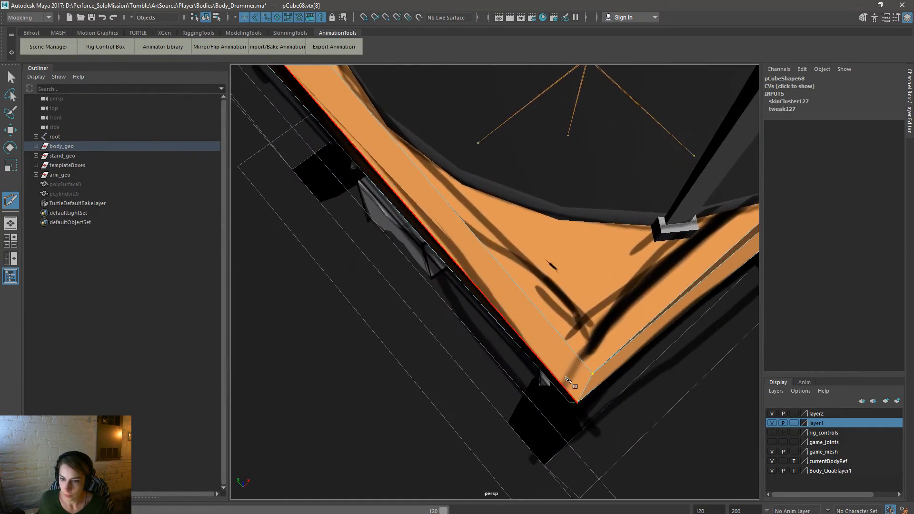
{"action": "left_click_drag", "start_coordinate": [641, 383], "coordinate": [180, 482], "text": "alt"}
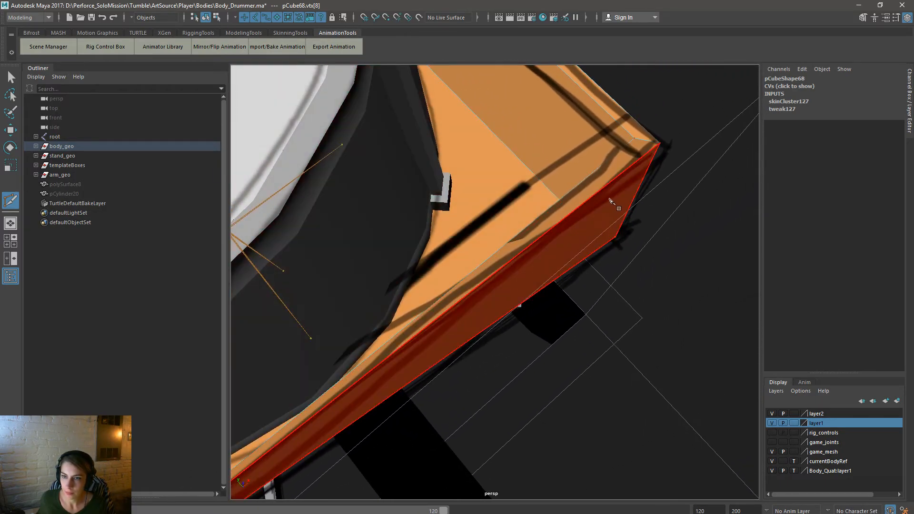
{"action": "key", "text": "ctrl+z"}
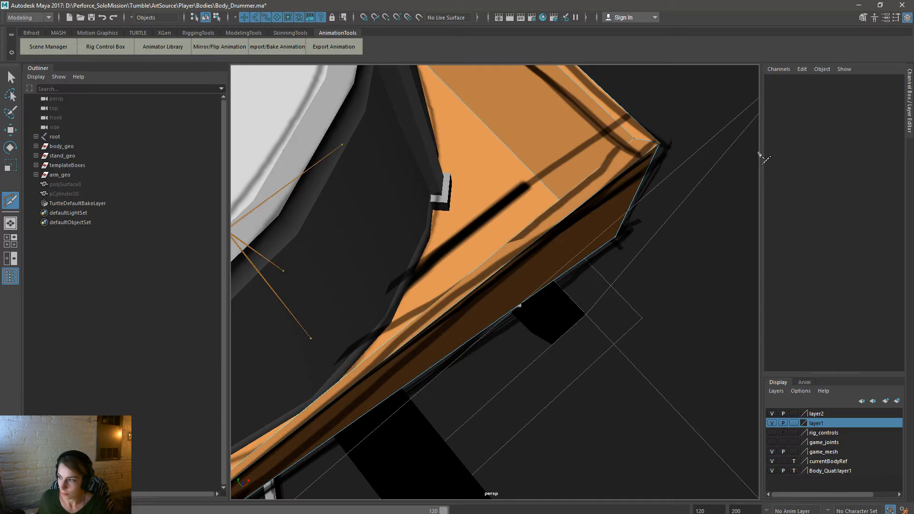
{"action": "right_click_drag", "start_coordinate": [715, 248], "coordinate": [505, 311], "text": "alt"}
{"action": "middle_click_drag", "start_coordinate": [506, 311], "coordinate": [713, 203], "text": "alt"}
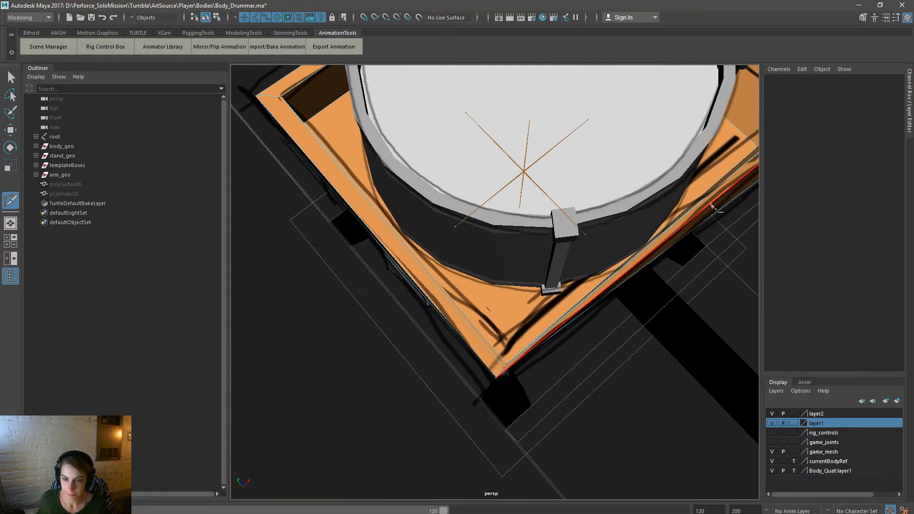
{"action": "key", "text": "w"}
Step: Raise the inner corner vertex of the orange tray's rim vertically and check the corner's shape
{"action": "left_click_drag", "start_coordinate": [713, 203], "coordinate": [443, 259], "text": "alt"}
{"action": "right_click_drag", "start_coordinate": [440, 261], "coordinate": [467, 411], "text": "alt"}
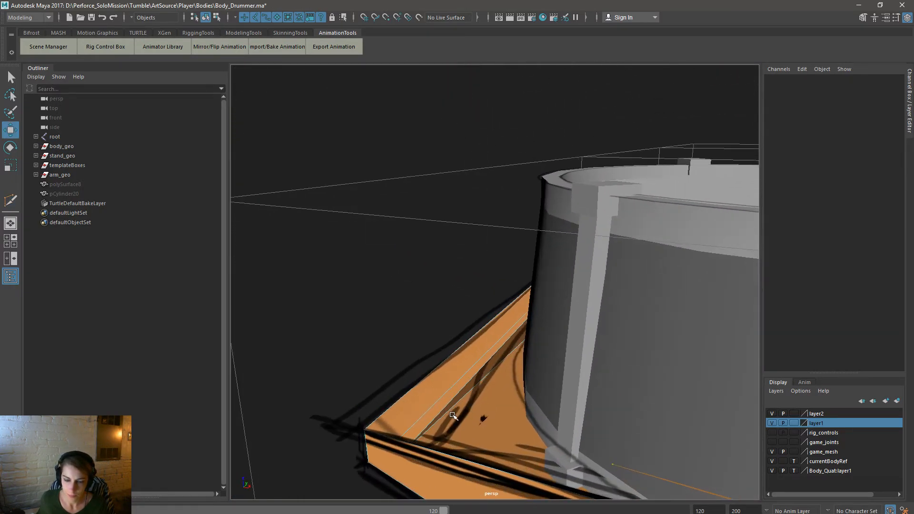
{"action": "middle_click_drag", "start_coordinate": [455, 414], "coordinate": [489, 277], "text": "alt"}
{"action": "left_click_drag", "start_coordinate": [489, 277], "coordinate": [444, 346], "text": "alt"}
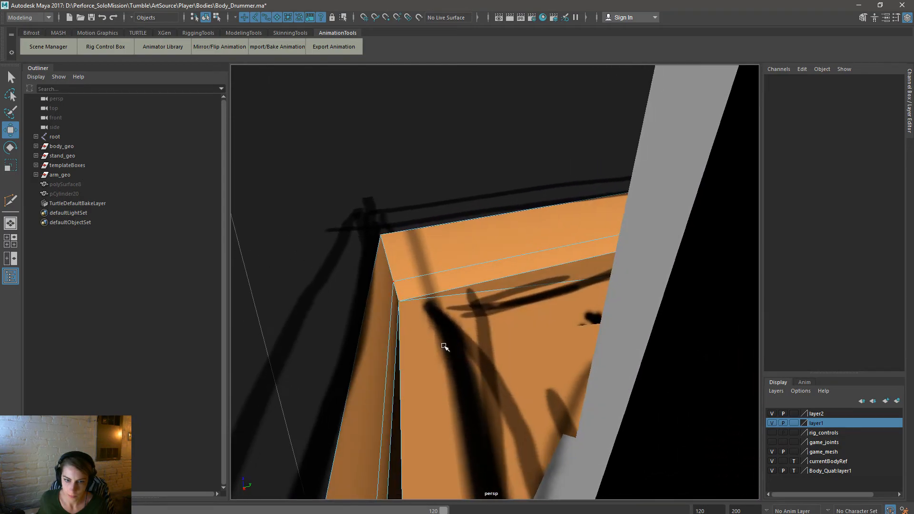
{"action": "left_click", "coordinate": [392, 280]}
{"action": "left_click_drag", "start_coordinate": [388, 245], "coordinate": [384, 200]}
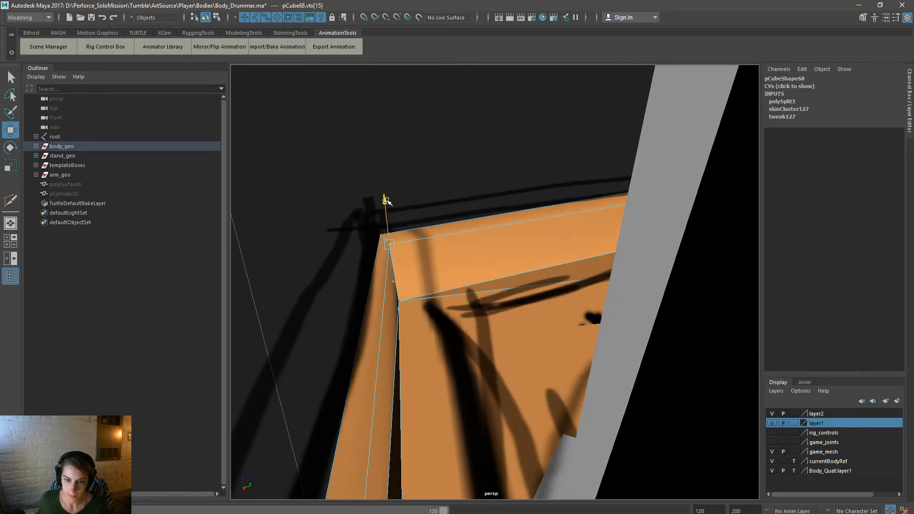
{"action": "left_click_drag", "start_coordinate": [414, 260], "coordinate": [515, 331], "text": "alt"}
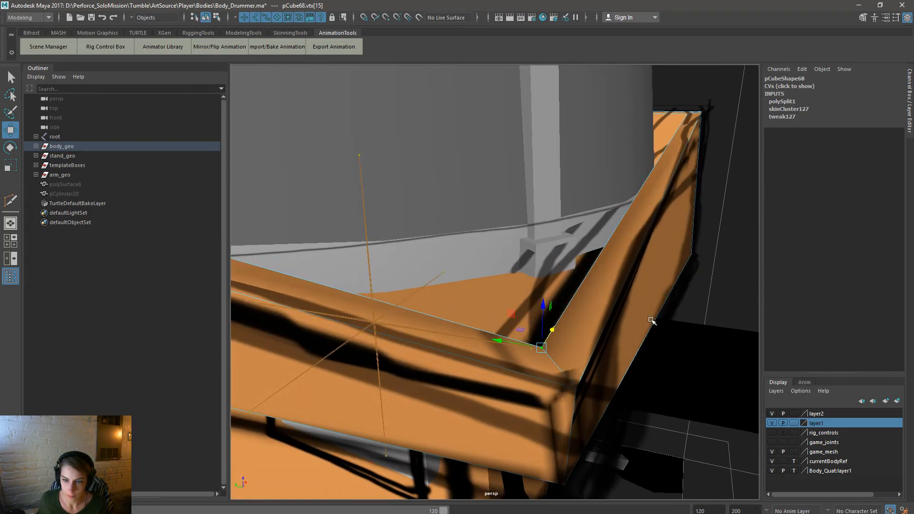
{"action": "left_click_drag", "start_coordinate": [569, 312], "coordinate": [595, 296], "text": "alt"}
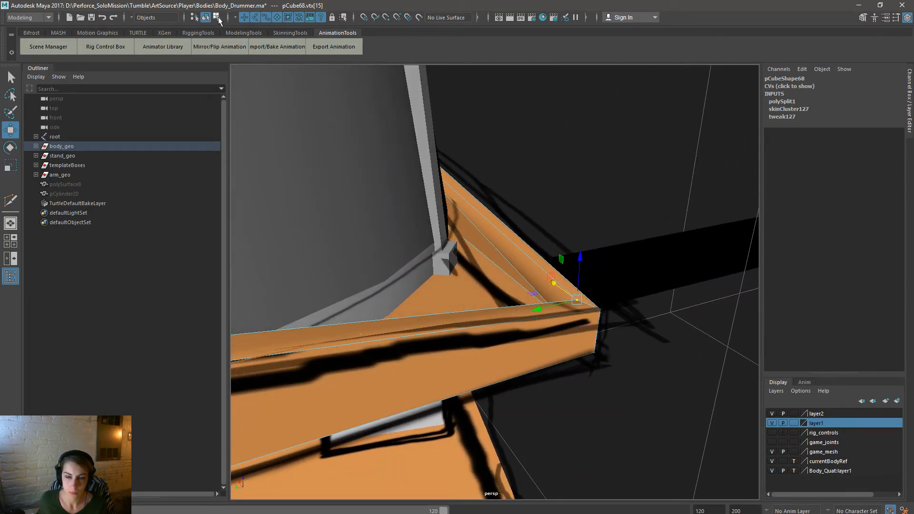
{"action": "right_click_drag", "start_coordinate": [440, 178], "coordinate": [500, 286], "text": "alt"}
{"action": "right_click_drag", "start_coordinate": [521, 234], "coordinate": [521, 208]}
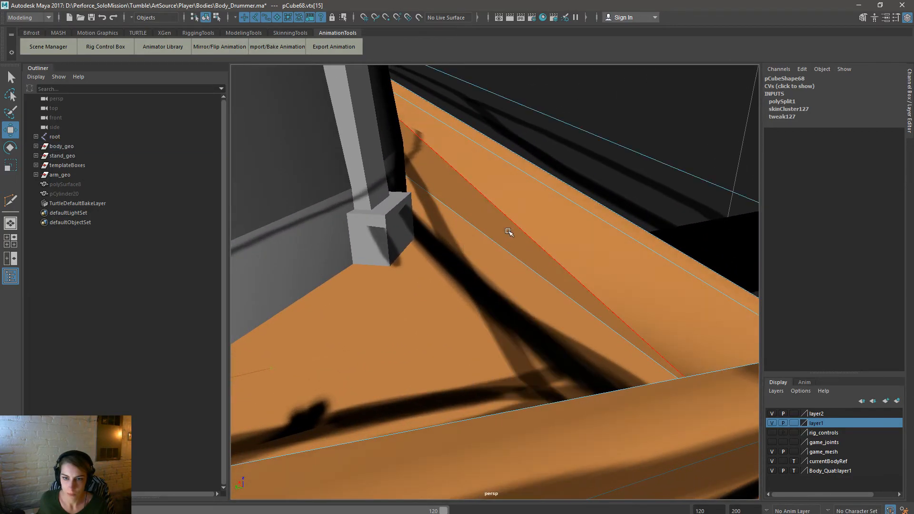
{"action": "left_click", "coordinate": [509, 232]}
{"action": "left_click", "coordinate": [513, 231]}
{"action": "key", "text": "ctrl+z"}
{"action": "key", "text": "ctrl+z"}
{"action": "key", "text": "ctrl+z"}
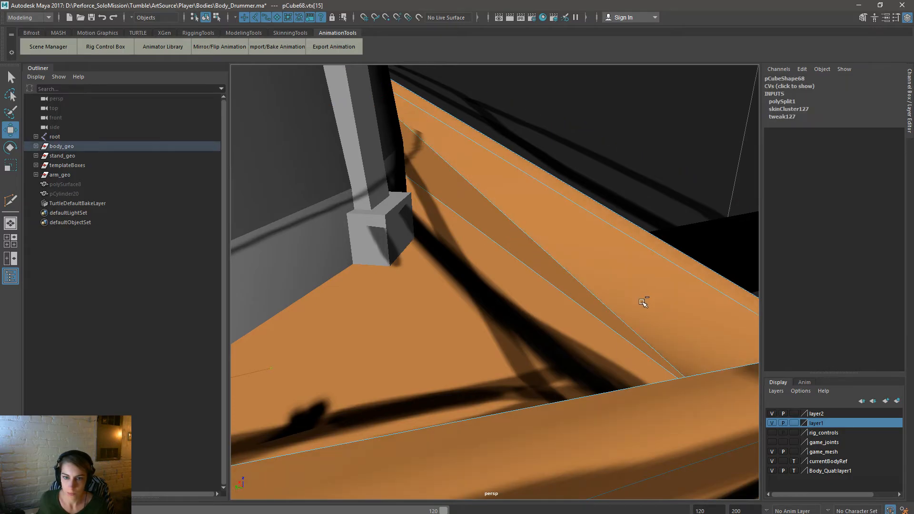
Step: Delete the two edges that meet at the orange tray's inner corner along its side walls
{"action": "left_click_drag", "start_coordinate": [643, 302], "coordinate": [601, 376], "text": "alt"}
{"action": "right_click_drag", "start_coordinate": [605, 300], "coordinate": [657, 287]}
{"action": "left_click", "coordinate": [608, 410]}
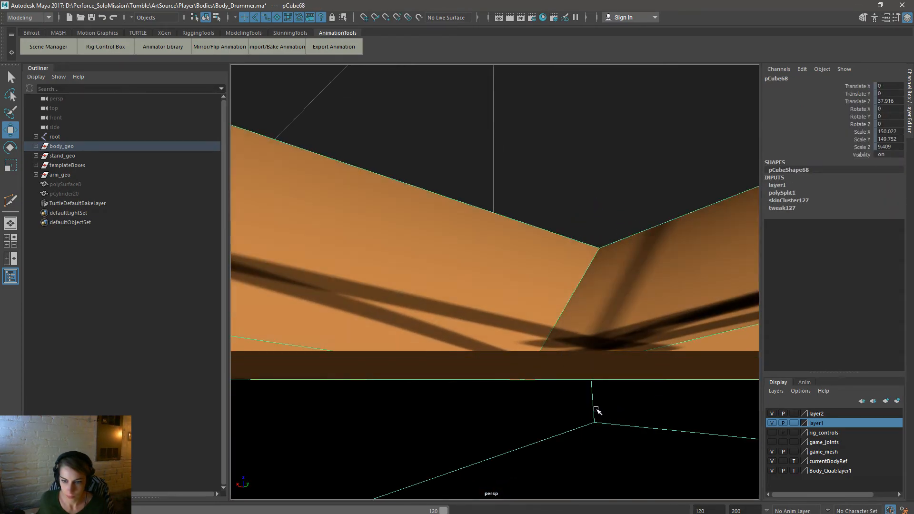
{"action": "mouse_move", "coordinate": [596, 410]}
{"action": "right_mouse_down"}
{"action": "mouse_move", "coordinate": [567, 316]}
{"action": "mouse_move", "coordinate": [573, 287]}
{"action": "mouse_move", "coordinate": [589, 278]}
{"action": "right_mouse_up"}
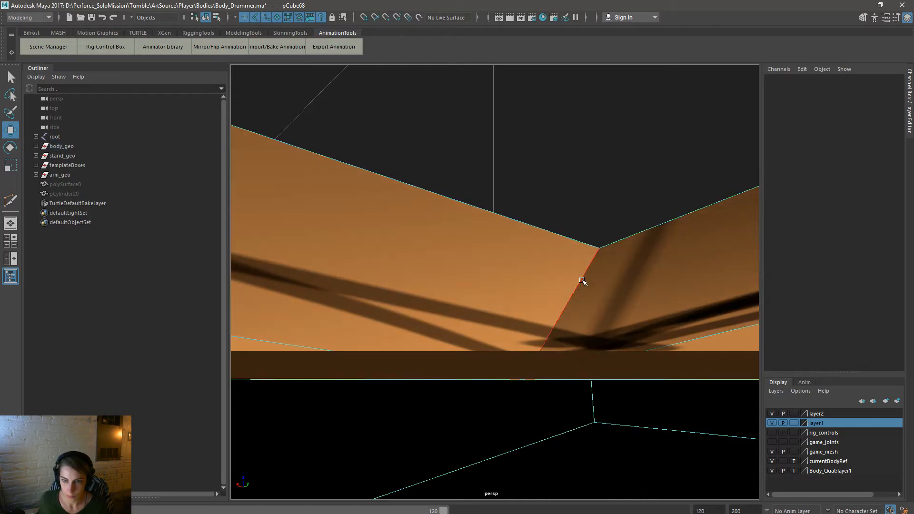
{"action": "left_click_drag", "start_coordinate": [584, 281], "coordinate": [492, 323], "text": "alt"}
{"action": "left_click", "coordinate": [475, 327]}
{"action": "key", "text": "Delete"}
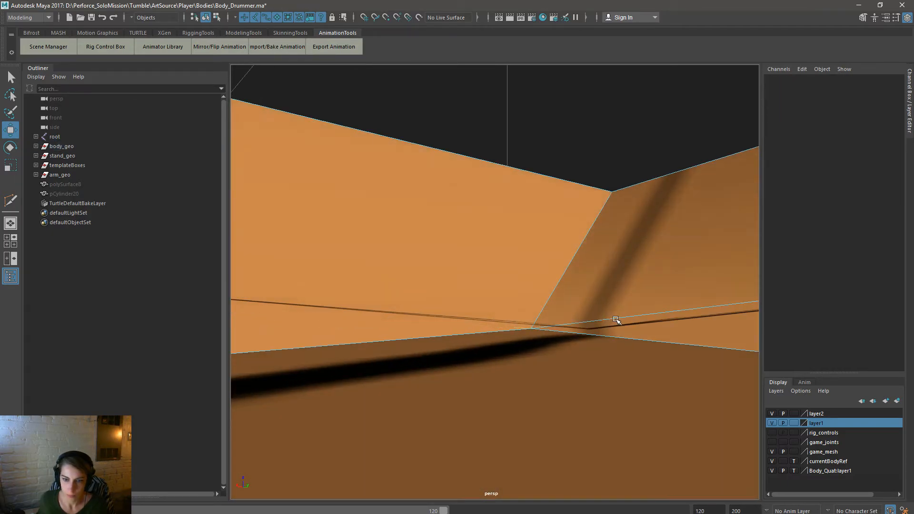
{"action": "left_click", "coordinate": [617, 318]}
{"action": "key", "text": "Delete"}
Step: Select the orange tray's inner corner vertex and shift it to adjust the shape of the rim
{"action": "right_click_drag", "start_coordinate": [625, 204], "coordinate": [577, 203]}
{"action": "left_click_drag", "start_coordinate": [593, 180], "coordinate": [473, 297]}
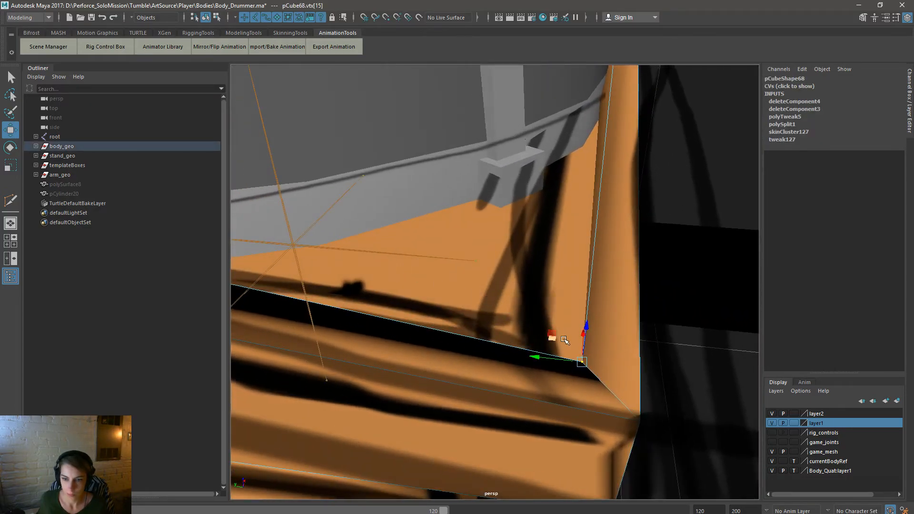
{"action": "mouse_move", "coordinate": [583, 337]}
{"action": "left_mouse_down"}
{"action": "mouse_move", "coordinate": [581, 328]}
{"action": "mouse_move", "coordinate": [563, 349]}
{"action": "mouse_move", "coordinate": [540, 345]}
{"action": "left_mouse_up"}
{"action": "right_click_drag", "start_coordinate": [601, 347], "coordinate": [281, 228], "text": "alt"}
{"action": "left_click_drag", "start_coordinate": [443, 271], "coordinate": [586, 275], "text": "alt"}
{"action": "right_click_drag", "start_coordinate": [585, 276], "coordinate": [640, 303], "text": "alt"}
{"action": "left_click_drag", "start_coordinate": [607, 292], "coordinate": [569, 282], "text": "alt"}
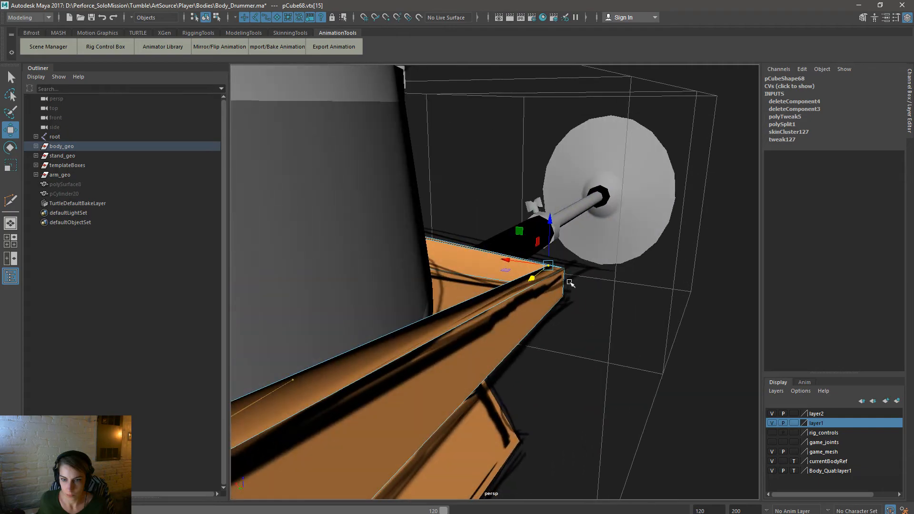
Step: Return to object selection and select the orange tray together with the outline planes around its corner
{"action": "left_click", "coordinate": [216, 18]}
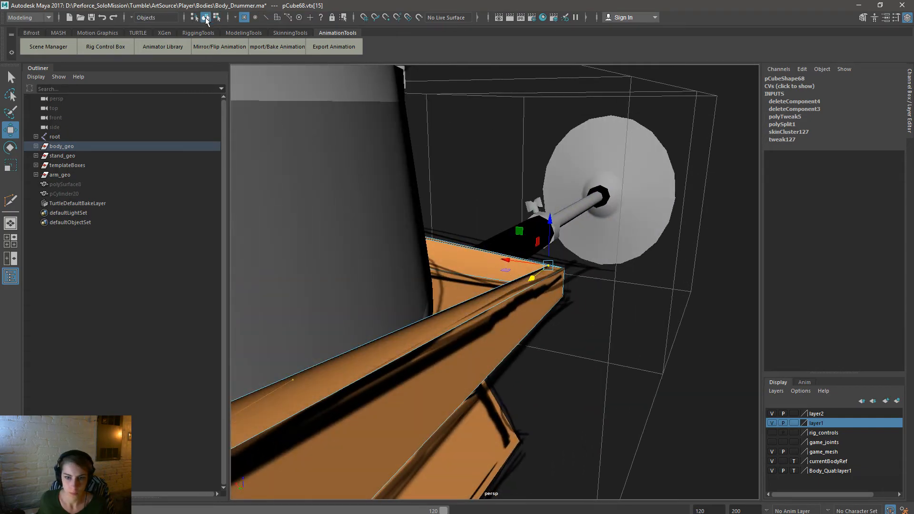
{"action": "left_click", "coordinate": [206, 17]}
{"action": "left_click", "coordinate": [658, 350]}
{"action": "left_click", "coordinate": [574, 263]}
{"action": "left_click_drag", "start_coordinate": [561, 306], "coordinate": [531, 277], "text": "alt"}
{"action": "left_click", "coordinate": [540, 271]}
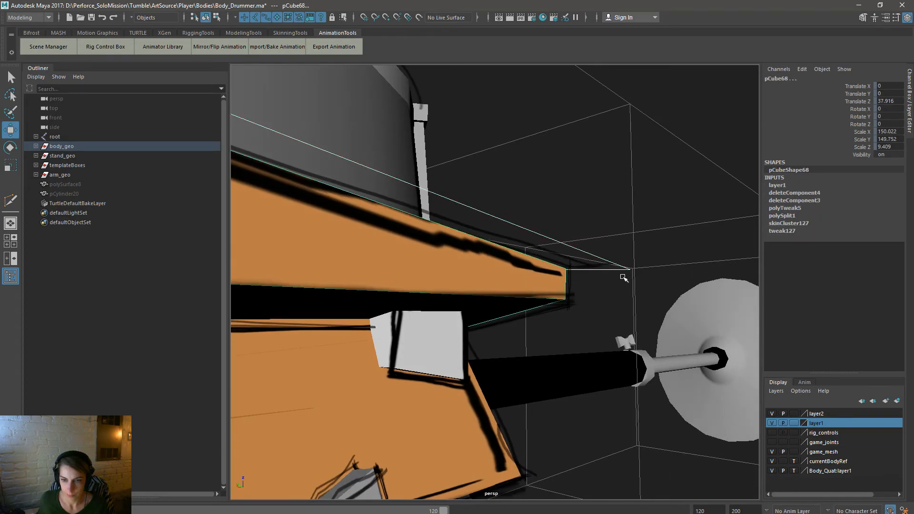
{"action": "left_click_drag", "start_coordinate": [622, 271], "coordinate": [614, 283], "text": "alt"}
{"action": "left_click", "coordinate": [509, 240]}
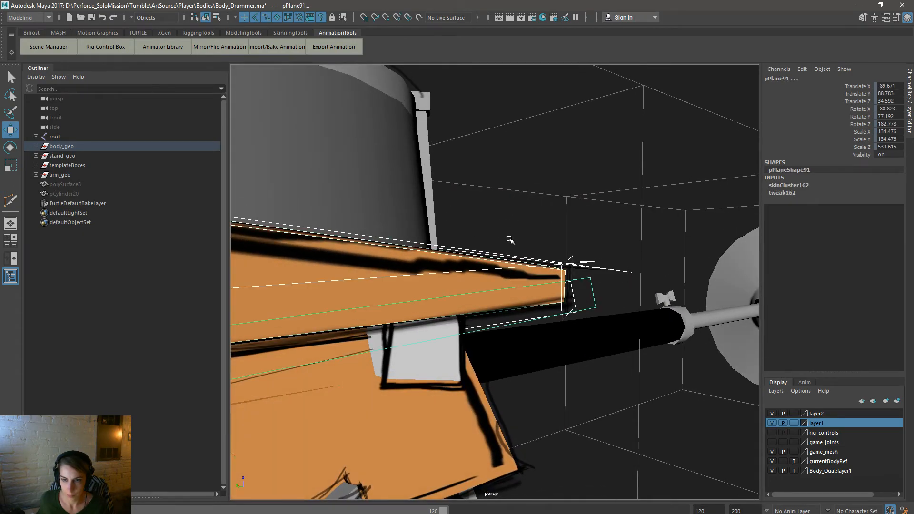
Step: Raise the corner vertices of the tray and its outline planes slightly in component mode, then return to object mode with nothing selected
{"action": "left_click", "coordinate": [217, 18]}
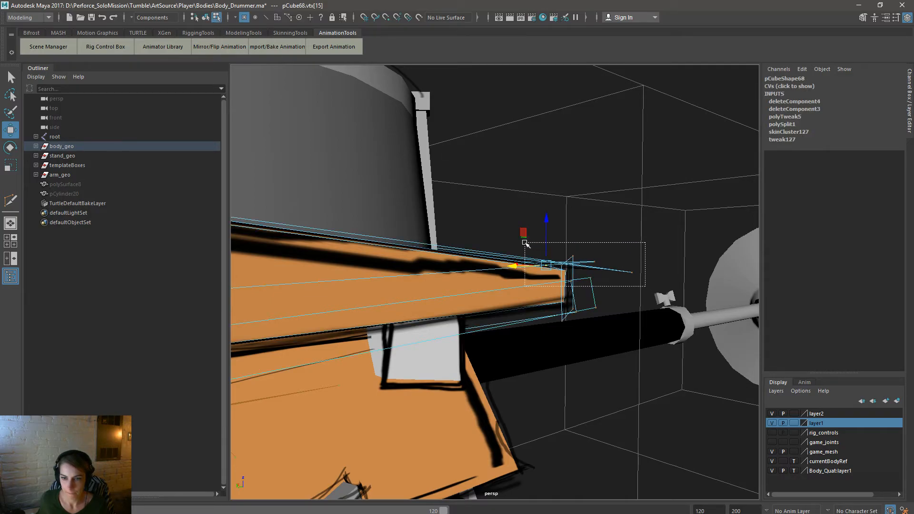
{"action": "left_click_drag", "start_coordinate": [524, 243], "coordinate": [523, 242]}
{"action": "left_click_drag", "start_coordinate": [605, 311], "coordinate": [568, 312], "text": "alt"}
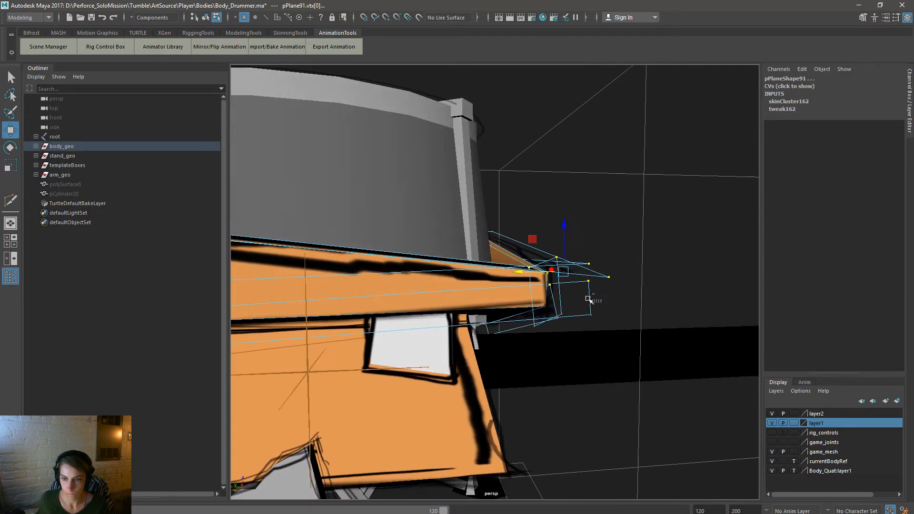
{"action": "left_click_drag", "start_coordinate": [537, 277], "coordinate": [537, 276], "text": "ctrl"}
{"action": "right_click_drag", "start_coordinate": [643, 285], "coordinate": [432, 259], "text": "alt"}
{"action": "middle_click_drag", "start_coordinate": [432, 259], "coordinate": [451, 277], "text": "alt"}
{"action": "right_click_drag", "start_coordinate": [451, 278], "coordinate": [561, 268], "text": "alt"}
{"action": "left_click_drag", "start_coordinate": [554, 264], "coordinate": [553, 243]}
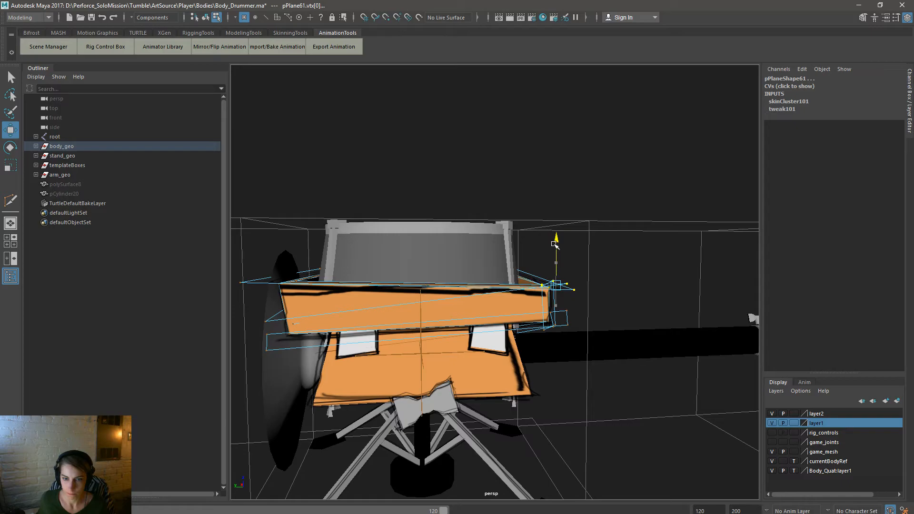
{"action": "mouse_move", "coordinate": [578, 296]}
{"action": "left_mouse_down", "text": "alt"}
{"action": "mouse_move", "coordinate": [584, 309]}
{"action": "mouse_move", "coordinate": [594, 290]}
{"action": "mouse_move", "coordinate": [598, 308]}
{"action": "mouse_move", "coordinate": [580, 295]}
{"action": "left_mouse_up", "text": "alt"}
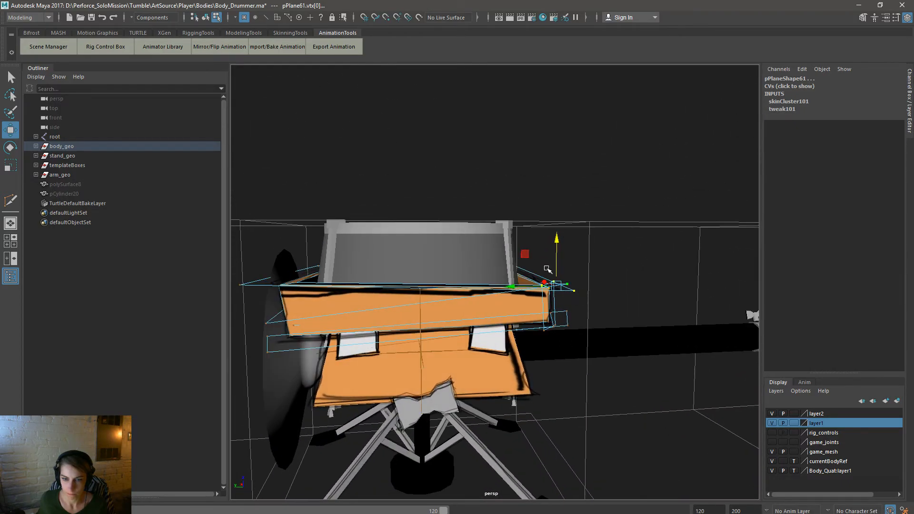
{"action": "left_click_drag", "start_coordinate": [555, 243], "coordinate": [555, 241]}
{"action": "key", "text": "ctrl+z"}
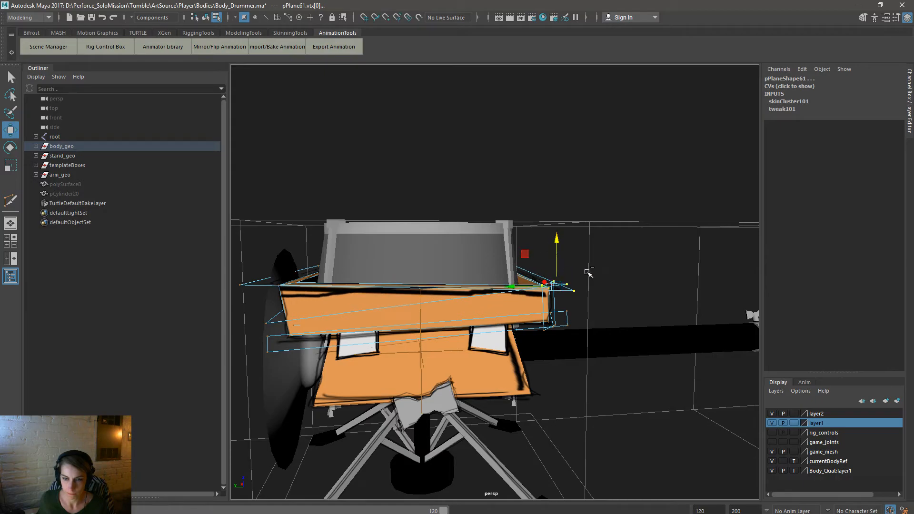
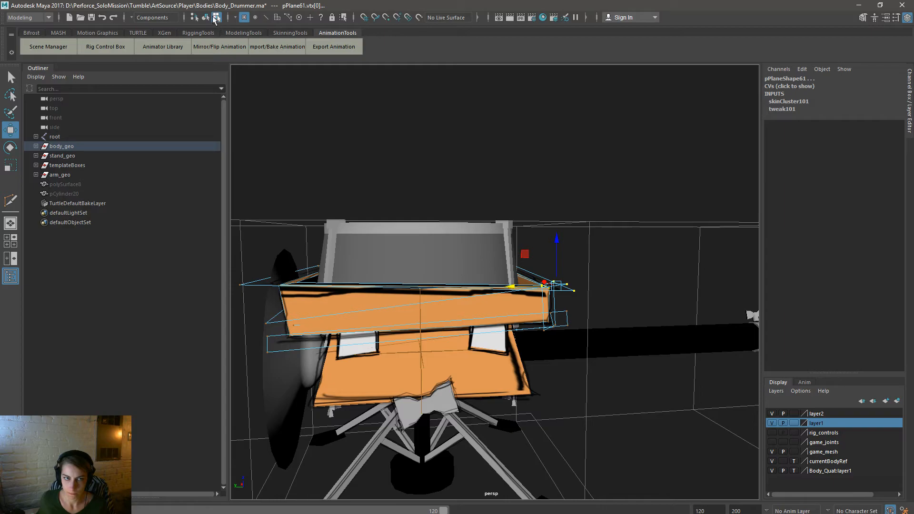
{"action": "left_click", "coordinate": [205, 17]}
{"action": "left_click", "coordinate": [707, 247]}
Step: Examine the drum and tray from above, checking the drum surface and the circular outline planes around its rim
{"action": "right_click_drag", "start_coordinate": [707, 247], "coordinate": [557, 206], "text": "alt"}
{"action": "mouse_move", "coordinate": [557, 206]}
{"action": "left_mouse_down", "text": "alt"}
{"action": "mouse_move", "coordinate": [425, 218]}
{"action": "mouse_move", "coordinate": [321, 209]}
{"action": "mouse_move", "coordinate": [555, 206]}
{"action": "mouse_move", "coordinate": [554, 221]}
{"action": "left_mouse_up", "text": "alt"}
{"action": "right_click_drag", "start_coordinate": [554, 221], "coordinate": [585, 285], "text": "alt"}
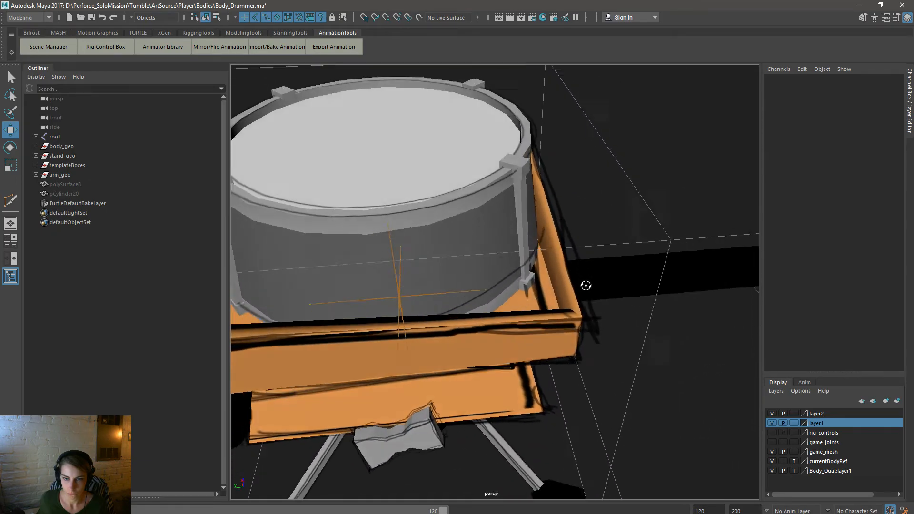
{"action": "left_click_drag", "start_coordinate": [585, 286], "coordinate": [465, 279], "text": "alt"}
{"action": "middle_click_drag", "start_coordinate": [465, 280], "coordinate": [551, 329], "text": "alt"}
{"action": "left_click", "coordinate": [566, 259]}
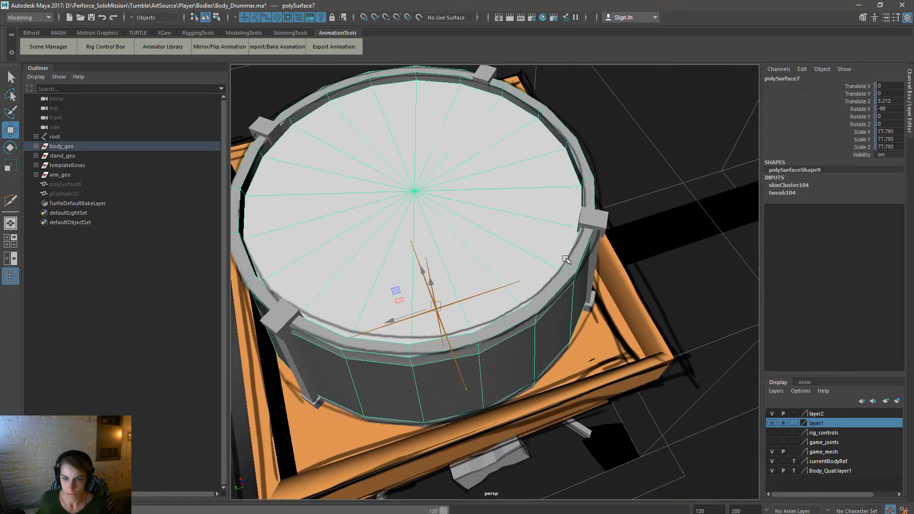
{"action": "left_click", "coordinate": [576, 270]}
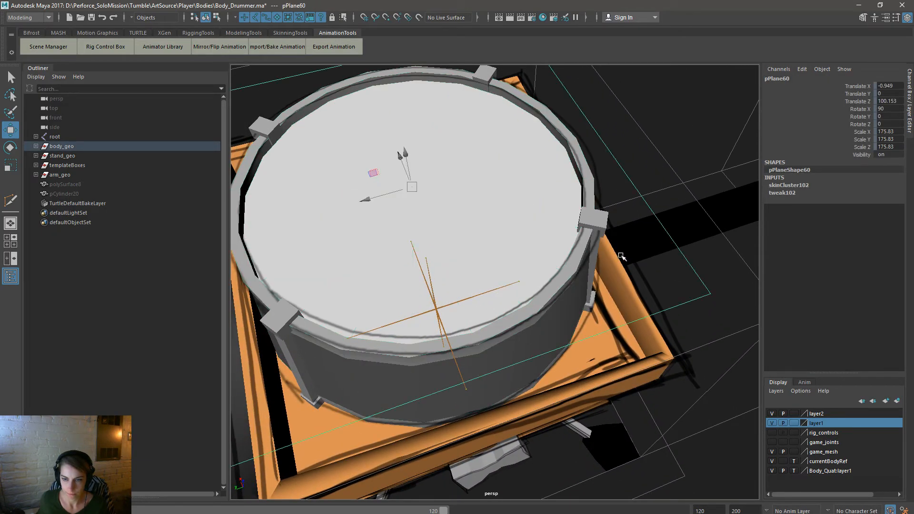
{"action": "right_click_drag", "start_coordinate": [674, 285], "coordinate": [630, 273], "text": "alt"}
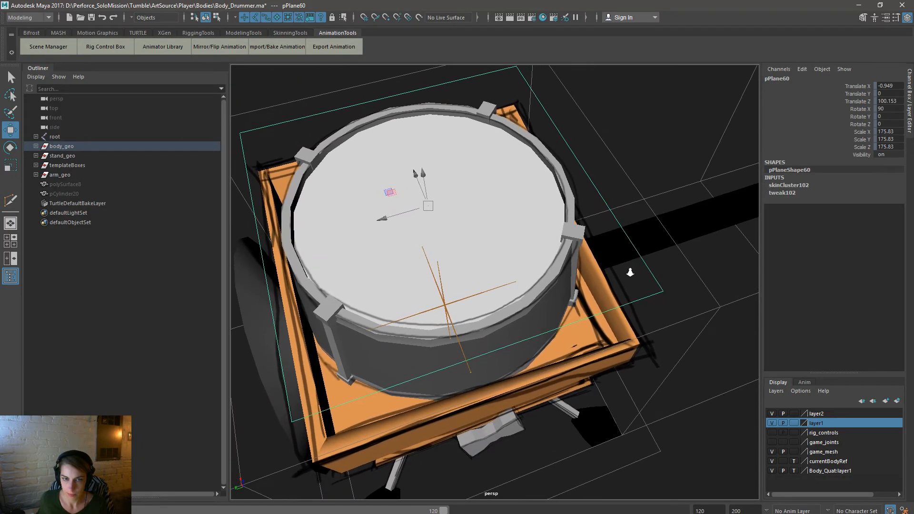
{"action": "left_click", "coordinate": [631, 272]}
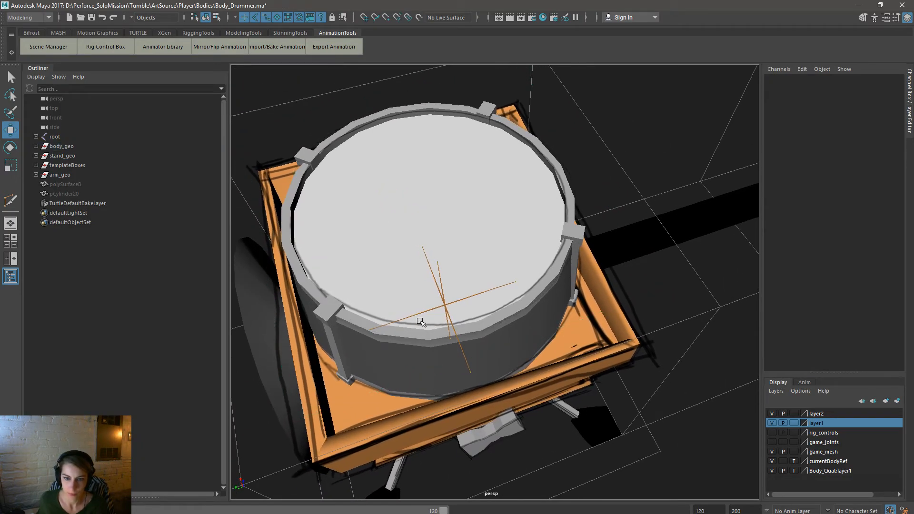
Step: Open the circle_mat material of the drum's outline plane and load Outline_Triangle_Thick_Tex.tga as its color texture
{"action": "left_click", "coordinate": [417, 325]}
{"action": "right_click_drag", "start_coordinate": [418, 325], "coordinate": [379, 394]}
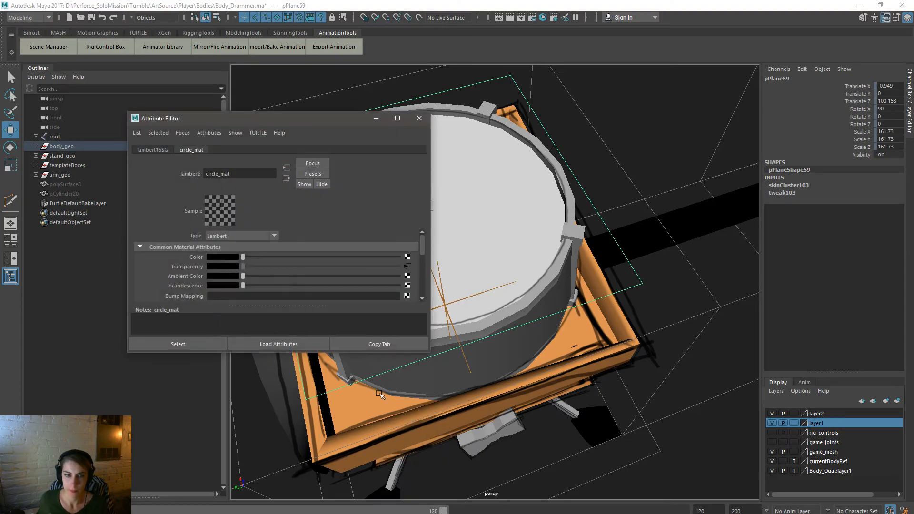
{"action": "left_click", "coordinate": [407, 257]}
{"action": "left_click", "coordinate": [478, 198]}
{"action": "left_click", "coordinate": [412, 268]}
{"action": "left_click", "coordinate": [409, 281]}
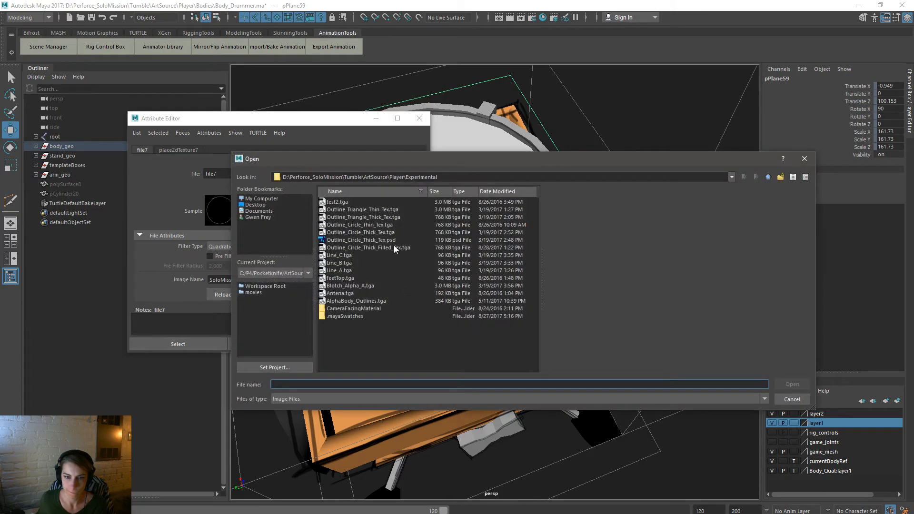
{"action": "double_click", "coordinate": [396, 217]}
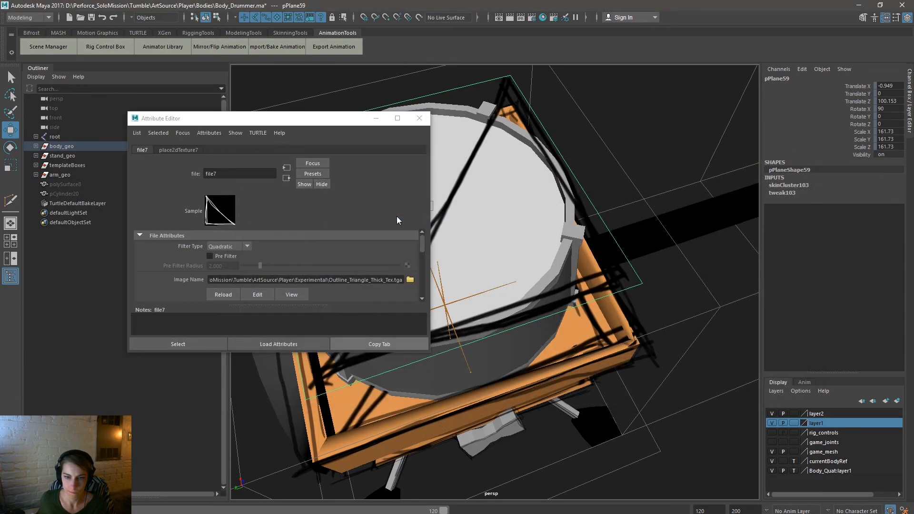
Step: Replace the color texture image of circle_mat with Outline_Circle_Thick_Tex.tga, then close the material settings and deselect the plane
{"action": "left_click", "coordinate": [410, 280]}
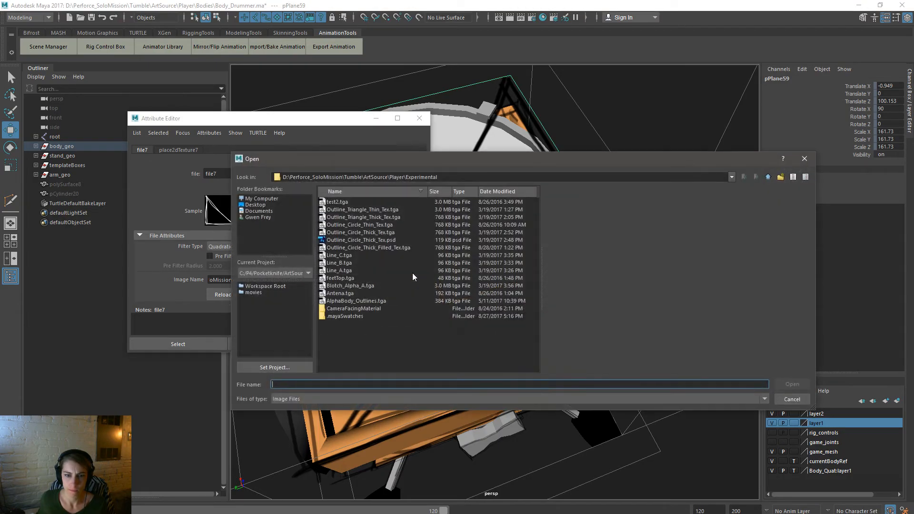
{"action": "left_click", "coordinate": [392, 233]}
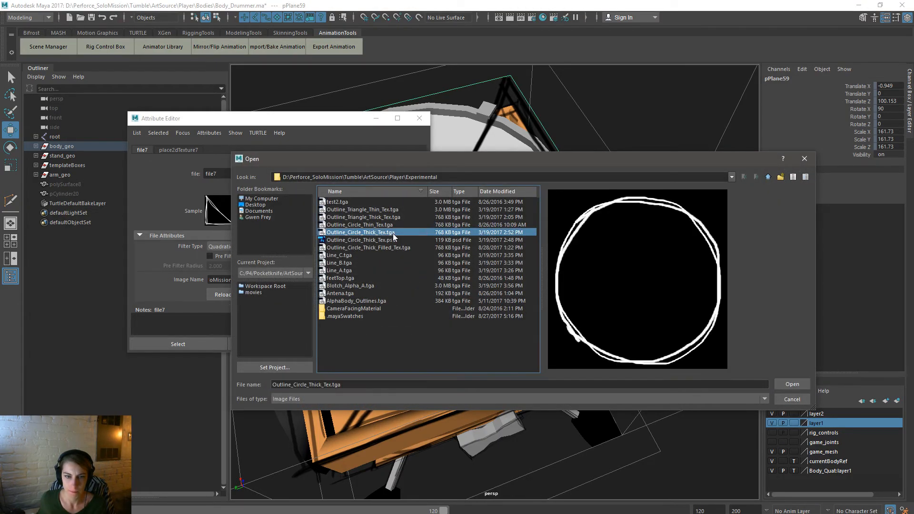
{"action": "double_click", "coordinate": [401, 231]}
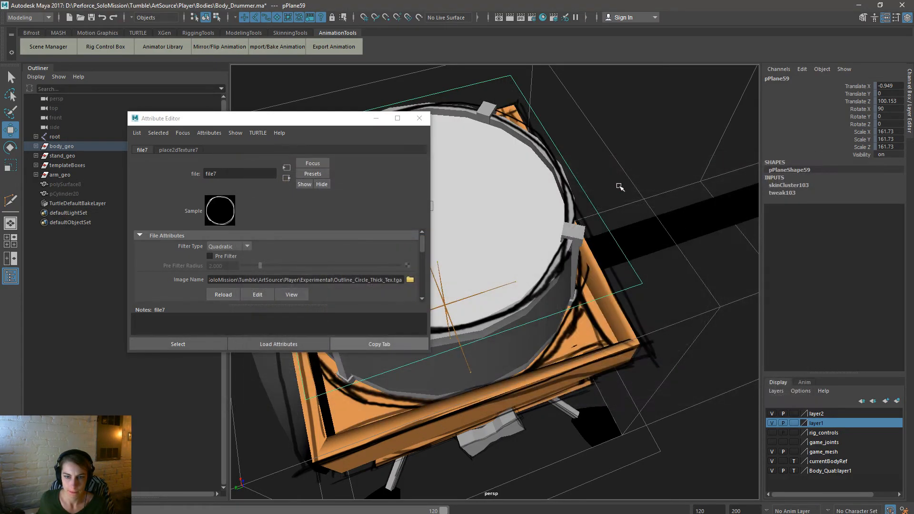
{"action": "left_click", "coordinate": [453, 144]}
{"action": "left_click", "coordinate": [419, 118]}
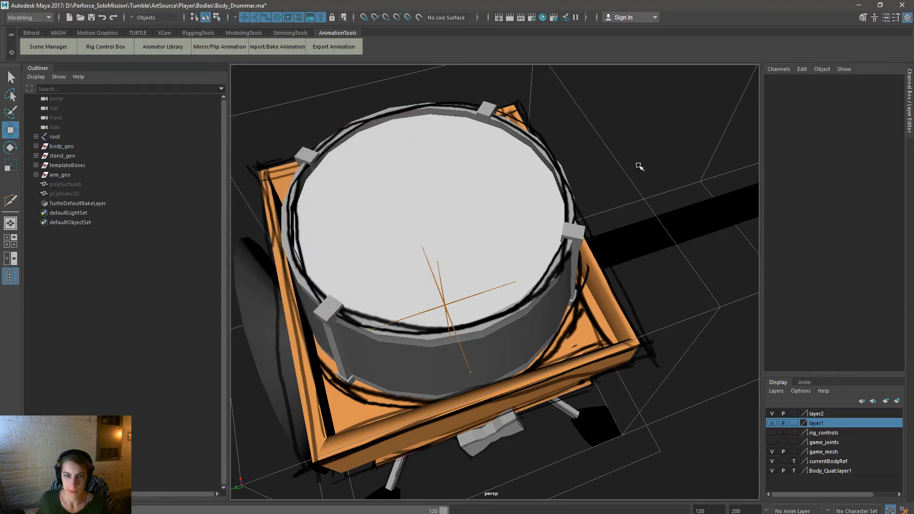
Step: Select the circular outline plane around the drum's upper rim and raise all four of its vertices slightly in component mode
{"action": "left_click_drag", "start_coordinate": [639, 167], "coordinate": [629, 210], "text": "alt"}
{"action": "right_click_drag", "start_coordinate": [628, 210], "coordinate": [474, 196], "text": "alt"}
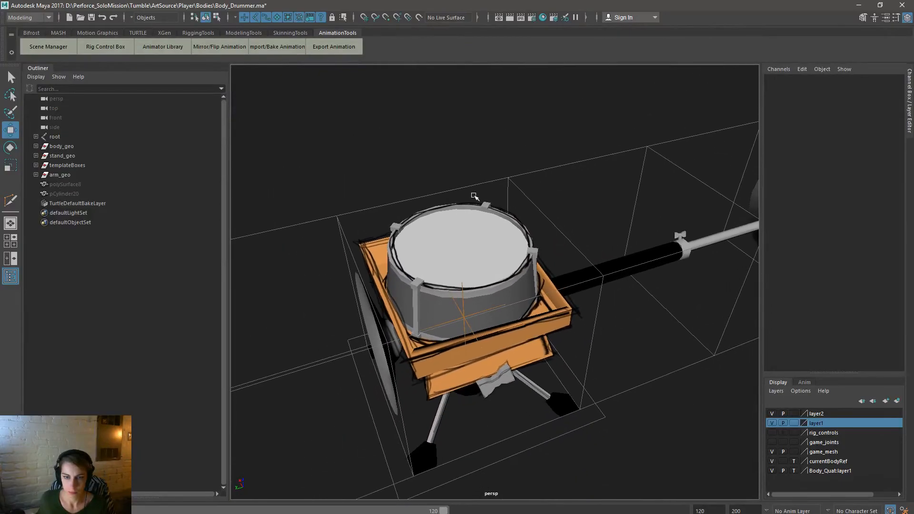
{"action": "left_click", "coordinate": [435, 282]}
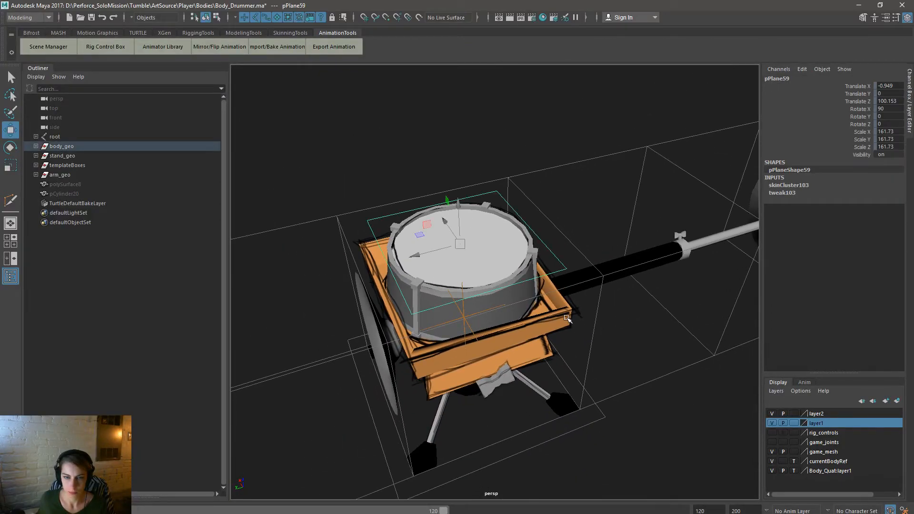
{"action": "left_click_drag", "start_coordinate": [567, 319], "coordinate": [418, 239], "text": "alt"}
{"action": "key", "text": "space"}
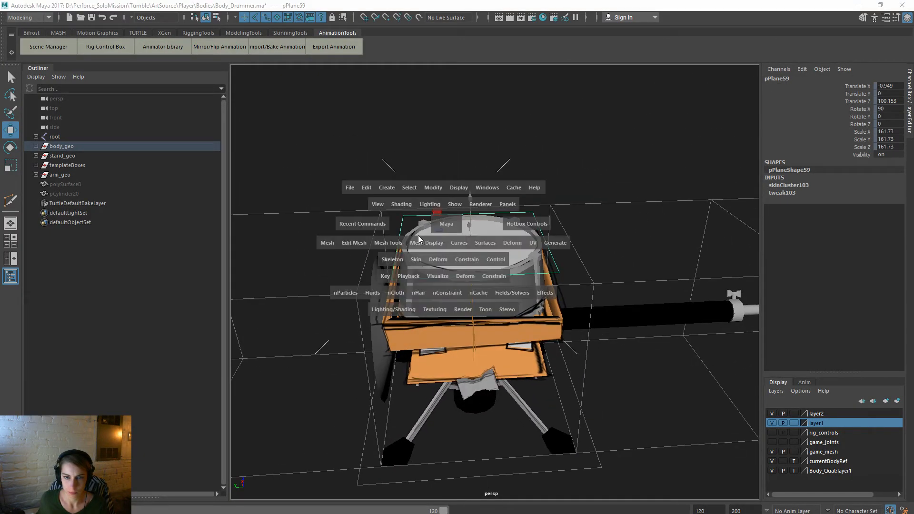
{"action": "left_click", "coordinate": [420, 262]}
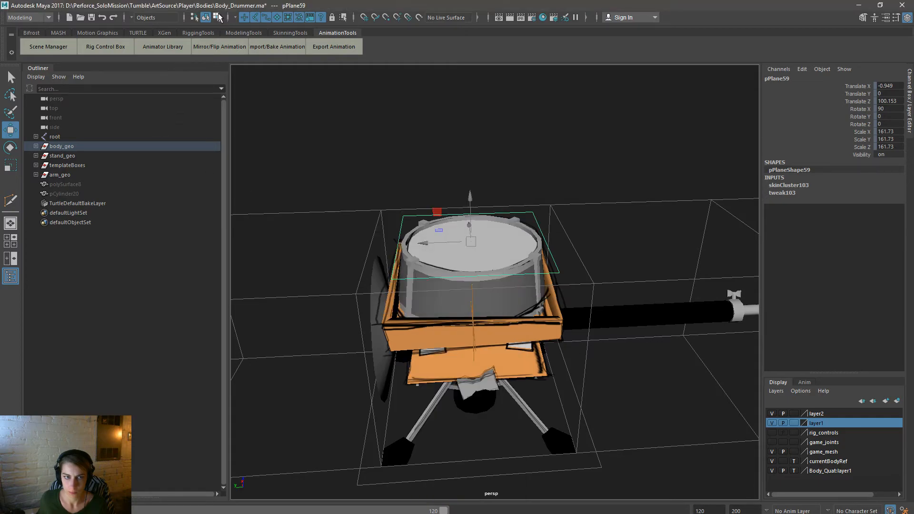
{"action": "left_click", "coordinate": [217, 17]}
{"action": "left_click_drag", "start_coordinate": [315, 148], "coordinate": [613, 296]}
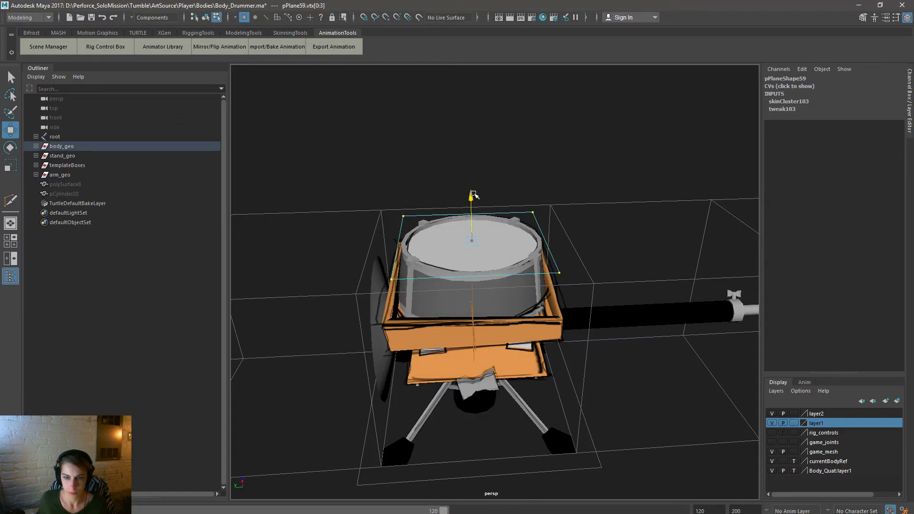
{"action": "left_click_drag", "start_coordinate": [473, 194], "coordinate": [474, 191]}
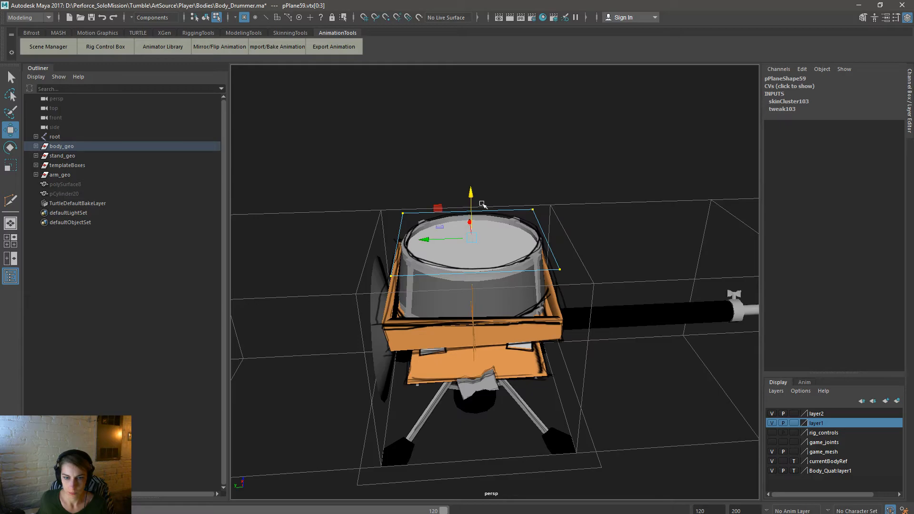
Step: Scale the outline plane's vertices up slightly and lower them around the drum's upper rim
{"action": "key", "text": "e"}
{"action": "key", "text": "r"}
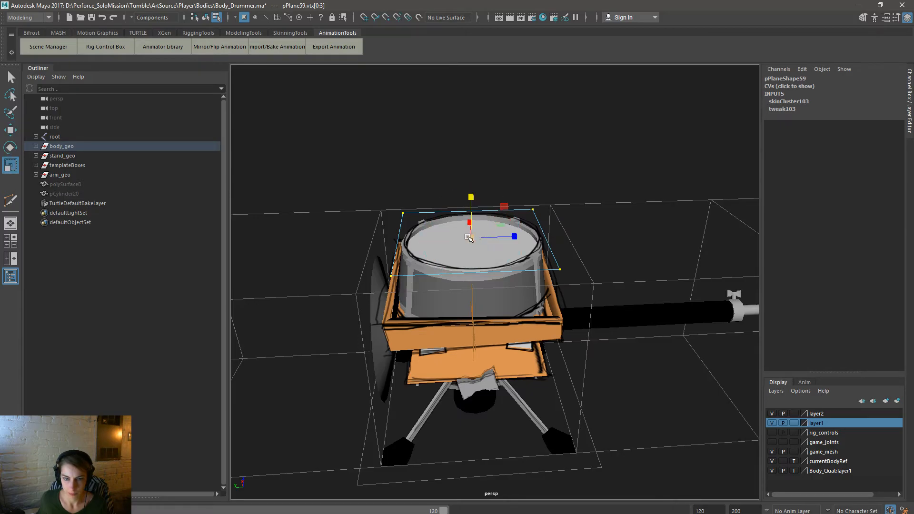
{"action": "left_click_drag", "start_coordinate": [469, 237], "coordinate": [475, 236]}
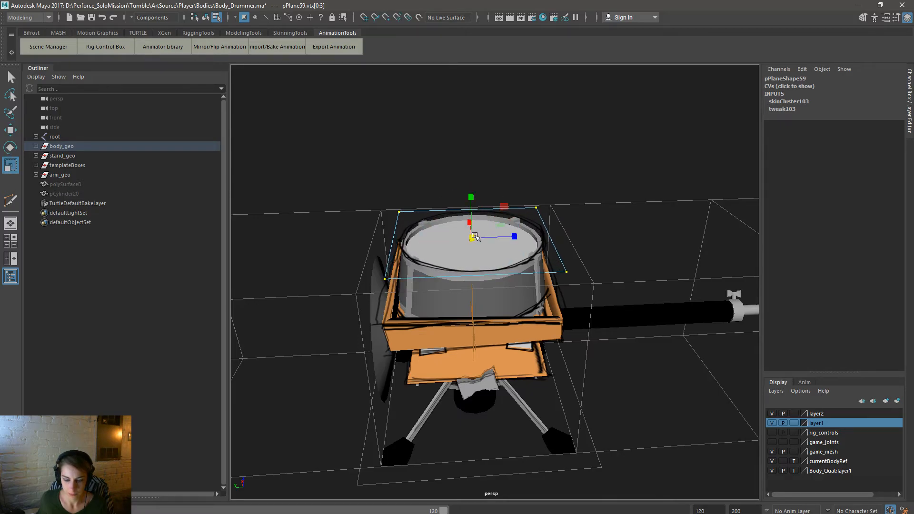
{"action": "key", "text": "w"}
{"action": "left_click_drag", "start_coordinate": [471, 199], "coordinate": [472, 205]}
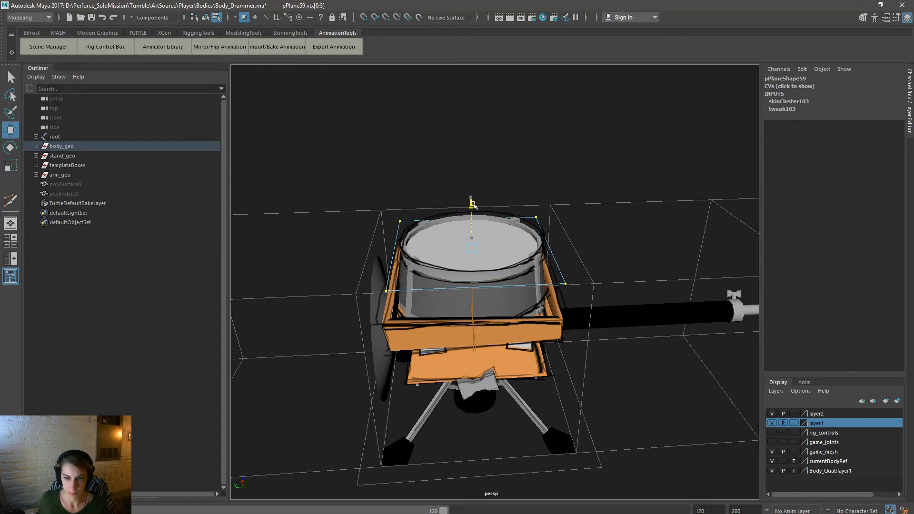
Step: Fine-tune the outline plane's size so it encircles the drum rim, then return to object mode with nothing selected
{"action": "key", "text": "r"}
{"action": "left_click_drag", "start_coordinate": [472, 246], "coordinate": [476, 246]}
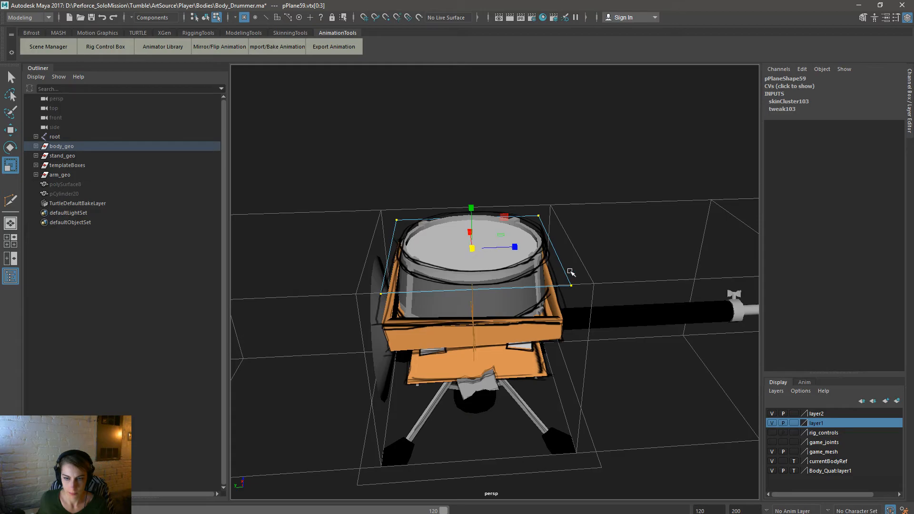
{"action": "left_click_drag", "start_coordinate": [571, 272], "coordinate": [373, 269], "text": "alt"}
{"action": "left_click_drag", "start_coordinate": [527, 272], "coordinate": [522, 272]}
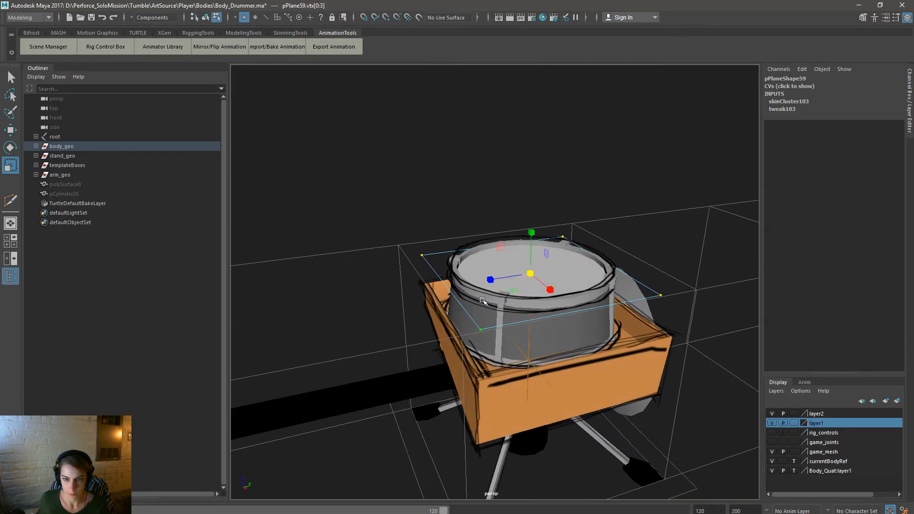
{"action": "left_click_drag", "start_coordinate": [482, 301], "coordinate": [631, 304], "text": "alt"}
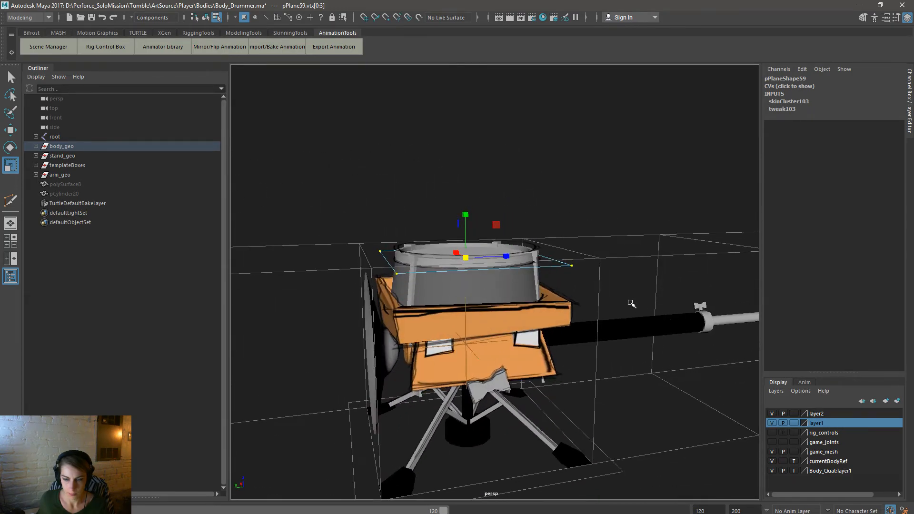
{"action": "left_click", "coordinate": [206, 18]}
{"action": "left_click", "coordinate": [391, 128]}
Step: Create a polygon cylinder, move it above the drum to Translate Z 174.7, and scale it uniformly to about 55.6
{"action": "left_click_drag", "start_coordinate": [463, 193], "coordinate": [457, 217], "text": "alt"}
{"action": "right_click_drag", "start_coordinate": [315, 185], "coordinate": [349, 179], "text": "alt"}
{"action": "key", "text": "space"}
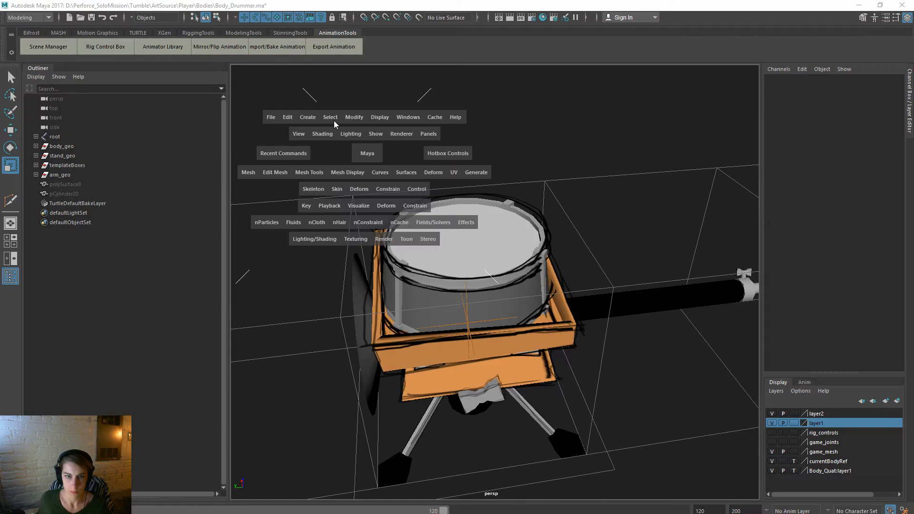
{"action": "left_click", "coordinate": [307, 117]}
{"action": "mouse_move", "coordinate": [419, 153]}
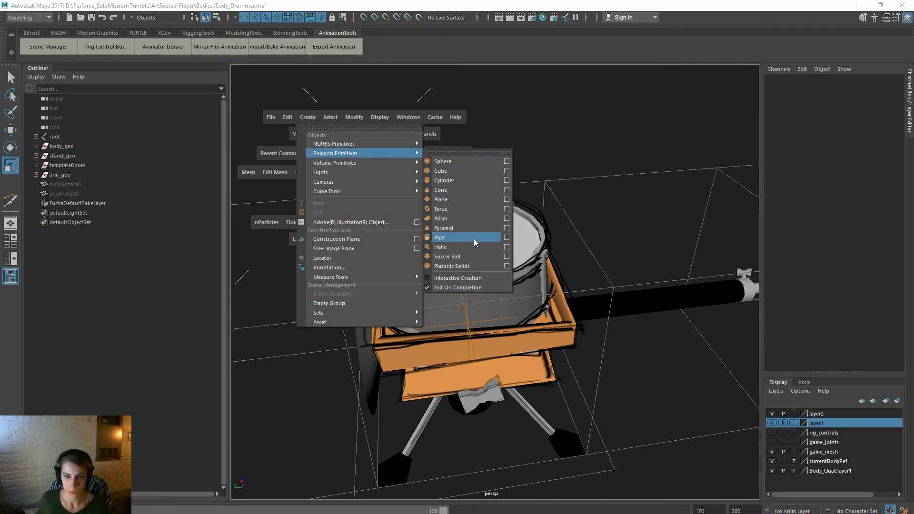
{"action": "left_click", "coordinate": [454, 181]}
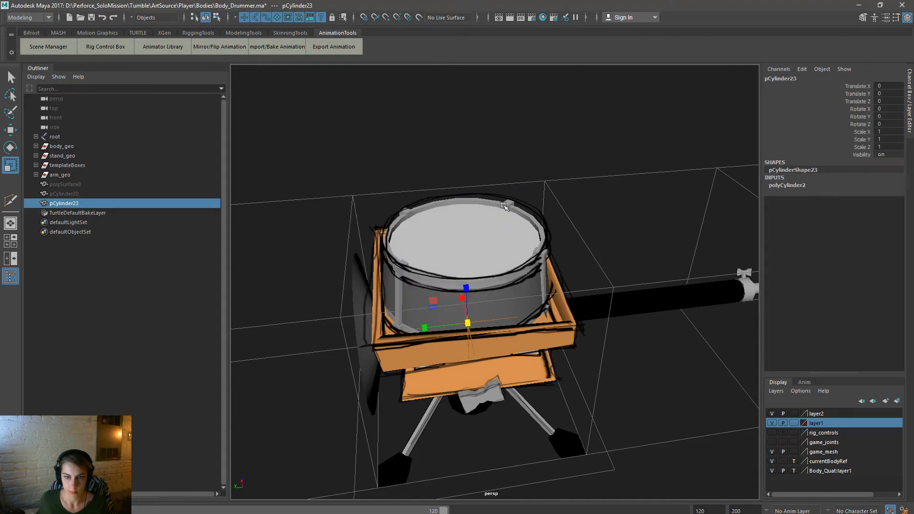
{"action": "key", "text": "w"}
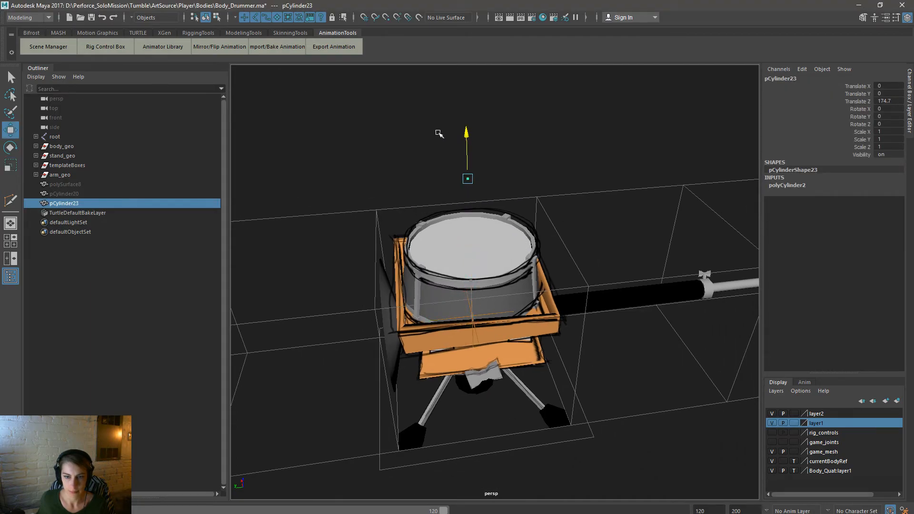
{"action": "key", "text": "r"}
{"action": "left_click_drag", "start_coordinate": [468, 179], "coordinate": [490, 159]}
Step: Delete the cap faces at both ends of the new cylinder and return to object mode
{"action": "right_click_drag", "start_coordinate": [557, 151], "coordinate": [557, 178]}
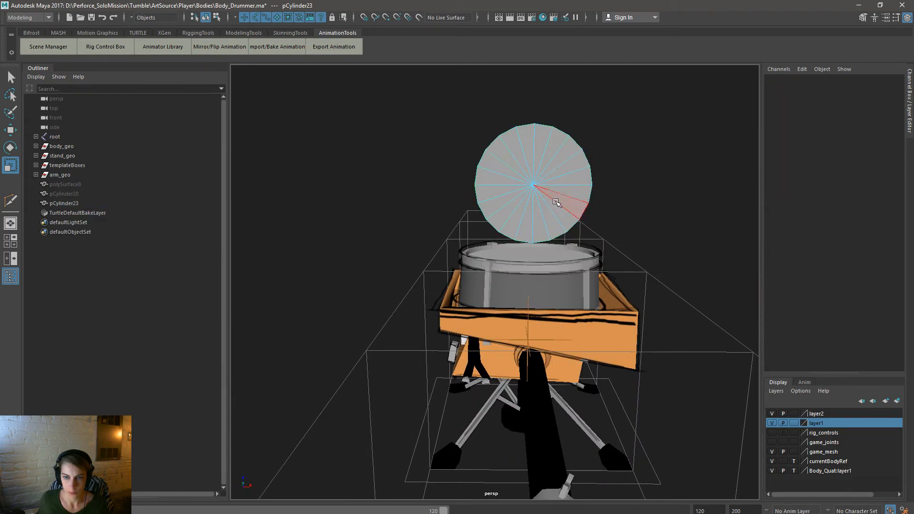
{"action": "left_click_drag", "start_coordinate": [557, 206], "coordinate": [521, 163]}
{"action": "key", "text": "Delete"}
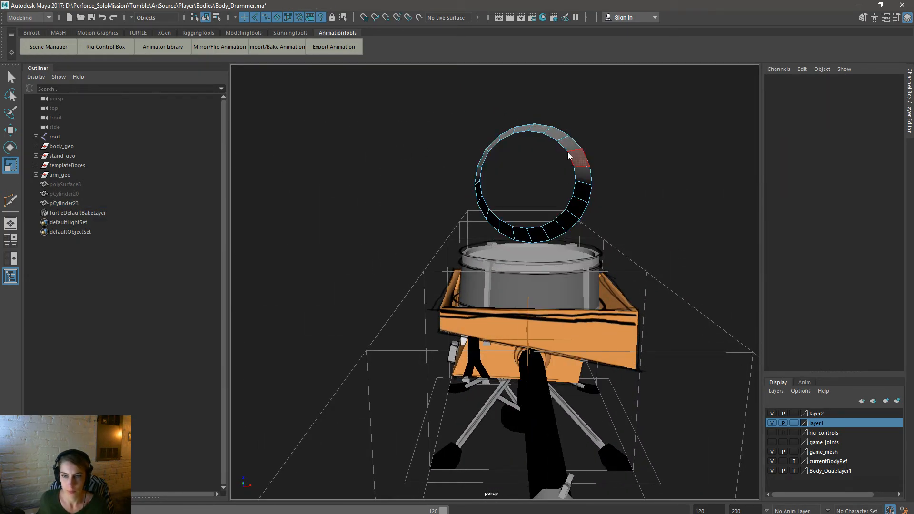
{"action": "right_click_drag", "start_coordinate": [568, 155], "coordinate": [601, 139]}
Step: Rotate the open cylinder 90 degrees about X so it stands upright, and assign it an existing line material
{"action": "left_click_drag", "start_coordinate": [549, 244], "coordinate": [648, 253], "text": "alt"}
{"action": "key", "text": "e"}
{"action": "left_click_drag", "start_coordinate": [504, 151], "coordinate": [555, 180]}
{"action": "right_click_drag", "start_coordinate": [525, 136], "coordinate": [623, 465]}
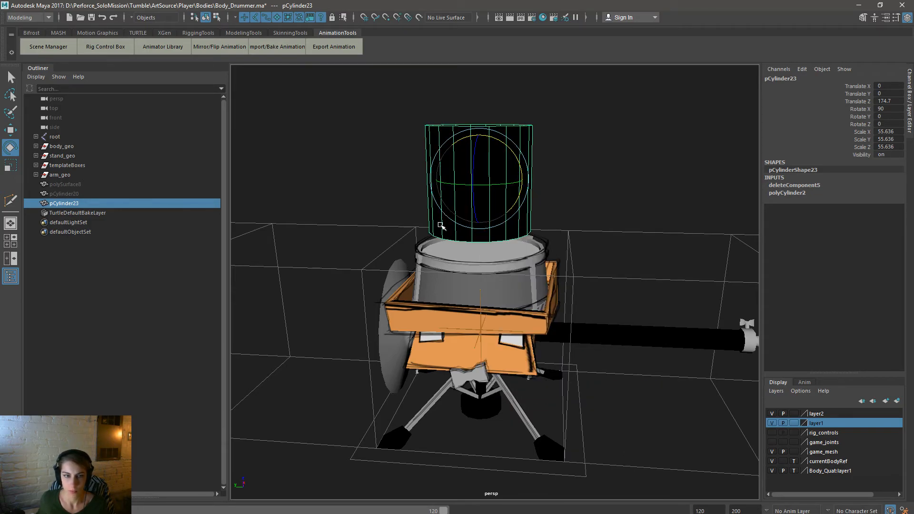
Step: Show the UV editor beside the perspective view, select all of the cylinder's UVs and rotate them 90 degrees
{"action": "key", "text": "space"}
{"action": "left_click", "coordinate": [677, 153]}
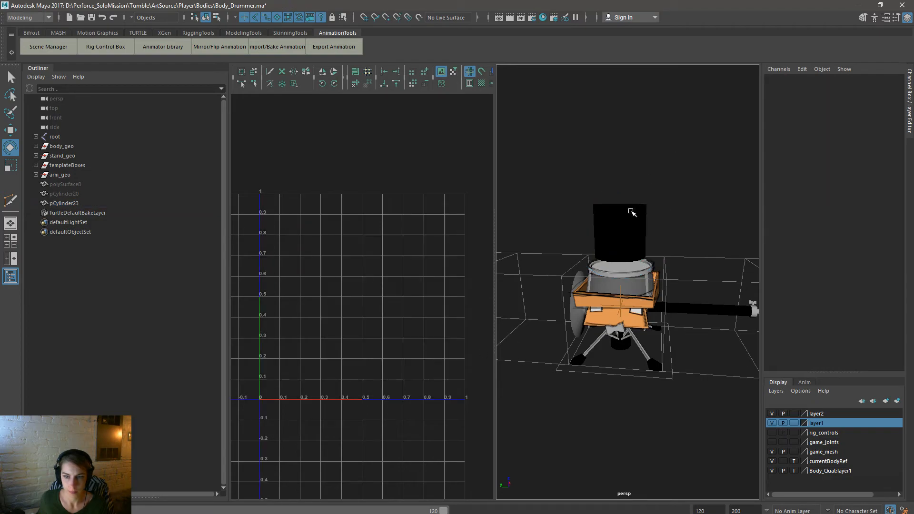
{"action": "left_click", "coordinate": [630, 211]}
{"action": "right_click_drag", "start_coordinate": [384, 301], "coordinate": [426, 304]}
{"action": "left_click_drag", "start_coordinate": [438, 367], "coordinate": [291, 152]}
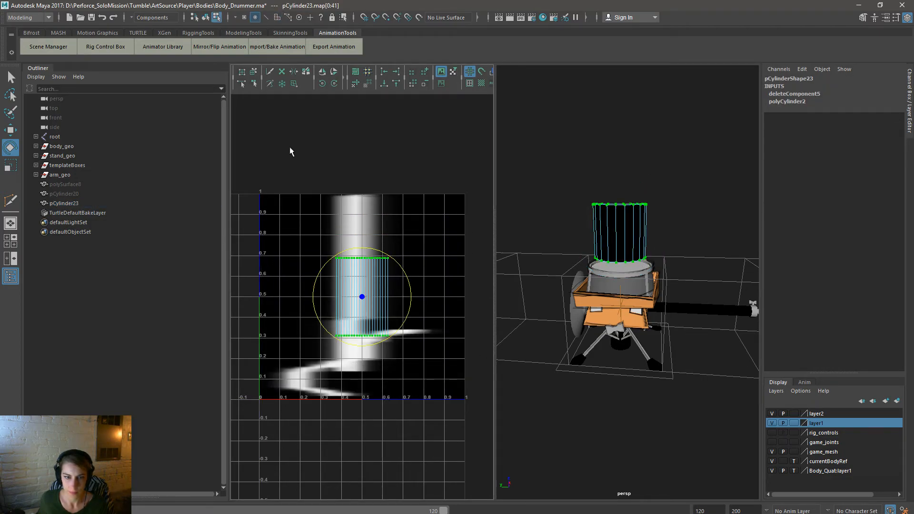
{"action": "left_click", "coordinate": [333, 84]}
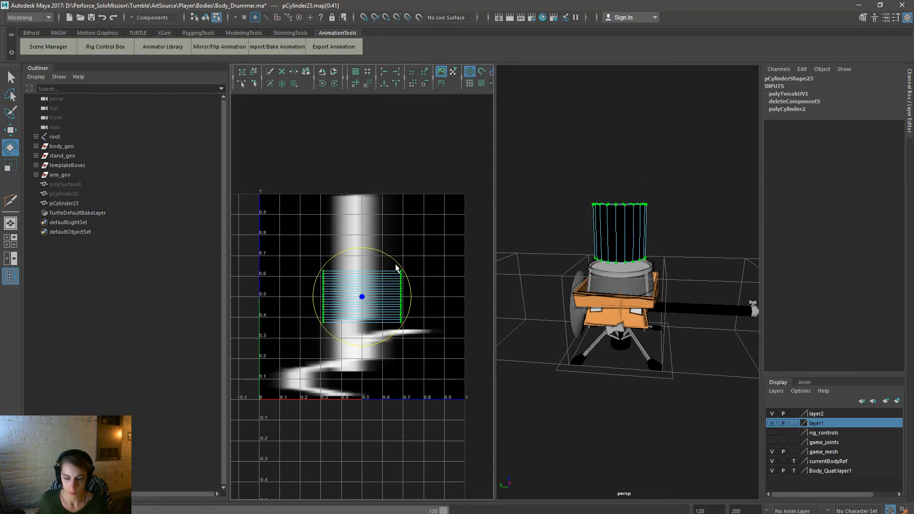
Step: Scale the cylinder's UVs to nearly the texture's width, then stretch them vertically to span the full 0 to 1 range
{"action": "key", "text": "r"}
{"action": "left_click_drag", "start_coordinate": [362, 297], "coordinate": [431, 286]}
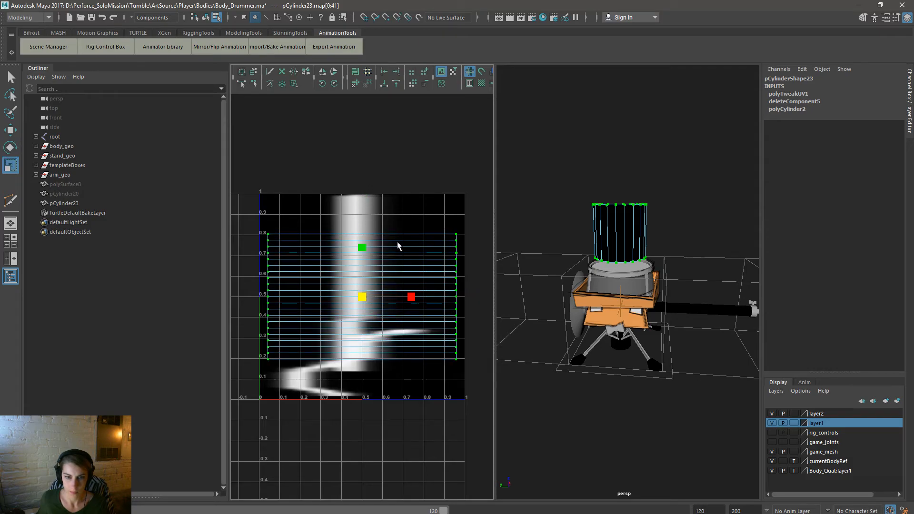
{"action": "left_click_drag", "start_coordinate": [362, 248], "coordinate": [365, 217]}
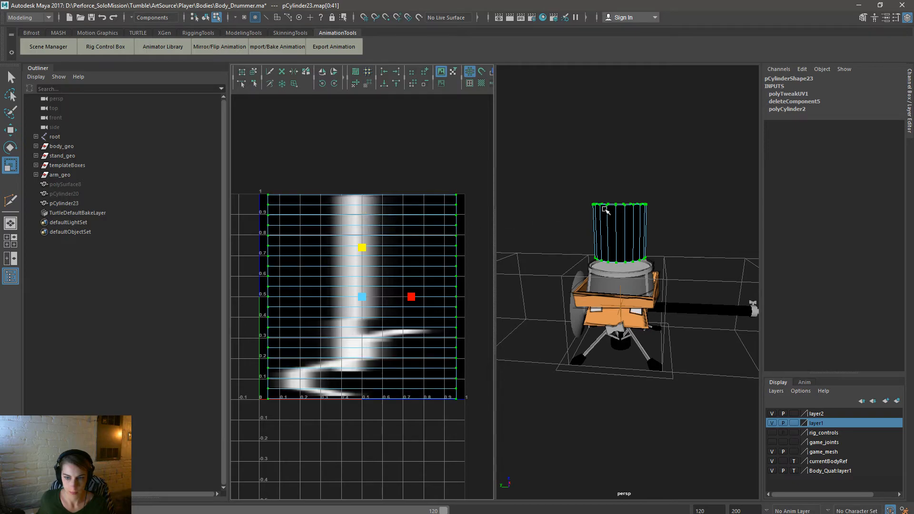
Step: Return the cylinder to object mode, turn on textured shading in the perspective view, and keep the cylinder selected
{"action": "right_click_drag", "start_coordinate": [605, 210], "coordinate": [662, 207]}
{"action": "left_click", "coordinate": [623, 243]}
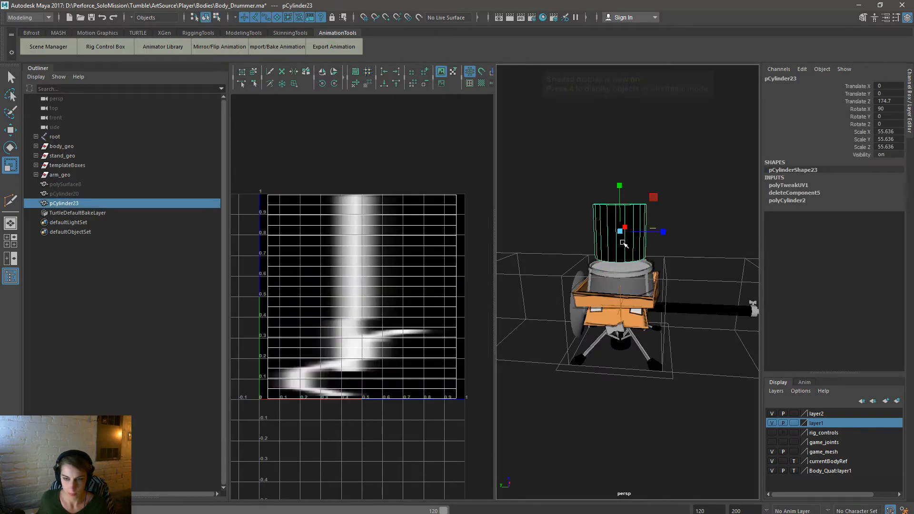
{"action": "key", "text": "6"}
{"action": "left_click", "coordinate": [694, 220]}
{"action": "left_click", "coordinate": [622, 218]}
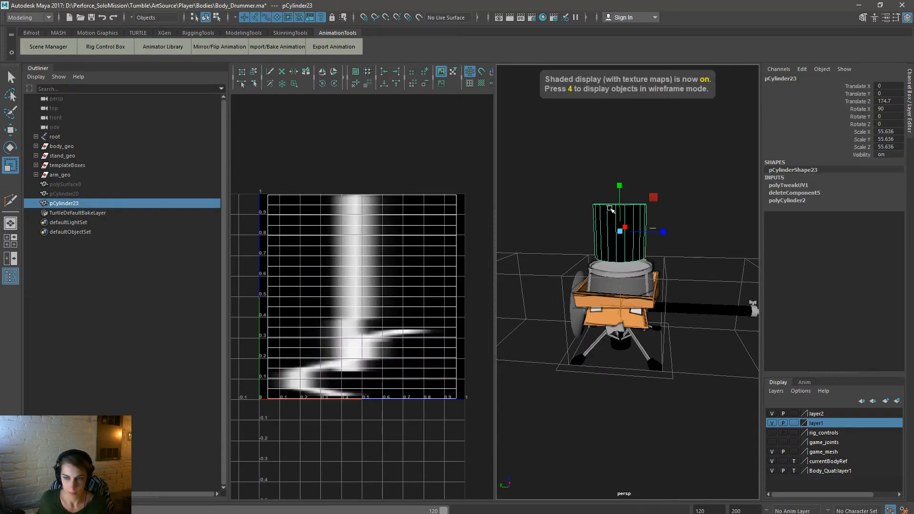
Step: Assign a different existing line material to the open cylinder and check its stroke texture behind the UVs
{"action": "mouse_move", "coordinate": [660, 244]}
{"action": "left_mouse_down", "text": "alt"}
{"action": "mouse_move", "coordinate": [626, 263]}
{"action": "mouse_move", "coordinate": [637, 240]}
{"action": "left_mouse_up", "text": "alt"}
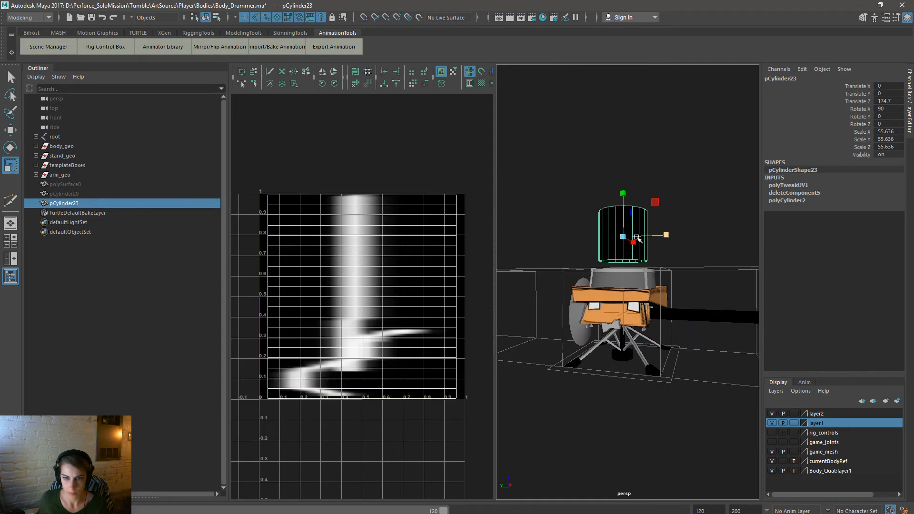
{"action": "right_click", "coordinate": [627, 221]}
{"action": "mouse_move", "coordinate": [647, 468]}
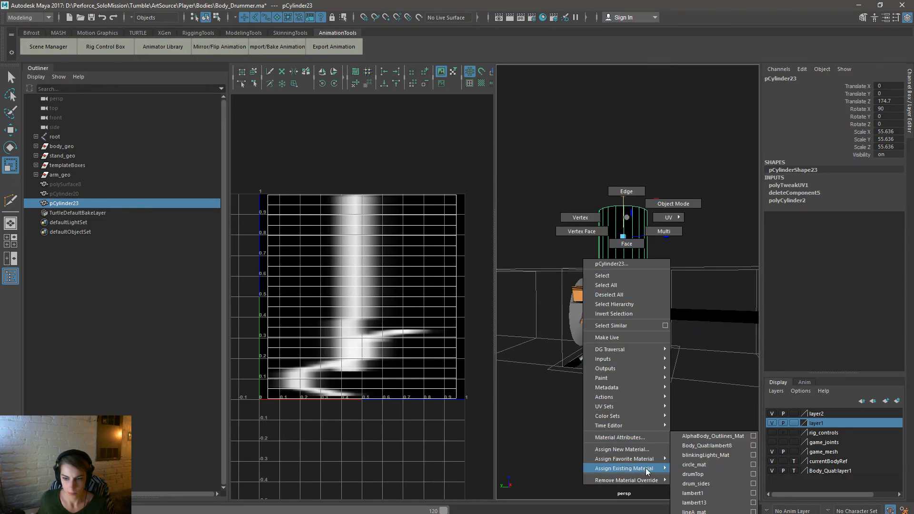
{"action": "left_click", "coordinate": [704, 511]}
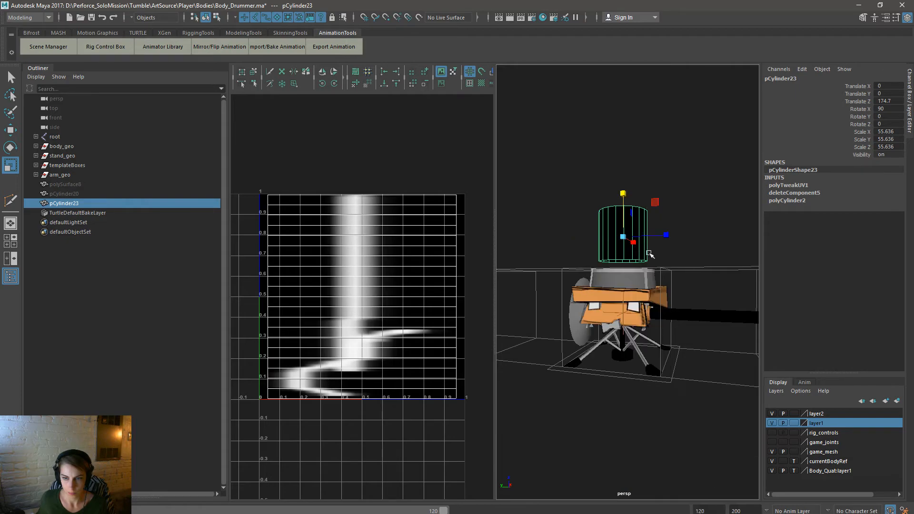
{"action": "right_click", "coordinate": [631, 209]}
{"action": "mouse_move", "coordinate": [643, 455]}
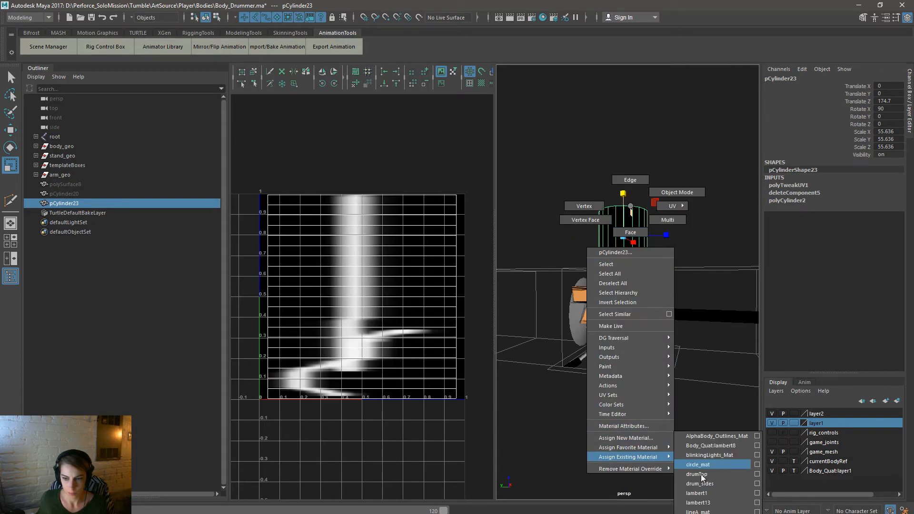
{"action": "left_click", "coordinate": [698, 513]}
{"action": "left_click", "coordinate": [676, 472]}
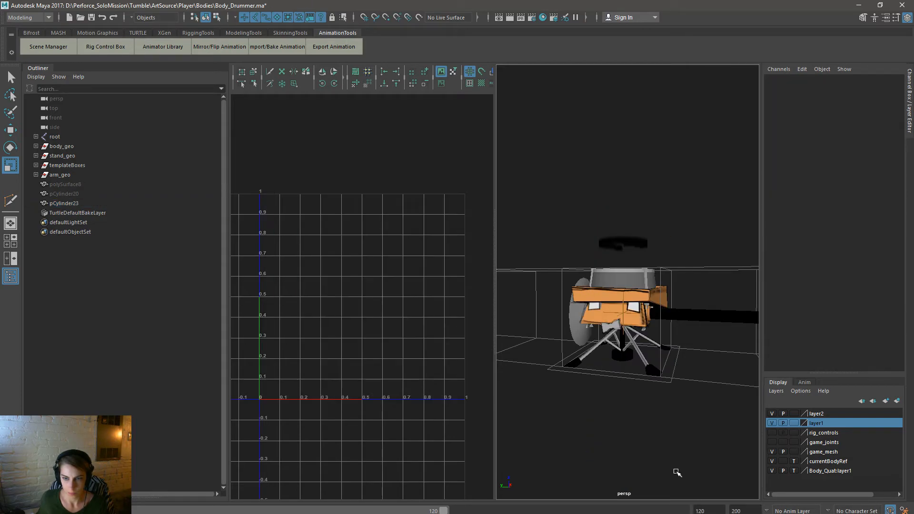
{"action": "left_click", "coordinate": [645, 238]}
{"action": "left_click_drag", "start_coordinate": [644, 238], "coordinate": [622, 310], "text": "alt"}
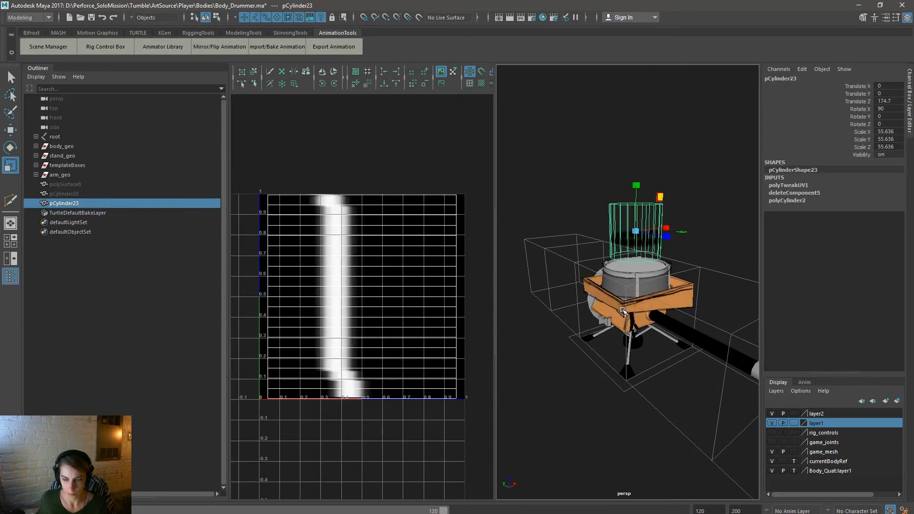
Step: Narrow the cylinder's UV shell around the painted line by moving its two vertical borders to about 0.6 and 0.2 in U
{"action": "right_click_drag", "start_coordinate": [394, 275], "coordinate": [419, 270]}
{"action": "left_click_drag", "start_coordinate": [421, 172], "coordinate": [479, 411]}
{"action": "key", "text": "w"}
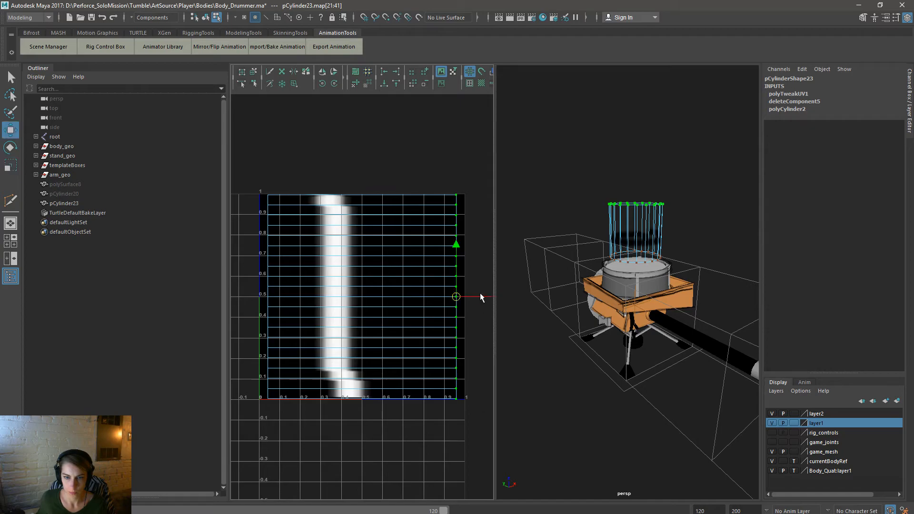
{"action": "left_click_drag", "start_coordinate": [479, 296], "coordinate": [406, 307]}
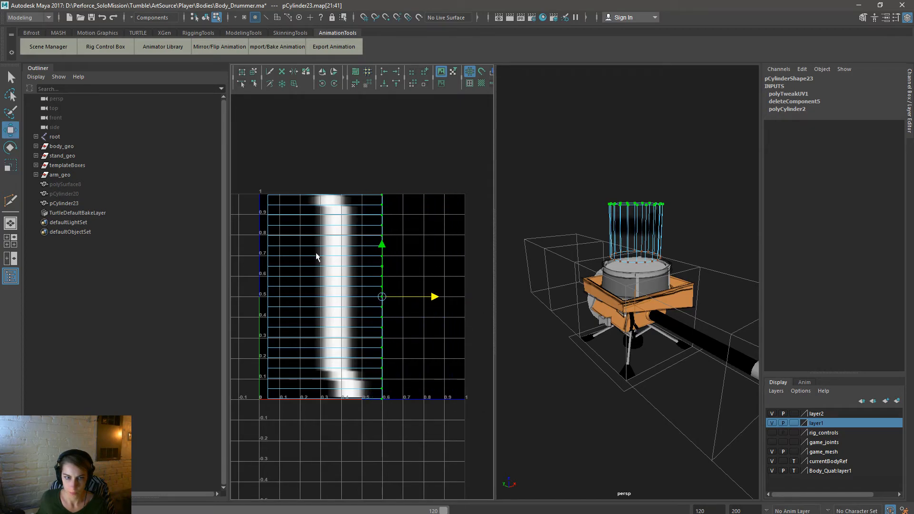
{"action": "left_click_drag", "start_coordinate": [303, 438], "coordinate": [221, 159]}
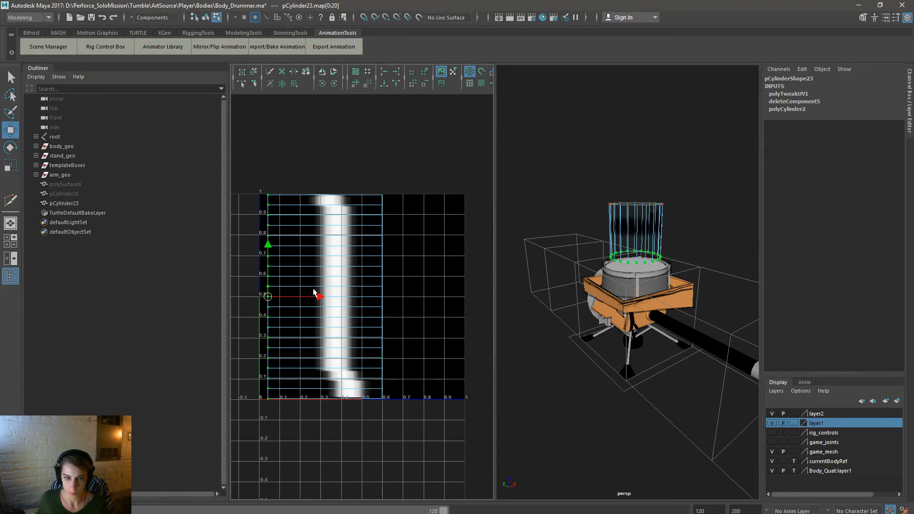
{"action": "left_click_drag", "start_coordinate": [313, 292], "coordinate": [346, 300]}
{"action": "right_click_drag", "start_coordinate": [643, 223], "coordinate": [672, 221]}
{"action": "left_click", "coordinate": [645, 239]}
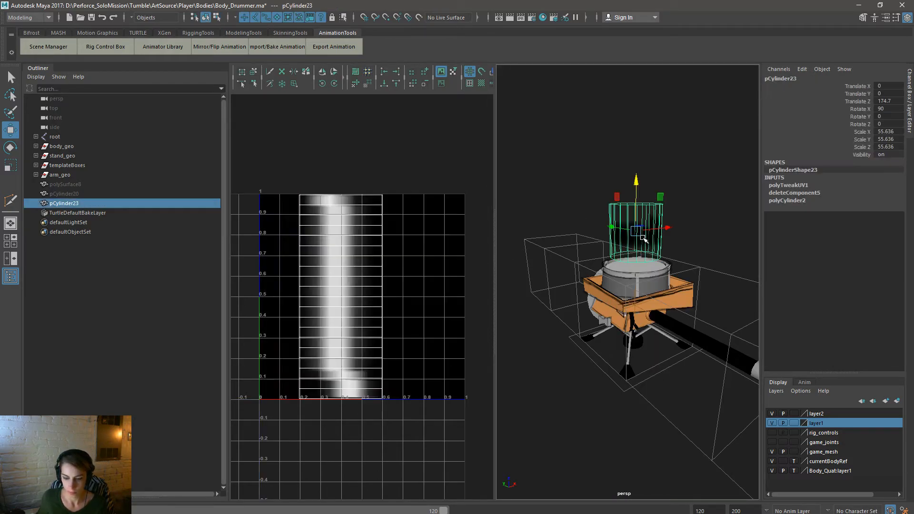
{"action": "key", "text": "F11"}
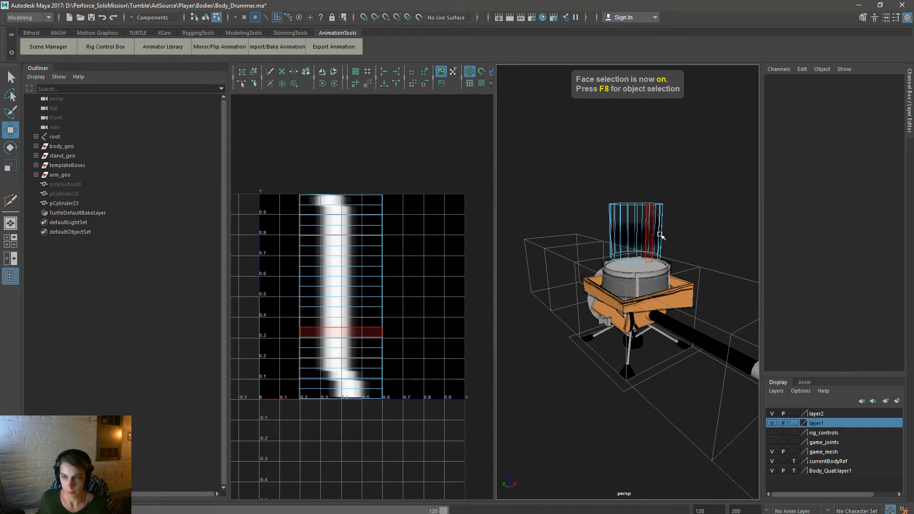
{"action": "right_click_drag", "start_coordinate": [638, 224], "coordinate": [715, 203]}
{"action": "left_click", "coordinate": [715, 203]}
{"action": "key", "text": "ctrl+z"}
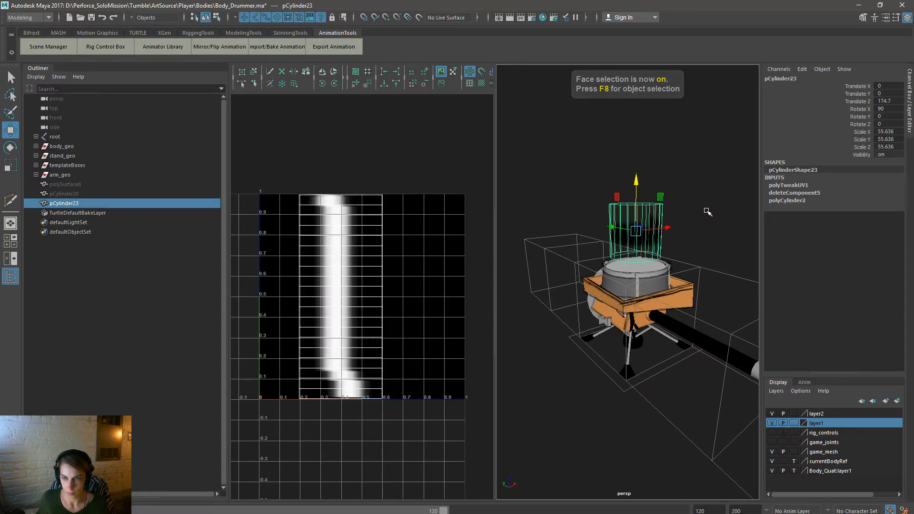
Step: Show only the perspective view and scale the cylinder uniformly to about 85.2 so it is wider than the drum
{"action": "left_click", "coordinate": [707, 212]}
{"action": "key", "text": "space"}
{"action": "left_click", "coordinate": [536, 210]}
{"action": "left_click_drag", "start_coordinate": [476, 247], "coordinate": [533, 255], "text": "alt"}
{"action": "key", "text": "r"}
{"action": "left_click_drag", "start_coordinate": [460, 208], "coordinate": [400, 219], "text": "alt"}
{"action": "left_click_drag", "start_coordinate": [513, 177], "coordinate": [563, 180]}
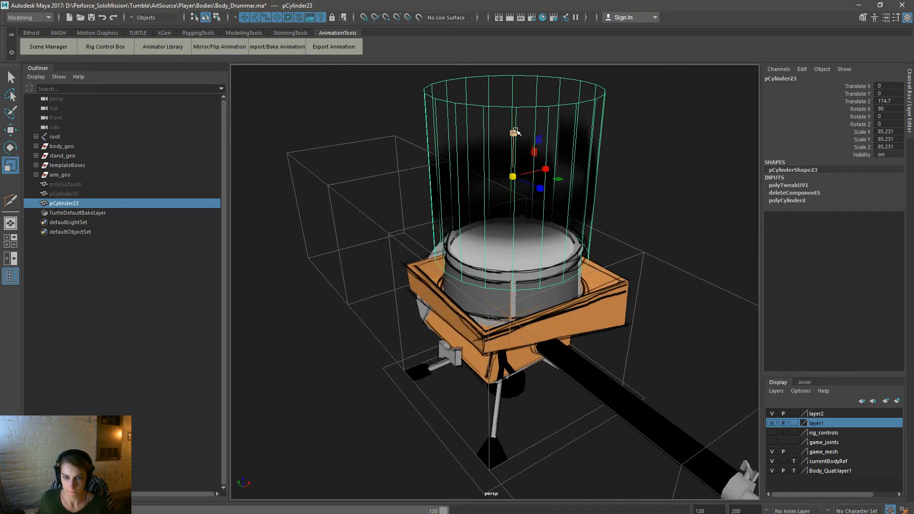
Step: Flatten the cylinder into a thin ring with Scale Y about 4.46 and lower it onto the drum to Translate Z about 94.8
{"action": "left_click_drag", "start_coordinate": [516, 132], "coordinate": [517, 176]}
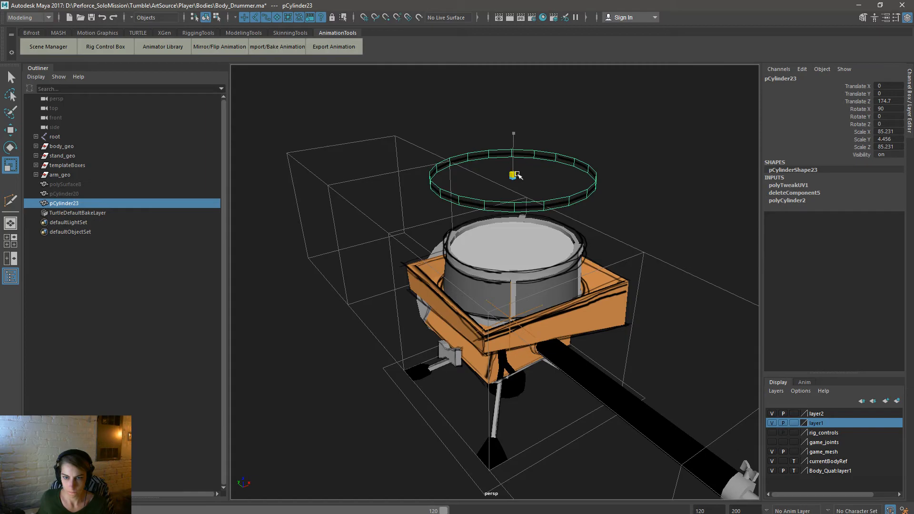
{"action": "key", "text": "w"}
{"action": "left_click_drag", "start_coordinate": [512, 128], "coordinate": [511, 214]}
{"action": "mouse_move", "coordinate": [511, 214]}
{"action": "left_mouse_down", "text": "alt"}
{"action": "mouse_move", "coordinate": [638, 216]}
{"action": "mouse_move", "coordinate": [499, 208]}
{"action": "left_mouse_up", "text": "alt"}
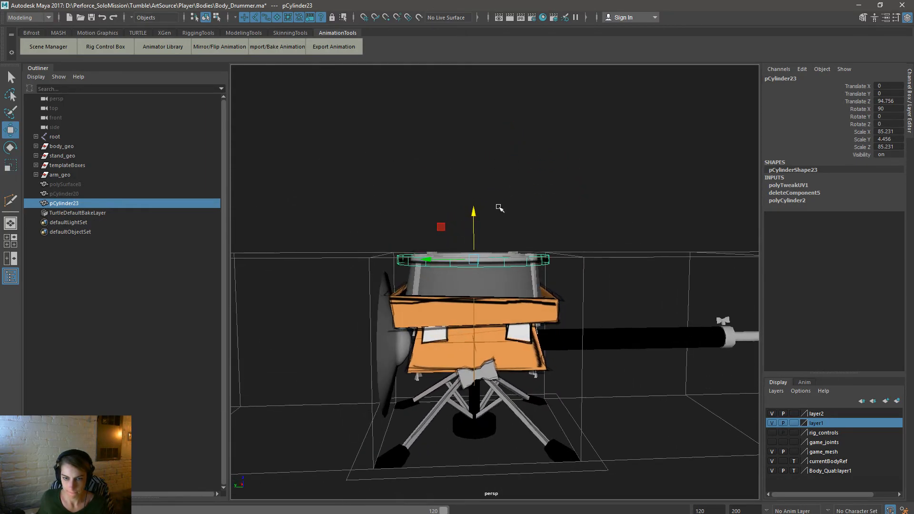
Step: Shrink the ring uniformly to about 75 in X and Z, and lower it to Translate Z about 92.1 below the drum's rim
{"action": "right_click_drag", "start_coordinate": [500, 208], "coordinate": [621, 261], "text": "alt"}
{"action": "key", "text": "r"}
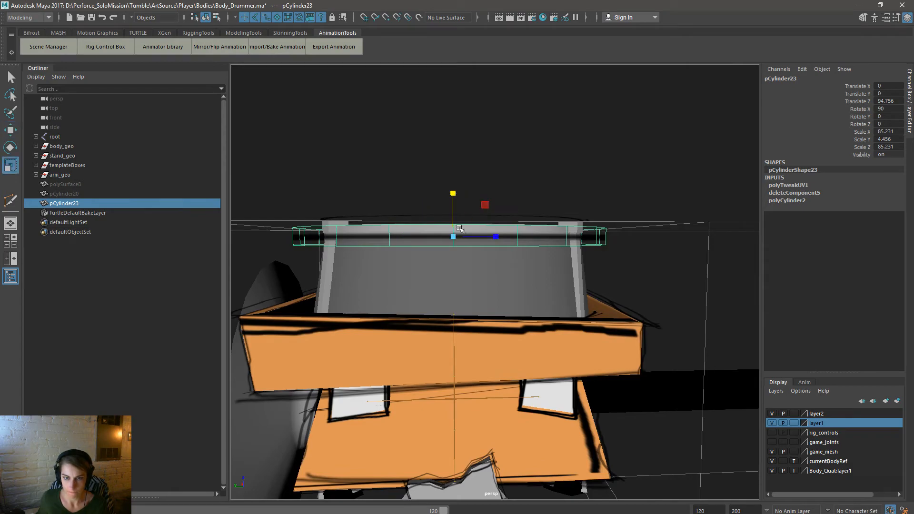
{"action": "left_click_drag", "start_coordinate": [452, 236], "coordinate": [423, 242]}
{"action": "left_click_drag", "start_coordinate": [452, 198], "coordinate": [455, 202]}
Step: Adjust the ring's scale to about 78.1 in X and 74.2 in Z so it hugs the drum's sides
{"action": "left_click_drag", "start_coordinate": [605, 277], "coordinate": [556, 287], "text": "alt"}
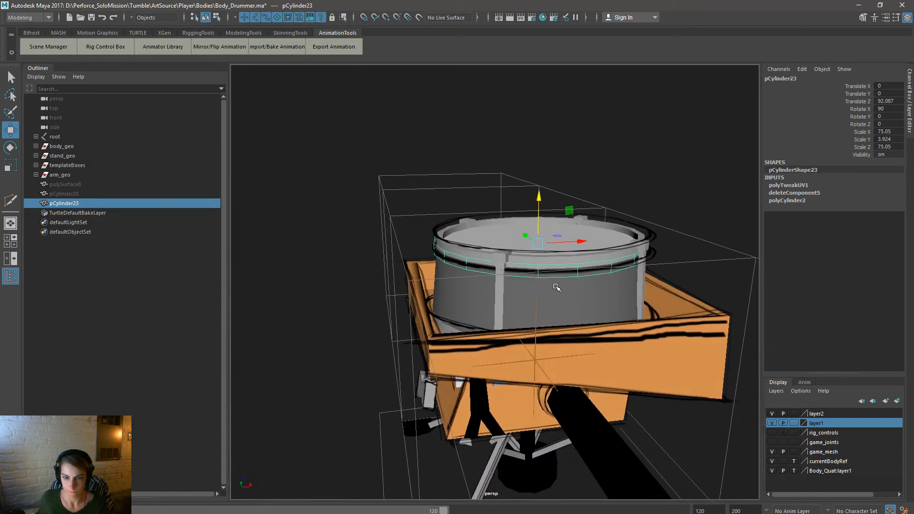
{"action": "left_click_drag", "start_coordinate": [540, 243], "coordinate": [582, 239], "text": "alt"}
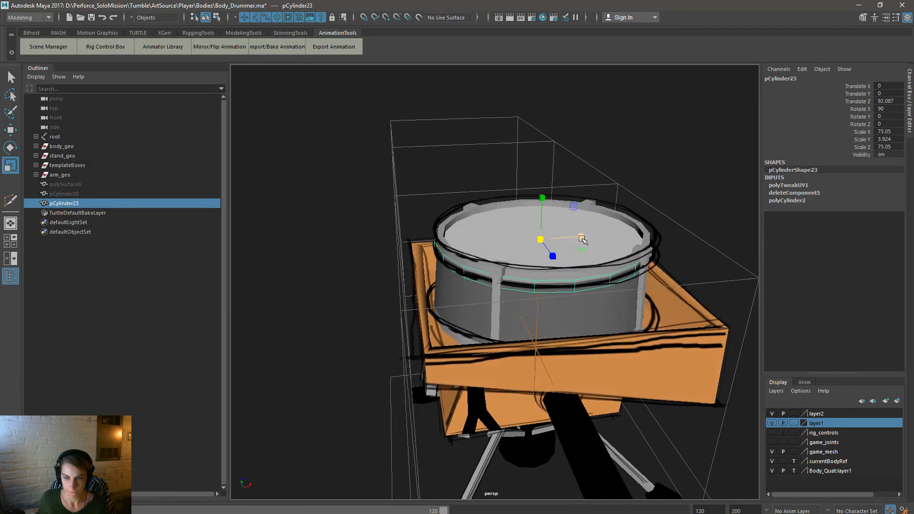
{"action": "left_click_drag", "start_coordinate": [585, 271], "coordinate": [684, 255], "text": "alt"}
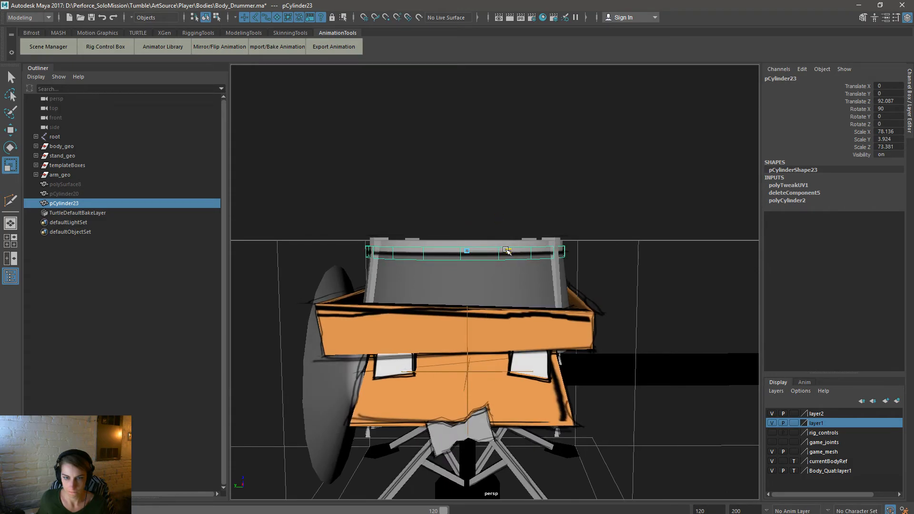
Step: Duplicate the outline ring and raise the copy to the drum's top edge at Translate Z about 101.9
{"action": "key", "text": "ctrl+d"}
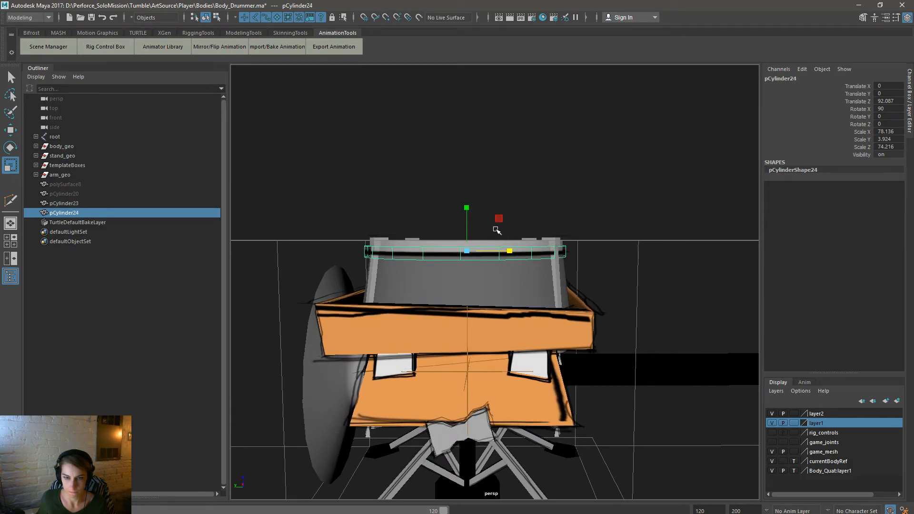
{"action": "left_click_drag", "start_coordinate": [468, 206], "coordinate": [471, 191]}
{"action": "left_click_drag", "start_coordinate": [519, 233], "coordinate": [494, 216], "text": "alt"}
{"action": "key", "text": "e"}
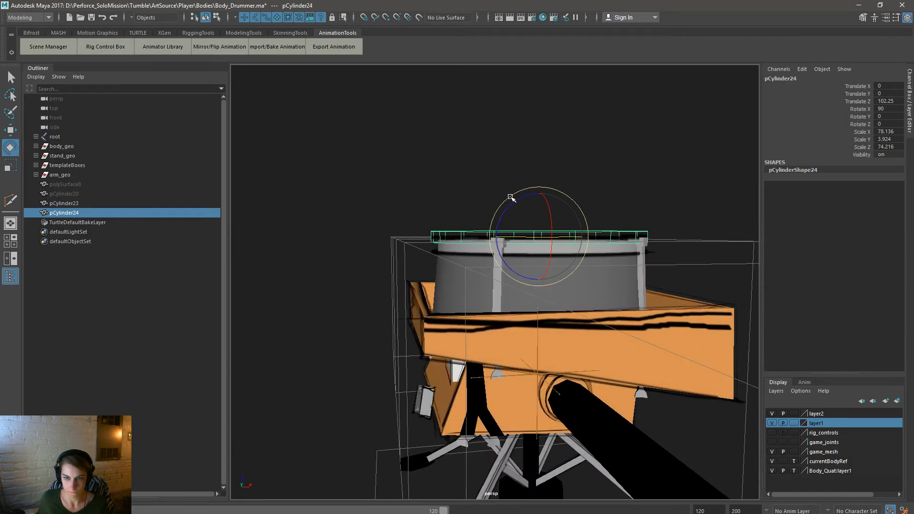
{"action": "key", "text": "w"}
{"action": "left_click_drag", "start_coordinate": [518, 196], "coordinate": [638, 265], "text": "alt"}
{"action": "left_click", "coordinate": [629, 217]}
{"action": "left_click", "coordinate": [537, 239]}
{"action": "left_click", "coordinate": [619, 260]}
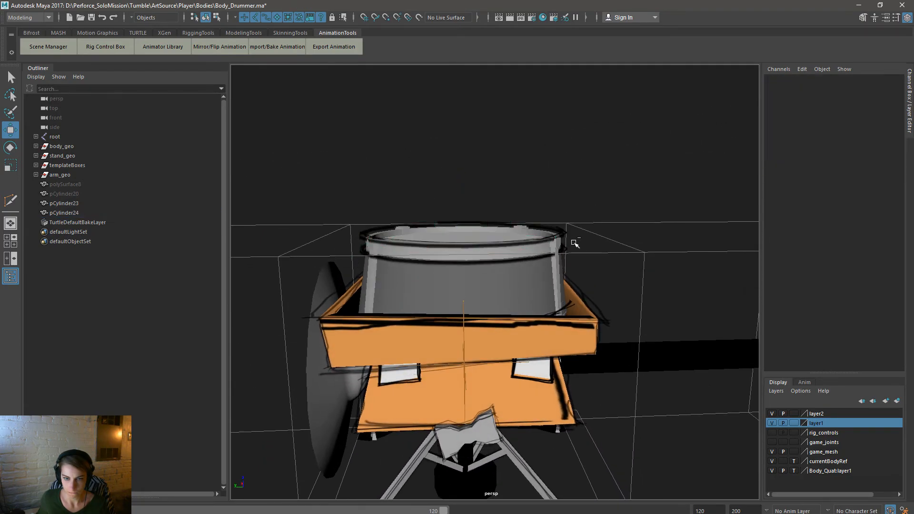
Step: Rotate the upper ring to about -81.8 degrees in Rotate Z so its strokes differ from the lower ring's
{"action": "left_click_drag", "start_coordinate": [574, 243], "coordinate": [460, 189]}
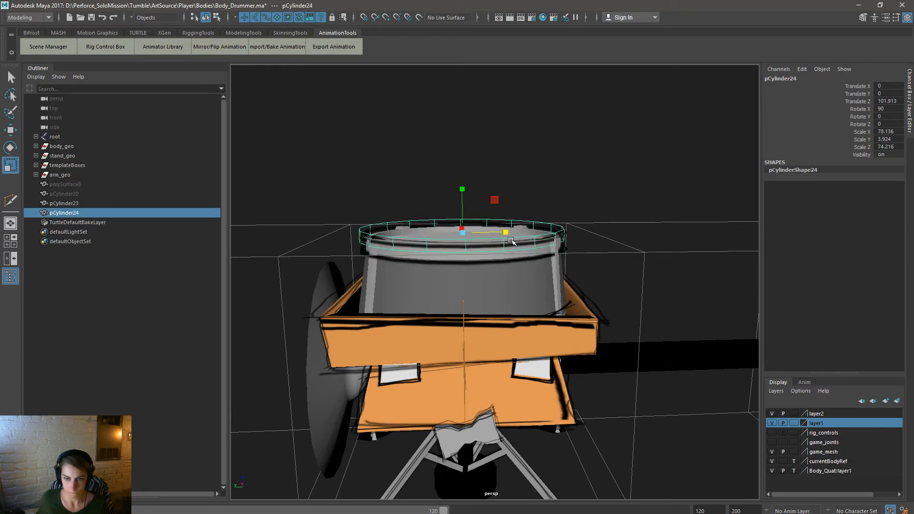
{"action": "key", "text": "e"}
{"action": "left_click_drag", "start_coordinate": [500, 238], "coordinate": [444, 242]}
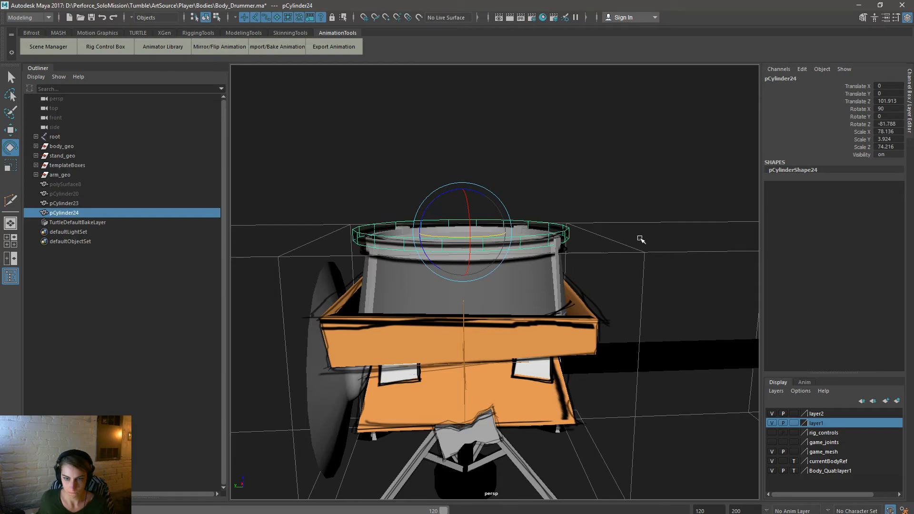
{"action": "left_click", "coordinate": [640, 239]}
{"action": "left_click_drag", "start_coordinate": [640, 239], "coordinate": [466, 285], "text": "alt"}
{"action": "right_click_drag", "start_coordinate": [465, 286], "coordinate": [546, 201], "text": "alt"}
{"action": "left_click", "coordinate": [547, 202]}
{"action": "left_click_drag", "start_coordinate": [546, 202], "coordinate": [556, 248], "text": "alt"}
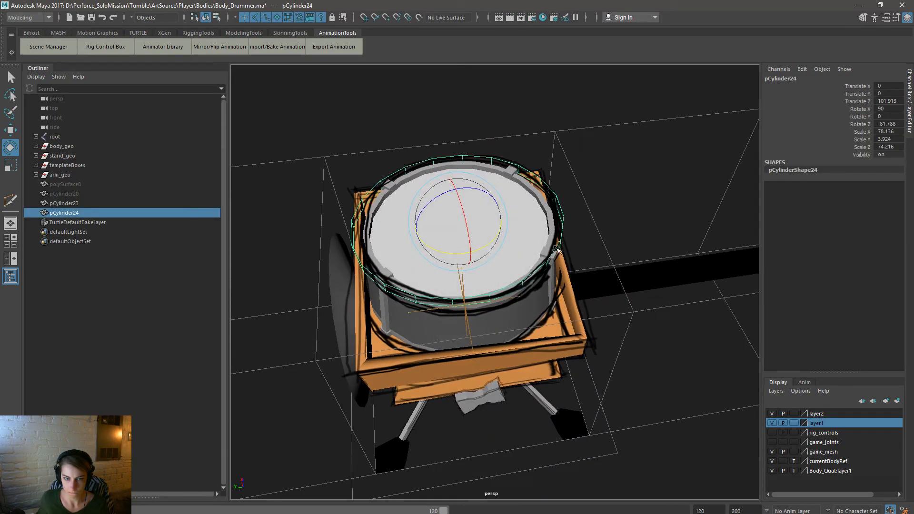
Step: Shrink the face of the circular outline plane on top of the drum and fit its stroke around the drumhead
{"action": "left_click", "coordinate": [408, 281]}
{"action": "key", "text": "r"}
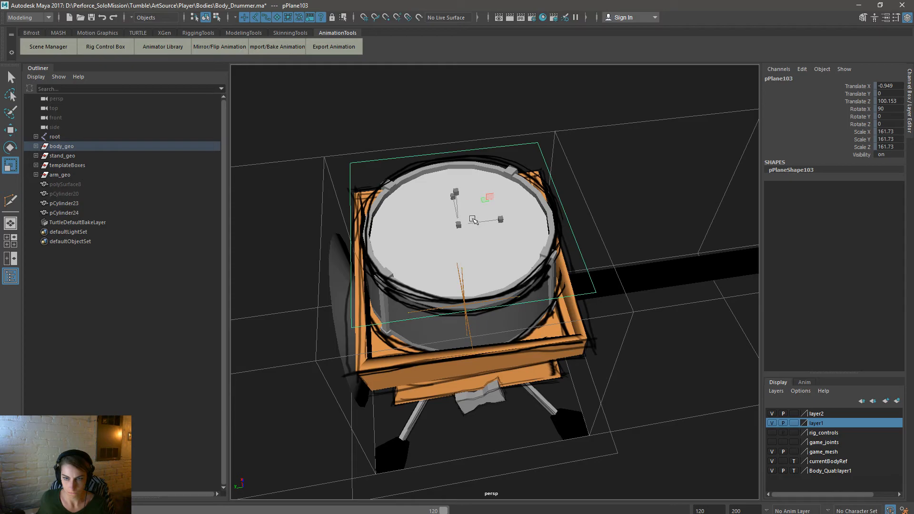
{"action": "left_click", "coordinate": [217, 18]}
{"action": "left_click", "coordinate": [511, 244]}
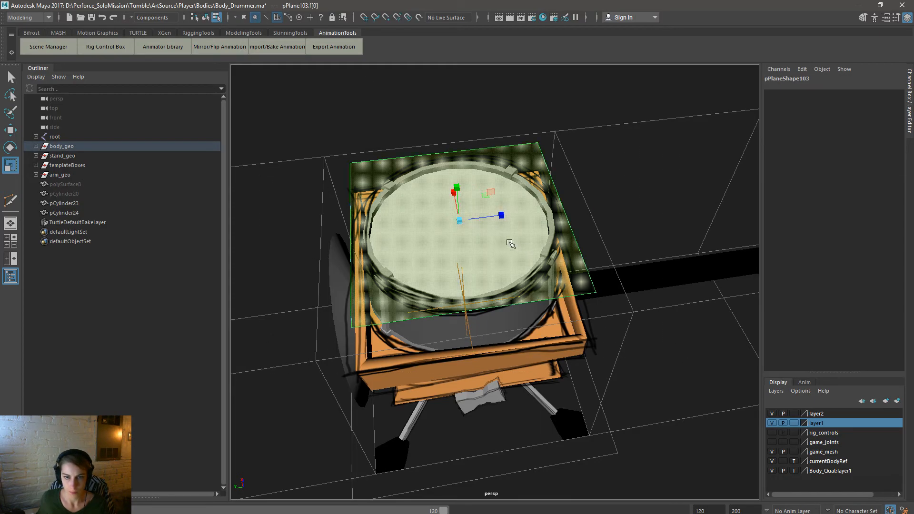
{"action": "left_click_drag", "start_coordinate": [459, 218], "coordinate": [441, 220]}
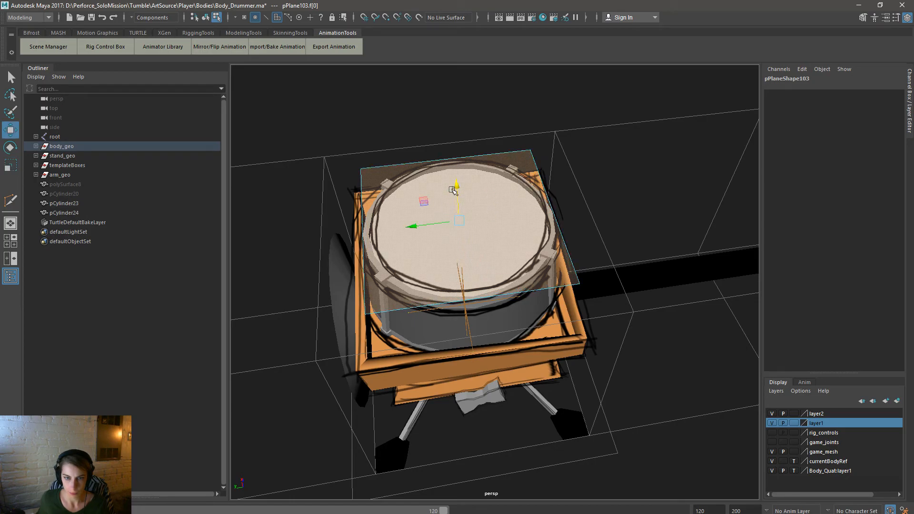
{"action": "mouse_move", "coordinate": [506, 186]}
{"action": "left_mouse_down", "text": "alt"}
{"action": "mouse_move", "coordinate": [467, 167]}
{"action": "mouse_move", "coordinate": [494, 184]}
{"action": "left_mouse_up", "text": "alt"}
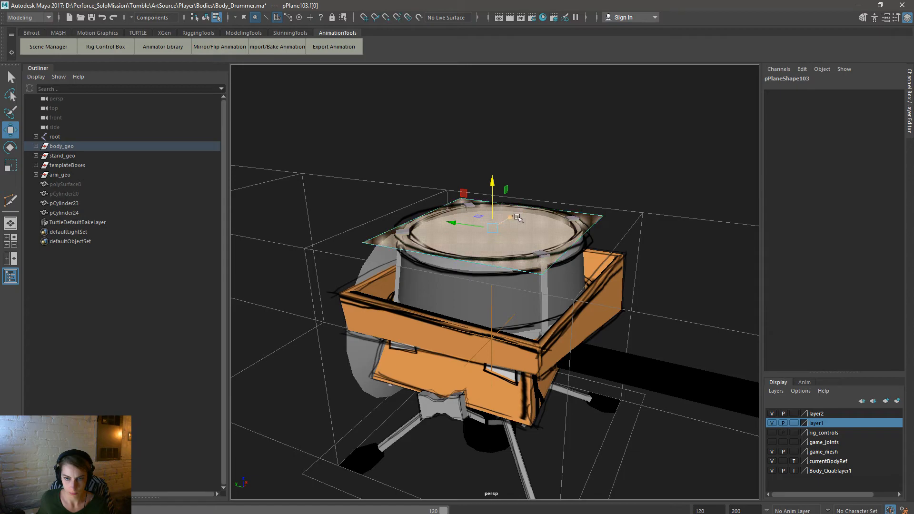
{"action": "left_click_drag", "start_coordinate": [520, 216], "coordinate": [519, 240], "text": "alt"}
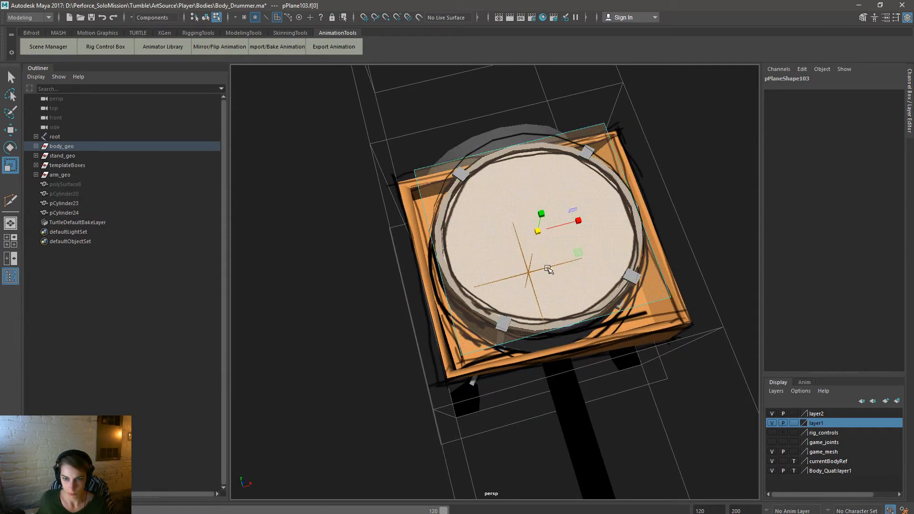
{"action": "left_click_drag", "start_coordinate": [548, 269], "coordinate": [550, 268]}
{"action": "left_click", "coordinate": [205, 17]}
Step: Examine the drum's outline strokes on the robot from several angles and distances
{"action": "scroll", "coordinate": [326, 230], "scroll_direction": "down", "scroll_amount": 5}
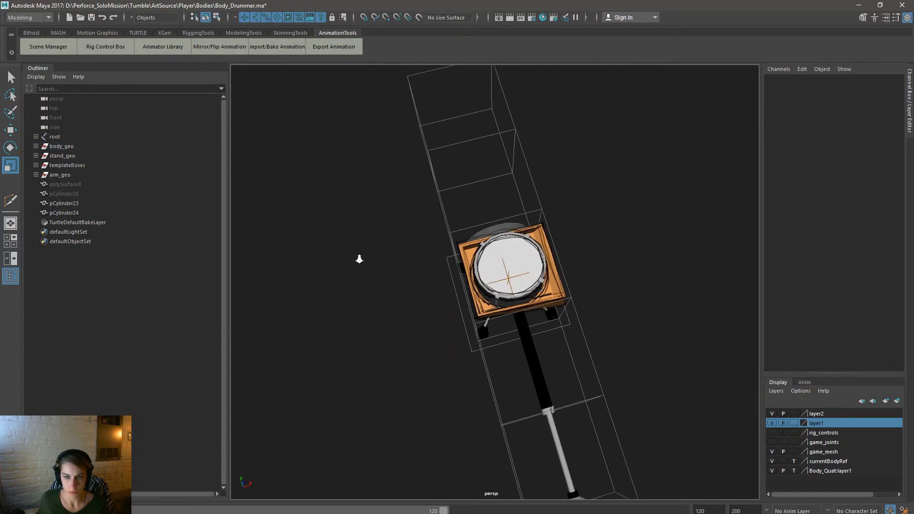
{"action": "left_click_drag", "start_coordinate": [359, 257], "coordinate": [401, 295], "text": "alt"}
{"action": "right_click_drag", "start_coordinate": [400, 295], "coordinate": [600, 349], "text": "alt"}
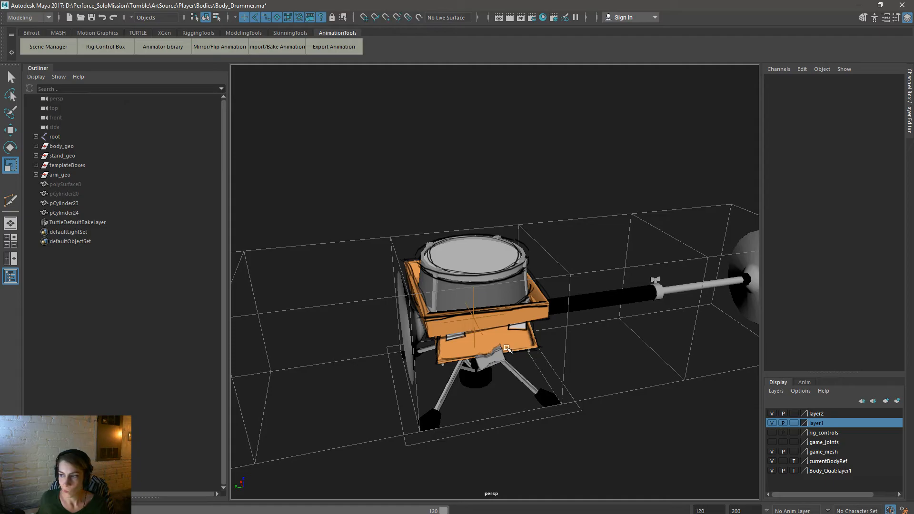
{"action": "left_click_drag", "start_coordinate": [506, 348], "coordinate": [469, 335], "text": "alt"}
{"action": "right_click_drag", "start_coordinate": [468, 336], "coordinate": [593, 358], "text": "alt"}
{"action": "left_click_drag", "start_coordinate": [593, 359], "coordinate": [196, 363], "text": "alt"}
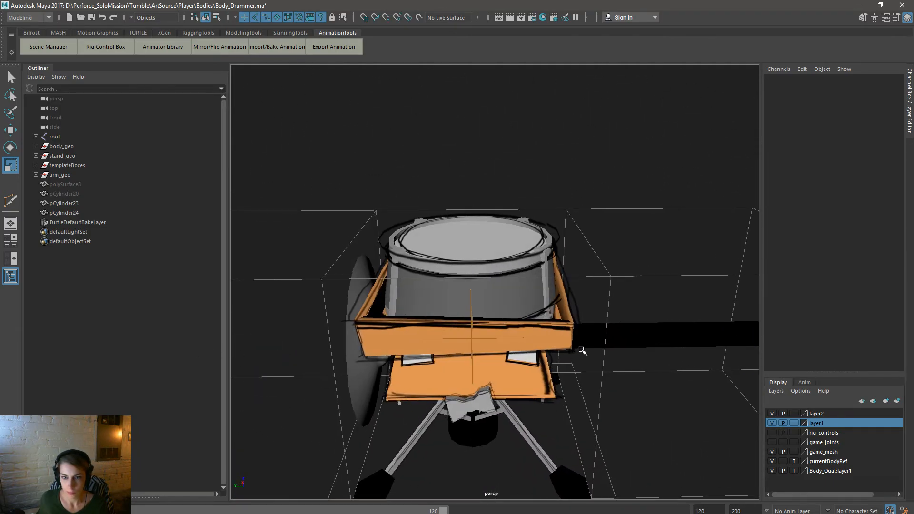
{"action": "mouse_move", "coordinate": [581, 350]}
{"action": "right_mouse_down", "text": "alt"}
{"action": "mouse_move", "coordinate": [447, 284]}
{"action": "mouse_move", "coordinate": [571, 343]}
{"action": "right_mouse_up", "text": "alt"}
{"action": "left_click_drag", "start_coordinate": [571, 343], "coordinate": [605, 366], "text": "alt"}
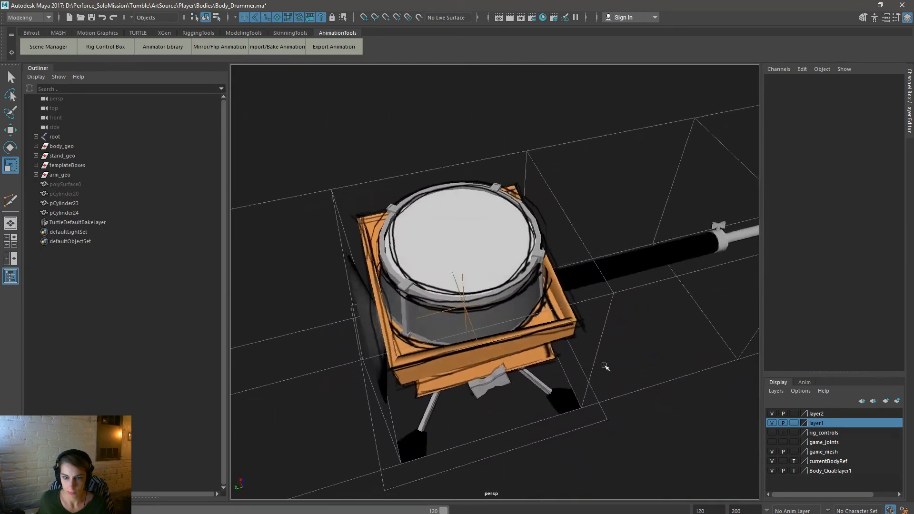
{"action": "right_click_drag", "start_coordinate": [469, 284], "coordinate": [578, 335], "text": "alt"}
{"action": "left_click_drag", "start_coordinate": [579, 336], "coordinate": [595, 317], "text": "alt"}
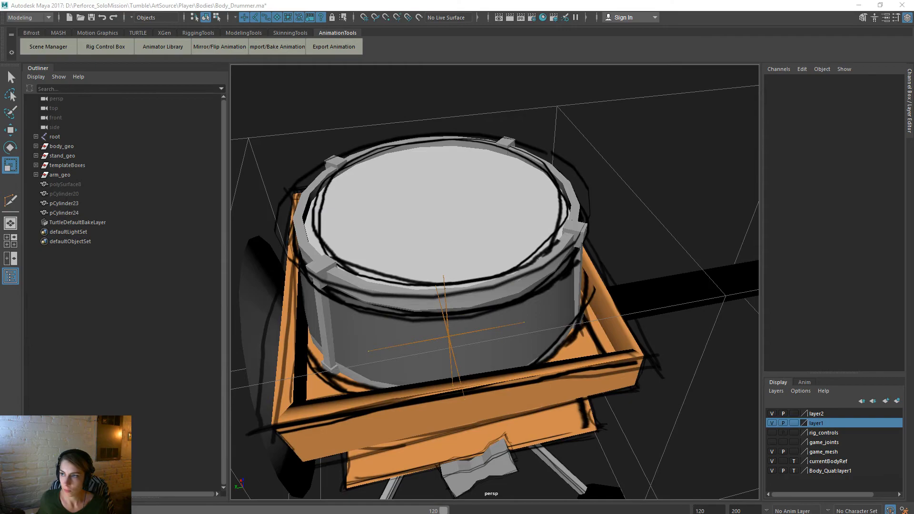
Step: Examine up close how the outline stroke meets the drum's lower edge near the orange box's corner
{"action": "right_click_drag", "start_coordinate": [497, 373], "coordinate": [515, 382], "text": "alt"}
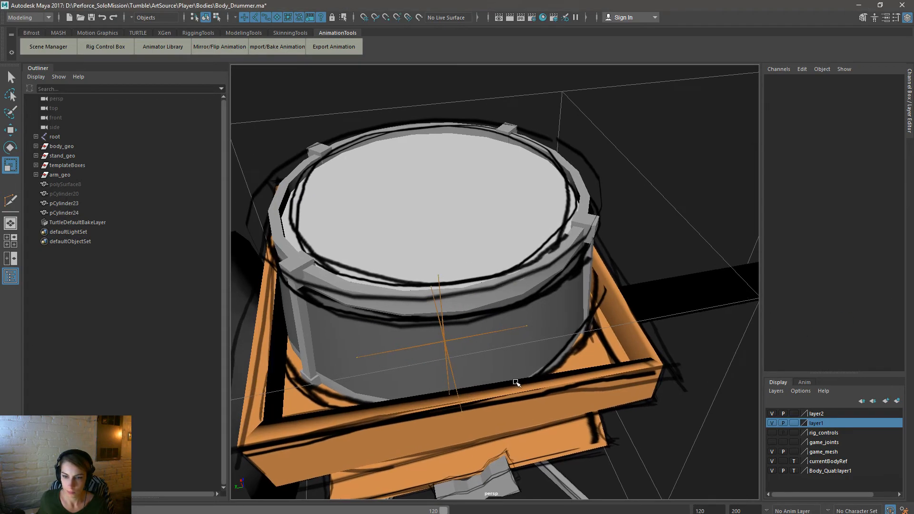
{"action": "left_click", "coordinate": [579, 353]}
{"action": "left_click_drag", "start_coordinate": [637, 394], "coordinate": [605, 380], "text": "alt"}
{"action": "right_click_drag", "start_coordinate": [571, 356], "coordinate": [653, 379], "text": "alt"}
{"action": "left_click_drag", "start_coordinate": [649, 380], "coordinate": [616, 363], "text": "alt"}
{"action": "right_click_drag", "start_coordinate": [615, 363], "coordinate": [731, 425], "text": "alt"}
{"action": "middle_click_drag", "start_coordinate": [674, 432], "coordinate": [512, 347], "text": "alt"}
{"action": "right_click_drag", "start_coordinate": [512, 347], "coordinate": [592, 399], "text": "alt"}
{"action": "left_click", "coordinate": [643, 415]}
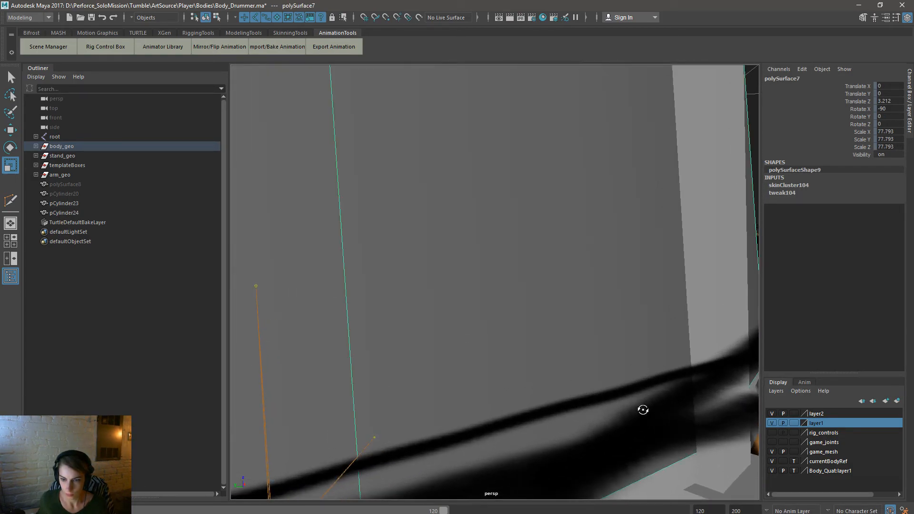
{"action": "left_click_drag", "start_coordinate": [642, 409], "coordinate": [681, 389], "text": "alt"}
{"action": "middle_click_drag", "start_coordinate": [681, 388], "coordinate": [594, 385], "text": "alt"}
Step: Select the outline plane inside the orange box, pPlane65, and convert its face selection to vertices
{"action": "left_click", "coordinate": [704, 377]}
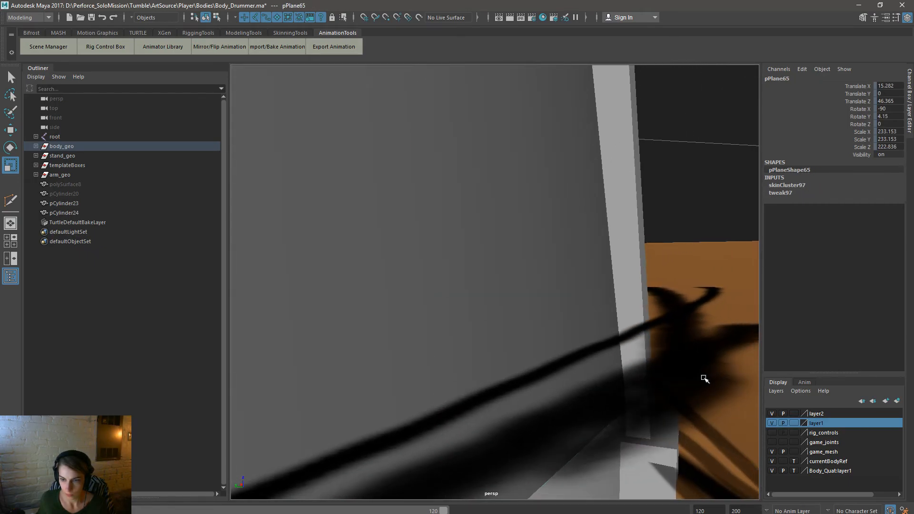
{"action": "right_click_drag", "start_coordinate": [696, 394], "coordinate": [392, 249], "text": "alt"}
{"action": "mouse_move", "coordinate": [544, 309]}
{"action": "left_mouse_down", "text": "alt"}
{"action": "mouse_move", "coordinate": [526, 328]}
{"action": "mouse_move", "coordinate": [464, 344]}
{"action": "mouse_move", "coordinate": [538, 321]}
{"action": "left_mouse_up", "text": "alt"}
{"action": "right_click_drag", "start_coordinate": [537, 321], "coordinate": [390, 206], "text": "alt"}
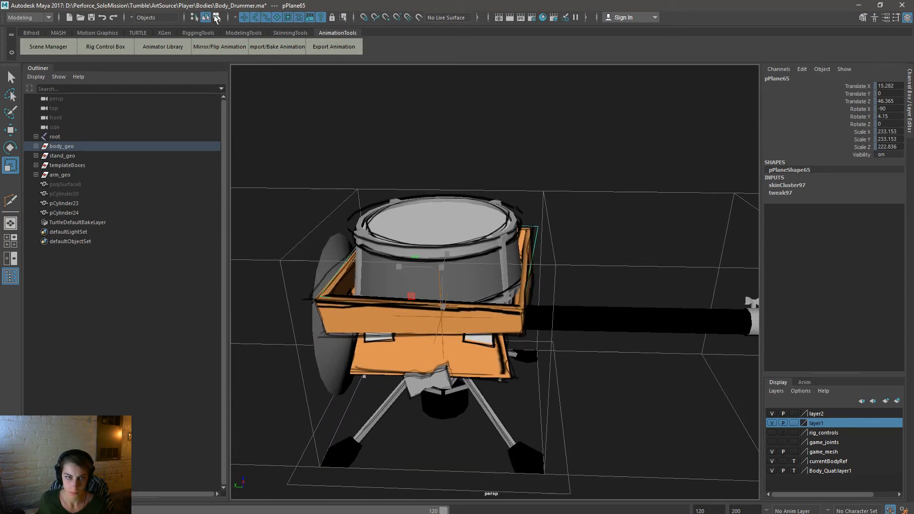
{"action": "left_click", "coordinate": [216, 18]}
{"action": "left_click_drag", "start_coordinate": [619, 343], "coordinate": [666, 383], "text": "alt"}
{"action": "left_click_drag", "start_coordinate": [502, 288], "coordinate": [502, 288]}
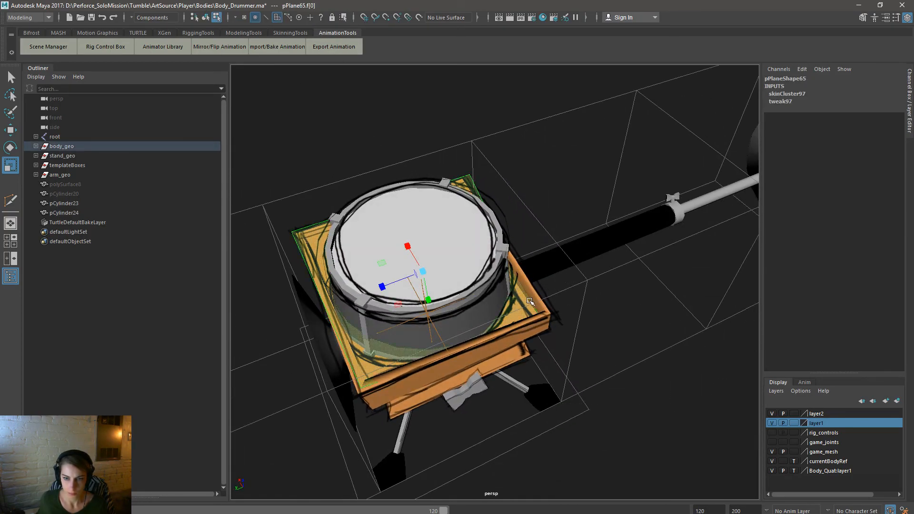
{"action": "right_click_drag", "start_coordinate": [308, 238], "coordinate": [284, 238]}
{"action": "double_click", "coordinate": [453, 287]}
{"action": "key", "text": "ctrl+z"}
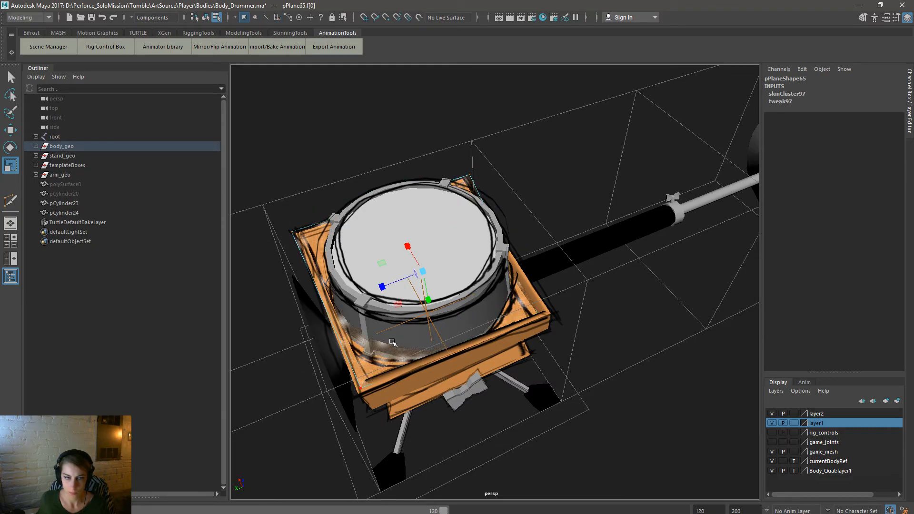
{"action": "left_click_drag", "start_coordinate": [392, 341], "coordinate": [390, 334], "text": "alt"}
{"action": "right_click", "coordinate": [524, 230], "text": "ctrl"}
{"action": "right_click_drag", "start_coordinate": [556, 231], "coordinate": [516, 243], "text": "ctrl"}
{"action": "right_click_drag", "start_coordinate": [602, 248], "coordinate": [527, 252], "text": "ctrl"}
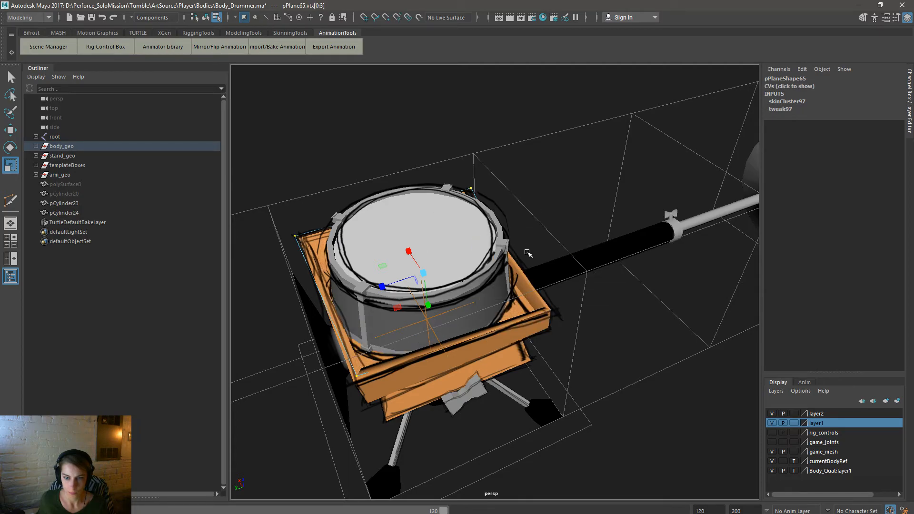
Step: Keep only the plane's corner vertex nearest the drum arm selected and raise it slightly above the box corner
{"action": "left_click_drag", "start_coordinate": [474, 444], "coordinate": [244, 174], "text": "ctrl"}
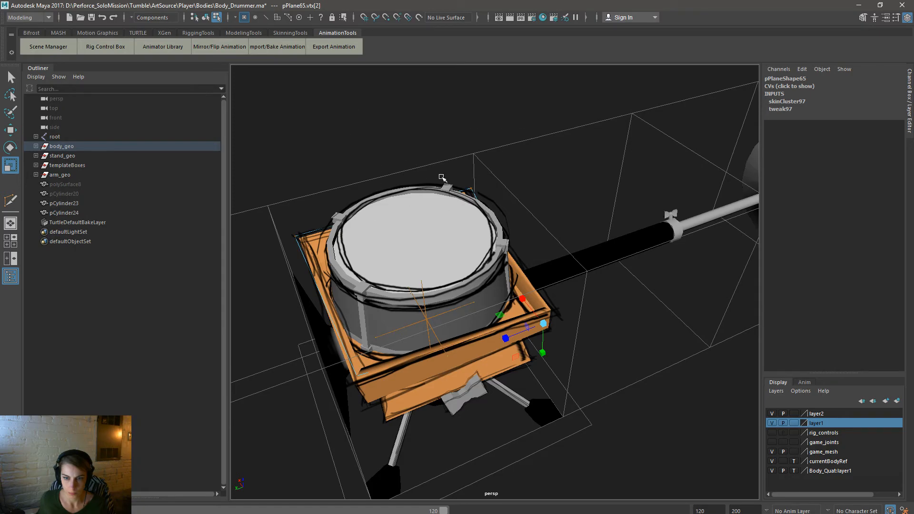
{"action": "key", "text": "w"}
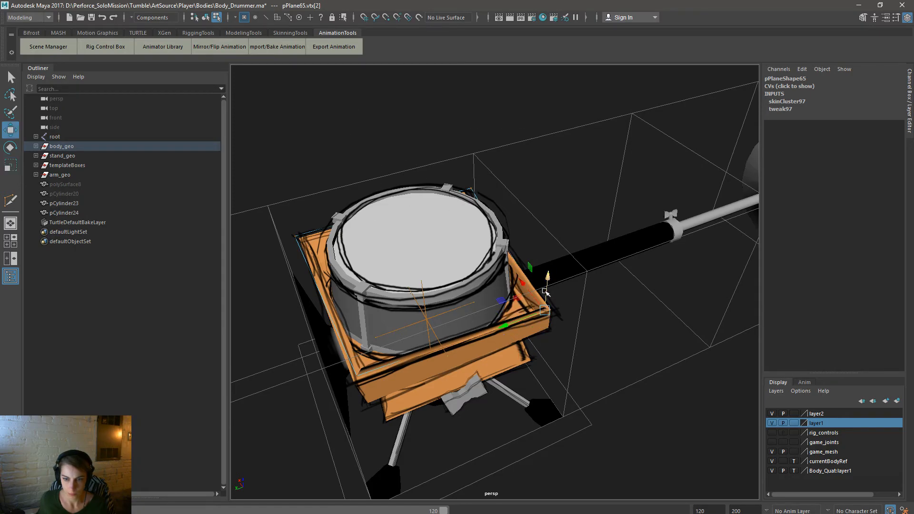
{"action": "left_click_drag", "start_coordinate": [581, 336], "coordinate": [534, 321], "text": "alt"}
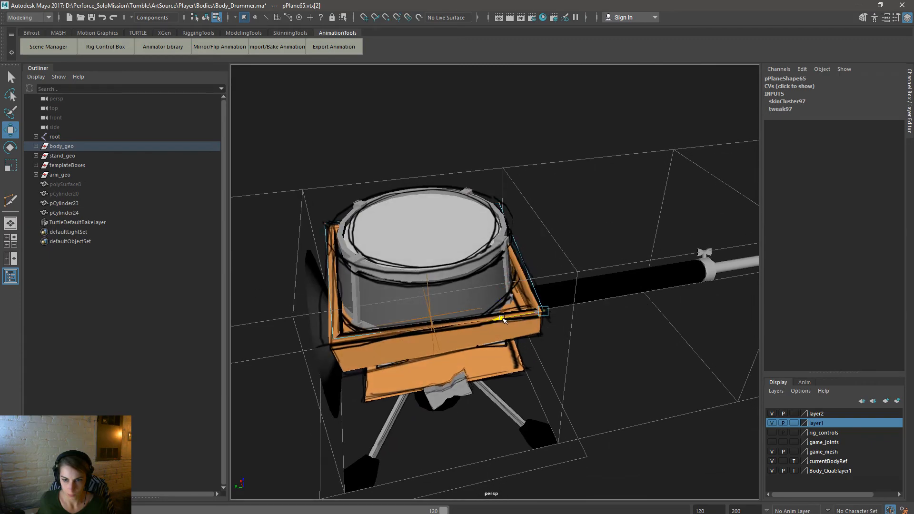
{"action": "left_click_drag", "start_coordinate": [550, 273], "coordinate": [550, 270]}
{"action": "left_click", "coordinate": [206, 17]}
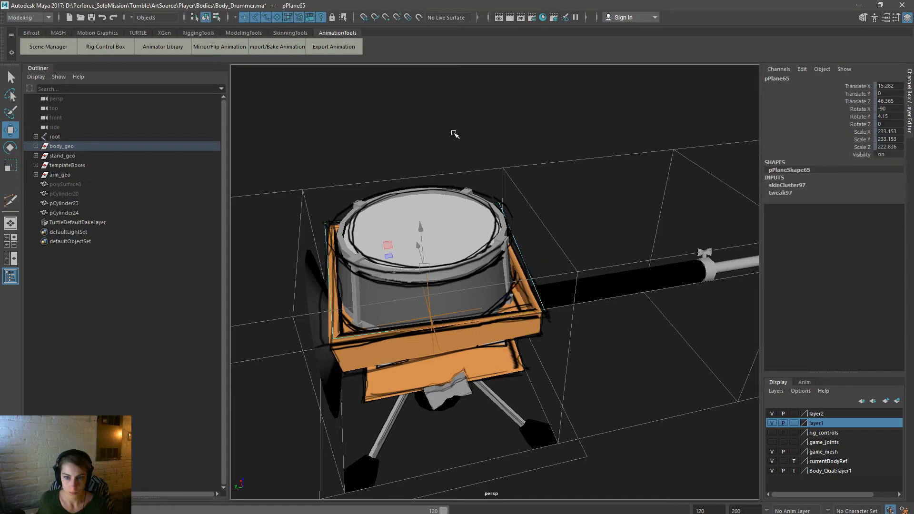
{"action": "left_click", "coordinate": [469, 138]}
Step: Shrink all UVs of the drum's upper outline ring, pCylinder24, slightly along the V direction so they stay inside the stroke texture
{"action": "right_click_drag", "start_coordinate": [630, 215], "coordinate": [561, 309], "text": "alt"}
{"action": "mouse_move", "coordinate": [562, 309]}
{"action": "left_mouse_down", "text": "alt"}
{"action": "mouse_move", "coordinate": [563, 324]}
{"action": "mouse_move", "coordinate": [124, 309]}
{"action": "mouse_move", "coordinate": [138, 301]}
{"action": "mouse_move", "coordinate": [333, 331]}
{"action": "mouse_move", "coordinate": [456, 312]}
{"action": "mouse_move", "coordinate": [578, 309]}
{"action": "left_mouse_up", "text": "alt"}
{"action": "right_click_drag", "start_coordinate": [578, 309], "coordinate": [580, 358], "text": "alt"}
{"action": "left_click_drag", "start_coordinate": [581, 358], "coordinate": [615, 330], "text": "alt"}
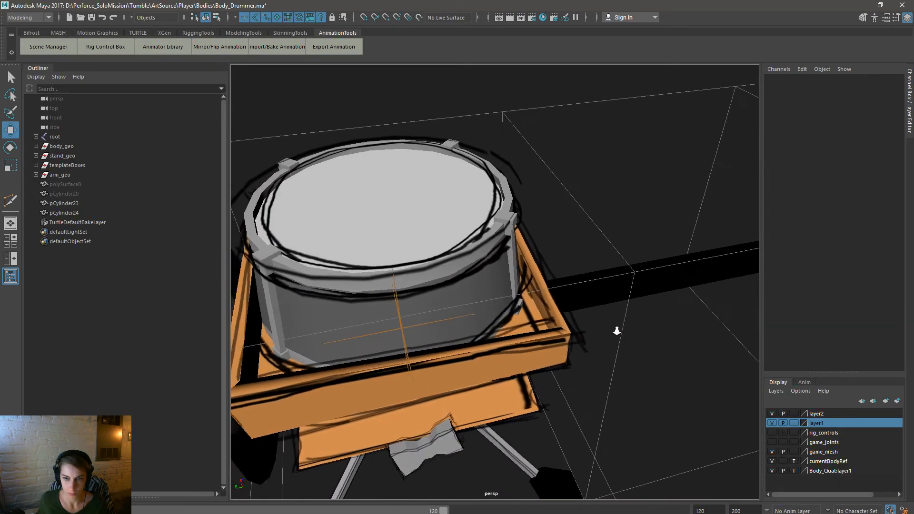
{"action": "right_click_drag", "start_coordinate": [615, 330], "coordinate": [532, 324], "text": "alt"}
{"action": "left_click_drag", "start_coordinate": [532, 324], "coordinate": [390, 315], "text": "alt"}
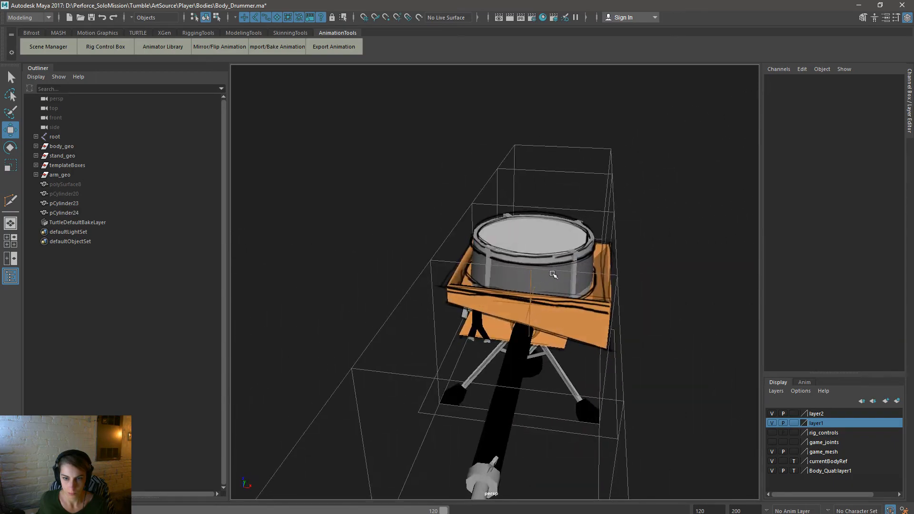
{"action": "left_click", "coordinate": [553, 258]}
{"action": "key", "text": "space"}
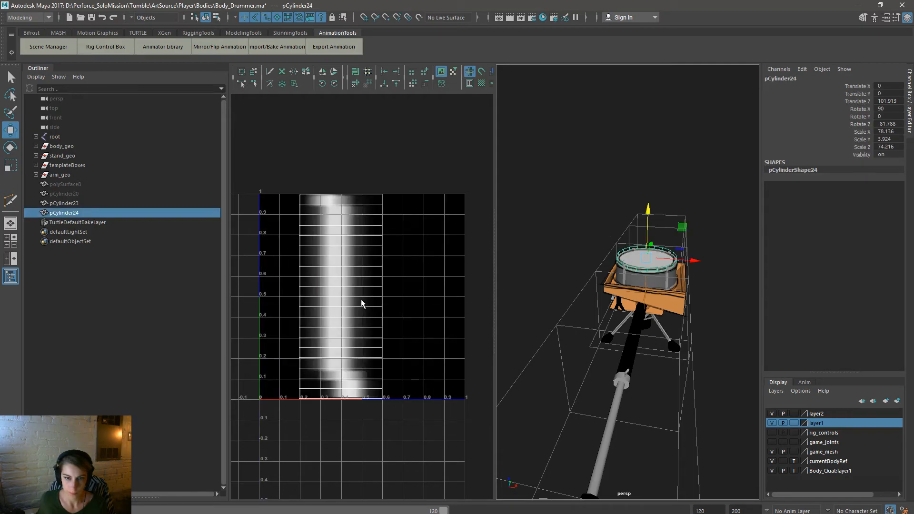
{"action": "right_click_drag", "start_coordinate": [363, 300], "coordinate": [396, 300]}
{"action": "left_click_drag", "start_coordinate": [456, 476], "coordinate": [251, 189]}
{"action": "key", "text": "t"}
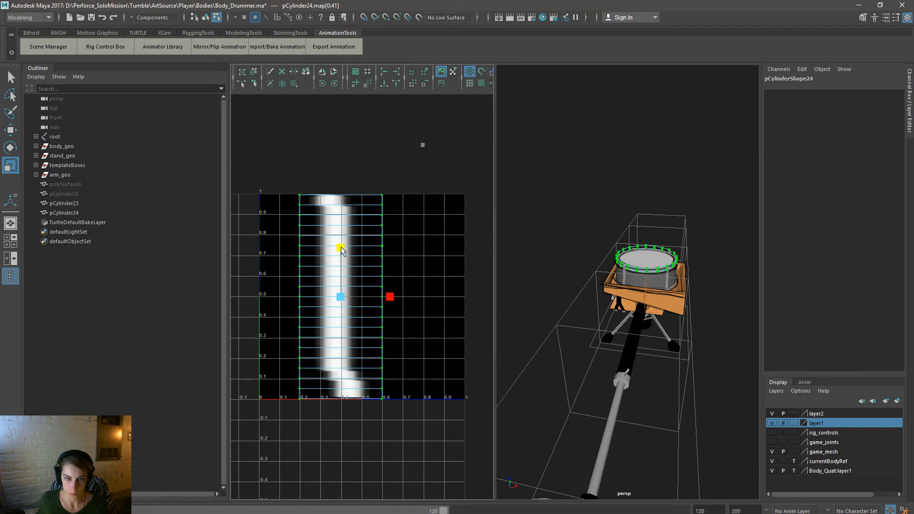
{"action": "left_click_drag", "start_coordinate": [341, 248], "coordinate": [341, 251]}
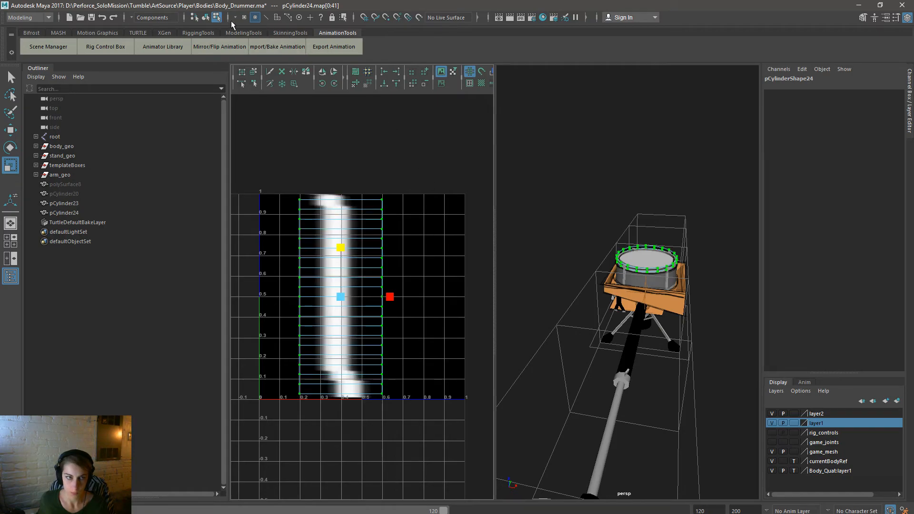
{"action": "left_click", "coordinate": [206, 18]}
{"action": "left_click", "coordinate": [558, 184]}
{"action": "key", "text": "space"}
Step: Examine the drum's outline strokes on the whole robot from several angles and distances
{"action": "left_click_drag", "start_coordinate": [538, 300], "coordinate": [676, 299], "text": "alt"}
{"action": "right_click_drag", "start_coordinate": [676, 300], "coordinate": [428, 241], "text": "alt"}
{"action": "left_click_drag", "start_coordinate": [459, 373], "coordinate": [465, 353], "text": "alt"}
{"action": "right_click_drag", "start_coordinate": [399, 324], "coordinate": [599, 397], "text": "alt"}
{"action": "left_click_drag", "start_coordinate": [599, 398], "coordinate": [448, 378], "text": "alt"}
{"action": "right_click_drag", "start_coordinate": [434, 367], "coordinate": [540, 379], "text": "alt"}
{"action": "middle_click_drag", "start_coordinate": [540, 378], "coordinate": [571, 432], "text": "alt"}
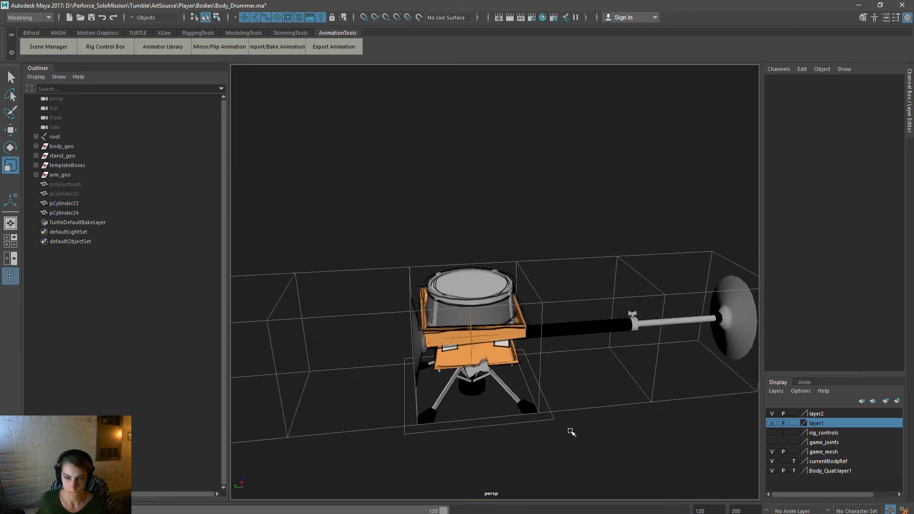
{"action": "left_click_drag", "start_coordinate": [570, 431], "coordinate": [584, 415], "text": "alt"}
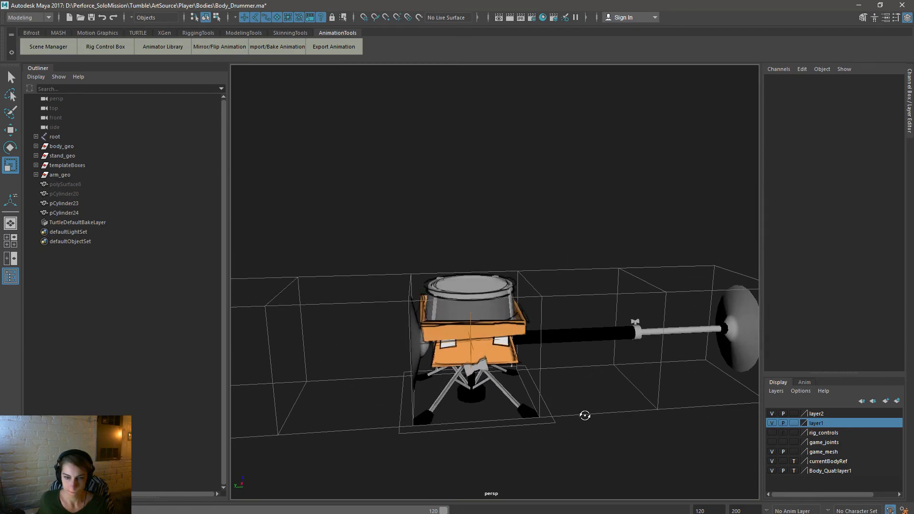
Step: Parent both drum outline rings, pCylinder23 and pCylinder24, under the body_geo group
{"action": "left_click", "coordinate": [499, 289]}
{"action": "left_click", "coordinate": [90, 203], "text": "ctrl"}
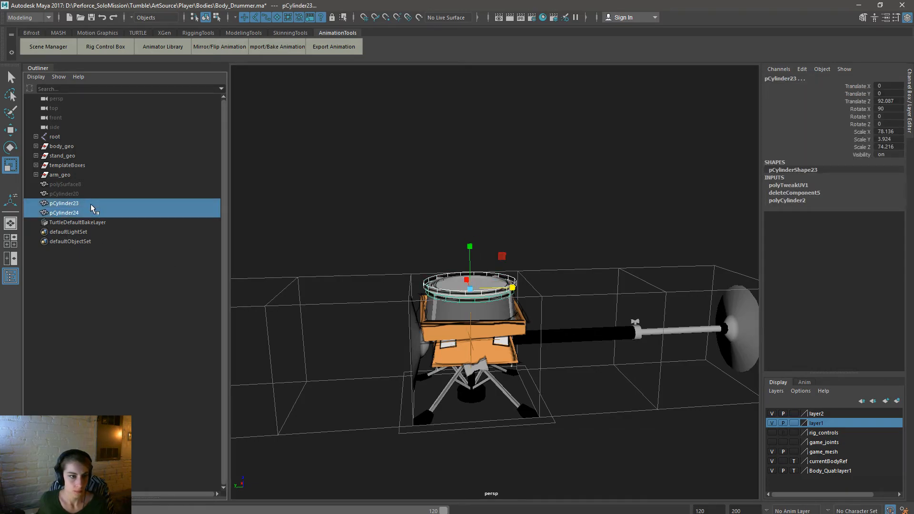
{"action": "left_click", "coordinate": [36, 146]}
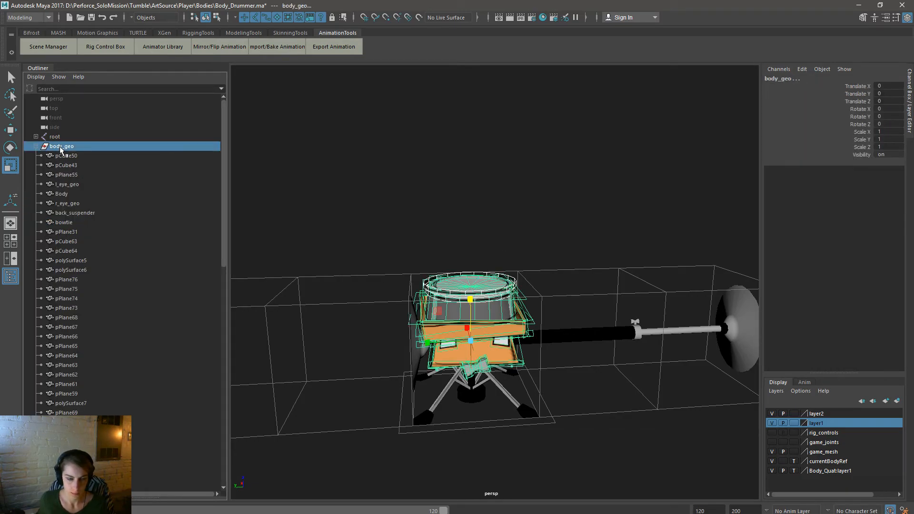
{"action": "scroll", "coordinate": [150, 338], "scroll_direction": "down", "scroll_amount": 15}
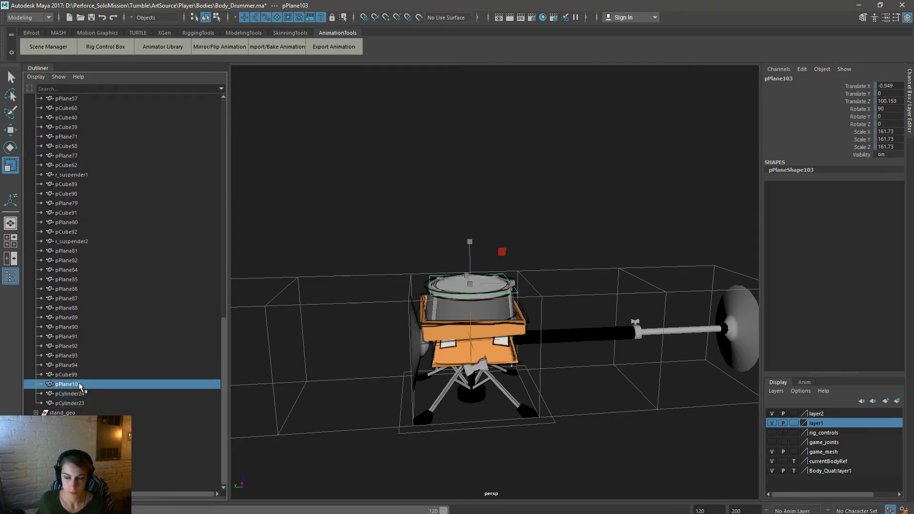
Step: Bind the skin of all body_geo meshes, from pCube50 through pCylinder23, to the g_body joint
{"action": "left_click", "coordinate": [81, 403]}
{"action": "scroll", "coordinate": [83, 390], "scroll_direction": "up", "scroll_amount": 15}
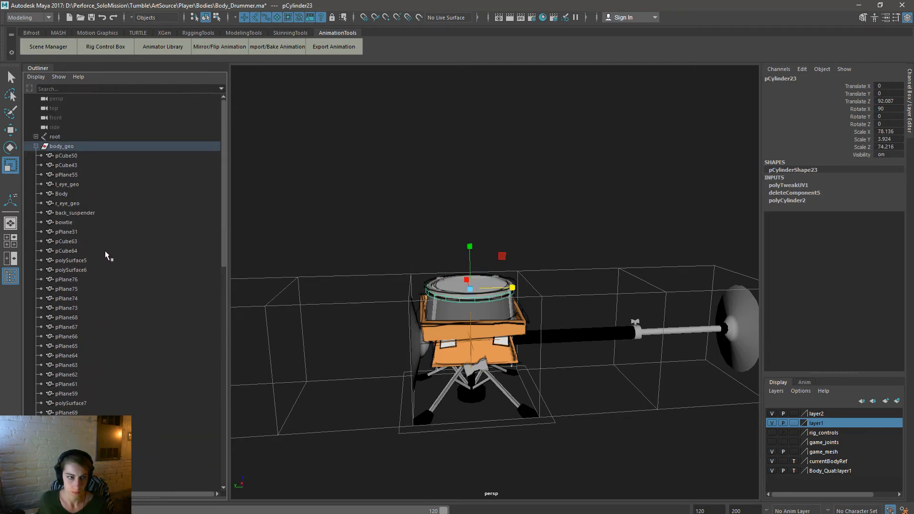
{"action": "left_click", "coordinate": [80, 156], "text": "shift"}
{"action": "left_click", "coordinate": [36, 136]}
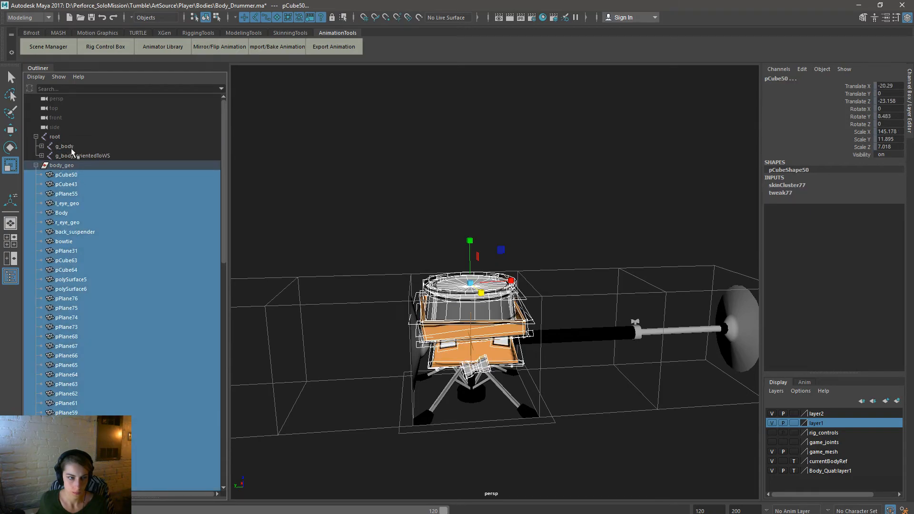
{"action": "left_click", "coordinate": [64, 146], "text": "ctrl"}
{"action": "key", "text": "space"}
{"action": "left_click", "coordinate": [472, 307]}
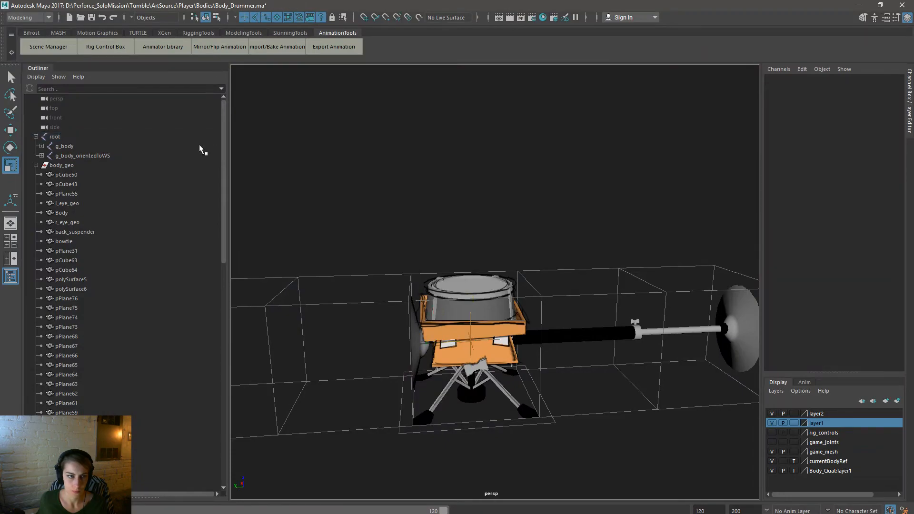
Step: Select all body_geo meshes together with the root, g_body and g_body_orientedToWS joints, and start an Export Selection
{"action": "left_click", "coordinate": [95, 175]}
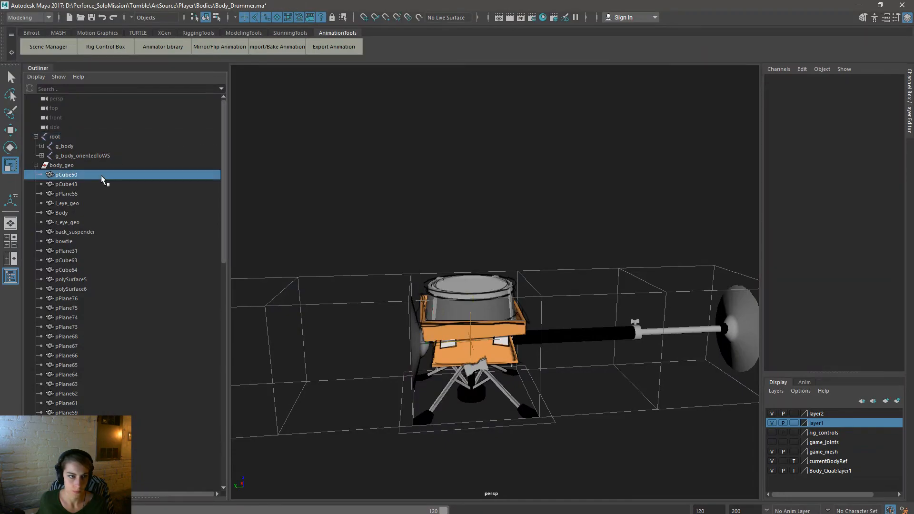
{"action": "scroll", "coordinate": [138, 402], "scroll_direction": "down", "scroll_amount": 12}
{"action": "left_click", "coordinate": [96, 404], "text": "shift"}
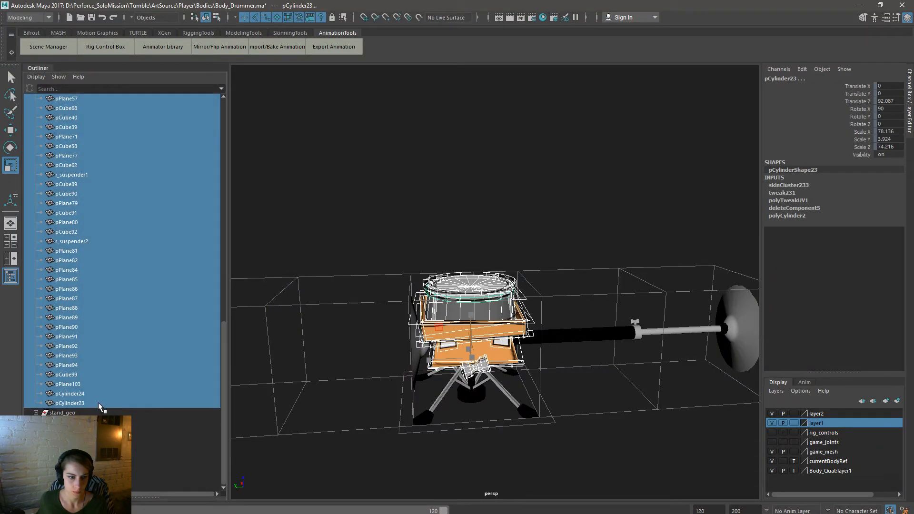
{"action": "scroll", "coordinate": [87, 236], "scroll_direction": "up", "scroll_amount": 12}
{"action": "left_click", "coordinate": [99, 155], "text": "ctrl"}
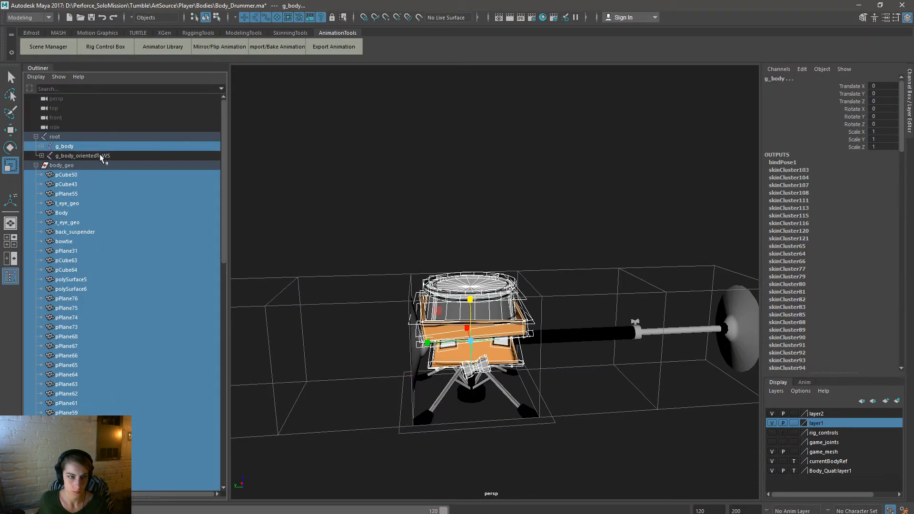
{"action": "left_click", "coordinate": [101, 138], "text": "shift"}
{"action": "key", "text": "space"}
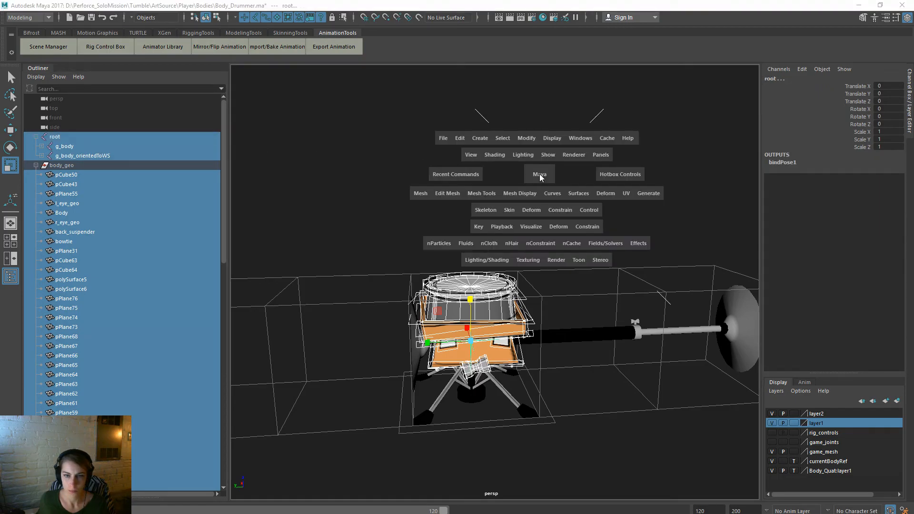
{"action": "left_click", "coordinate": [439, 138]}
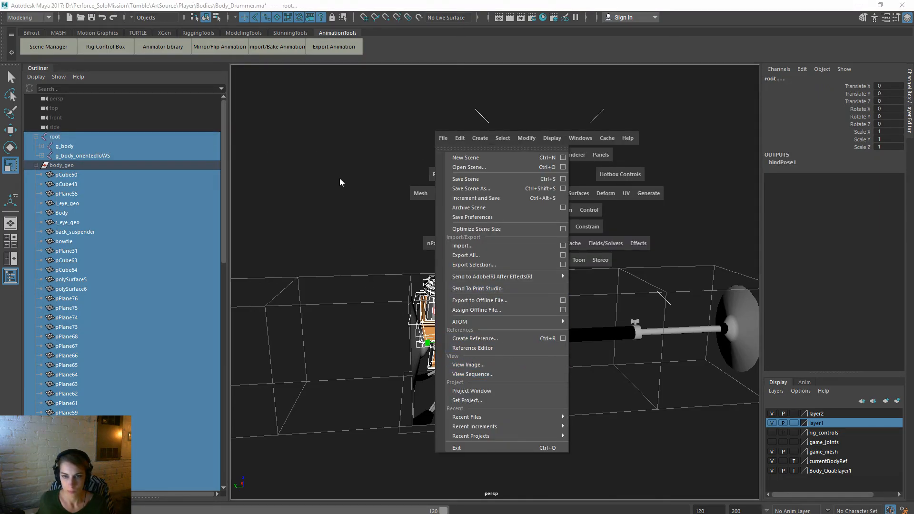
{"action": "left_click", "coordinate": [434, 138]}
{"action": "left_click", "coordinate": [490, 265]}
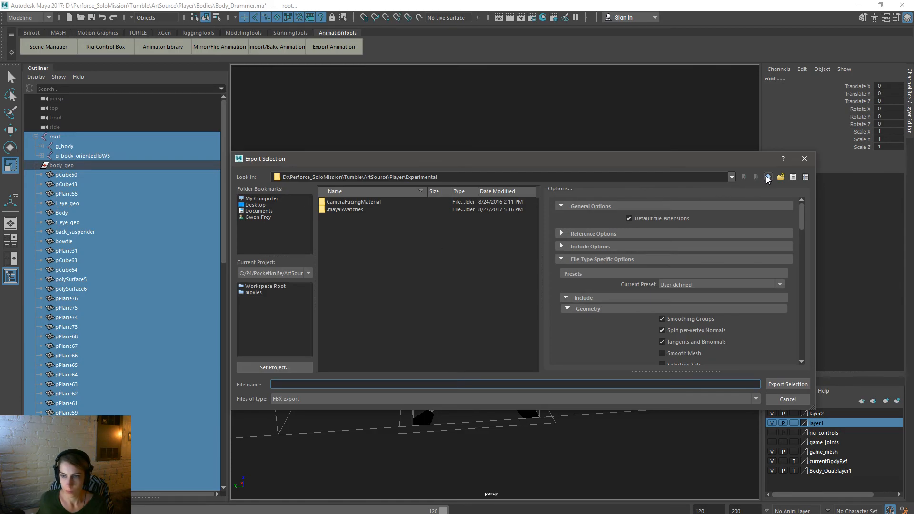
Step: Export the selection as FBX to Body_Drummer.fbx in the Player\Bodies folder, replacing the existing file
{"action": "left_click", "coordinate": [767, 177]}
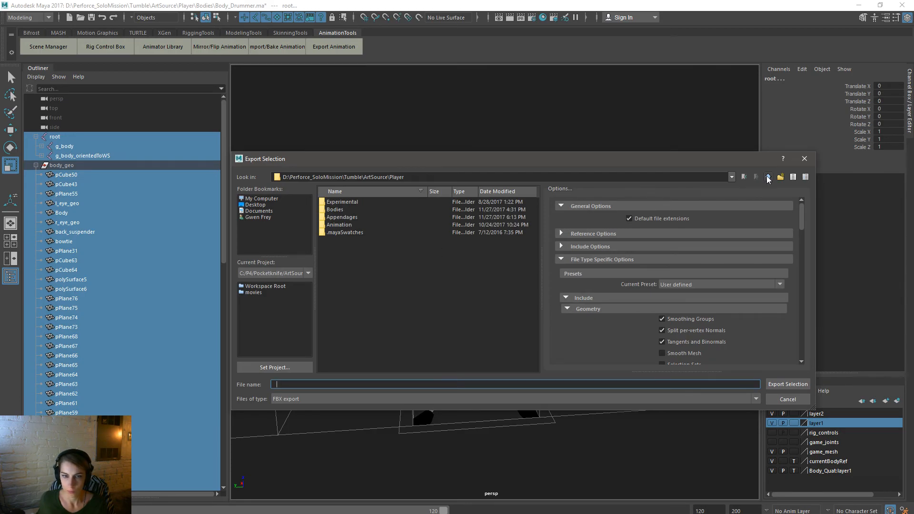
{"action": "double_click", "coordinate": [341, 208]}
{"action": "left_click", "coordinate": [364, 263]}
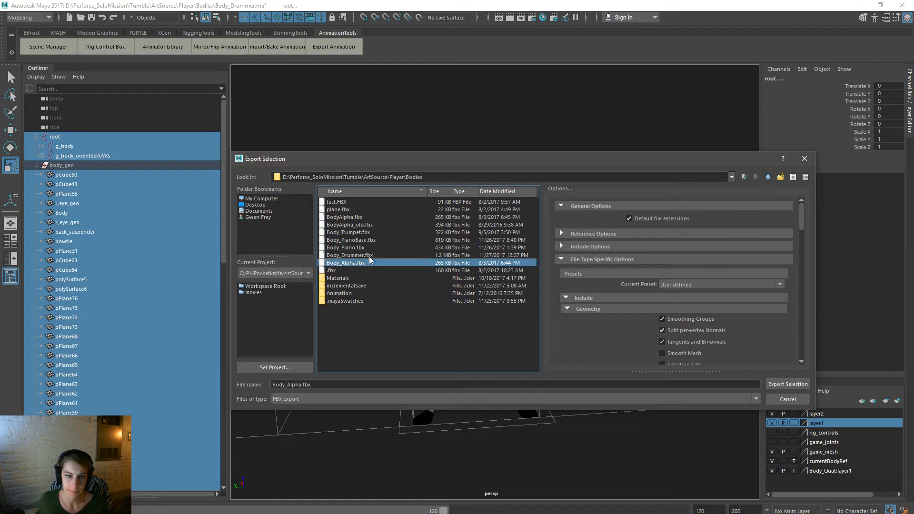
{"action": "left_click", "coordinate": [370, 255]}
{"action": "double_click", "coordinate": [370, 255]}
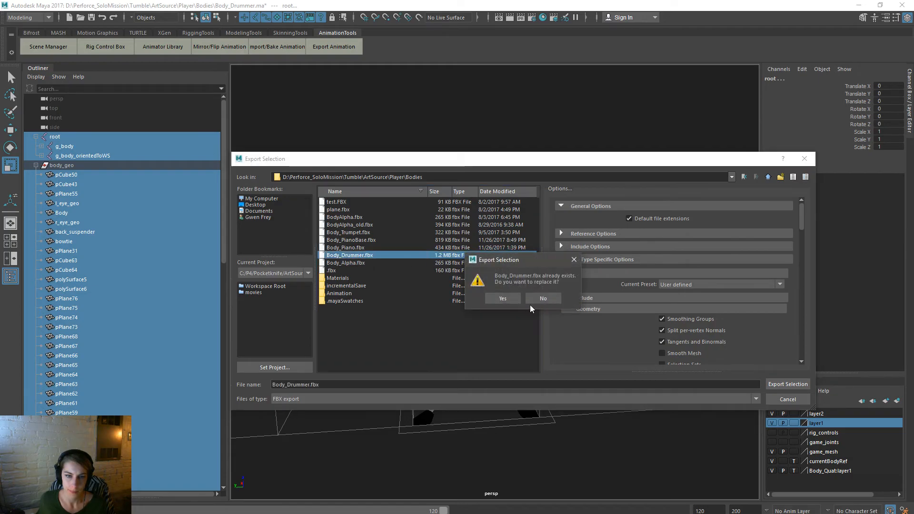
{"action": "left_click", "coordinate": [510, 301]}
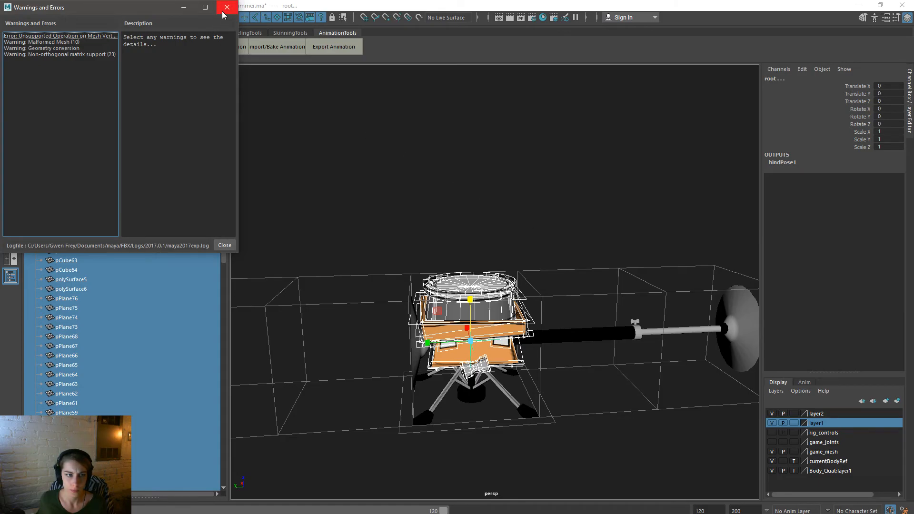
Step: Widen the export's warnings window and read the details of the Unsupported Operation on Mesh Vertices error
{"action": "left_click_drag", "start_coordinate": [237, 107], "coordinate": [555, 136]}
{"action": "left_click", "coordinate": [88, 36]}
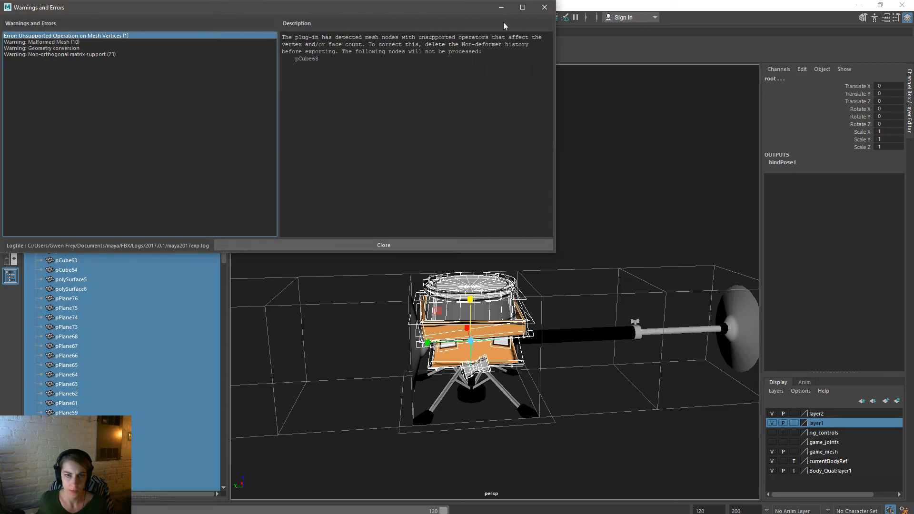
Step: Dismiss the export warnings and delete the history of the robot's upper orange box mesh, pCube68
{"action": "left_click", "coordinate": [544, 7]}
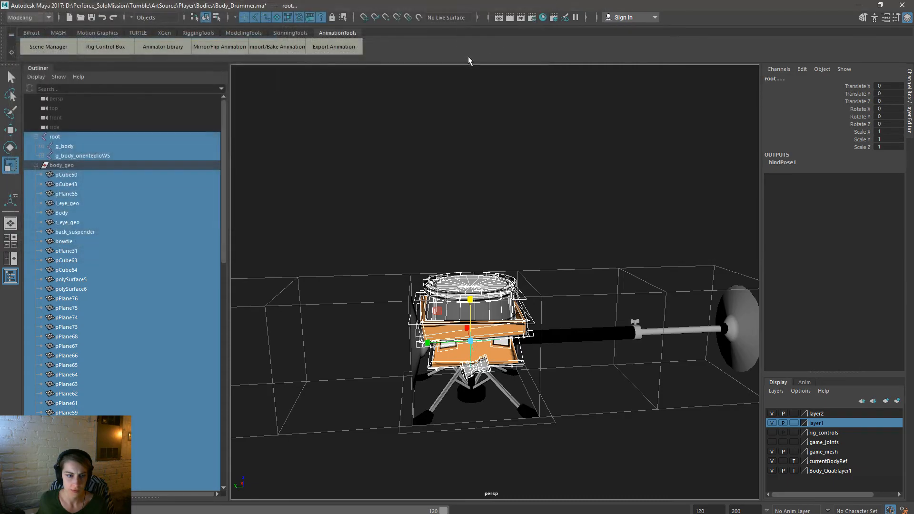
{"action": "left_click", "coordinate": [82, 343]}
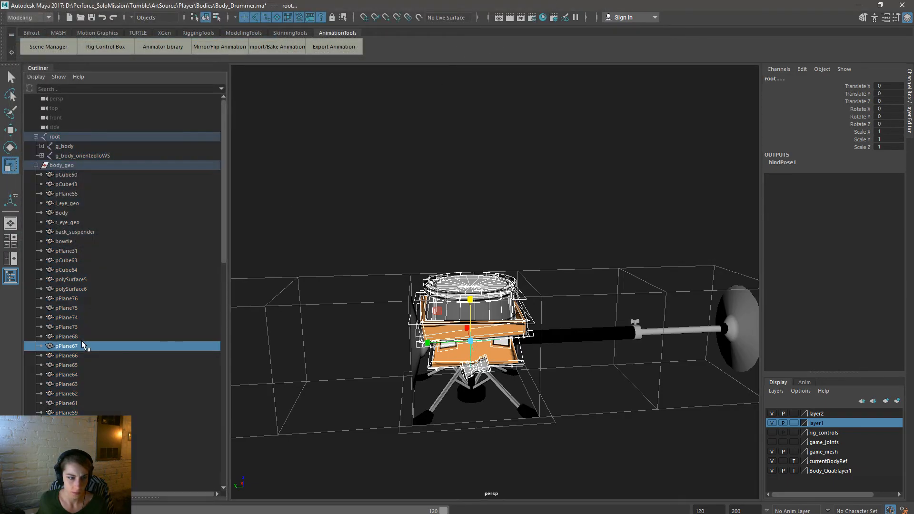
{"action": "left_click", "coordinate": [109, 335]}
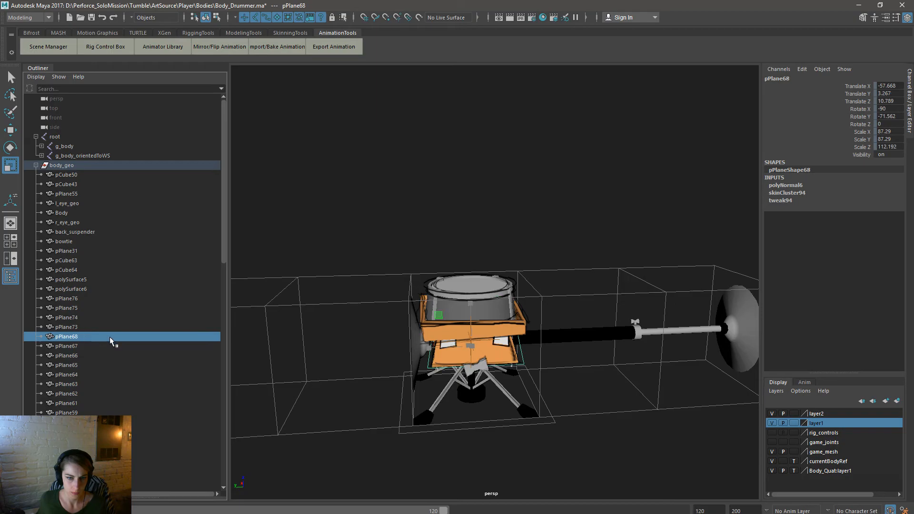
{"action": "left_click_drag", "start_coordinate": [607, 406], "coordinate": [556, 363], "text": "alt"}
{"action": "scroll", "coordinate": [516, 381], "scroll_direction": "up", "scroll_amount": 4}
{"action": "left_click", "coordinate": [557, 364]}
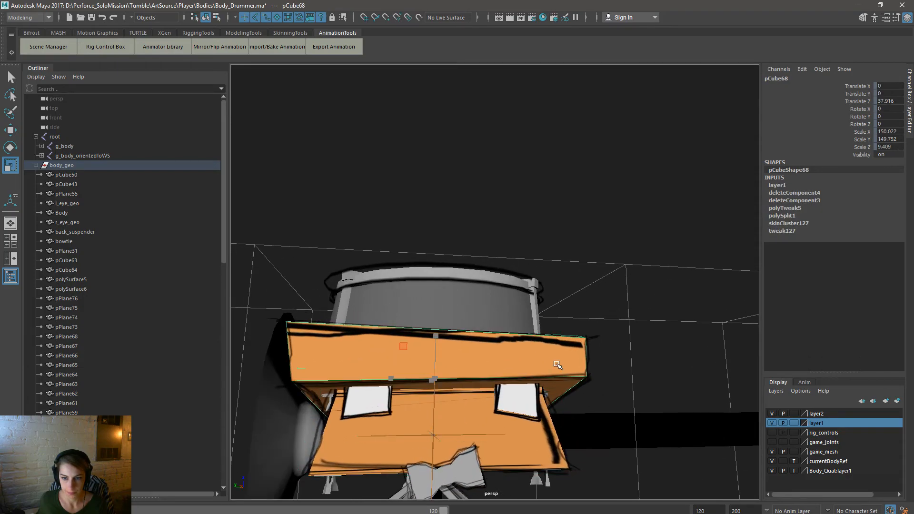
{"action": "key", "text": "space"}
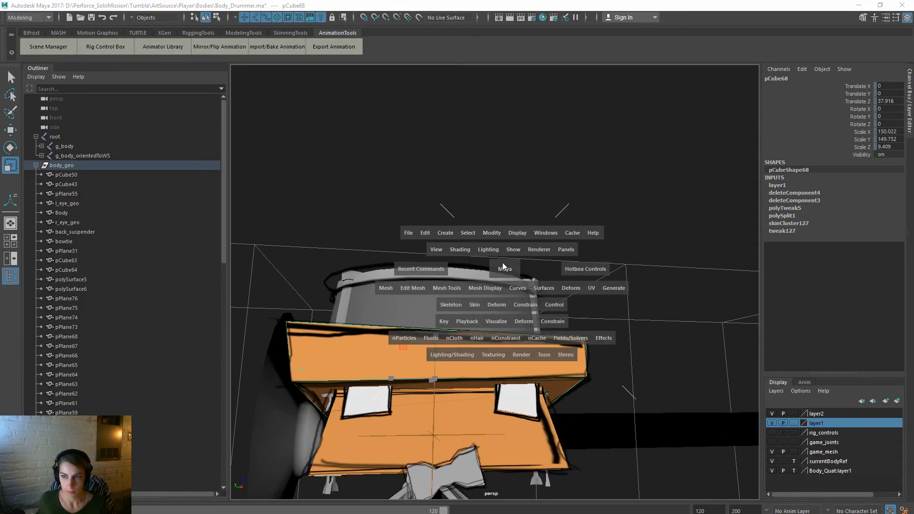
{"action": "left_click", "coordinate": [425, 233]}
{"action": "left_click", "coordinate": [571, 350]}
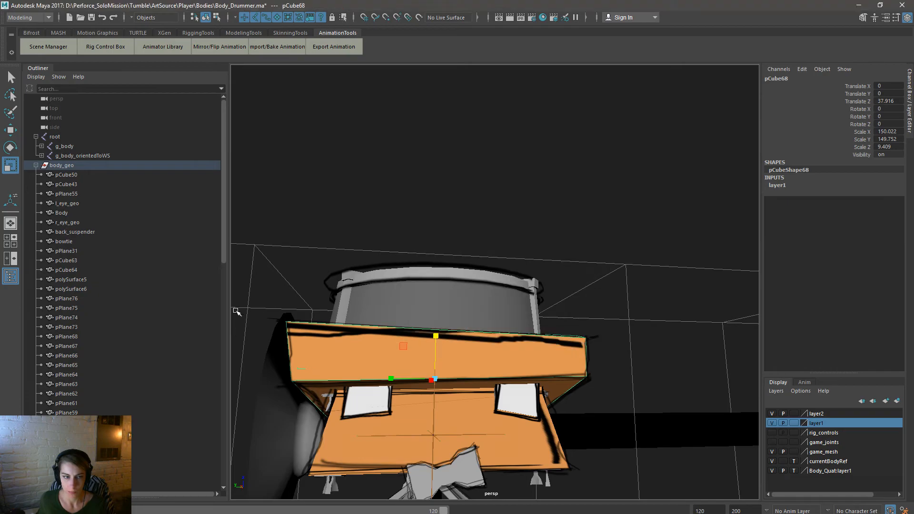
Step: Bind the skin of pCube68 to the g_body joint
{"action": "left_click", "coordinate": [75, 147]}
{"action": "key", "text": "space"}
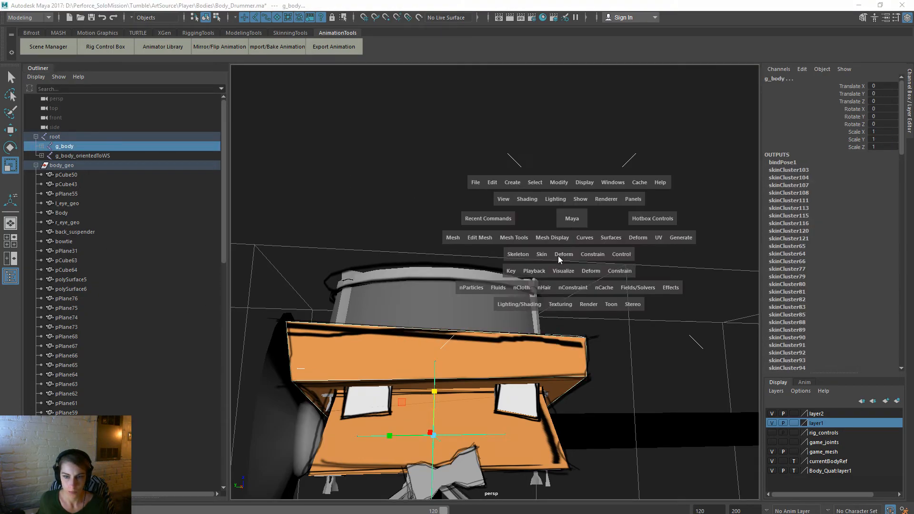
{"action": "left_click", "coordinate": [541, 255]}
{"action": "left_click", "coordinate": [565, 280]}
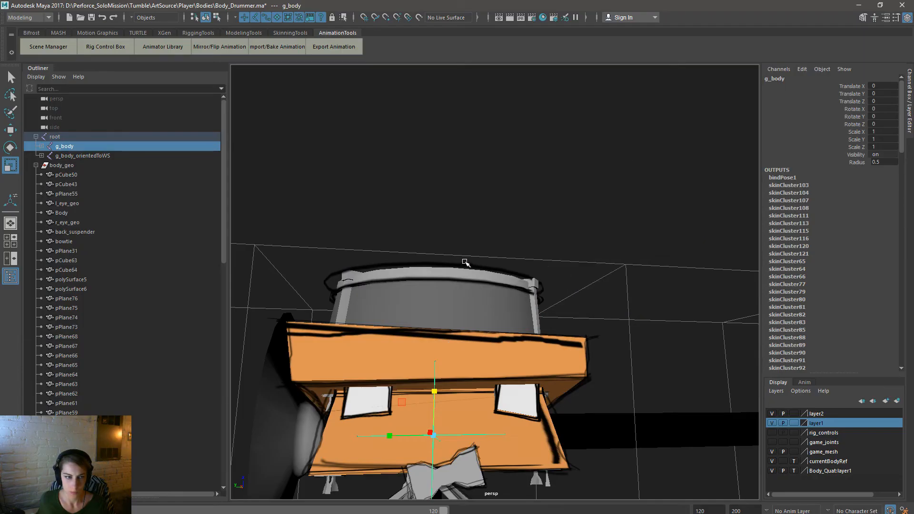
Step: Select everything in the outliner from the root joint through pCylinder22 in the stand_geo group
{"action": "left_click", "coordinate": [75, 183]}
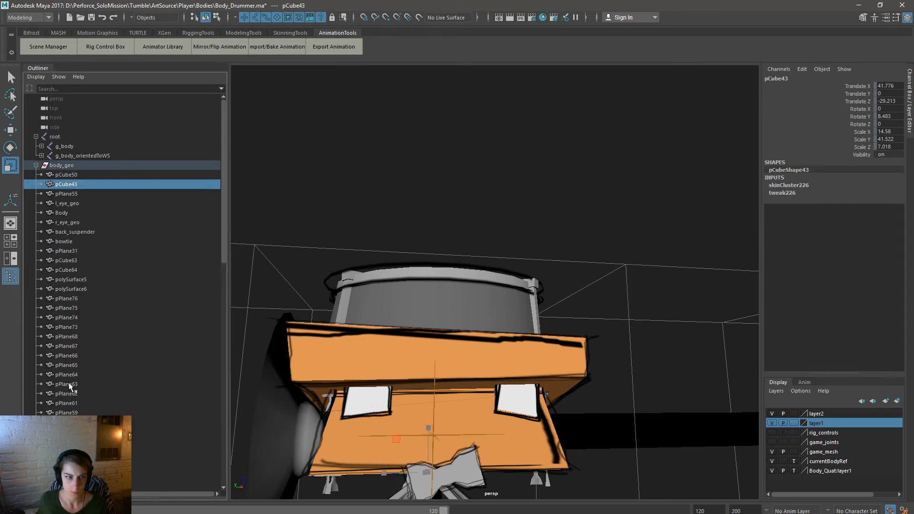
{"action": "left_click", "coordinate": [67, 174]}
{"action": "scroll", "coordinate": [76, 190], "scroll_direction": "down", "scroll_amount": 15}
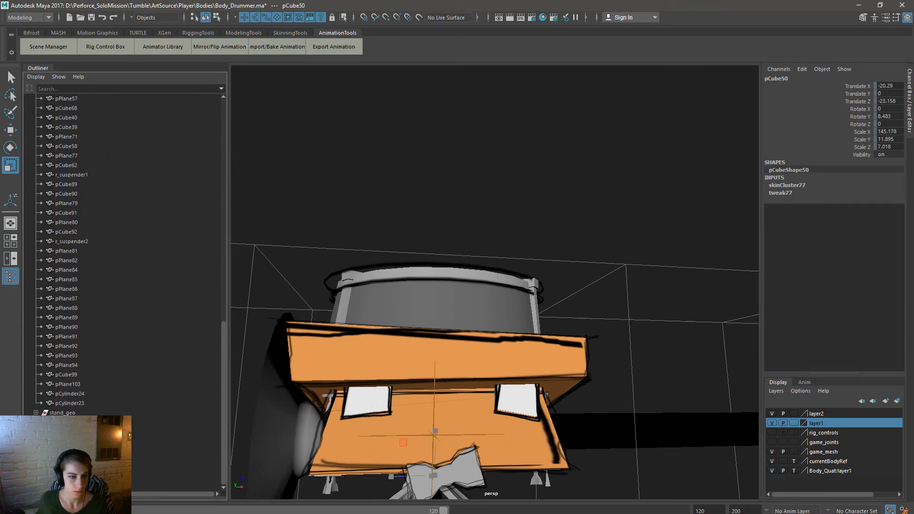
{"action": "scroll", "coordinate": [124, 252], "scroll_direction": "down", "scroll_amount": 6}
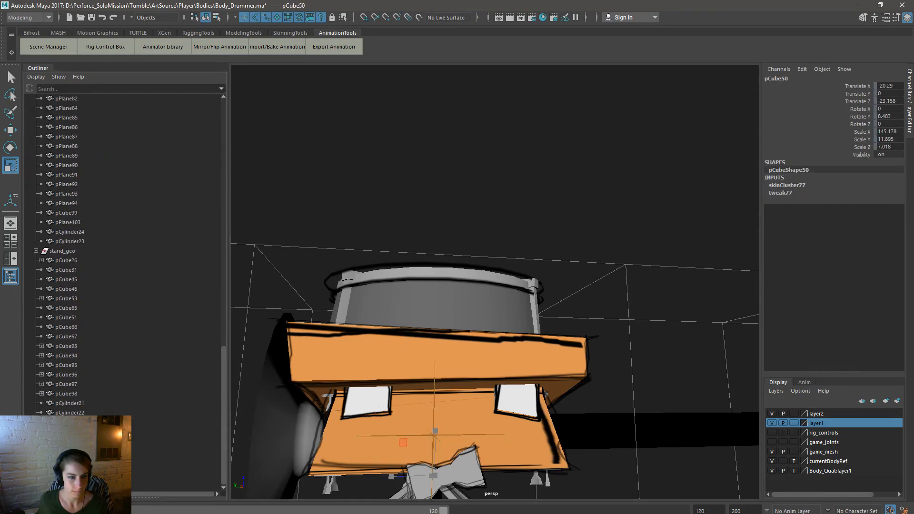
{"action": "left_click", "coordinate": [95, 413], "text": "ctrl"}
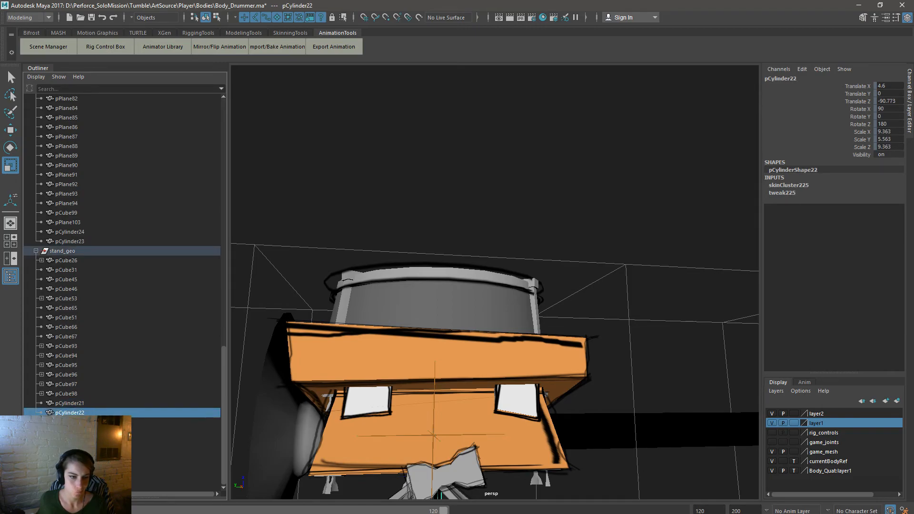
{"action": "scroll", "coordinate": [95, 447], "scroll_direction": "up", "scroll_amount": 20}
{"action": "left_click", "coordinate": [55, 138], "text": "shift"}
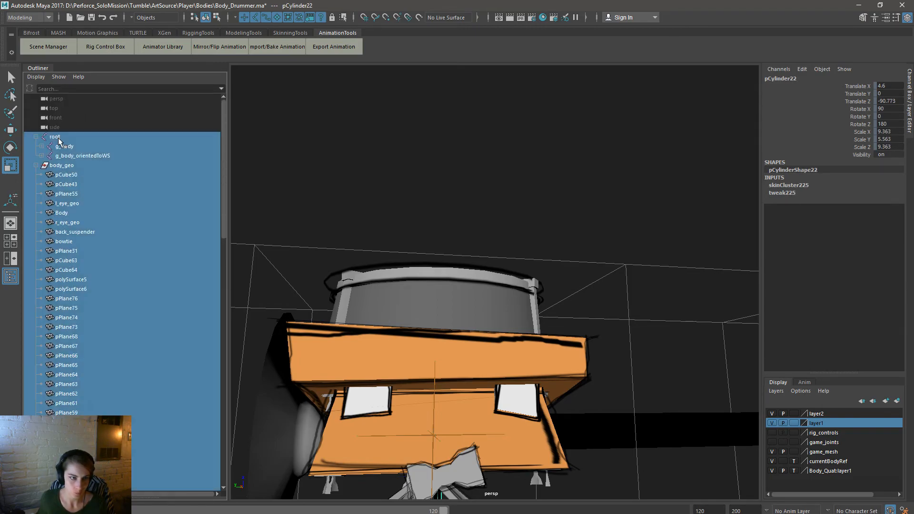
Step: Export the selection as FBX to Body_Drummer.fbx in the Player\Bodies folder, replacing the existing file
{"action": "key", "text": "space"}
{"action": "left_click", "coordinate": [441, 132]}
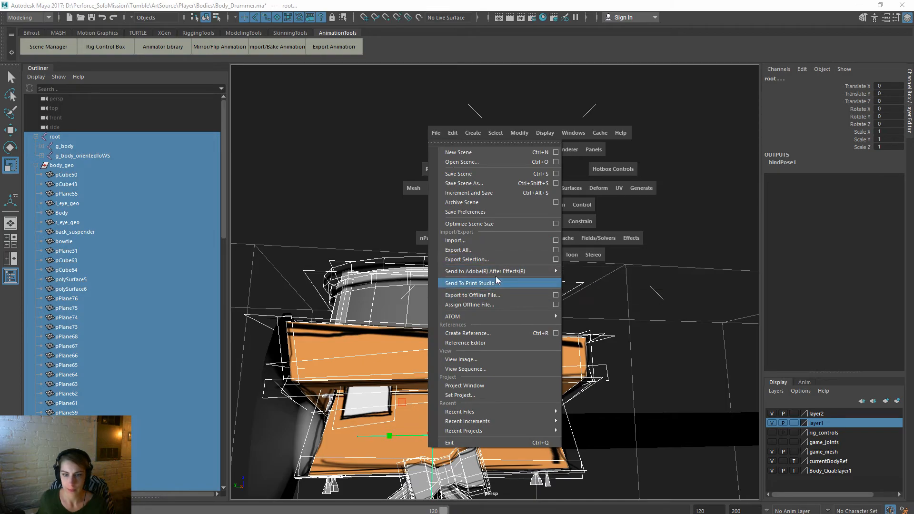
{"action": "left_click", "coordinate": [494, 261]}
{"action": "left_click", "coordinate": [377, 246]}
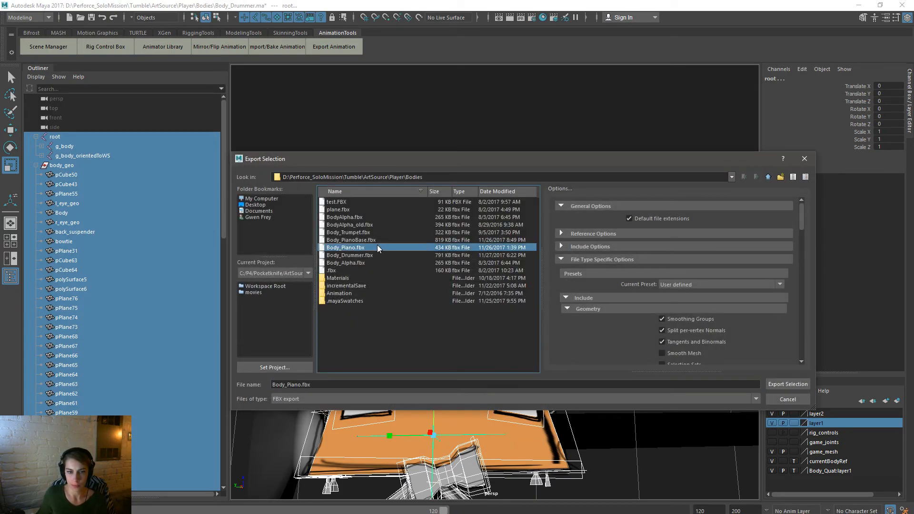
{"action": "double_click", "coordinate": [373, 255]}
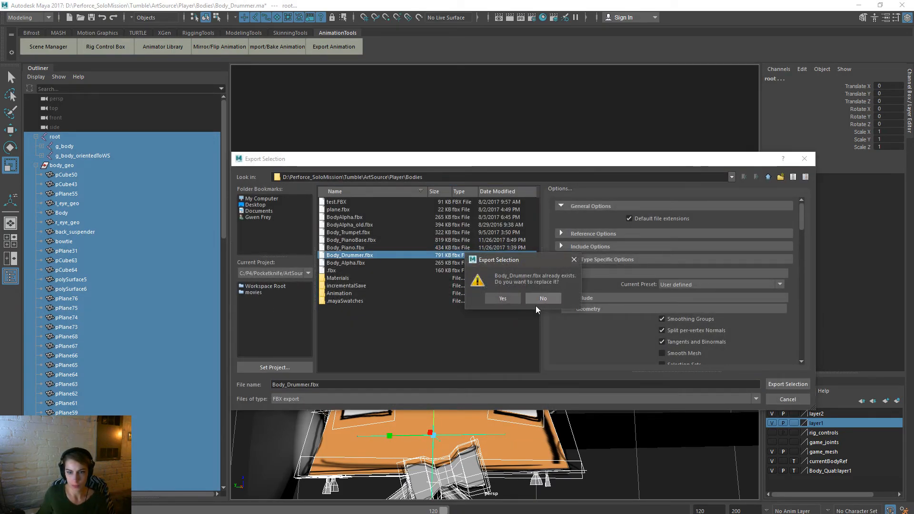
{"action": "left_click", "coordinate": [516, 301]}
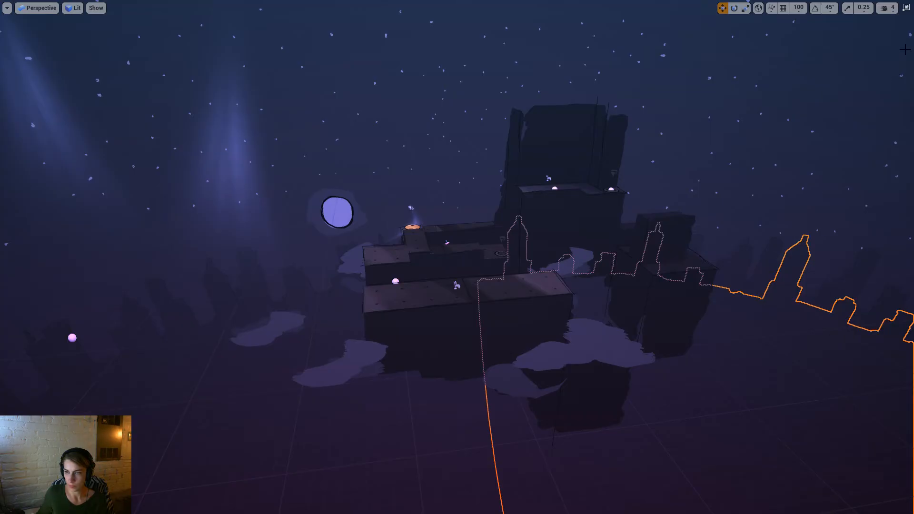
Step: Switch to the Unreal Editor, restore the level viewport from full screen and reimport the Appendage_Drummer_Cymbal skeletal mesh
{"action": "left_click", "coordinate": [905, 8]}
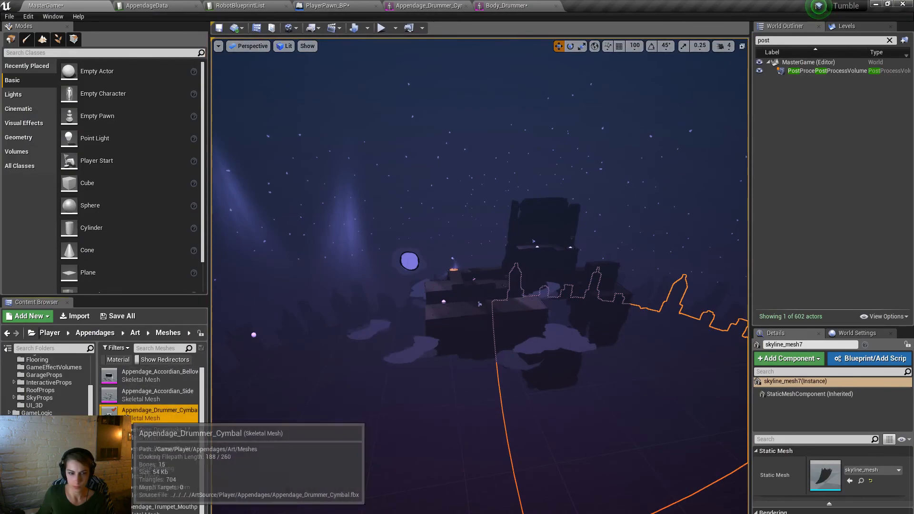
{"action": "right_click", "coordinate": [138, 412]}
{"action": "left_click", "coordinate": [173, 171]}
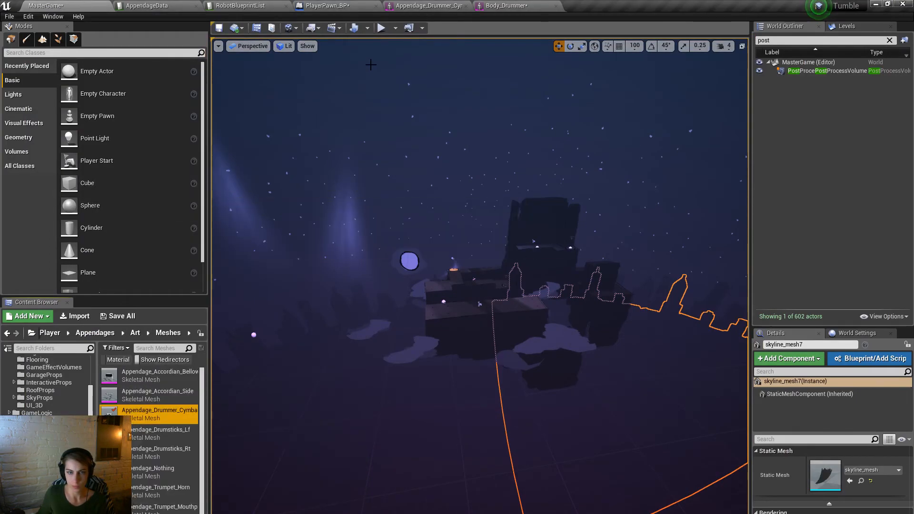
Step: Play the game in the editor, load an Opening level to inspect the drummer robot, and end the session
{"action": "left_click", "coordinate": [381, 27]}
{"action": "left_click", "coordinate": [528, 320]}
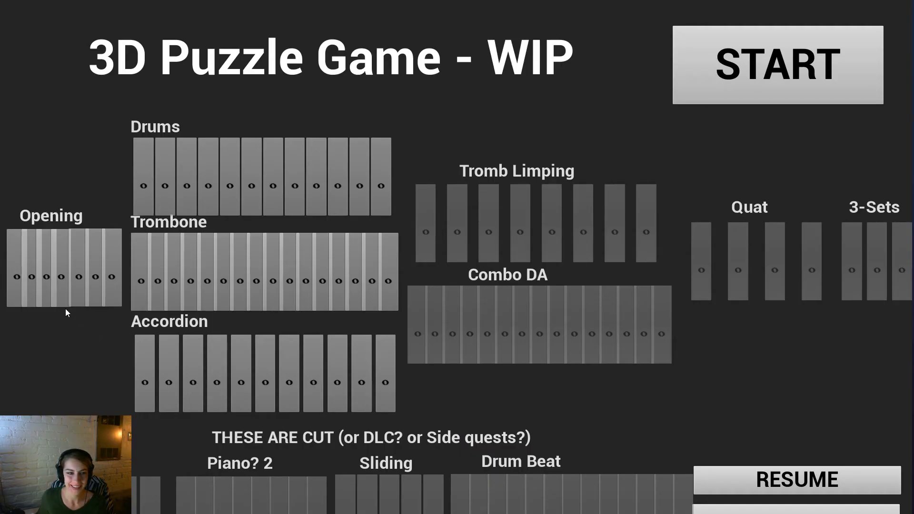
{"action": "left_click", "coordinate": [77, 294]}
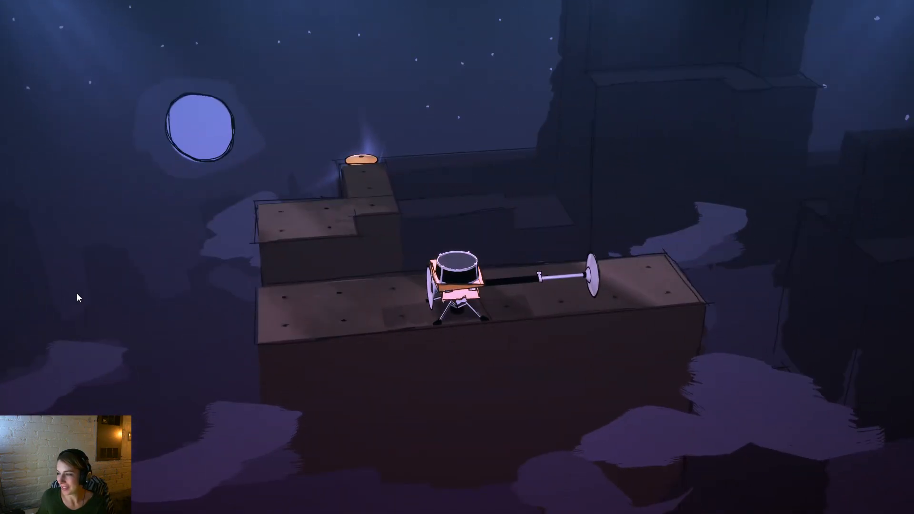
{"action": "left_click_drag", "start_coordinate": [604, 344], "coordinate": [541, 365]}
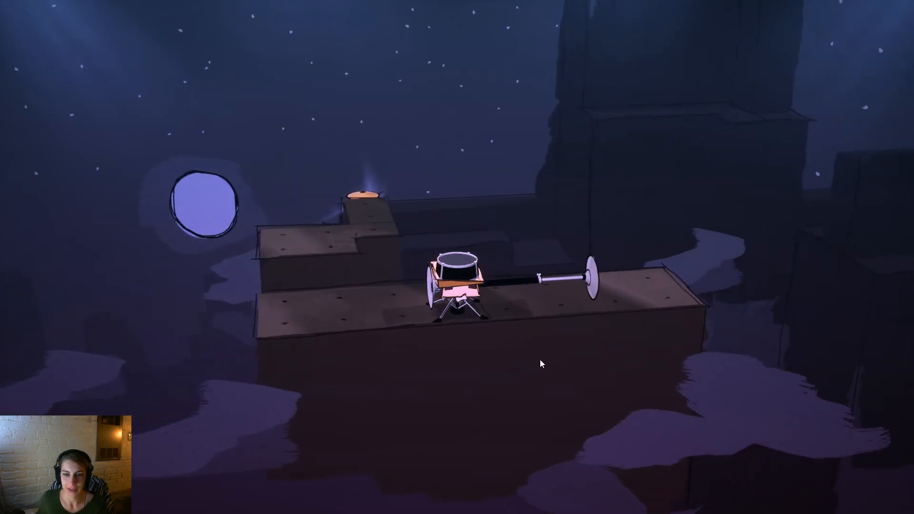
{"action": "key", "text": "Escape"}
{"action": "left_click", "coordinate": [905, 8]}
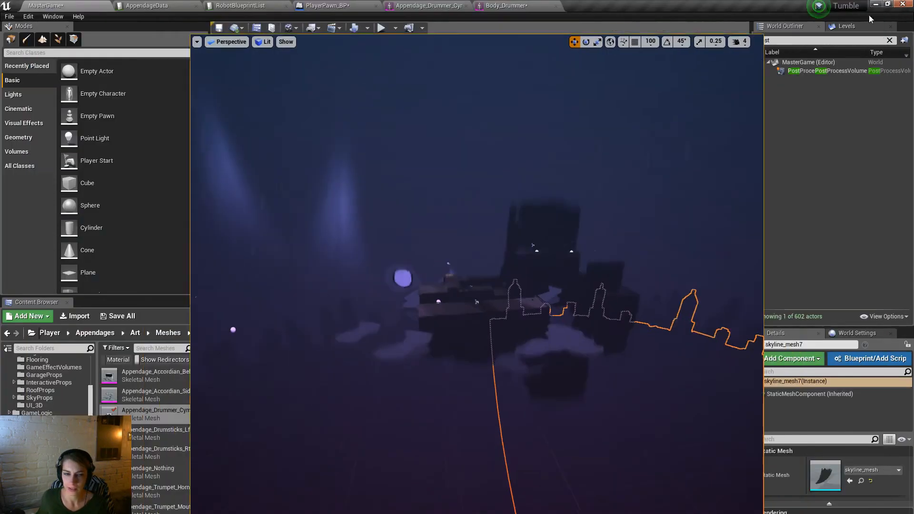
Step: Close the Message Log and reimport the Appendage_Drummer_Cymbal skeletal mesh again
{"action": "right_click", "coordinate": [174, 414]}
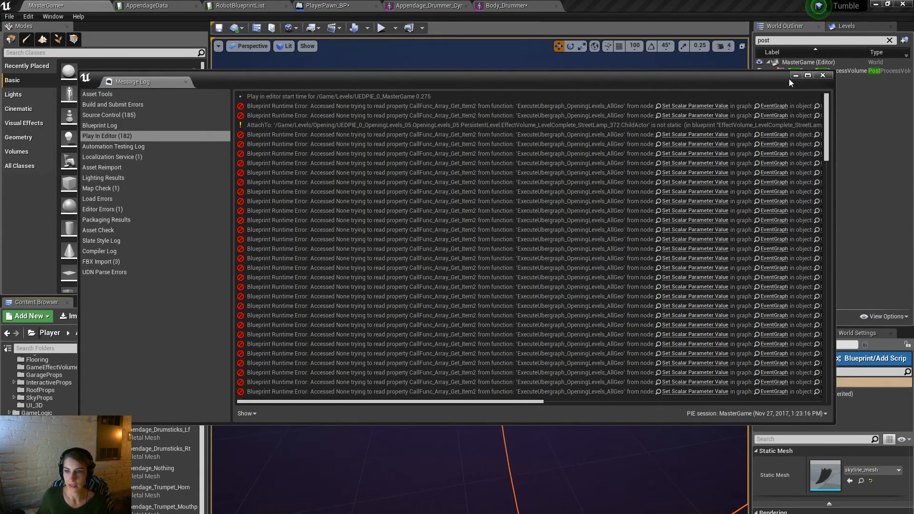
{"action": "left_click", "coordinate": [823, 75]}
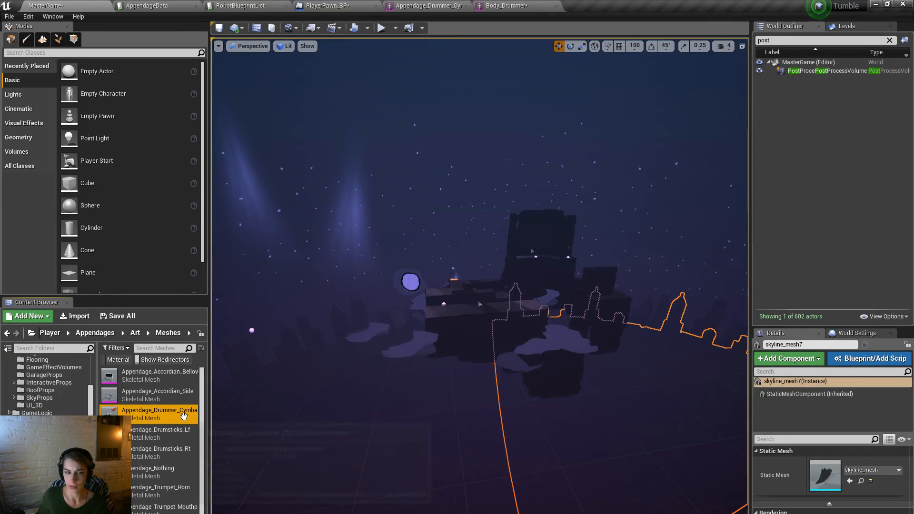
{"action": "right_click", "coordinate": [185, 417]}
{"action": "left_click", "coordinate": [222, 169]}
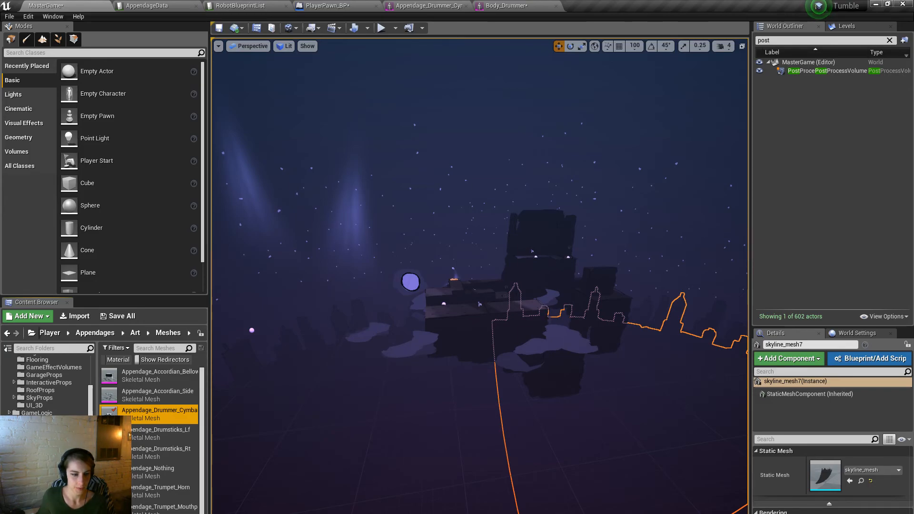
Step: Reimport the Body_Drummer skeletal mesh from the Player/Bodies/Art folder
{"action": "left_click", "coordinate": [57, 483]}
{"action": "scroll", "coordinate": [163, 453], "scroll_direction": "down", "scroll_amount": 1}
{"action": "right_click", "coordinate": [167, 434]}
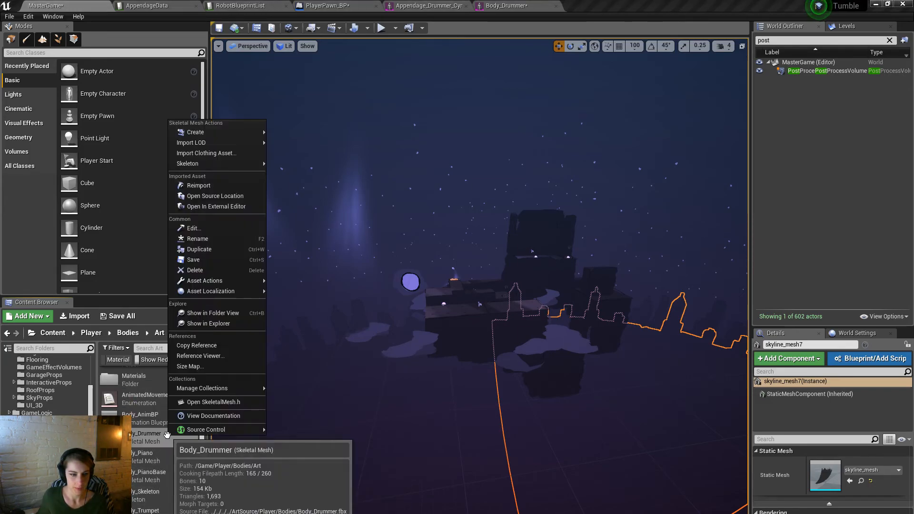
{"action": "left_click", "coordinate": [213, 189]}
Step: Run the game again with the reimported body, check the drummer robot in an Opening level, and stop playing
{"action": "key", "text": "alt+p"}
{"action": "left_click", "coordinate": [528, 319]}
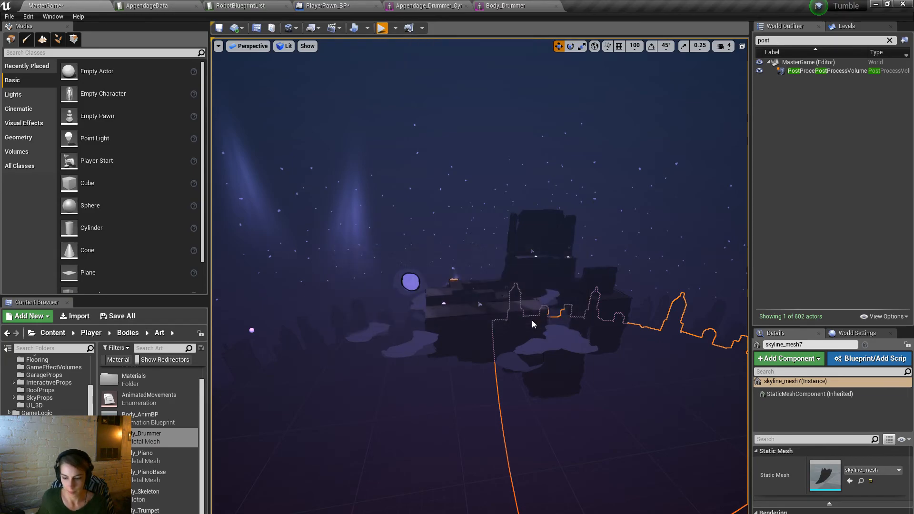
{"action": "left_click", "coordinate": [79, 287]}
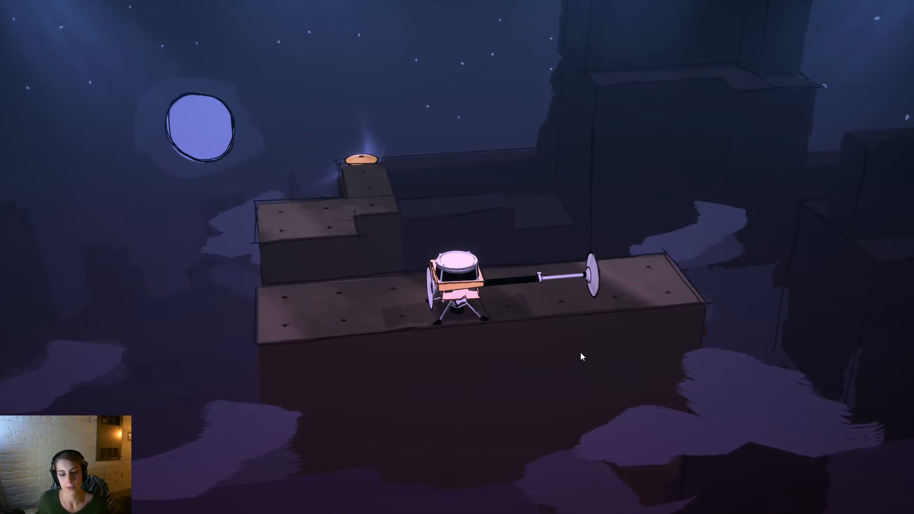
{"action": "key", "text": "Escape"}
{"action": "key", "text": "F11"}
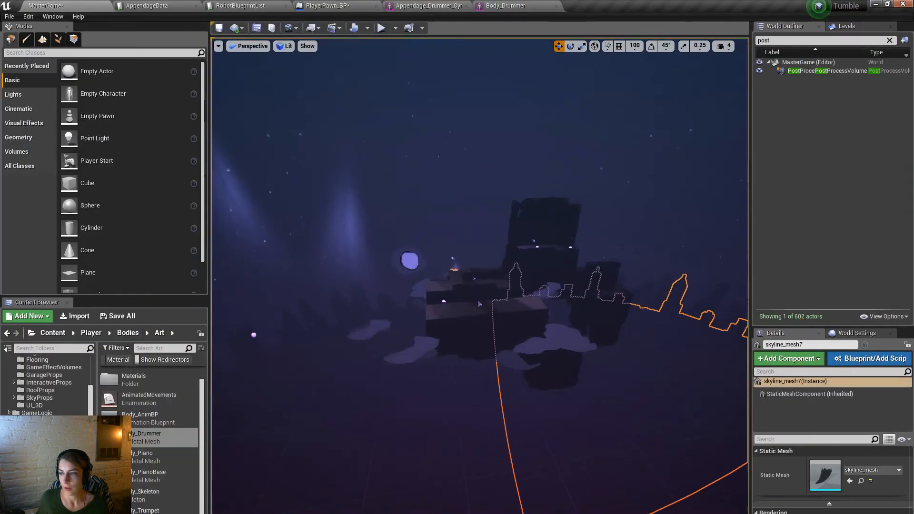
Step: Switch back to Maya, clear the selection and close the FBX export's Warnings and Errors window
{"action": "key", "text": "alt+Tab"}
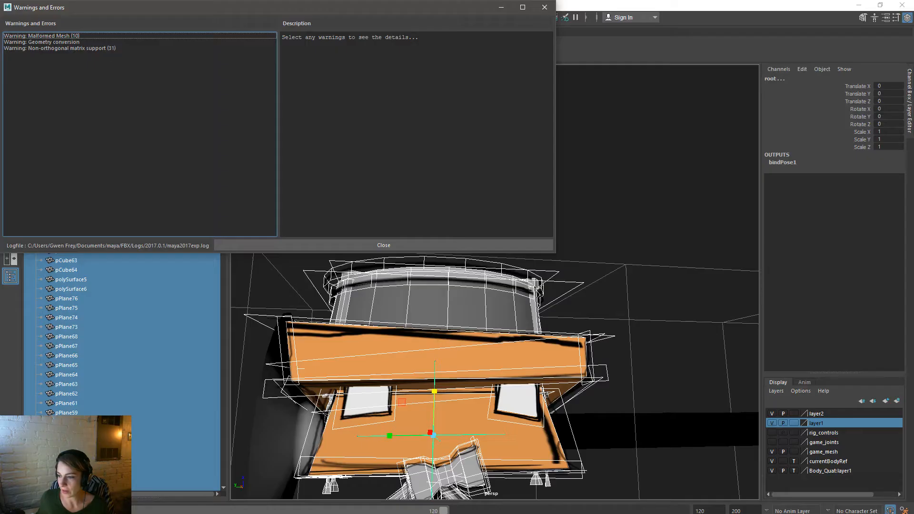
{"action": "left_click", "coordinate": [580, 136]}
{"action": "left_click", "coordinate": [543, 8]}
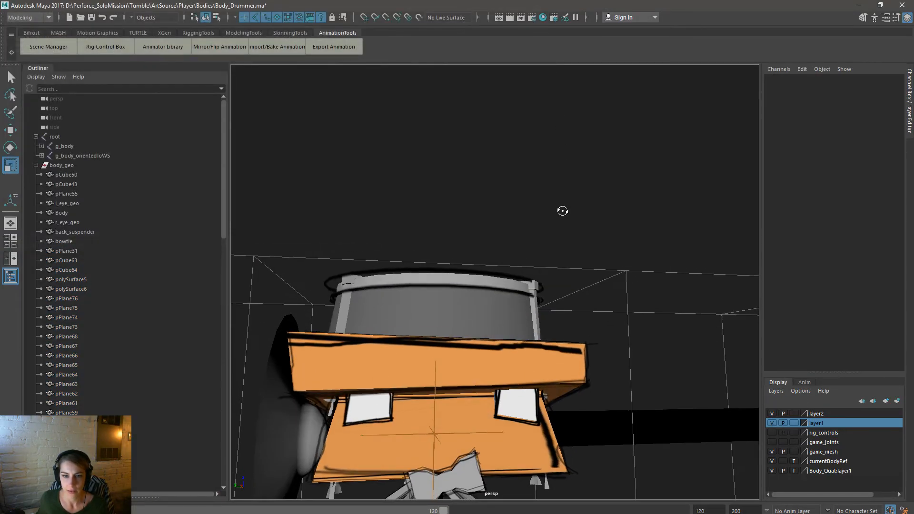
Step: Select the upper drum outline ring pCylinder24 and show the UV editor beside the perspective view
{"action": "left_click_drag", "start_coordinate": [561, 210], "coordinate": [444, 299], "text": "alt"}
{"action": "left_click", "coordinate": [443, 301]}
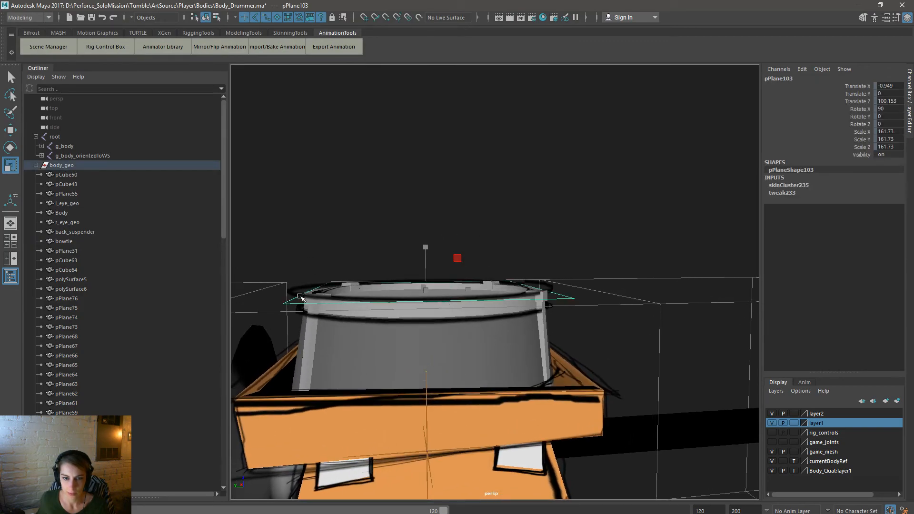
{"action": "left_click", "coordinate": [289, 290]}
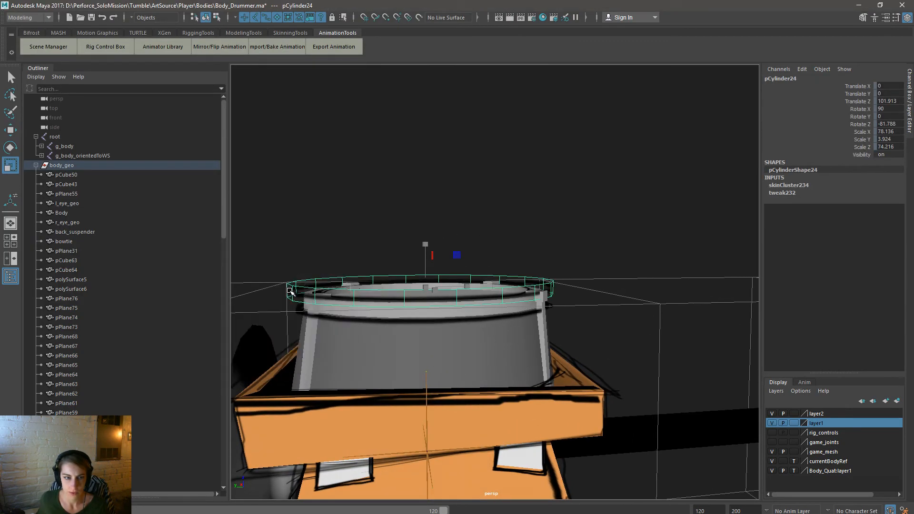
{"action": "key", "text": "space"}
{"action": "right_click_drag", "start_coordinate": [509, 288], "coordinate": [584, 324], "text": "alt"}
{"action": "left_click_drag", "start_coordinate": [667, 333], "coordinate": [693, 337], "text": "alt"}
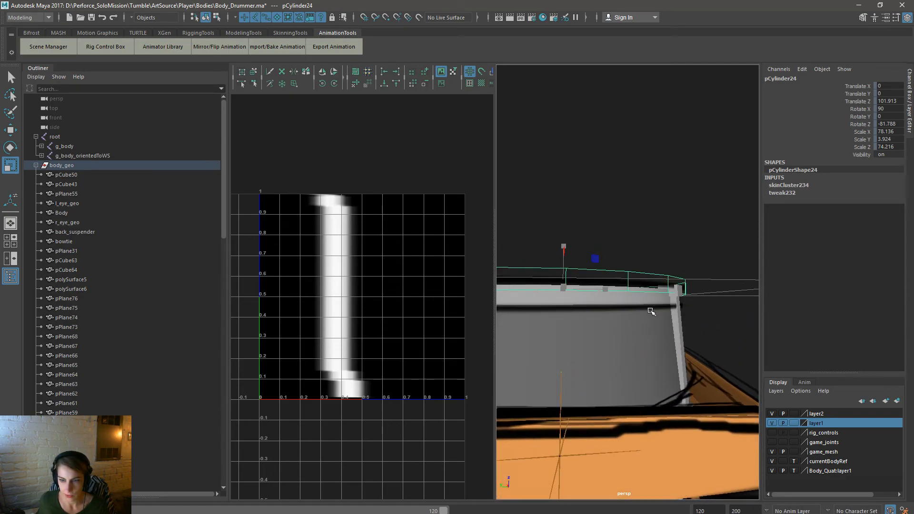
Step: Assign the multi-stroke outline material to both drum outline rings and shrink their UVs onto the upper thin vertical stroke
{"action": "left_click", "coordinate": [650, 311]}
{"action": "right_click_drag", "start_coordinate": [650, 299], "coordinate": [749, 440]}
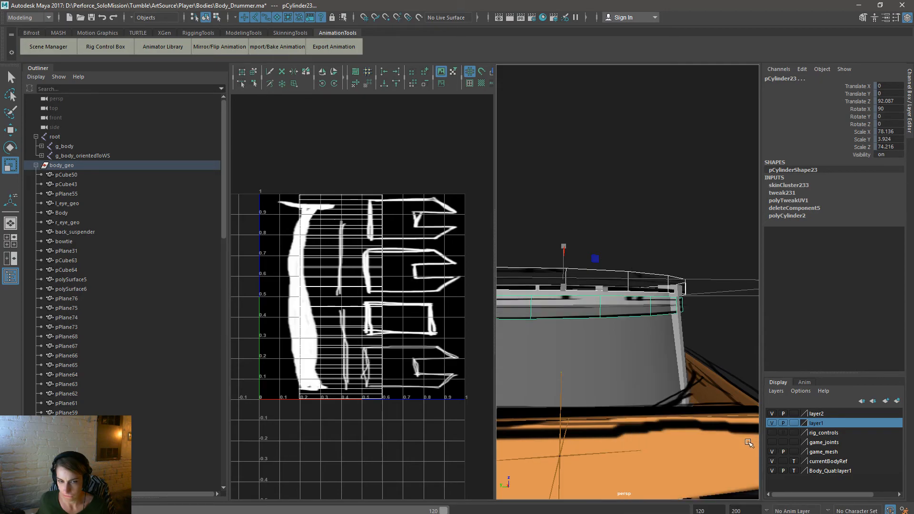
{"action": "right_click_drag", "start_coordinate": [336, 285], "coordinate": [379, 286]}
{"action": "left_click_drag", "start_coordinate": [447, 428], "coordinate": [265, 147]}
{"action": "left_click_drag", "start_coordinate": [390, 297], "coordinate": [353, 300]}
{"action": "left_click_drag", "start_coordinate": [340, 248], "coordinate": [341, 192]}
{"action": "key", "text": "w"}
{"action": "key", "text": "r"}
{"action": "right_click_drag", "start_coordinate": [626, 293], "coordinate": [578, 312], "text": "alt"}
{"action": "left_click_drag", "start_coordinate": [578, 311], "coordinate": [632, 325], "text": "alt"}
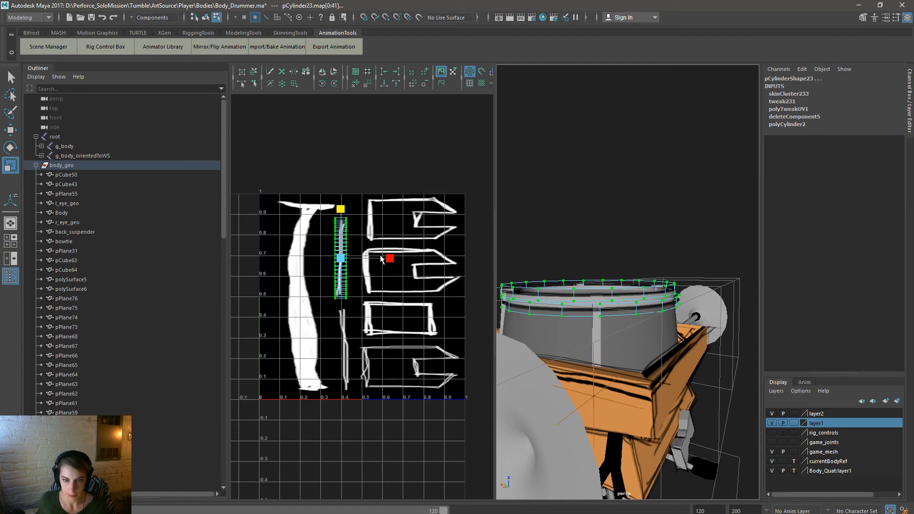
Step: Move both rings' UVs down onto the lower thin vertical stroke, fine-tune their fit, return to object mode and deselect
{"action": "mouse_move", "coordinate": [381, 259]}
{"action": "left_mouse_down"}
{"action": "mouse_move", "coordinate": [361, 264]}
{"action": "mouse_move", "coordinate": [389, 265]}
{"action": "left_mouse_up"}
{"action": "key", "text": "w"}
{"action": "left_click_drag", "start_coordinate": [342, 211], "coordinate": [346, 298]}
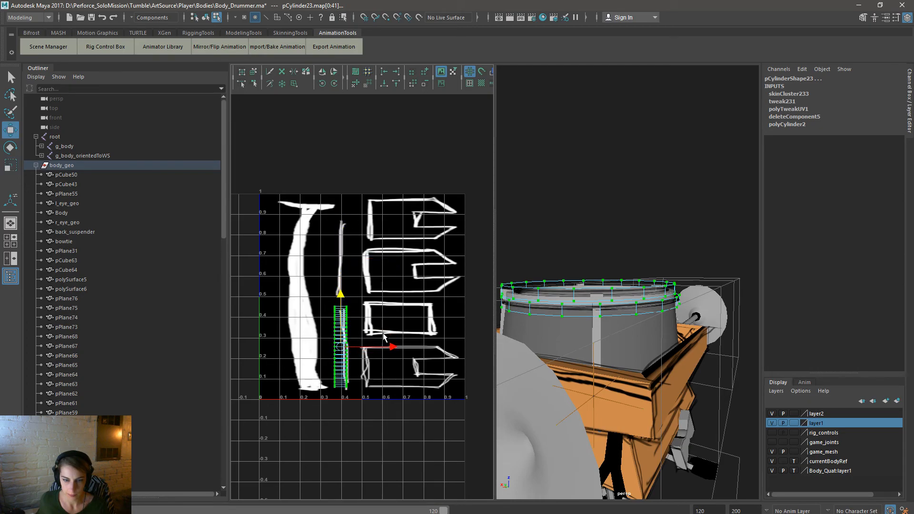
{"action": "left_click_drag", "start_coordinate": [390, 349], "coordinate": [394, 349]}
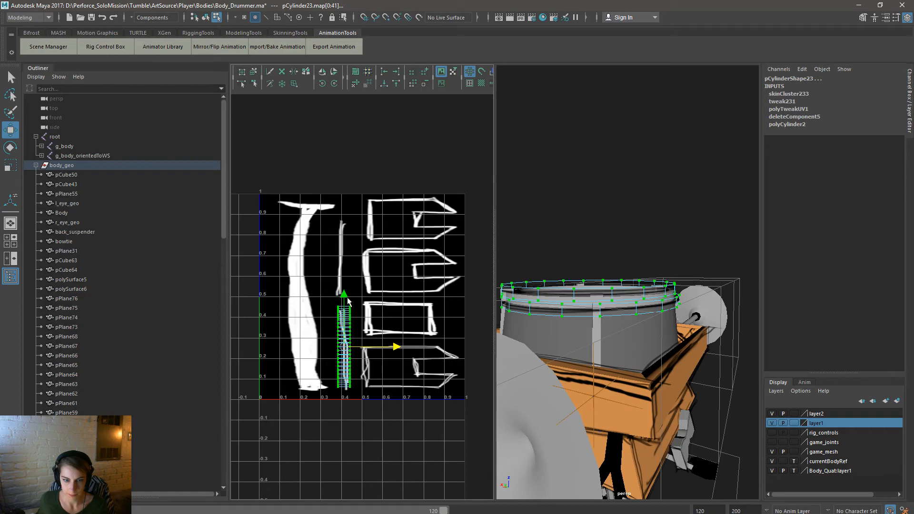
{"action": "left_click_drag", "start_coordinate": [342, 292], "coordinate": [342, 295]}
{"action": "key", "text": "r"}
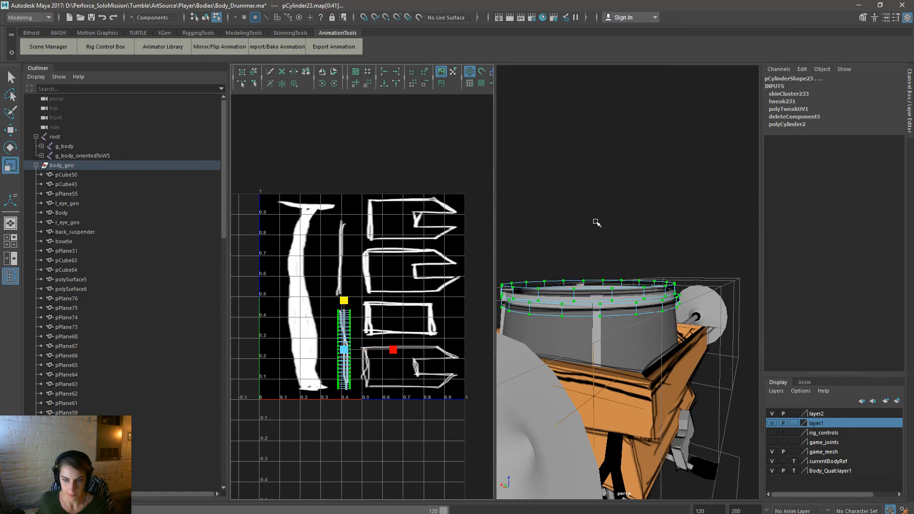
{"action": "left_click", "coordinate": [597, 223]}
{"action": "right_click_drag", "start_coordinate": [645, 291], "coordinate": [685, 268]}
{"action": "left_click", "coordinate": [699, 277]}
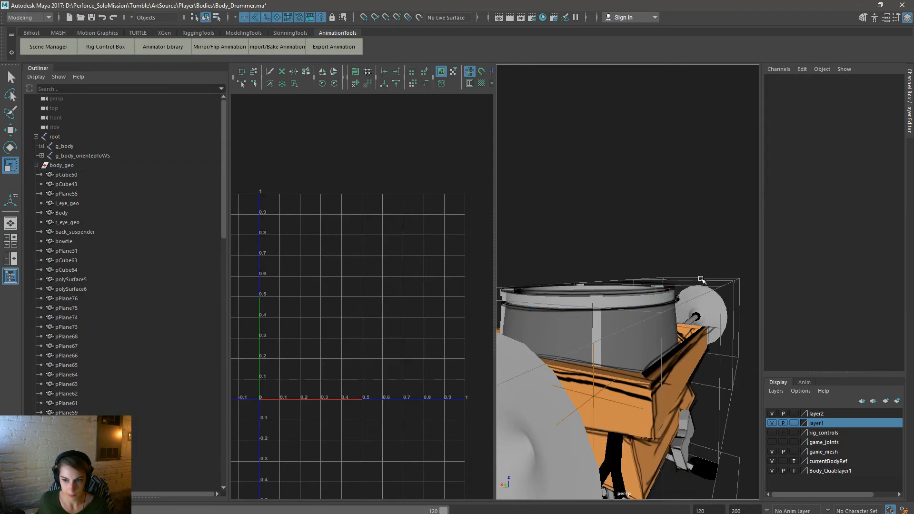
Step: Restore the full perspective view and examine the outline rings around the drum top, selecting the upper one
{"action": "left_click_drag", "start_coordinate": [700, 280], "coordinate": [623, 280], "text": "alt"}
{"action": "right_click_drag", "start_coordinate": [624, 281], "coordinate": [546, 248], "text": "alt"}
{"action": "key", "text": "space"}
{"action": "mouse_move", "coordinate": [529, 289]}
{"action": "left_mouse_down", "text": "alt"}
{"action": "mouse_move", "coordinate": [543, 288]}
{"action": "mouse_move", "coordinate": [539, 301]}
{"action": "mouse_move", "coordinate": [541, 259]}
{"action": "mouse_move", "coordinate": [587, 316]}
{"action": "mouse_move", "coordinate": [602, 312]}
{"action": "mouse_move", "coordinate": [530, 289]}
{"action": "mouse_move", "coordinate": [528, 298]}
{"action": "left_mouse_up", "text": "alt"}
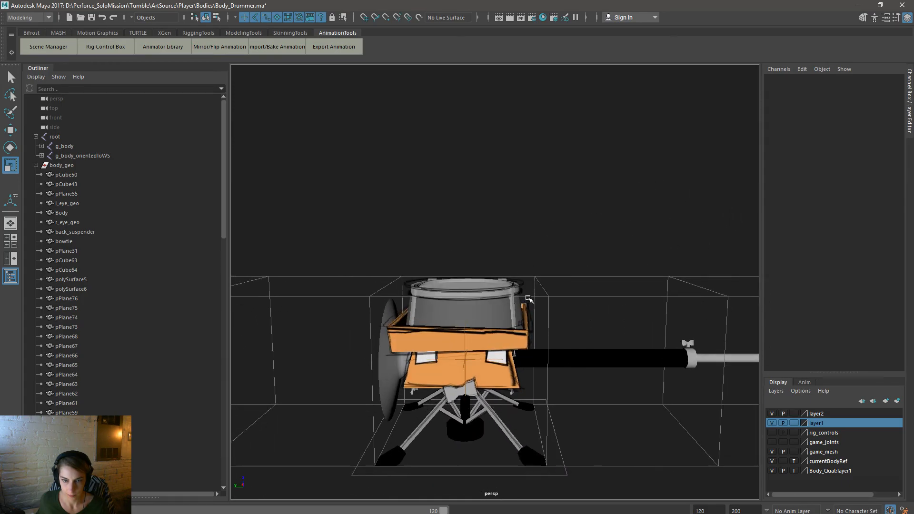
{"action": "left_click", "coordinate": [406, 284]}
{"action": "mouse_move", "coordinate": [462, 192]}
{"action": "left_mouse_down", "text": "alt"}
{"action": "mouse_move", "coordinate": [488, 188]}
{"action": "mouse_move", "coordinate": [474, 193]}
{"action": "left_mouse_up", "text": "alt"}
{"action": "right_click_drag", "start_coordinate": [347, 157], "coordinate": [447, 194], "text": "alt"}
{"action": "left_click_drag", "start_coordinate": [465, 204], "coordinate": [469, 215], "text": "alt"}
{"action": "right_click_drag", "start_coordinate": [561, 229], "coordinate": [502, 212], "text": "alt"}
Step: Select everything from root through pCylinder22 and export the selection as FBX, overwriting Body_Drummer.fbx
{"action": "left_click", "coordinate": [55, 137]}
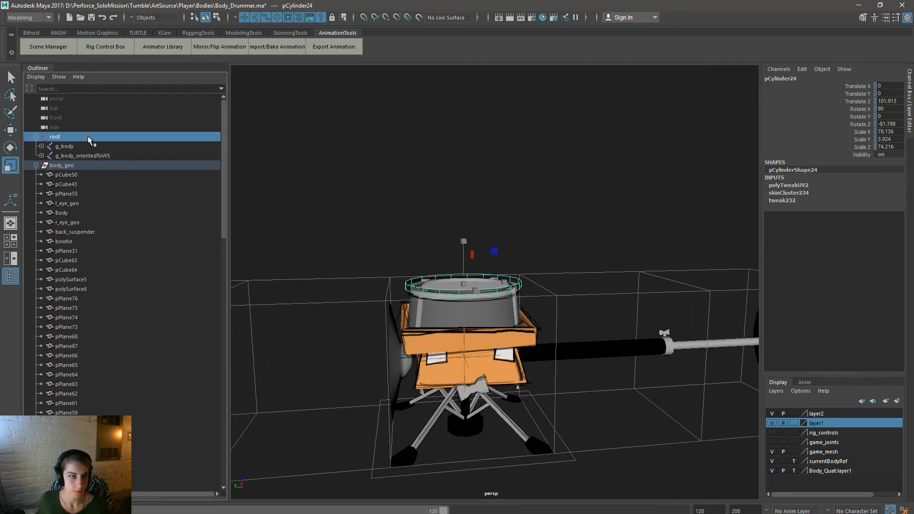
{"action": "scroll", "coordinate": [96, 335], "scroll_direction": "down", "scroll_amount": 15}
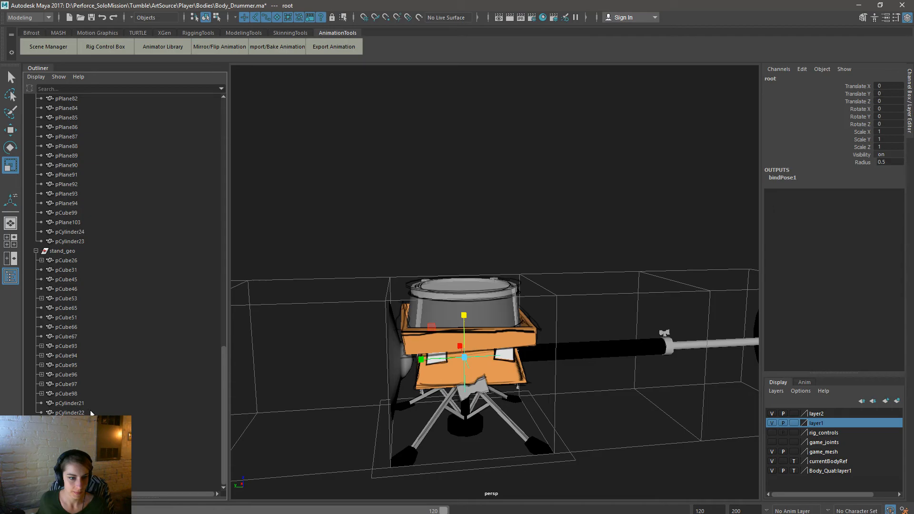
{"action": "left_click", "coordinate": [90, 411], "text": "shift"}
{"action": "key", "text": "space"}
{"action": "left_click", "coordinate": [387, 163]}
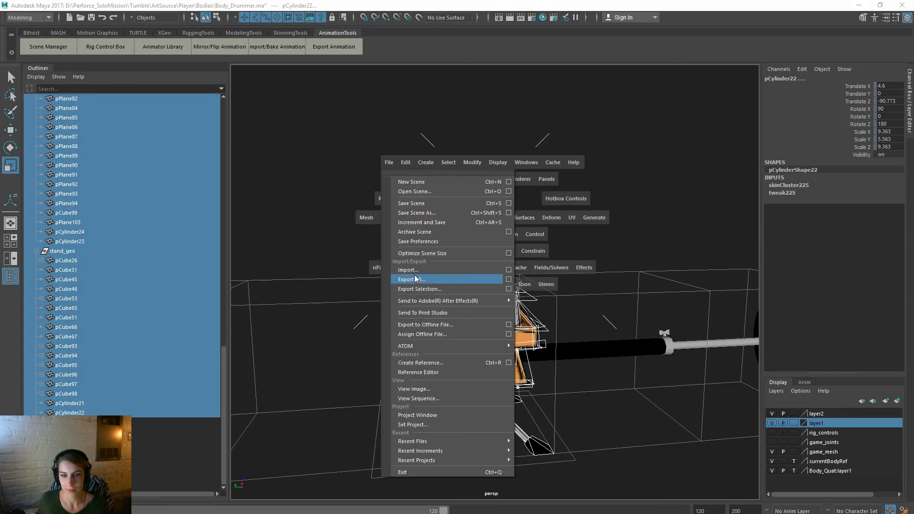
{"action": "left_click", "coordinate": [423, 288]}
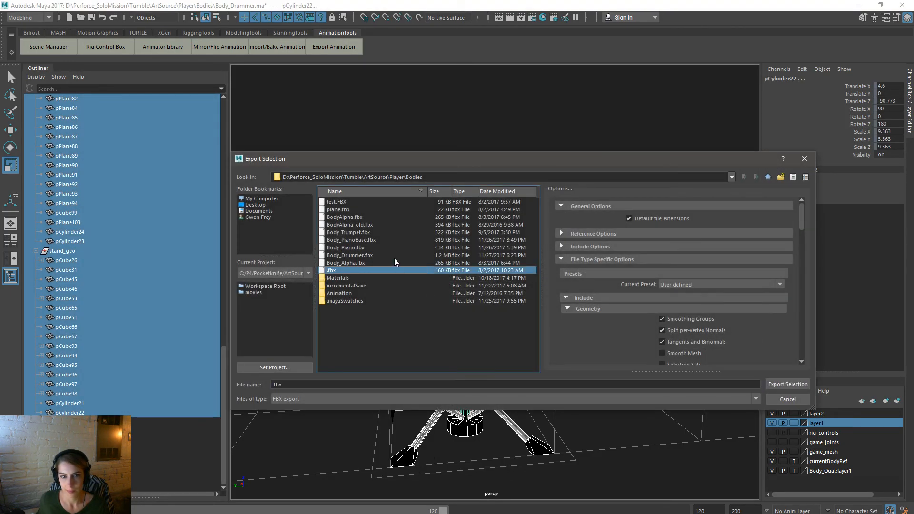
{"action": "left_click", "coordinate": [394, 256]}
{"action": "double_click", "coordinate": [403, 255]}
{"action": "key", "text": "Return"}
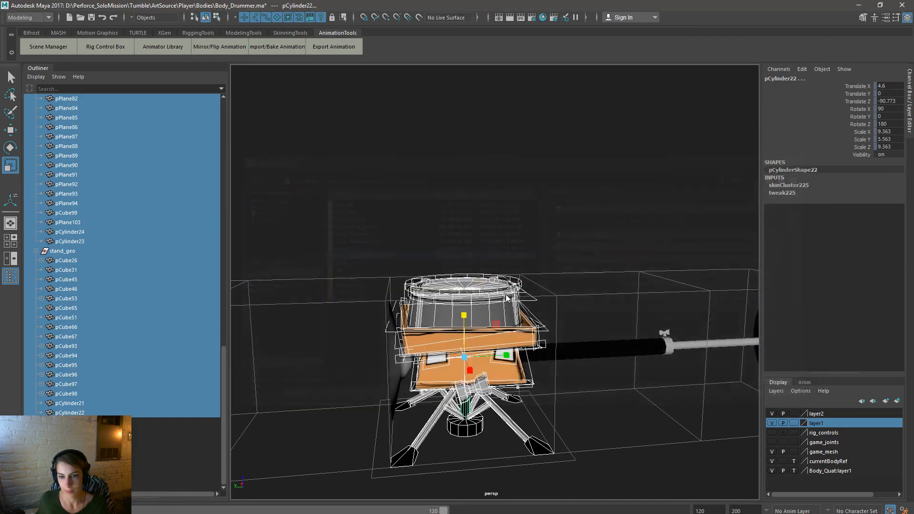
Step: Switch to the Unreal Editor and reimport the Body_Drummer skeletal mesh
{"action": "key", "text": "alt+Tab"}
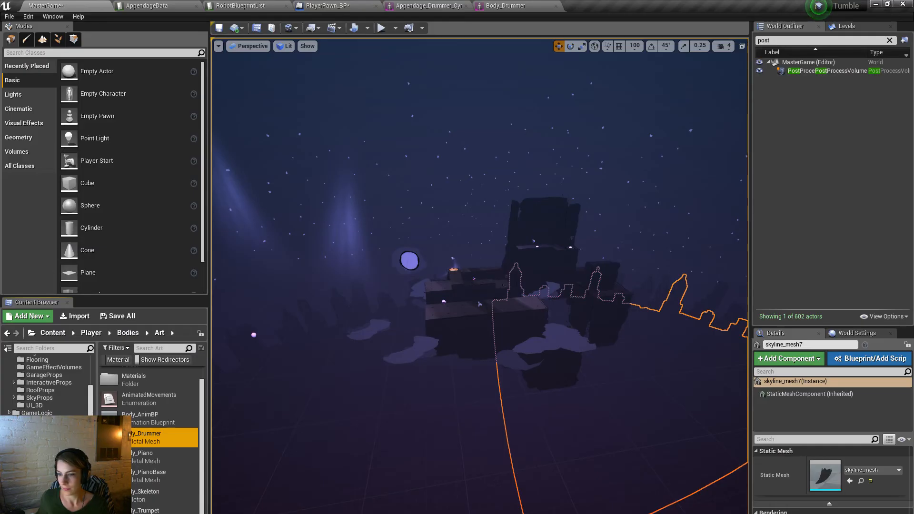
{"action": "right_click", "coordinate": [181, 433]}
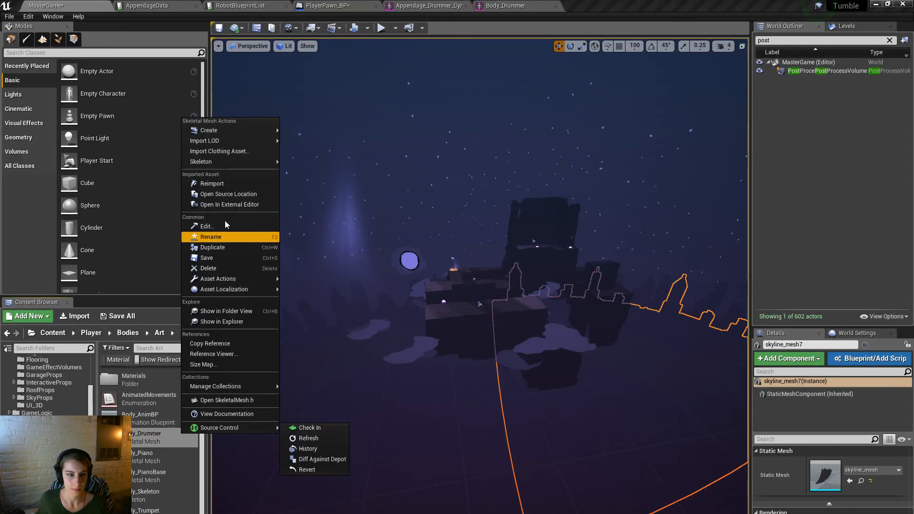
{"action": "left_click", "coordinate": [226, 184]}
Step: Run the game with modified blueprints compiled, check the drummer robot full screen in an Opening level, stop playing and leave full screen
{"action": "left_click", "coordinate": [381, 27]}
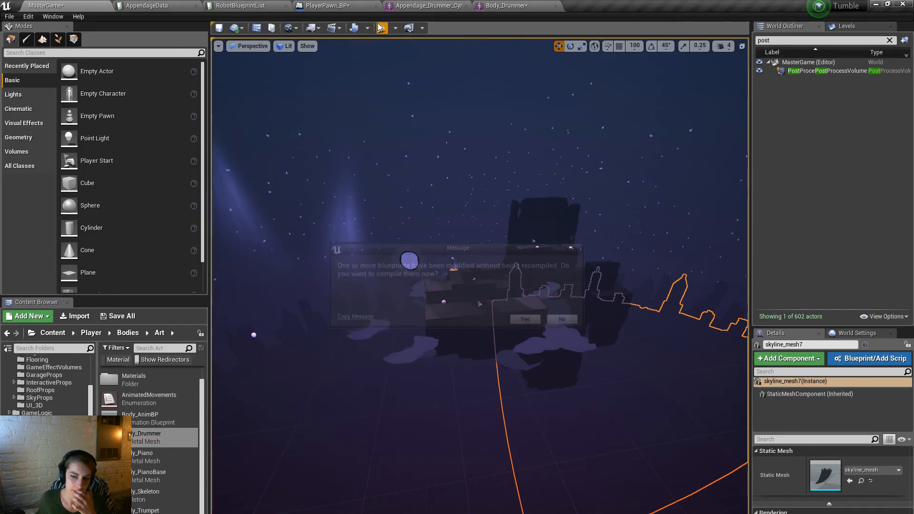
{"action": "left_click", "coordinate": [520, 318]}
{"action": "key", "text": "F11"}
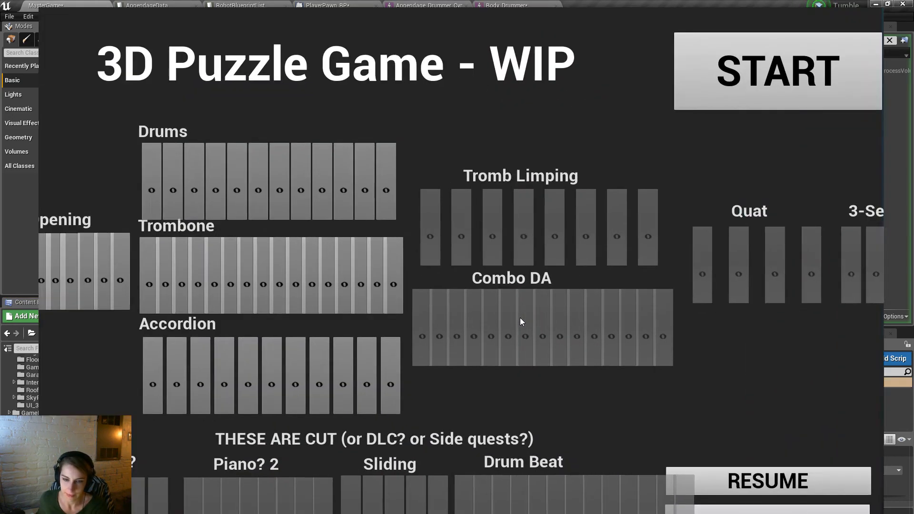
{"action": "left_click", "coordinate": [77, 284]}
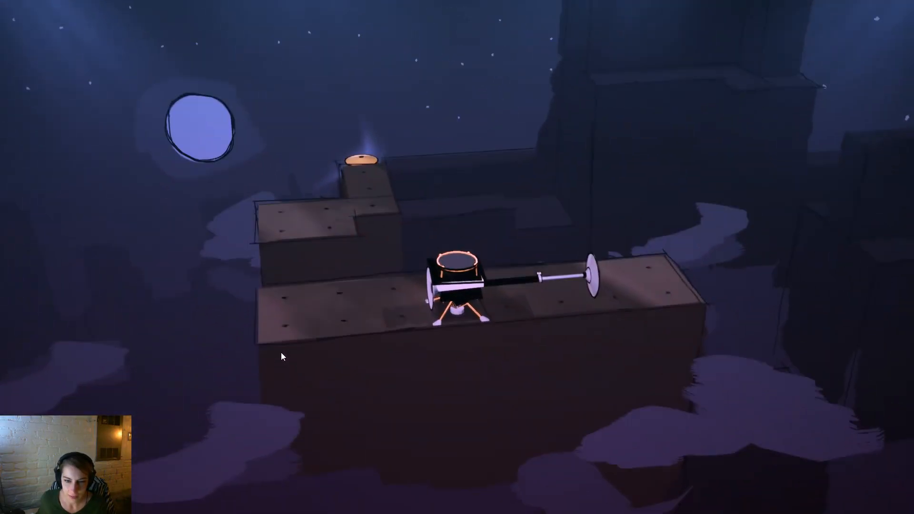
{"action": "key", "text": "Escape"}
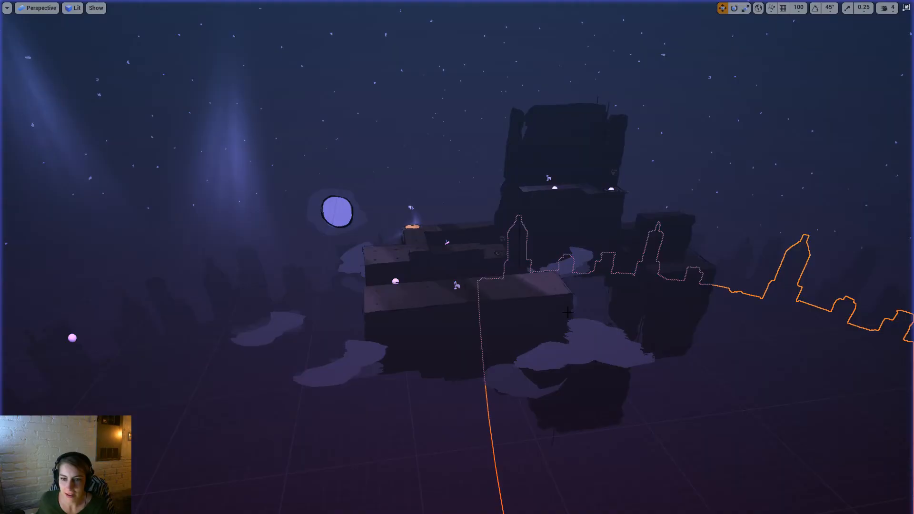
{"action": "left_click", "coordinate": [905, 9]}
Step: Open the Body_Drummer mesh, examine its preview and material slots, and locate the CharacterMaterial asset
{"action": "double_click", "coordinate": [180, 437]}
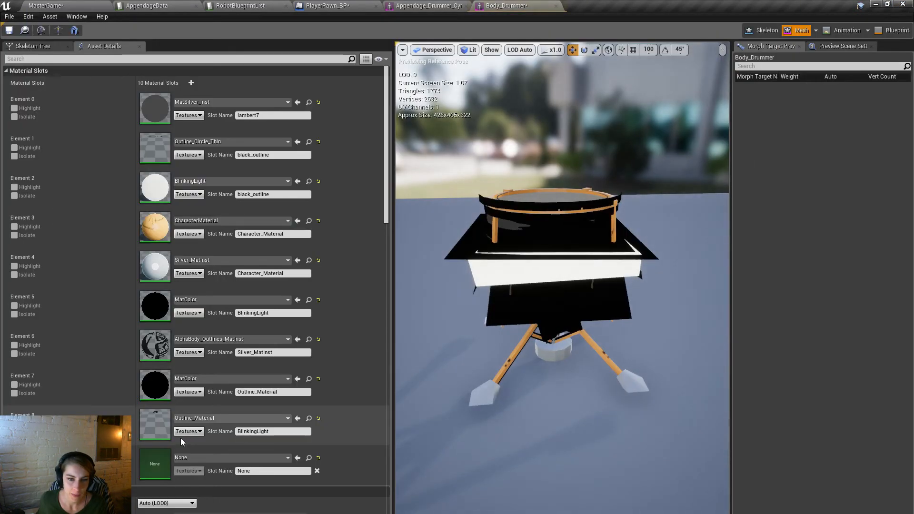
{"action": "mouse_move", "coordinate": [544, 416]}
{"action": "right_mouse_down"}
{"action": "mouse_move", "coordinate": [546, 396]}
{"action": "mouse_move", "coordinate": [539, 421]}
{"action": "right_mouse_up"}
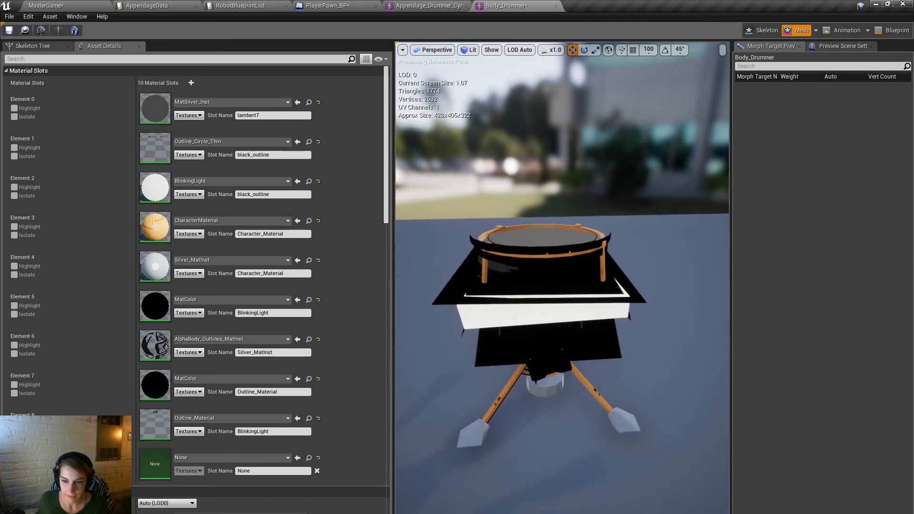
{"action": "left_click", "coordinate": [308, 221]}
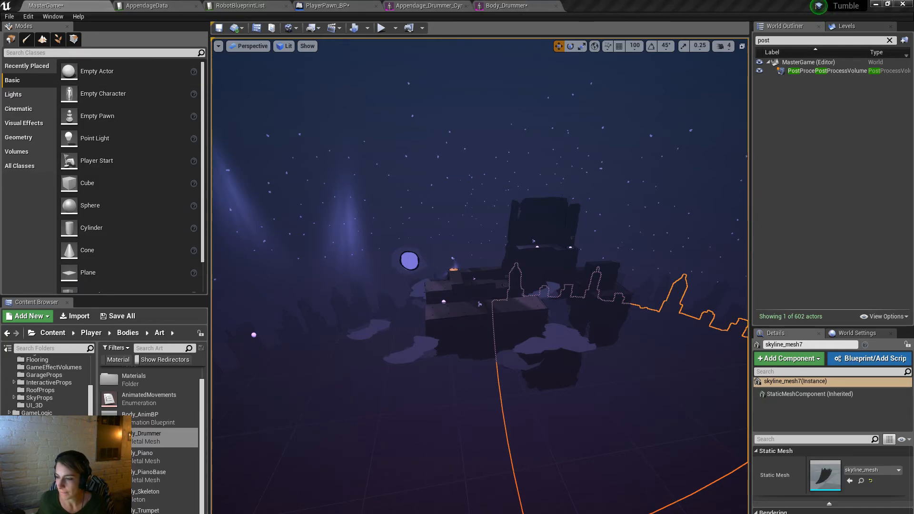
Step: Switch to Maya, close the FBX export's Warnings and Errors window and clear the selection
{"action": "key", "text": "alt+Tab"}
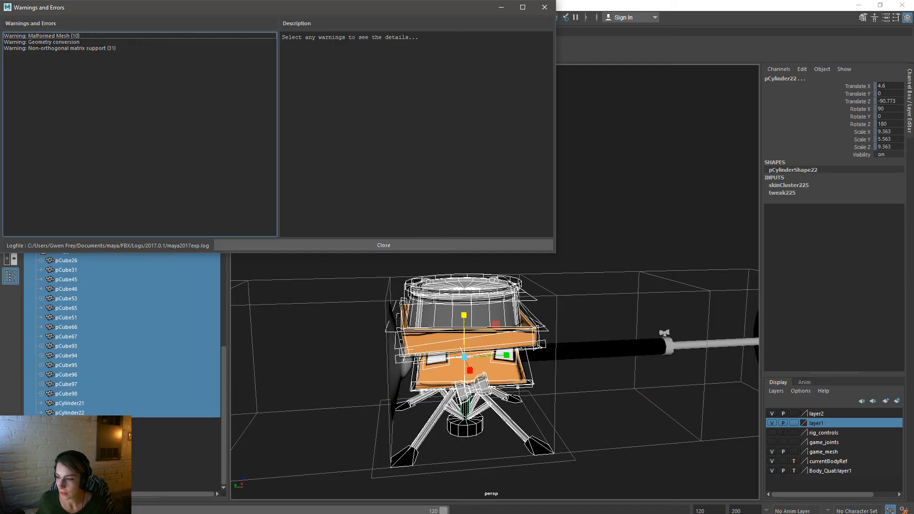
{"action": "left_click", "coordinate": [551, 8]}
{"action": "left_click", "coordinate": [467, 216]}
Step: Open the Hypershade, look for objects that use line_b_mat by selecting them through the material, and clear the window from the viewport
{"action": "key", "text": "space"}
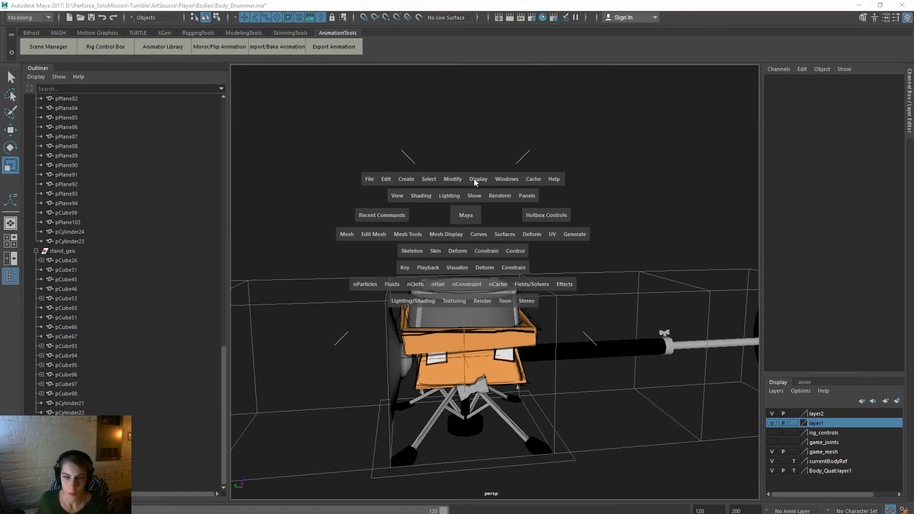
{"action": "left_click", "coordinate": [505, 184]}
{"action": "mouse_move", "coordinate": [602, 244]}
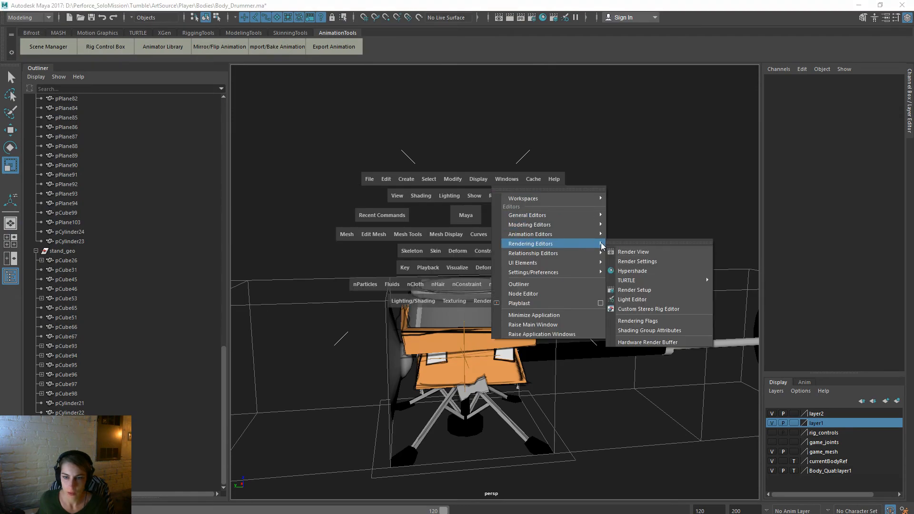
{"action": "left_click", "coordinate": [667, 270]}
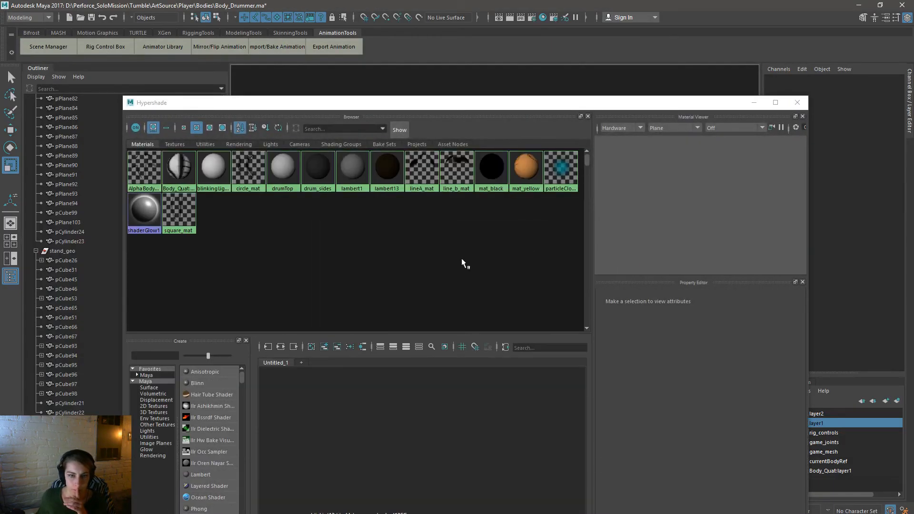
{"action": "left_click", "coordinate": [451, 164]}
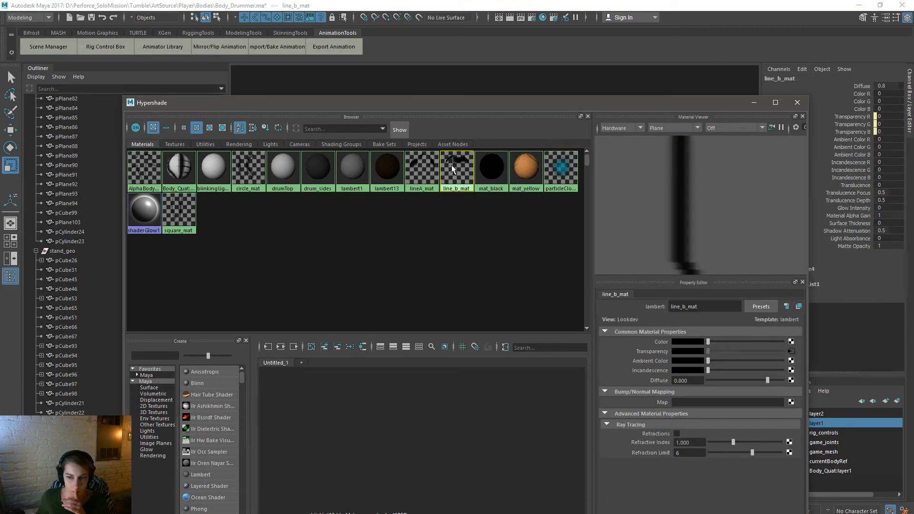
{"action": "right_click", "coordinate": [455, 165]}
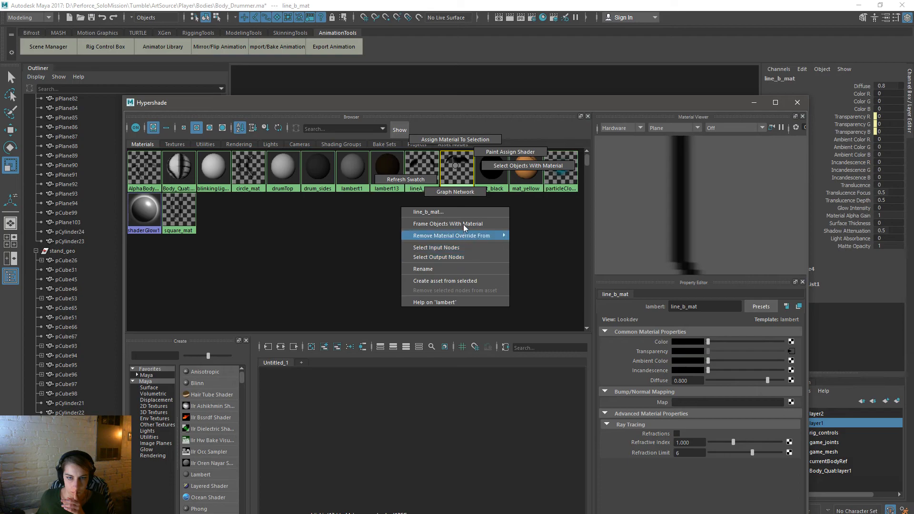
{"action": "left_click", "coordinate": [523, 166]}
{"action": "left_click_drag", "start_coordinate": [511, 106], "coordinate": [913, 102]}
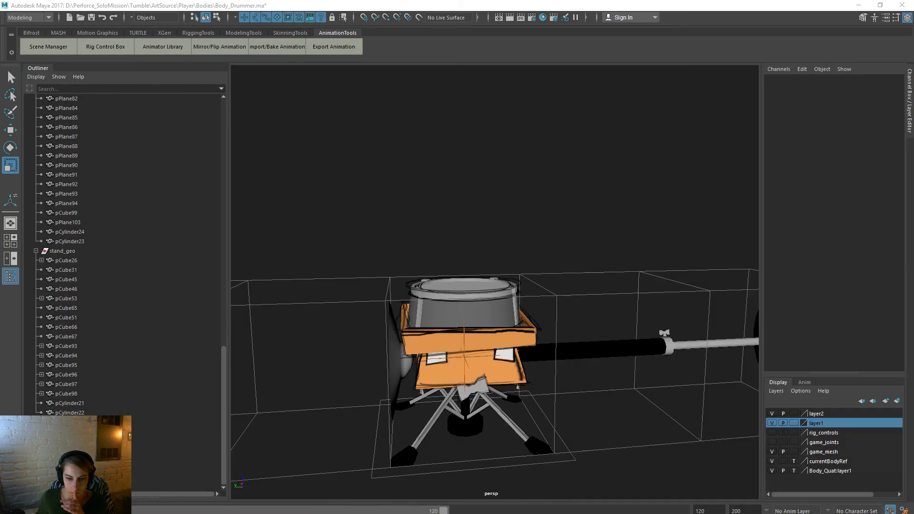
{"action": "key", "text": "w"}
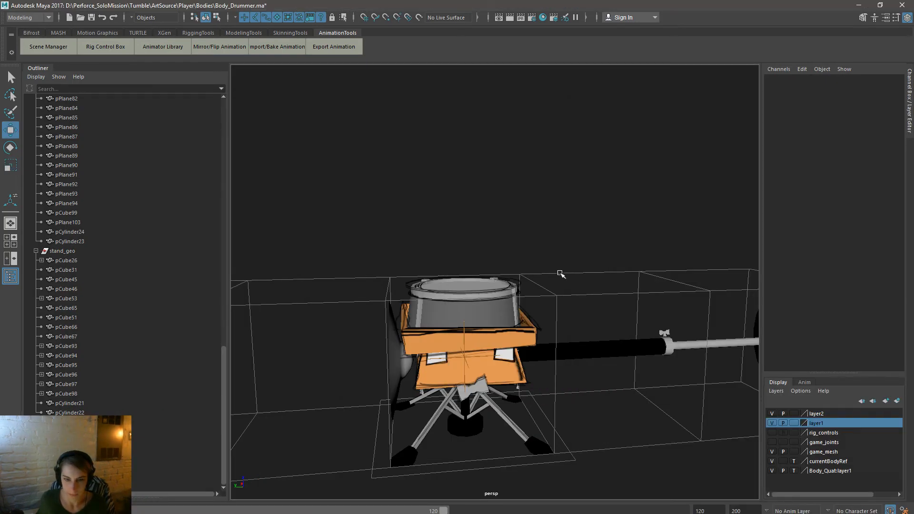
{"action": "right_click_drag", "start_coordinate": [560, 272], "coordinate": [428, 219], "text": "alt"}
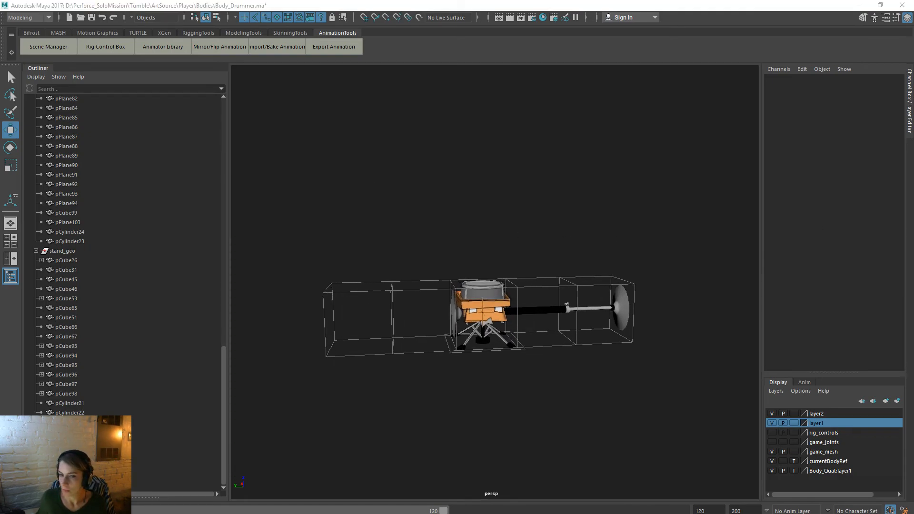
{"action": "left_click", "coordinate": [566, 330]}
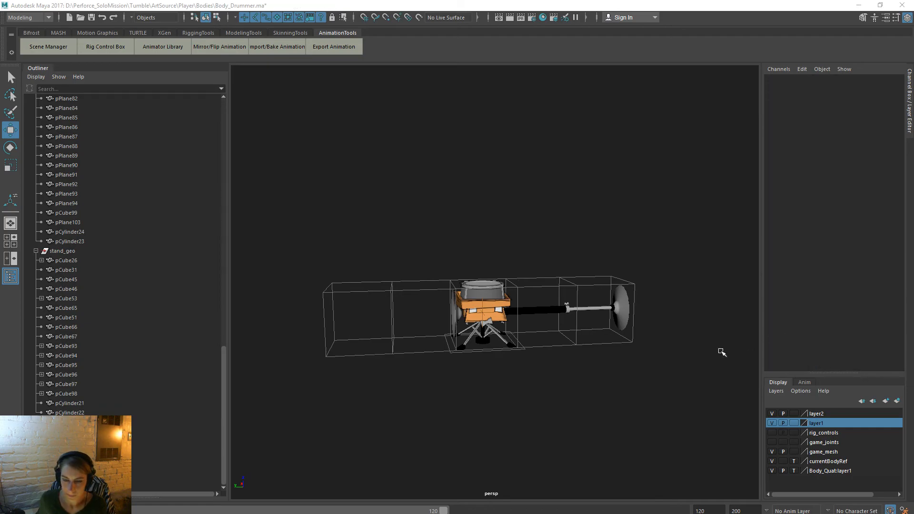
{"action": "left_click_drag", "start_coordinate": [720, 350], "coordinate": [443, 314], "text": "alt"}
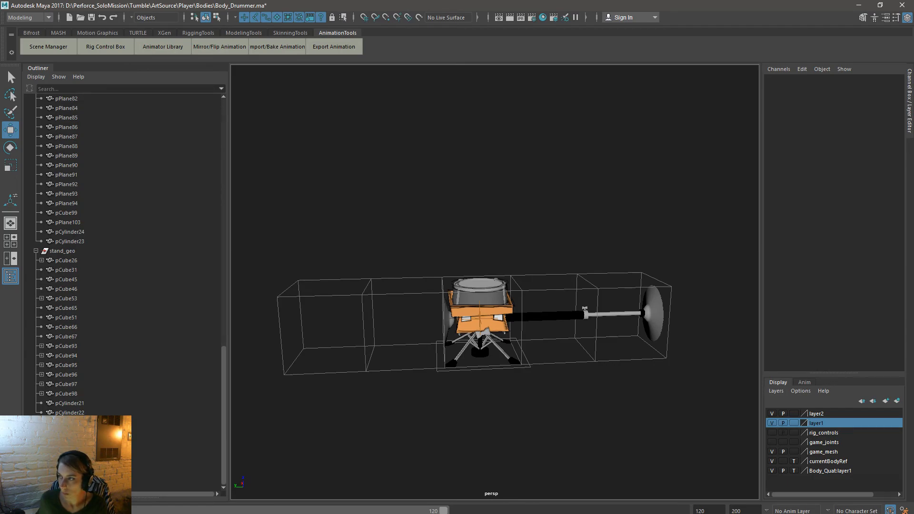
{"action": "left_click_drag", "start_coordinate": [442, 314], "coordinate": [533, 374], "text": "alt"}
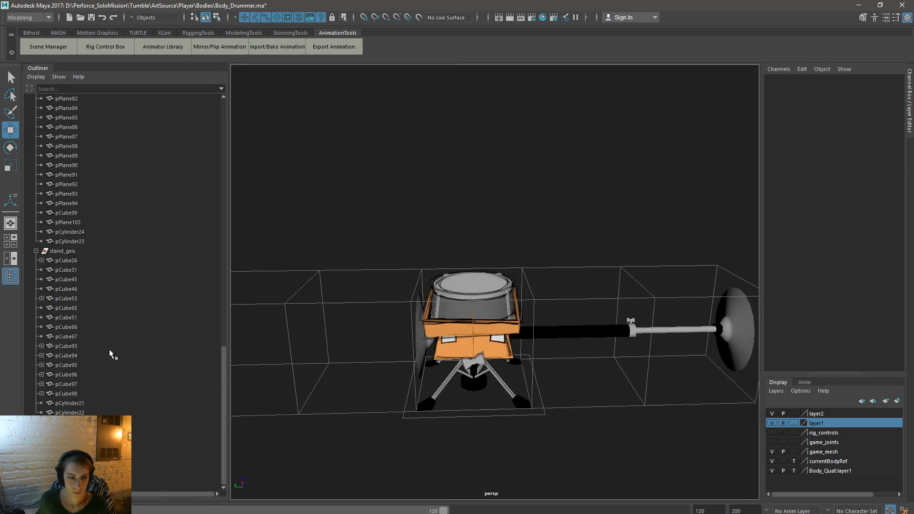
Step: Select everything from root to pCylinder22, export the selection as FBX over the existing Body_Drummer.fbx and close the Warnings and Errors window
{"action": "left_click", "coordinate": [67, 412]}
{"action": "scroll", "coordinate": [81, 410], "scroll_direction": "up", "scroll_amount": 15}
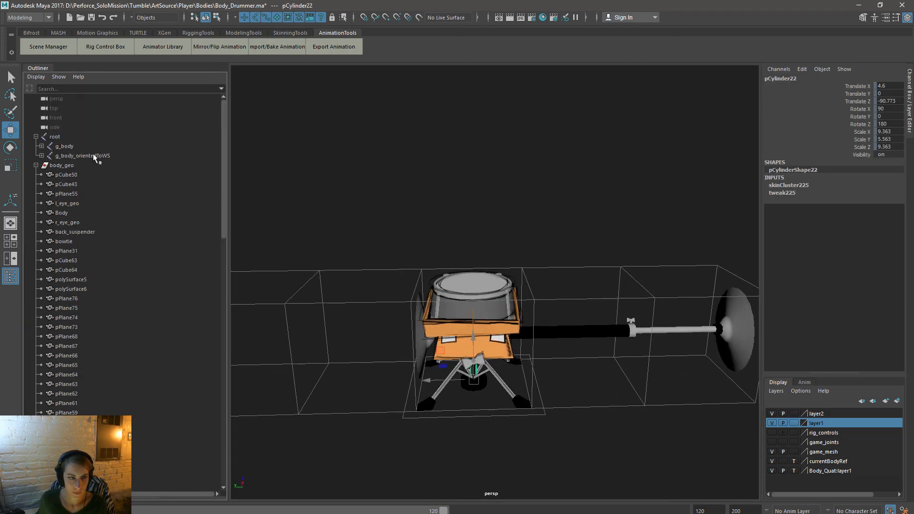
{"action": "left_click", "coordinate": [85, 140], "text": "shift"}
{"action": "key", "text": "space"}
{"action": "left_click", "coordinate": [386, 149]}
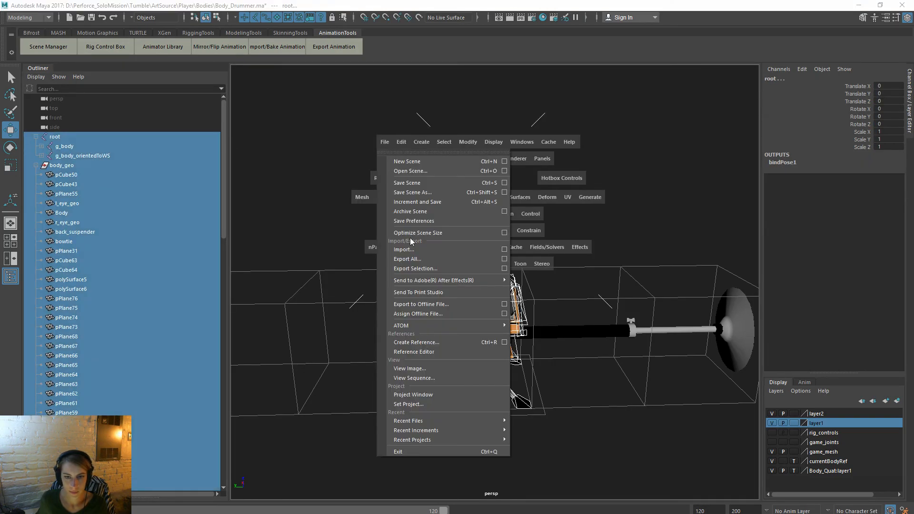
{"action": "left_click", "coordinate": [414, 270]}
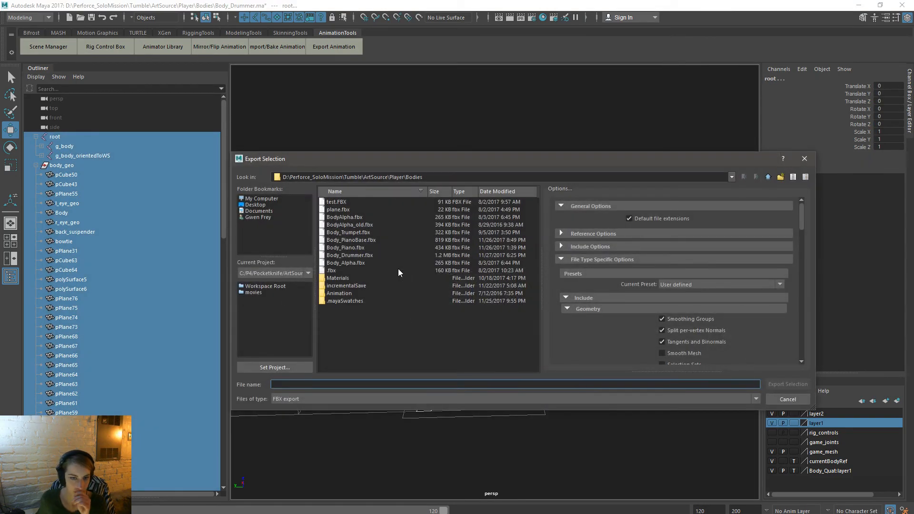
{"action": "left_click", "coordinate": [369, 256]}
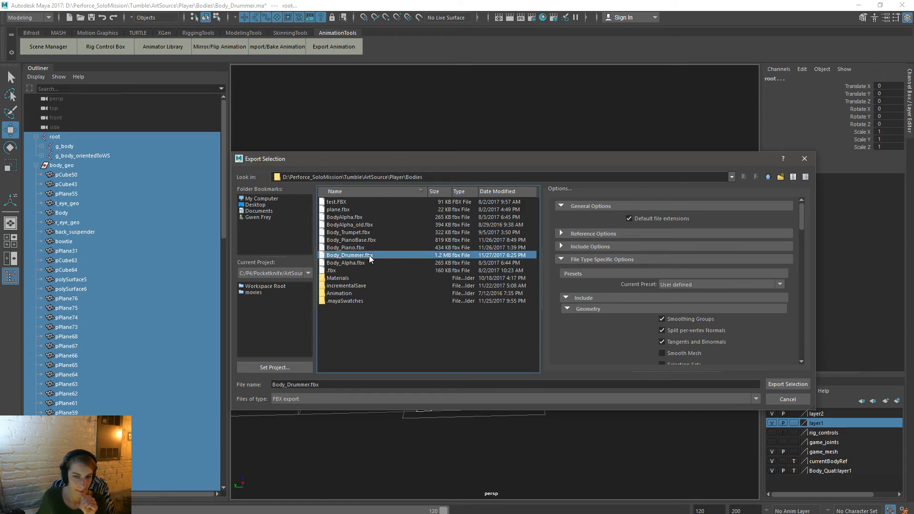
{"action": "double_click", "coordinate": [370, 256]}
{"action": "left_click", "coordinate": [515, 300]}
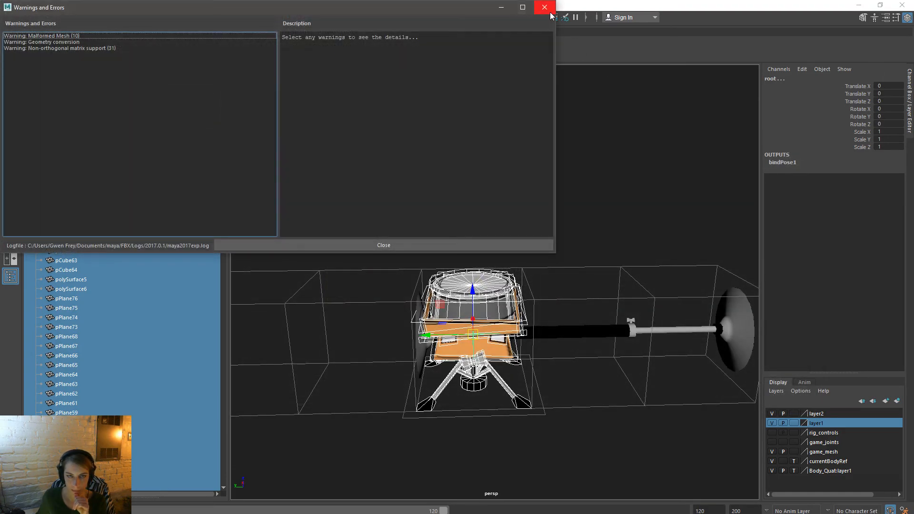
{"action": "left_click", "coordinate": [550, 13]}
Step: Switch to the Unreal editor and reimport the Body_Drummer skeletal mesh
{"action": "key", "text": "alt+Tab"}
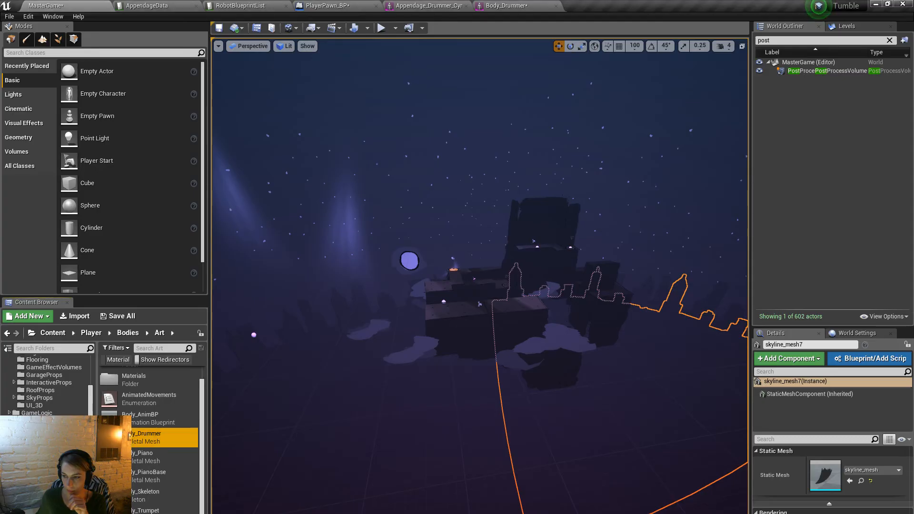
{"action": "right_click", "coordinate": [152, 436]}
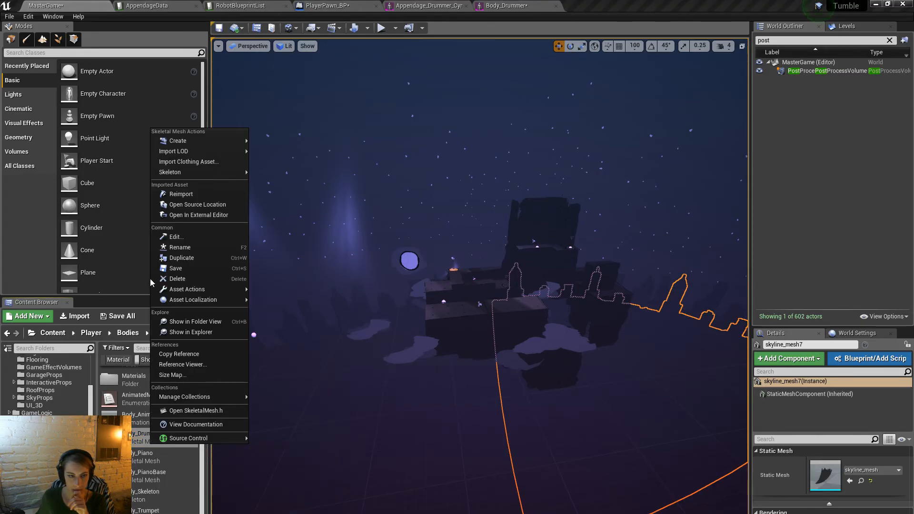
{"action": "left_click", "coordinate": [197, 194]}
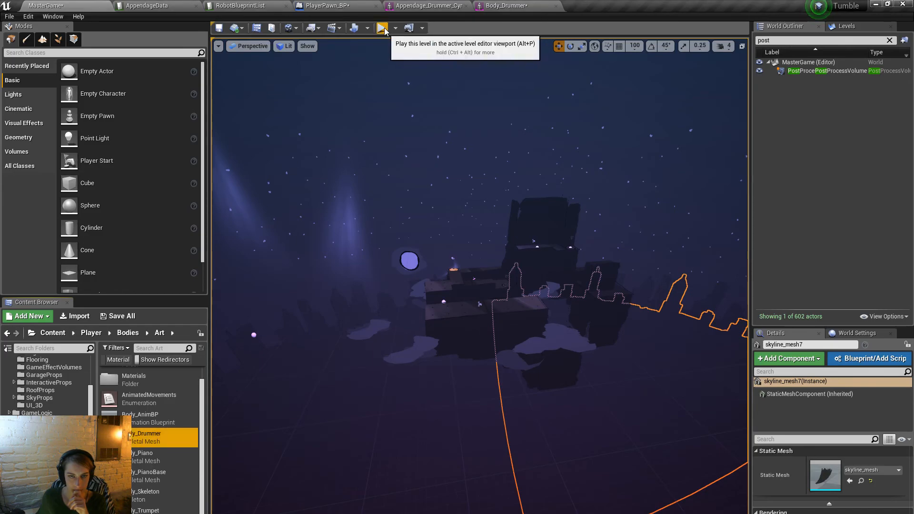
Step: In the Body_Drummer mesh, assign CharacterMaterial to Elements 2 and 7, Silver_MatInst to Element 3, MatColor to Element 4 and AlphaBody_Outlines_MatInst to Element 5
{"action": "double_click", "coordinate": [130, 436]}
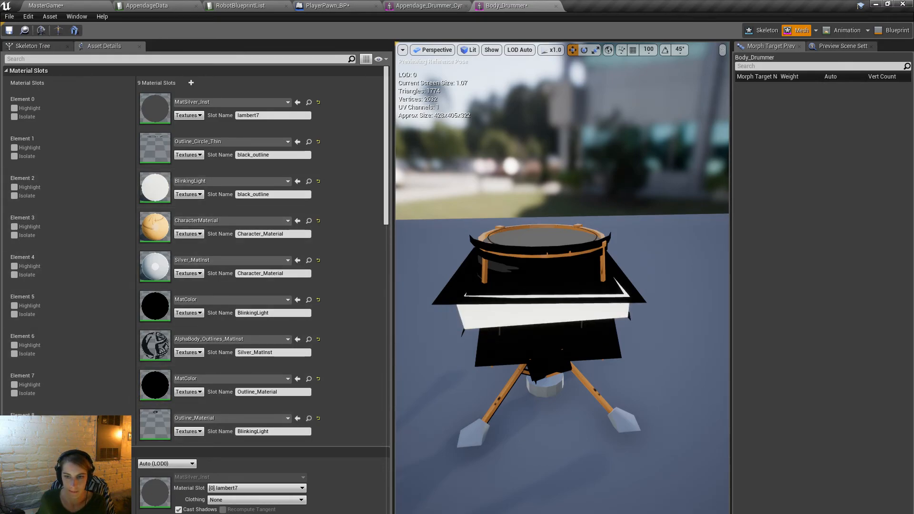
{"action": "left_click", "coordinate": [309, 220]}
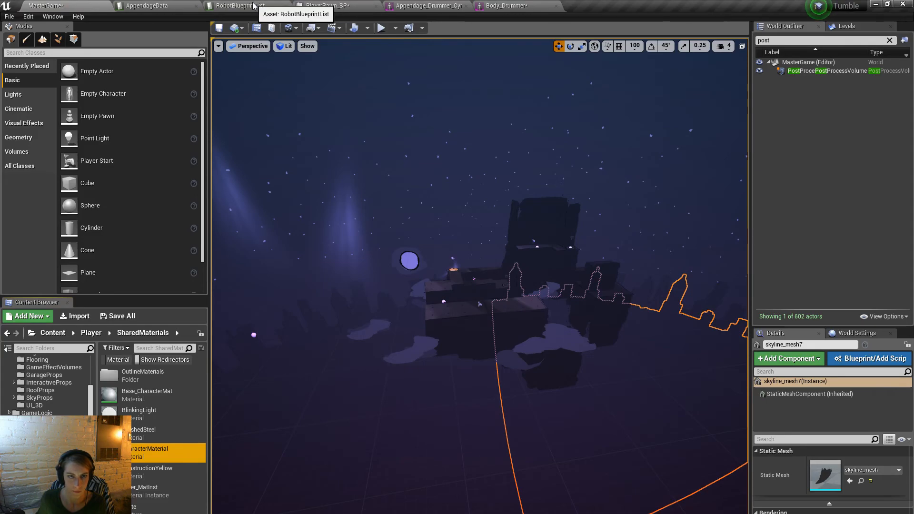
{"action": "left_click", "coordinate": [300, 6]}
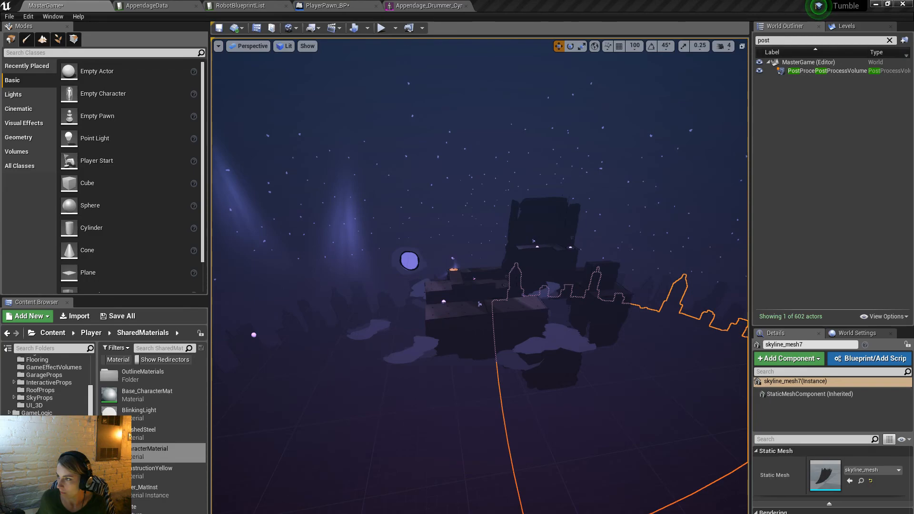
{"action": "key", "text": "ctrl+b"}
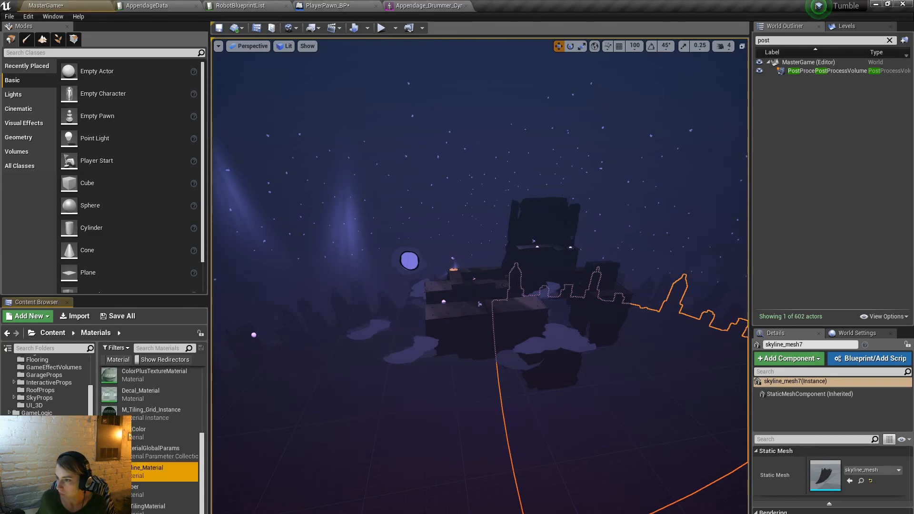
{"action": "key", "text": "ctrl+b"}
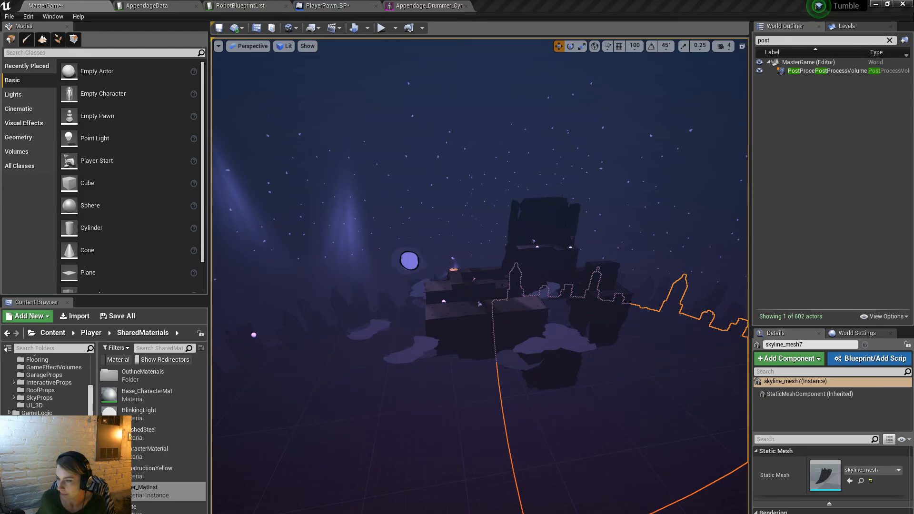
{"action": "double_click", "coordinate": [183, 450]}
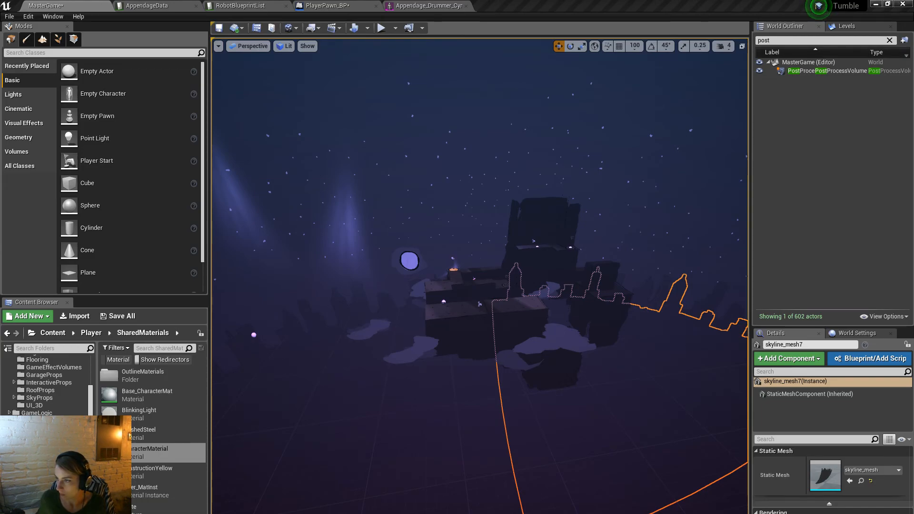
{"action": "left_click", "coordinate": [164, 491]}
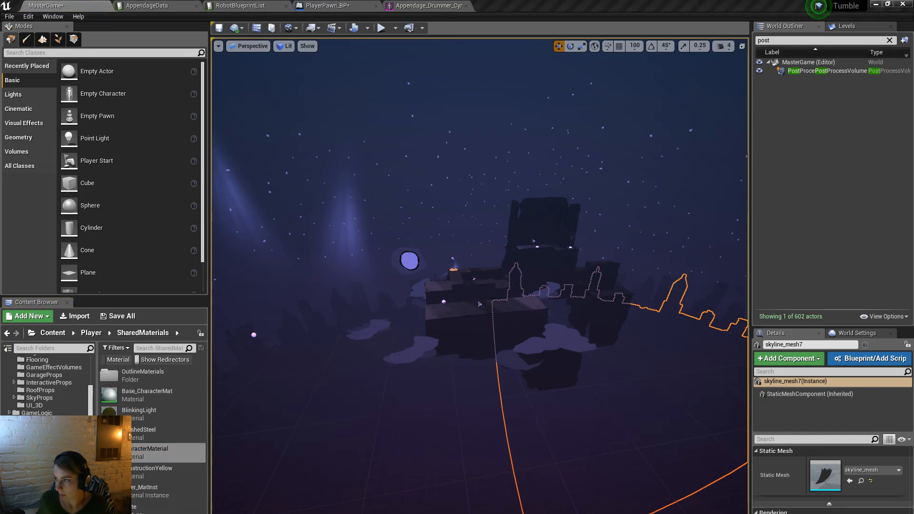
{"action": "left_click_drag", "start_coordinate": [913, 21], "coordinate": [682, 6]}
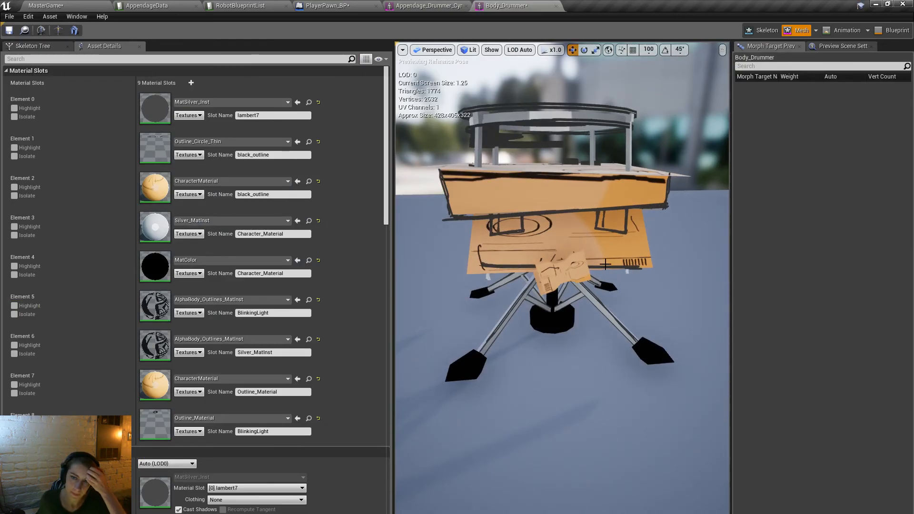
Step: Check the Body_Drummer preview, locate the MatSilver_Inst material and assign it to material slot Element 7
{"action": "middle_click_drag", "start_coordinate": [601, 300], "coordinate": [603, 322]}
{"action": "middle_click_drag", "start_coordinate": [527, 328], "coordinate": [521, 276]}
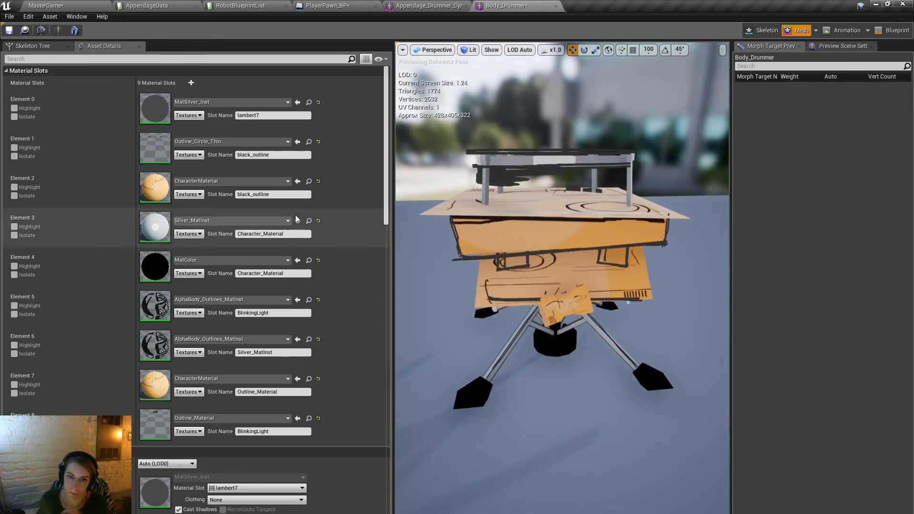
{"action": "mouse_move", "coordinate": [552, 276]}
{"action": "middle_mouse_down"}
{"action": "mouse_move", "coordinate": [553, 352]}
{"action": "mouse_move", "coordinate": [554, 271]}
{"action": "middle_mouse_up"}
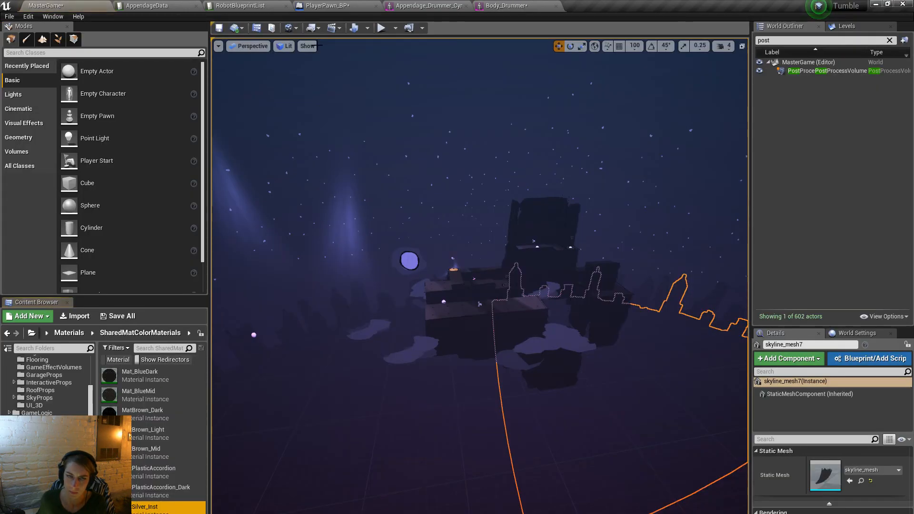
{"action": "left_click", "coordinate": [333, 6]}
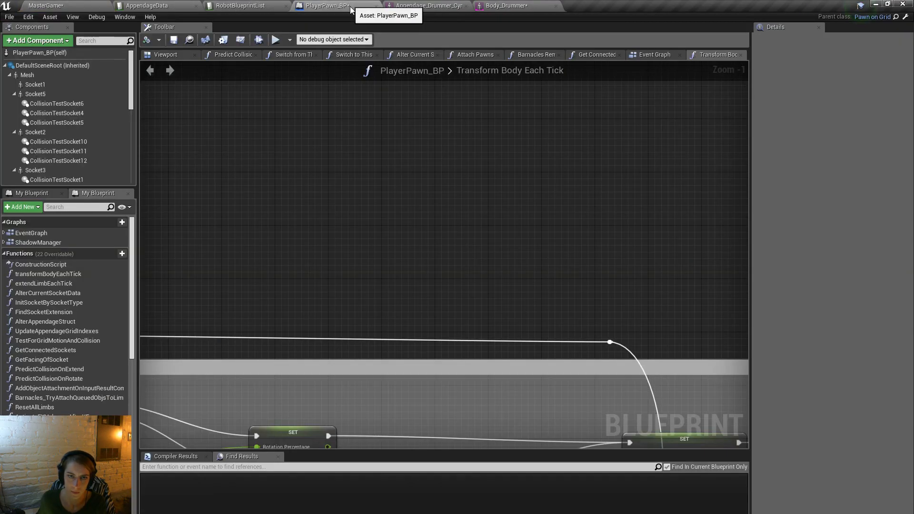
{"action": "left_click", "coordinate": [528, 7]}
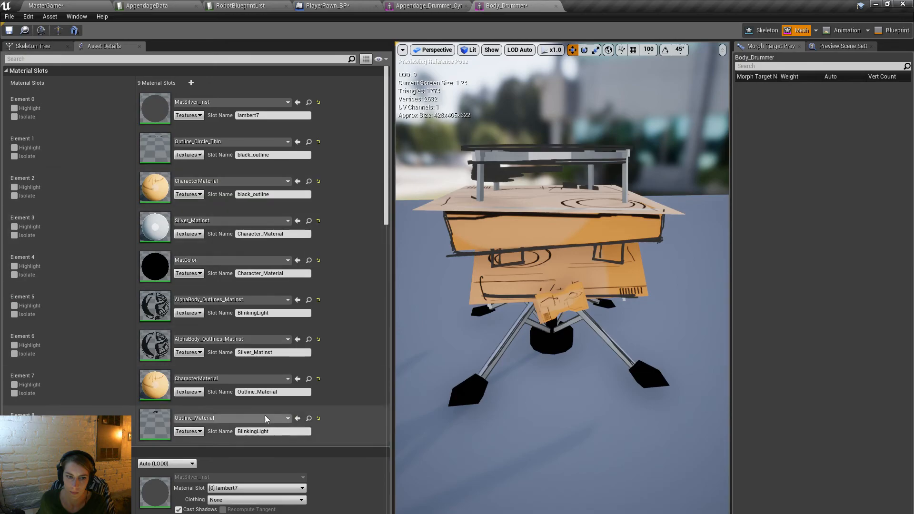
{"action": "left_click", "coordinate": [301, 380]}
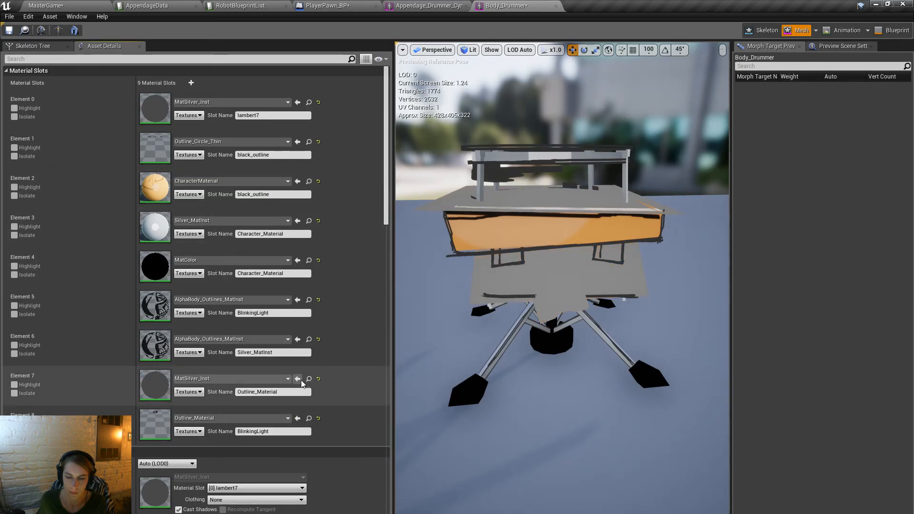
Step: Switch to Maya and inspect the front panel pPlane68 on the drummer's body, comparing with the Unreal editor
{"action": "left_click_drag", "start_coordinate": [523, 5], "coordinate": [590, 0]}
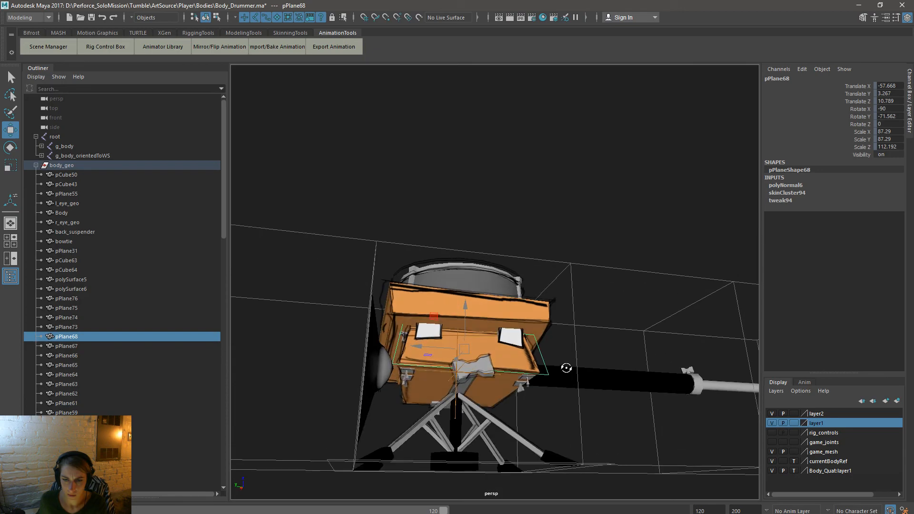
{"action": "left_click_drag", "start_coordinate": [565, 372], "coordinate": [558, 375], "text": "alt"}
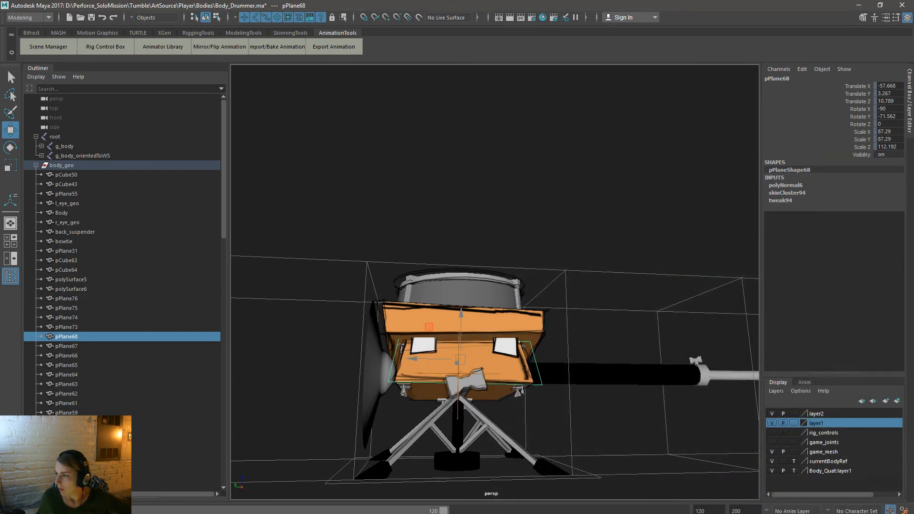
{"action": "key", "text": "alt+Tab"}
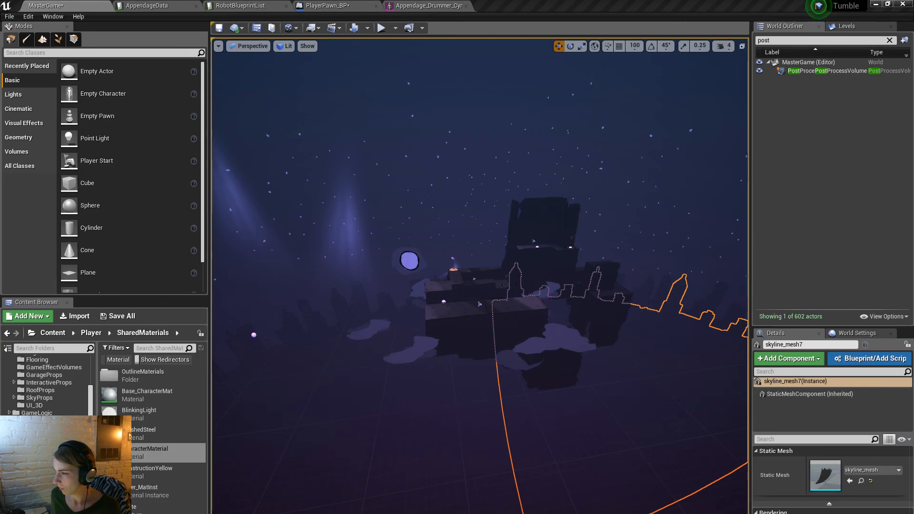
{"action": "key", "text": "alt+Tab"}
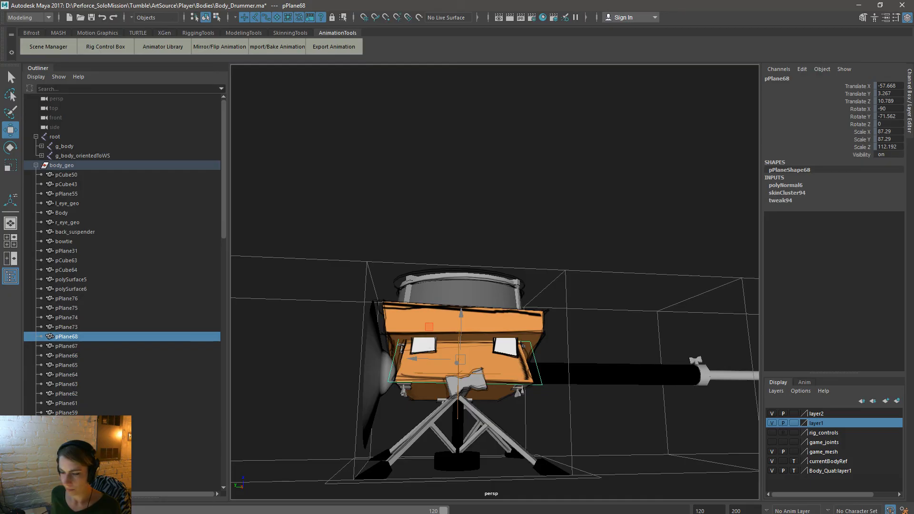
Step: Delete the history of the upper orange box pCube68 and bind it to the g_body joint
{"action": "left_click", "coordinate": [534, 328]}
{"action": "left_click", "coordinate": [535, 325]}
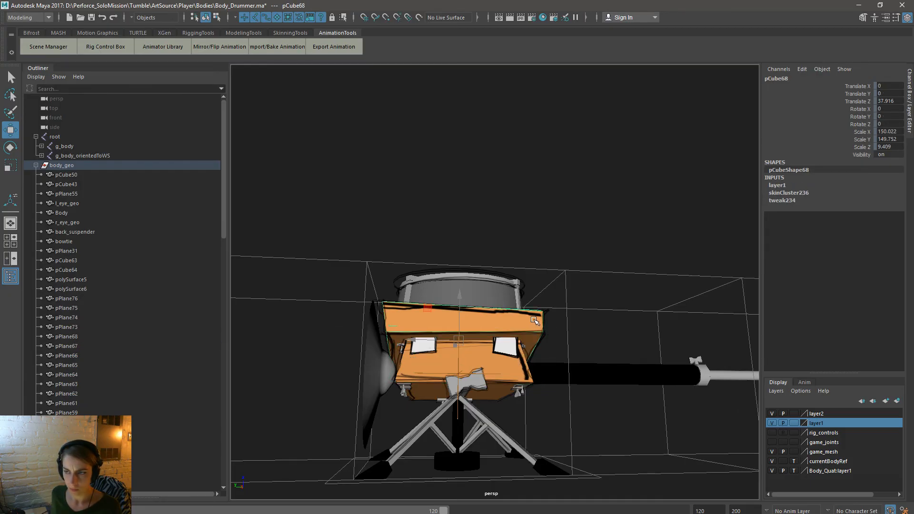
{"action": "left_click_drag", "start_coordinate": [537, 321], "coordinate": [564, 337], "text": "alt"}
{"action": "key", "text": "space"}
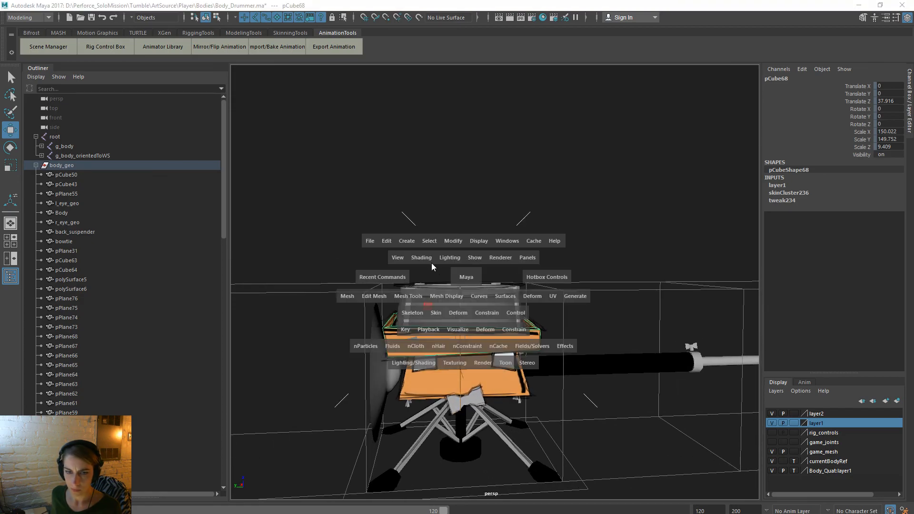
{"action": "left_click", "coordinate": [385, 240]}
{"action": "mouse_move", "coordinate": [497, 356]}
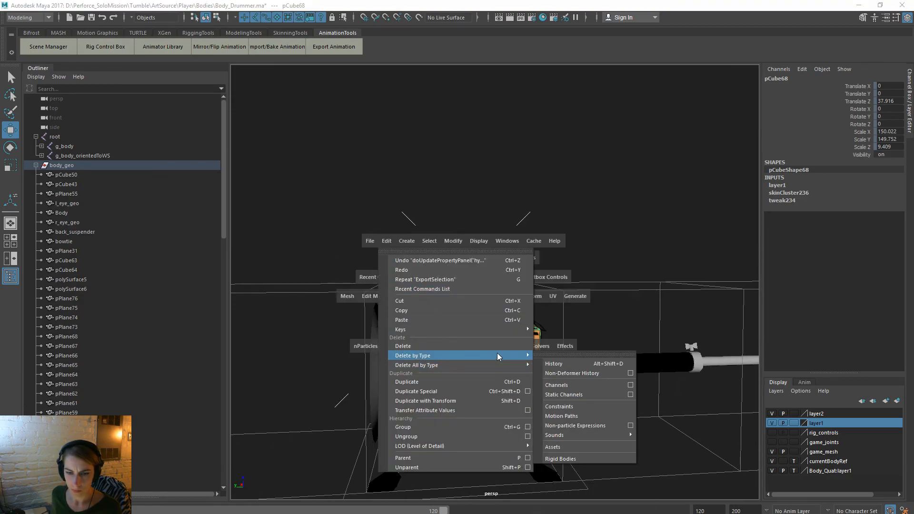
{"action": "left_click", "coordinate": [570, 362]}
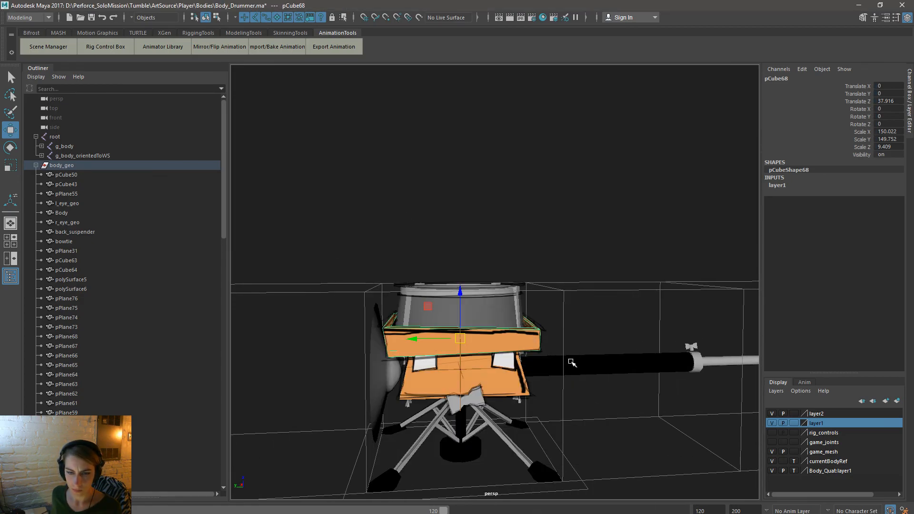
{"action": "left_click", "coordinate": [74, 147]}
{"action": "key", "text": "space"}
{"action": "left_click", "coordinate": [408, 241]}
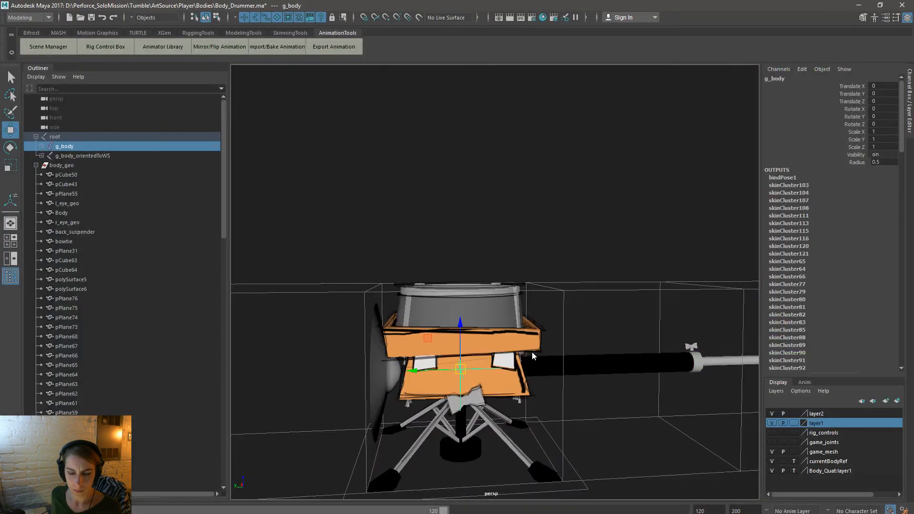
{"action": "left_click", "coordinate": [525, 375]}
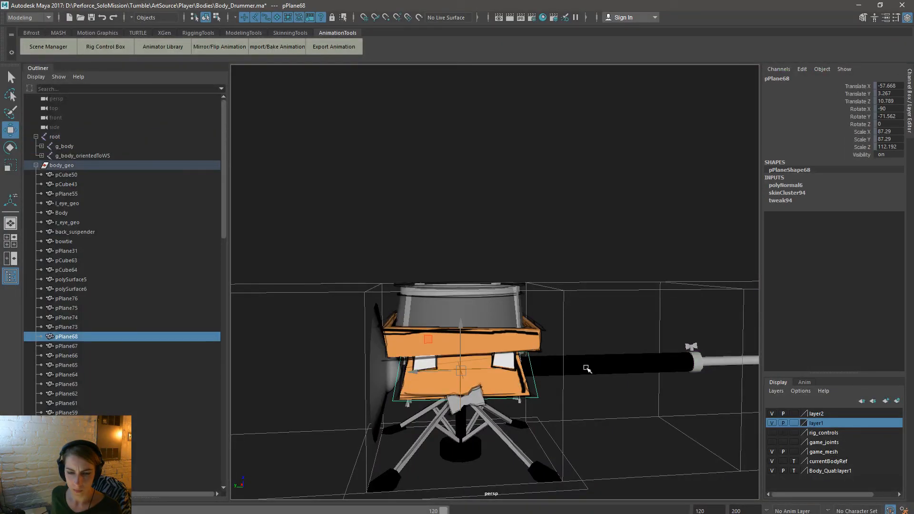
{"action": "right_click_drag", "start_coordinate": [585, 368], "coordinate": [546, 343], "text": "alt"}
Step: Reselect the whole hierarchy from root to pCylinder22 and export the selection as FBX, replacing Body_Drummer.fbx
{"action": "left_click", "coordinate": [82, 138]}
{"action": "scroll", "coordinate": [121, 407], "scroll_direction": "down", "scroll_amount": 14}
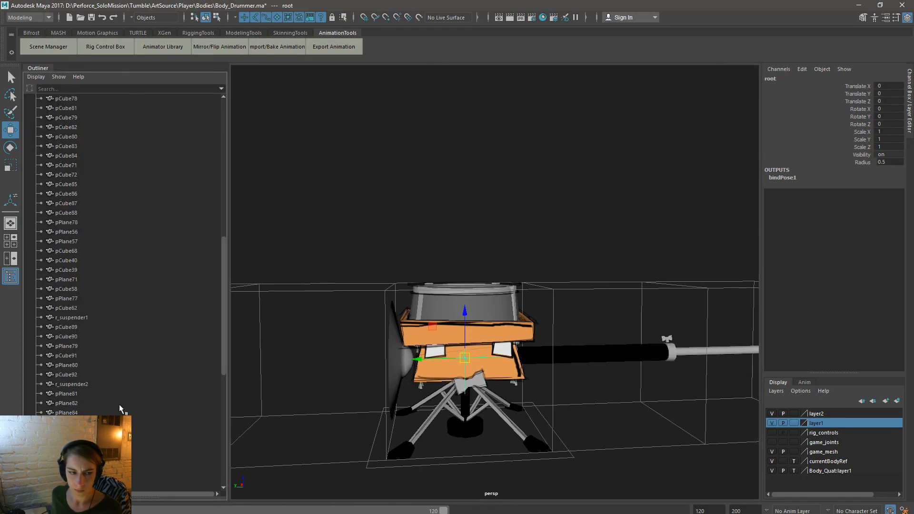
{"action": "scroll", "coordinate": [121, 407], "scroll_direction": "down", "scroll_amount": 10}
{"action": "left_click", "coordinate": [121, 413], "text": "shift"}
{"action": "key", "text": "space"}
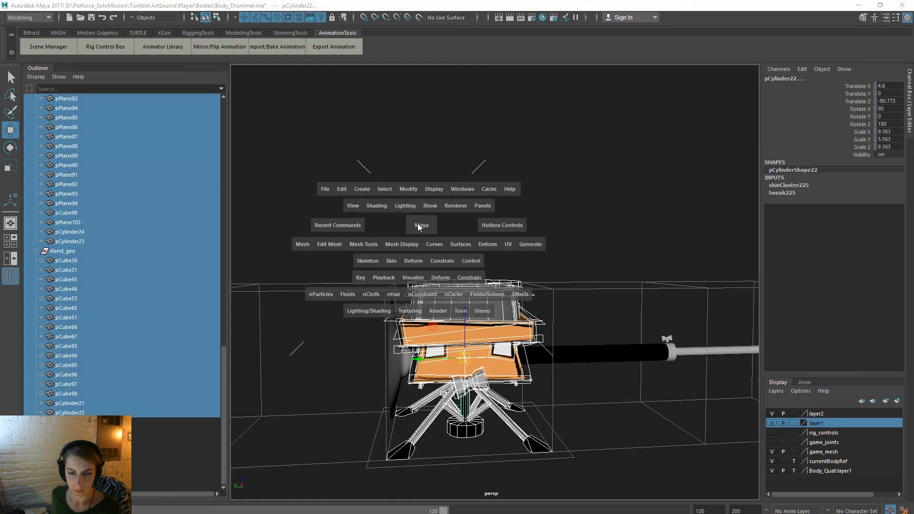
{"action": "left_click", "coordinate": [330, 190]}
{"action": "left_click", "coordinate": [390, 306]}
{"action": "left_click", "coordinate": [380, 256]}
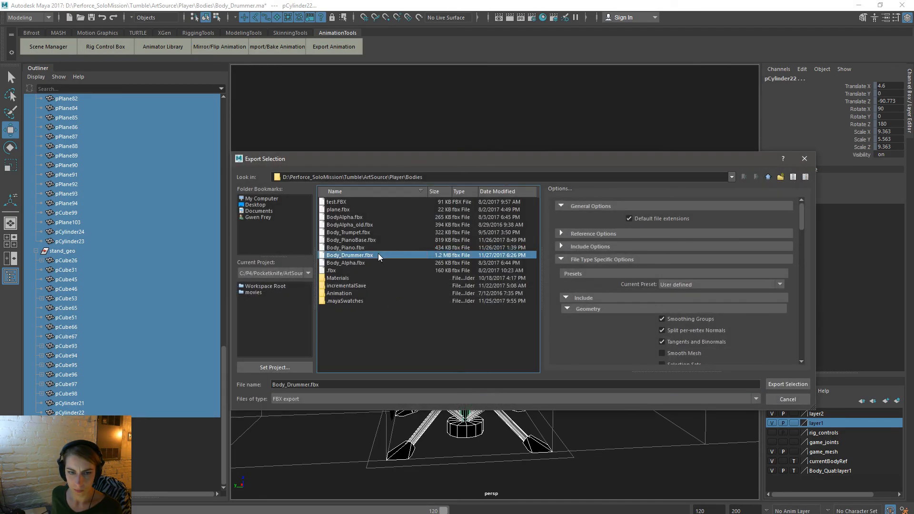
{"action": "double_click", "coordinate": [378, 256]}
{"action": "left_click", "coordinate": [499, 298]}
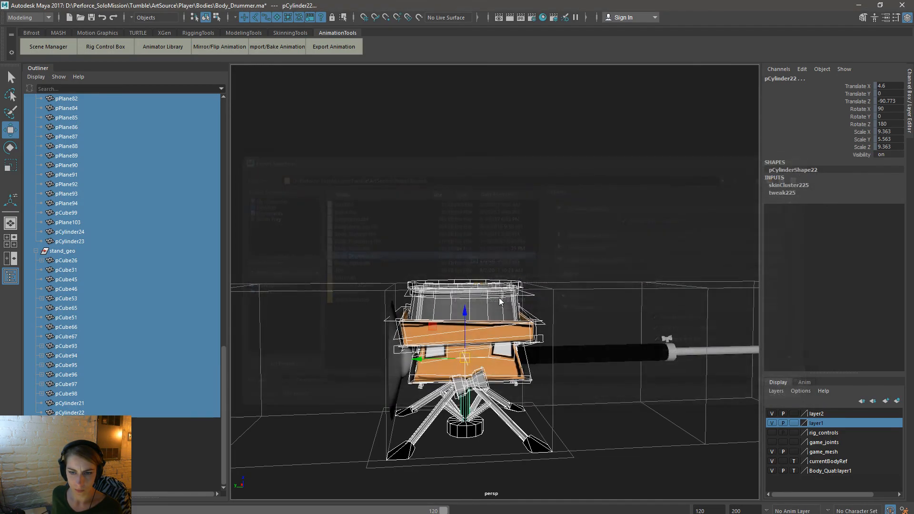
Step: Switch to Unreal and reimport the Body_Drummer skeletal mesh from the player's Bodies/Art folder
{"action": "key", "text": "alt+Tab"}
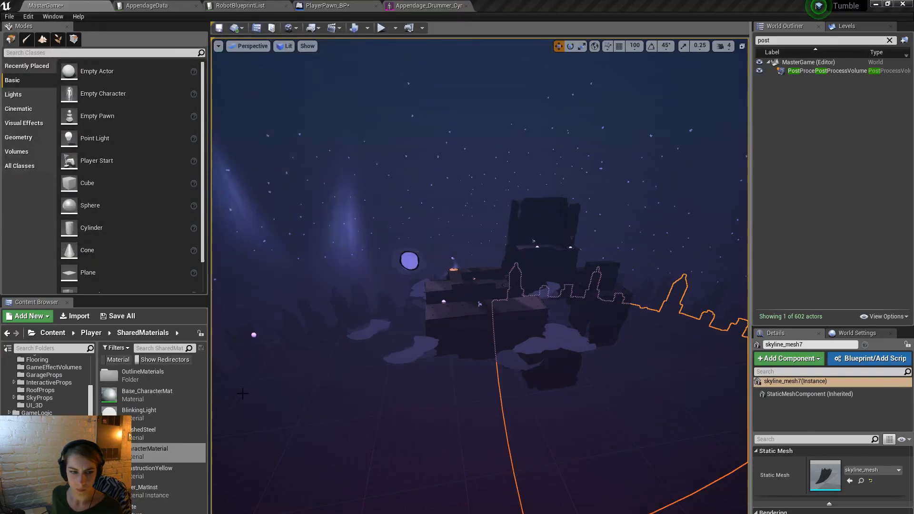
{"action": "left_click", "coordinate": [37, 443]}
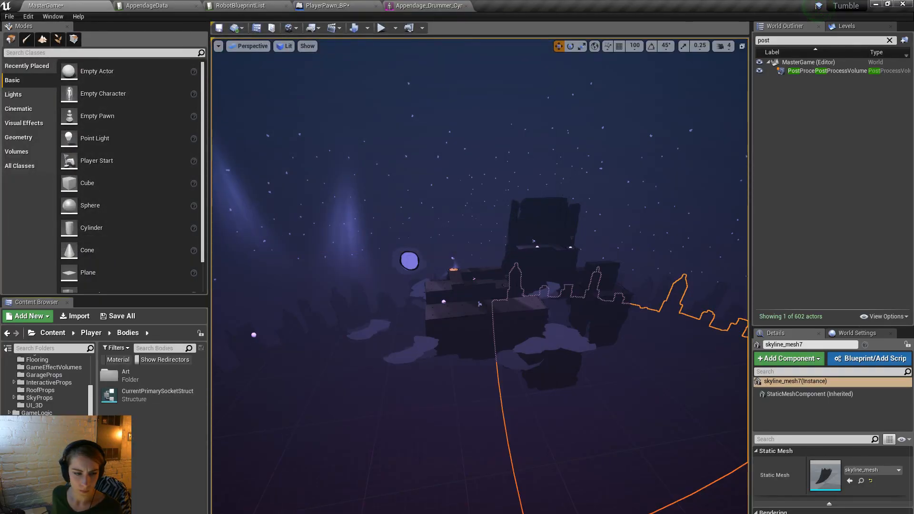
{"action": "double_click", "coordinate": [120, 370]}
{"action": "right_click", "coordinate": [160, 452]}
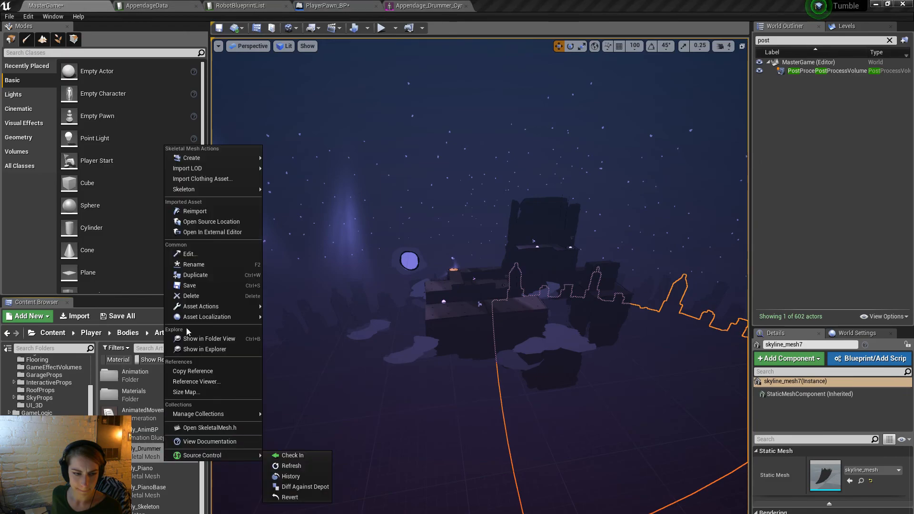
{"action": "left_click", "coordinate": [186, 213]}
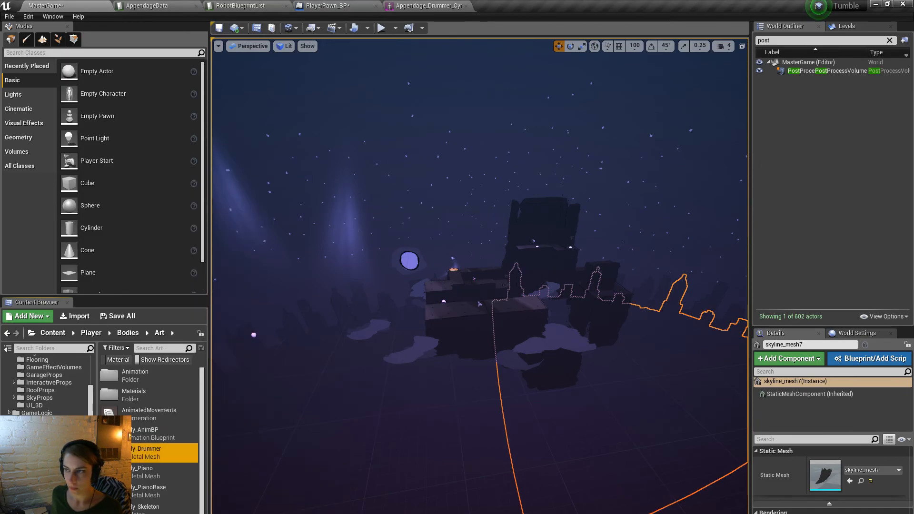
Step: Undock the Body_Drummer mesh editor into an enlarged floating window and assign the CharacterMaterial used by Element 7 to material slot Element 3
{"action": "left_click_drag", "start_coordinate": [913, 48], "coordinate": [602, 4]}
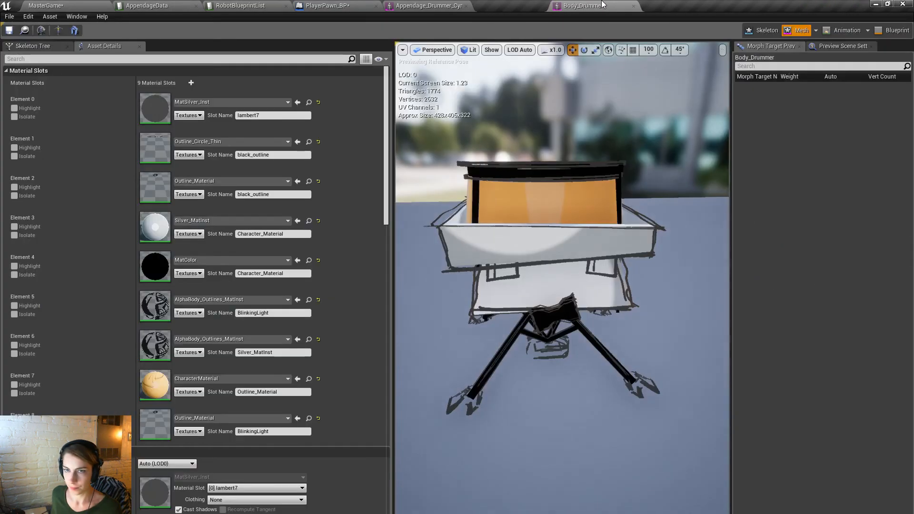
{"action": "left_click", "coordinate": [308, 379]}
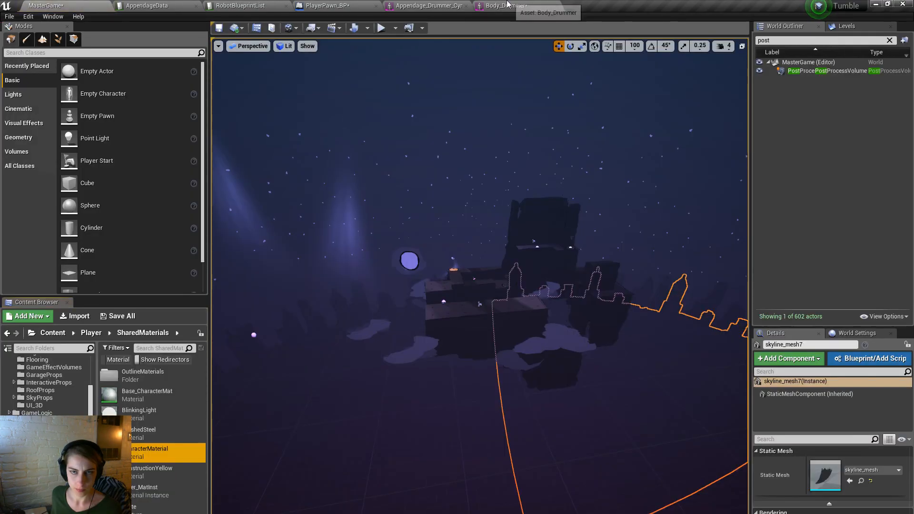
{"action": "left_click_drag", "start_coordinate": [489, 5], "coordinate": [264, 82]}
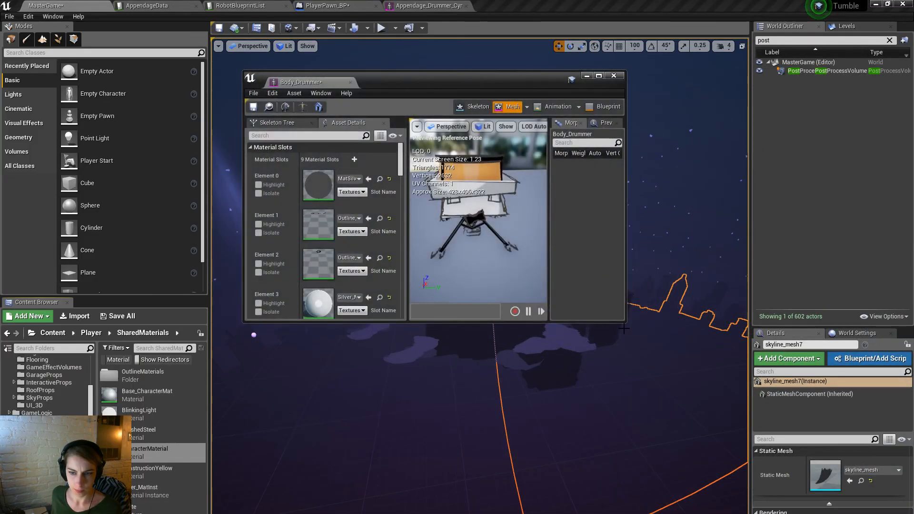
{"action": "left_click_drag", "start_coordinate": [623, 323], "coordinate": [803, 488]}
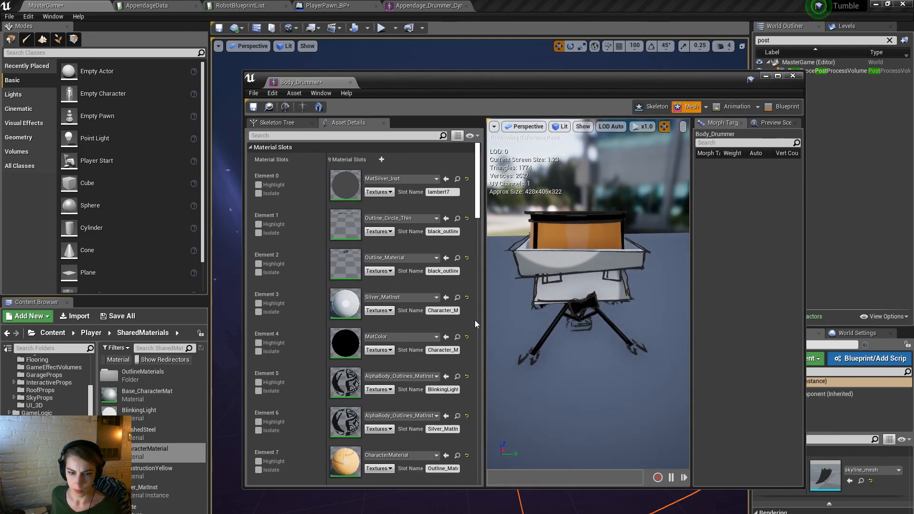
{"action": "scroll", "coordinate": [427, 436], "scroll_direction": "down", "scroll_amount": 1}
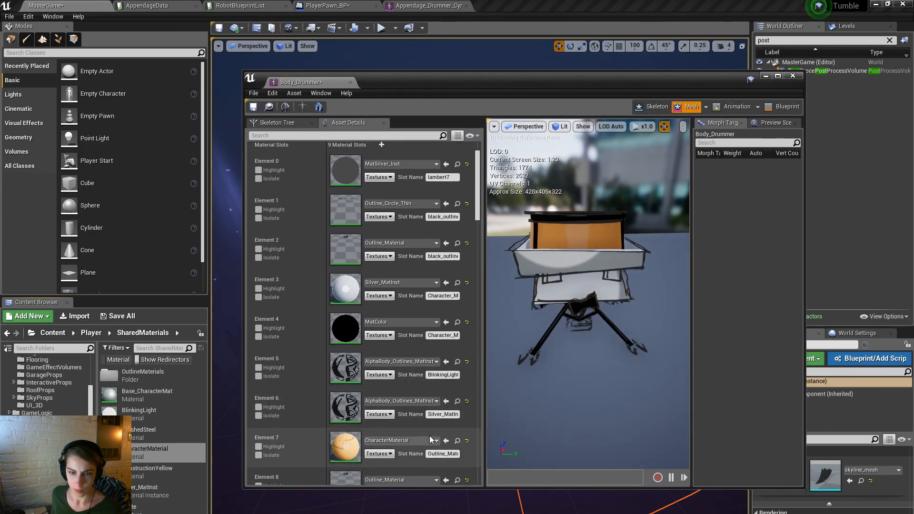
{"action": "left_click", "coordinate": [446, 283]}
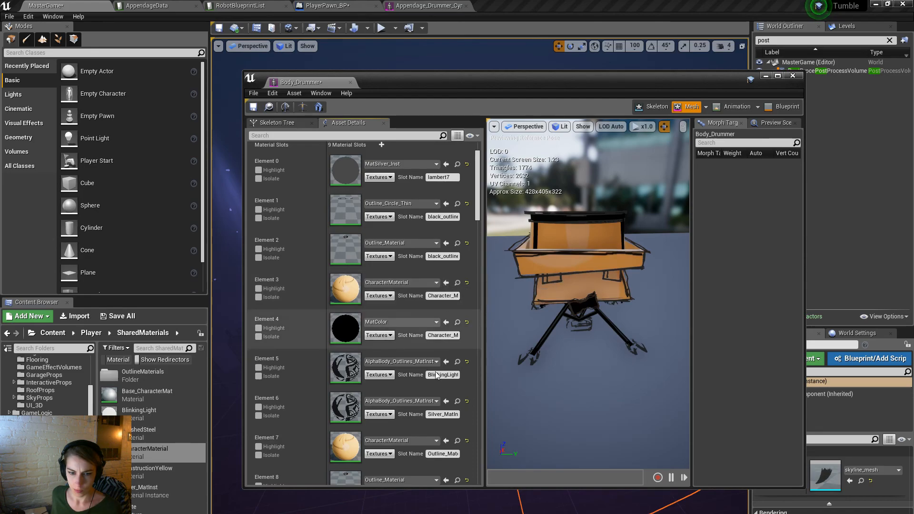
Step: Assign the MatPlasticAccordion material to Body_Drummer's material slot Element 7
{"action": "left_click", "coordinate": [418, 442]}
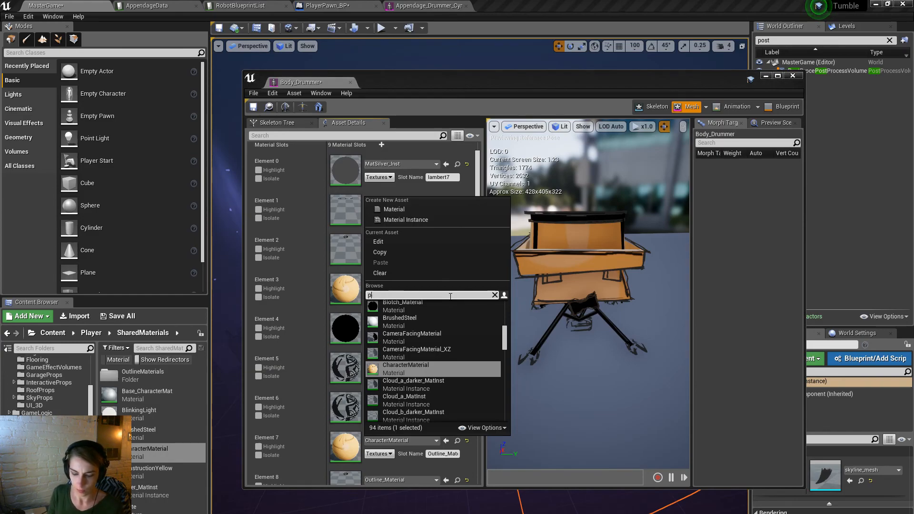
{"action": "type", "text": "plastic"}
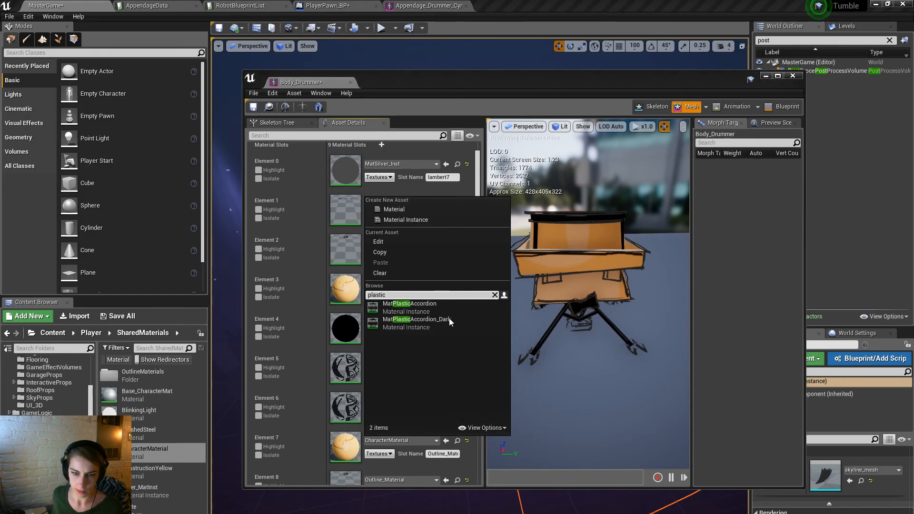
{"action": "left_click", "coordinate": [452, 308]}
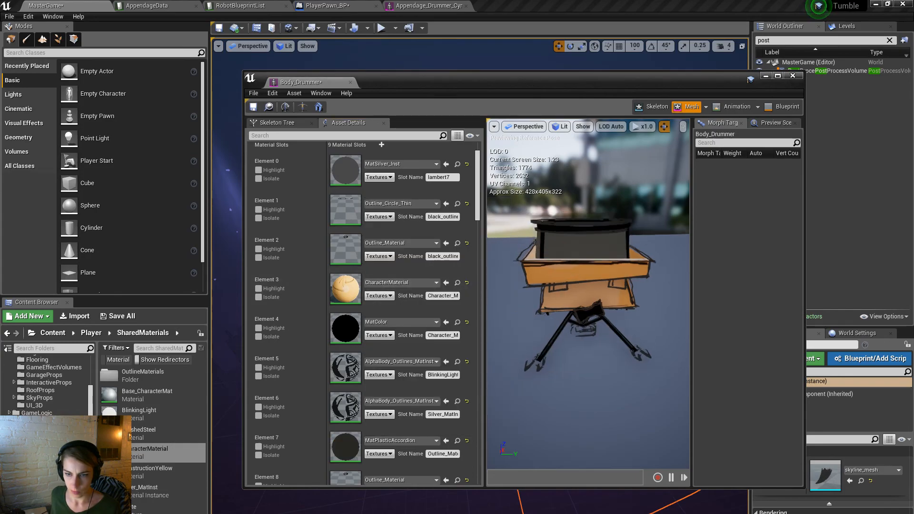
{"action": "middle_click_drag", "start_coordinate": [588, 295], "coordinate": [588, 357]}
Step: Locate the MatColor material used by Element 4 and assign it to material slot Element 5 as well
{"action": "scroll", "coordinate": [404, 319], "scroll_direction": "down", "scroll_amount": 2}
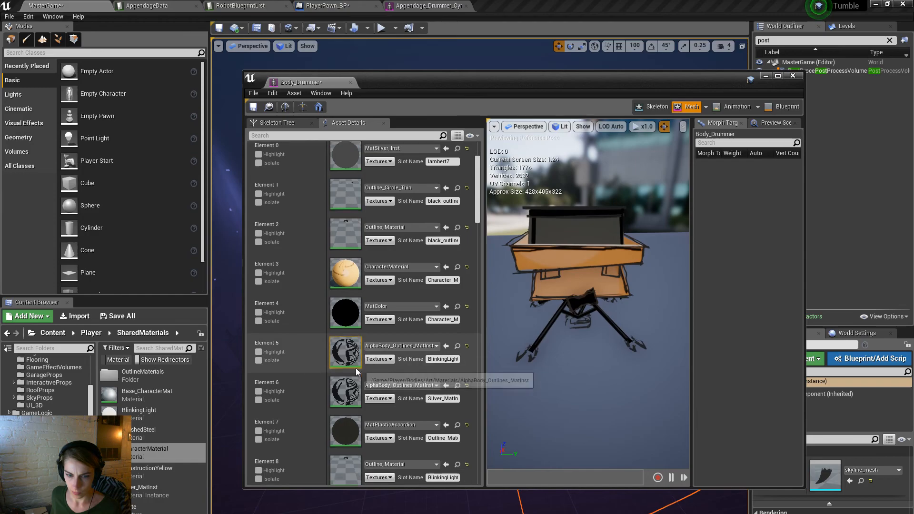
{"action": "left_click", "coordinate": [457, 277]}
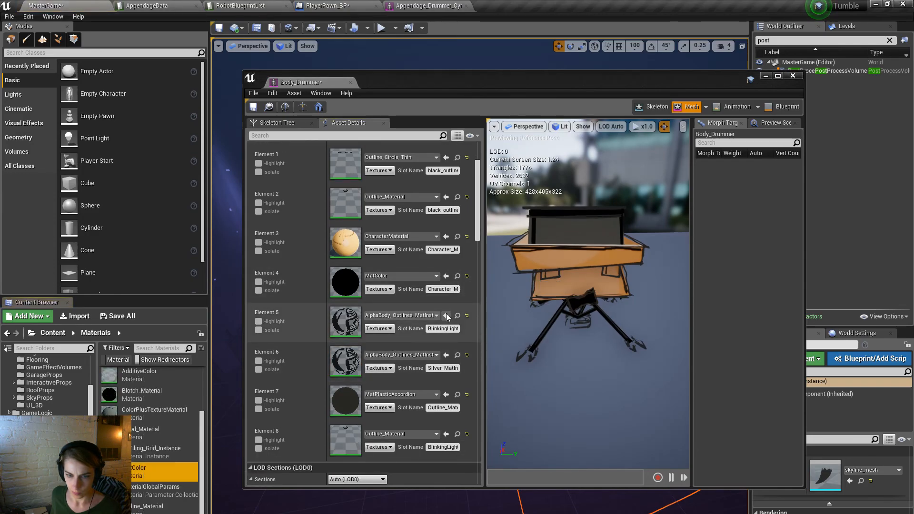
{"action": "left_click", "coordinate": [446, 316]}
{"action": "mouse_move", "coordinate": [501, 273]}
{"action": "middle_mouse_down"}
{"action": "mouse_move", "coordinate": [501, 293]}
{"action": "mouse_move", "coordinate": [502, 274]}
{"action": "middle_mouse_up"}
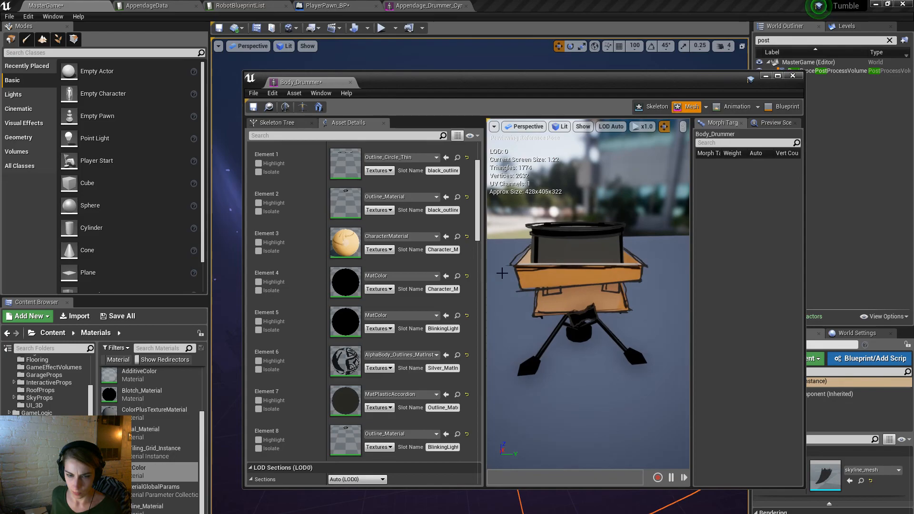
Step: Assign Silver_MatInst to material slot Element 4 and check the metal parts in the preview
{"action": "left_click", "coordinate": [411, 277]}
{"action": "type", "text": "s"}
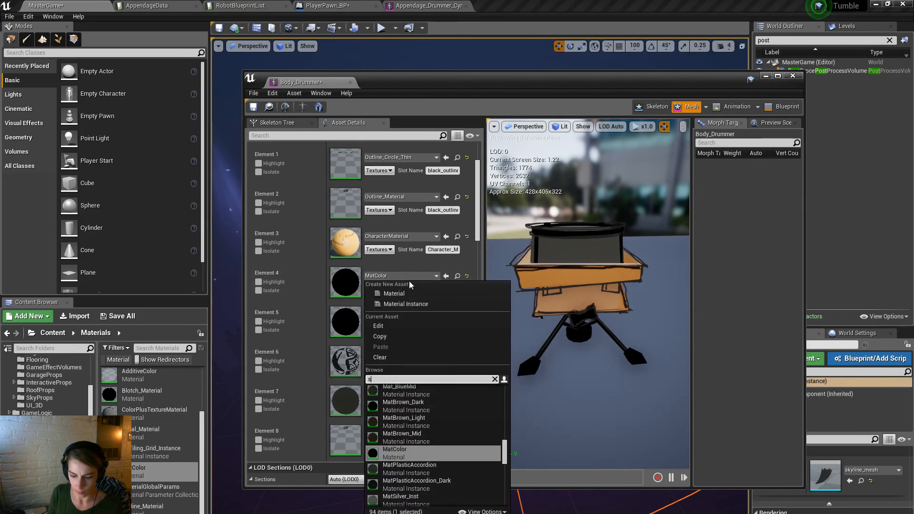
{"action": "type", "text": "ilver"}
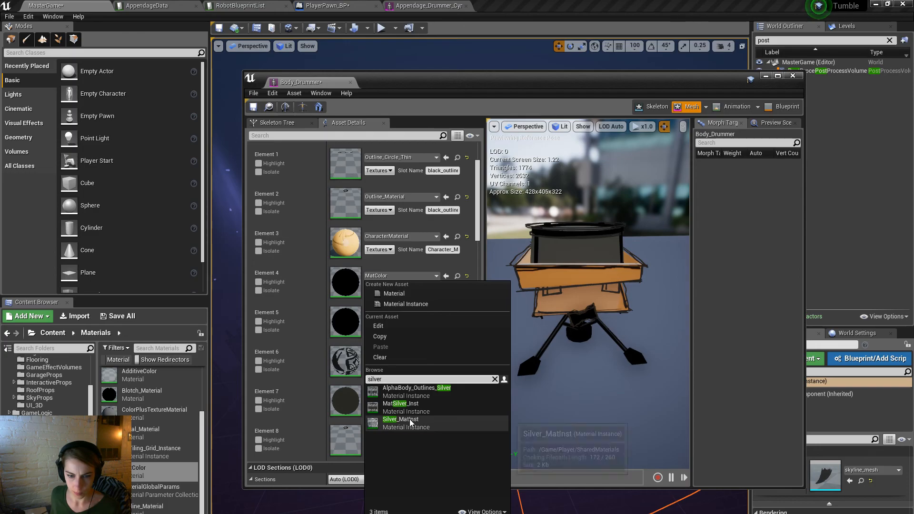
{"action": "left_click", "coordinate": [410, 419]}
{"action": "left_click_drag", "start_coordinate": [596, 381], "coordinate": [593, 419]}
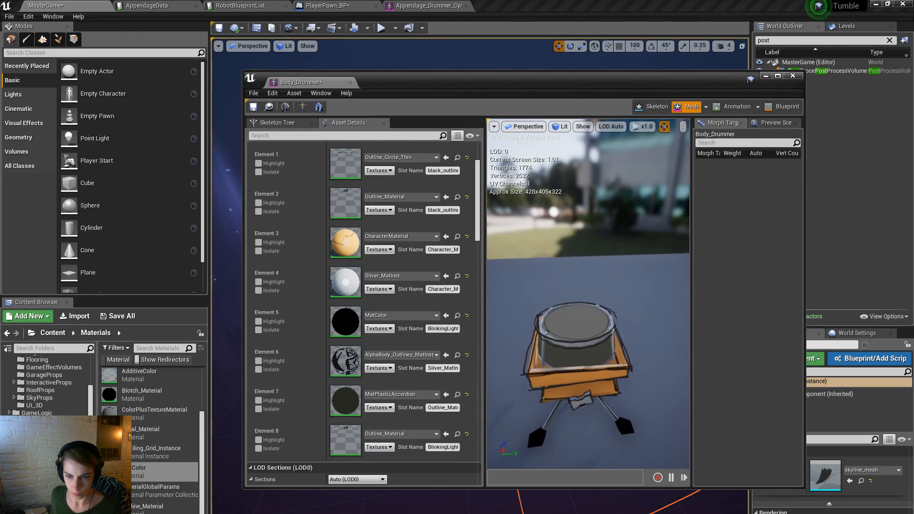
{"action": "scroll", "coordinate": [588, 333], "scroll_direction": "down", "scroll_amount": 2}
{"action": "middle_click_drag", "start_coordinate": [588, 333], "coordinate": [590, 291]}
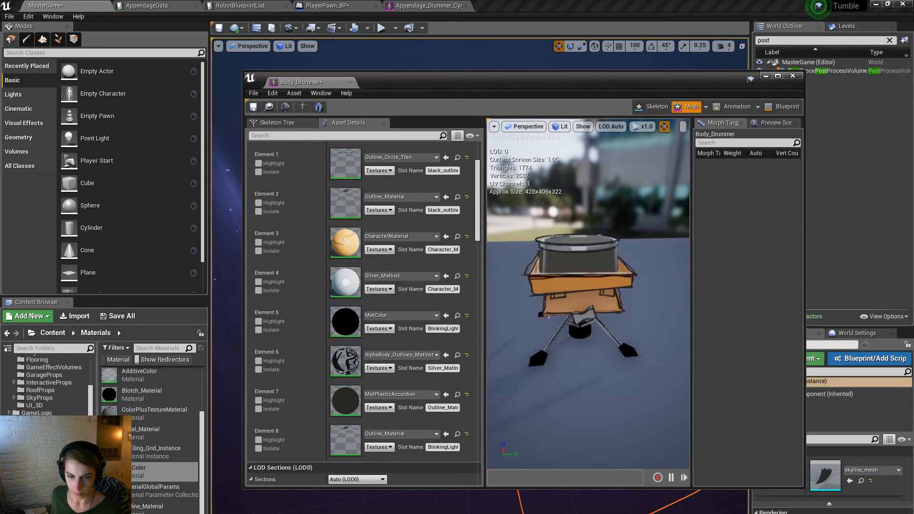
{"action": "right_click_drag", "start_coordinate": [595, 385], "coordinate": [597, 390]}
Step: Assign the BlinkingLight material to material slot Element 2 and inspect the drummer preview from several sides
{"action": "left_click", "coordinate": [407, 196]}
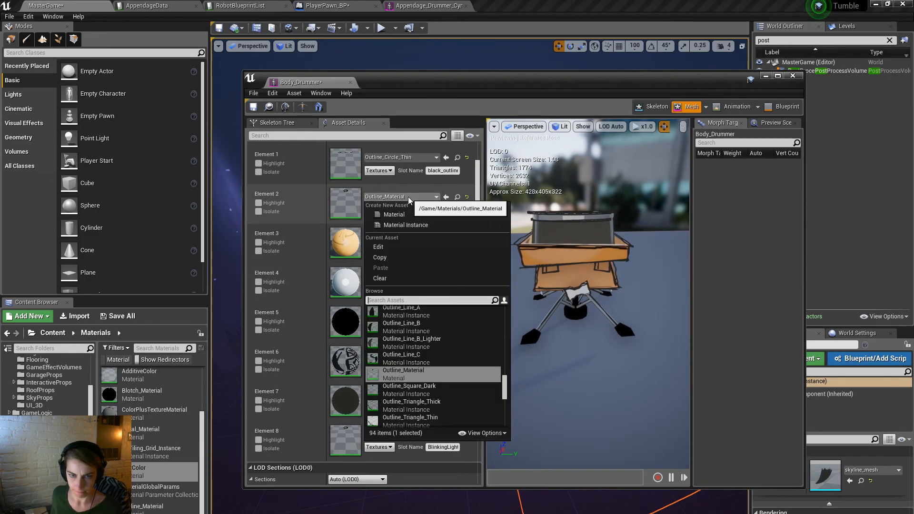
{"action": "type", "text": "blink"}
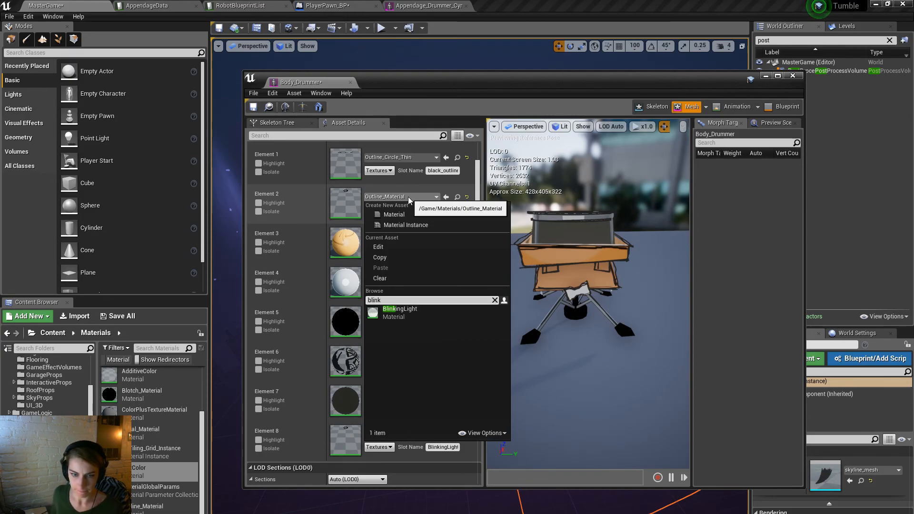
{"action": "left_click", "coordinate": [438, 310]}
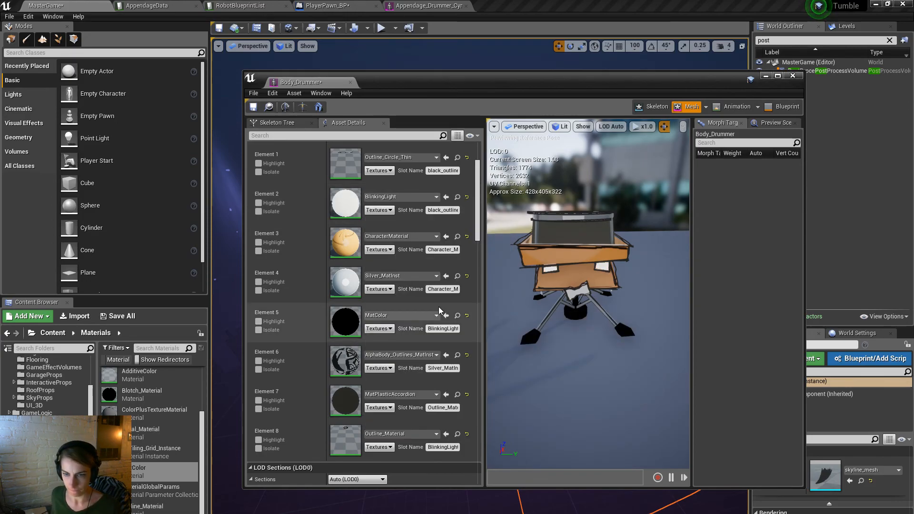
{"action": "middle_click_drag", "start_coordinate": [608, 341], "coordinate": [607, 304]}
{"action": "left_click_drag", "start_coordinate": [607, 341], "coordinate": [581, 335], "text": "alt"}
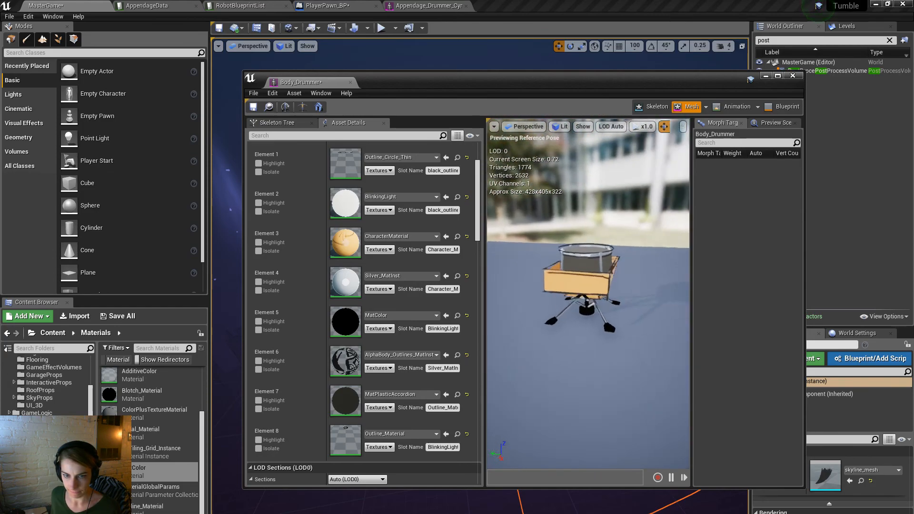
{"action": "middle_click_drag", "start_coordinate": [607, 341], "coordinate": [642, 333]}
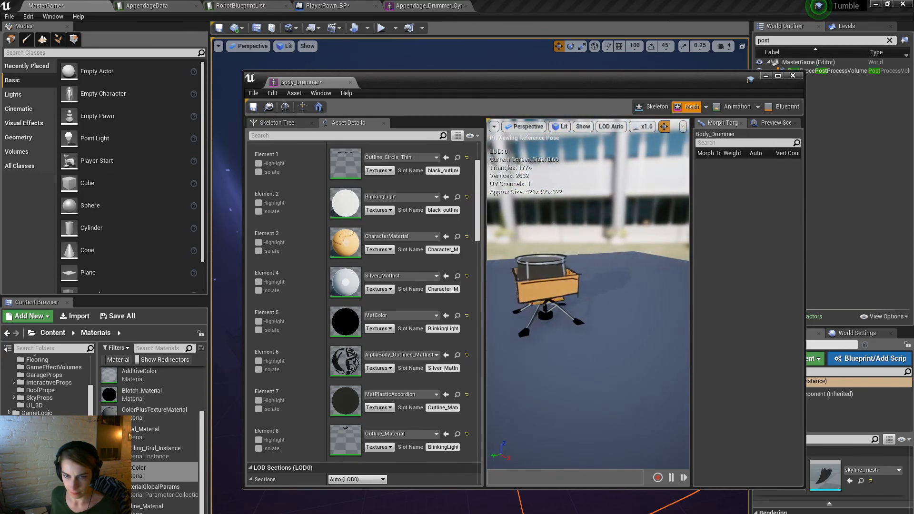
{"action": "left_click_drag", "start_coordinate": [607, 341], "coordinate": [490, 322], "text": "alt"}
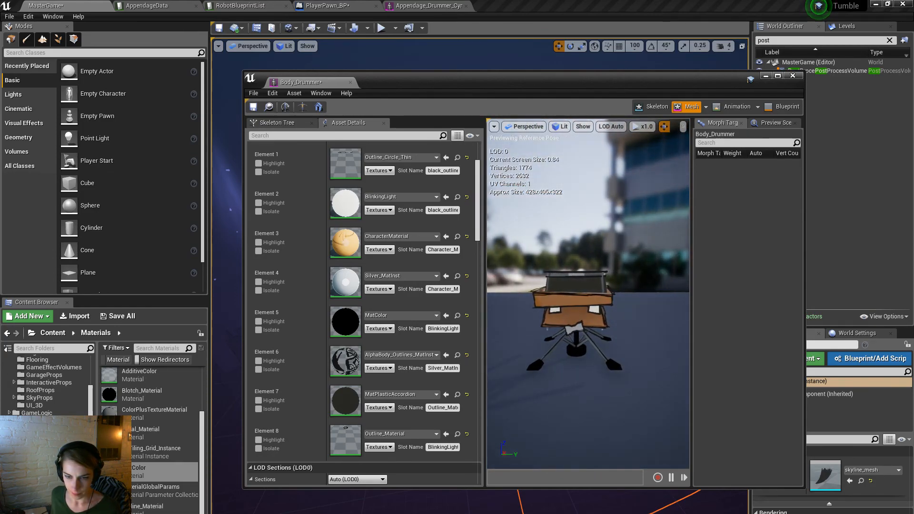
Step: Close the Body_Drummer mesh editor and save the Body_Drummer asset from the Bodies/Art folder
{"action": "left_click", "coordinate": [793, 76]}
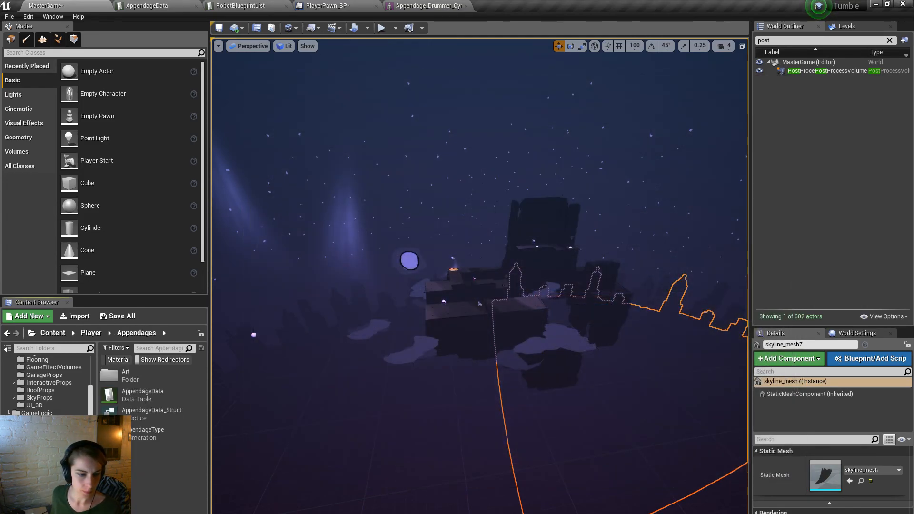
{"action": "left_click", "coordinate": [38, 451]}
{"action": "double_click", "coordinate": [126, 371]}
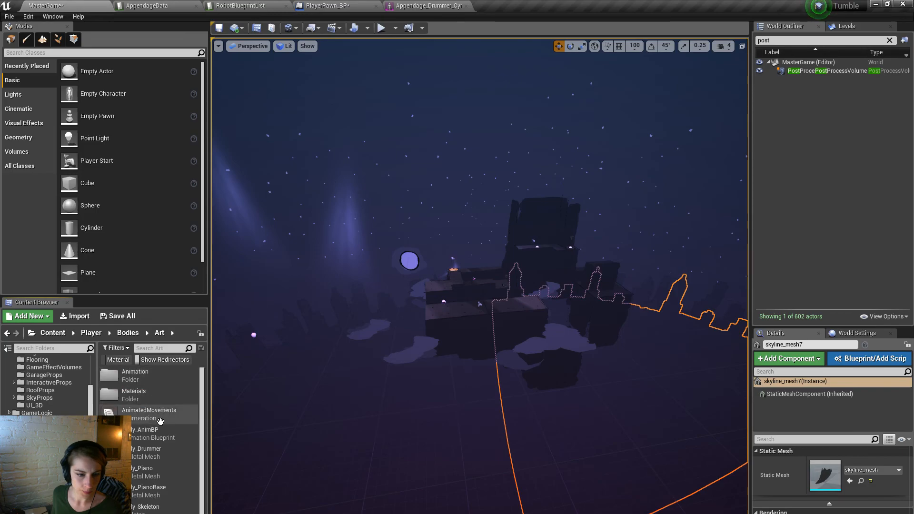
{"action": "left_click", "coordinate": [157, 452]}
{"action": "right_click", "coordinate": [166, 452]}
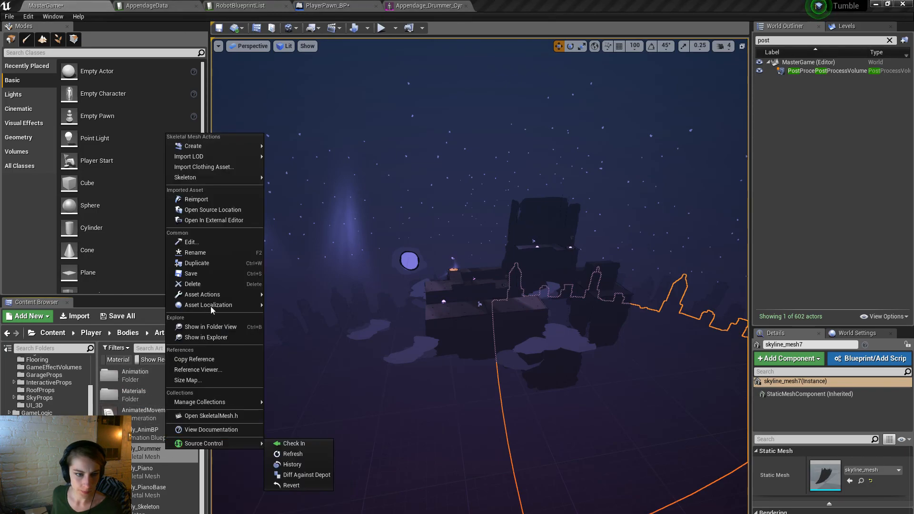
{"action": "left_click", "coordinate": [210, 273]}
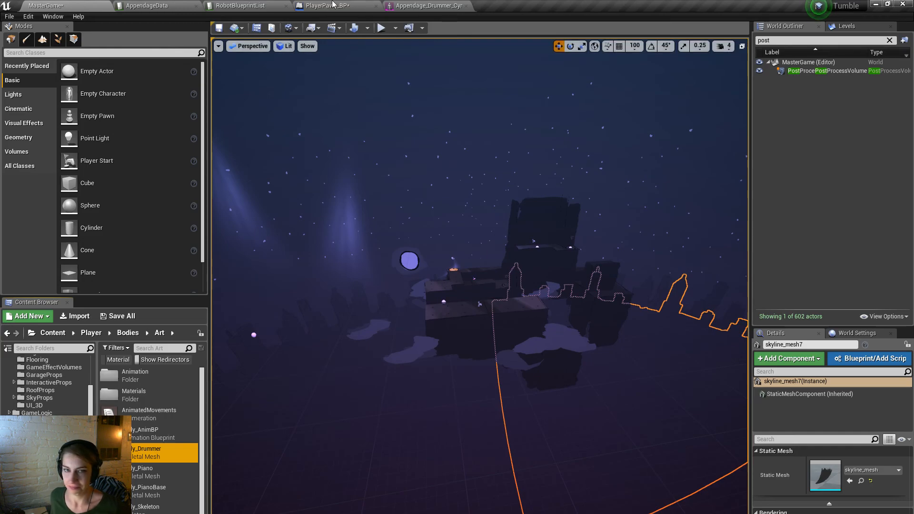
Step: Run the game with the modified blueprints compiled and load a level from the Opening group
{"action": "left_click", "coordinate": [382, 27]}
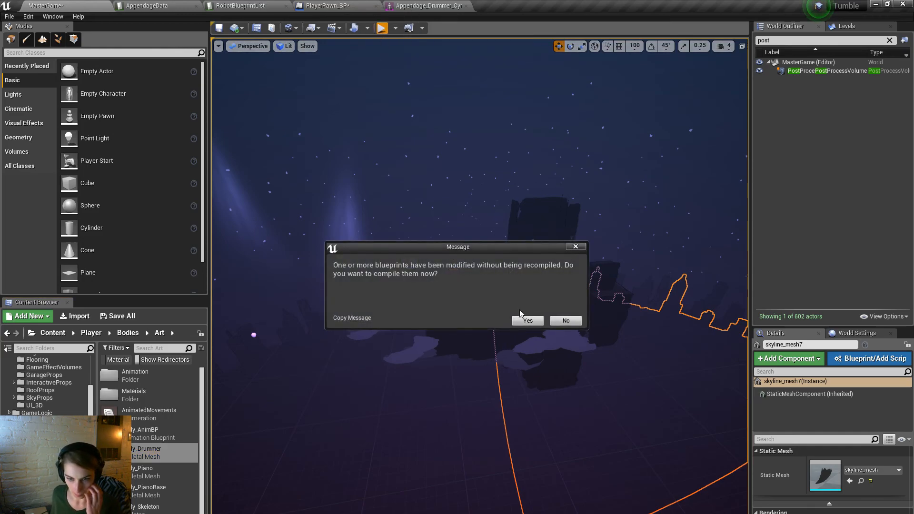
{"action": "left_click", "coordinate": [526, 320]}
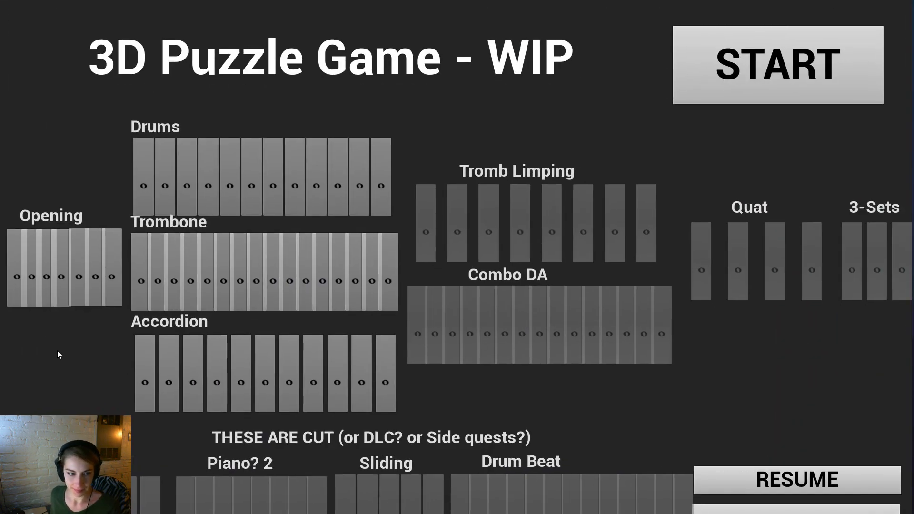
{"action": "left_click", "coordinate": [82, 279]}
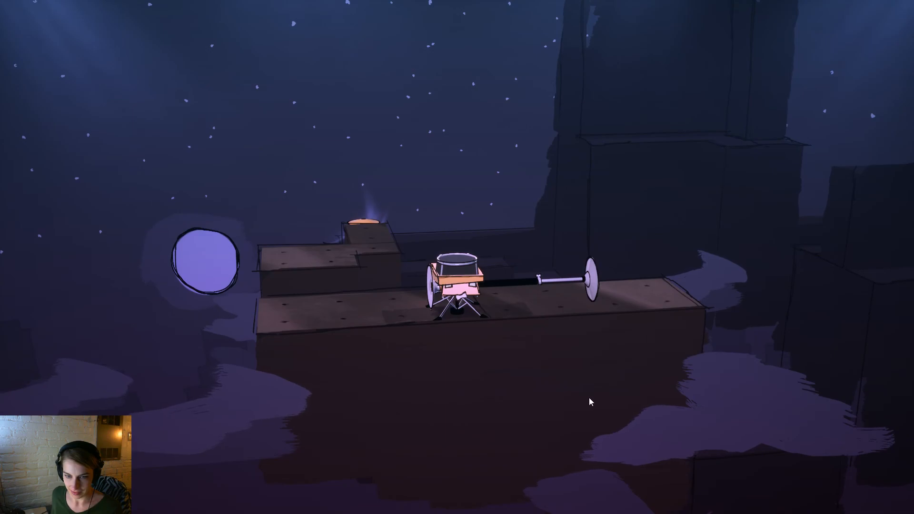
Step: Test the camera view and the drummer's cymbal arm movements in the running level
{"action": "left_click_drag", "start_coordinate": [589, 398], "coordinate": [537, 409]}
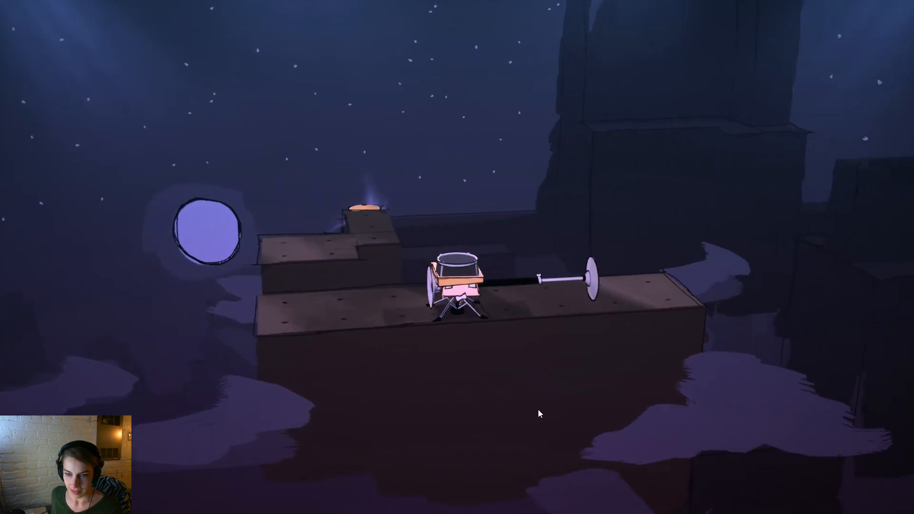
{"action": "key", "text": "a"}
{"action": "key", "text": "d"}
{"action": "key", "text": "space"}
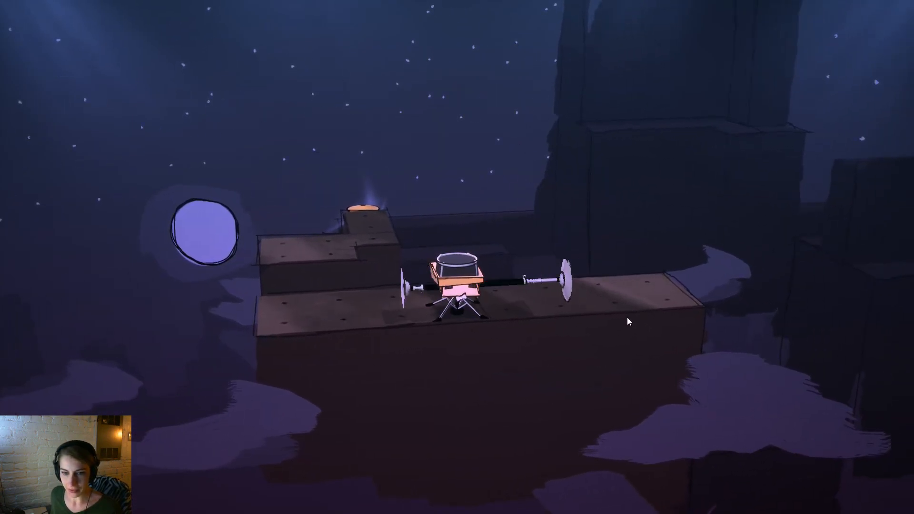
{"action": "key", "text": "d"}
{"action": "key", "text": "space"}
{"action": "key", "text": "space"}
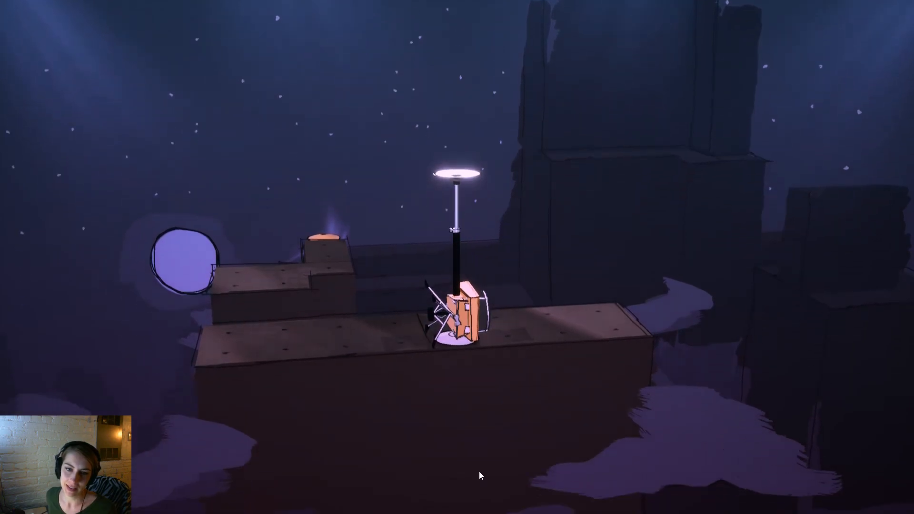
{"action": "key", "text": "a"}
{"action": "left_click_drag", "start_coordinate": [551, 405], "coordinate": [456, 353]}
{"action": "key", "text": "d"}
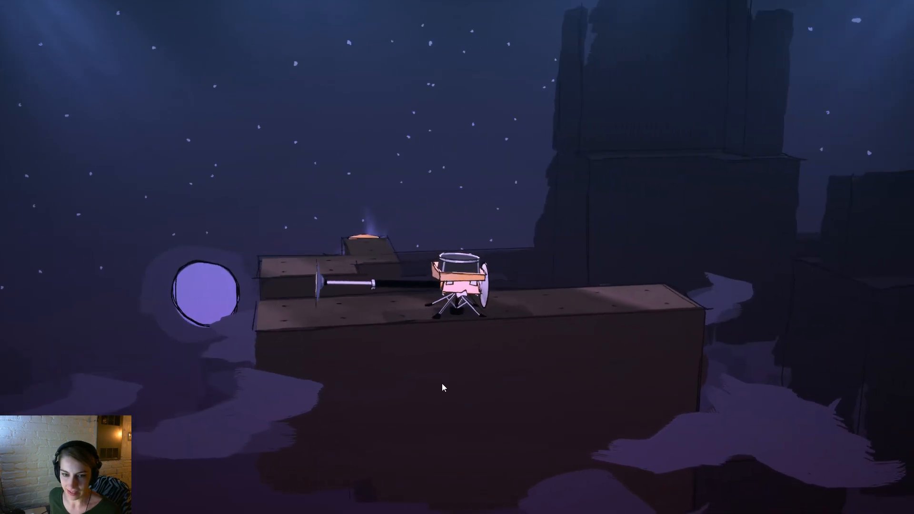
{"action": "key", "text": "space"}
{"action": "key", "text": "space"}
{"action": "key", "text": "a"}
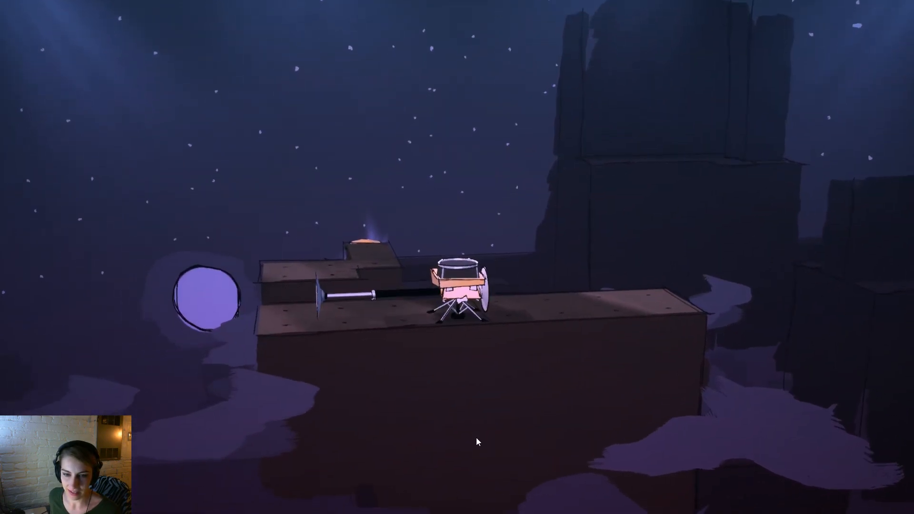
{"action": "left_click_drag", "start_coordinate": [471, 438], "coordinate": [447, 448]}
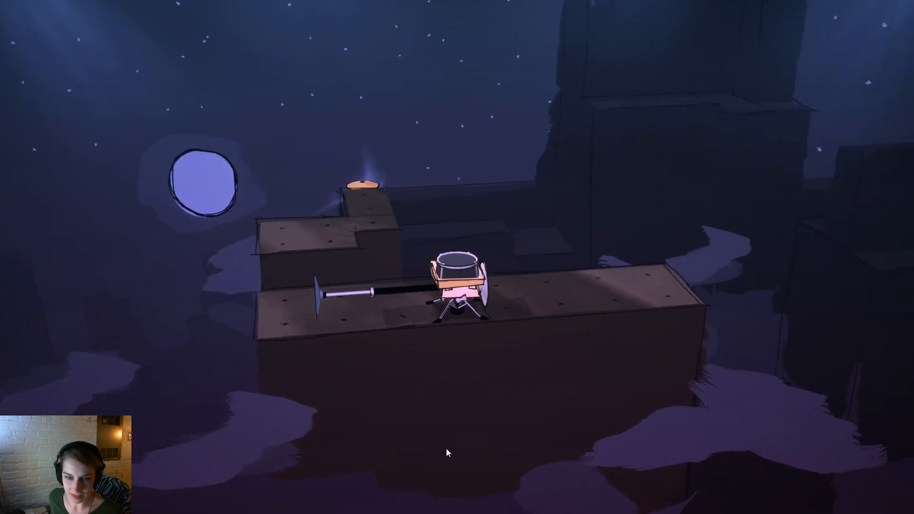
{"action": "key", "text": "space"}
{"action": "key", "text": "a"}
{"action": "key", "text": "space"}
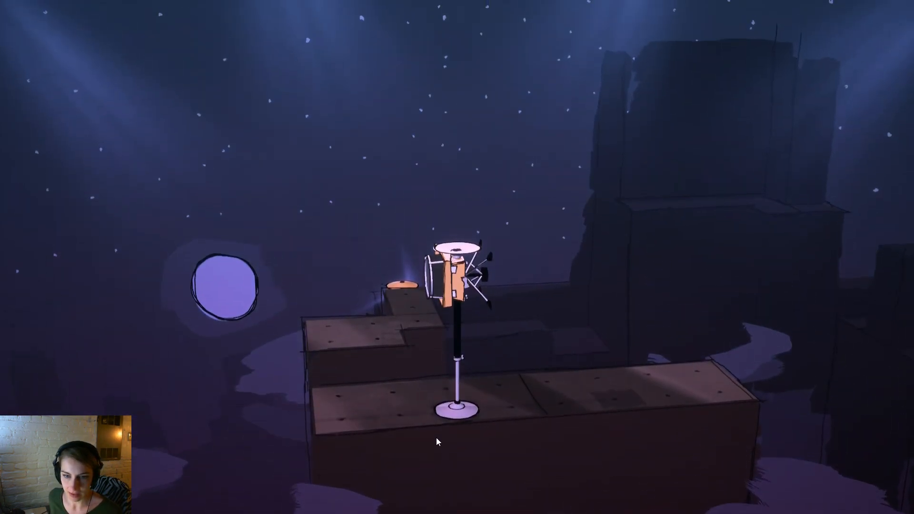
{"action": "key", "text": "d"}
{"action": "left_click_drag", "start_coordinate": [435, 443], "coordinate": [443, 463]}
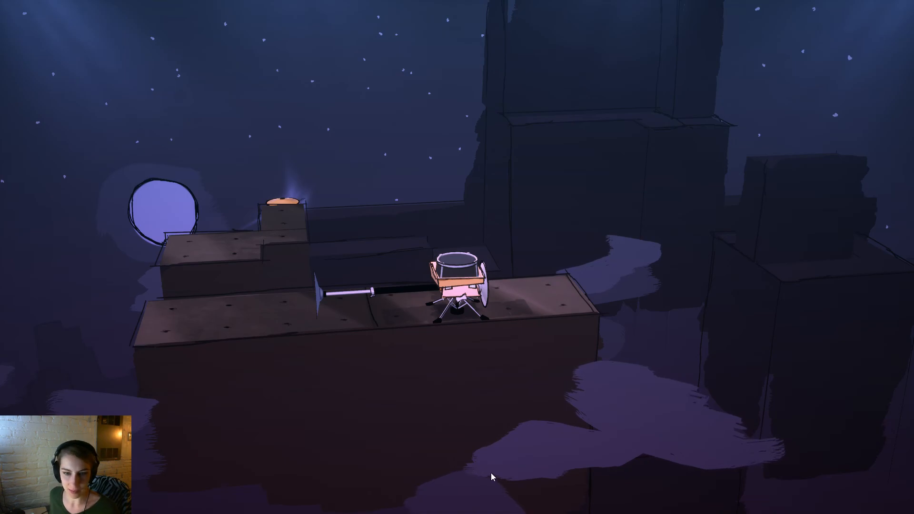
{"action": "left_click_drag", "start_coordinate": [431, 478], "coordinate": [299, 420]}
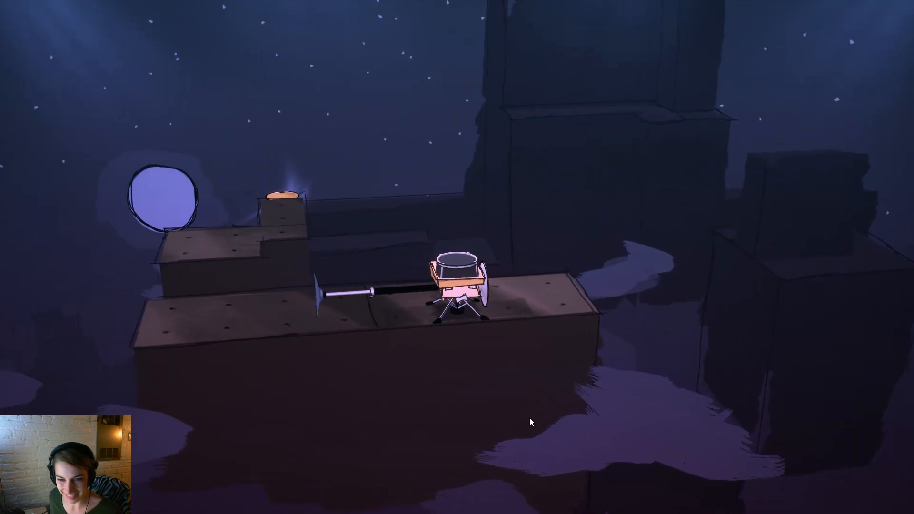
{"action": "key", "text": "Right"}
{"action": "key", "text": "Left"}
{"action": "left_click_drag", "start_coordinate": [568, 423], "coordinate": [466, 452]}
{"action": "key", "text": "Right"}
{"action": "key", "text": "Left"}
{"action": "key", "text": "d"}
{"action": "key", "text": "space"}
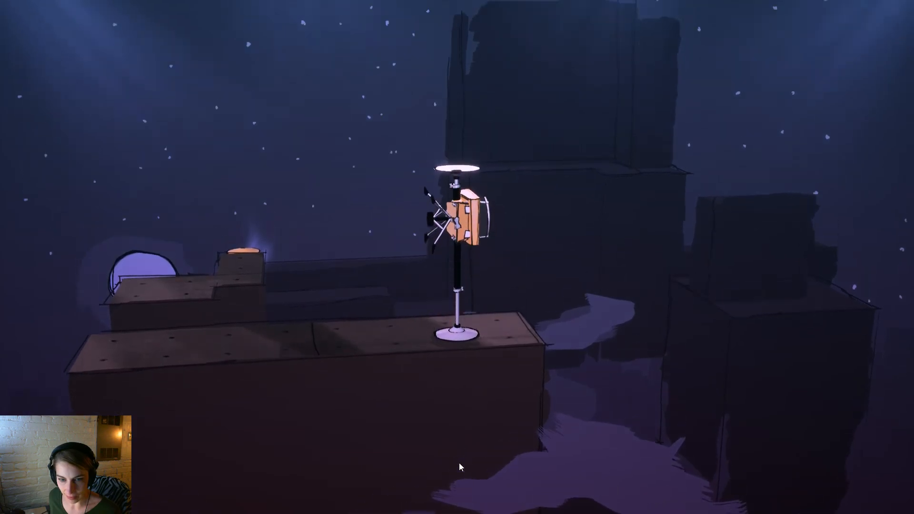
{"action": "key", "text": "a"}
{"action": "key", "text": "a"}
{"action": "key", "text": "d"}
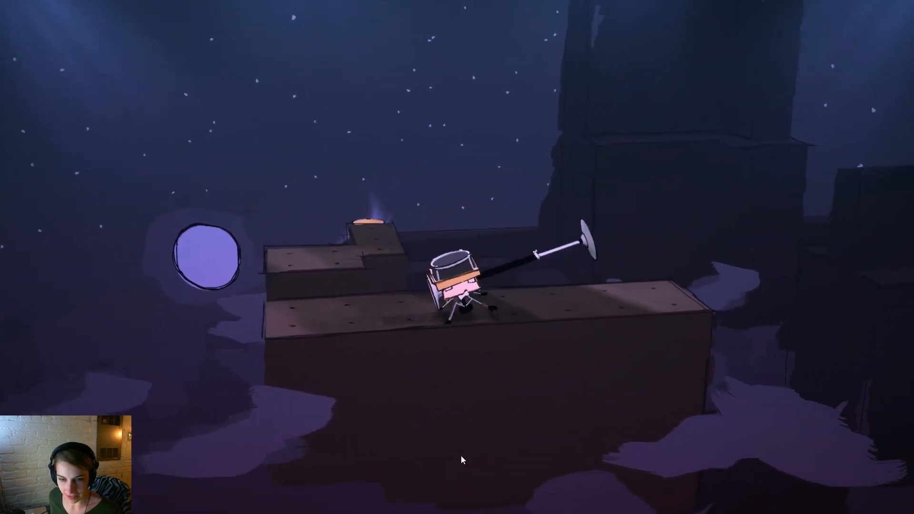
{"action": "key", "text": "w"}
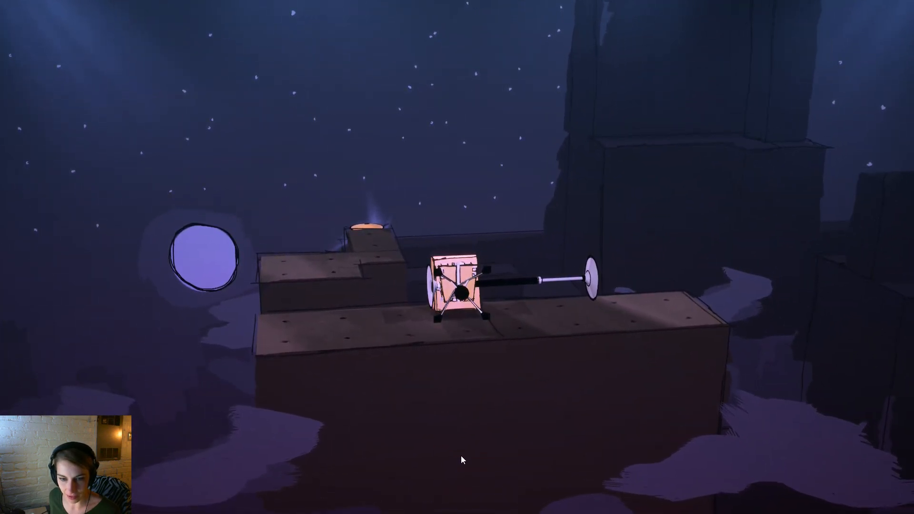
{"action": "key", "text": "s"}
{"action": "key", "text": "a"}
{"action": "key", "text": "d"}
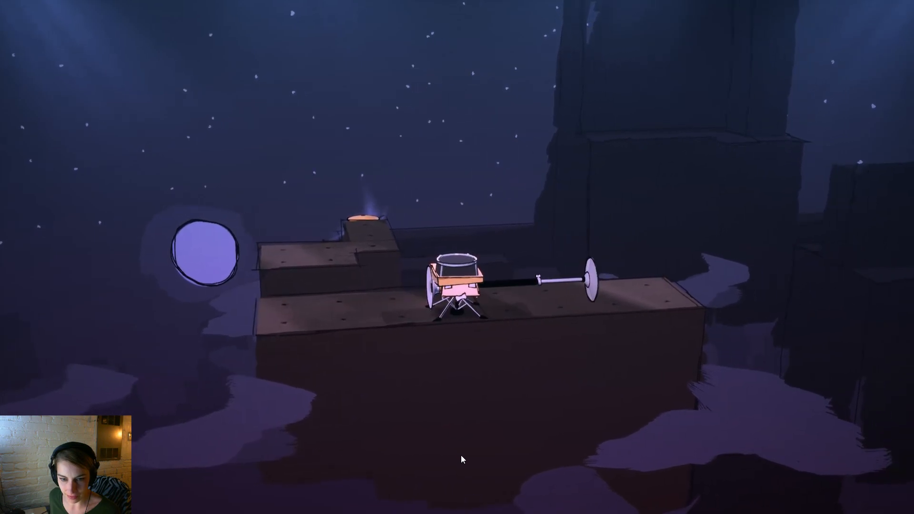
{"action": "key", "text": "space"}
{"action": "key", "text": "d"}
{"action": "key", "text": "space"}
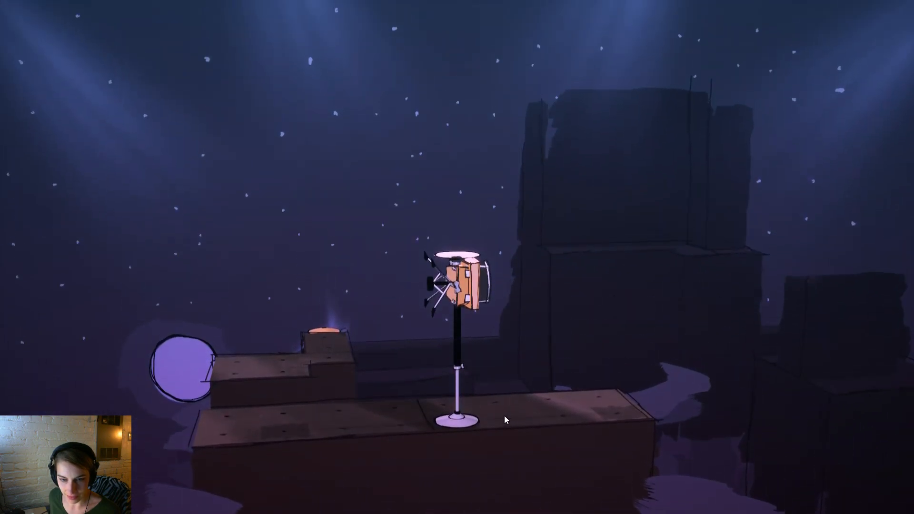
{"action": "key", "text": "a"}
{"action": "key", "text": "a"}
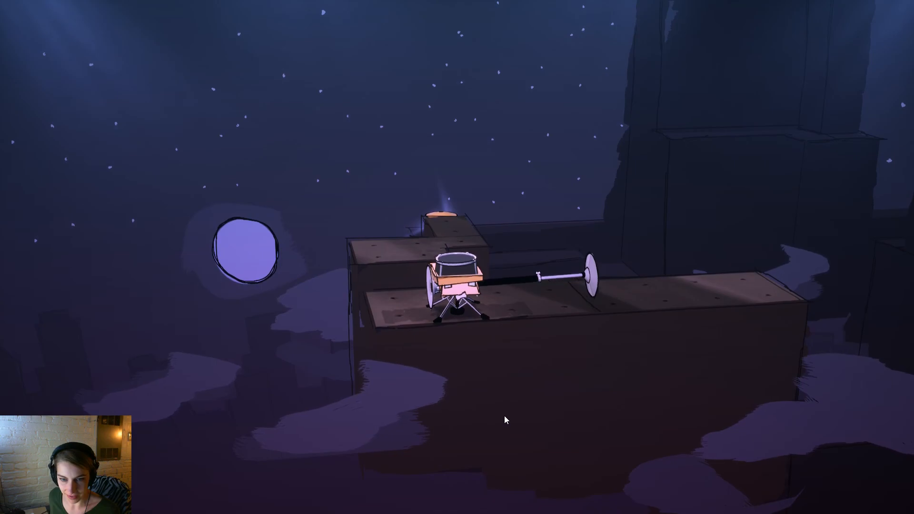
{"action": "key", "text": "space"}
{"action": "key", "text": "d"}
{"action": "key", "text": "space"}
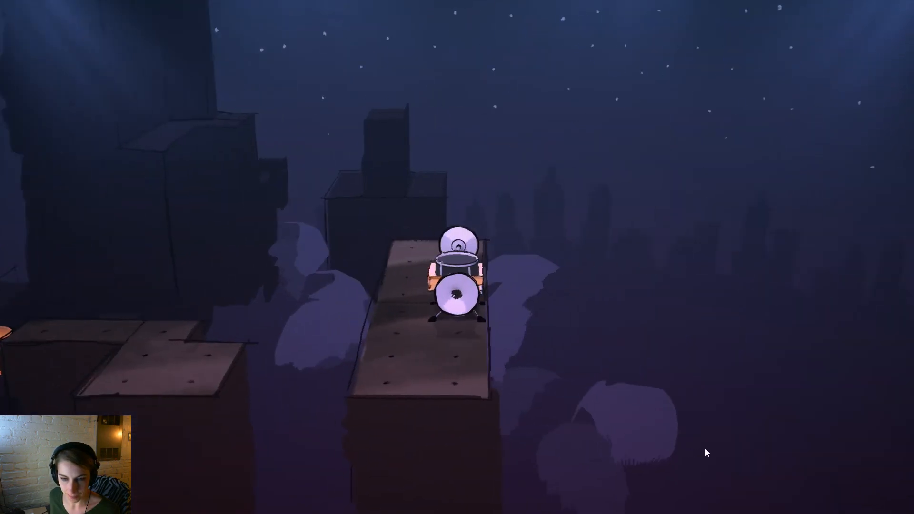
{"action": "key", "text": "a"}
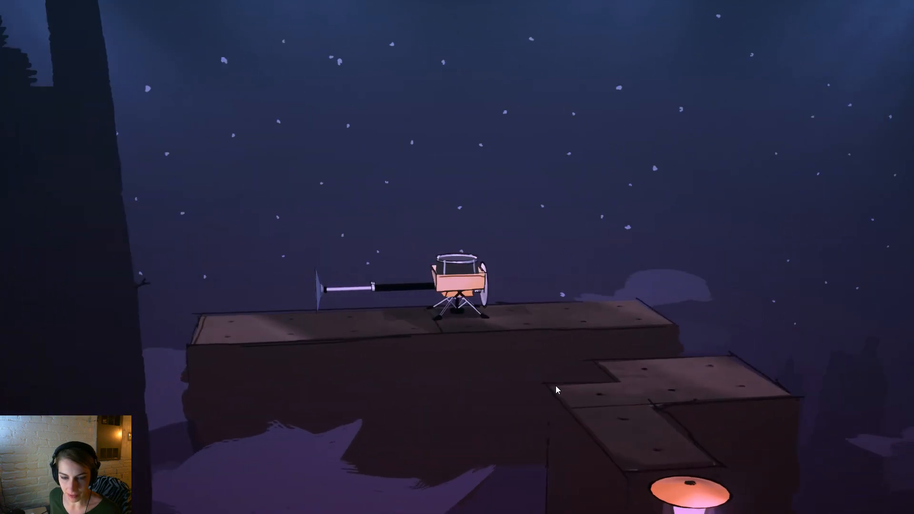
{"action": "key", "text": "s"}
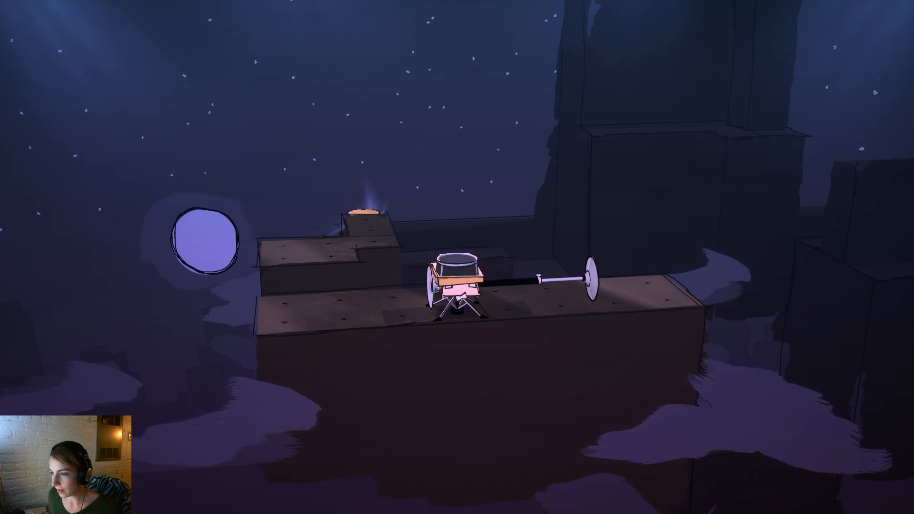
{"action": "left_click_drag", "start_coordinate": [666, 353], "coordinate": [885, 381]}
{"action": "left_click", "coordinate": [571, 384]}
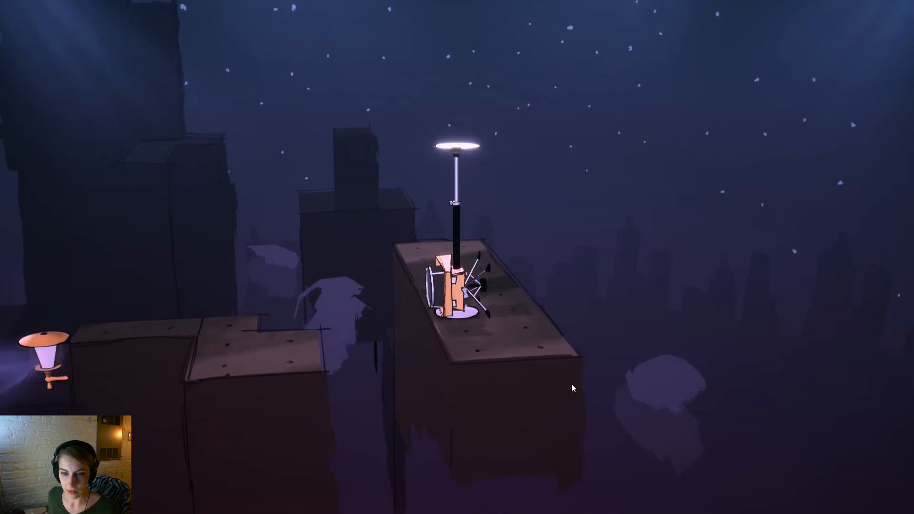
{"action": "left_click_drag", "start_coordinate": [633, 375], "coordinate": [349, 419]}
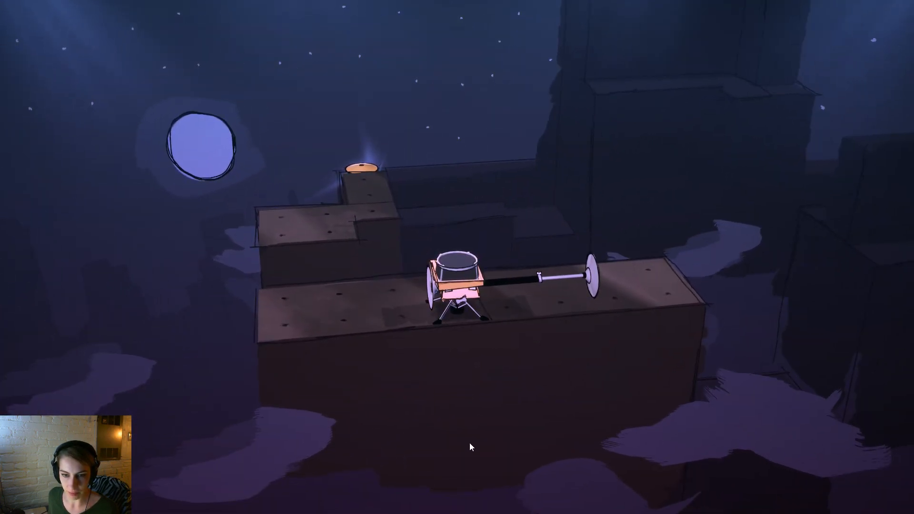
{"action": "left_click_drag", "start_coordinate": [470, 443], "coordinate": [501, 422]}
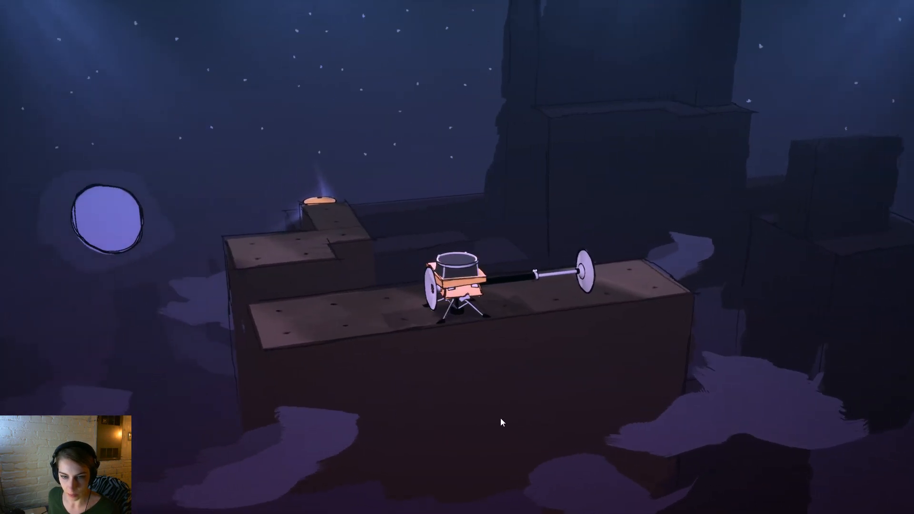
{"action": "left_click_drag", "start_coordinate": [300, 409], "coordinate": [454, 399]}
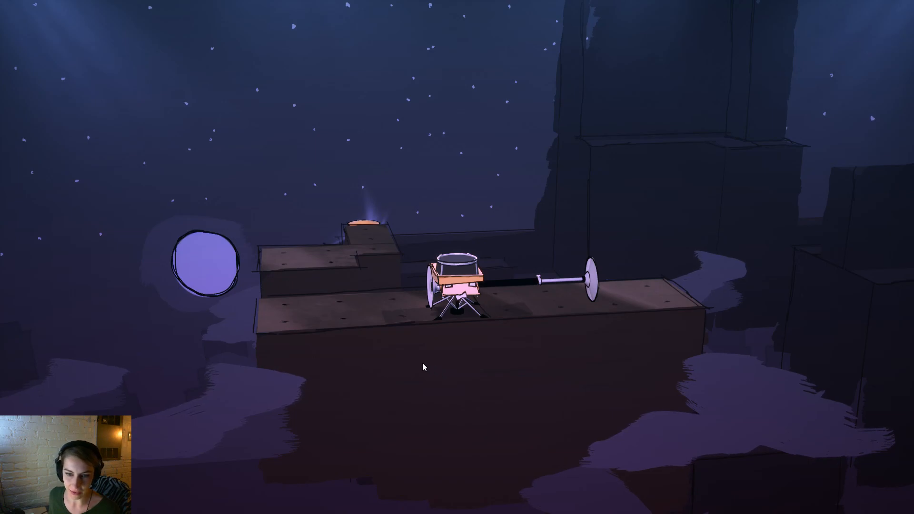
{"action": "left_click_drag", "start_coordinate": [422, 362], "coordinate": [418, 411]}
{"action": "key", "text": "w"}
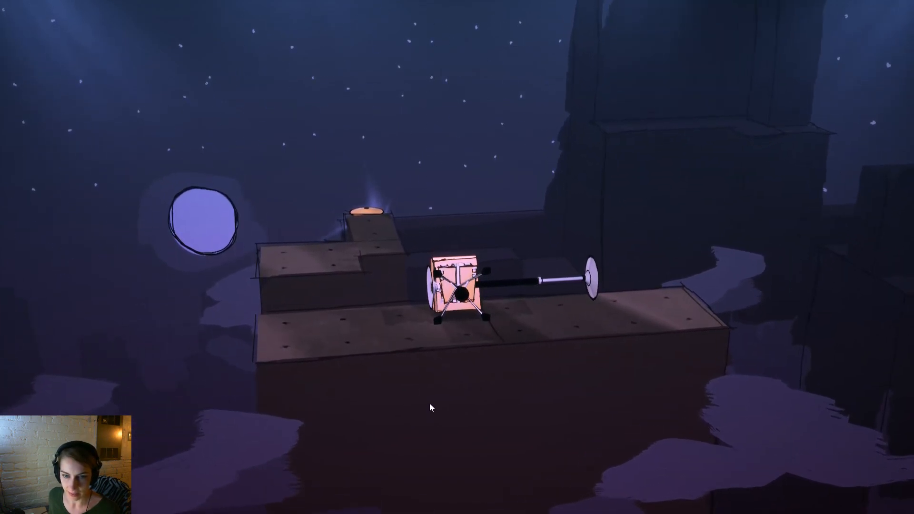
{"action": "key", "text": "s"}
{"action": "key", "text": "a"}
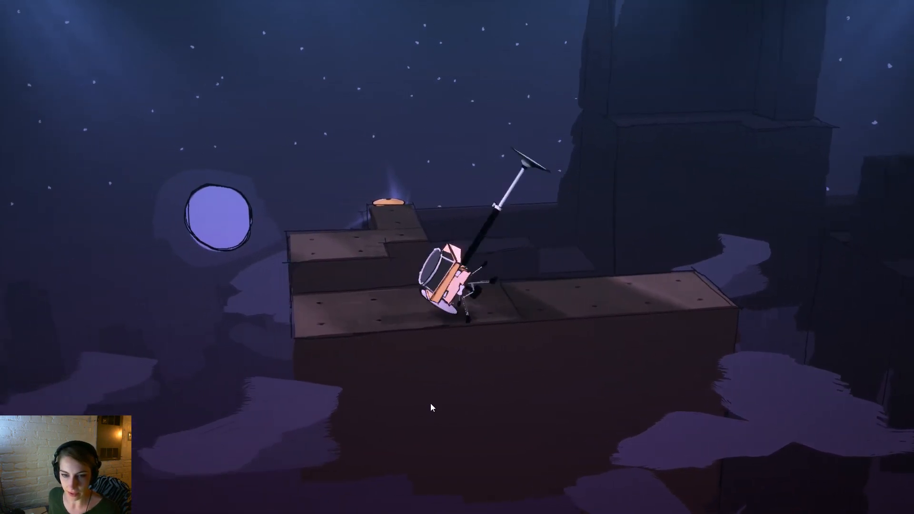
{"action": "key", "text": "d"}
{"action": "left_click_drag", "start_coordinate": [431, 404], "coordinate": [387, 422]}
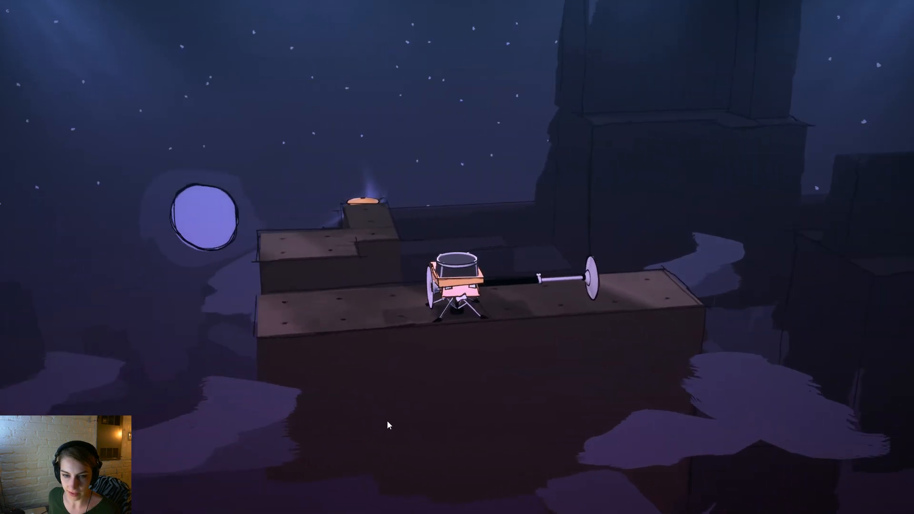
{"action": "left_click_drag", "start_coordinate": [273, 410], "coordinate": [458, 403]}
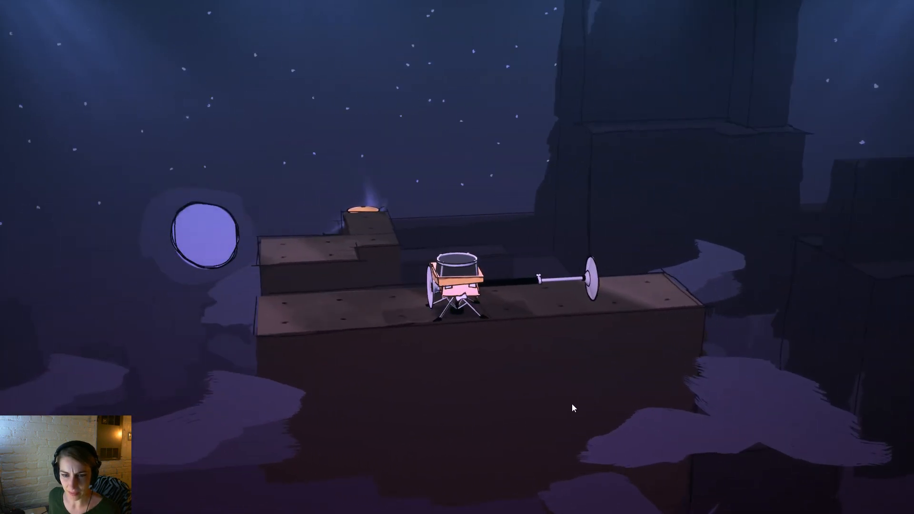
{"action": "key", "text": "w"}
{"action": "key", "text": "a"}
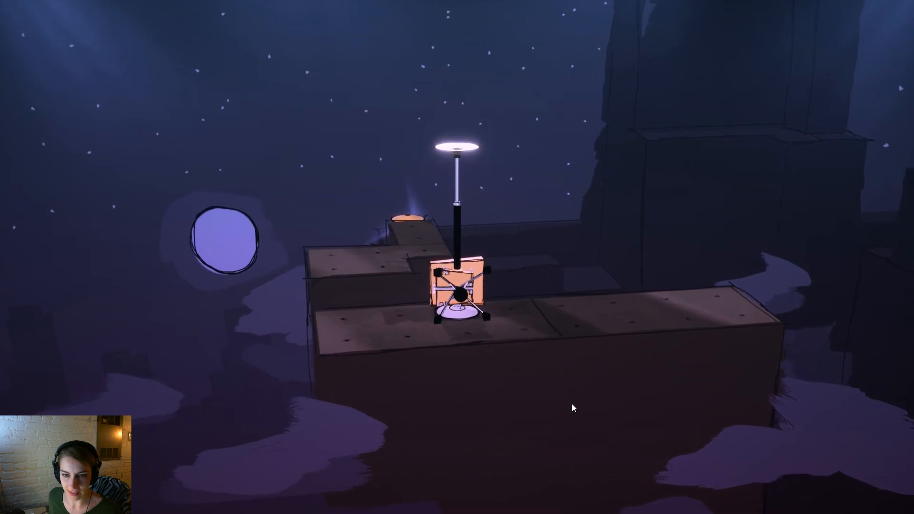
{"action": "key", "text": "s"}
{"action": "key", "text": "w"}
{"action": "key", "text": "d"}
{"action": "key", "text": "s"}
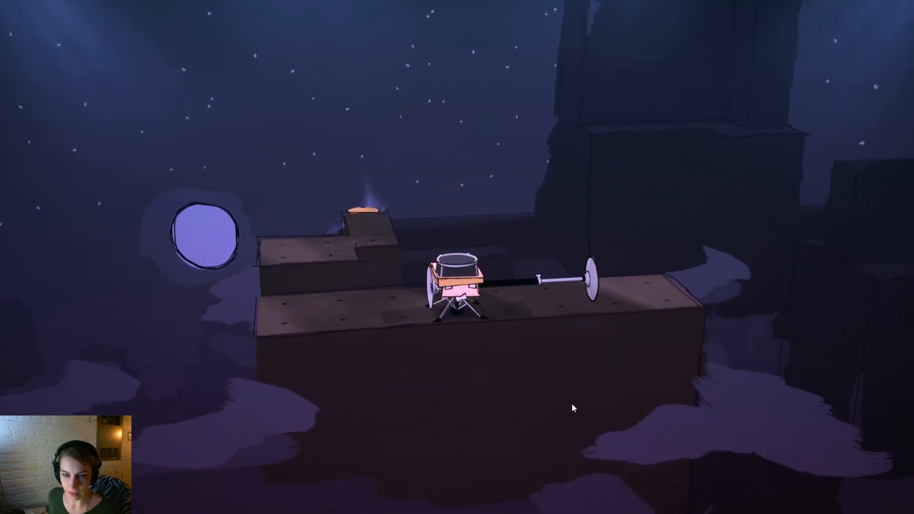
{"action": "left_click_drag", "start_coordinate": [597, 394], "coordinate": [635, 309]}
{"action": "key", "text": "a"}
{"action": "key", "text": "d"}
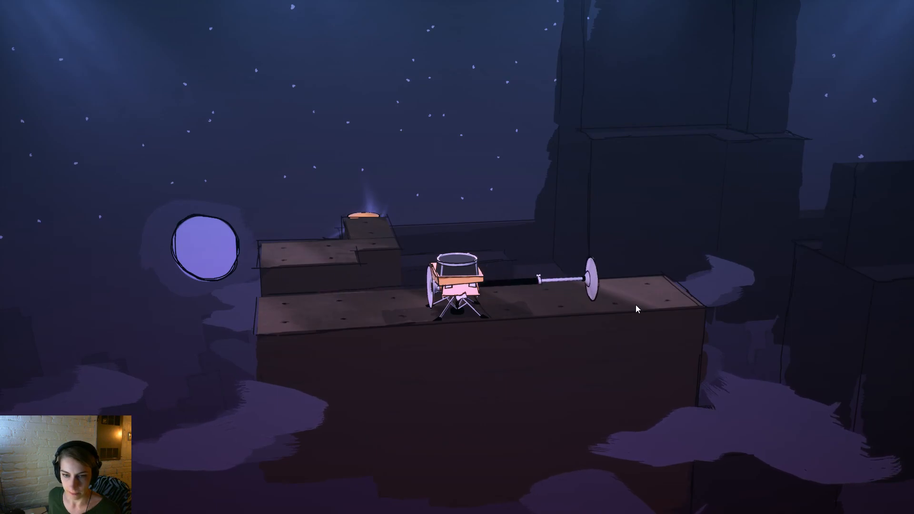
{"action": "key", "text": "a"}
{"action": "left_click_drag", "start_coordinate": [635, 309], "coordinate": [619, 336]}
{"action": "key", "text": "d"}
{"action": "key", "text": "d"}
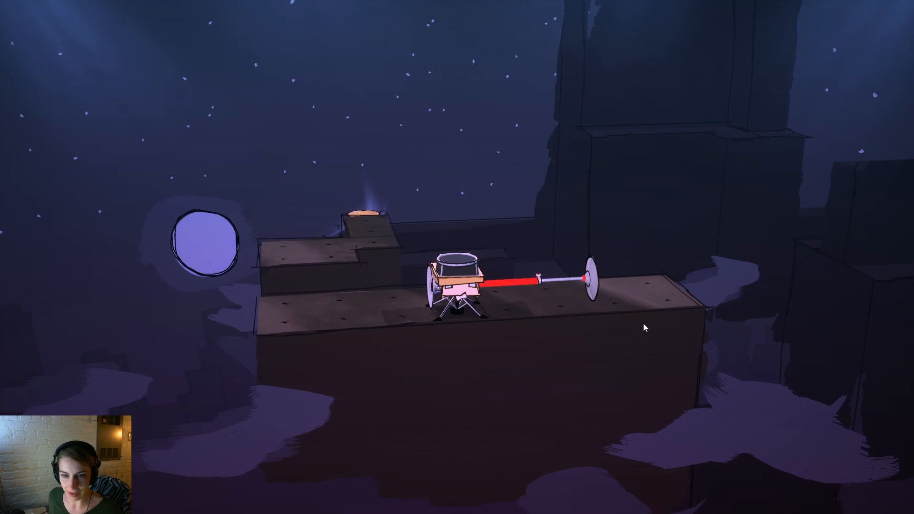
{"action": "key", "text": "a"}
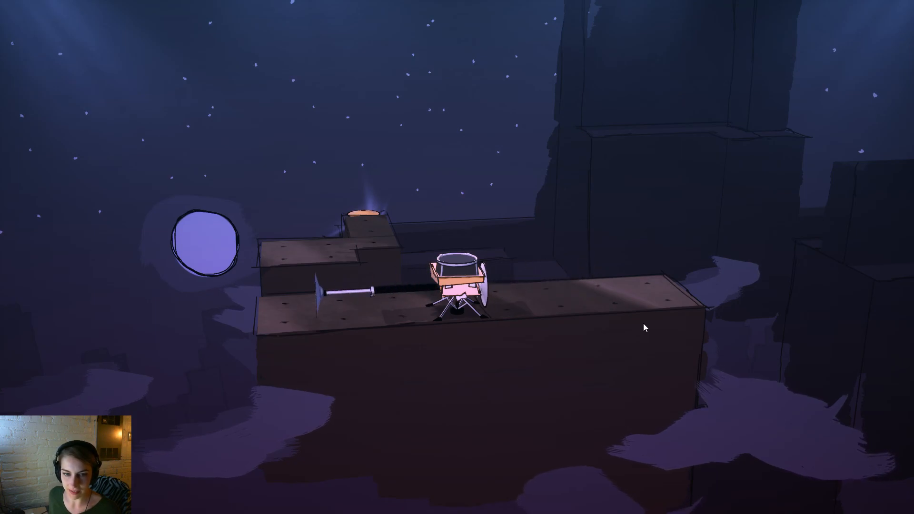
{"action": "key", "text": "d"}
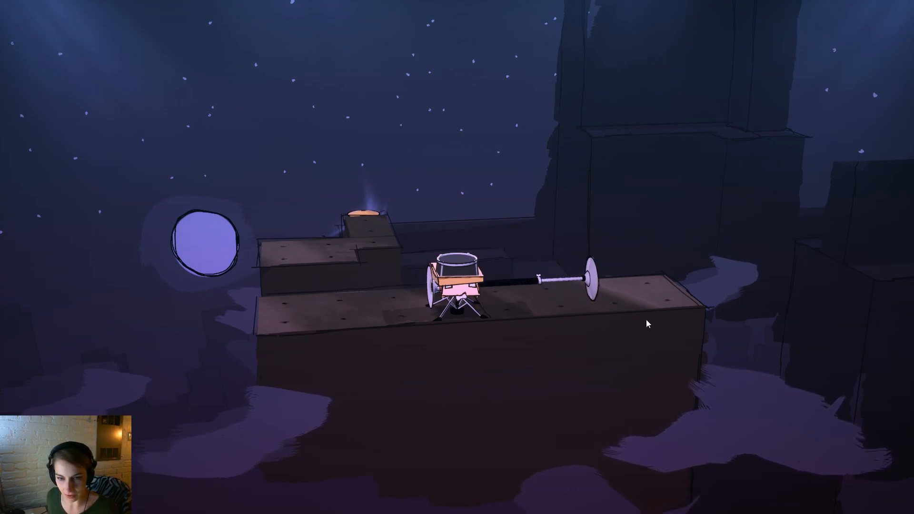
{"action": "left_click_drag", "start_coordinate": [542, 379], "coordinate": [553, 361]}
{"action": "key", "text": "a"}
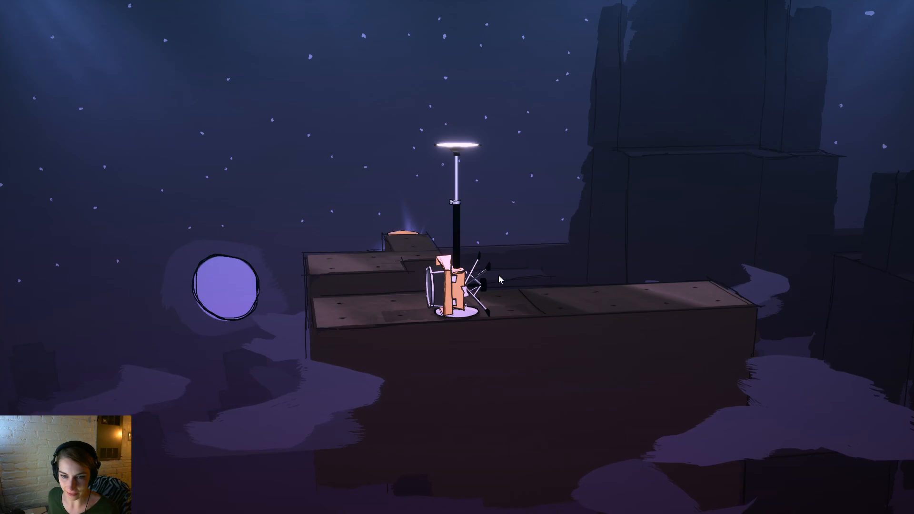
{"action": "key", "text": "d"}
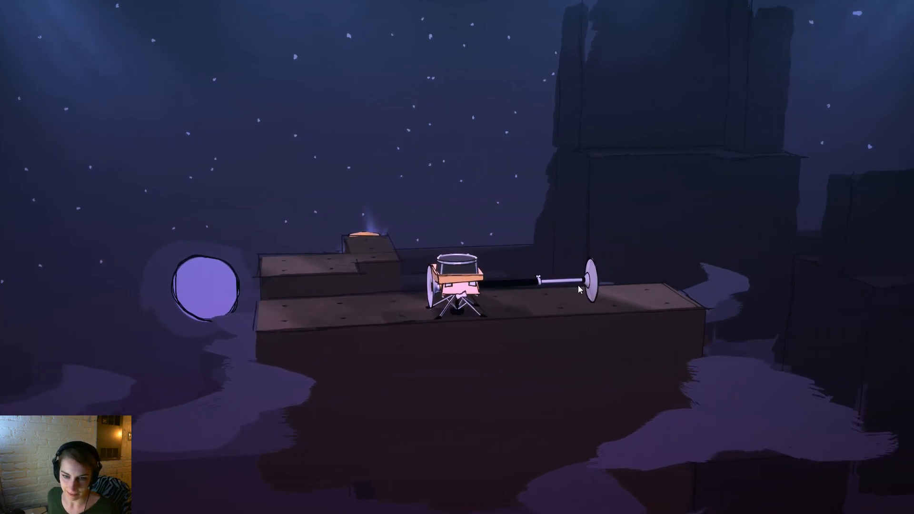
{"action": "left_click_drag", "start_coordinate": [506, 302], "coordinate": [461, 359]}
{"action": "left_click_drag", "start_coordinate": [508, 389], "coordinate": [473, 332]}
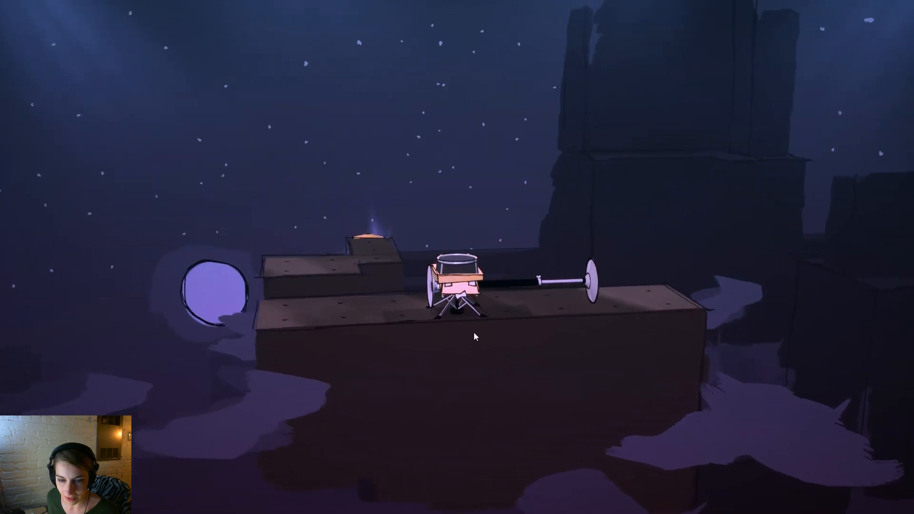
{"action": "left_click_drag", "start_coordinate": [541, 357], "coordinate": [369, 353]}
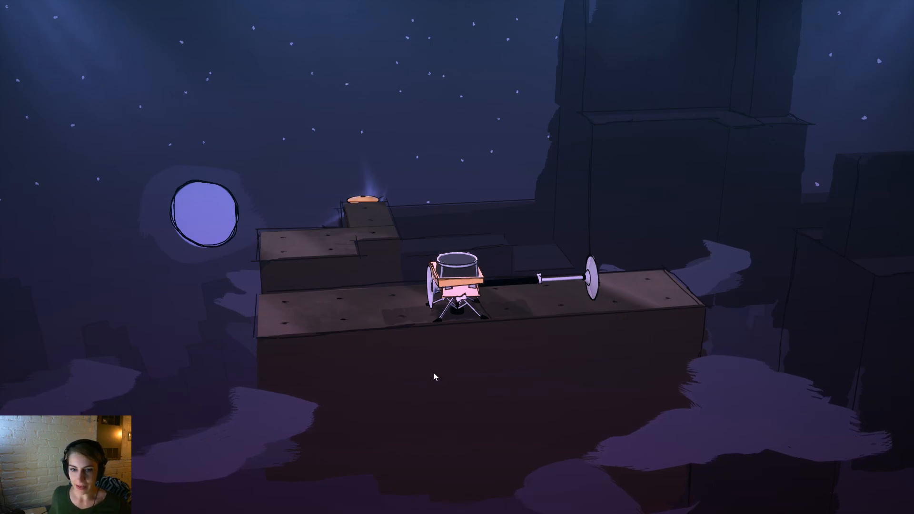
{"action": "left_click_drag", "start_coordinate": [425, 372], "coordinate": [465, 427]}
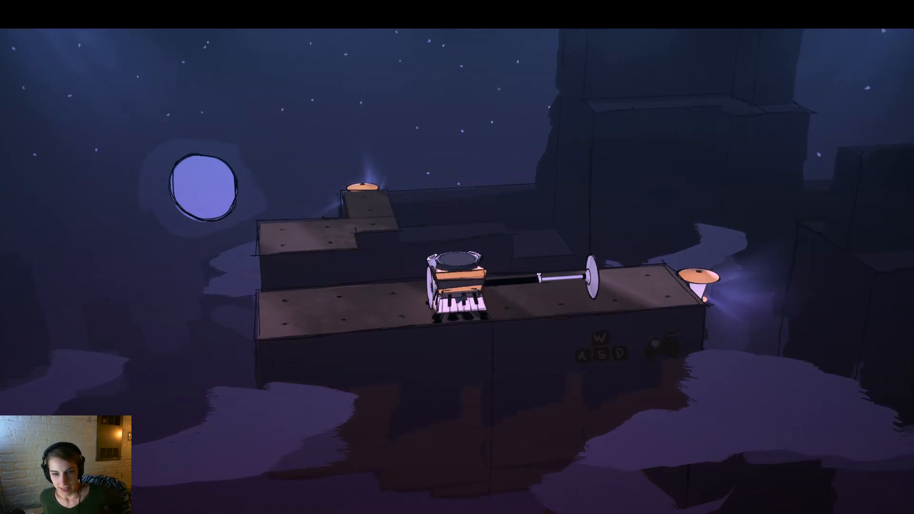
Step: Stop the current playtest, run the game again with the modified blueprints compiled, and load a different level
{"action": "key", "text": "Escape"}
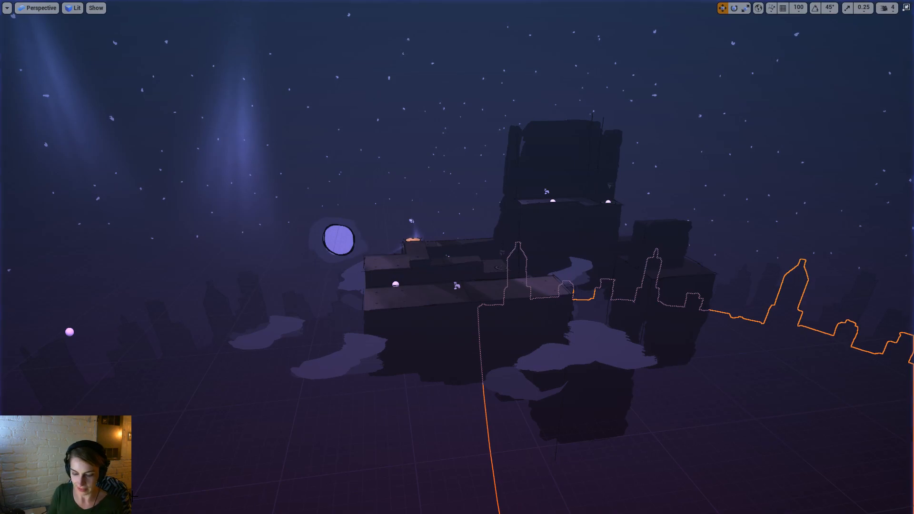
{"action": "key", "text": "alt+p"}
{"action": "left_click", "coordinate": [528, 321]}
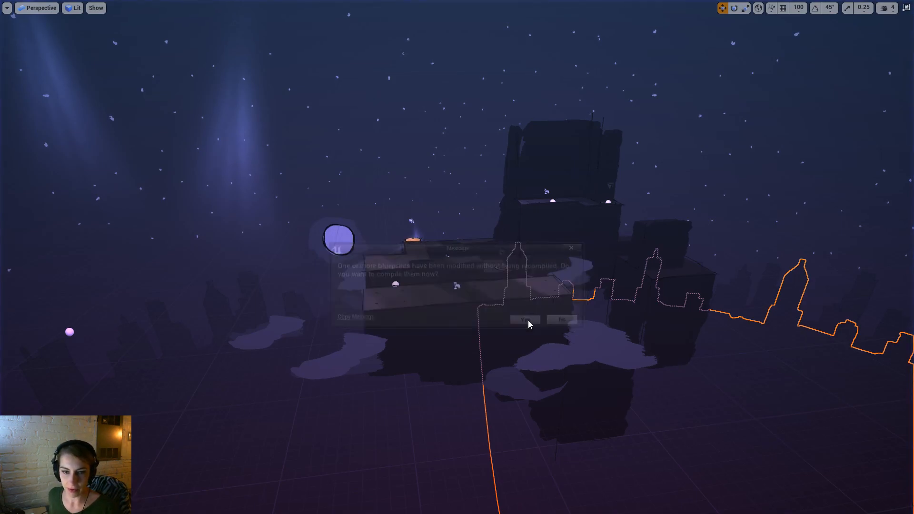
{"action": "left_click", "coordinate": [139, 396]}
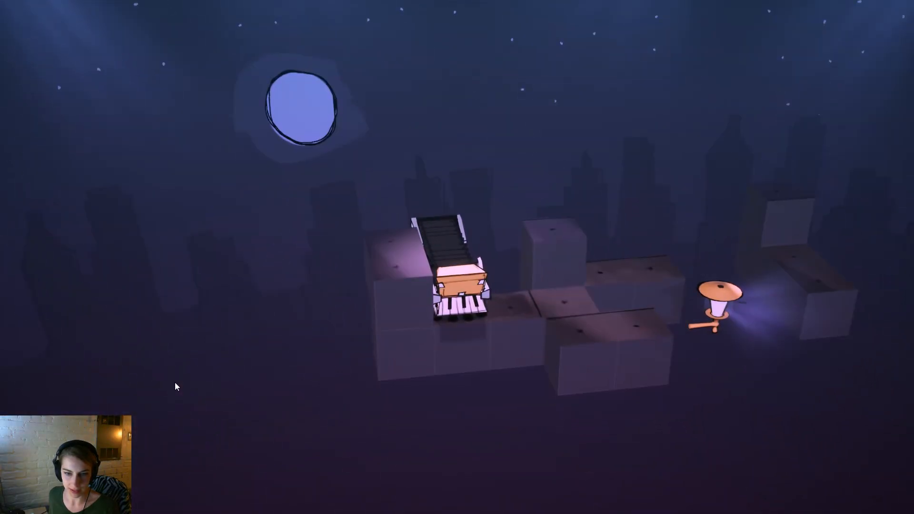
Step: Roll the robot one tile in the loaded level and orbit the camera to view its keyboard front
{"action": "key", "text": "w"}
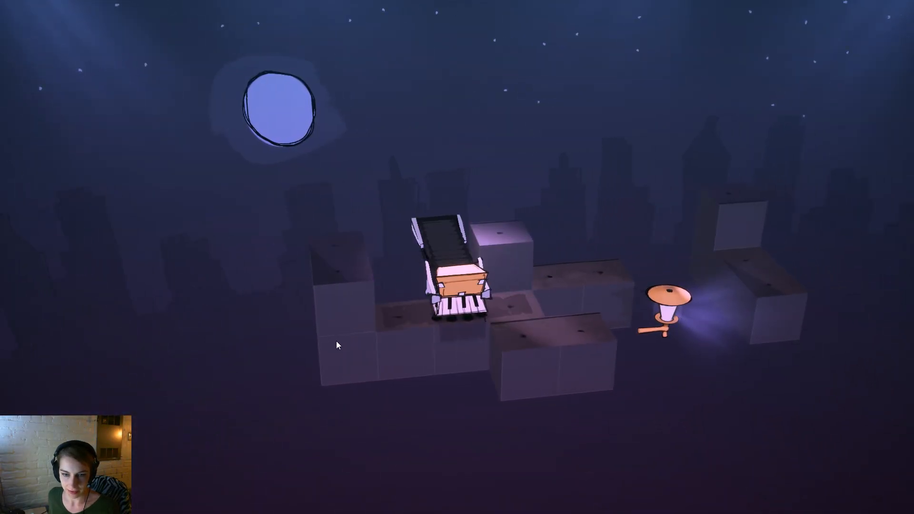
{"action": "left_click_drag", "start_coordinate": [336, 340], "coordinate": [614, 354]}
{"action": "left_click_drag", "start_coordinate": [222, 384], "coordinate": [533, 368]}
{"action": "left_click_drag", "start_coordinate": [328, 388], "coordinate": [581, 385]}
{"action": "left_click_drag", "start_coordinate": [330, 404], "coordinate": [577, 408]}
Step: Test rolling the robot sideways and back with its limb triggered, viewing it from several sides and from above
{"action": "key", "text": "a"}
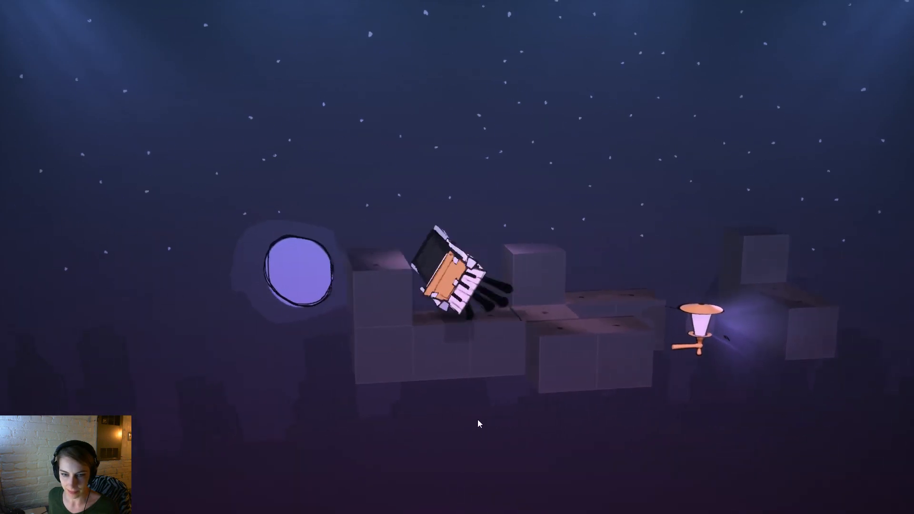
{"action": "key", "text": "space"}
{"action": "left_click_drag", "start_coordinate": [627, 370], "coordinate": [455, 427]}
{"action": "left_click_drag", "start_coordinate": [174, 400], "coordinate": [596, 252]}
{"action": "left_click_drag", "start_coordinate": [428, 267], "coordinate": [448, 225]}
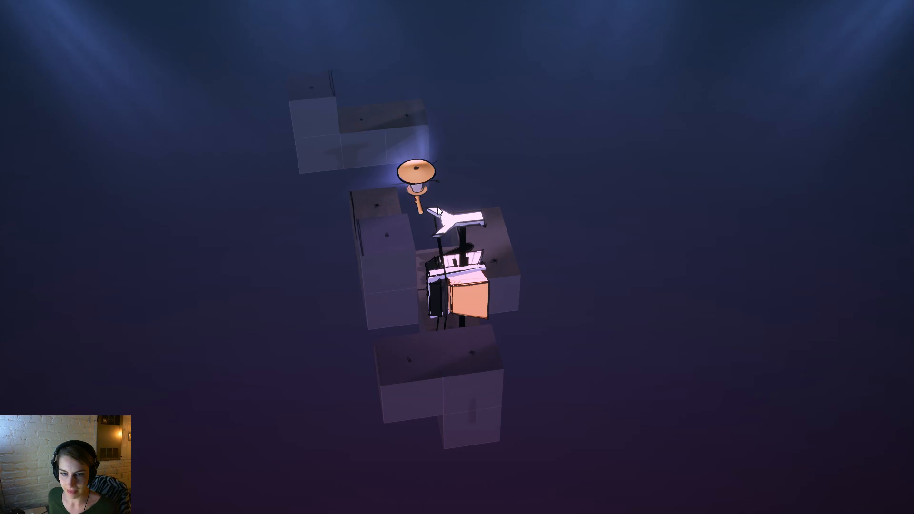
{"action": "left_click_drag", "start_coordinate": [530, 276], "coordinate": [162, 303]}
{"action": "key", "text": "d"}
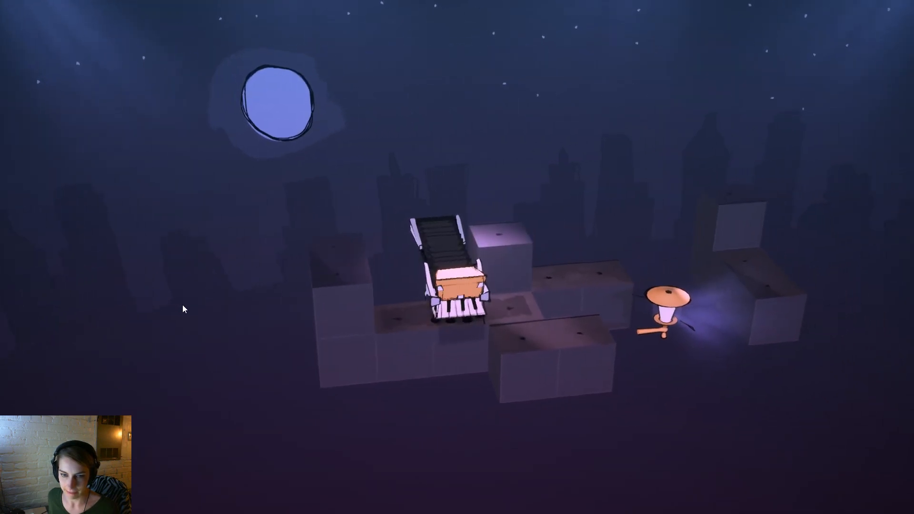
Step: Test the robot's rolls in all directions across the platform blocks, extending and retracting its limbs between moves
{"action": "key", "text": "a"}
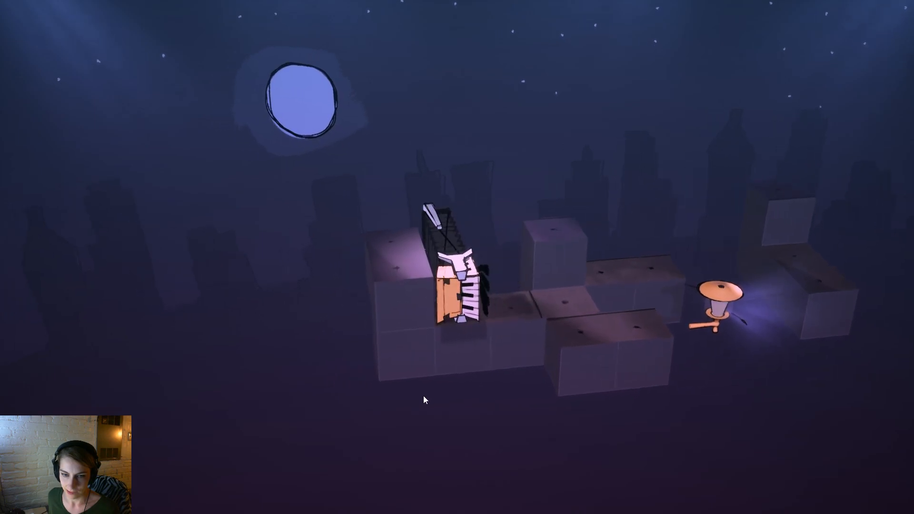
{"action": "key", "text": "space"}
{"action": "key", "text": "d"}
{"action": "key", "text": "s"}
{"action": "key", "text": "w"}
{"action": "key", "text": "space"}
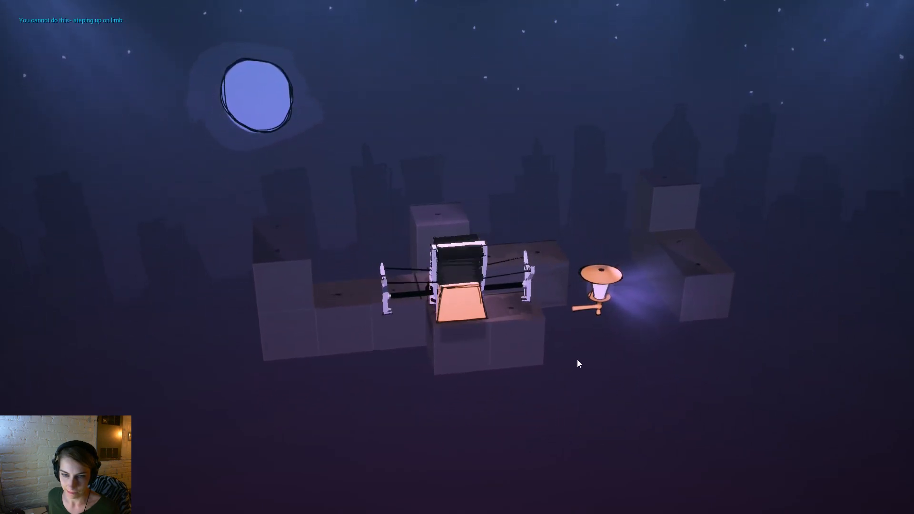
{"action": "key", "text": "d"}
{"action": "key", "text": "space"}
{"action": "left_click_drag", "start_coordinate": [600, 433], "coordinate": [549, 421]}
{"action": "key", "text": "space"}
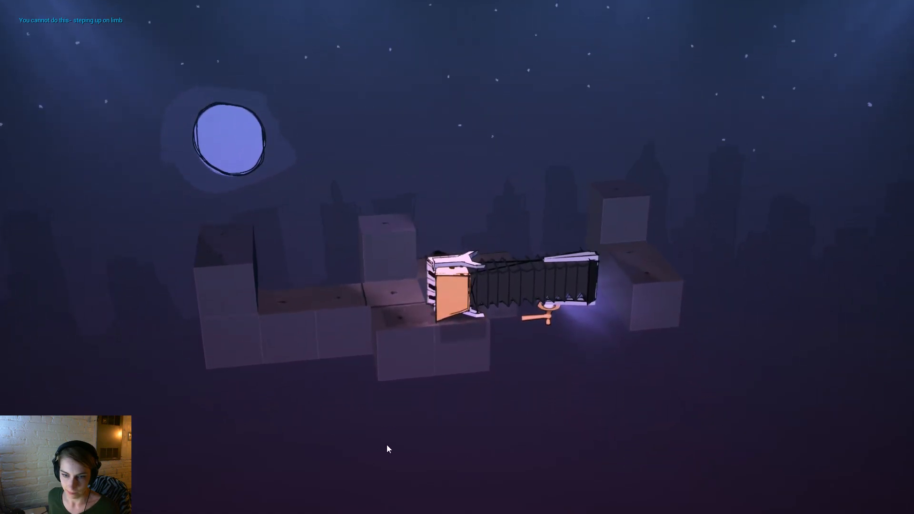
Step: Orbit the camera around the robot and test a roll with its two side arms extended
{"action": "left_click_drag", "start_coordinate": [386, 444], "coordinate": [533, 268]}
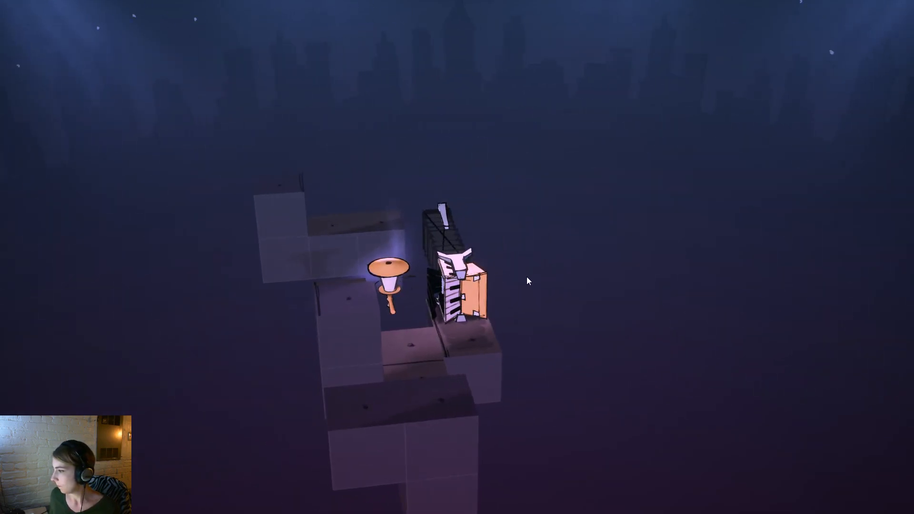
{"action": "left_click_drag", "start_coordinate": [415, 348], "coordinate": [259, 320]}
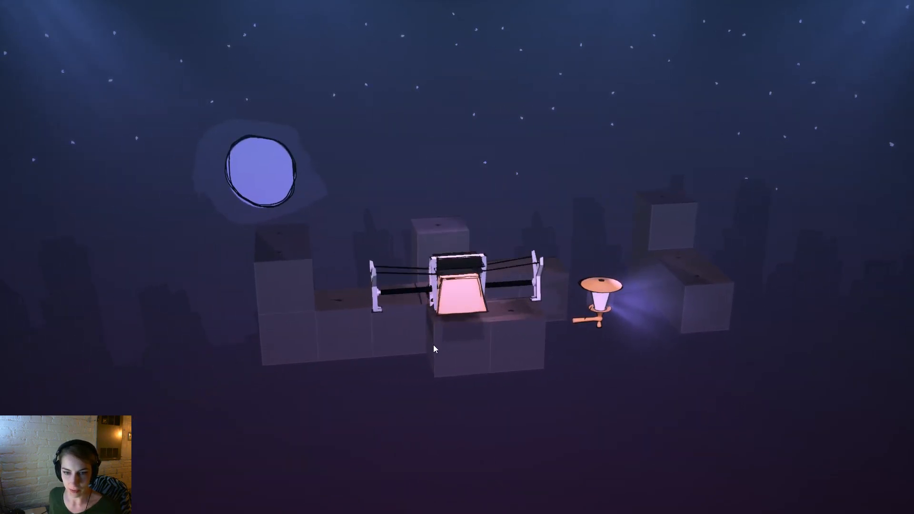
{"action": "key", "text": "w"}
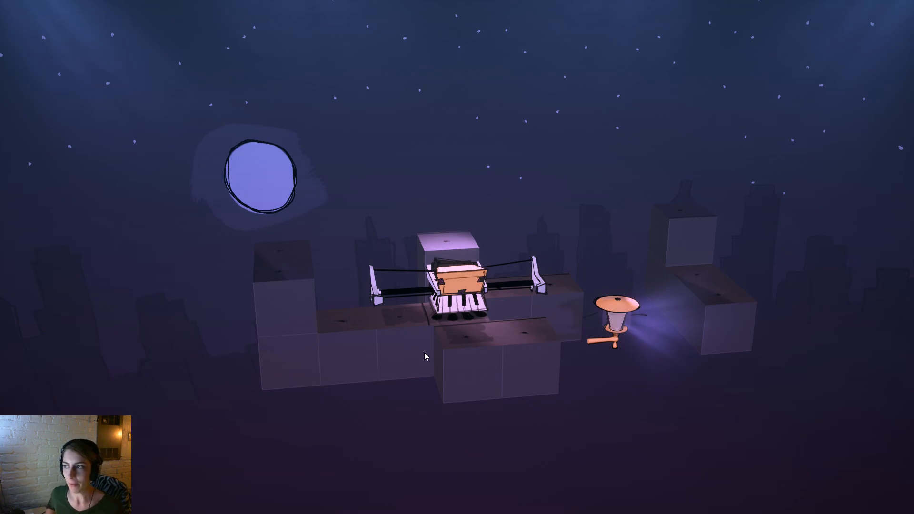